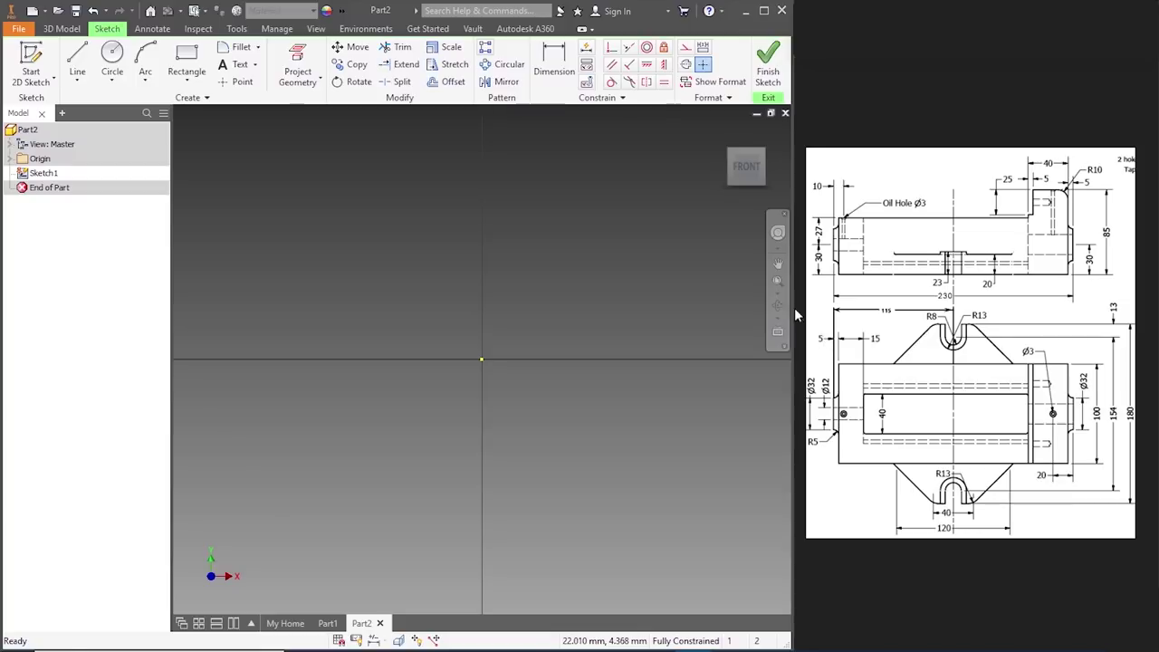
- Draw a horizontal base line from the origin towards positive X, with its length entered as 230-5-5 mm
click(77, 63)
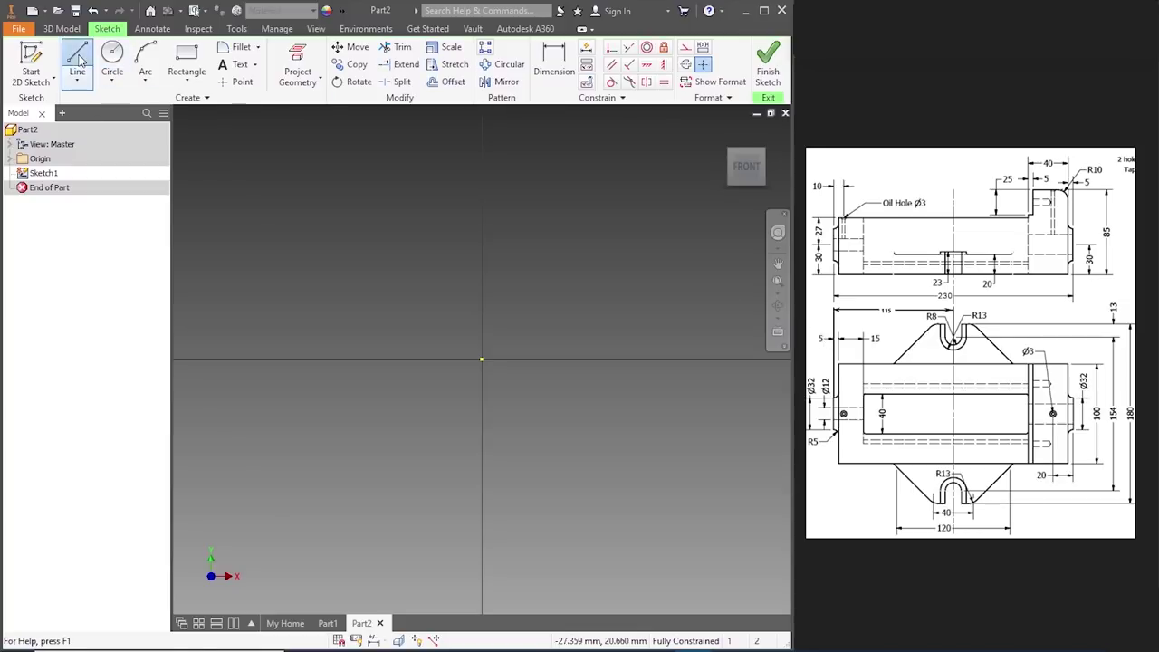
click(481, 360)
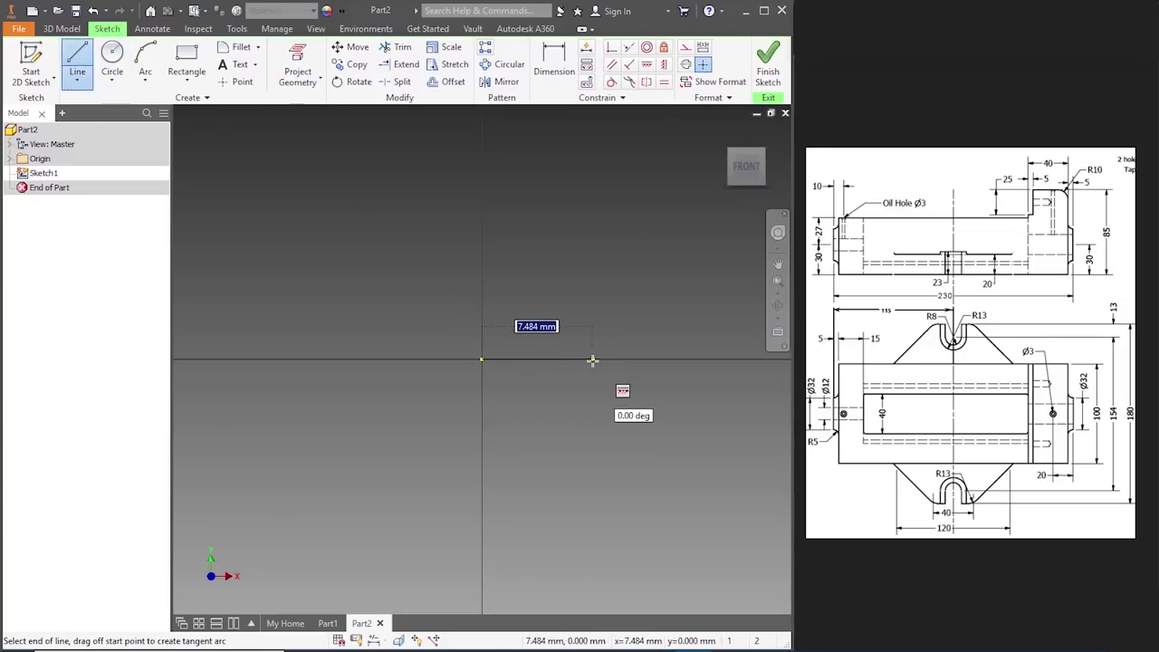
text(230-5-)
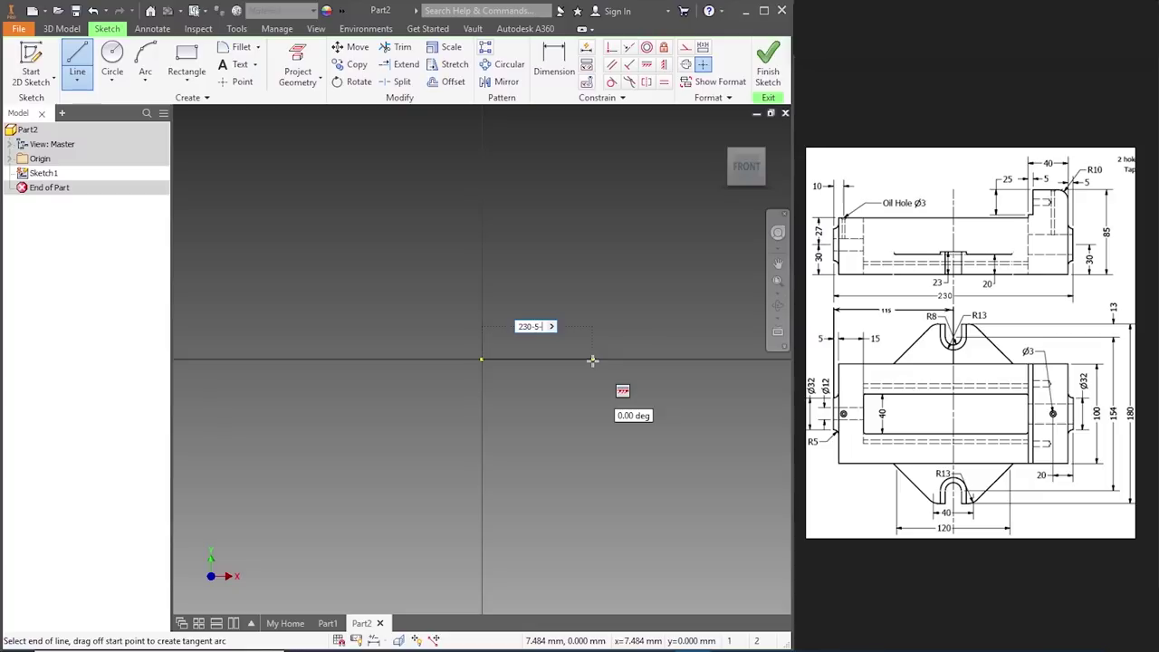
text(5)
key(Tab)
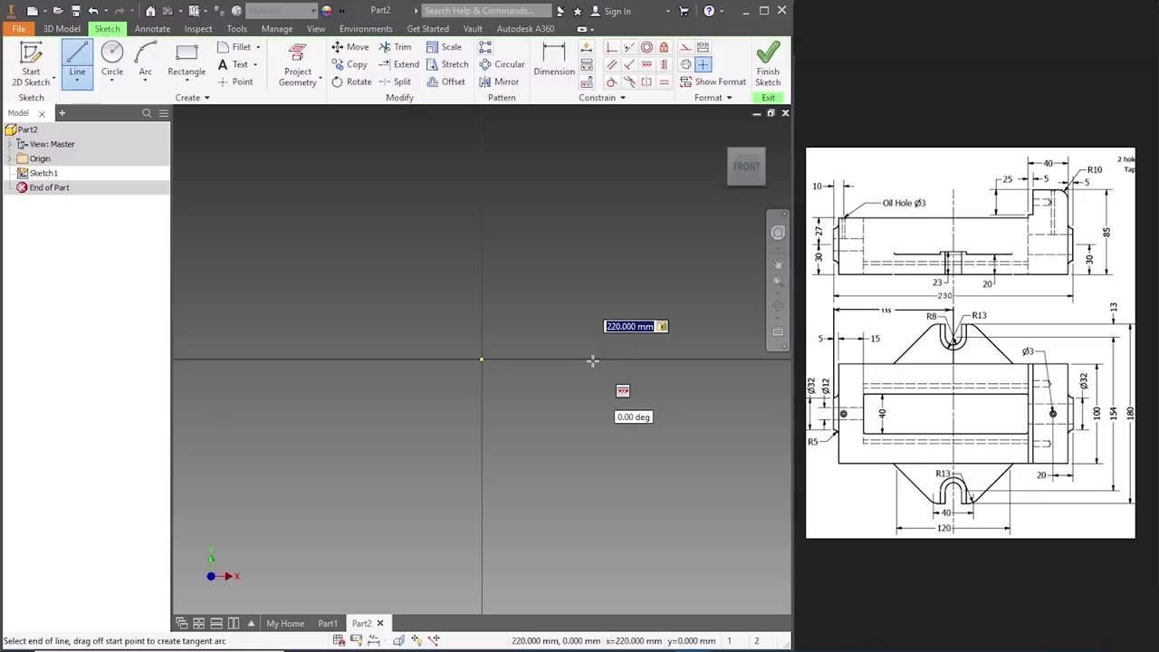
scroll(592, 360, down, 3)
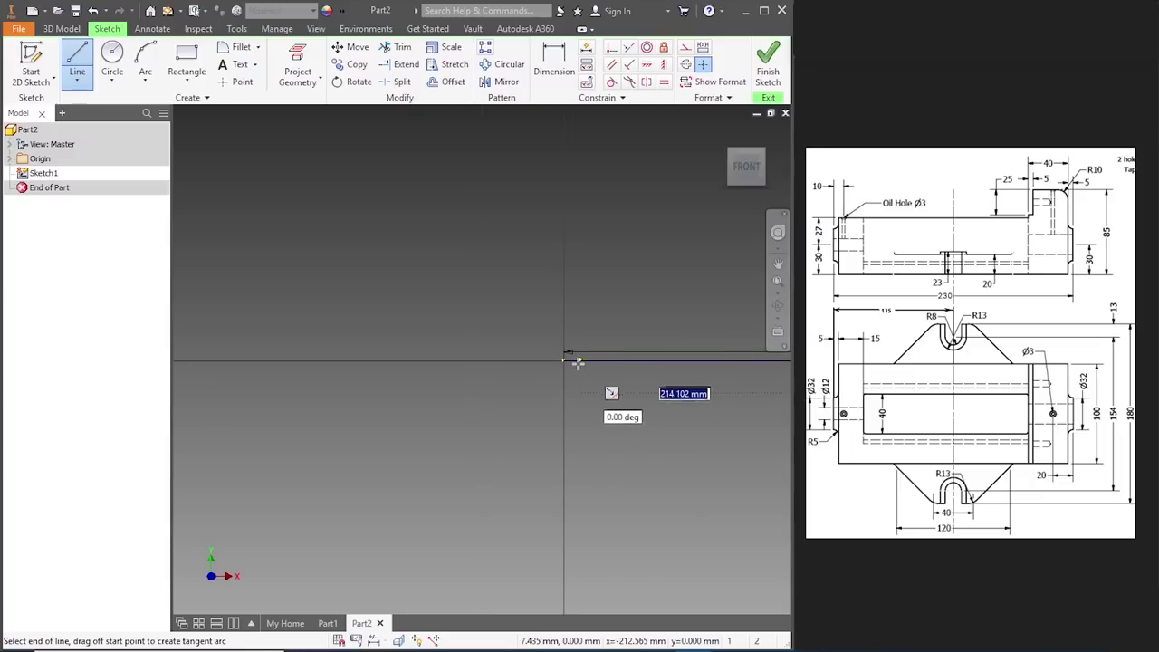
key(Return)
scroll(671, 384, up, 5)
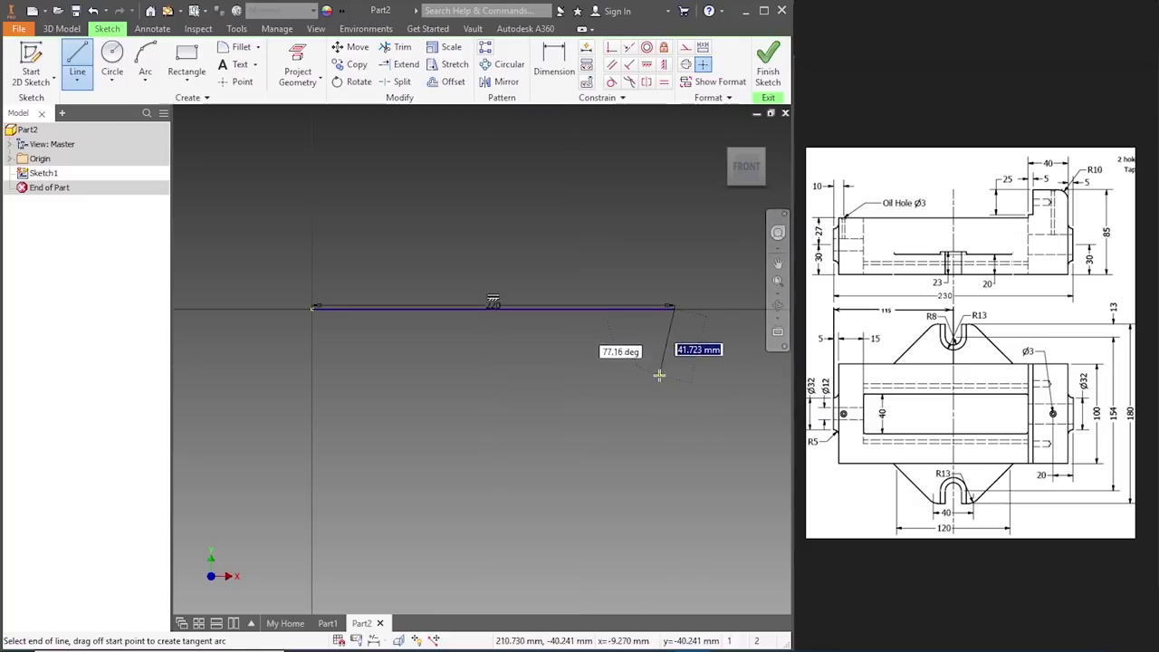
key(Escape)
scroll(692, 260, up, 3)
key(Escape)
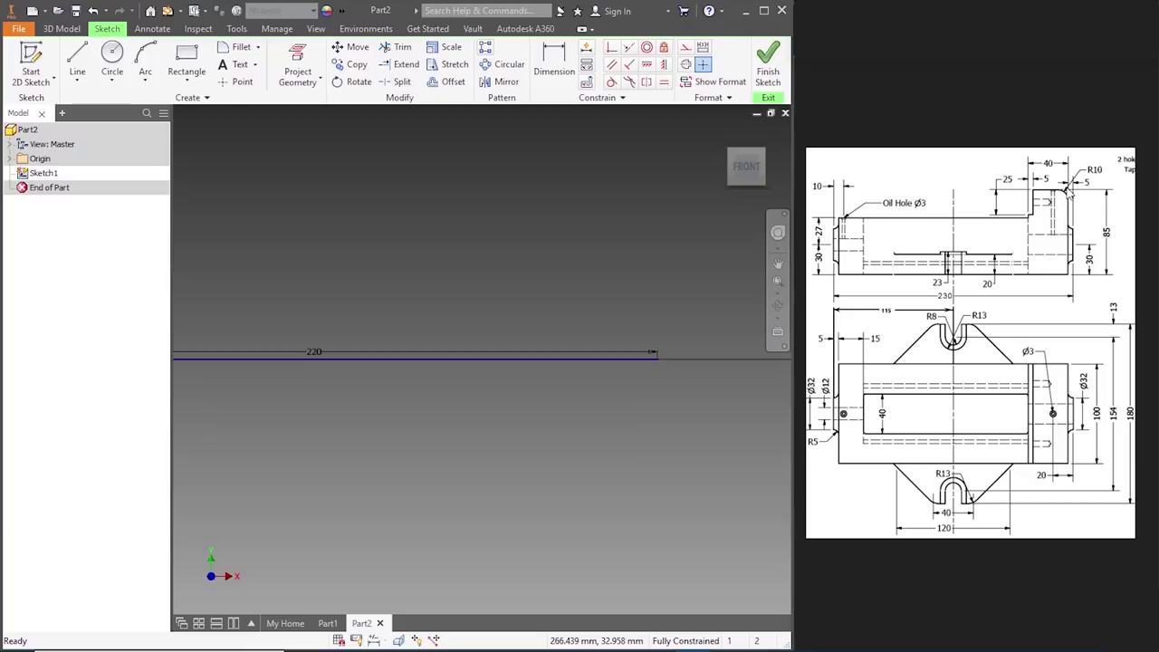
- Draw an 85 mm vertical line upward from the far end of the base line
click(77, 59)
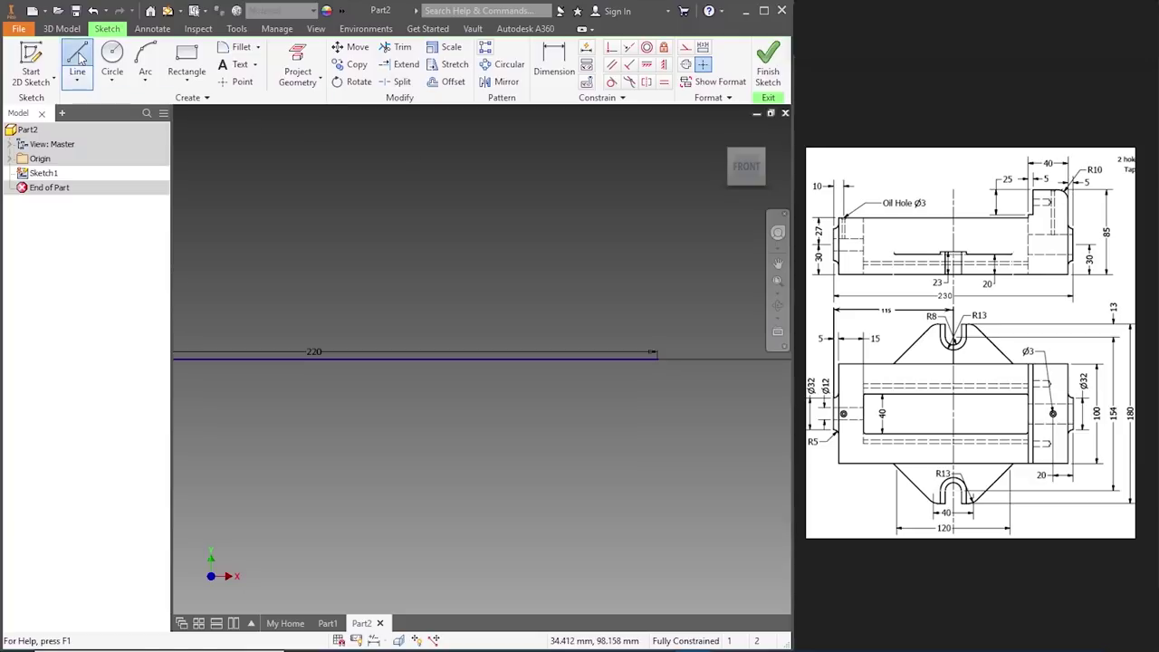
click(658, 351)
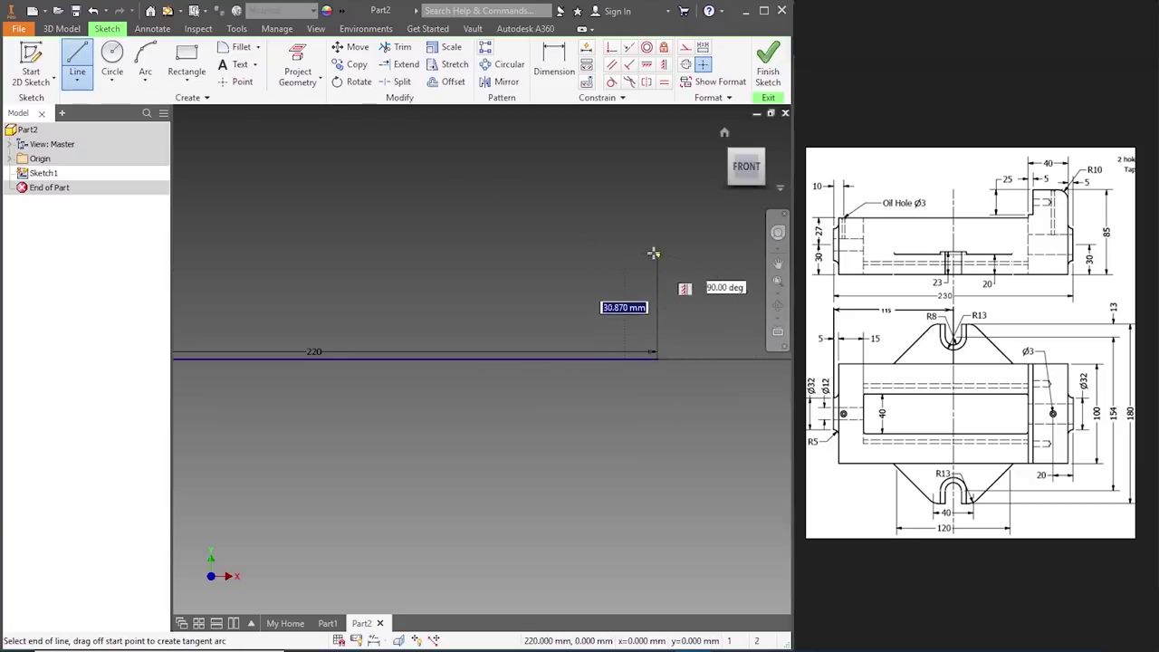
text(85)
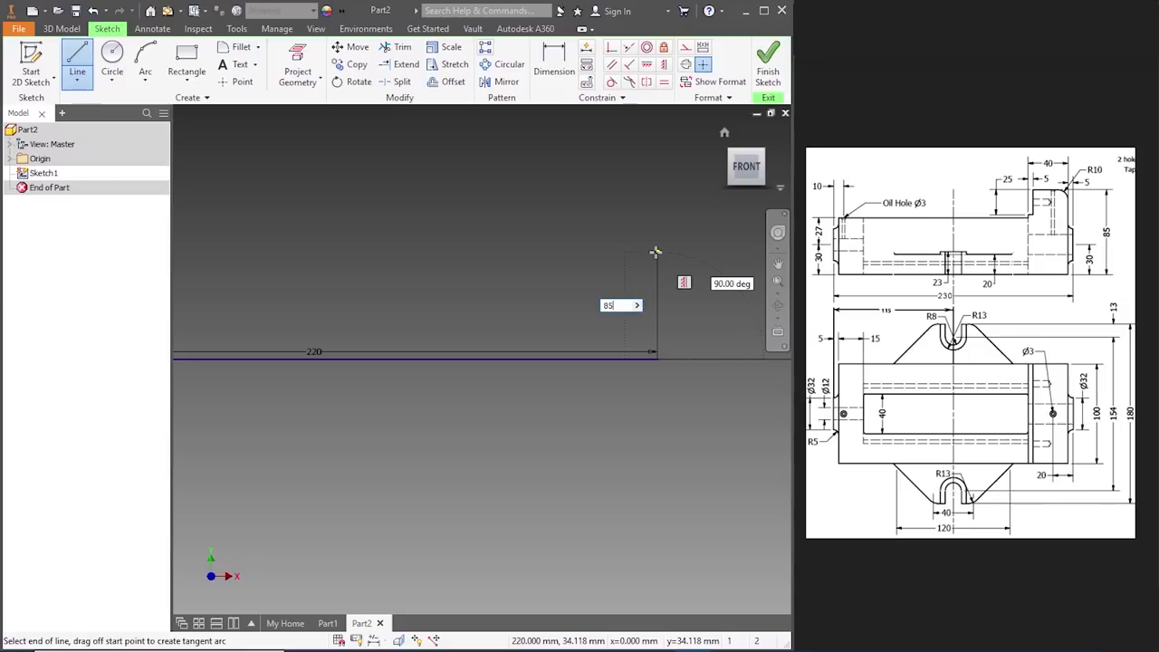
key(Return)
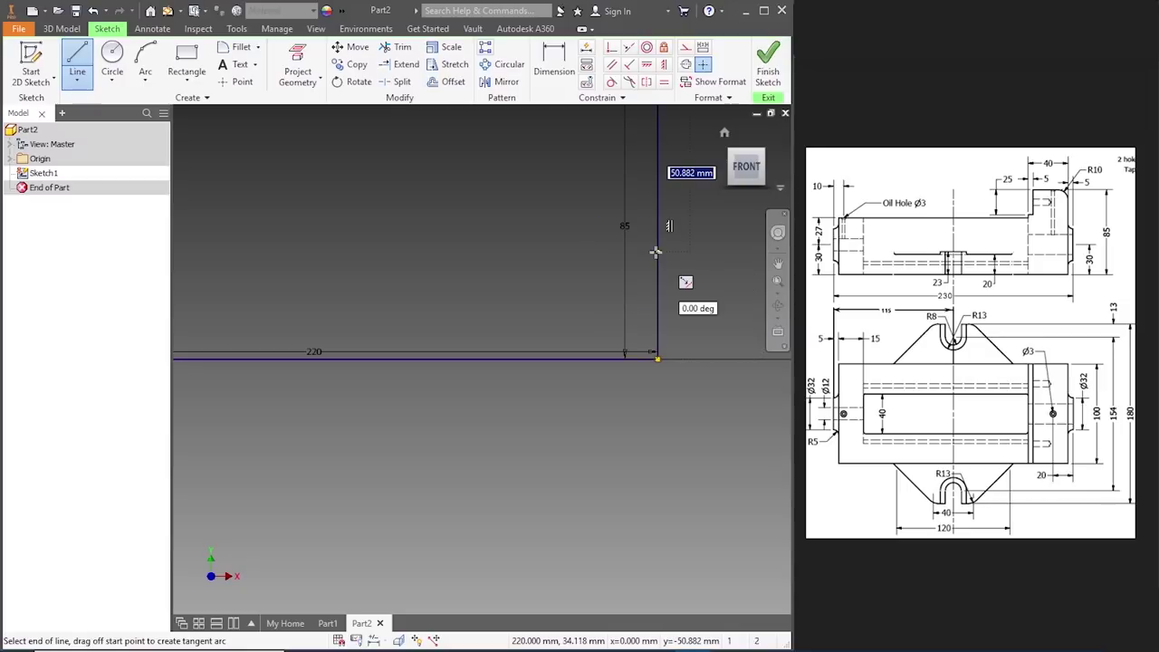
key(Escape)
scroll(647, 316, up, 2)
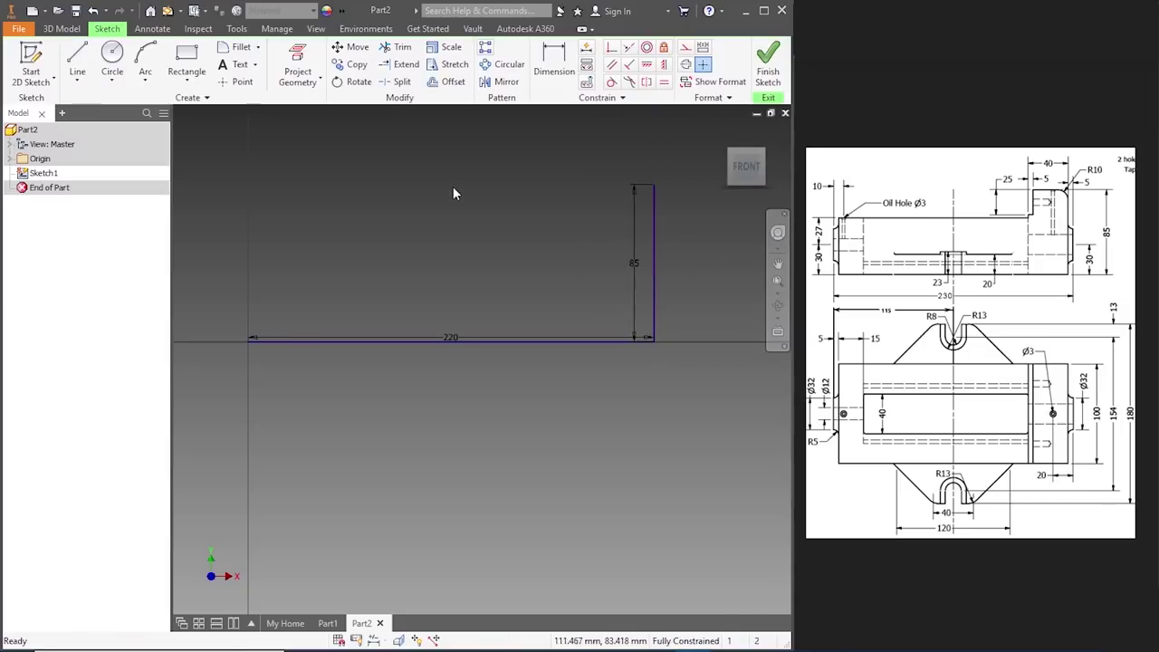
- Draw a horizontal line back towards the origin from the top of the 85 mm line, with length 40-5 mm
click(77, 61)
click(635, 185)
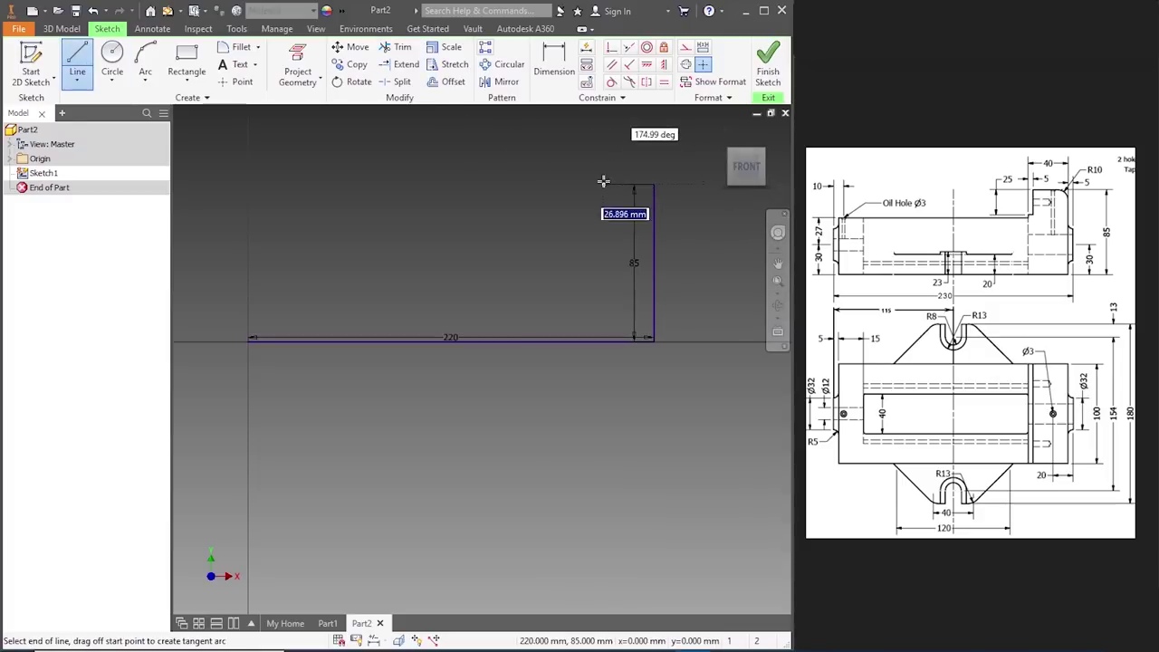
text(40)
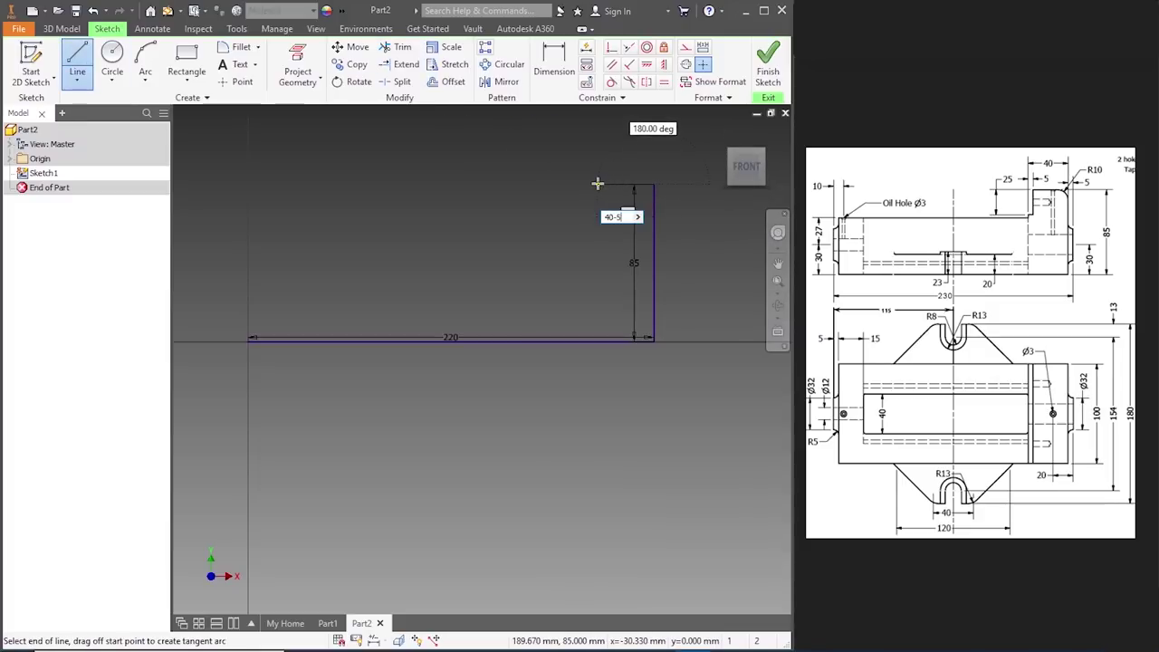
text(-5)
key(Return)
key(Escape)
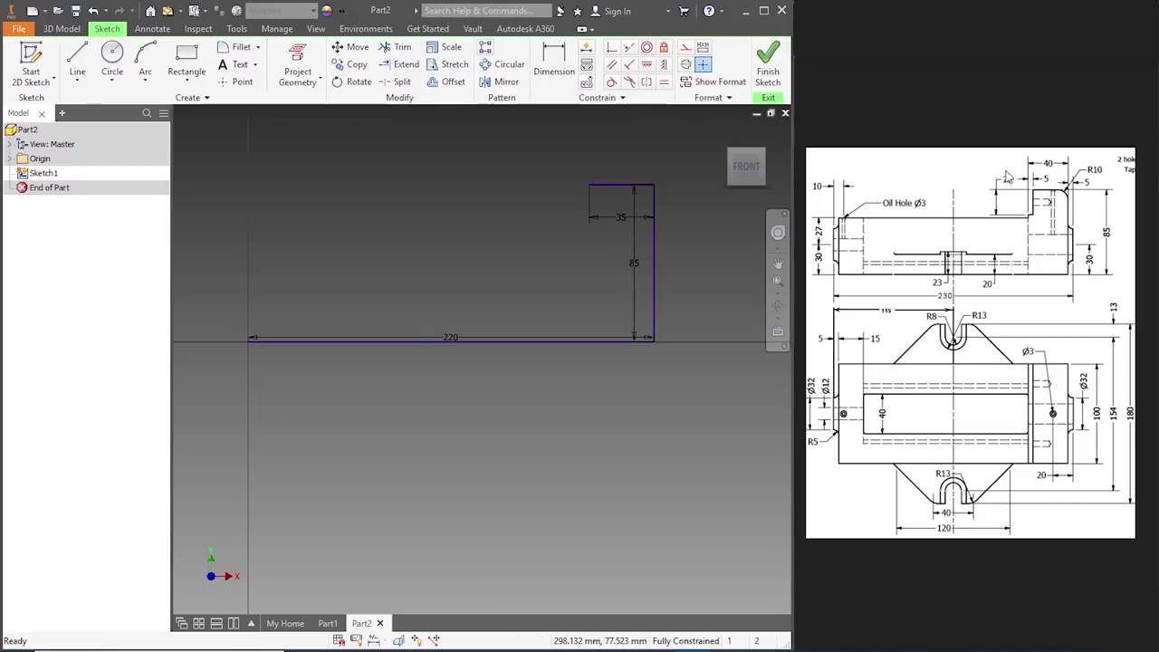
- Draw a 25 mm vertical line downward from the free end of the top edge
click(77, 61)
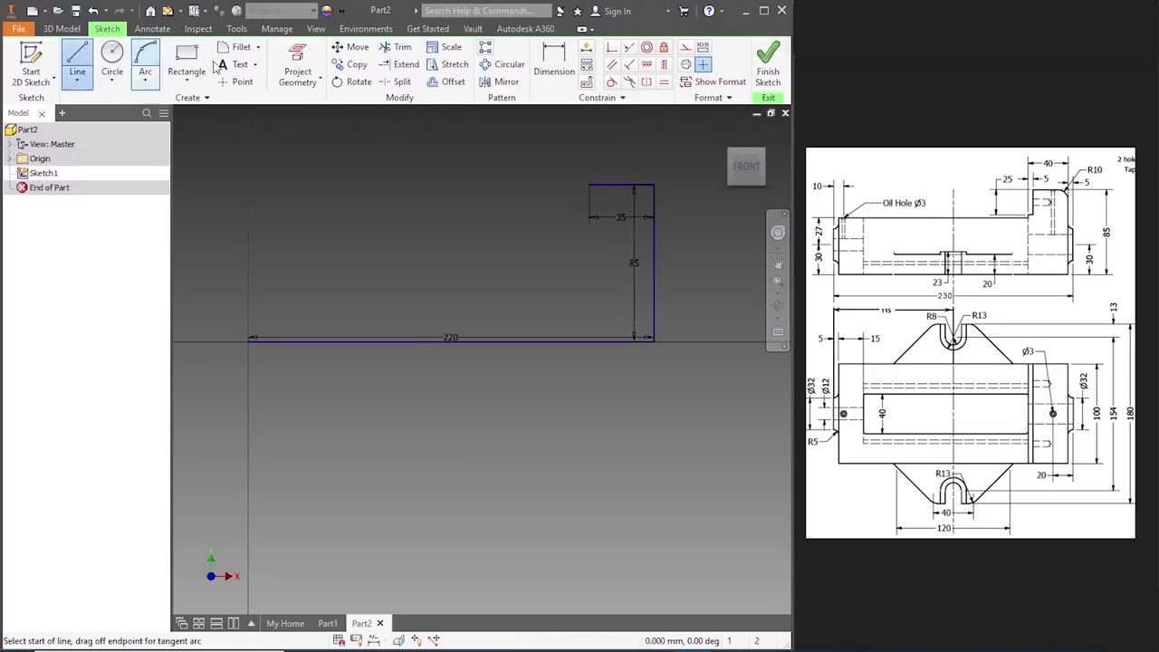
click(590, 186)
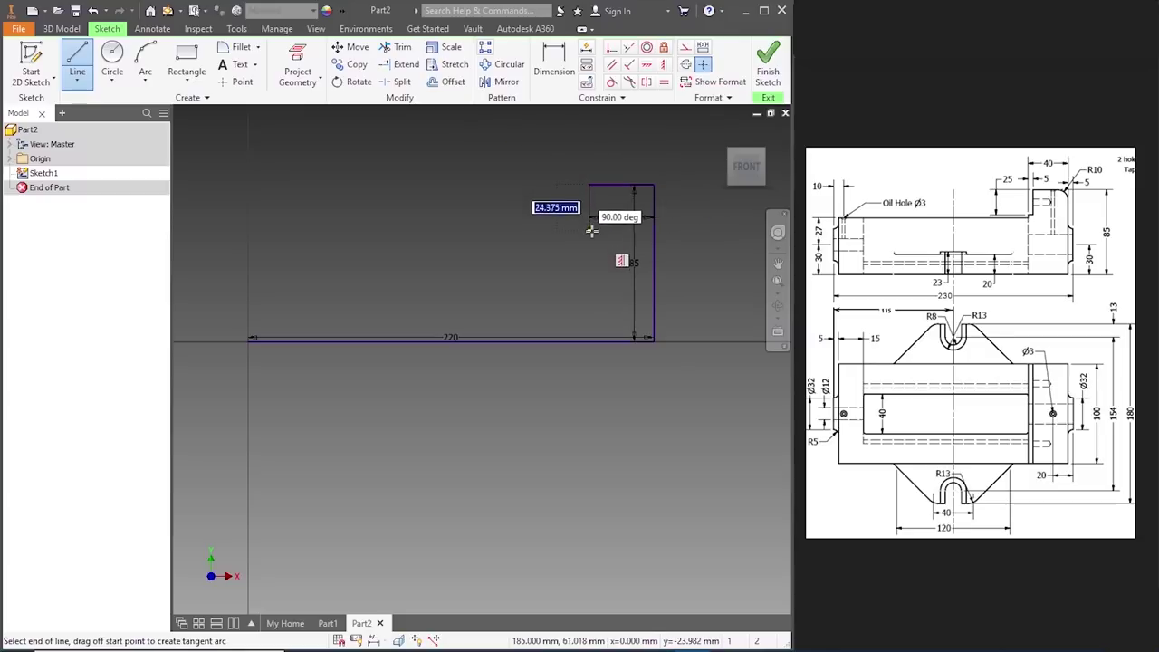
text(25)
key(Return)
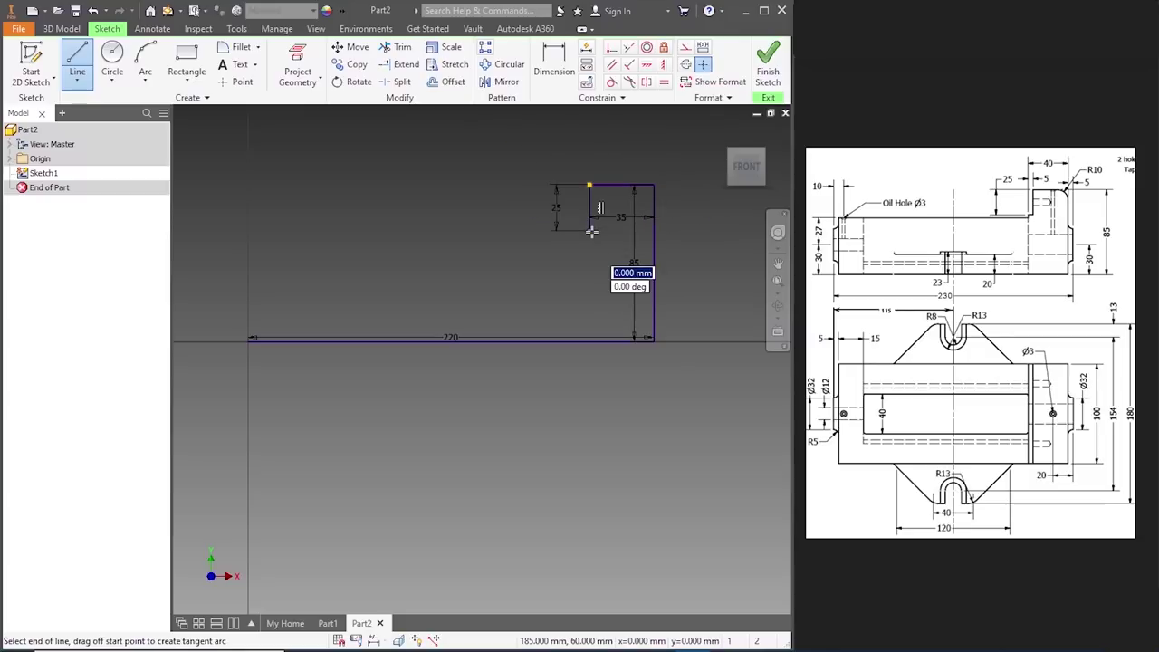
key(Escape)
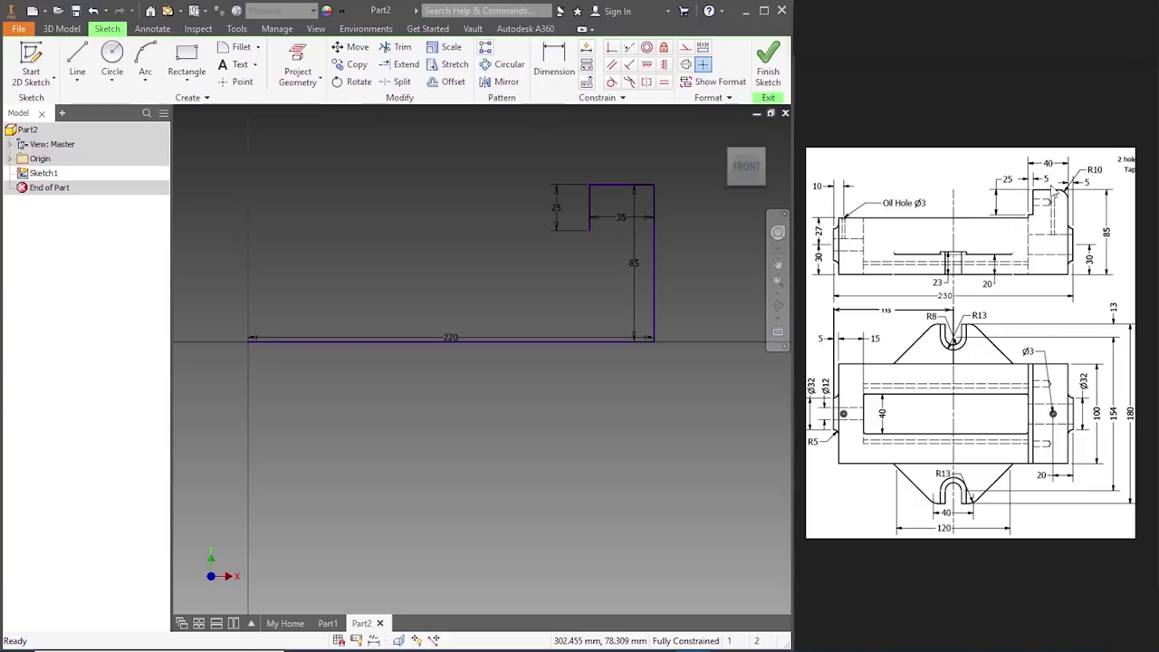
- Draw a 5 mm horizontal ledge towards the origin side from the lower end of the 25 mm line
click(77, 59)
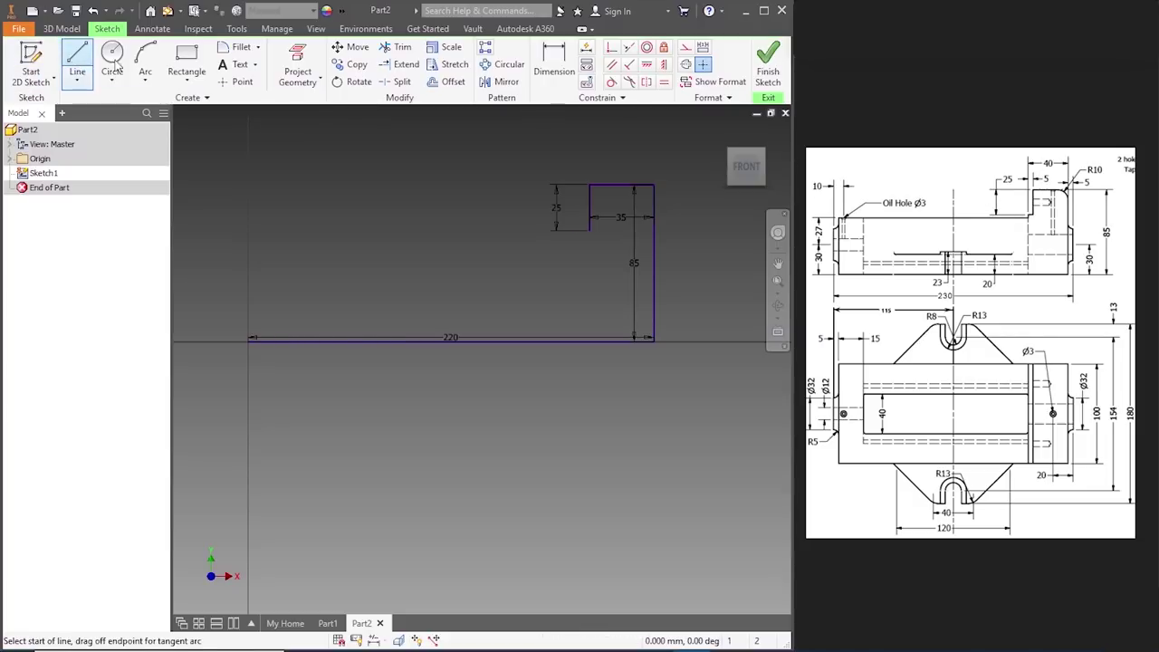
click(591, 230)
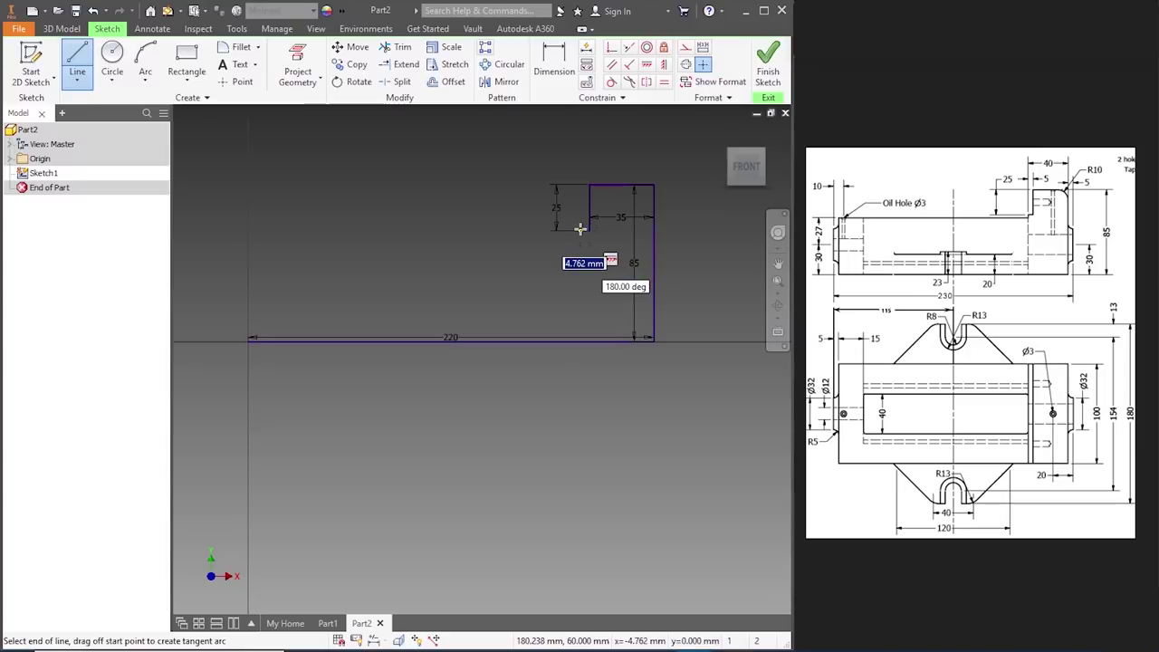
text(5)
key(Return)
key(Escape)
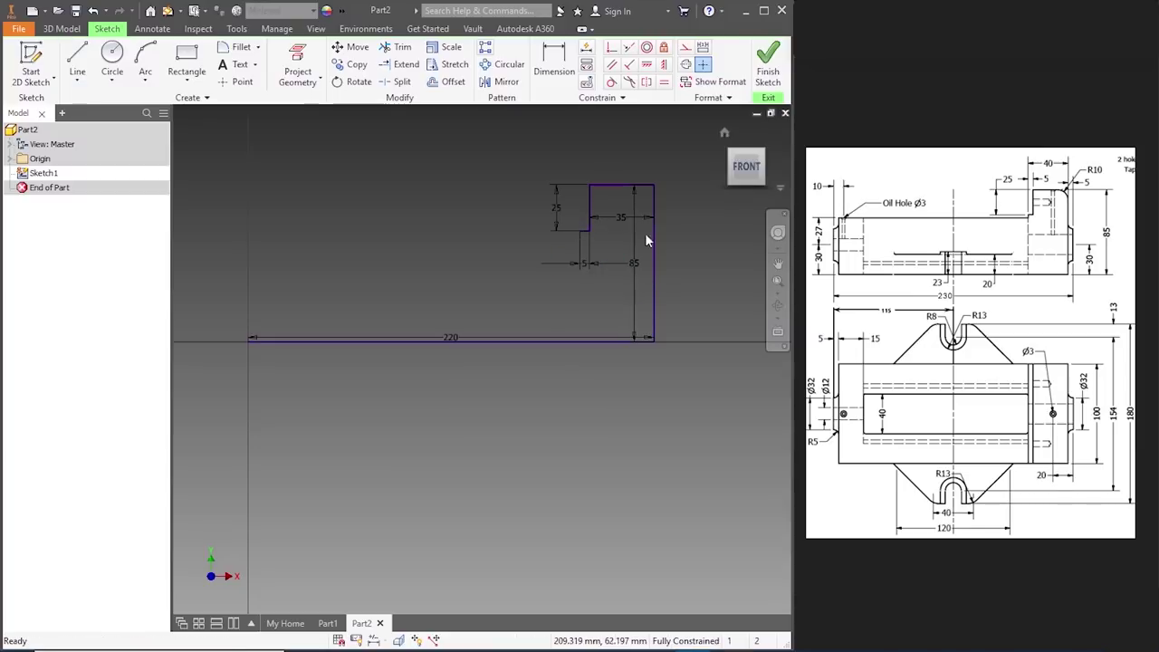
- Draw a vertical line upward from the origin with its length entered as 30+27 mm
click(77, 59)
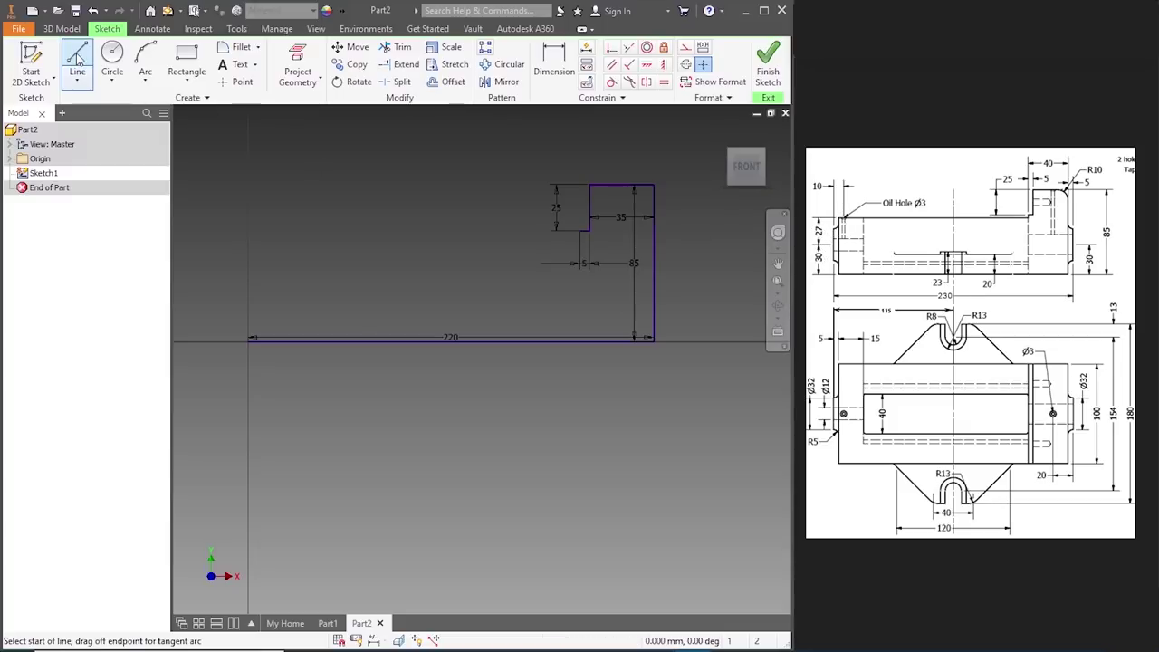
click(248, 338)
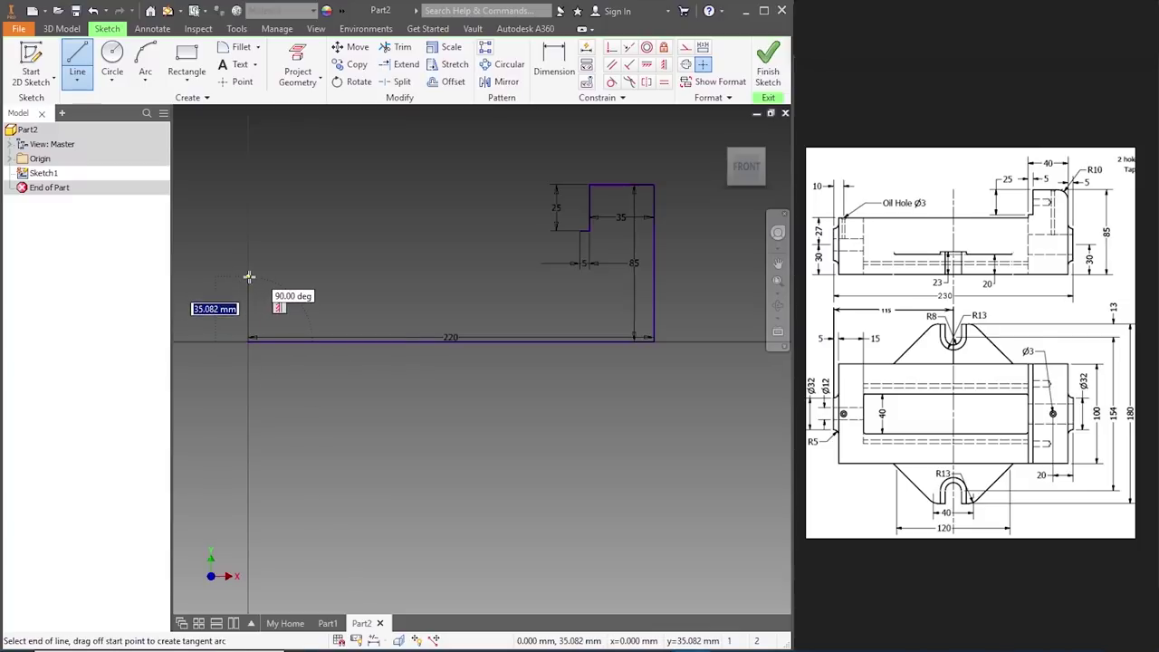
text(30)
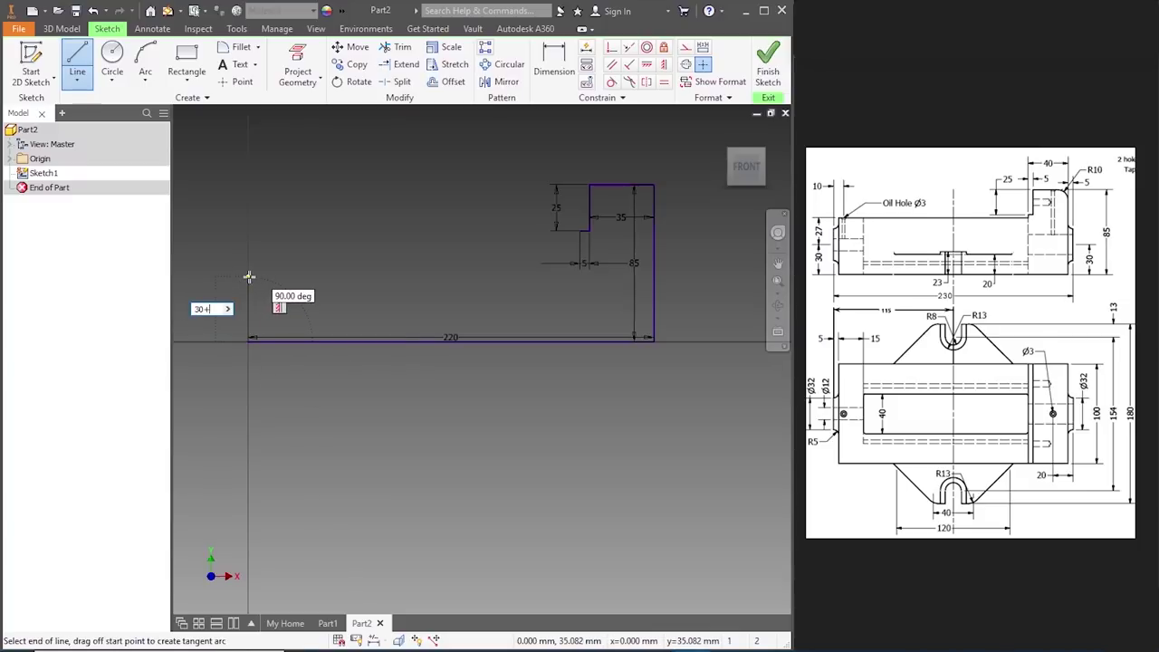
text(+27)
key(Return)
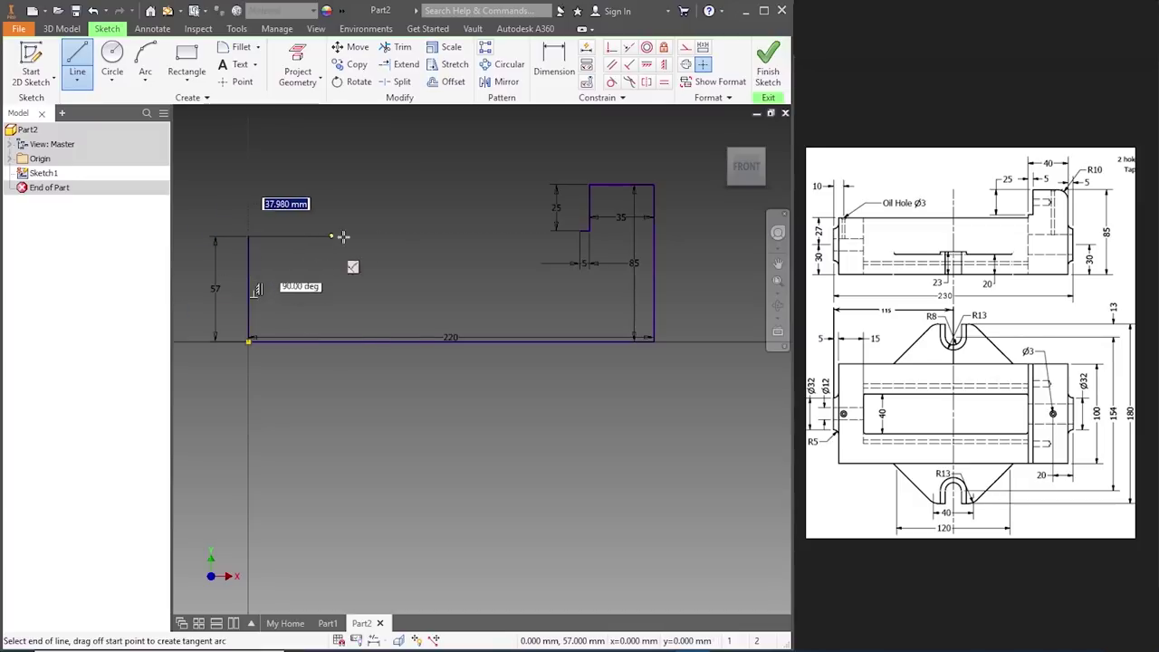
- Close the profile with a horizontal line from the vertical line's top to below the 5 mm ledge's end, and a short vertical line up to it
scroll(575, 238, up, 3)
click(580, 234)
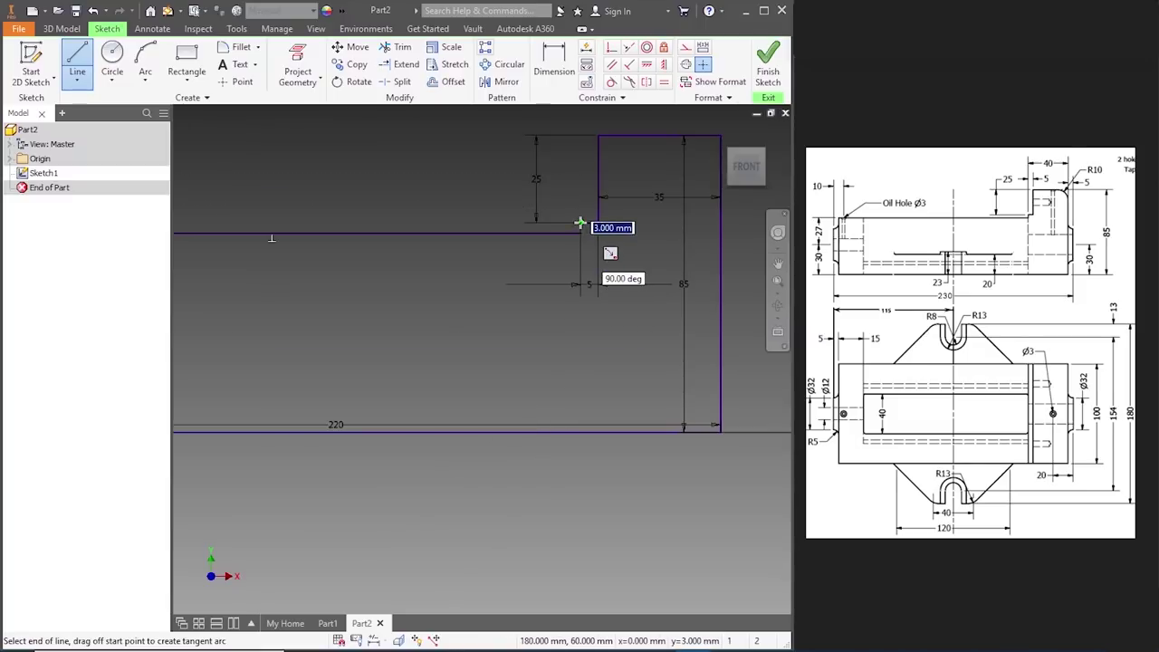
key(Escape)
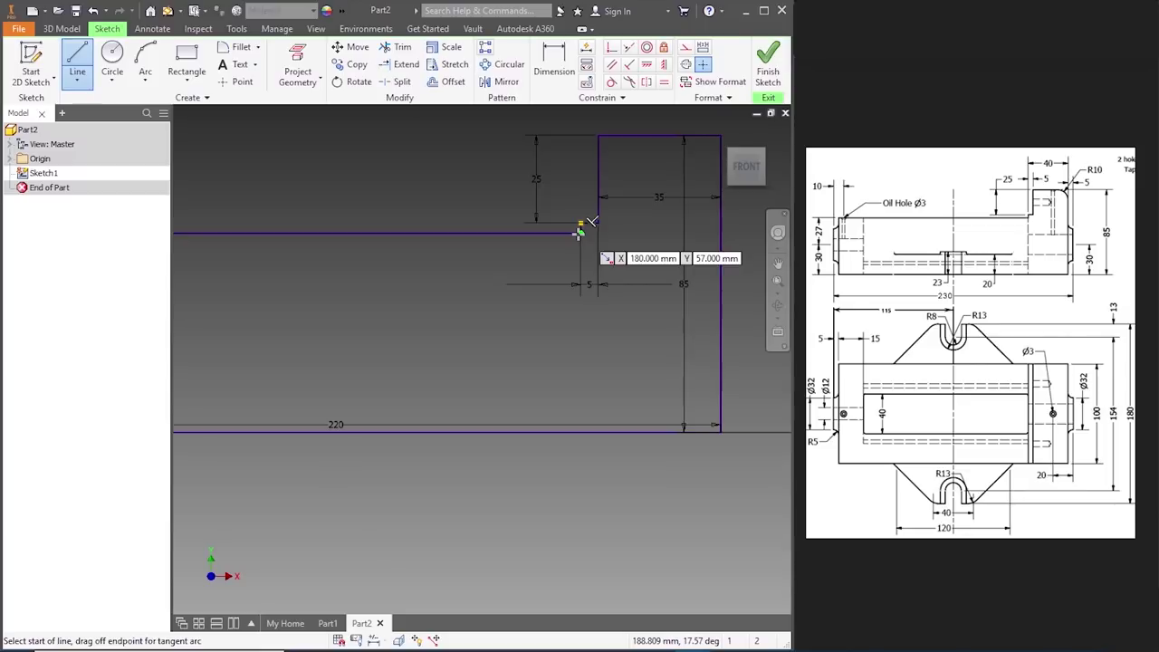
key(Escape)
scroll(662, 256, up, 2)
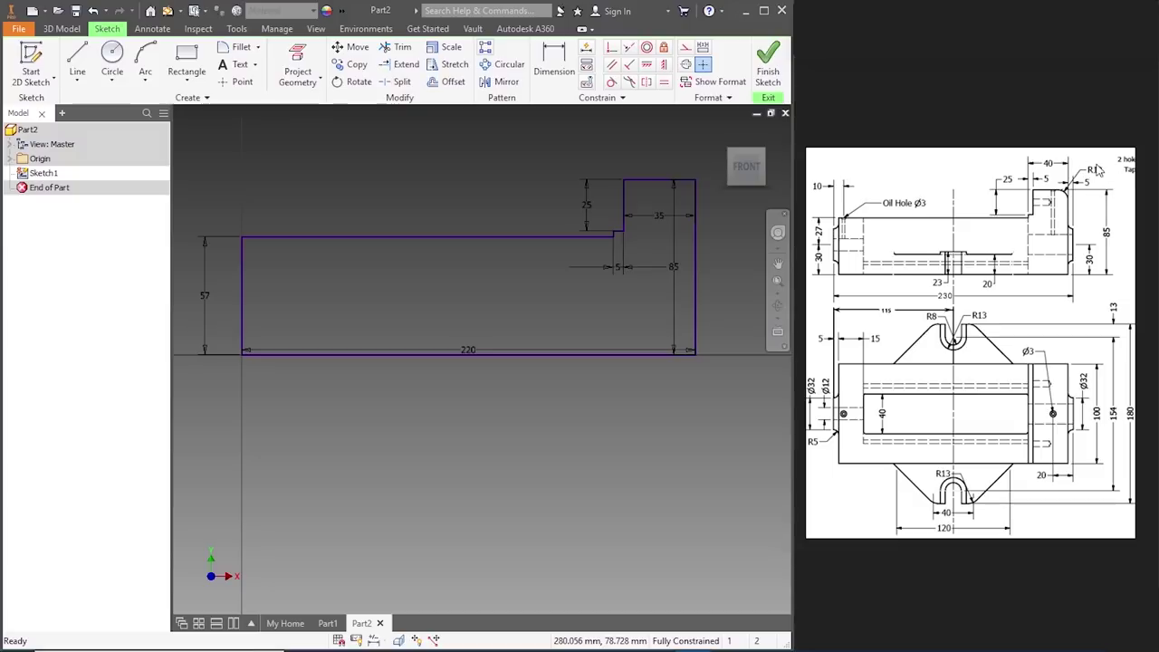
- Fillet the upper outer corner of the raised end with a 10 mm radius and finish the sketch
click(241, 50)
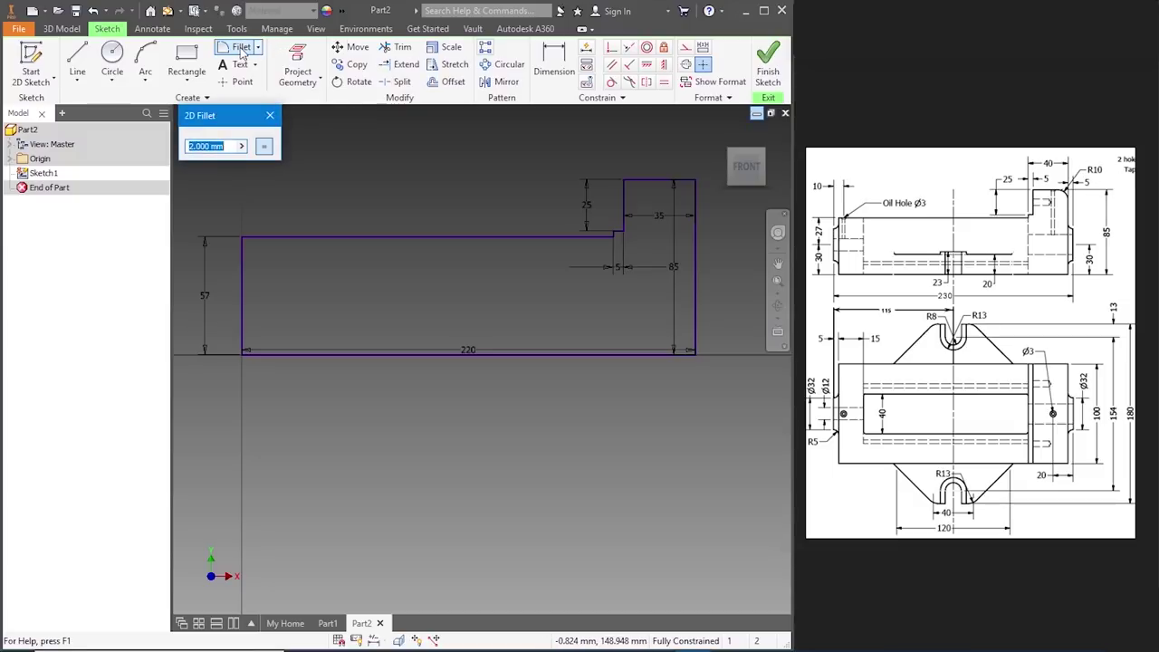
text(10)
key(Return)
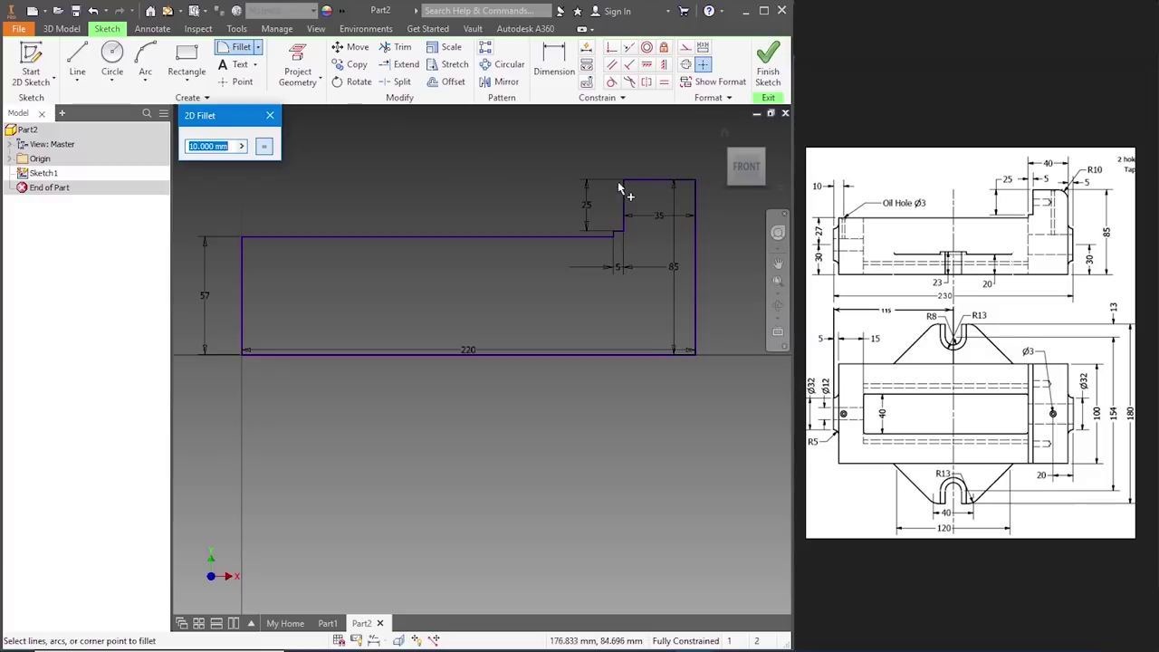
click(694, 182)
scroll(383, 246, down, 2)
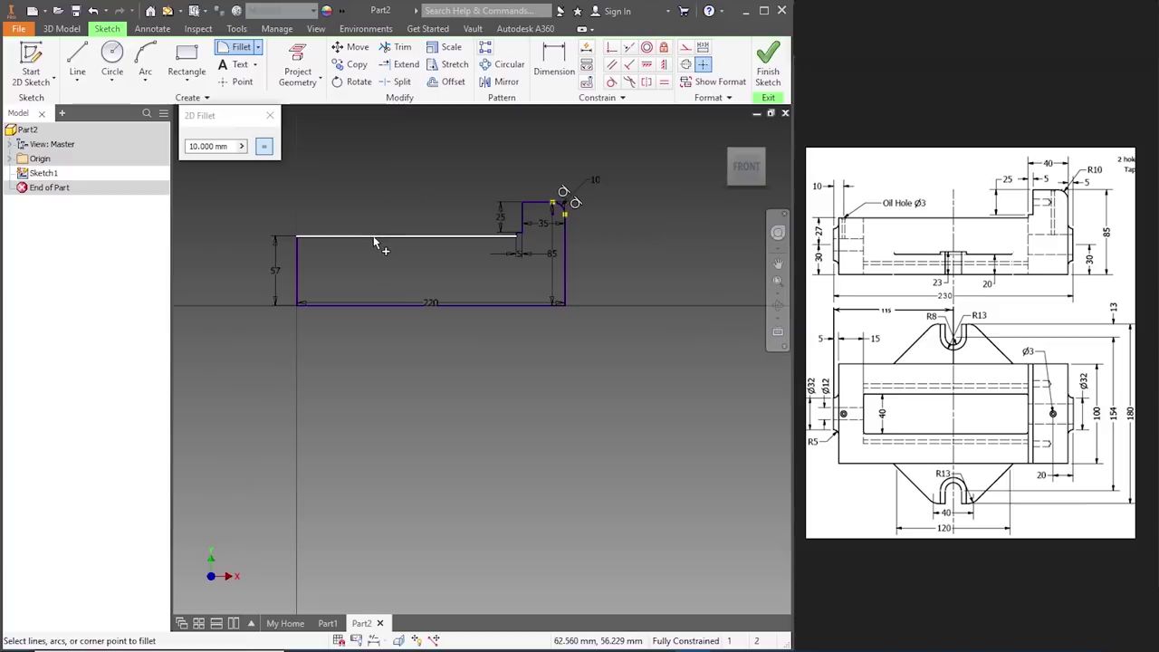
scroll(595, 170, up, 3)
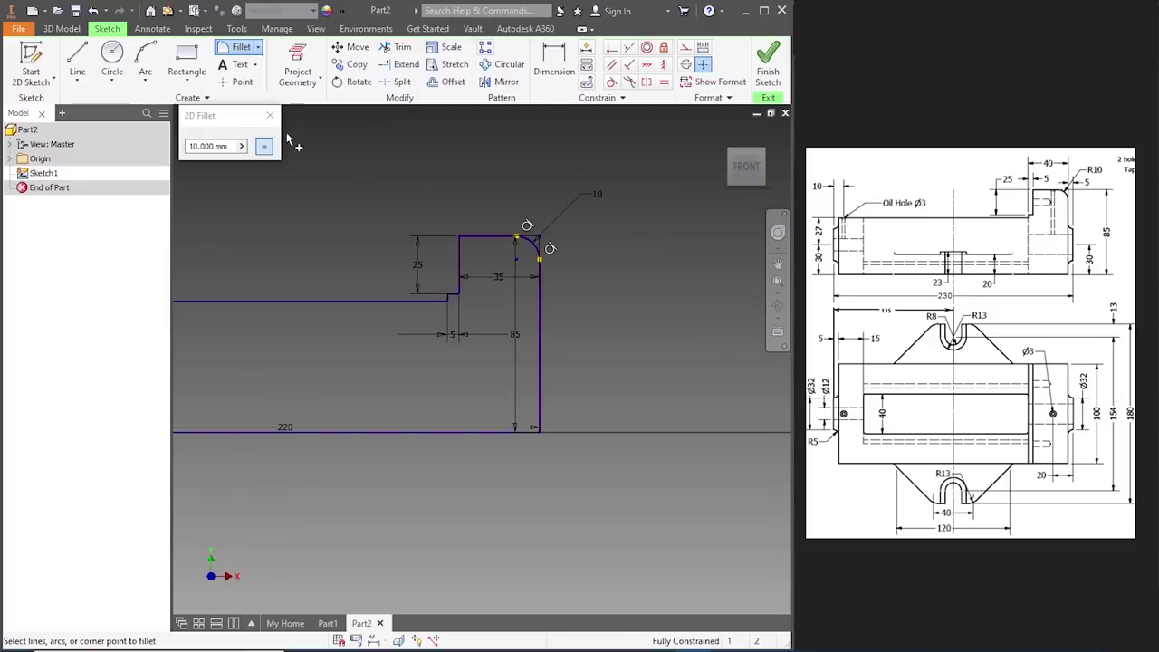
click(269, 115)
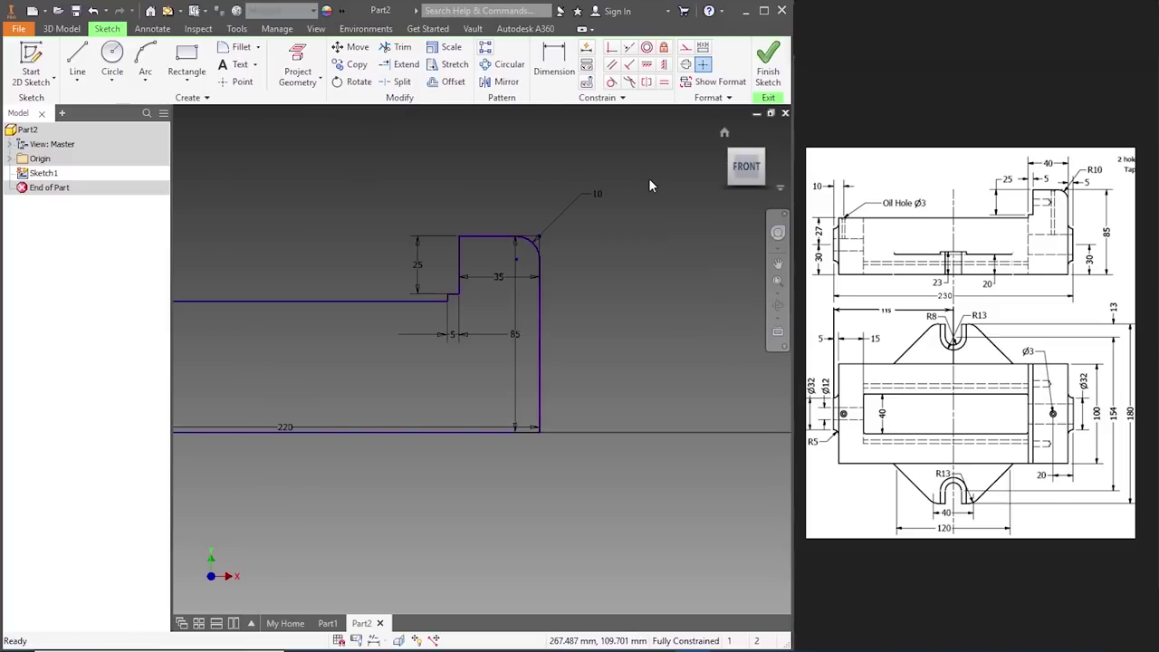
click(767, 73)
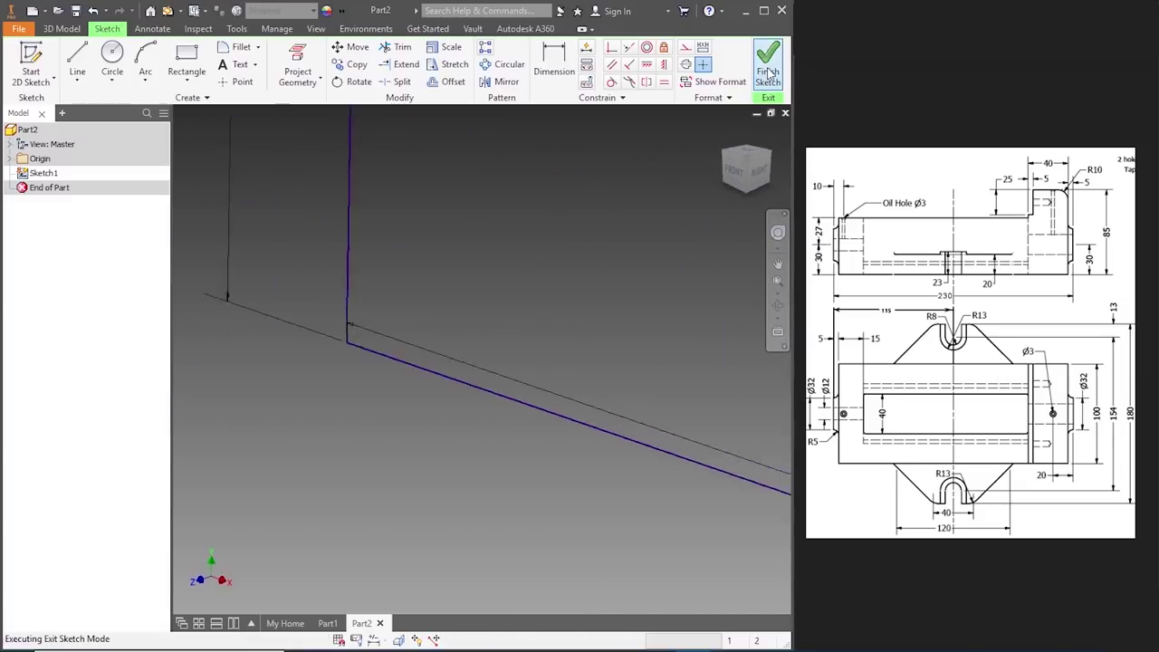
- Extrude the closed side profile 100 mm into a solid body
scroll(327, 291, up, 3)
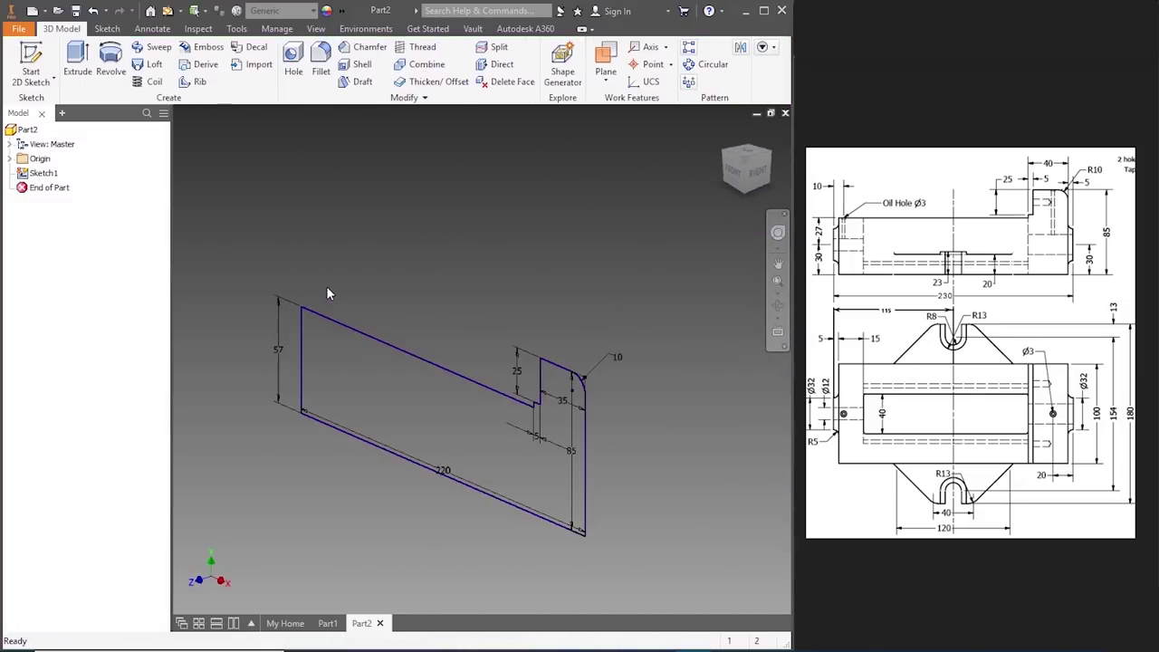
click(78, 65)
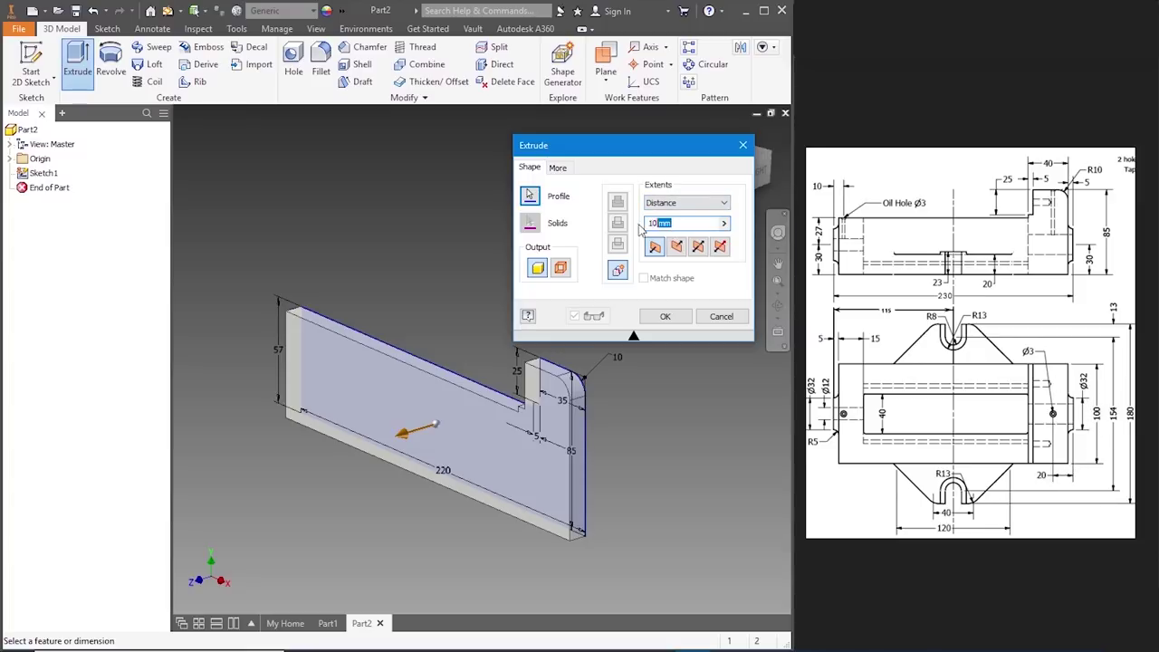
key(BackSpace)
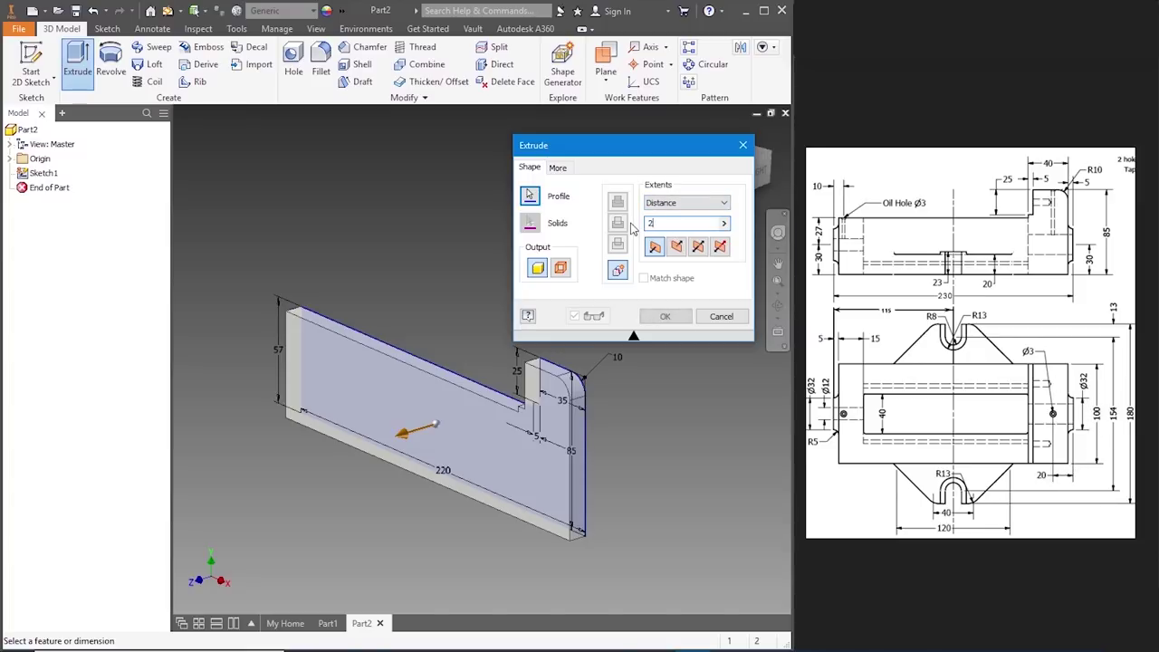
text(10)
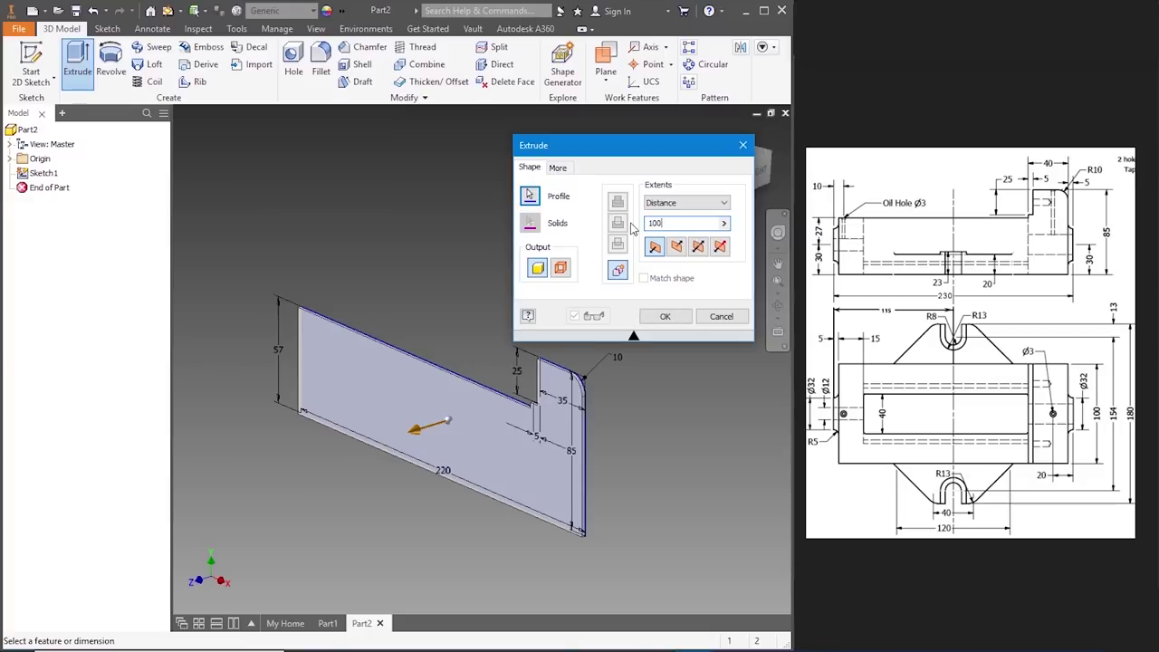
text(0)
click(674, 319)
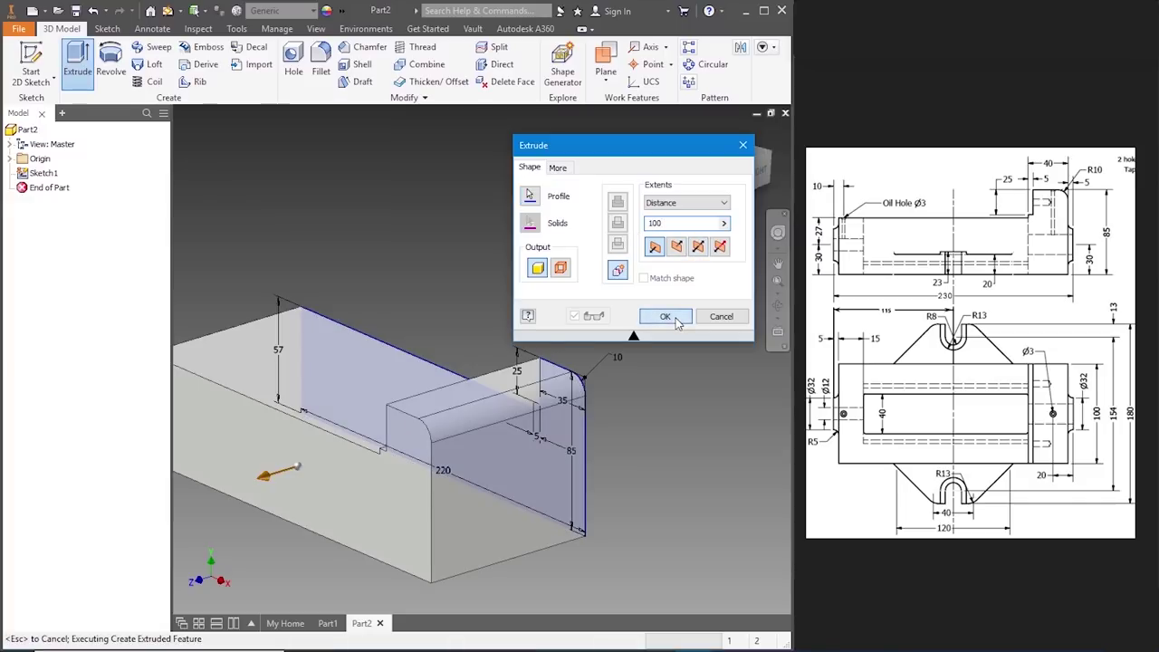
- Start a new sketch on the XZ plane and rotate the top view so the body's length runs horizontally
click(737, 171)
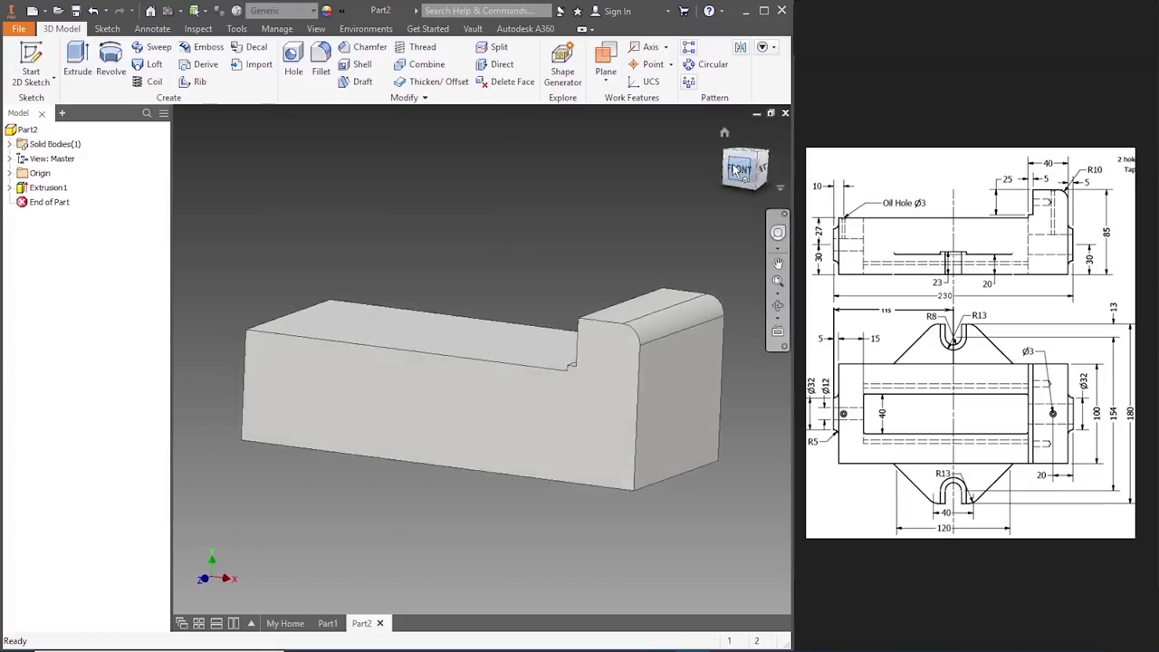
click(739, 160)
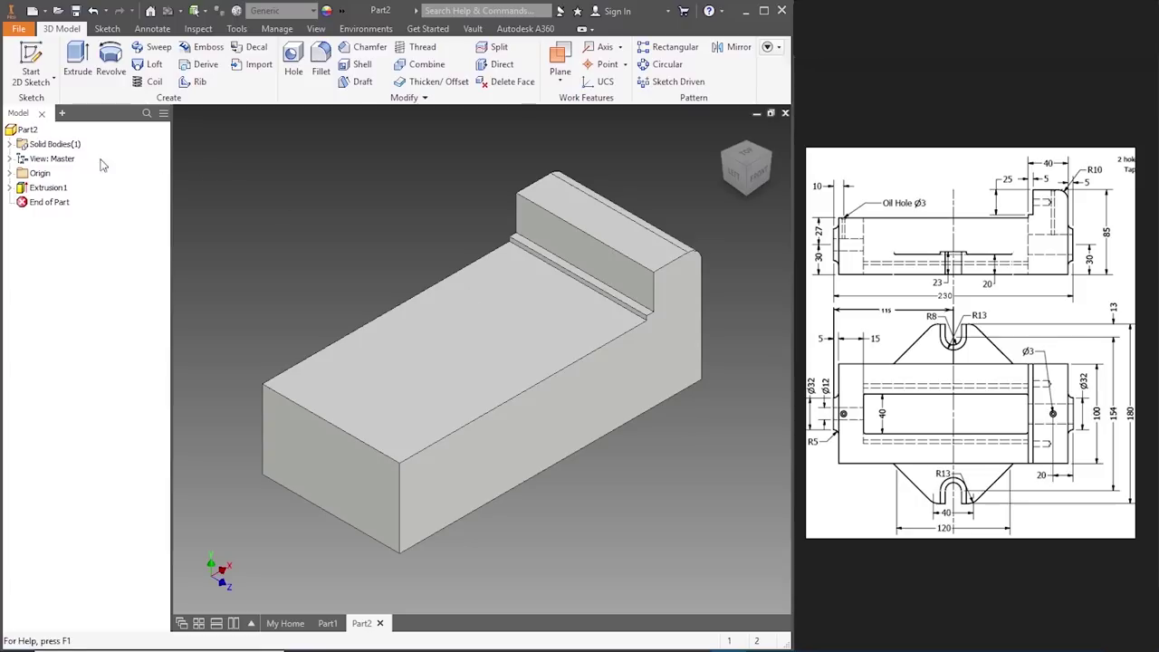
click(10, 173)
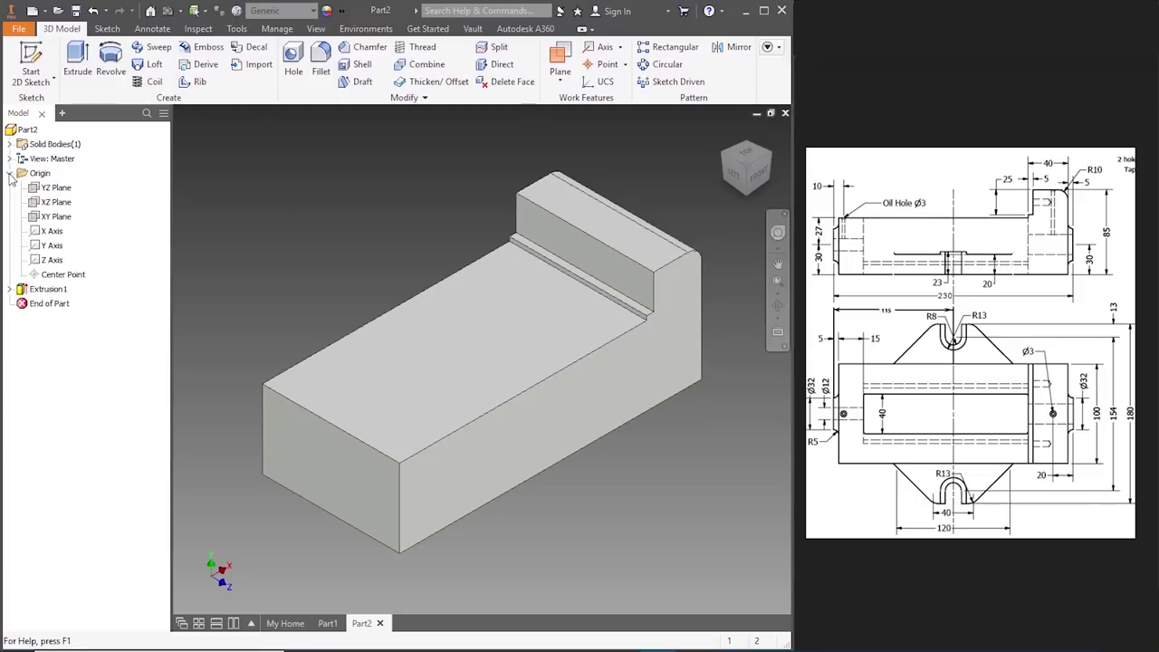
click(56, 202)
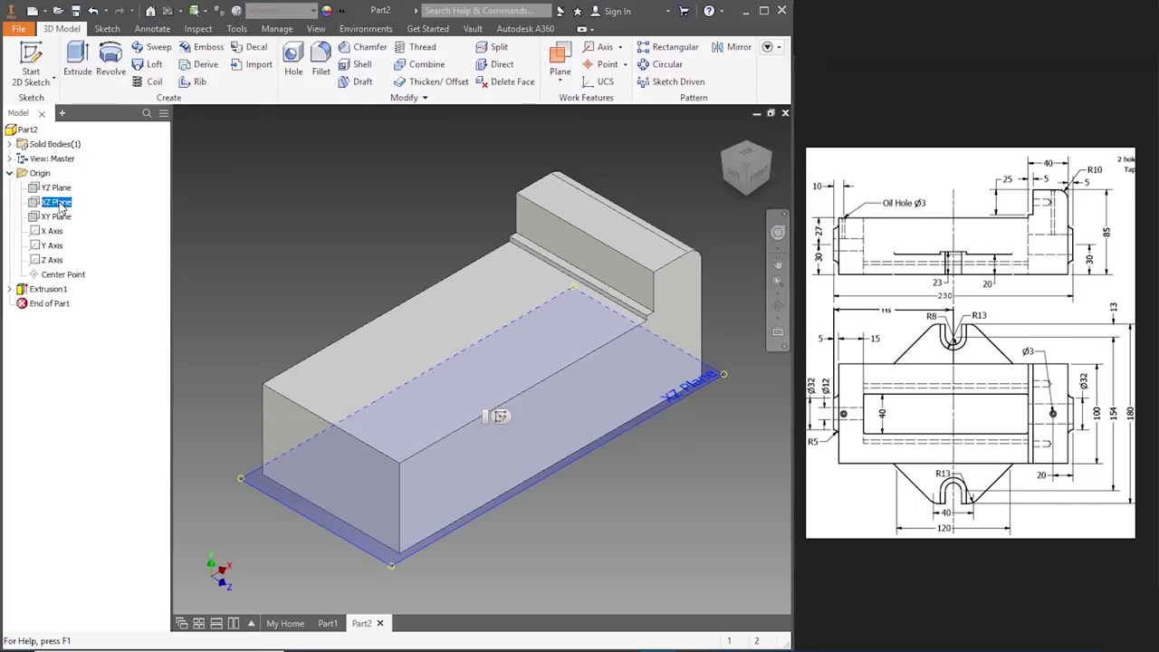
right_click(61, 208)
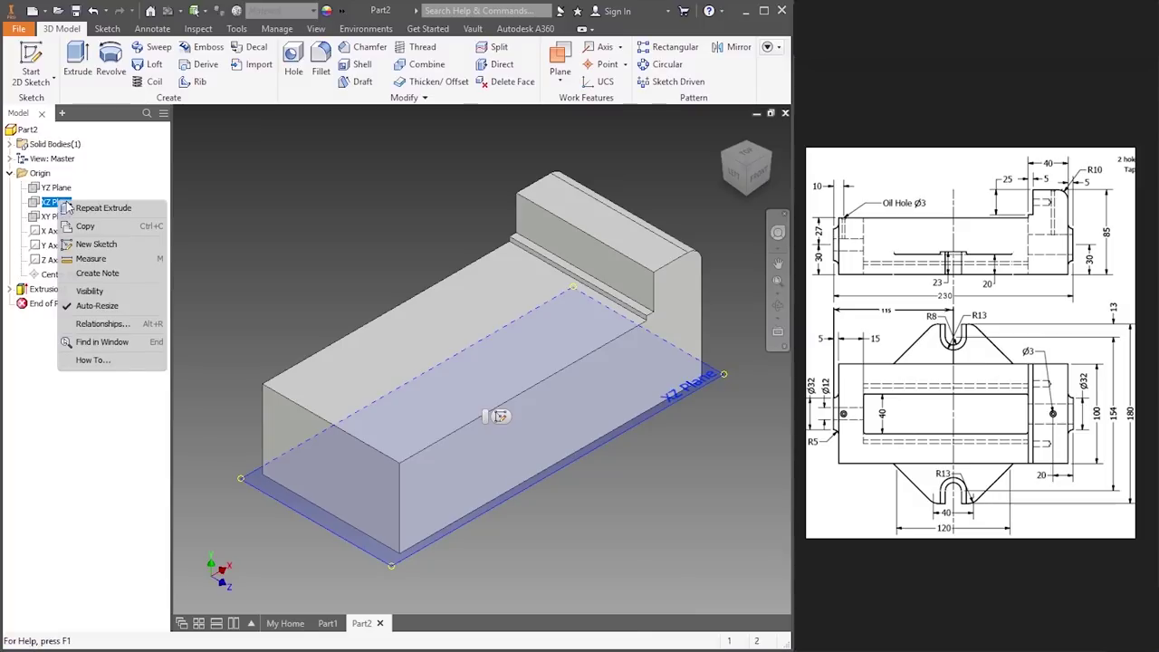
click(98, 244)
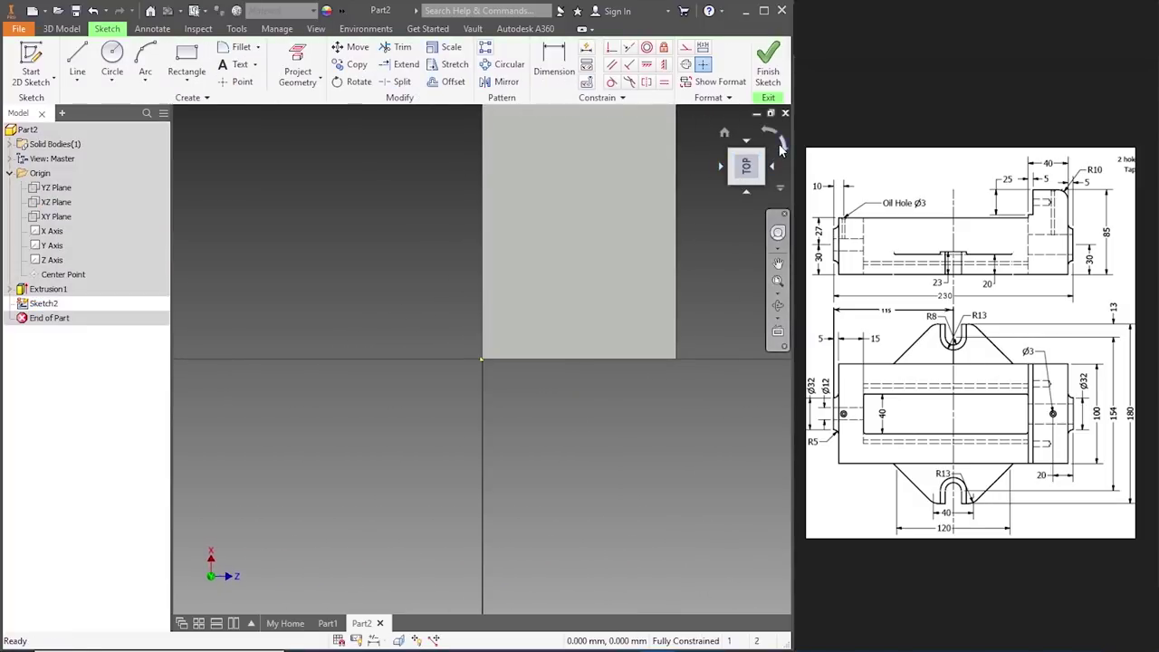
click(781, 147)
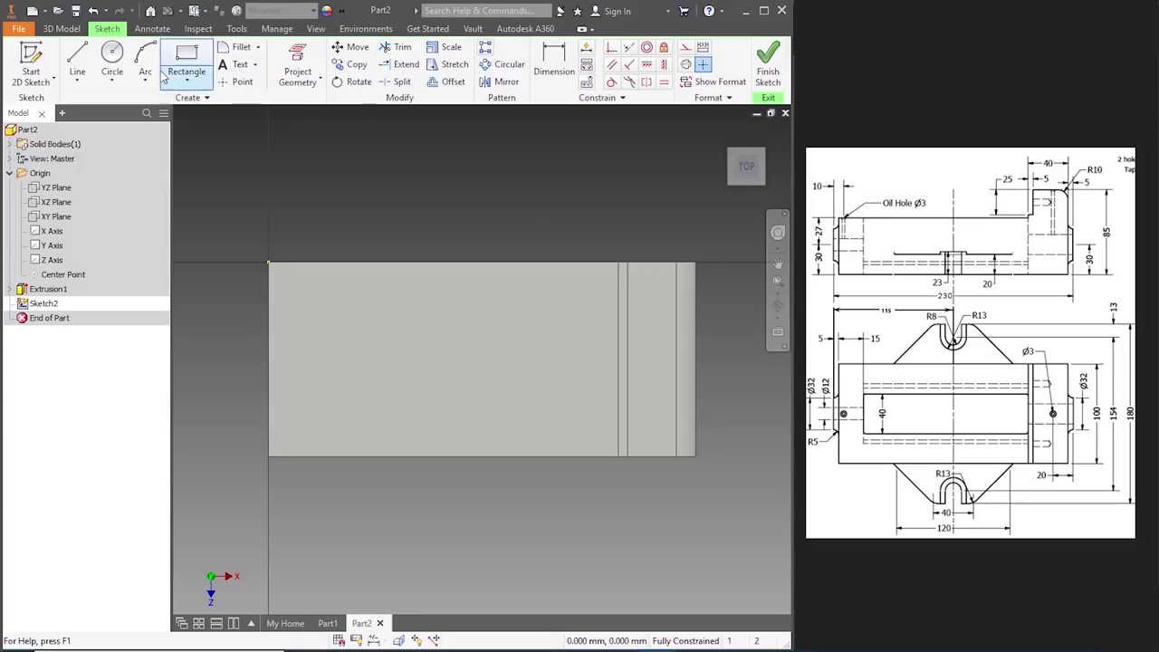
- Draw a 110 mm horizontal line from the origin along the body's long edge to its midpoint
click(77, 63)
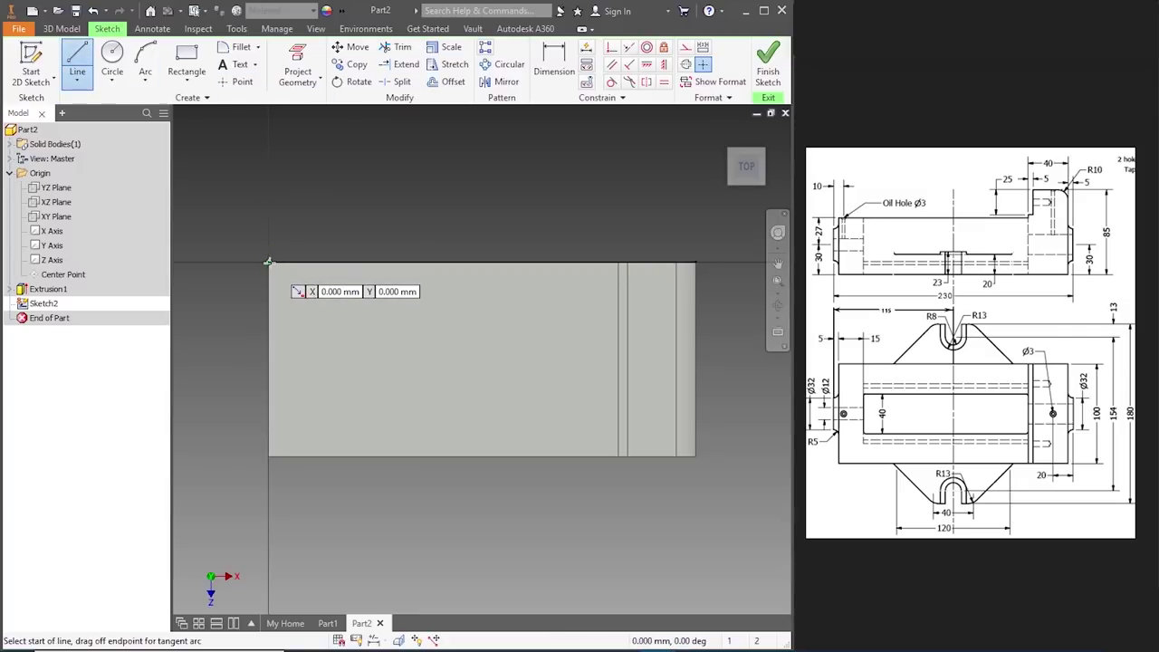
click(268, 263)
text(110.000)
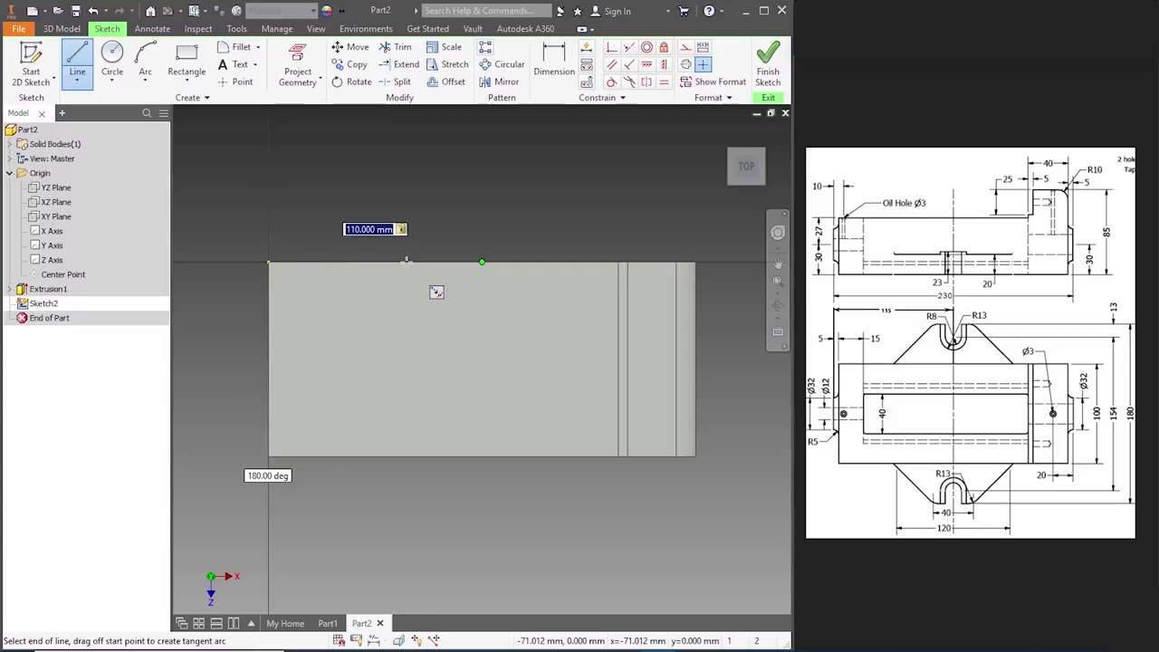
key(Return)
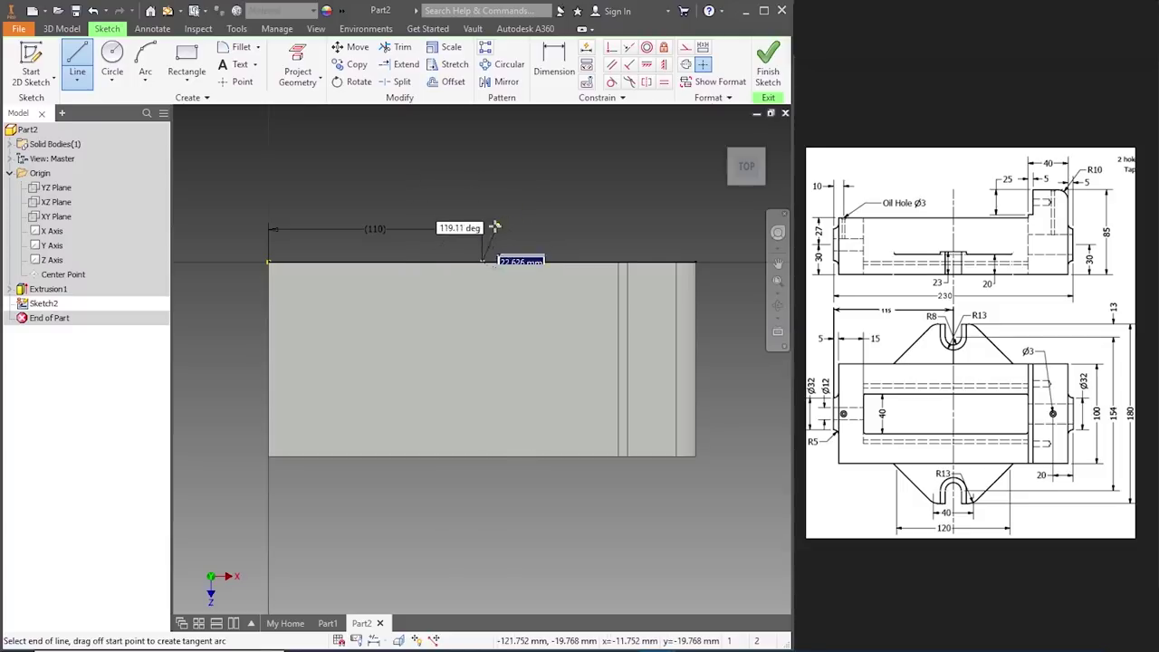
key(Escape)
key(Escape)
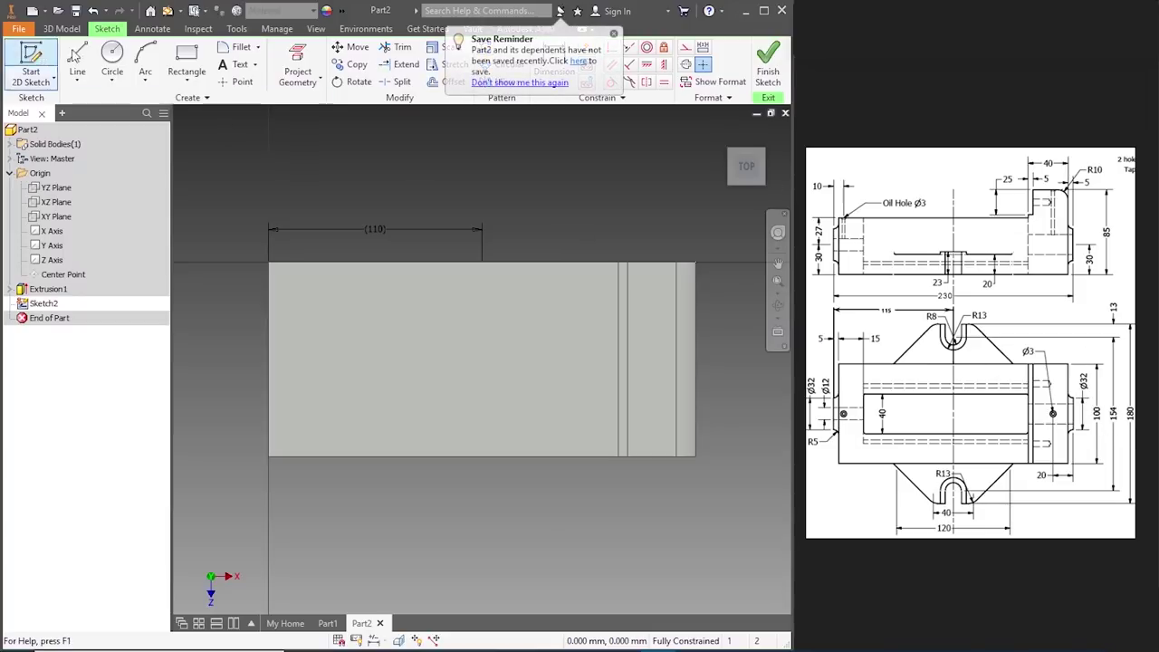
- Draw a vertical line outward from the end of the 110 mm line, with its length entered as (154-100)/2
click(77, 64)
click(480, 261)
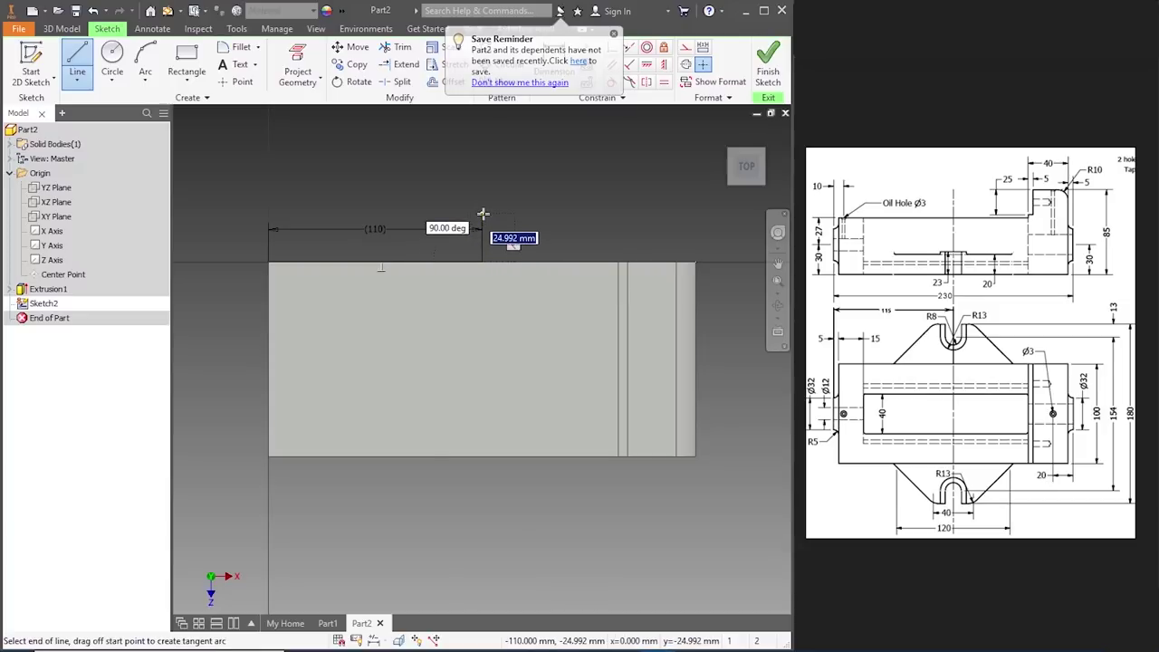
key(BackSpace)
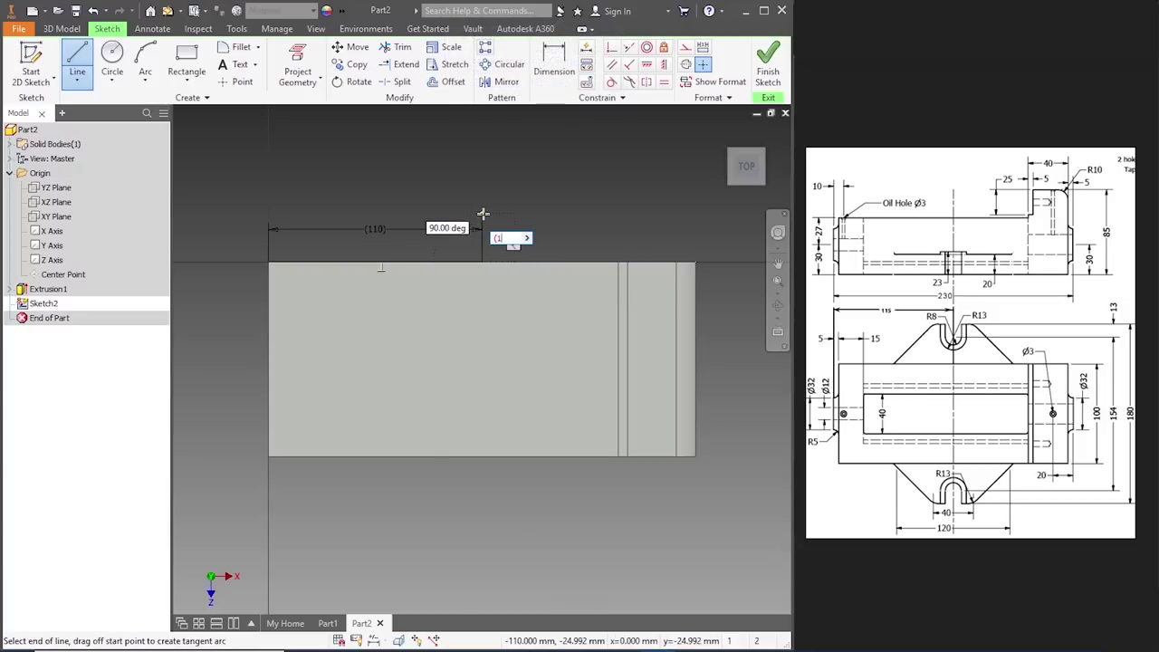
text((154-100)/2)
key(Return)
key(Escape)
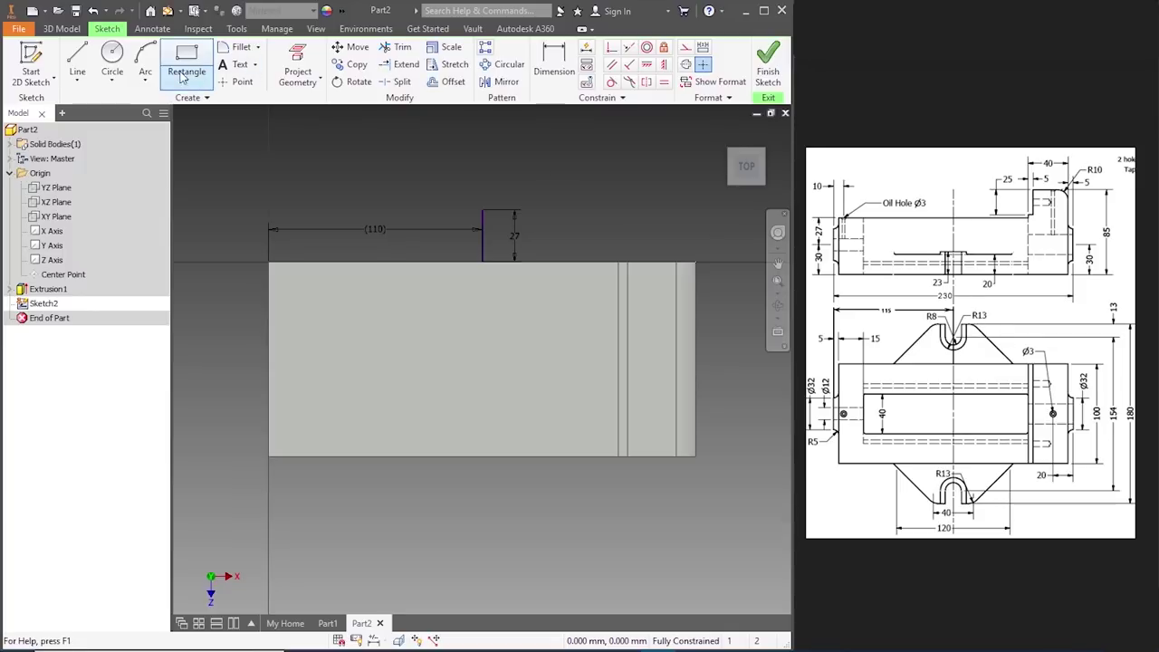
- Draw a 13 mm radius center-point quarter arc around the vertical line's outer end, from that line to level with its center
click(145, 80)
click(171, 164)
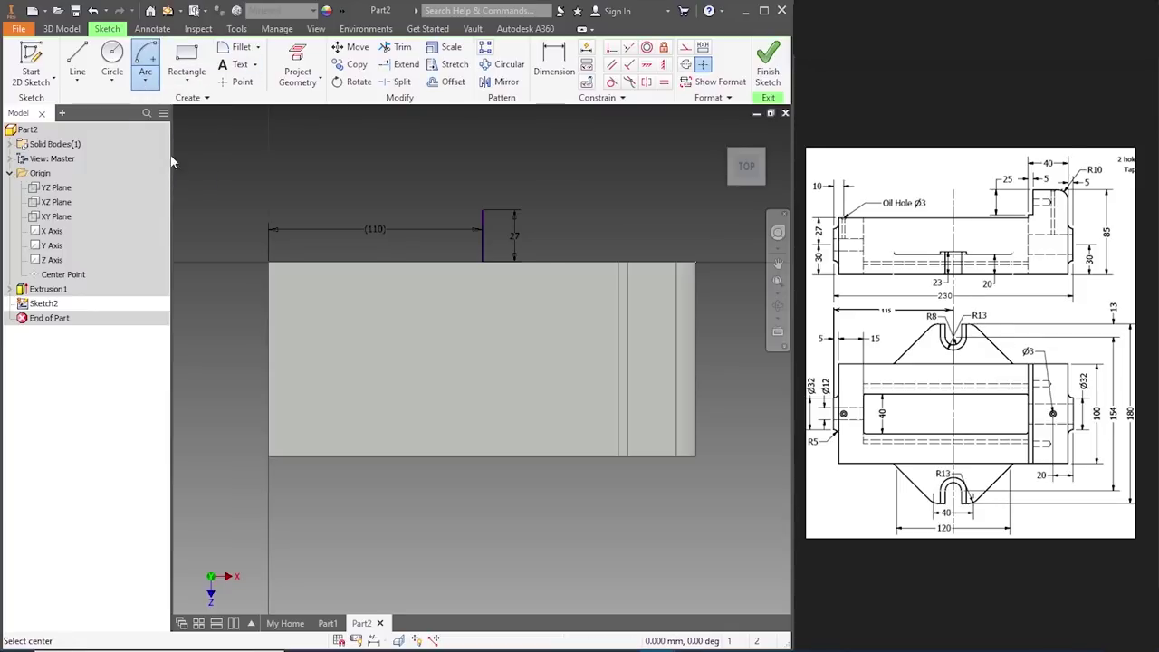
click(482, 211)
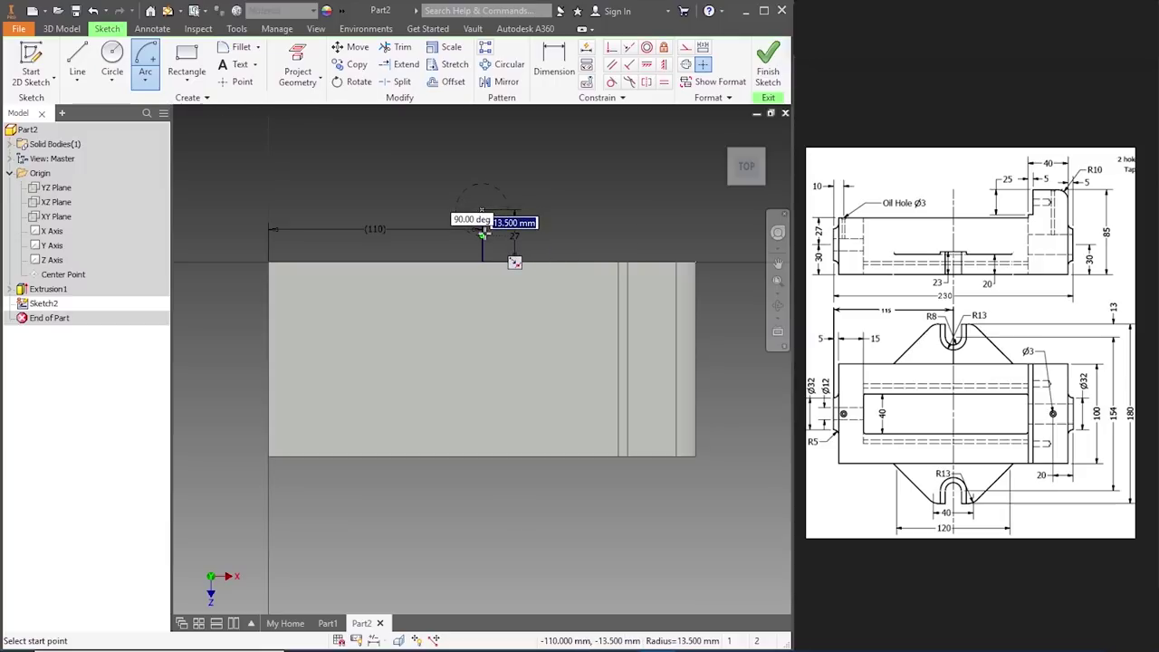
text(13)
key(Return)
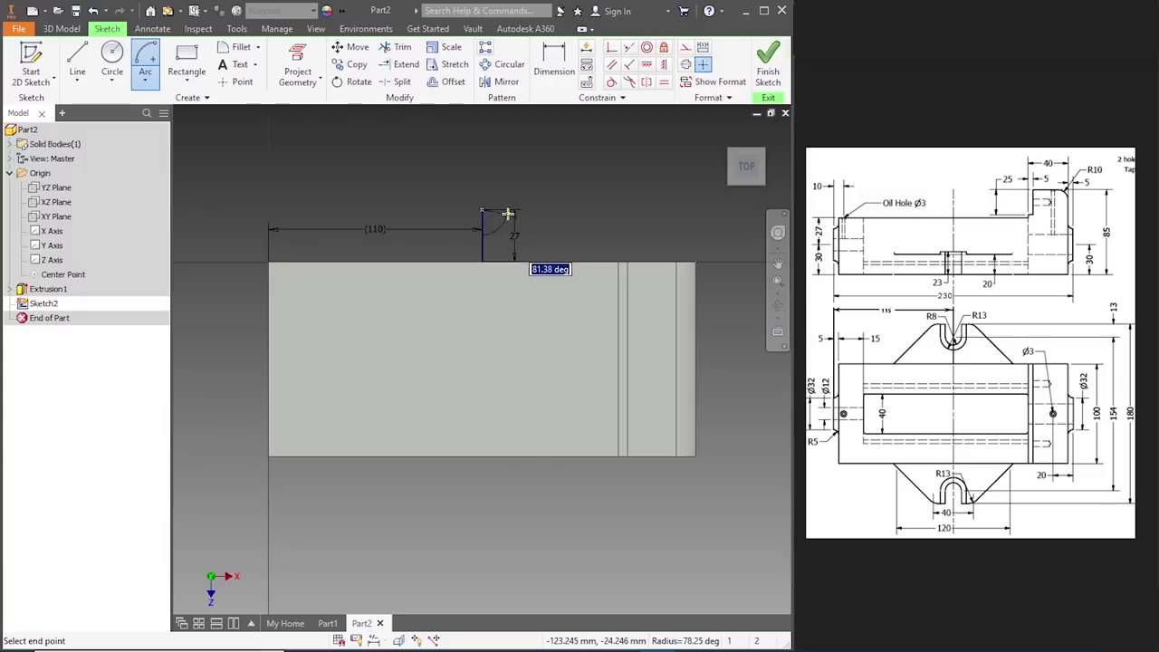
click(508, 212)
key(Escape)
scroll(518, 204, up, 4)
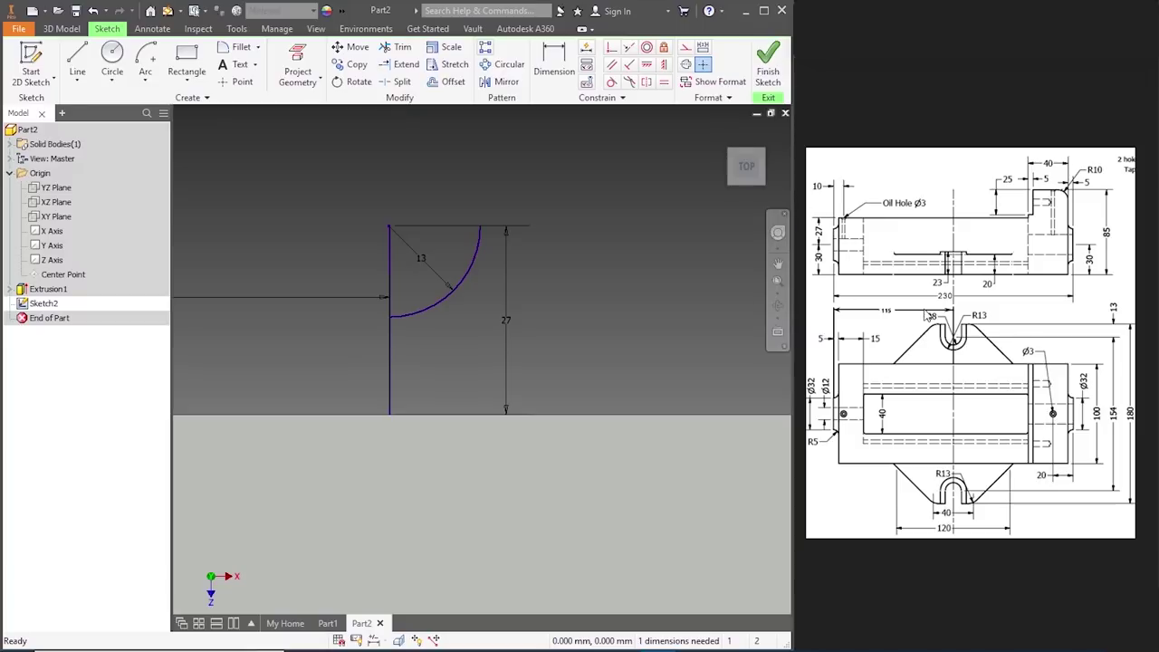
- Draw a concentric 8 mm radius center-point quarter arc inside the larger arc
click(145, 80)
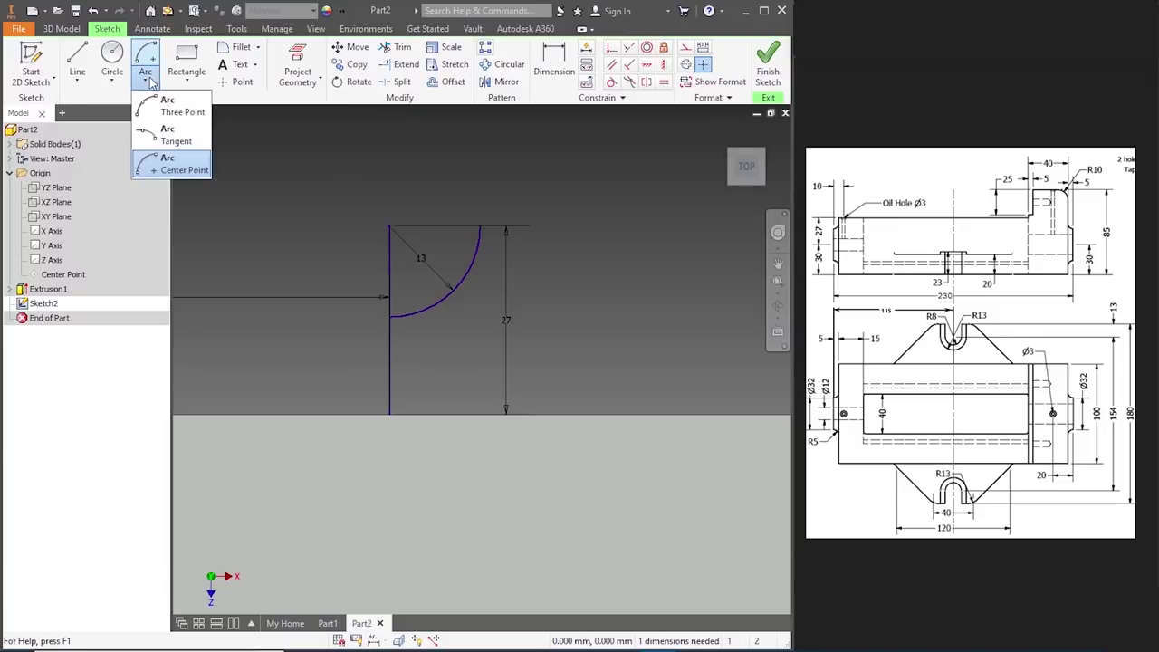
click(168, 161)
click(389, 225)
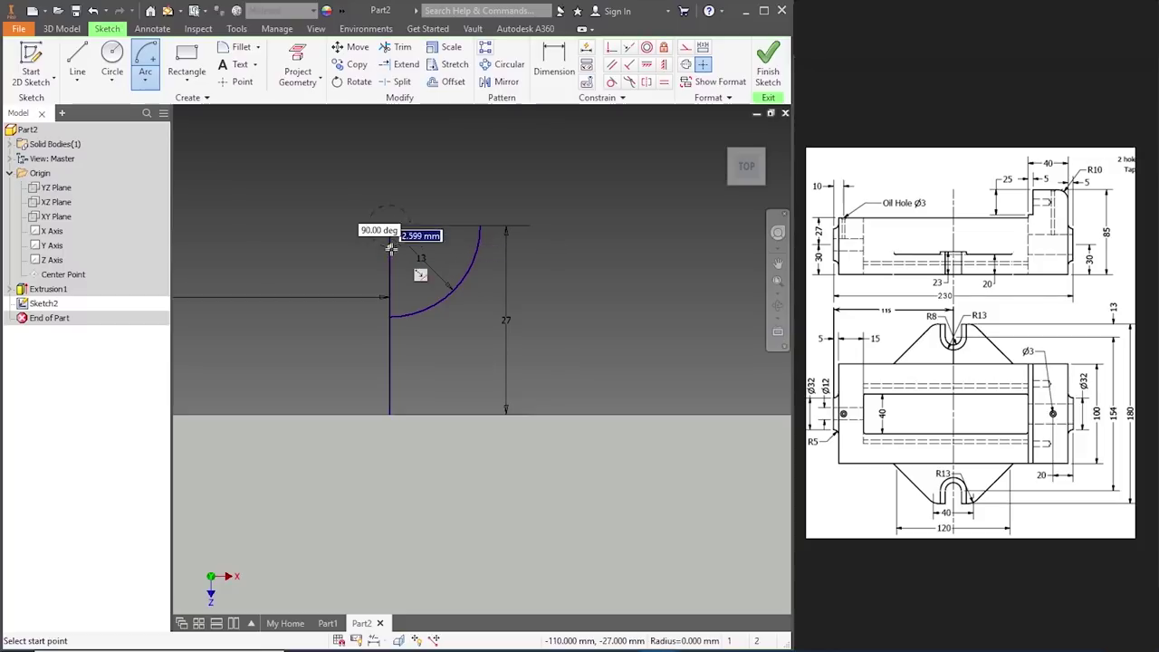
text(8)
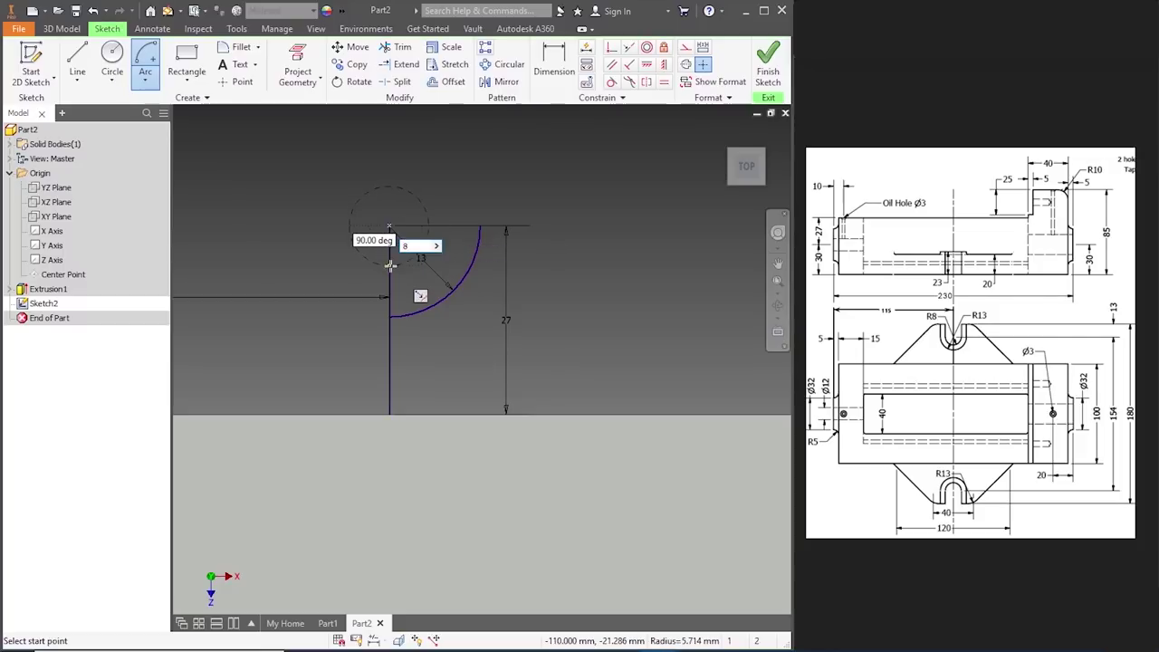
key(Return)
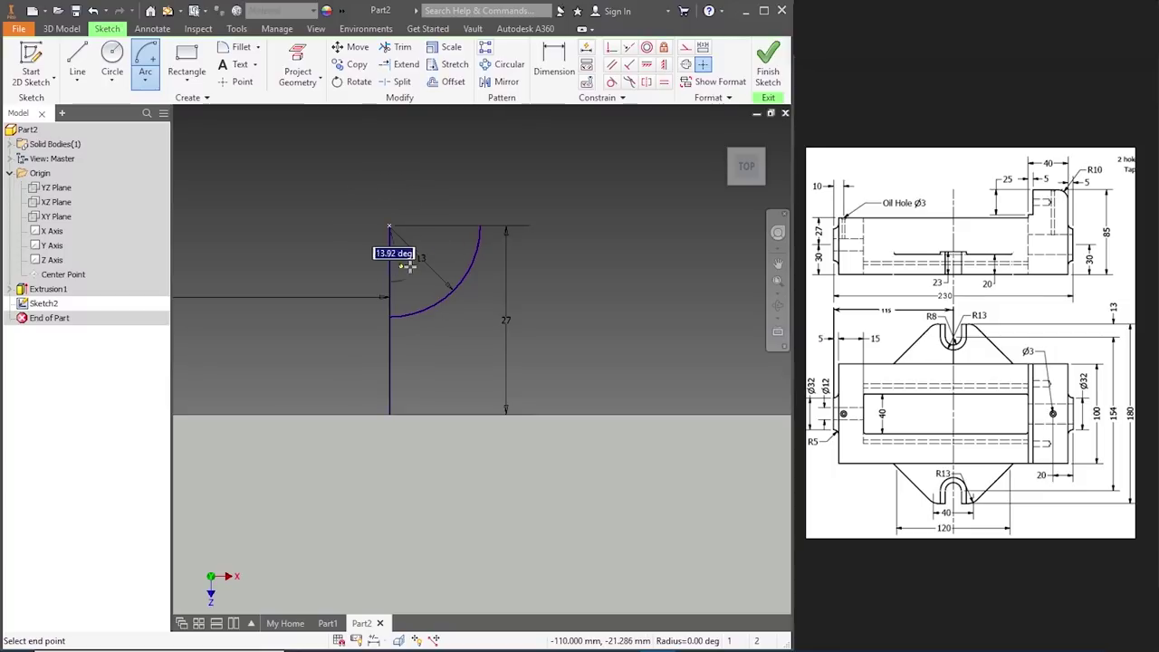
click(450, 226)
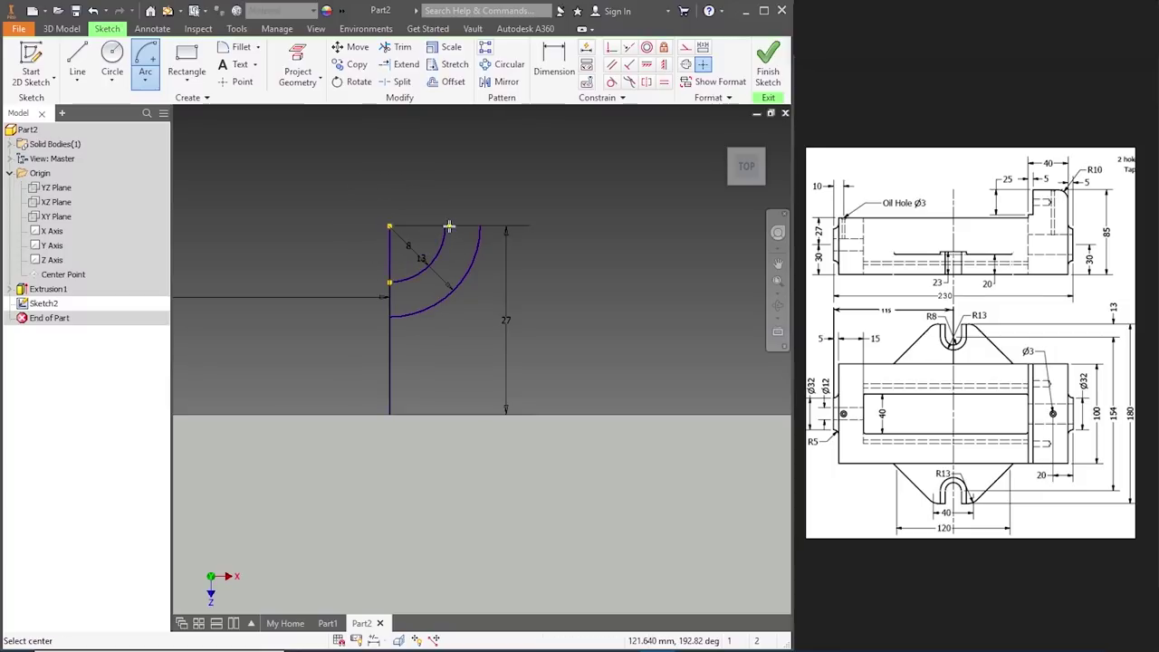
key(Escape)
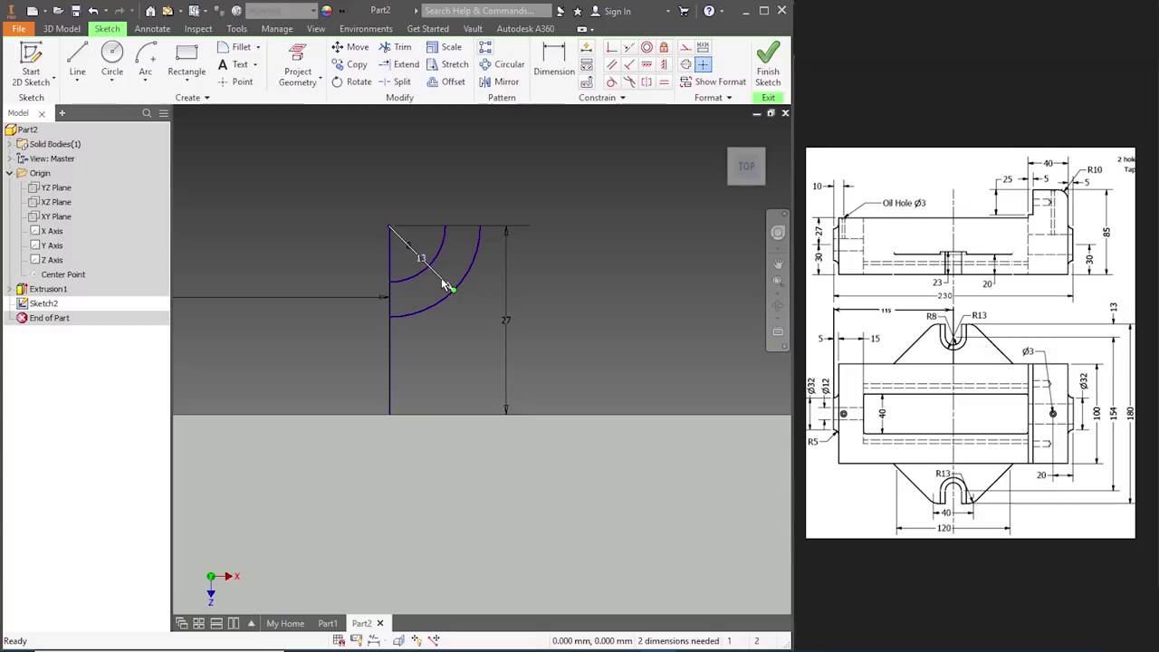
- Delete the radius dimensions of the two concentric arcs
click(444, 285)
ctrl+click(438, 250)
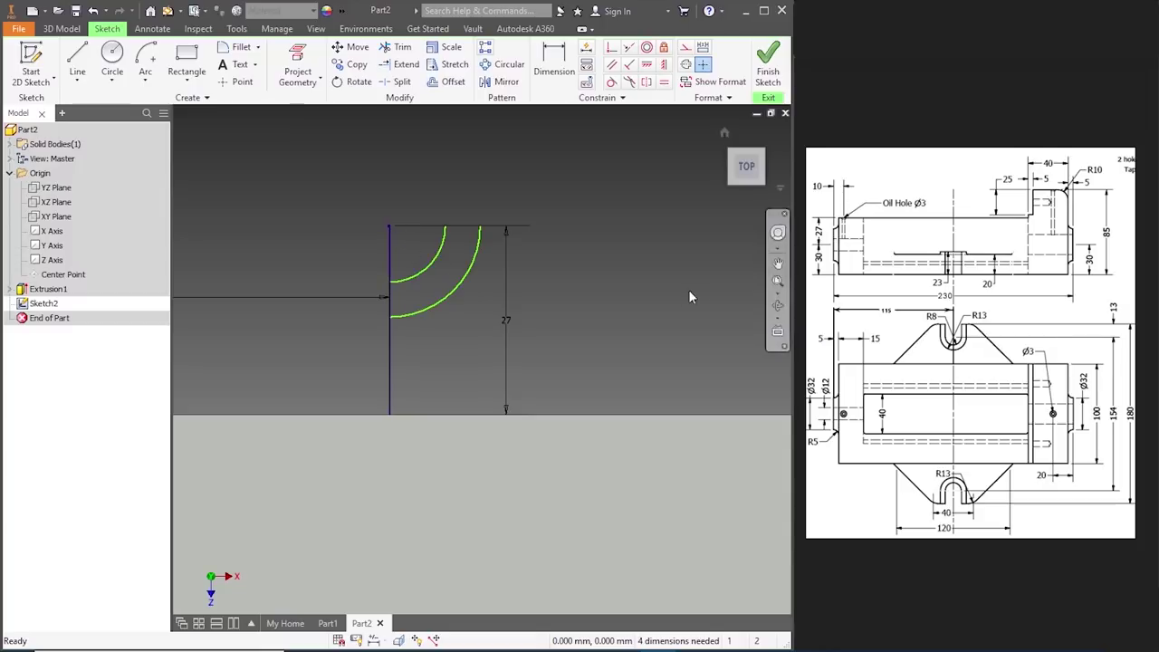
scroll(561, 290, up, 4)
scroll(558, 292, down, 5)
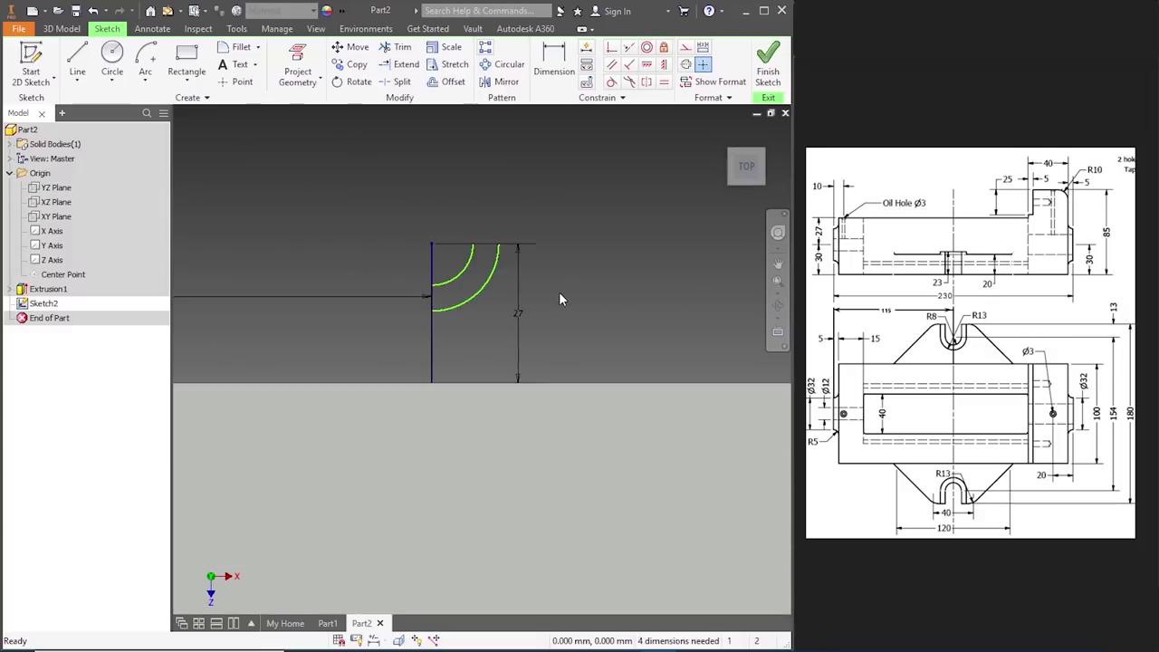
scroll(640, 285, up, 2)
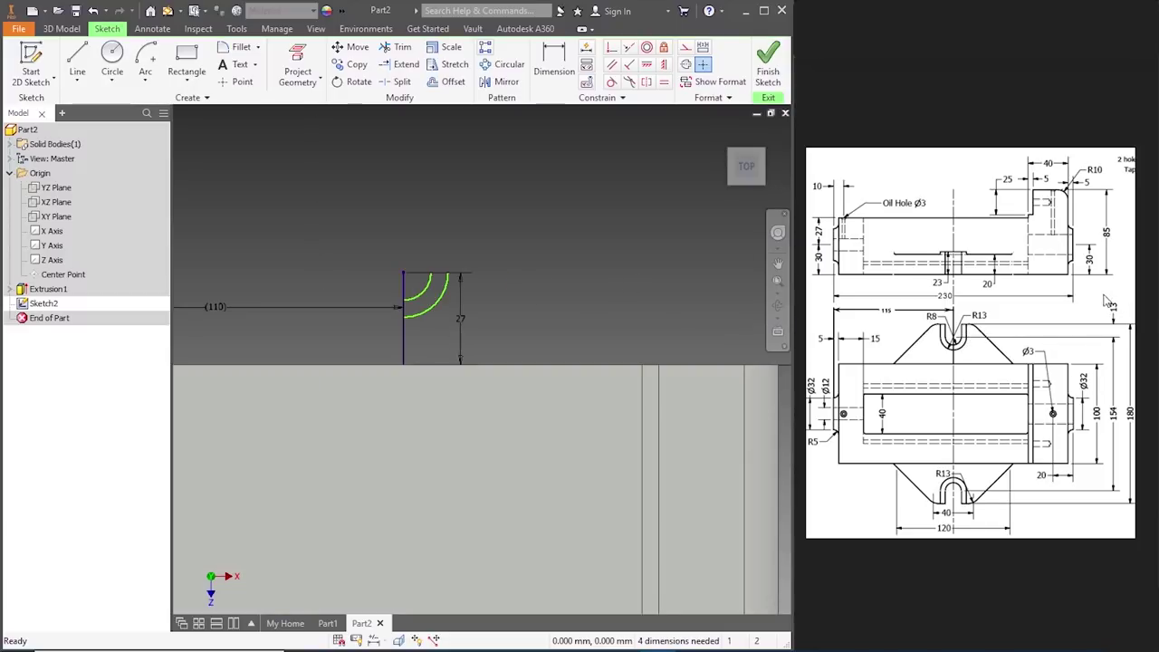
- Draw a 13 mm vertical line from the inner arc's free end, pointing away from the body
click(77, 63)
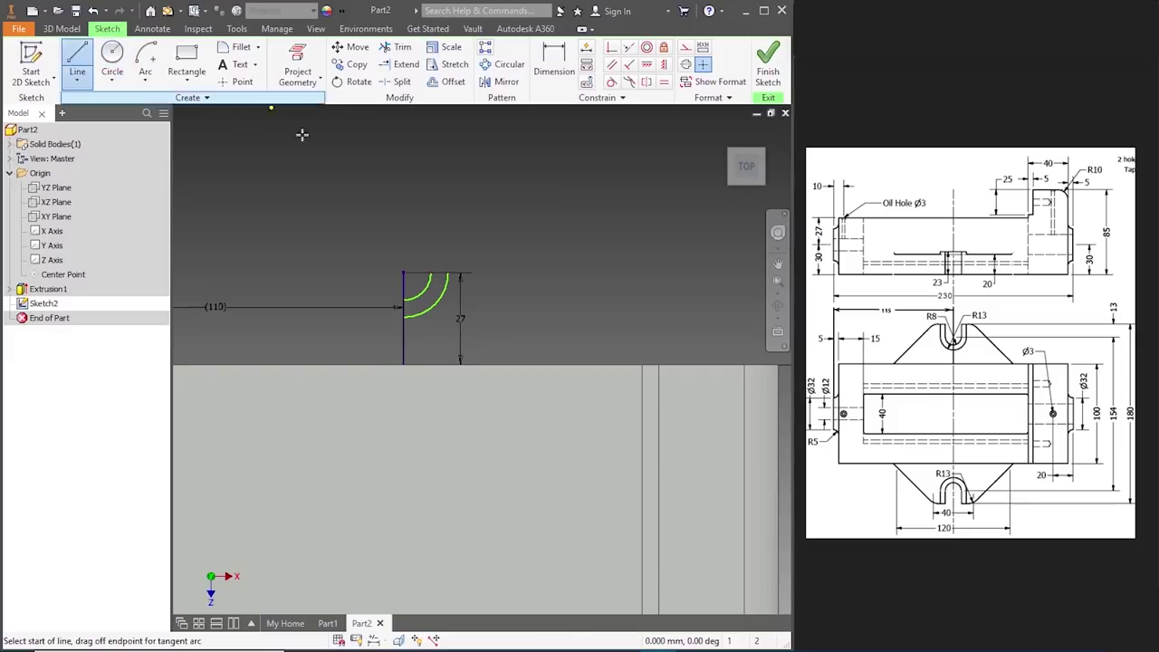
click(436, 271)
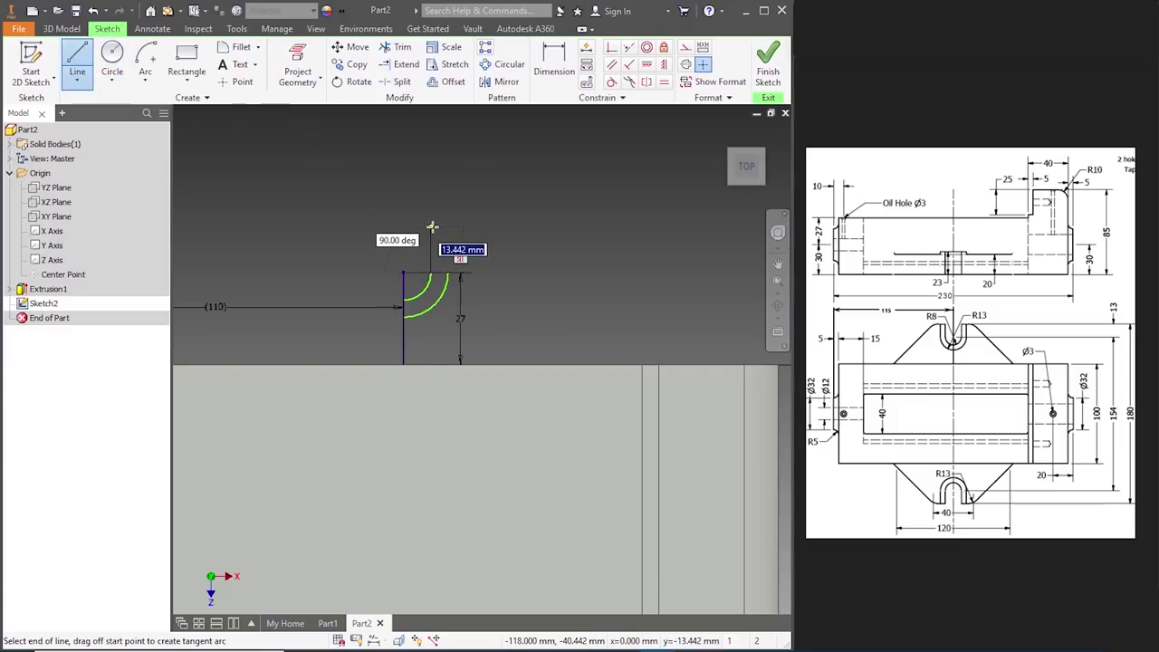
click(432, 226)
key(Escape)
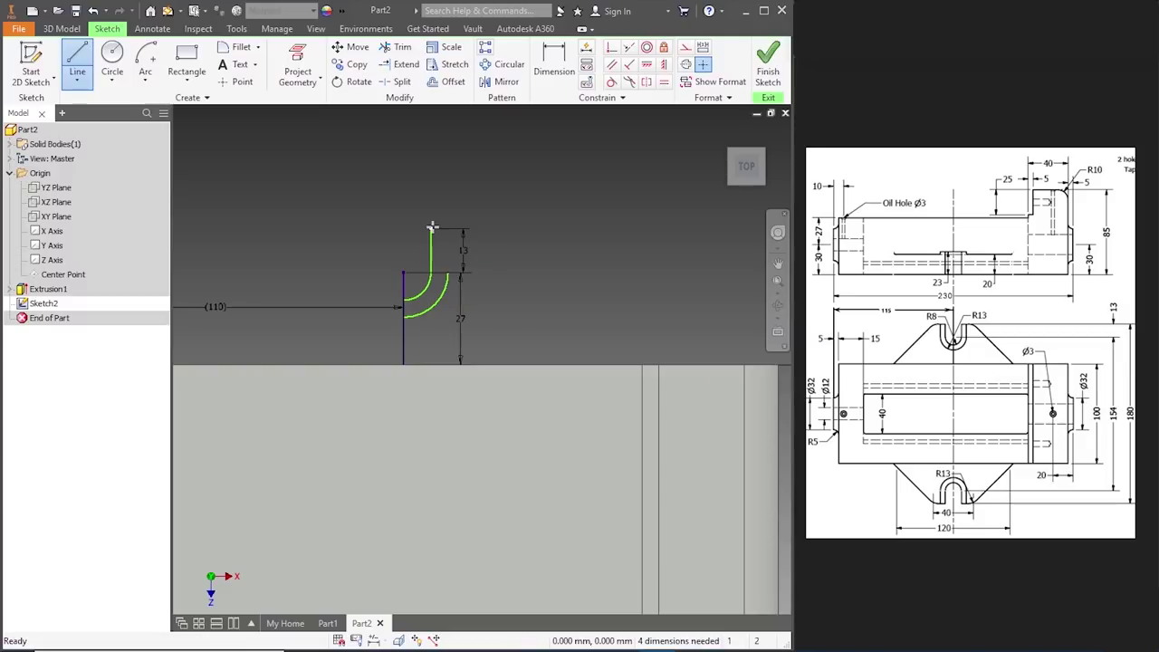
- Draw a vertical line from the larger arc's free end, ending level with the inner vertical line's outer end
click(77, 64)
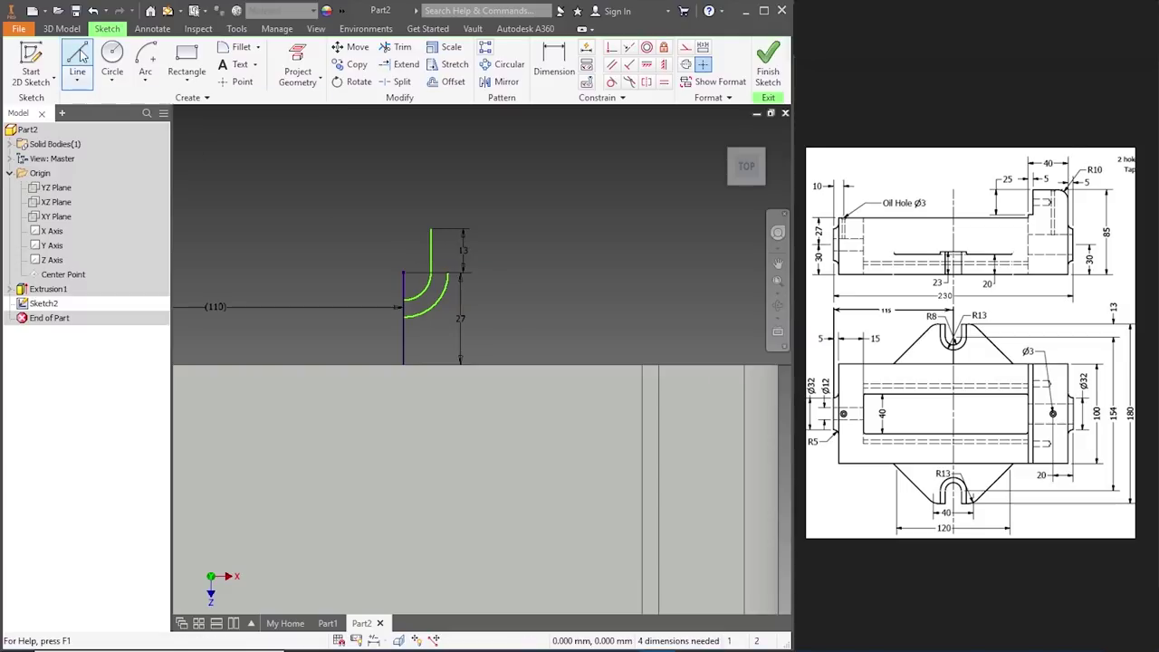
click(448, 268)
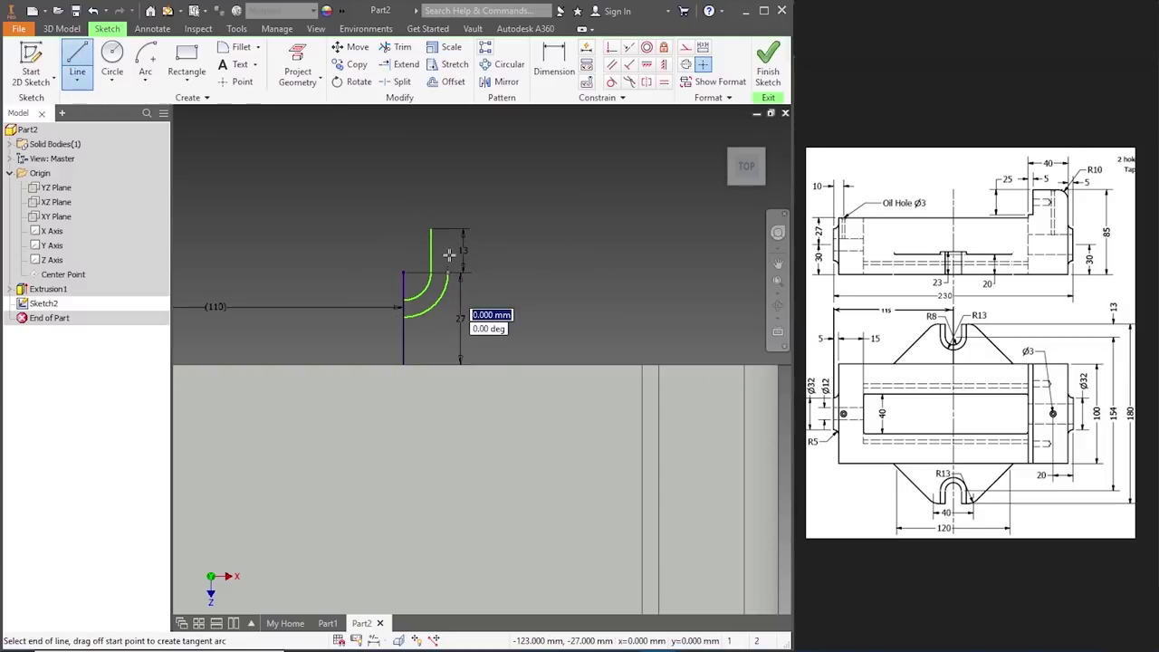
click(447, 230)
key(Escape)
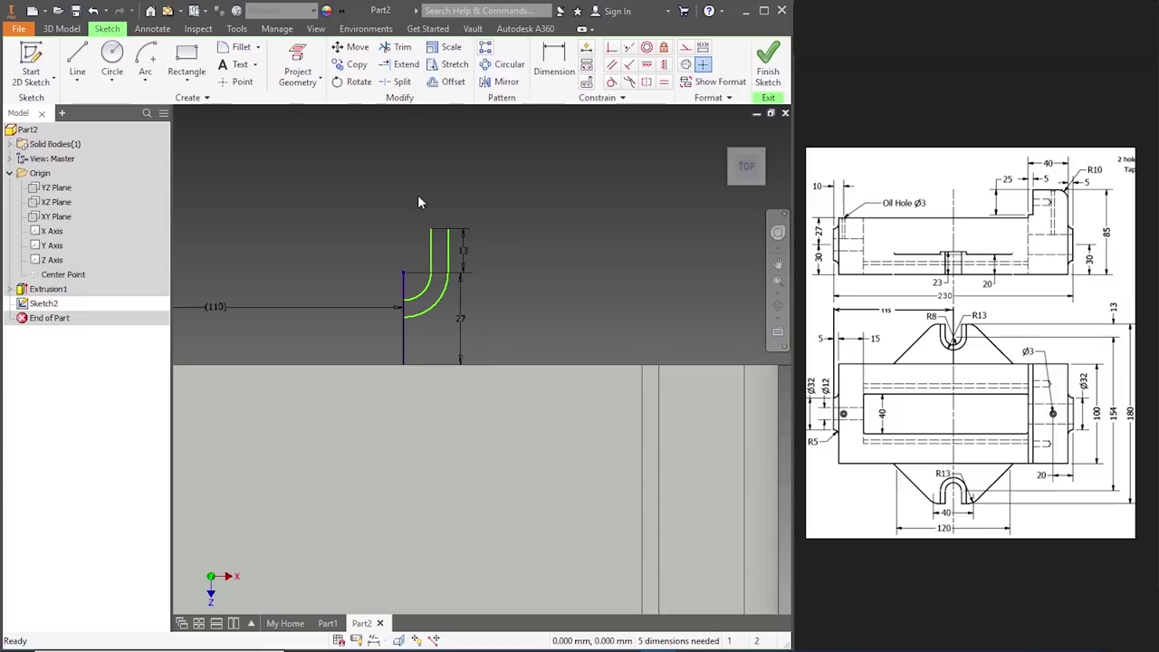
- Draw a horizontal line from the concentric arcs' center toward the slot's outer side, with a length of 40/2 mm
click(77, 61)
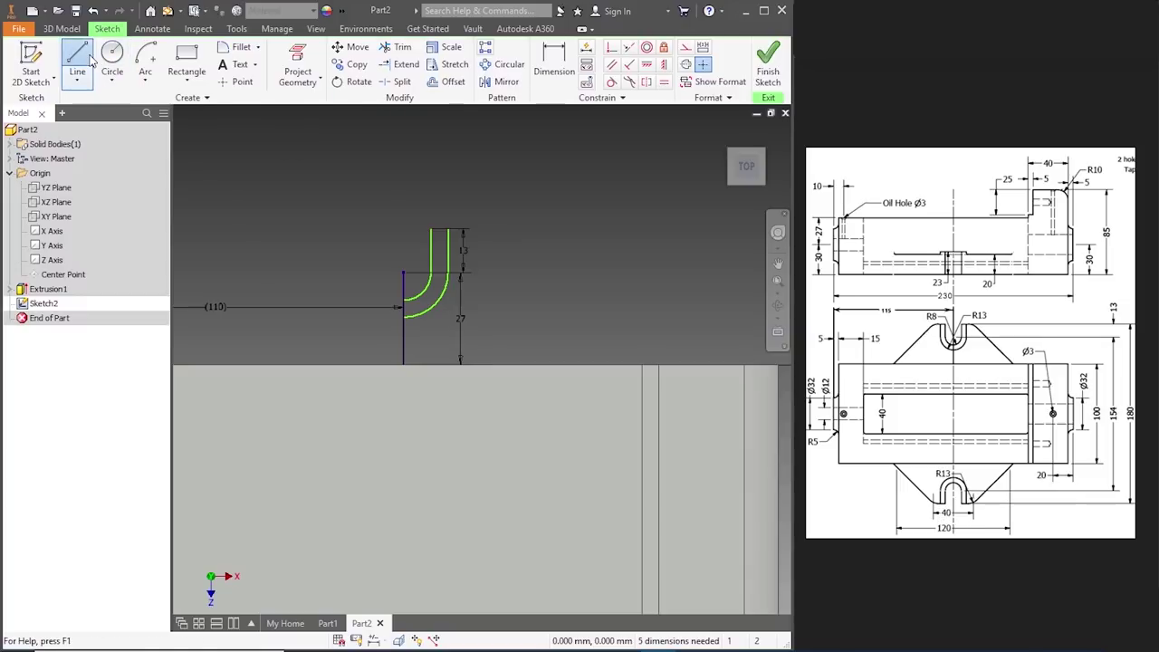
click(403, 274)
text(4)
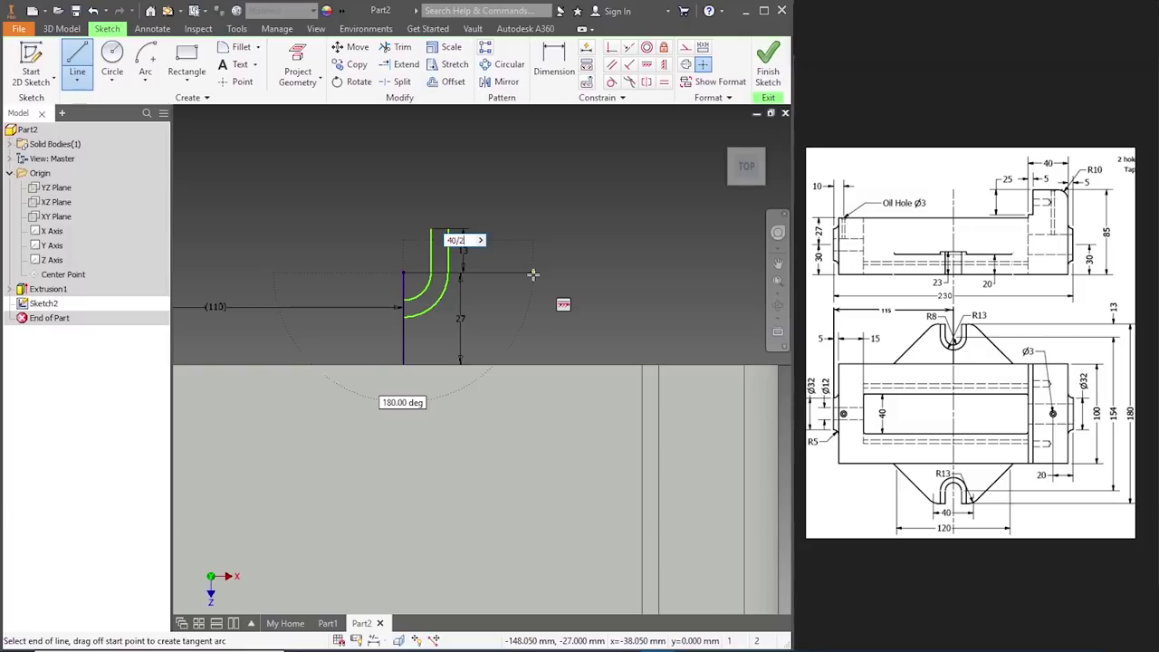
text(0/2)
key(Tab)
key(Escape)
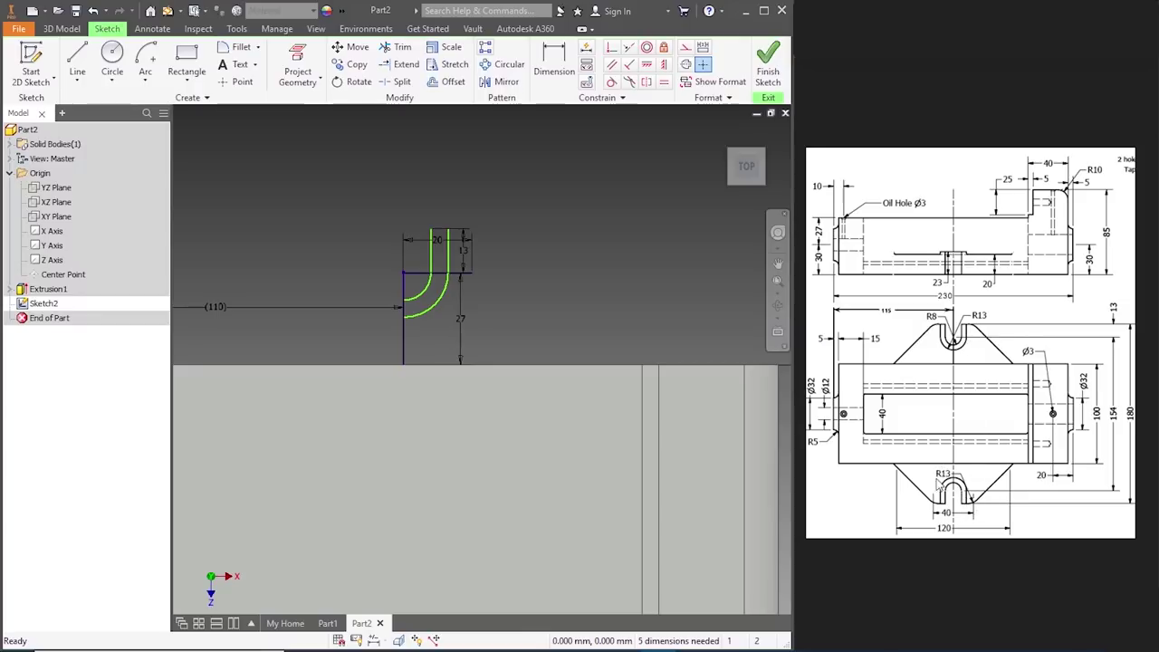
- Draw a 13 mm radius center-point quarter arc around the horizontal line's outer end, from level with its center to directly above it
click(145, 79)
click(174, 140)
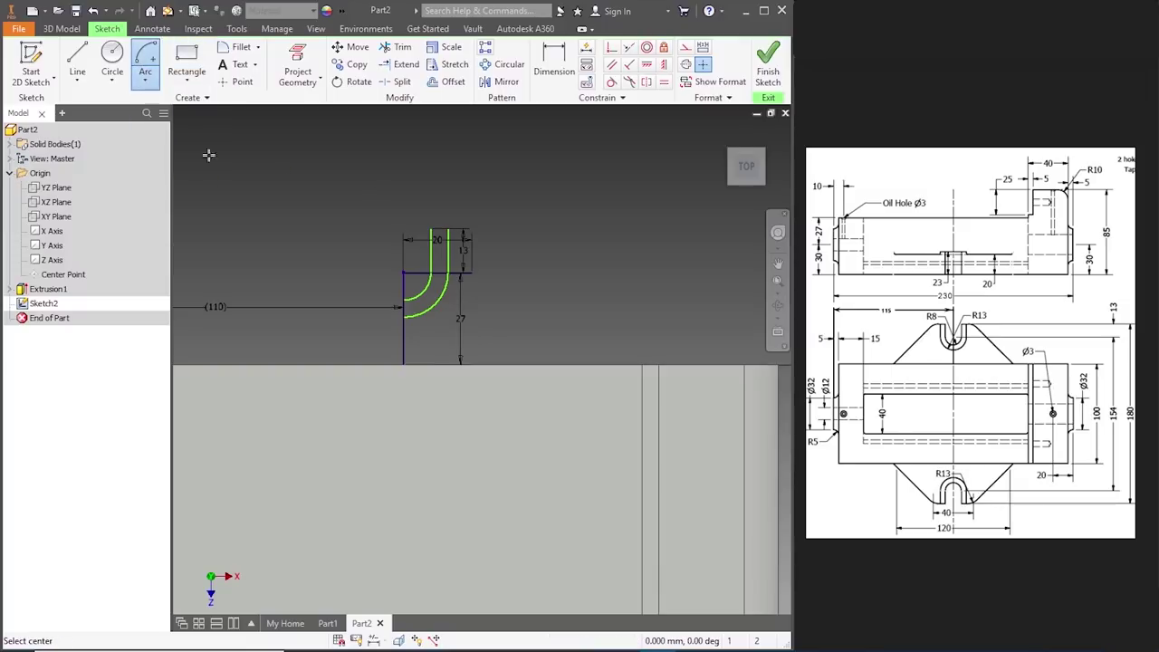
click(471, 272)
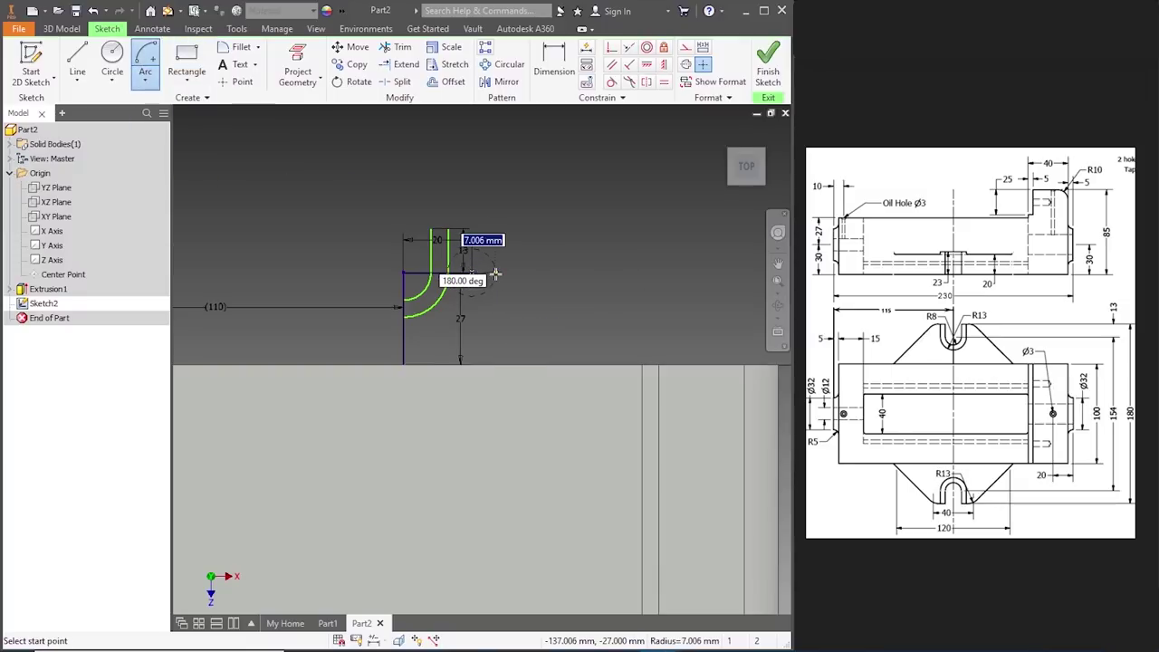
text(13)
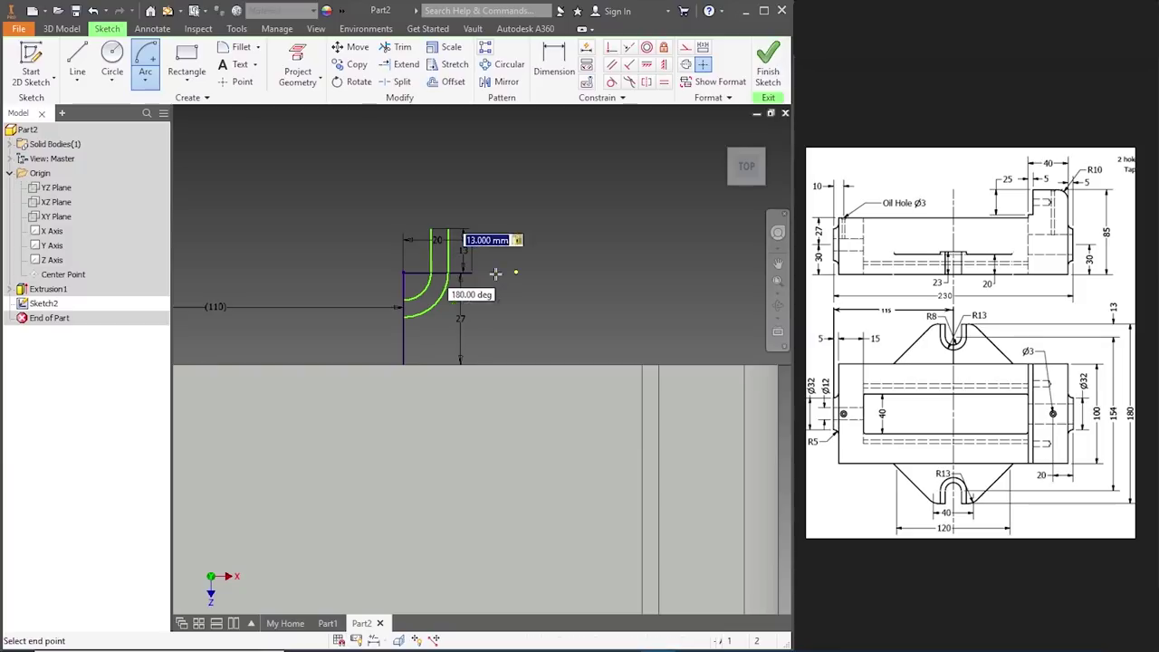
key(Tab)
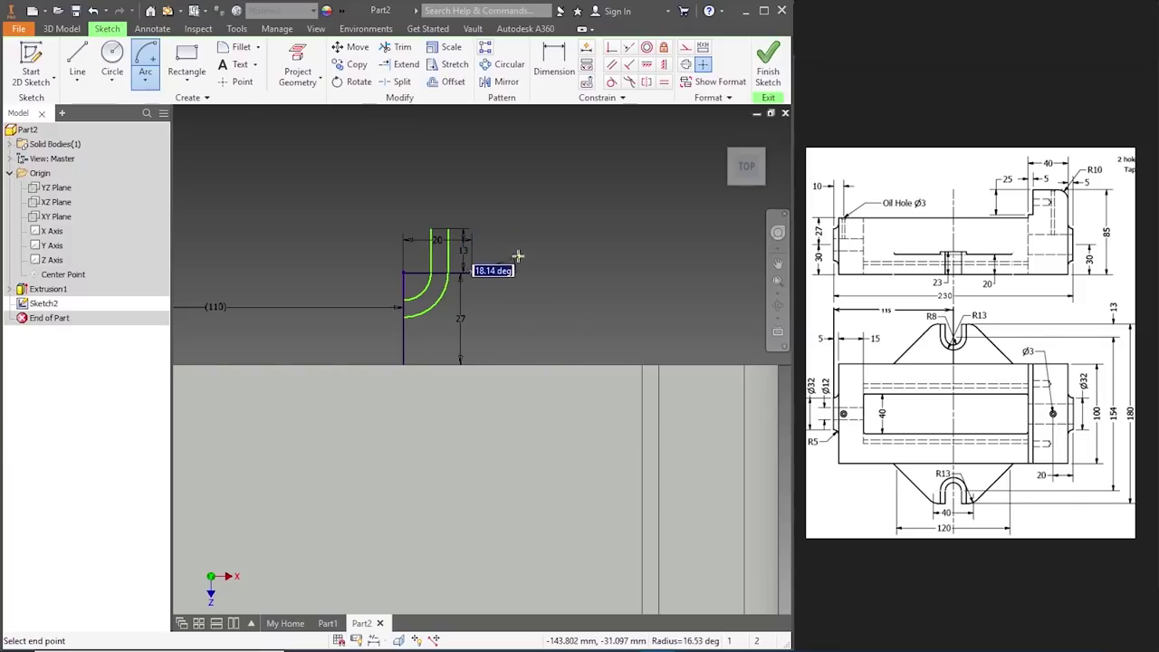
click(474, 220)
key(Escape)
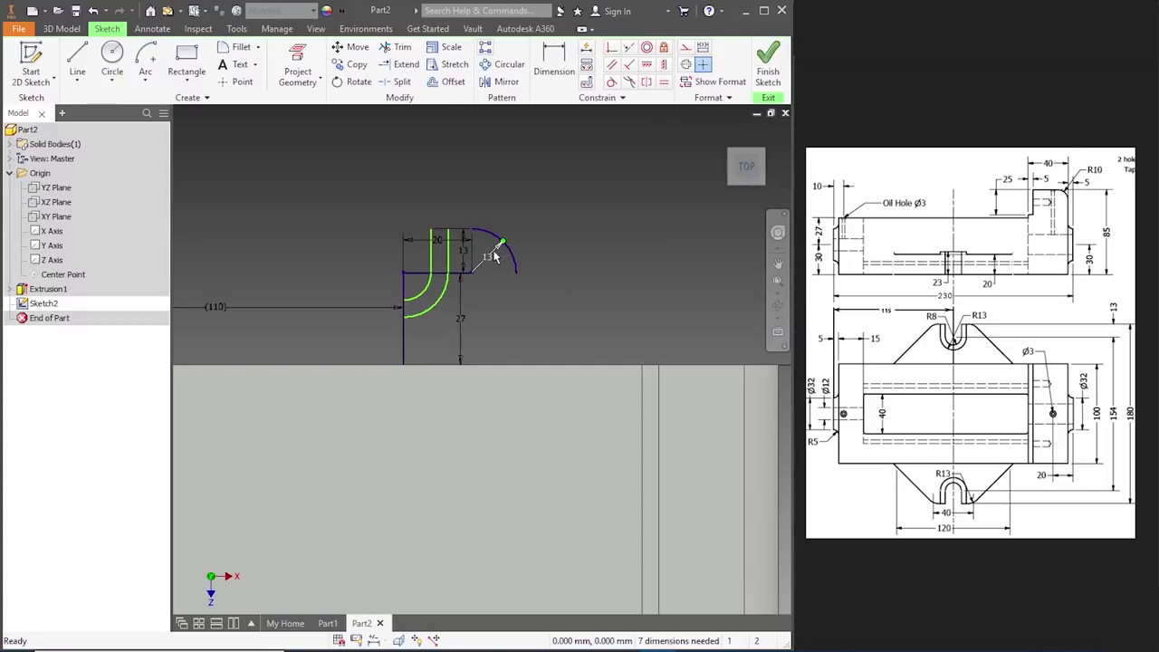
- Delete the new arc's radius dimension, the 20 mm horizontal dimension and the 13 mm vertical line dimension
click(490, 258)
key(Delete)
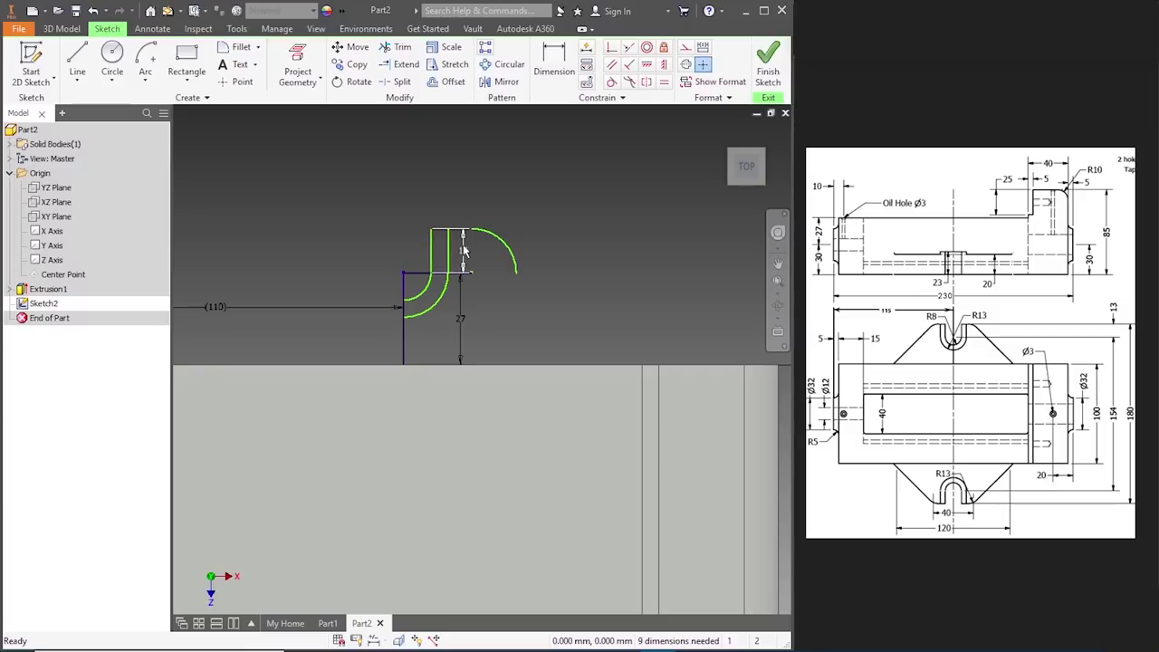
click(463, 246)
key(Delete)
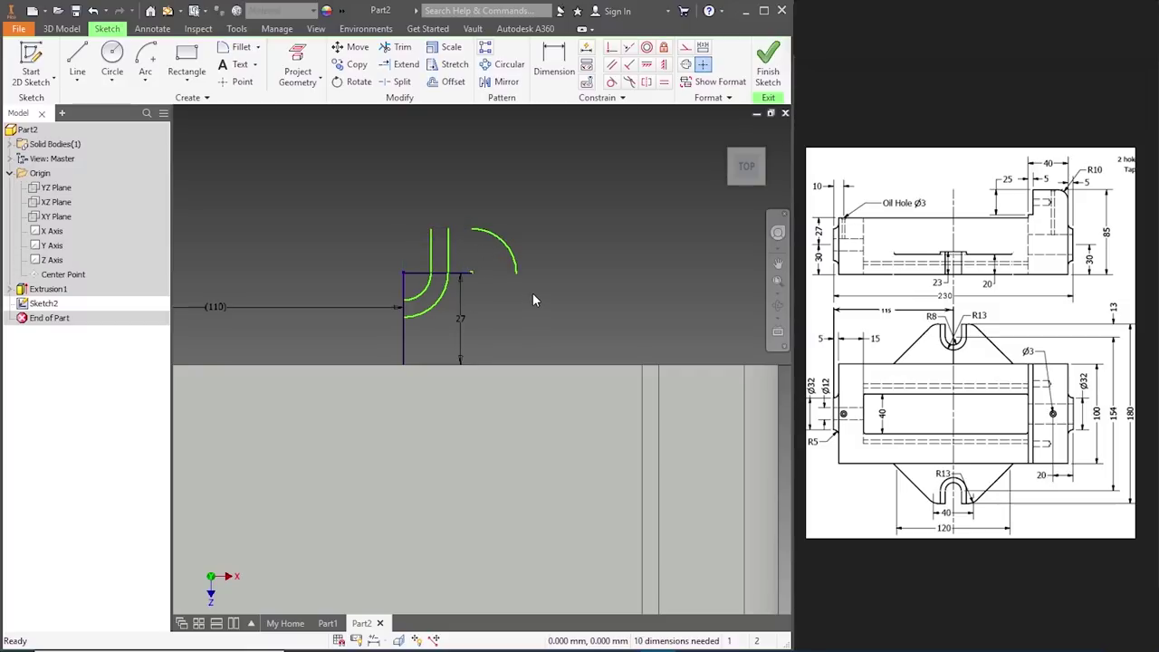
- Draw horizontal lines joining the outer ends of the two vertical lines and continuing to the upper end of the quarter arc
click(77, 72)
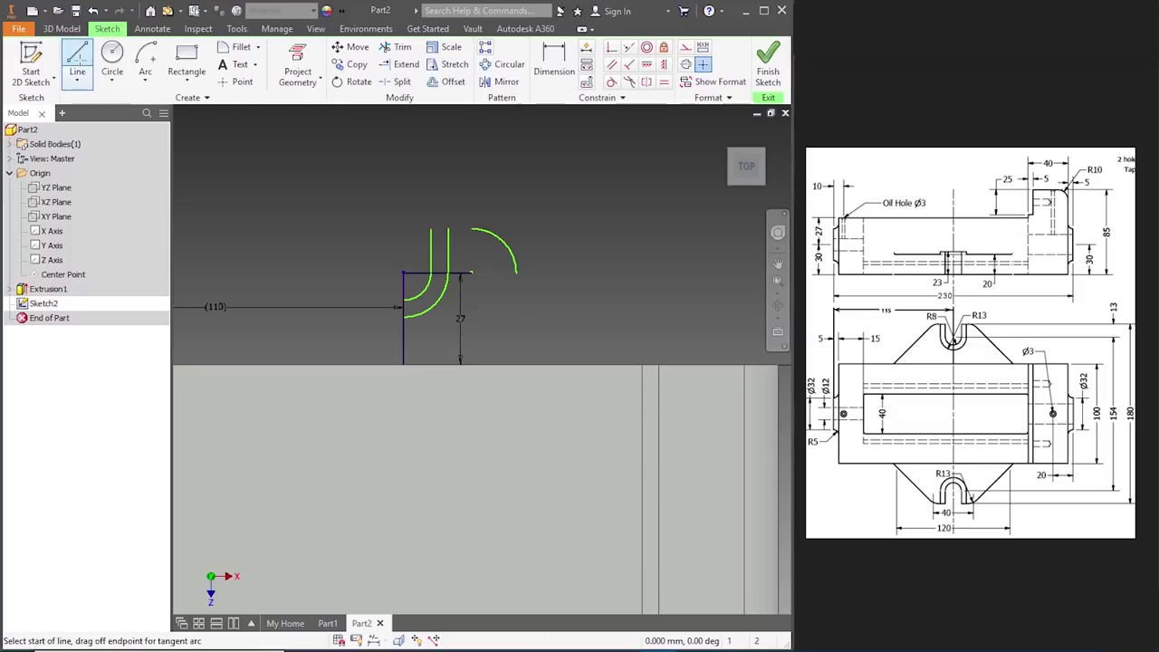
click(471, 230)
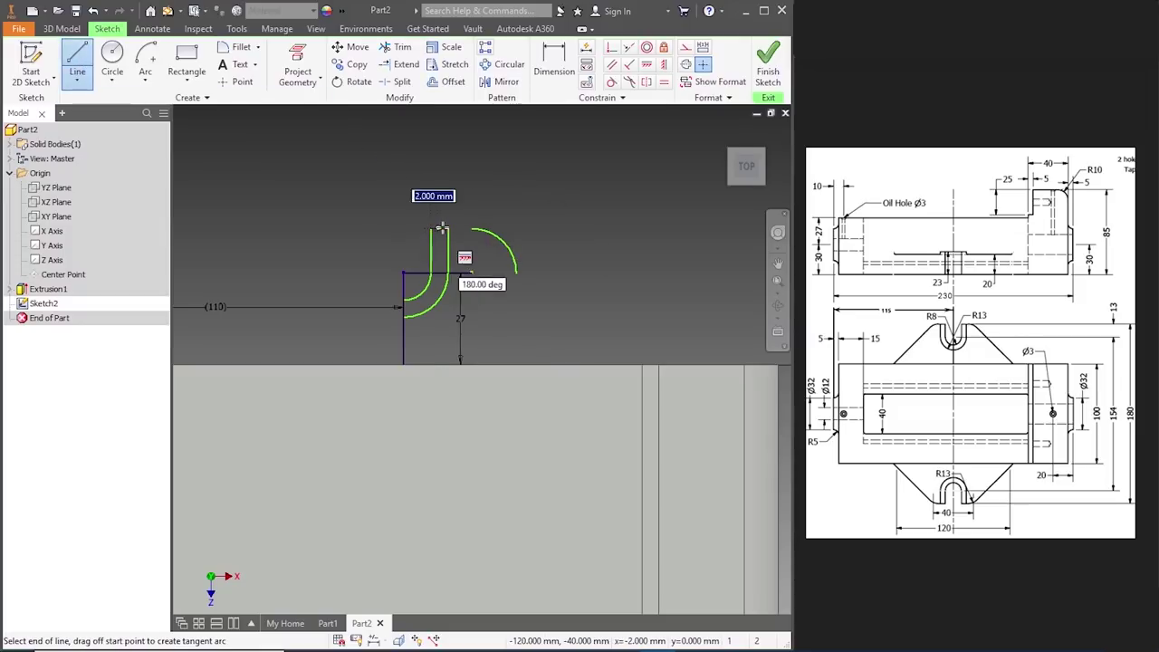
key(Return)
key(Escape)
click(77, 71)
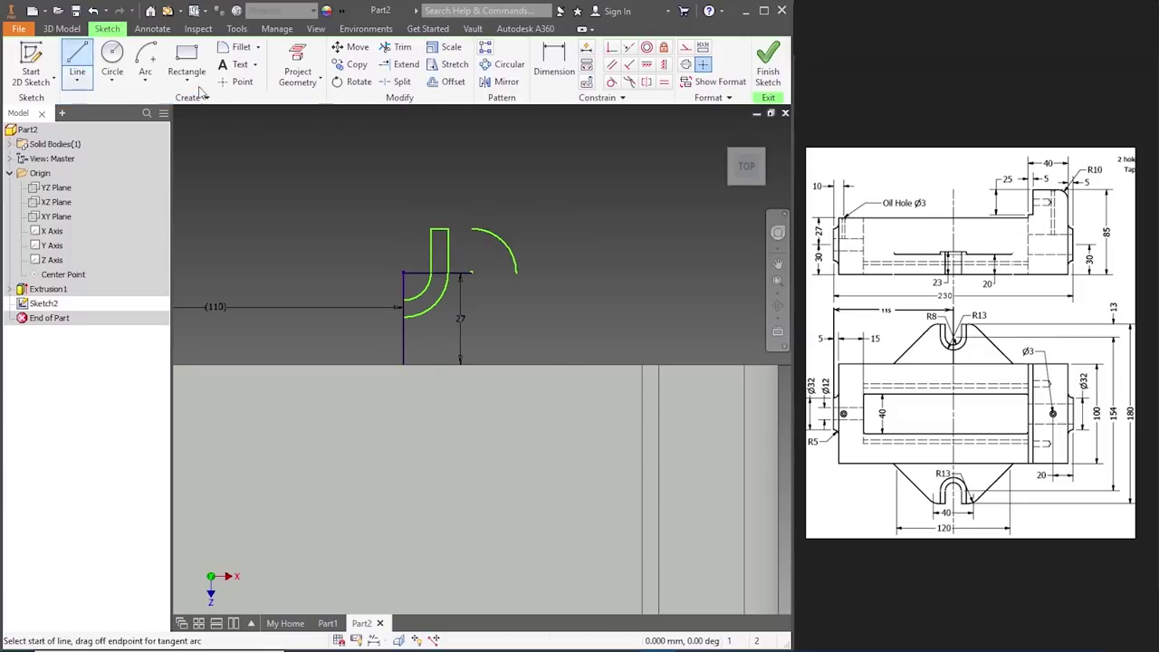
click(469, 229)
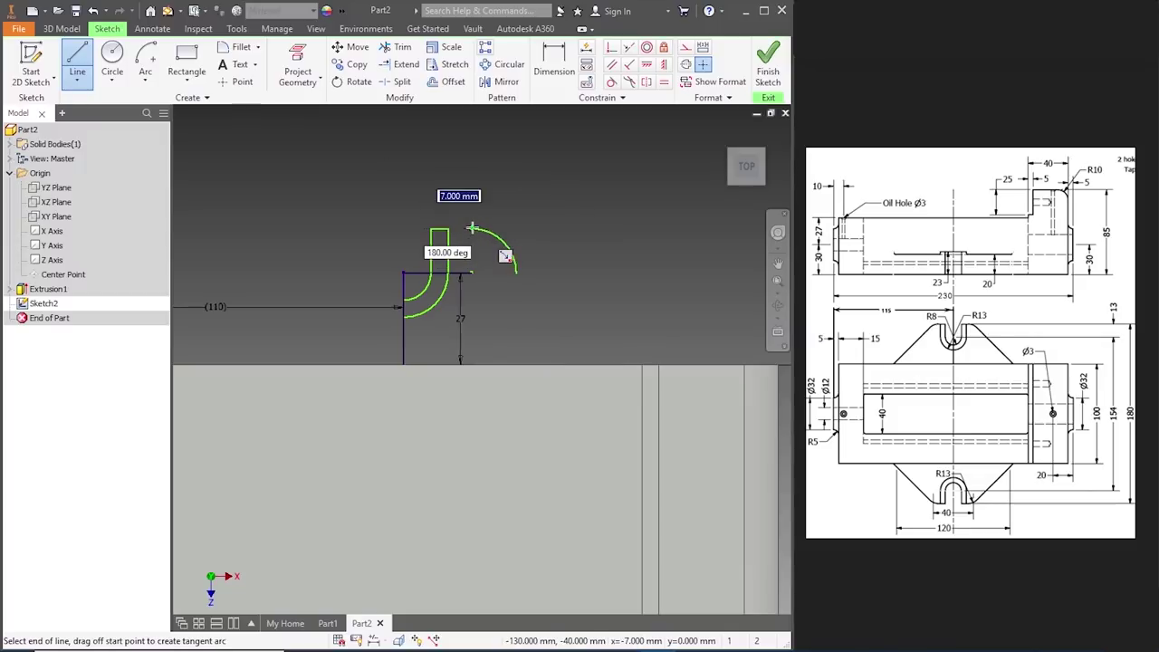
key(Escape)
key(Escape)
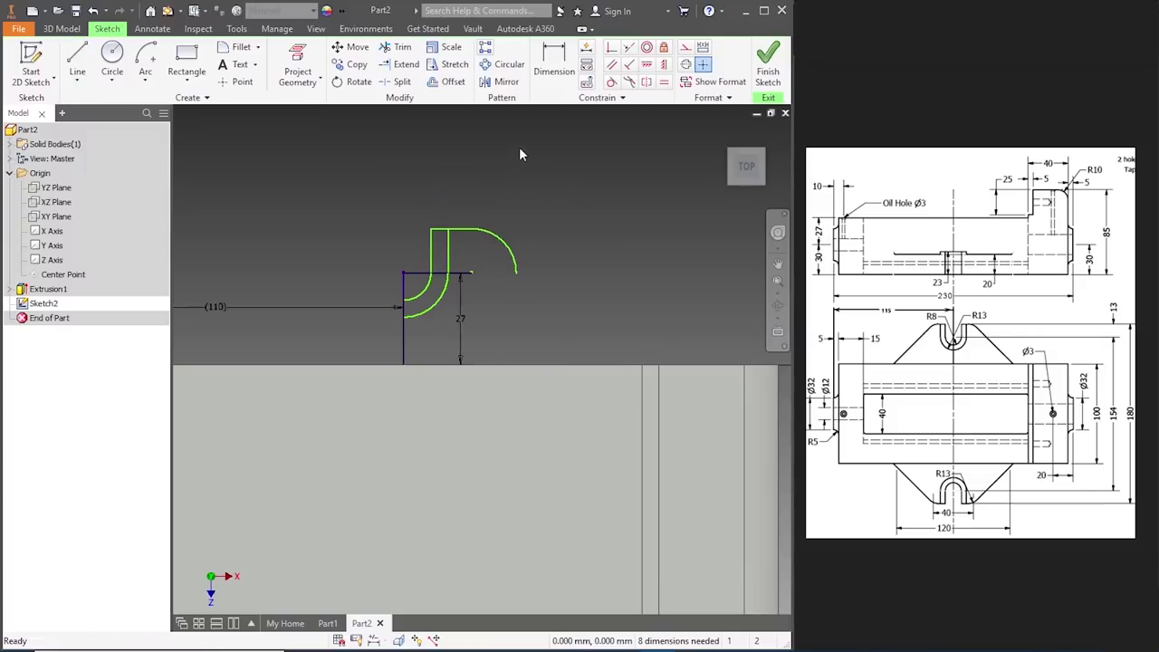
- Draw a horizontal line along the body's edge from the base of the 27 mm vertical line, with a length of 120/2 mm
click(76, 63)
drag(404, 364, 580, 364)
text(120/2)
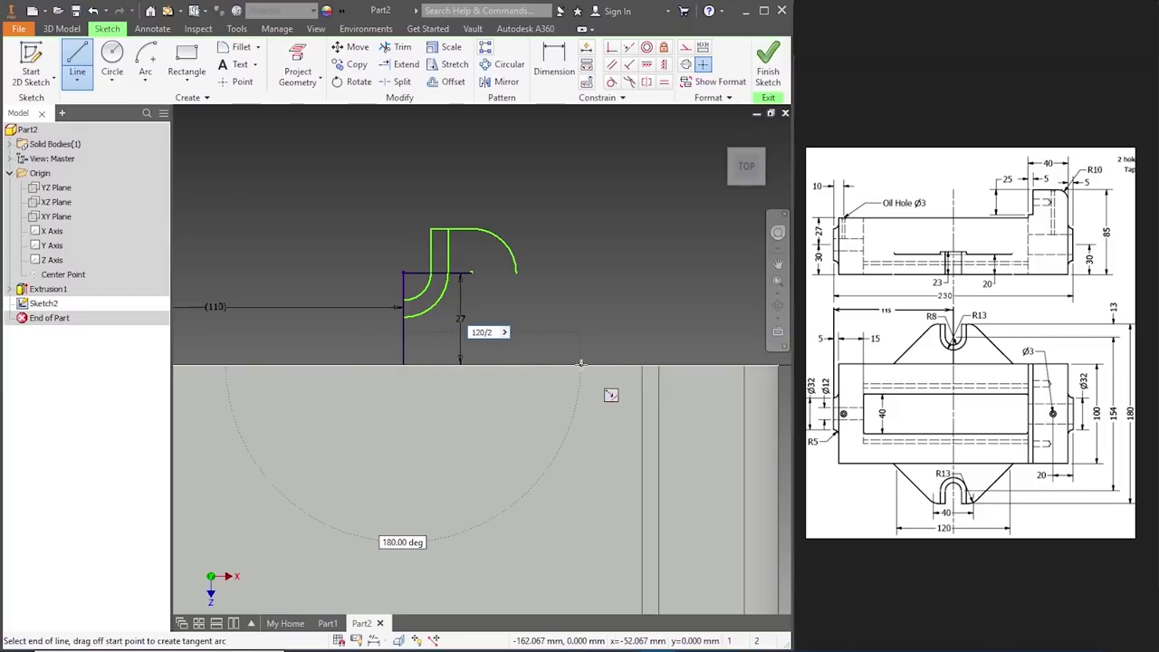
key(Return)
key(Escape)
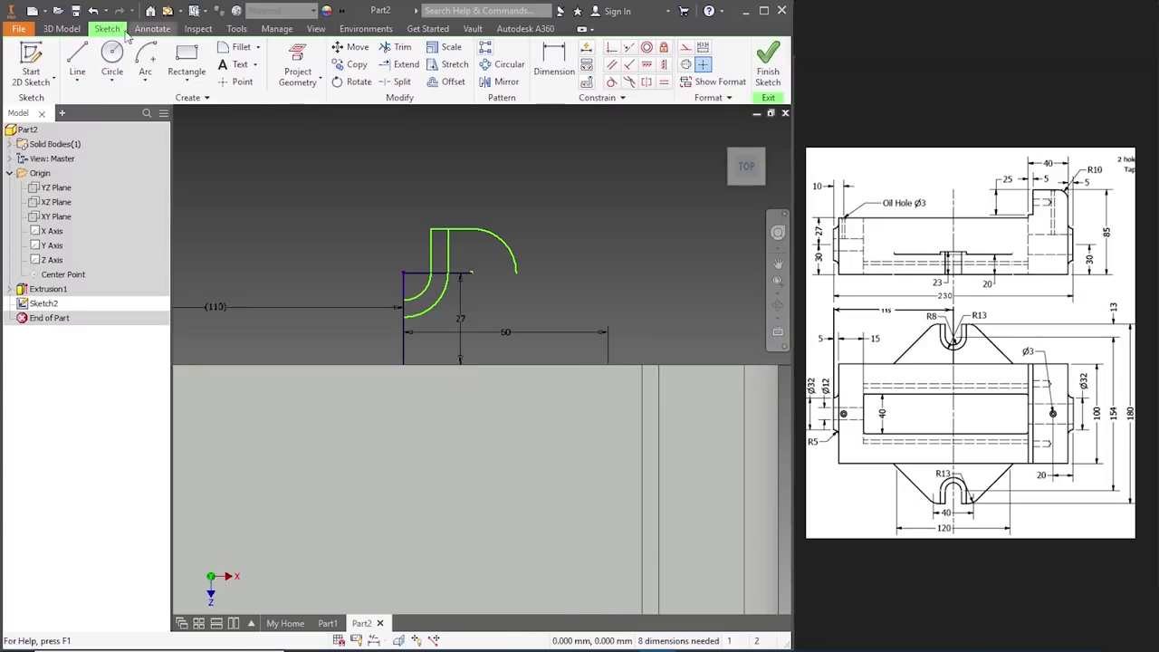
- Draw a sloped line from the outer end of the 60 mm line up past the outside of the corner arc
click(77, 63)
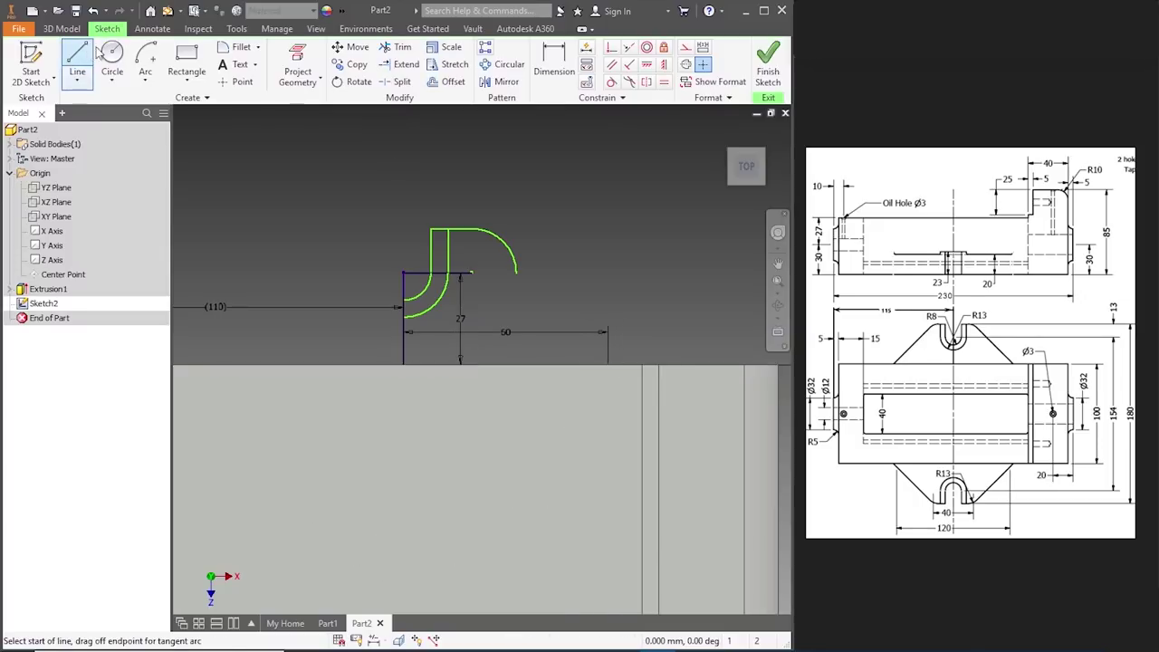
click(608, 359)
click(522, 205)
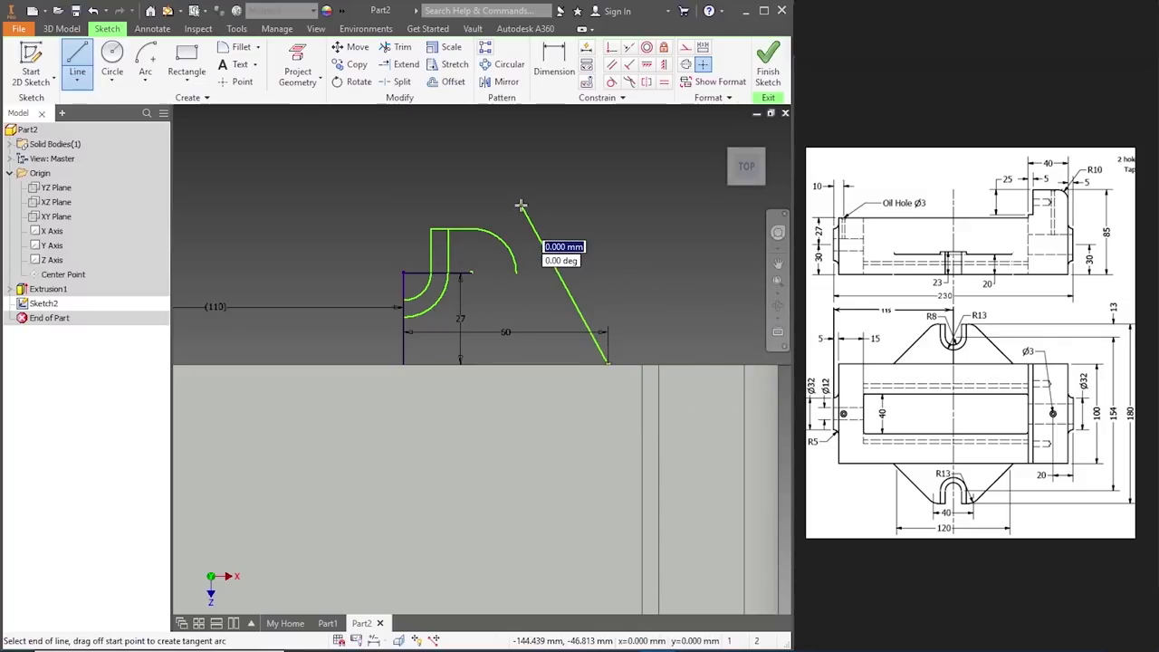
key(Escape)
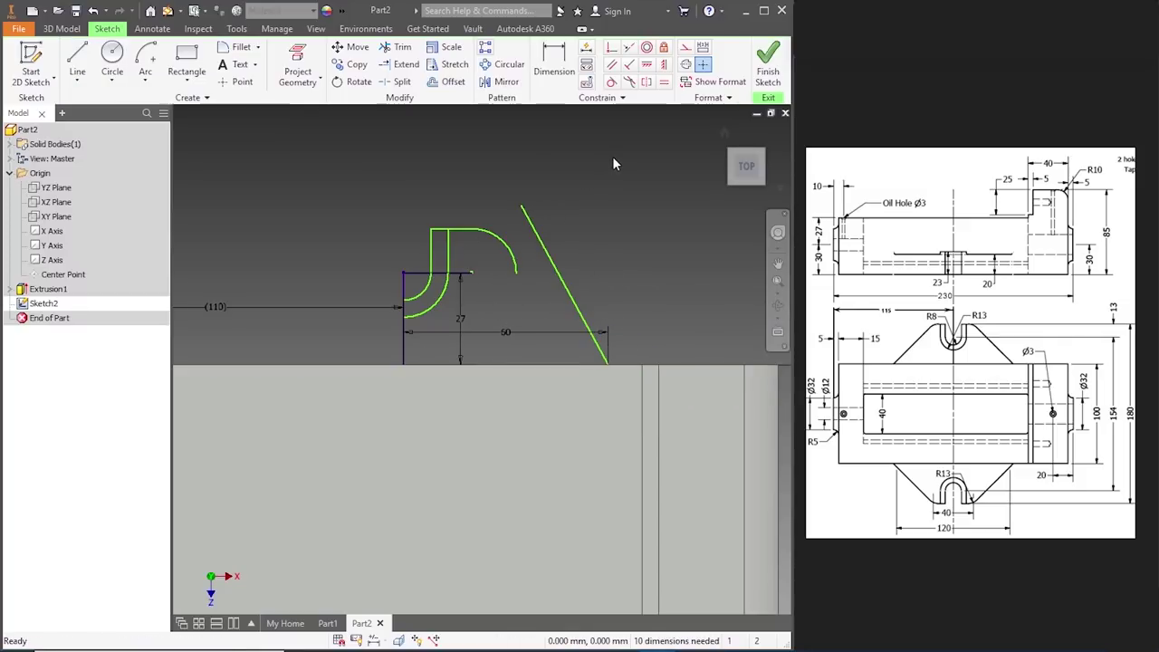
- Fix the corner arc's free endpoint and apply a tangent constraint between the arc and the sloped line
click(515, 273)
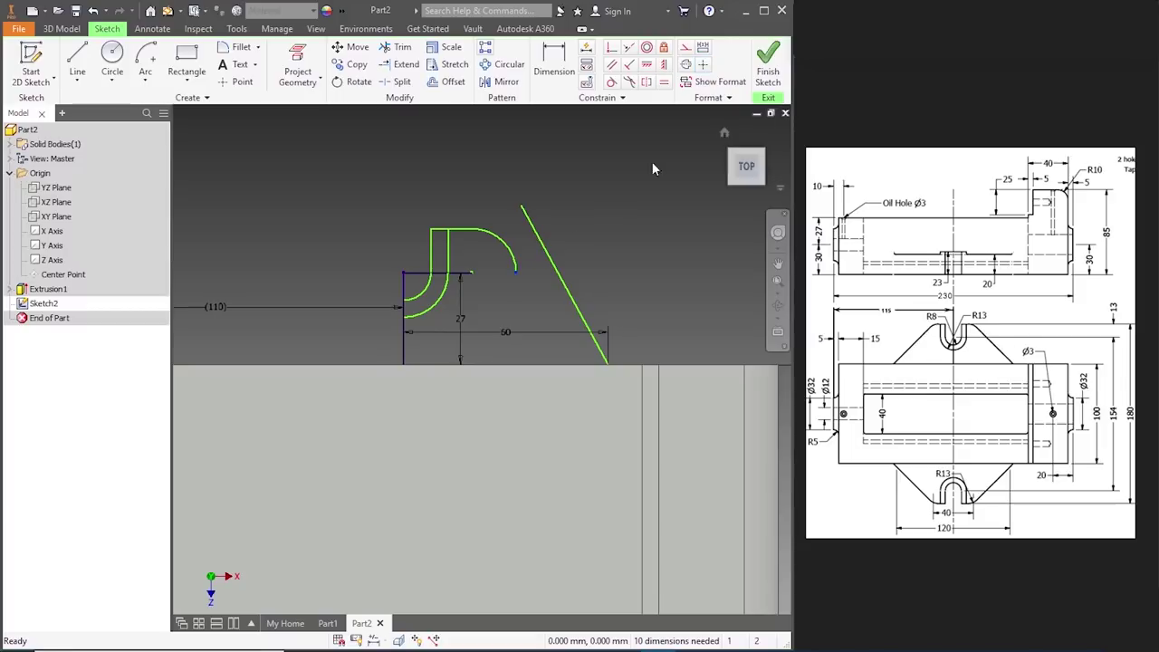
click(665, 49)
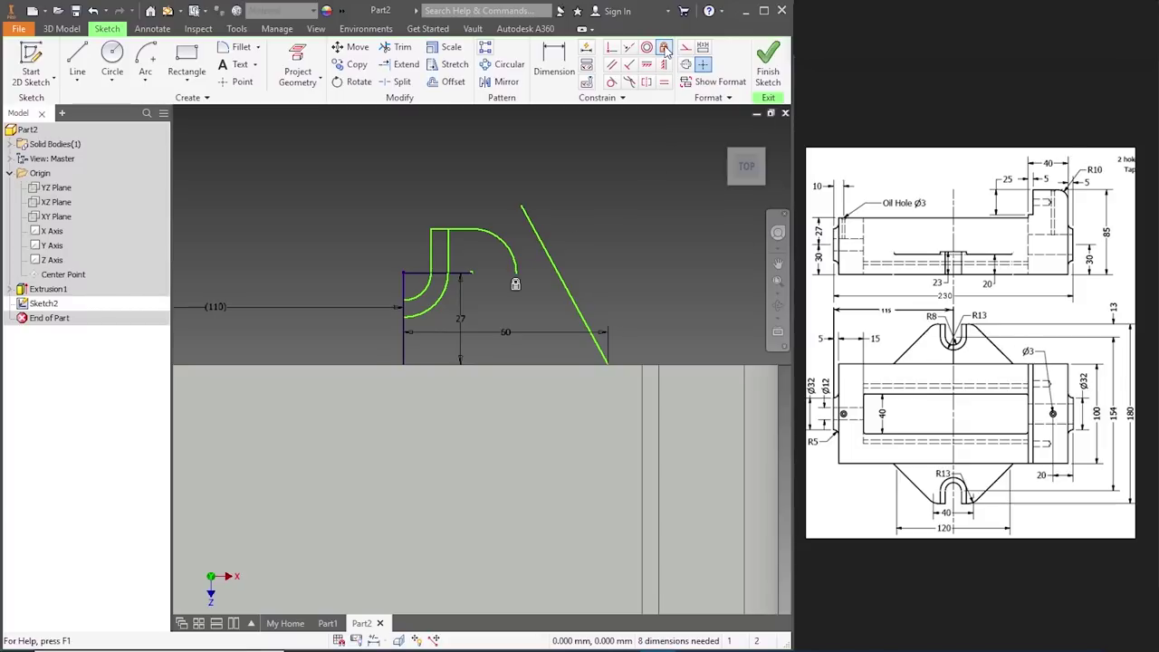
click(612, 82)
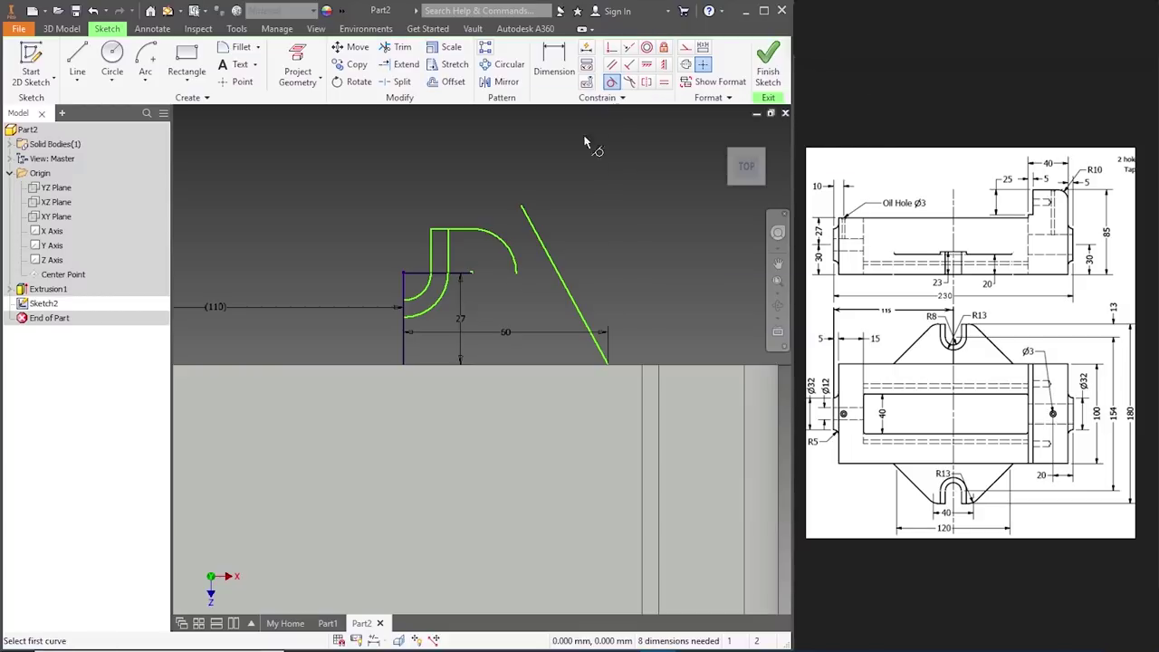
click(523, 247)
click(533, 239)
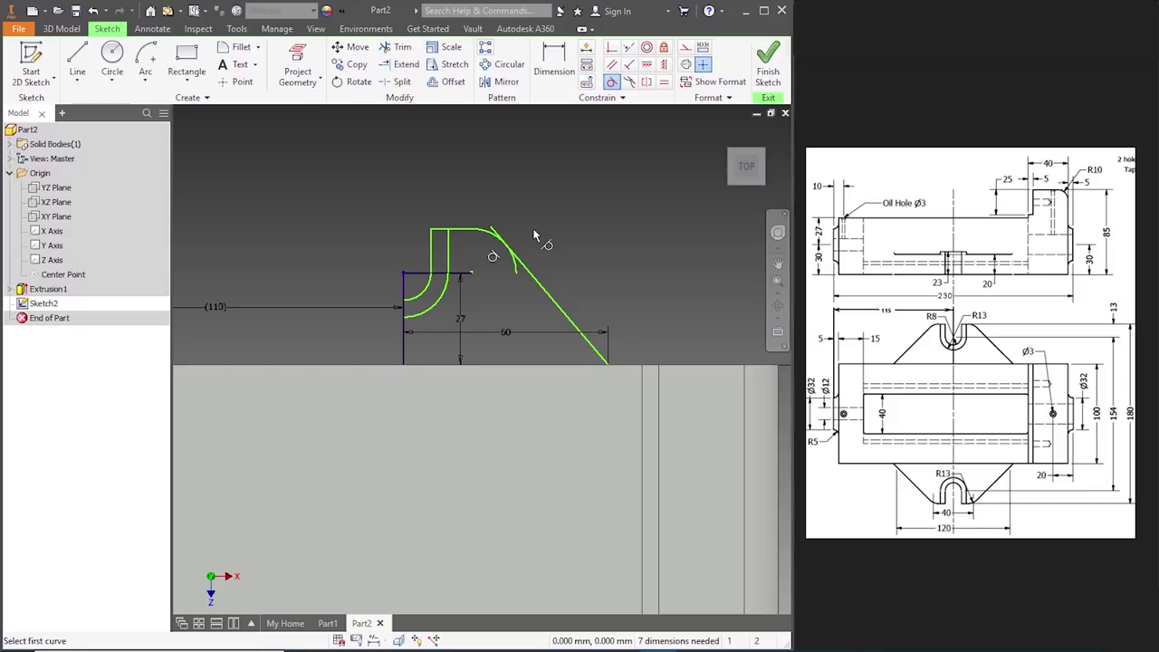
key(Escape)
- Delete the fix constraint from the corner arc's free endpoint
right_click(514, 274)
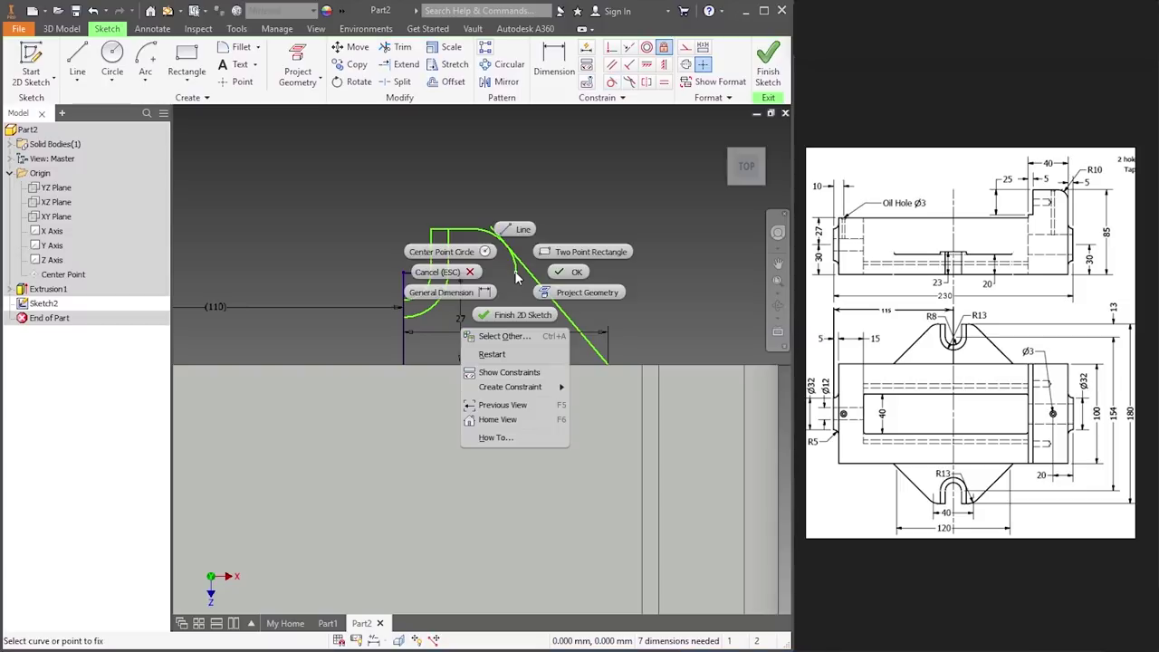
click(558, 271)
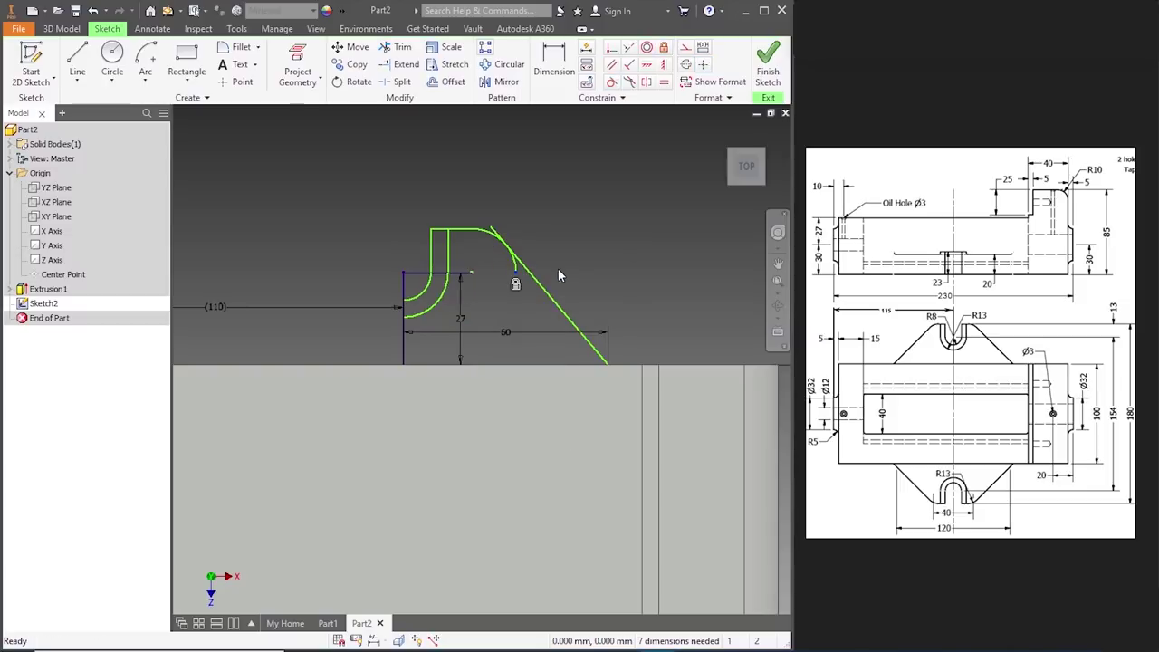
right_click(516, 288)
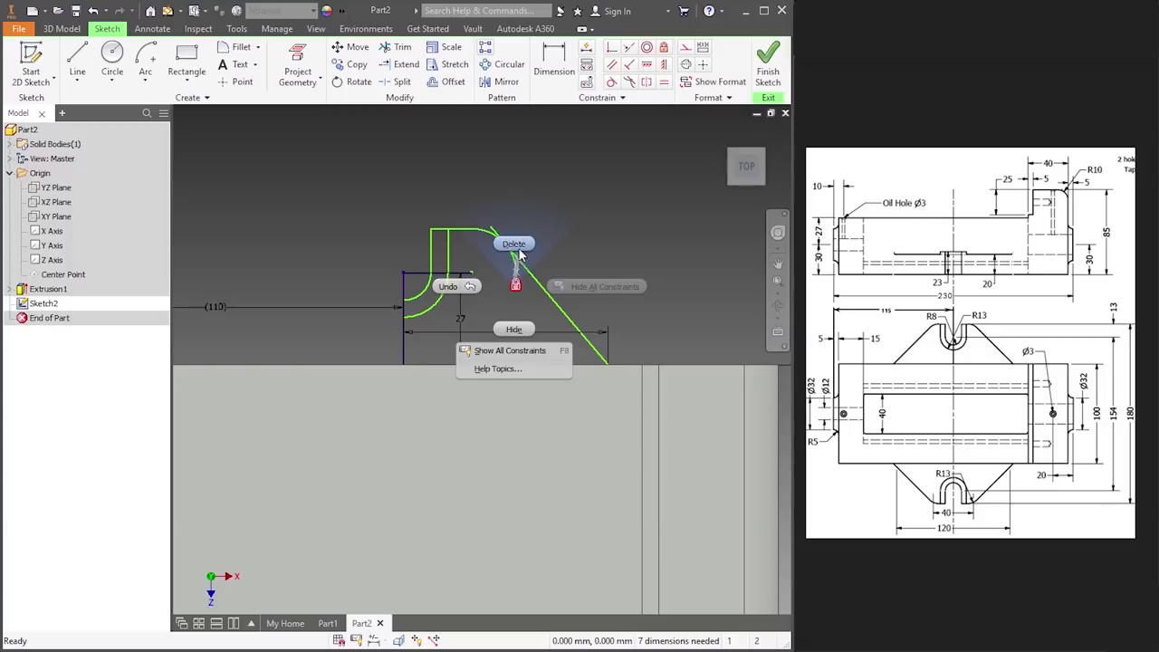
click(518, 246)
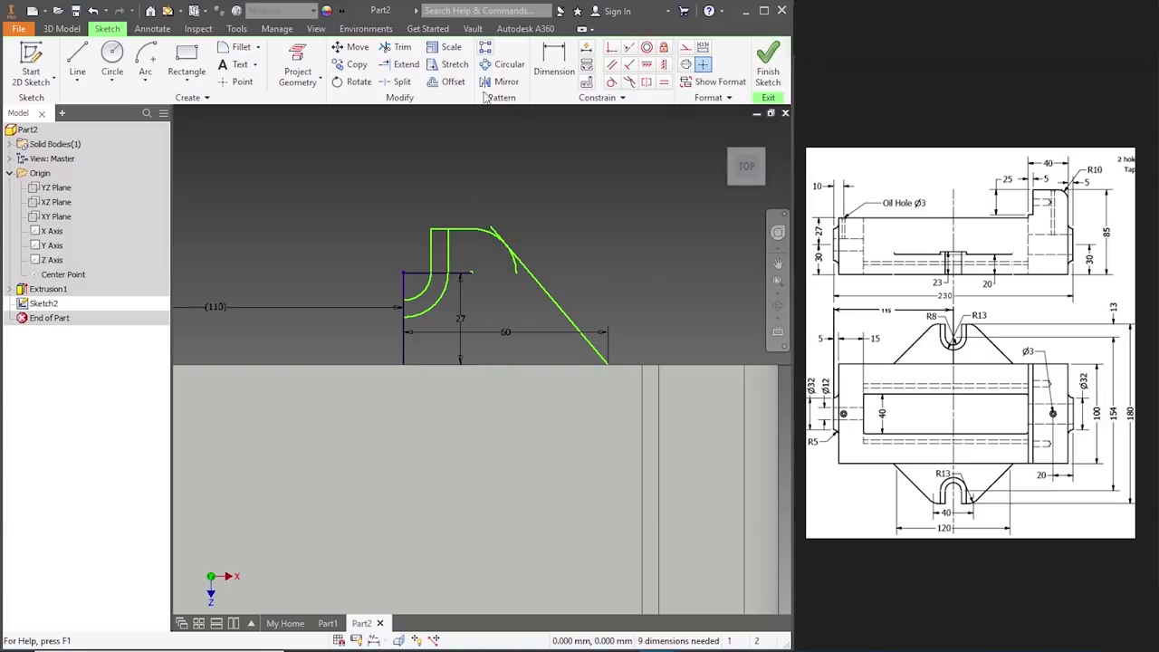
- Trim the sloped line and the corner arc back to their tangent point
click(398, 47)
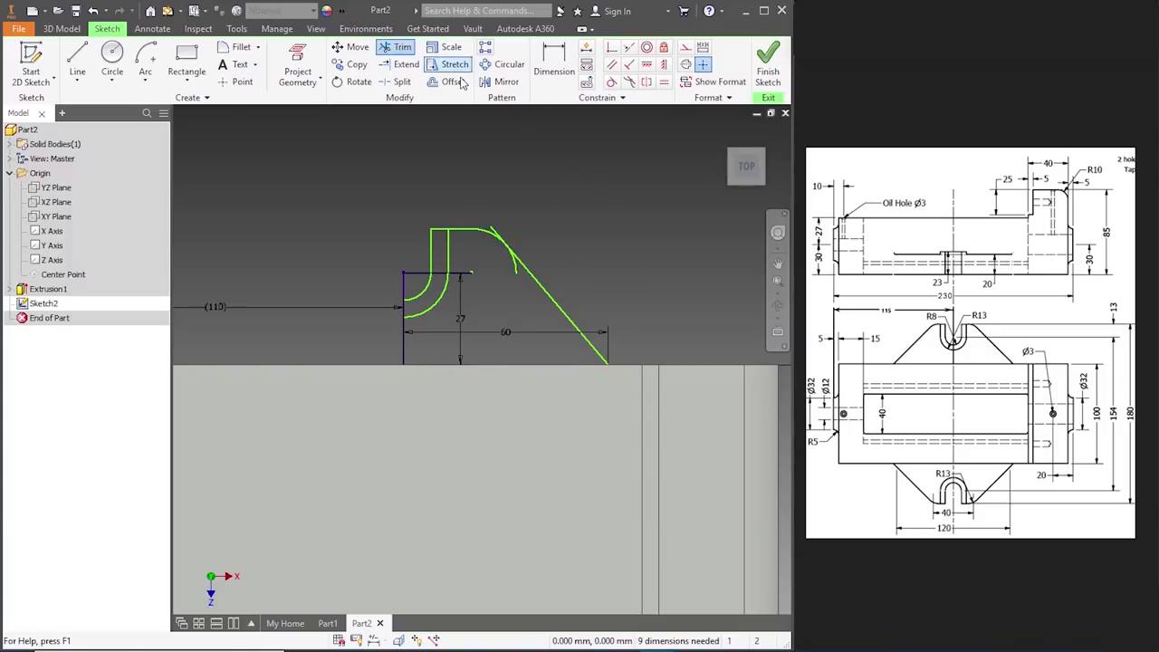
click(494, 230)
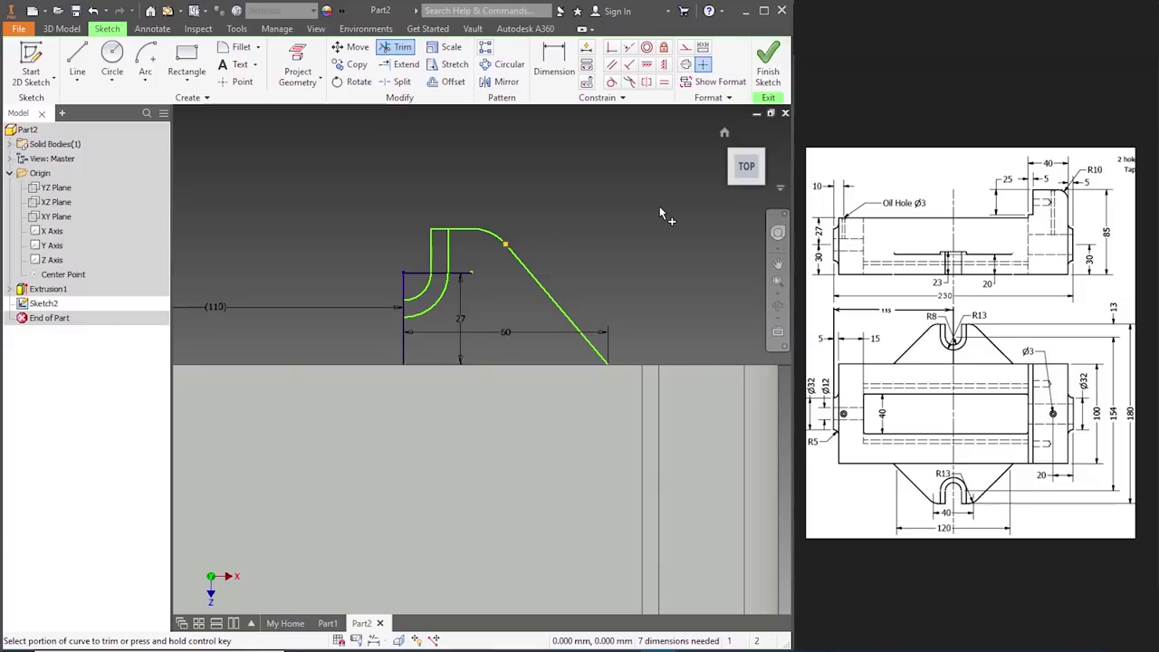
key(Escape)
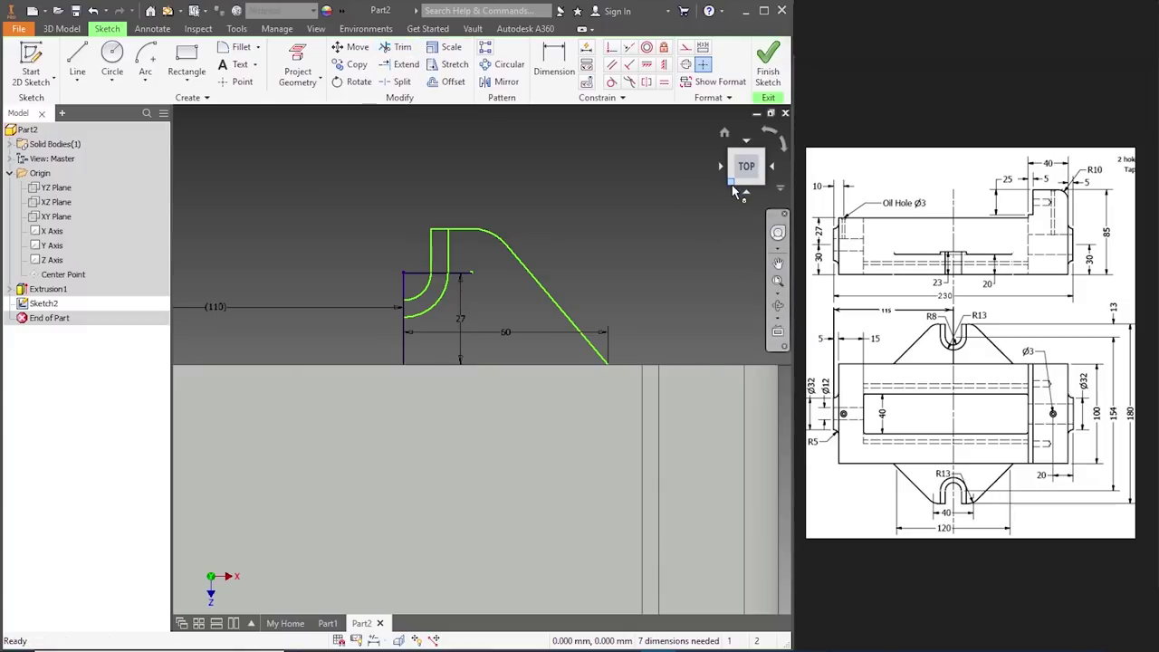
click(733, 185)
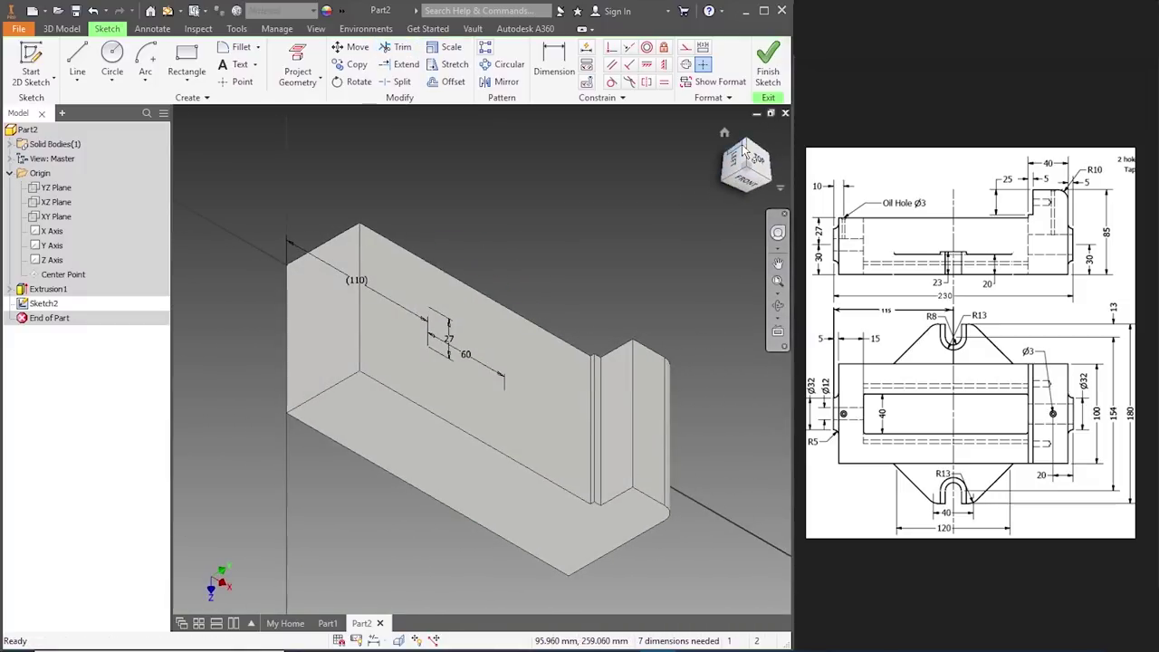
- Finish the lug sketch and extrude the half-lug profile beside the base upward by 20 mm
drag(742, 144, 745, 154)
click(743, 155)
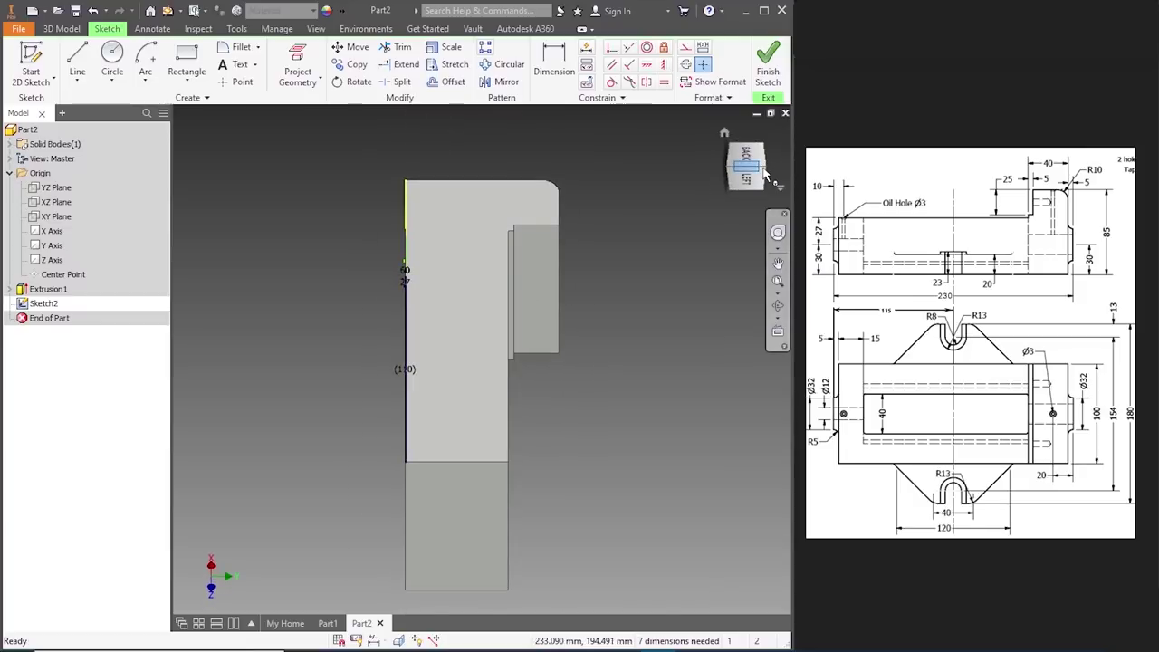
click(764, 176)
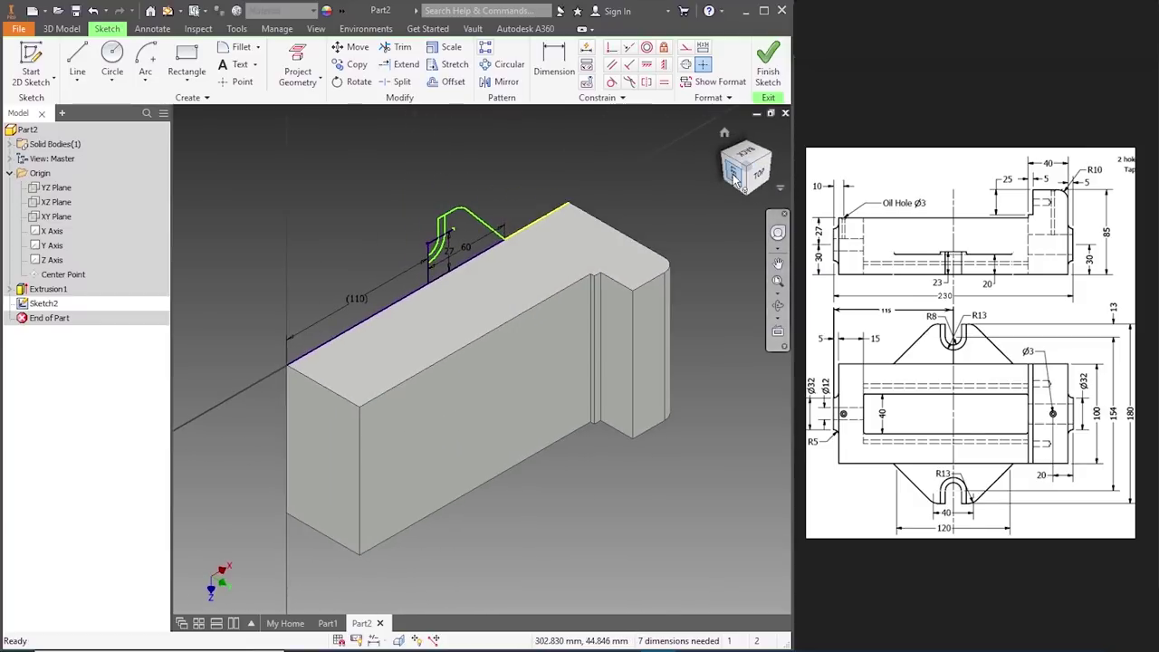
click(754, 172)
click(770, 134)
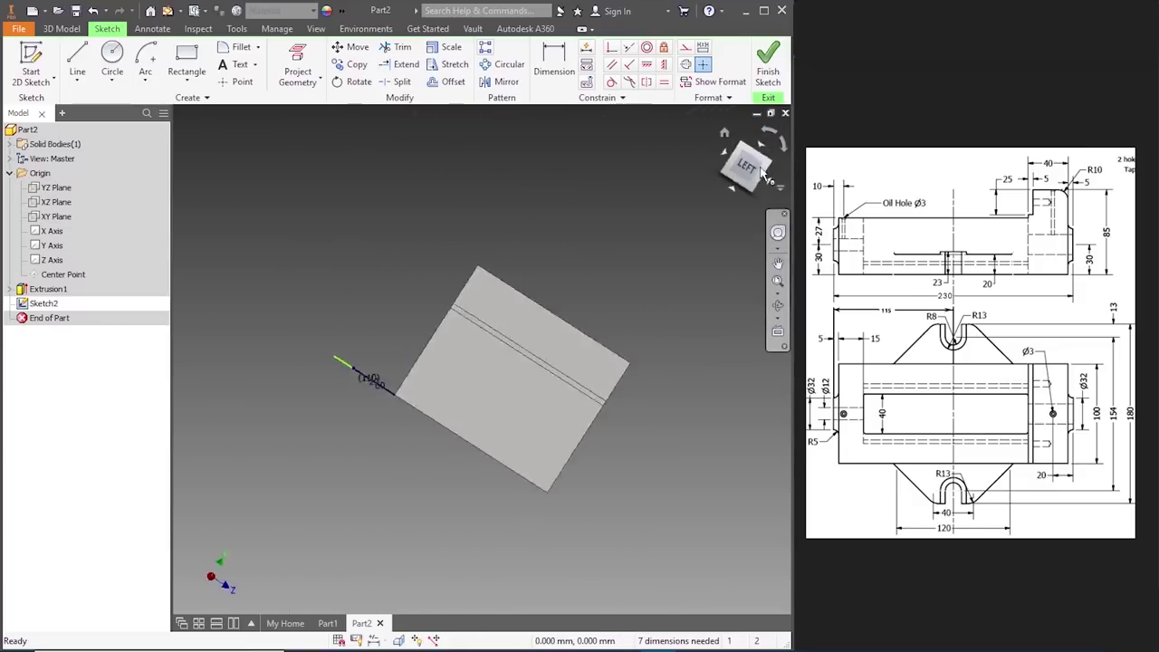
click(736, 163)
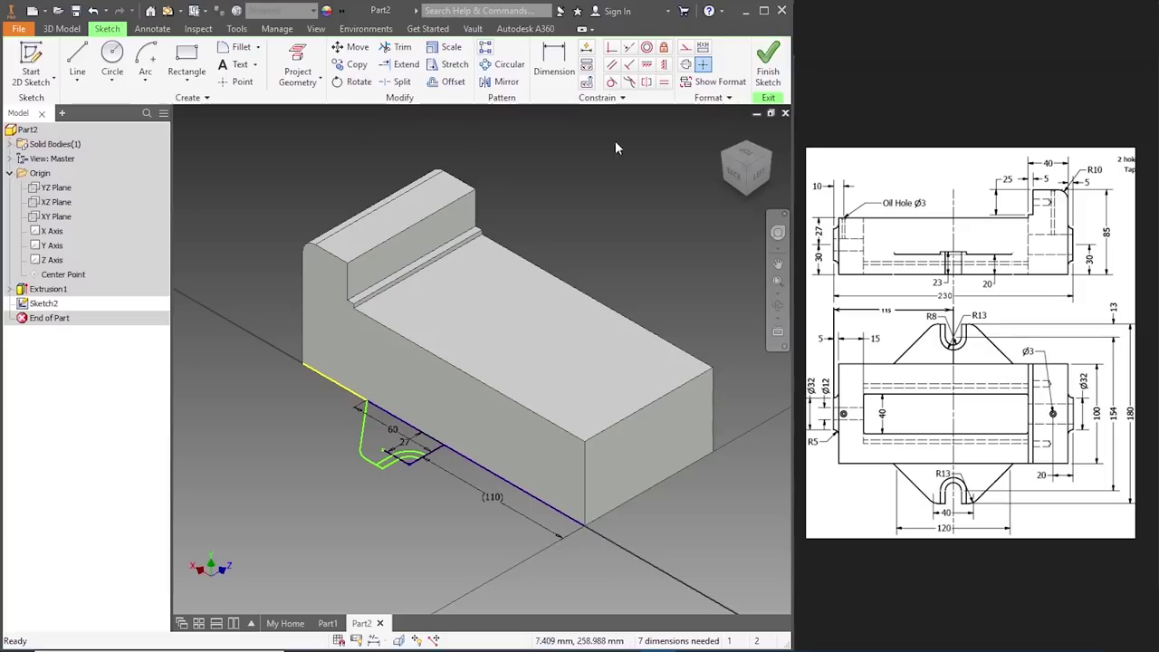
click(766, 76)
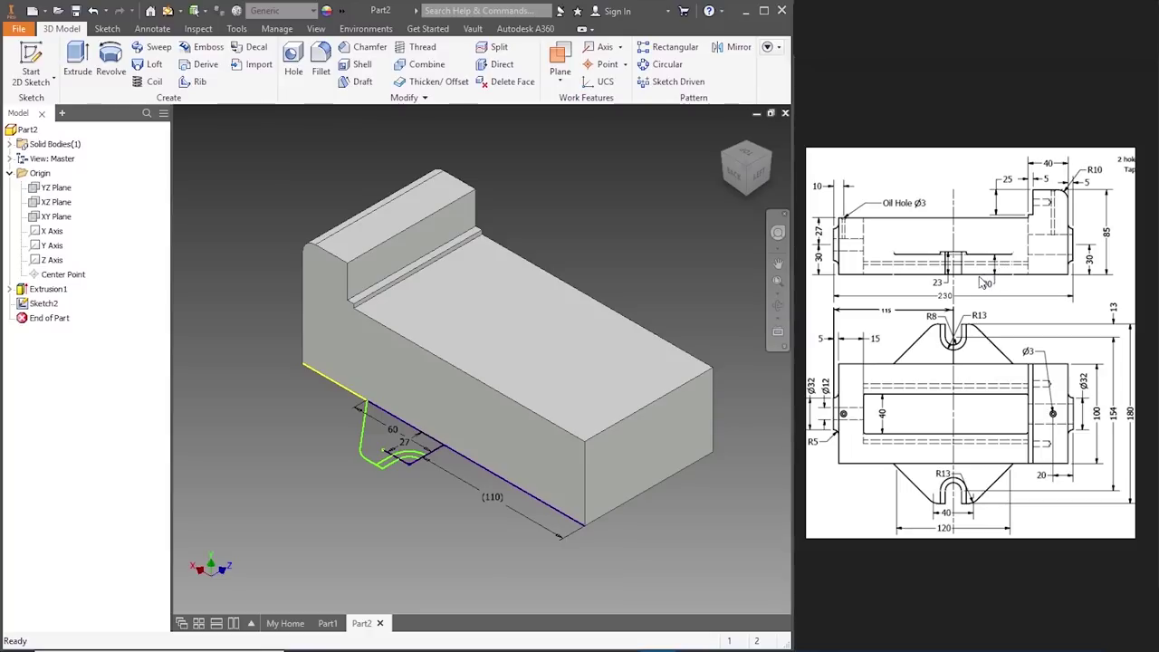
click(78, 61)
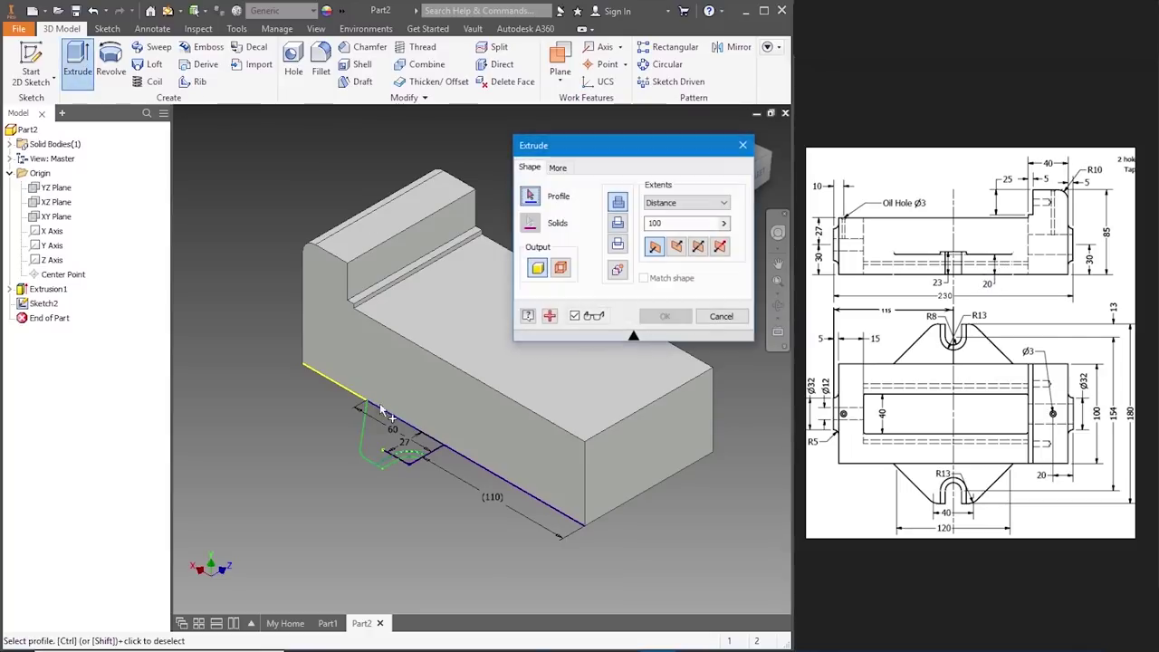
click(375, 435)
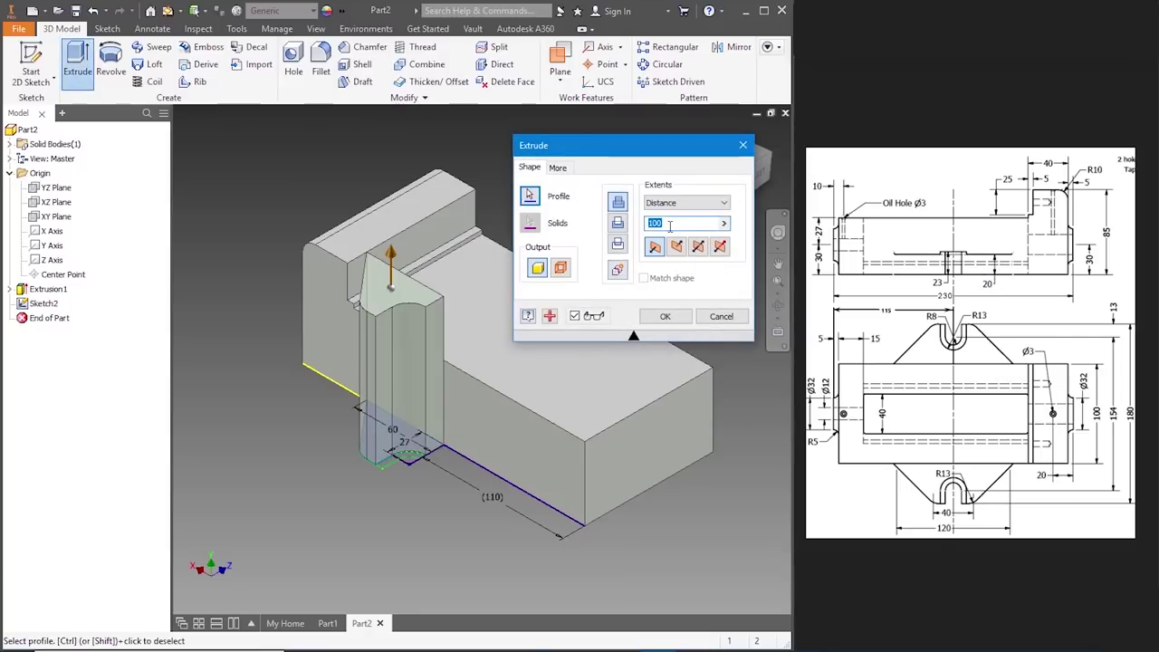
text(20)
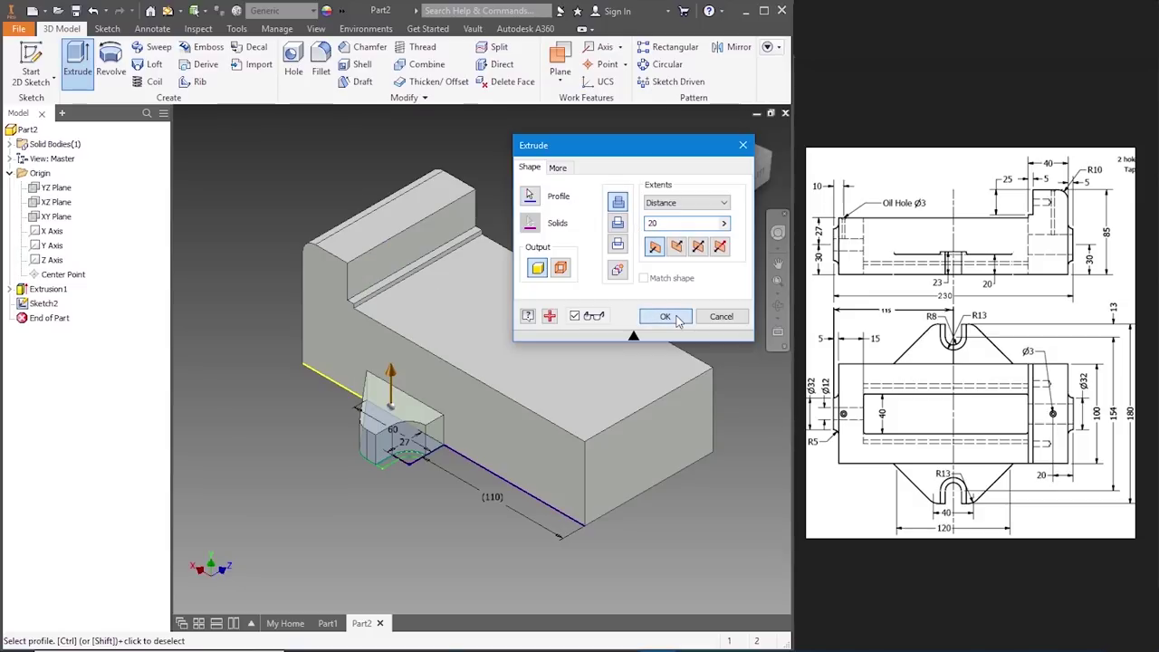
click(665, 316)
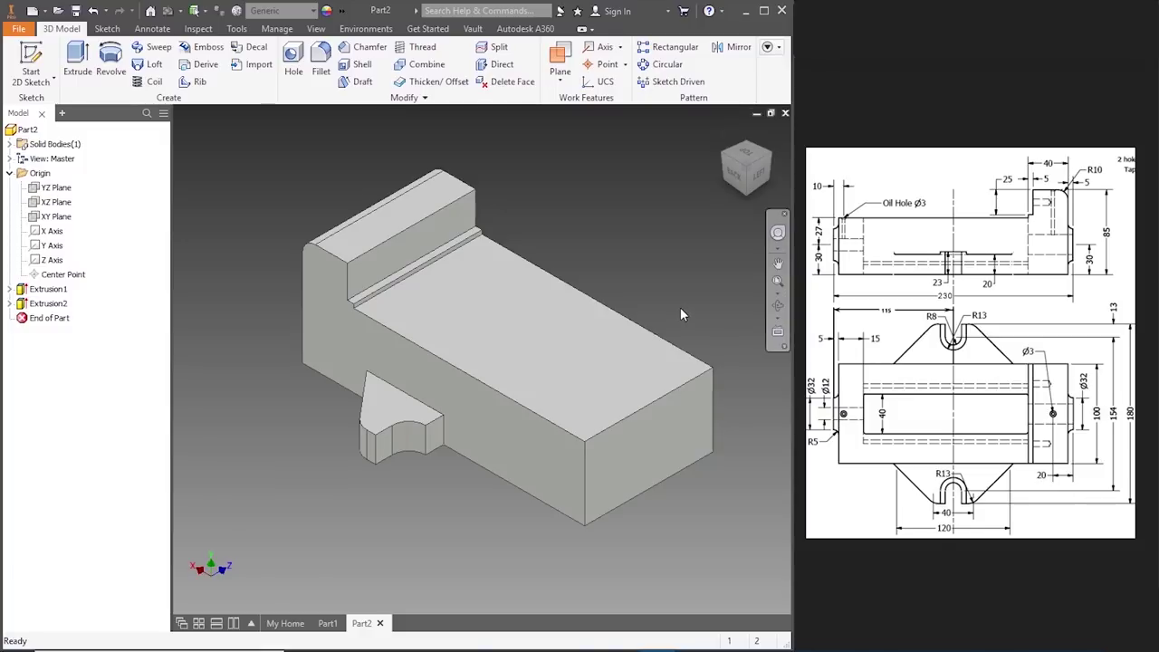
- Make the lug sketch visible again to extrude the curved rim profile around the slot 23 mm, then hide the sketch
click(10, 304)
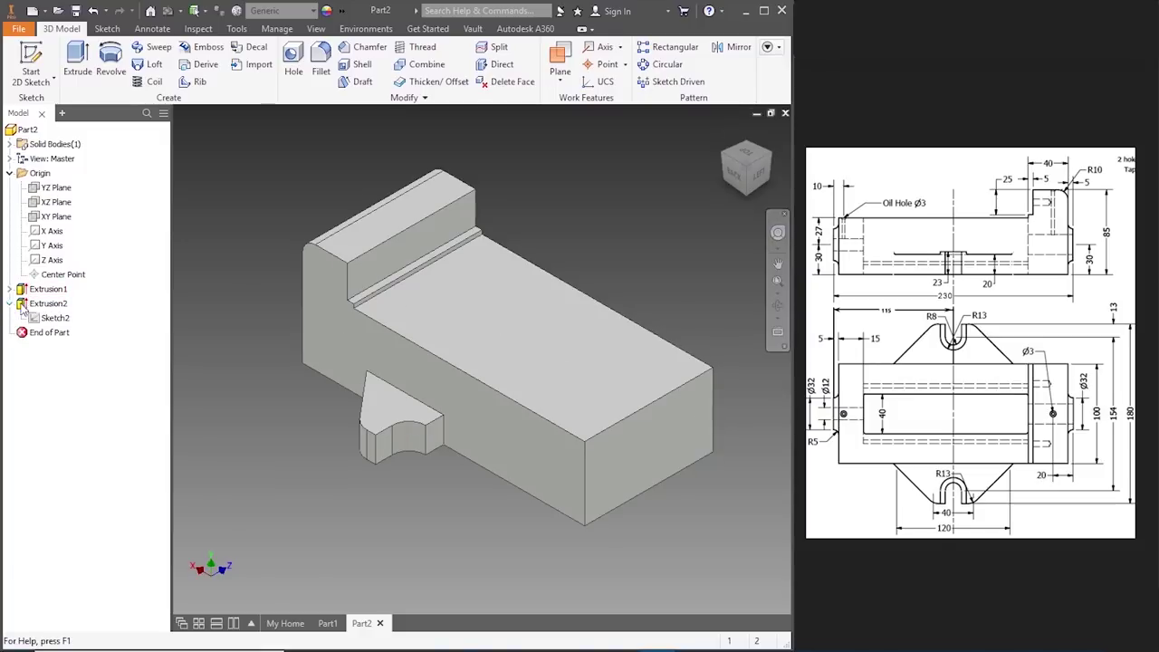
right_click(49, 317)
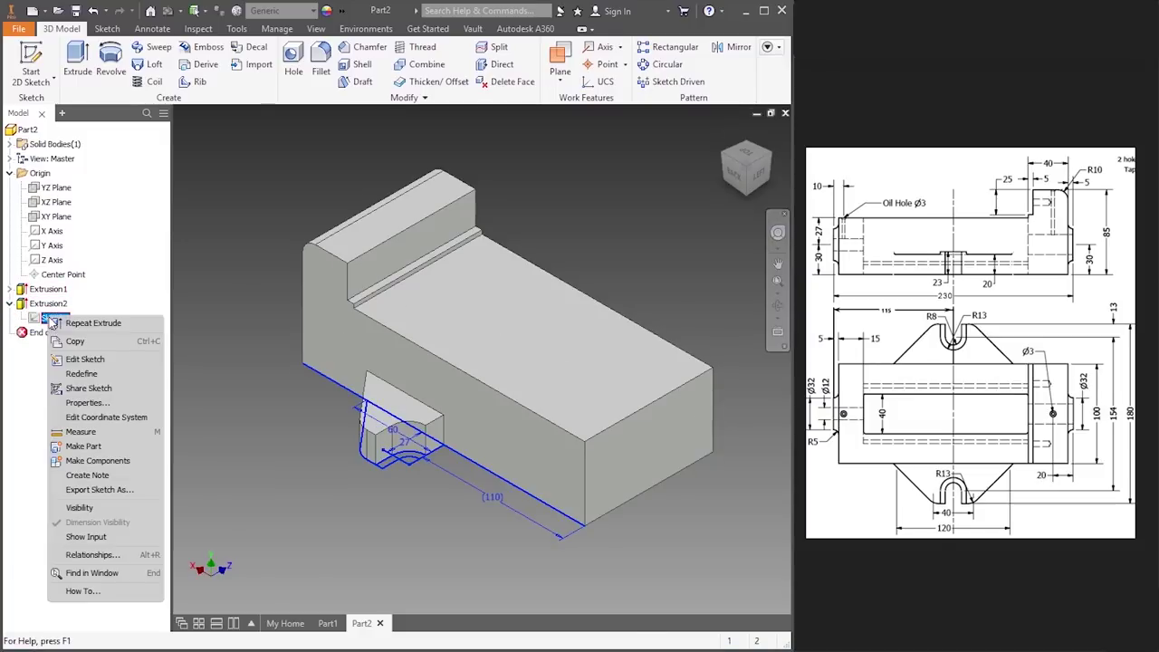
click(104, 508)
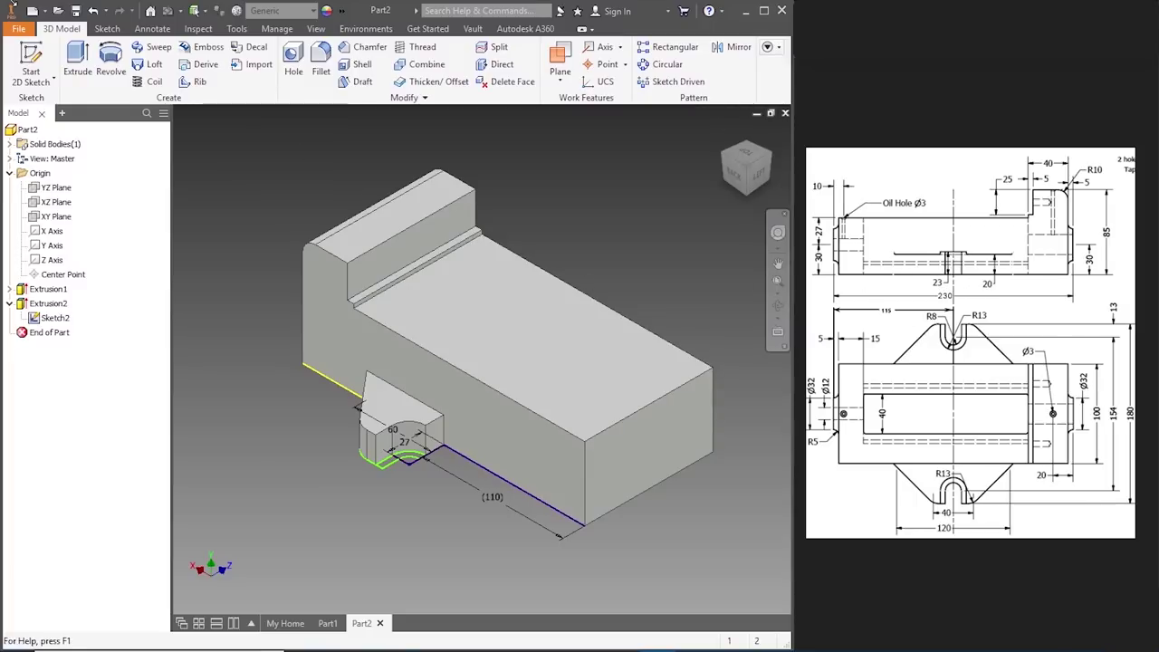
click(77, 61)
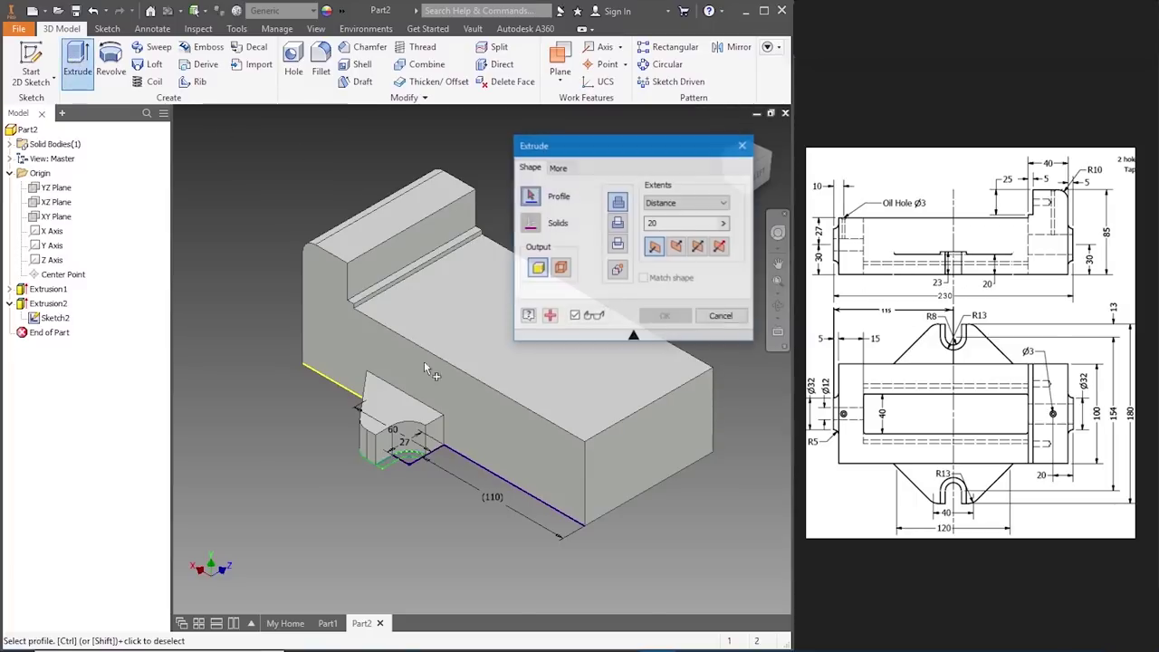
click(408, 458)
click(668, 226)
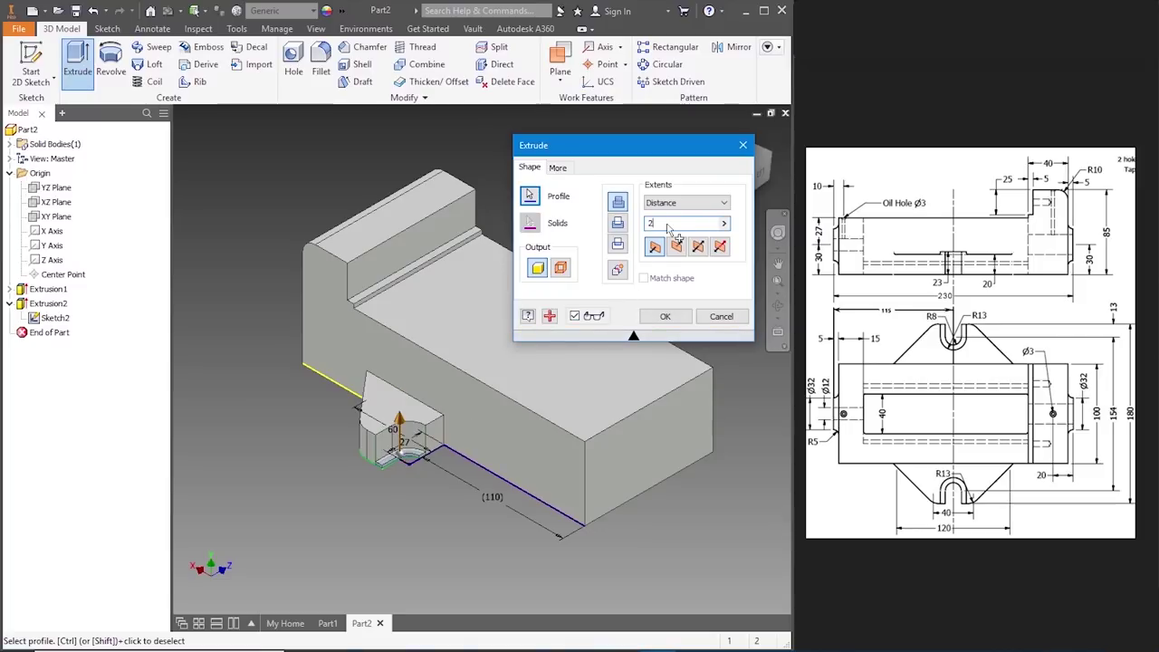
click(662, 315)
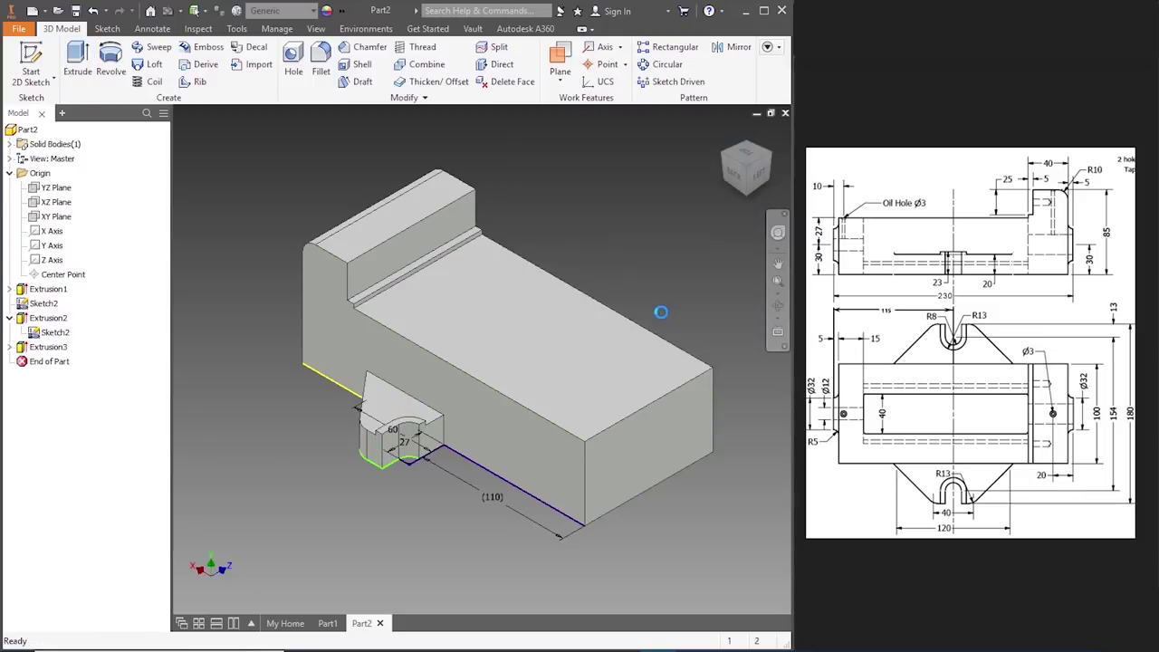
right_click(54, 334)
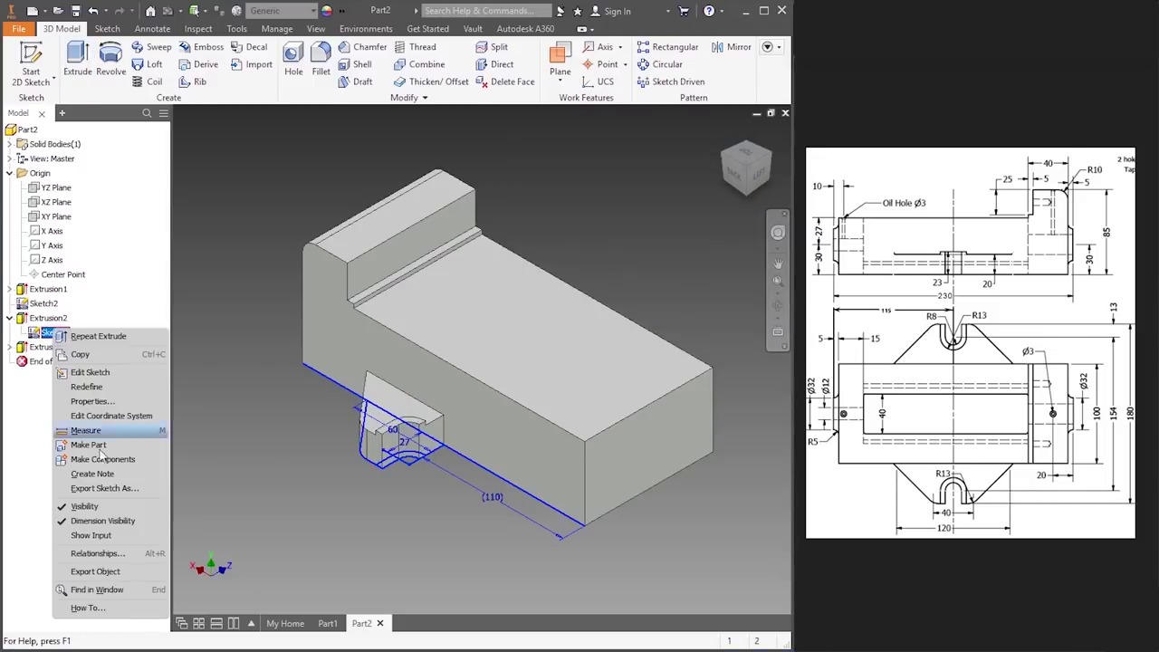
click(84, 506)
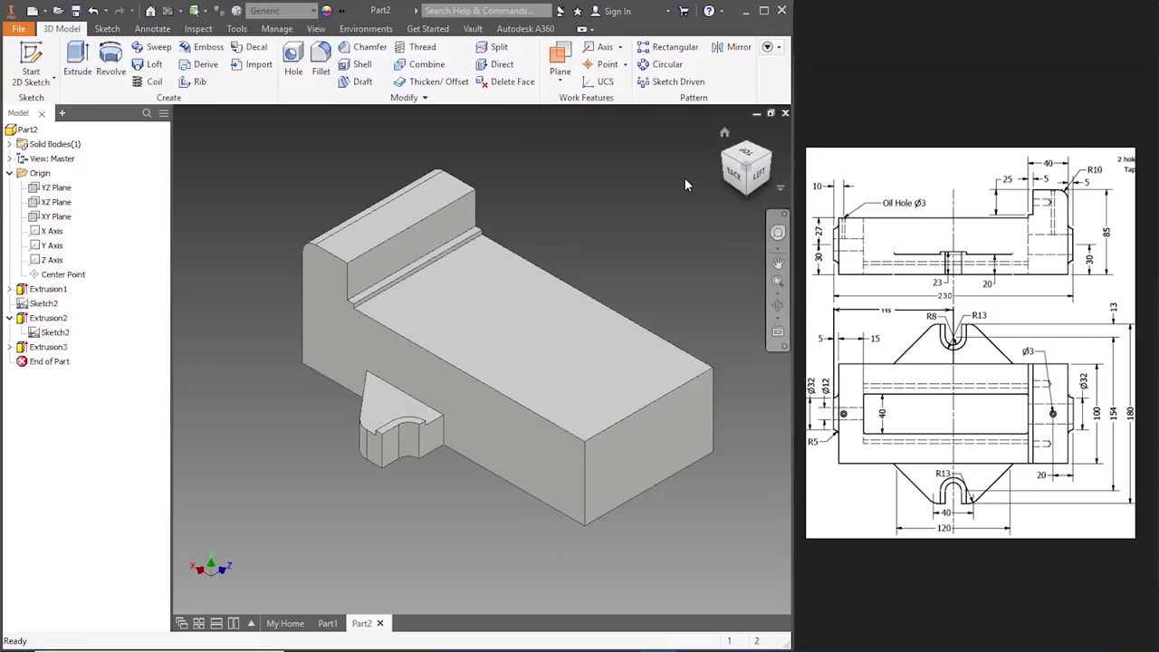
- Mirror the half-lug and slot-rim extrusions about the half-lug's flat centre face to complete the slotted lug
click(723, 51)
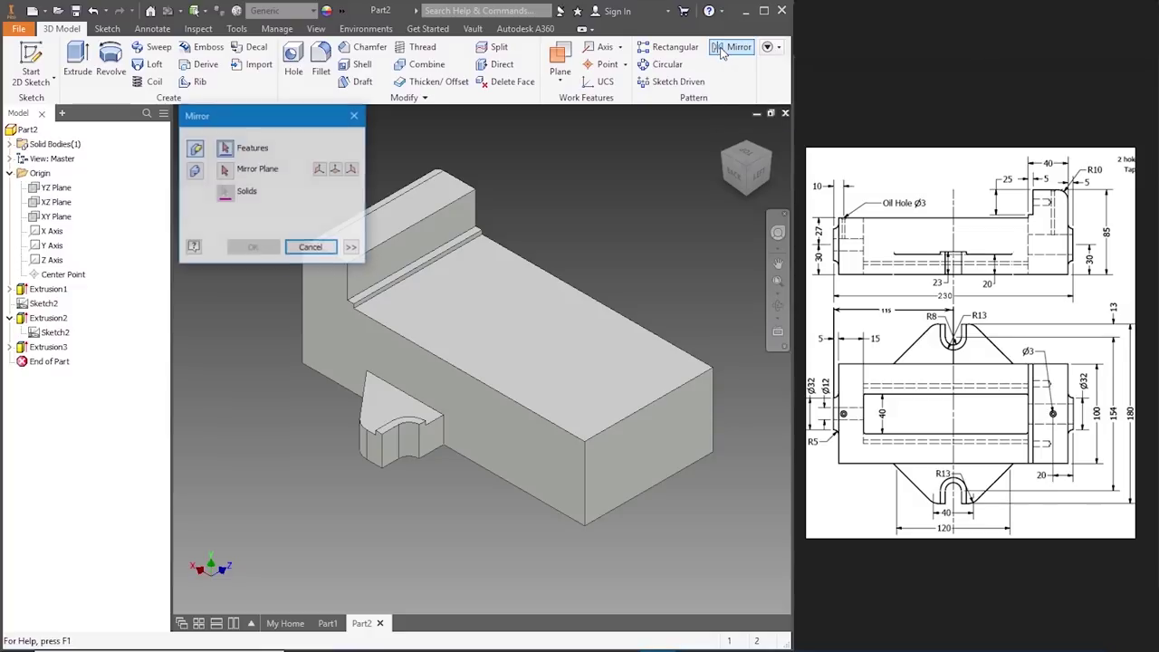
click(377, 422)
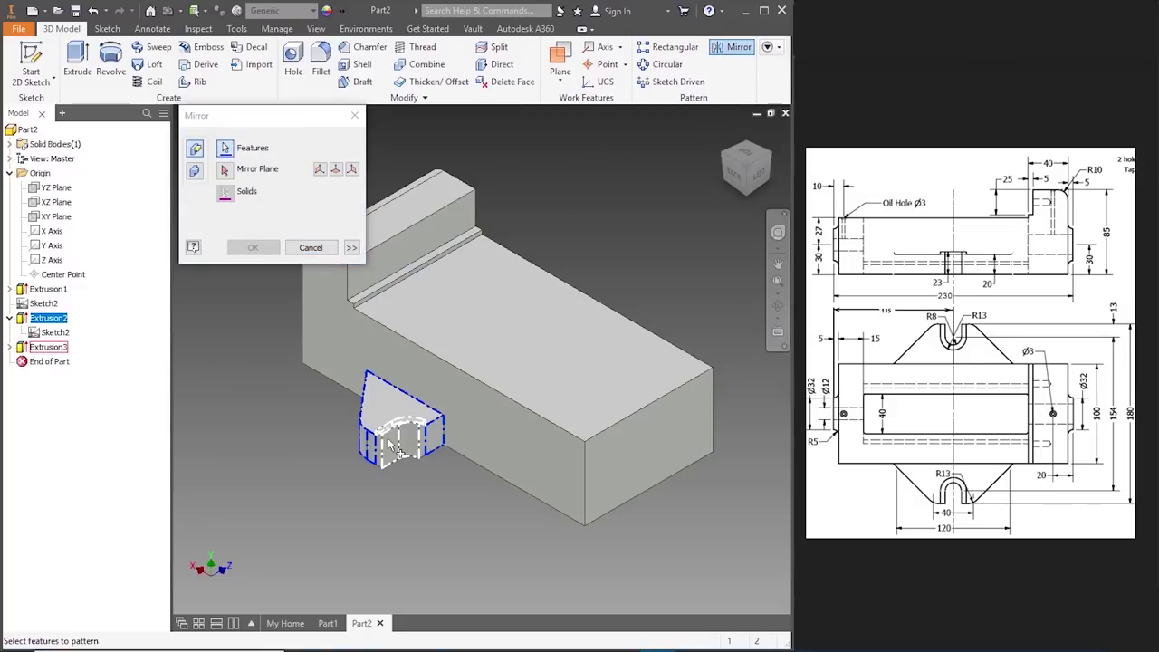
click(388, 437)
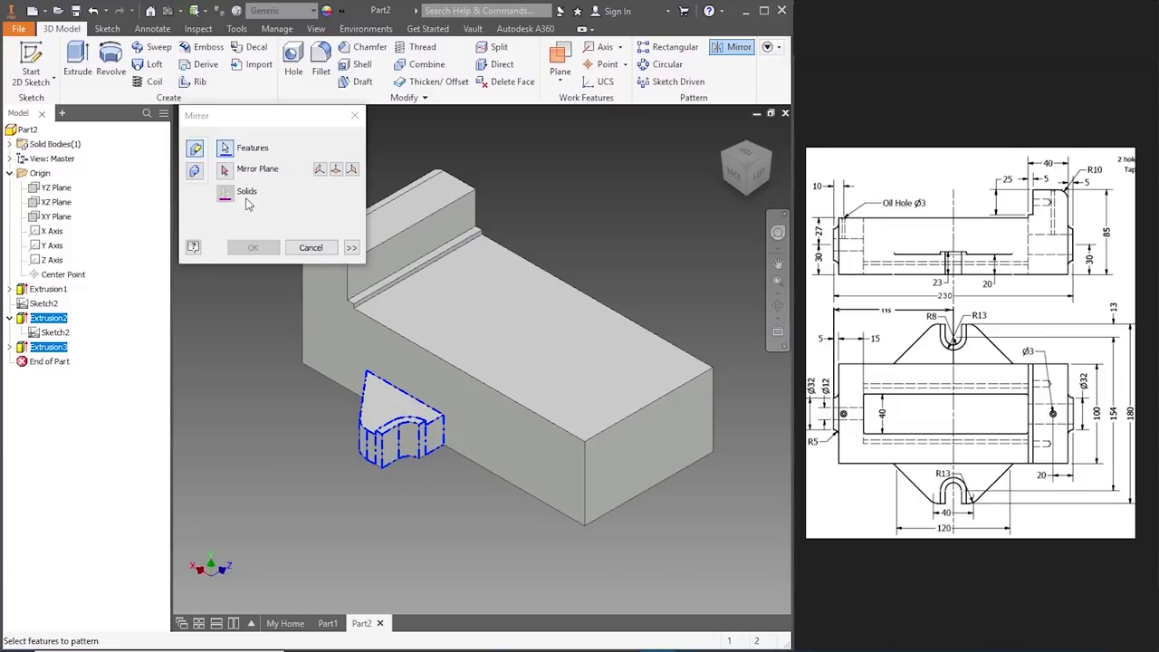
click(225, 169)
click(427, 441)
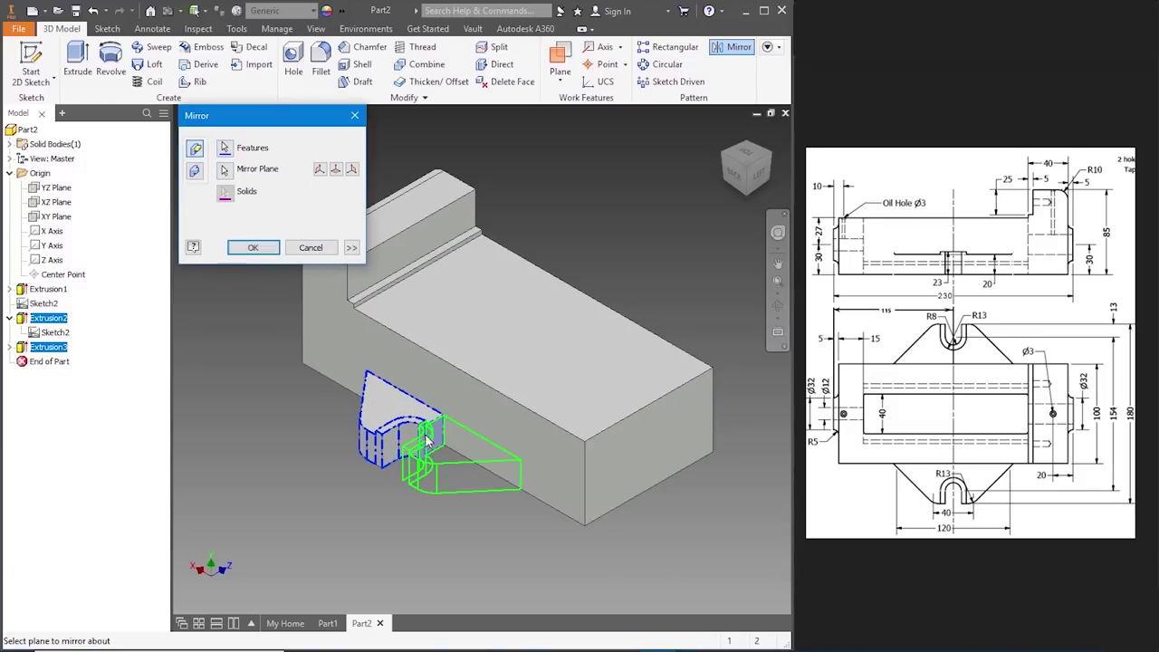
click(253, 247)
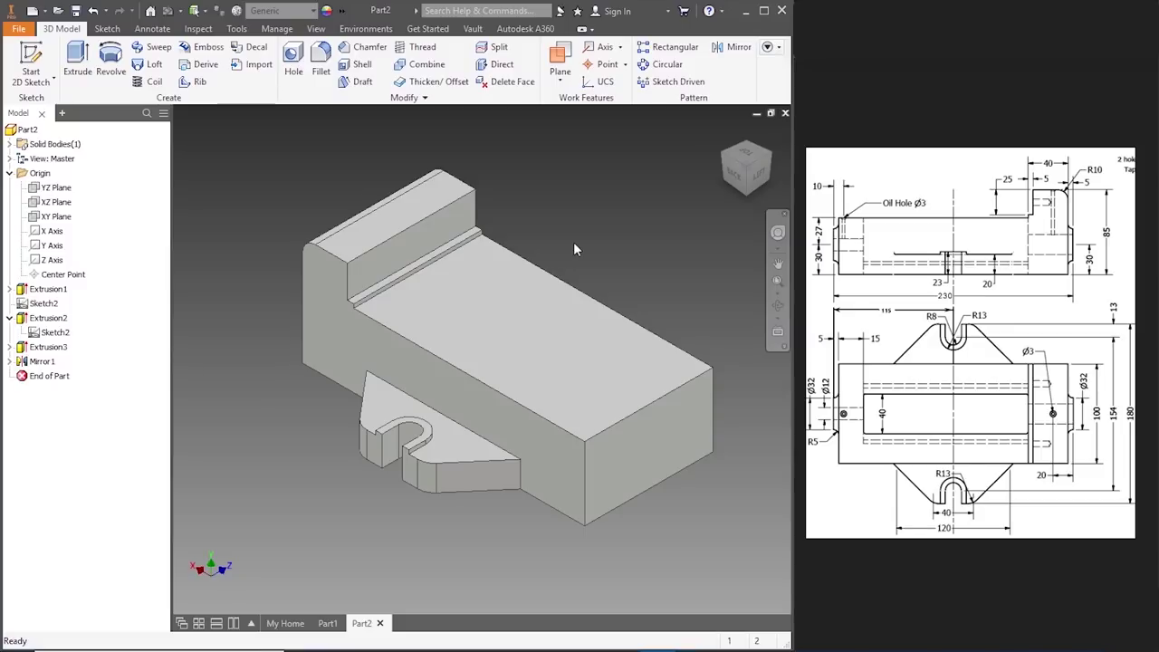
- Create a midplane work plane between the two long side faces of the base
click(559, 82)
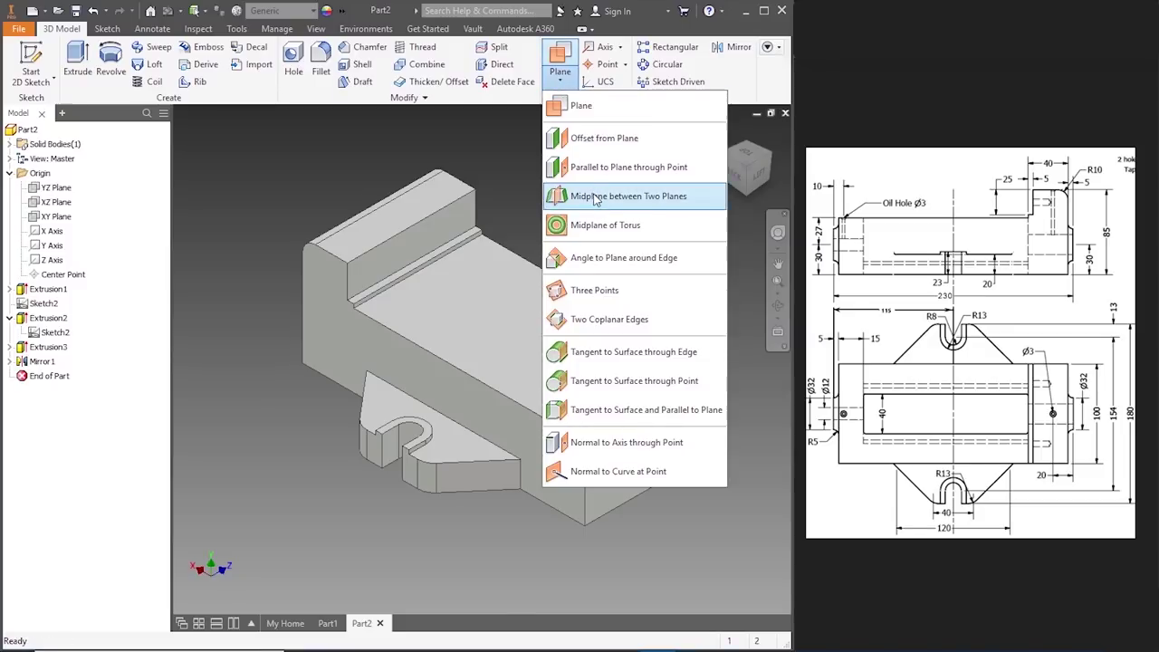
click(593, 193)
click(499, 385)
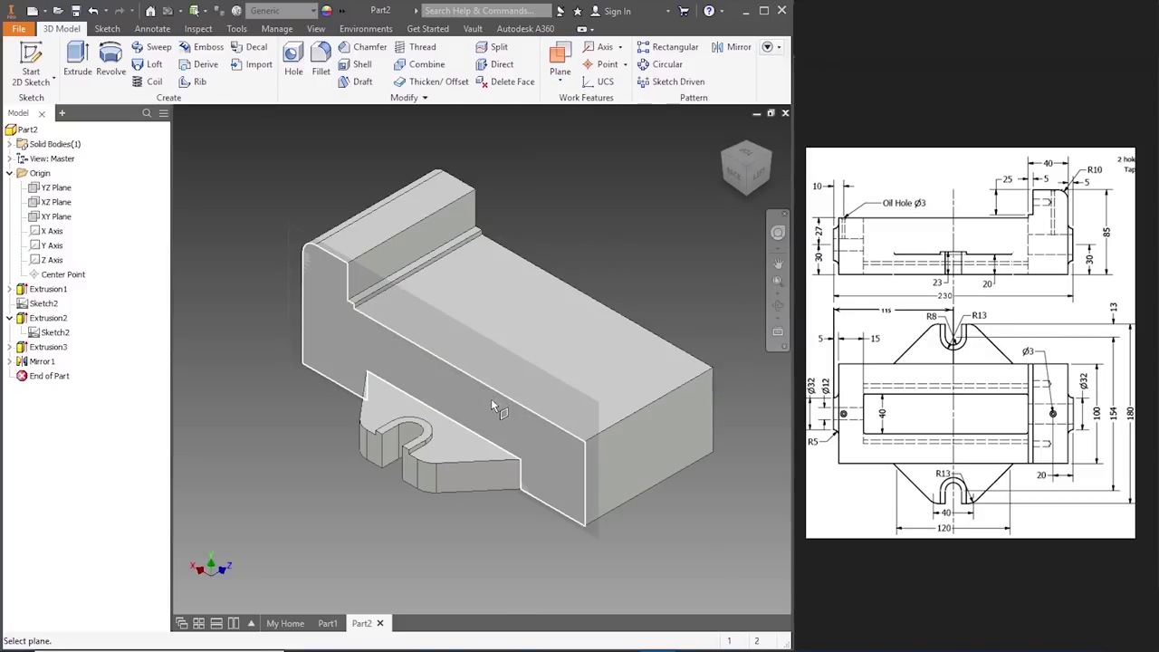
shift+middle_drag(494, 406, 543, 362)
key(Escape)
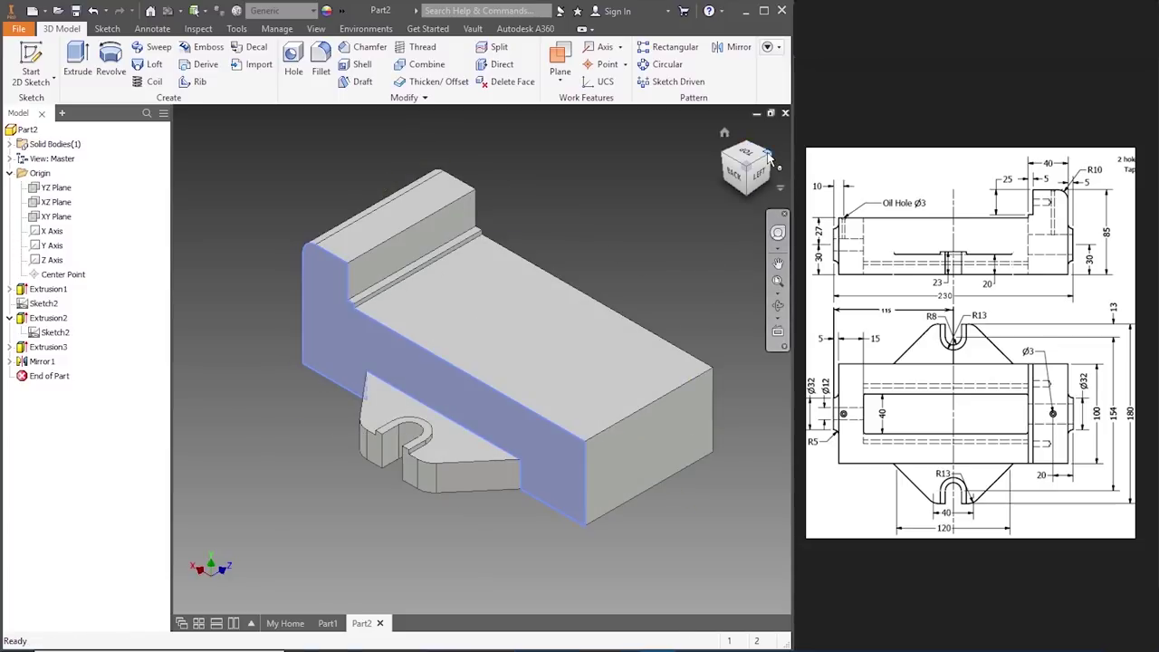
click(768, 158)
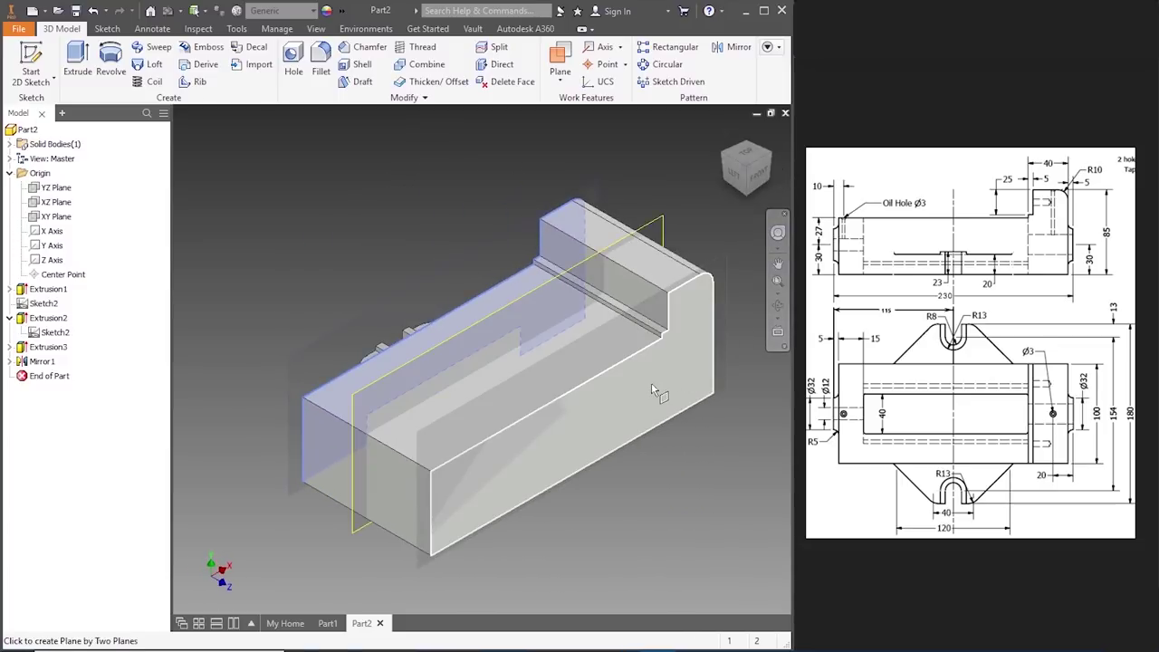
click(651, 383)
- Mirror both lug extrusions and their mirrored half about the base's mid work plane to add the opposite lug
click(732, 161)
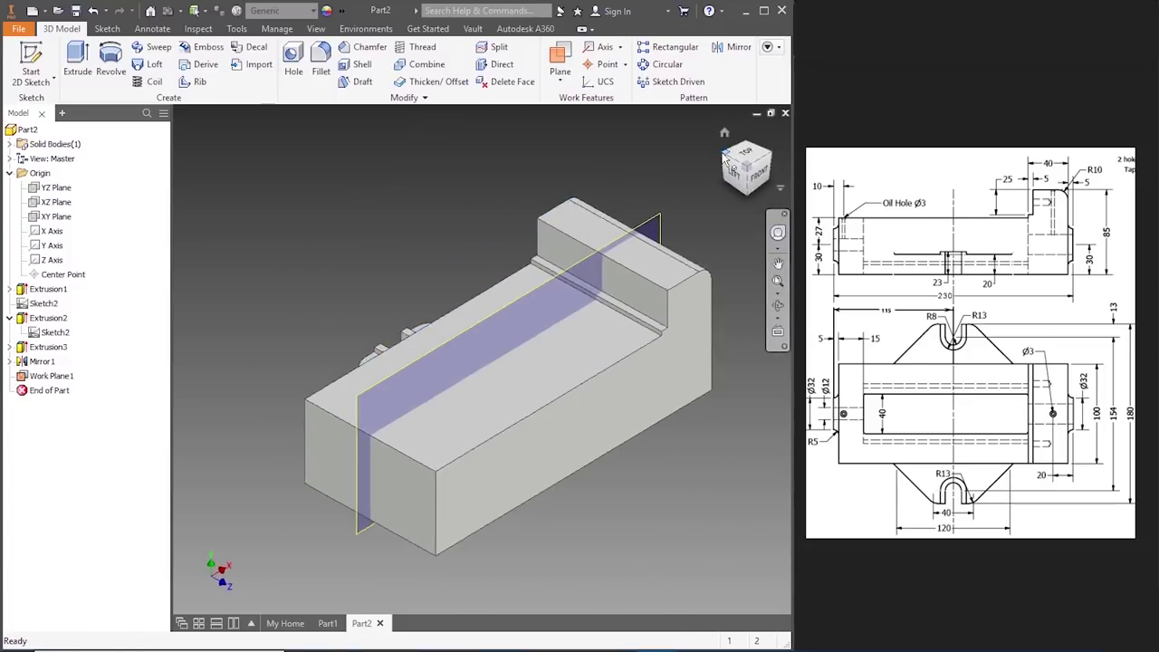
click(732, 47)
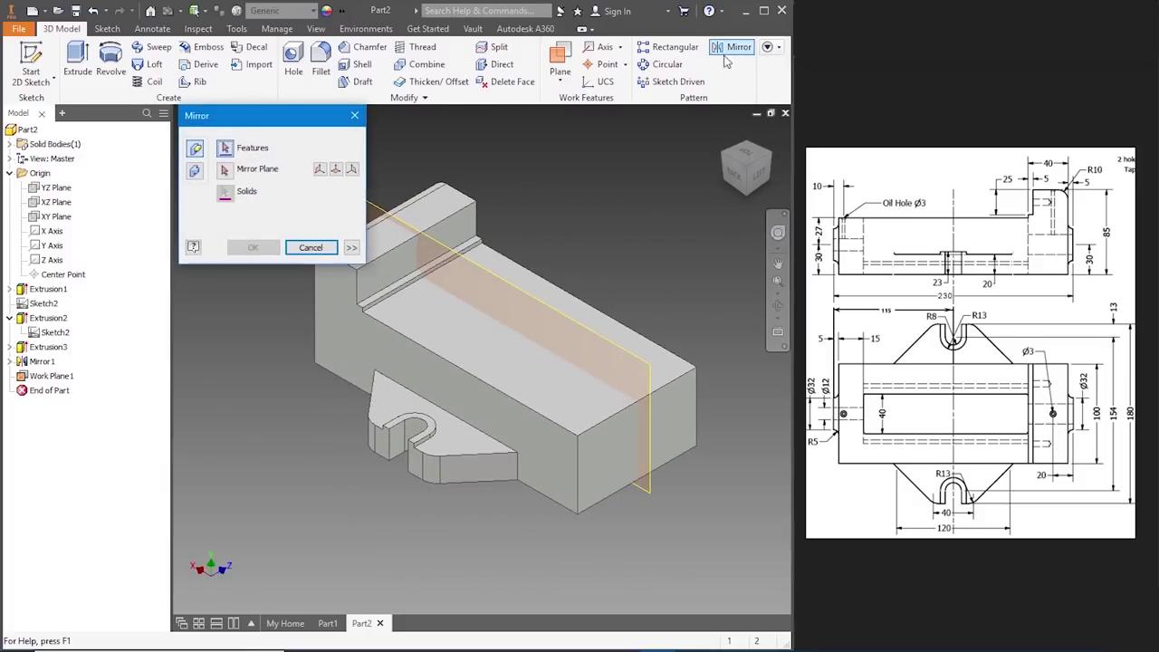
click(384, 408)
click(399, 436)
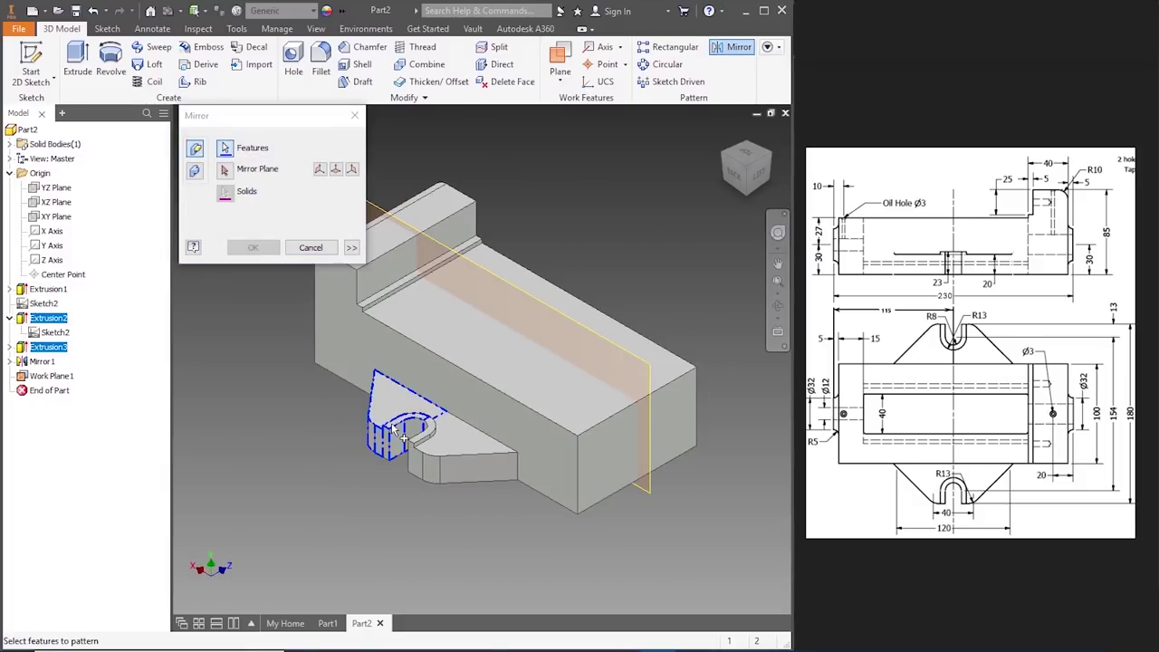
click(434, 448)
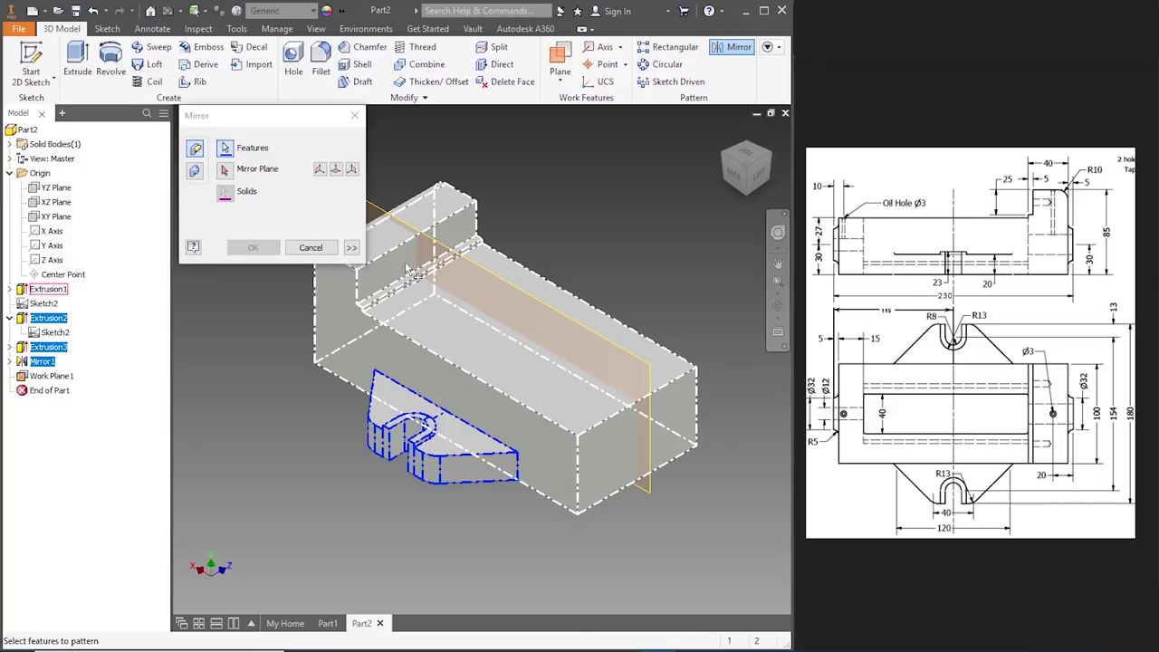
scroll(496, 288, down, 2)
click(227, 174)
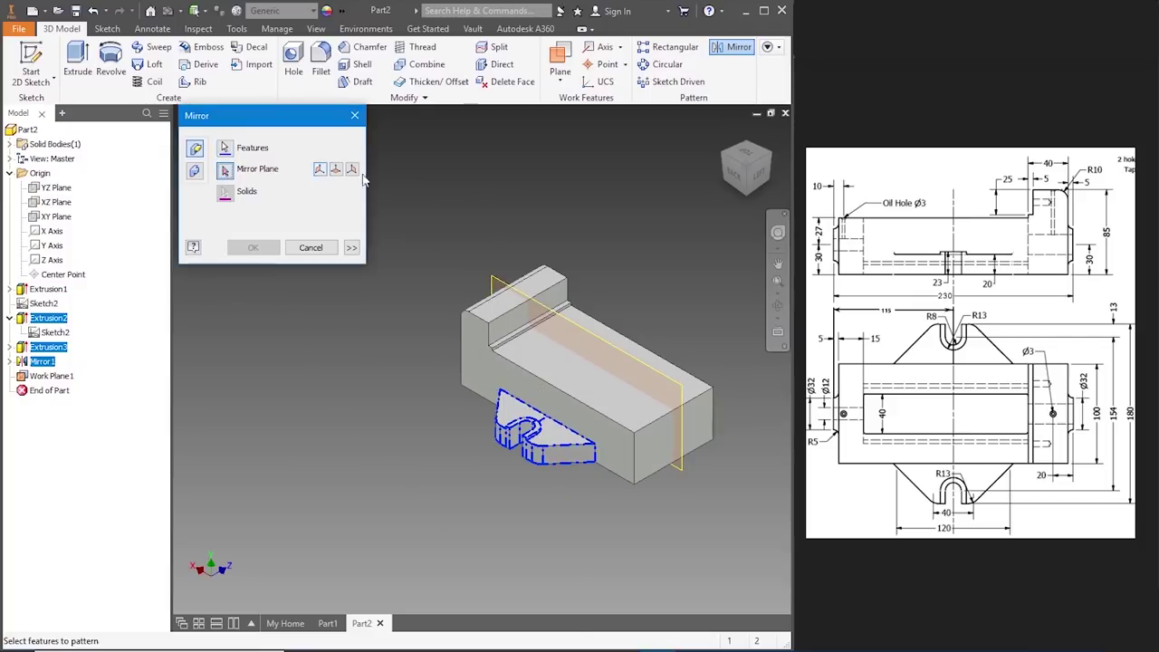
click(500, 288)
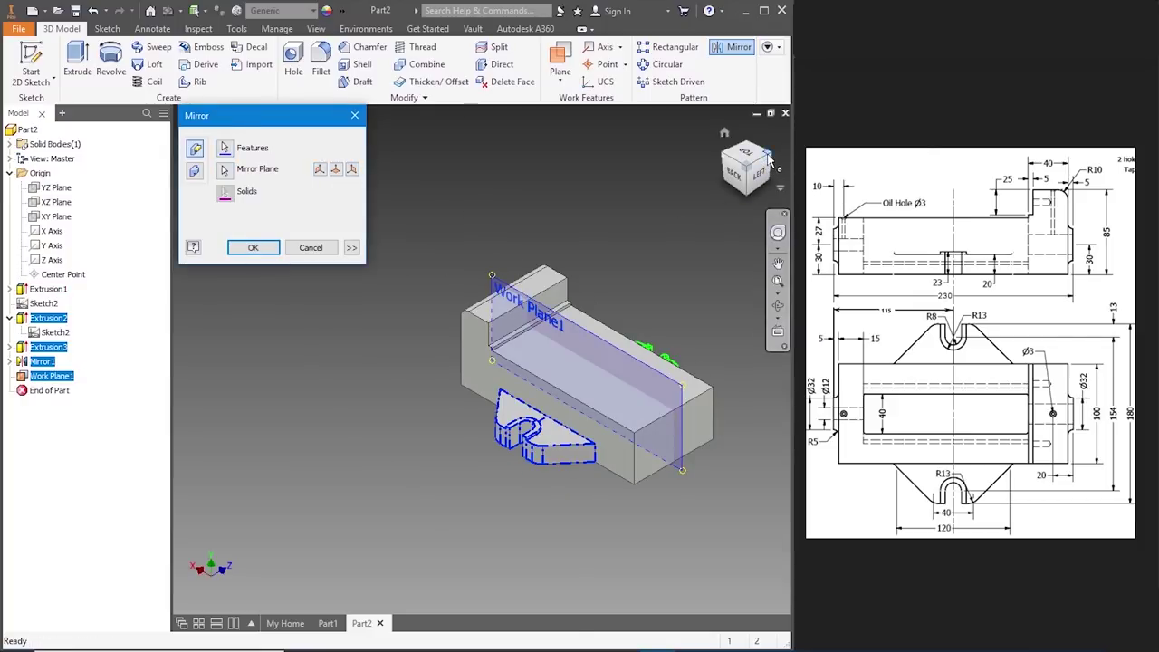
click(760, 190)
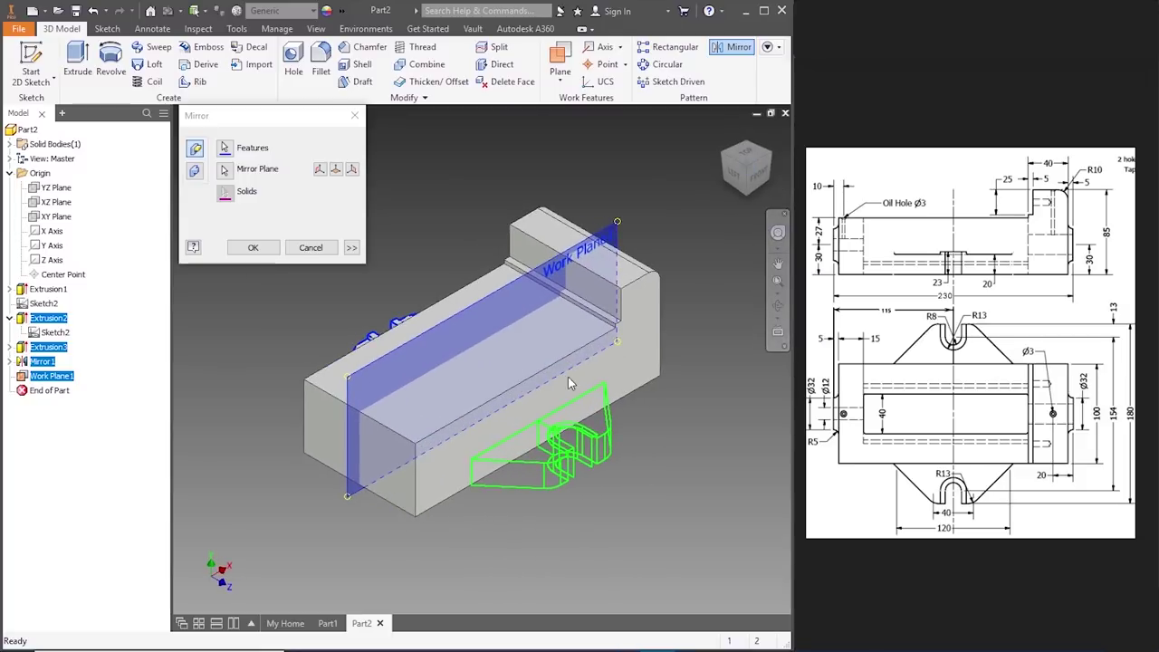
click(270, 248)
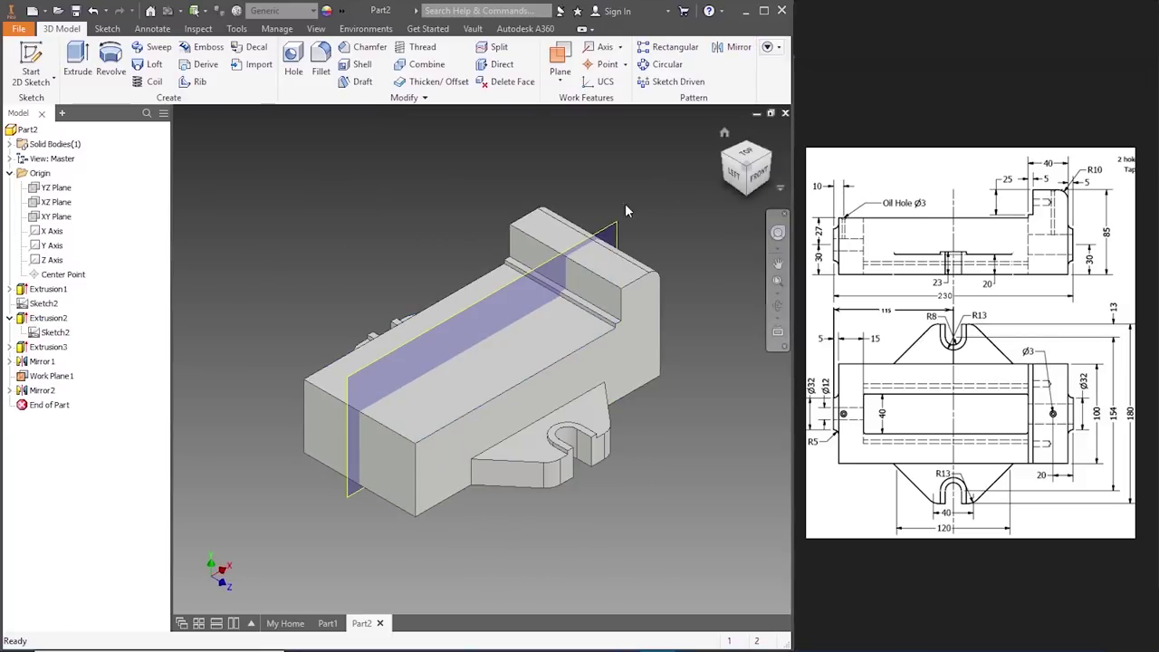
- Hide the base's mid work plane and start a sketch on the narrow vertical step face beside the raised end block
right_click(44, 375)
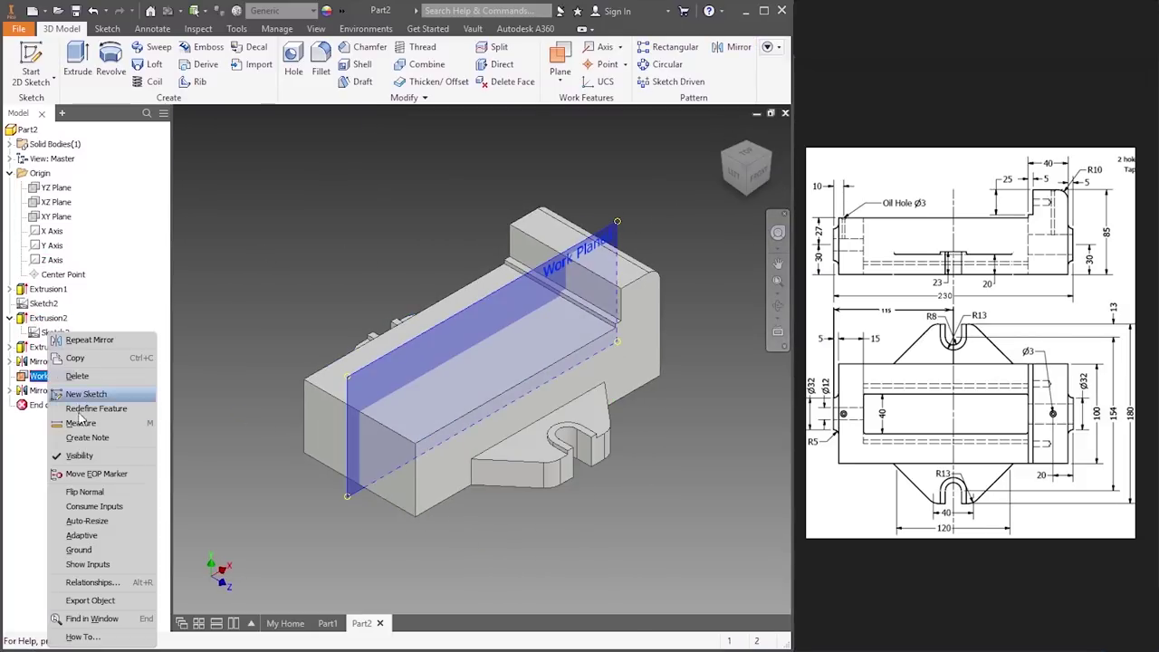
click(79, 455)
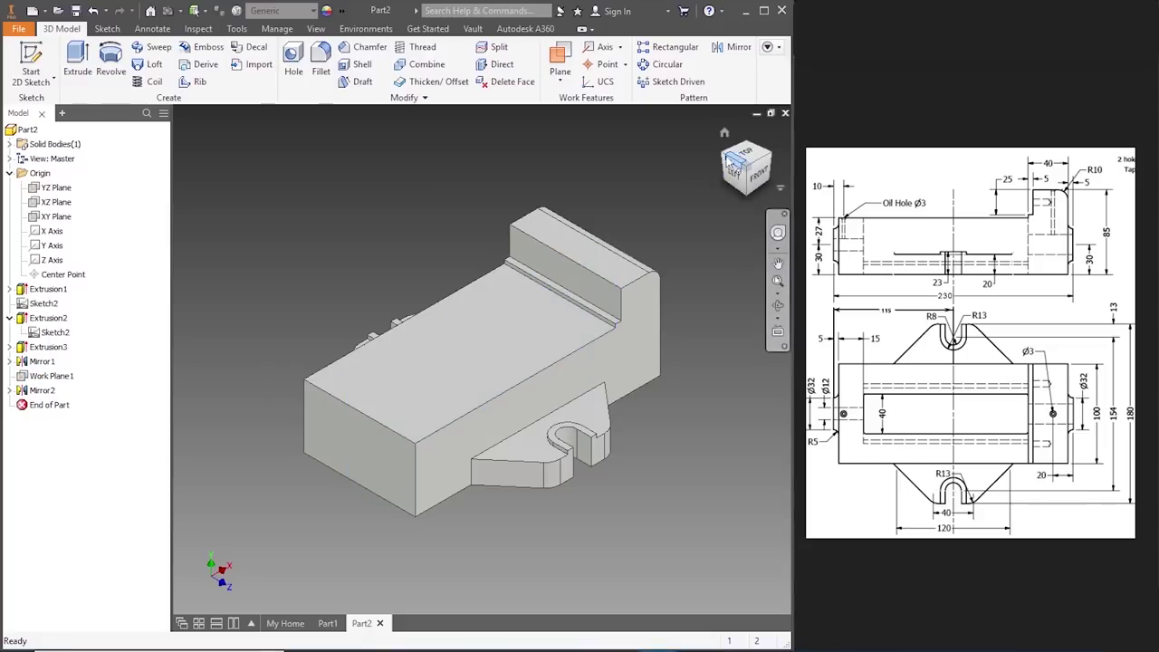
click(729, 158)
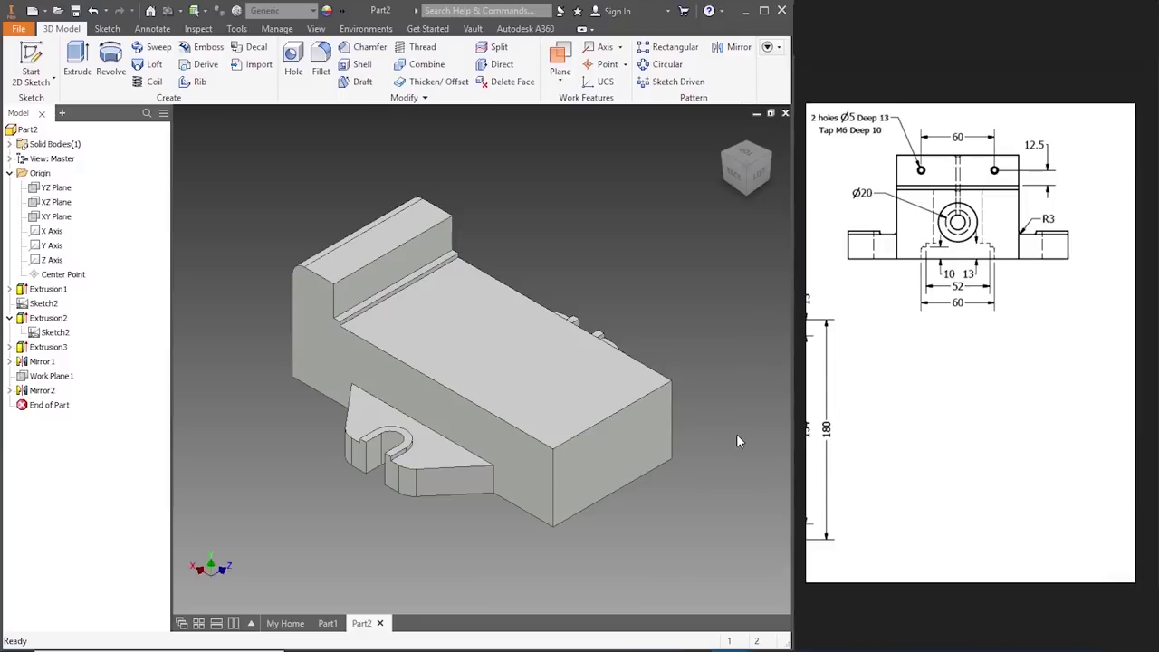
click(774, 159)
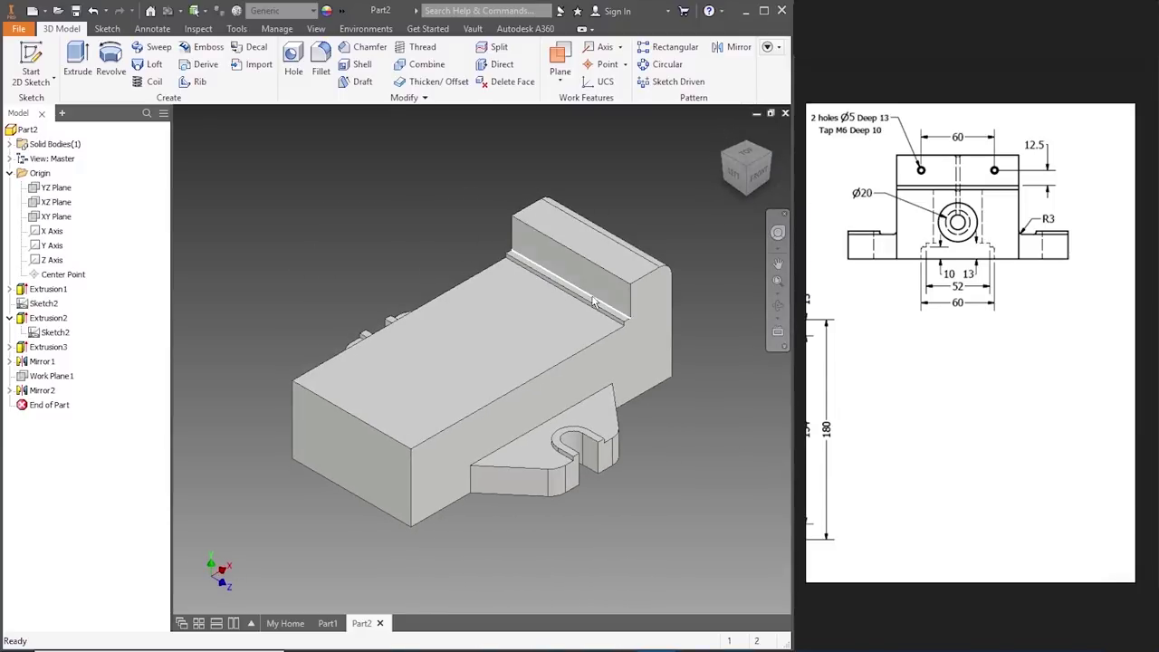
scroll(591, 308, down, 3)
scroll(590, 309, down, 3)
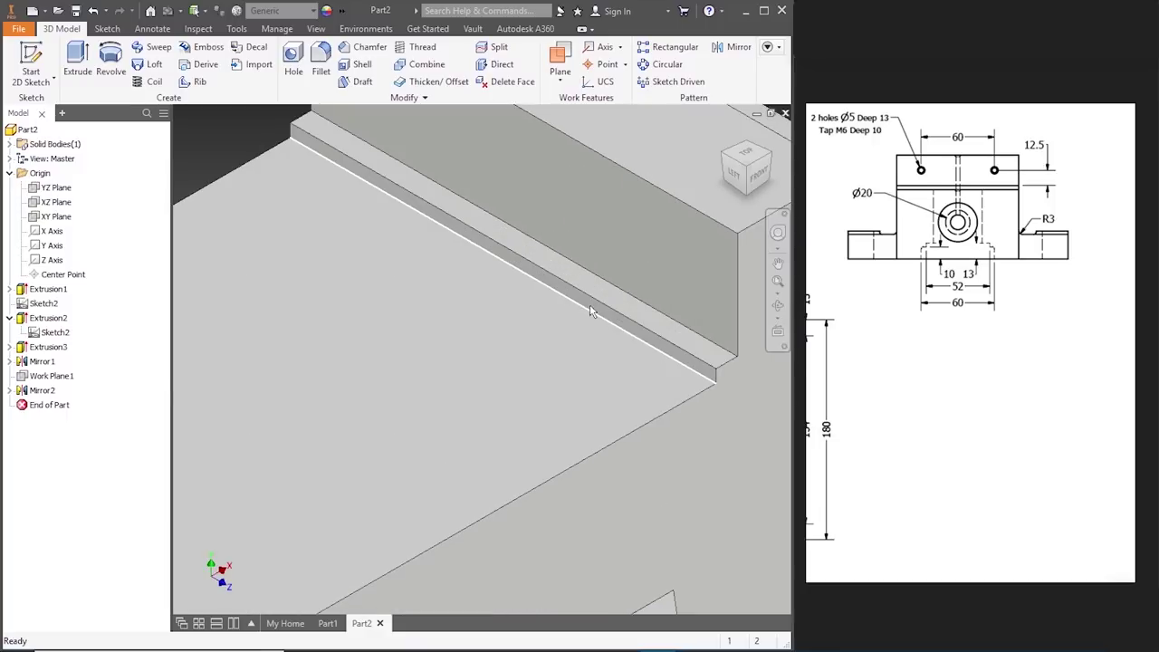
right_click(591, 309)
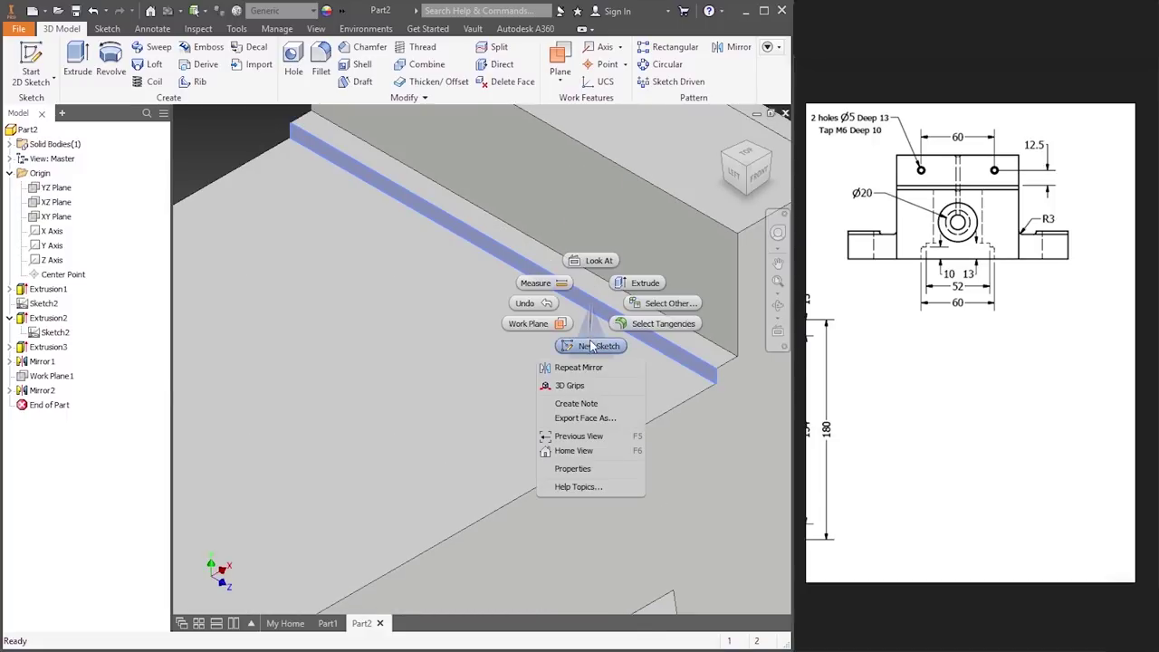
click(589, 340)
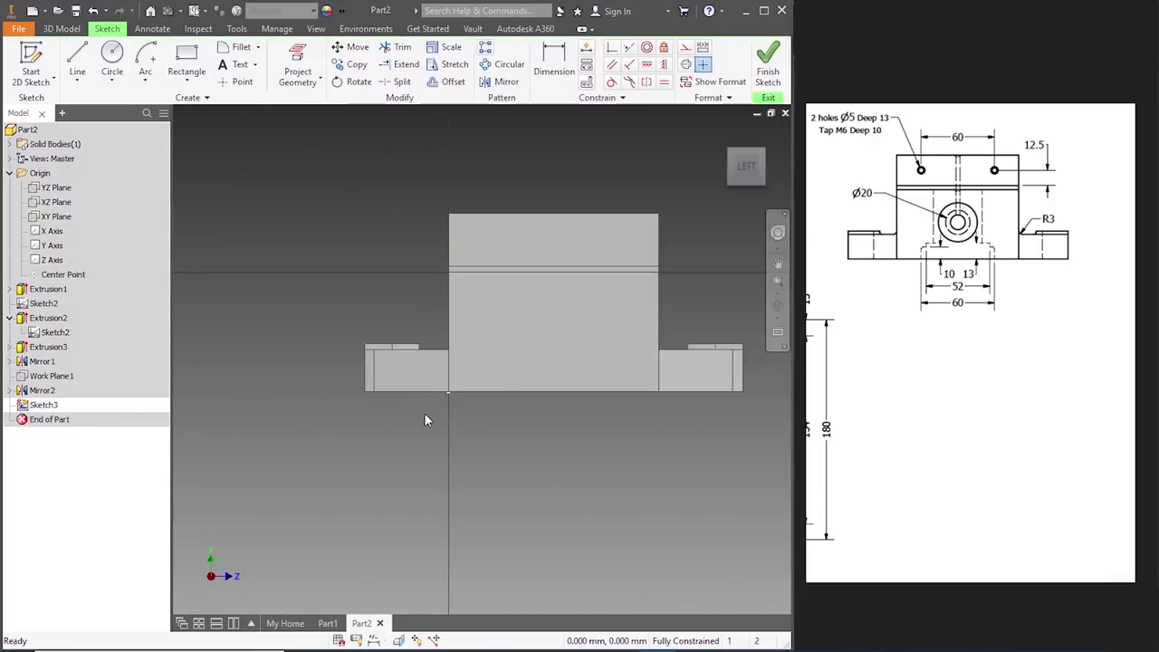
- Set the visual style to Wireframe and return to the sketching tools
click(316, 28)
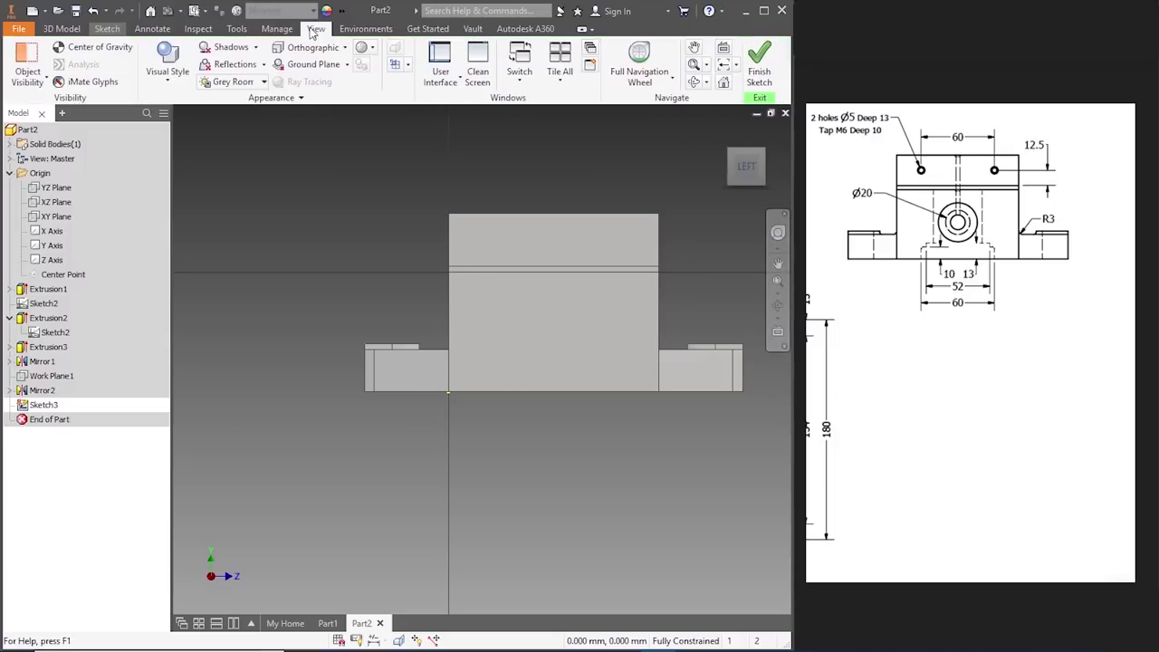
click(169, 80)
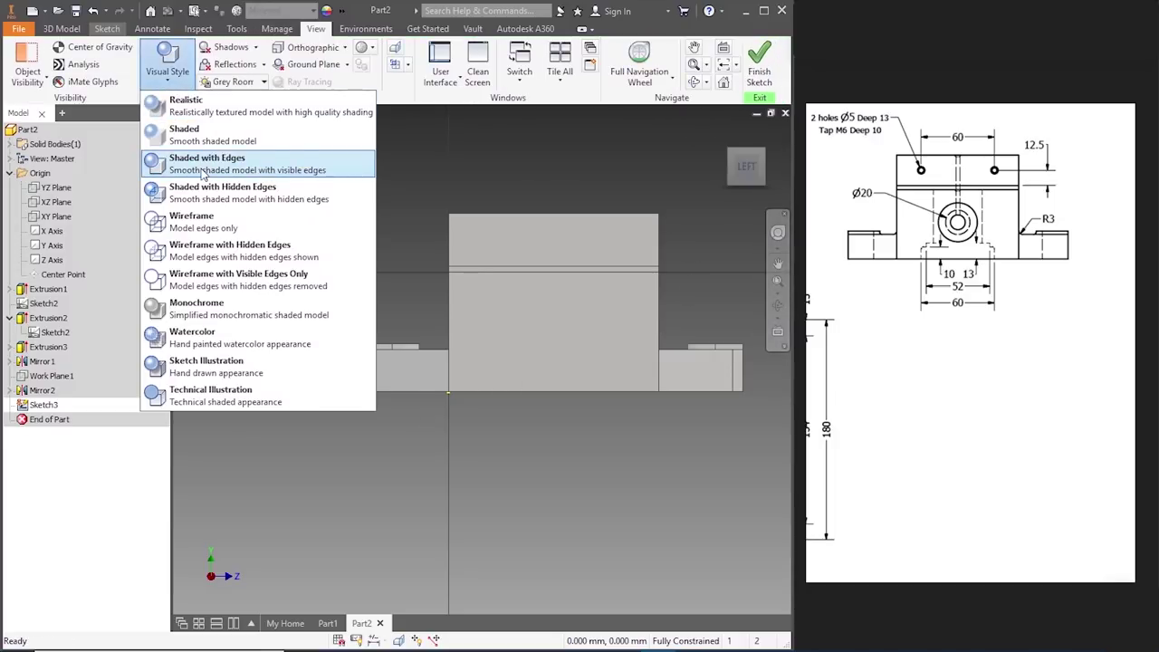
click(204, 230)
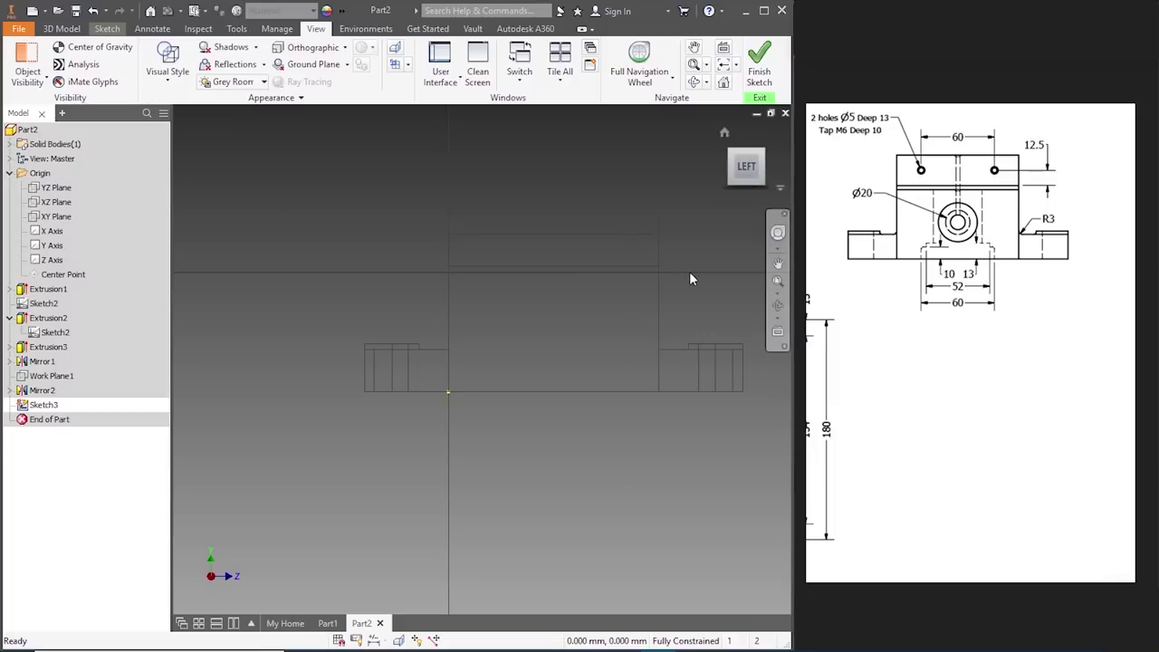
scroll(694, 272, up, 2)
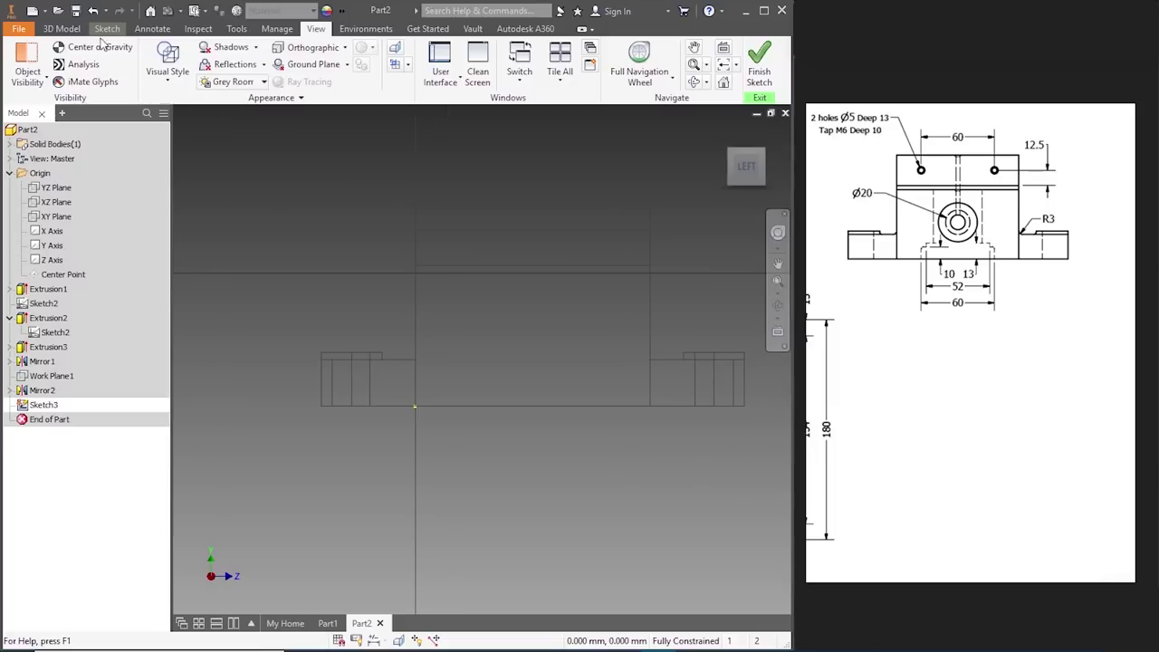
click(107, 30)
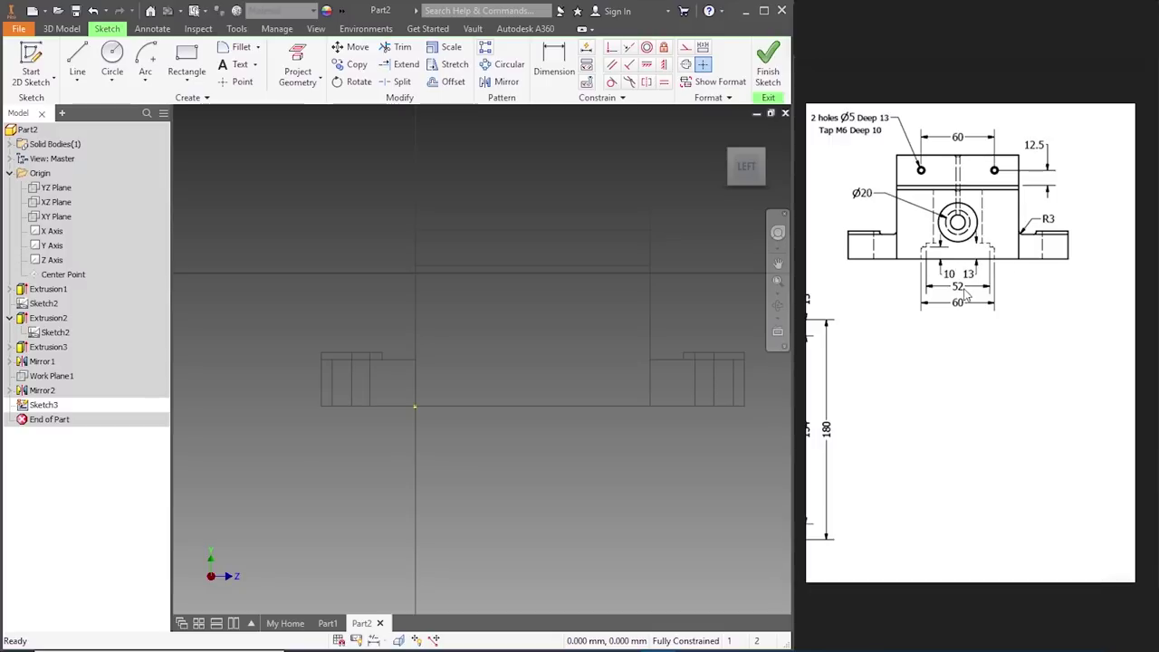
- Draw a horizontal line of length 60/2 mm along the base's bottom edge, from its midpoint in the positive Z direction
click(77, 60)
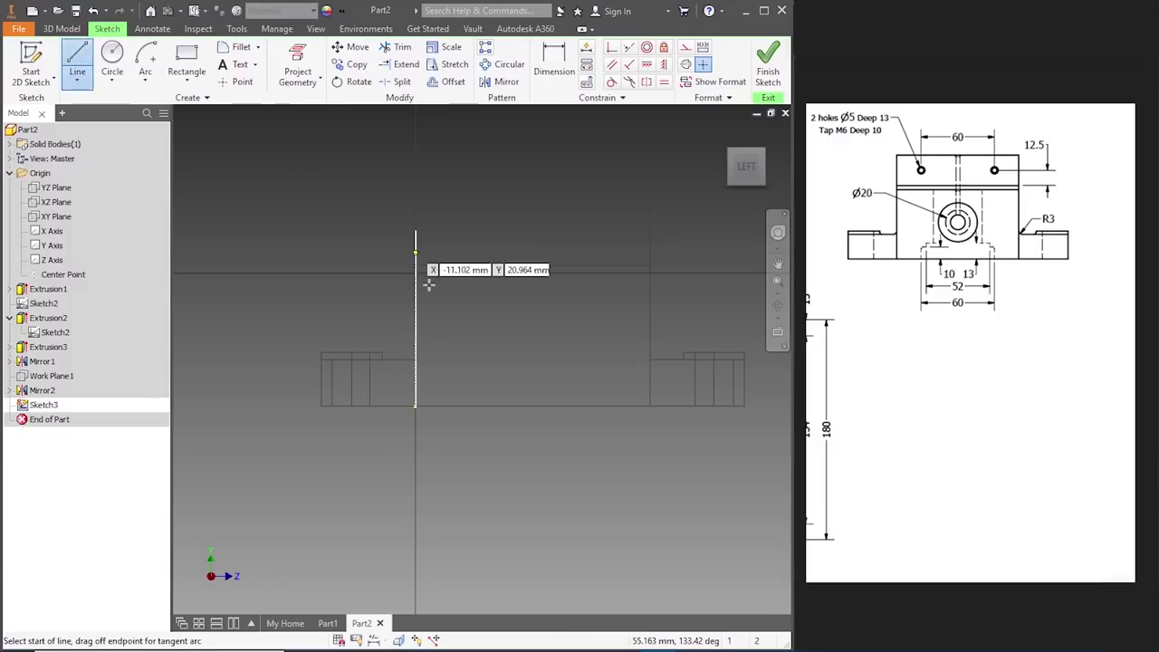
click(533, 407)
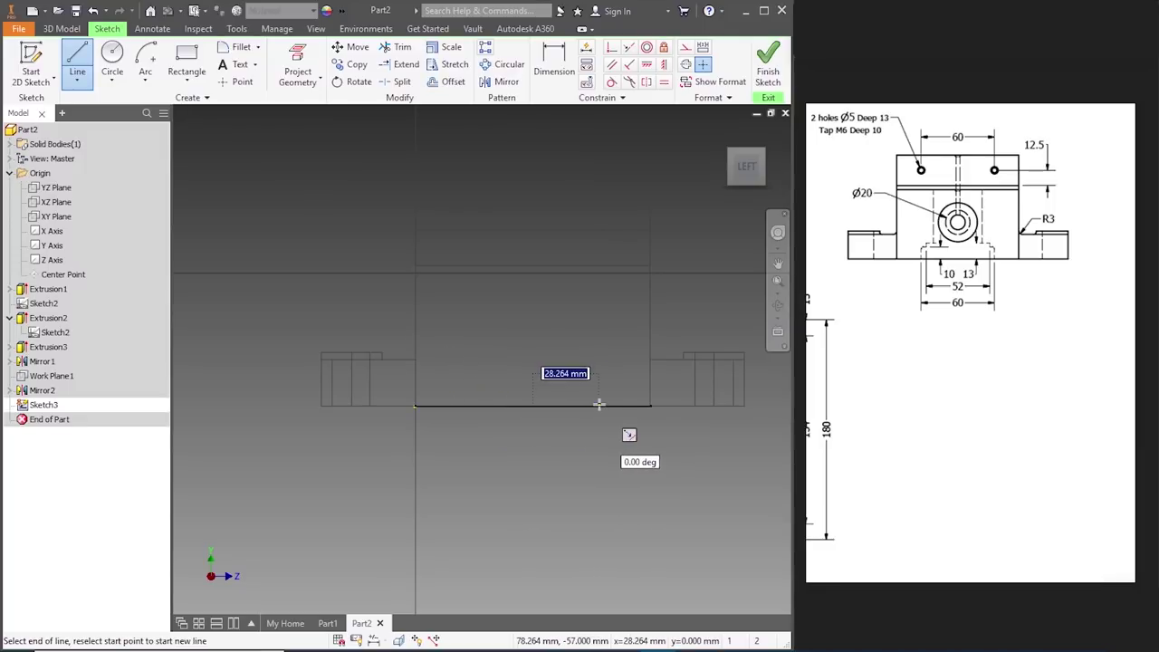
text(60/2)
key(Tab)
key(Return)
key(Escape)
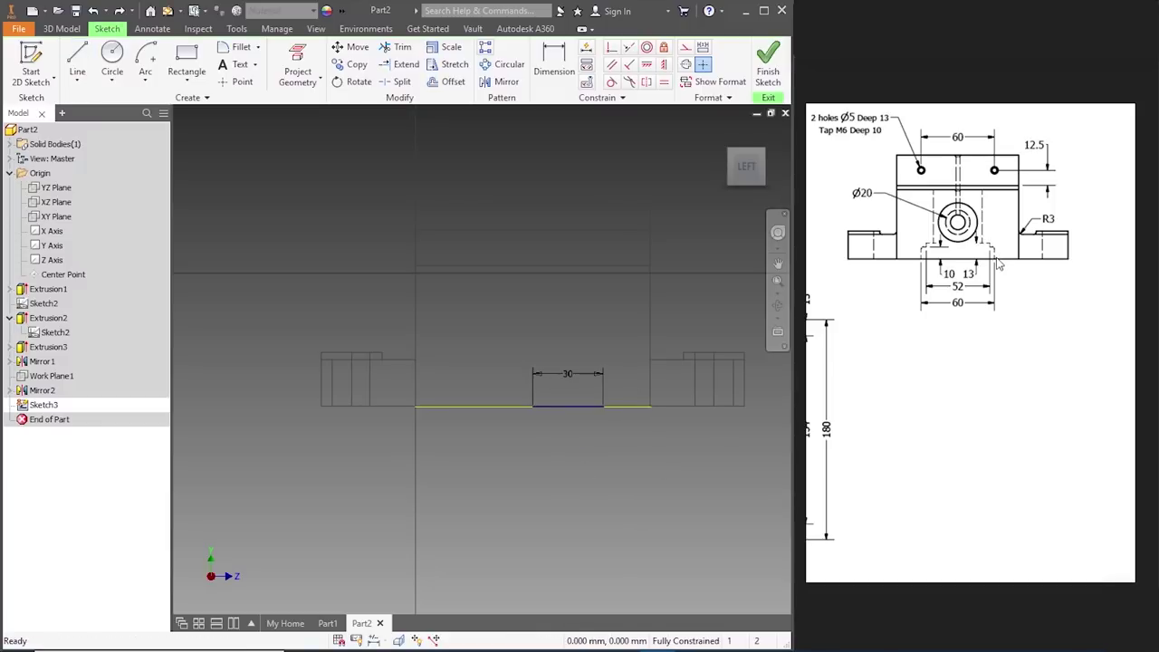
- Draw a 10 mm vertical line upward from the outer end of the 30 mm bottom line
click(77, 63)
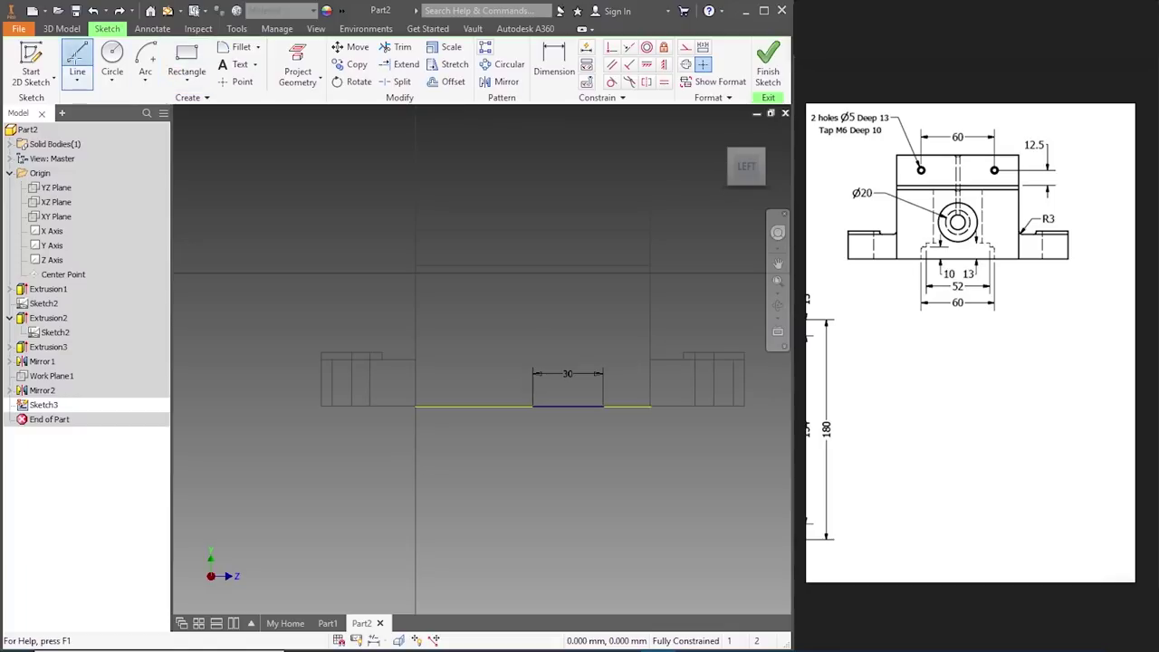
click(603, 406)
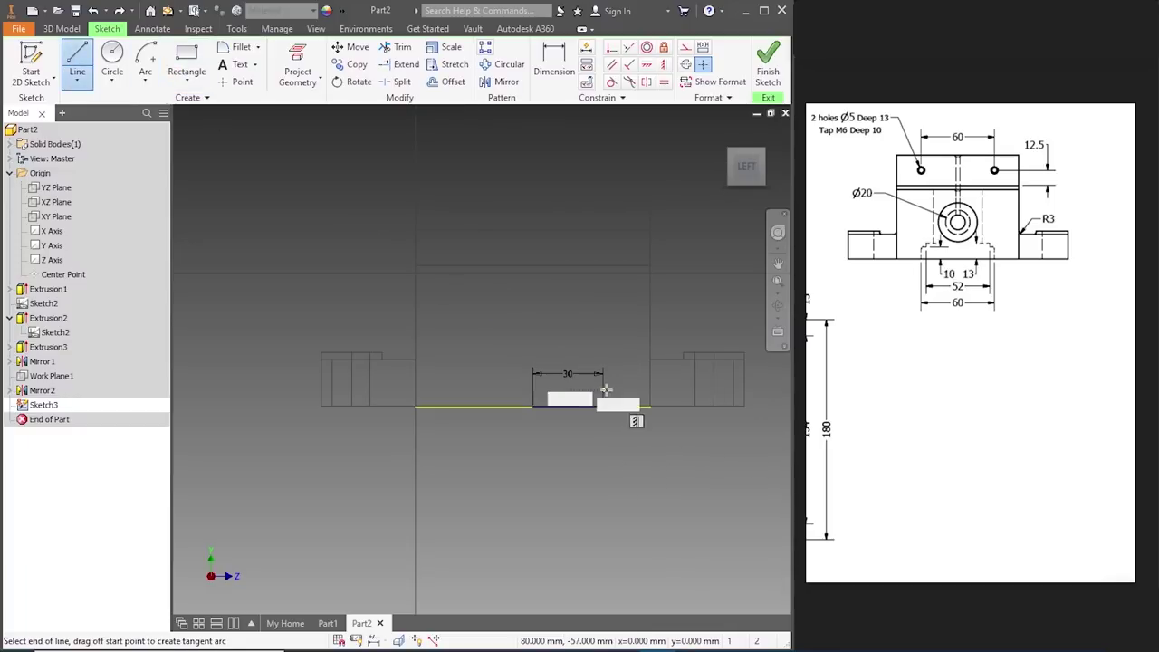
text(10)
key(Return)
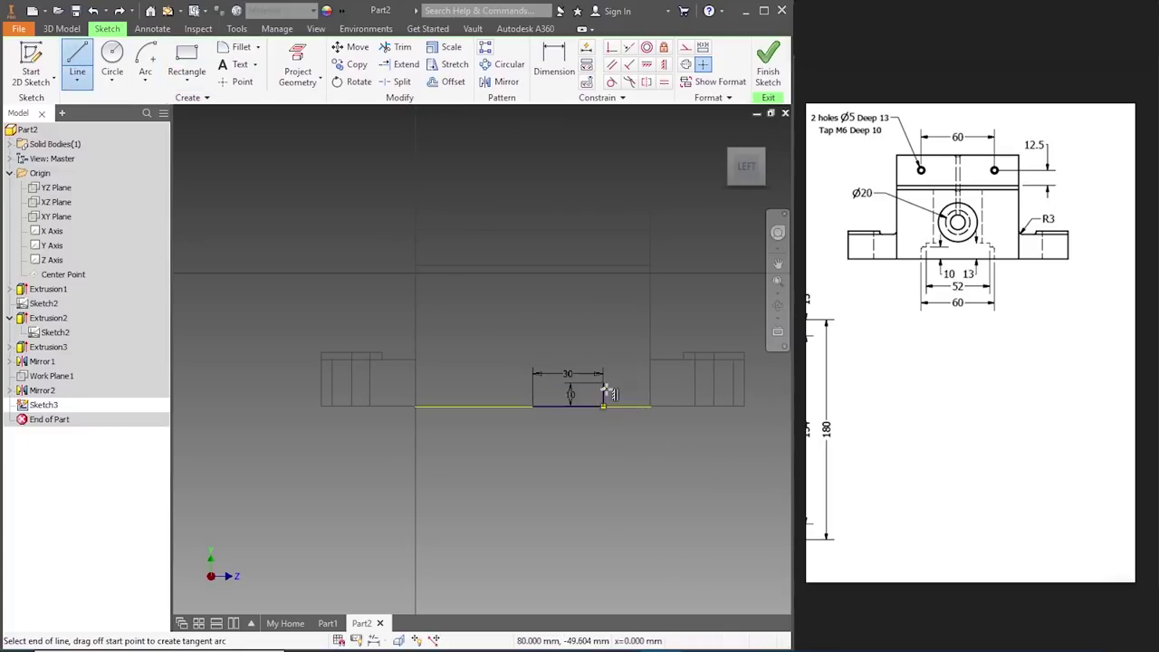
key(Escape)
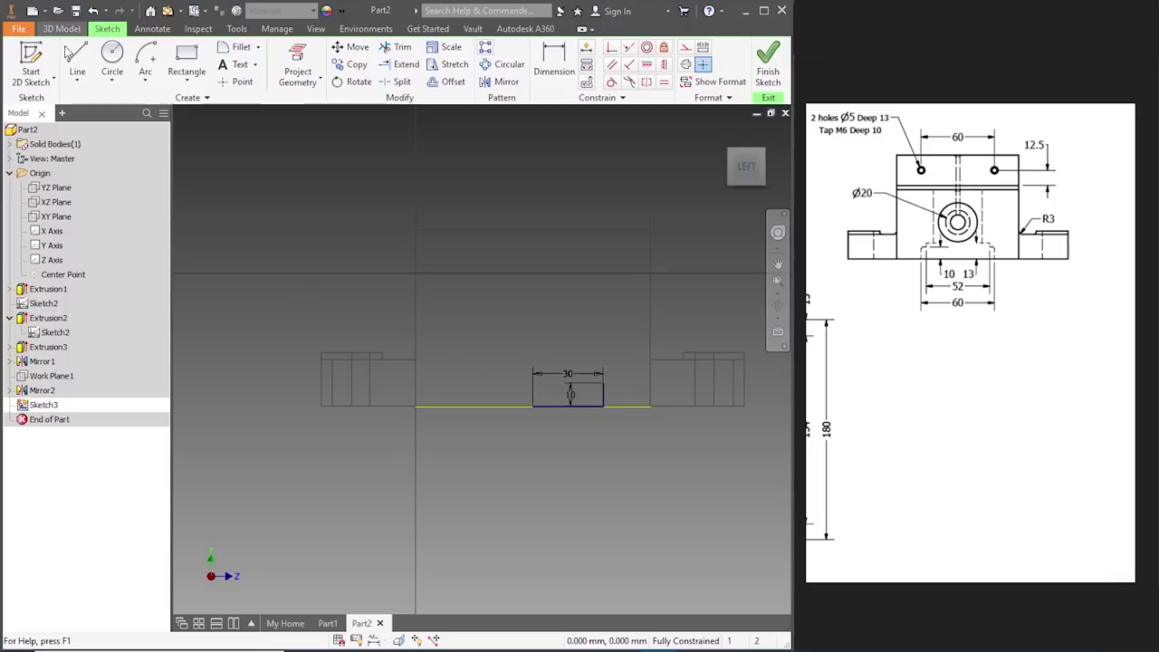
- Draw a horizontal line of length (60-52)/2 mm inward from the upper end of the 10 mm vertical line
click(72, 62)
click(603, 382)
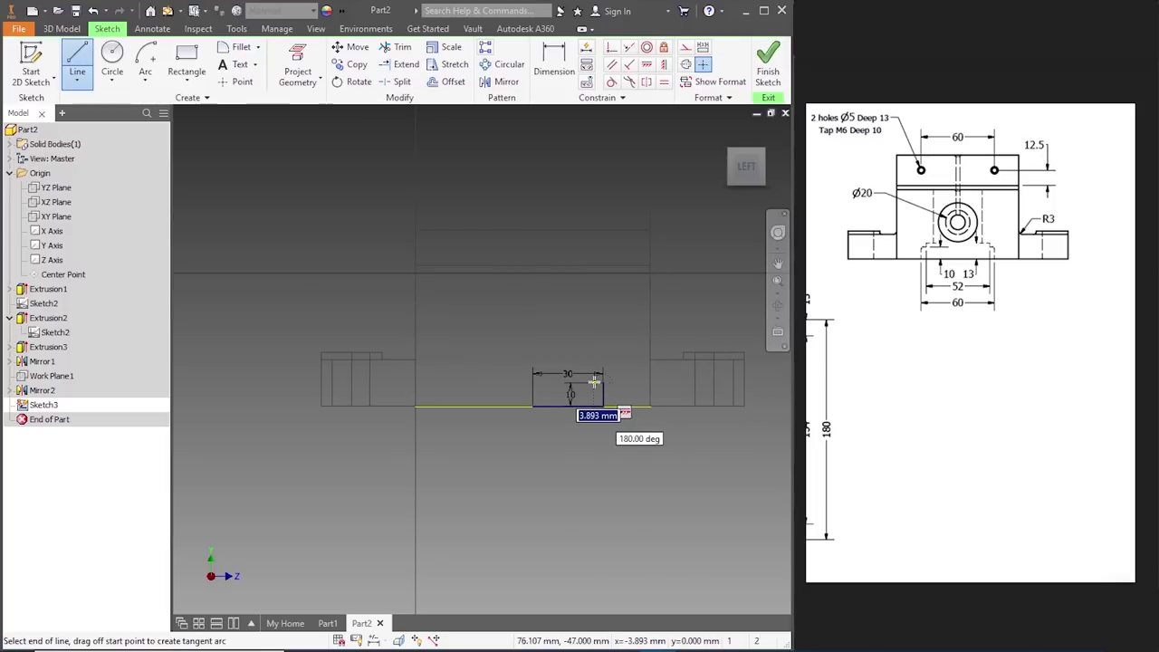
text(0-52)/2)
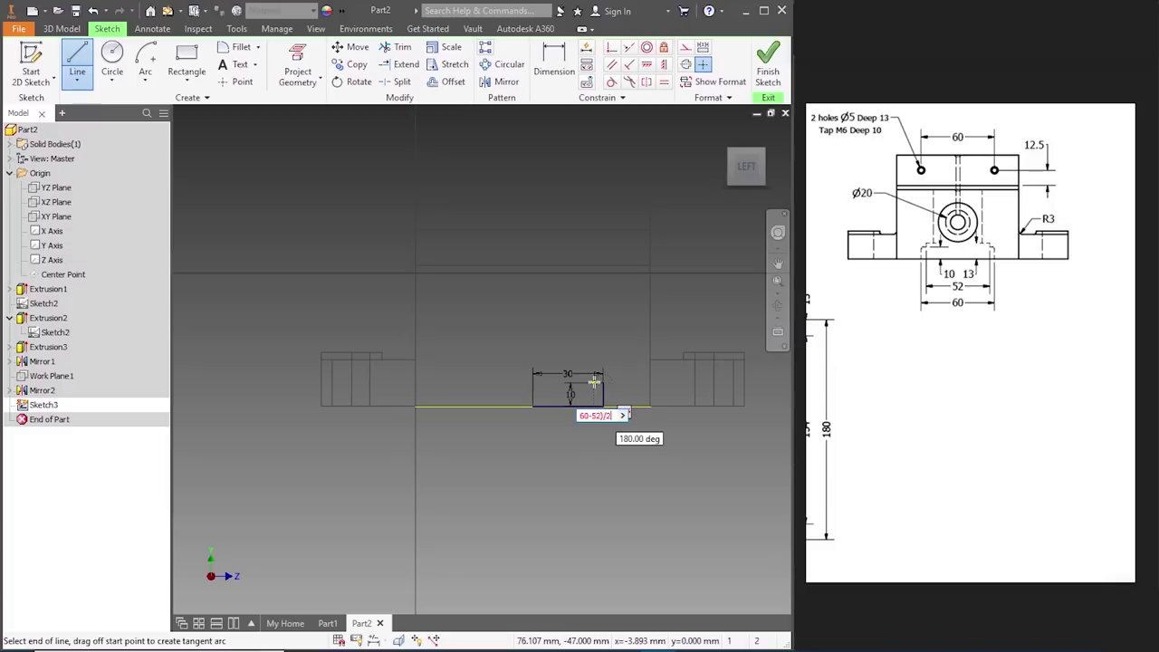
key(Tab)
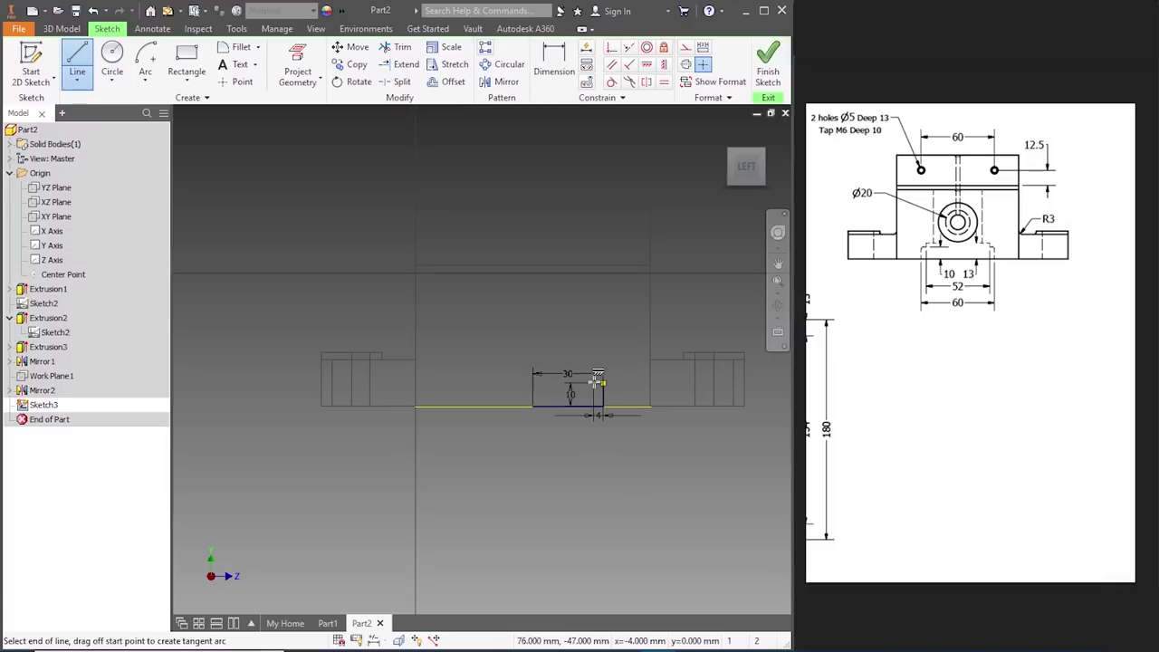
key(Return)
key(Escape)
scroll(620, 393, up, 3)
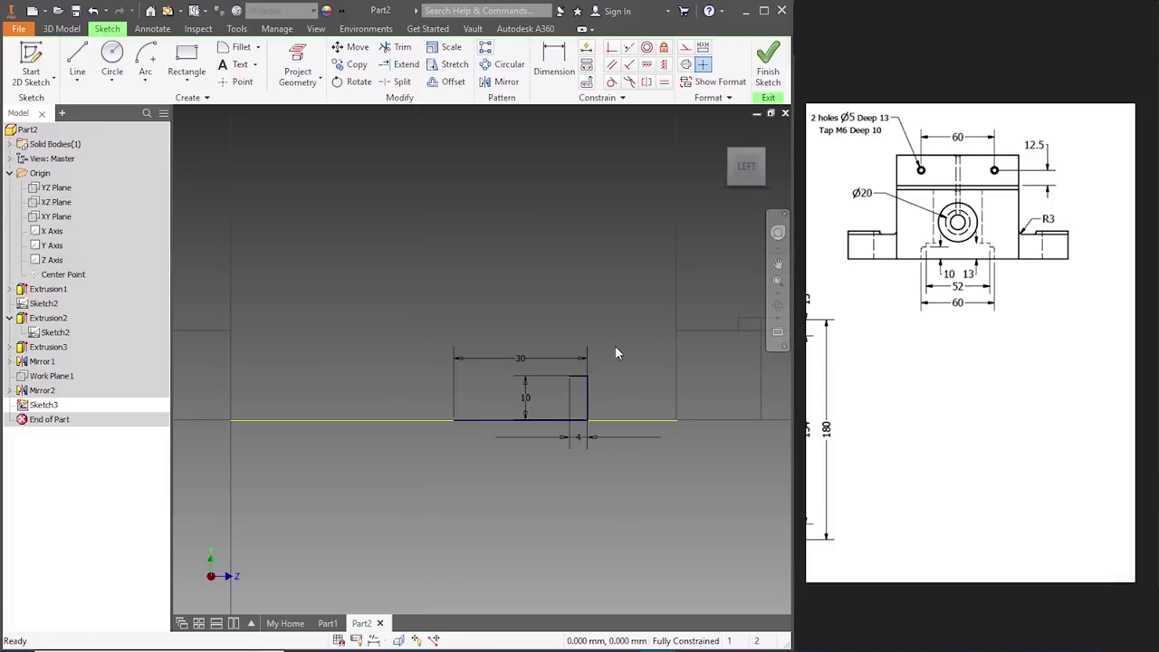
- Draw a vertical line of length 13-10 mm upward from the inner end of the 4 mm ledge line
click(77, 62)
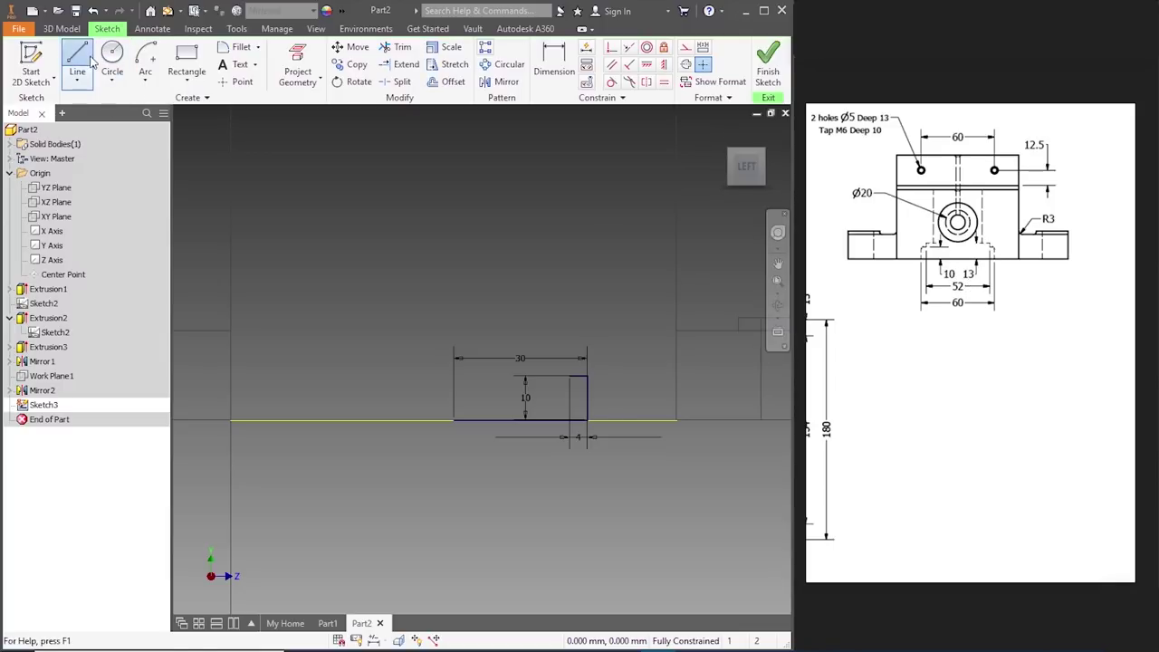
click(569, 376)
text(13-10)
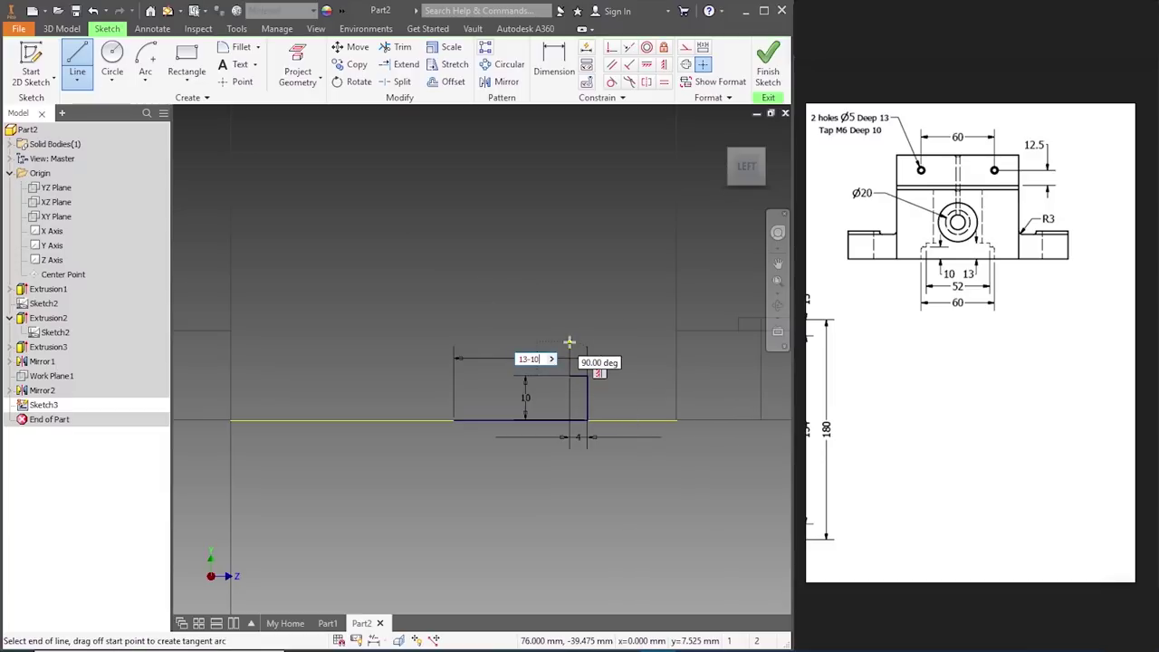
key(Return)
key(Escape)
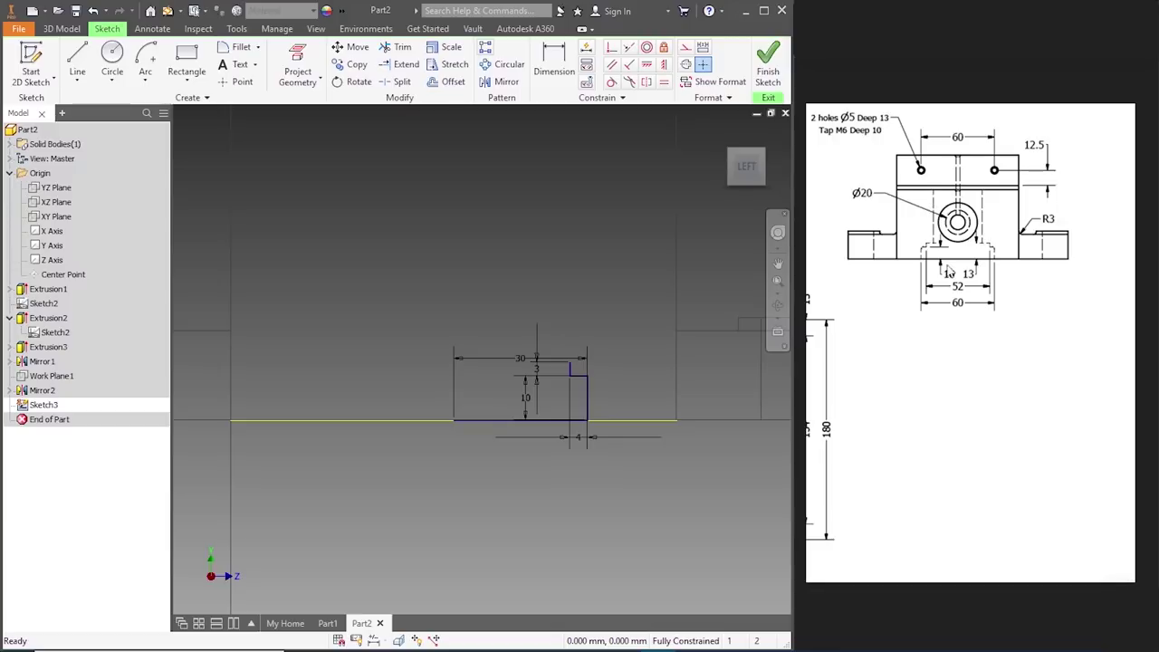
- Draw a 13 mm vertical line up from the bottom edge's midpoint and continue it outward with a horizontal line of length 40/2 mm
key(Right)
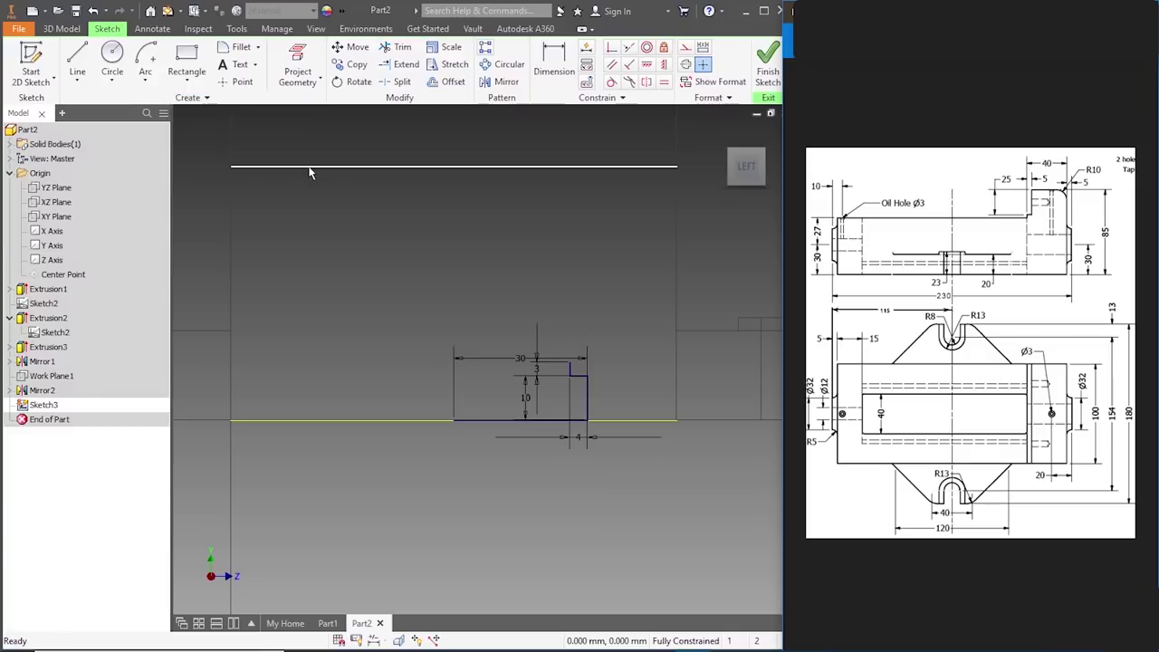
click(77, 66)
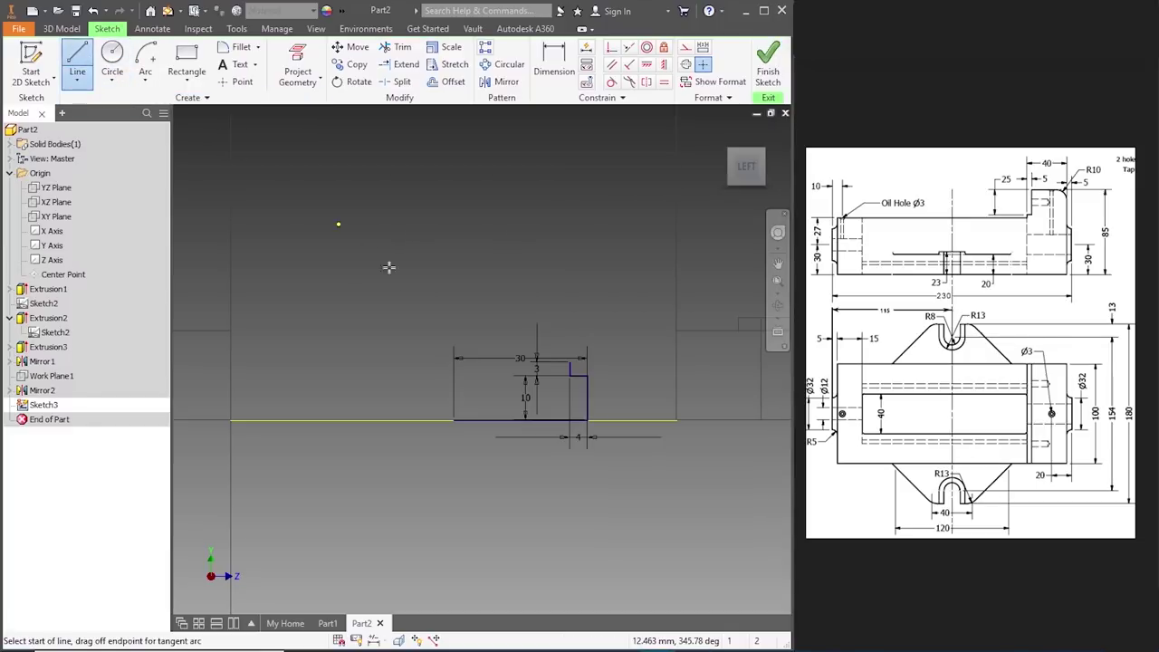
click(454, 419)
scroll(452, 393, down, 3)
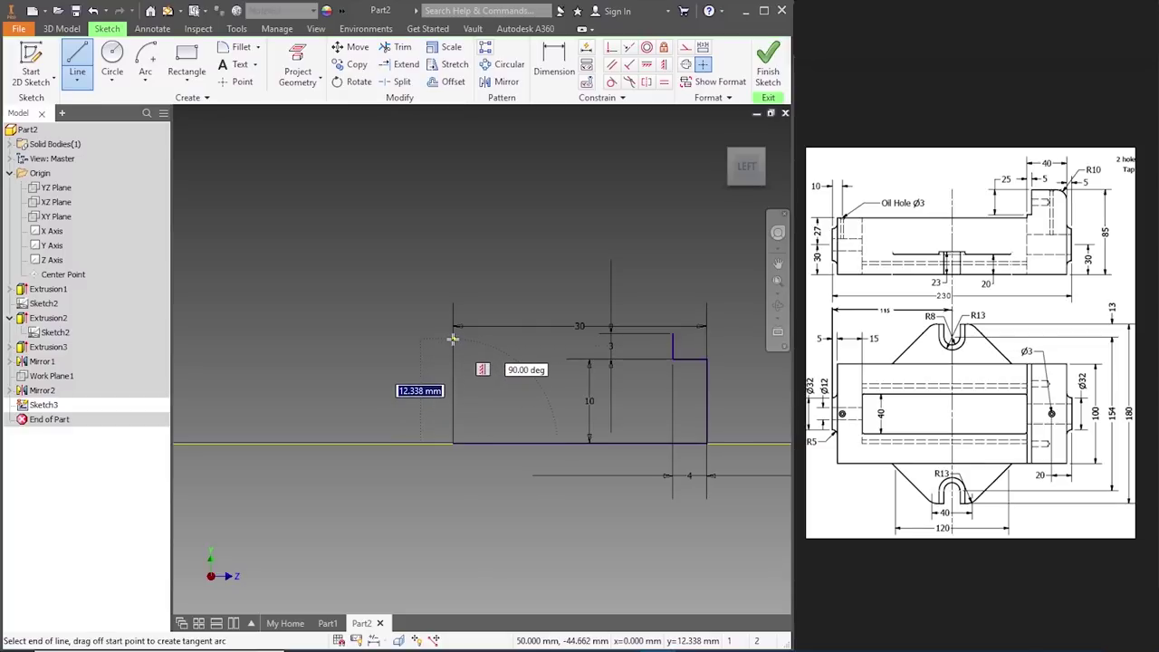
text(13)
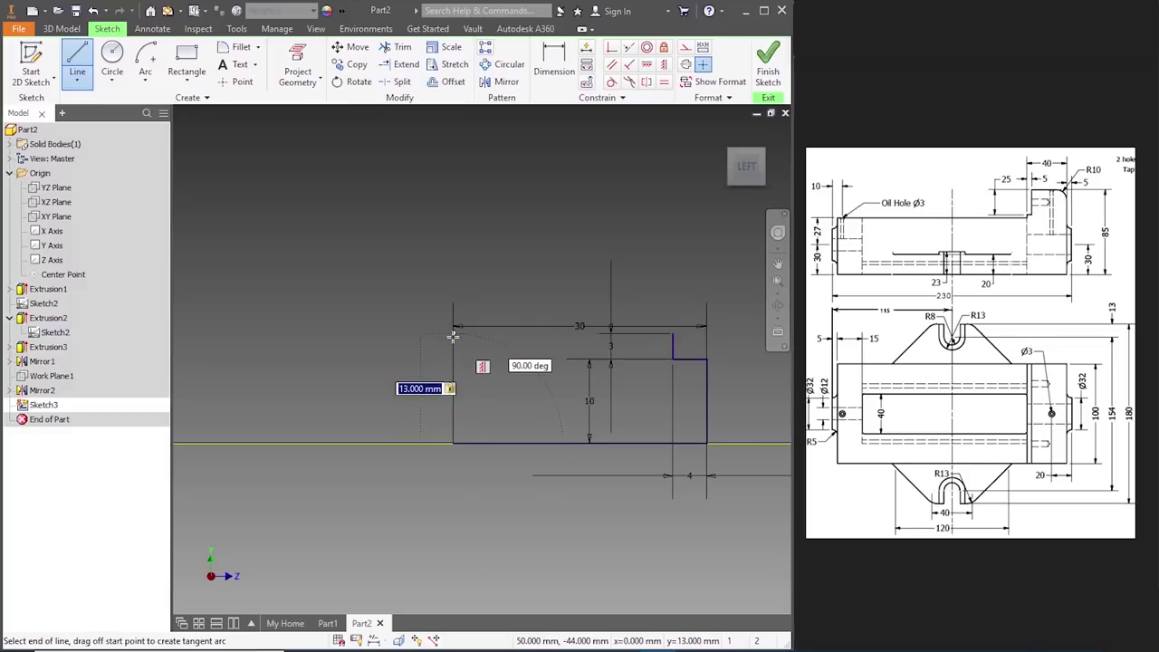
key(Return)
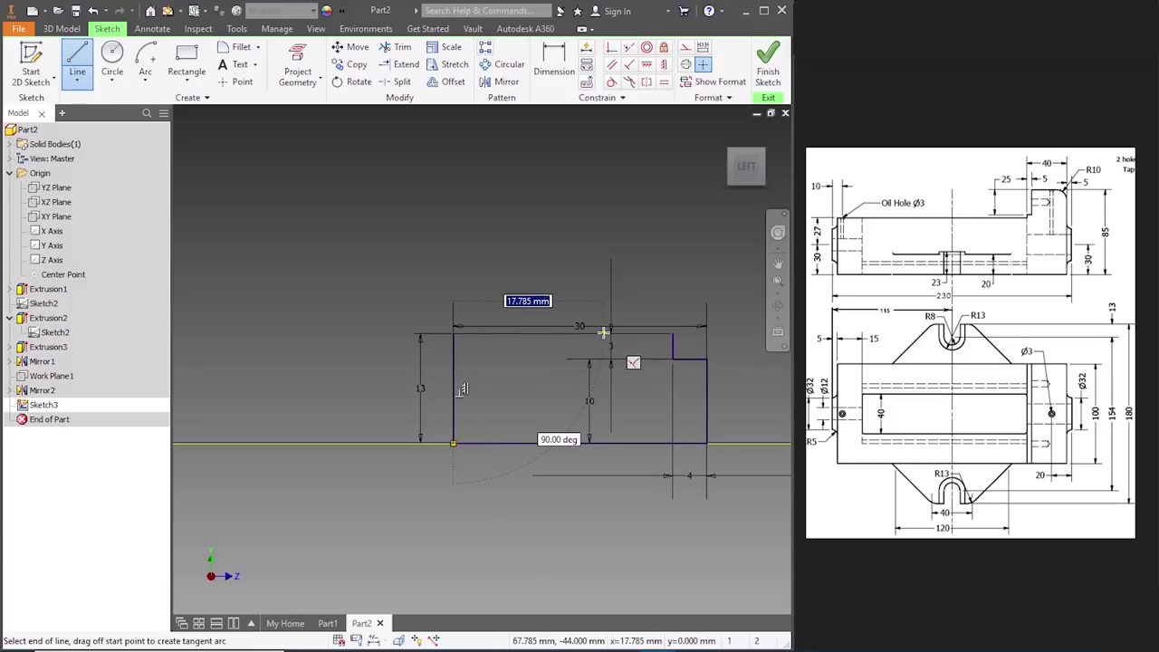
text(40/2)
key(Return)
key(Escape)
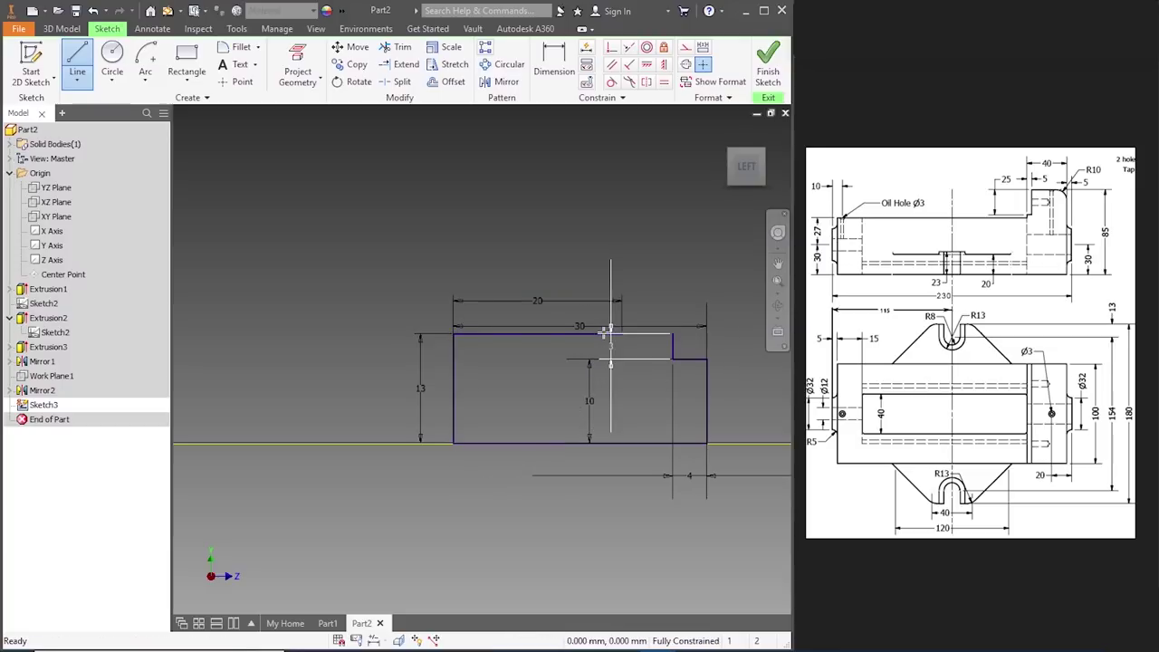
- Close the half-profile with a horizontal line from the end of the 20 mm line to the top of the 3 mm vertical line
scroll(644, 327, up, 3)
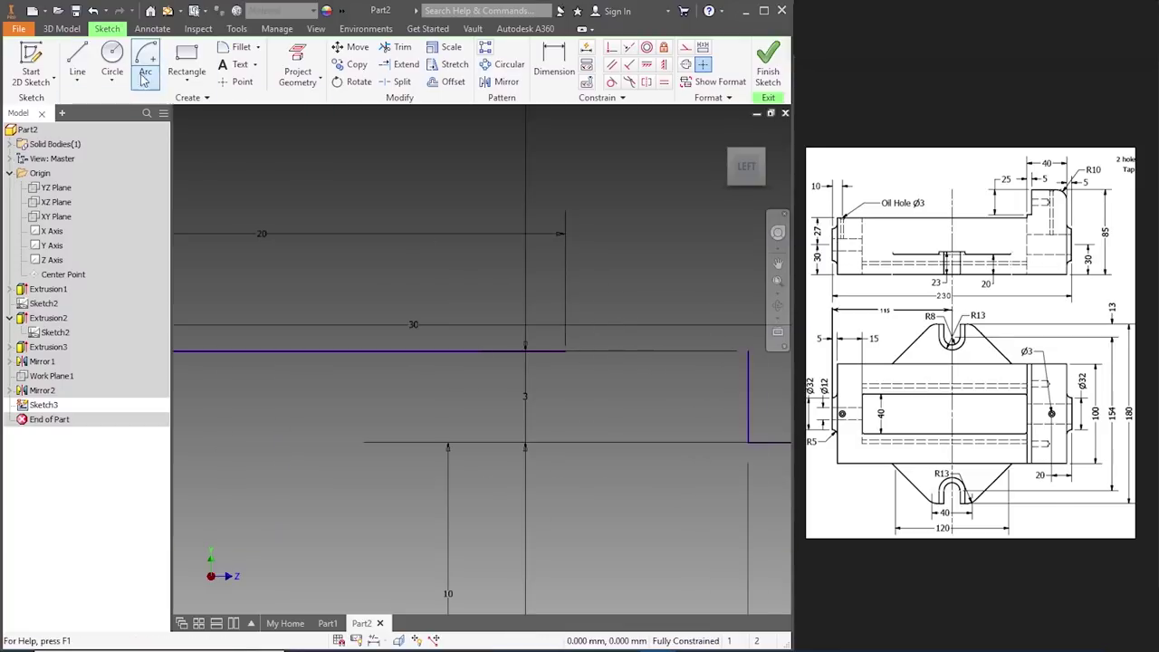
click(77, 62)
click(565, 350)
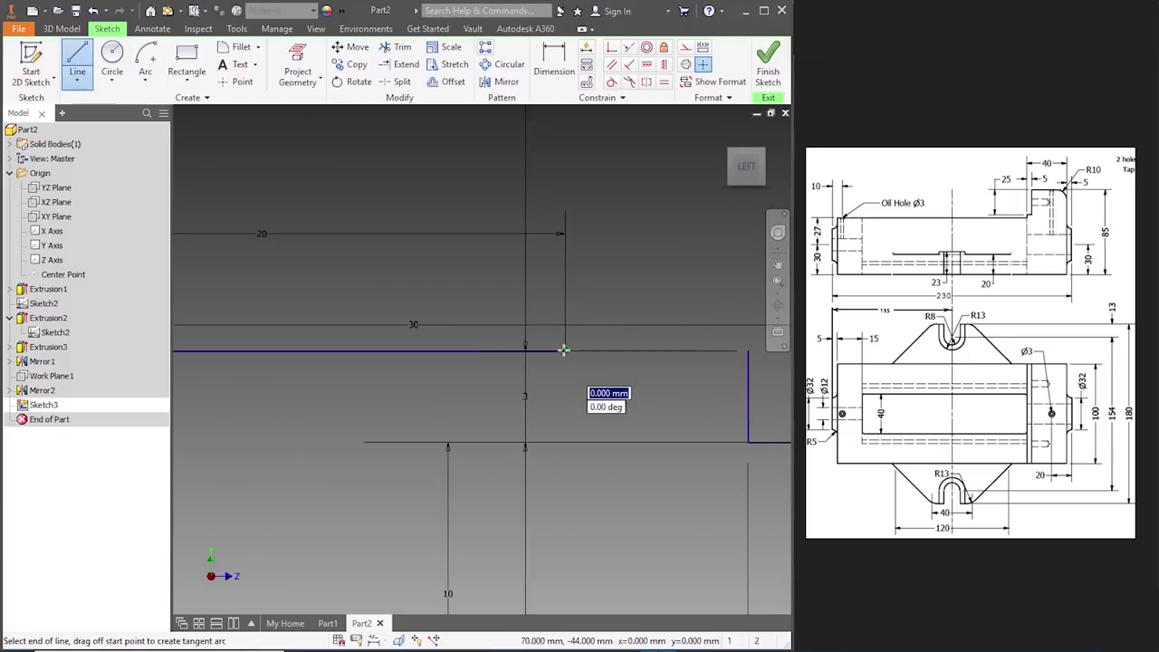
click(746, 351)
key(Escape)
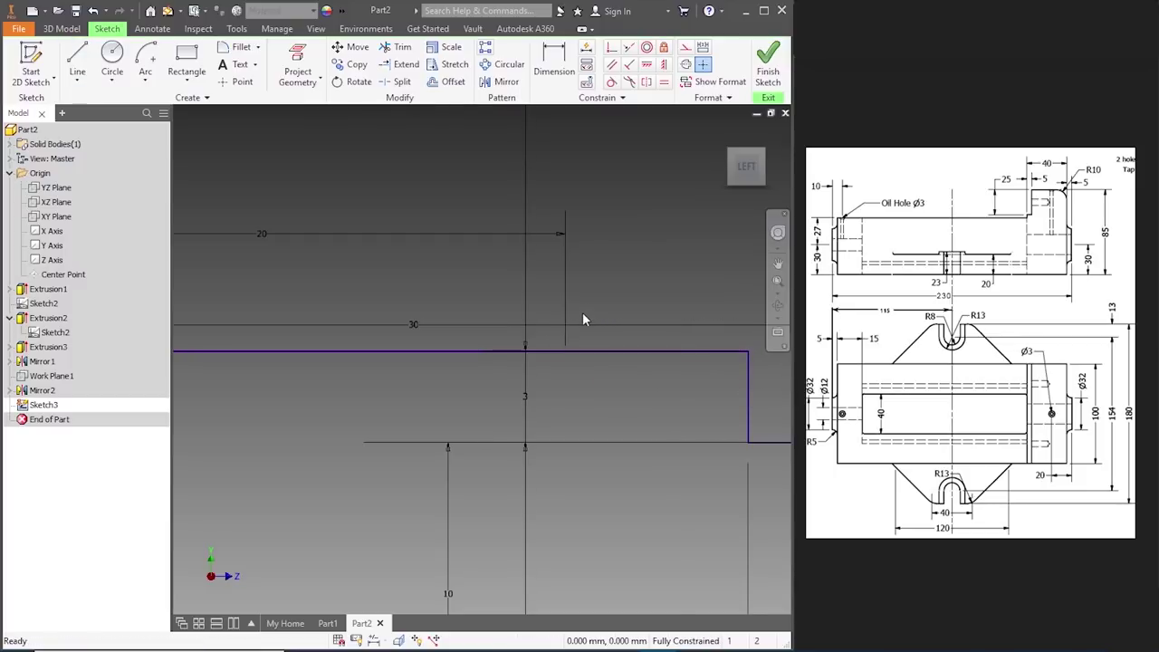
- Delete the 20 mm horizontal line, the 13 mm vertical line at the midpoint, and the 30 mm and 3 mm dimensions from the half-profile
scroll(581, 311, down, 2)
scroll(548, 328, down, 3)
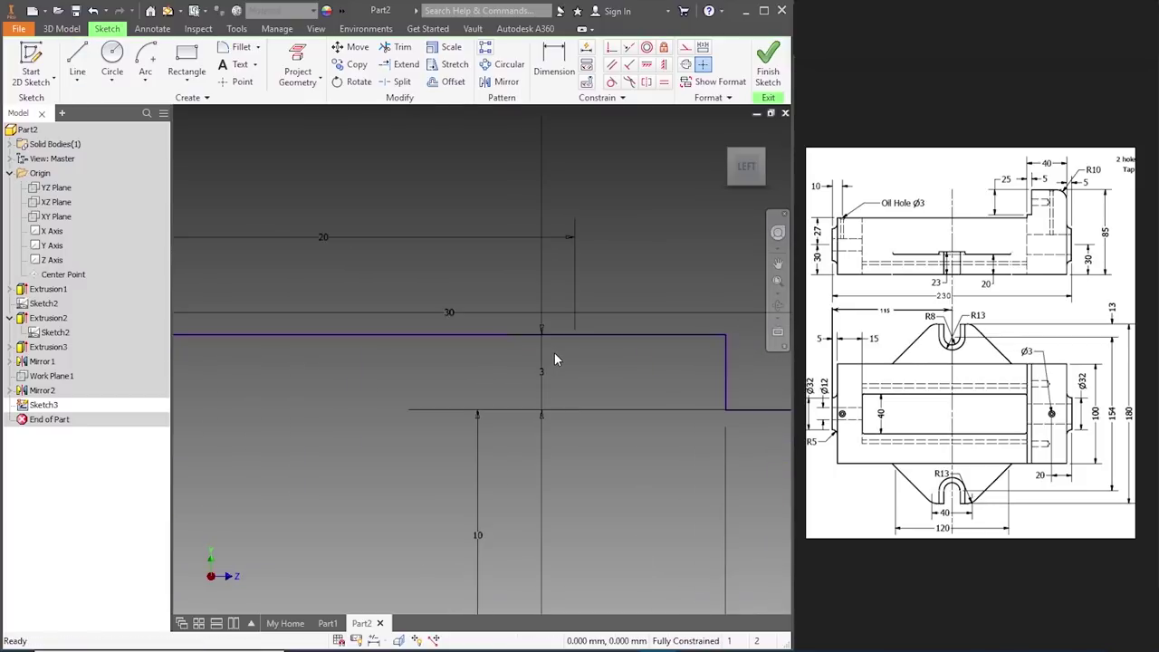
click(435, 342)
key(Delete)
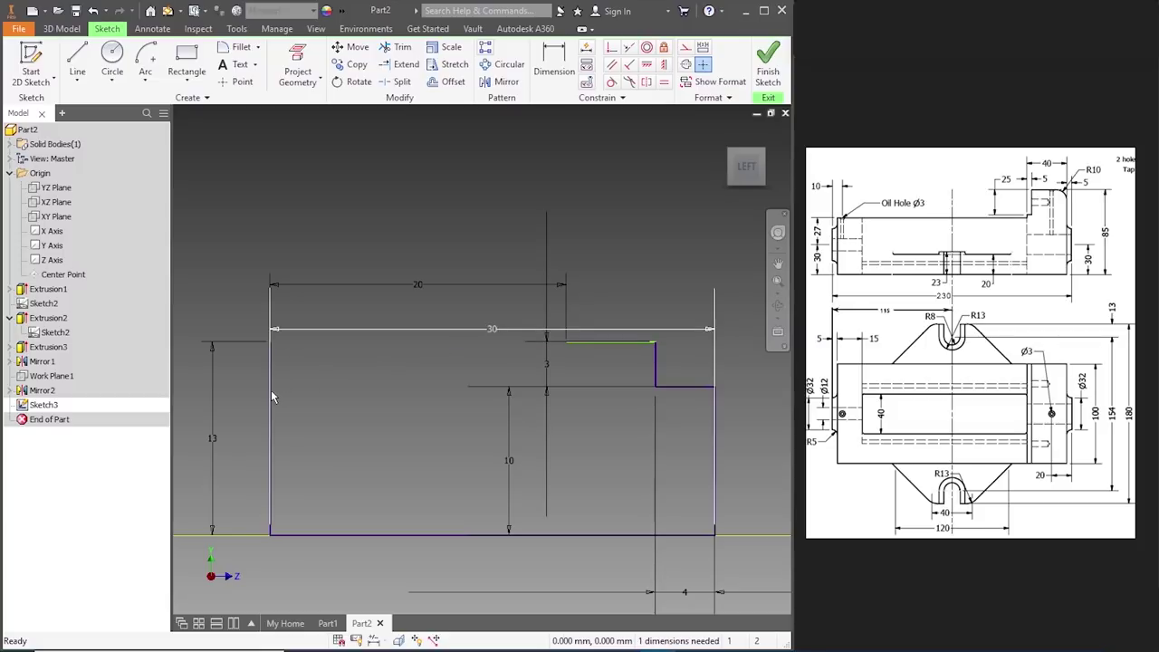
click(276, 328)
key(Delete)
click(271, 356)
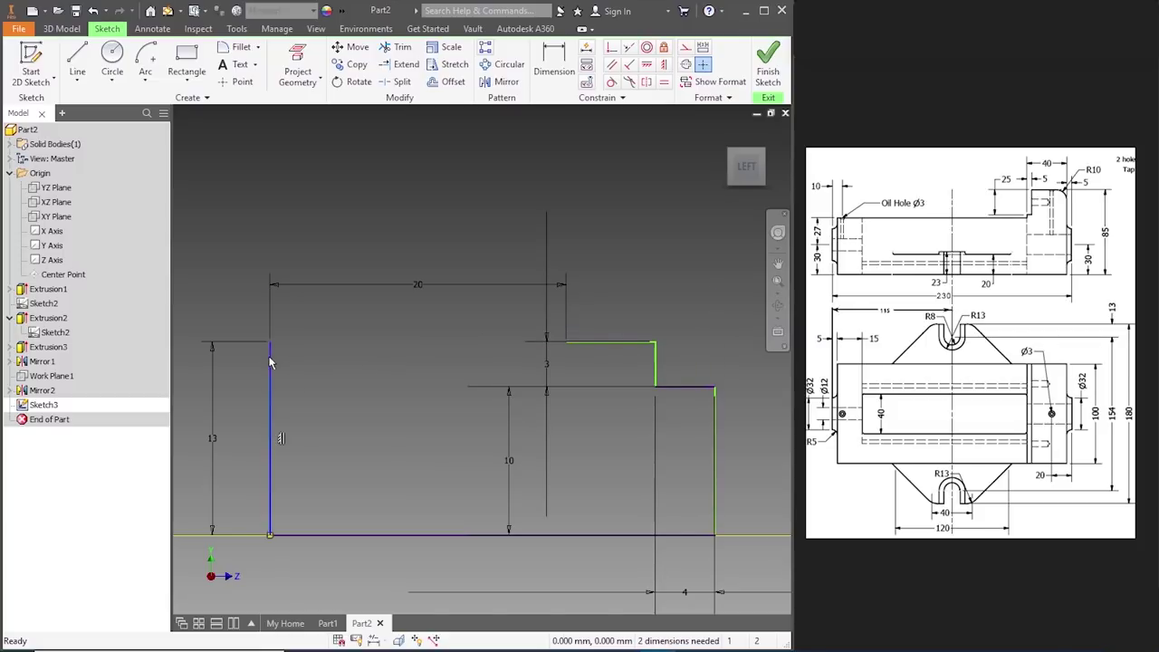
key(Delete)
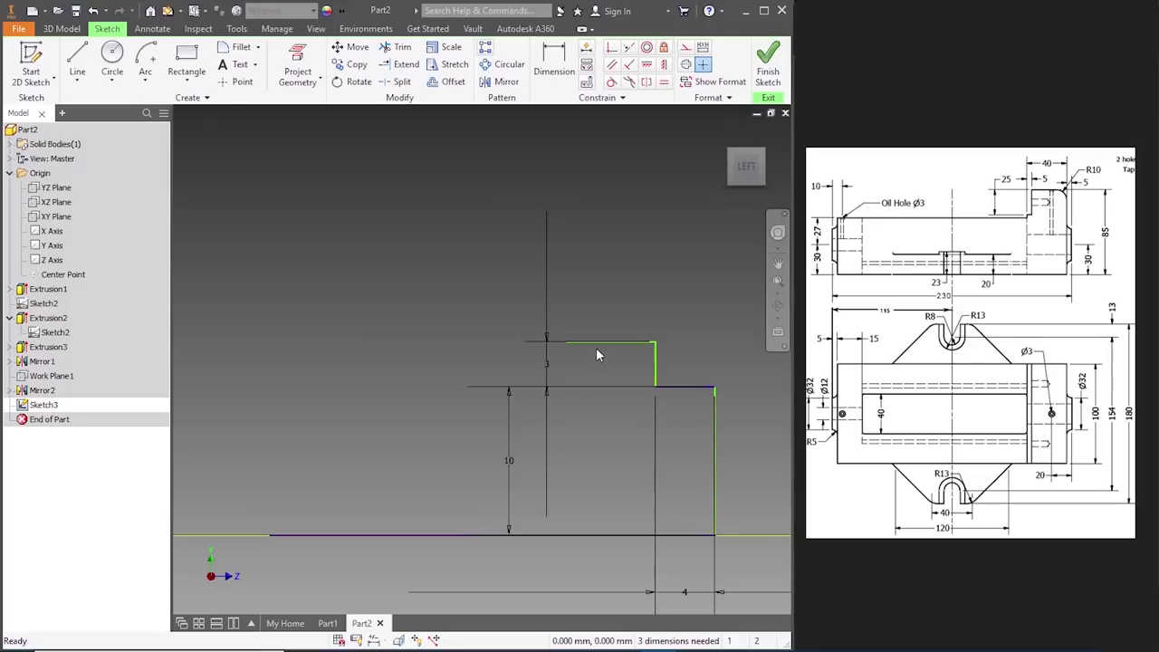
click(546, 346)
key(Delete)
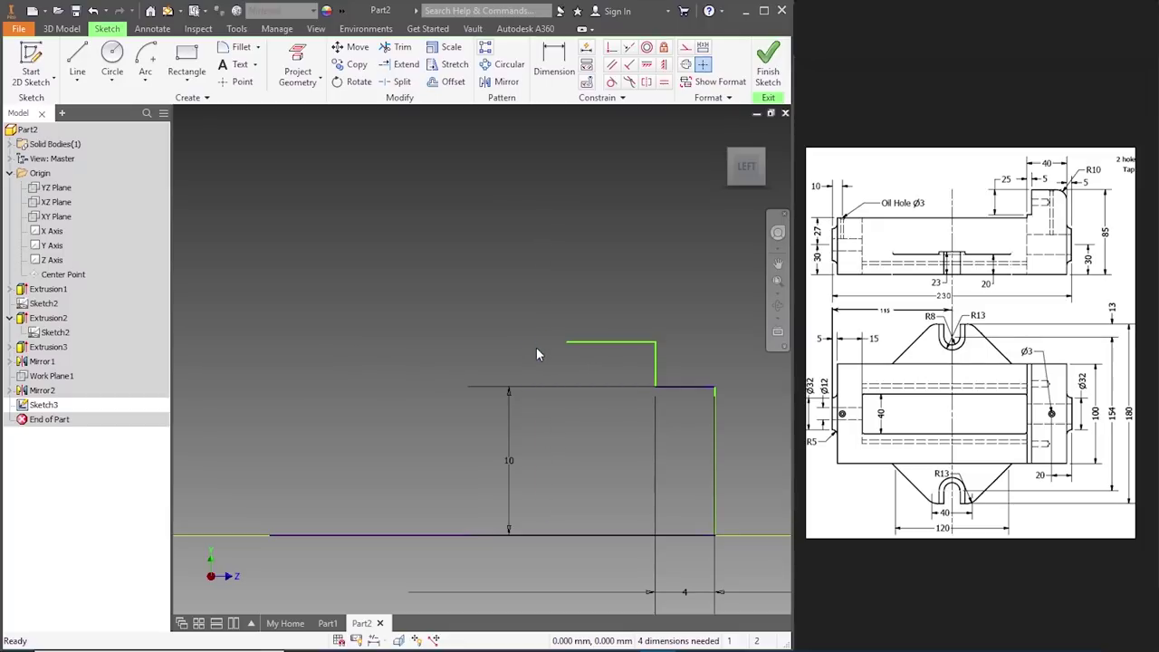
- Draw a vertical line from the inner end of the upper ledge up to the block's projected top edge
scroll(527, 352, down, 2)
scroll(527, 358, down, 2)
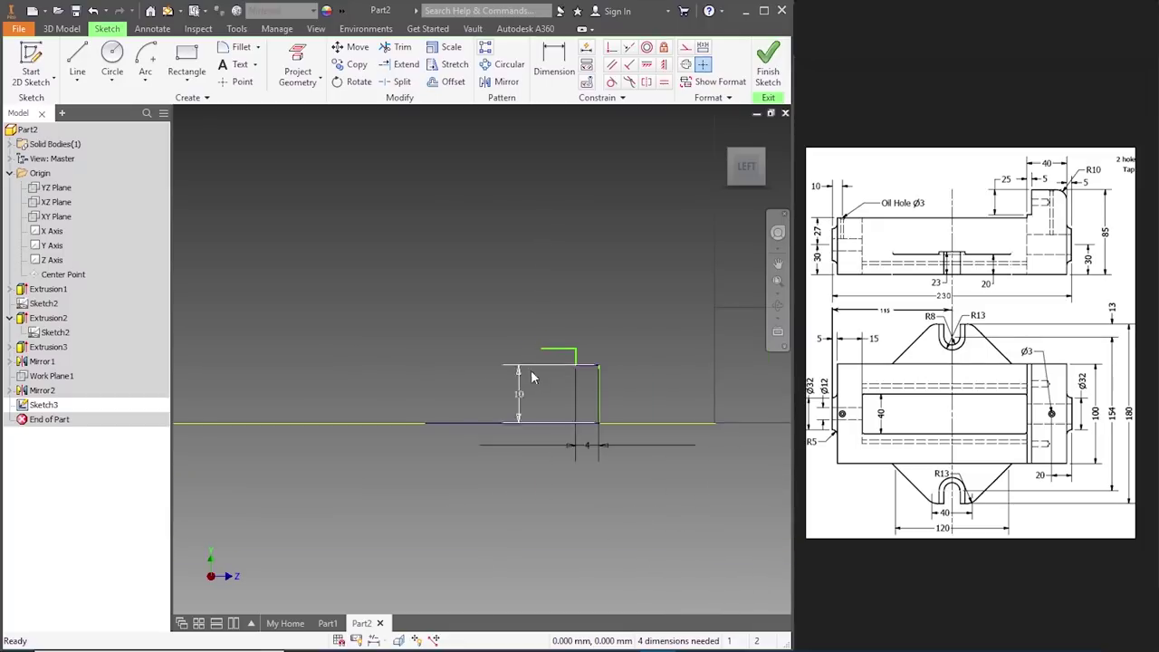
scroll(497, 309, down, 3)
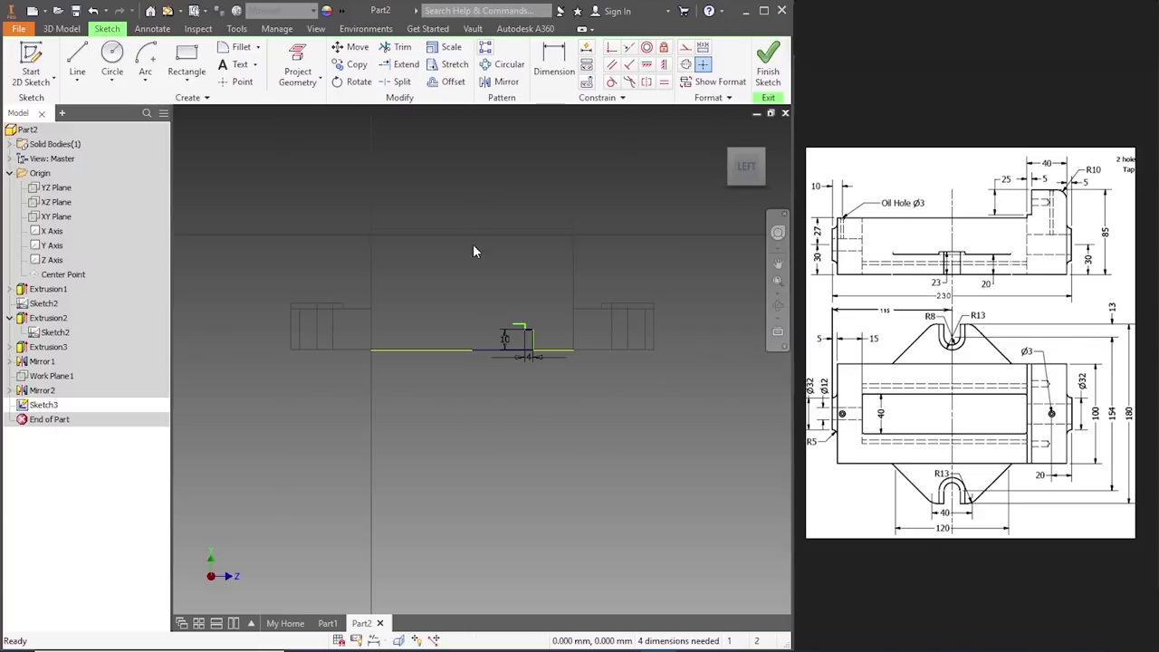
scroll(482, 206, up, 3)
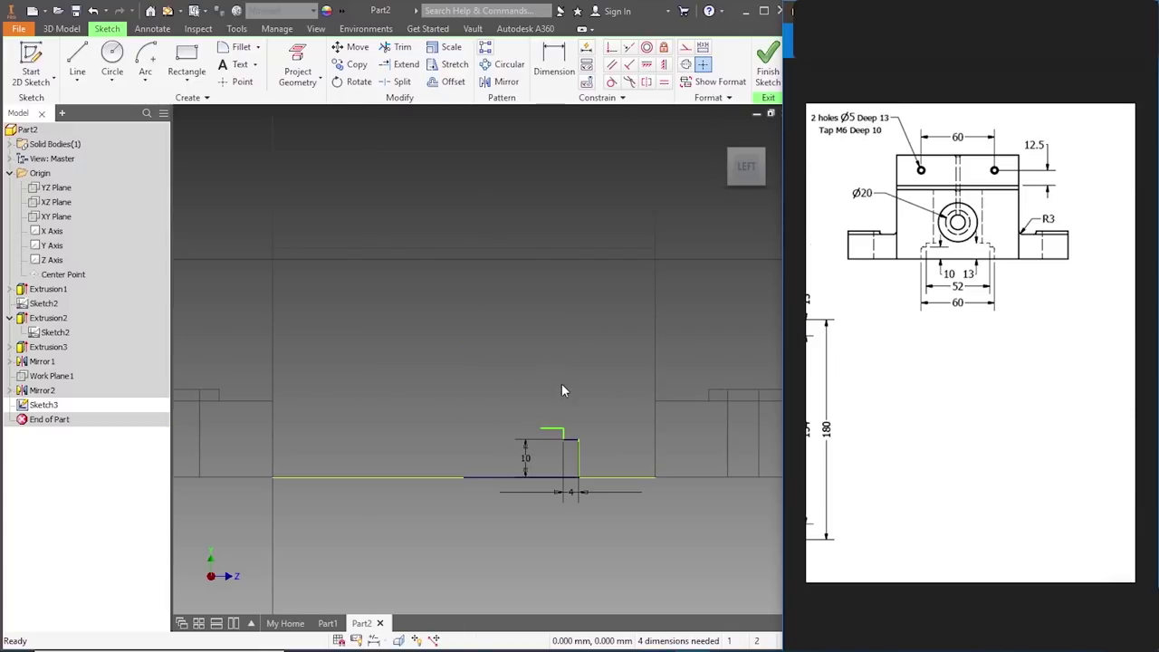
click(77, 64)
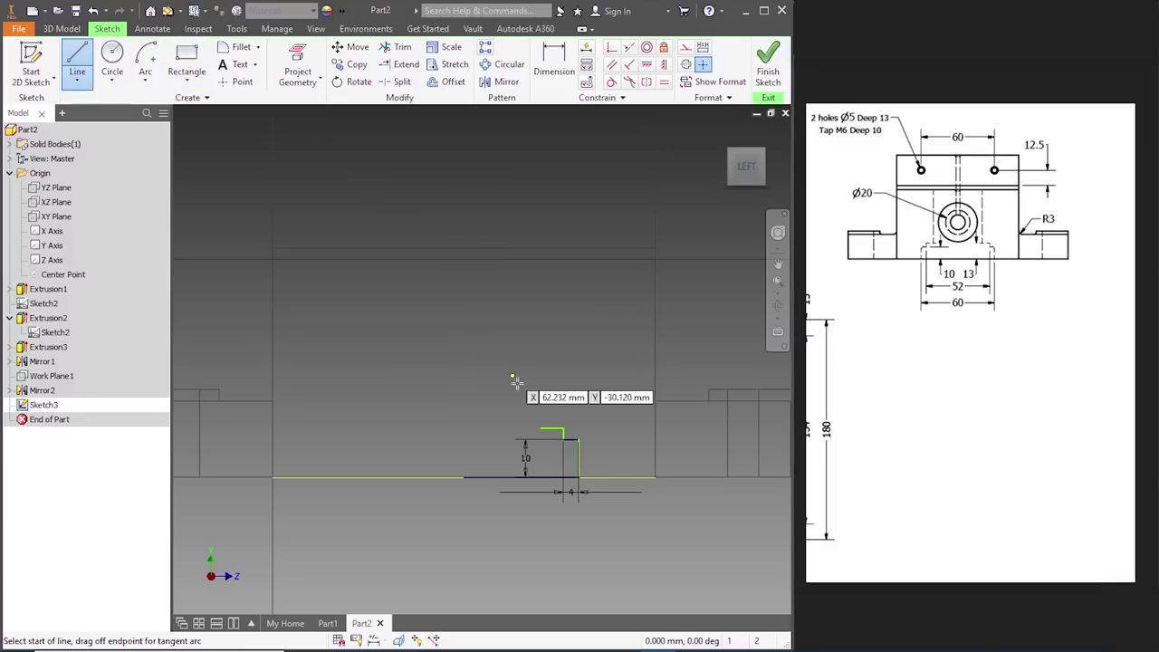
click(539, 427)
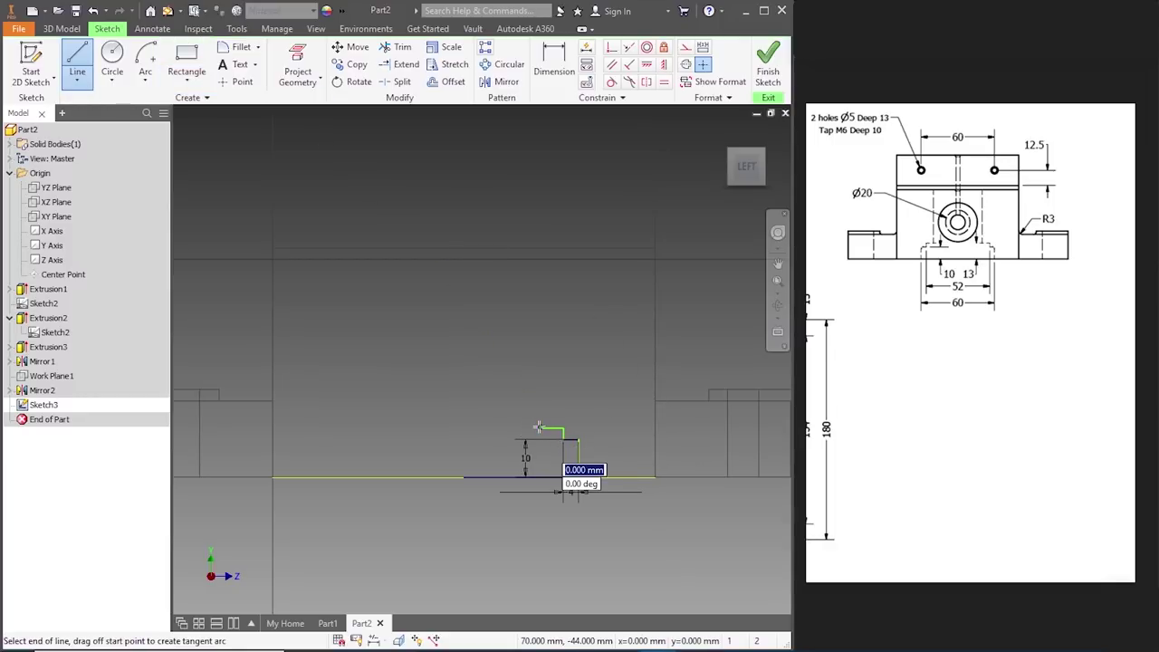
click(540, 247)
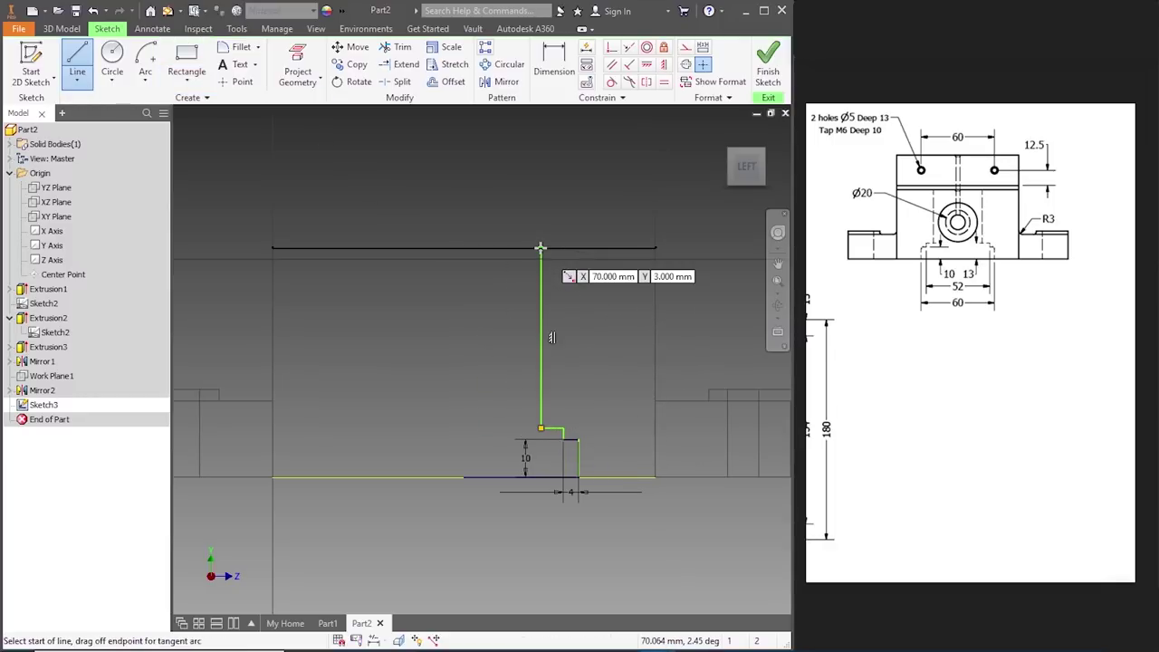
key(Escape)
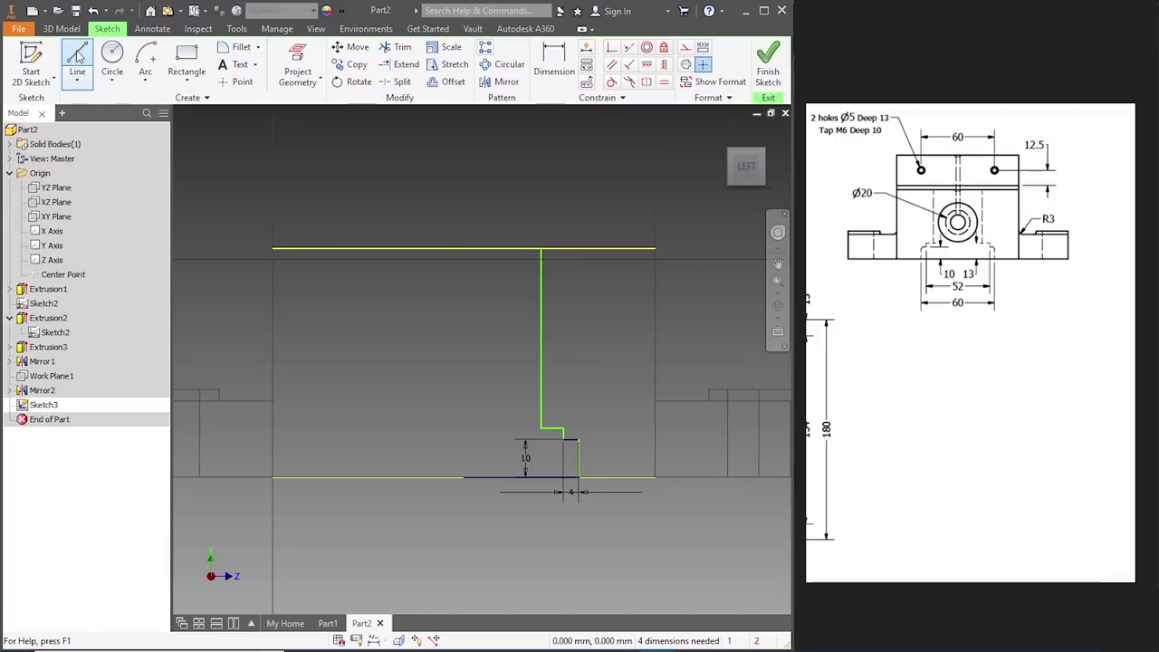
- Draw a vertical centre line from the bottom edge's midpoint up to the block's top edge
click(77, 62)
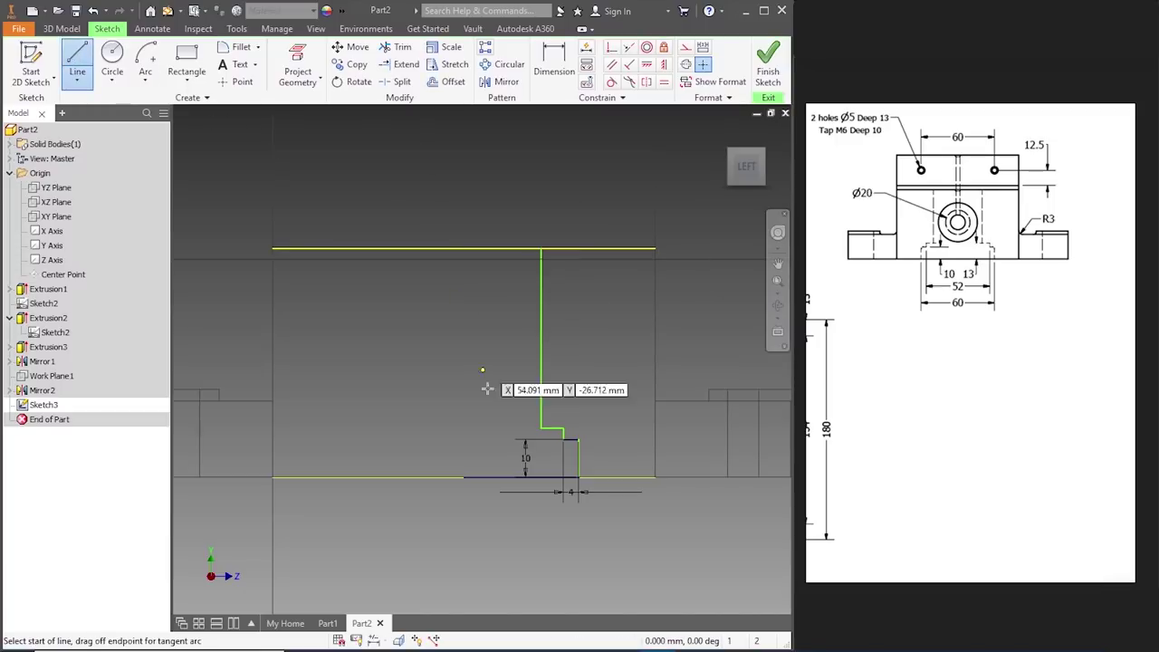
click(464, 476)
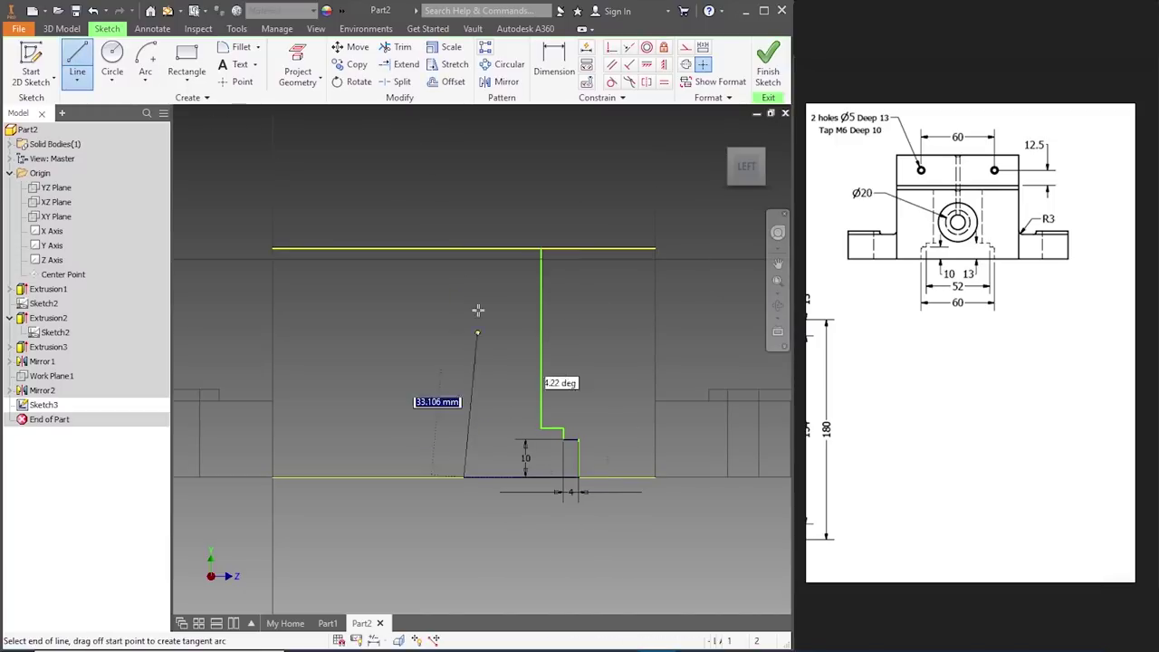
click(466, 248)
key(Escape)
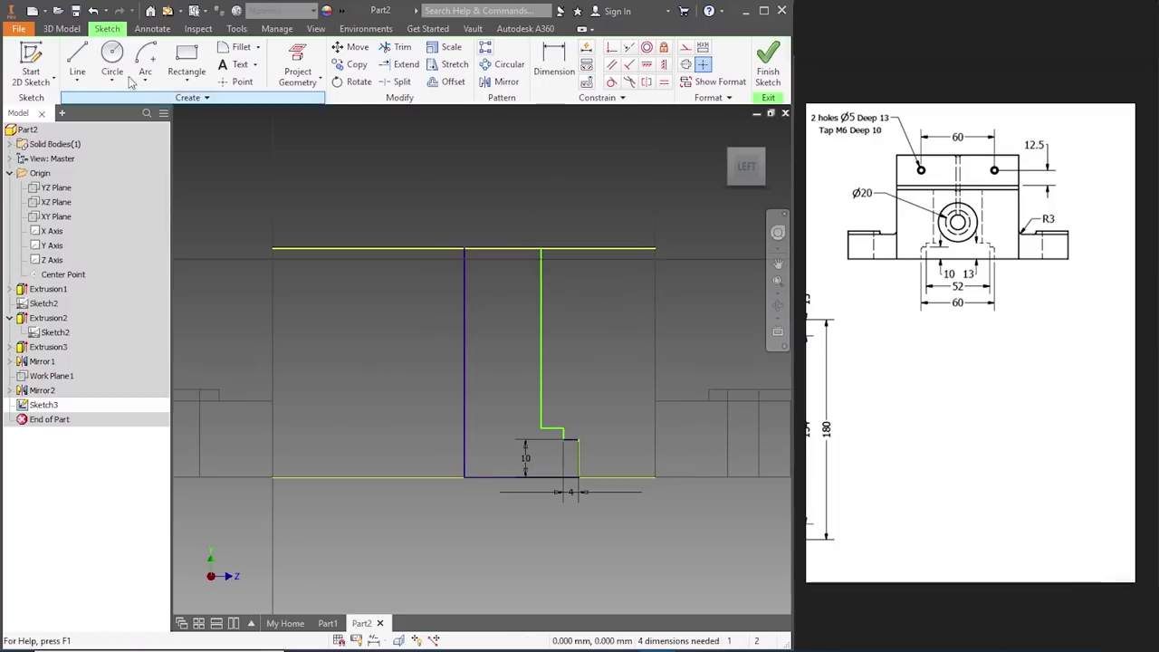
- Close the half-profile with a horizontal line from the centre line's upper end to the top of the slot wall line
click(80, 61)
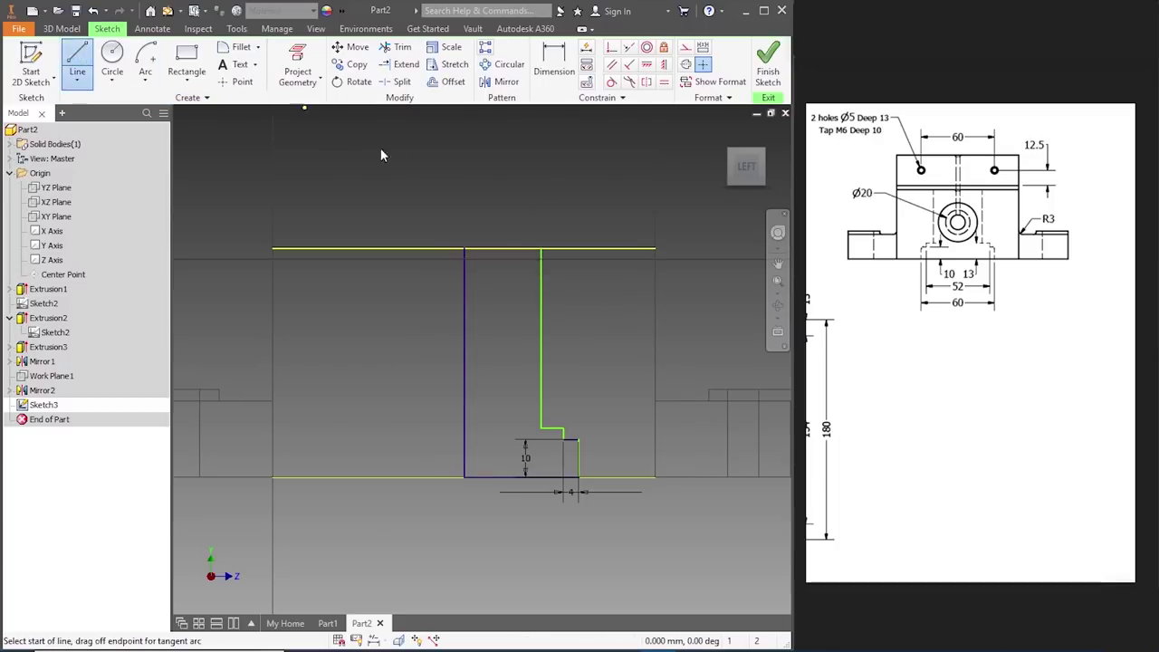
click(462, 249)
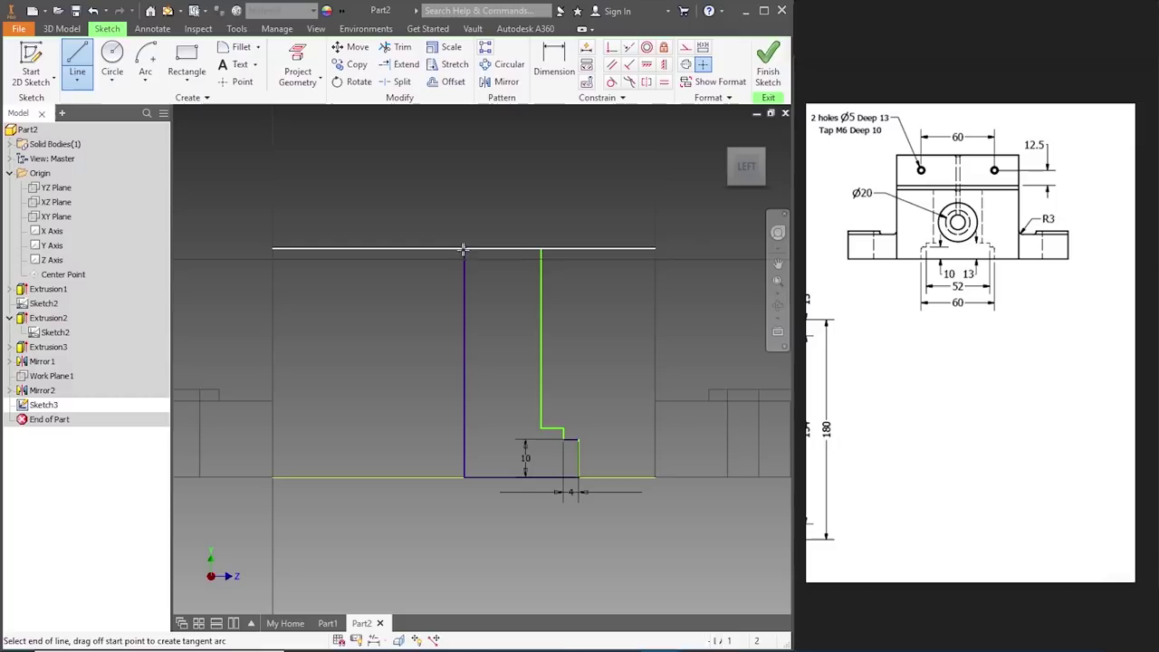
click(539, 249)
key(Escape)
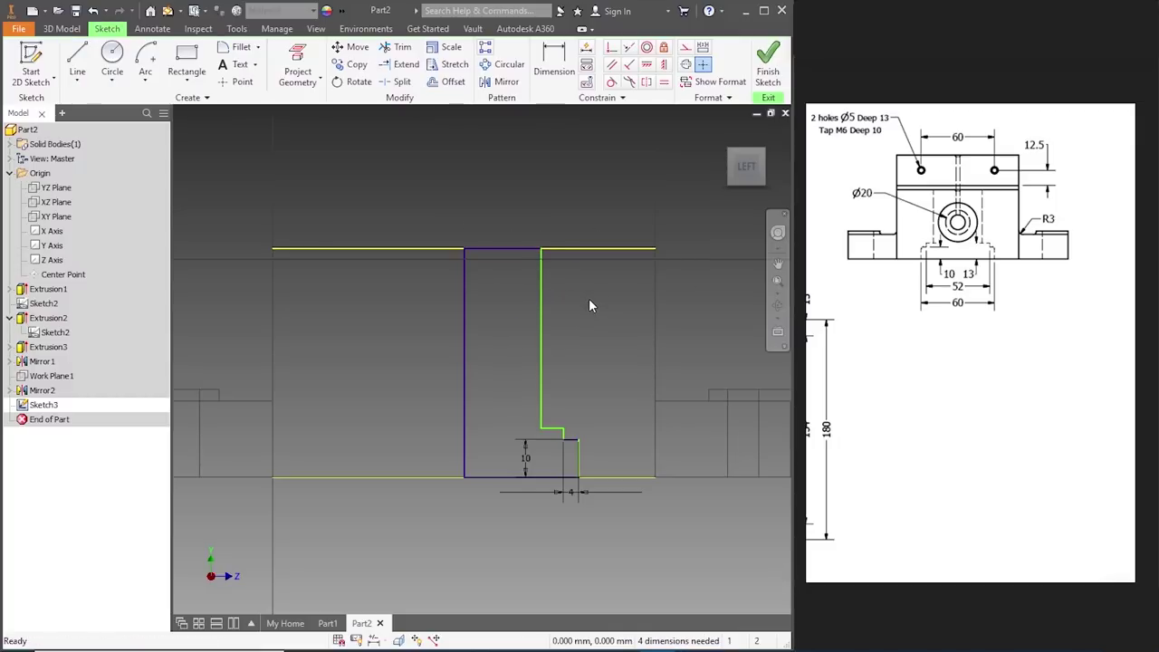
- Mirror the slot wall line, both ledge lines and the two short vertical lines about the vertical centre line
click(501, 82)
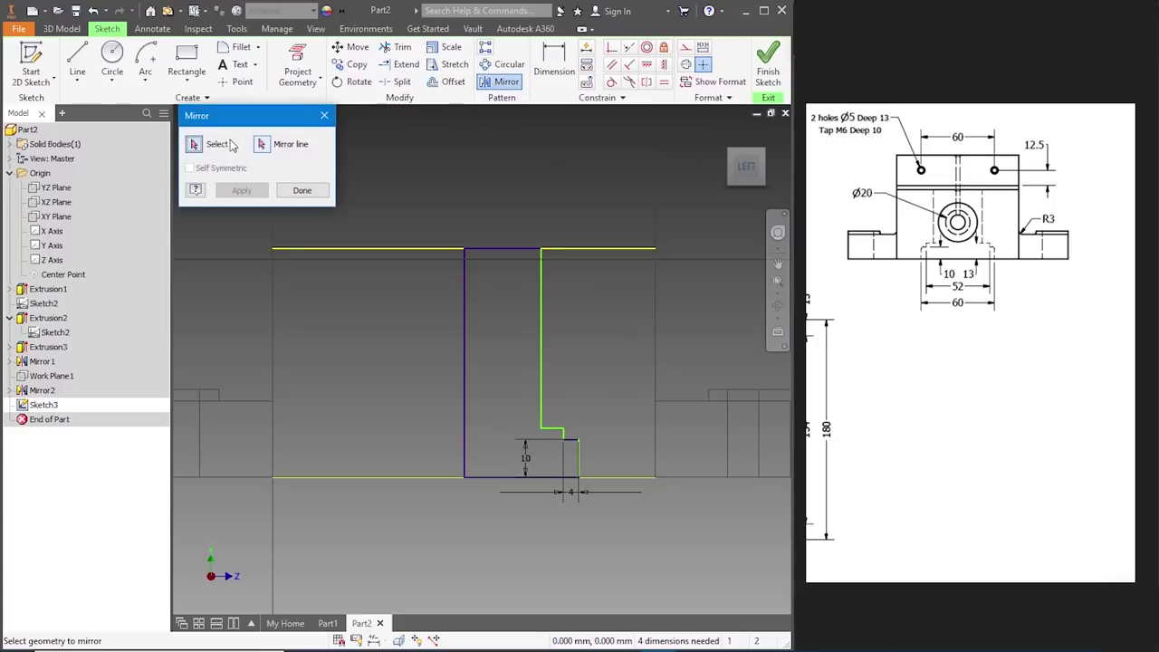
click(540, 288)
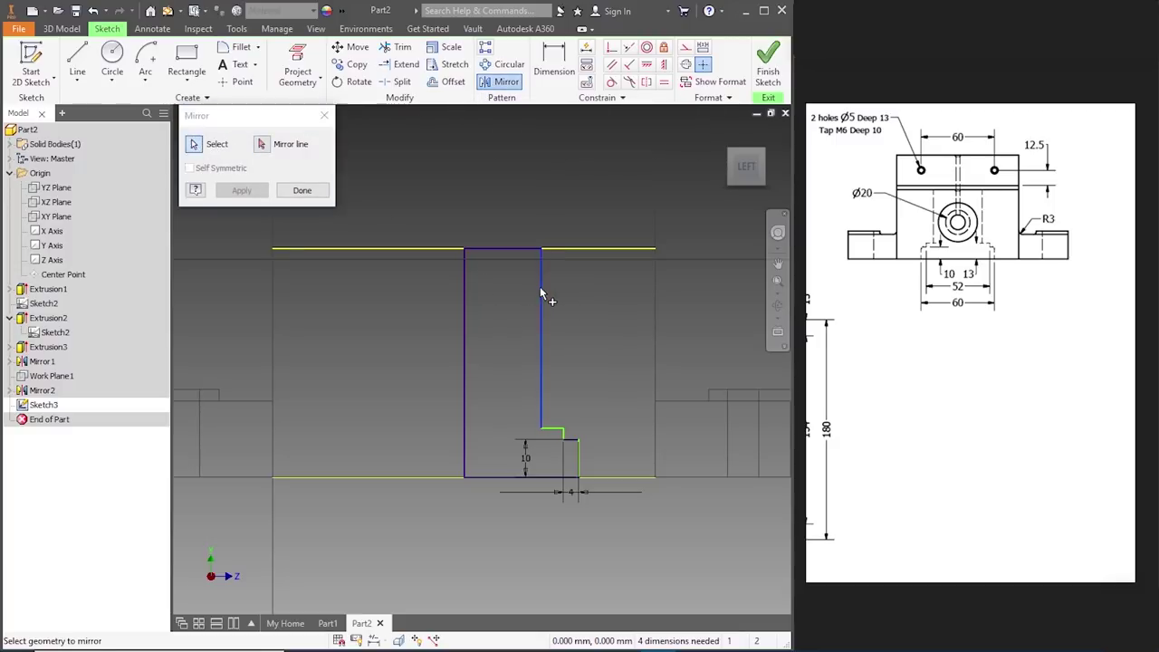
click(562, 429)
scroll(563, 435, up, 2)
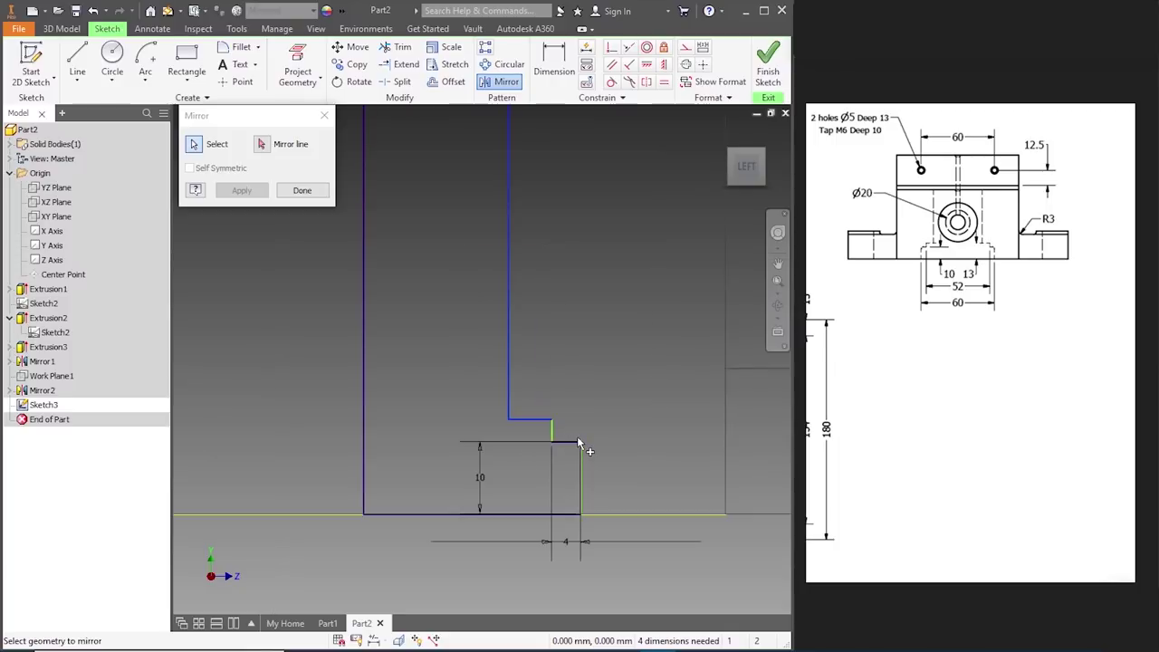
click(553, 431)
click(568, 443)
click(581, 457)
scroll(610, 409, down, 2)
click(262, 144)
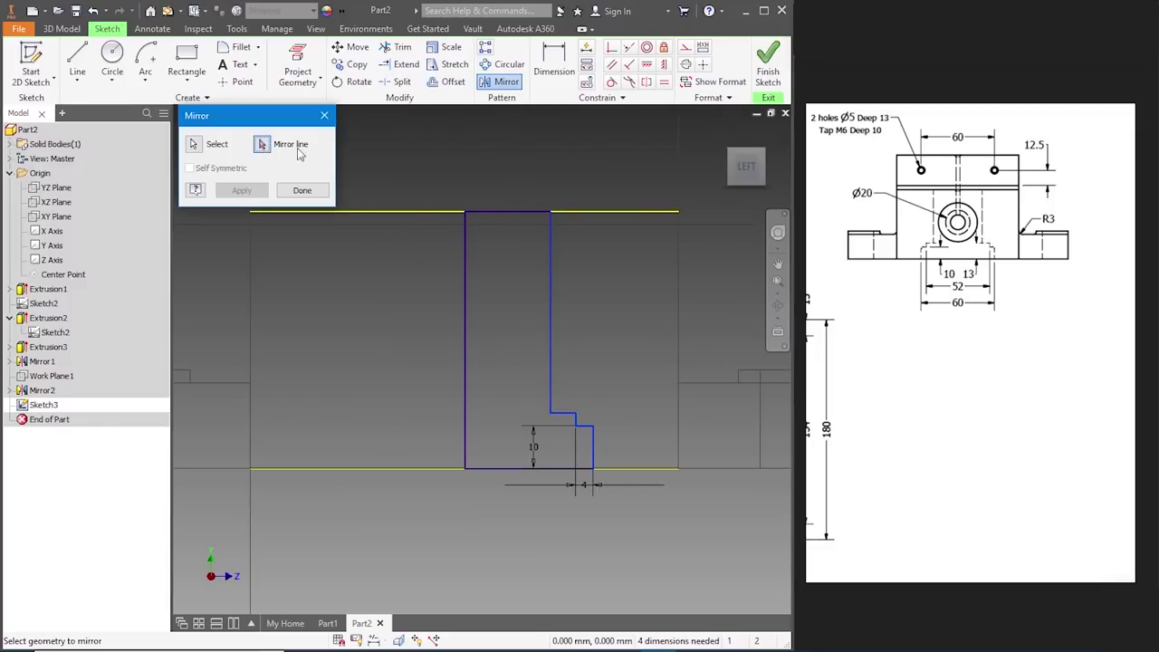
click(464, 315)
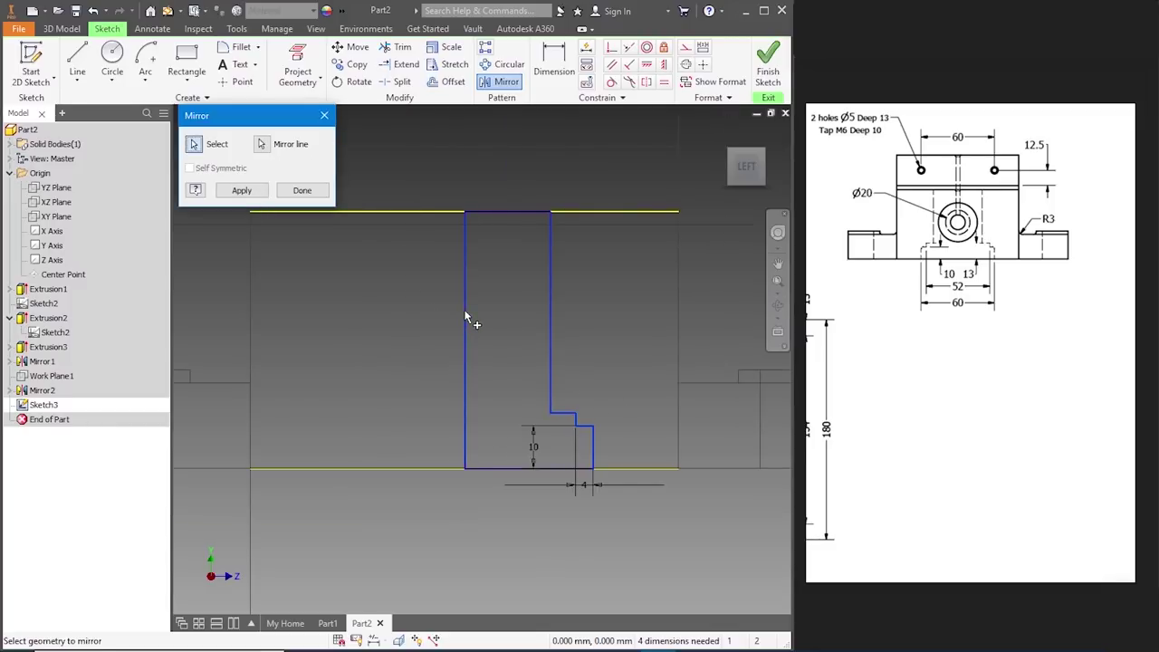
click(241, 190)
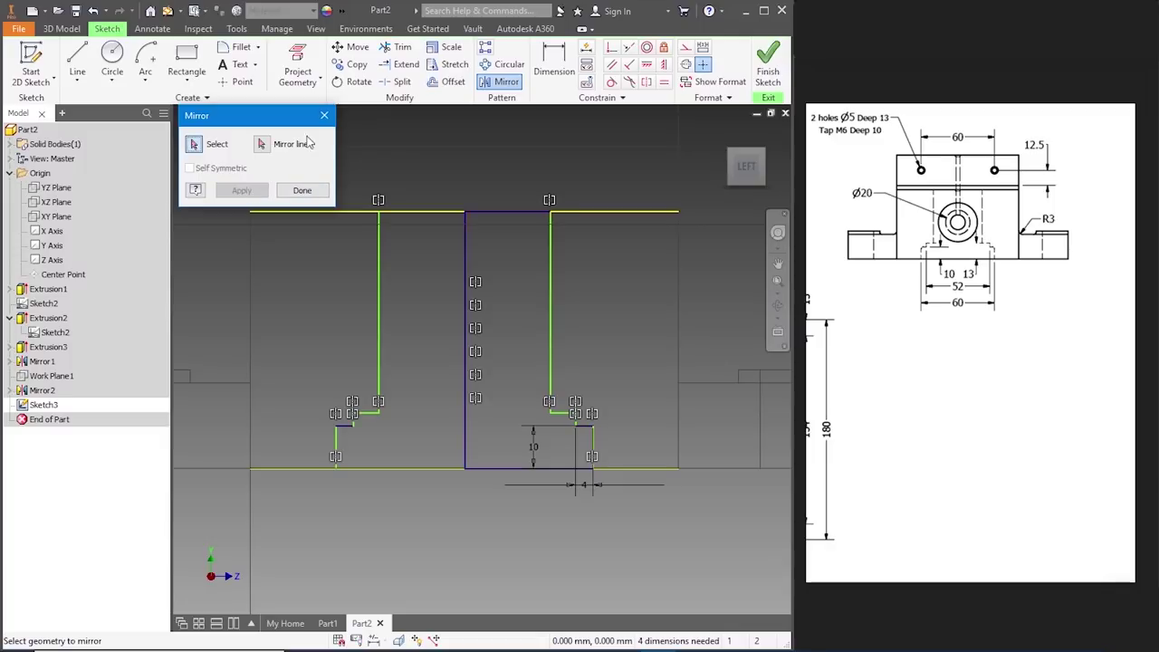
click(325, 119)
- Close the mirrored half with horizontal lines from the centre line's top and bottom ends to the mirrored walls, and finish the sketch
click(77, 64)
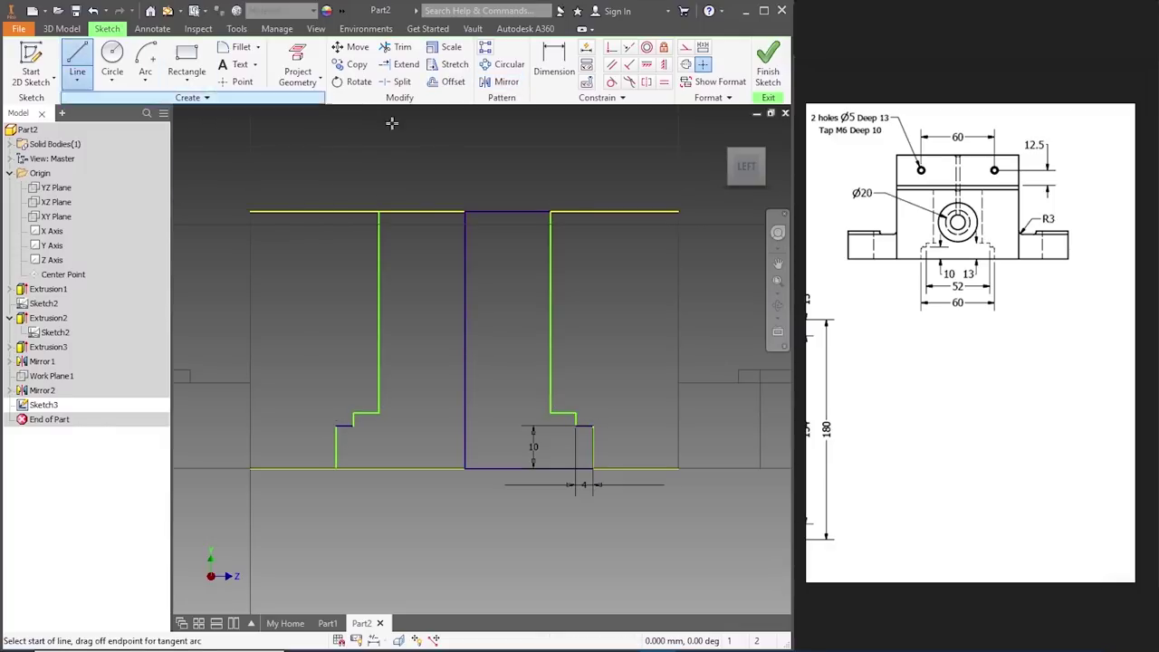
click(465, 212)
click(379, 212)
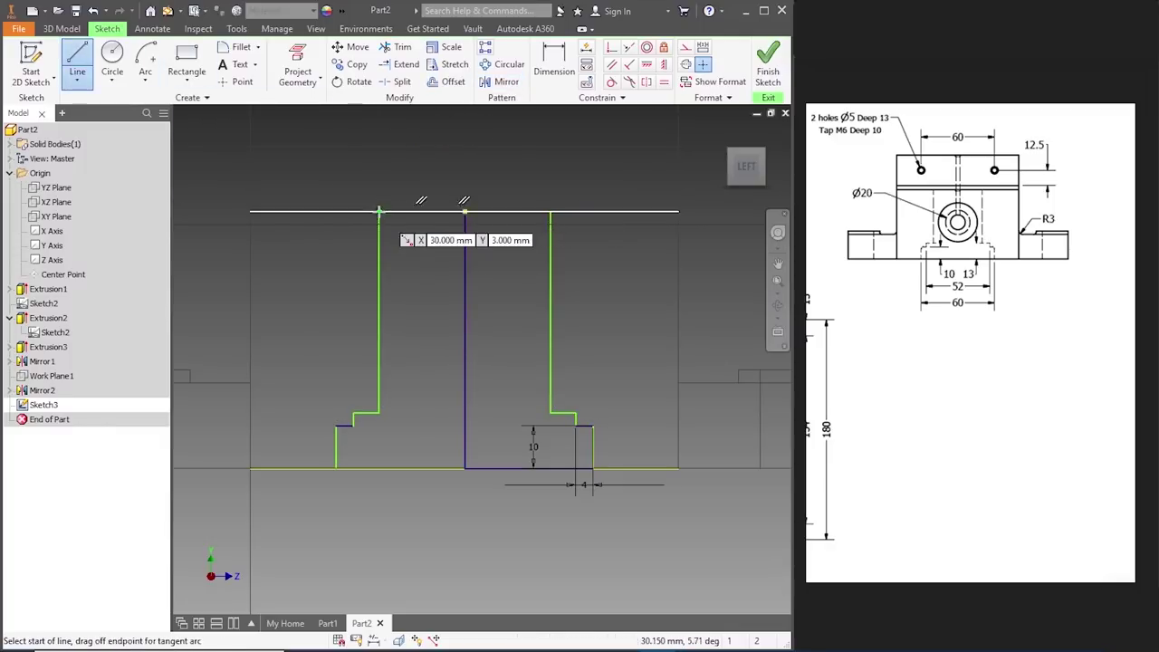
click(465, 468)
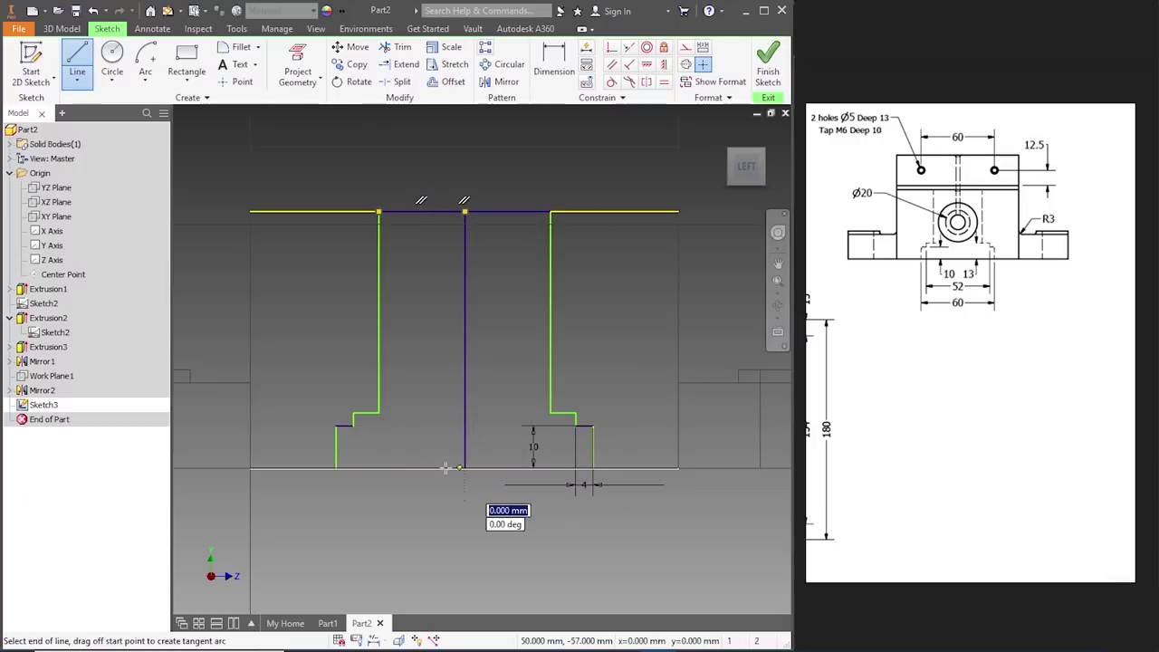
click(336, 469)
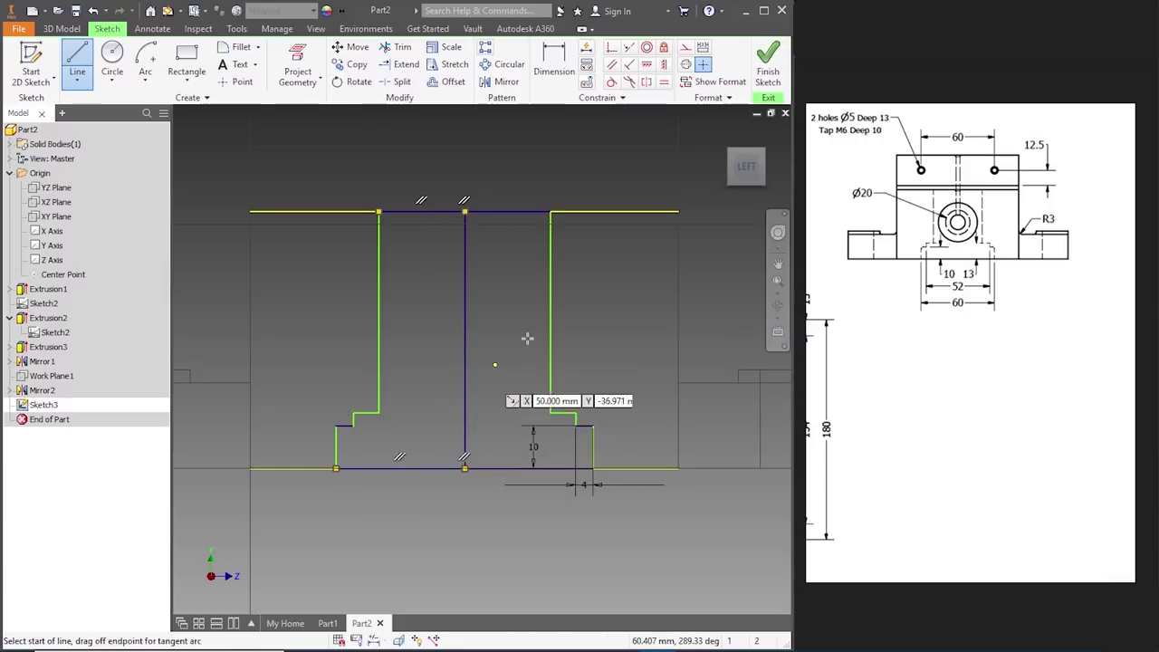
click(768, 77)
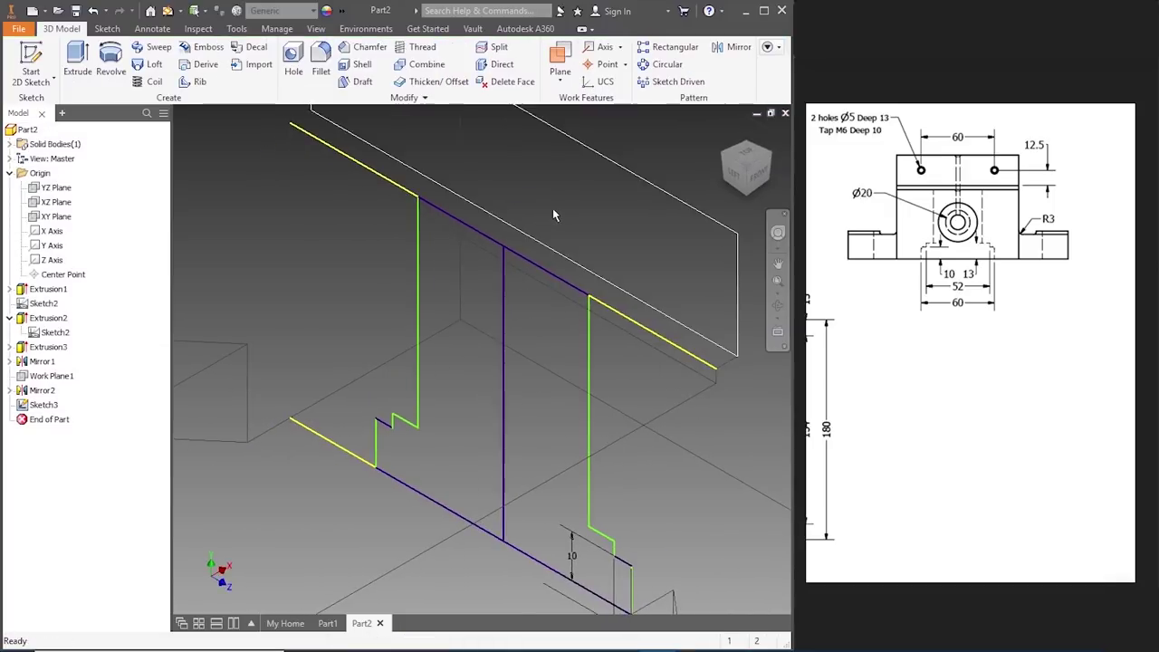
- Set the model's visual style to Shaded with Edges
scroll(448, 146, up, 3)
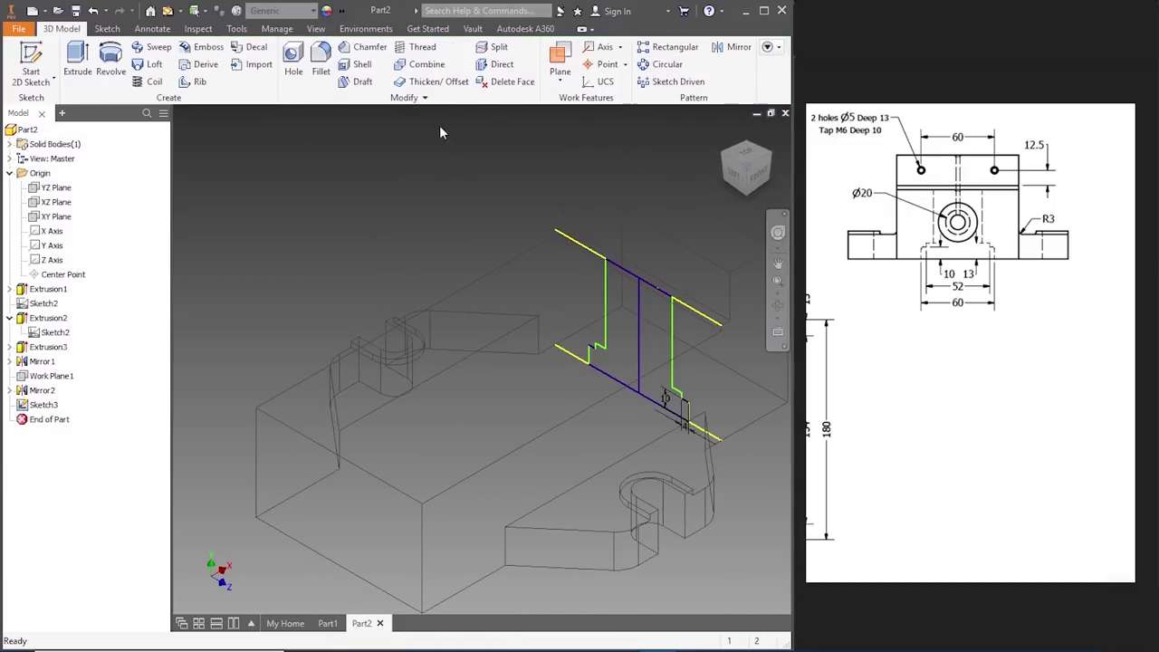
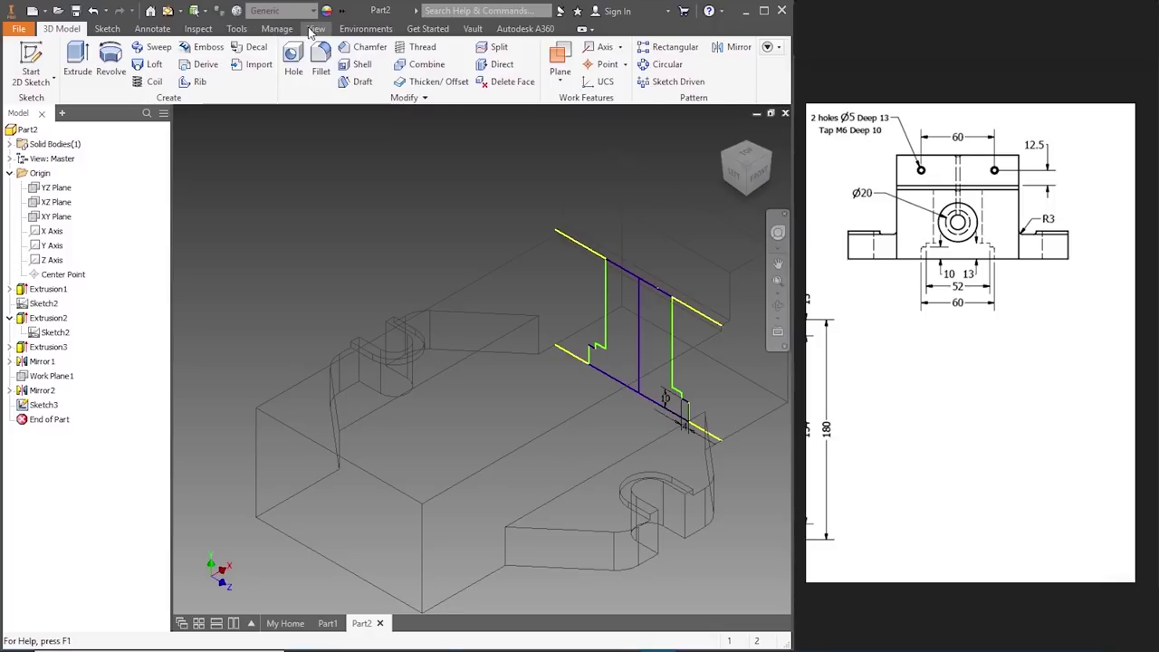
click(313, 30)
click(167, 73)
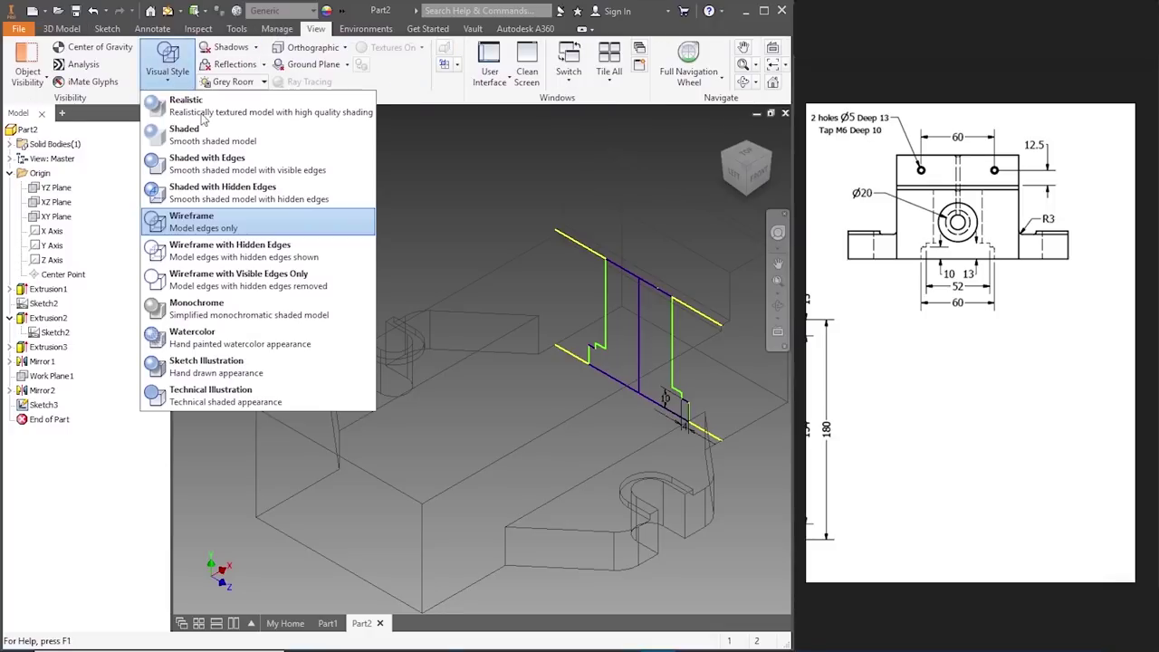
click(211, 163)
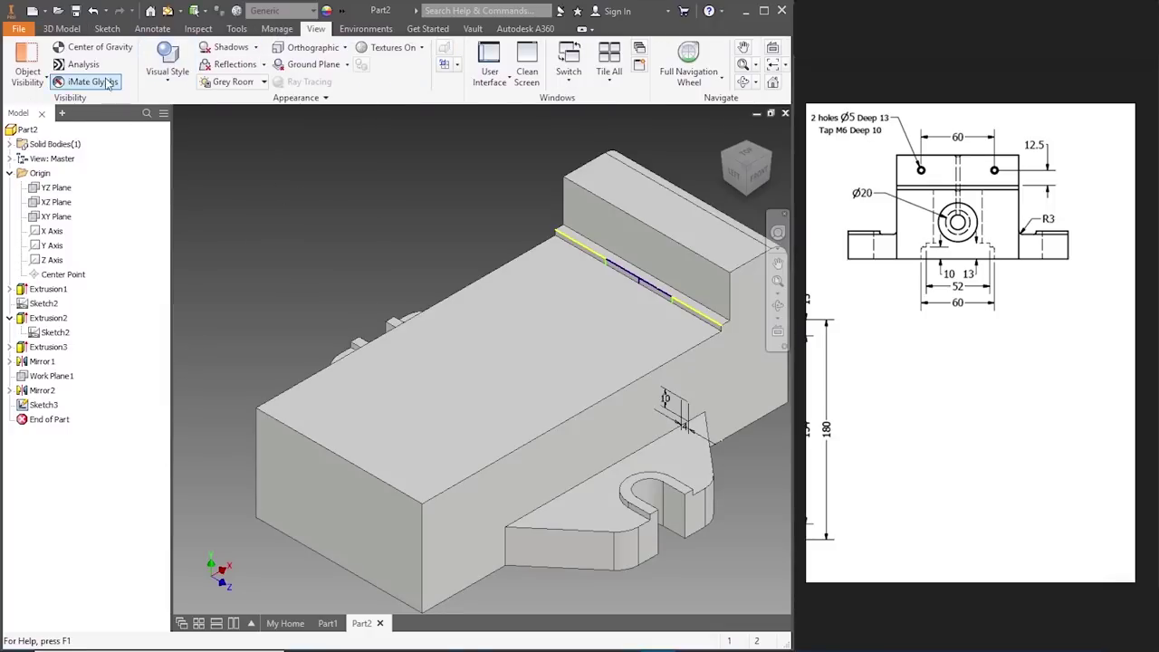
- Extrude both halves of the stepped slot profile as a cut through the block with a distance of 220-40-15
click(61, 28)
click(87, 65)
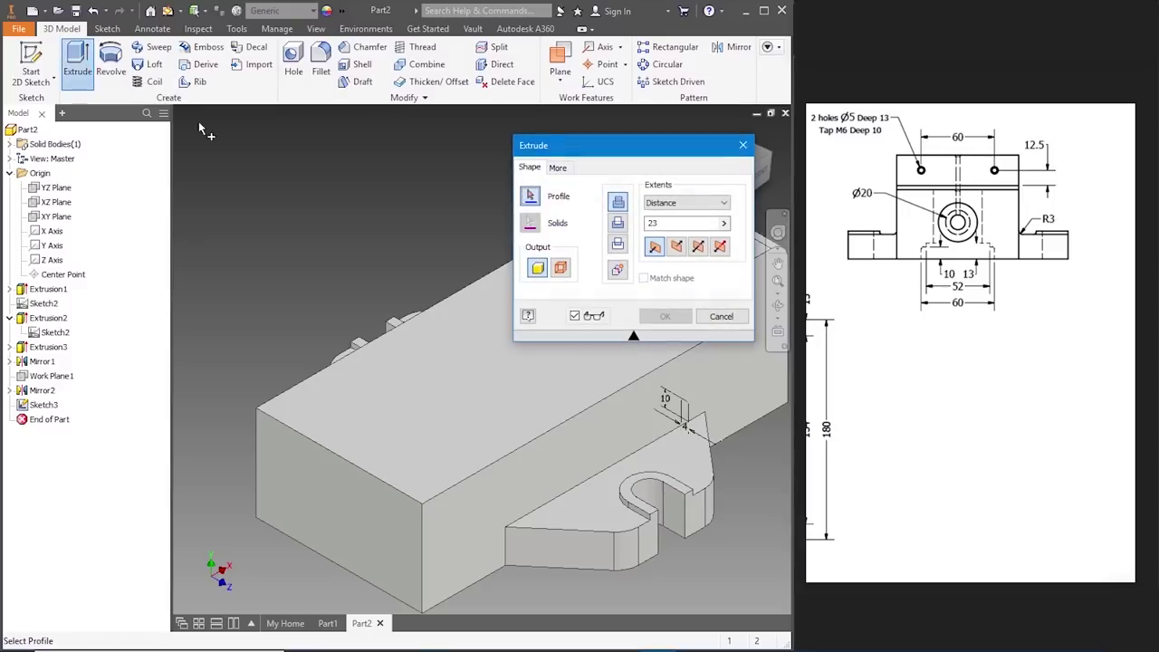
drag(593, 138, 290, 138)
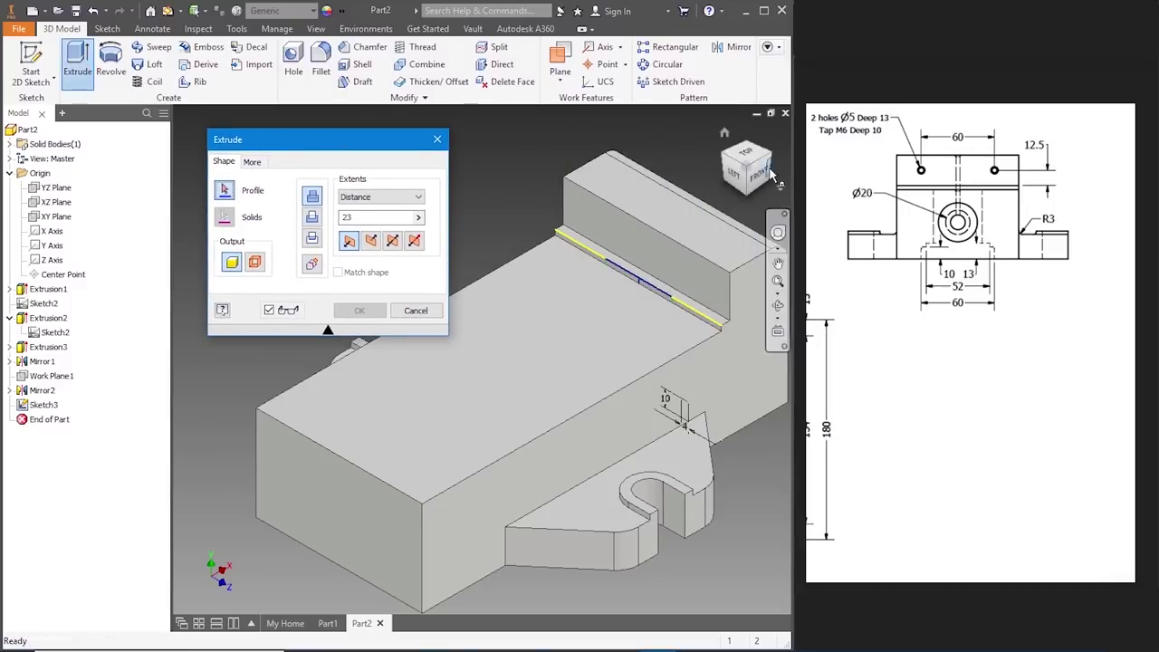
click(898, 317)
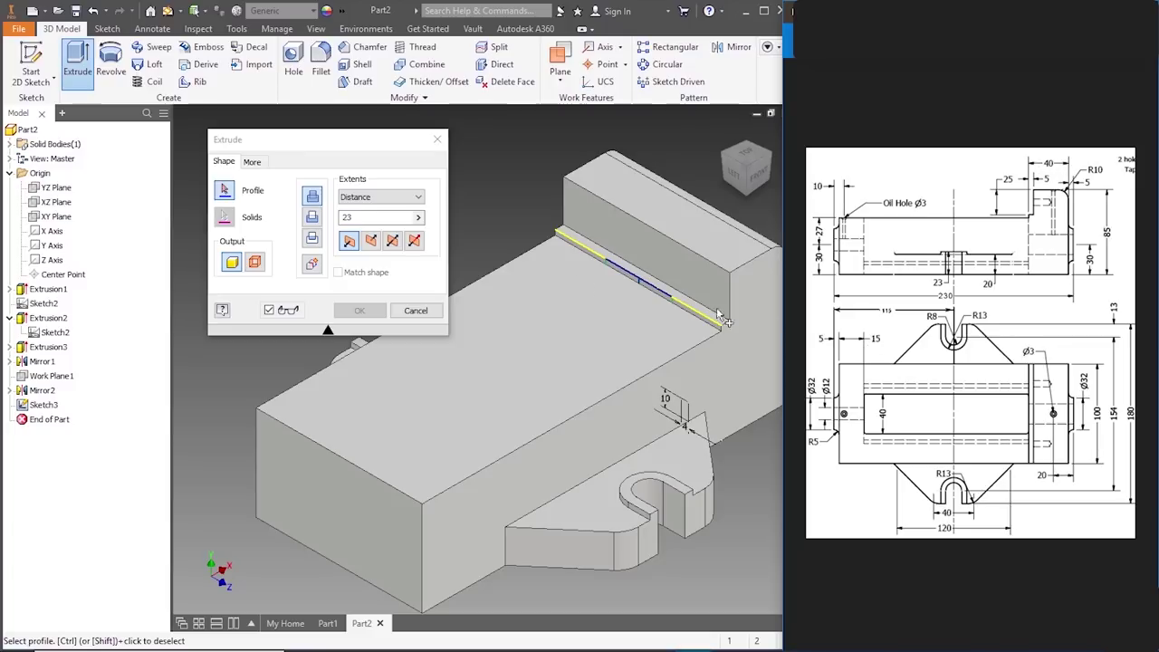
click(367, 218)
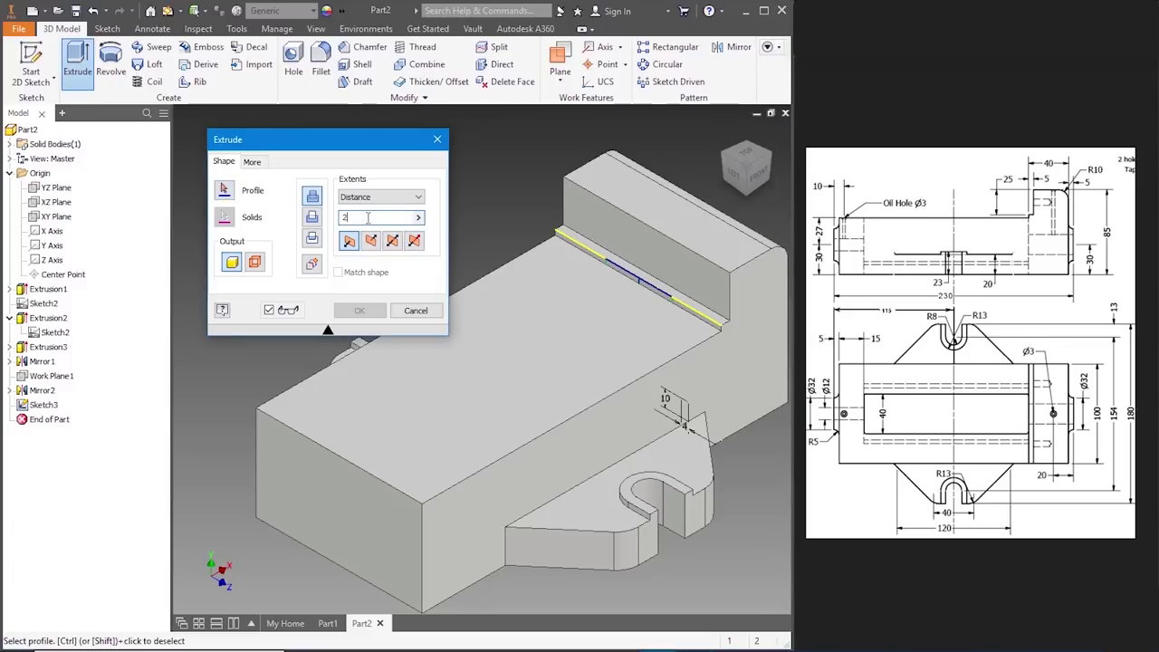
text(-40-15)
click(311, 218)
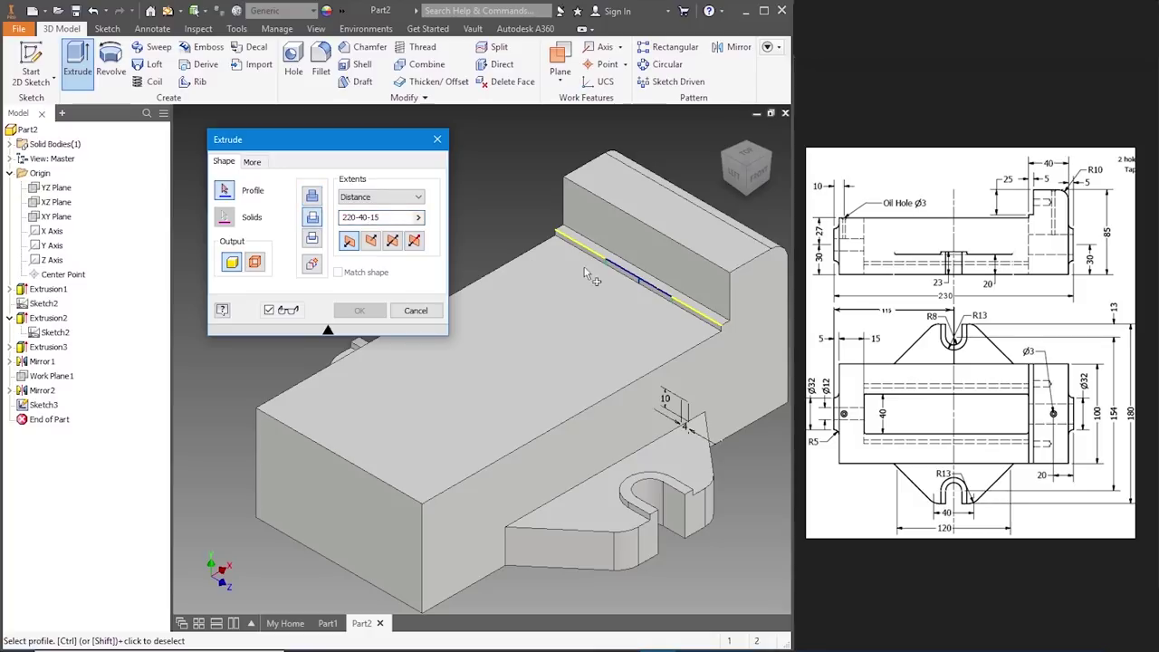
click(631, 283)
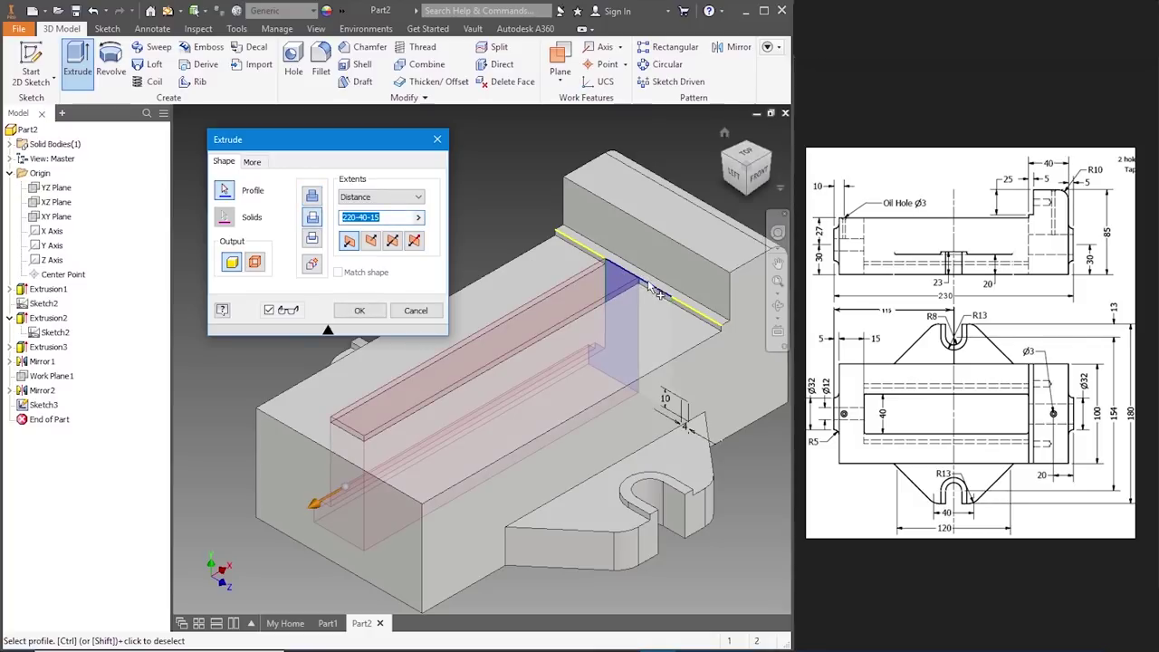
click(650, 287)
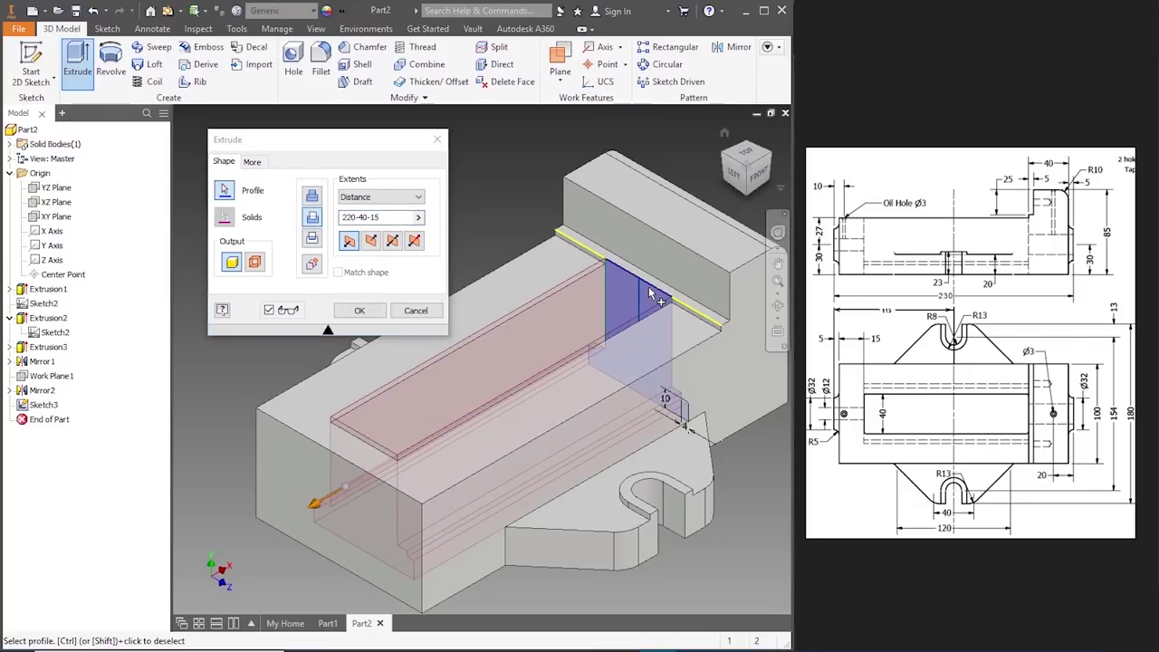
click(337, 262)
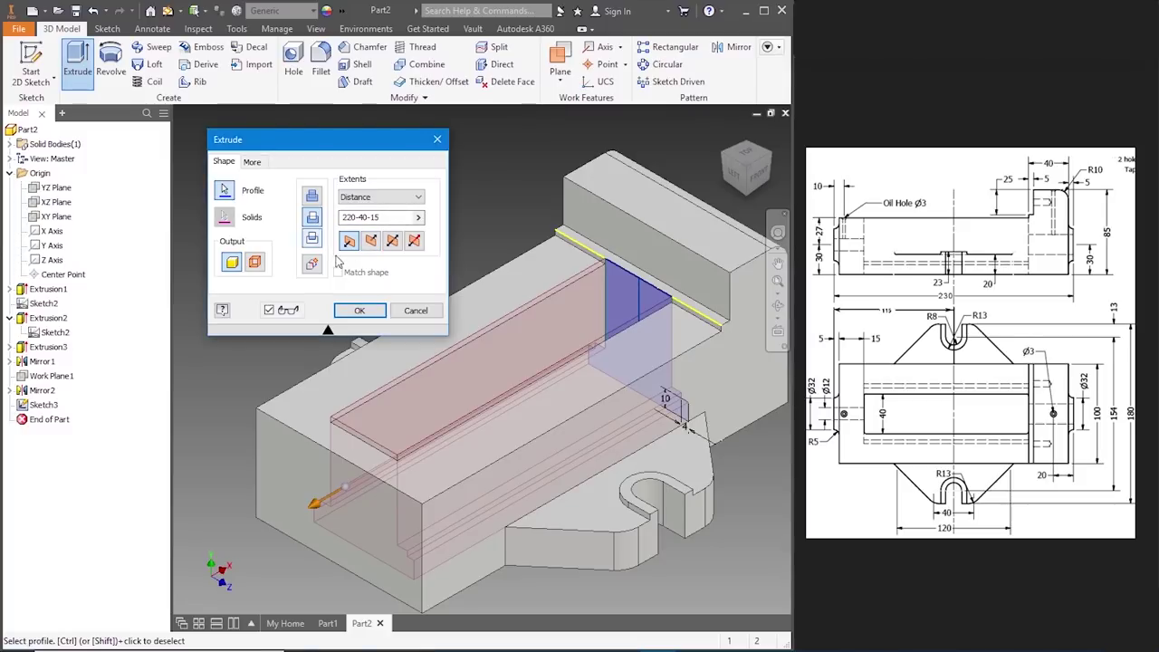
click(360, 310)
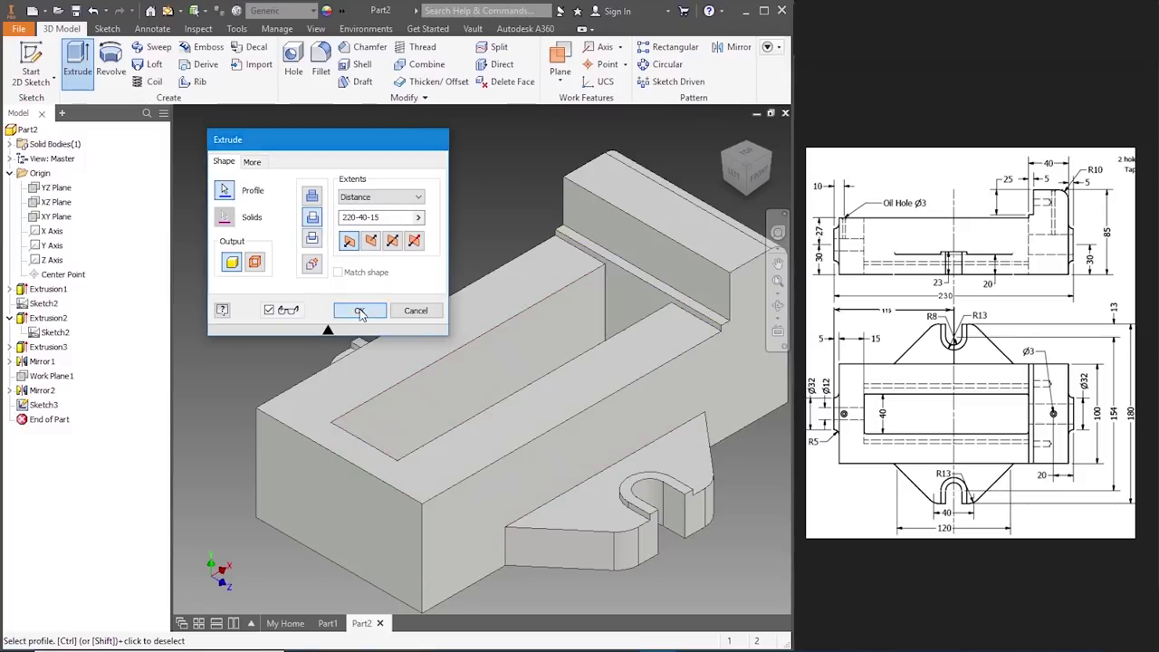
- Start a sketch on the block's low end face and draw a 30 mm vertical line up from the bottom edge's midpoint
click(734, 188)
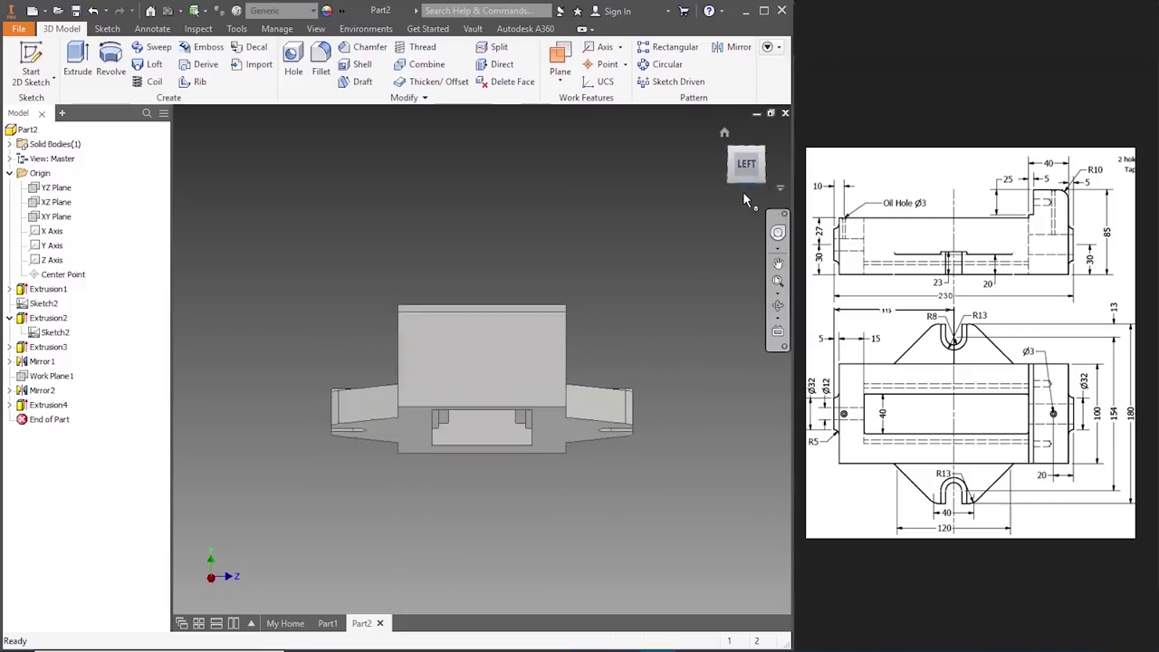
click(743, 191)
click(748, 148)
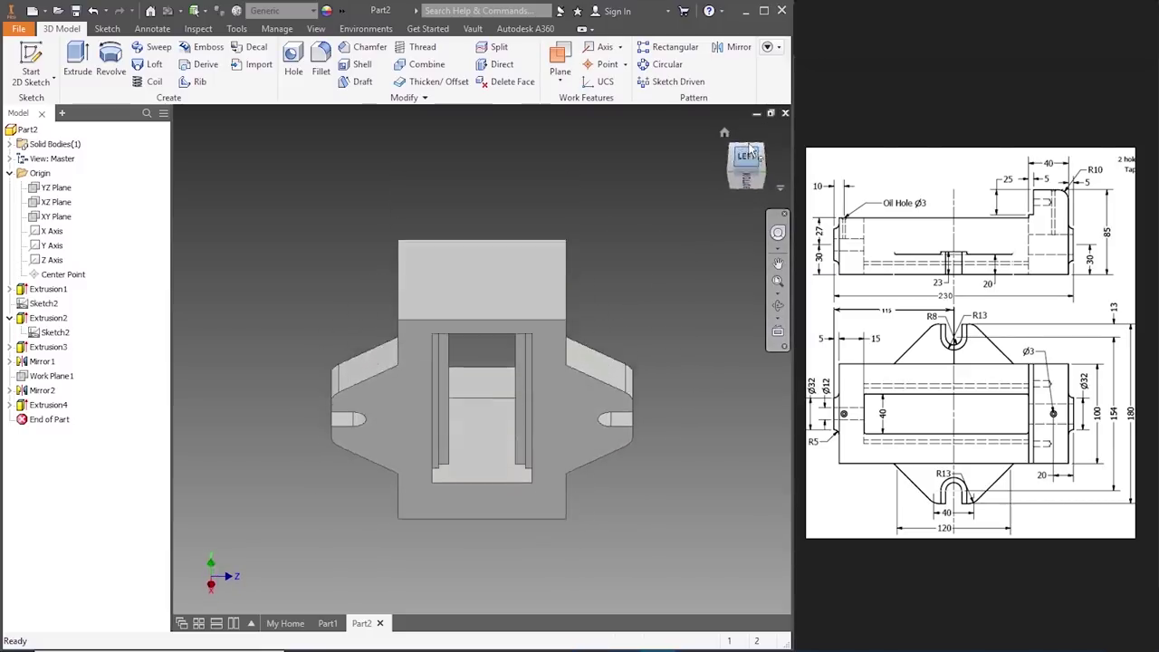
click(760, 150)
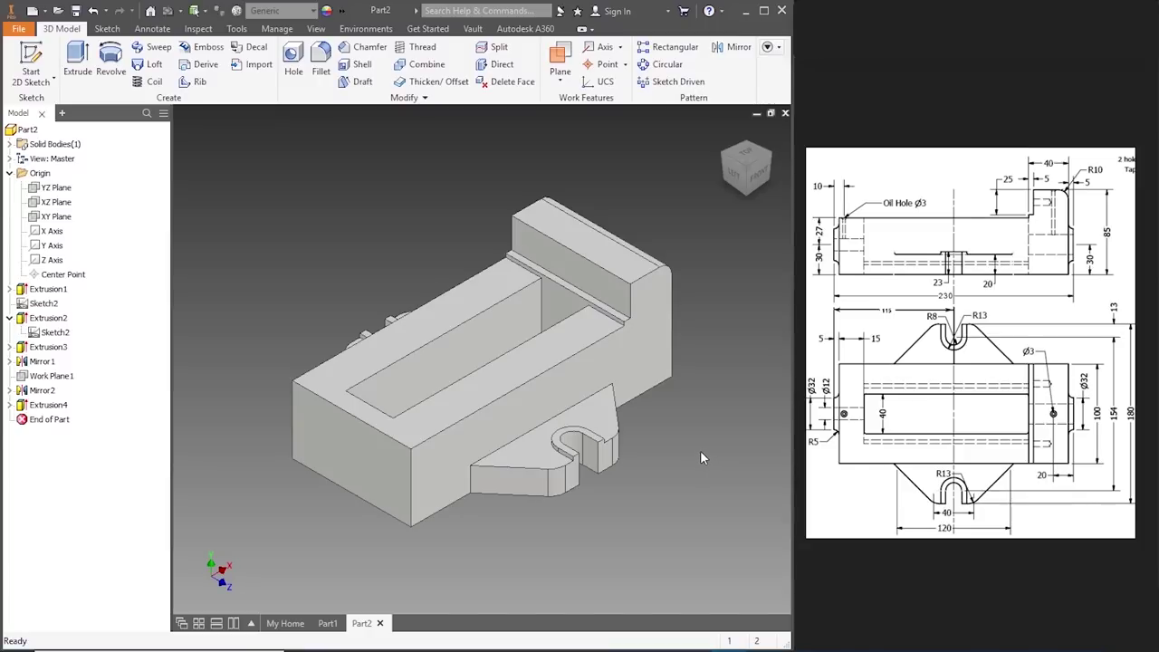
right_click(356, 447)
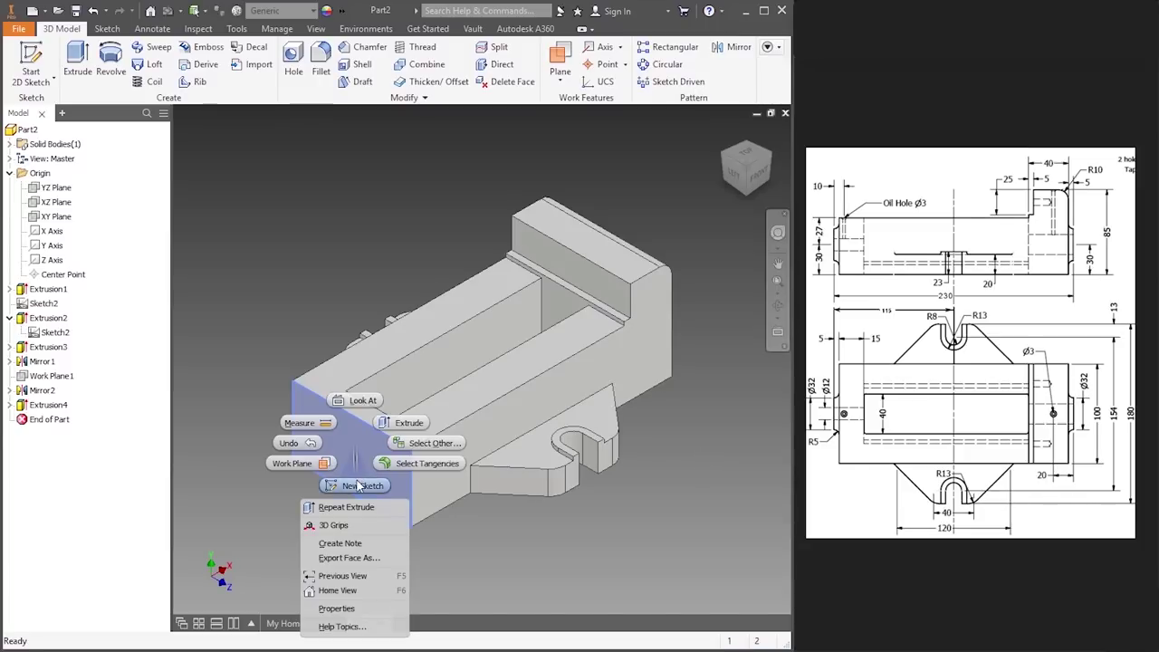
click(357, 485)
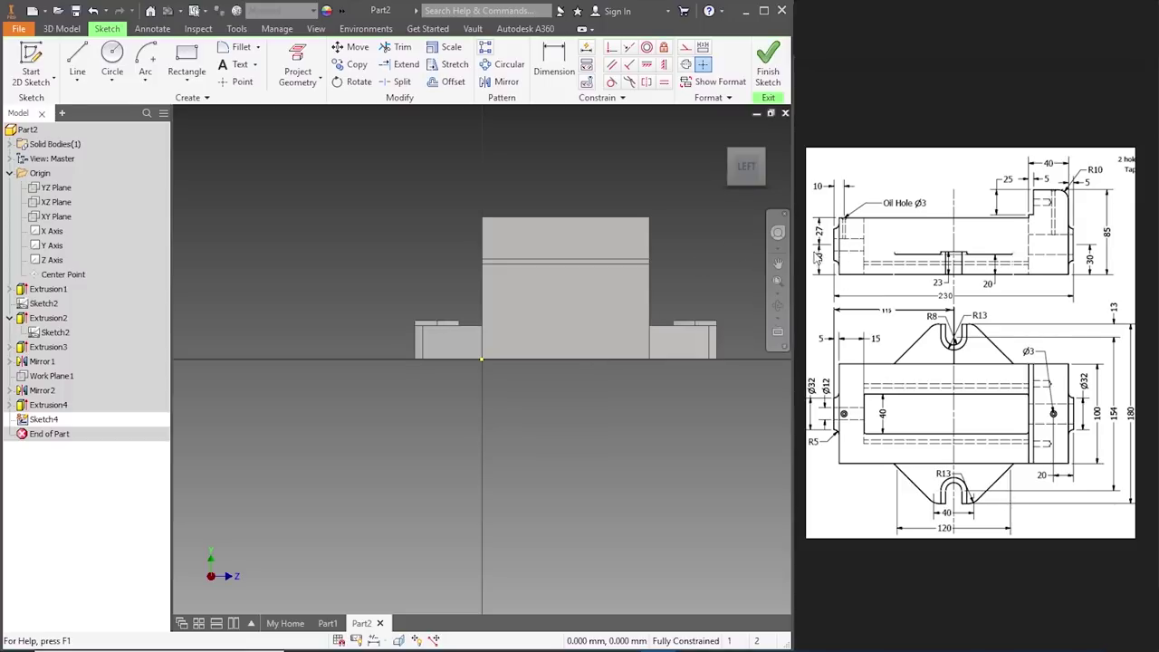
click(77, 63)
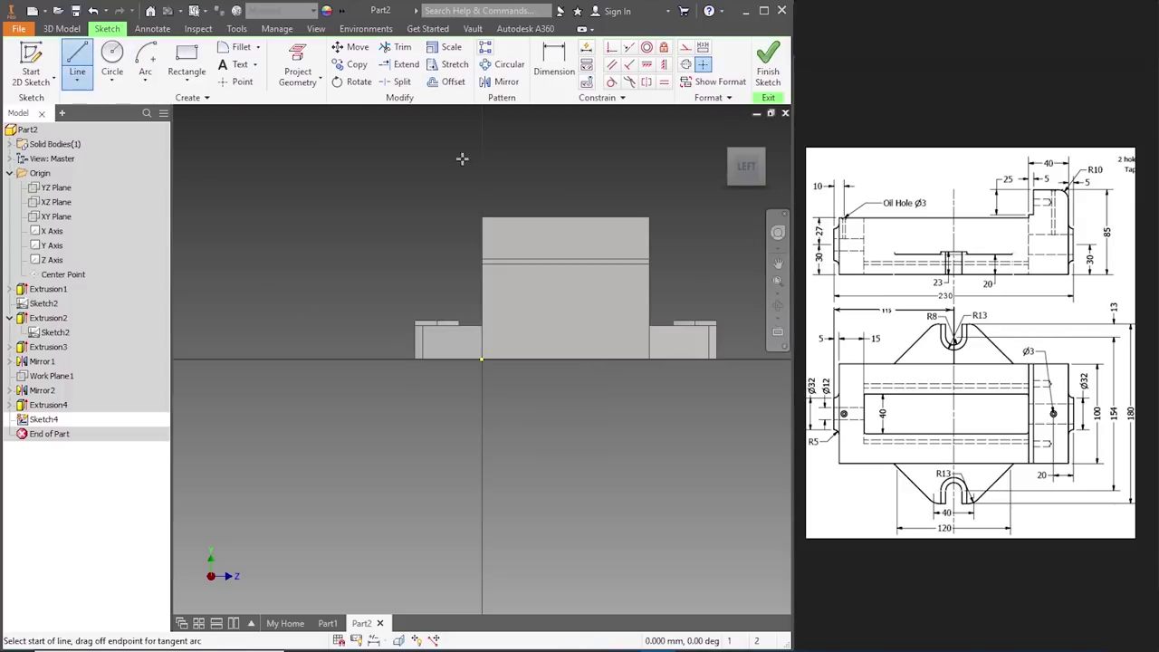
click(565, 359)
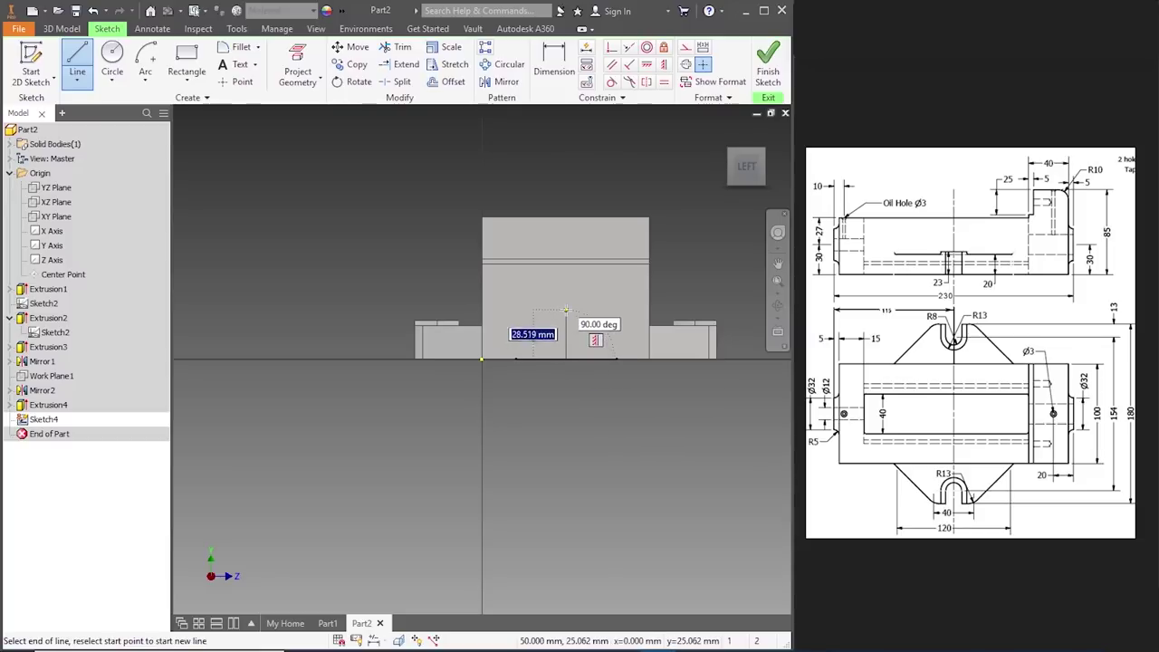
text(30)
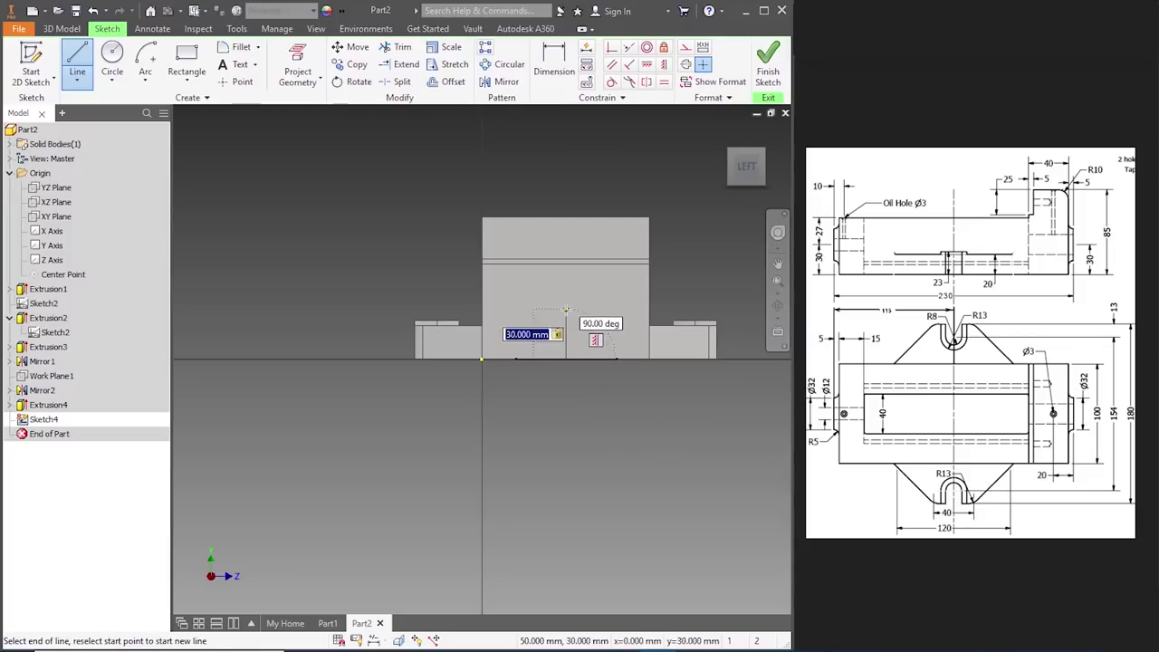
key(Return)
key(Escape)
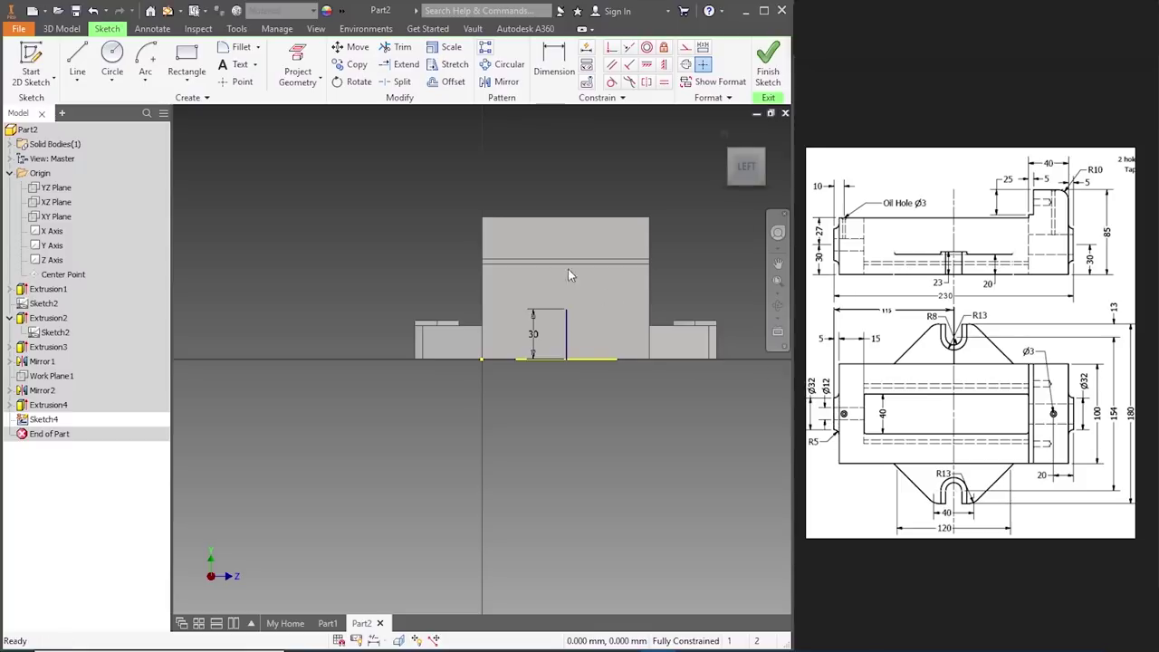
- Draw a 32 mm diameter centre-point circle on the upper end of the 30 mm line
click(113, 79)
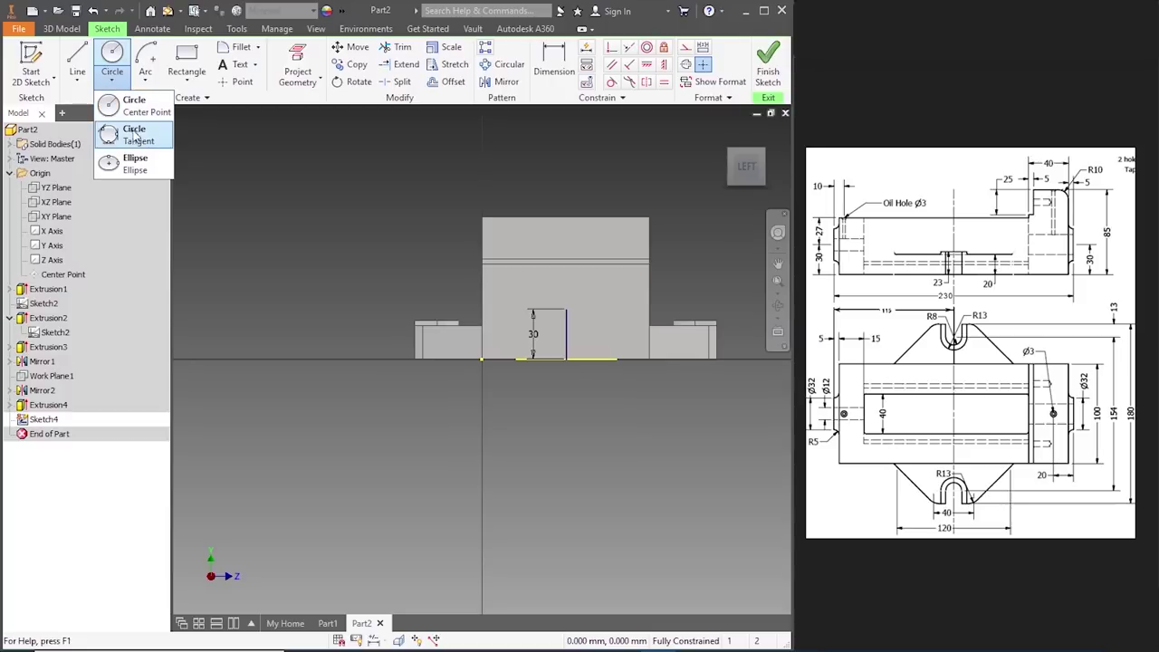
click(134, 105)
click(565, 309)
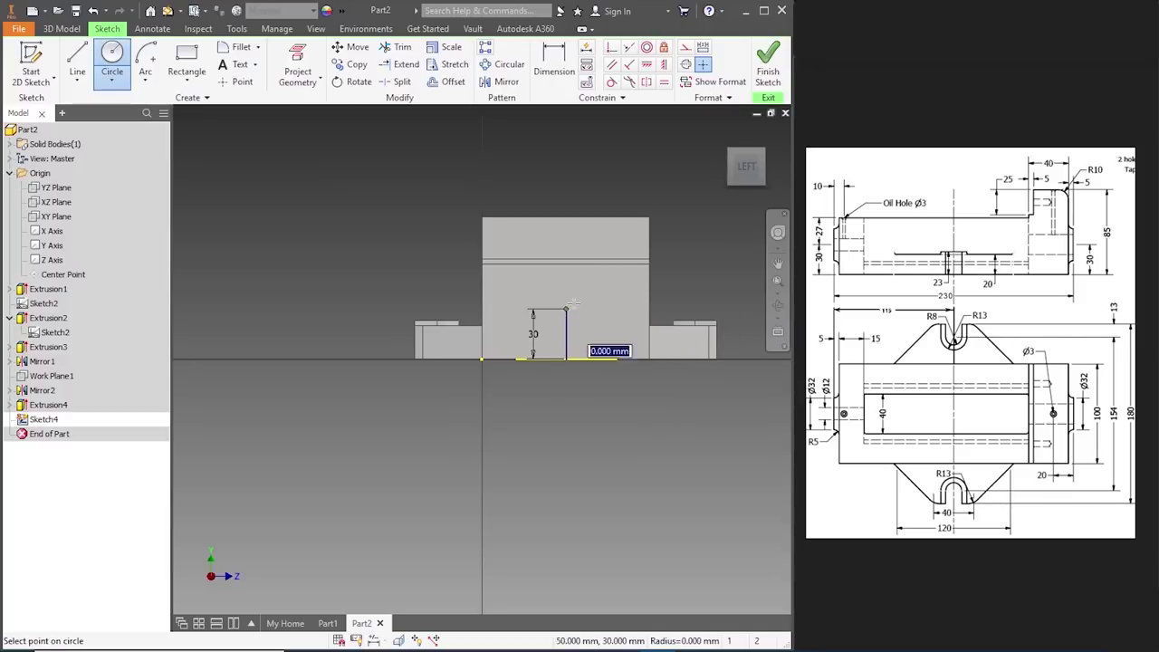
key(Return)
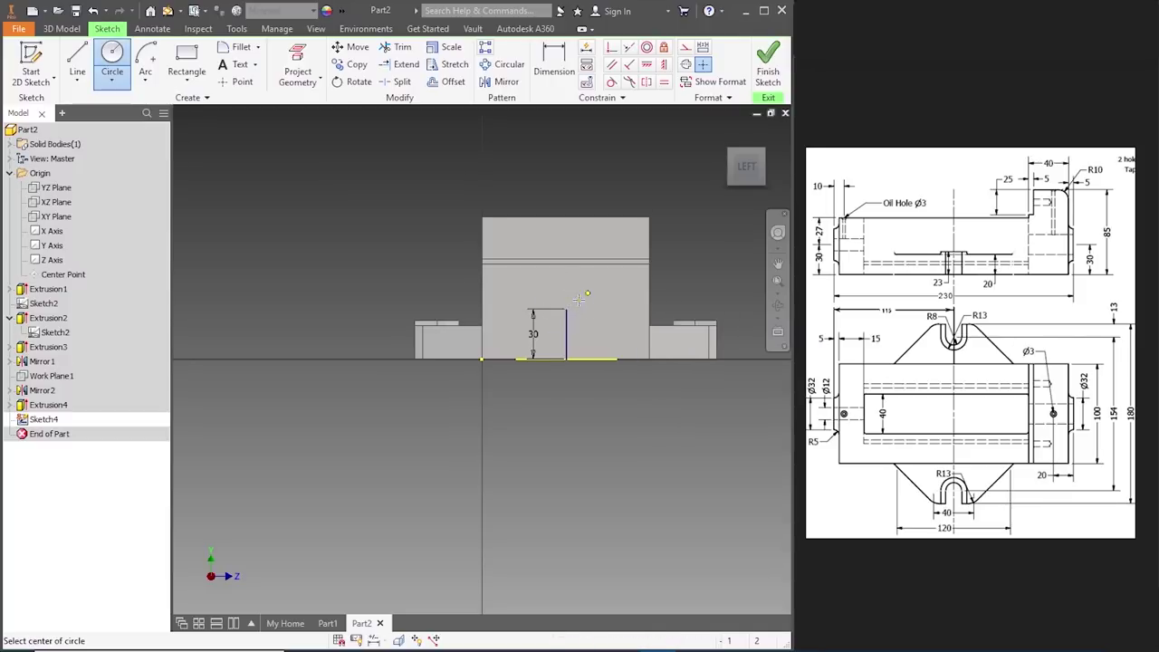
key(Escape)
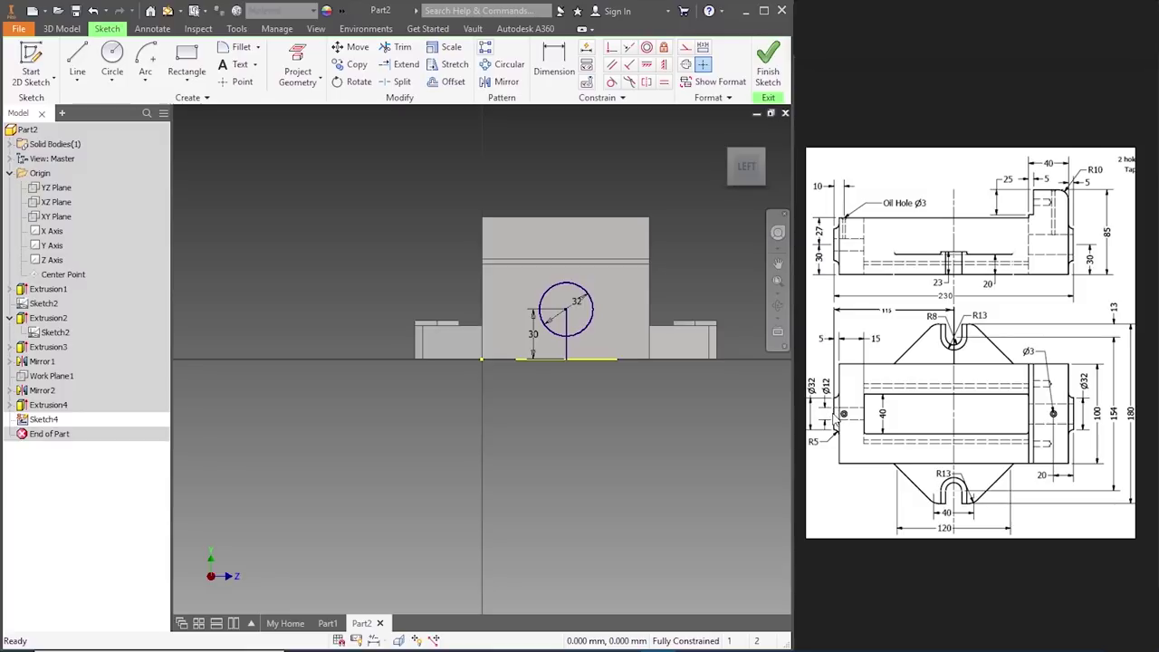
- Draw a concentric 12 mm diameter circle inside the 32 mm circle and finish the sketch
click(112, 64)
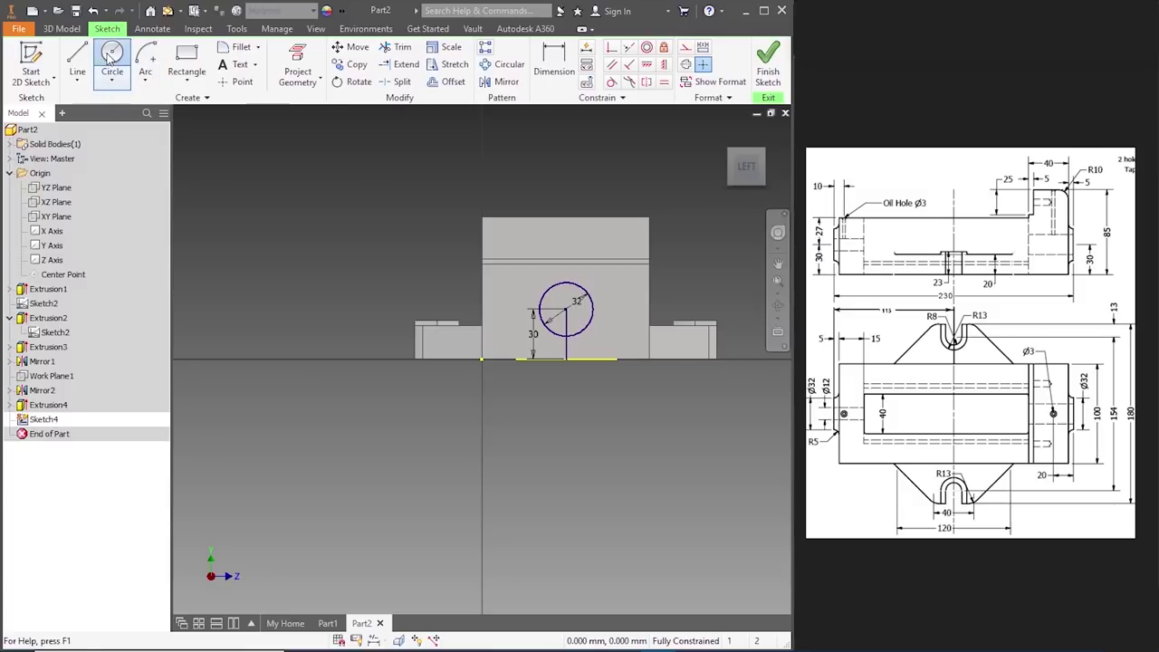
click(565, 309)
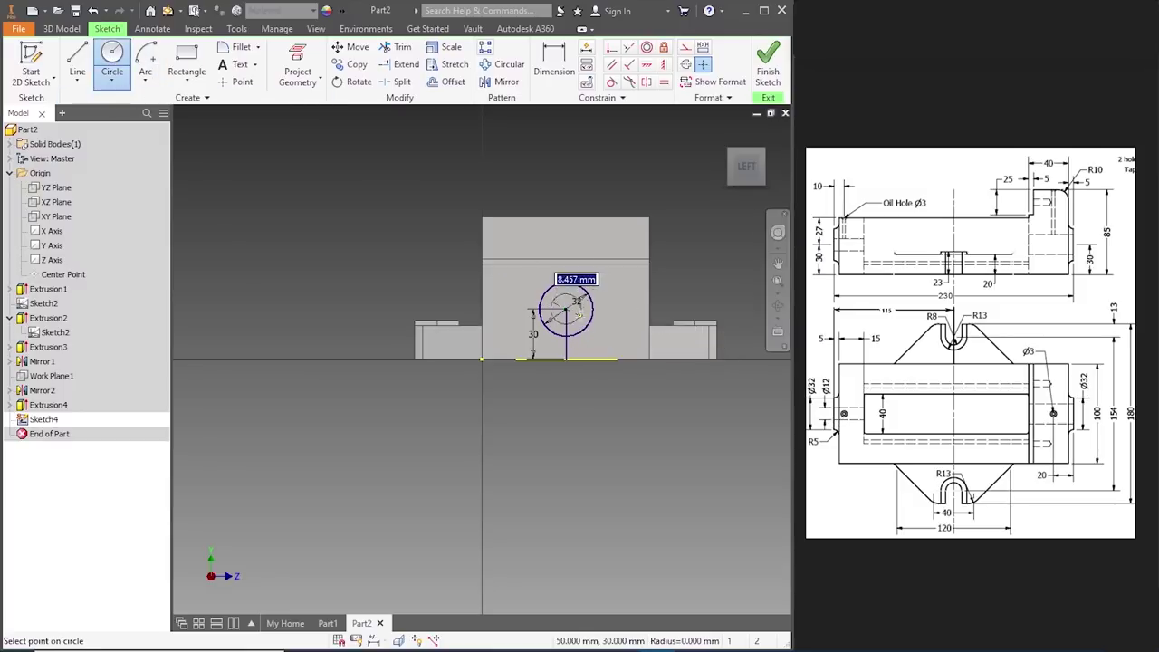
text(12)
key(Return)
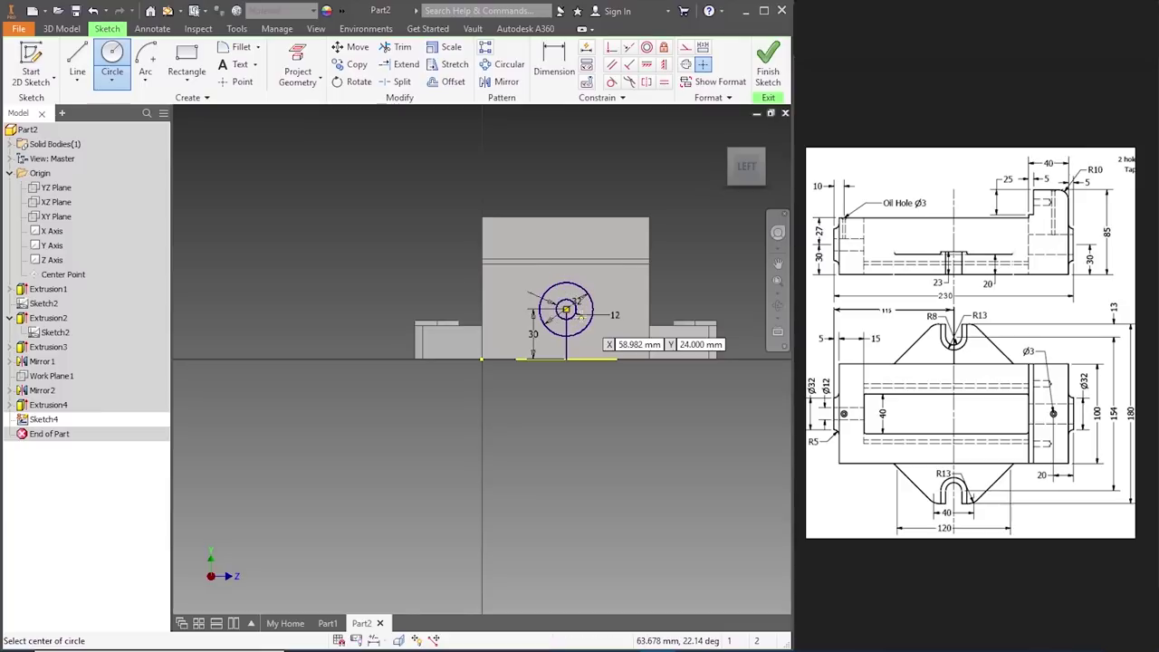
key(Escape)
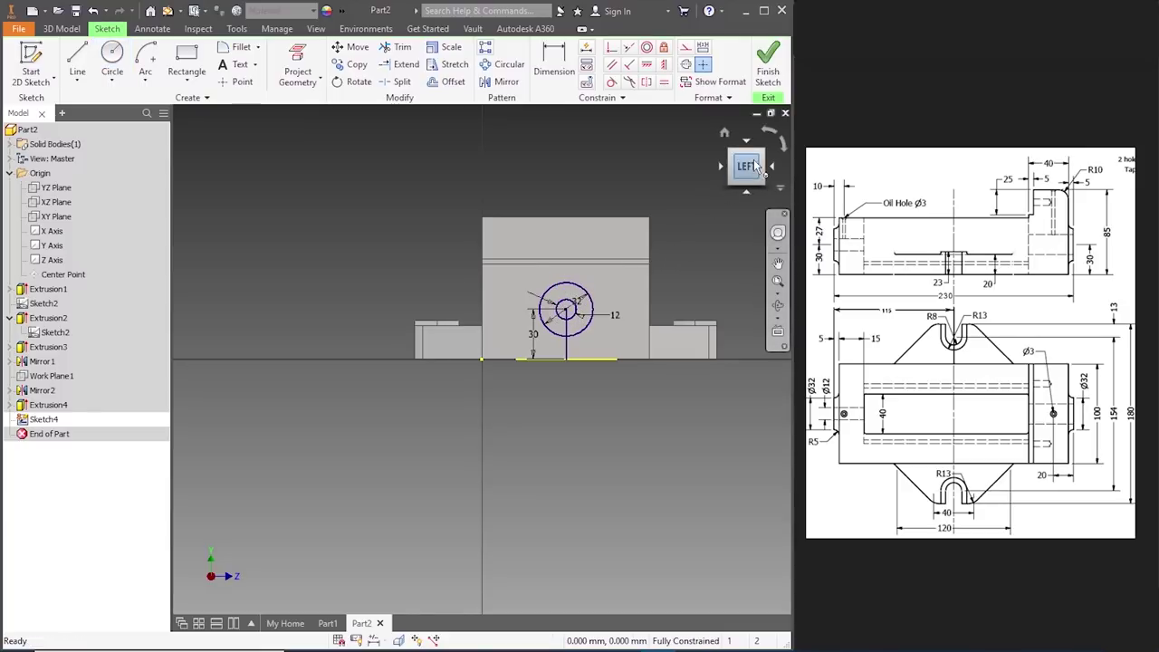
click(767, 159)
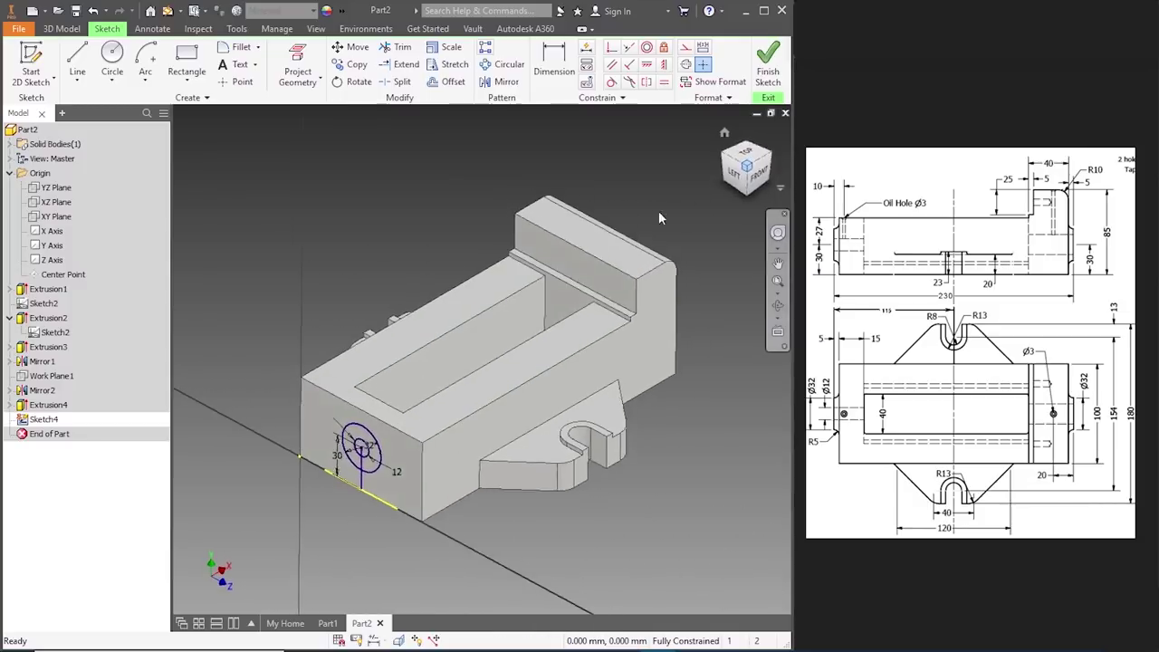
click(769, 71)
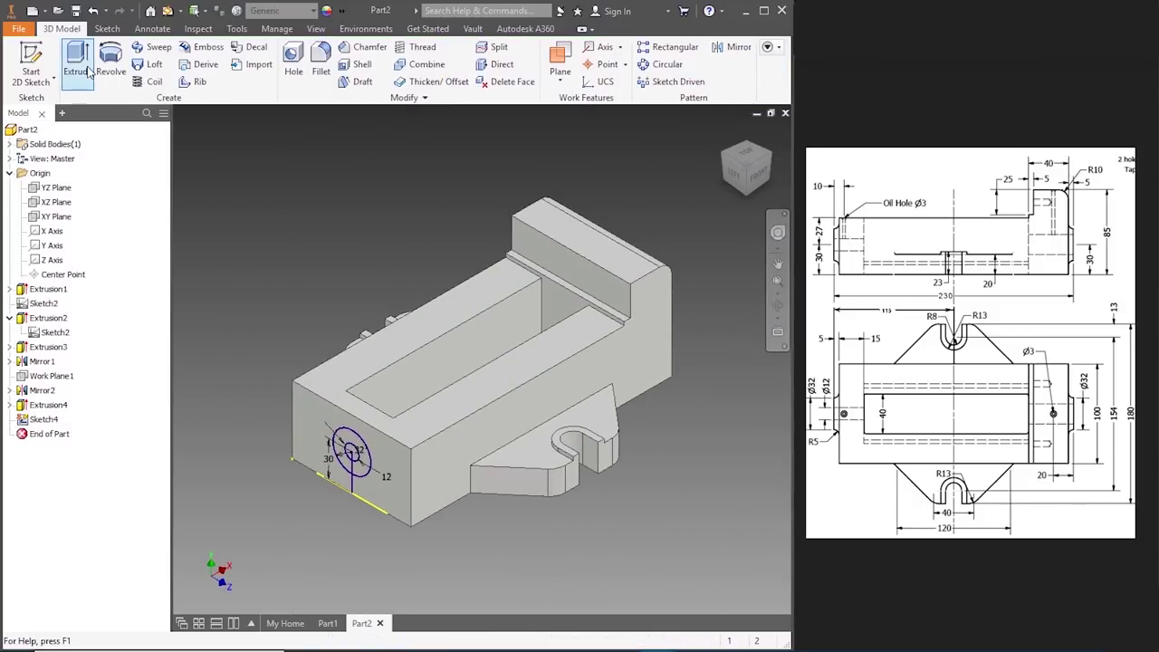
- Extrude the 12 mm circle as a cut 66.75 mm into the block, through the end wall into the slot
click(88, 72)
click(358, 457)
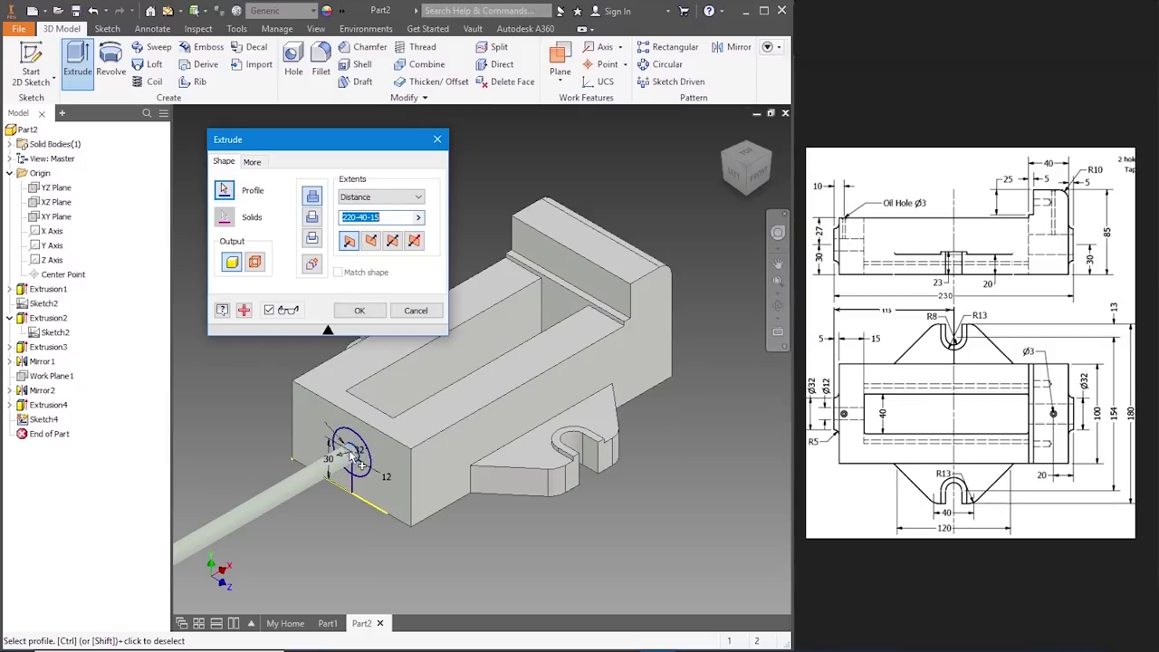
click(370, 240)
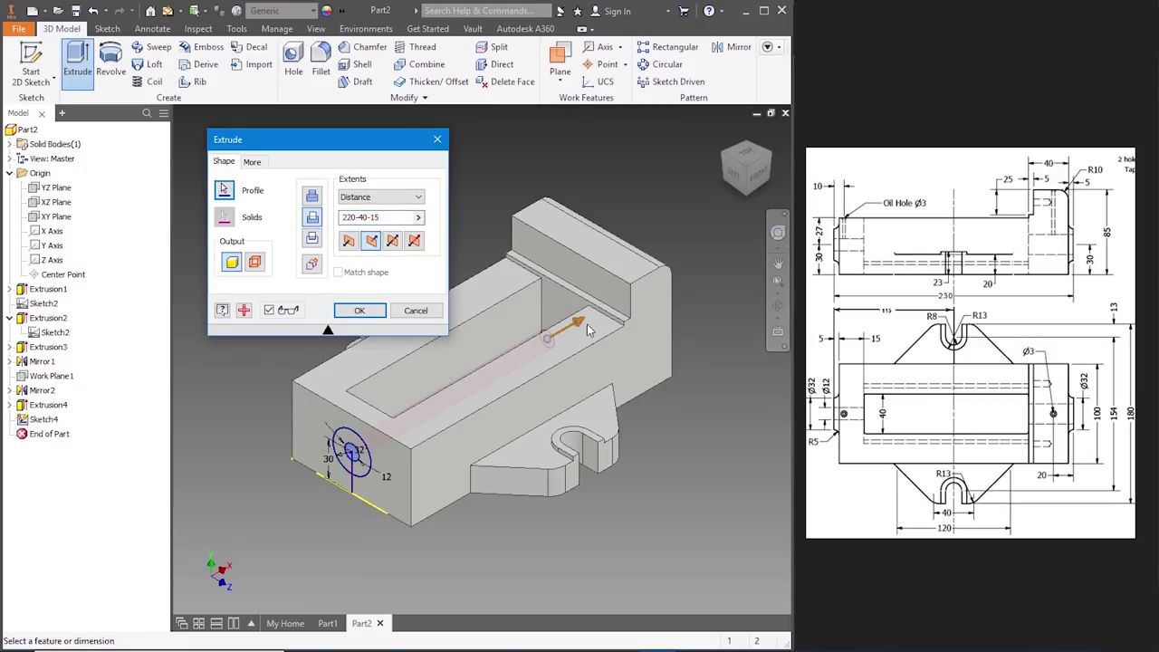
drag(584, 326, 466, 394)
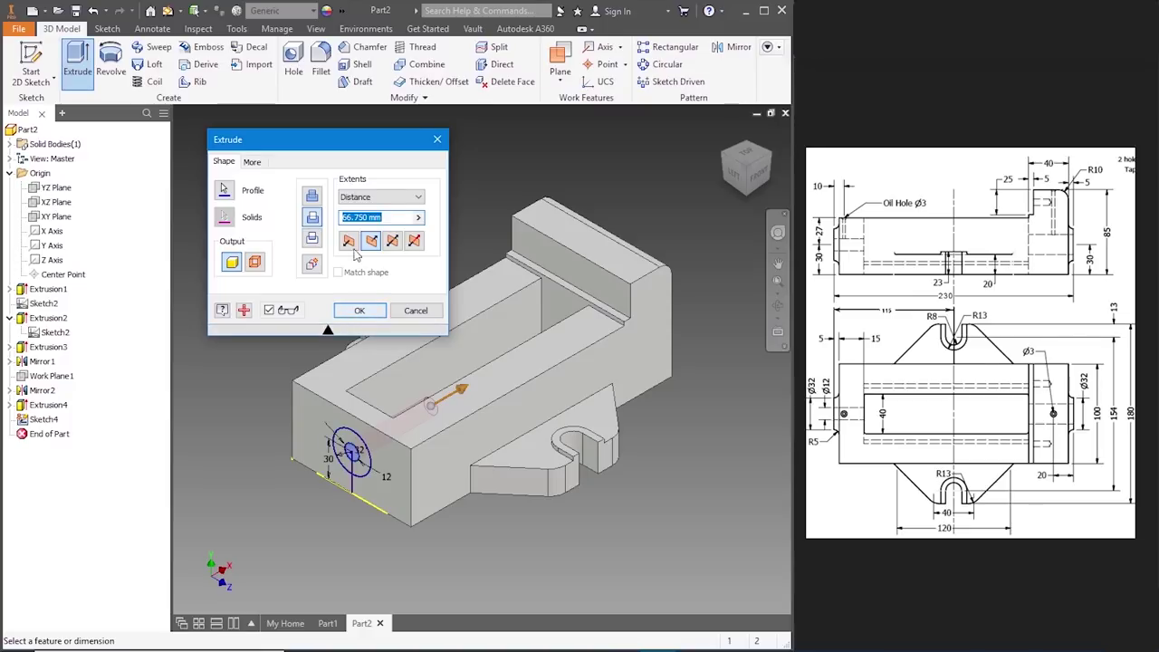
click(361, 311)
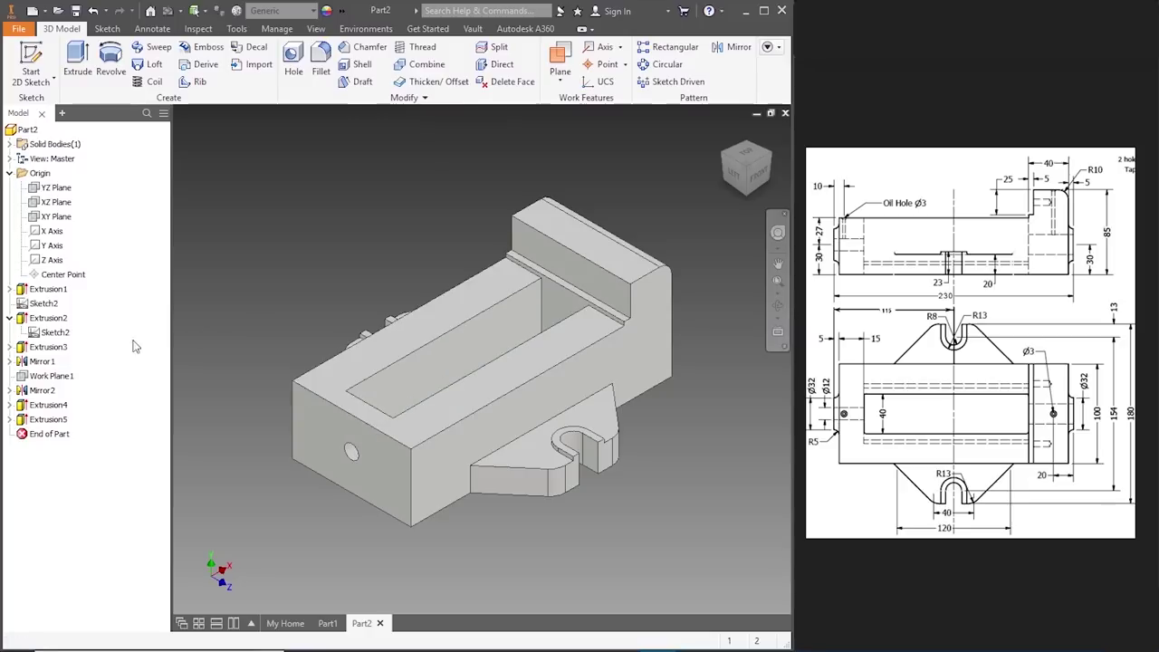
- Show the low end face's hole sketch, extrude the ring between its 12 mm and 32 mm circles 5 mm outward, and hide the sketch
click(9, 419)
right_click(51, 435)
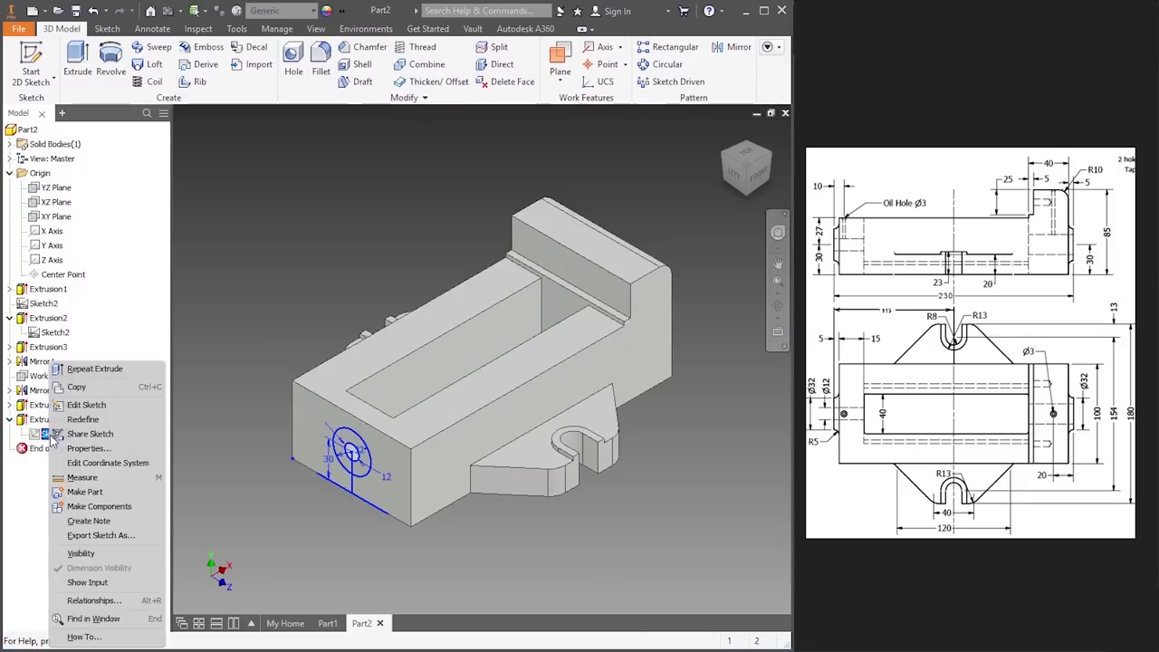
click(81, 553)
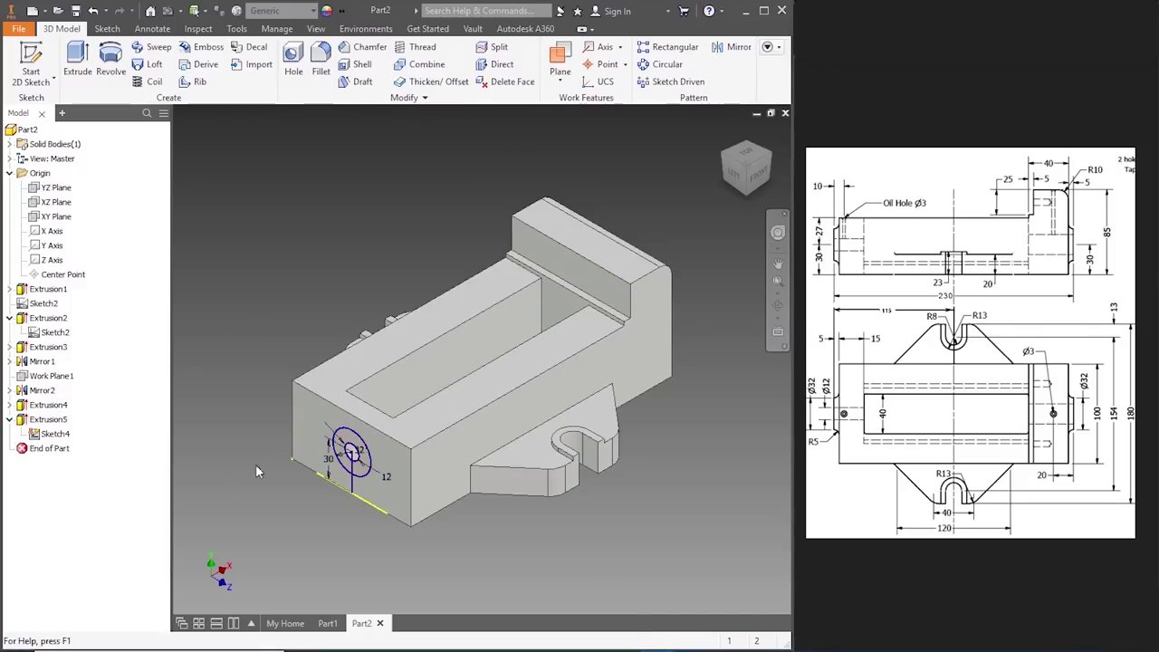
click(78, 62)
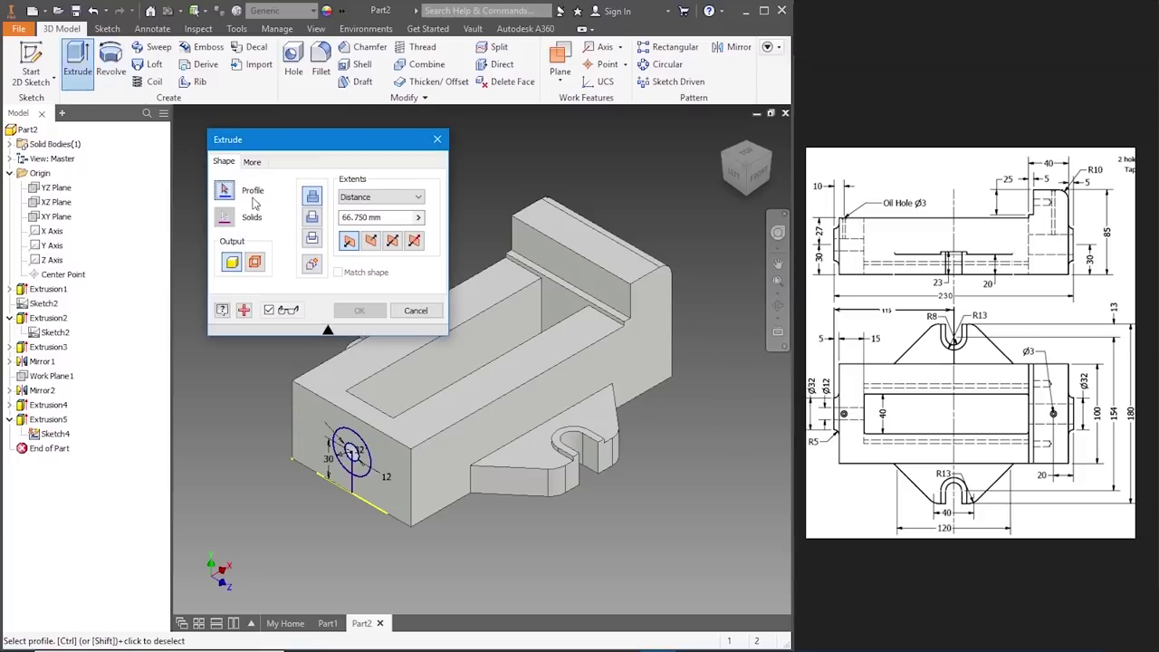
click(355, 450)
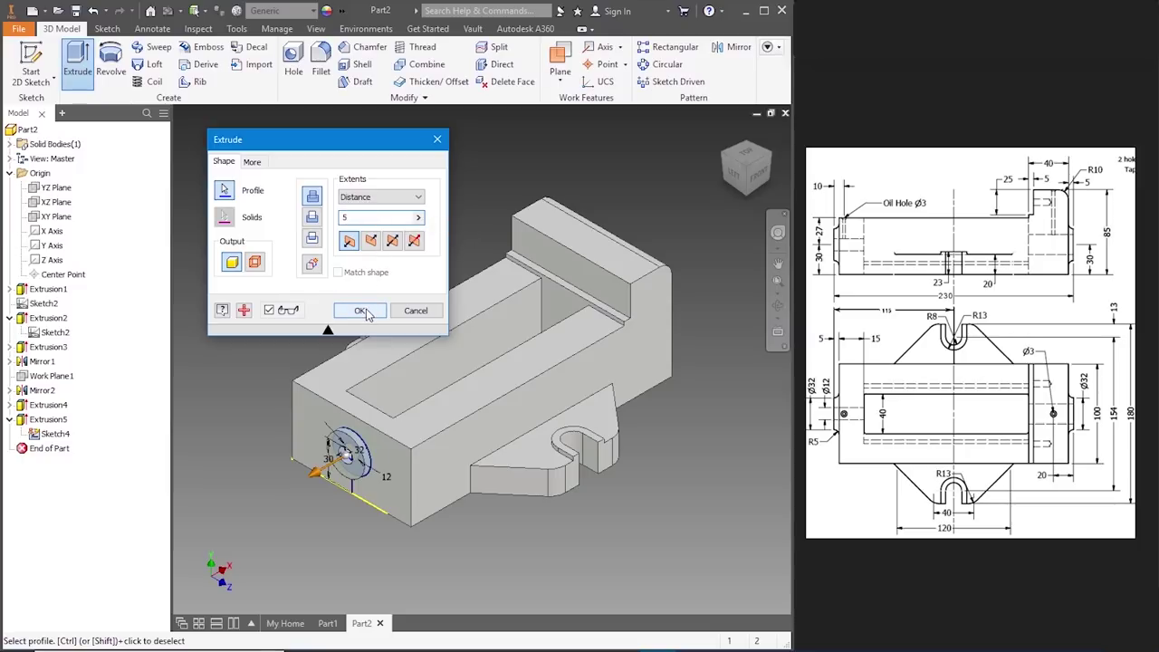
click(361, 311)
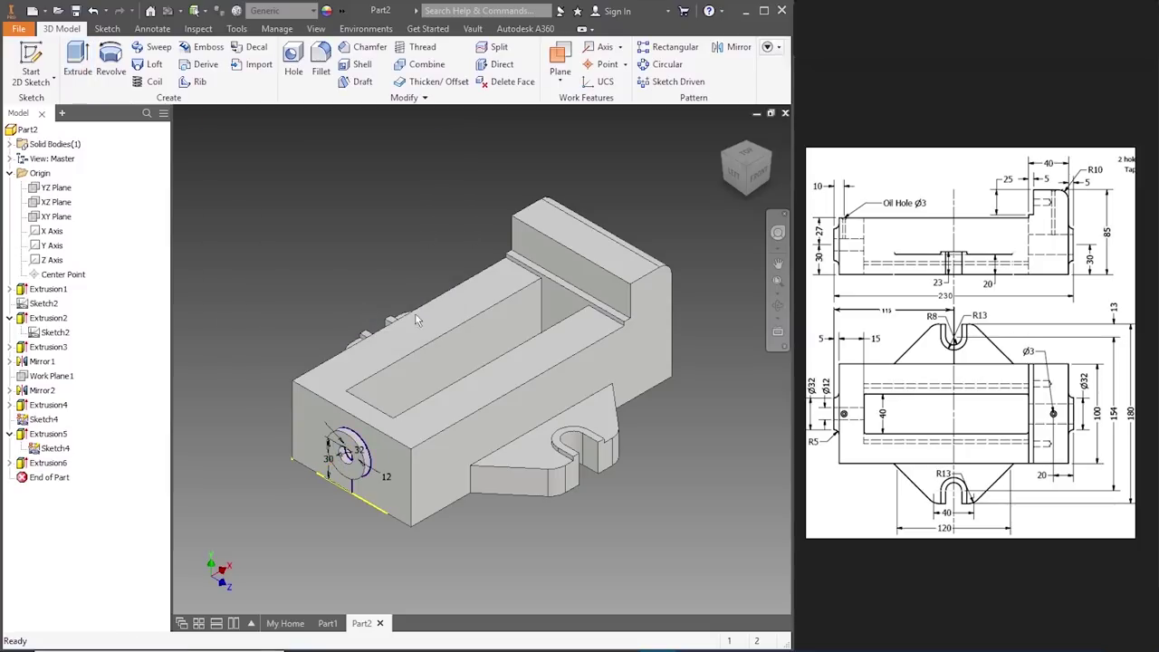
right_click(50, 450)
click(71, 533)
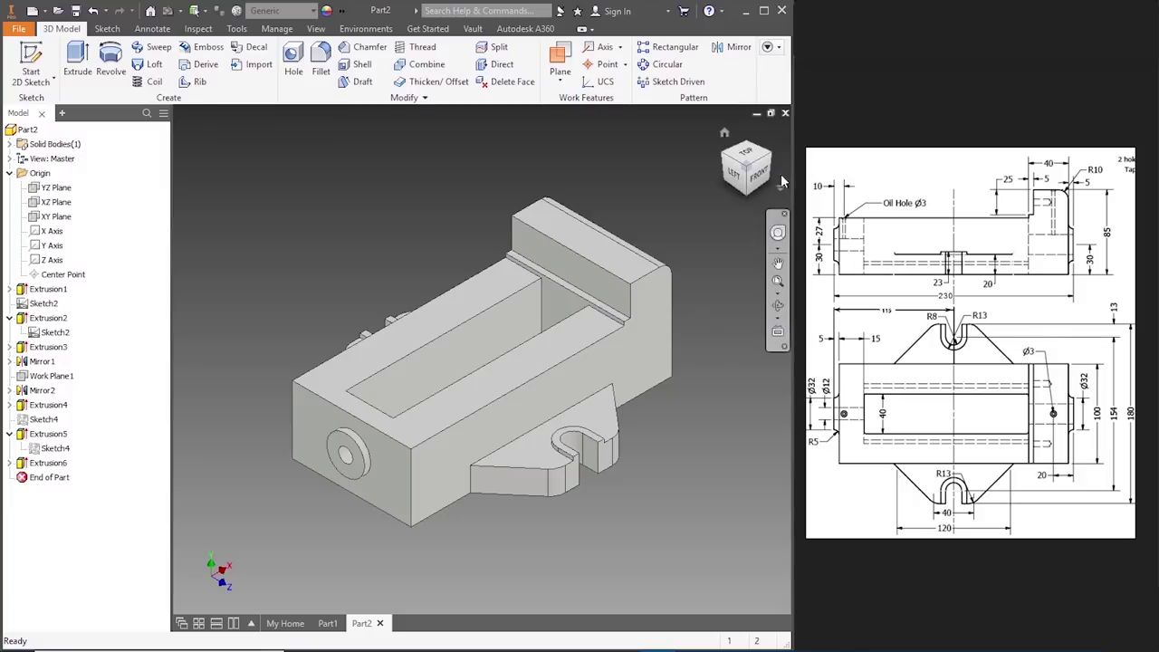
- Start a sketch on the block's tall end face and draw a 30 mm vertical line up from the bottom edge's midpoint
click(771, 159)
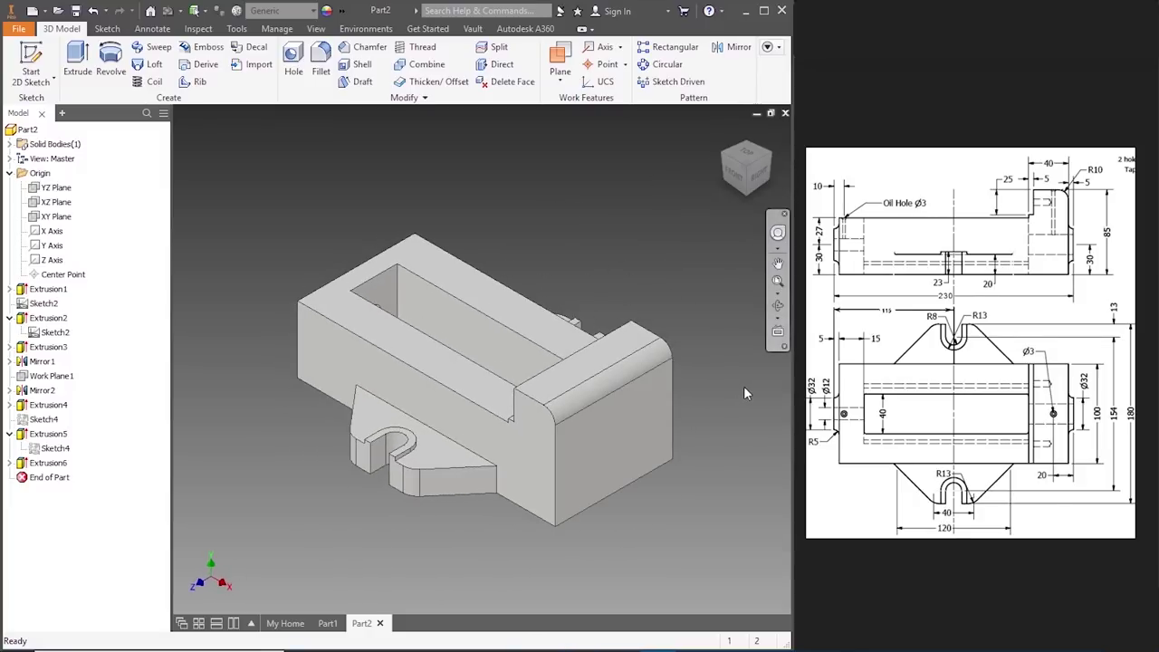
right_click(615, 422)
click(617, 466)
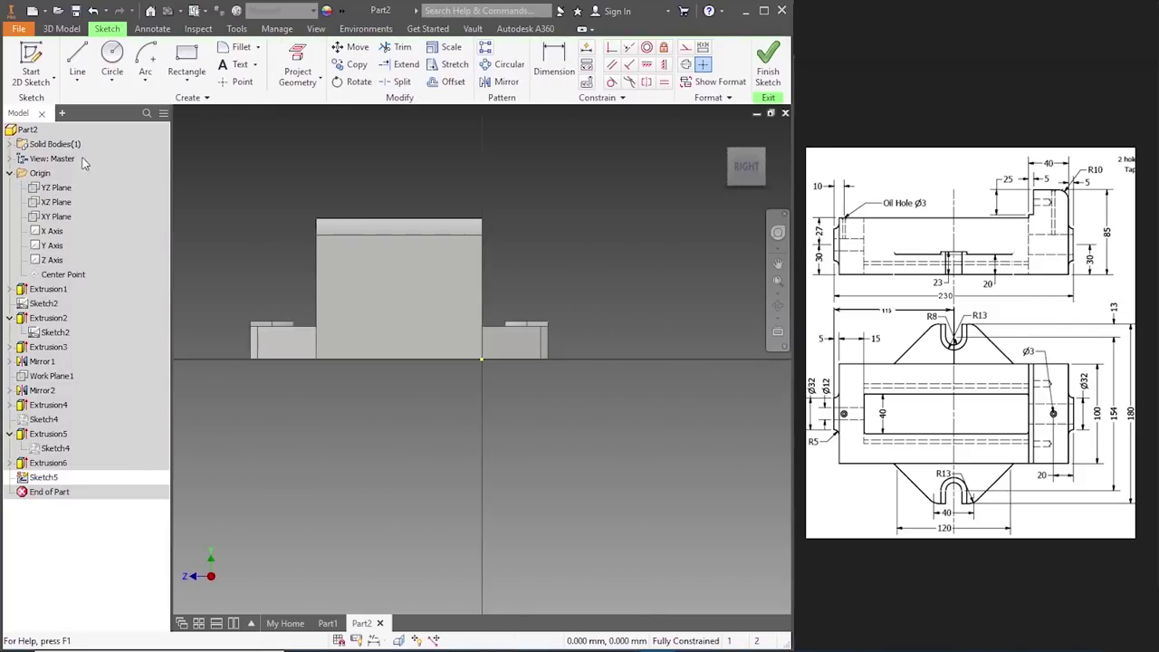
click(77, 64)
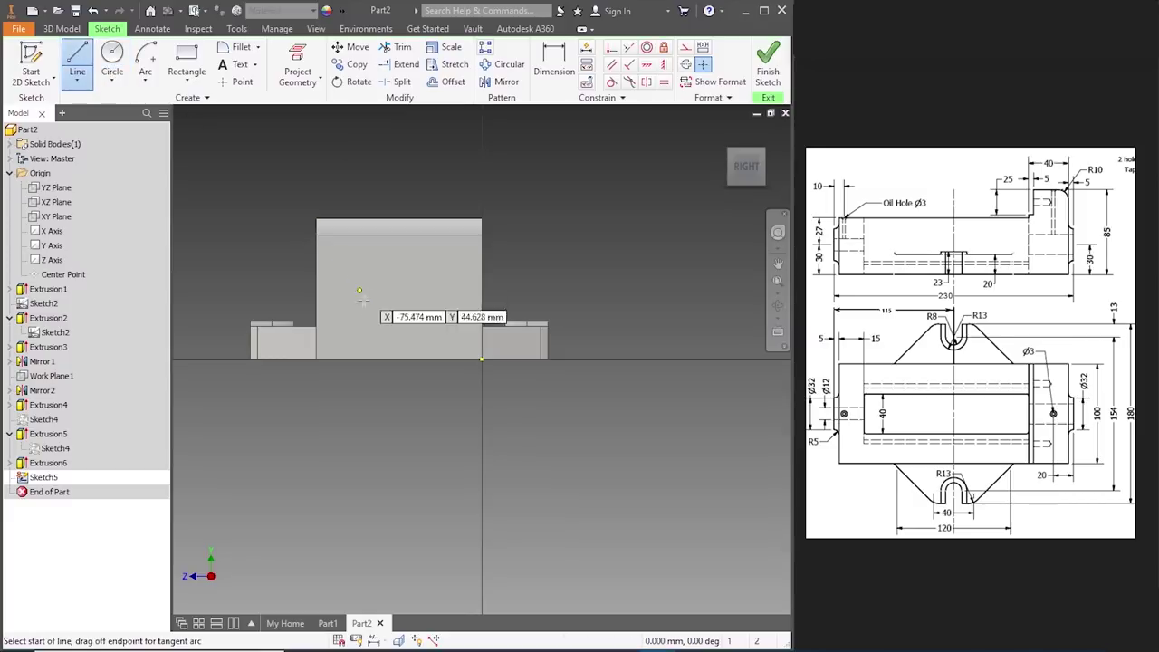
click(398, 359)
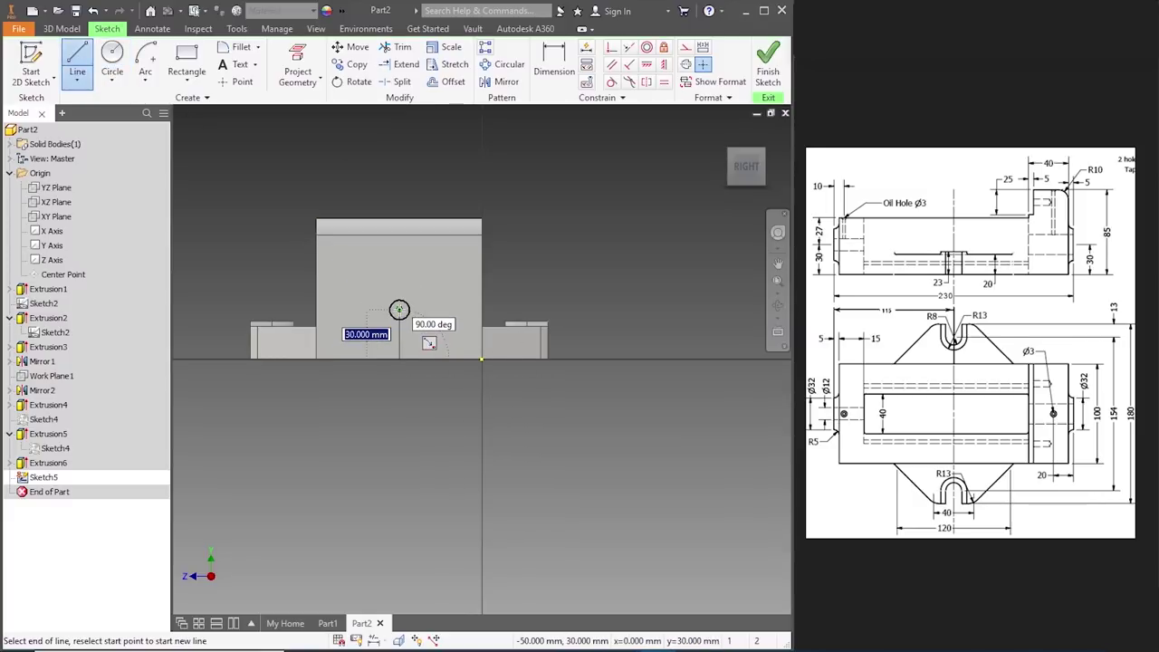
text(3)
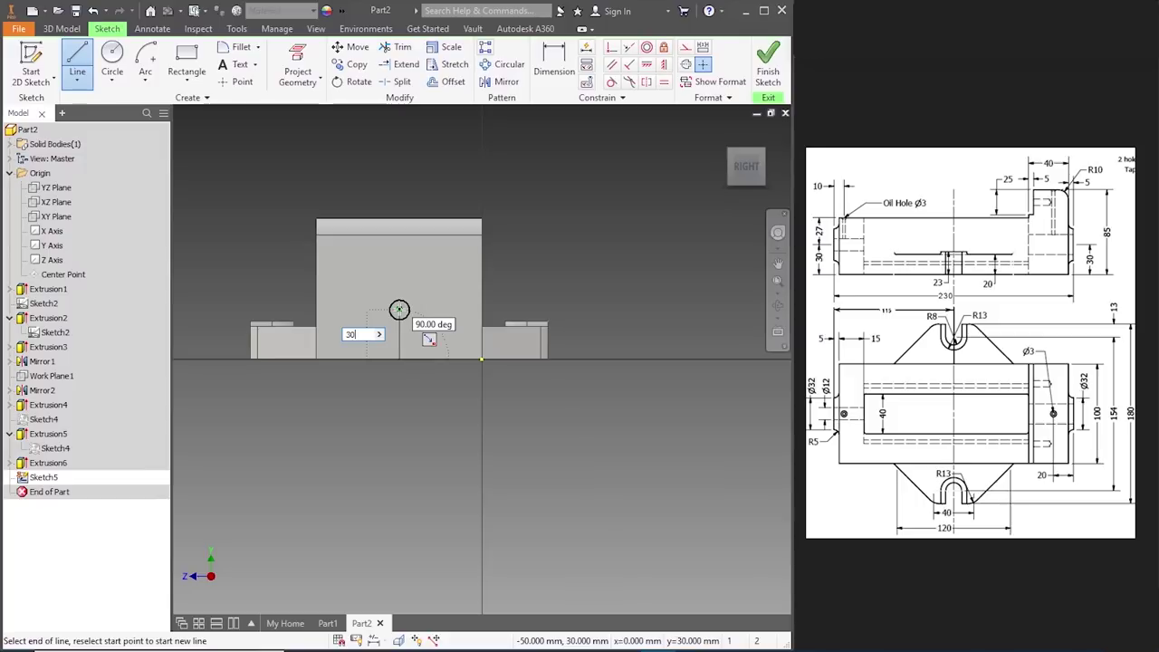
text(0)
key(Return)
key(Escape)
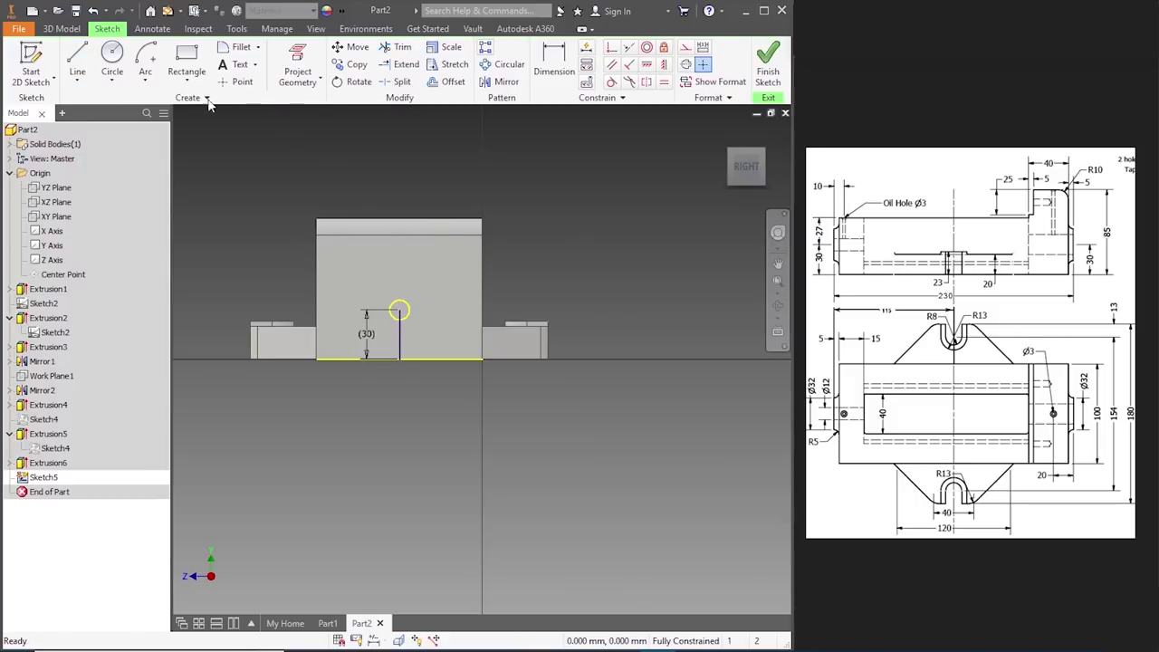
- Draw a 32 mm diameter circle centred on the upper end of the tall end face's 30 mm line
click(113, 72)
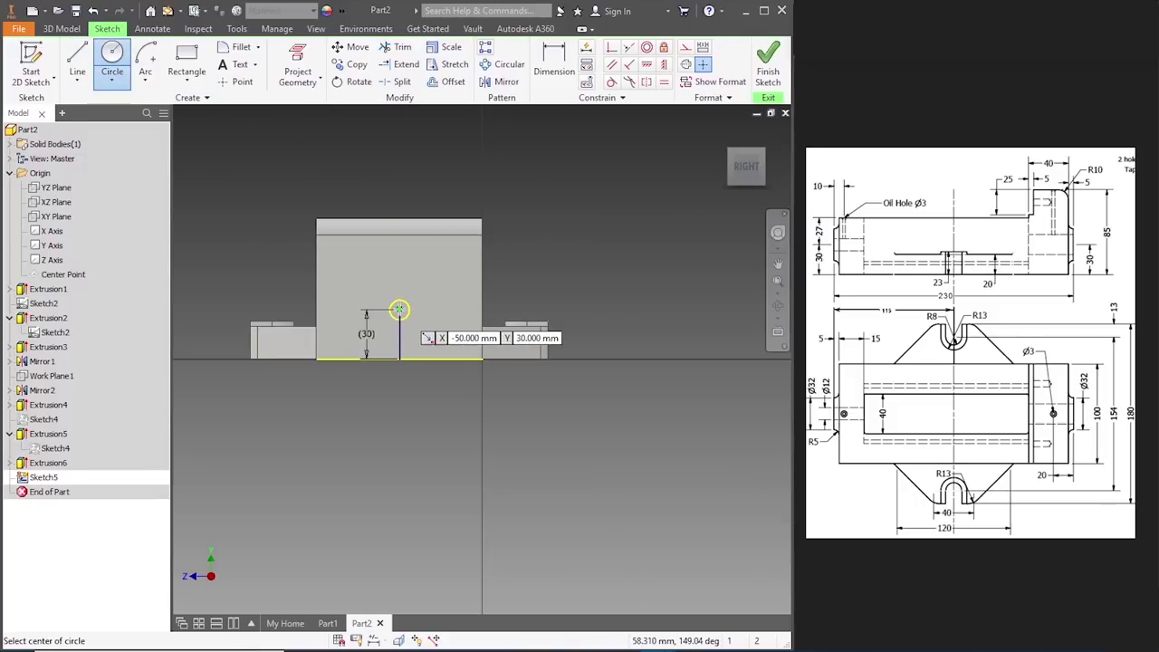
click(399, 310)
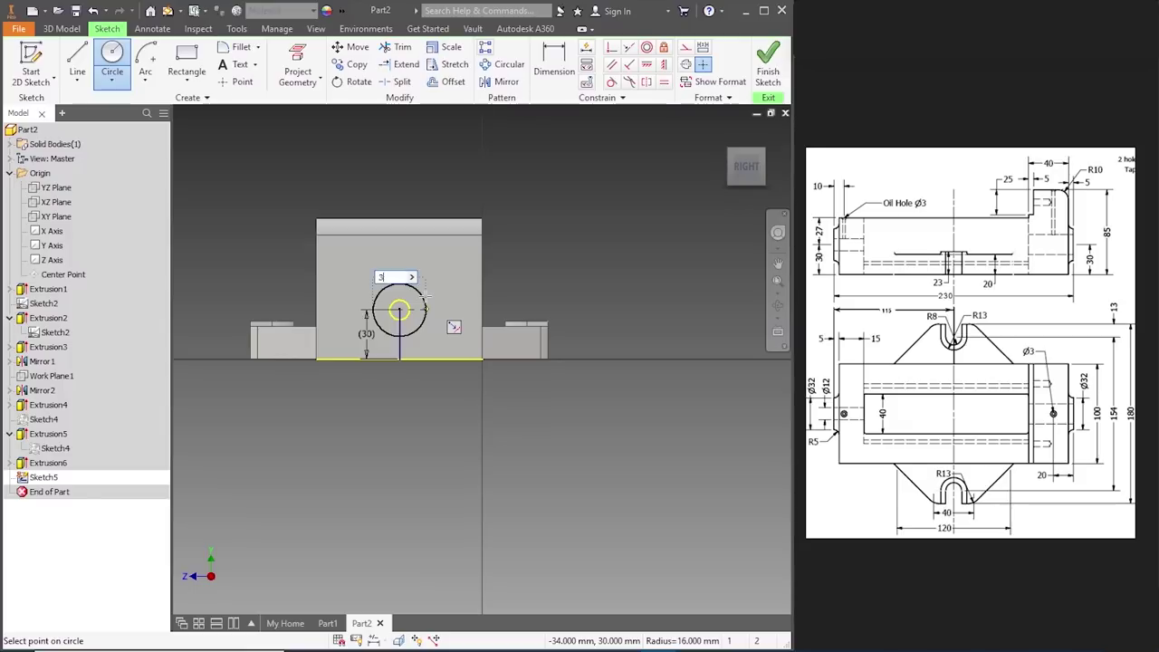
text(32)
key(Return)
key(Escape)
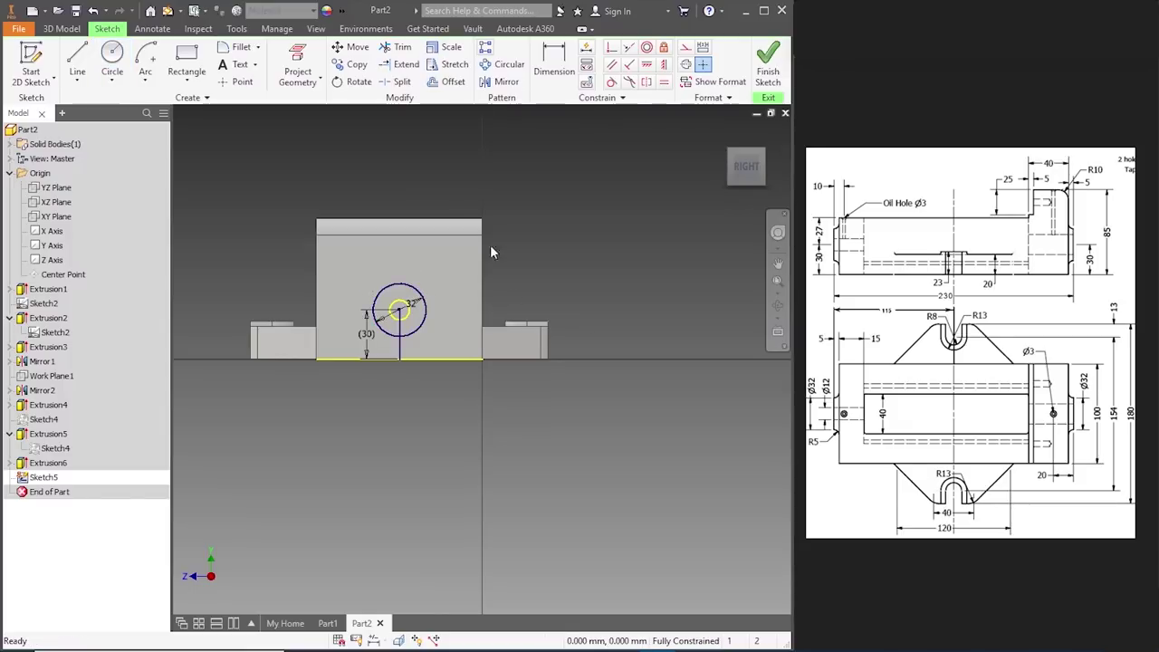
- Draw a concentric 20 mm diameter circle inside the 32 mm circle and finish the sketch
click(112, 71)
click(398, 310)
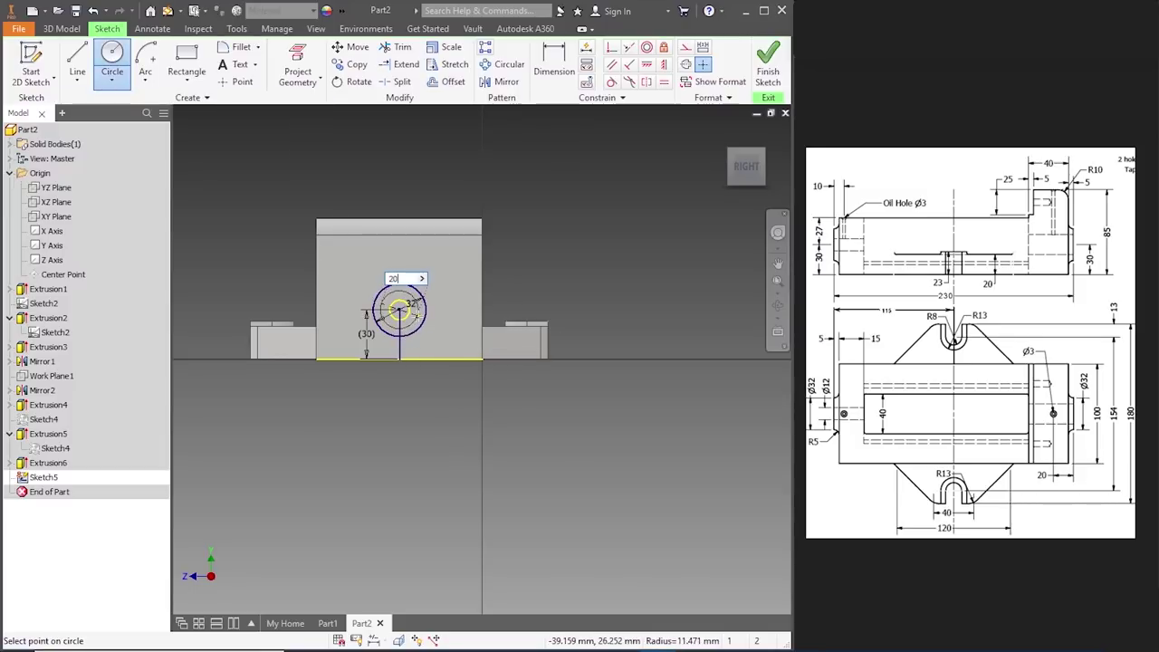
key(Return)
key(Escape)
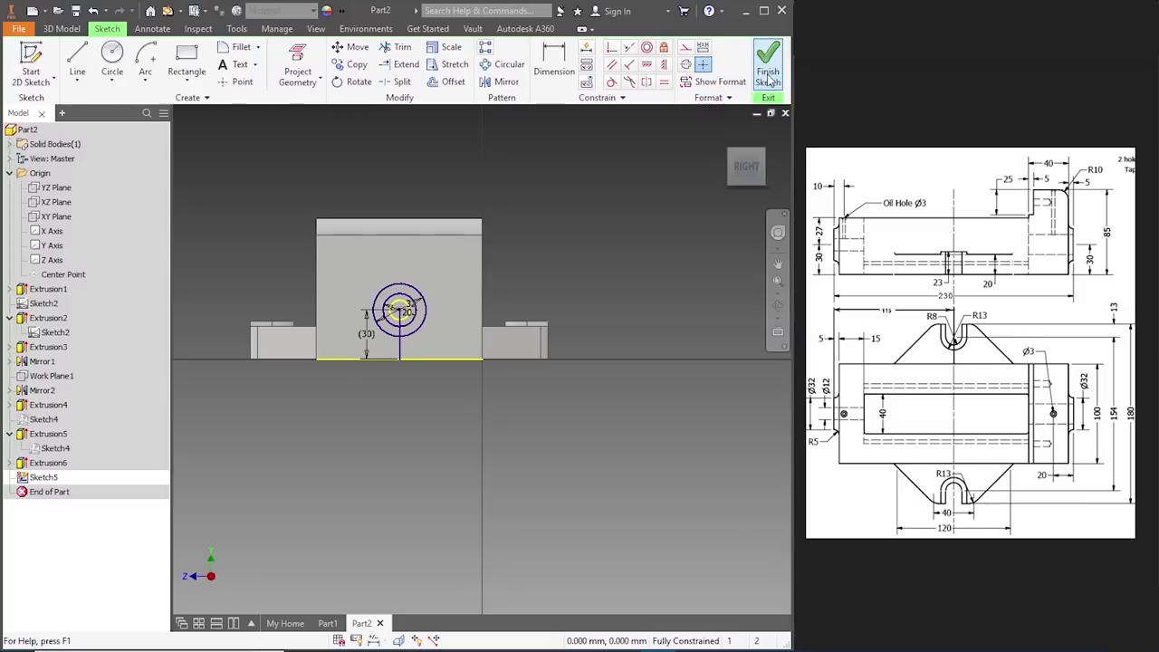
click(768, 75)
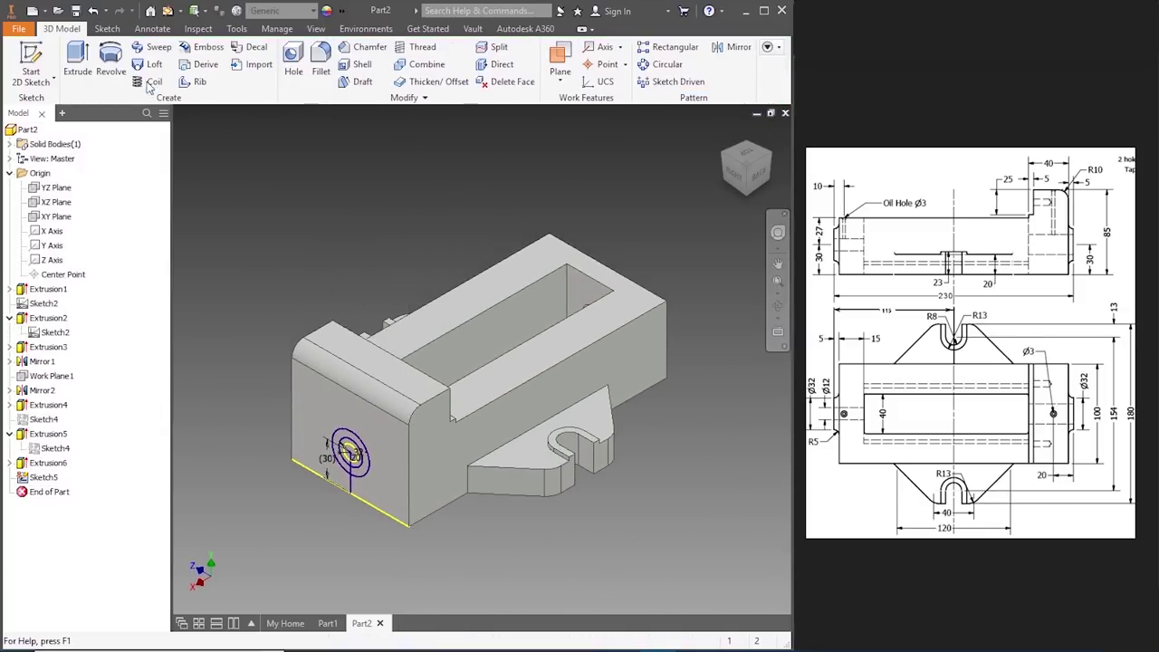
- Extrude the 20 mm circle as a cut 82 mm into the block, through the tall end into the slot
click(77, 62)
scroll(344, 462, down, 5)
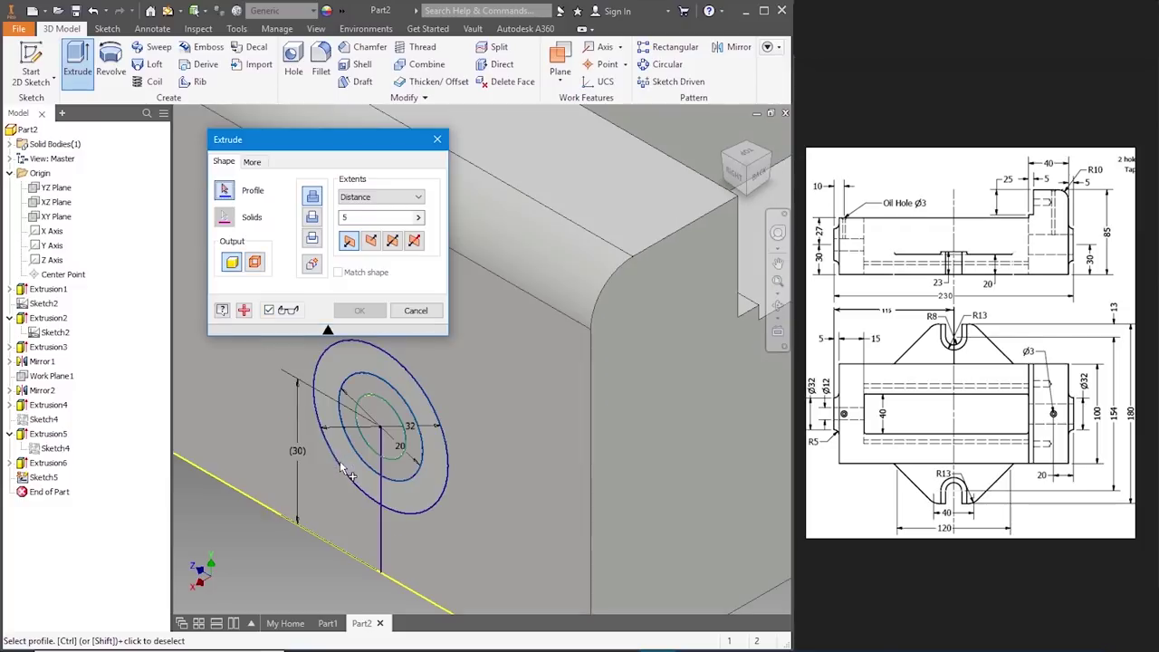
click(366, 431)
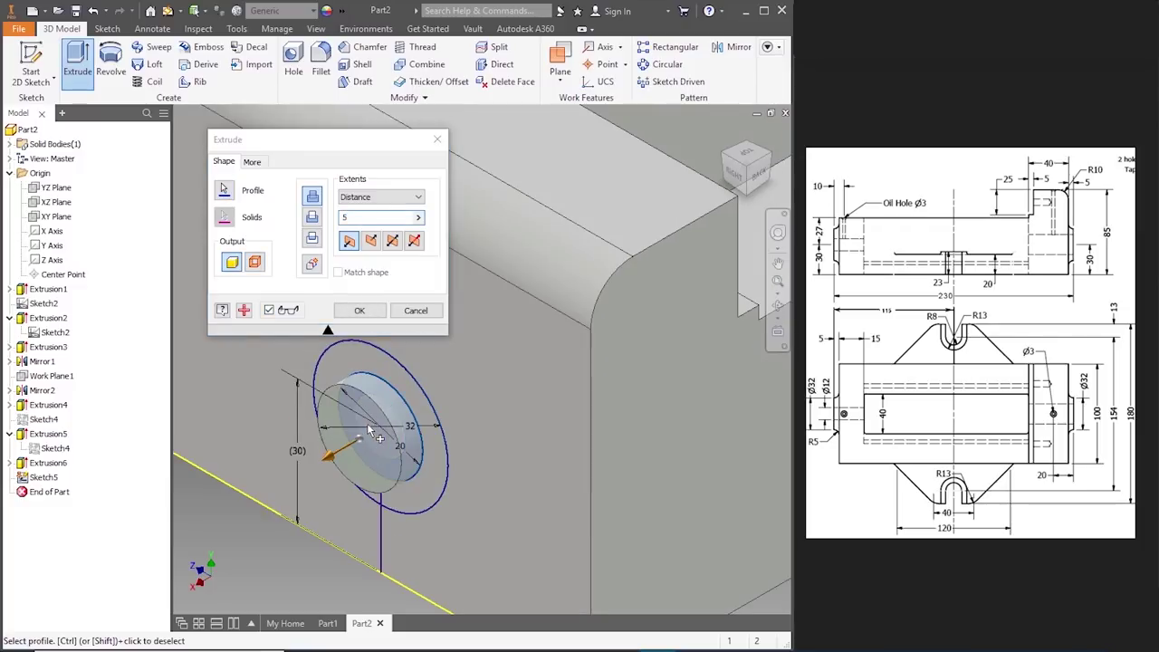
click(312, 219)
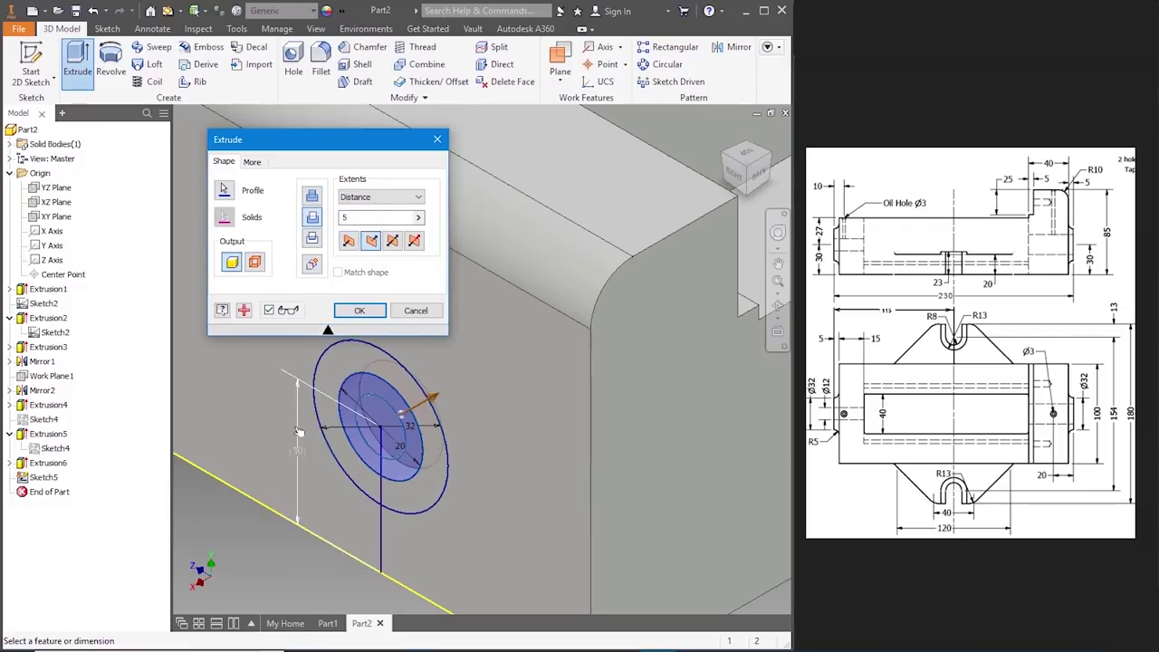
scroll(363, 401, up, 3)
drag(363, 402, 471, 345)
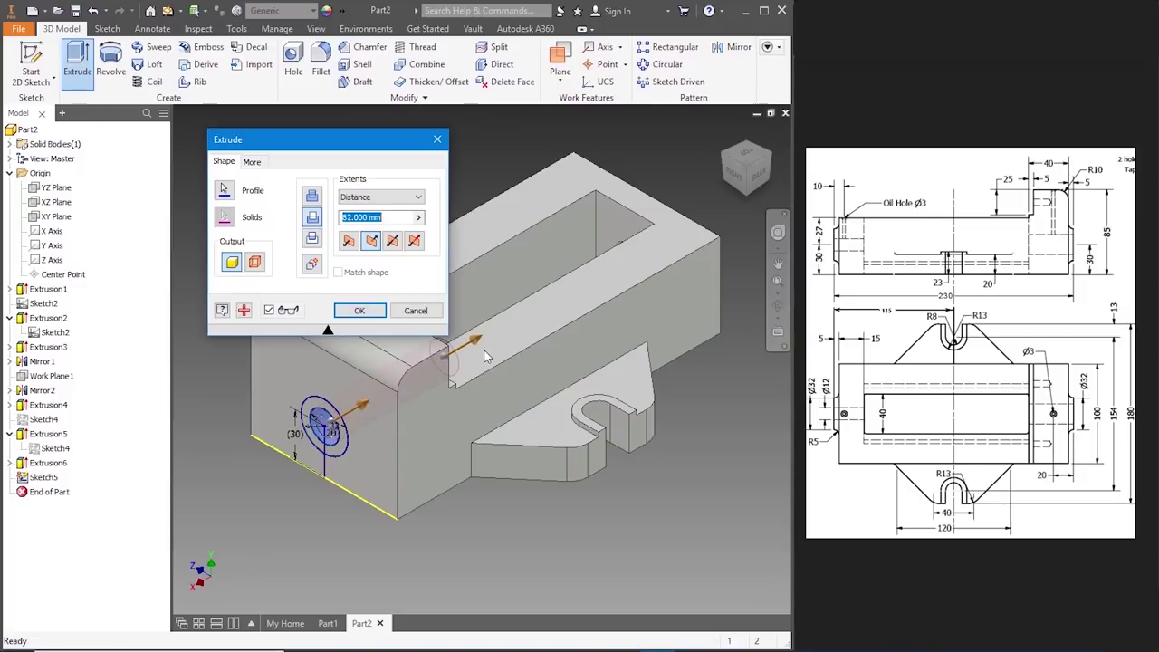
click(360, 310)
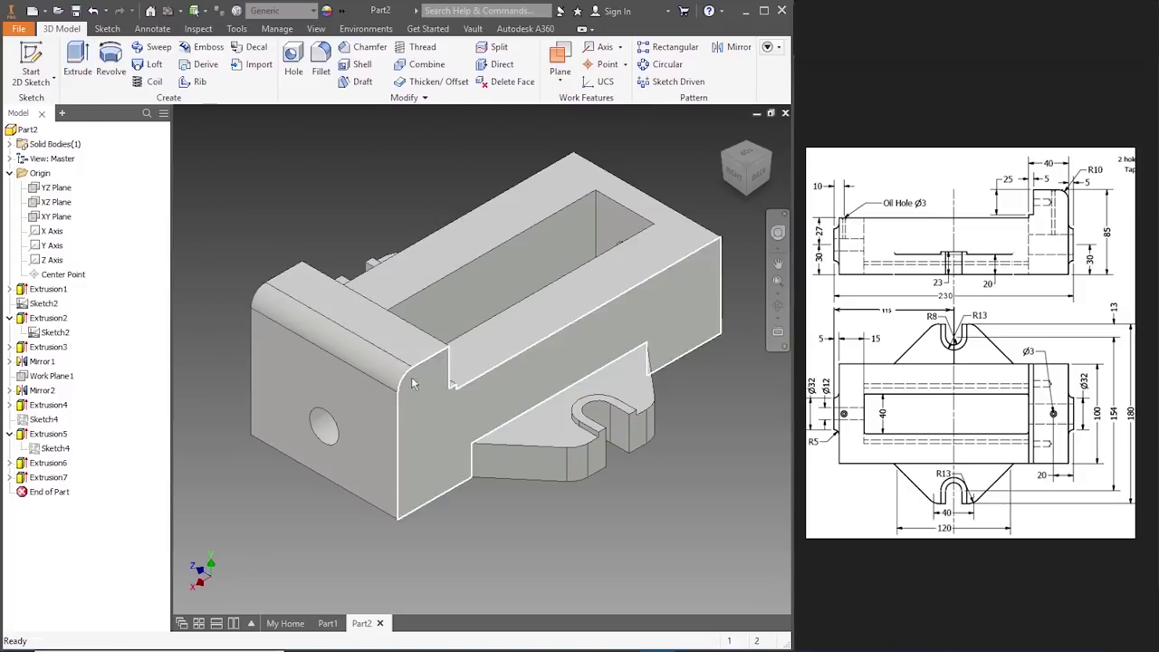
- Show the tall end face's sketch, extrude the ring between its 20 mm and 32 mm circles 5 mm outward, and hide the sketch
click(10, 477)
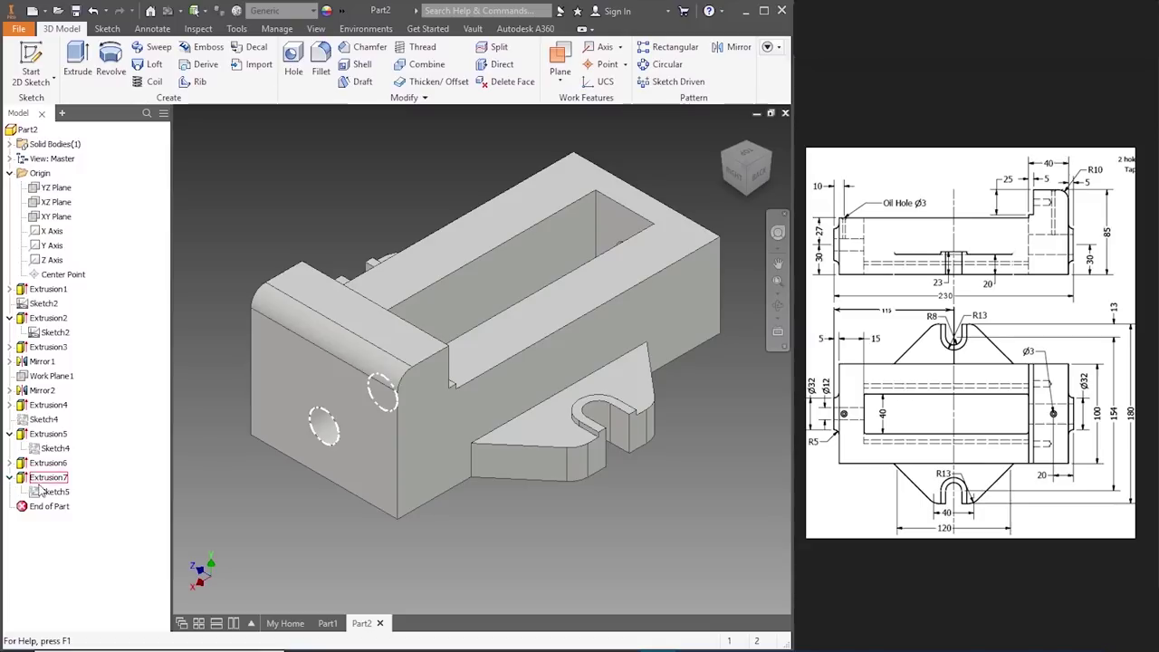
right_click(55, 492)
click(79, 553)
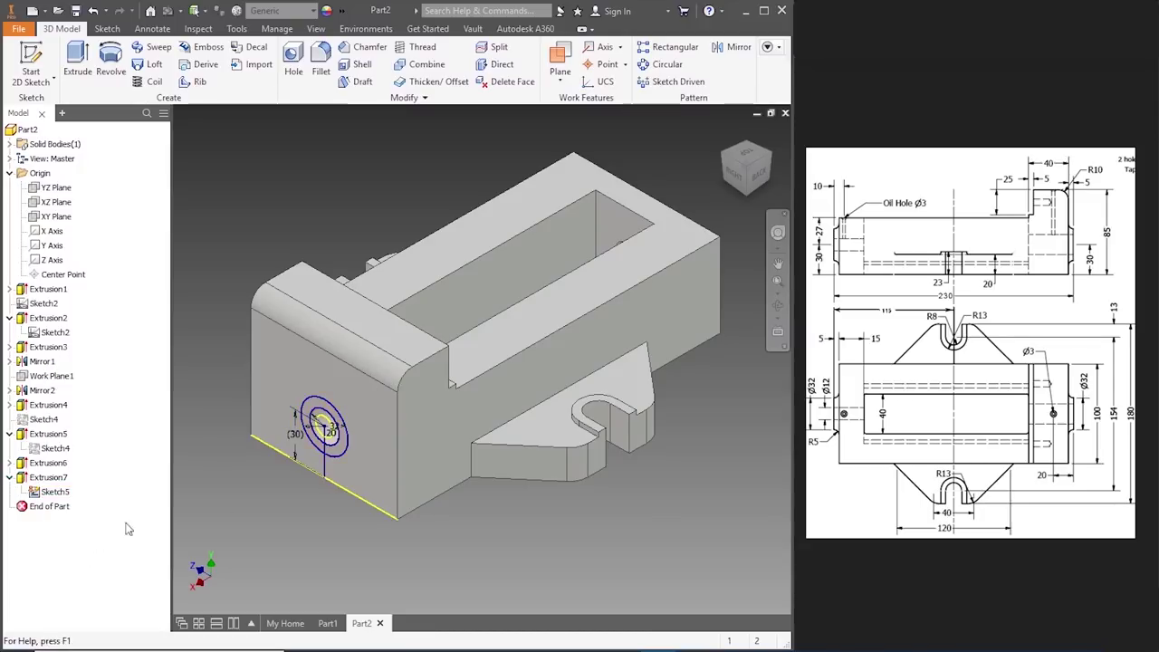
click(78, 64)
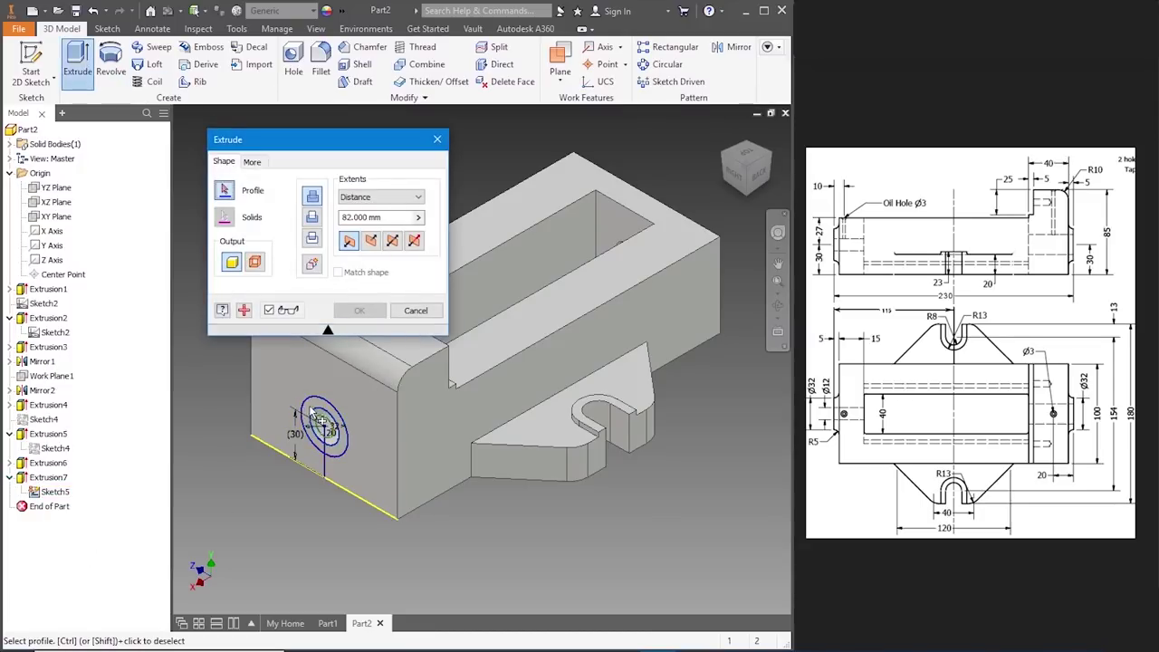
click(310, 417)
text(5)
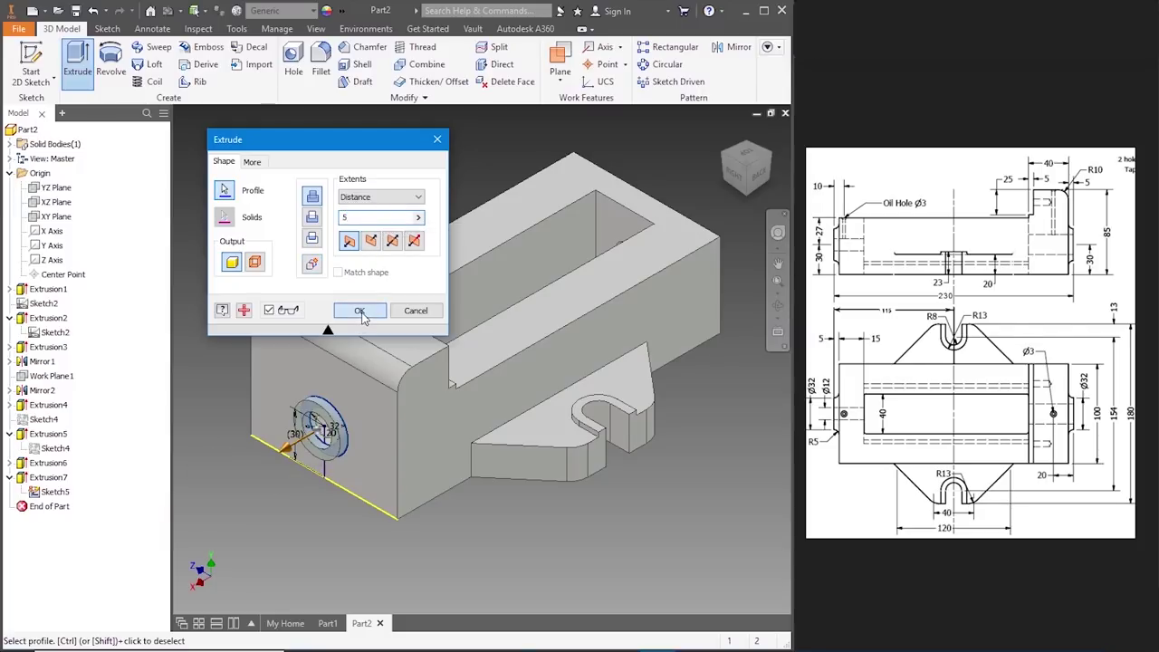
click(360, 312)
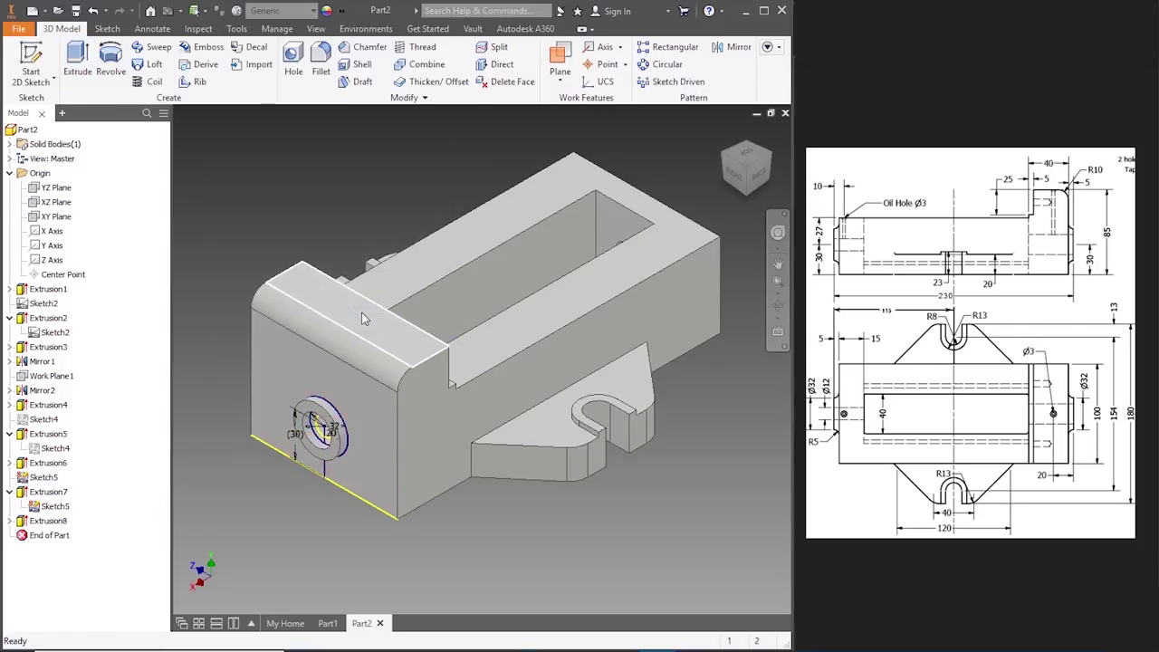
right_click(48, 512)
click(81, 531)
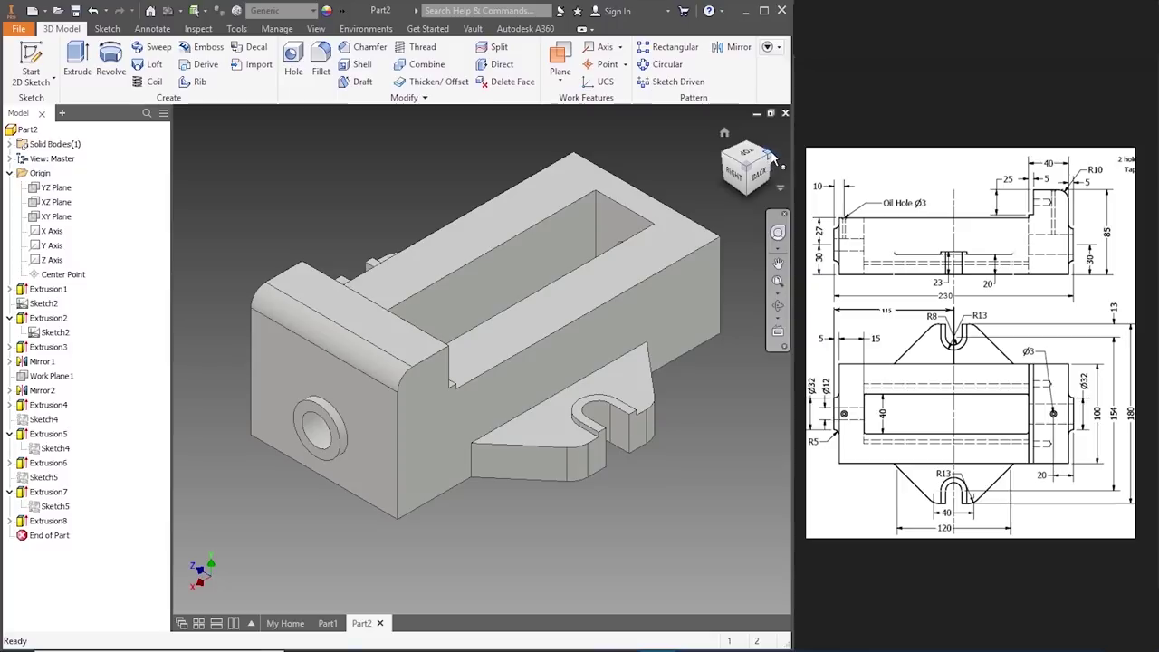
- On the block's lower top face, sketch a 10 mm line inward from the midpoint of the small-bore boss's outer edge and finish the sketch
click(733, 159)
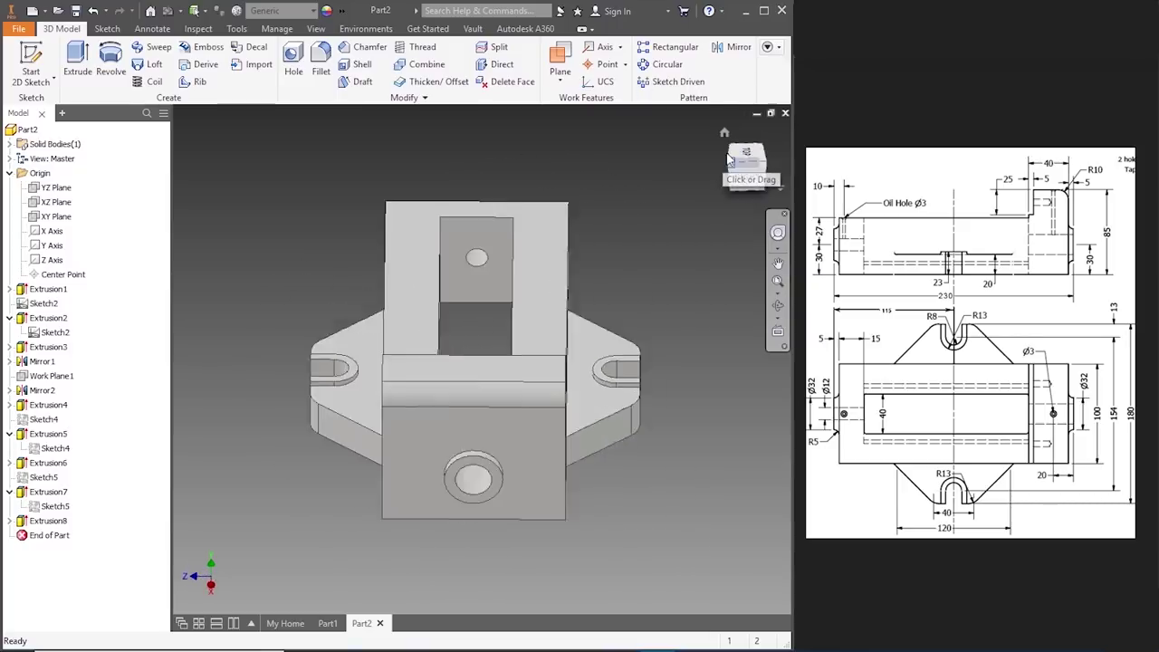
click(729, 160)
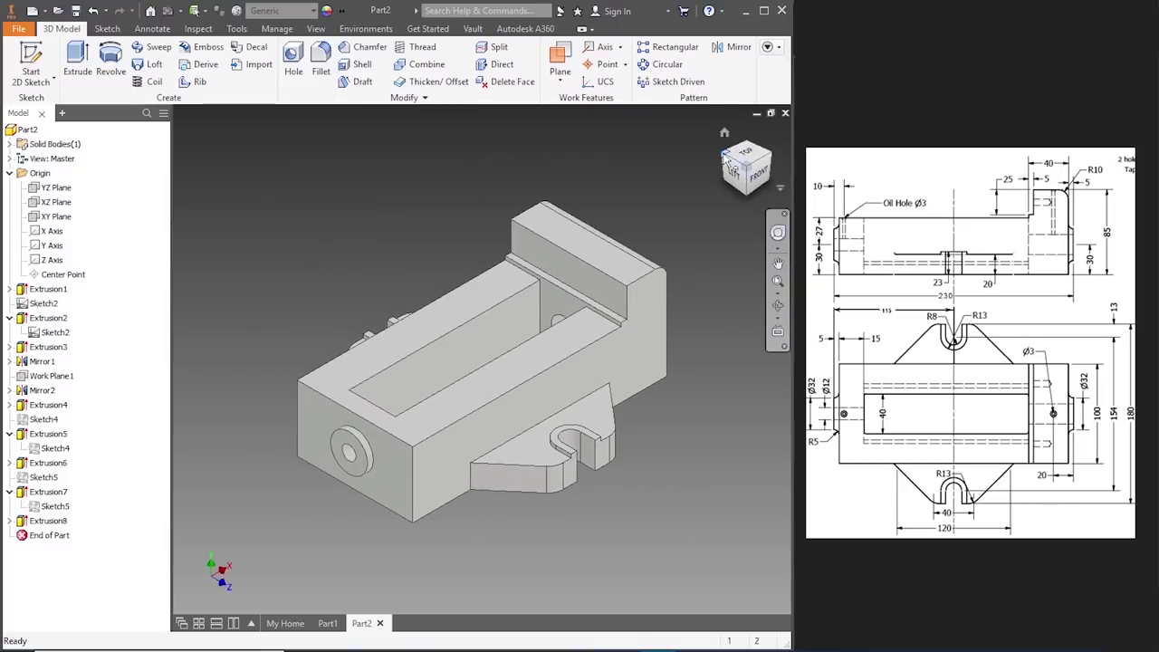
click(743, 154)
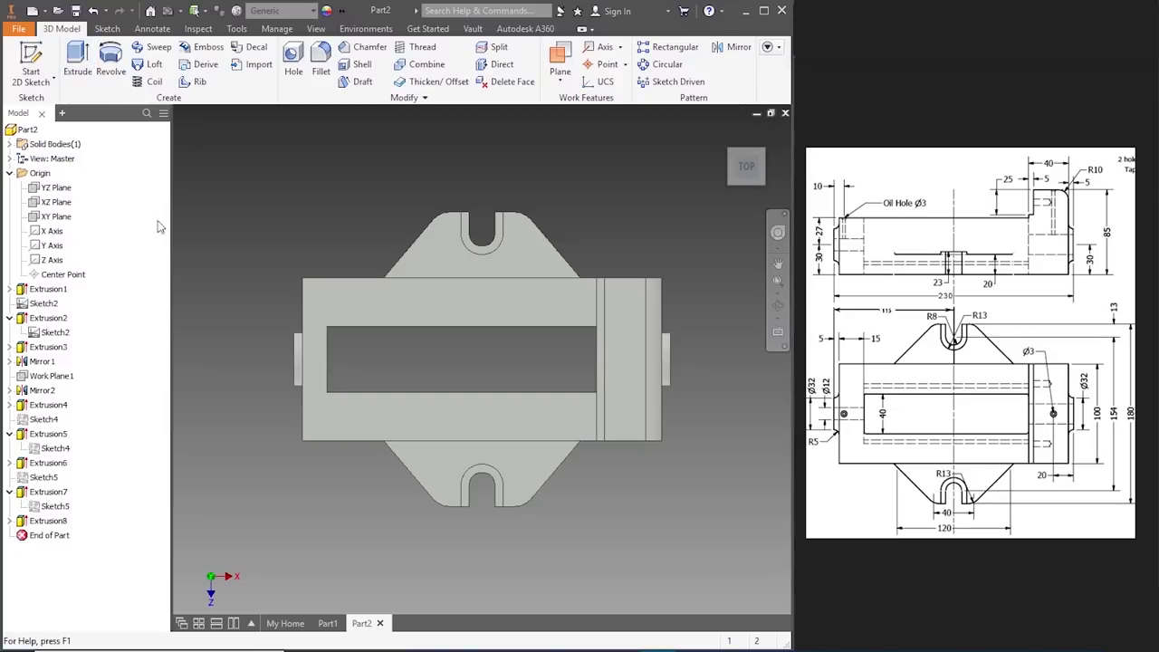
click(330, 293)
right_click(330, 294)
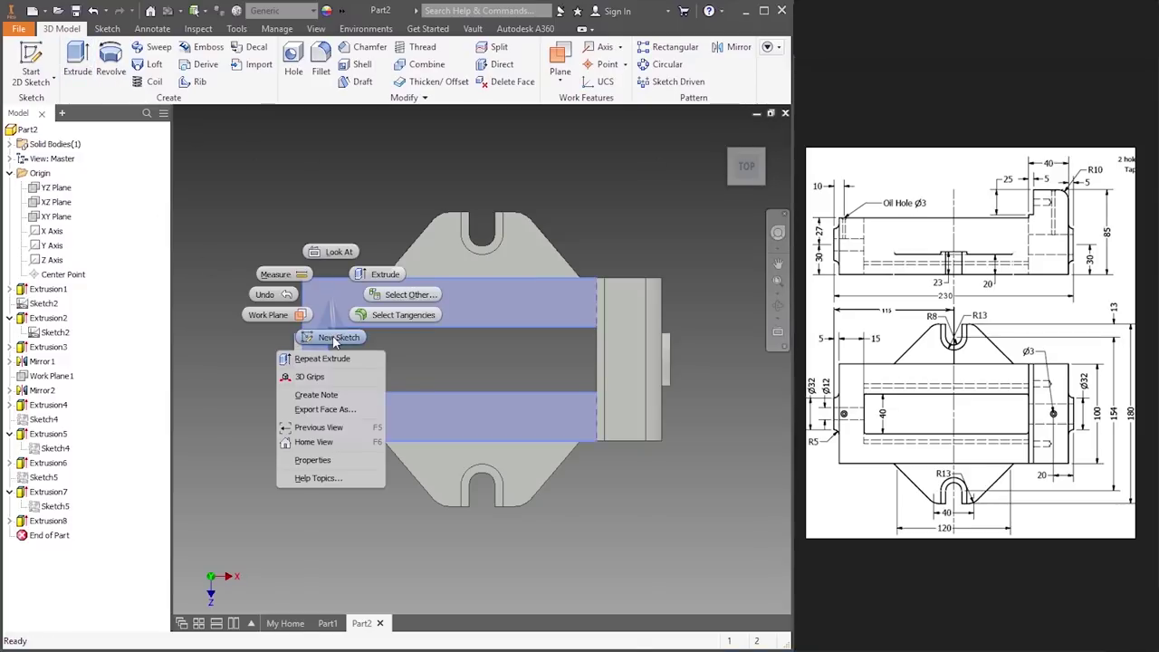
click(333, 337)
key(l)
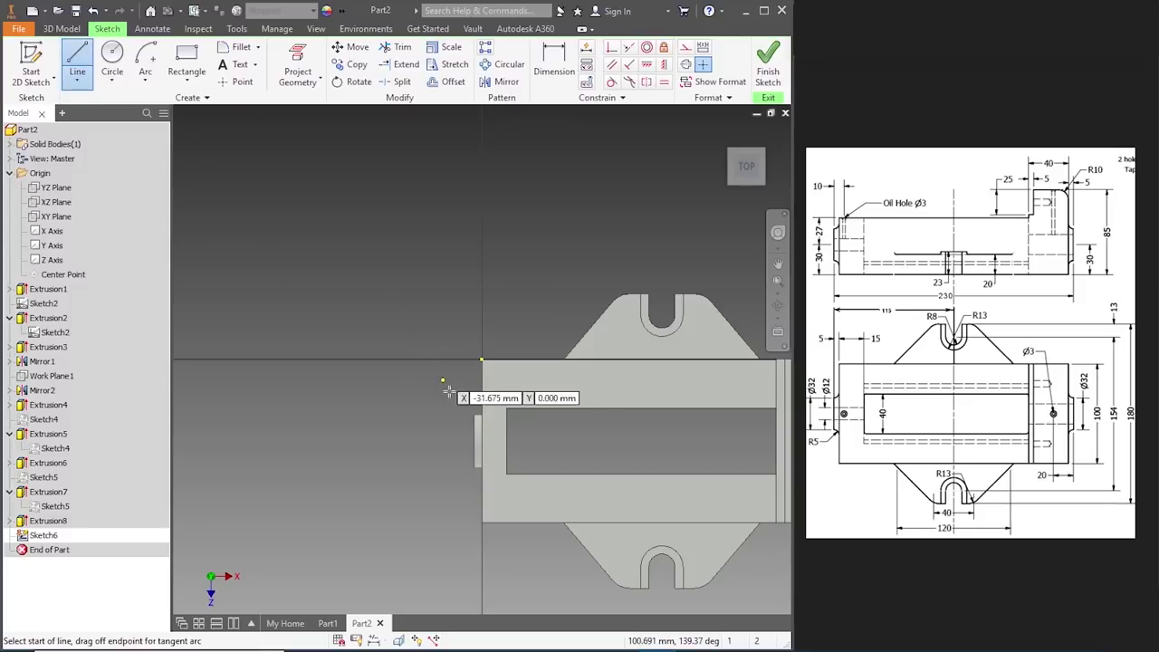
click(482, 441)
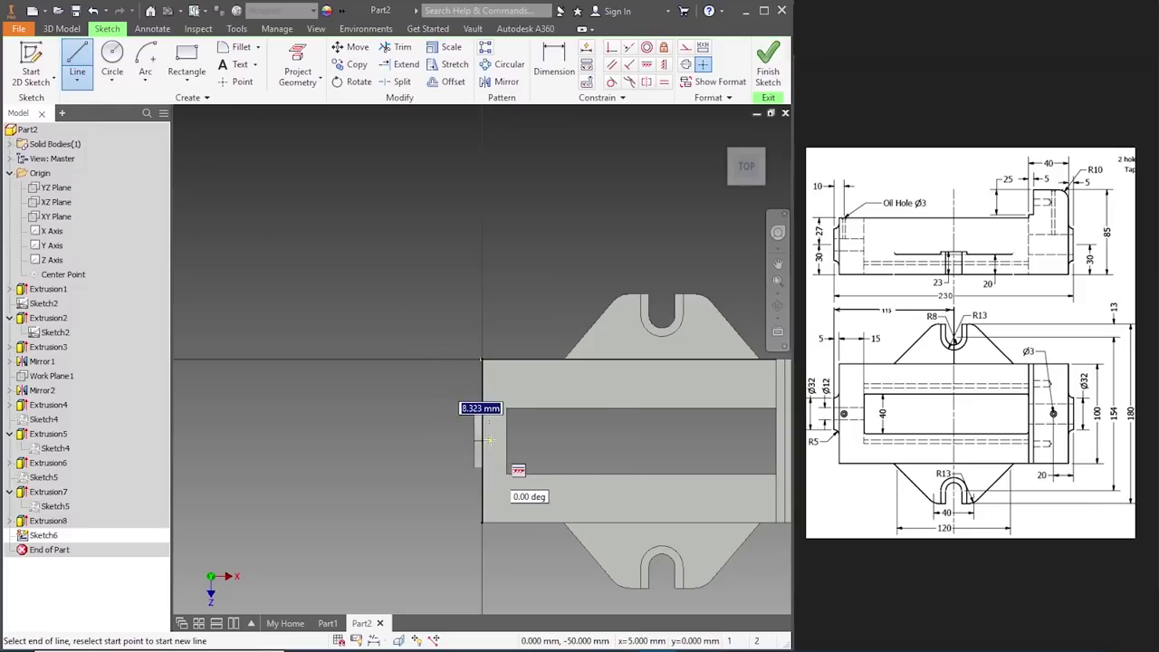
key(Return)
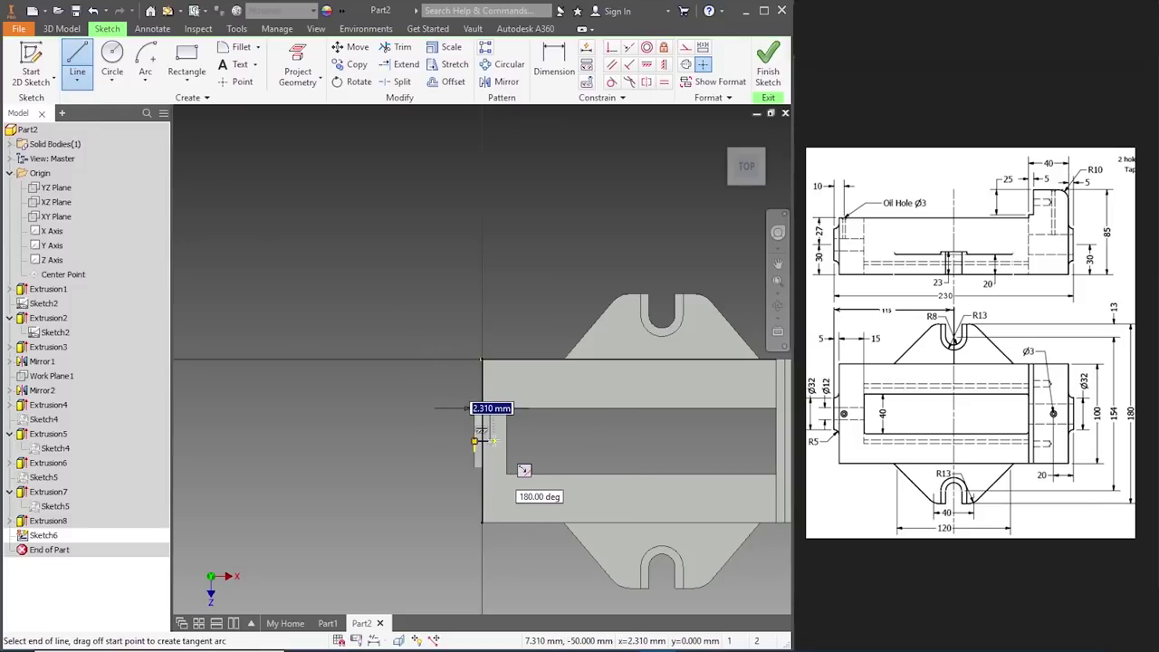
key(Escape)
scroll(523, 438, up, 5)
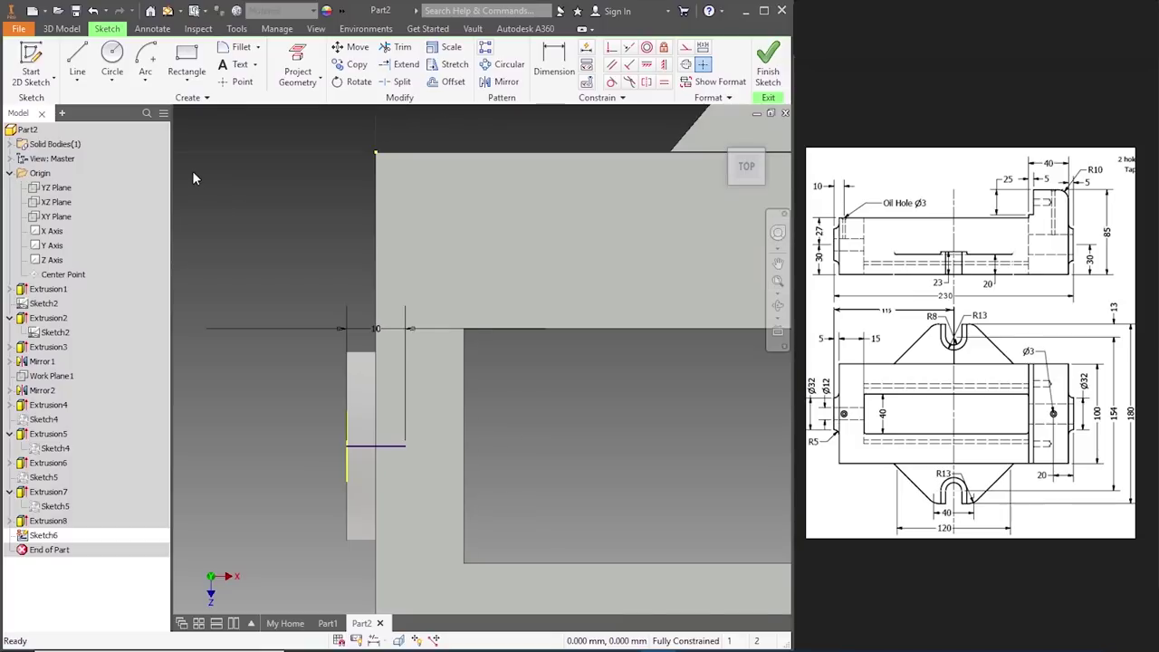
click(774, 66)
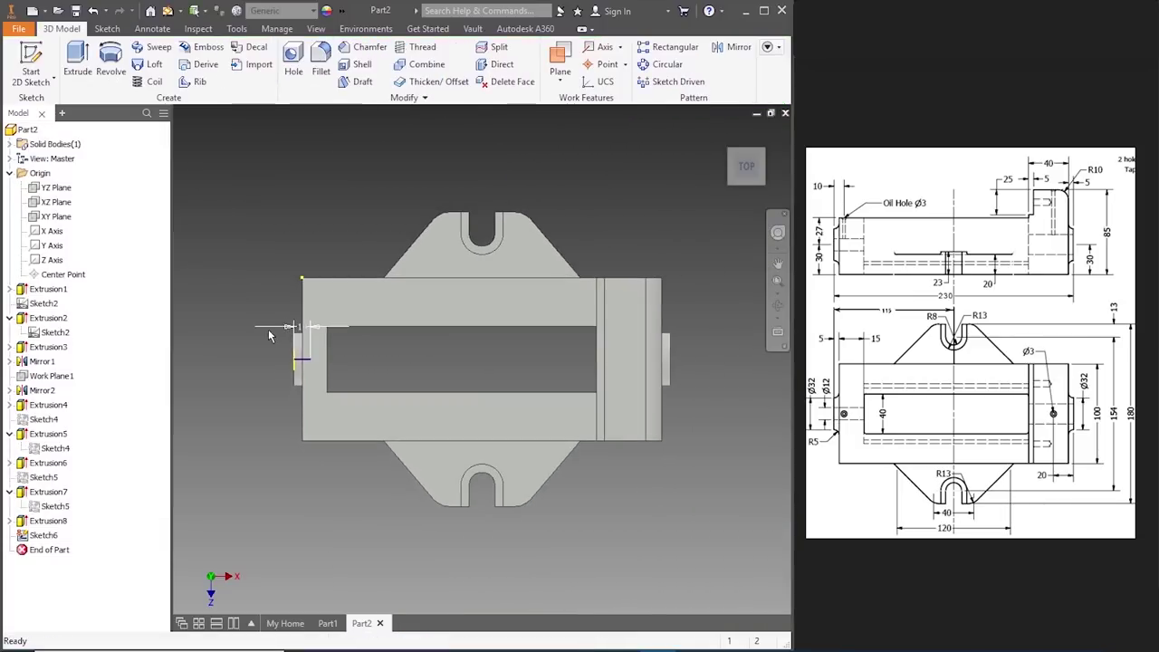
- Start a countersunk hole placed from the sketch, centred on the inner end of the 10 mm line
scroll(268, 336, up, 3)
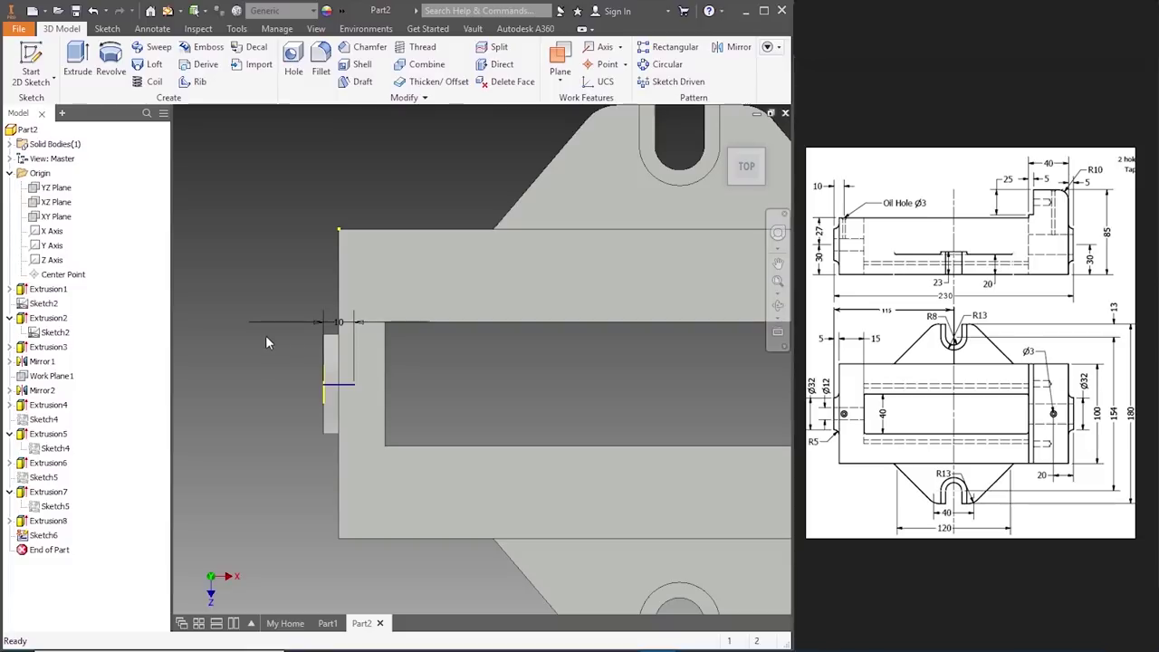
click(294, 60)
mouse_move(290, 139)
mouse_down()
mouse_move(365, 134)
mouse_move(696, 275)
mouse_up()
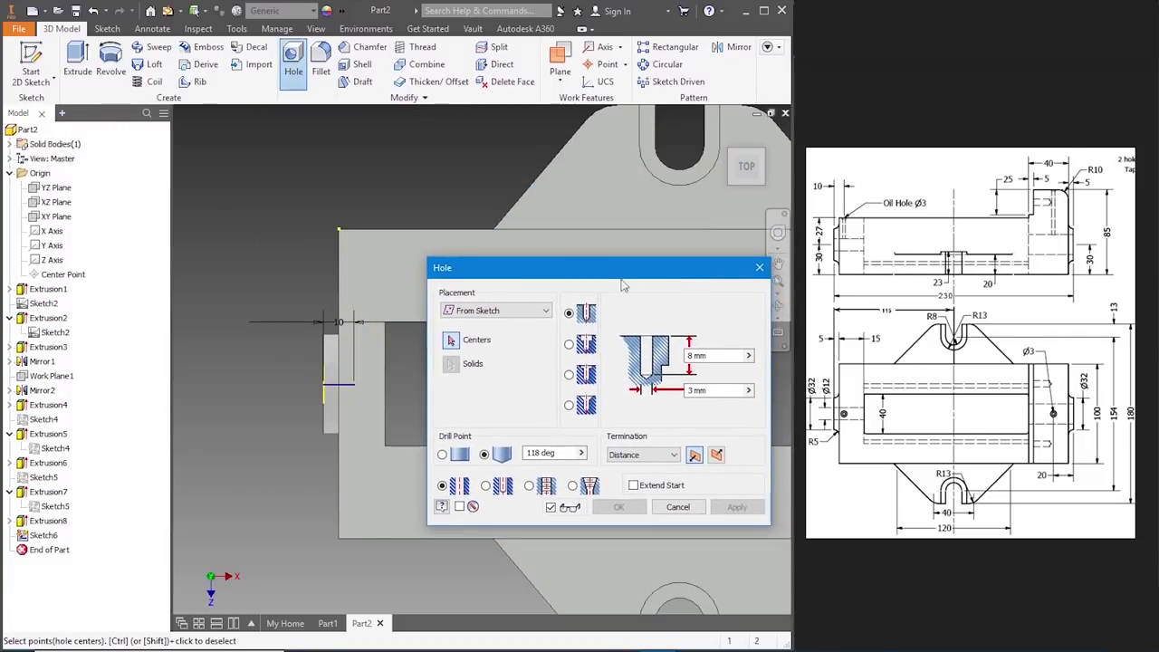
click(517, 310)
click(503, 326)
click(569, 406)
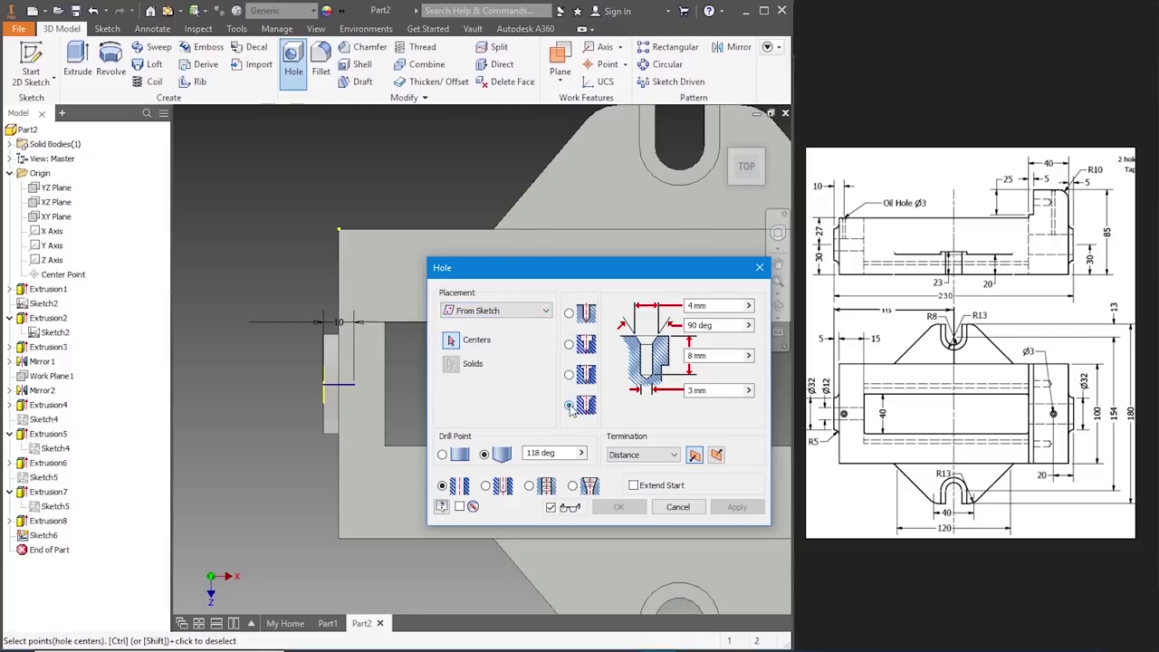
click(355, 386)
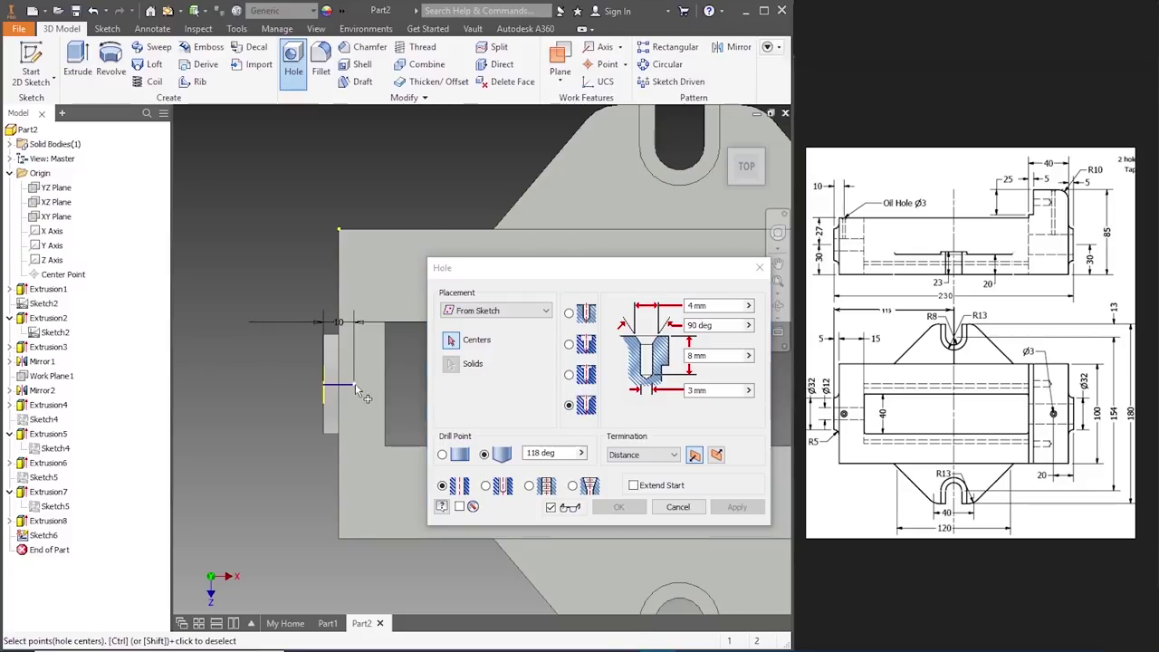
- Set the hole's countersink diameter to 3 mm and its drill diameter to 2 mm
click(720, 306)
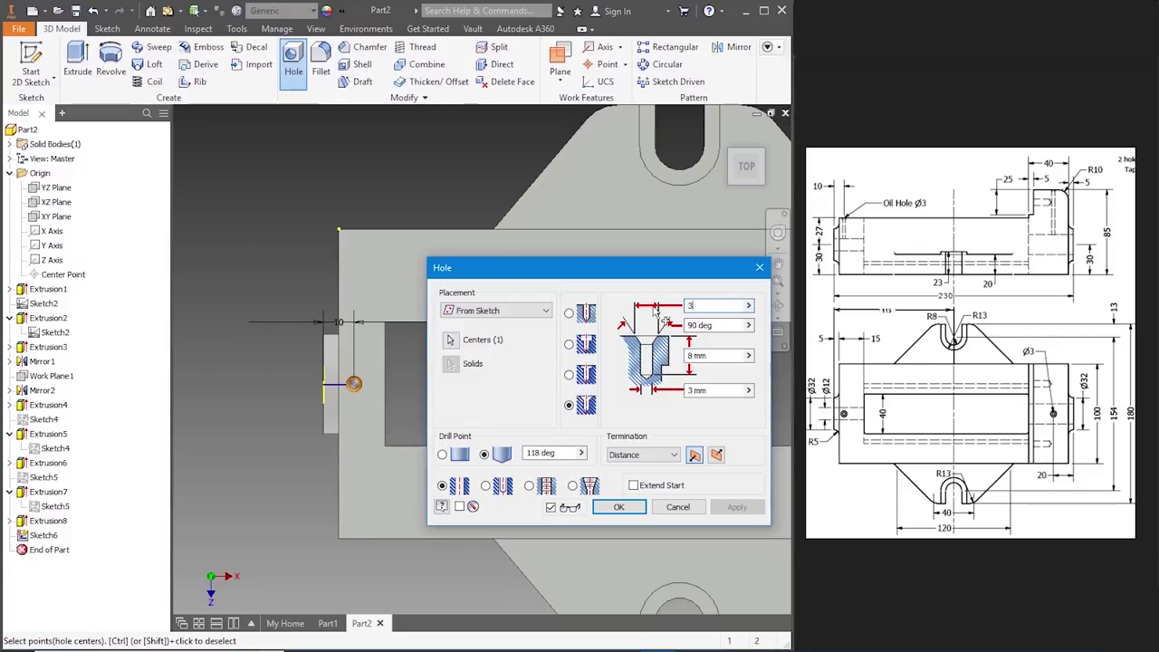
text(3)
key(Tab)
key(Tab)
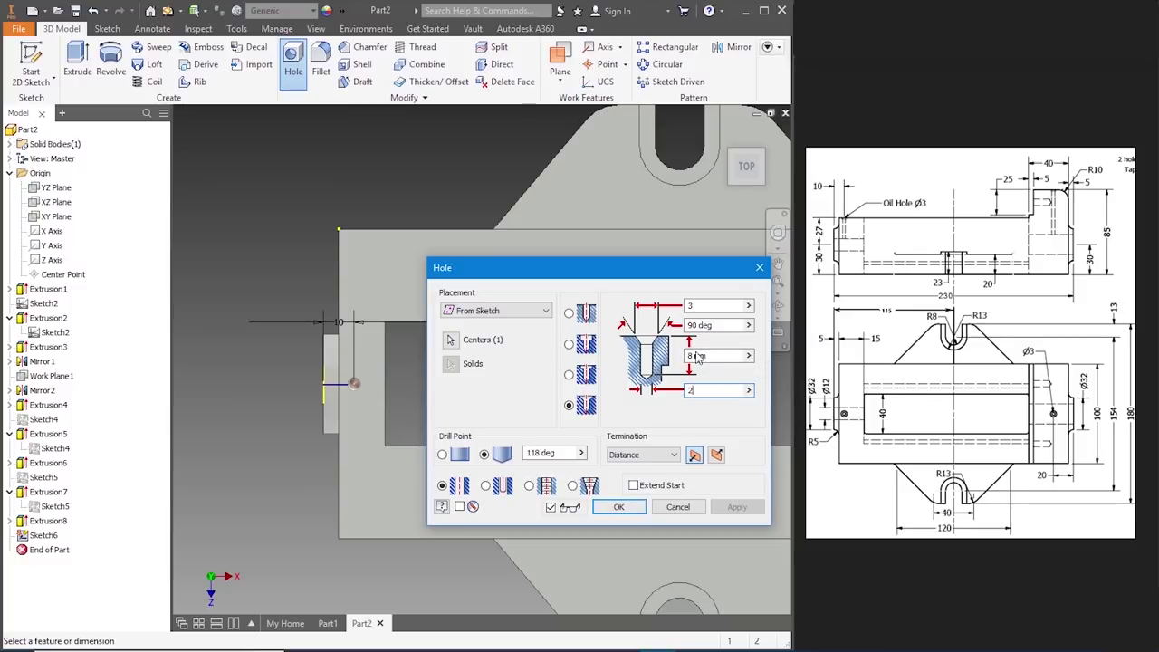
- Extend the hole's depth to 25.5 mm so it reaches into the boss bore, and create the hole
click(747, 189)
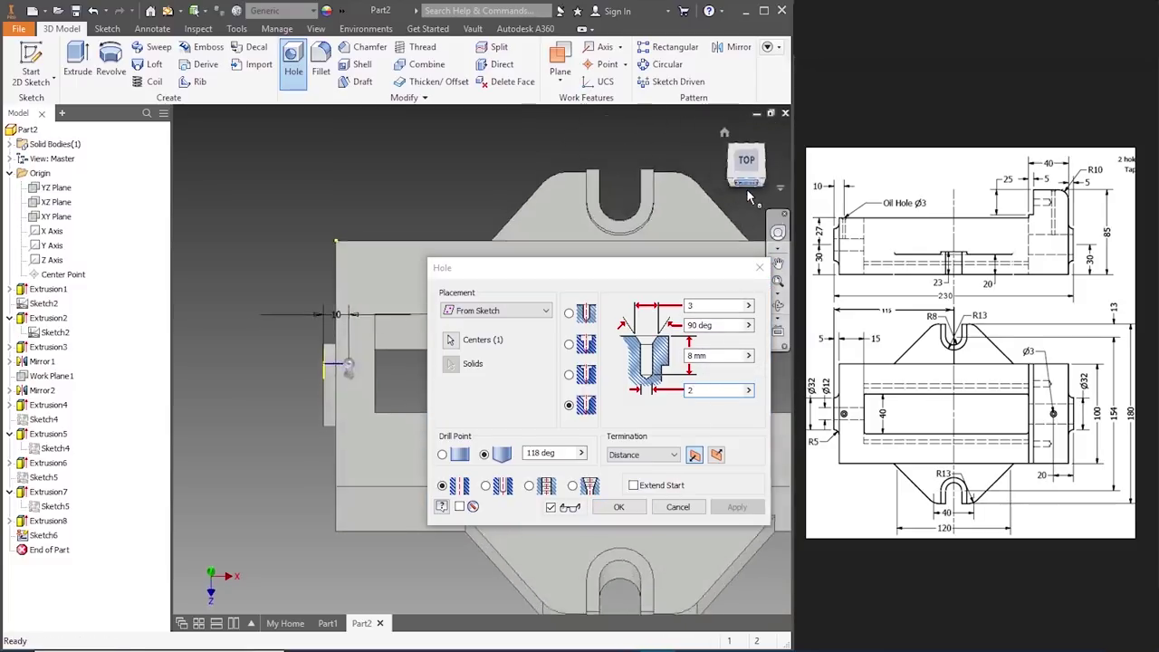
click(725, 168)
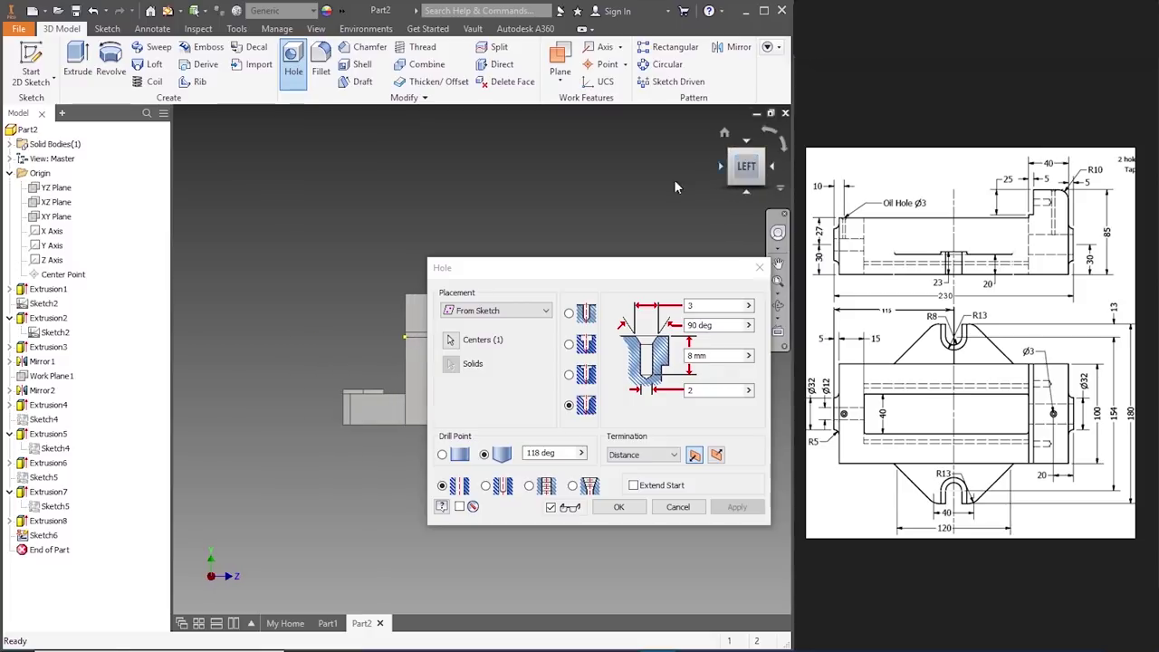
drag(638, 269, 226, 118)
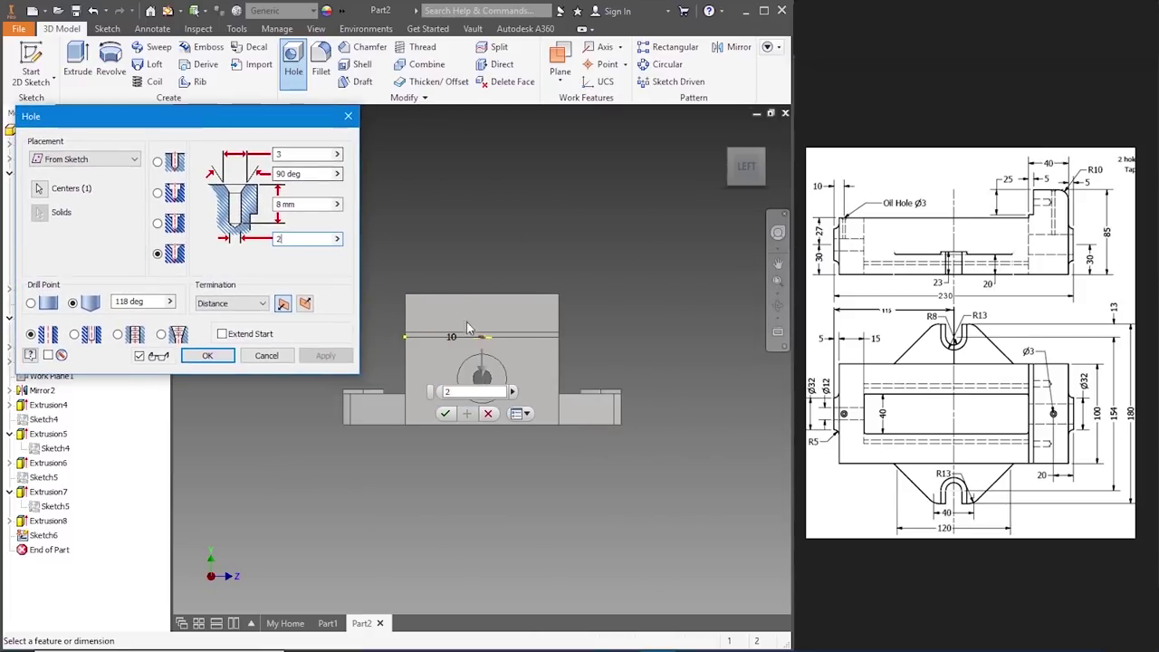
scroll(508, 361, up, 3)
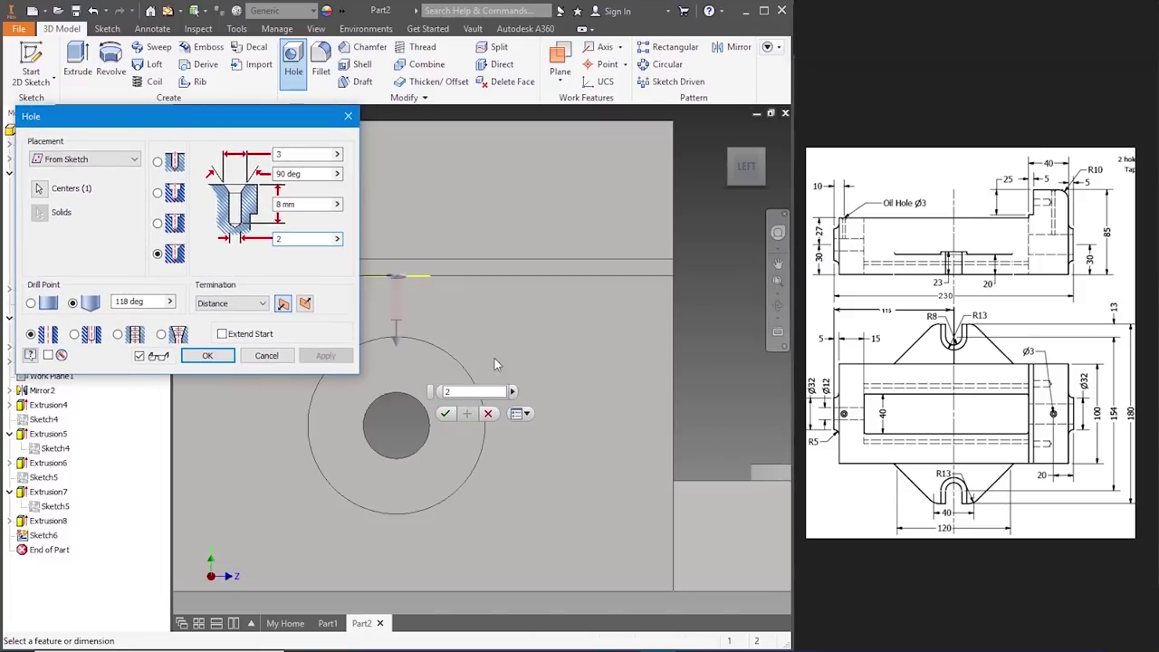
key(Tab)
drag(396, 368, 397, 441)
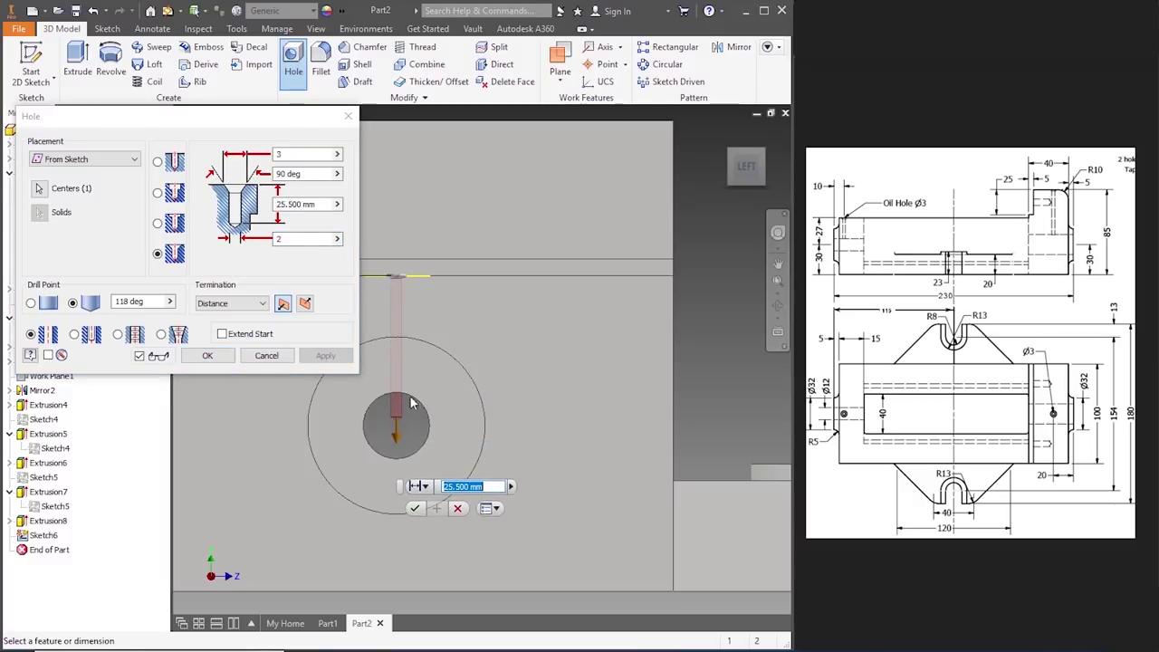
click(208, 355)
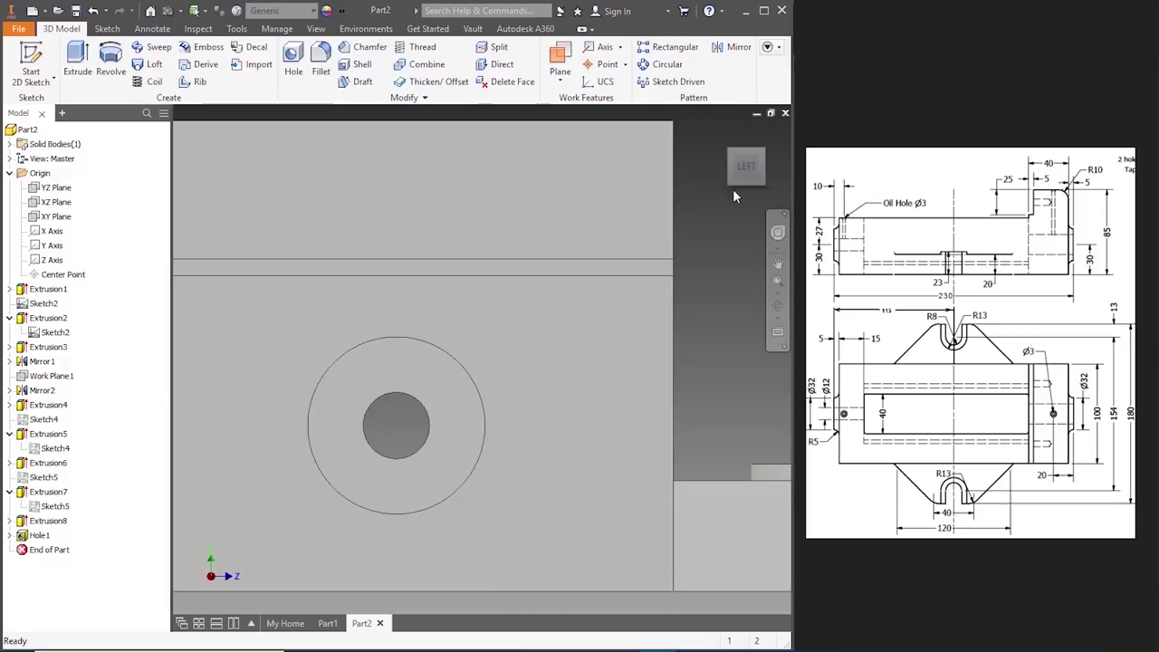
- On the tall end's top face, sketch a 20 mm line inward from the midpoint of that end's boss outer edge and finish the sketch
mouse_move(764, 156)
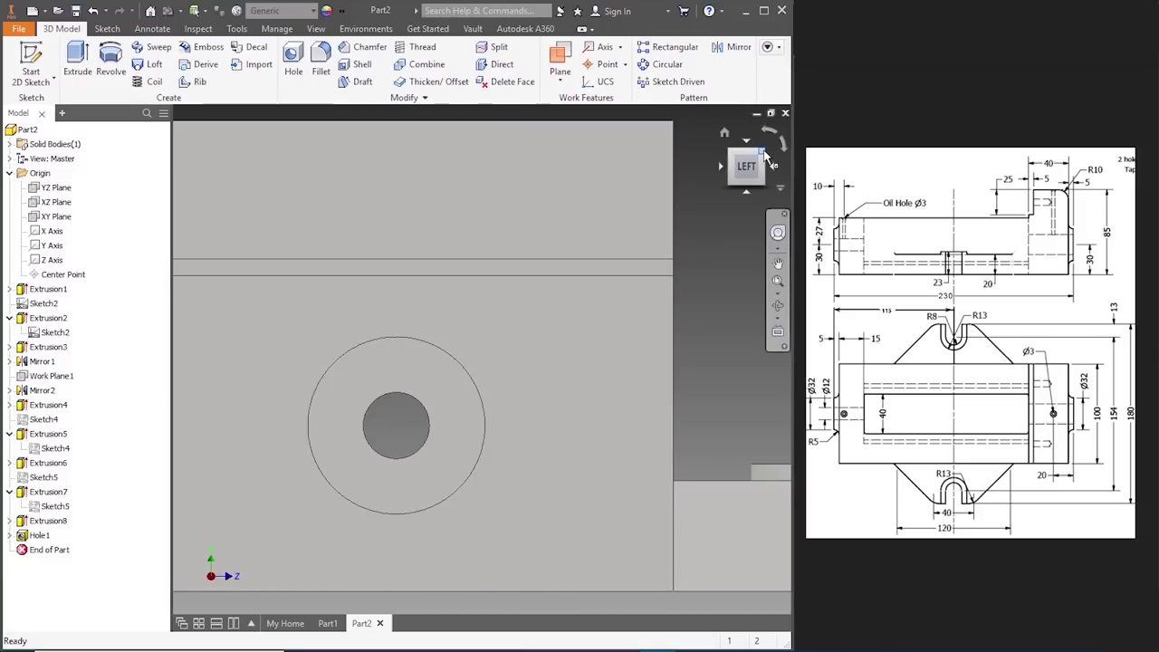
click(765, 156)
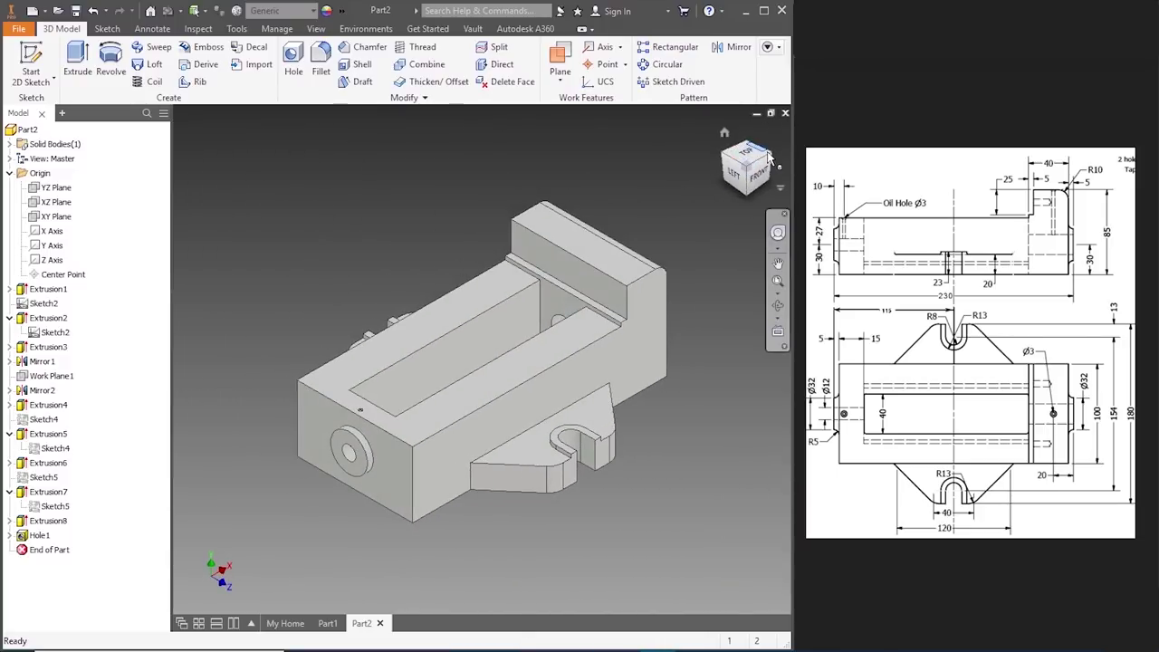
click(770, 156)
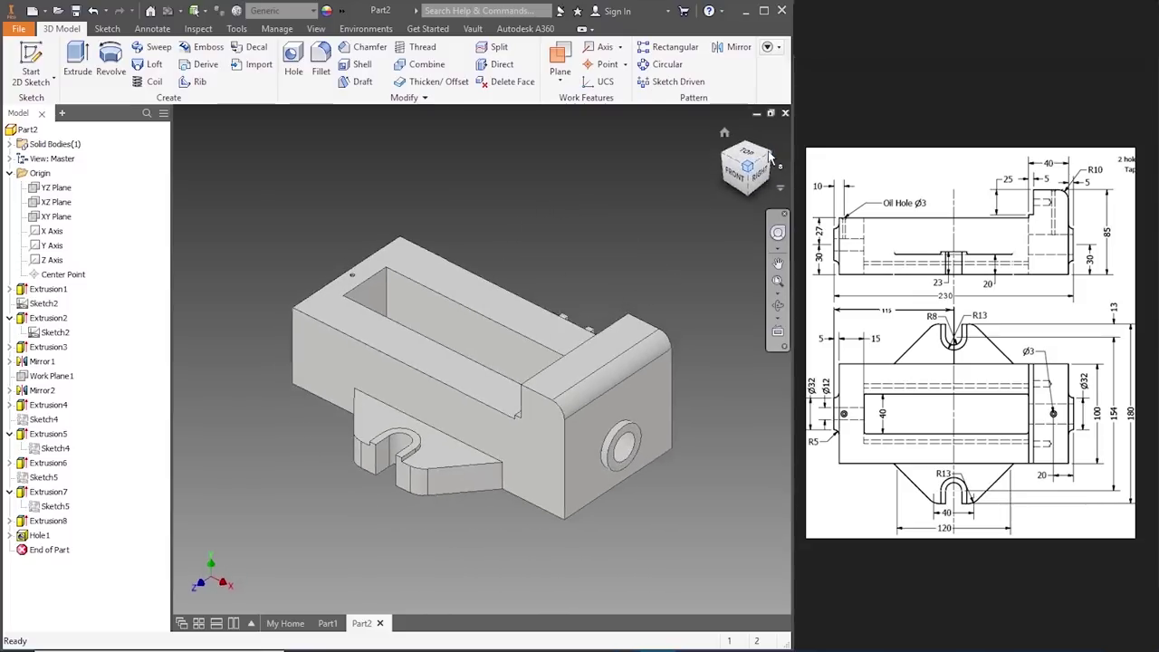
right_click(593, 351)
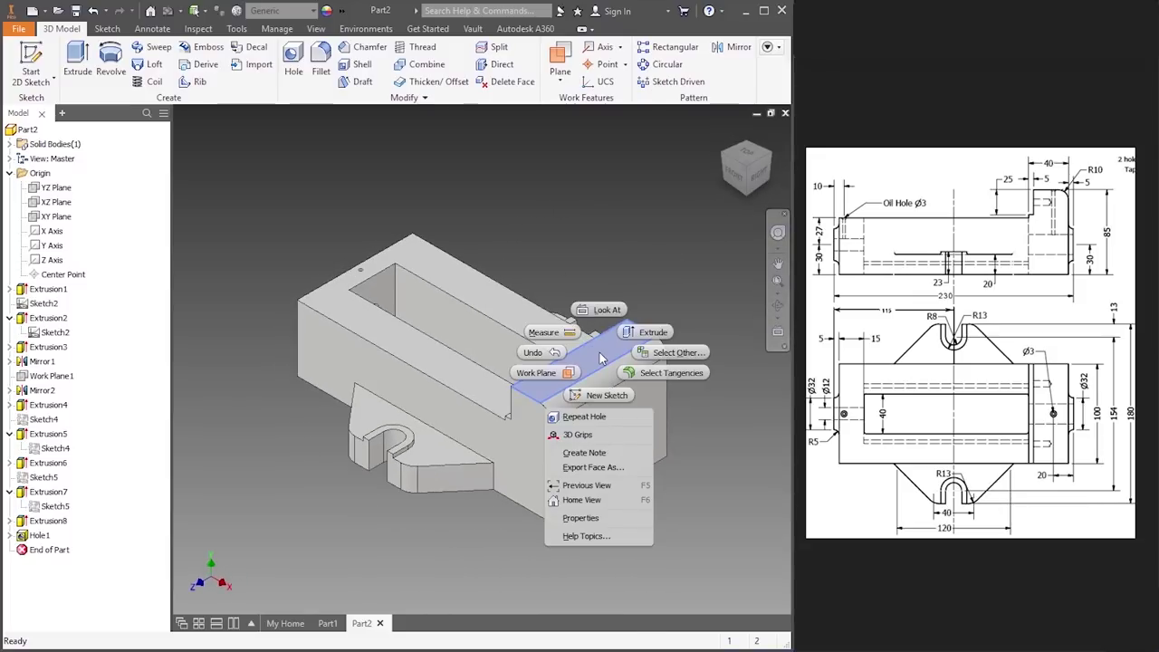
click(609, 404)
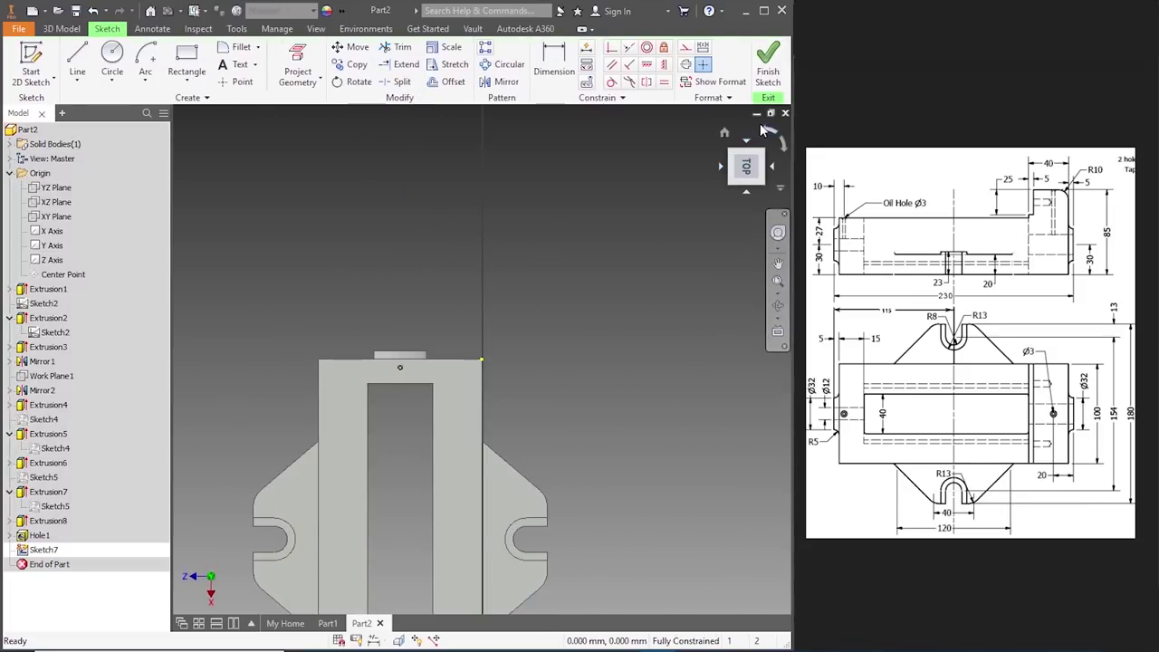
click(746, 149)
scroll(697, 347, up, 3)
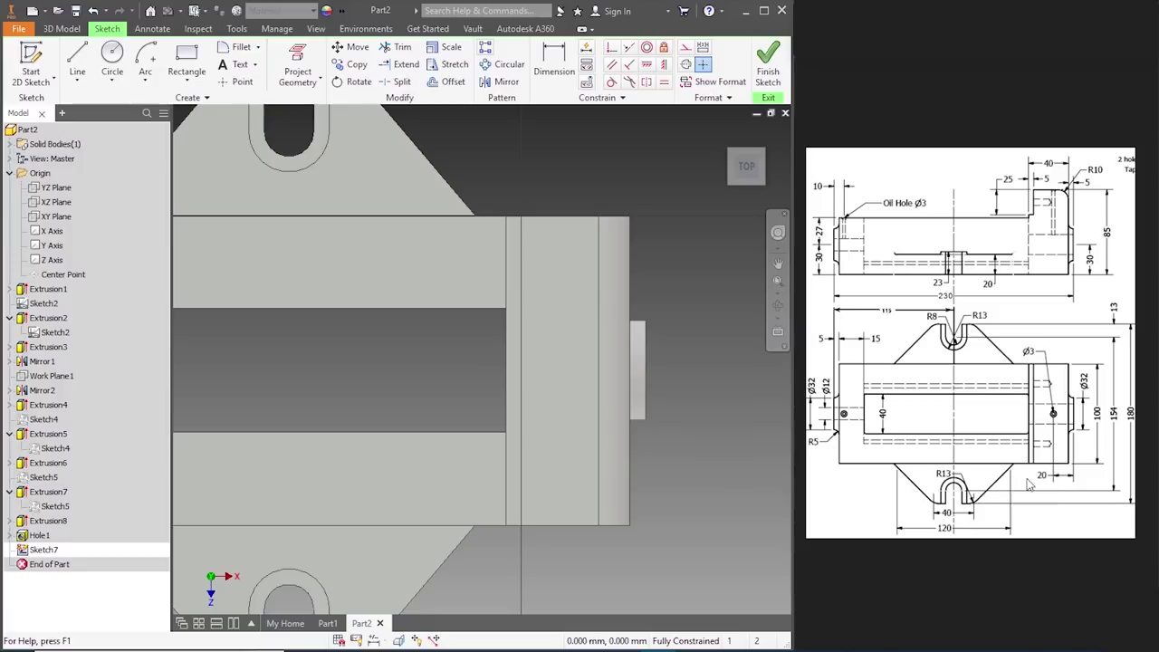
click(77, 63)
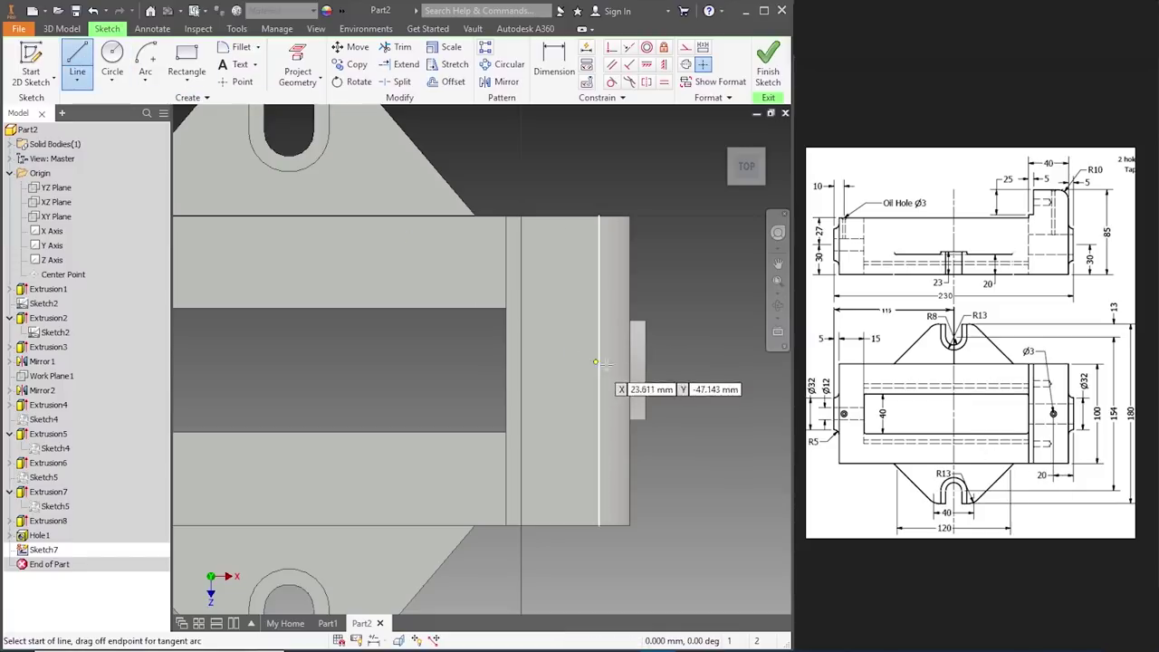
click(647, 371)
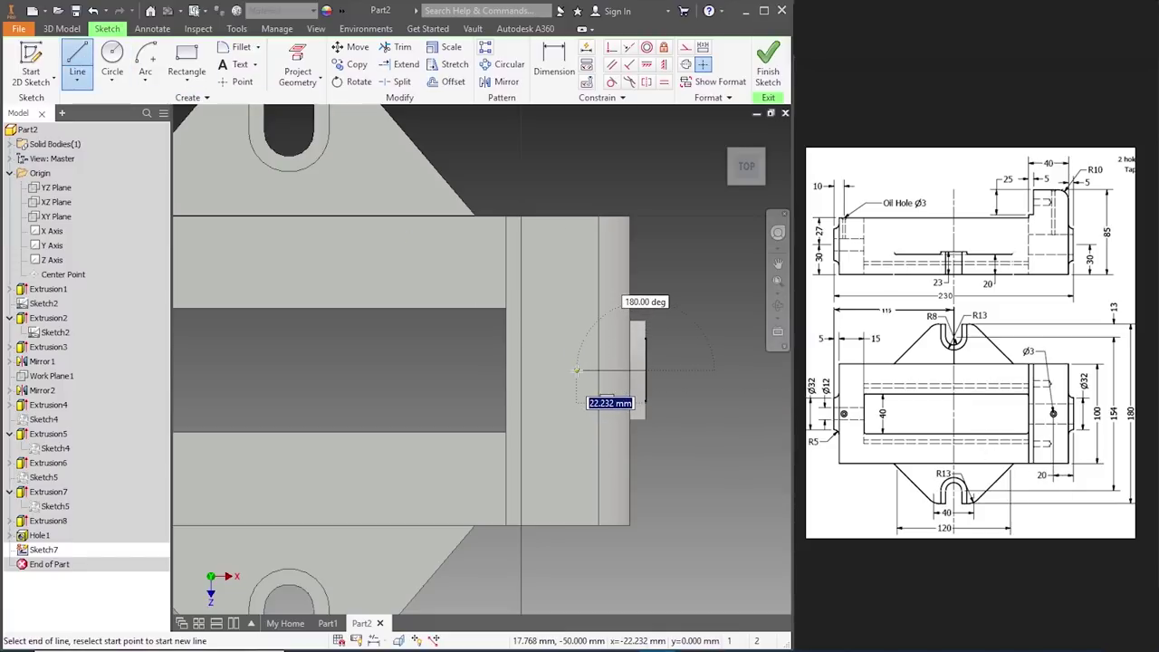
text(2)
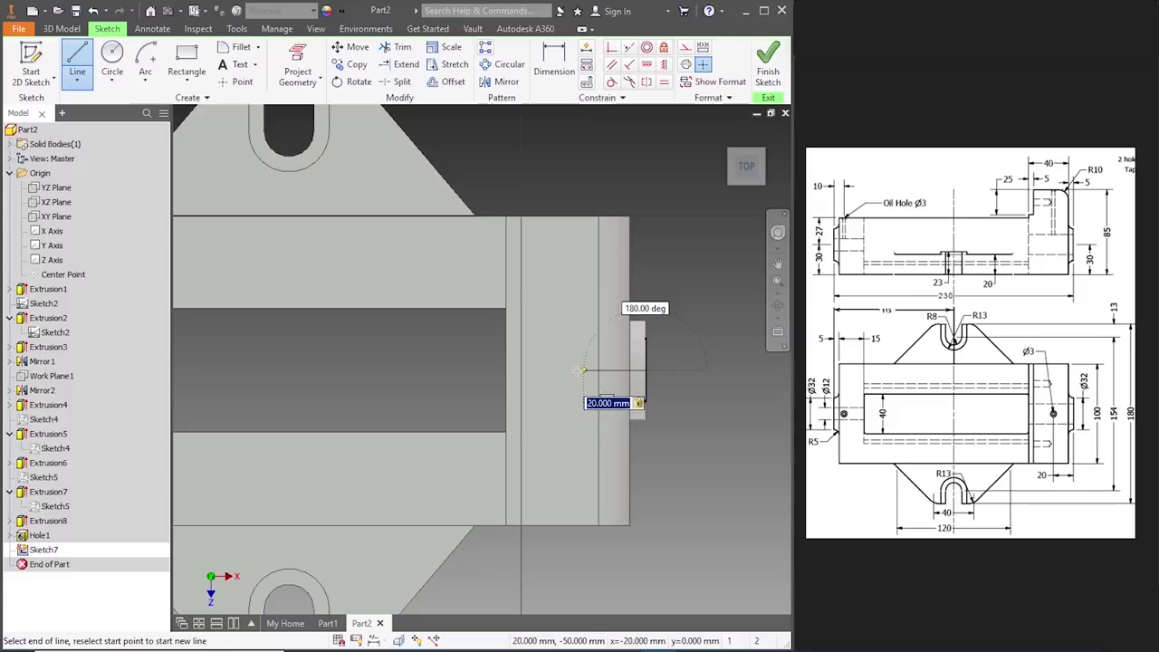
key(Return)
key(Escape)
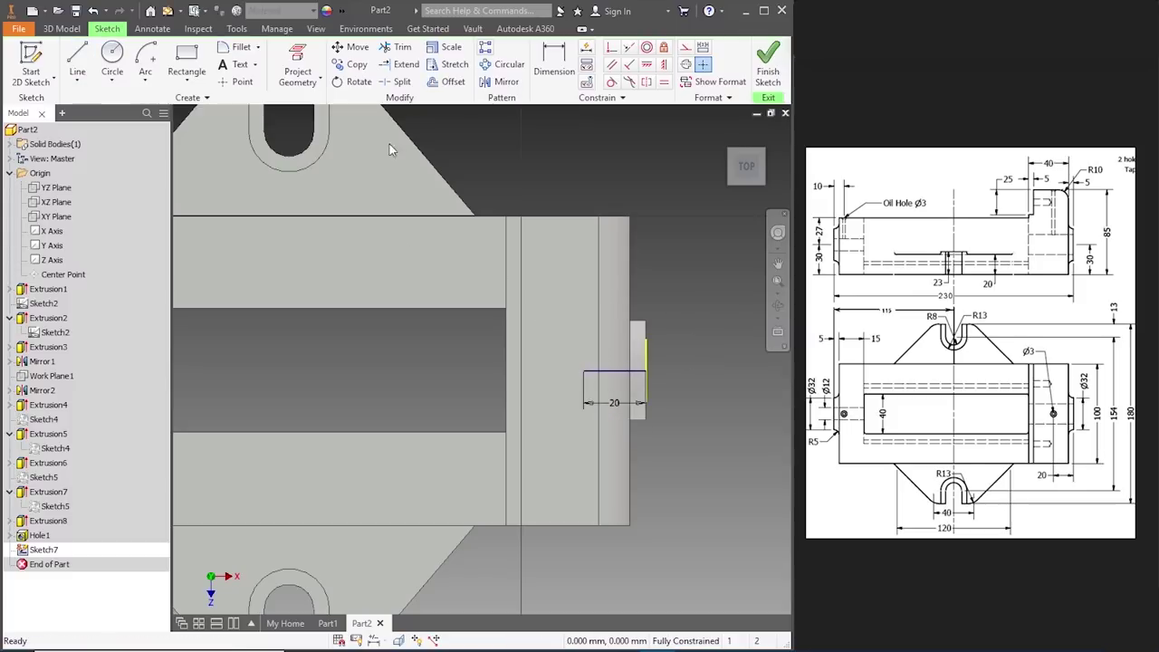
click(768, 68)
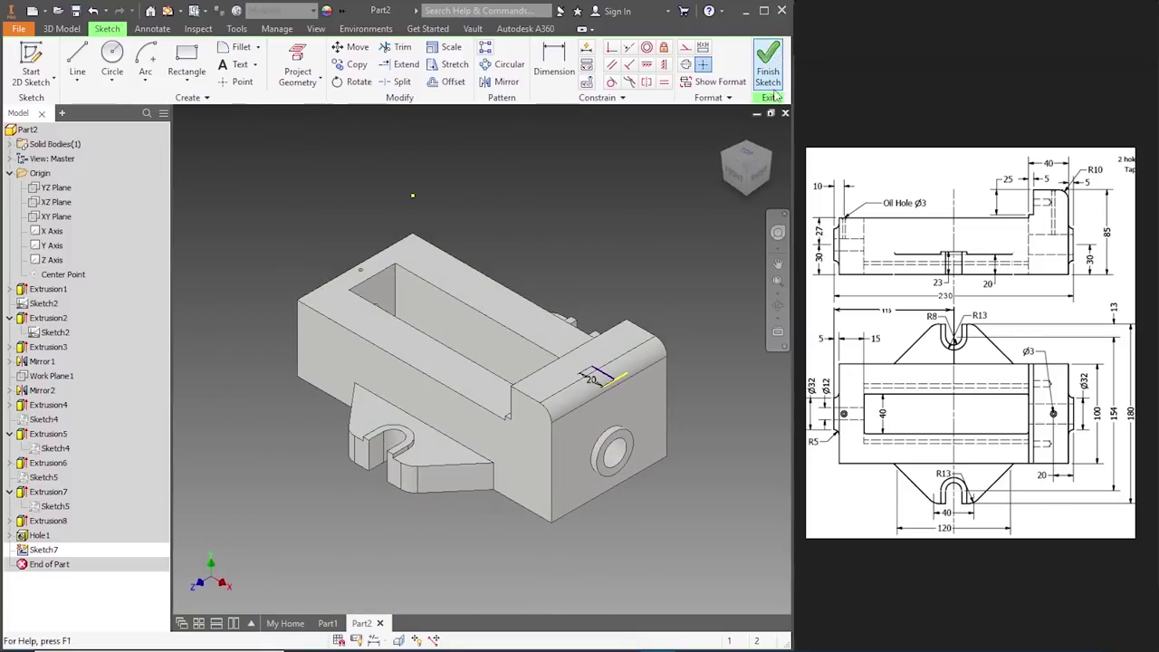
- Start a countersunk hole placed from the sketch, centred on the inner end of the 20 mm line on the tall end
click(751, 156)
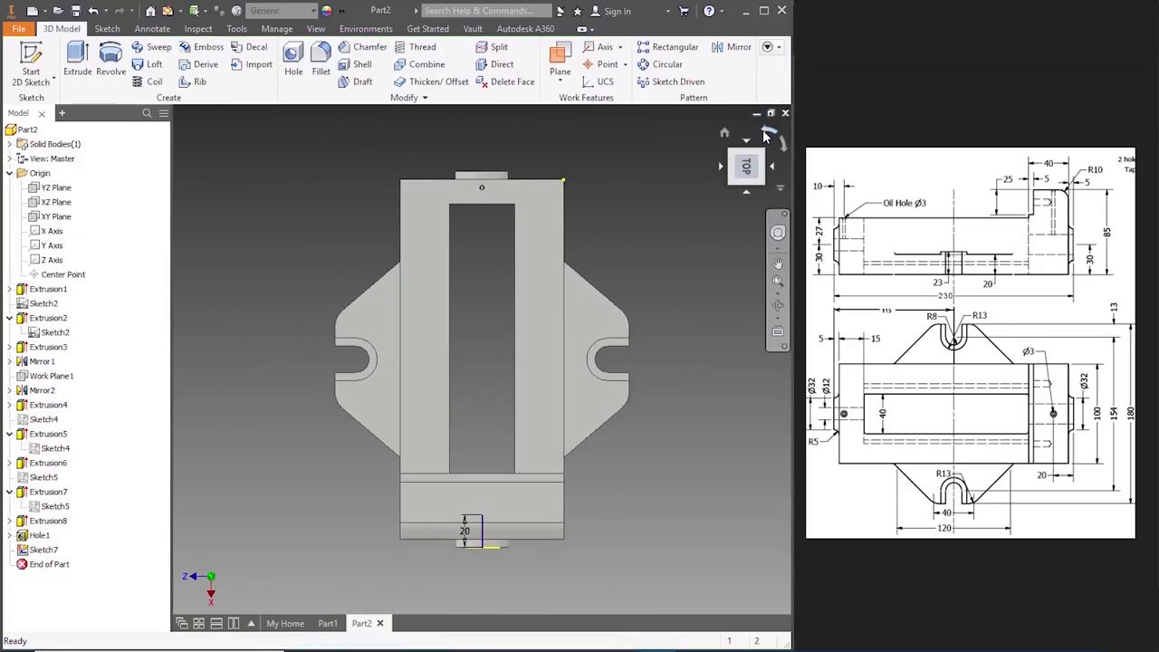
click(766, 141)
scroll(706, 340, up, 5)
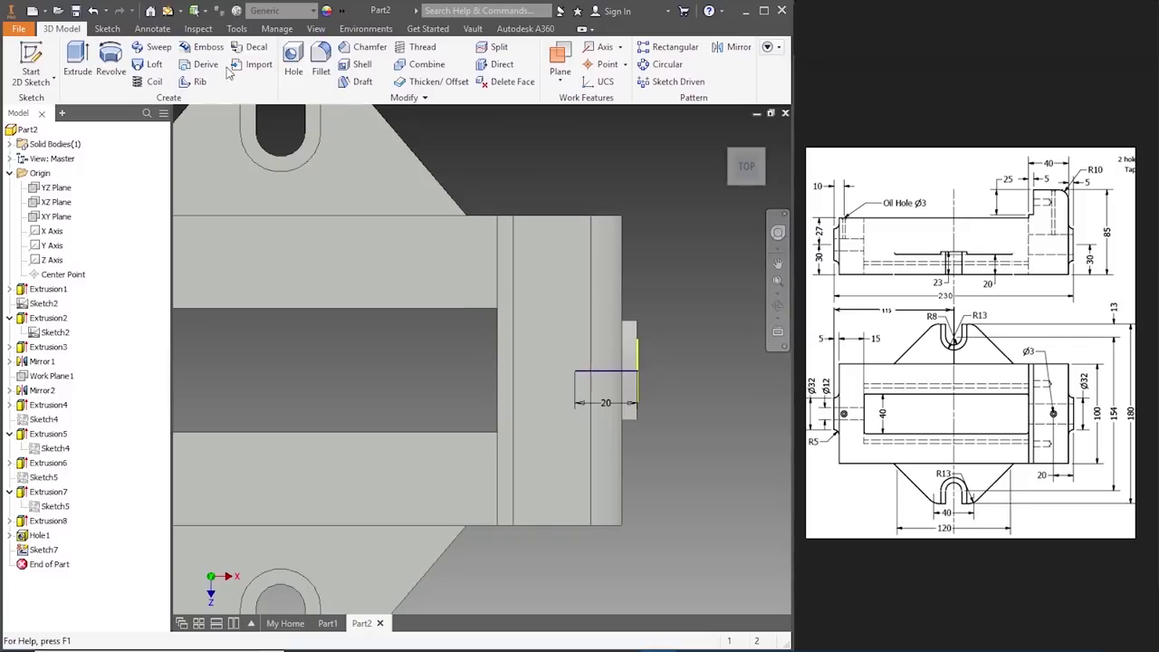
click(294, 58)
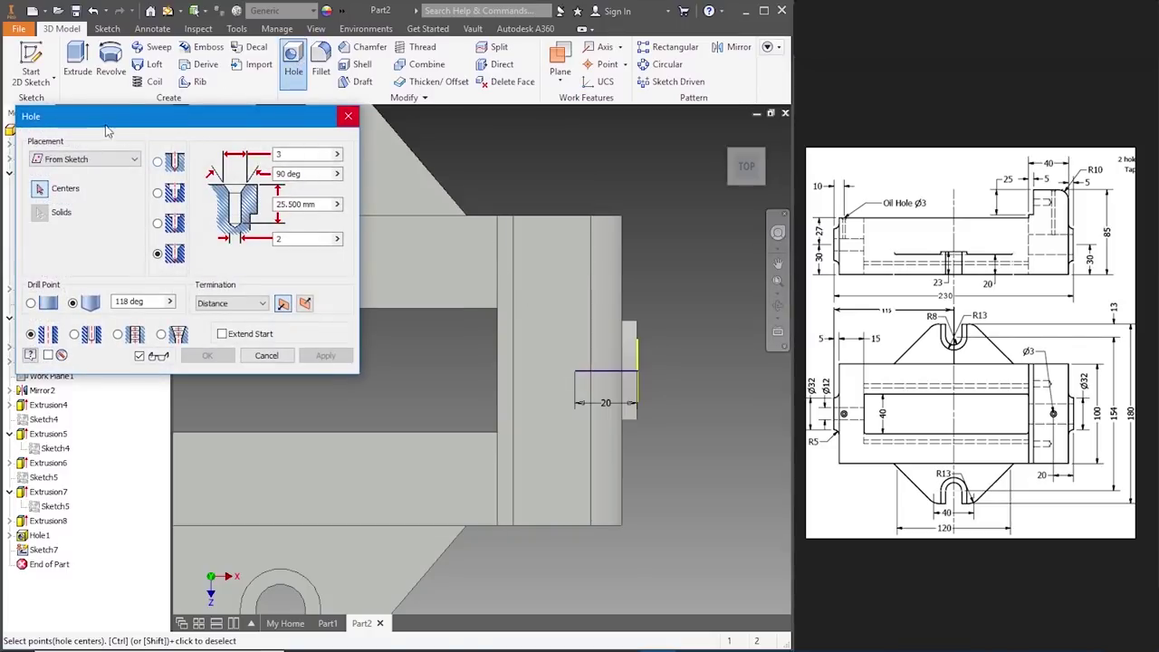
click(105, 159)
click(91, 169)
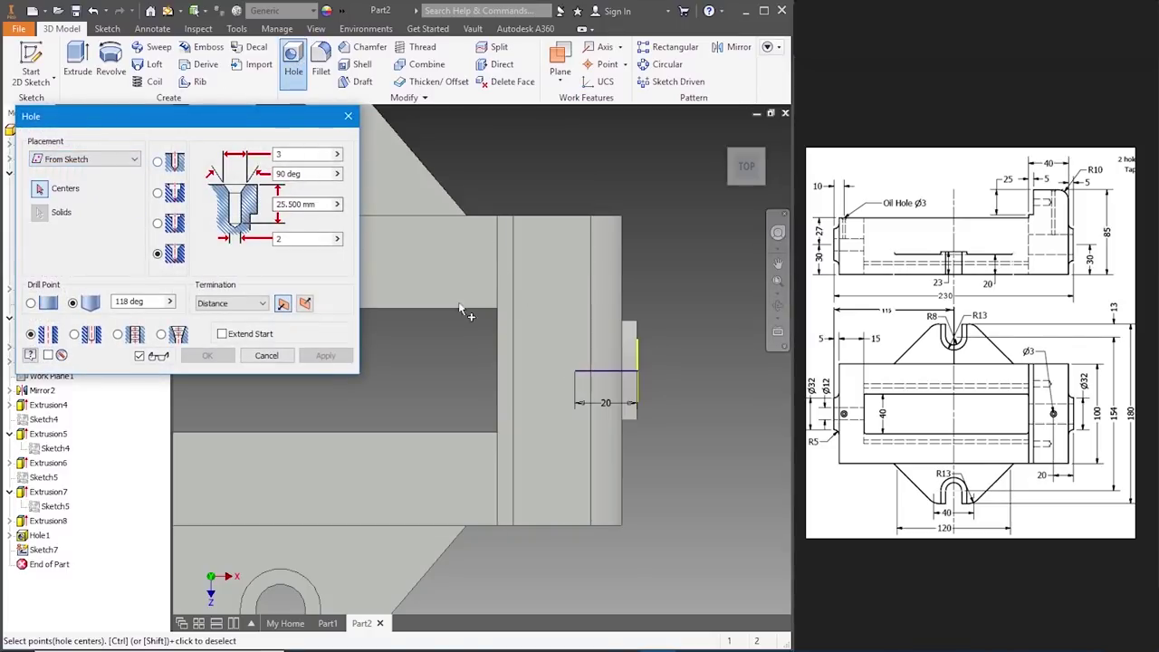
click(575, 371)
click(159, 254)
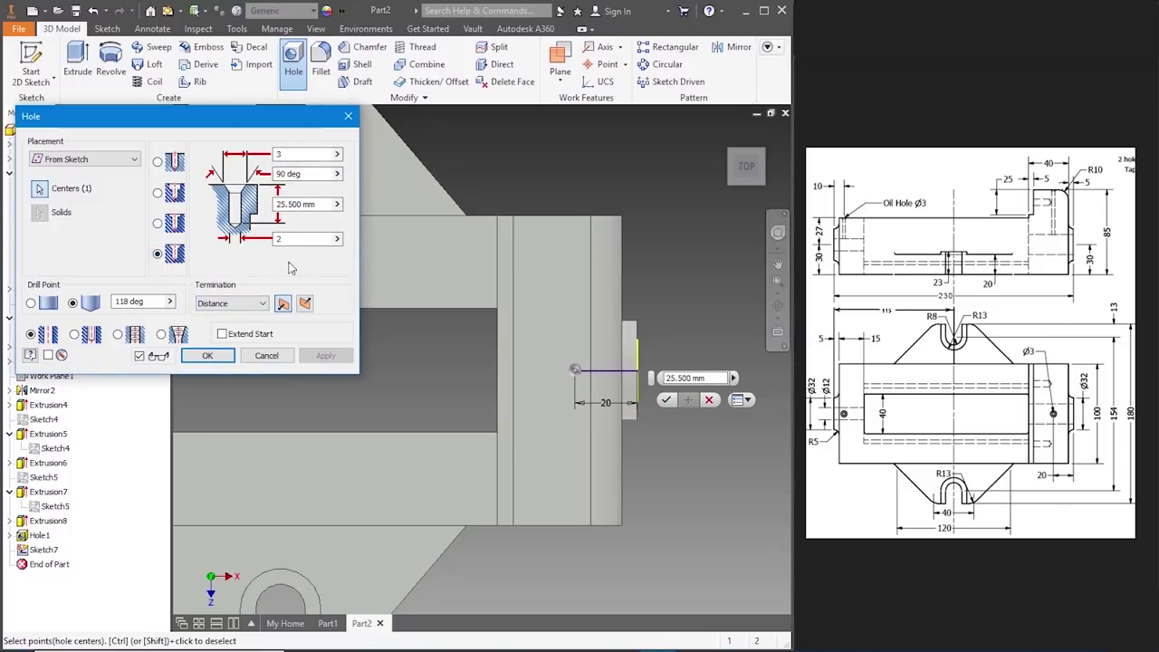
- Extend the hole's depth to 53.5 mm so it reaches into the tall end's boss bore, and create the hole
click(749, 190)
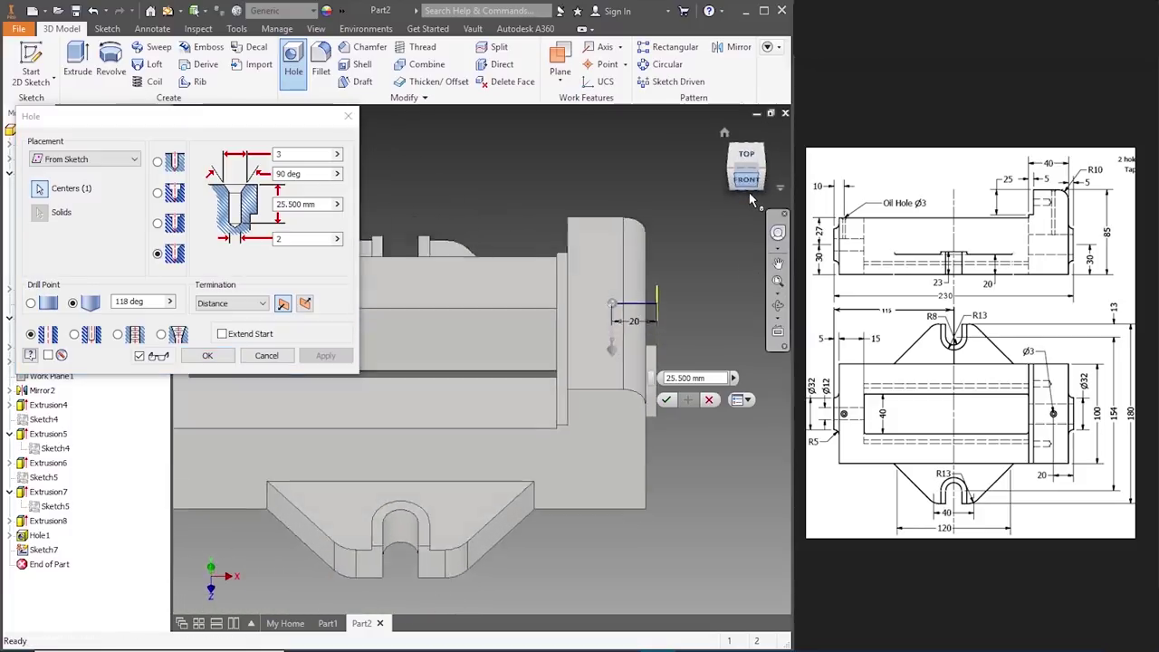
click(777, 176)
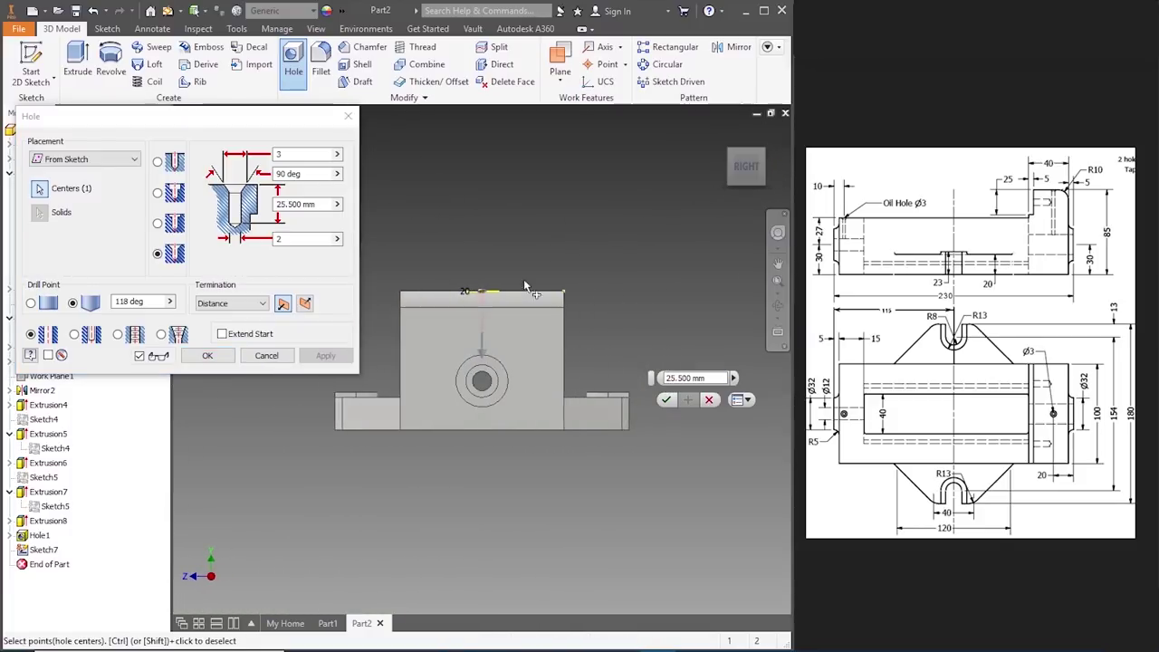
scroll(481, 346, up, 3)
drag(479, 344, 489, 438)
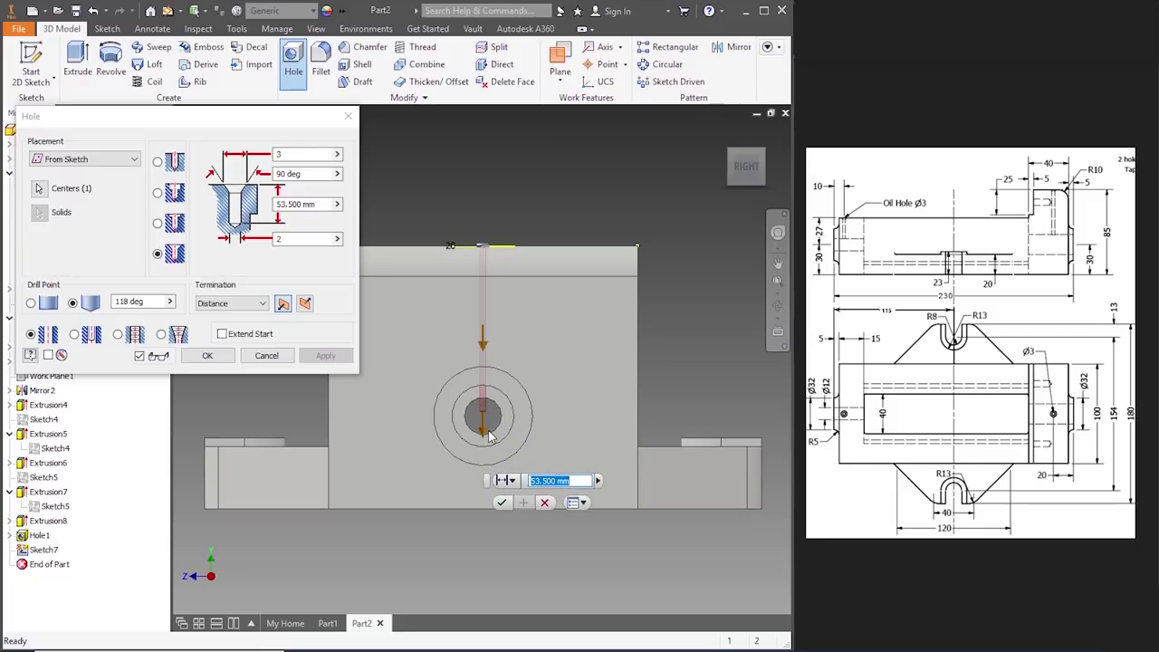
click(208, 356)
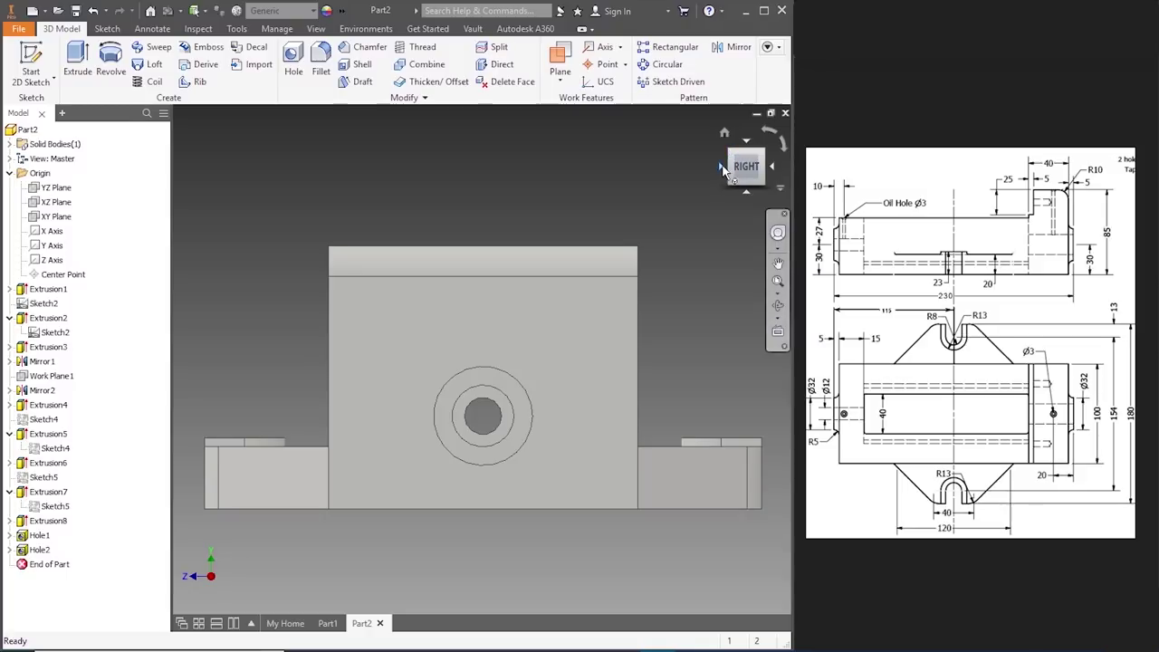
- Show the part from the front in the Wireframe visual style and examine how deep both oil holes run
click(722, 169)
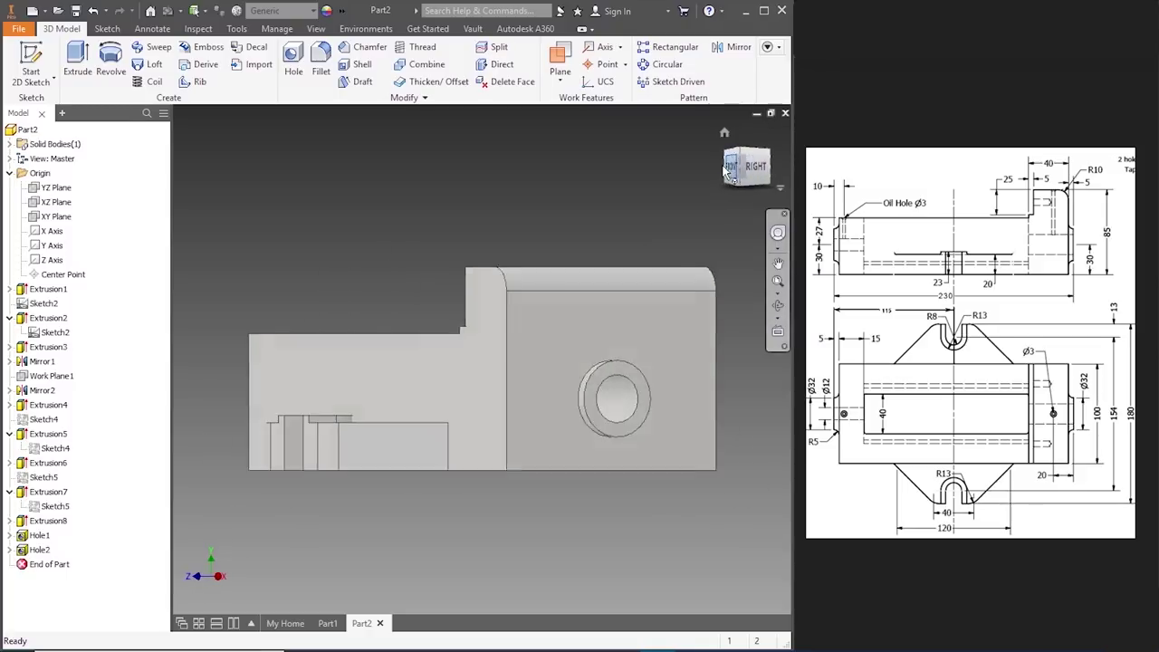
click(314, 29)
click(175, 72)
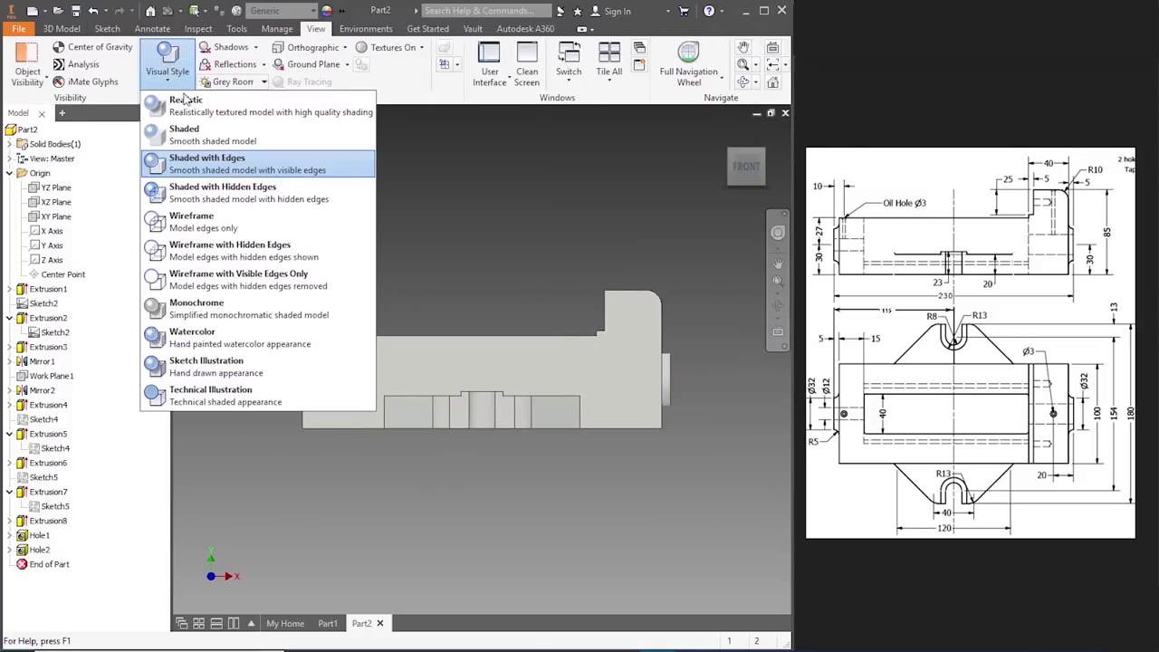
click(187, 222)
scroll(675, 317, up, 4)
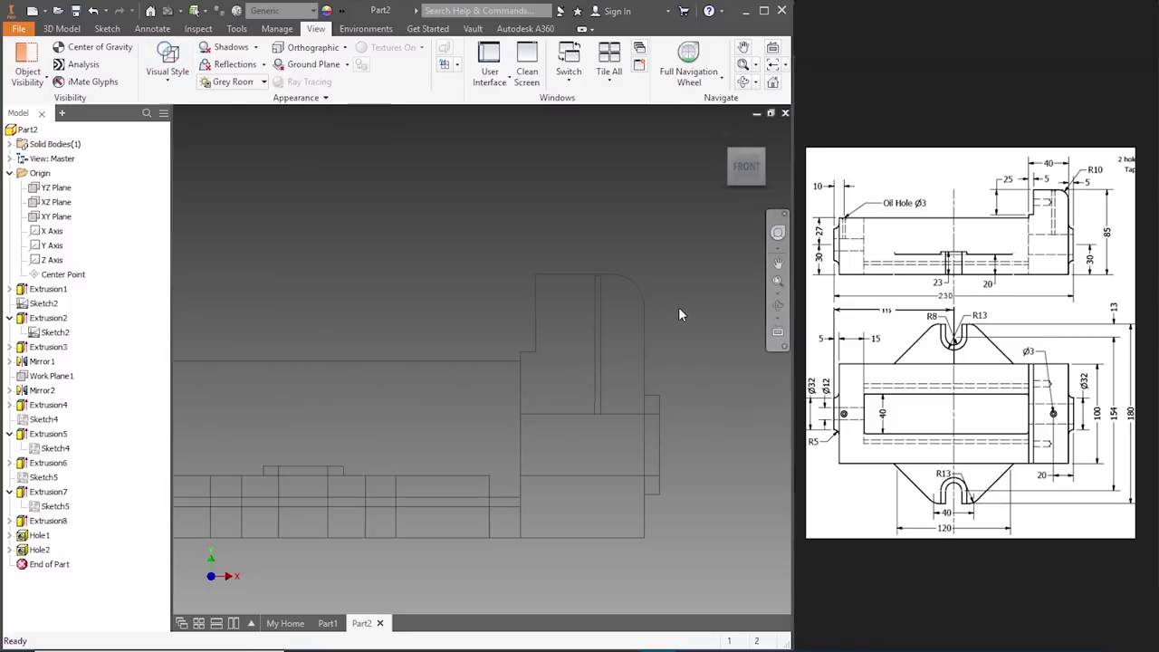
scroll(678, 314, down, 3)
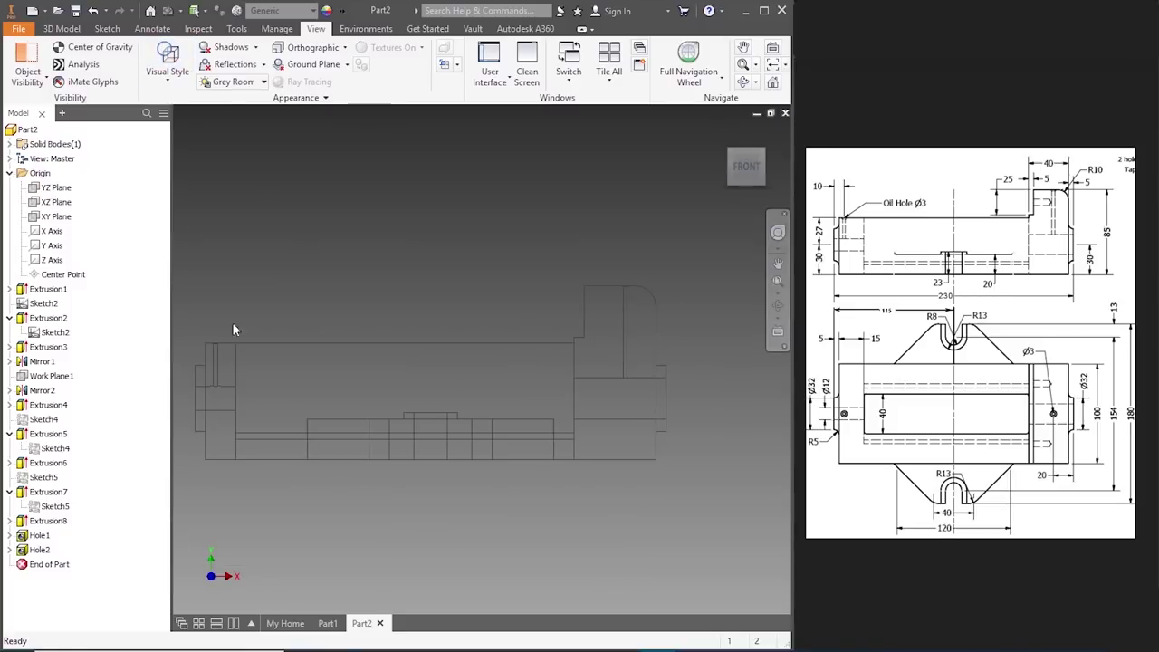
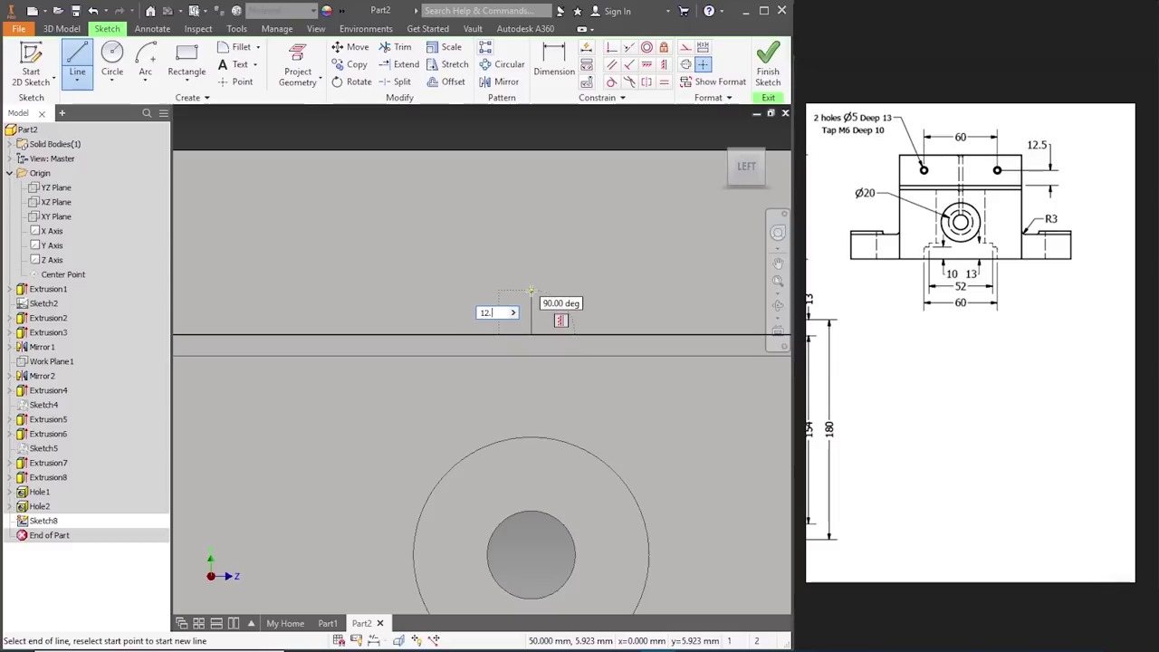
- On the tall end's inner face, complete the 12.5 mm vertical line and sketch a 30 mm horizontal line from its upper end
key(Return)
key(Escape)
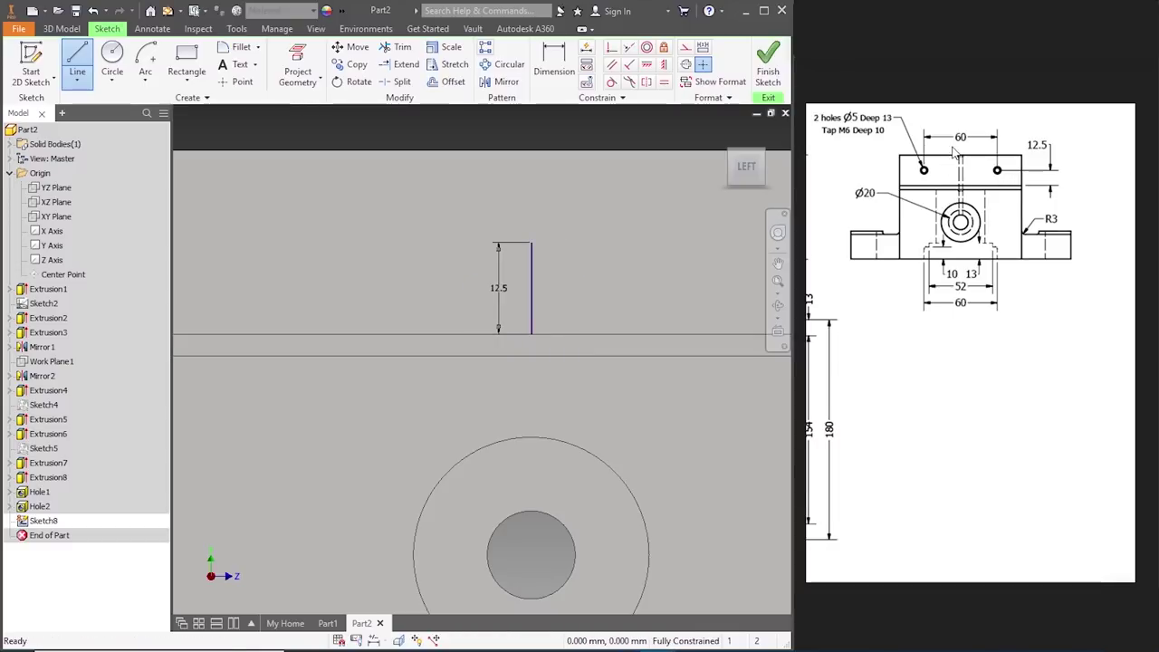
click(77, 63)
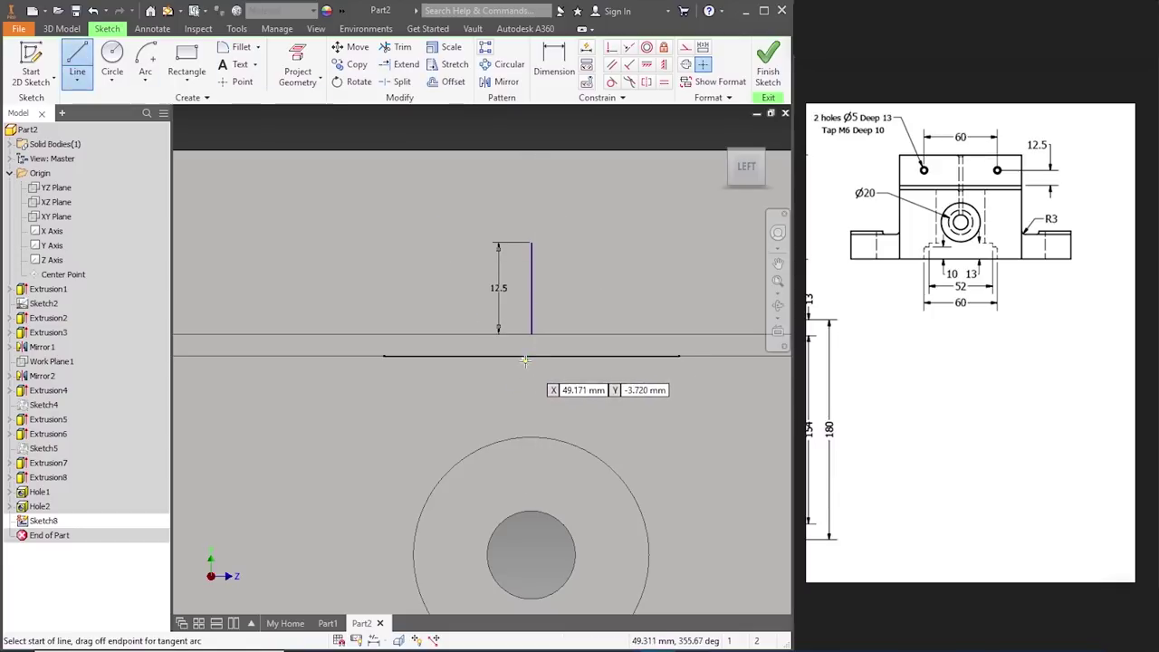
click(531, 241)
scroll(530, 242, down, 3)
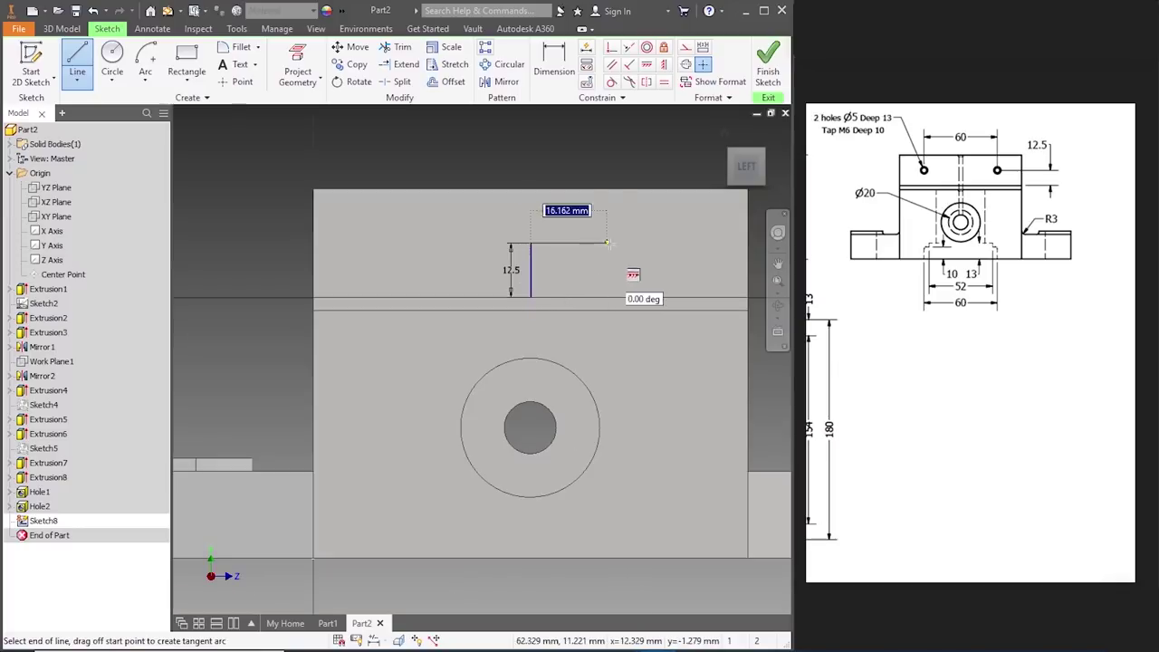
text(30)
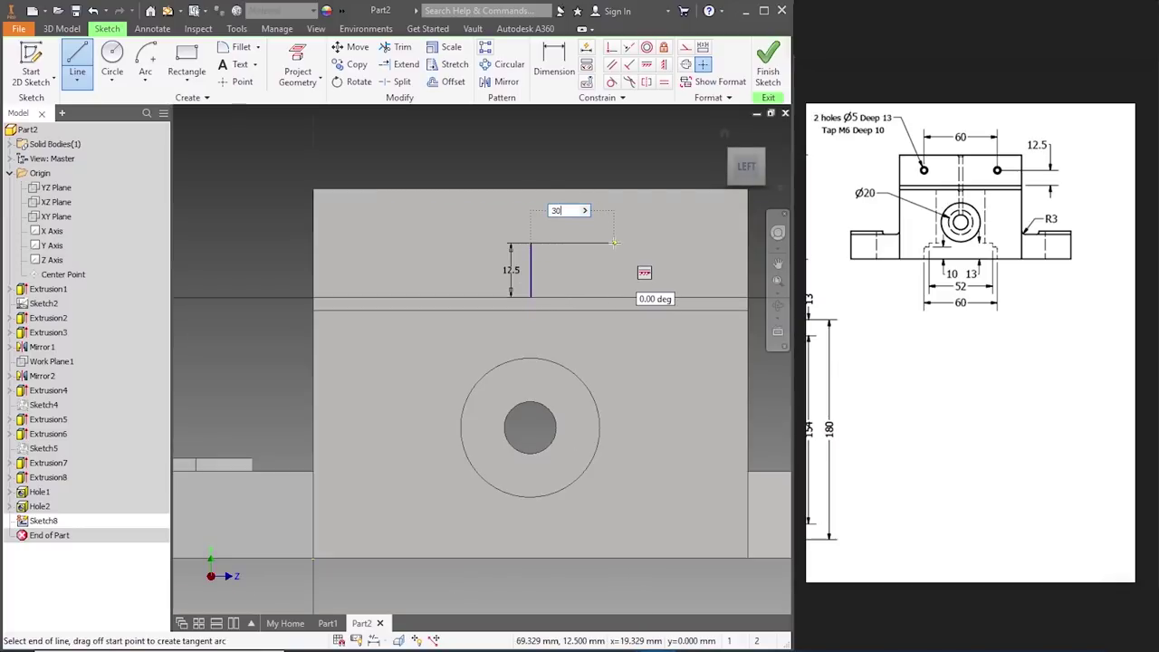
key(Return)
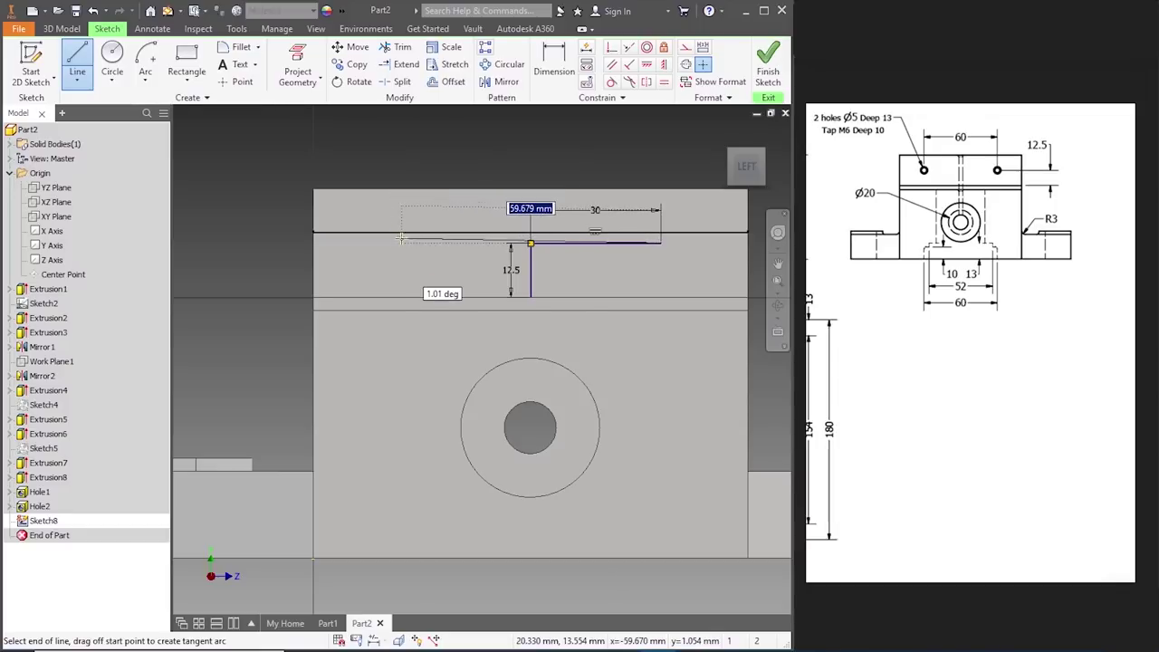
- Sketch a 60 mm horizontal line back from the outer end of the 30 mm line and finish the sketch
text(60)
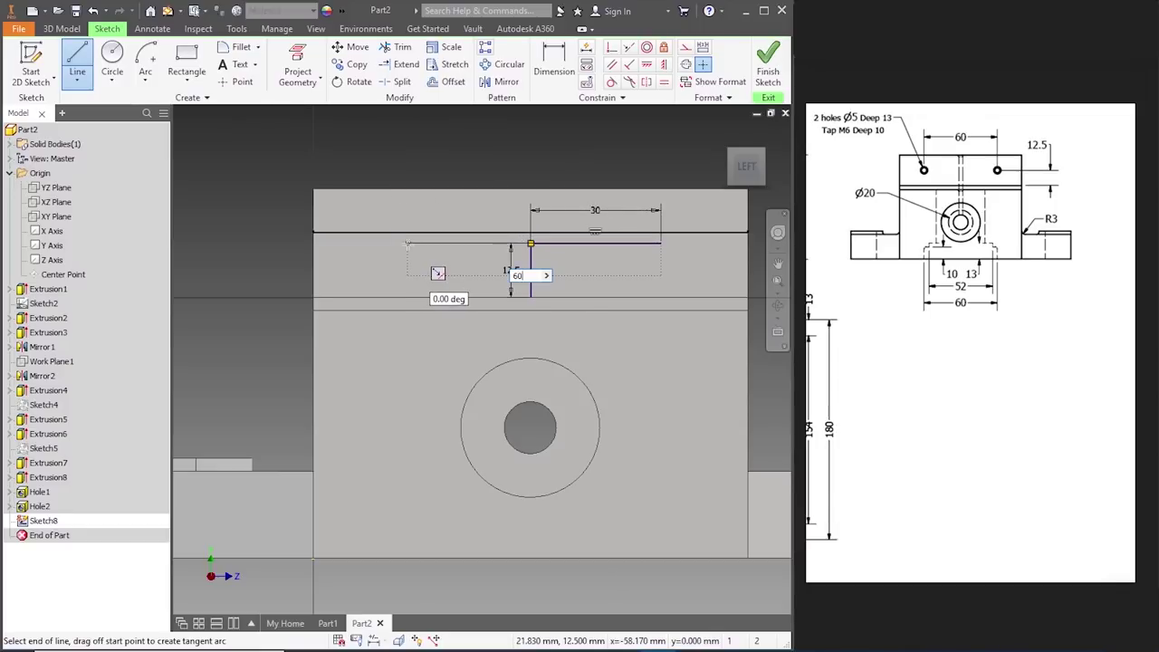
key(Return)
key(Escape)
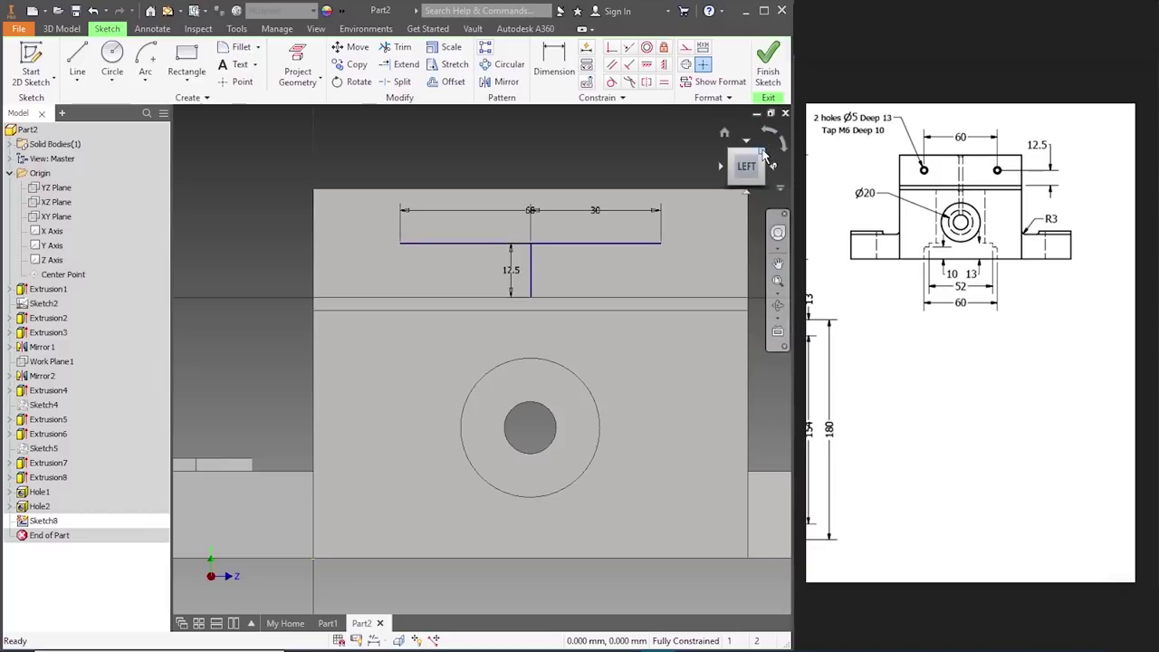
click(764, 155)
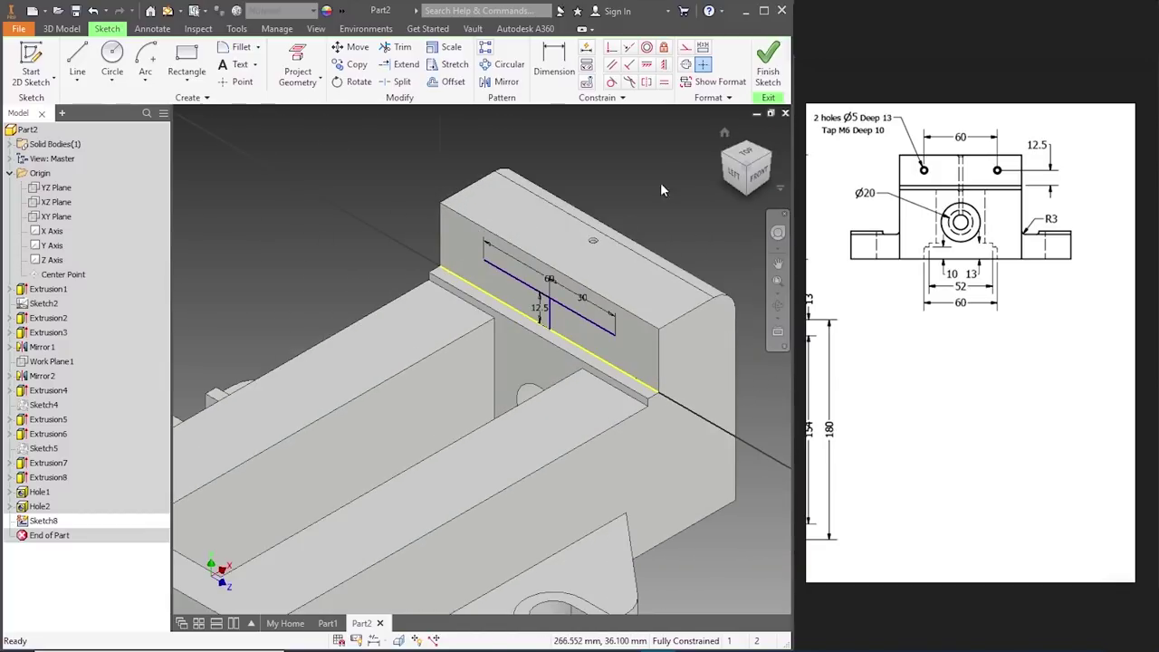
click(768, 68)
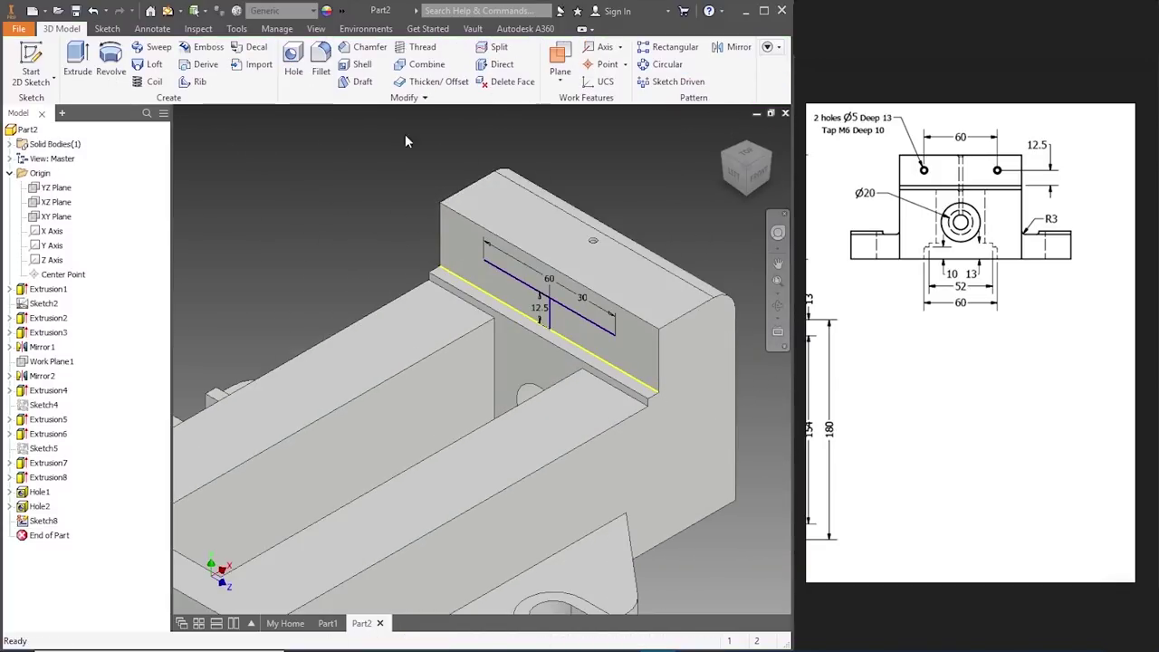
- Start countersunk holes placed from the sketch, centred on both ends of the 60 mm line
click(290, 61)
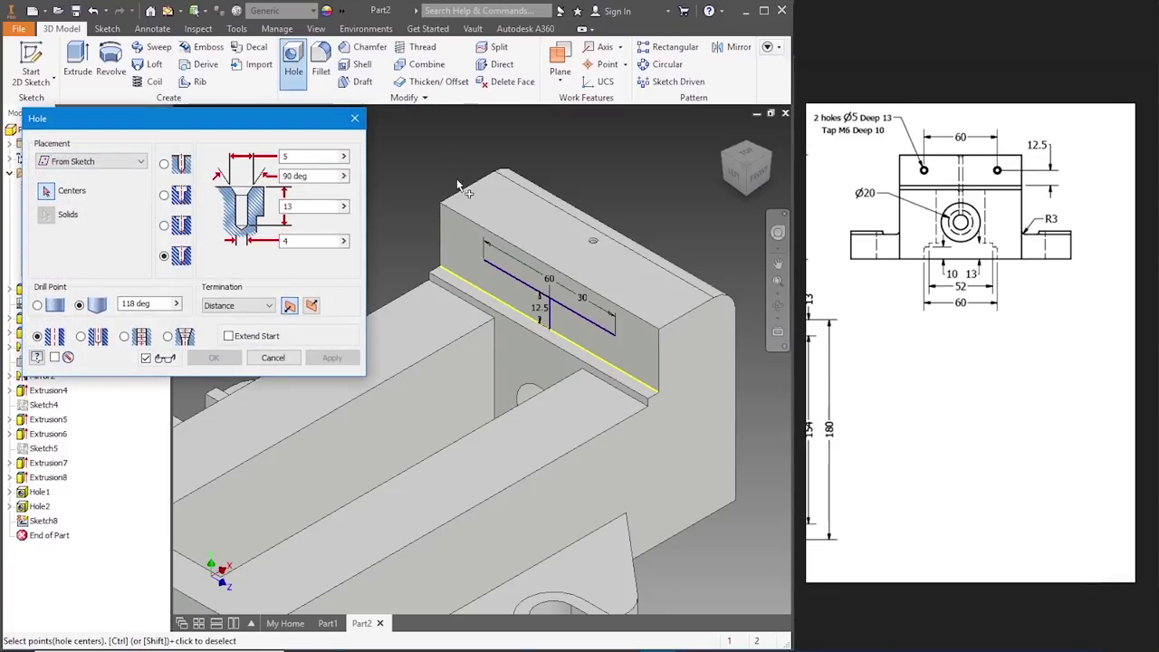
click(121, 163)
click(168, 192)
click(485, 262)
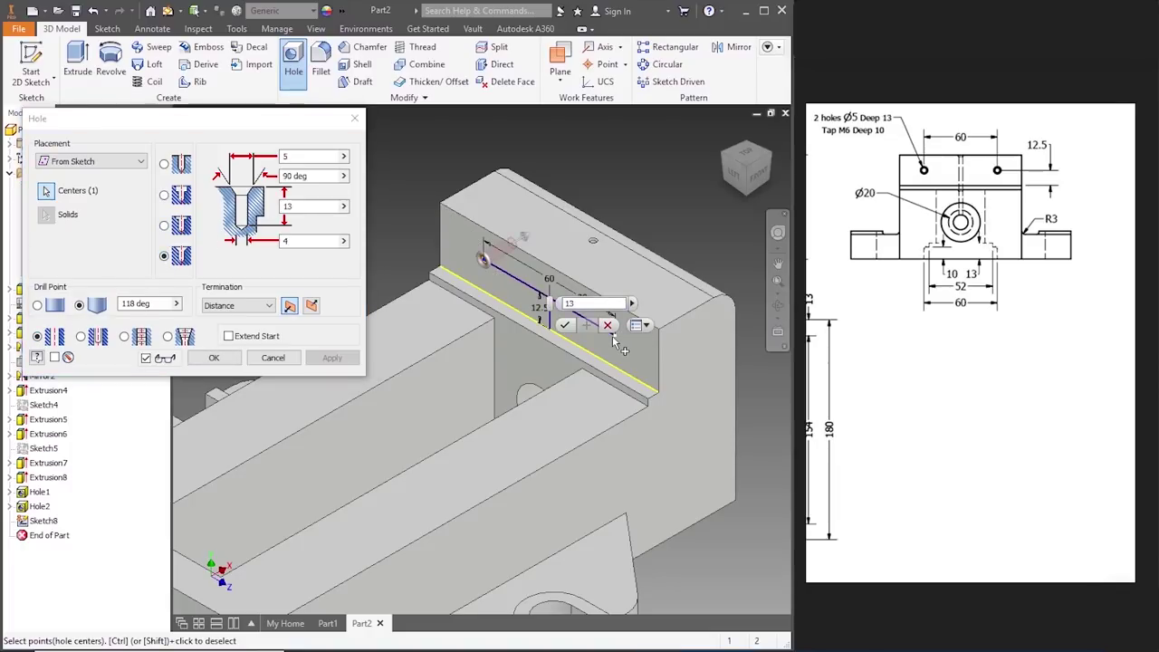
click(614, 335)
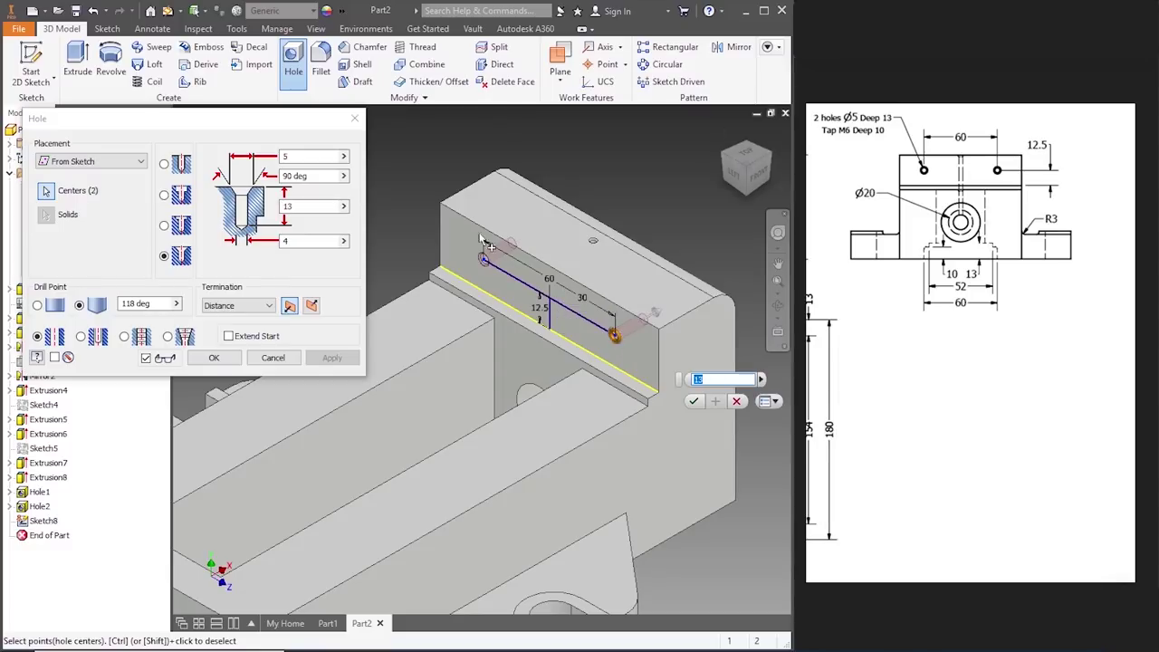
- Use a 5 mm countersink diameter and a 13 mm depth for the two holes, and create them
click(293, 157)
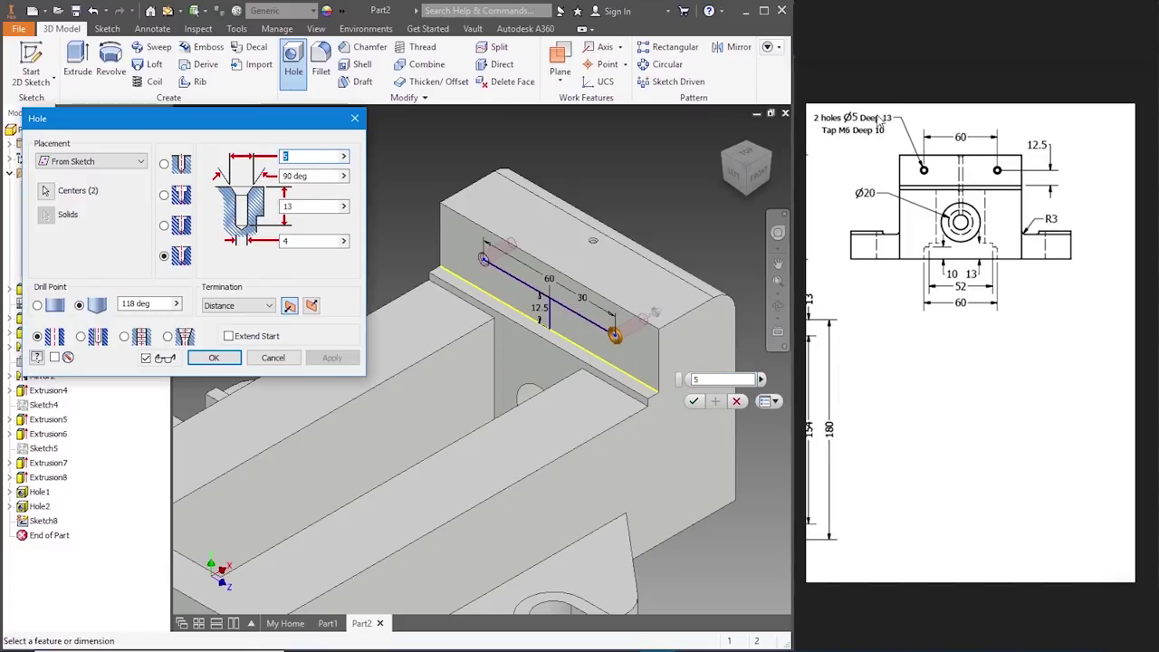
click(294, 205)
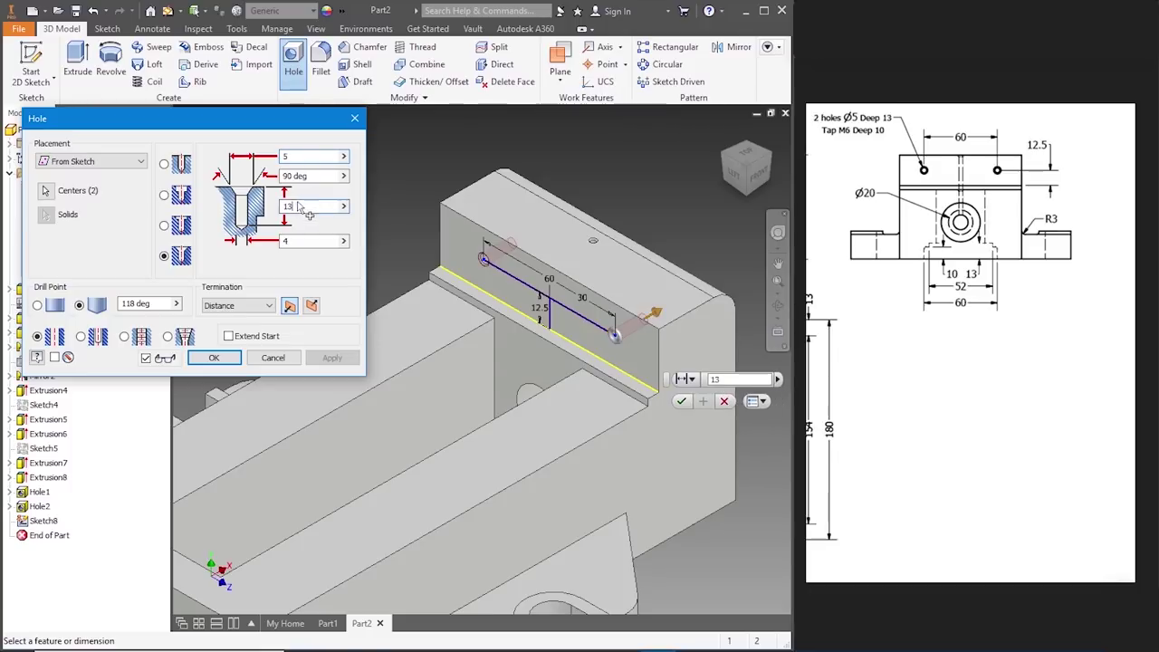
click(231, 361)
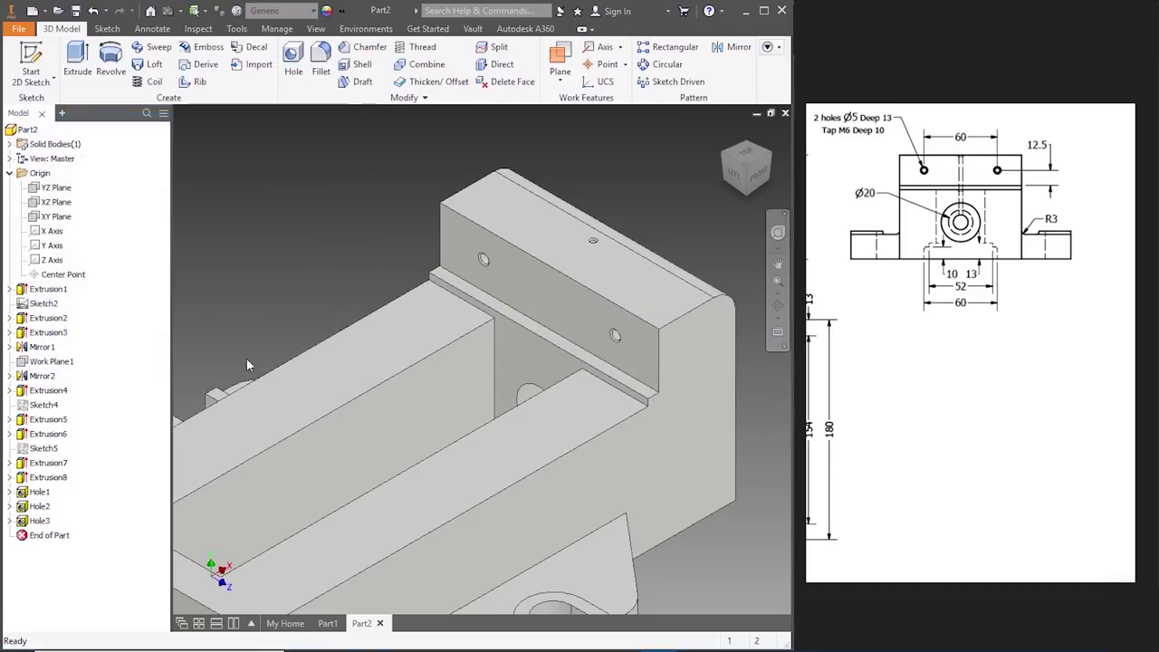
- Start a full-length thread in the inner-face hole nearer the part's front side, using the ISO Metric profile type
click(422, 46)
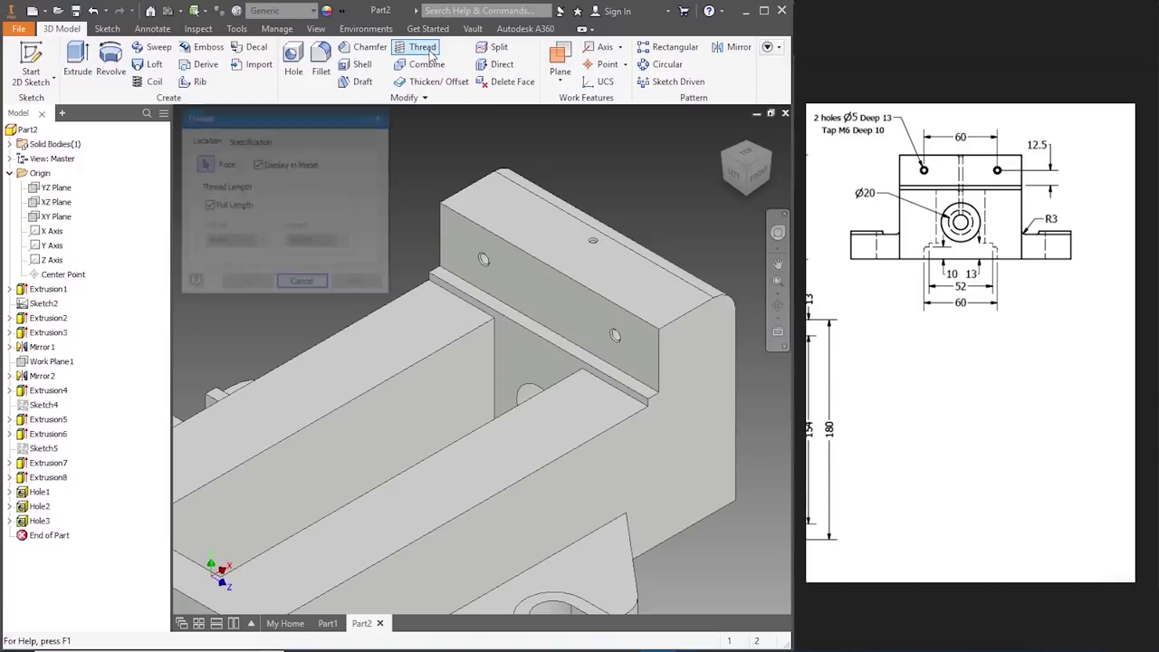
click(616, 337)
click(249, 140)
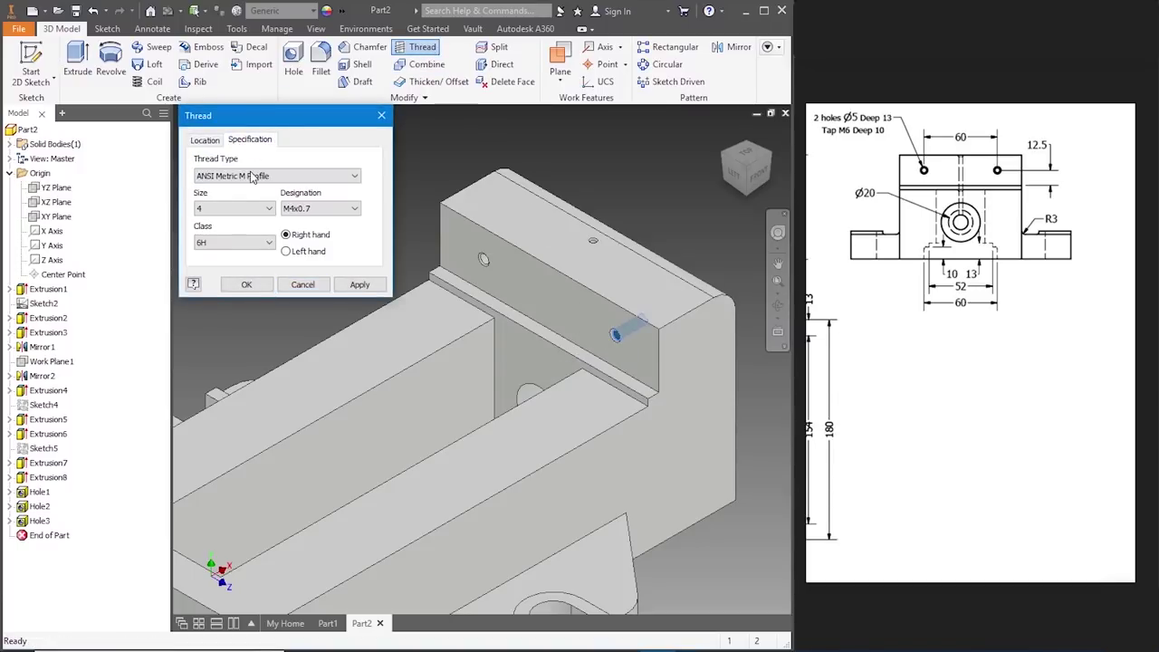
click(254, 176)
click(242, 209)
click(353, 208)
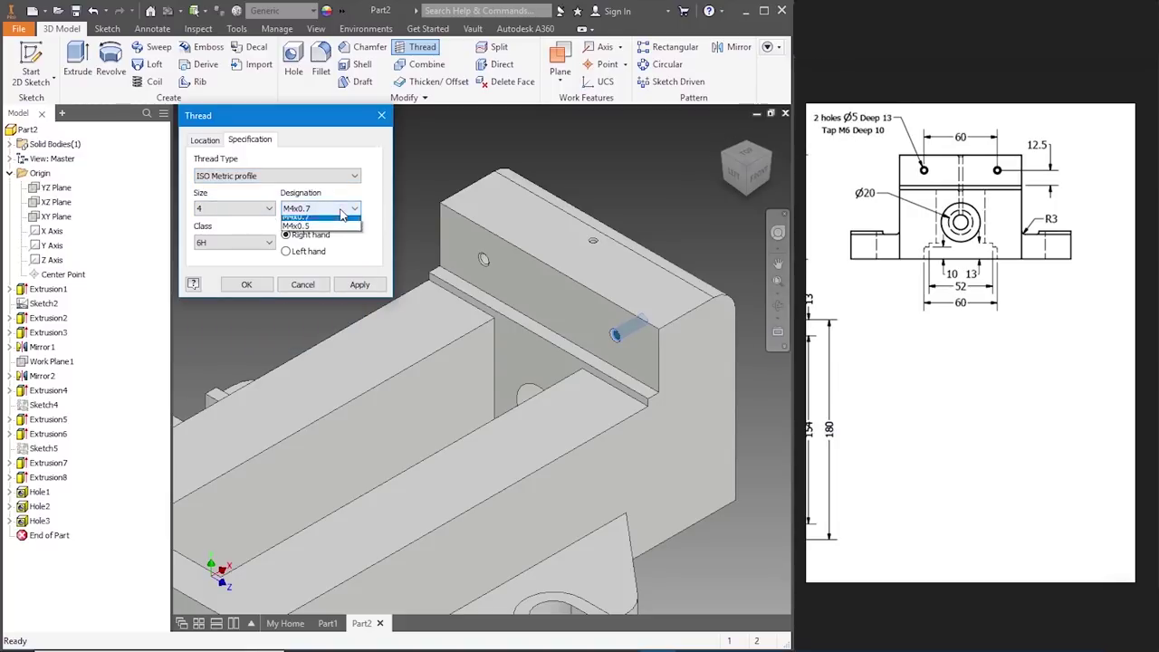
click(307, 219)
- Set the thread's size to 6 with the M6x1 designation and create the thread
click(263, 208)
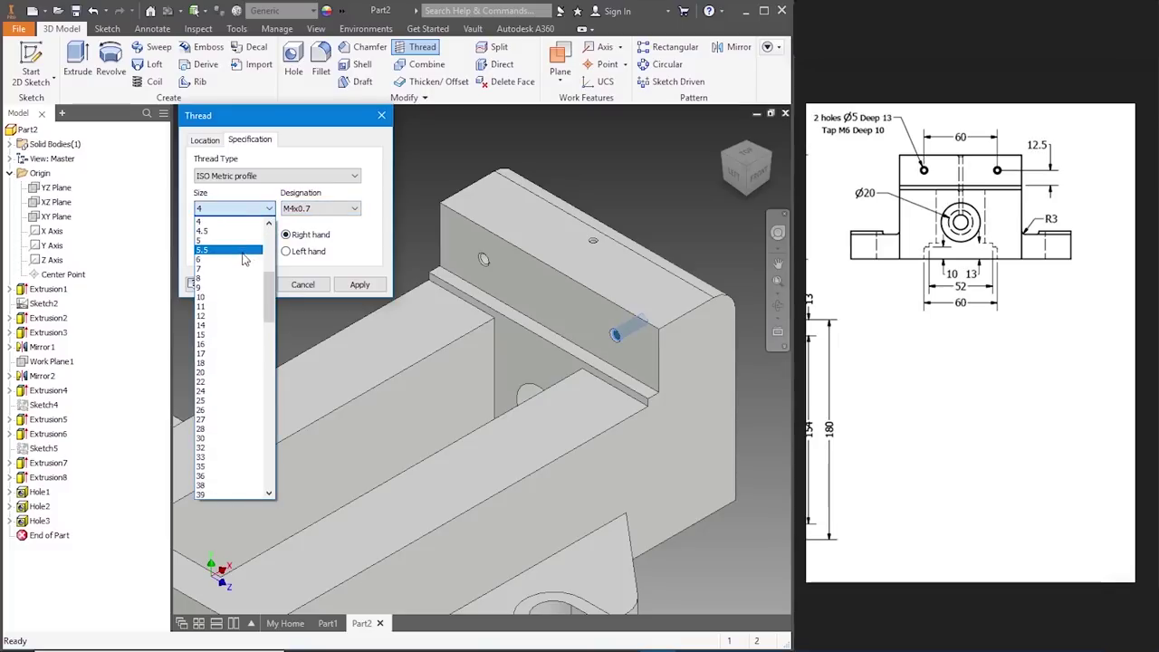
click(242, 259)
click(326, 209)
click(322, 222)
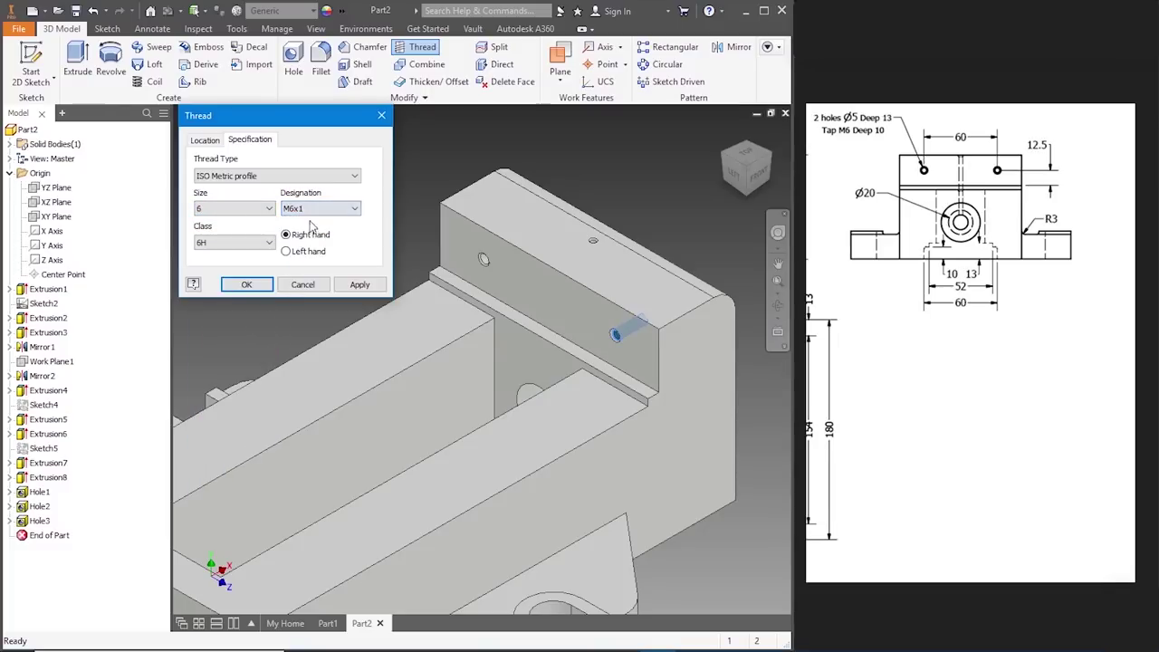
click(247, 284)
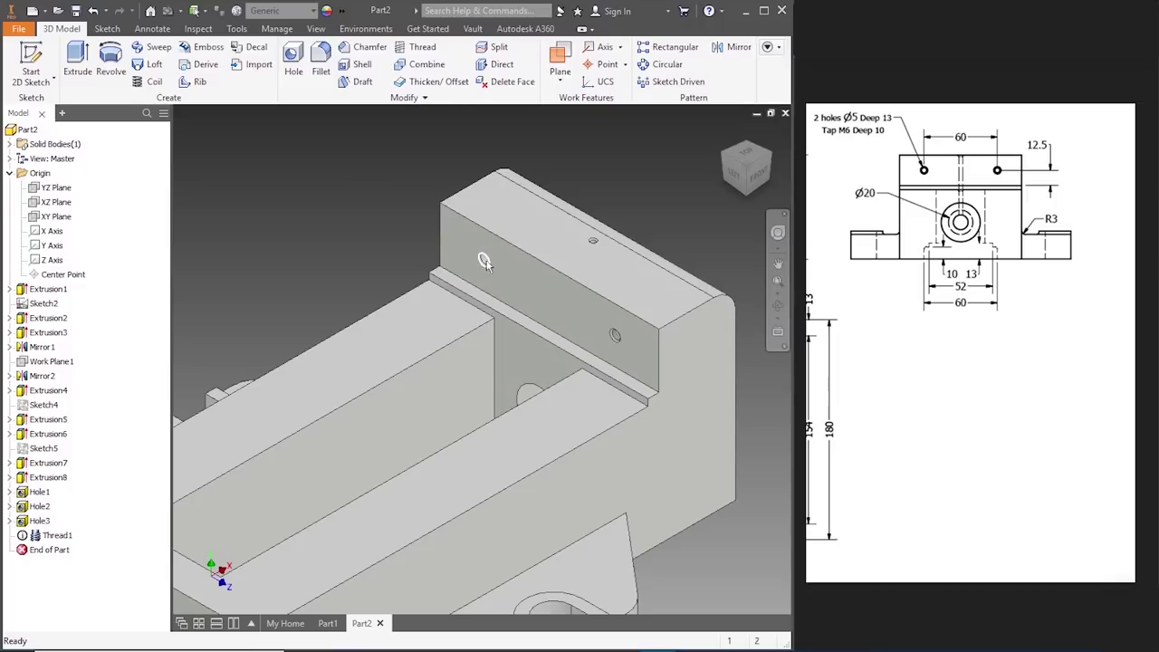
- Create a full-length thread in the other inner-face hole, using the ISO Metric profile type and choosing its size
click(422, 46)
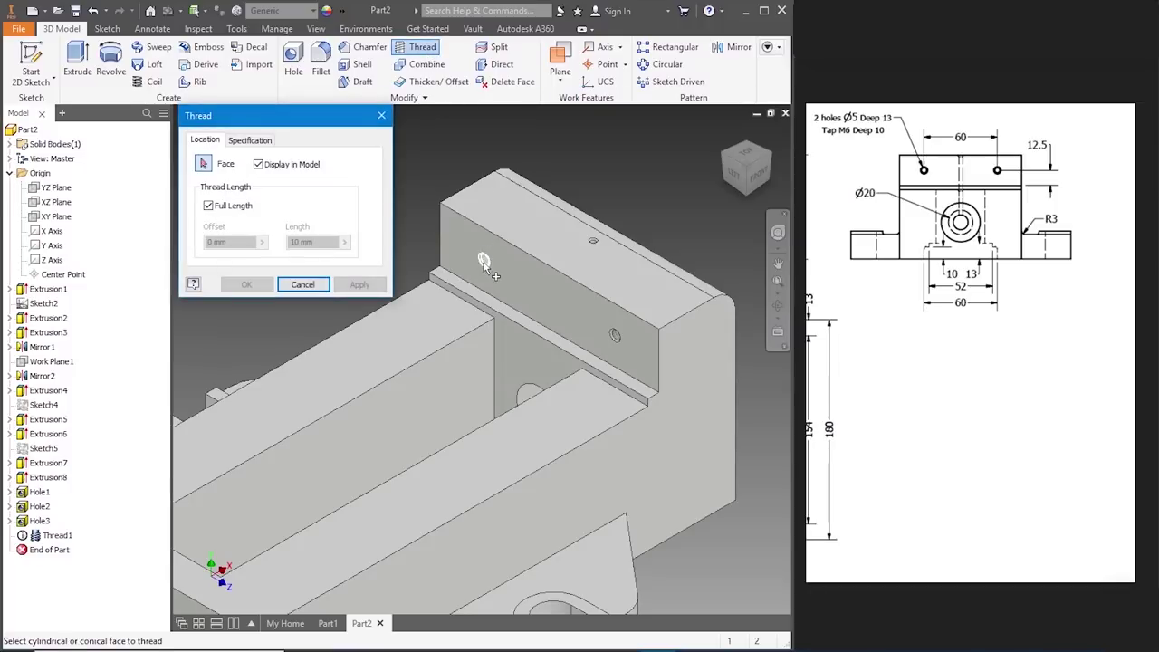
click(485, 260)
click(250, 141)
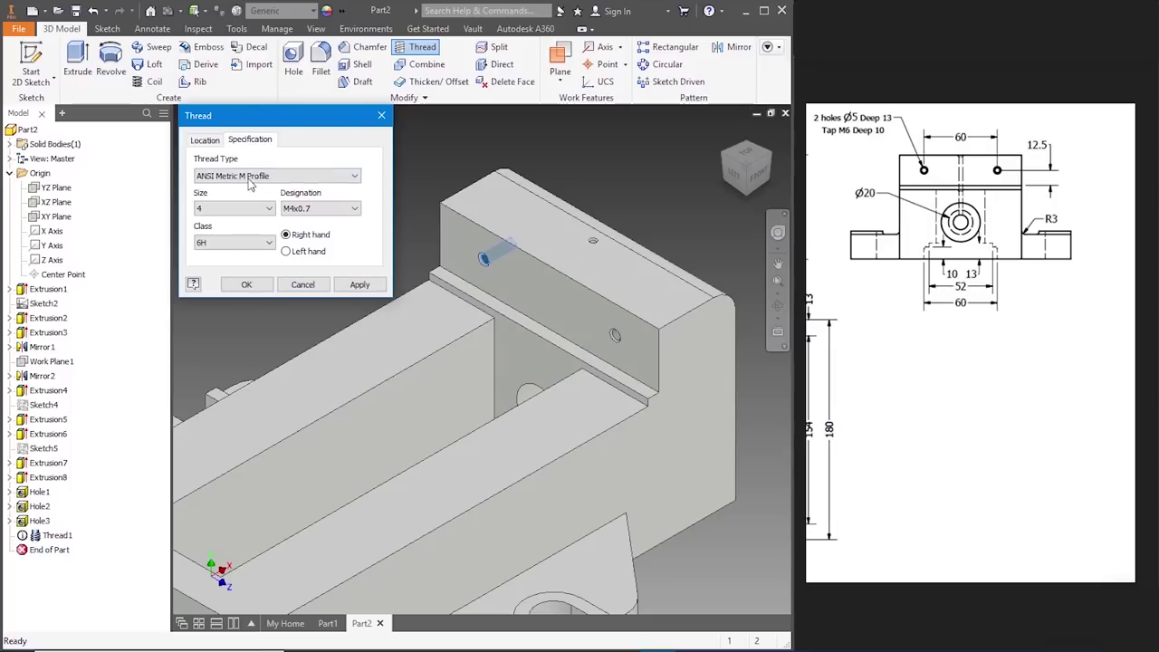
click(276, 175)
click(236, 200)
click(235, 213)
scroll(233, 236, up, 1)
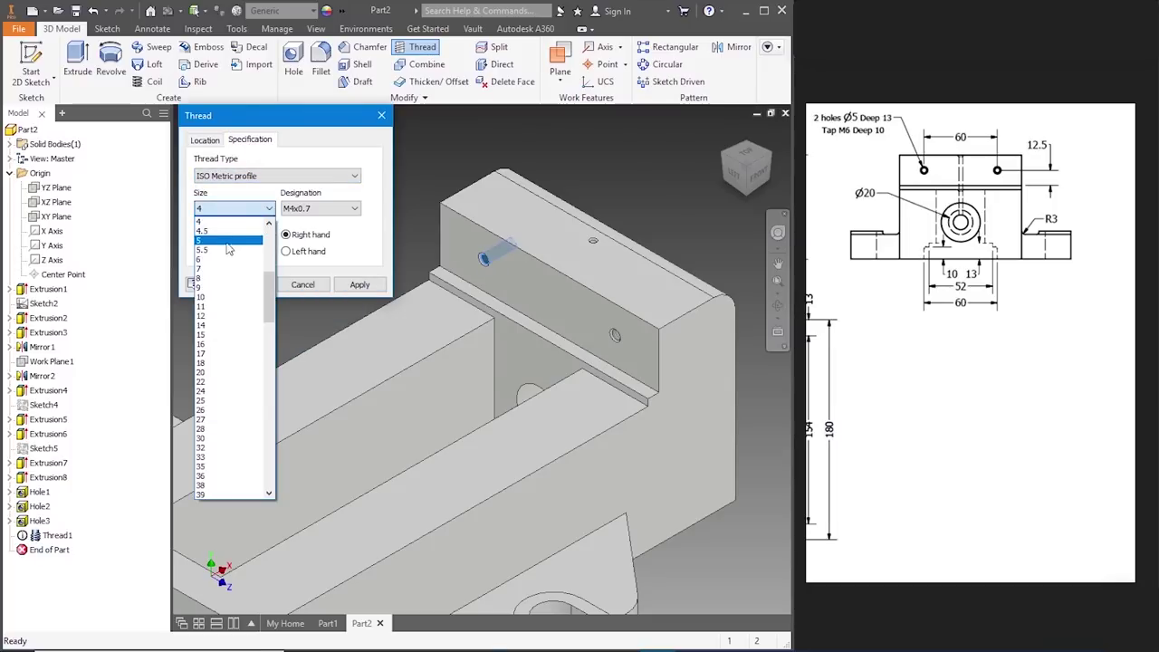
click(218, 229)
click(246, 285)
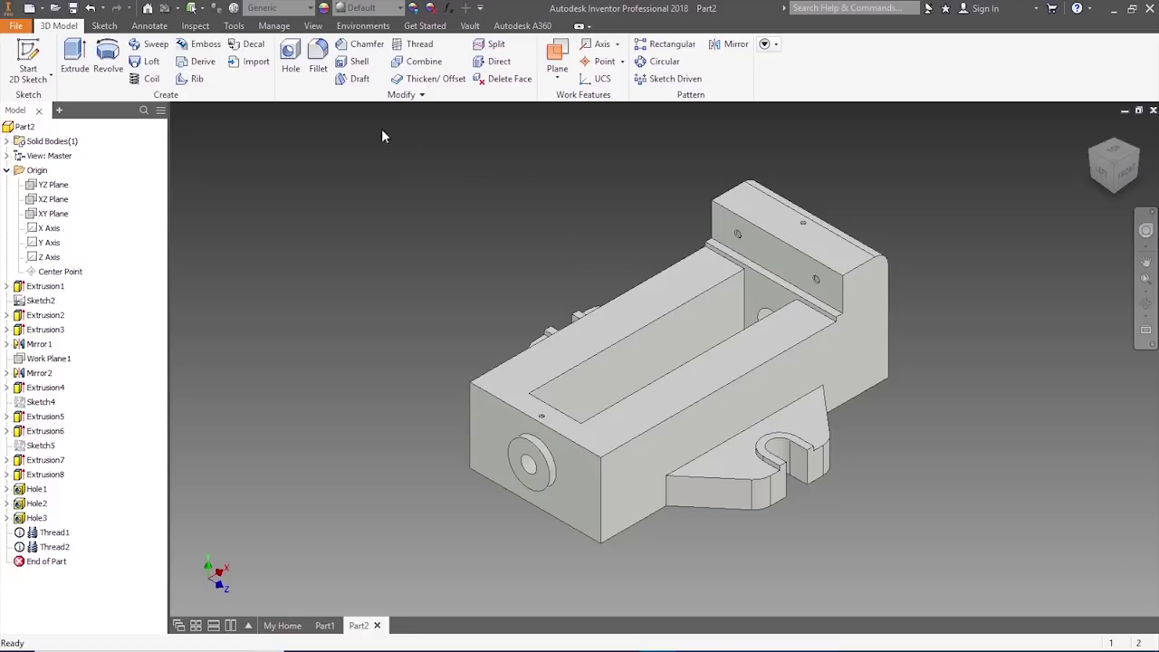
- Start a 1 mm fillet on one lug's top edge along the body, its slot recess edges and one vertical pocket corner
click(324, 60)
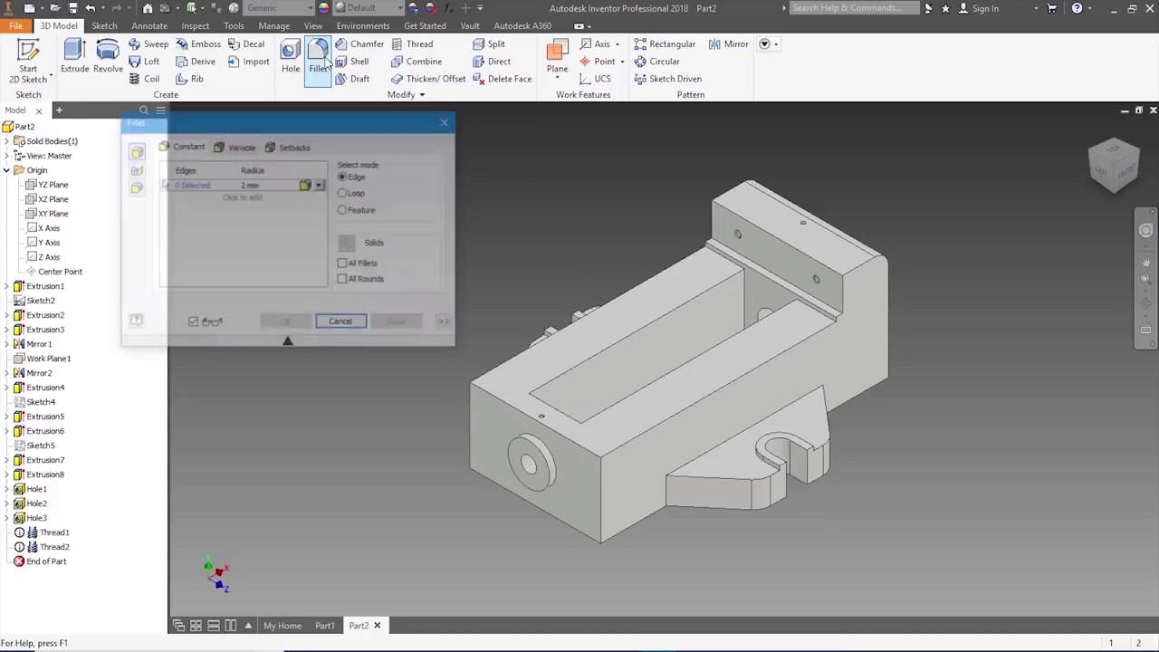
click(258, 185)
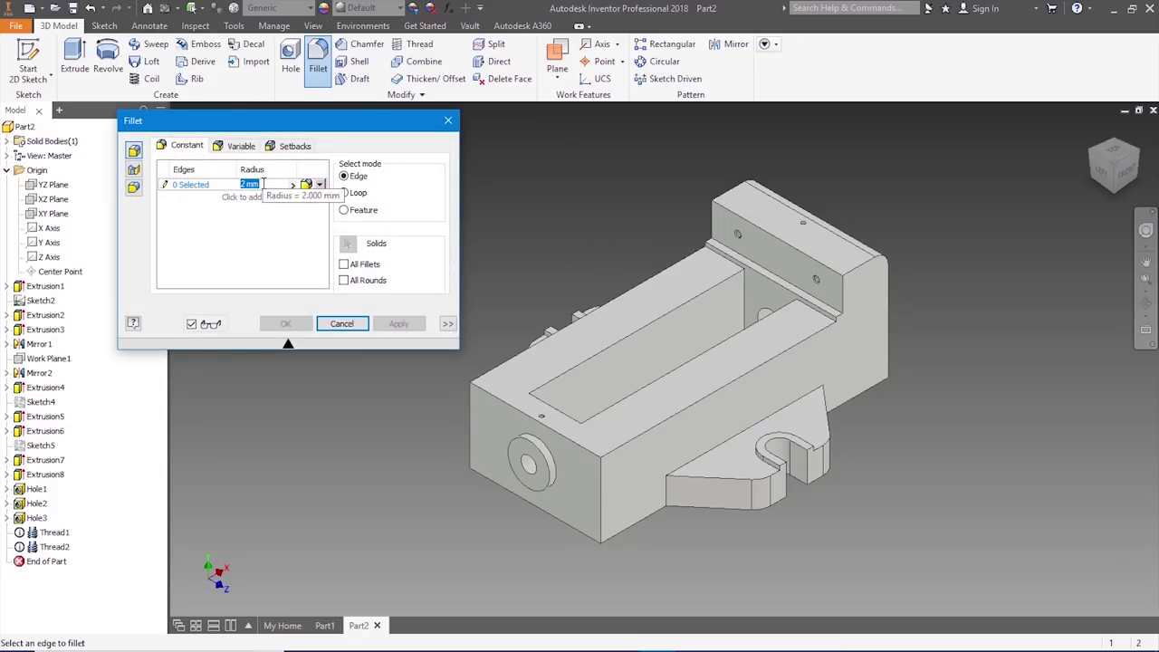
text(1)
click(766, 451)
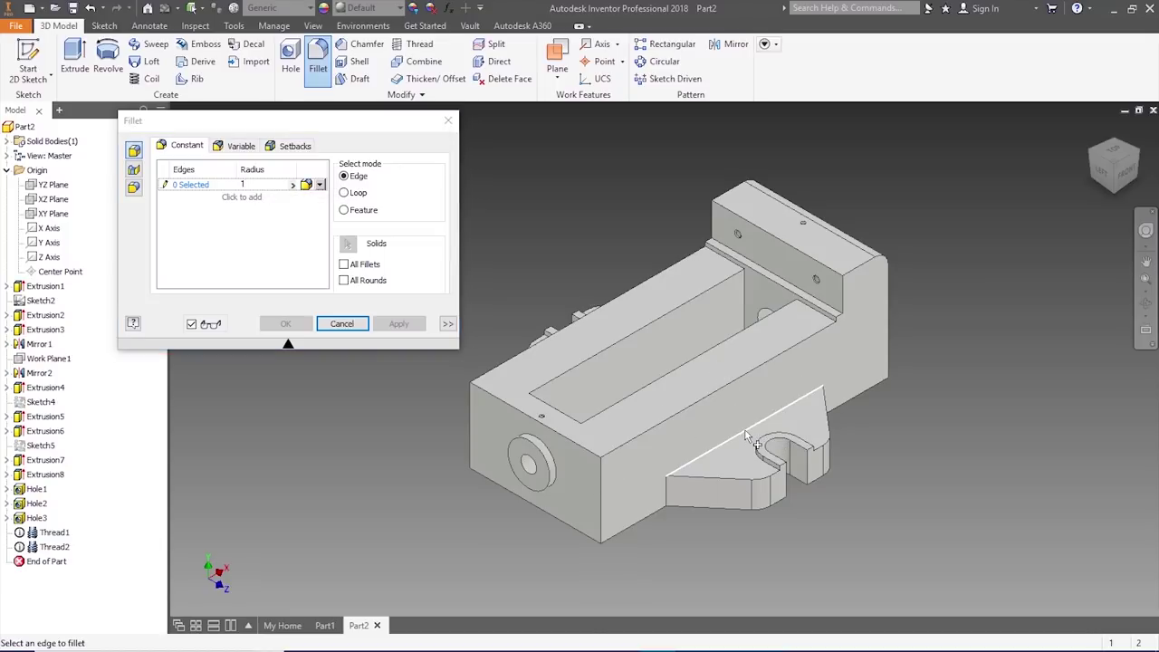
click(763, 445)
click(770, 466)
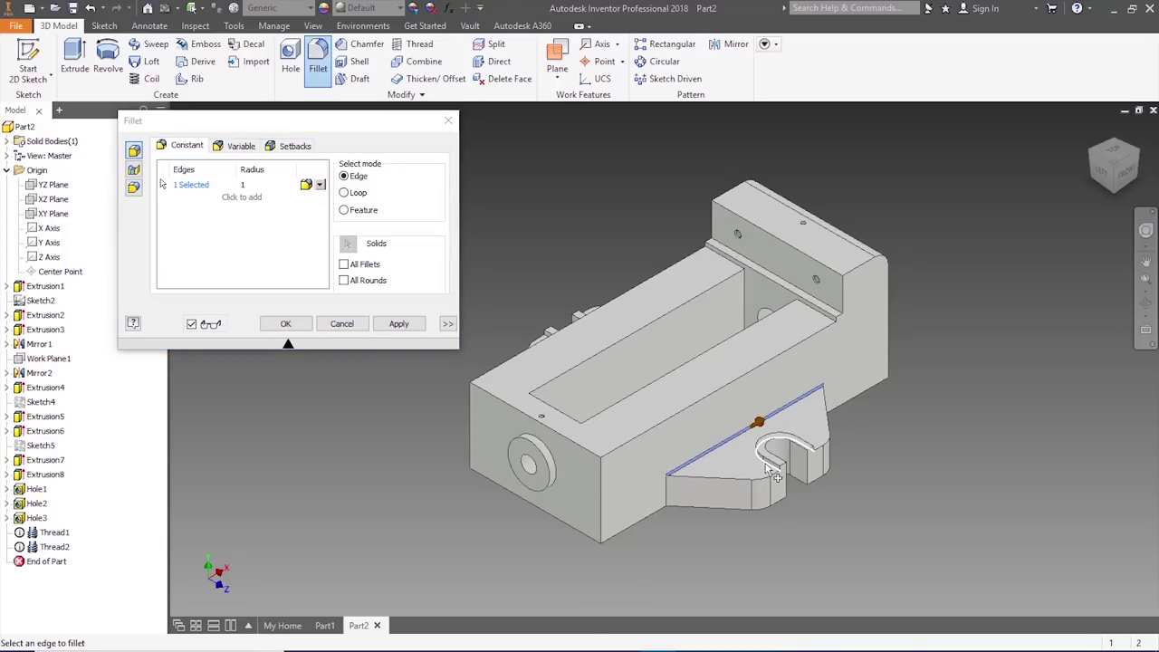
click(745, 297)
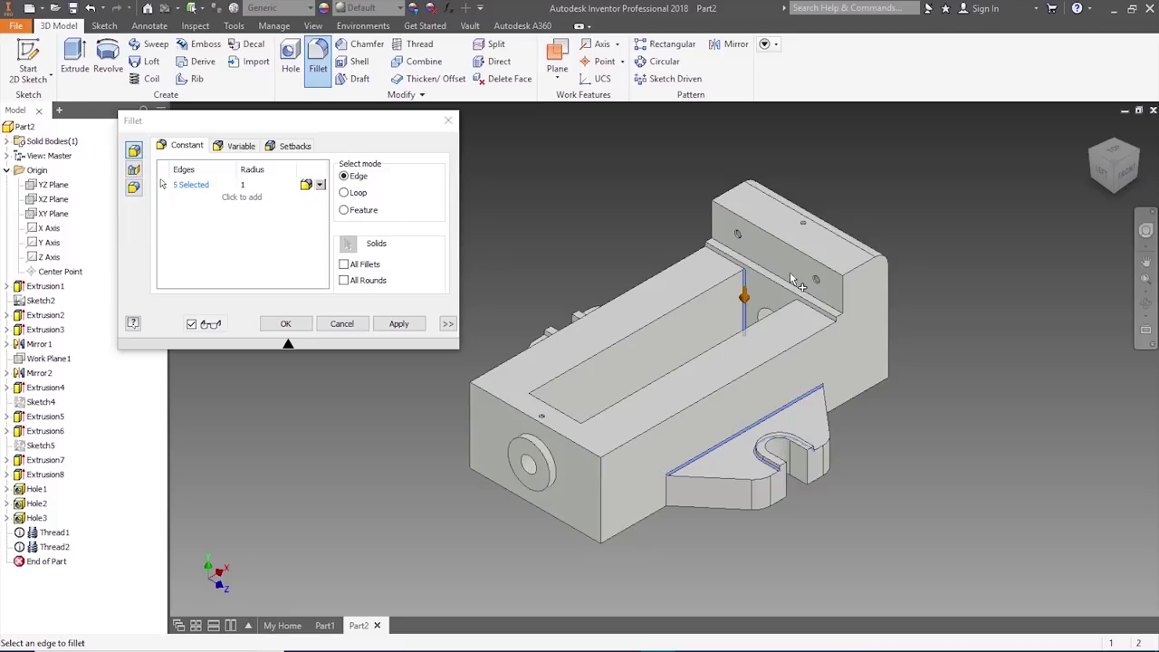
- Add the second pocket corner at the raised end, plus the opposite lug's top body edge and slot recess edges, to the fillet
click(1095, 161)
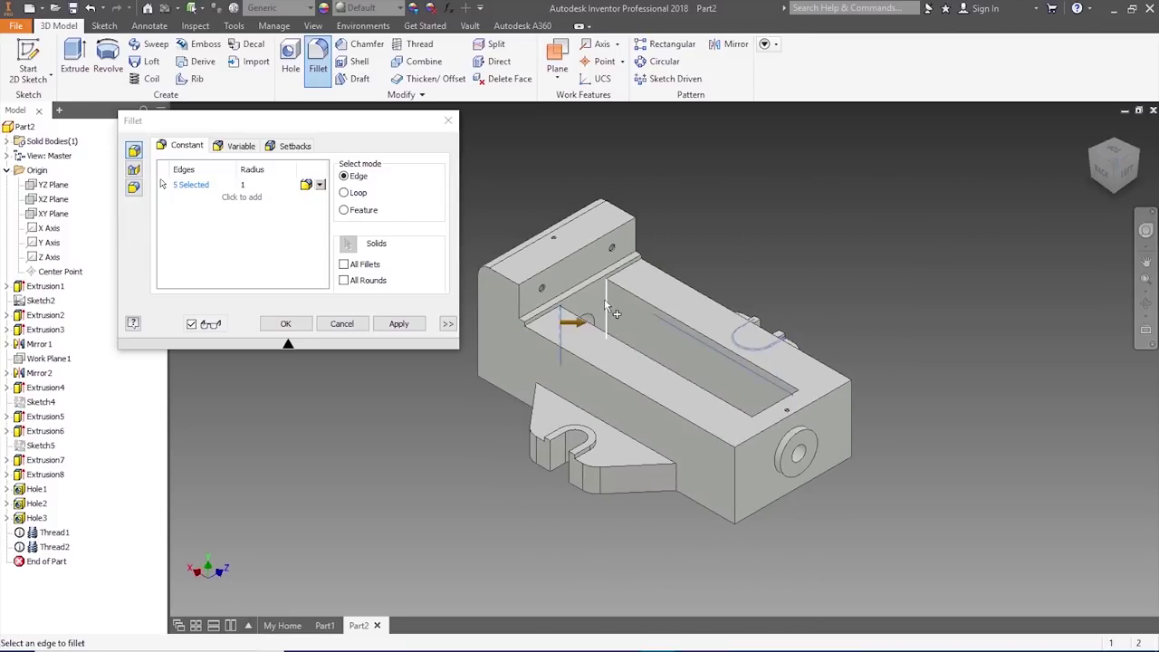
click(607, 308)
click(598, 418)
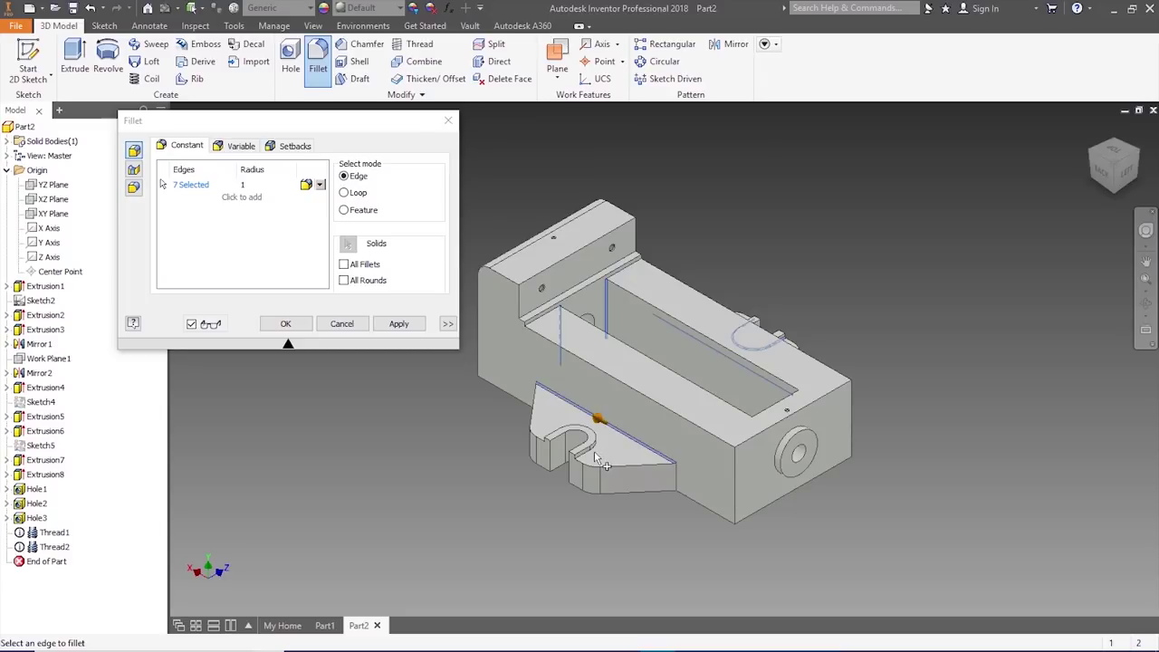
click(597, 458)
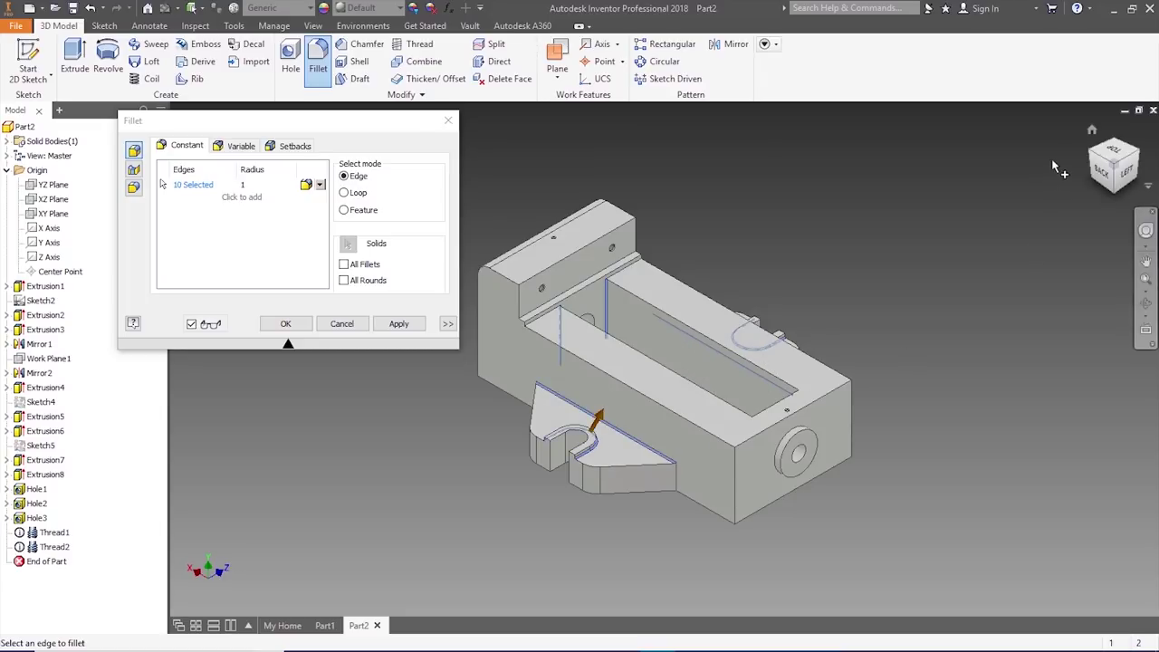
- Add the two vertical pocket corners at the low end of the base to the 1 mm fillet
click(1092, 157)
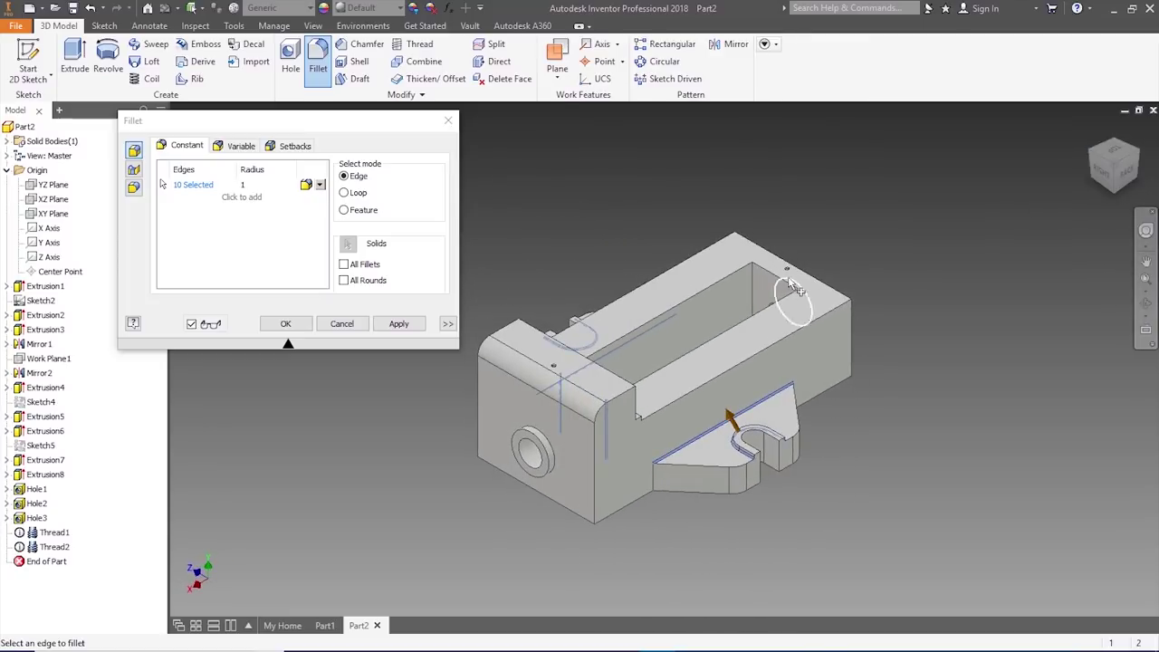
click(782, 290)
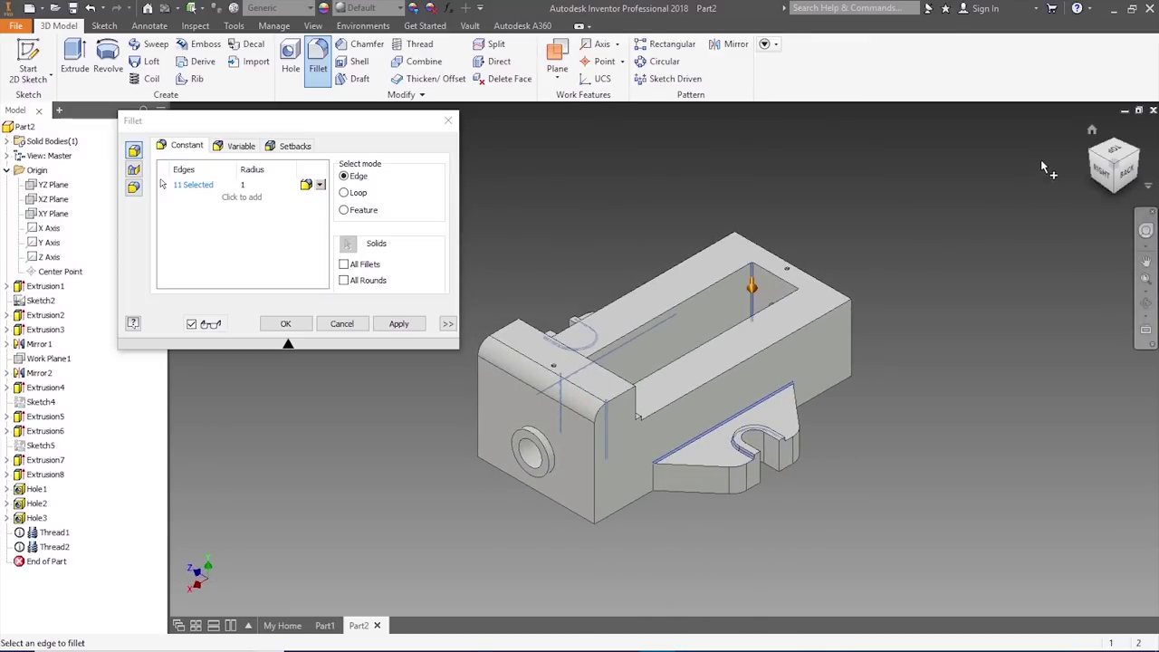
click(1092, 156)
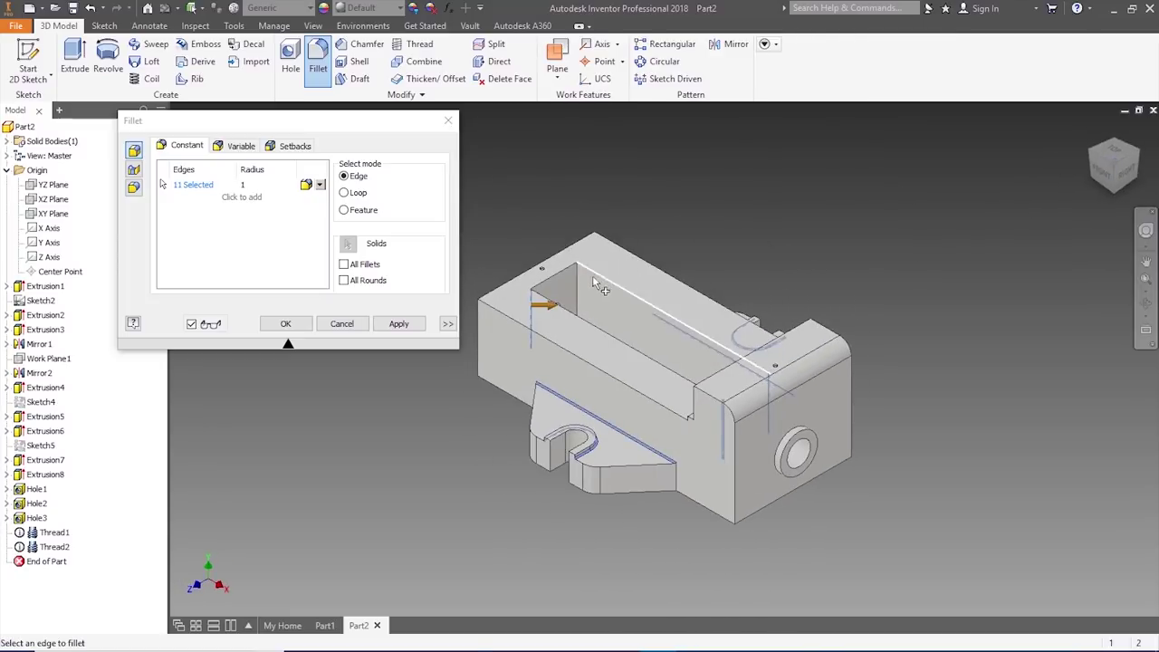
click(577, 292)
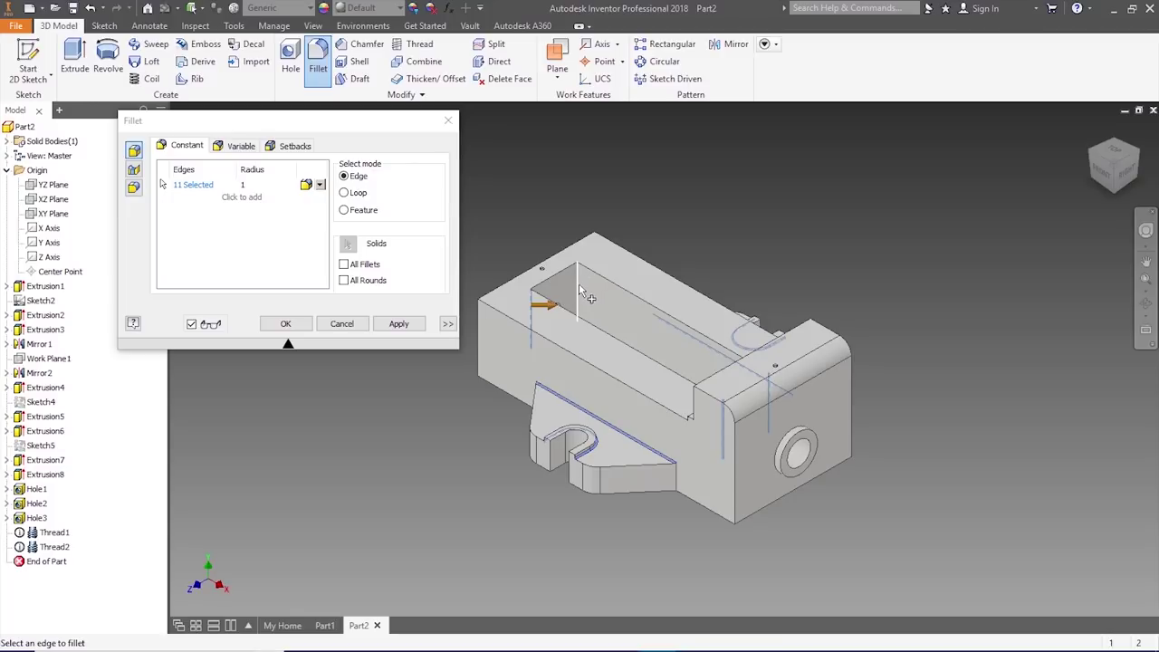
- Add the long inner edges of the underside steps on both sides of the pocket to the 1 mm fillet
click(1116, 193)
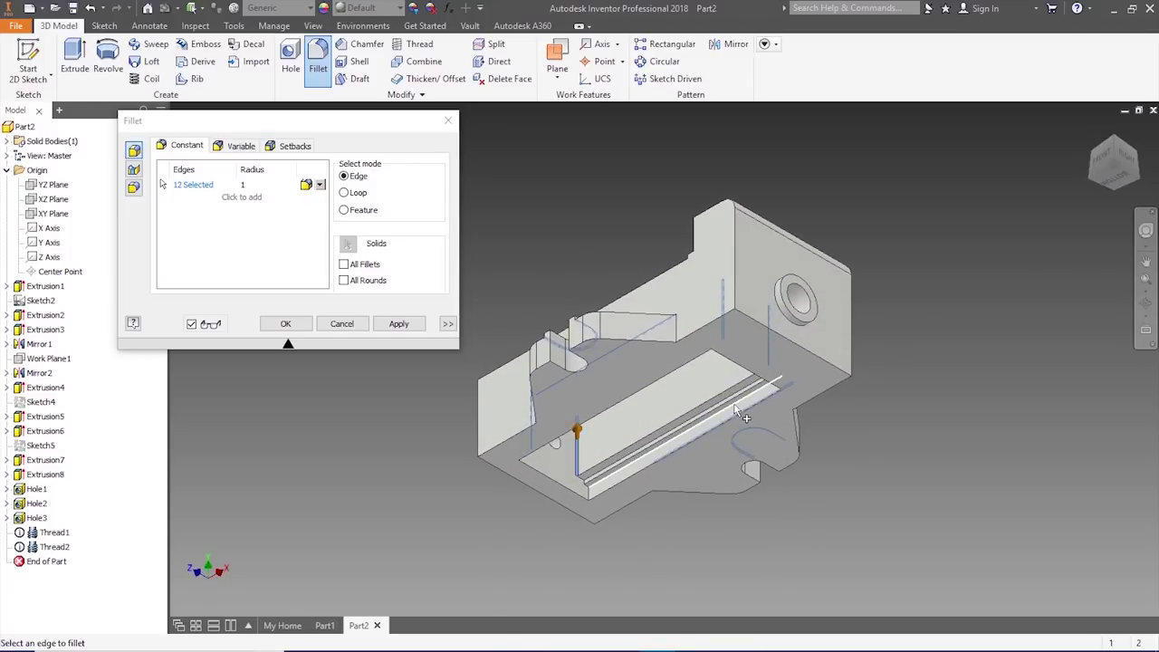
click(734, 407)
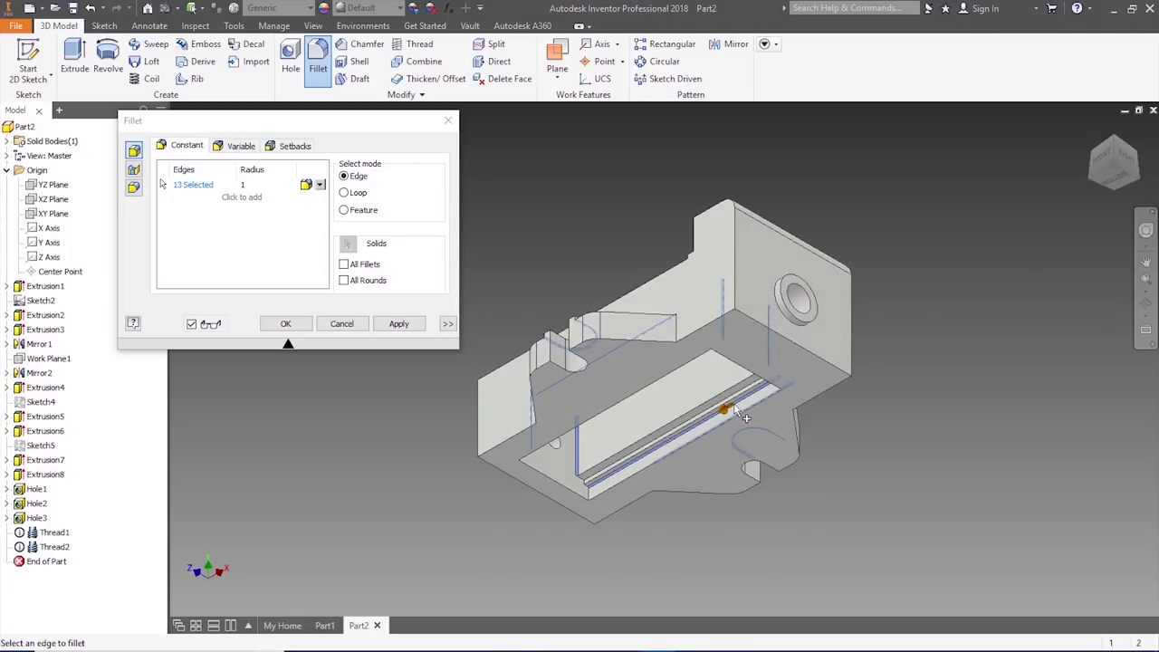
click(1139, 184)
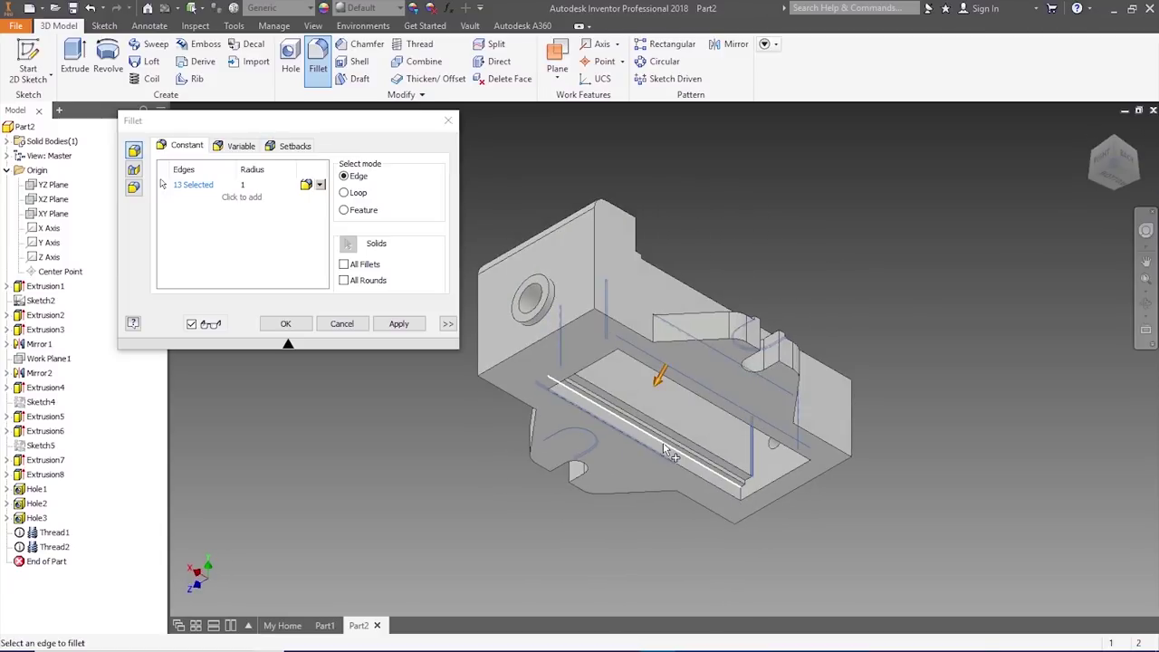
click(669, 451)
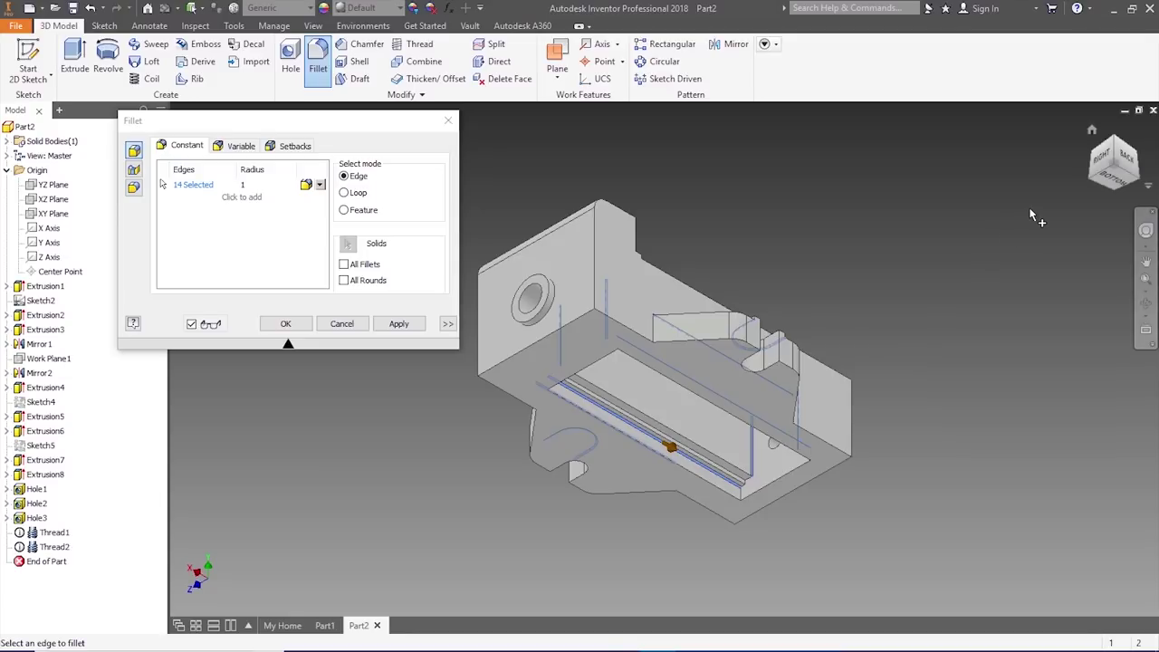
- Add the four vertical edges where the two lugs meet the body and apply the 1 mm fillet
click(1120, 146)
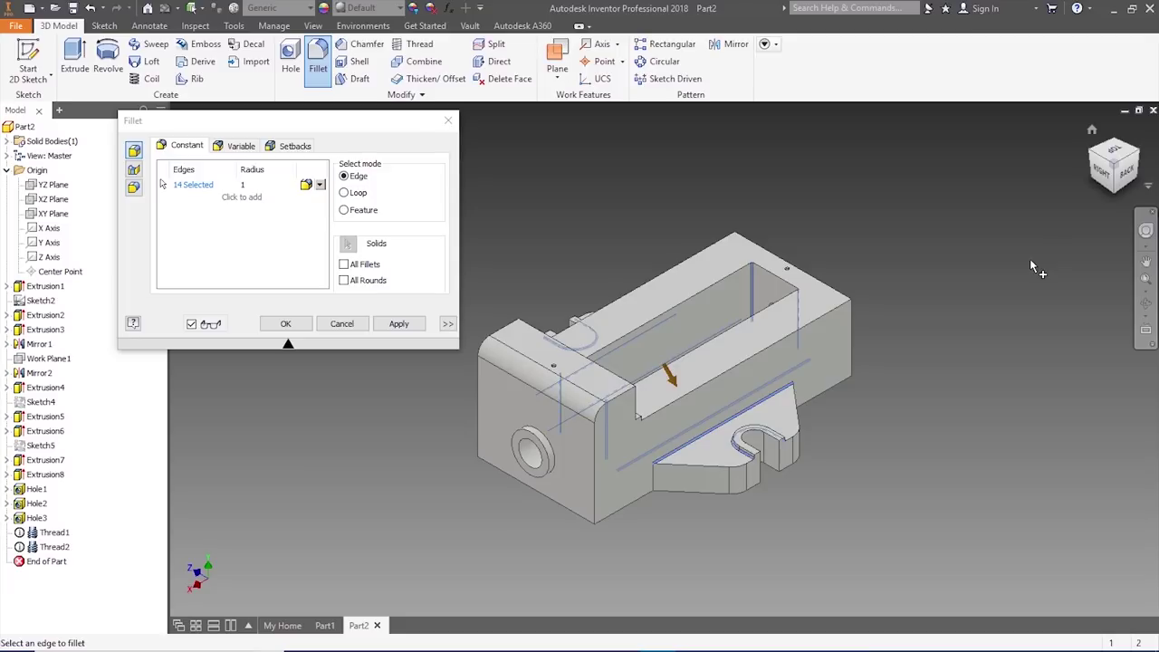
click(654, 481)
click(1117, 156)
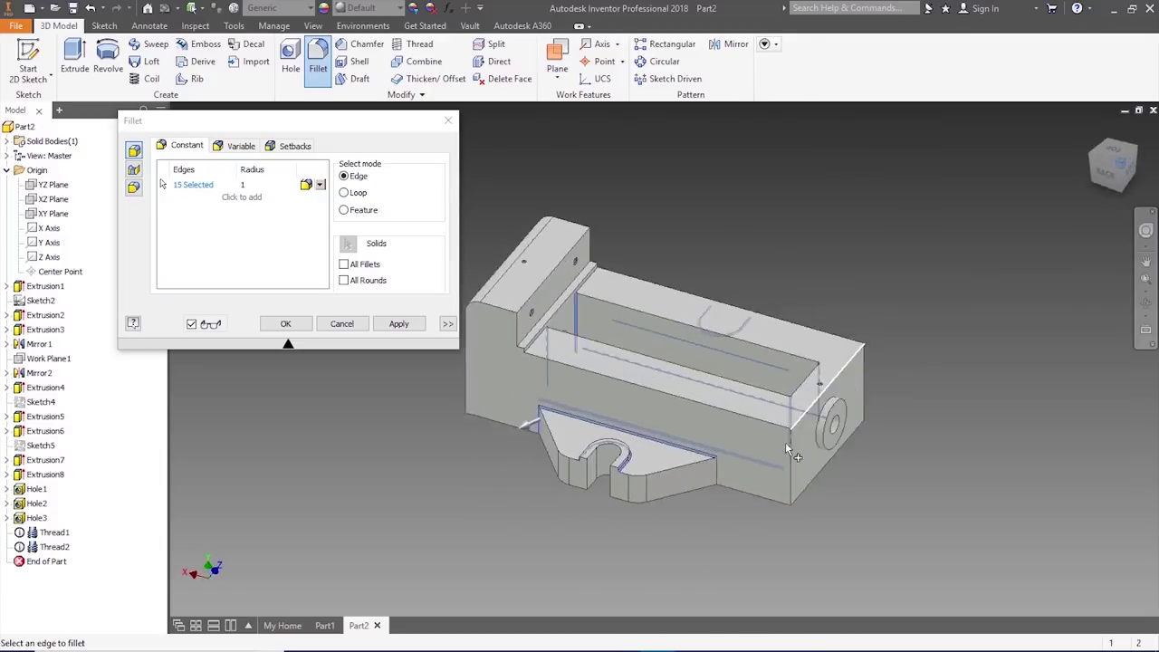
click(681, 484)
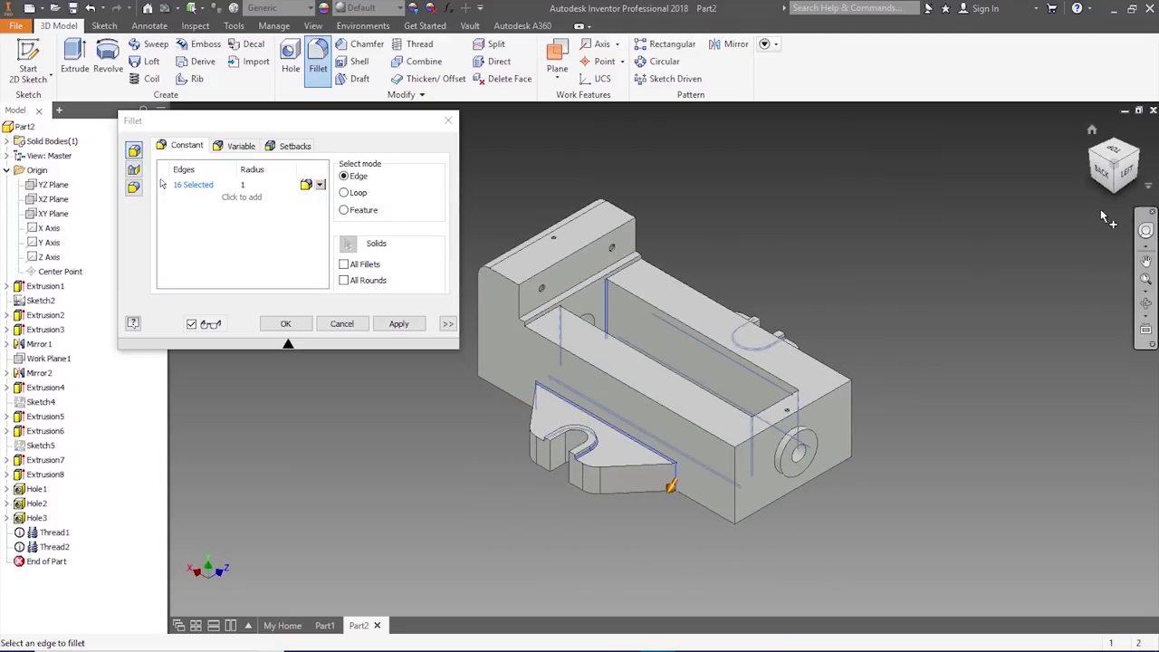
click(1143, 155)
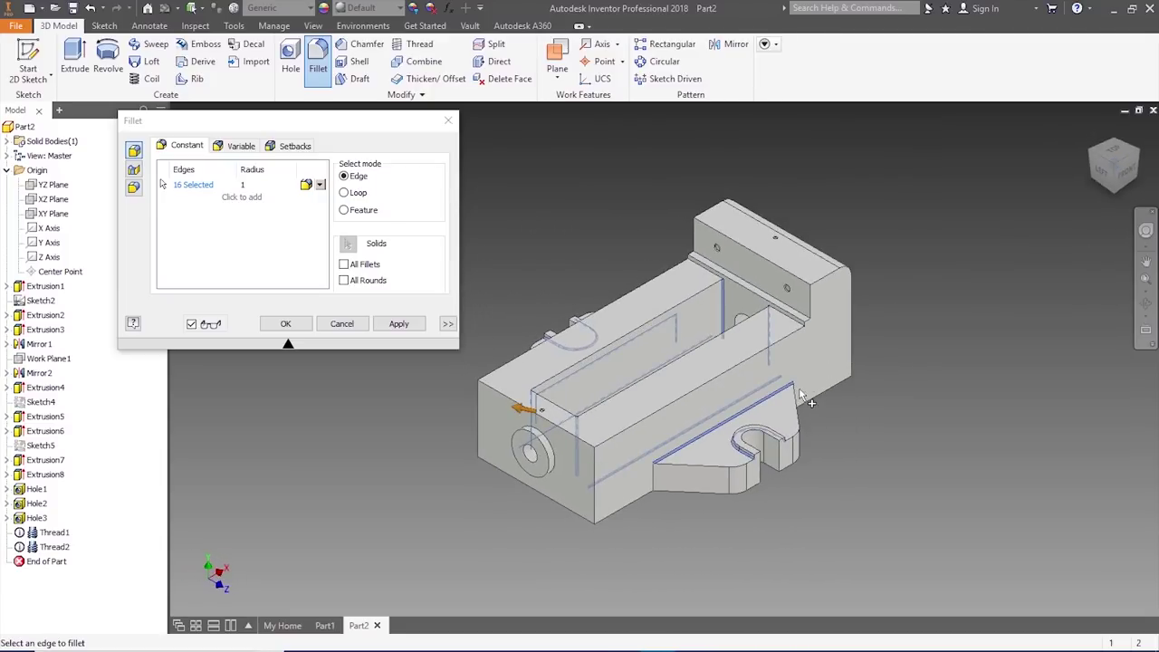
click(654, 480)
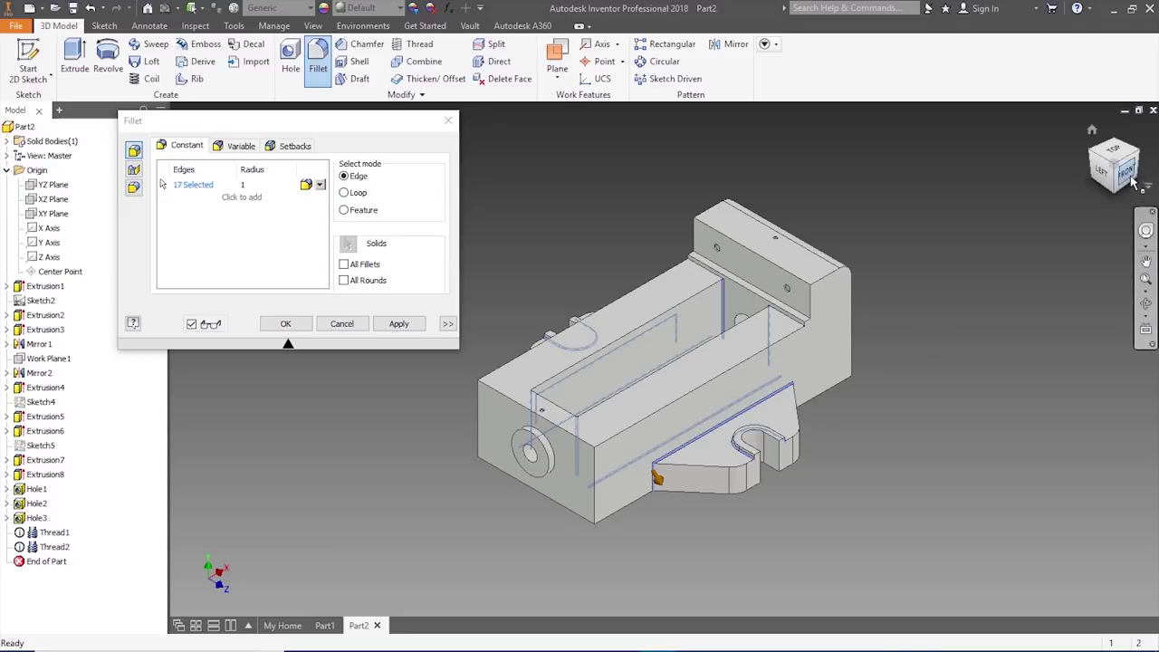
click(1123, 168)
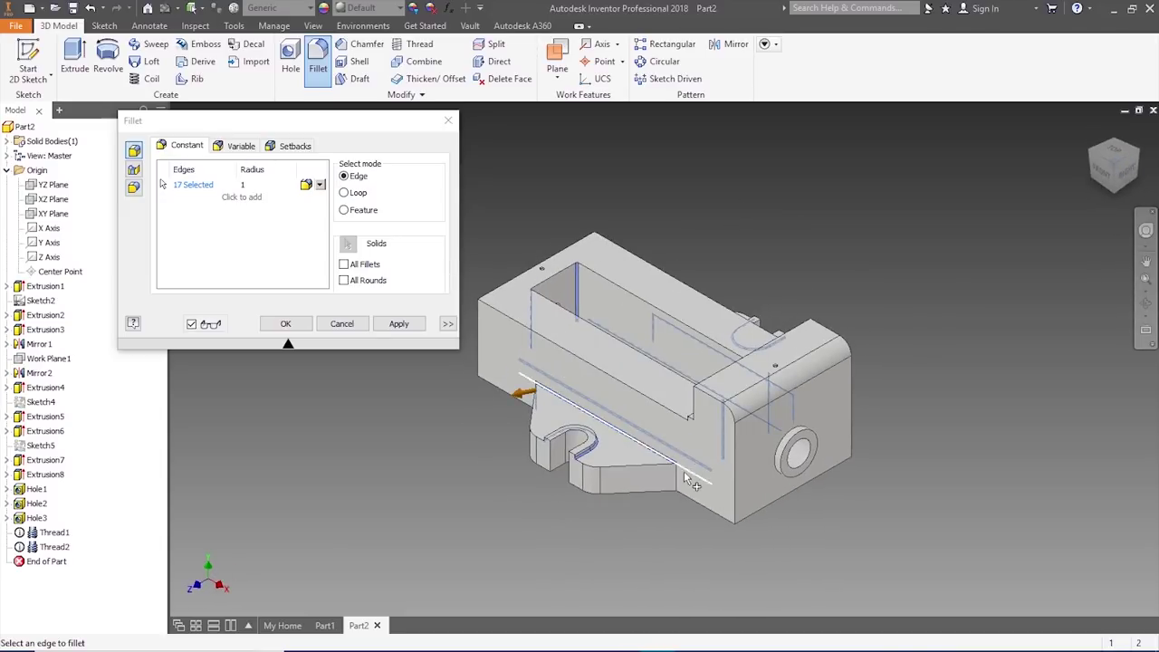
click(672, 478)
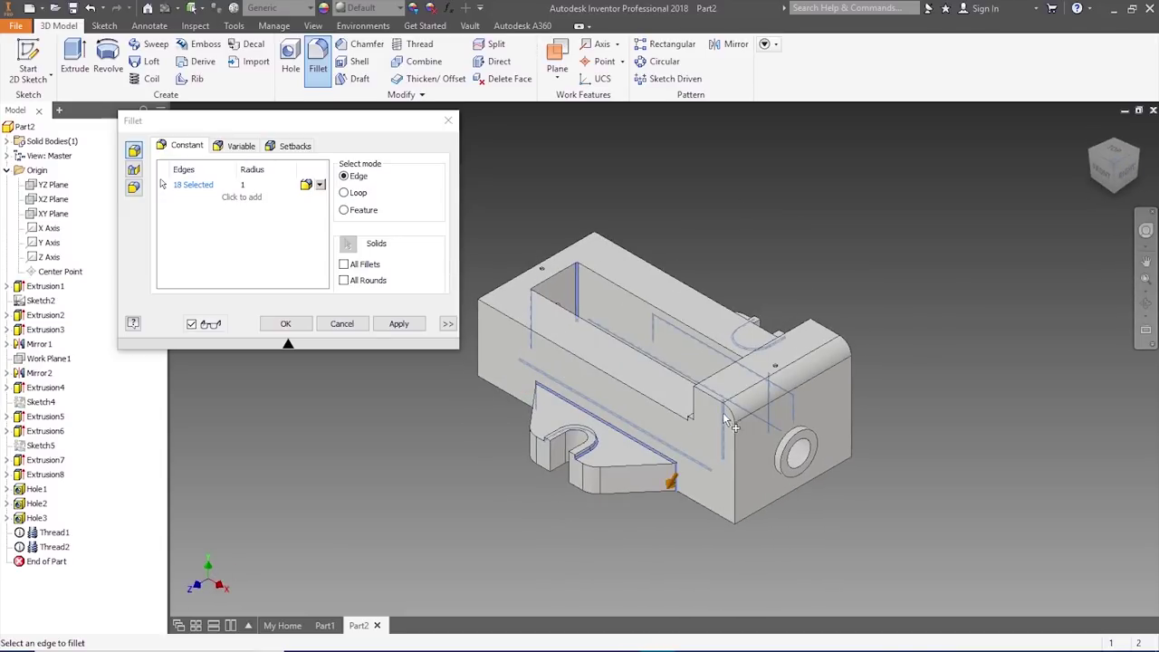
click(398, 324)
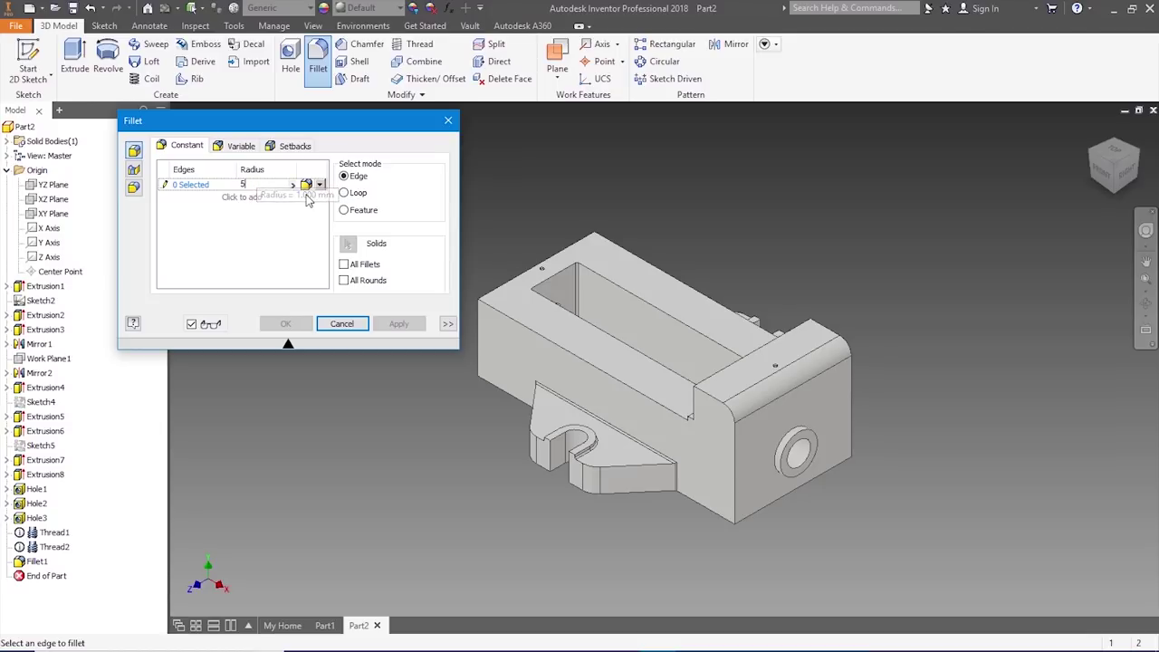
- Fillet the edges where the round end bosses meet the body with a 5 mm radius
click(817, 429)
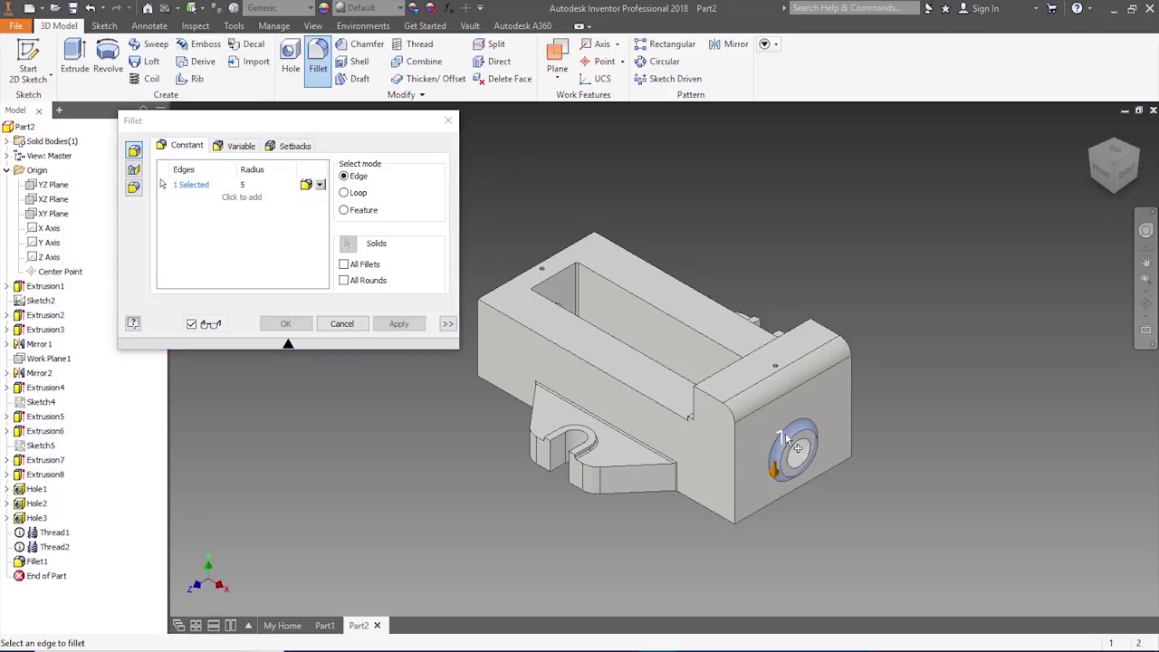
click(1095, 160)
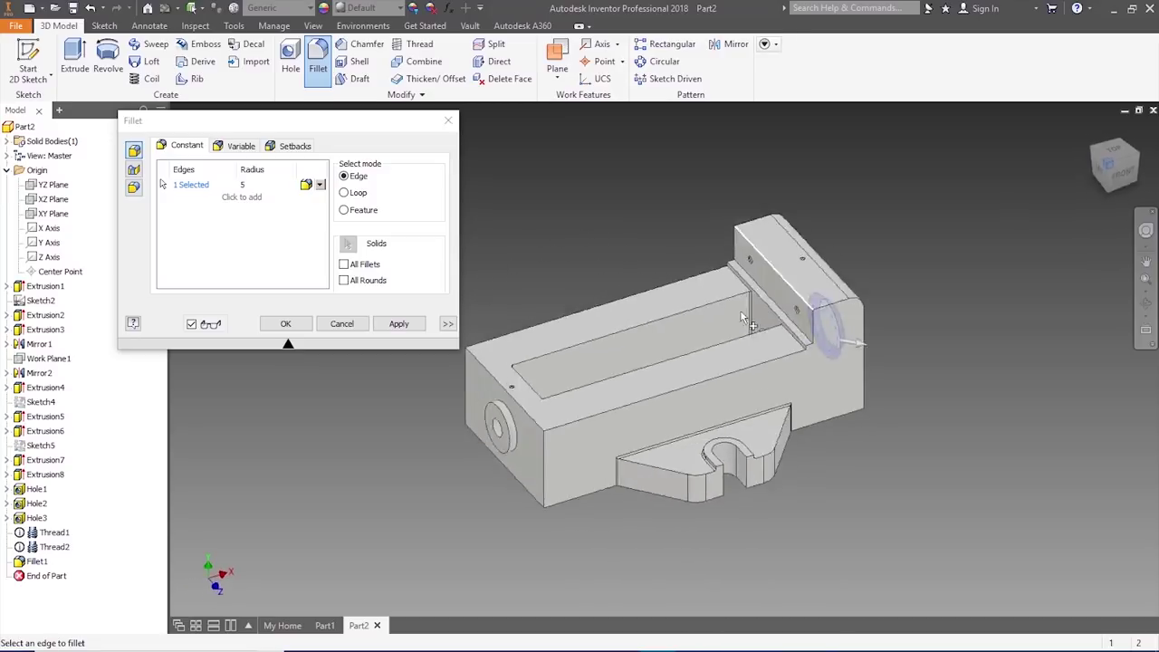
click(398, 323)
click(341, 323)
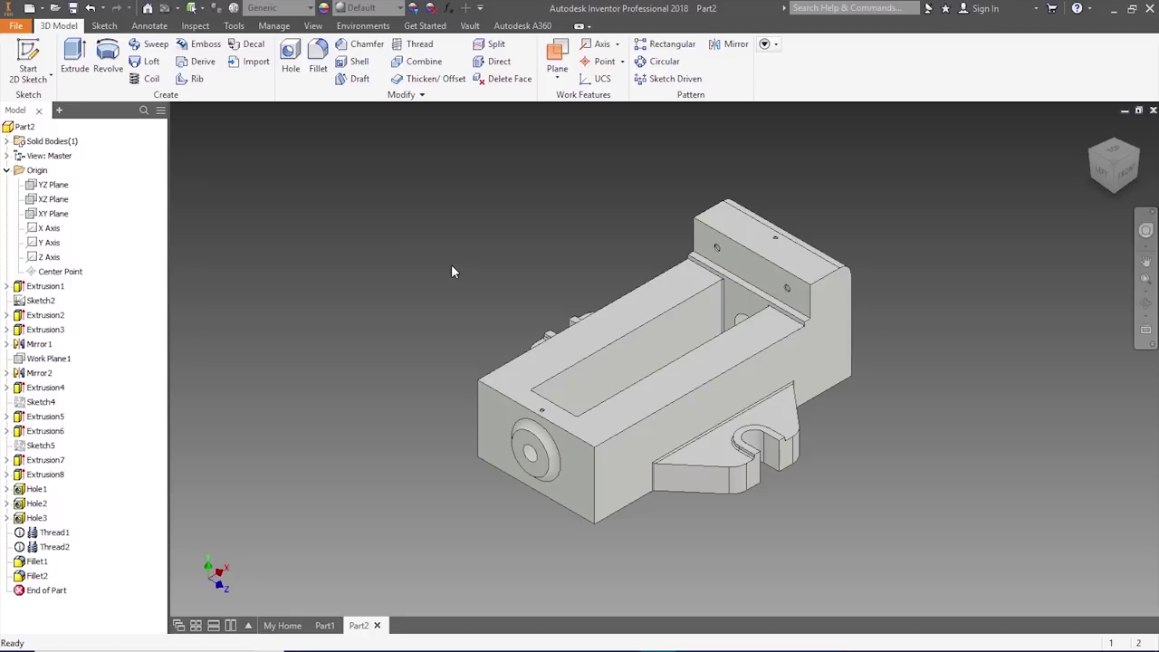
- Create a full-length ISO Metric profile thread, size 12 and designation M12x1.75, in the bore of the low-end boss
click(420, 46)
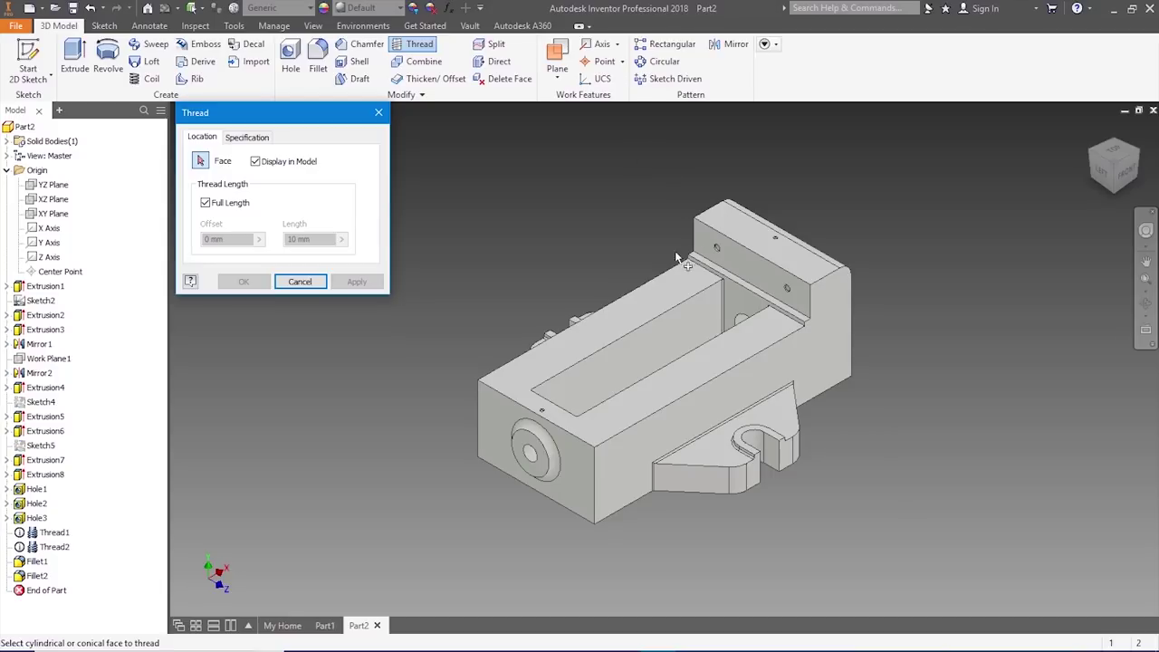
click(530, 450)
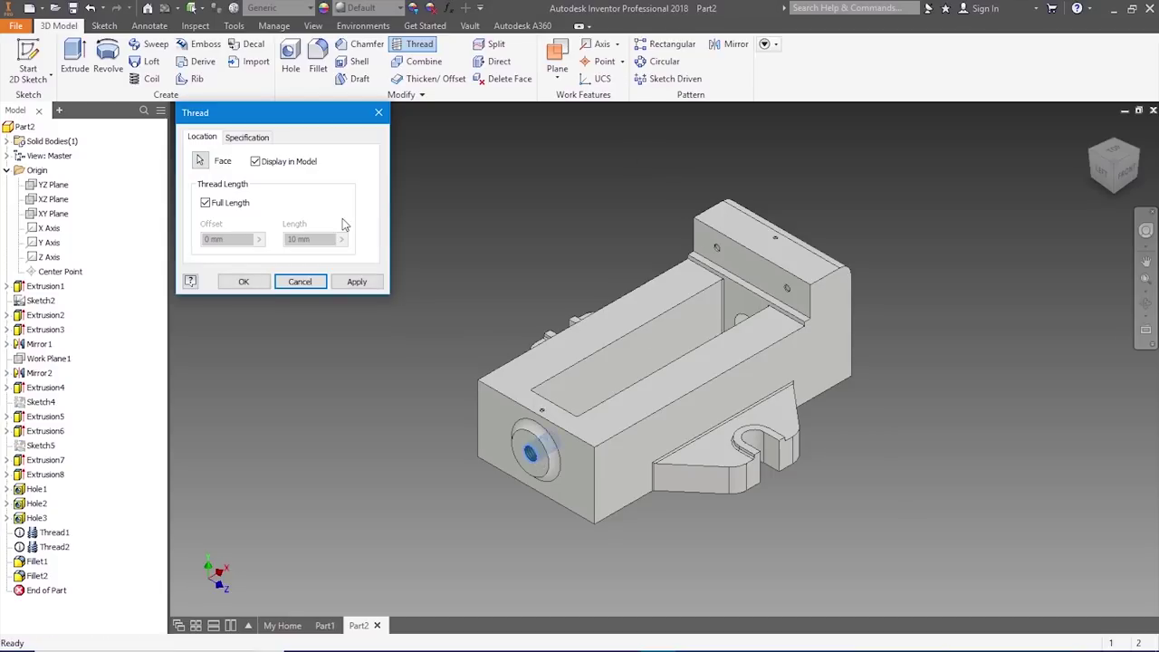
click(246, 137)
click(259, 173)
click(251, 205)
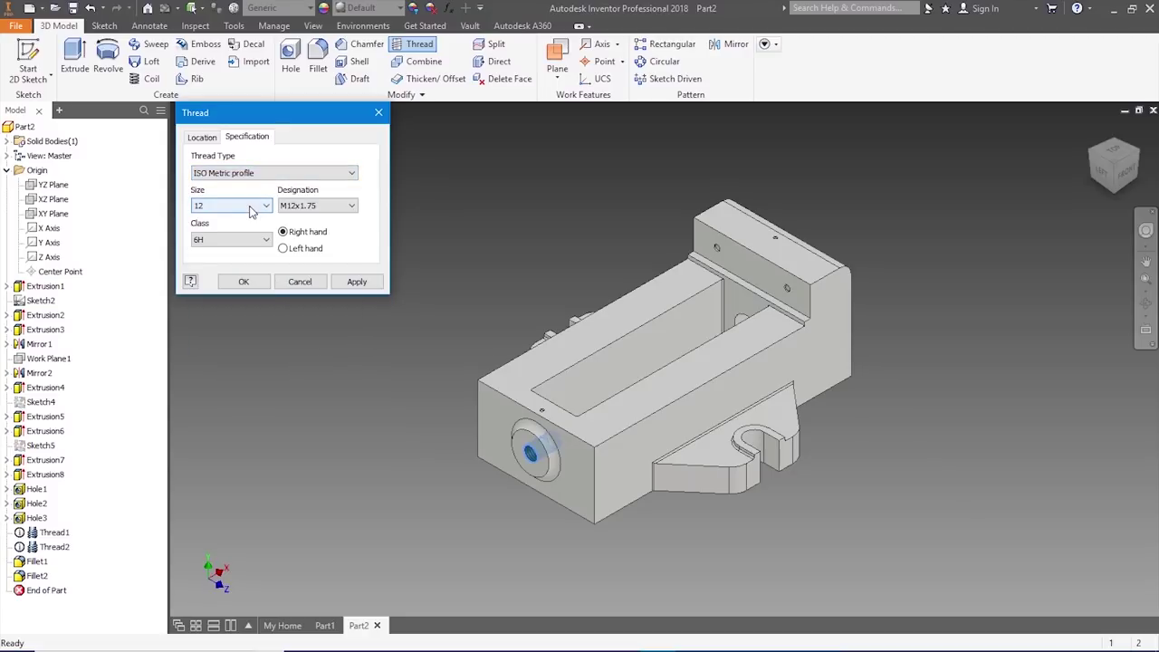
click(355, 281)
click(302, 282)
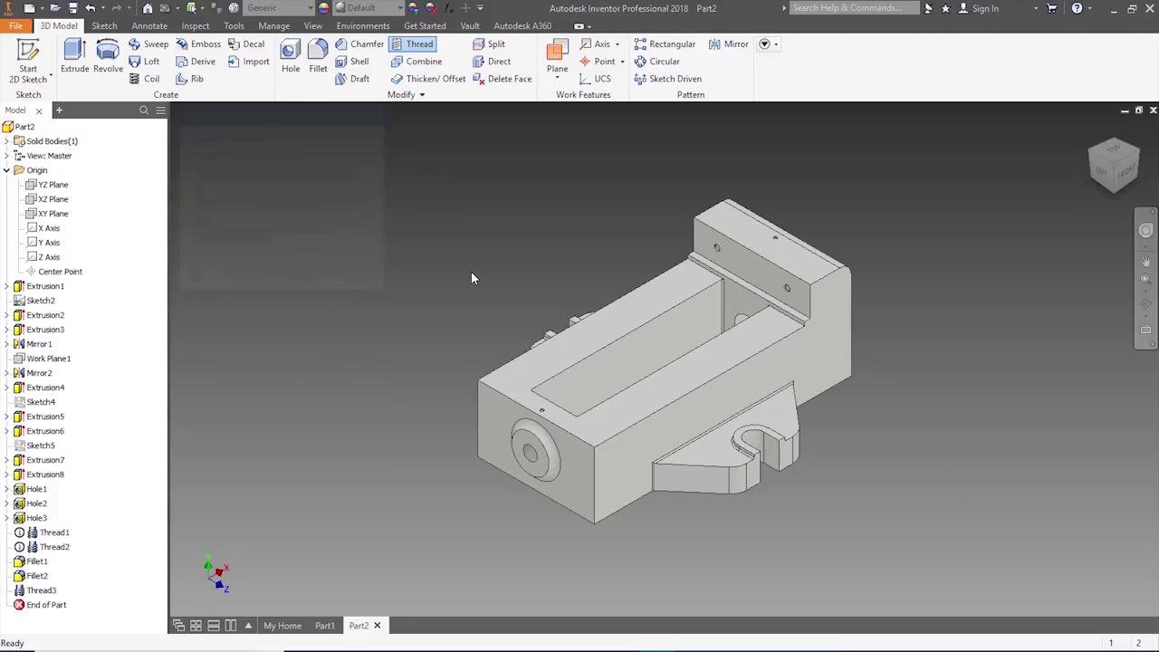
- Create a full-length thread in the bore at the raised jaw end, choosing a different thread type from the default ANSI Metric M Profile
click(417, 43)
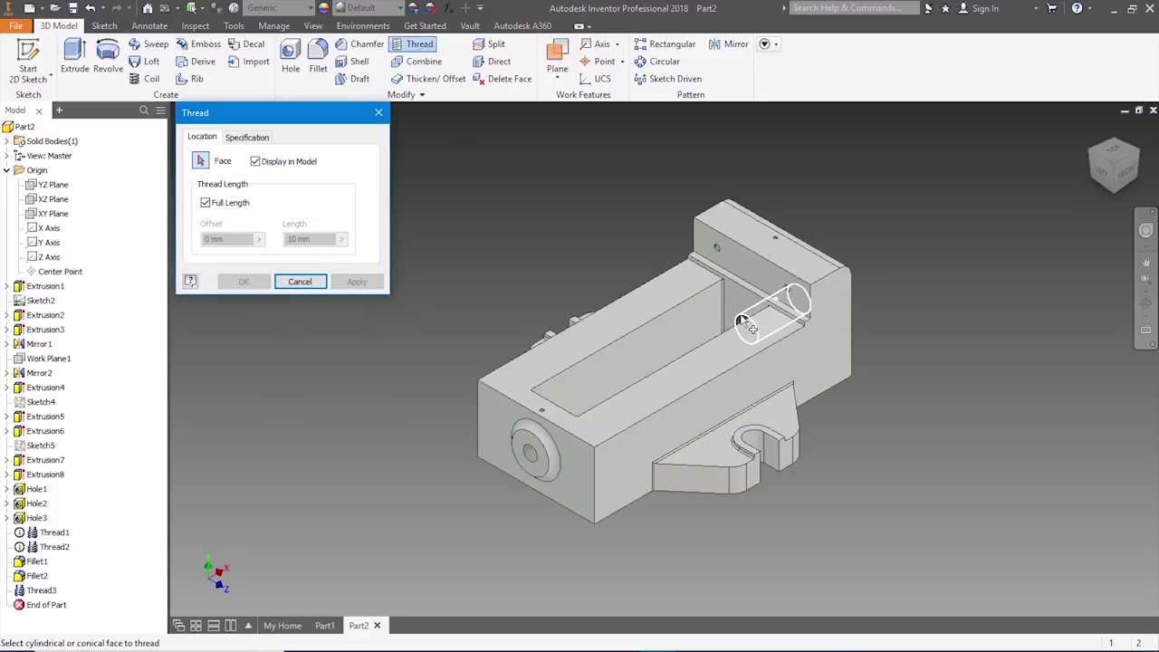
click(751, 323)
click(246, 137)
click(272, 172)
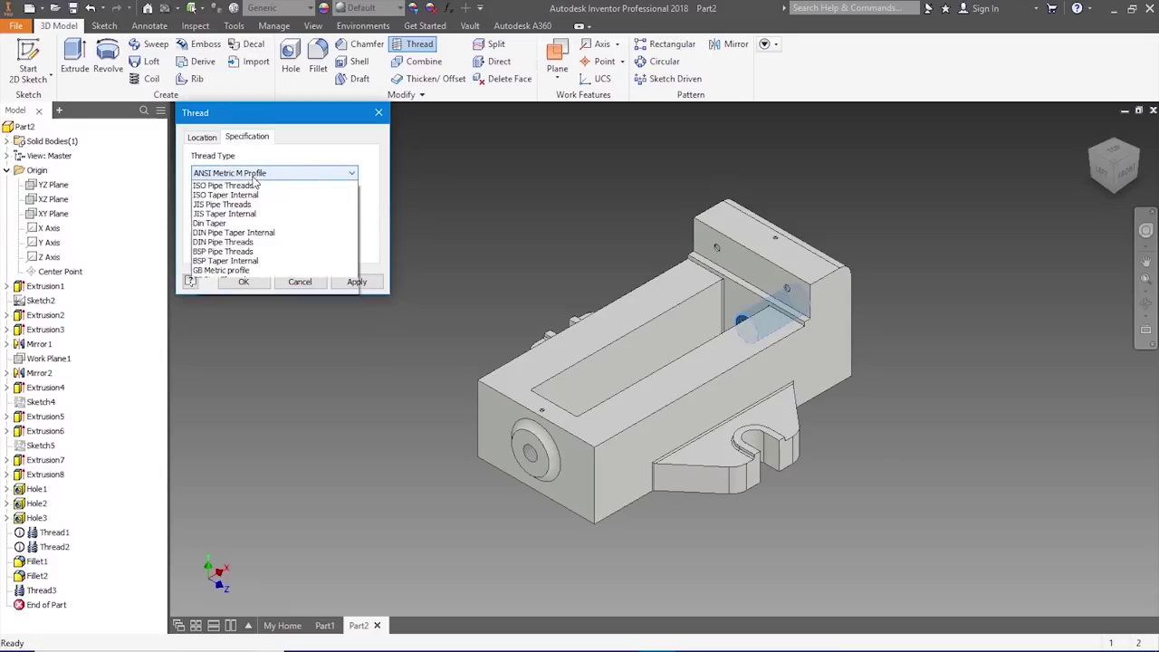
scroll(272, 218, up, 3)
click(263, 212)
click(355, 282)
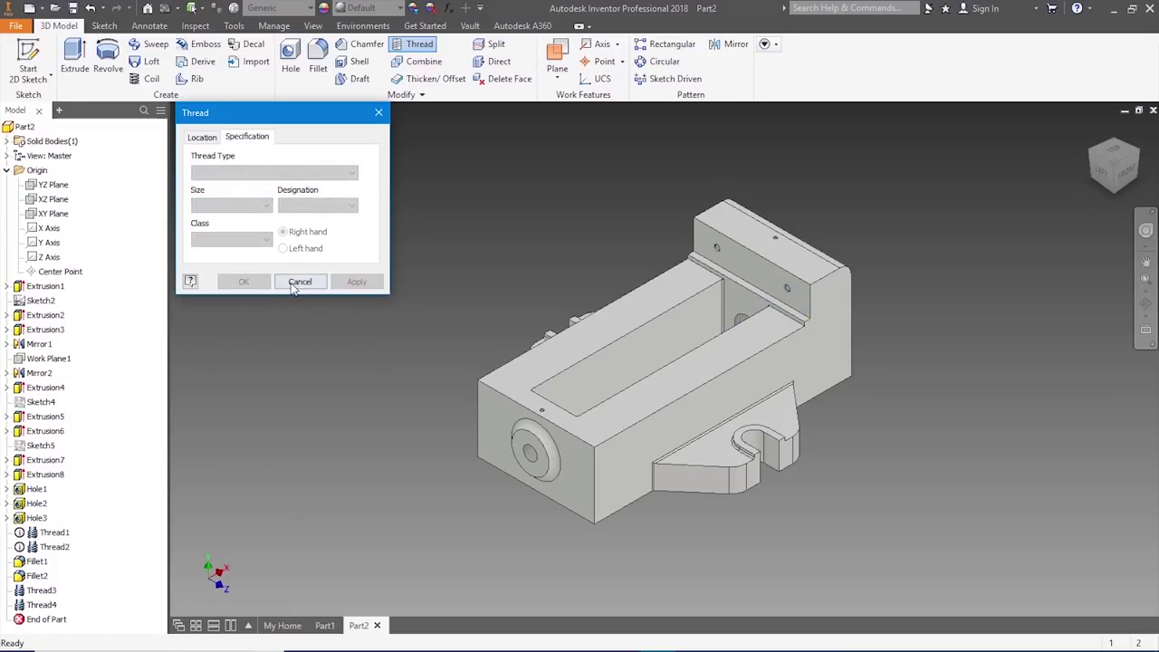
click(300, 282)
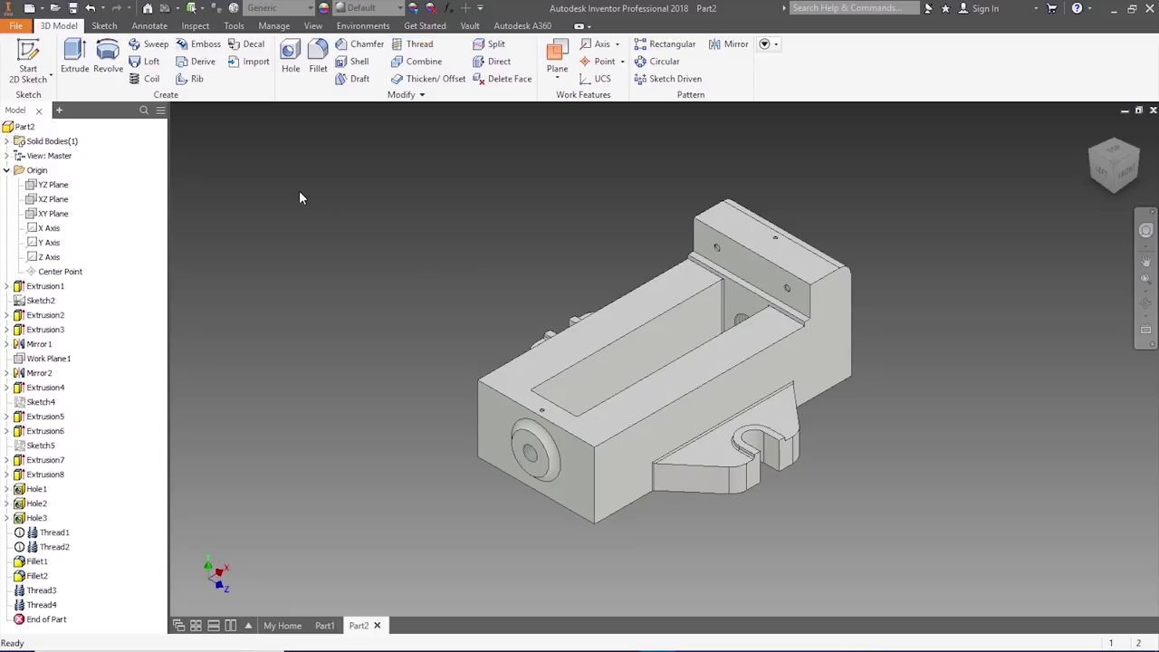
- Assign the Iron, Cast material to the part in its physical iProperties and apply it
click(18, 27)
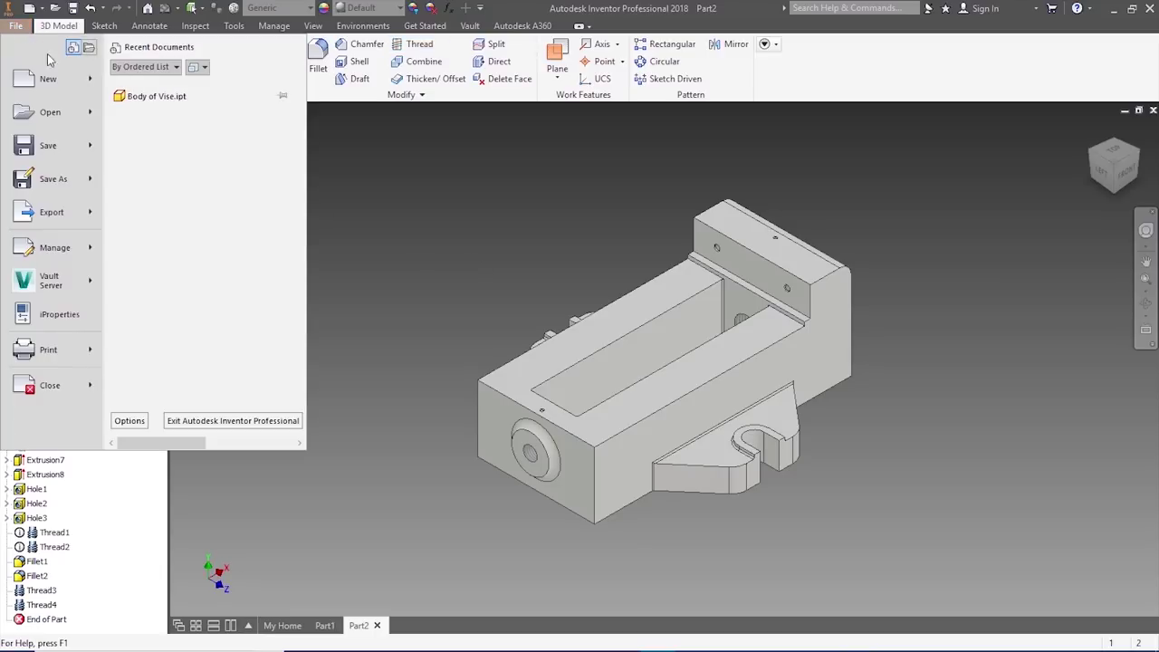
click(70, 315)
click(647, 127)
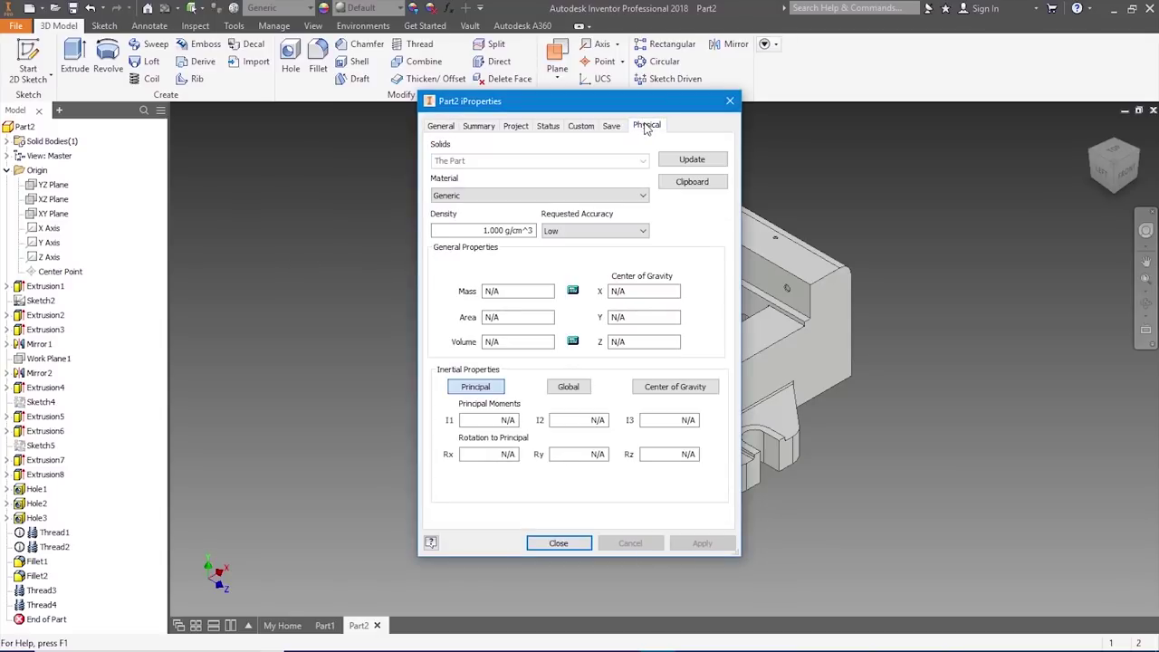
click(587, 195)
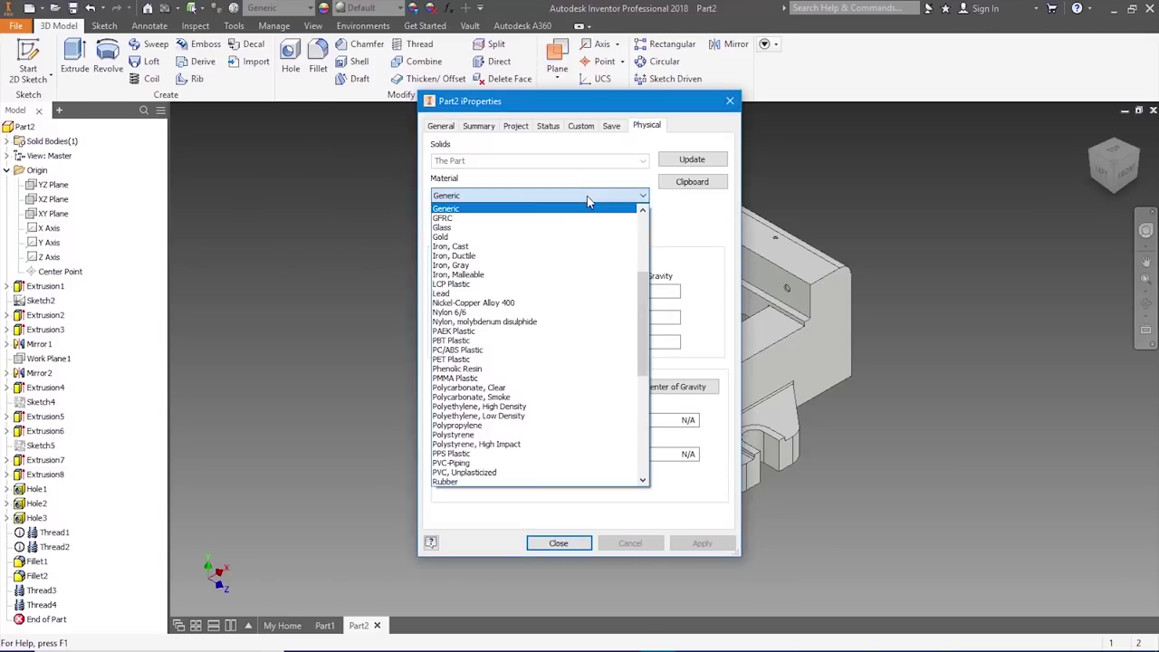
click(513, 248)
click(695, 543)
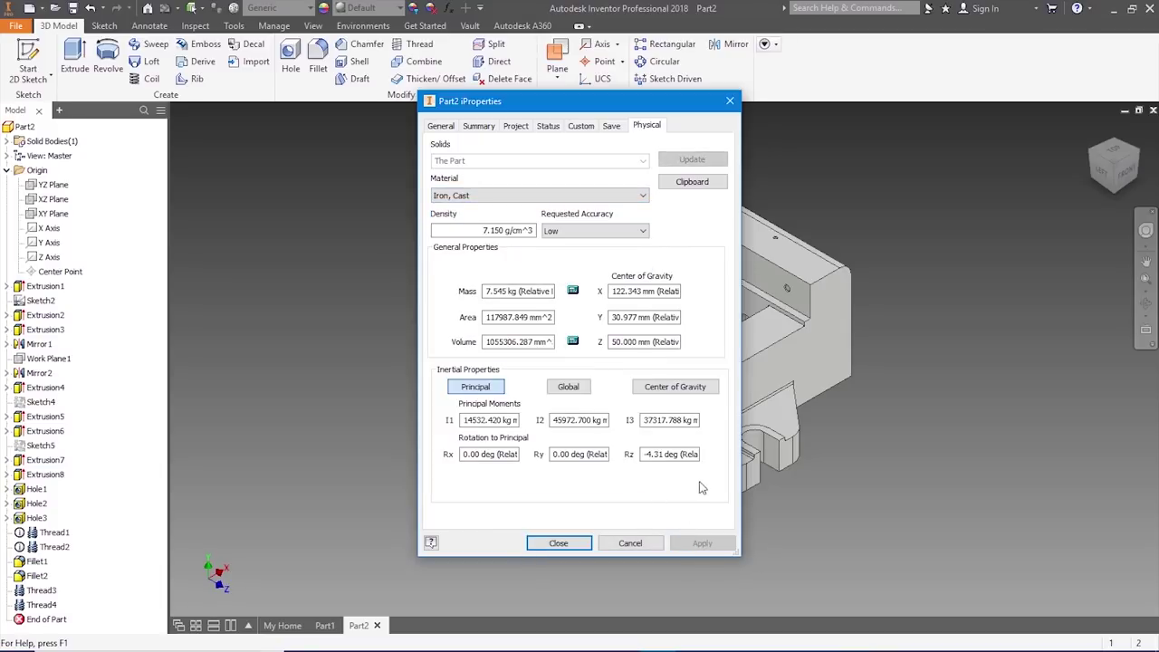
click(579, 543)
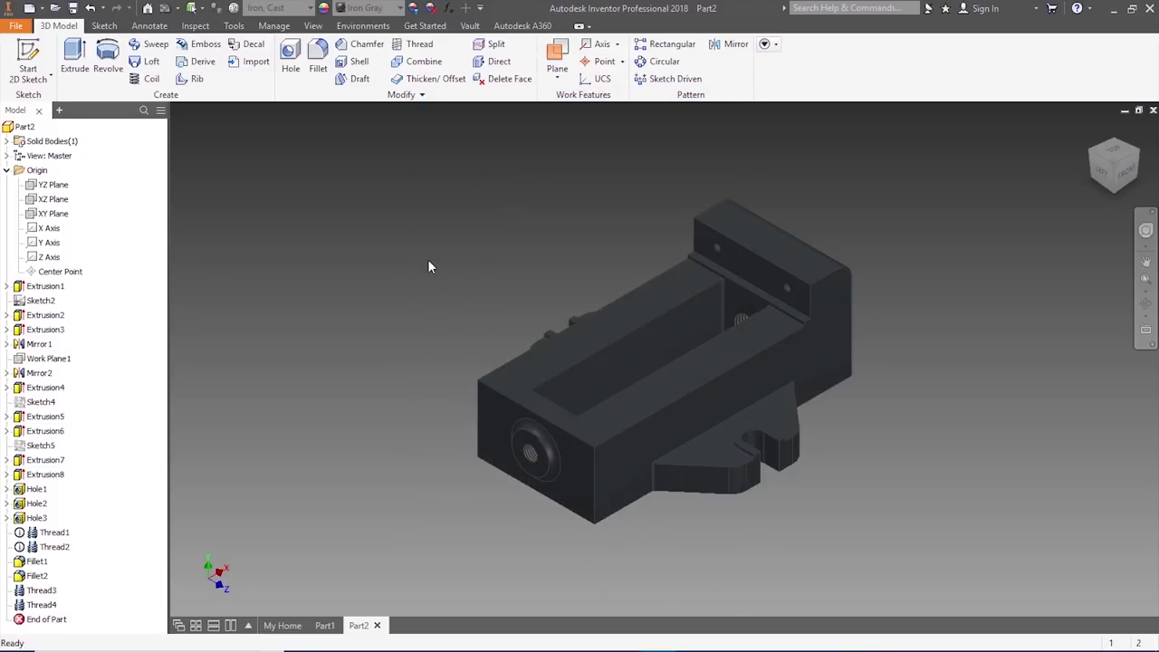
- Save the part as Body Of Vise in the Machine Vise folder
click(15, 26)
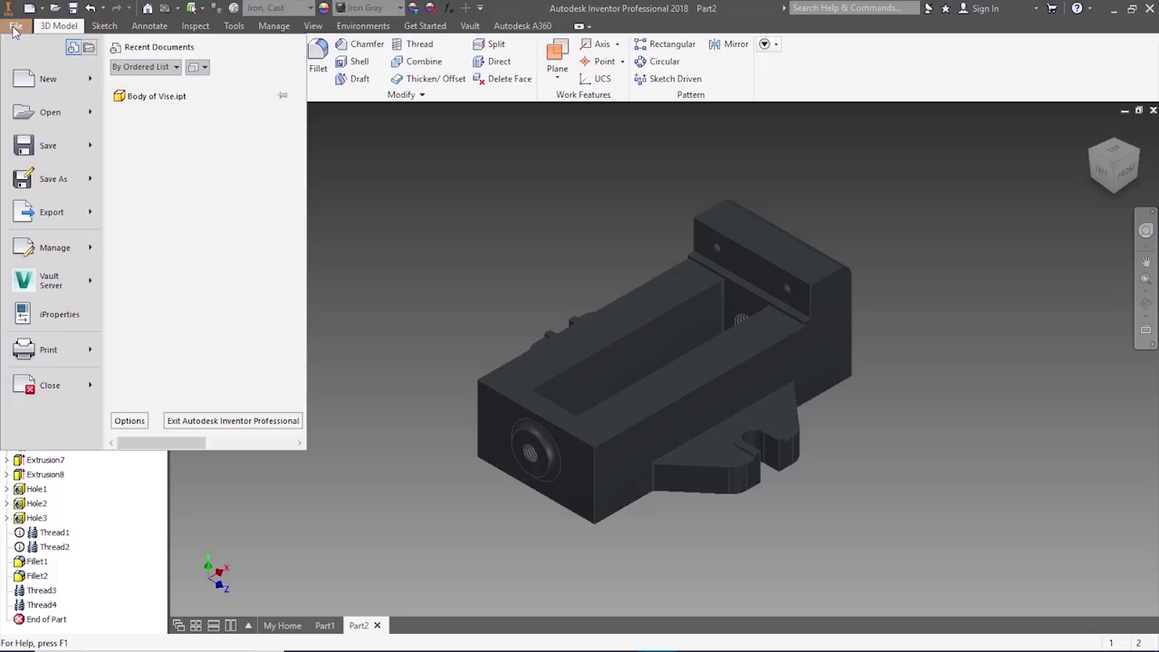
click(64, 176)
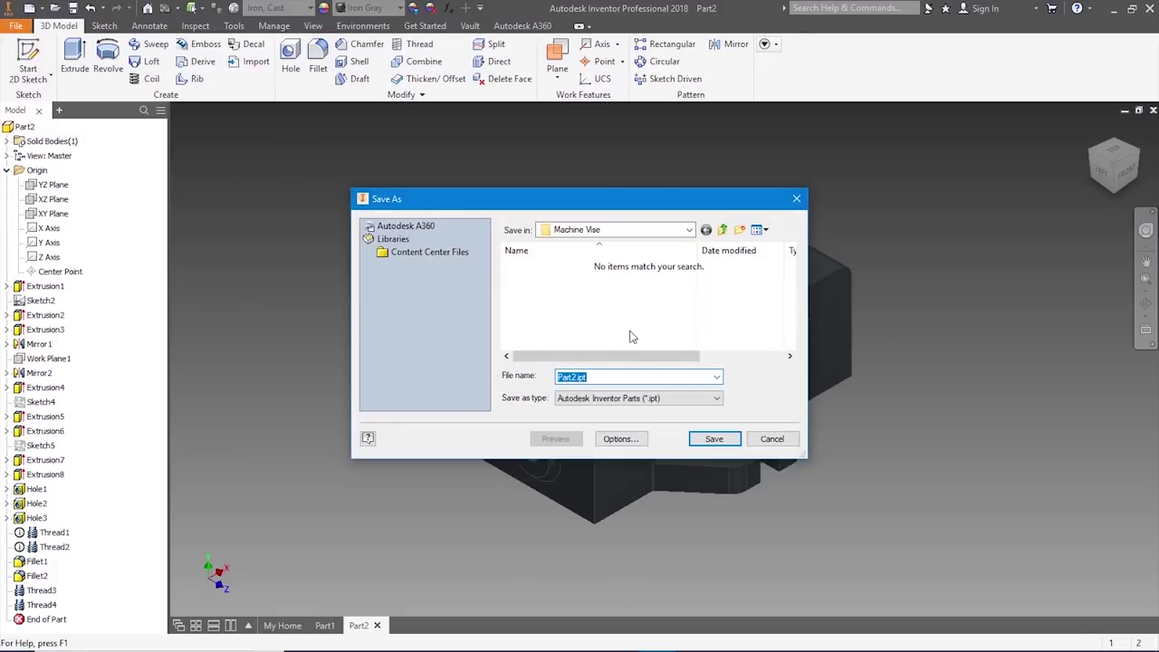
key(BackSpace)
text(Body)
text(Of Vise)
click(713, 438)
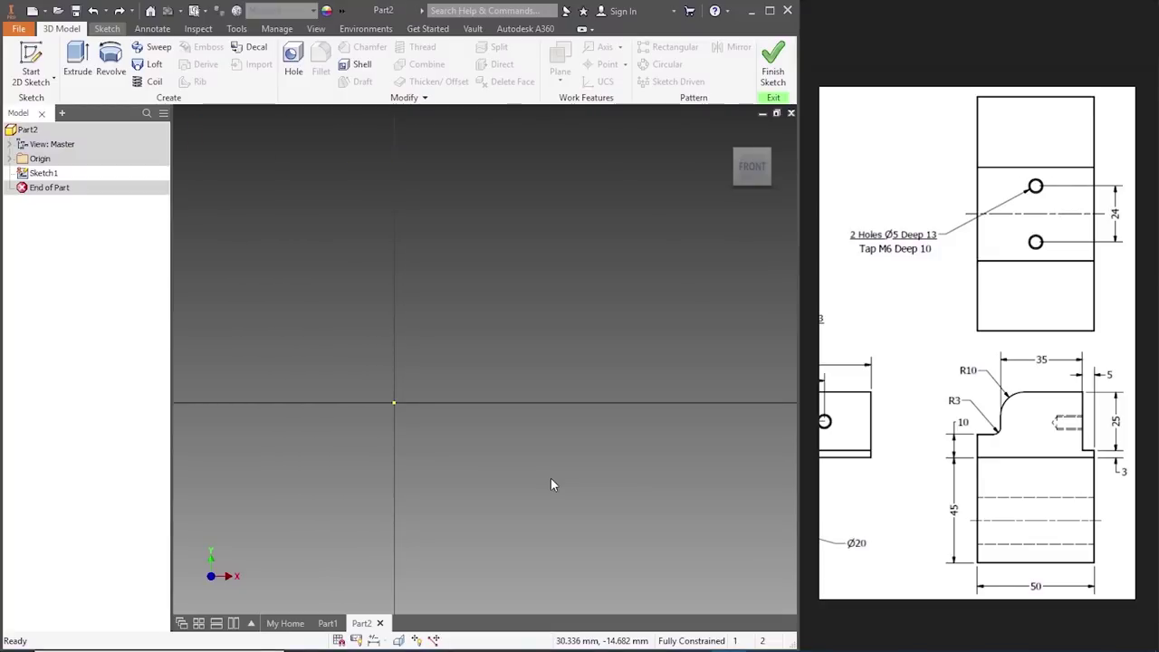
- Create a new part from the metric Standard (mm).ipt template and start a 2D sketch on the XY plane
click(32, 12)
click(363, 187)
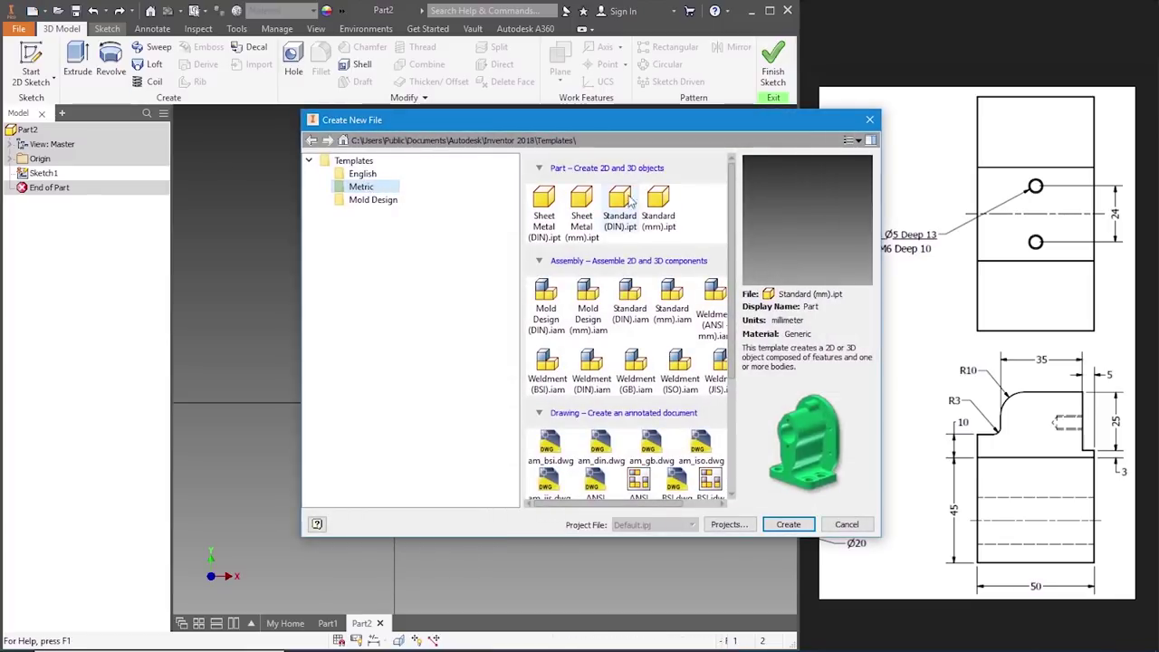
click(658, 207)
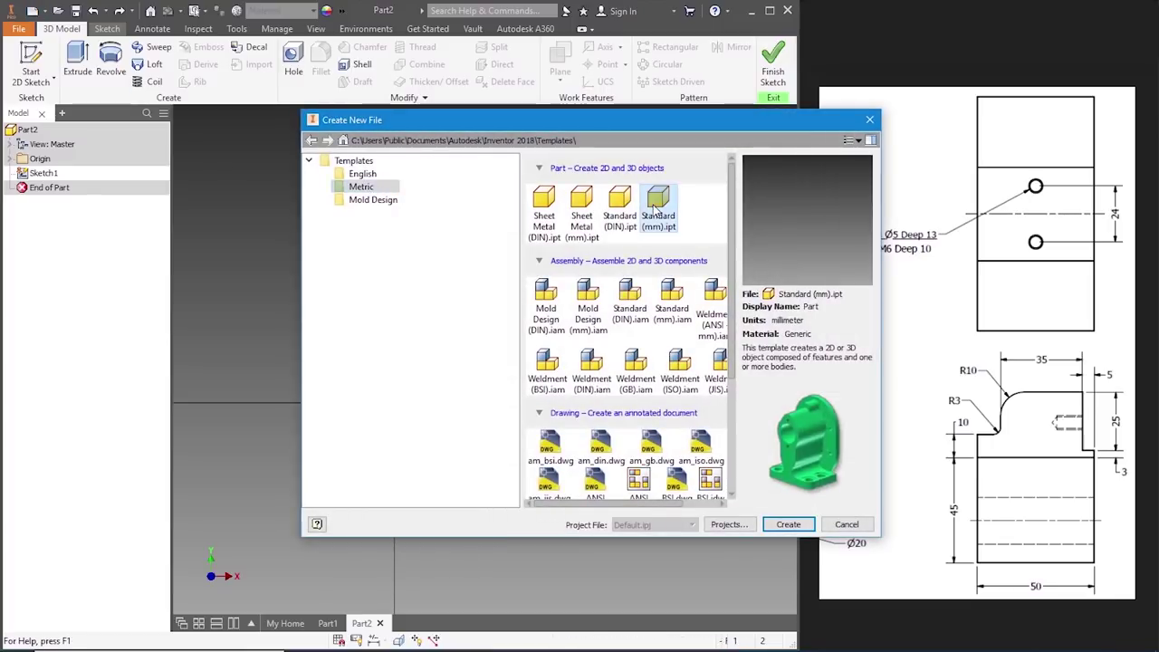
click(786, 524)
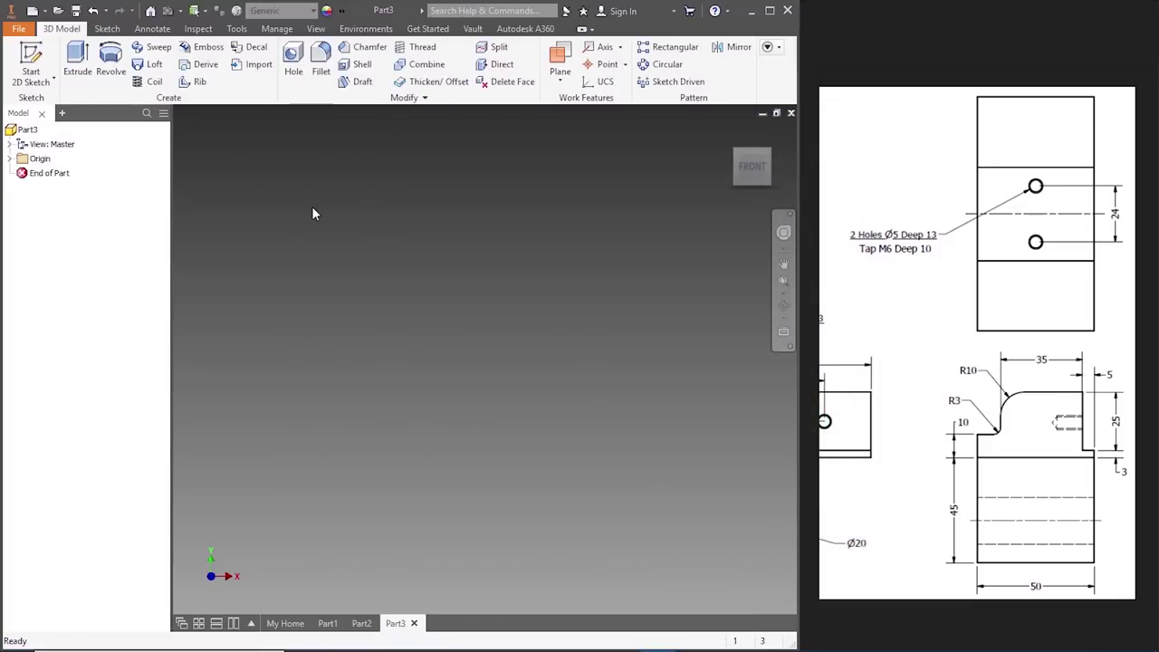
click(31, 58)
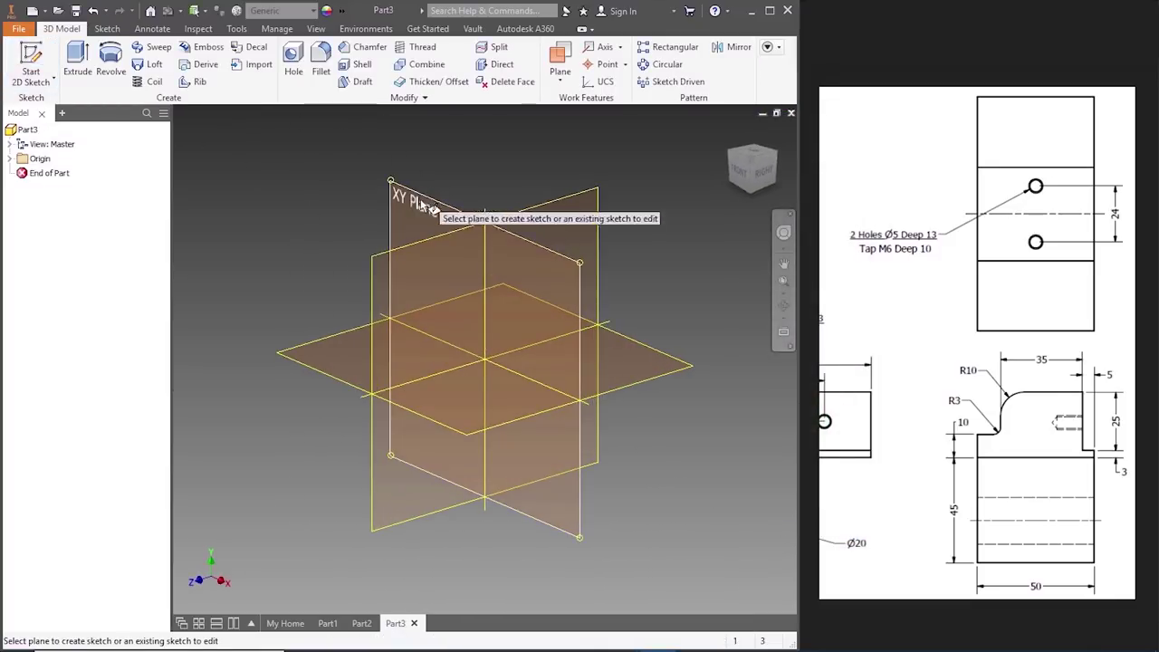
click(425, 207)
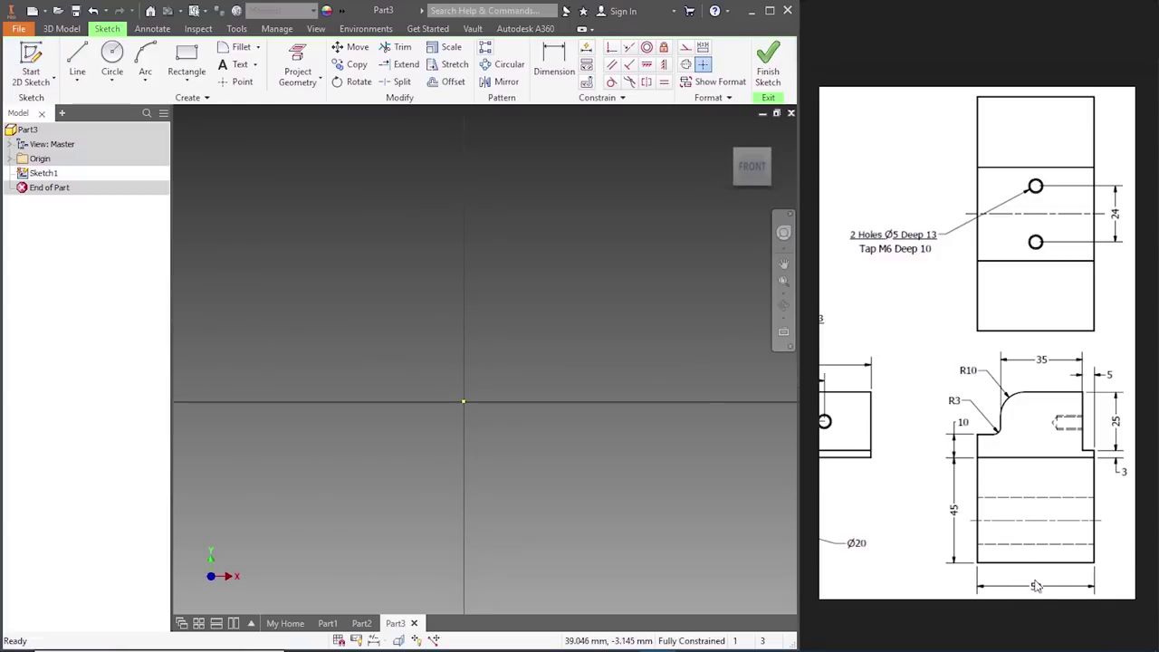
- Draw a two-point rectangle 50 mm wide and 45 mm high, starting from the sketch origin
click(192, 82)
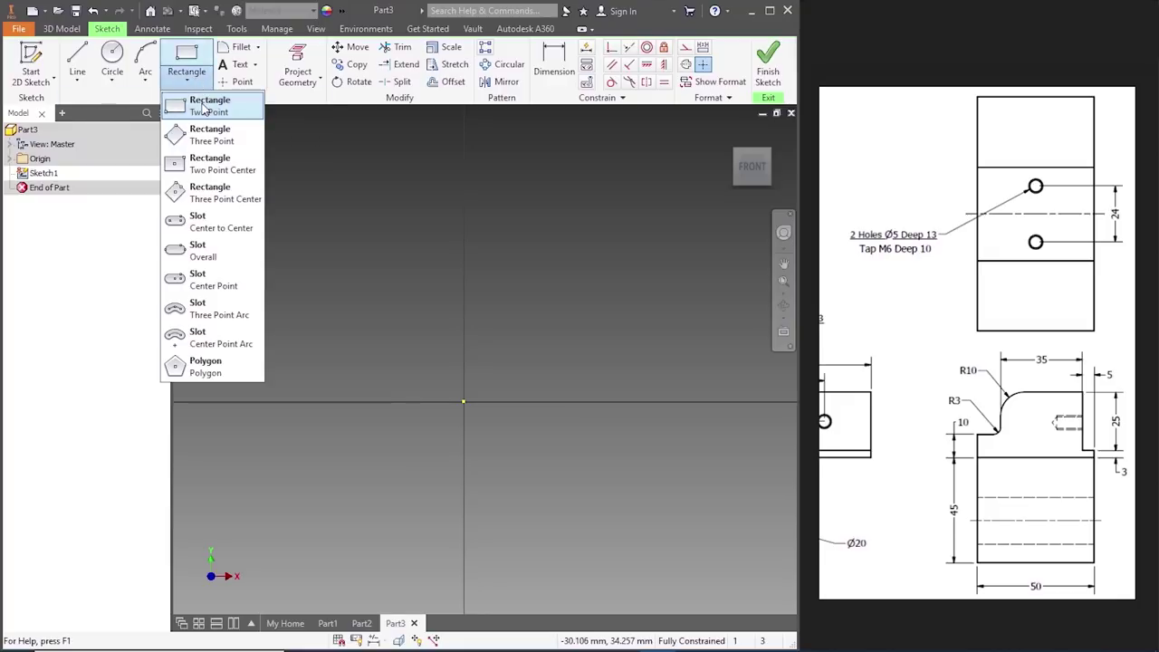
click(205, 105)
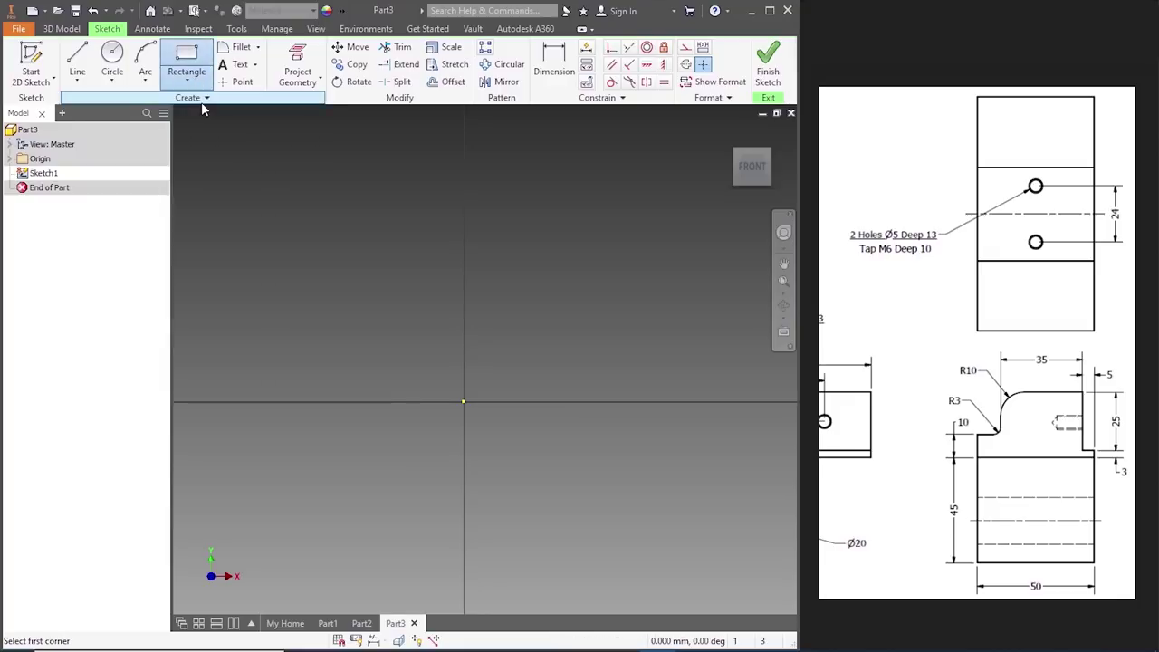
click(464, 401)
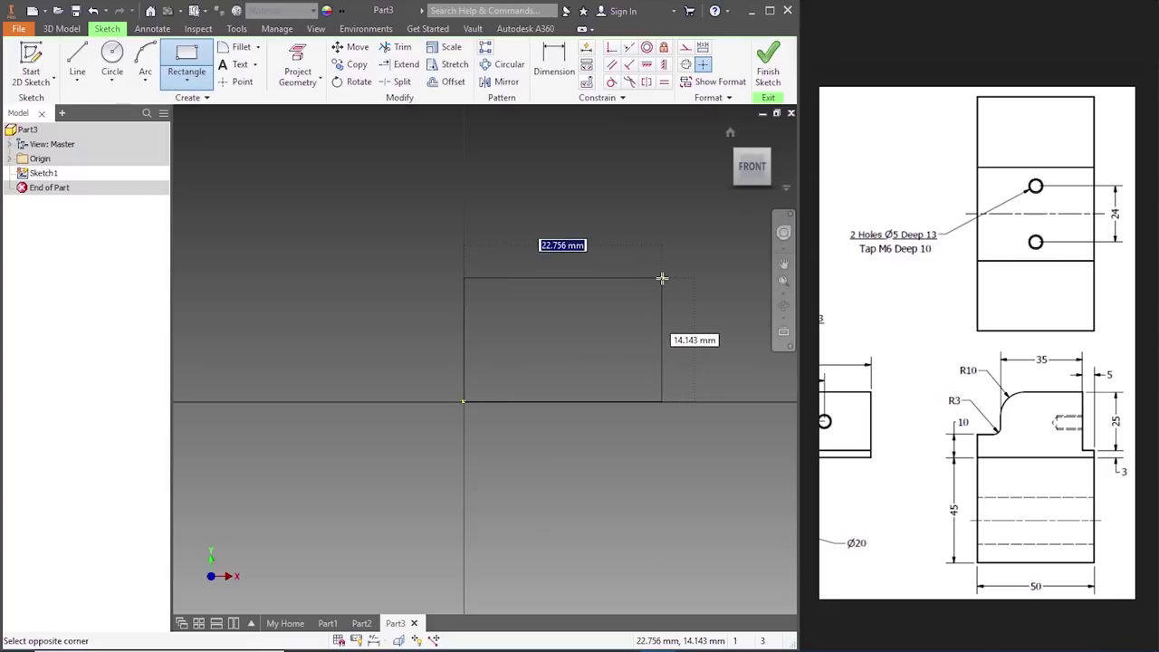
text(50)
key(Tab)
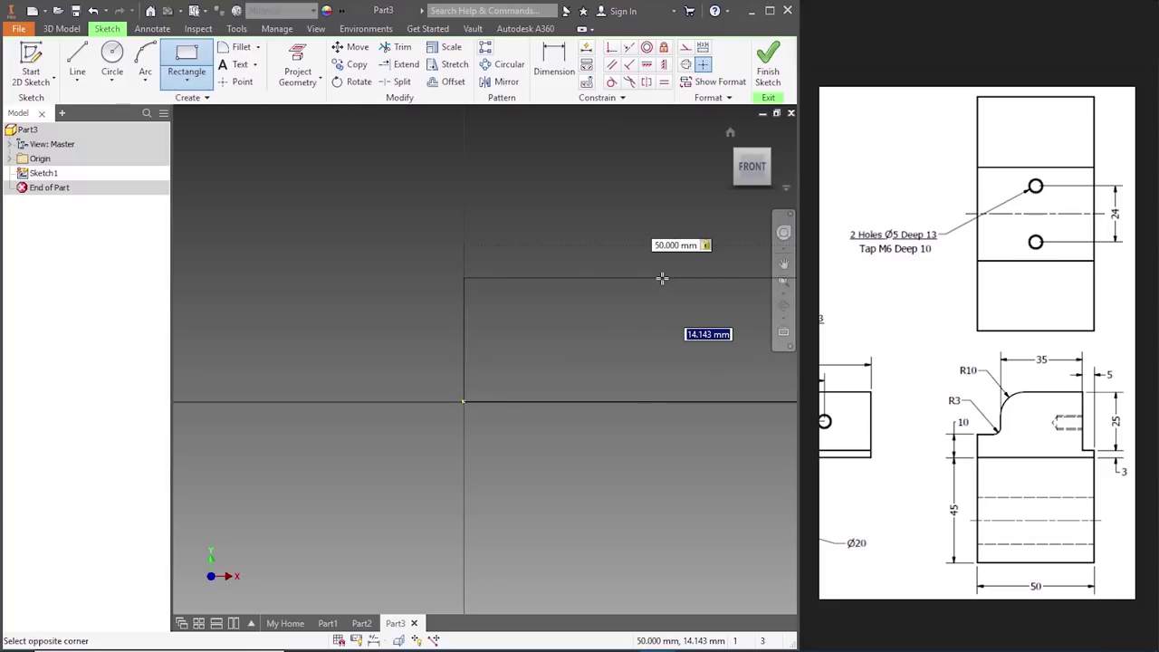
scroll(662, 278, up, 3)
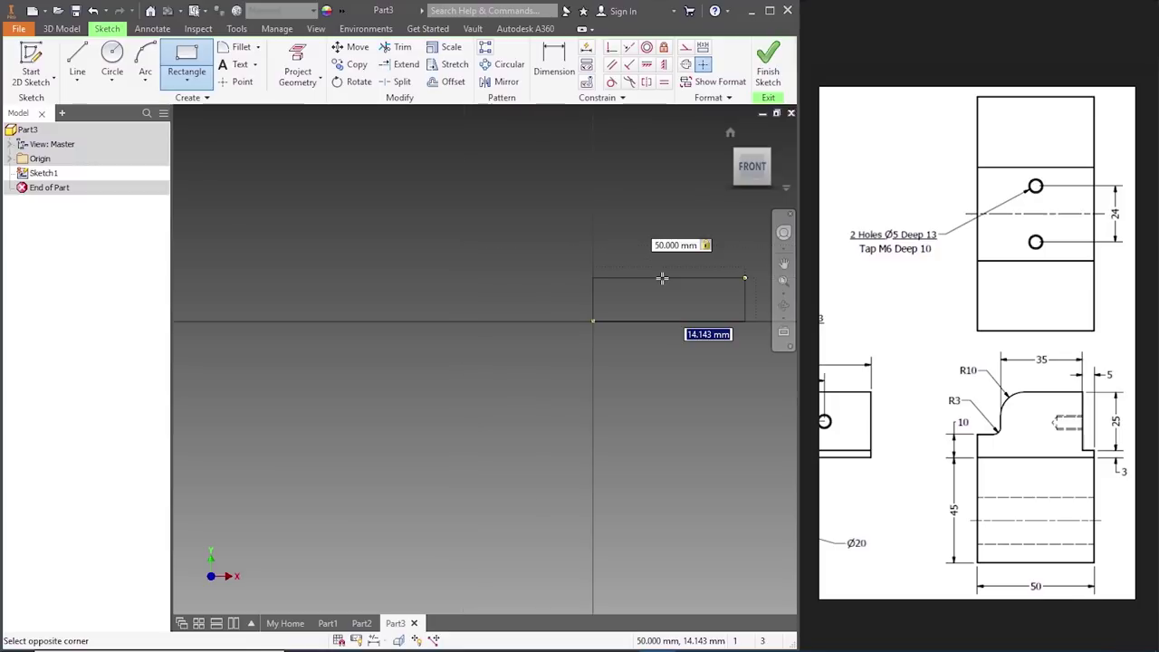
text(45)
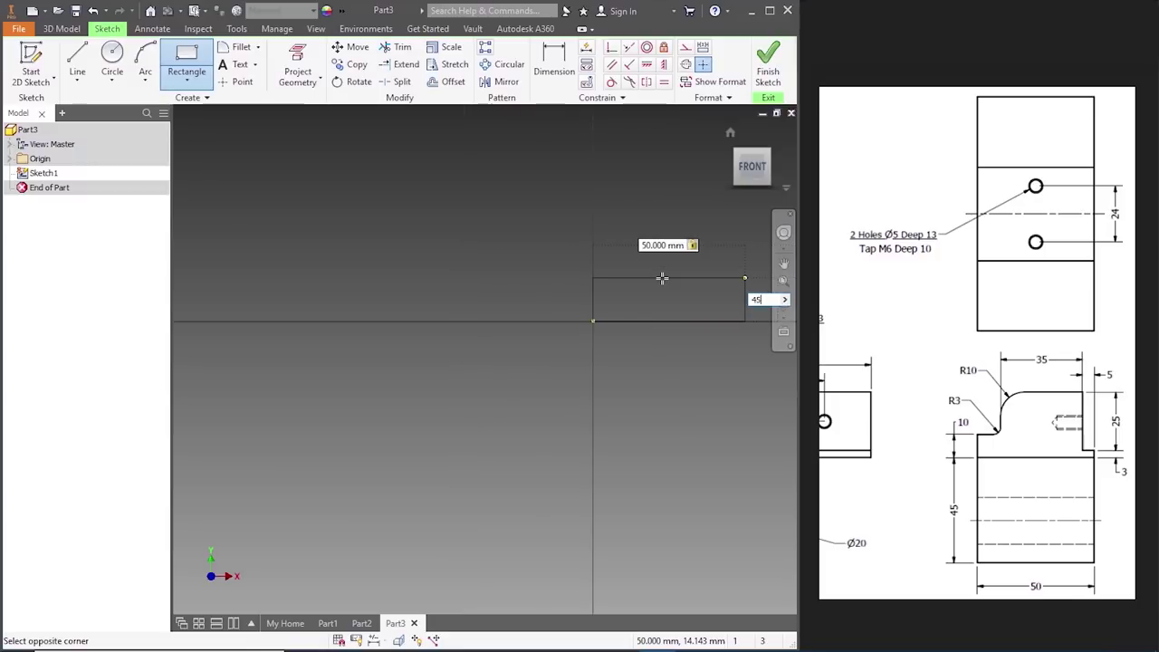
key(Return)
key(Escape)
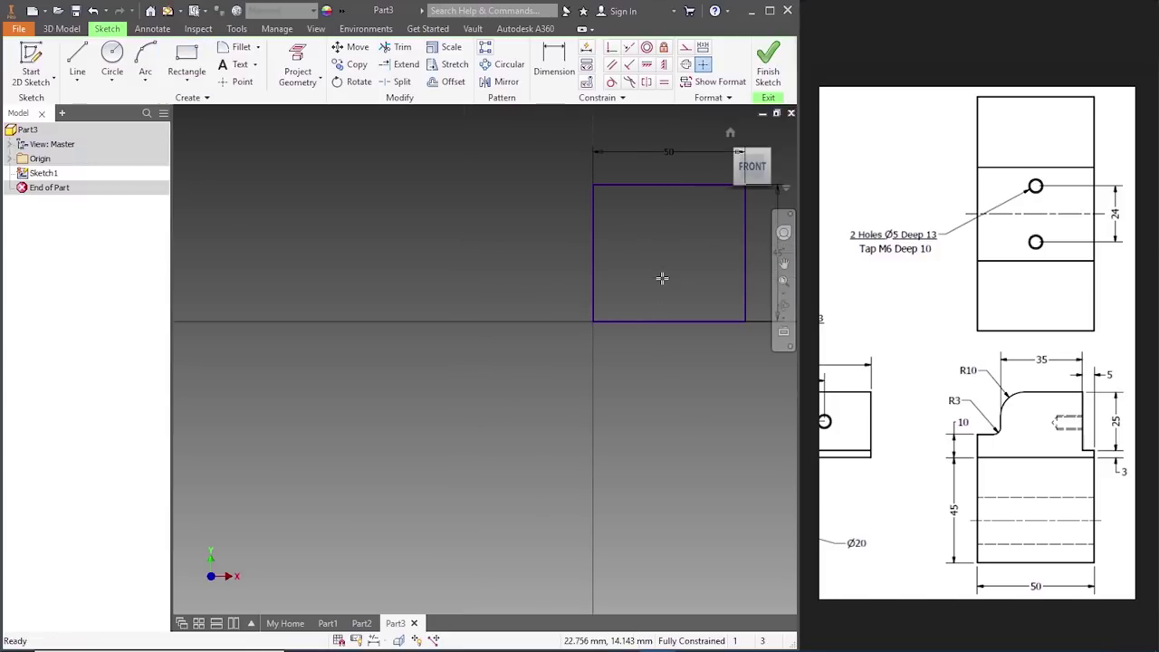
- Draw a 3 mm vertical line upward from the rectangle's upper-right corner
scroll(451, 362, up, 2)
scroll(656, 241, down, 3)
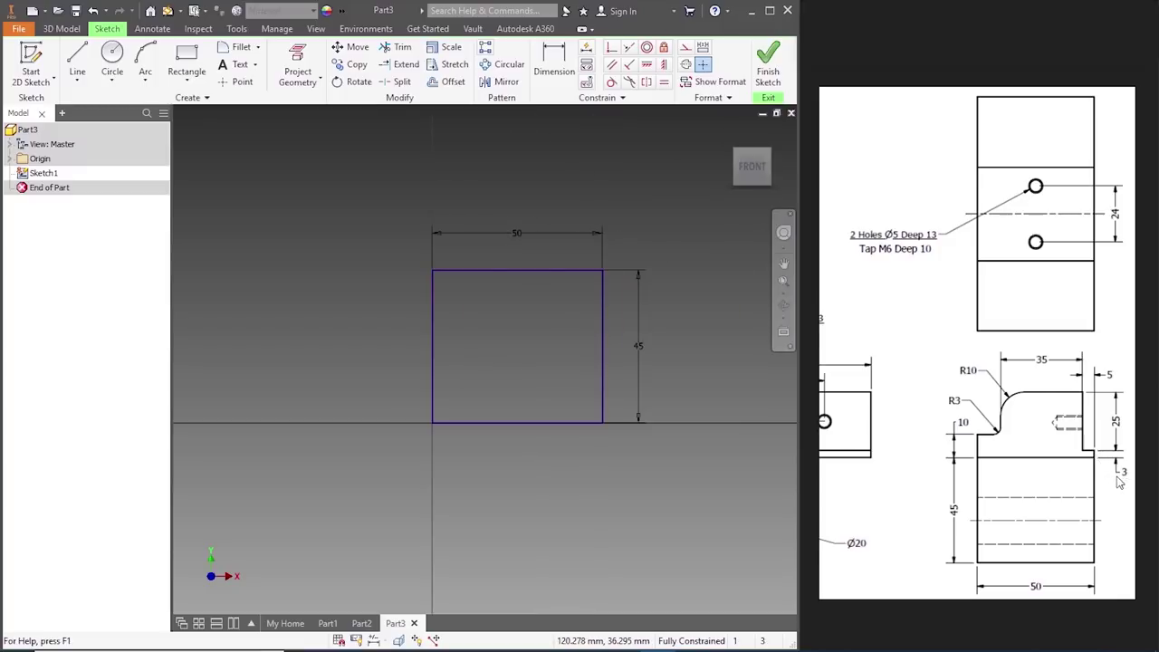
click(78, 62)
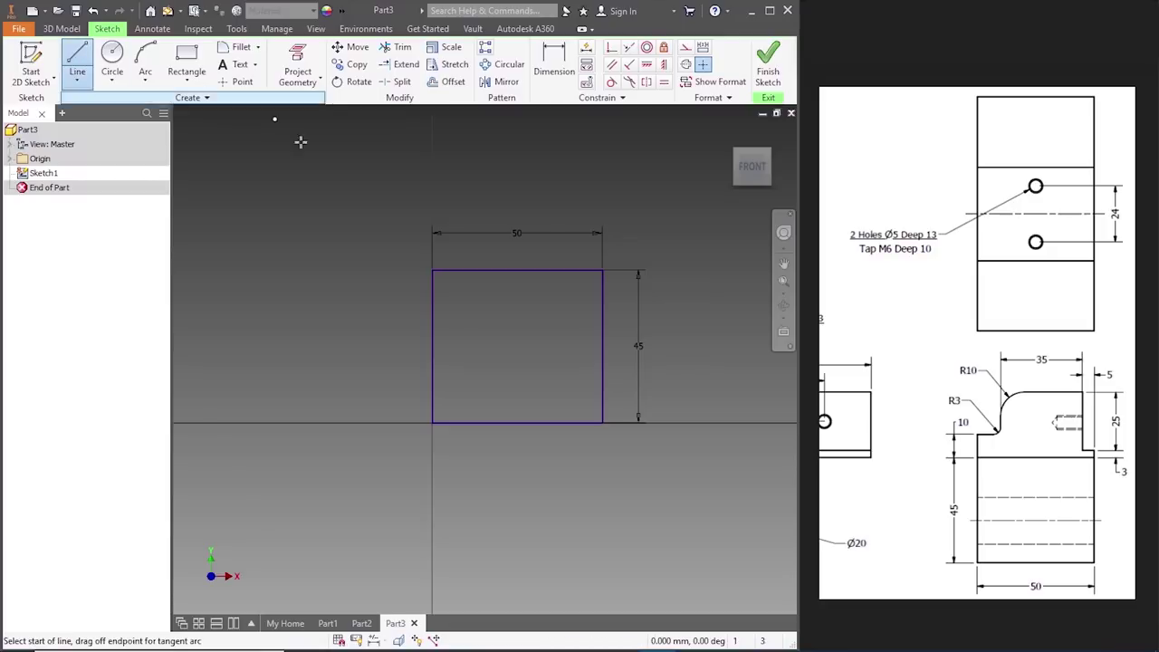
click(602, 270)
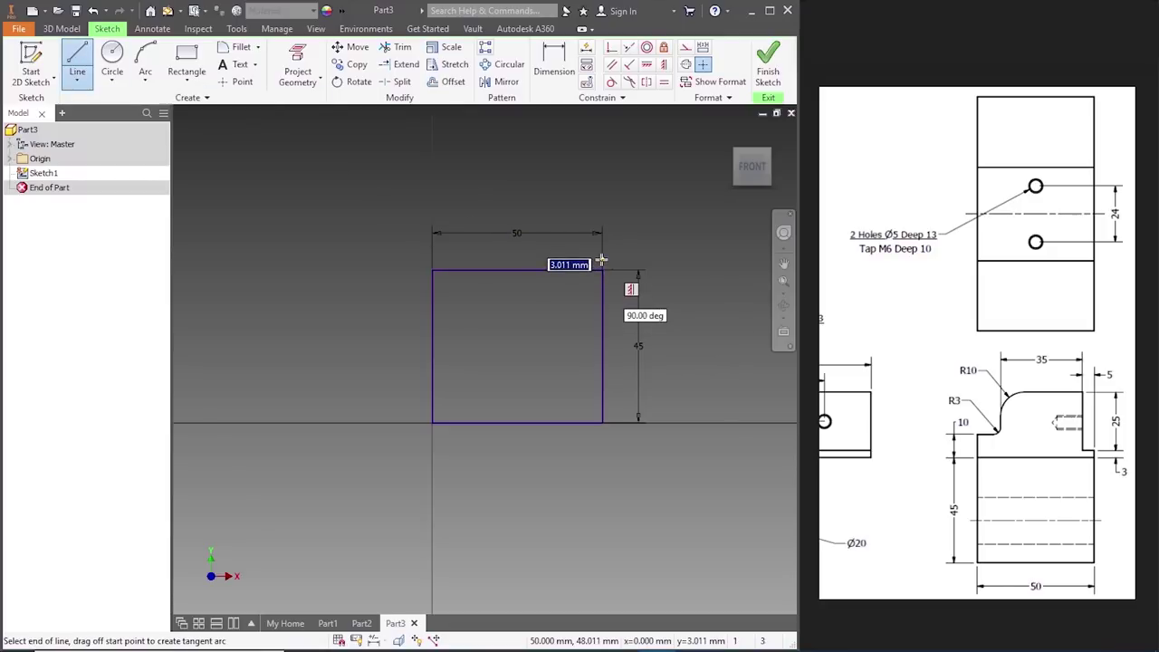
key(Escape)
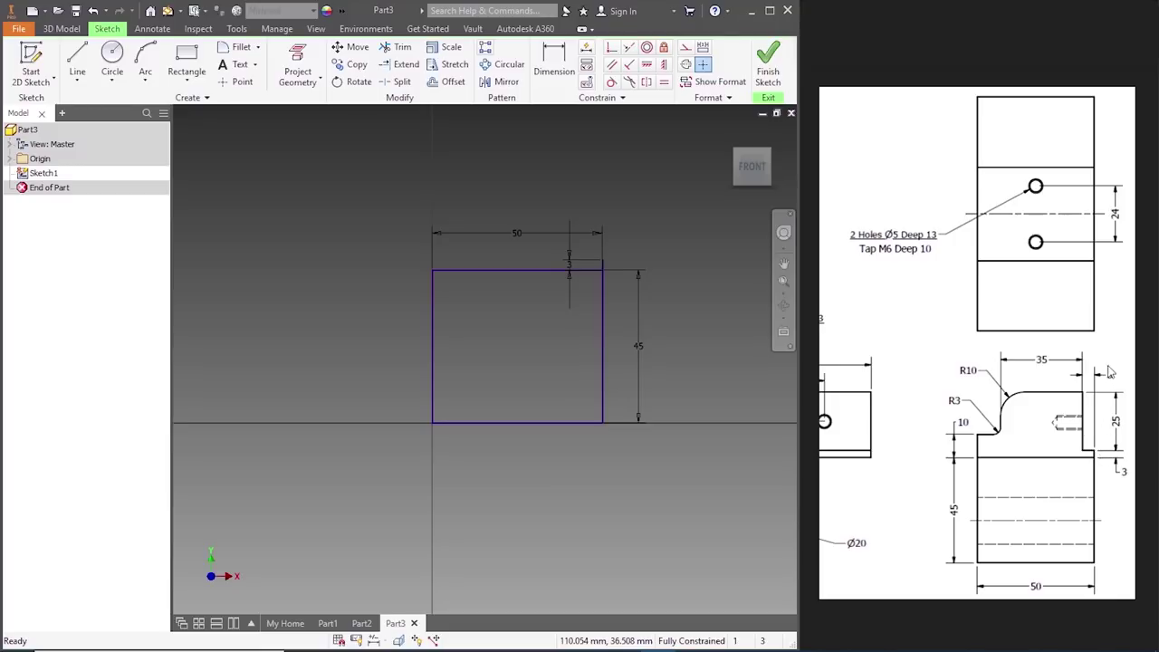
- Draw a 5 mm horizontal line leftward from the upper end of the short 3 mm line
click(77, 63)
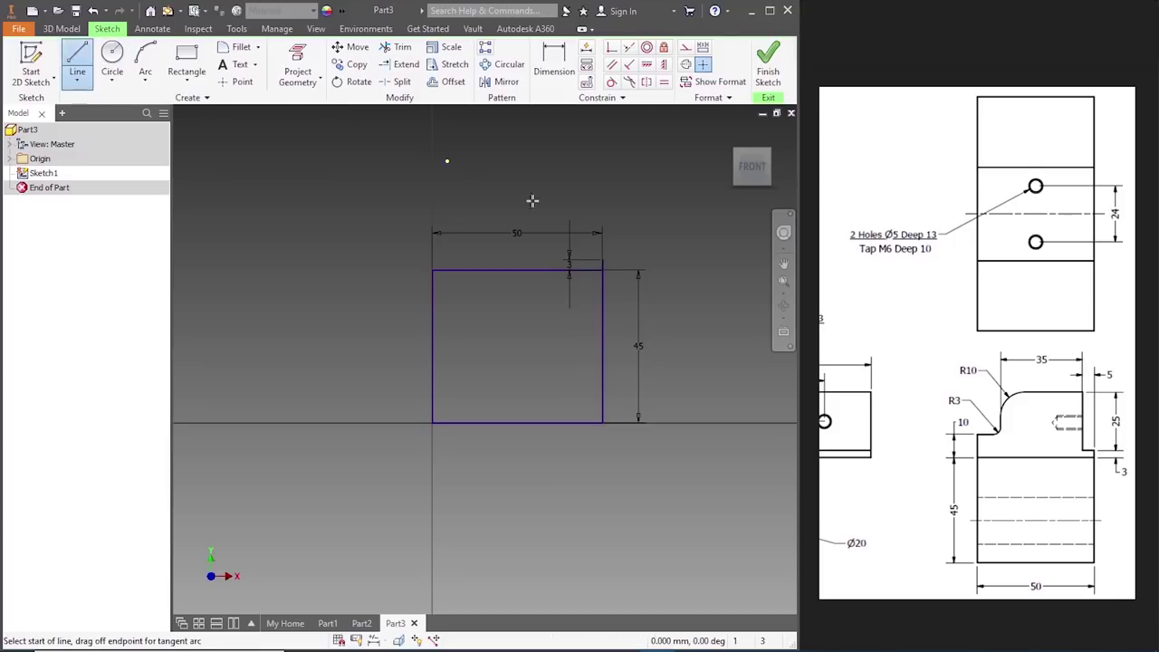
click(593, 259)
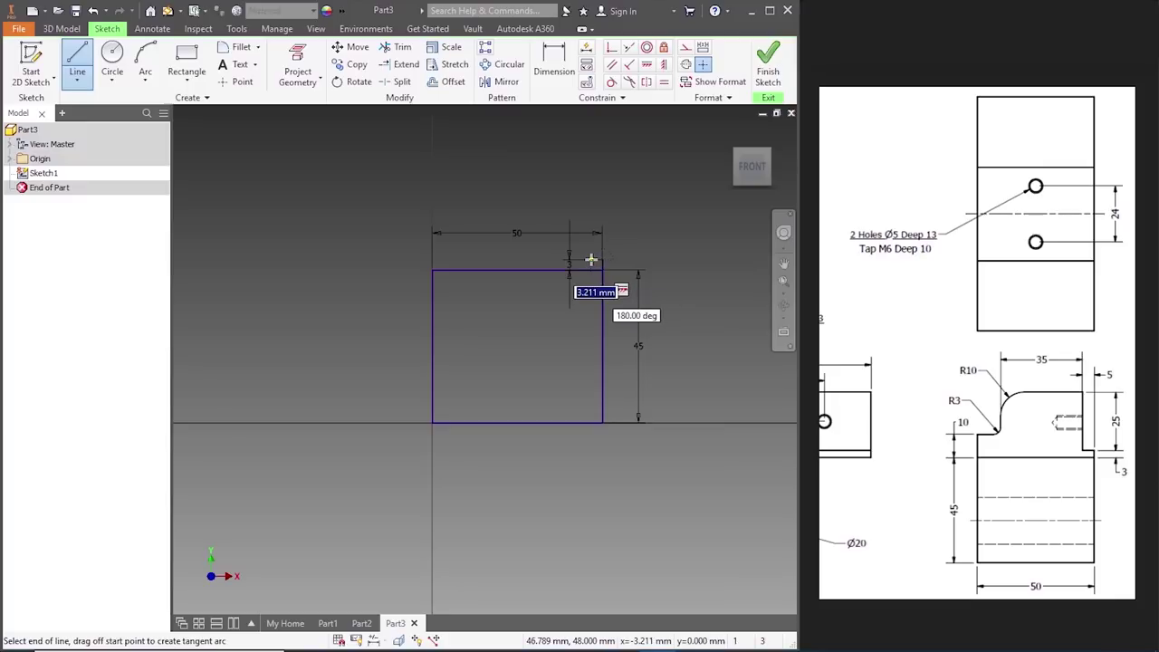
text(5)
key(Return)
key(Escape)
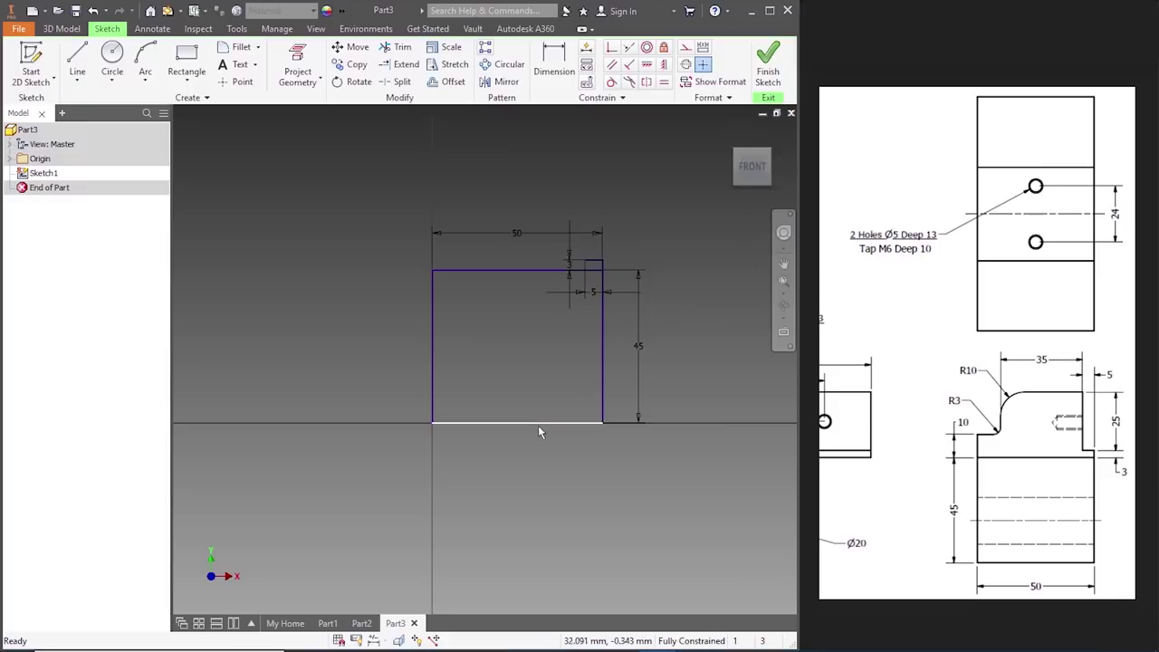
- Draw a 25 mm vertical line upward from the left end of the 5 mm line
scroll(543, 417, down, 3)
scroll(574, 315, up, 2)
scroll(572, 379, up, 2)
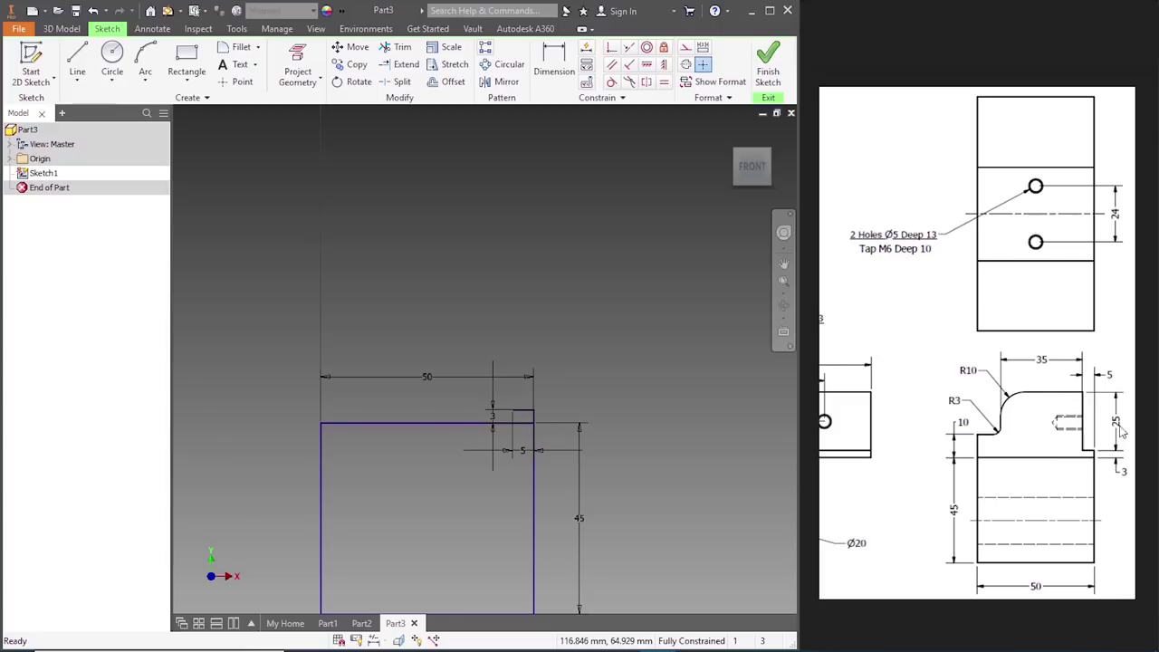
click(77, 63)
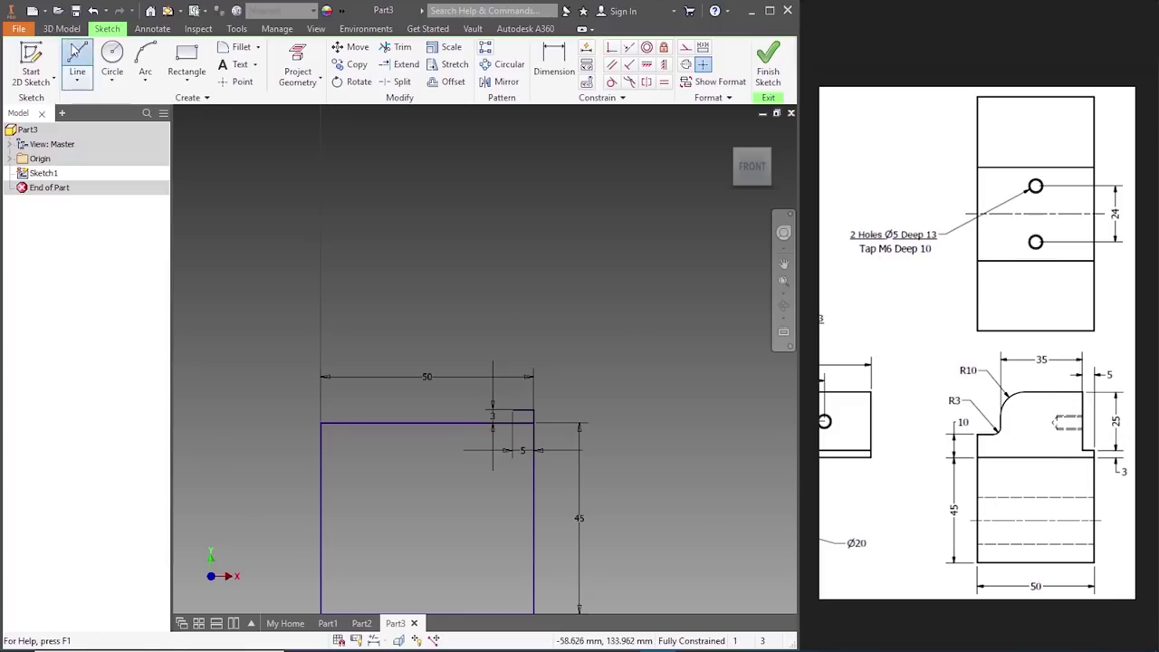
click(513, 409)
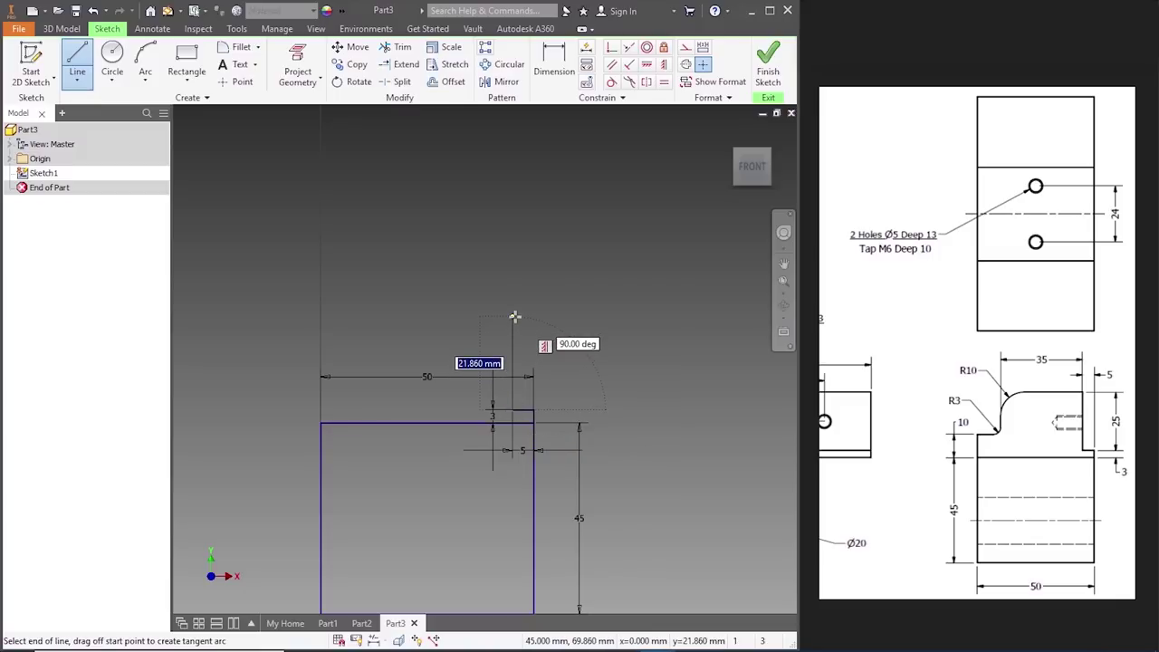
text(25)
key(Return)
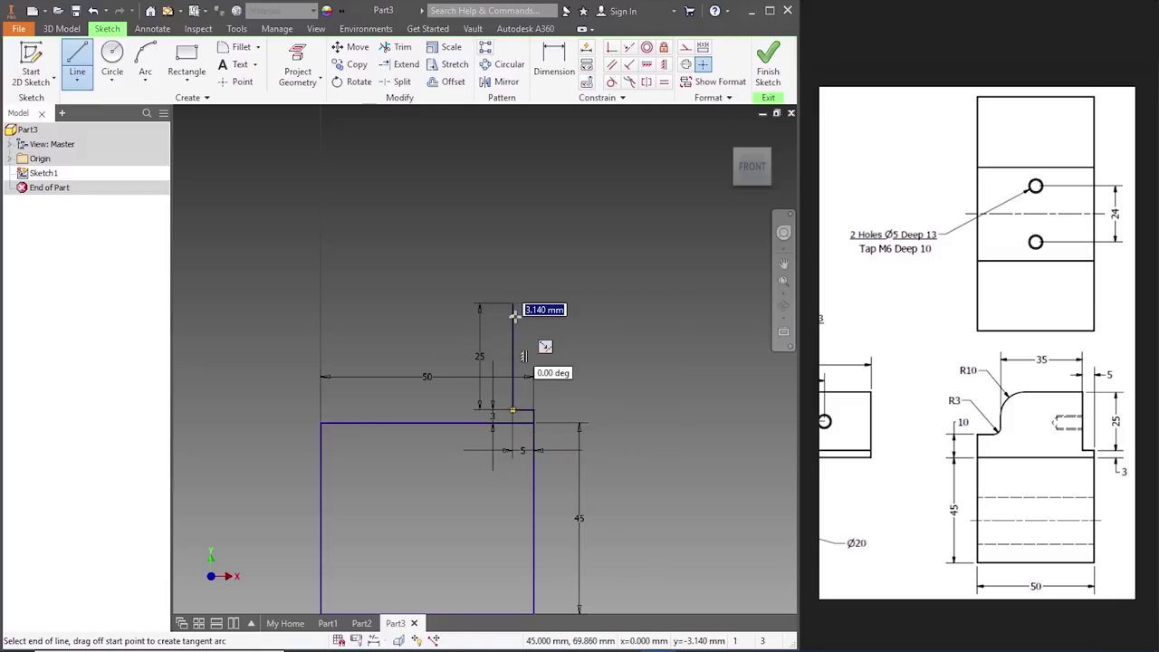
key(Escape)
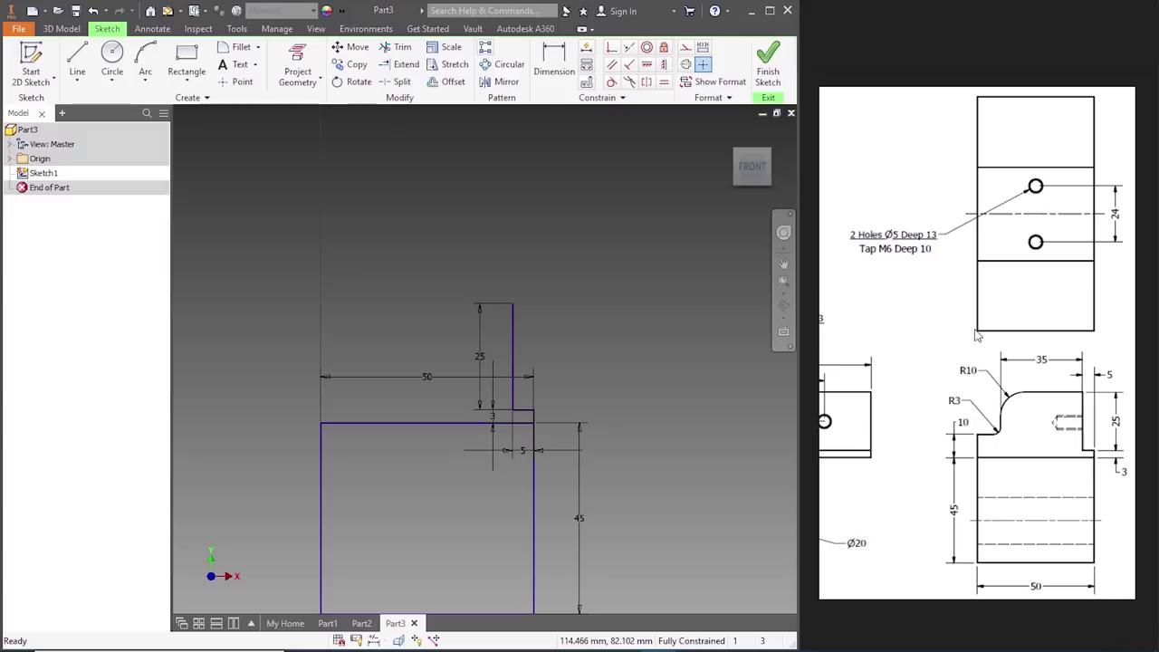
- Draw a 35 mm horizontal line leftward from the upper end of the 25 mm line
click(78, 56)
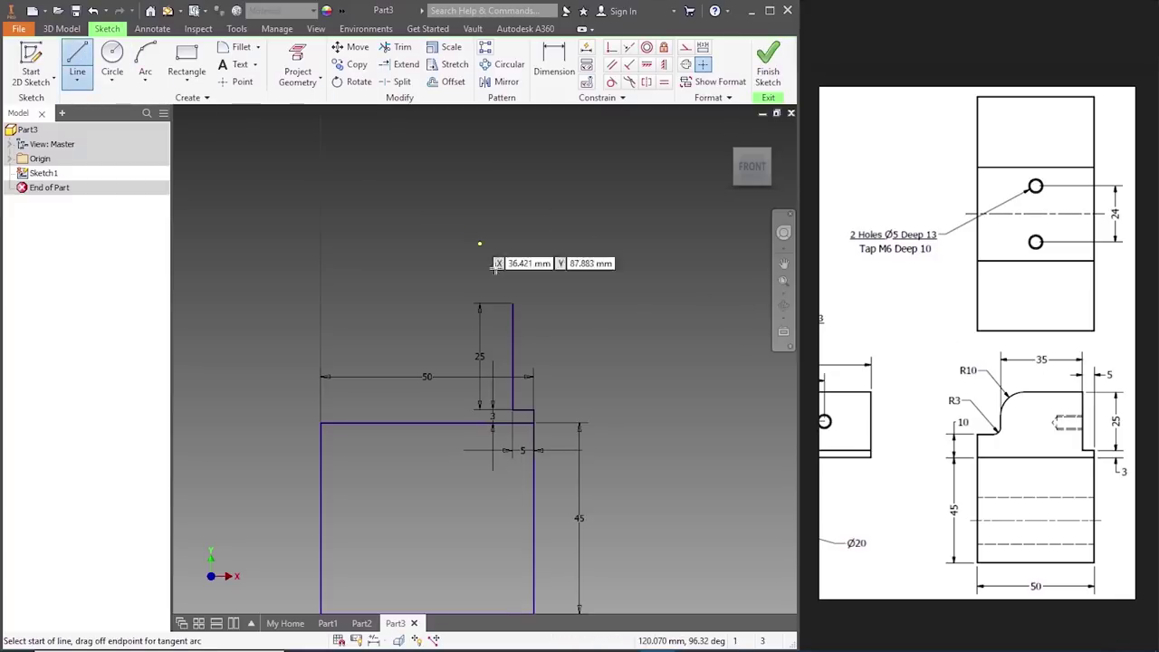
click(512, 305)
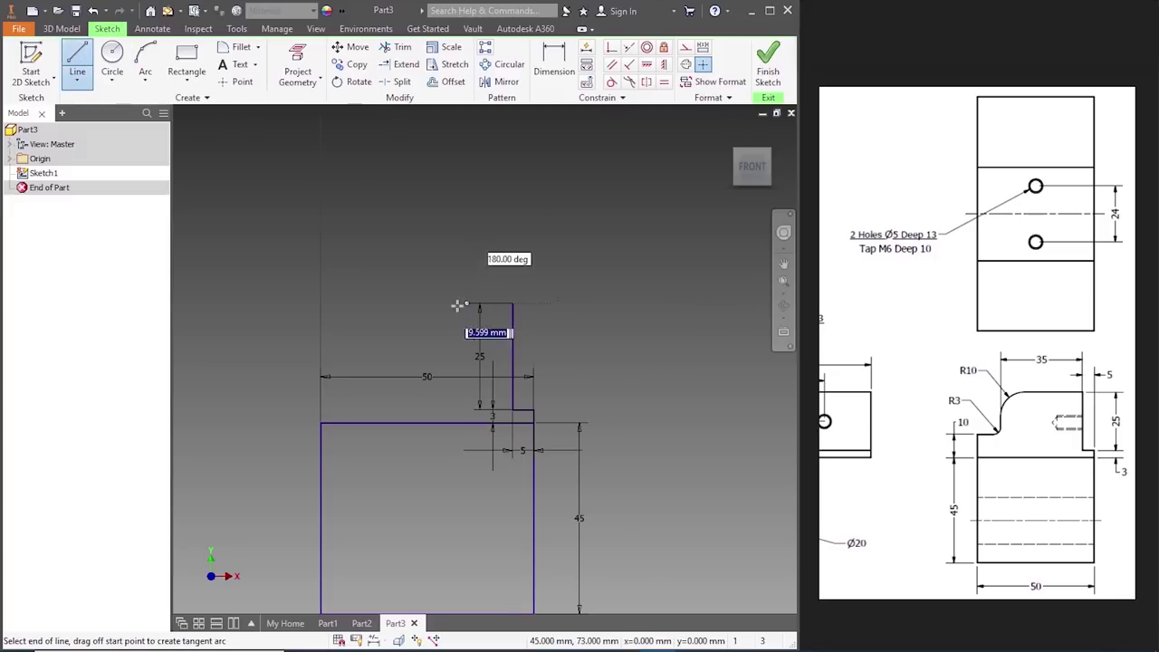
text(3)
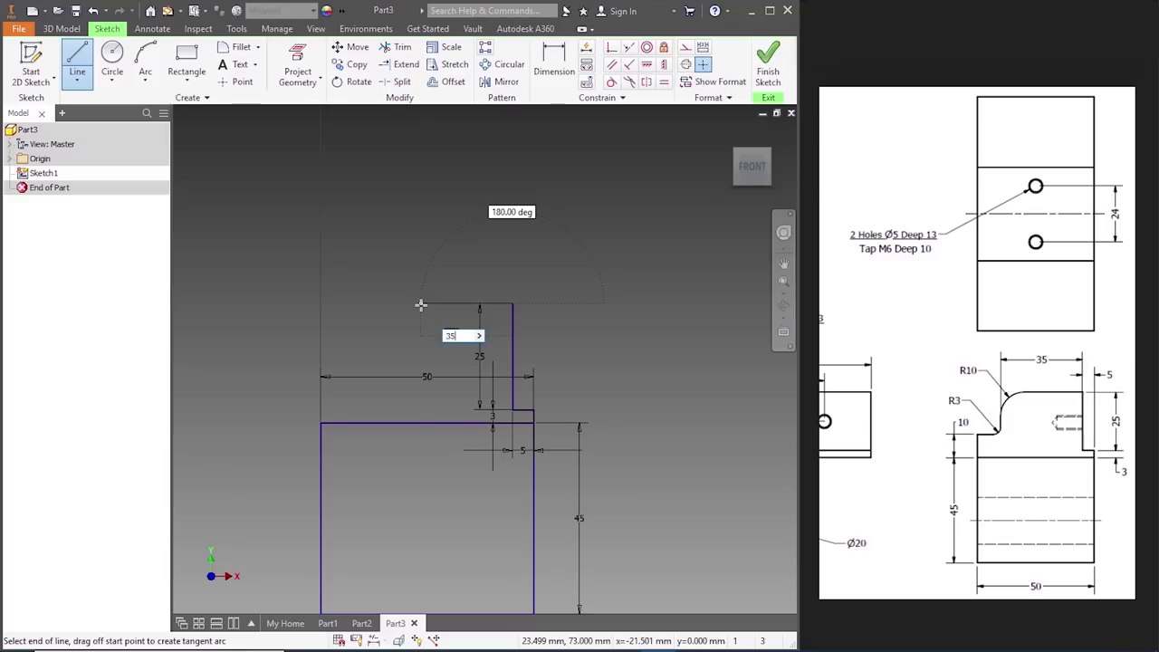
text(5)
key(Return)
key(Escape)
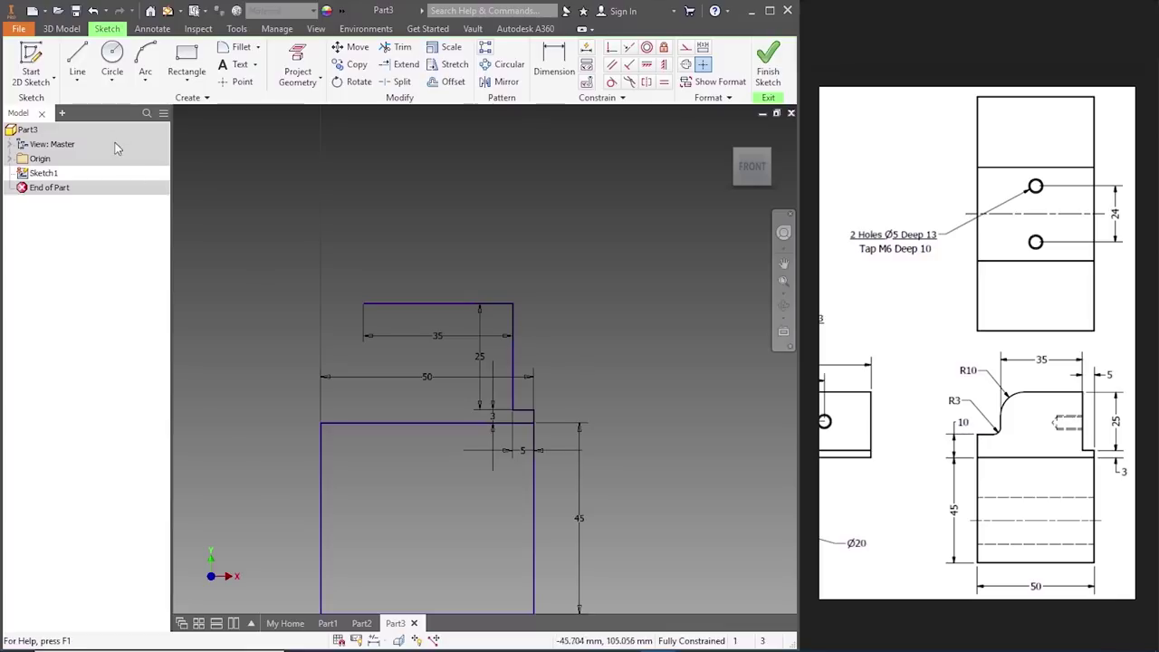
- Draw a 10 mm vertical line upward from the rectangle's upper-left corner
click(81, 65)
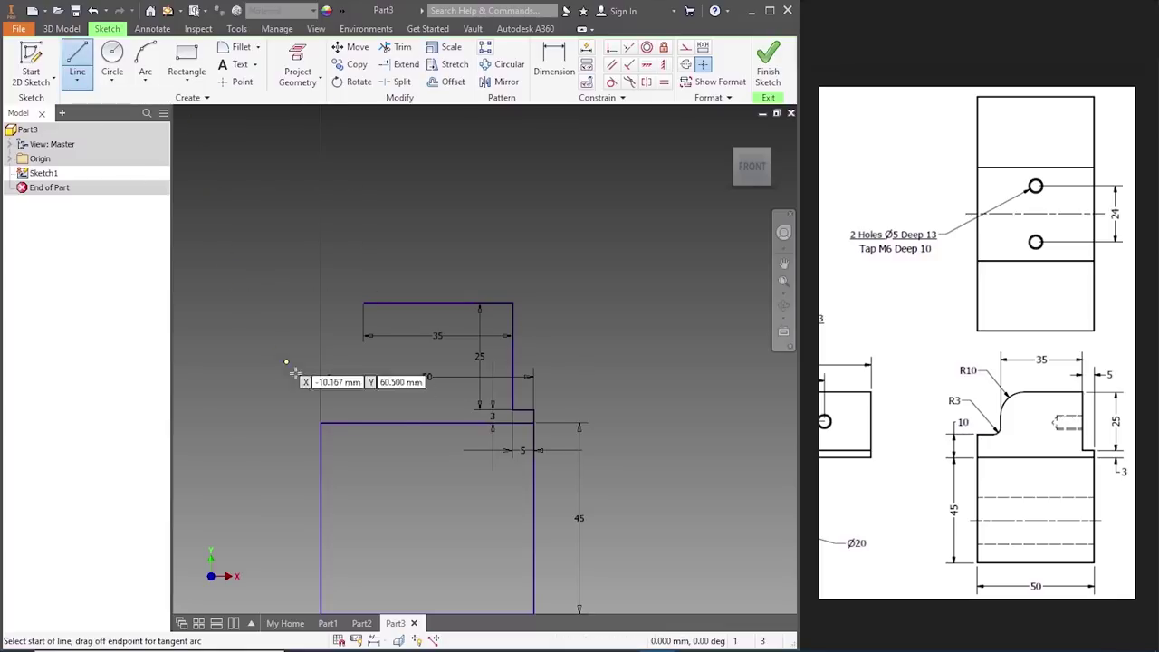
click(321, 421)
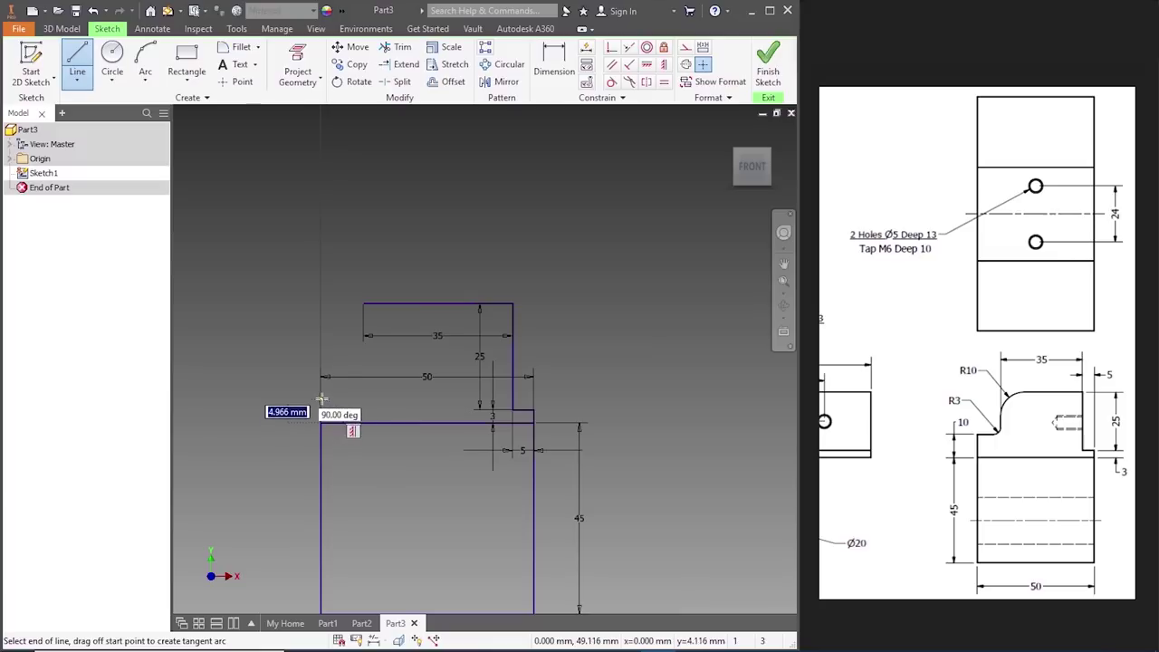
text(1)
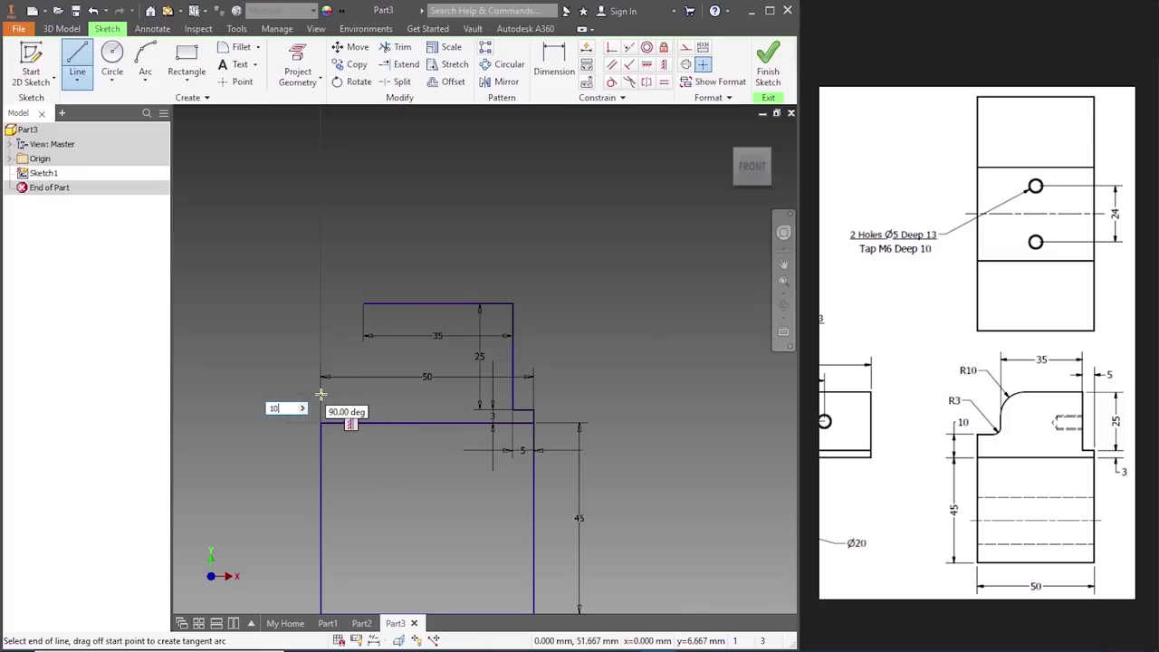
text(0)
key(Return)
key(Escape)
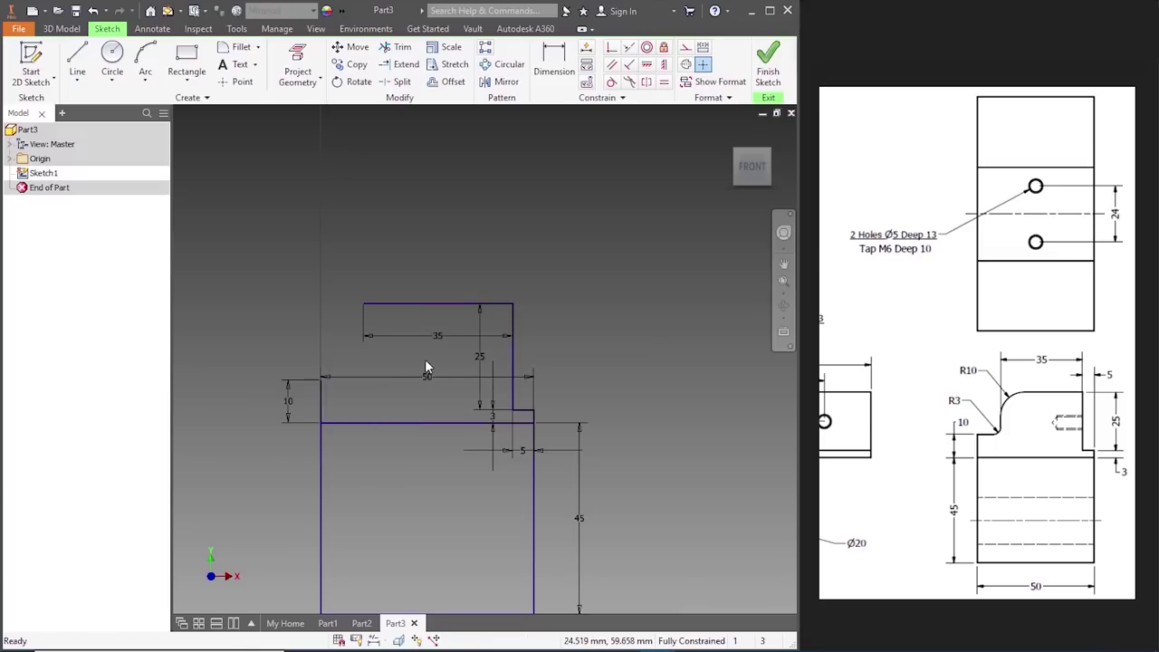
- Draw a 10 mm horizontal line rightward from the upper end of the left 10 mm line, ending below the 35 mm line's left end
click(77, 64)
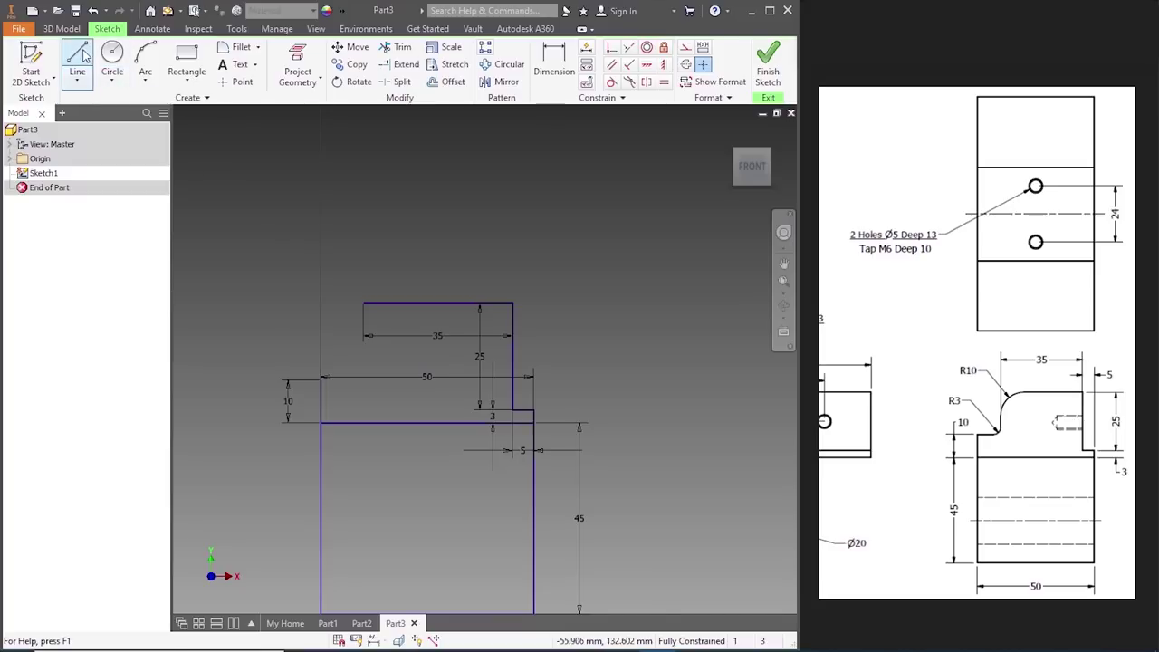
click(321, 377)
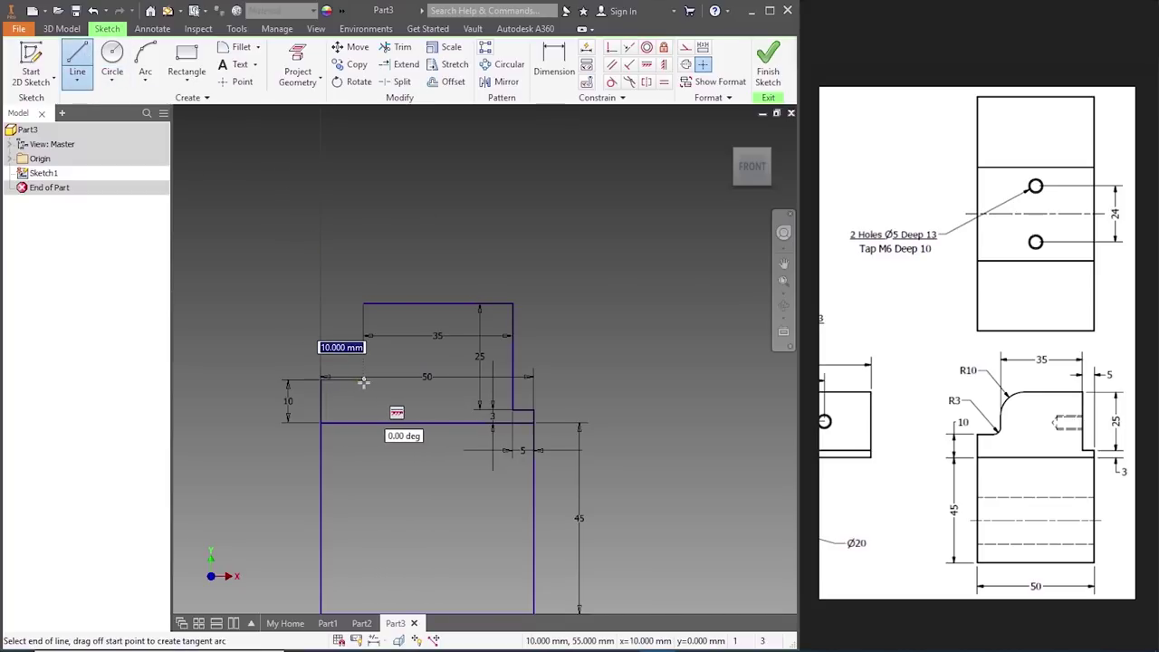
scroll(364, 381, up, 3)
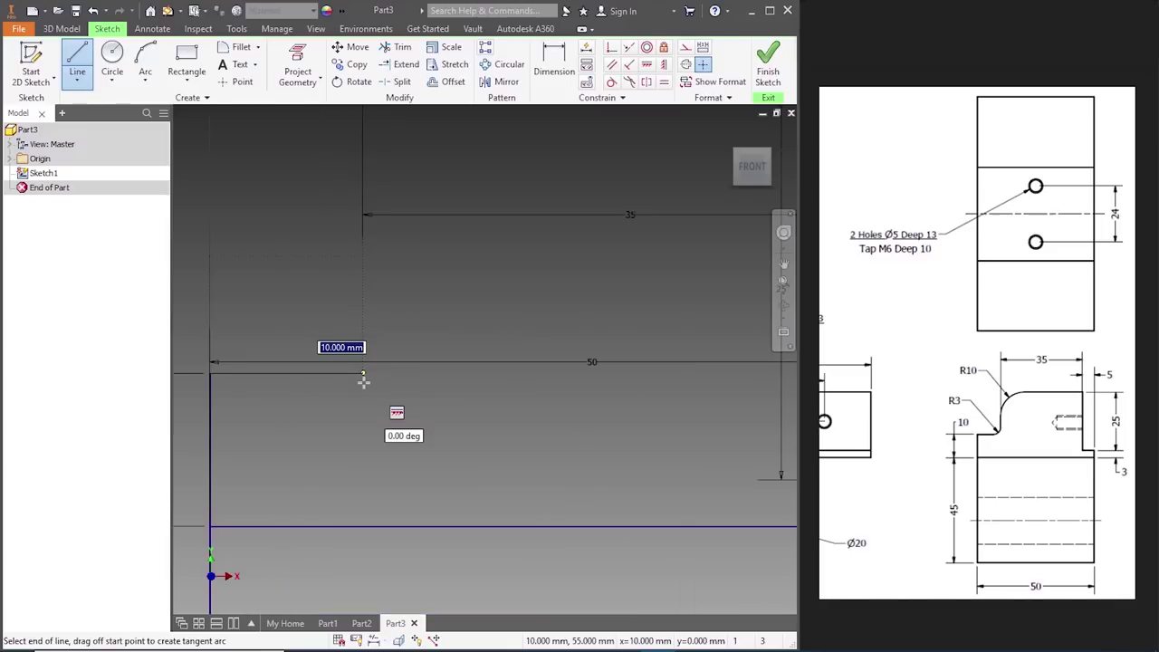
scroll(364, 380, down, 2)
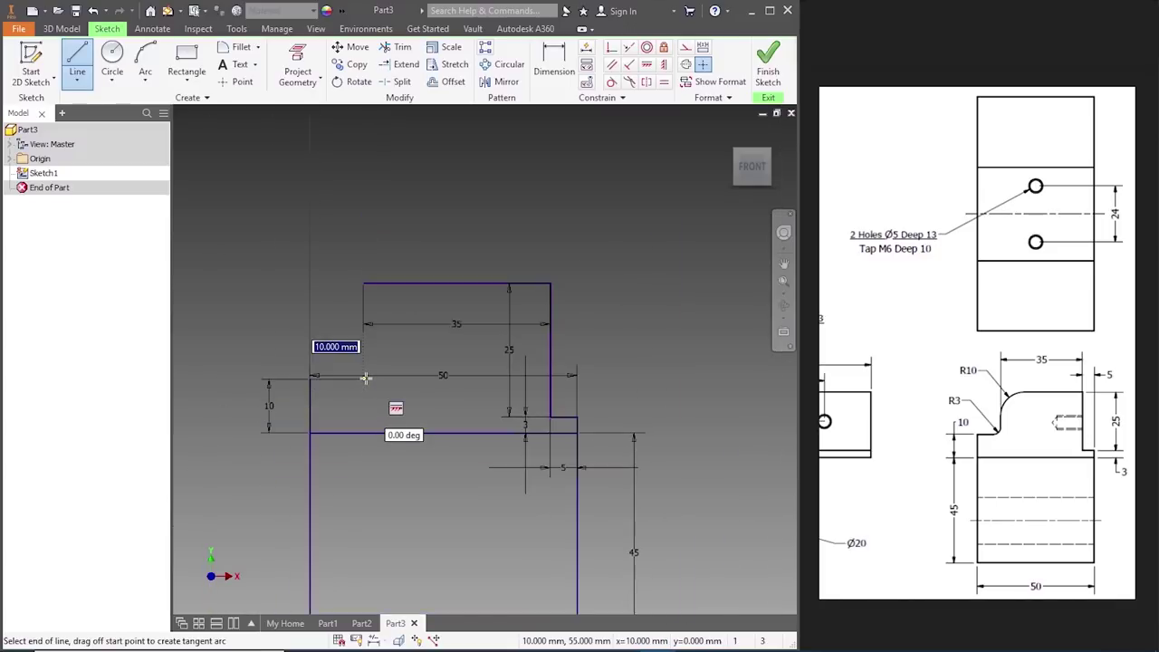
click(365, 378)
key(Escape)
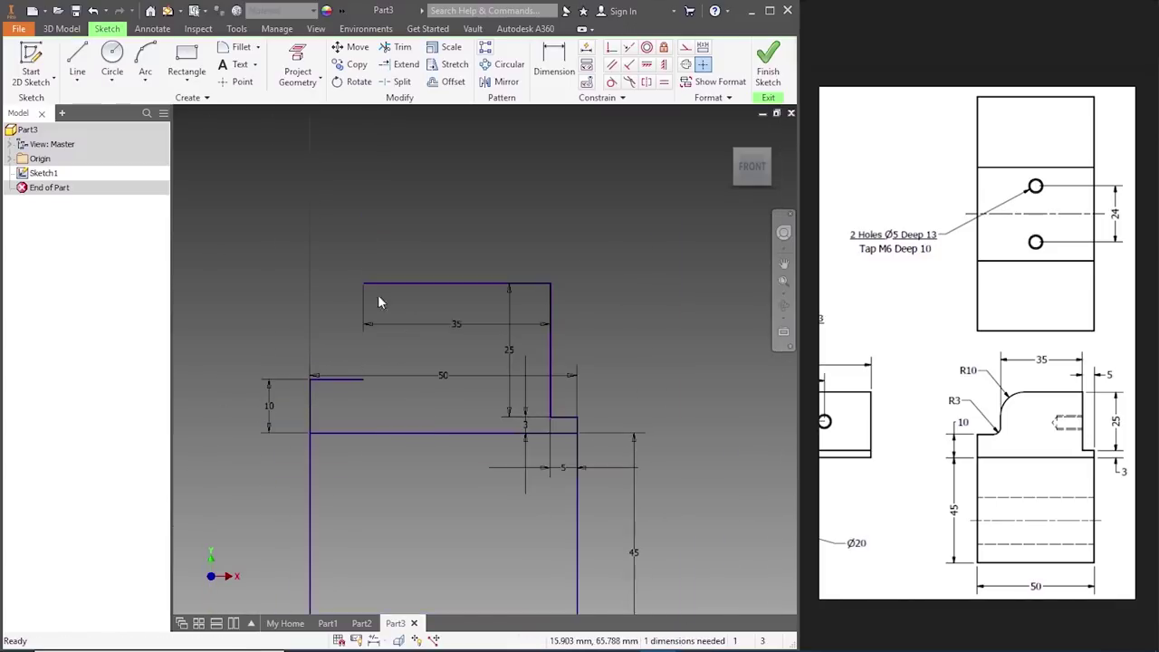
- Close the upper profile with a vertical line from the 35 mm line's left end down to the lower horizontal line's right end
click(77, 64)
click(363, 283)
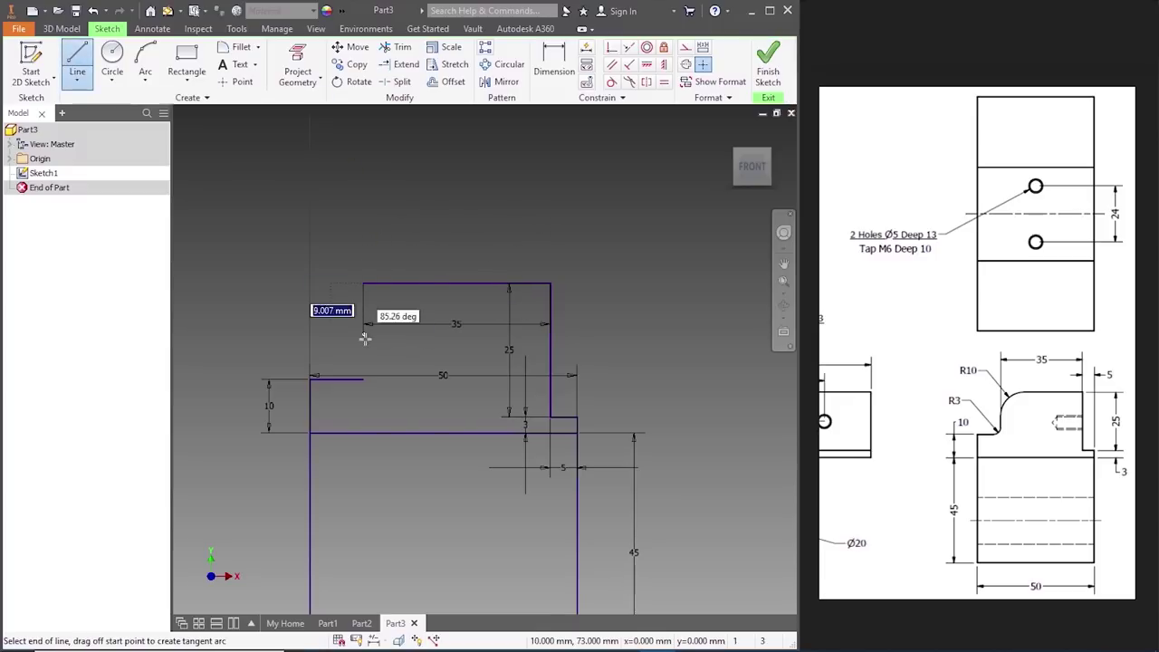
click(363, 378)
key(Escape)
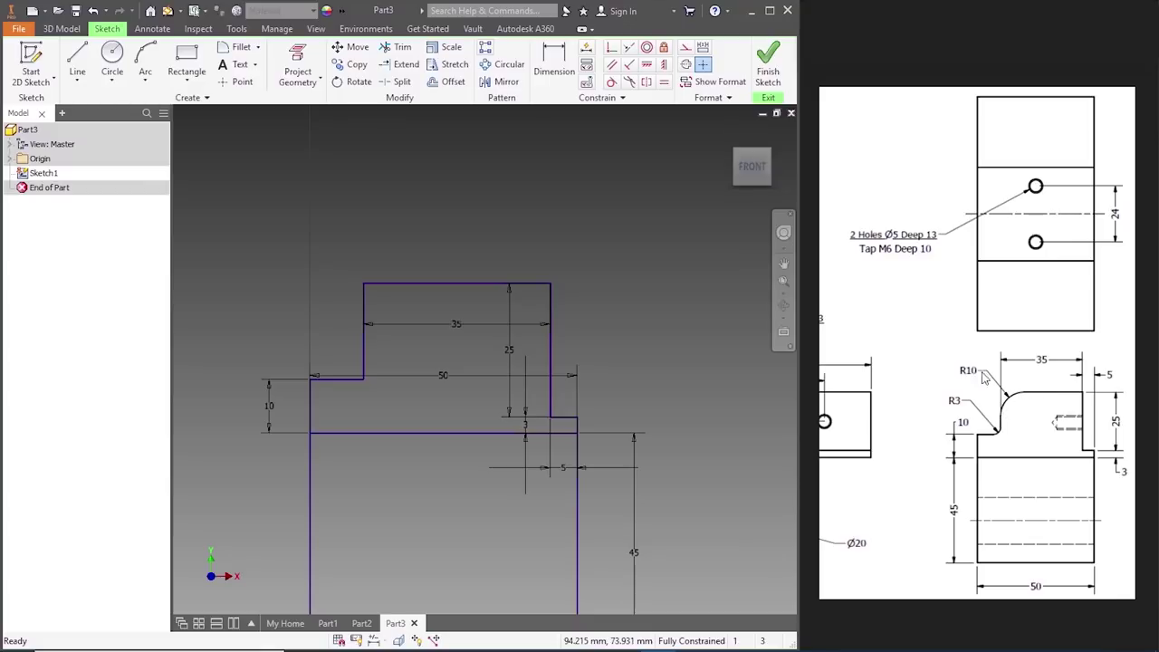
- Fillet the upper-left corner of the sketch profile, at the left end of the 35 mm top line, with a 10 mm radius
click(240, 47)
text(10)
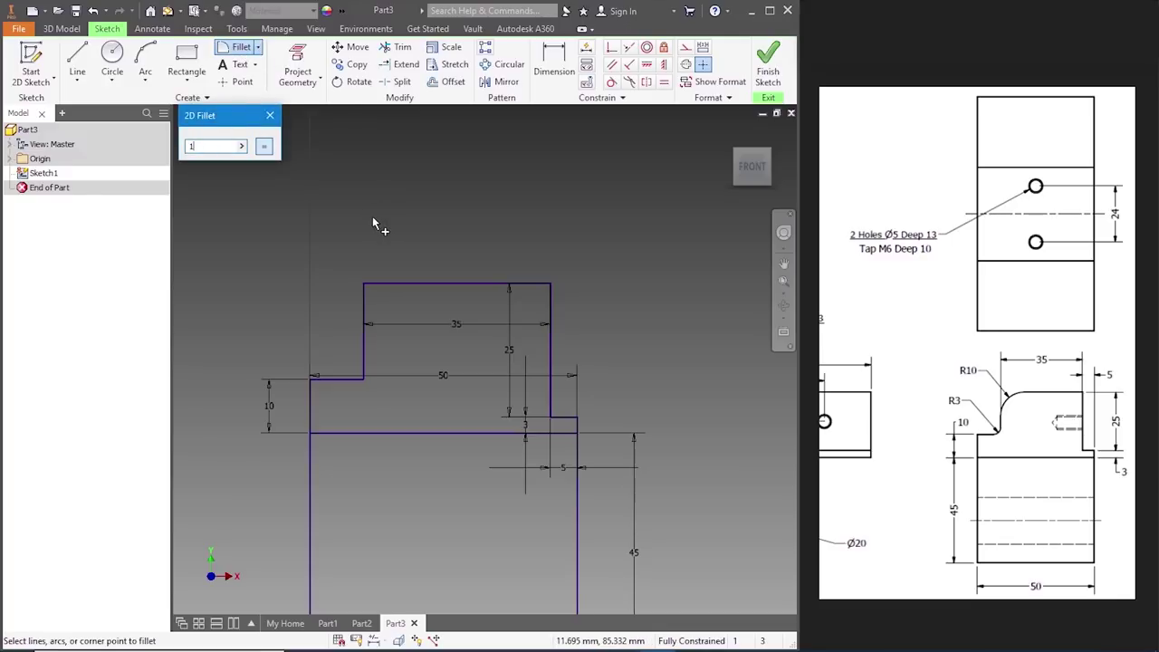
click(388, 284)
click(365, 310)
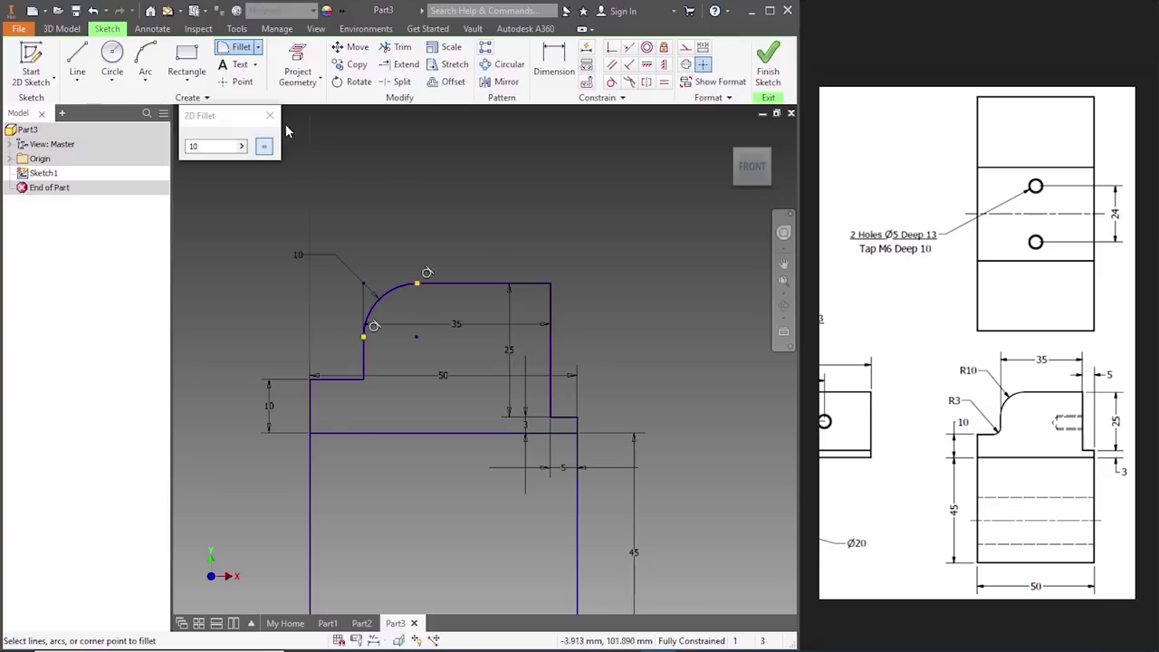
- Fillet the inner corner between the left step's horizontal line and the vertical line with a 3 mm radius, and finish the sketch
click(228, 145)
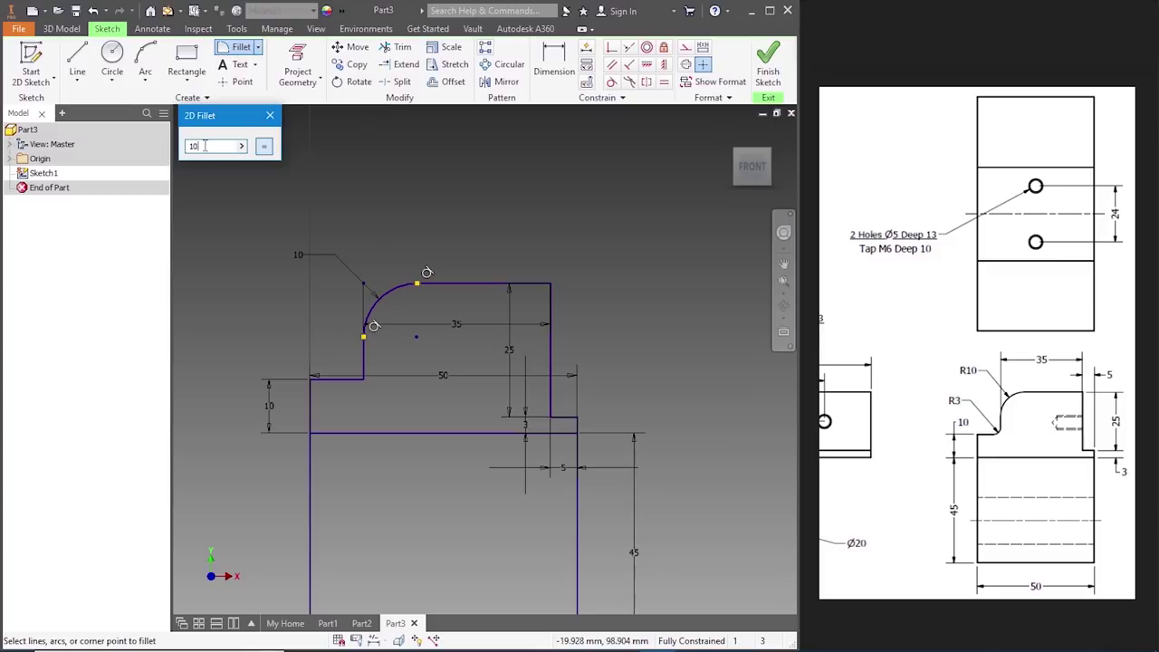
text(3)
click(347, 383)
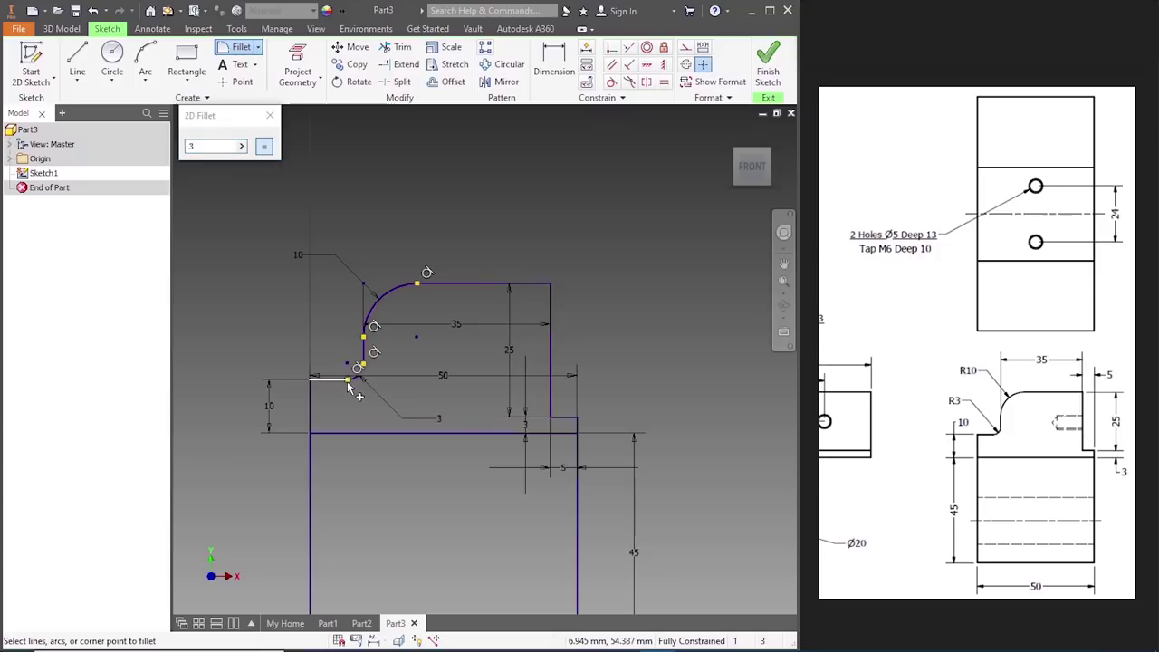
click(270, 115)
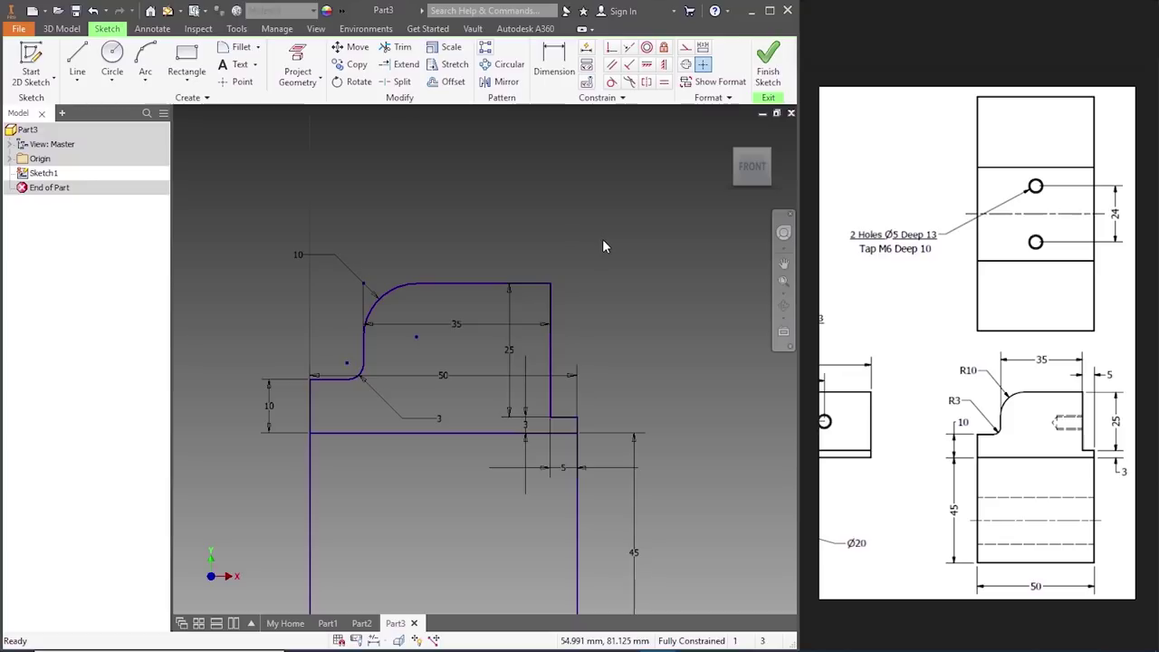
scroll(602, 239, down, 3)
click(768, 71)
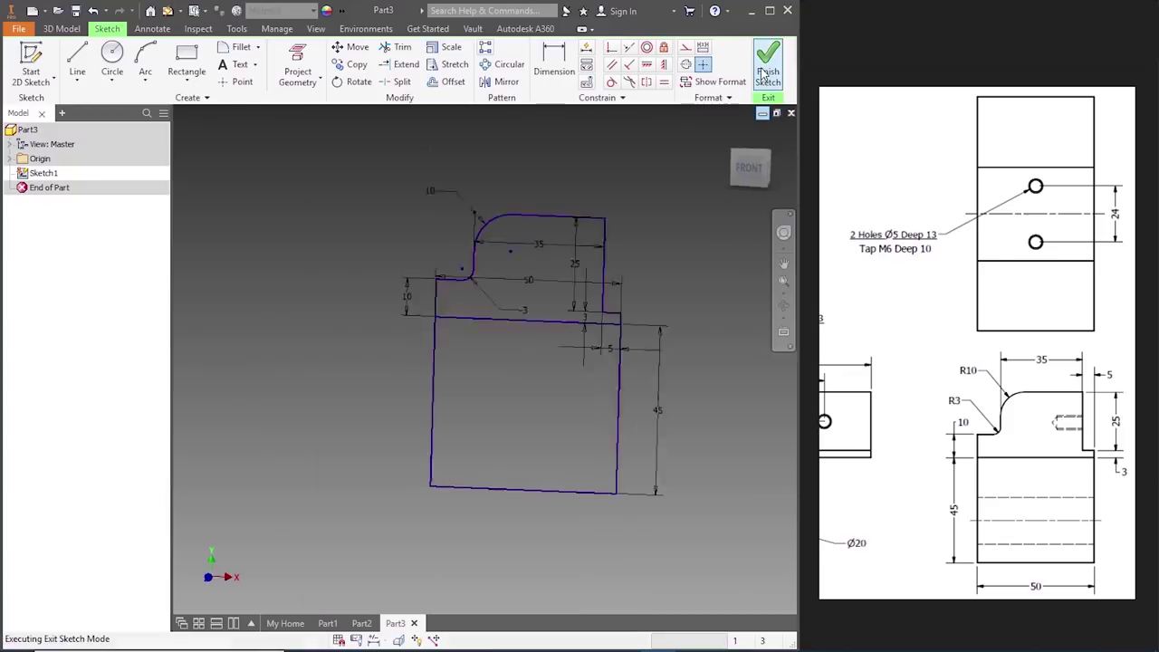
- Extrude the lower 50 x 45 mm rectangle symmetrically by a distance of 40 mm
scroll(333, 196, up, 2)
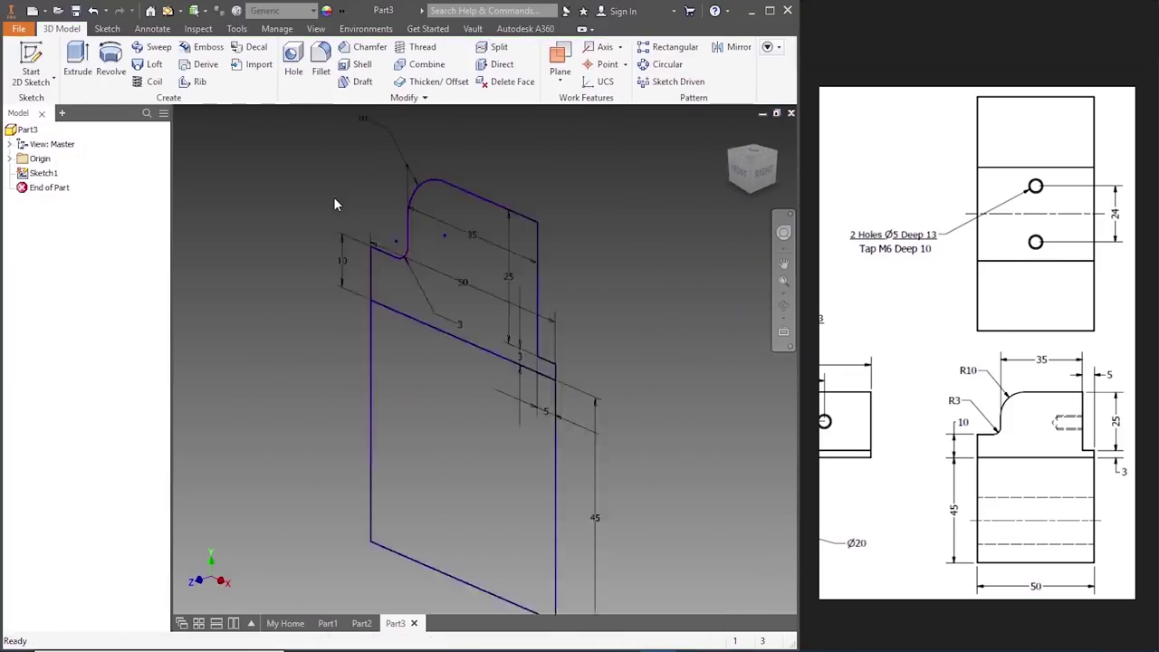
scroll(324, 287, down, 2)
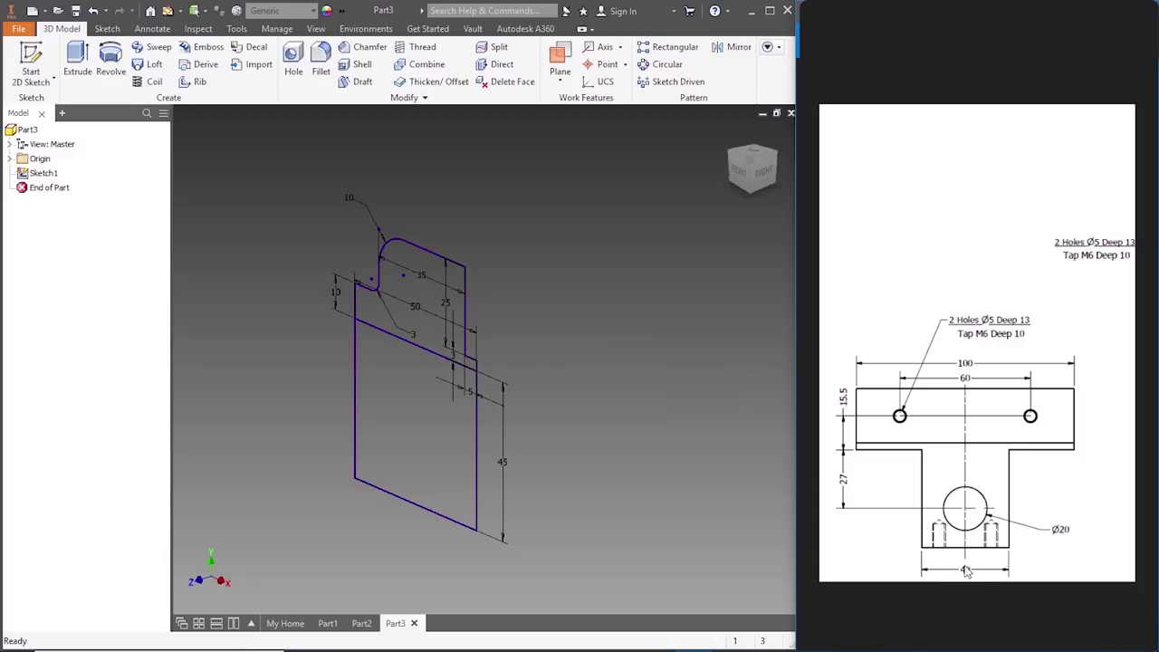
click(77, 63)
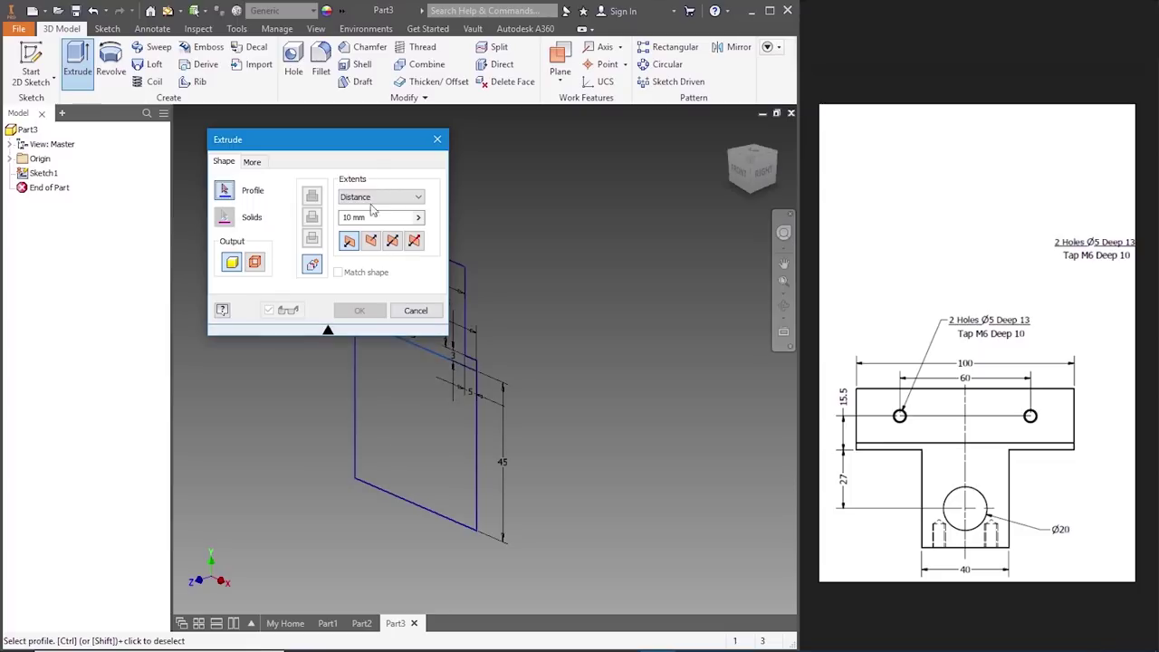
mouse_move(364, 143)
mouse_down()
mouse_move(586, 177)
mouse_move(707, 253)
mouse_up()
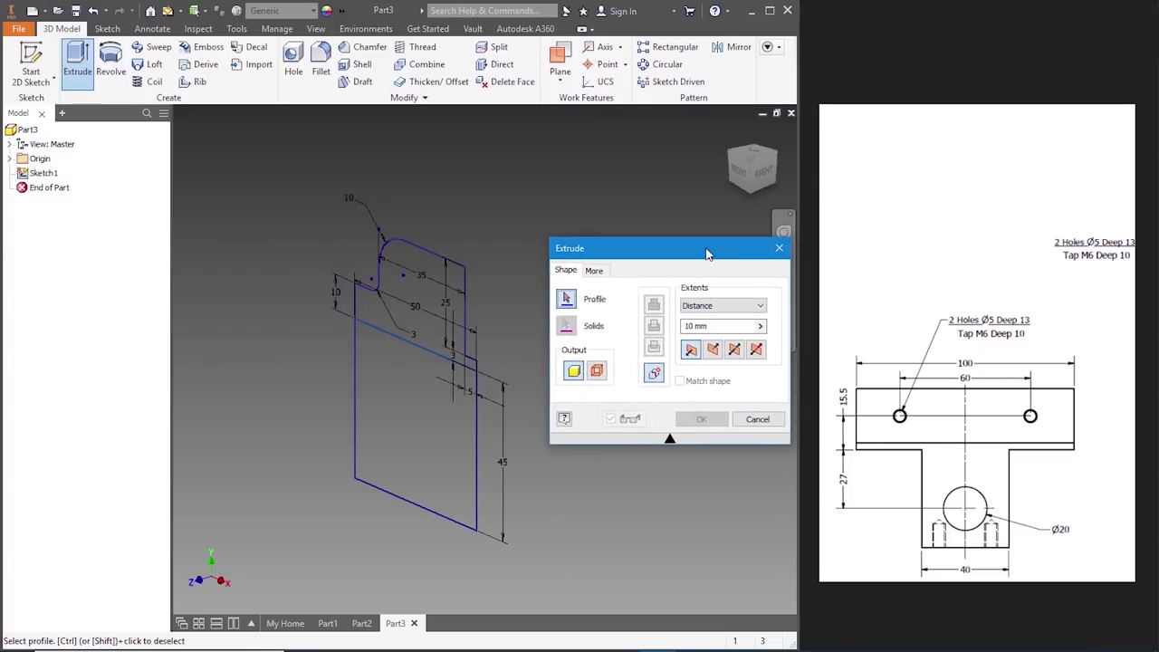
click(444, 412)
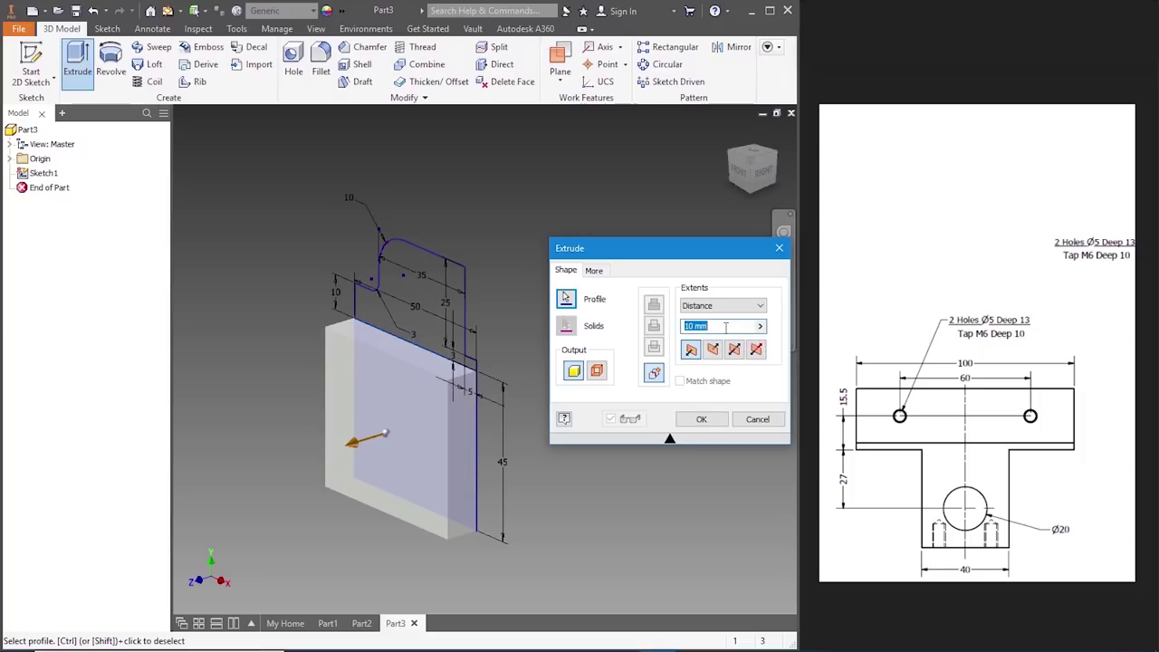
key(BackSpace)
text(40)
click(734, 350)
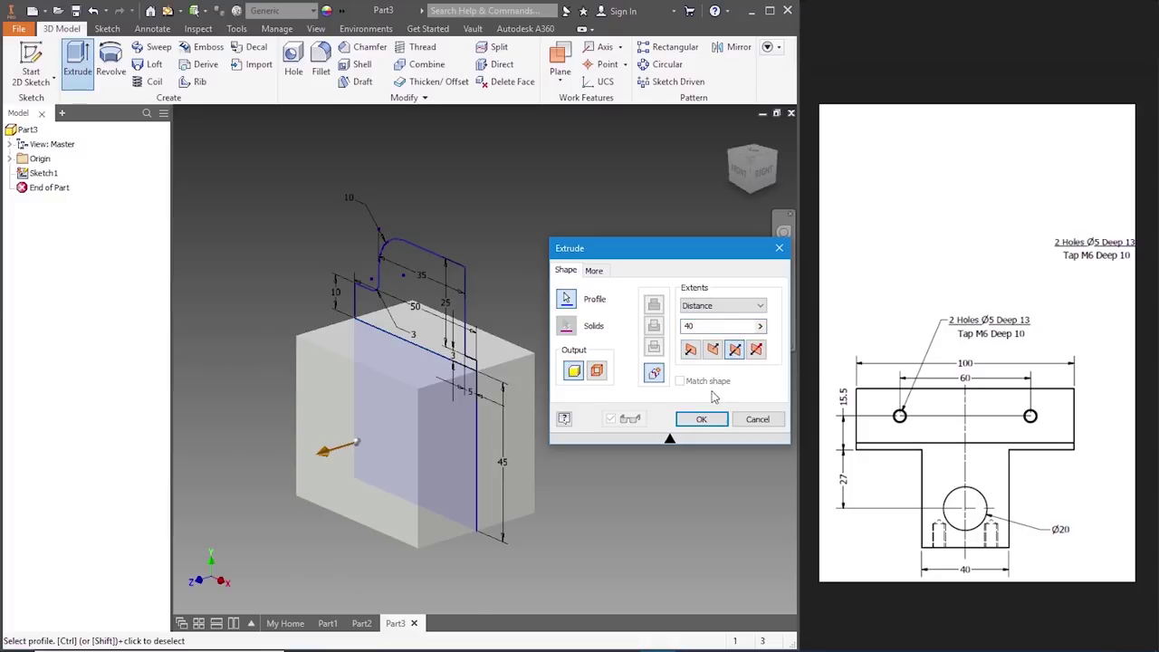
click(701, 418)
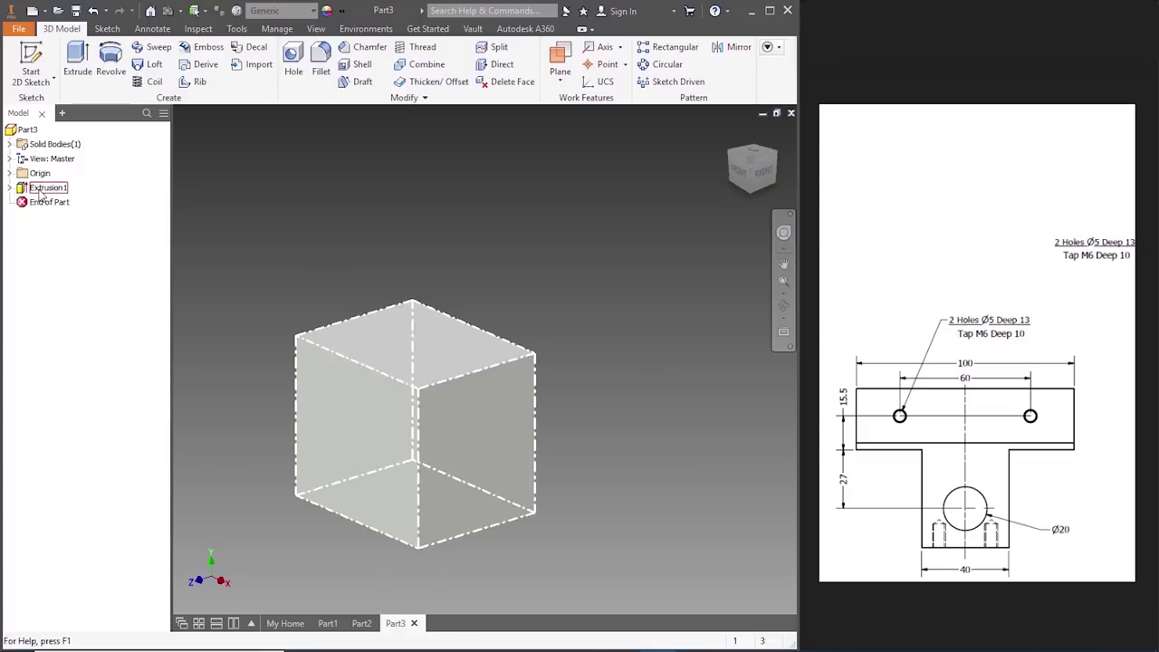
- Make the profile sketch consumed by the block's extrusion visible again
click(9, 187)
click(54, 202)
right_click(57, 206)
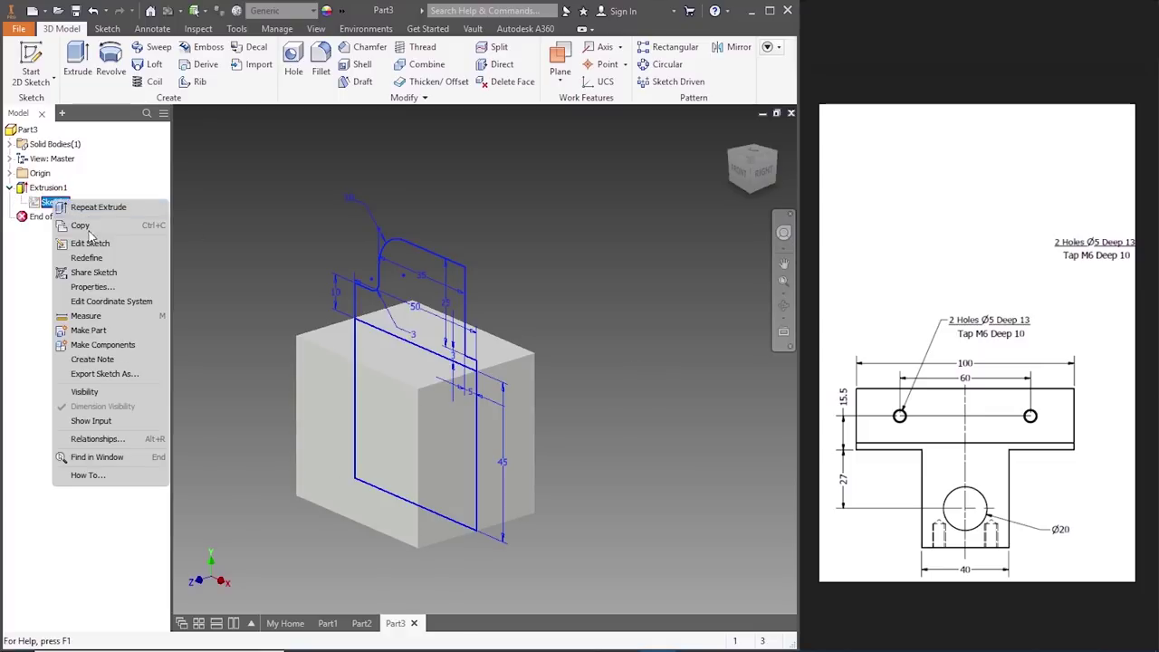
click(93, 392)
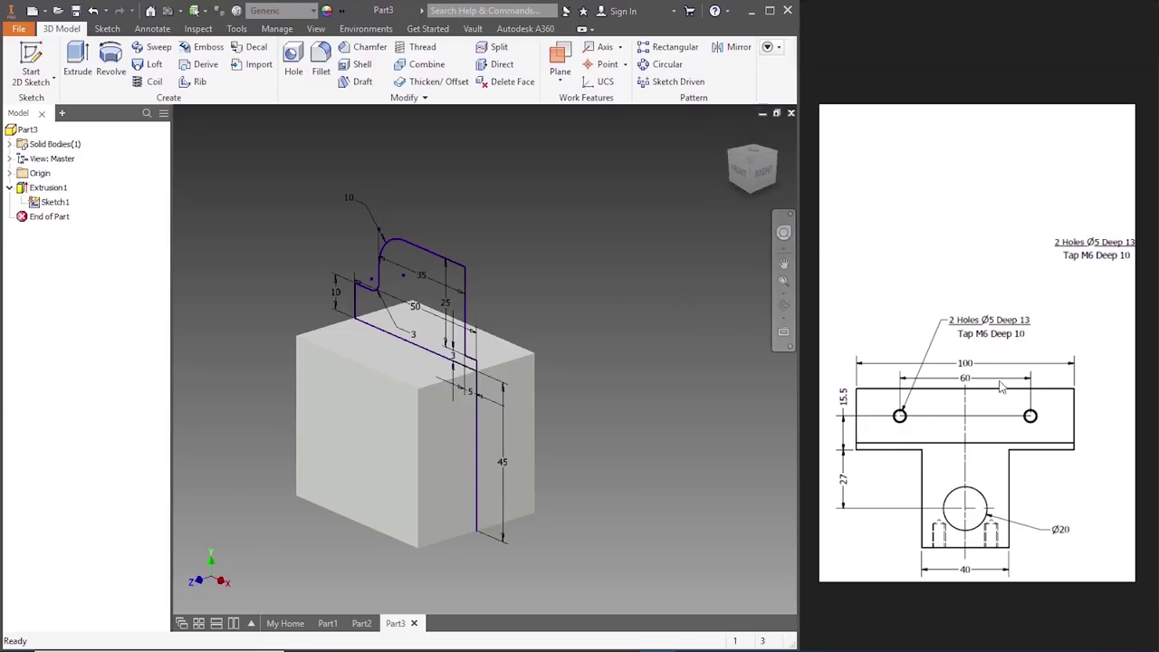
- Extrude the filleted upper profile symmetrically by 100 mm, joined to the block, and hide the profile sketch
click(78, 61)
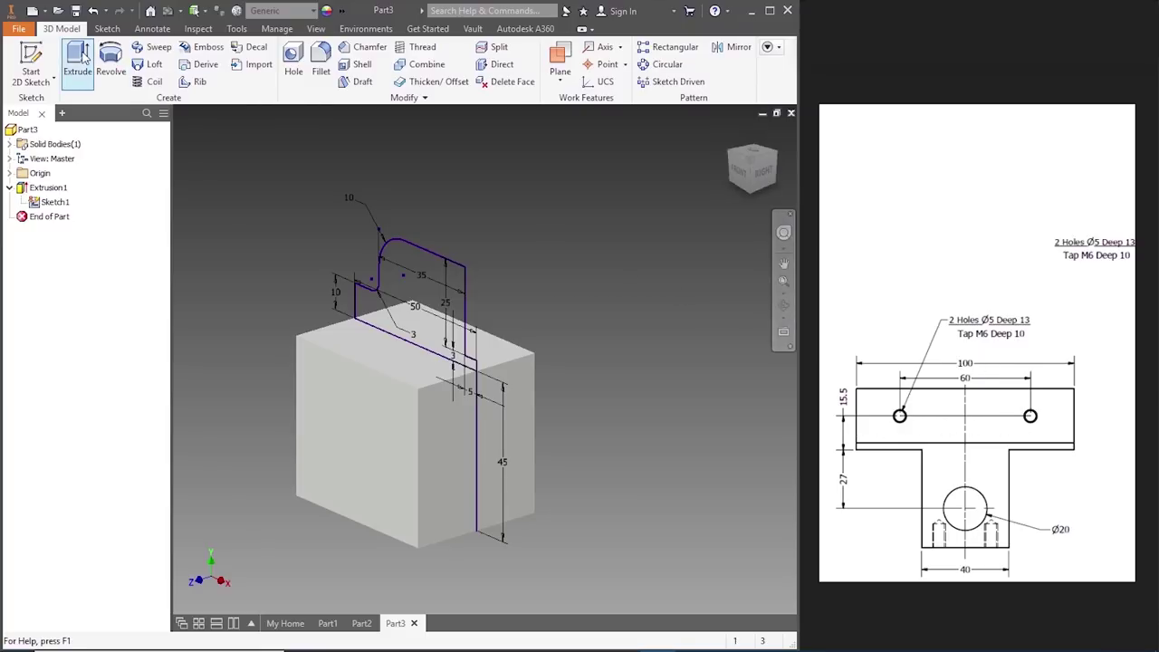
click(401, 278)
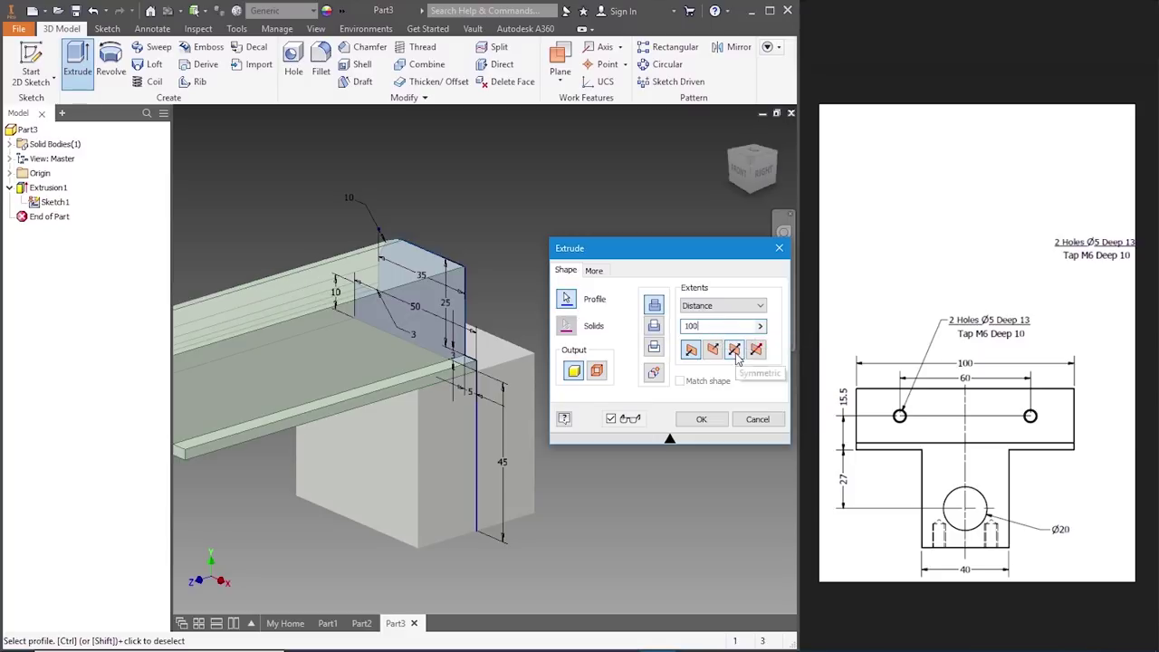
click(735, 350)
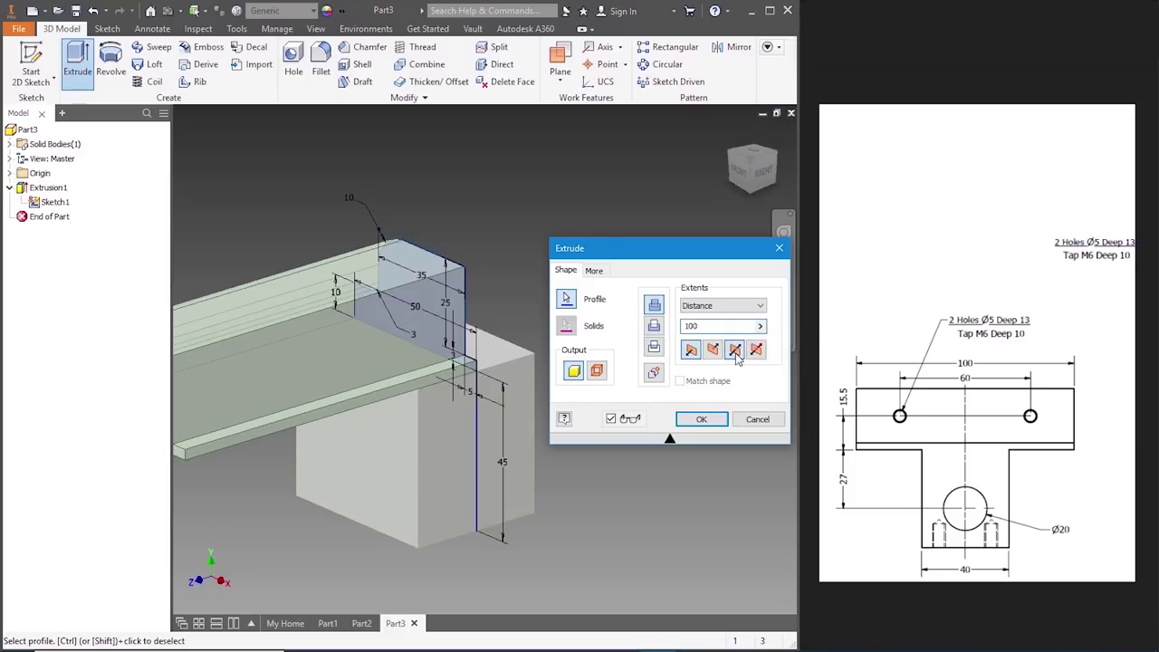
click(711, 421)
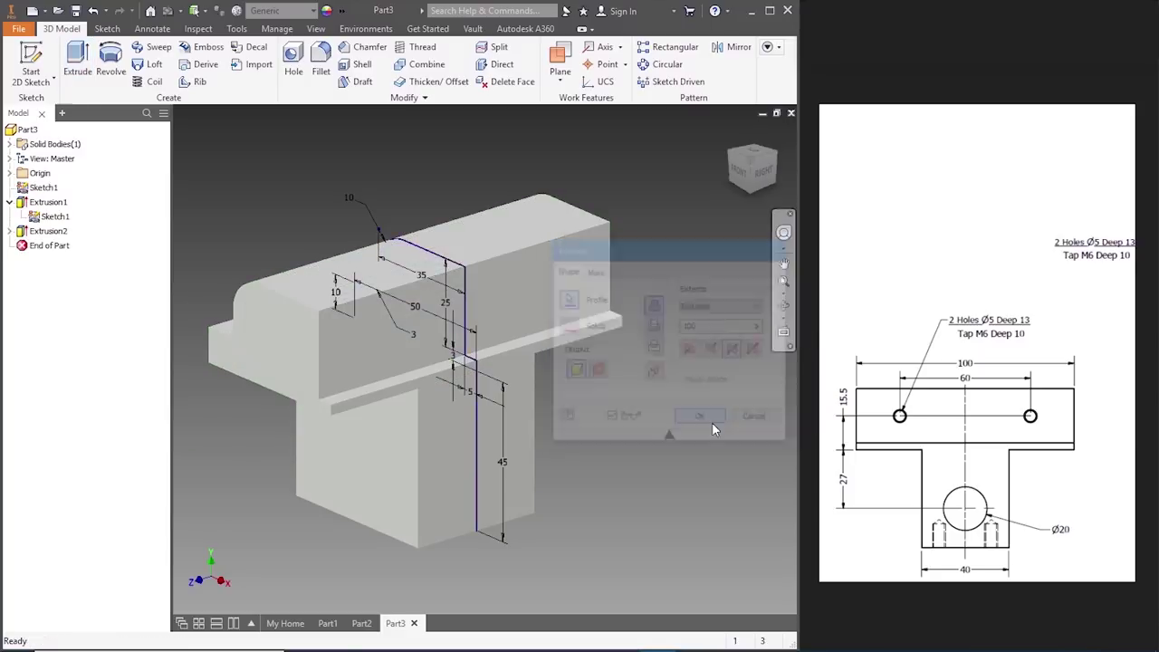
right_click(55, 217)
click(88, 394)
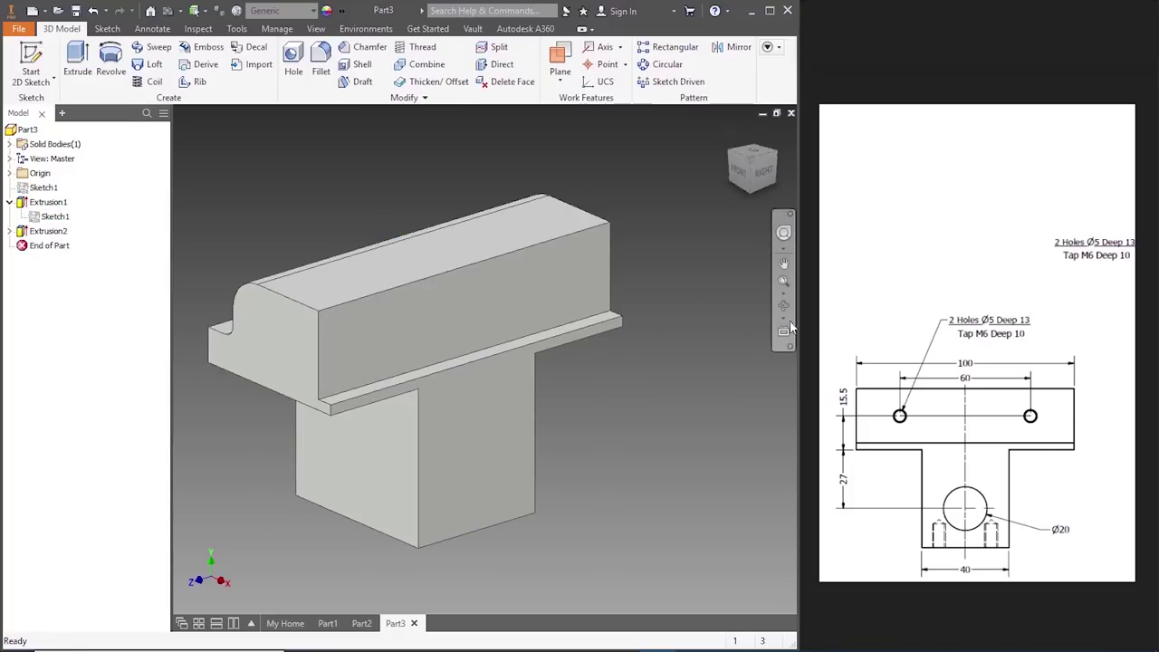
- In a new sketch on the stem's face below the 3 mm ledge, draw a 27 mm vertical line down from the midpoint at the ledge's underside level
right_click(493, 393)
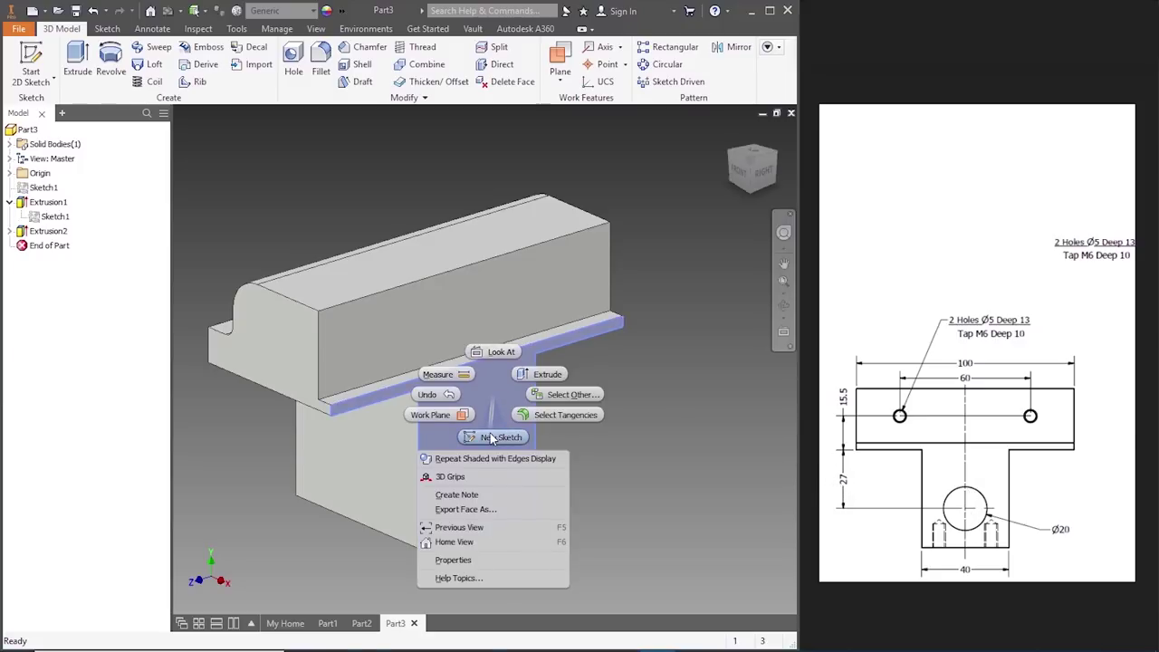
click(490, 435)
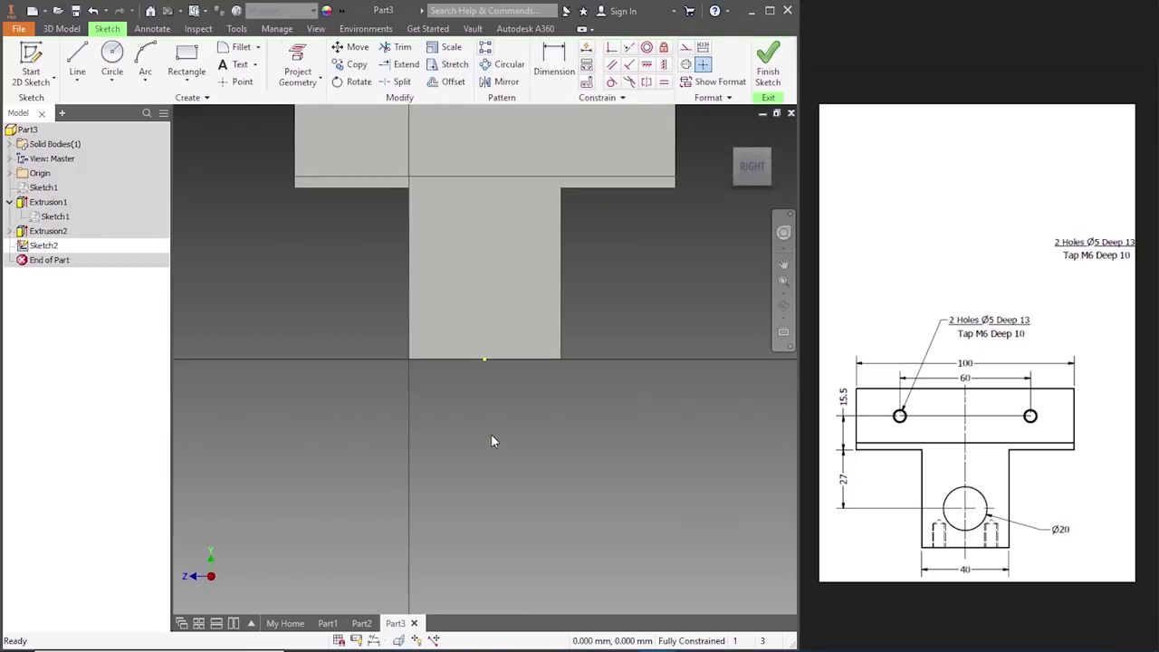
scroll(481, 457, down, 2)
scroll(507, 292, up, 3)
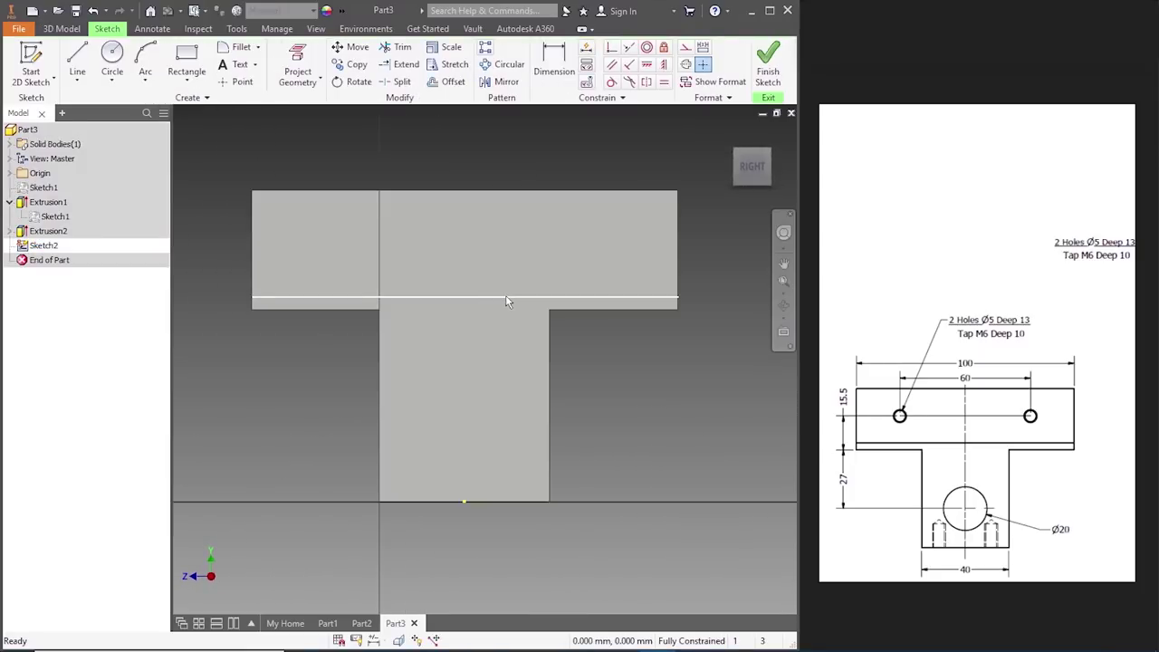
click(77, 65)
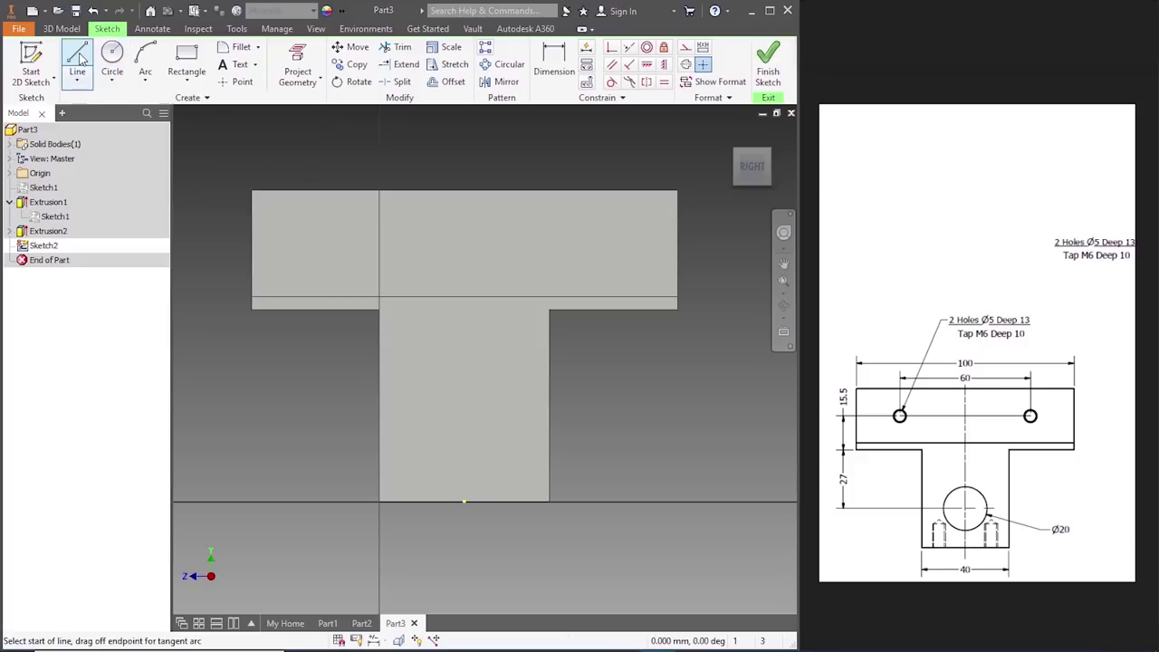
click(464, 310)
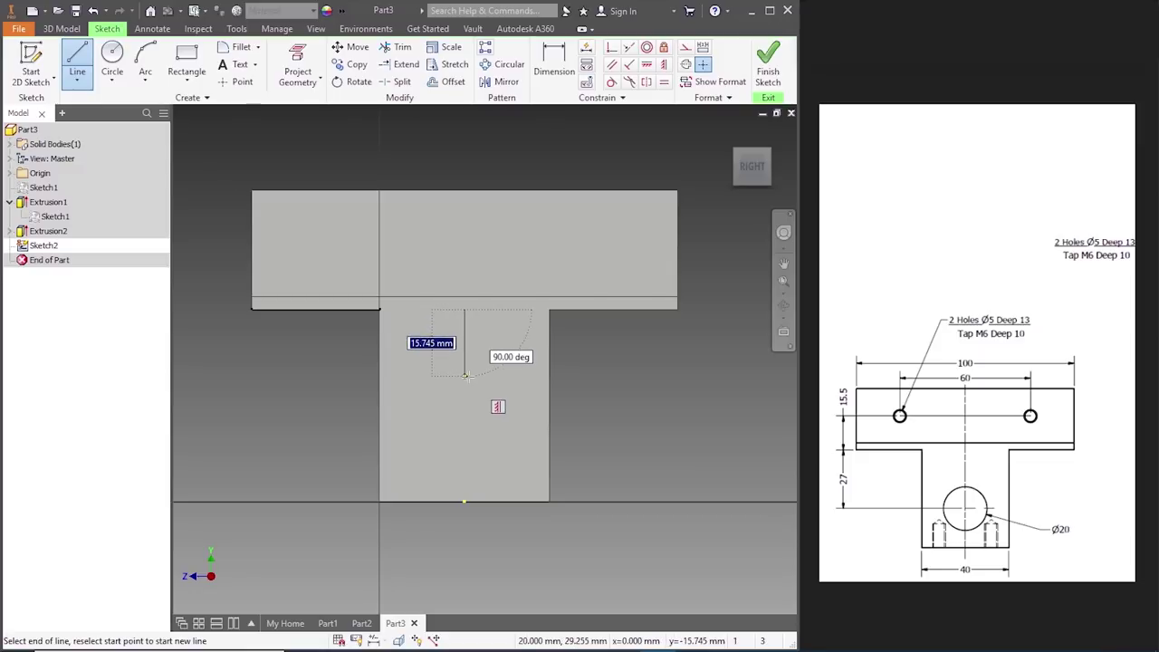
text(27)
key(Return)
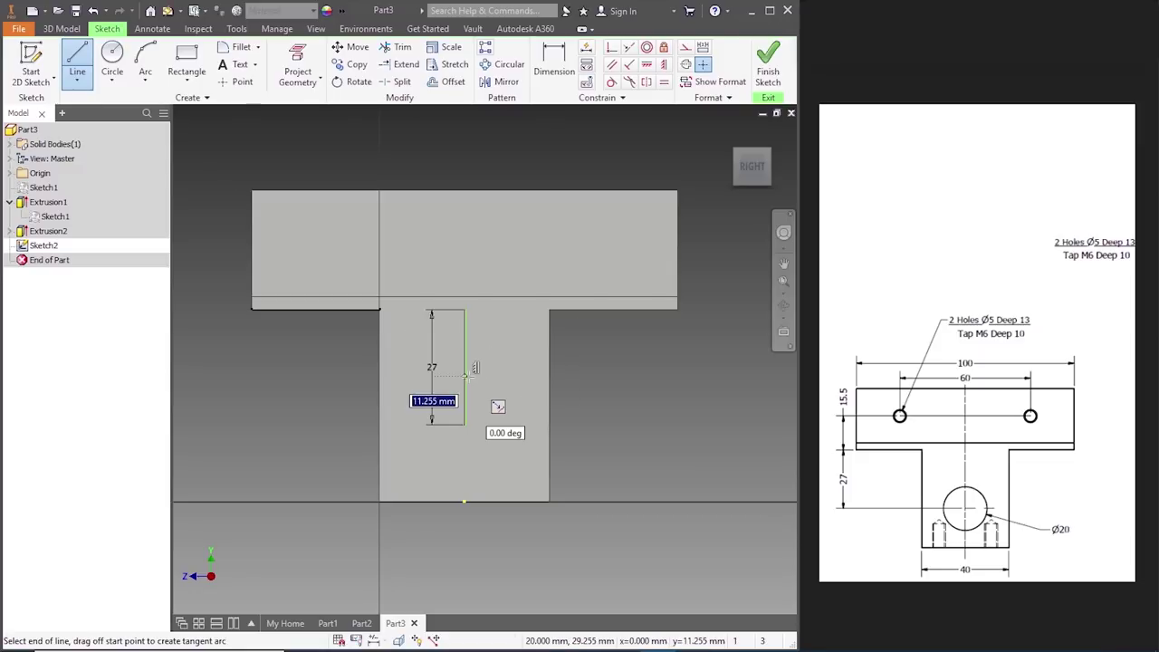
key(Escape)
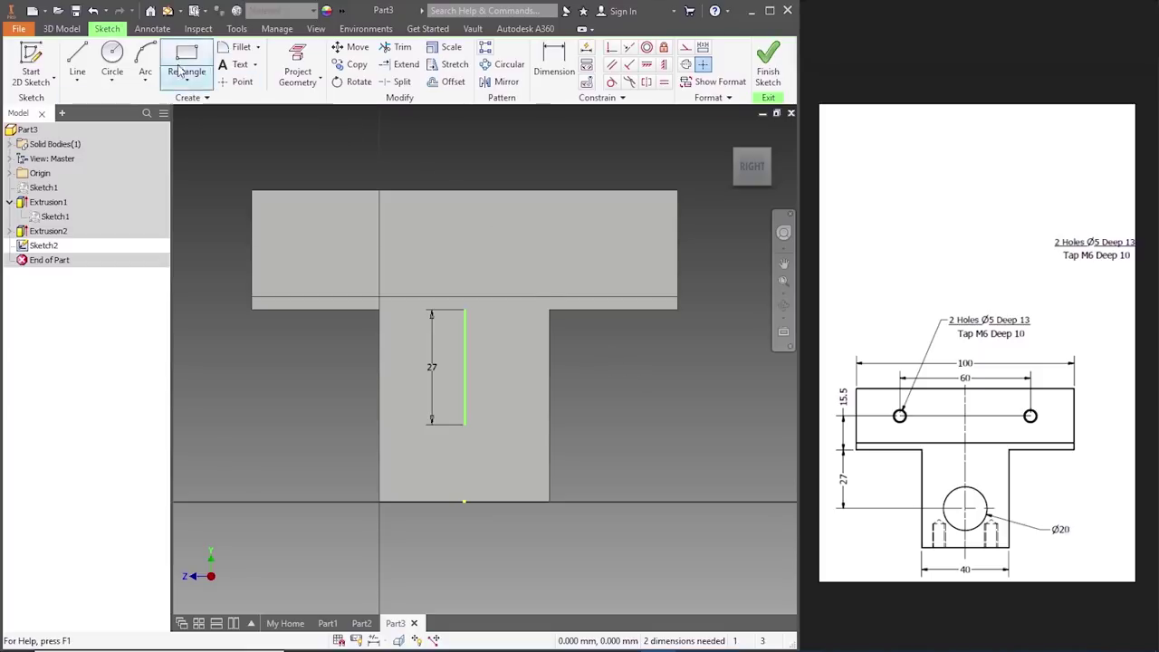
- Draw a 20 mm diameter circle centred on the lower end of the 27 mm line, and finish the sketch
click(112, 80)
click(122, 106)
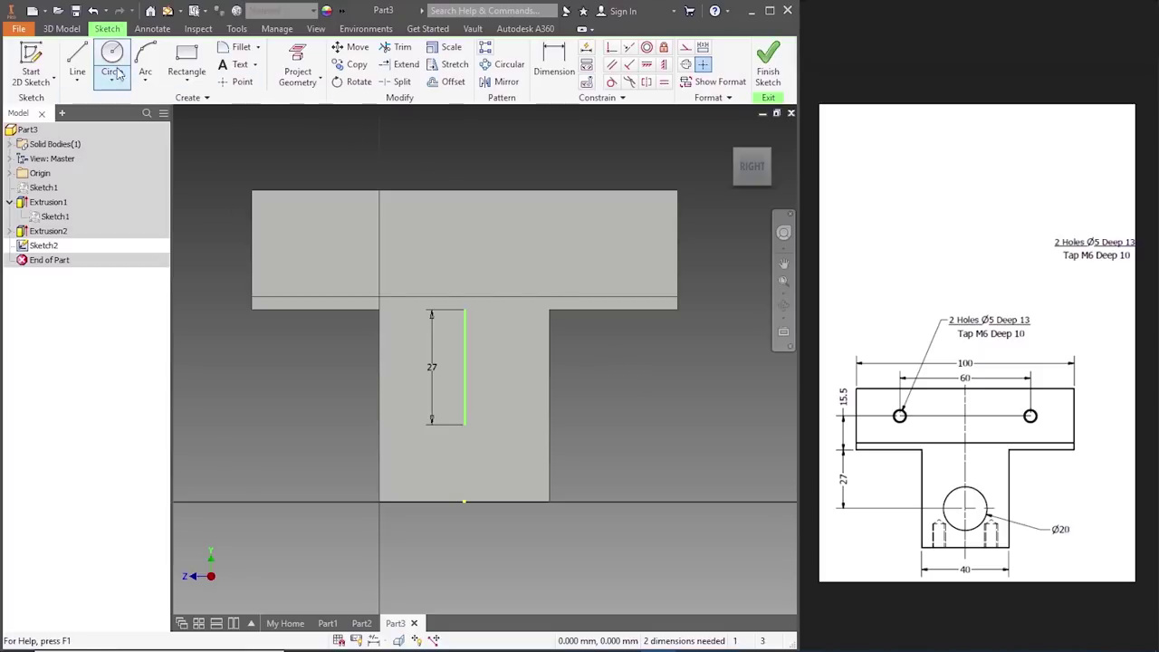
click(464, 423)
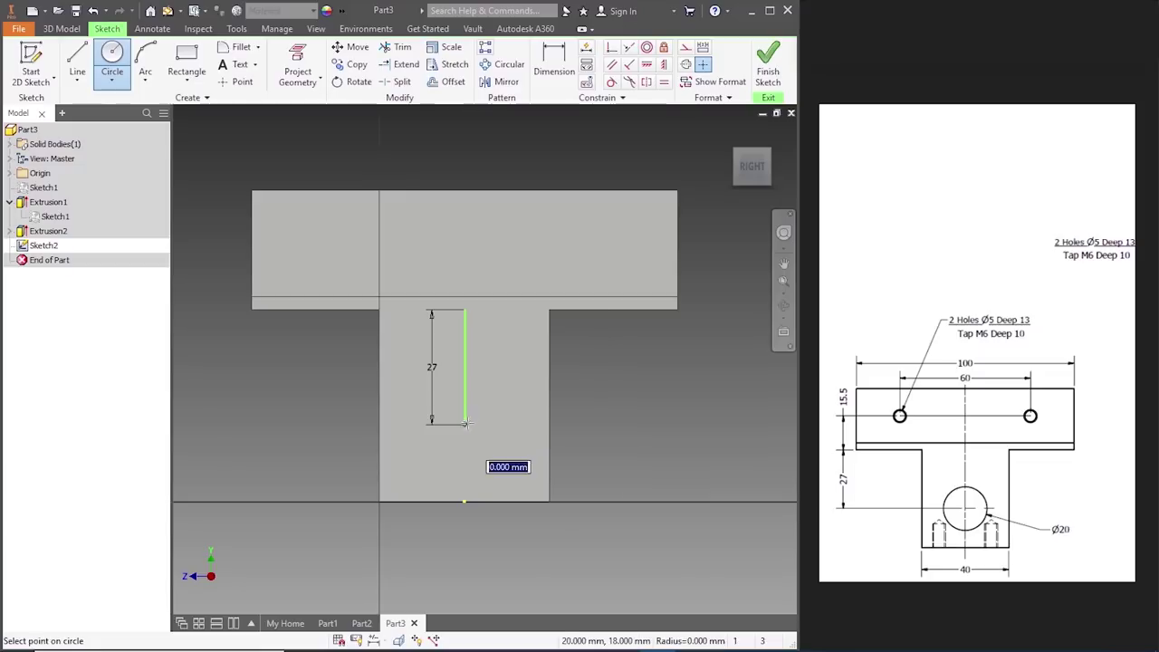
text(2)
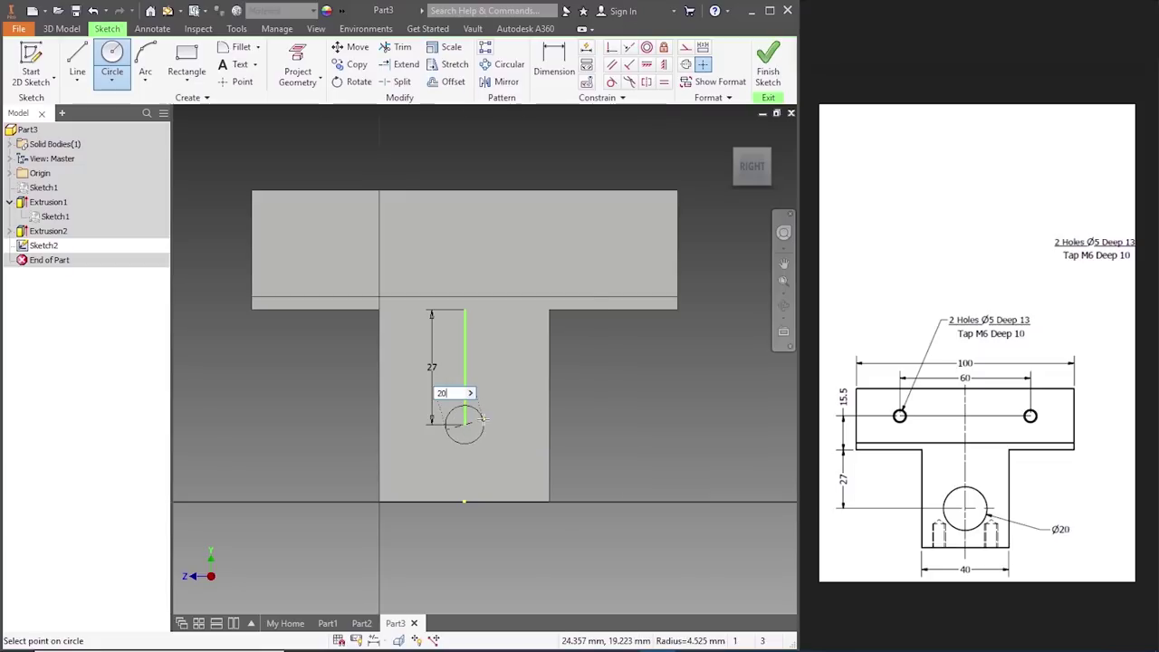
text(0)
key(Return)
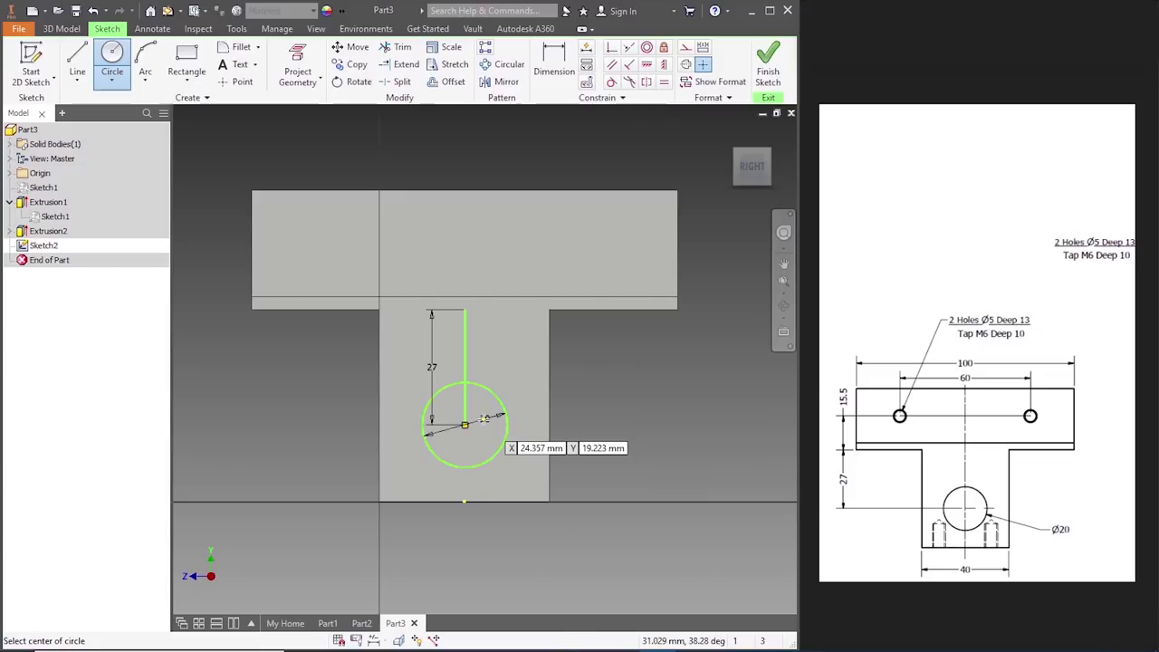
key(Escape)
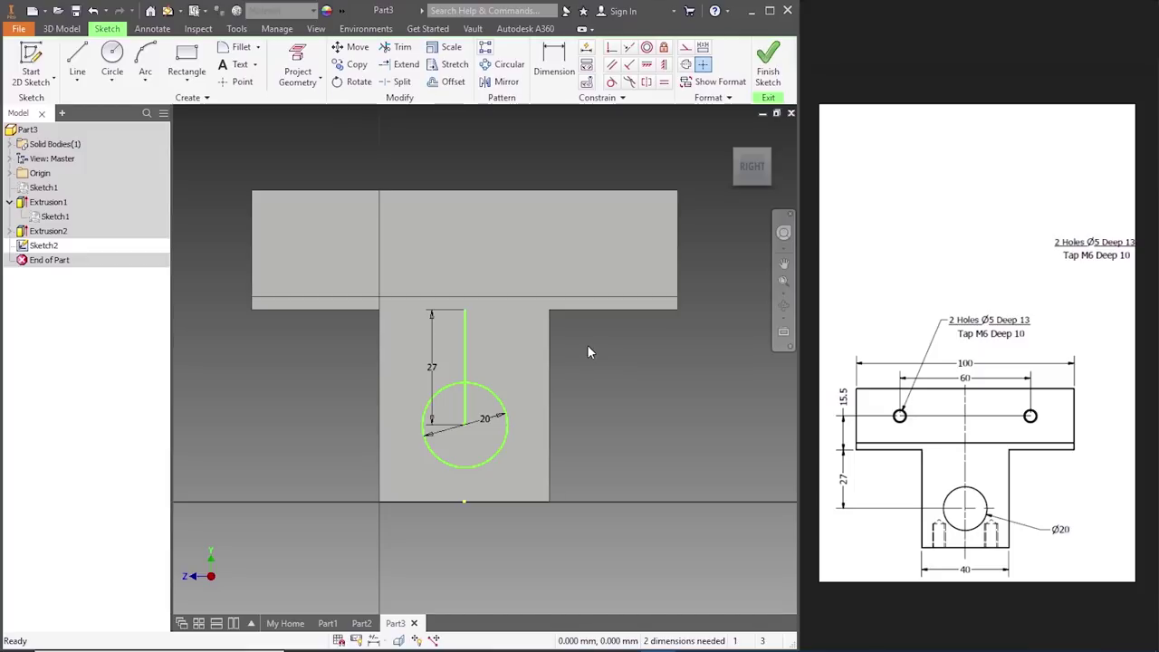
click(771, 156)
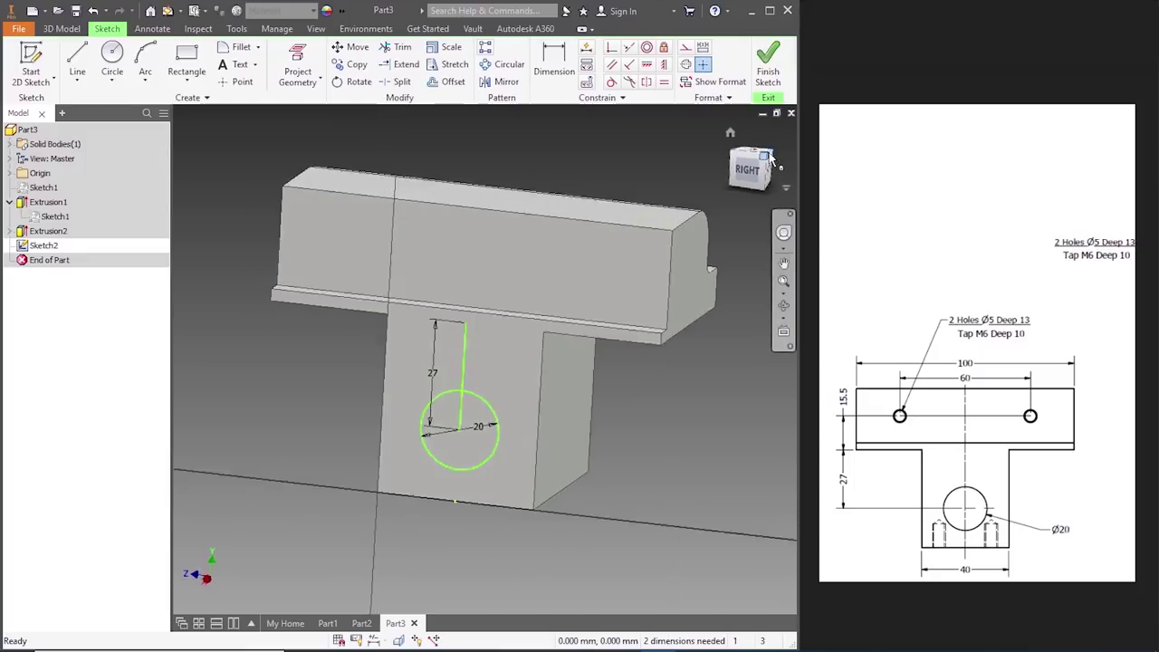
click(776, 83)
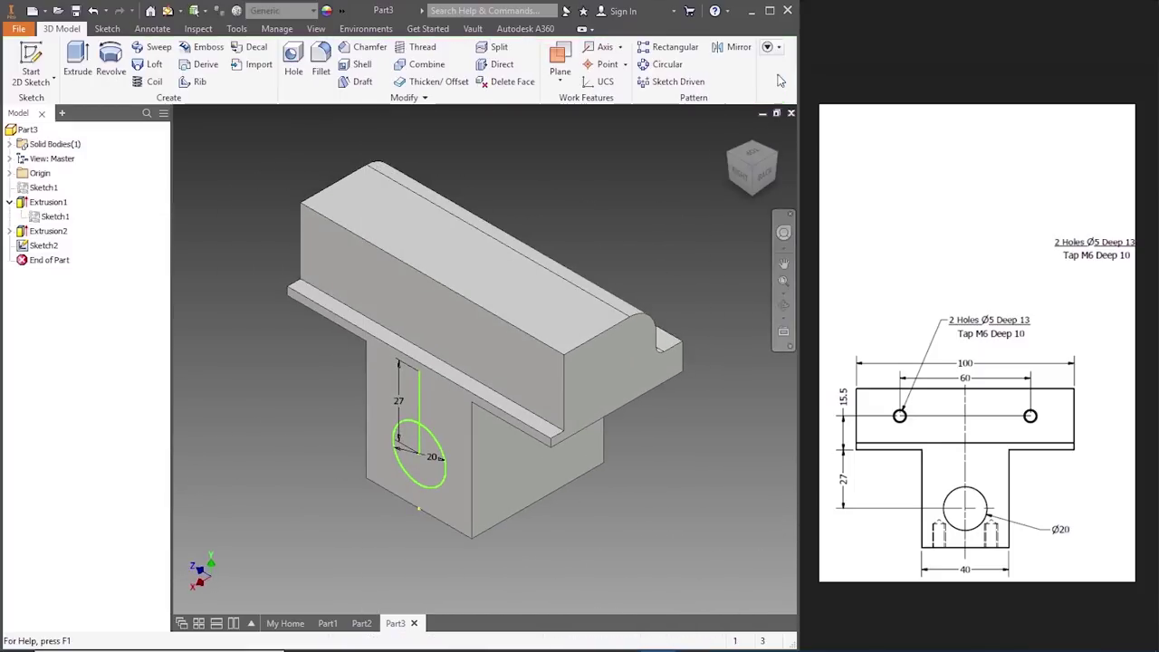
- Cut the 20 mm circle 100 mm into the body with Extrude to make a hole through the stem
click(78, 70)
click(399, 433)
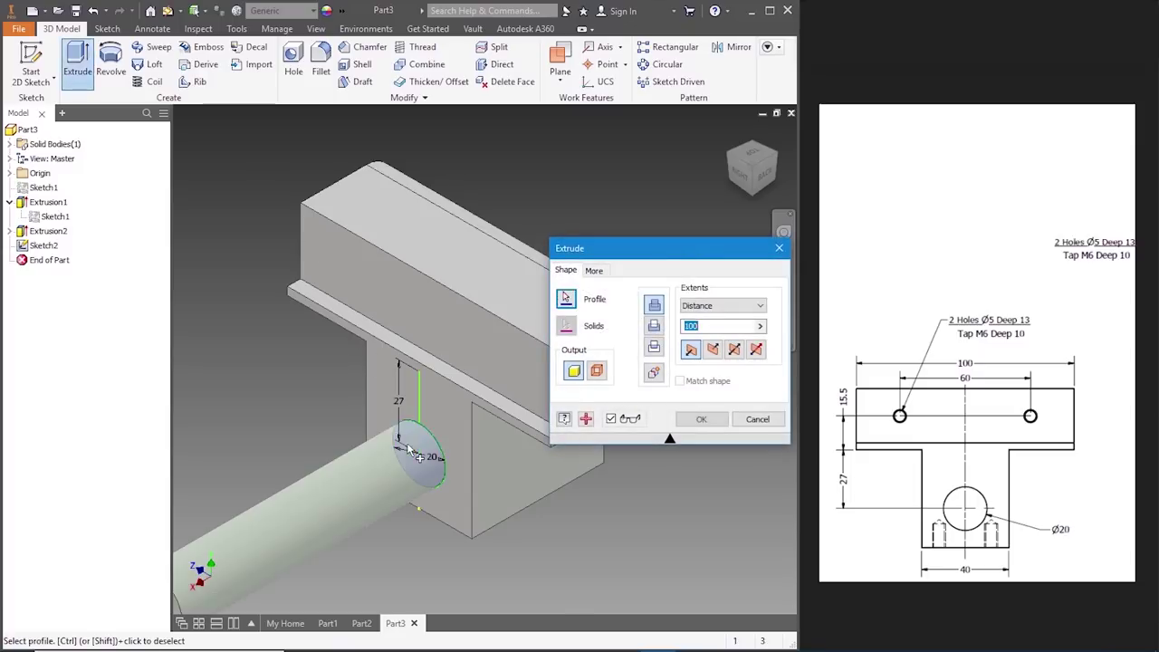
scroll(499, 192, down, 2)
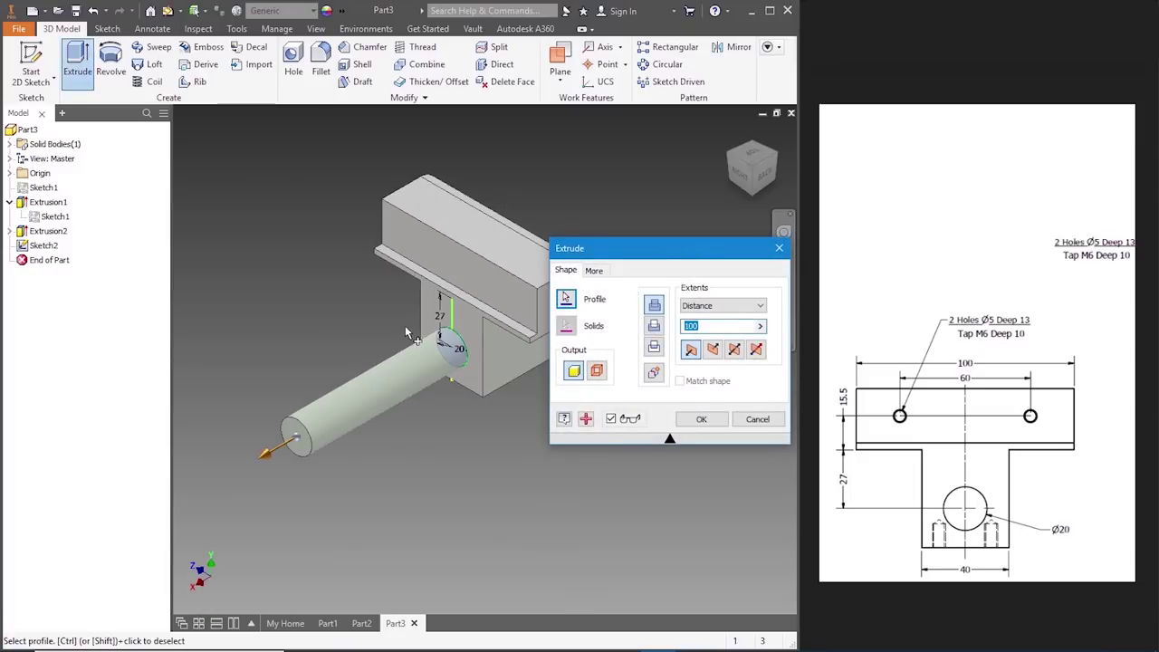
click(654, 325)
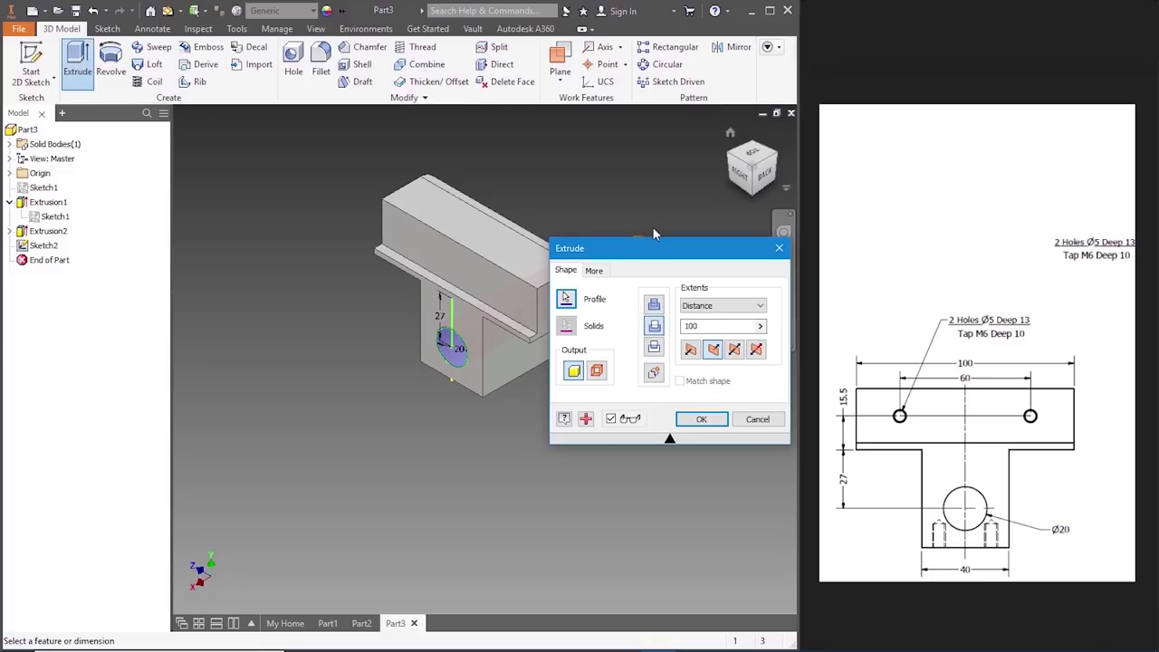
drag(655, 252, 622, 412)
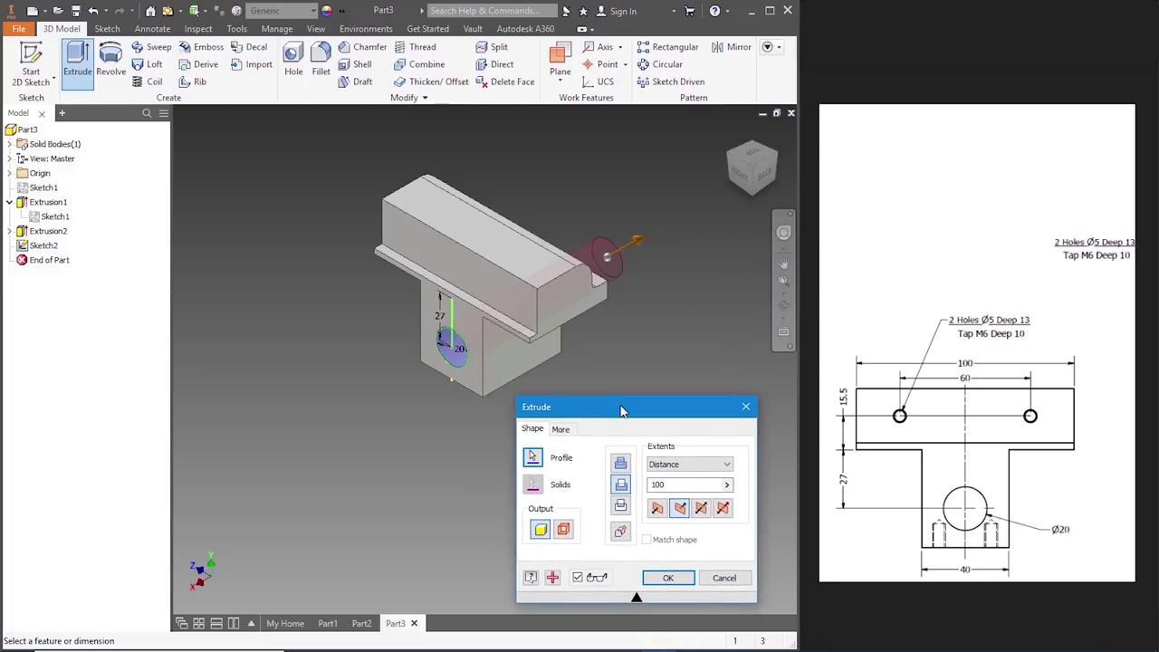
click(668, 578)
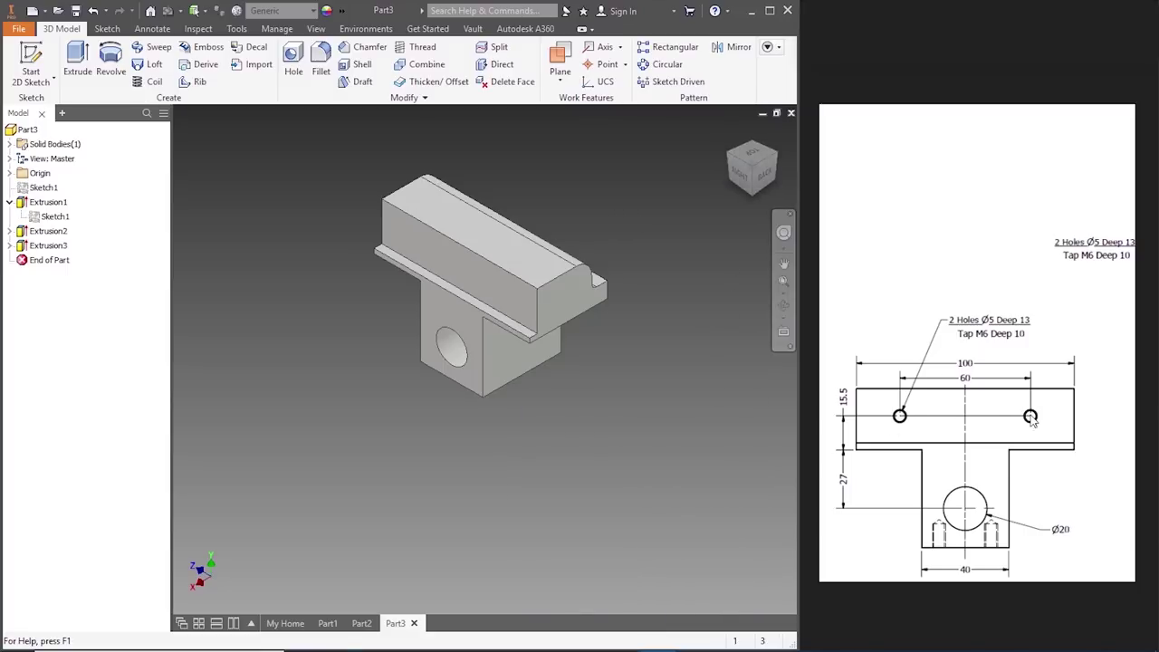
- In a new sketch on the upper block's face above the 3 mm ledge, draw a 15.5 mm vertical line up from the midpoint at the ledge's underside level
right_click(498, 282)
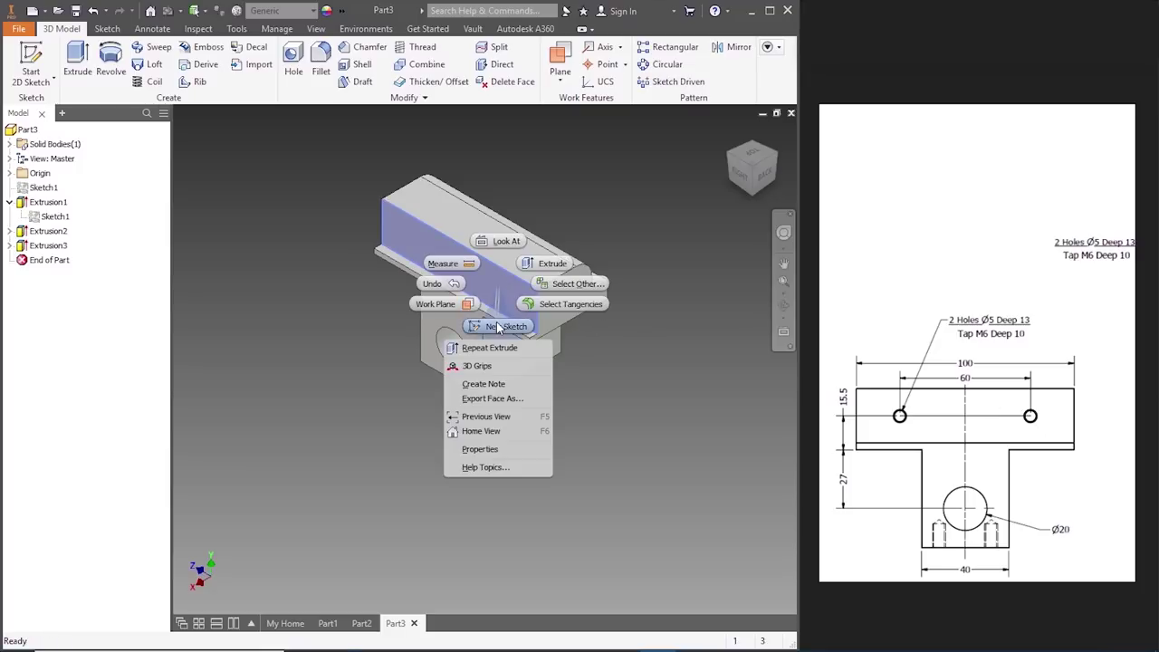
click(496, 321)
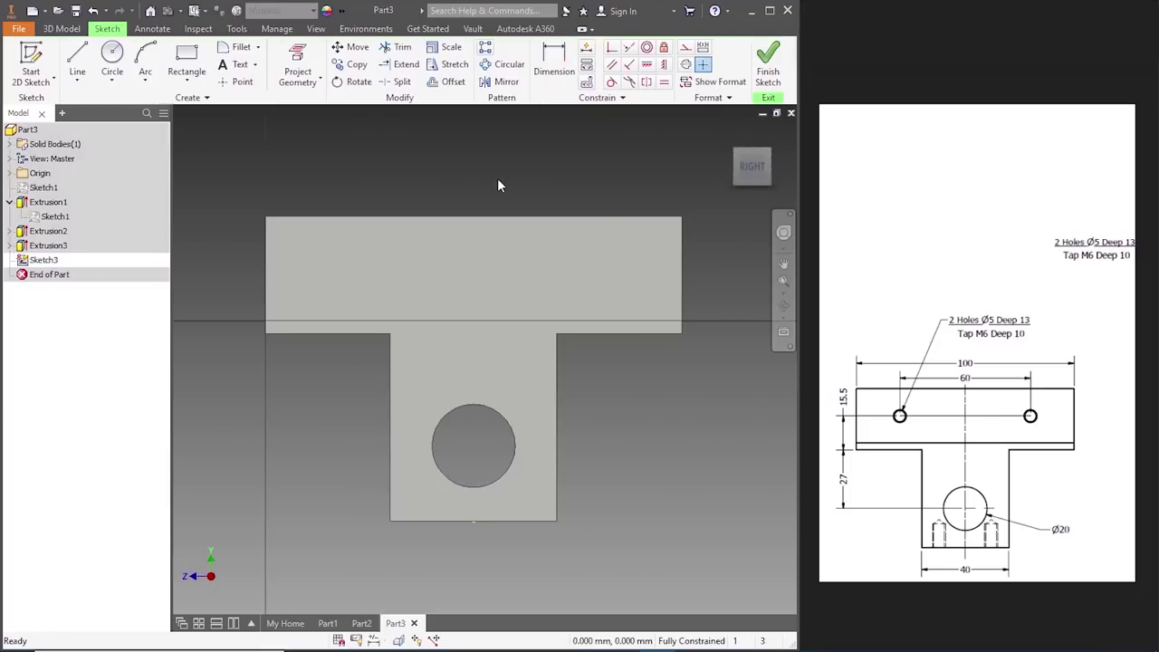
click(77, 63)
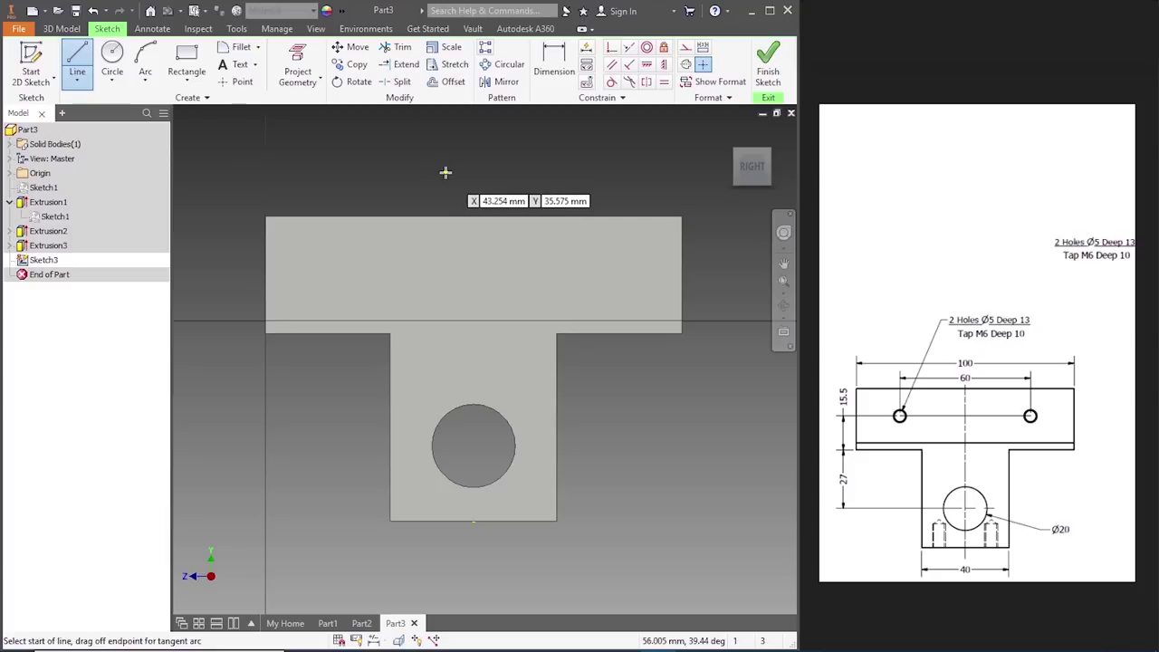
click(474, 337)
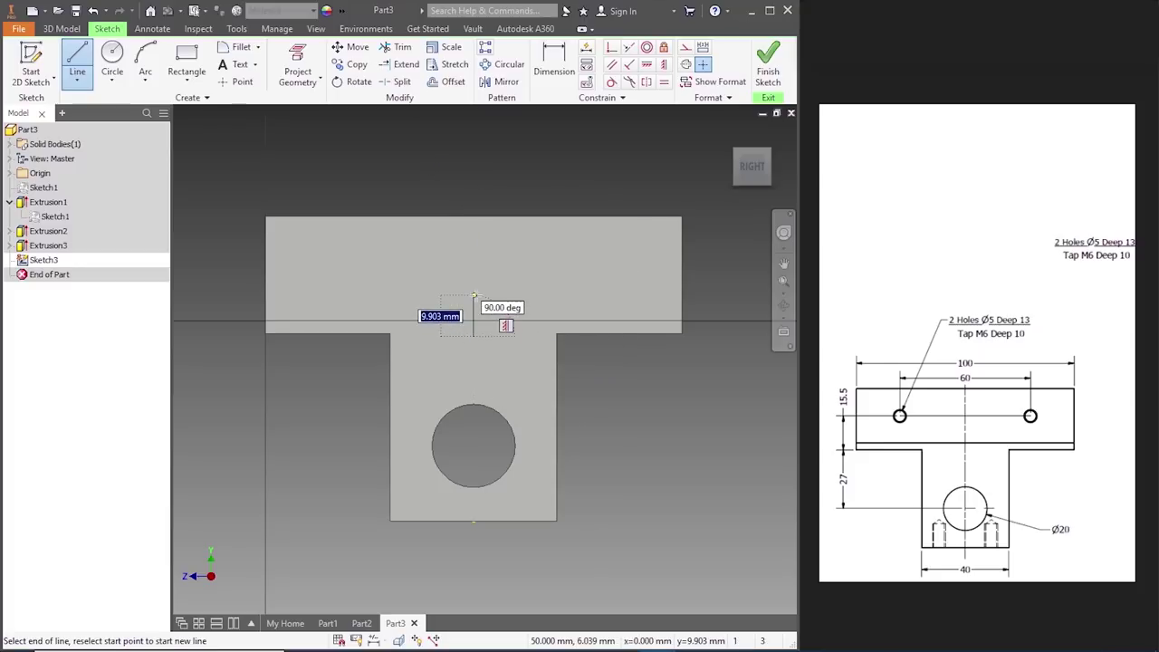
text(15)
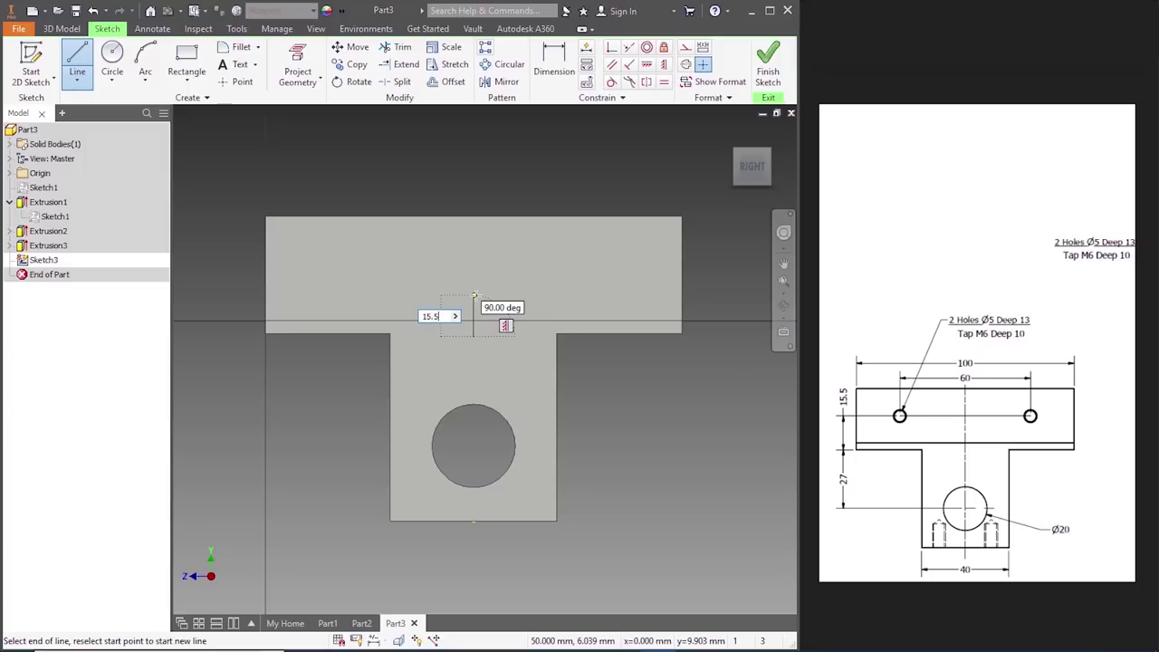
text(.5)
key(Return)
key(Escape)
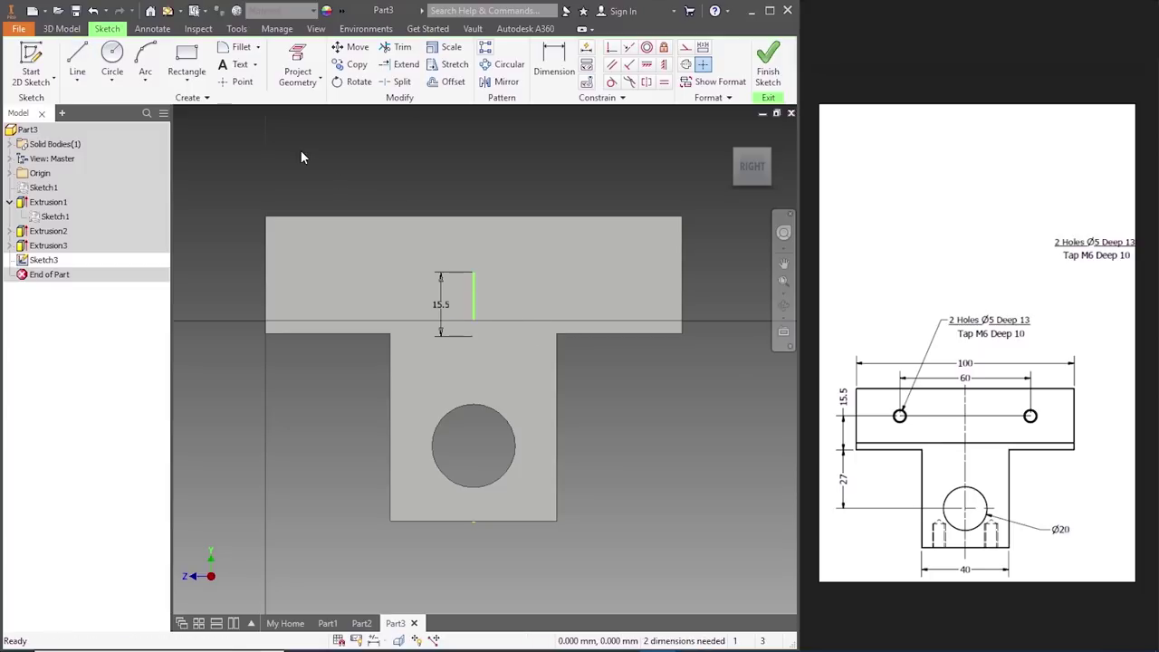
- From the vertical line's upper end, draw a 30 mm horizontal line outward and a 60 mm line back the opposite way, and finish the sketch
click(89, 56)
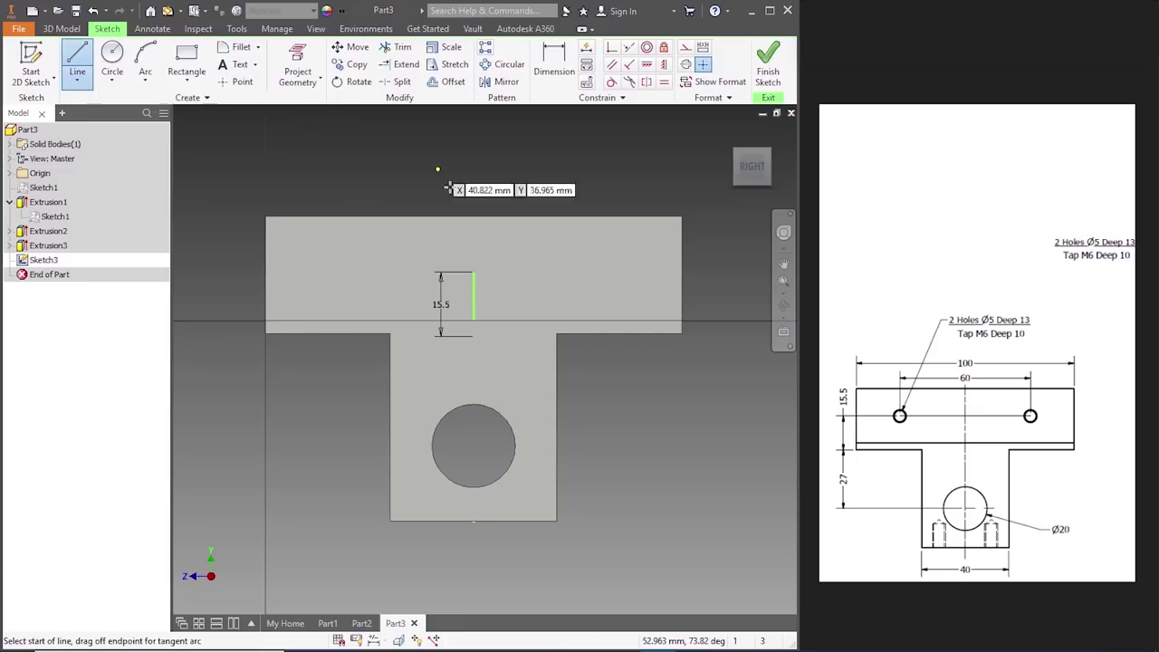
click(473, 272)
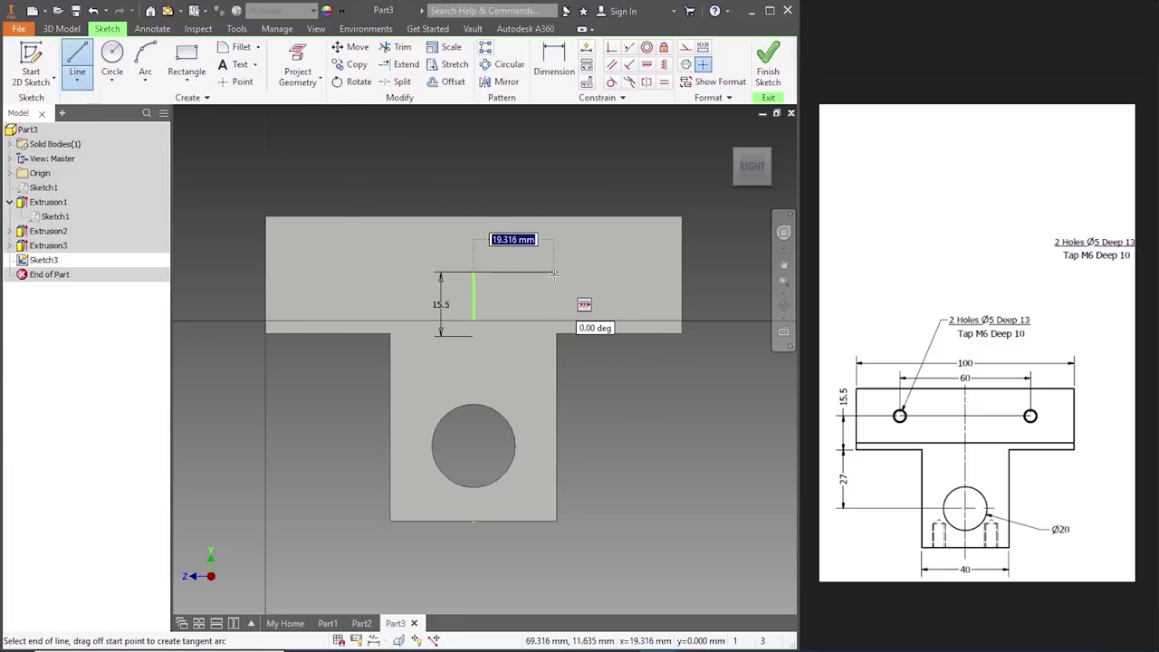
text(30)
key(Return)
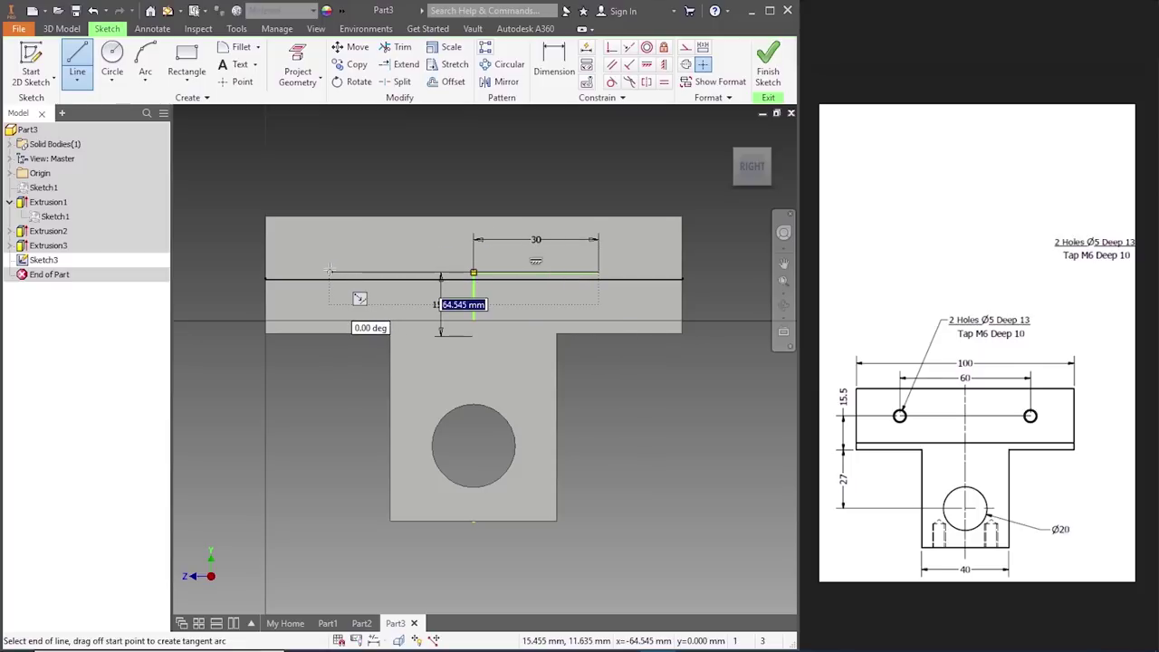
text(60)
key(Return)
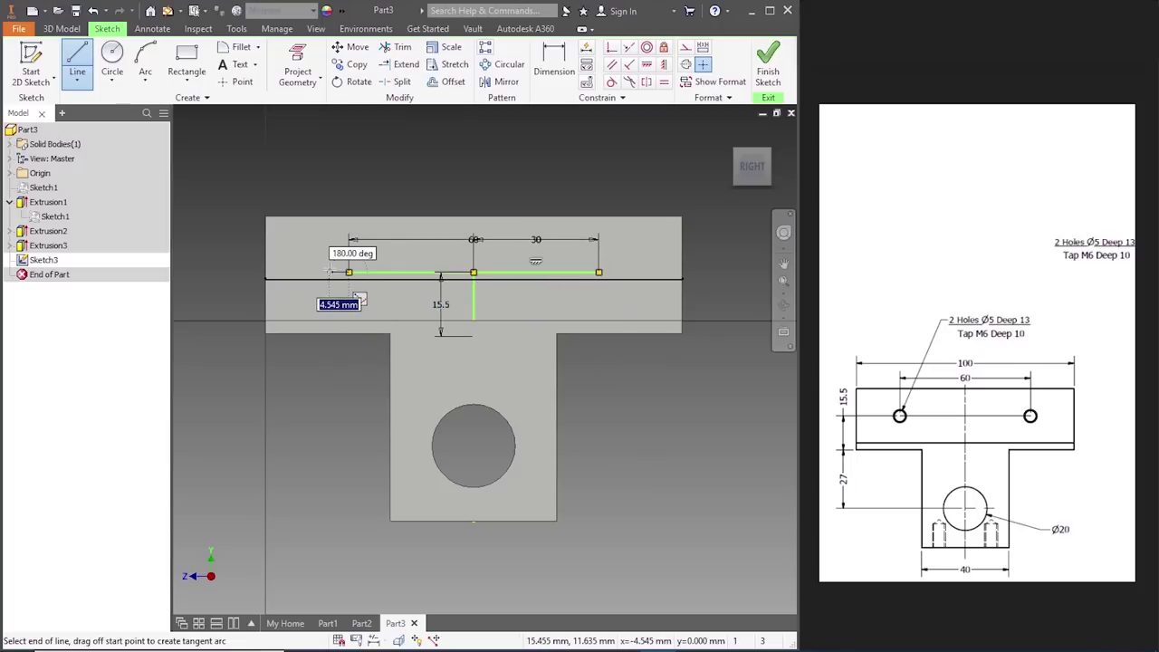
key(Escape)
key(Escape)
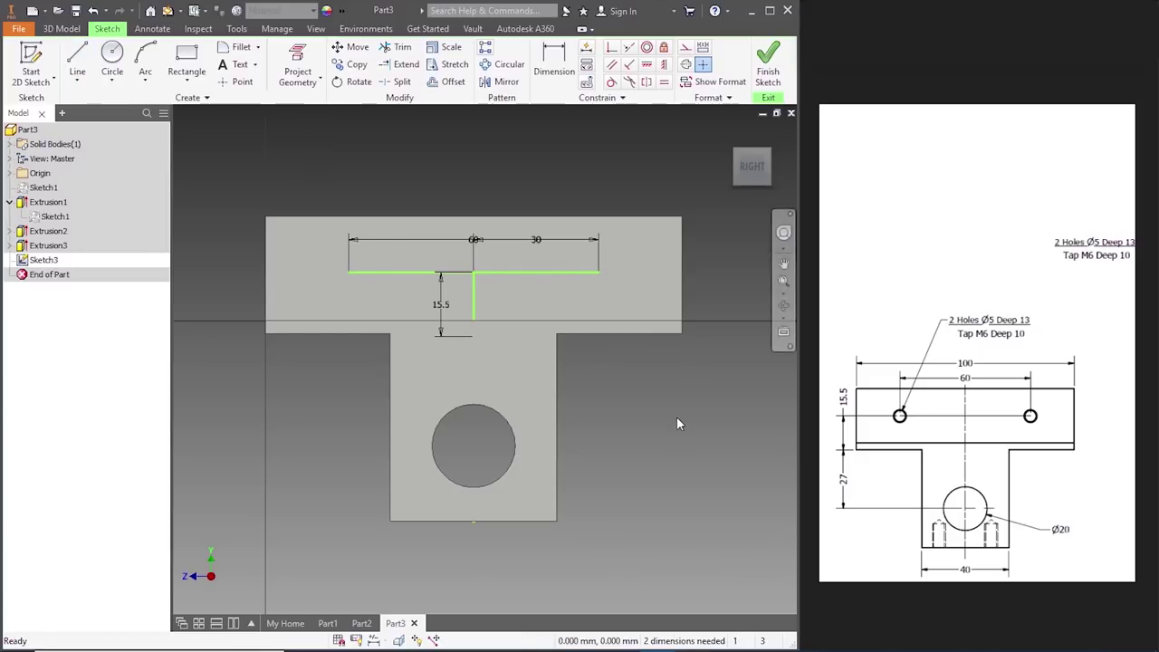
click(767, 71)
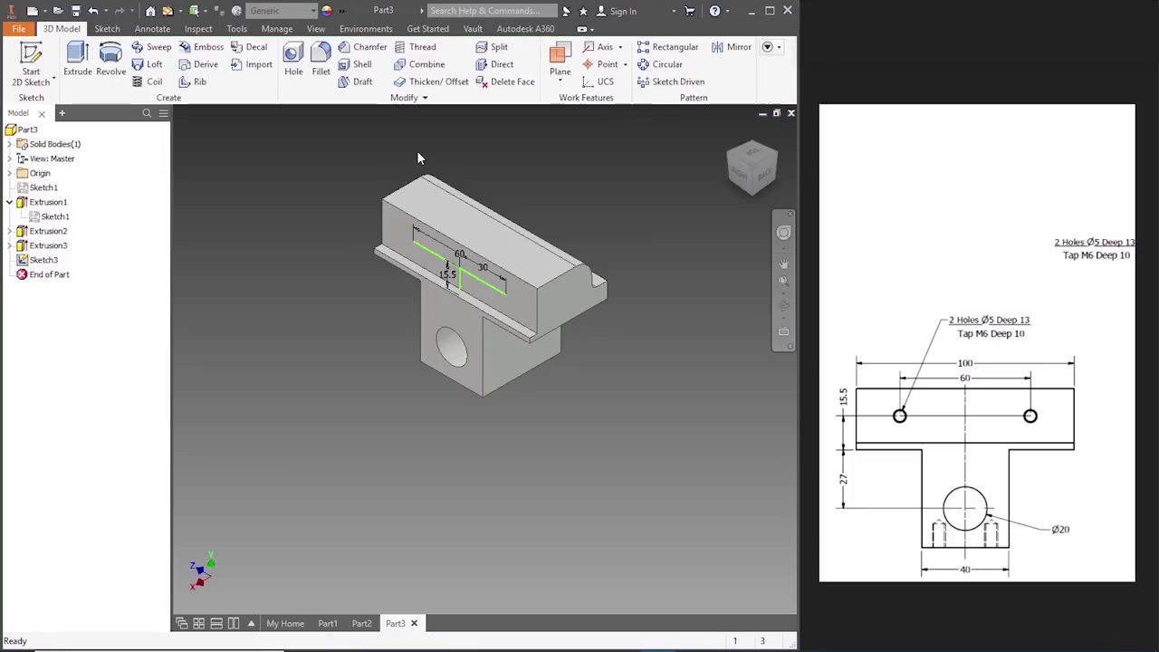
- Start a sketch-based Hole feature with both ends of the 60 mm line as the hole centres
click(293, 70)
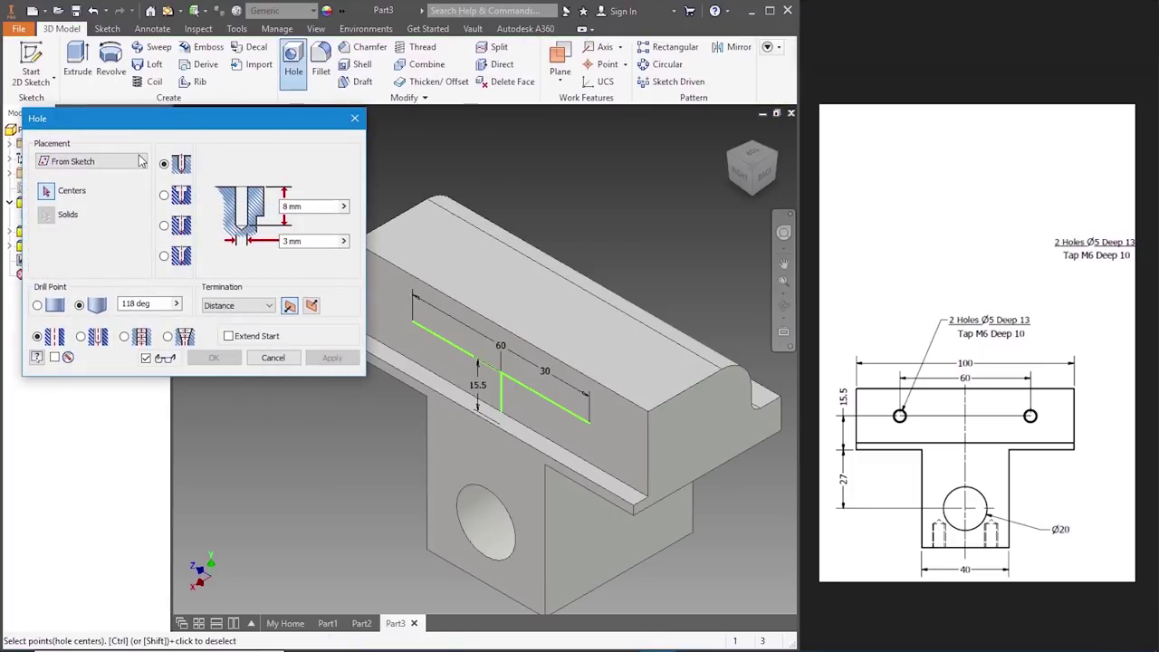
click(141, 160)
click(90, 176)
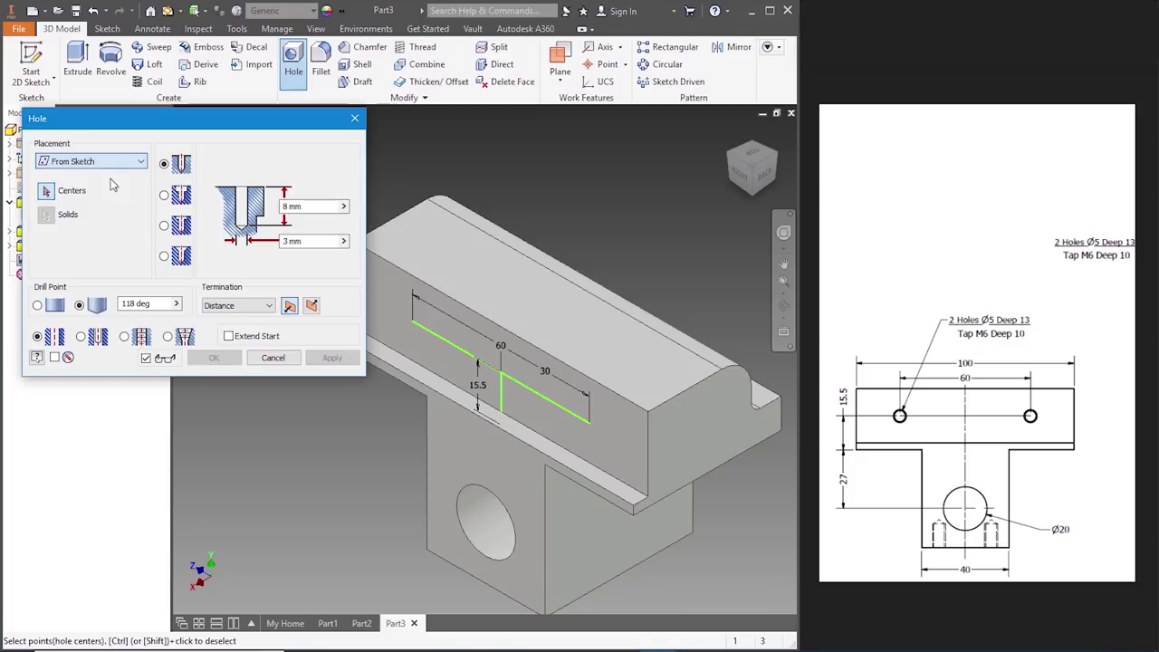
click(589, 422)
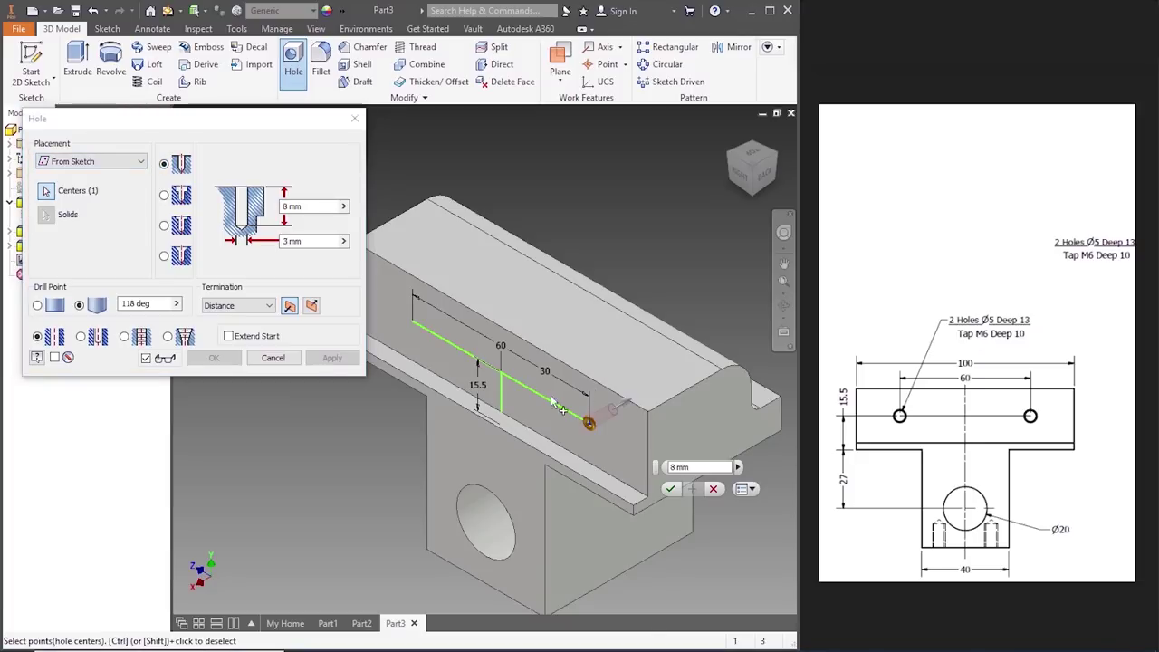
click(413, 321)
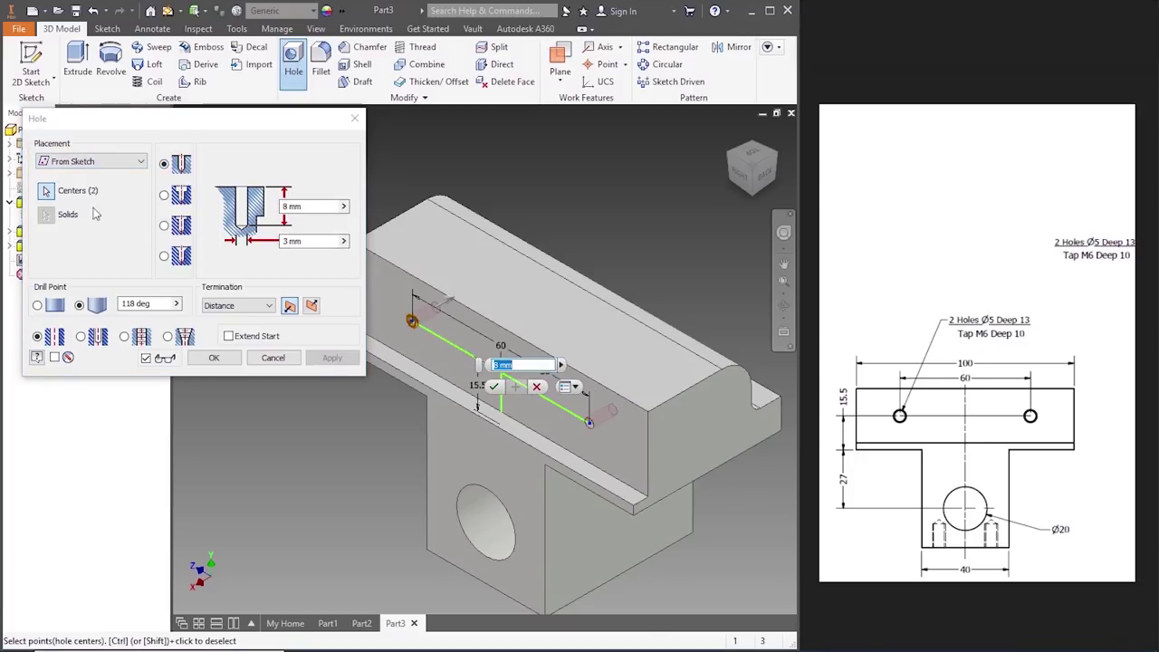
- Create both holes as countersunk, with a 5 mm countersink diameter, 13 mm depth and 4 mm hole diameter
click(164, 257)
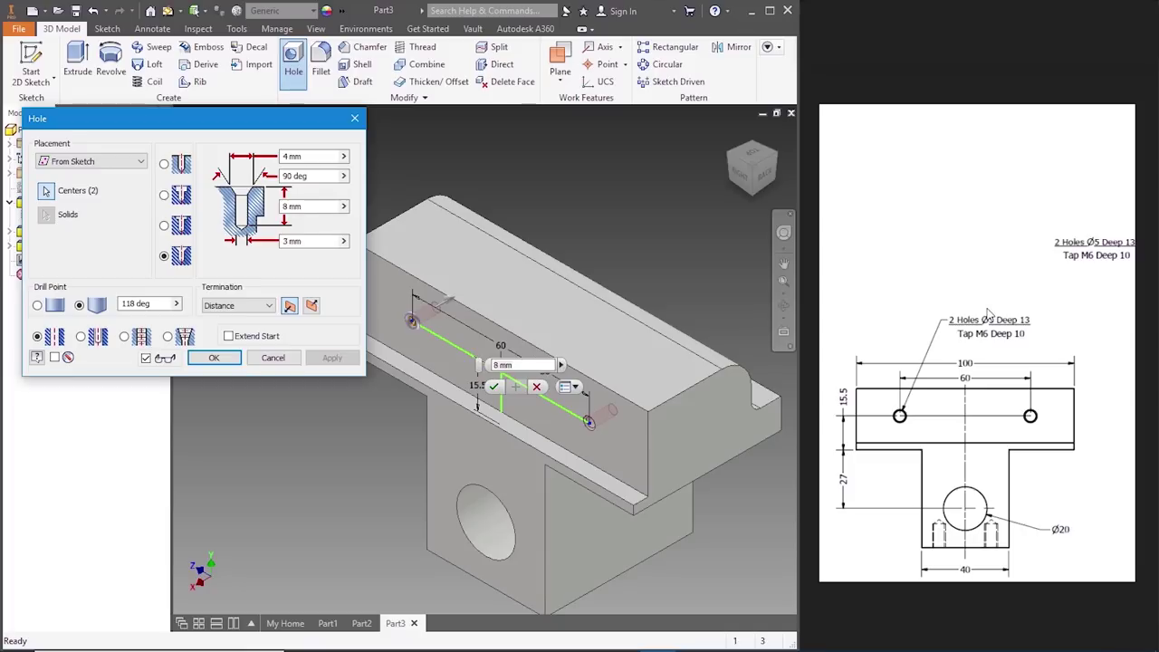
click(321, 159)
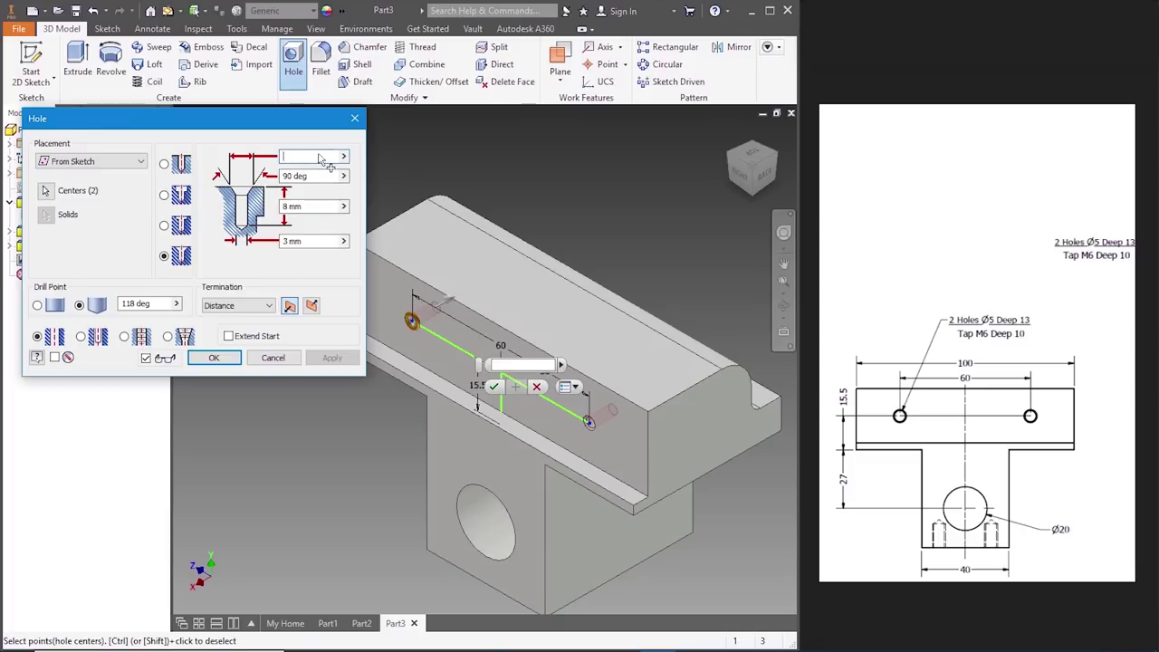
text(5)
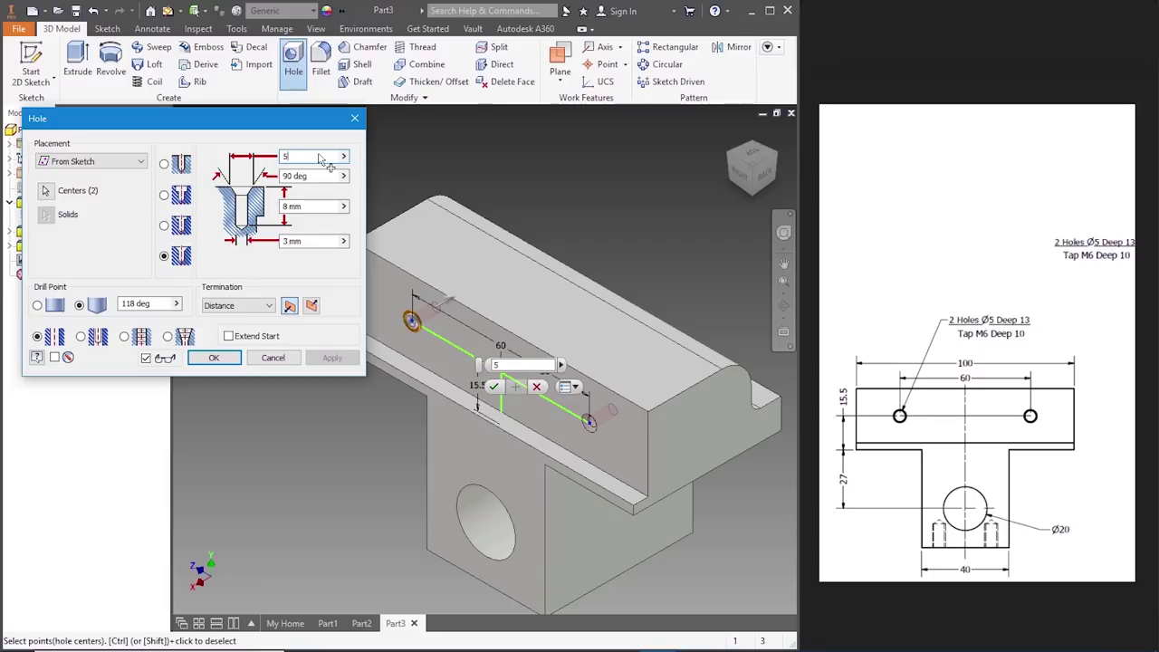
click(313, 210)
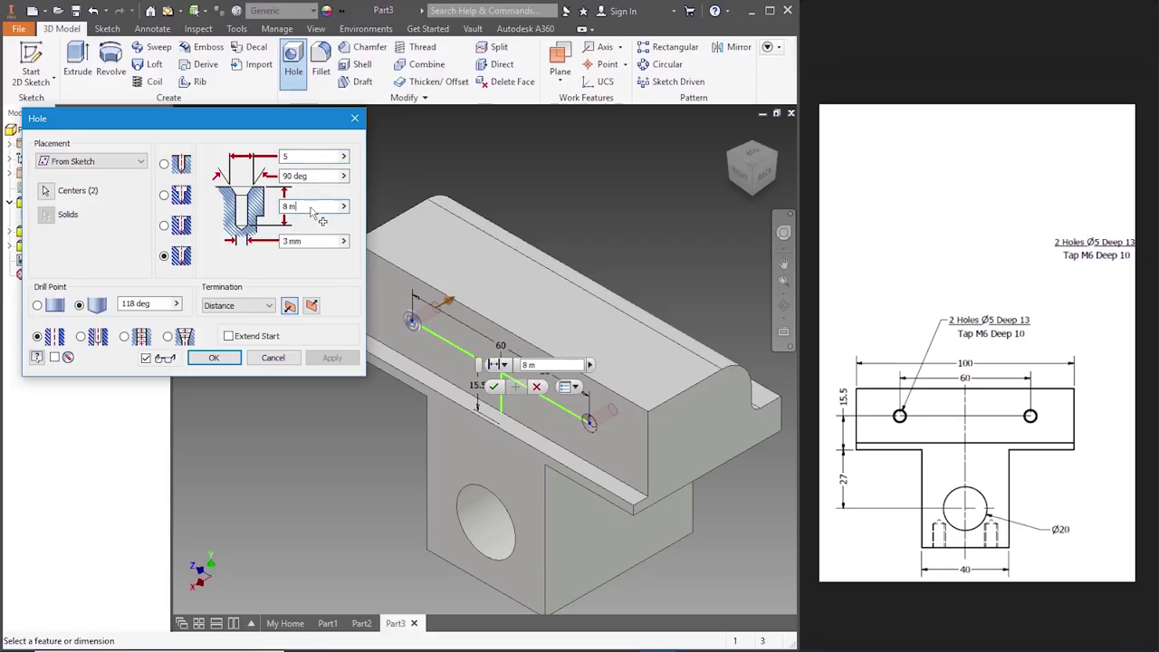
key(BackSpace)
key(BackSpace)
key(BackSpace)
click(309, 240)
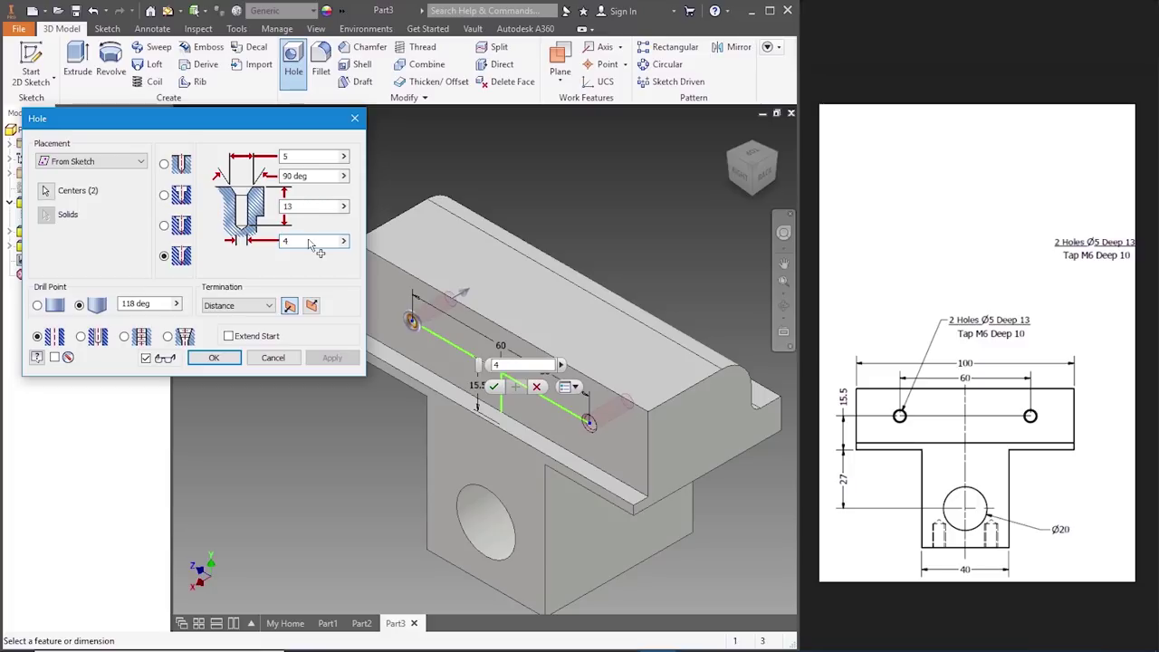
click(228, 361)
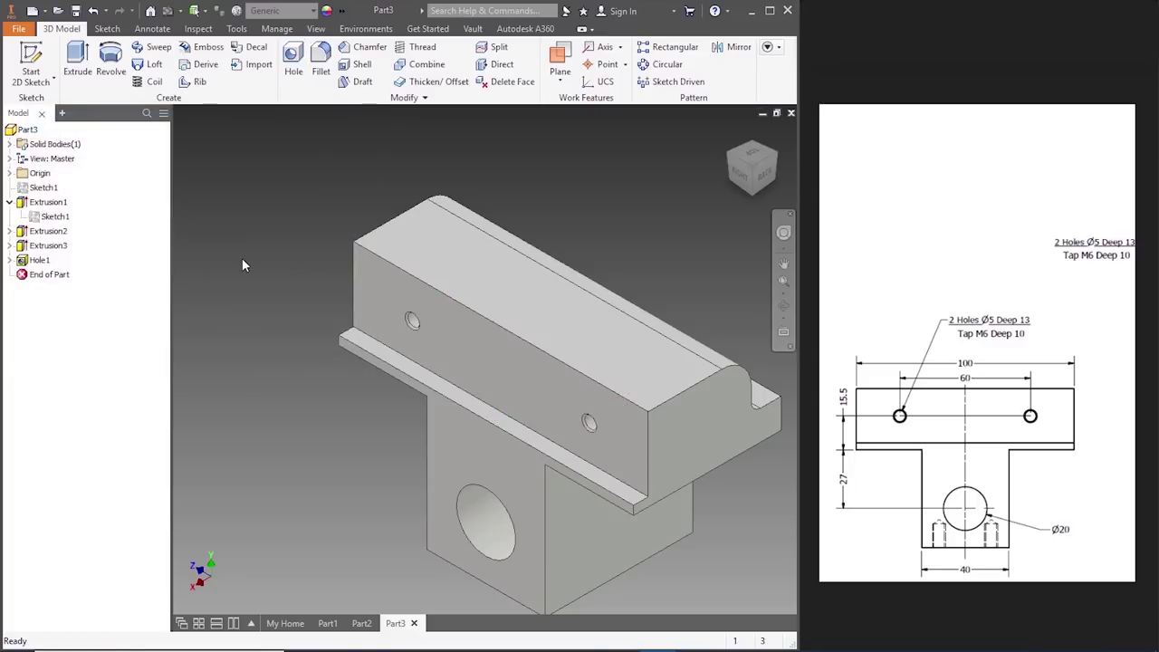
- In a new sketch on the stem's bottom face, draw a horizontal centre line between the midpoints of its two opposite short edges
click(744, 177)
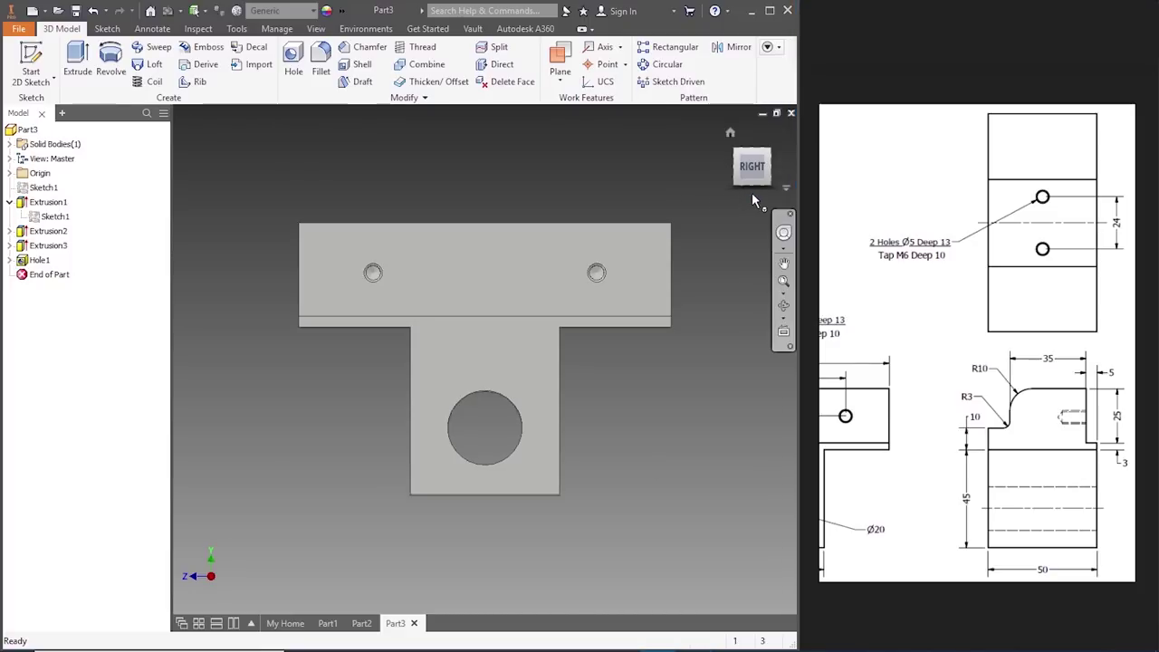
click(752, 193)
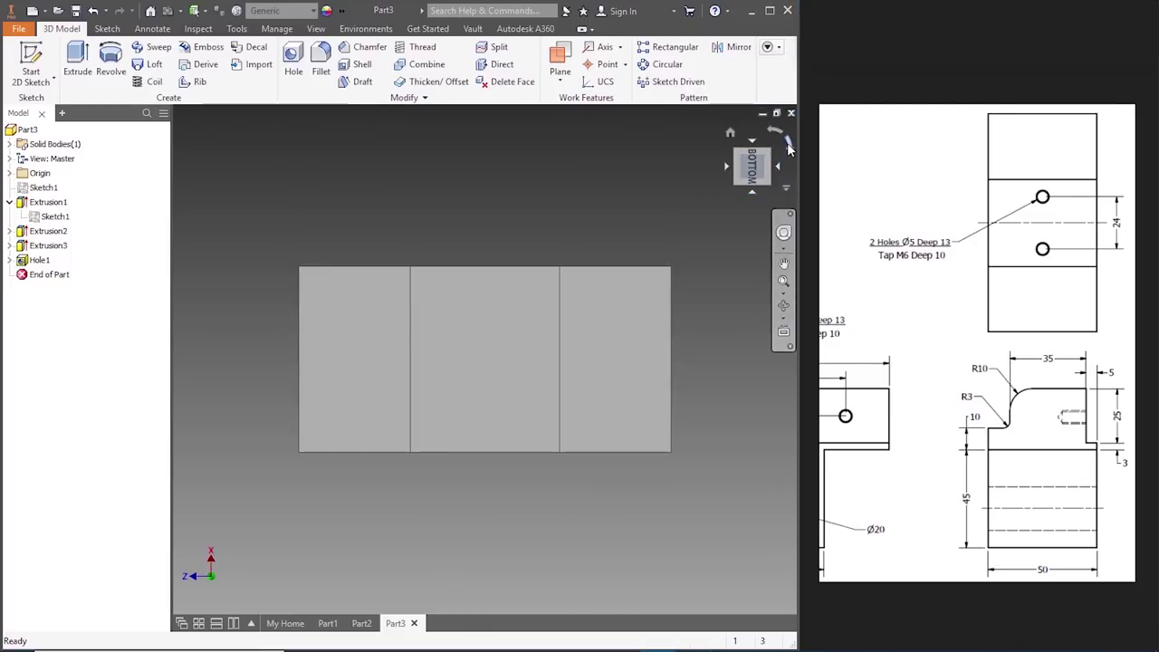
click(787, 142)
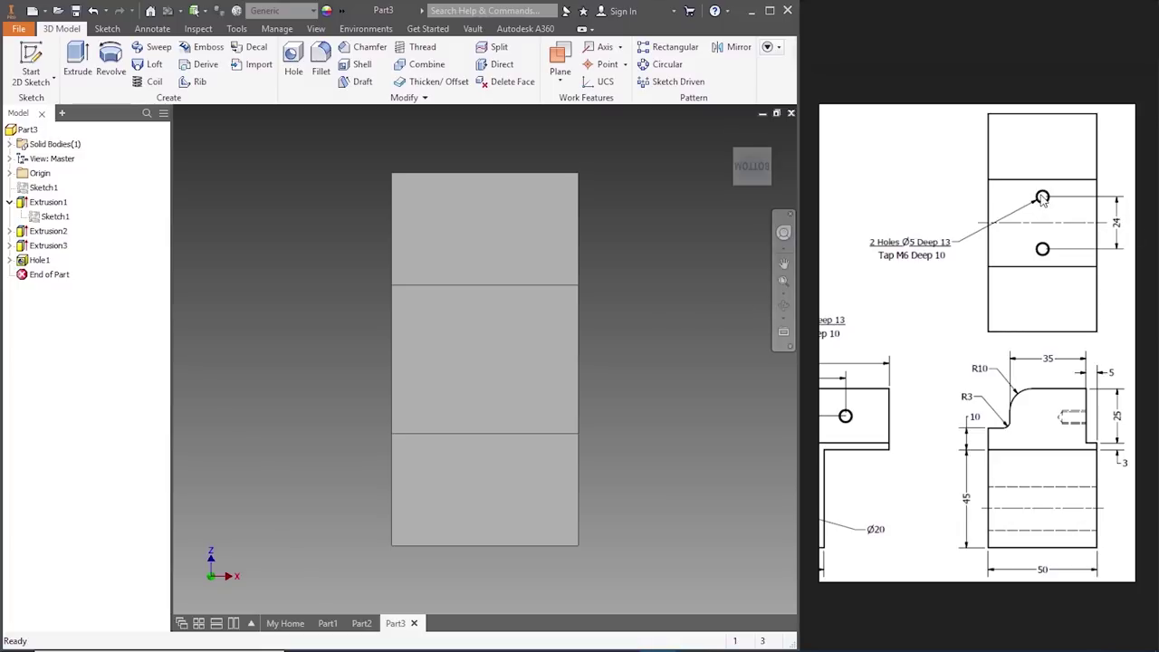
right_click(522, 342)
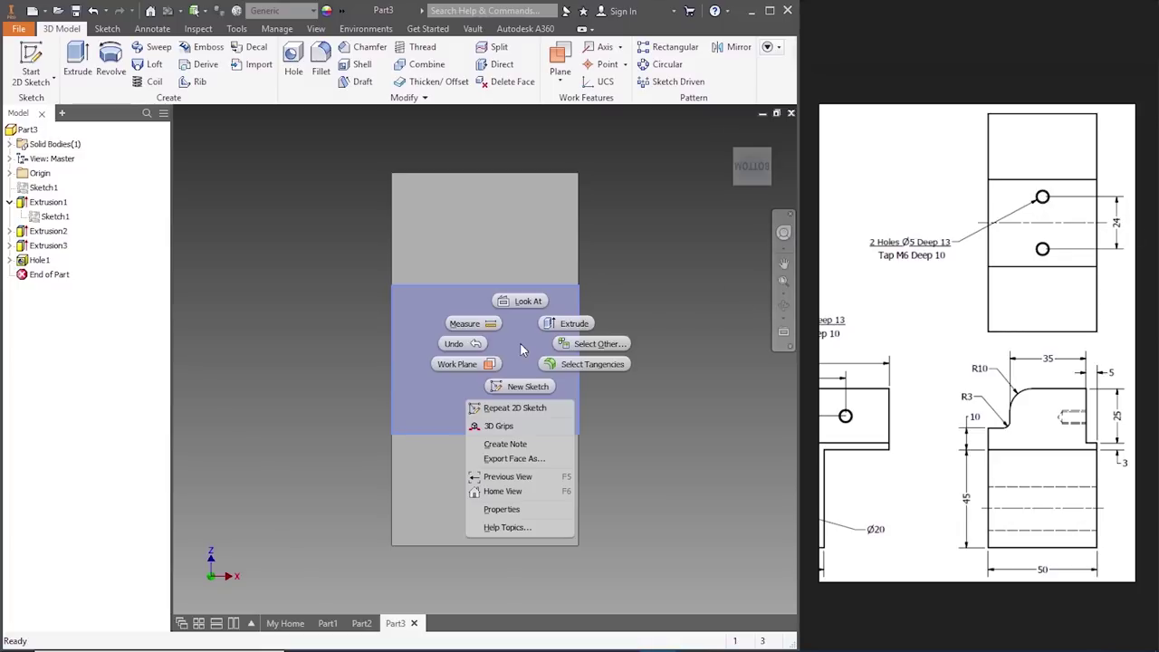
click(526, 386)
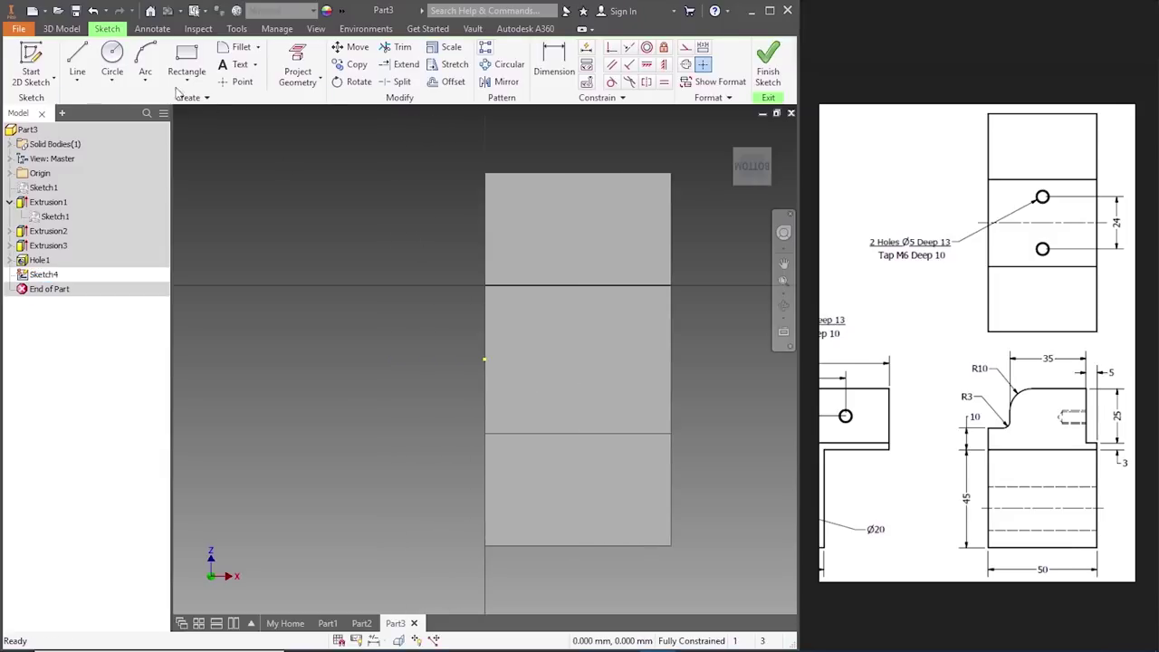
click(78, 62)
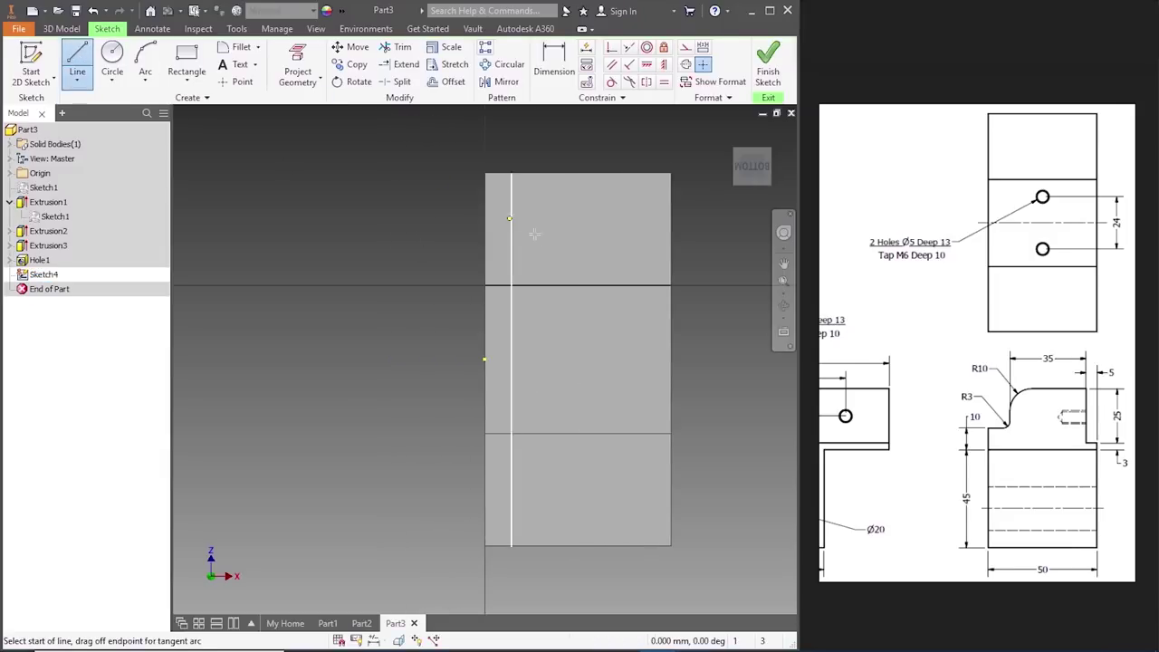
click(671, 361)
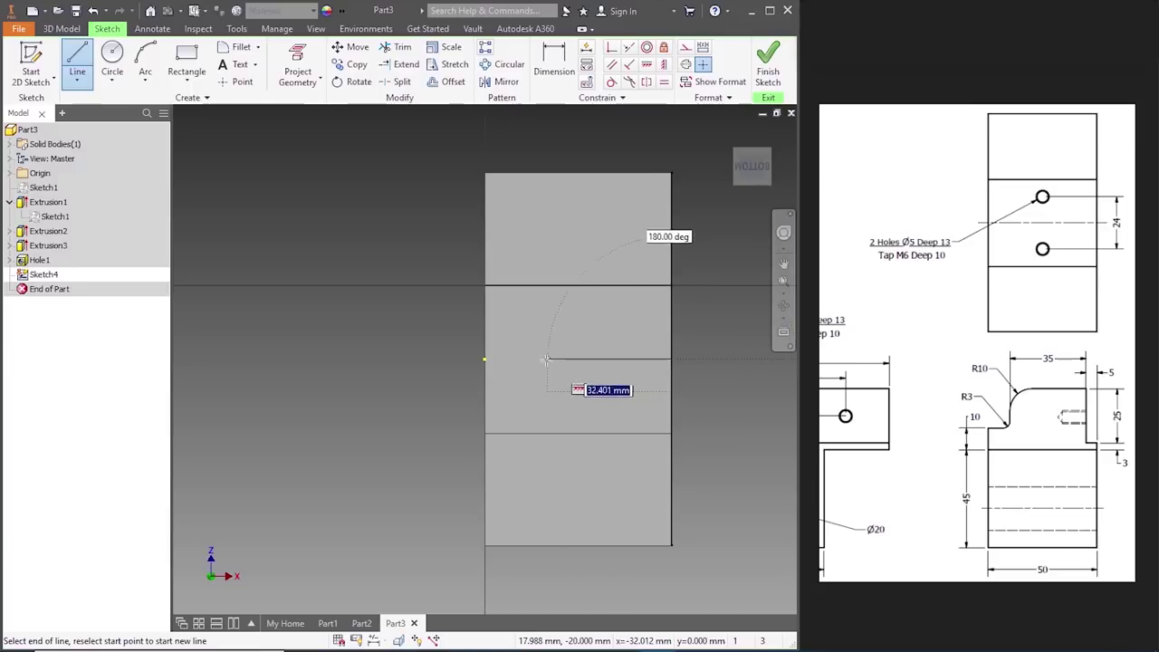
click(481, 359)
key(Escape)
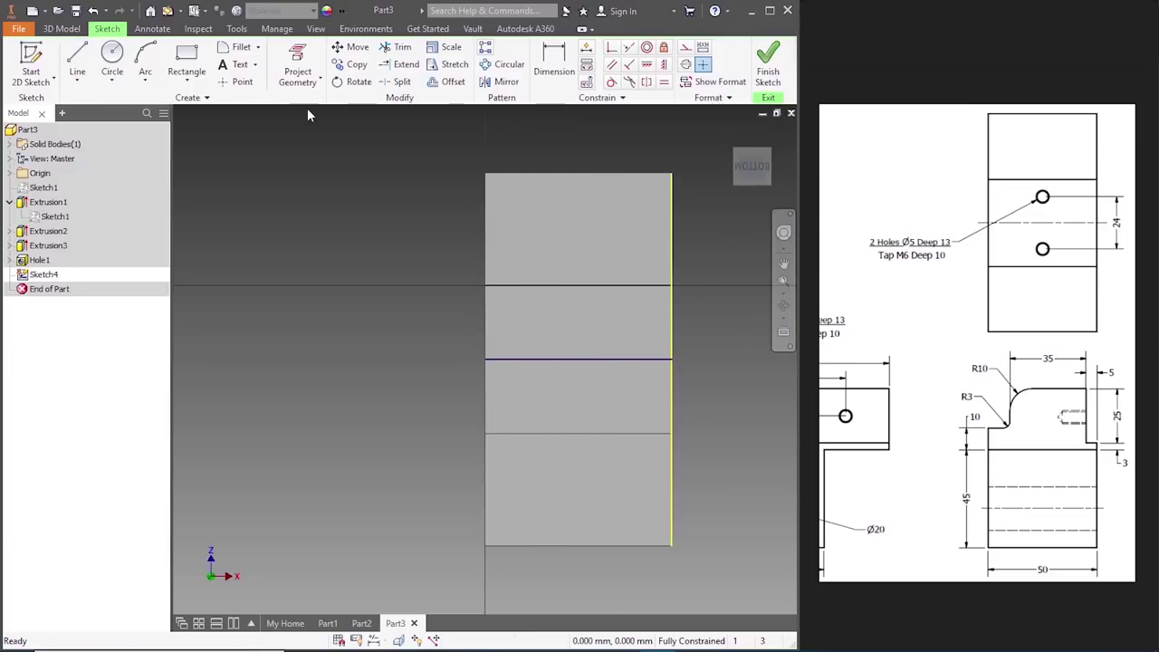
- From the centre line's midpoint, draw a 12 mm vertical line and a 24 mm line back the opposite way, and finish the sketch
click(78, 62)
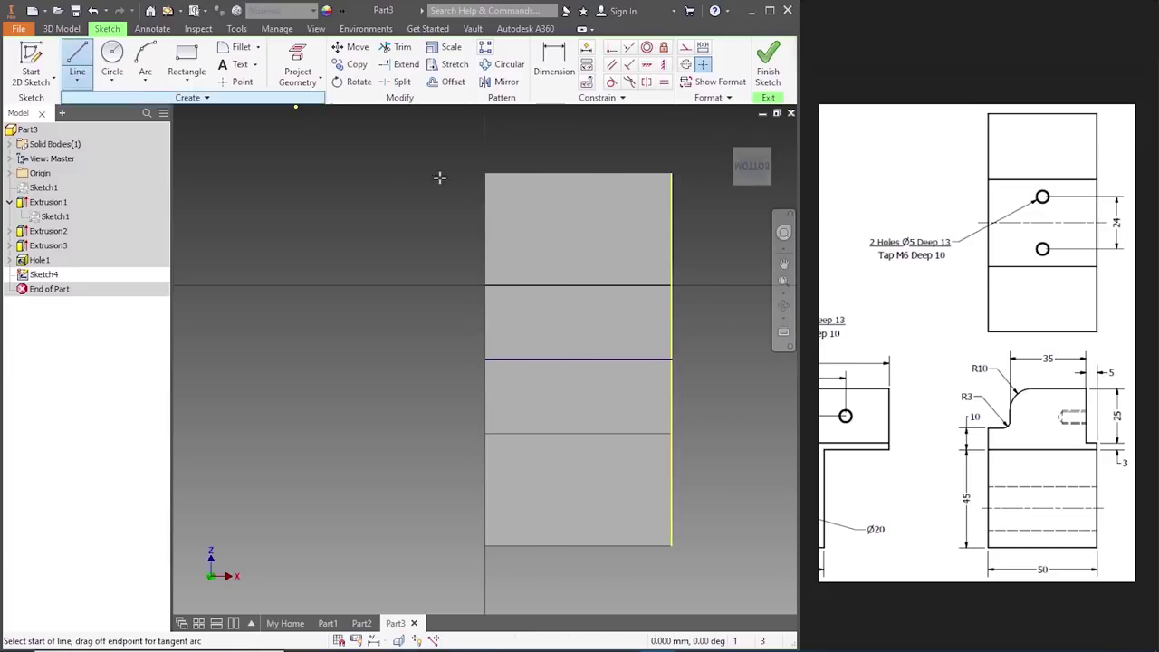
click(577, 359)
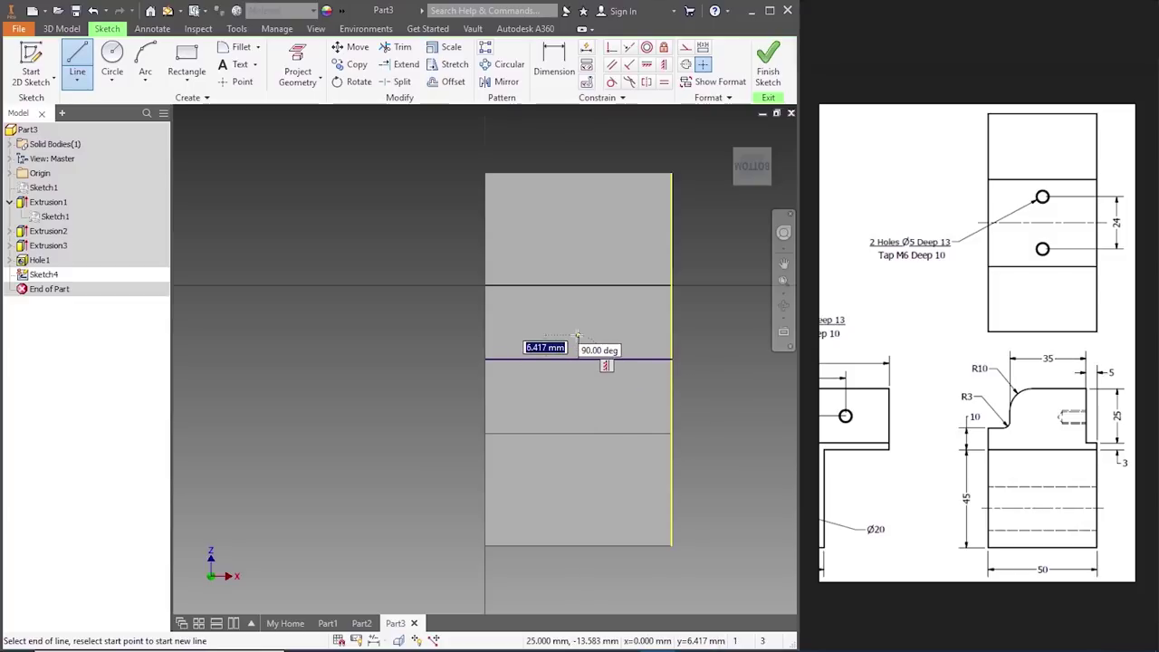
text(24/2)
key(Return)
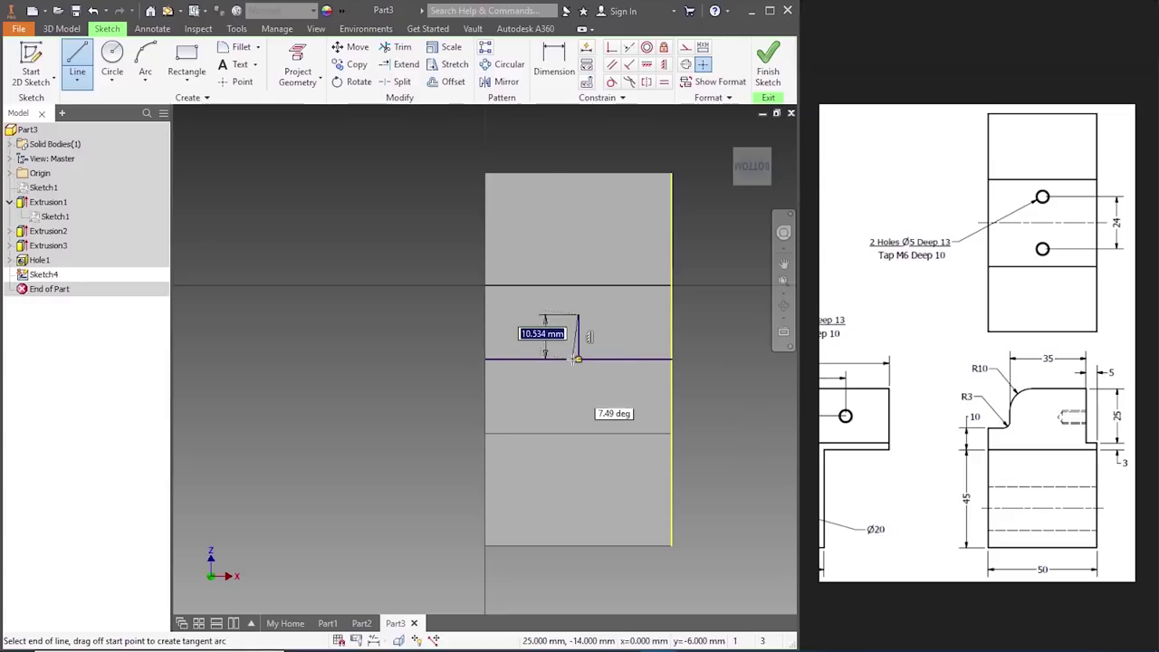
text(24)
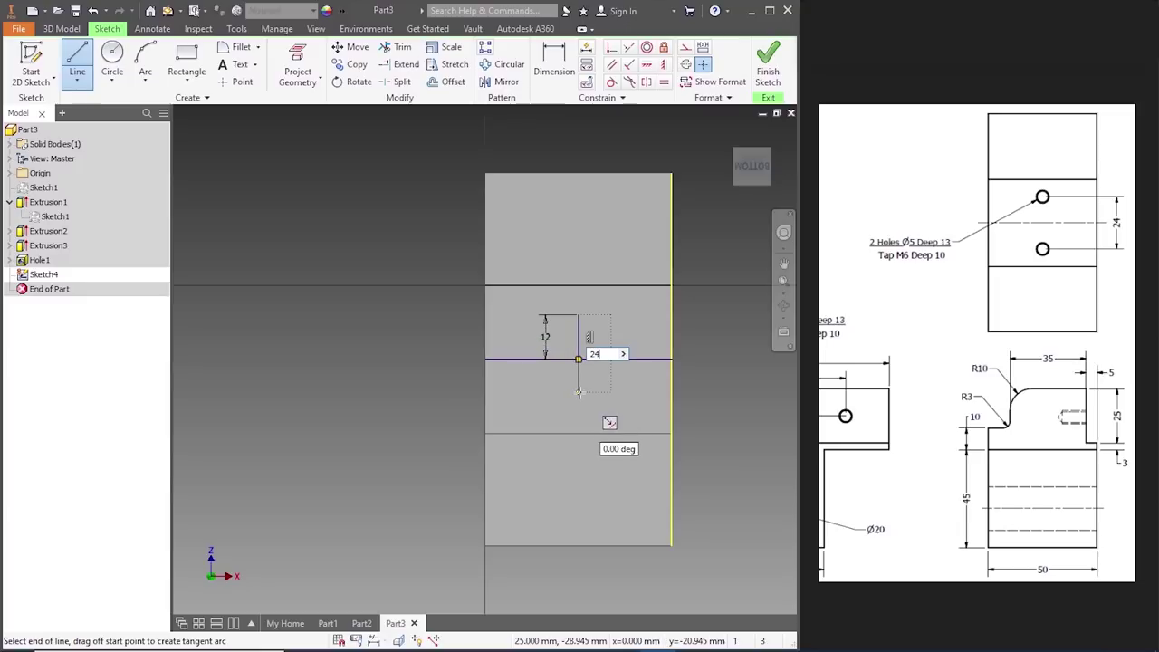
key(Return)
key(Escape)
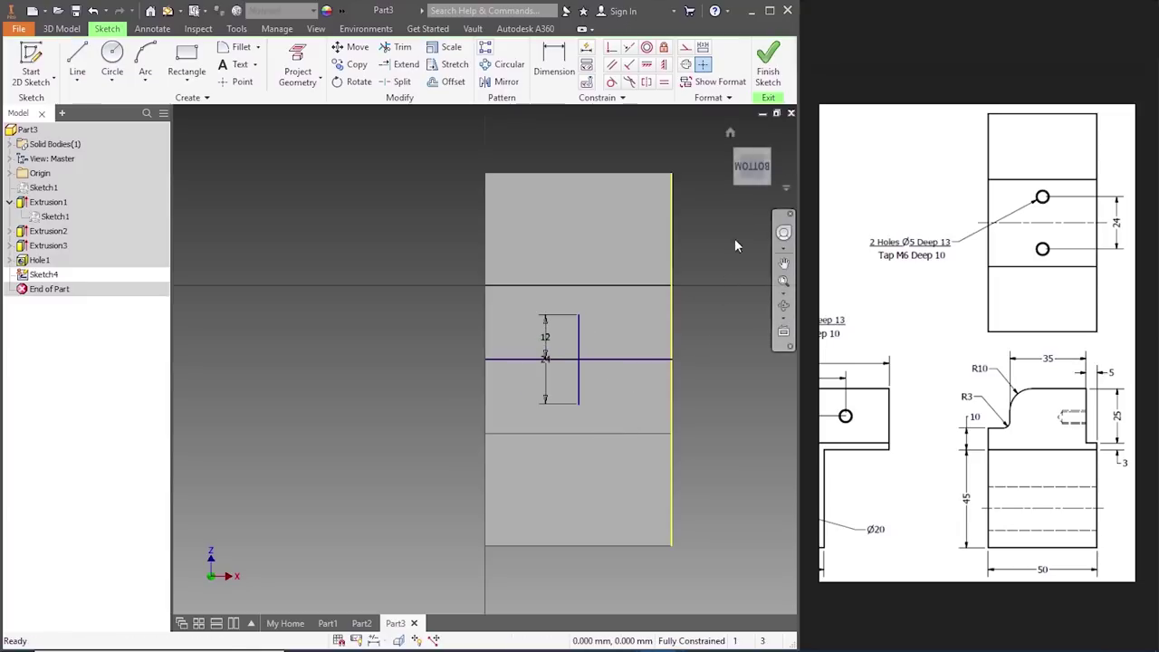
click(769, 71)
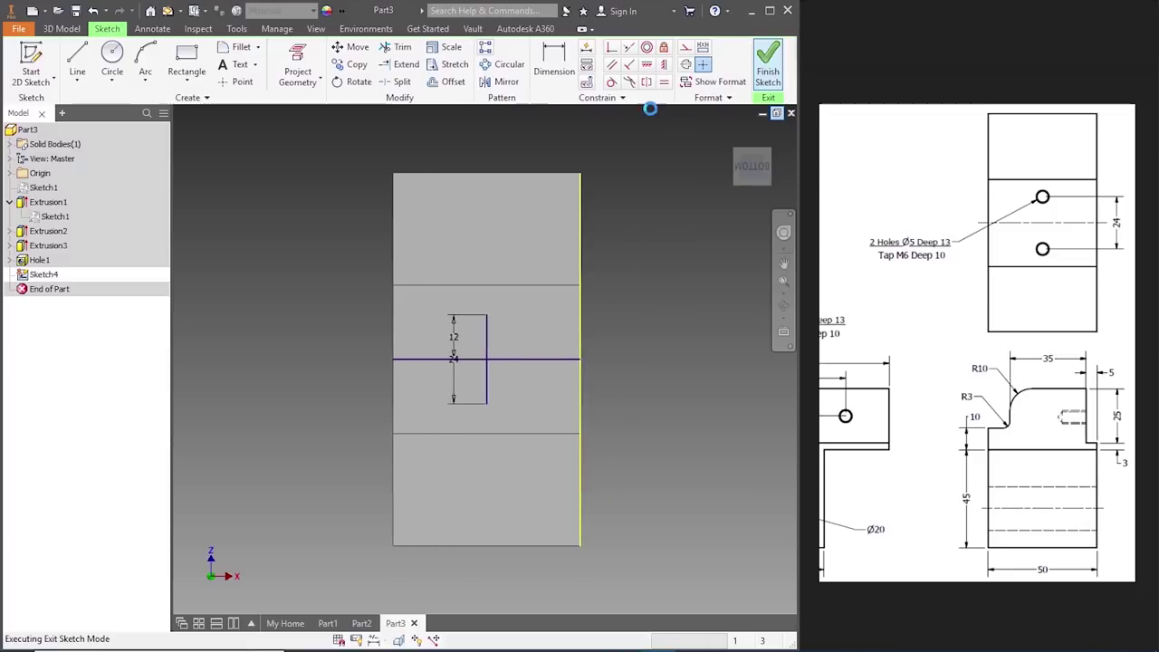
- Create countersunk holes at both ends of the 24 mm line, with 5 mm countersink diameter, 13 mm depth and 4 mm hole diameter
click(294, 59)
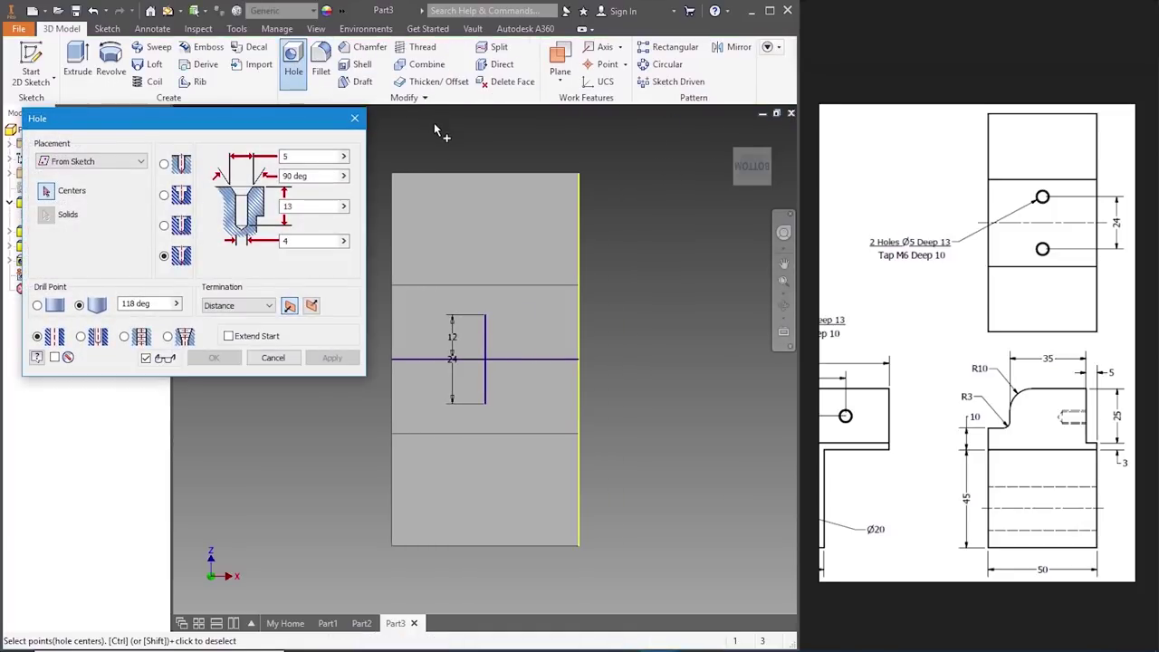
click(486, 317)
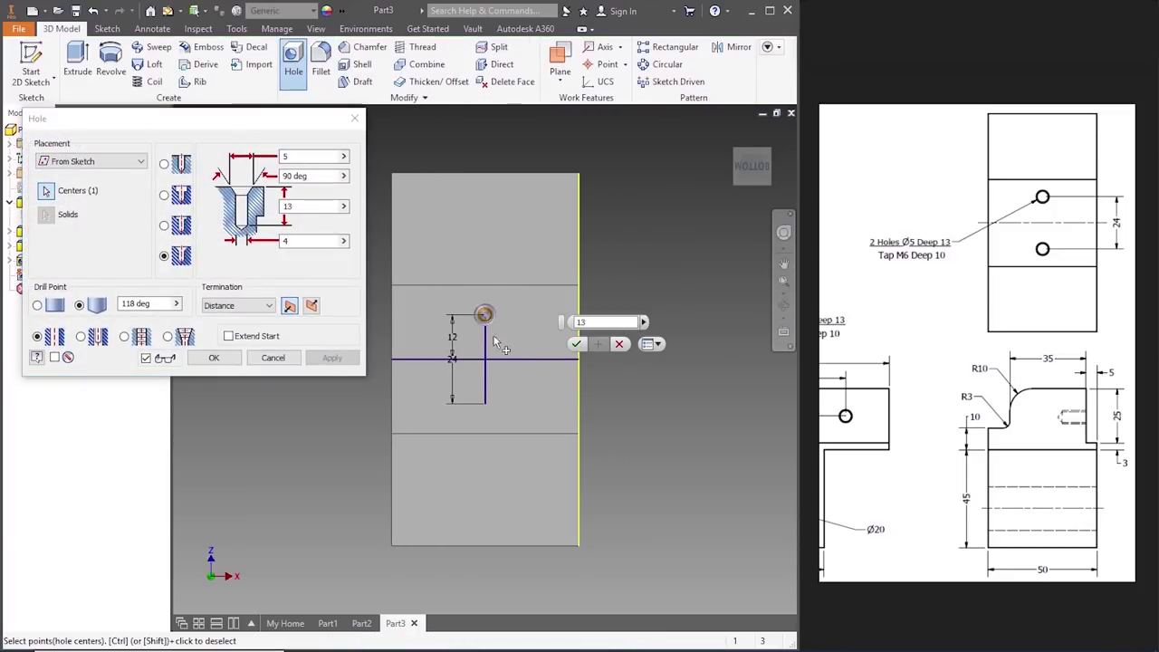
click(486, 404)
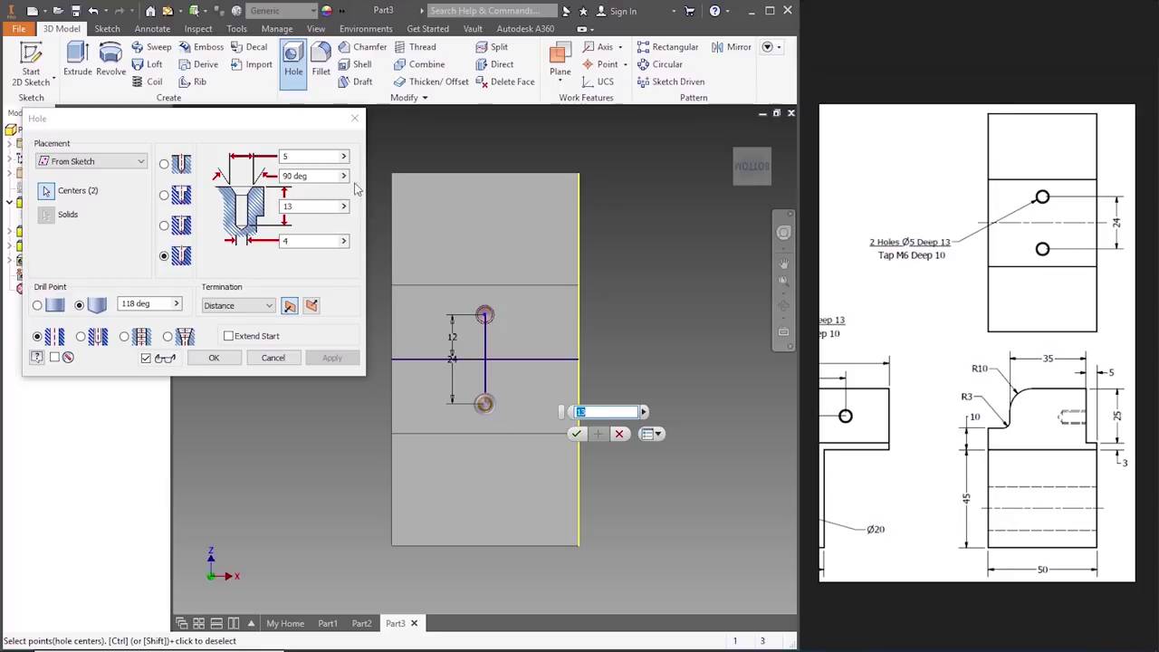
click(255, 168)
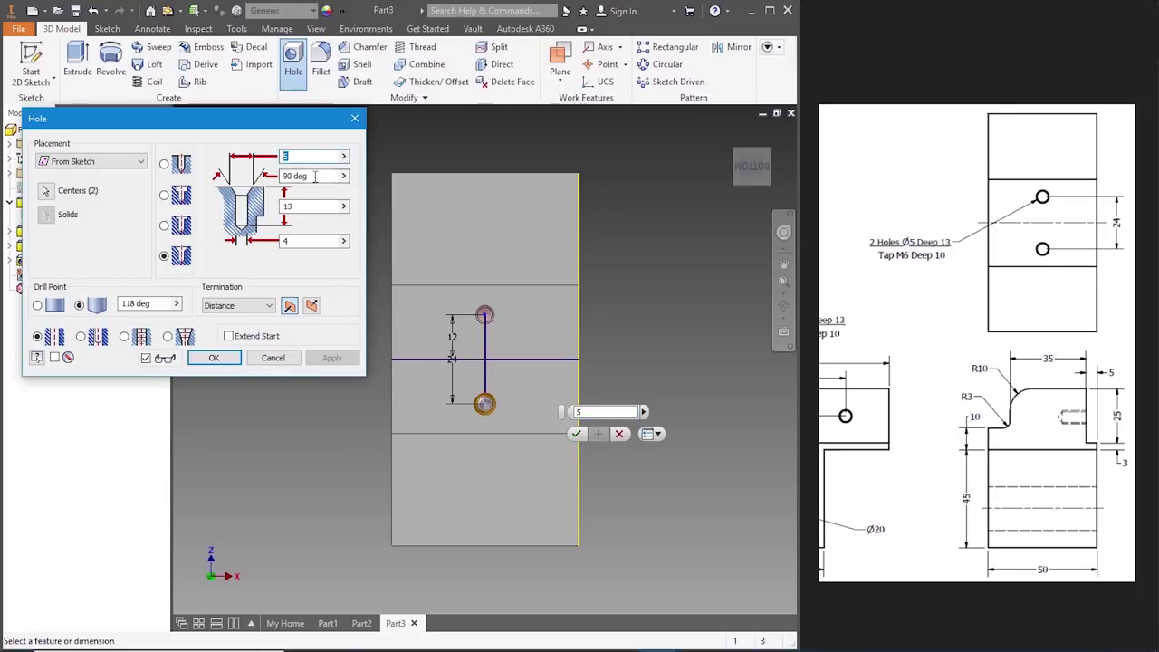
click(251, 214)
click(307, 239)
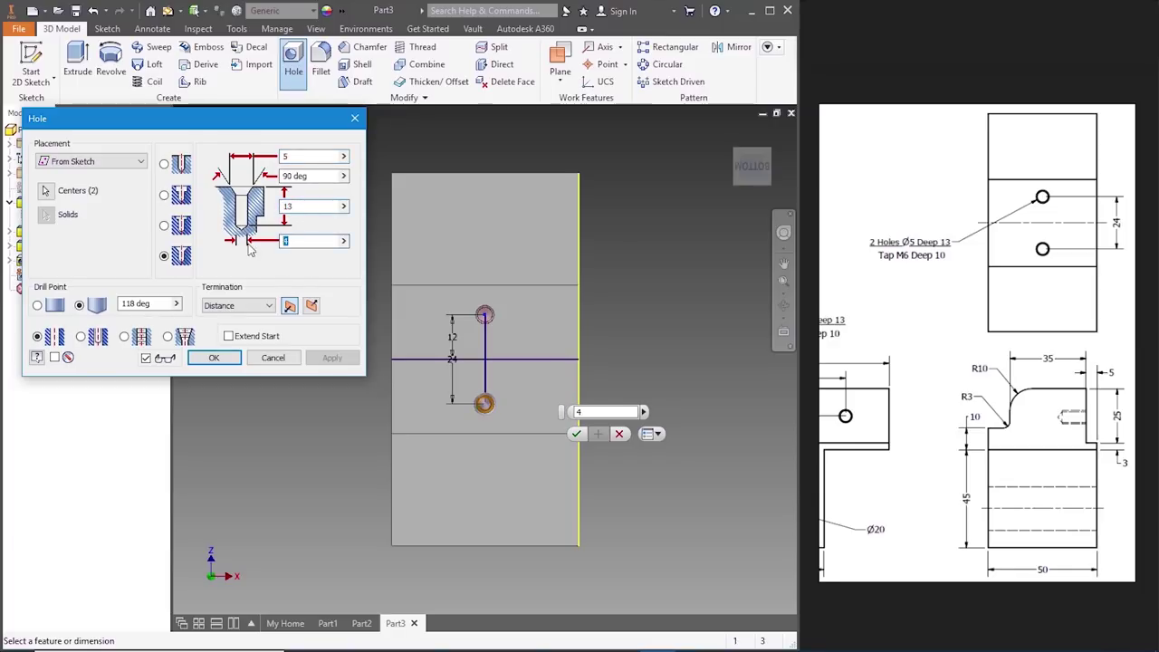
click(231, 358)
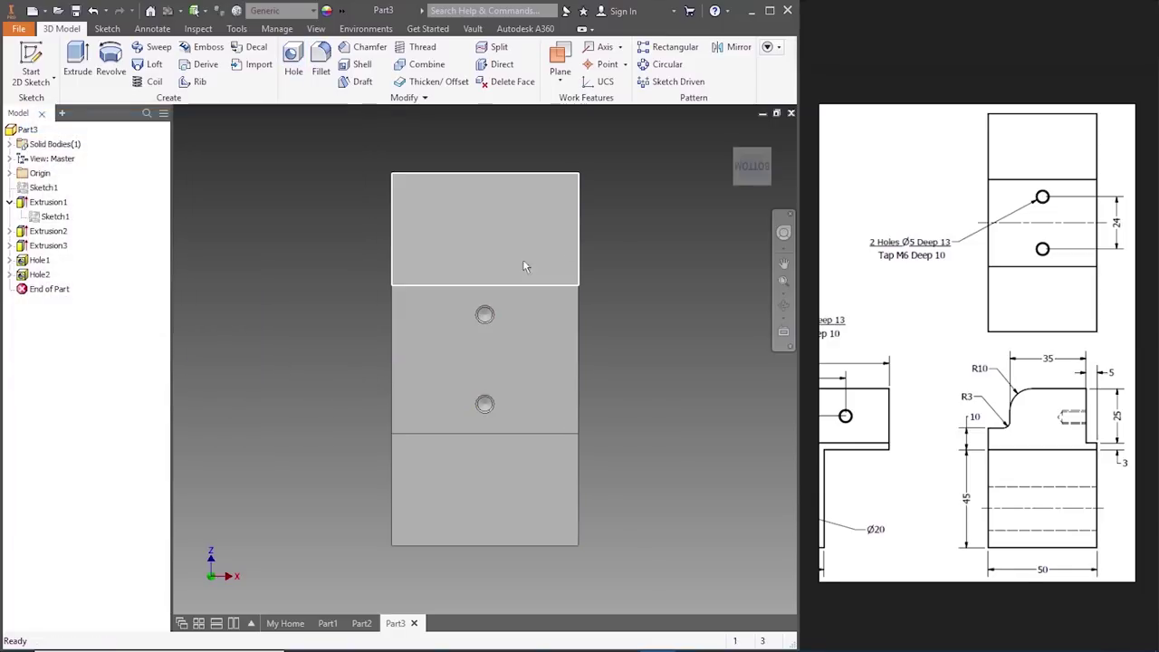
- Add a full-length ISO Metric profile thread, size 20, designation M20x2.5, to the large through hole in the stem
click(753, 143)
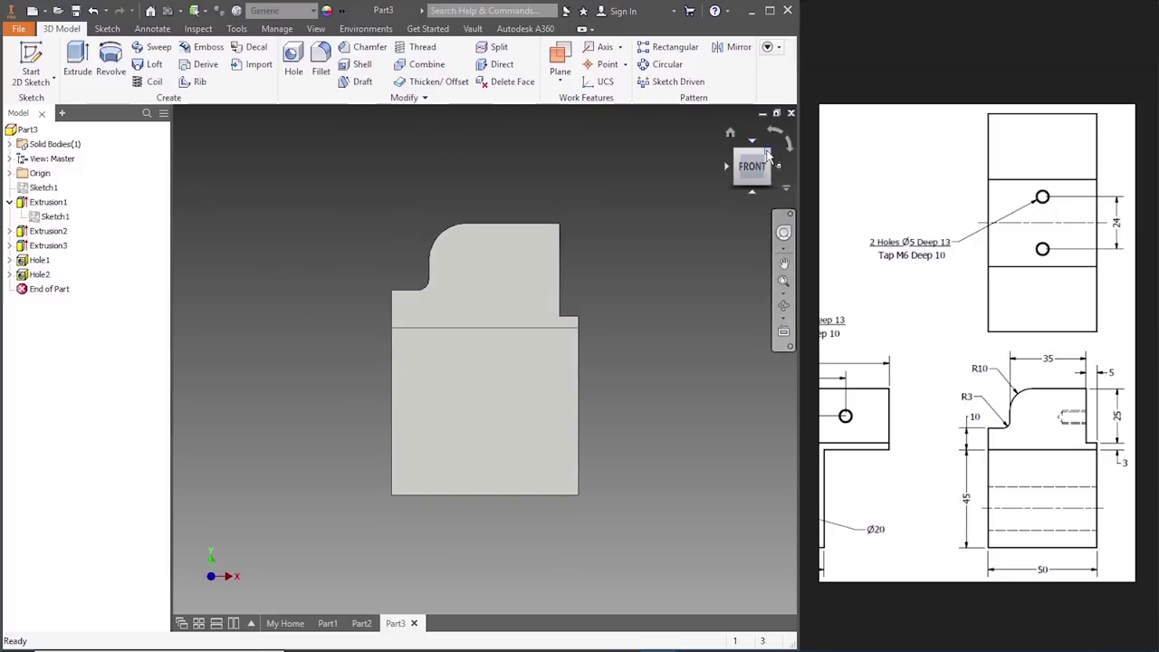
click(767, 150)
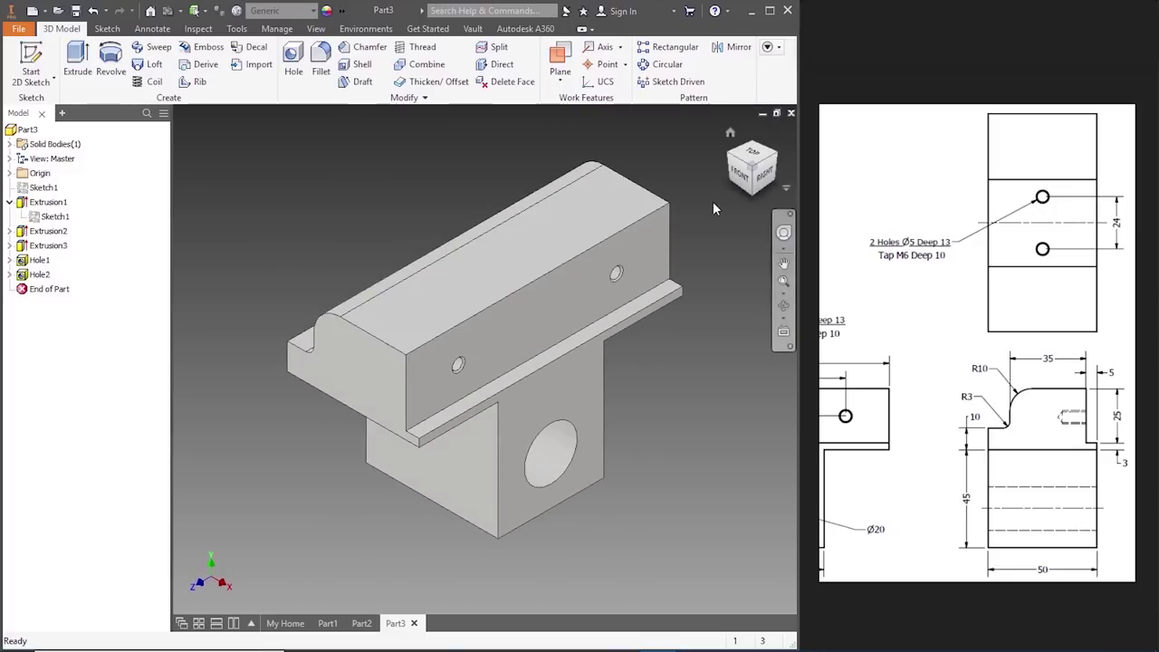
click(422, 47)
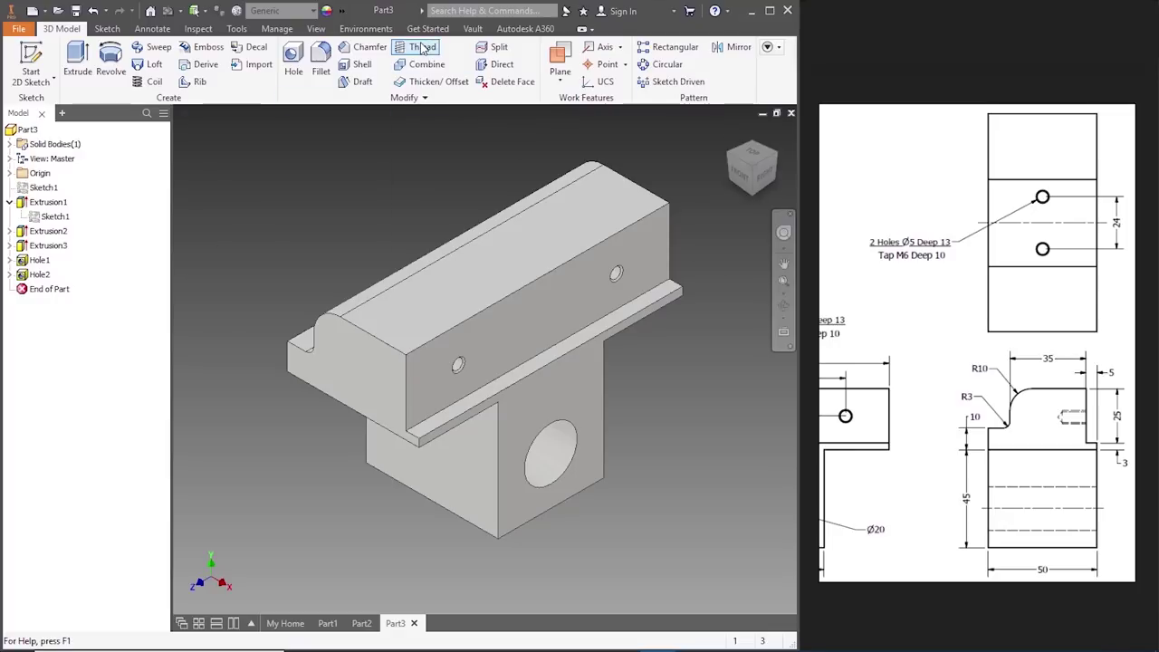
click(549, 462)
click(259, 143)
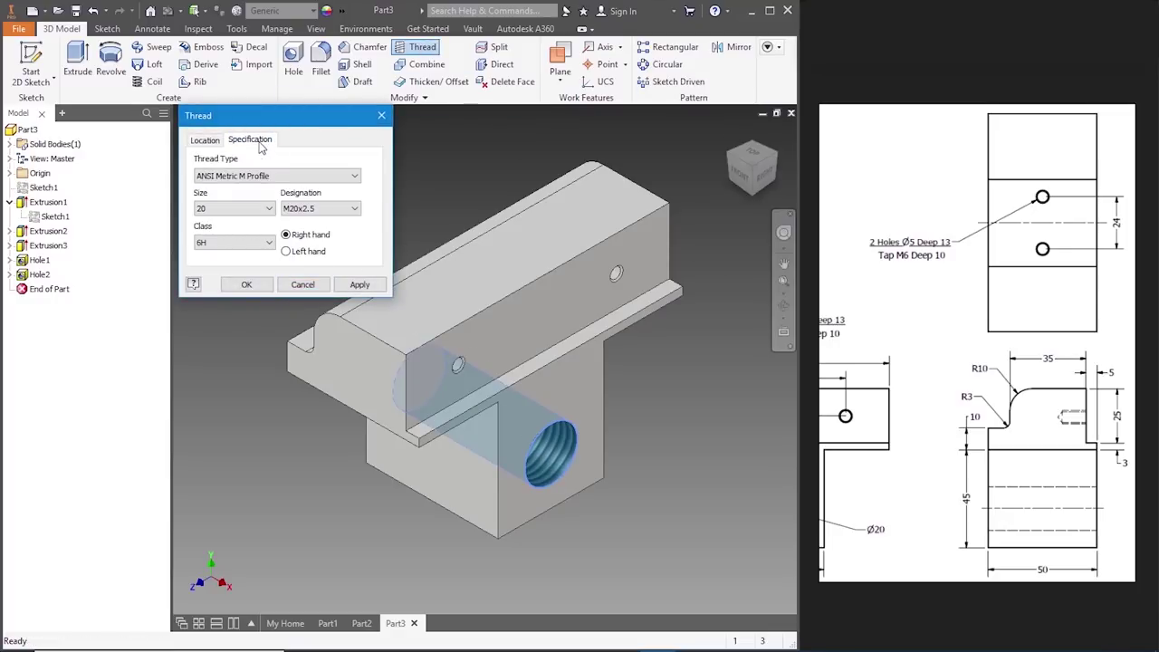
click(265, 181)
click(242, 210)
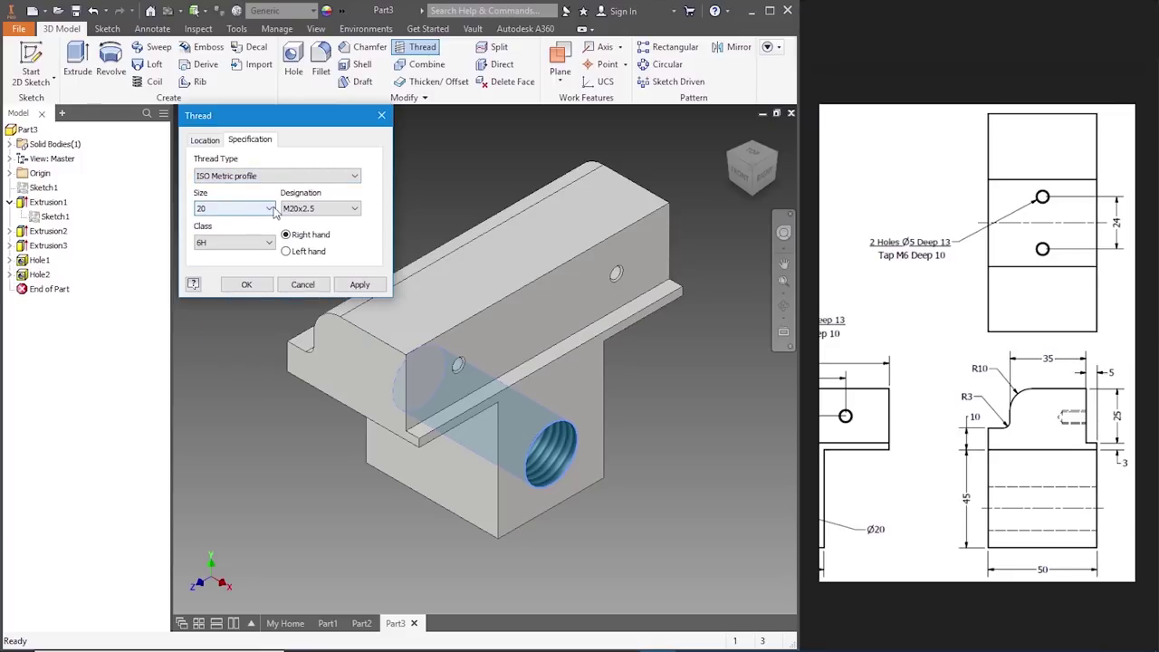
click(357, 286)
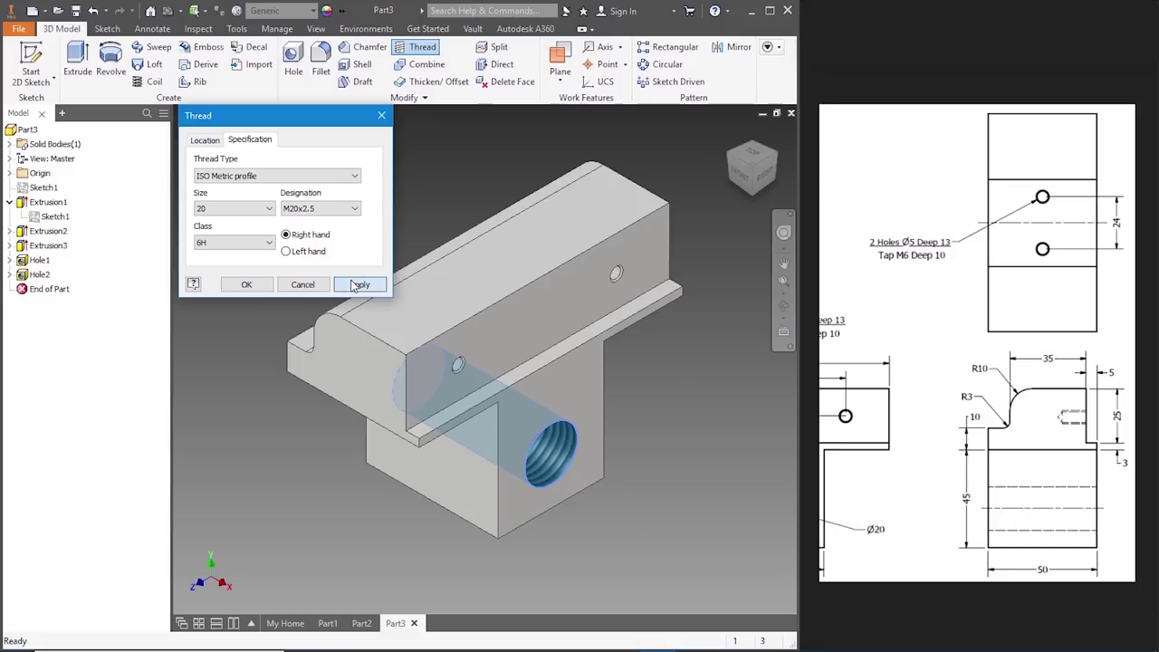
click(302, 285)
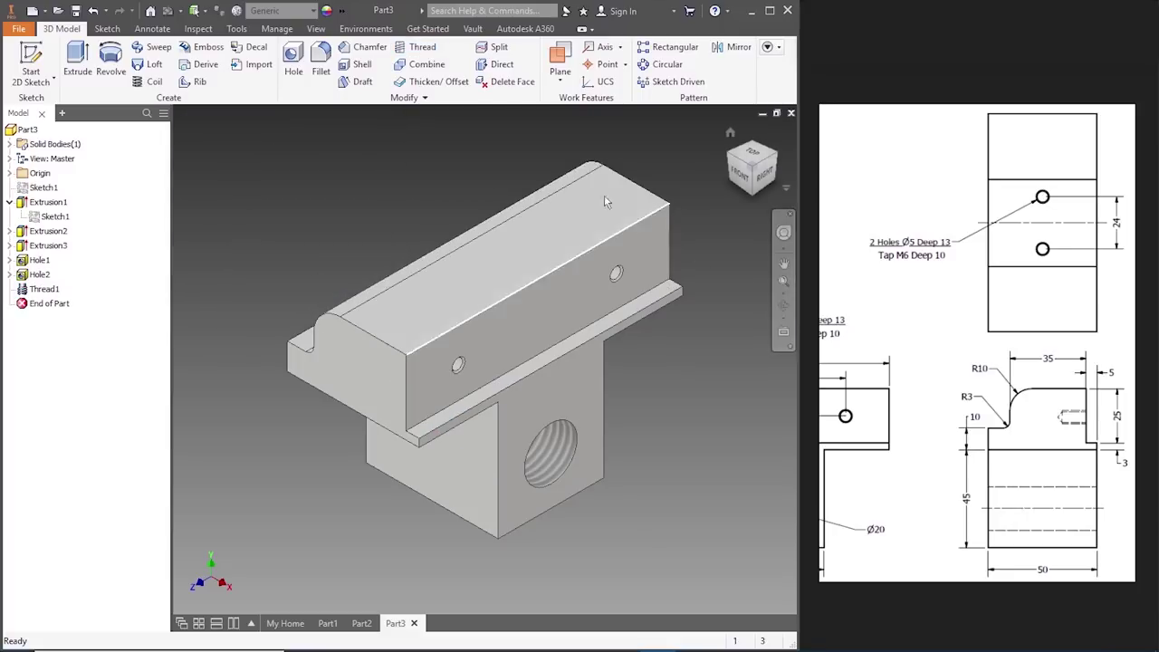
- Add a full-length ISO Metric profile thread, size 6, designation M6x1, to the upper face hole nearer the front end
click(419, 47)
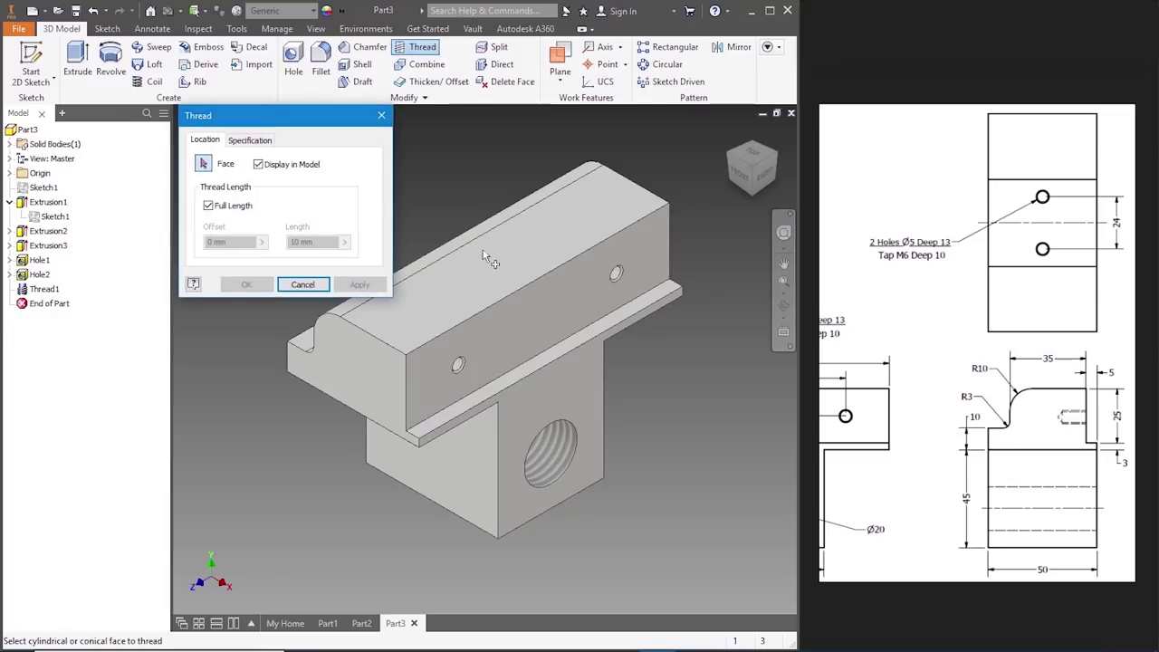
click(459, 364)
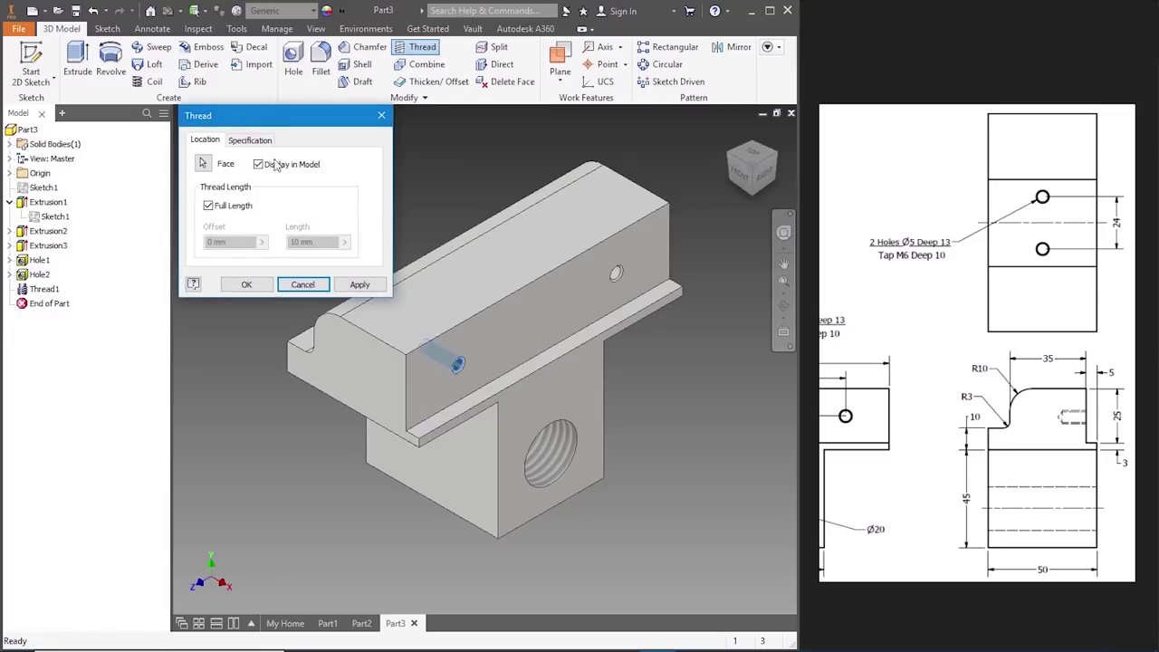
click(250, 140)
click(258, 177)
click(244, 211)
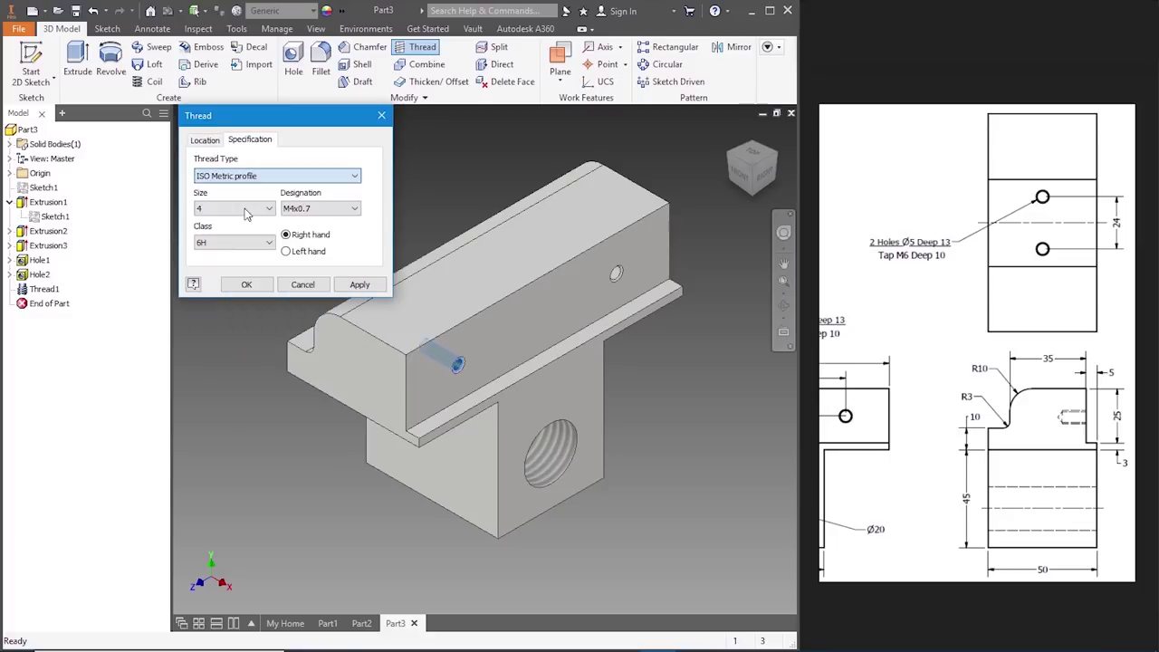
click(246, 210)
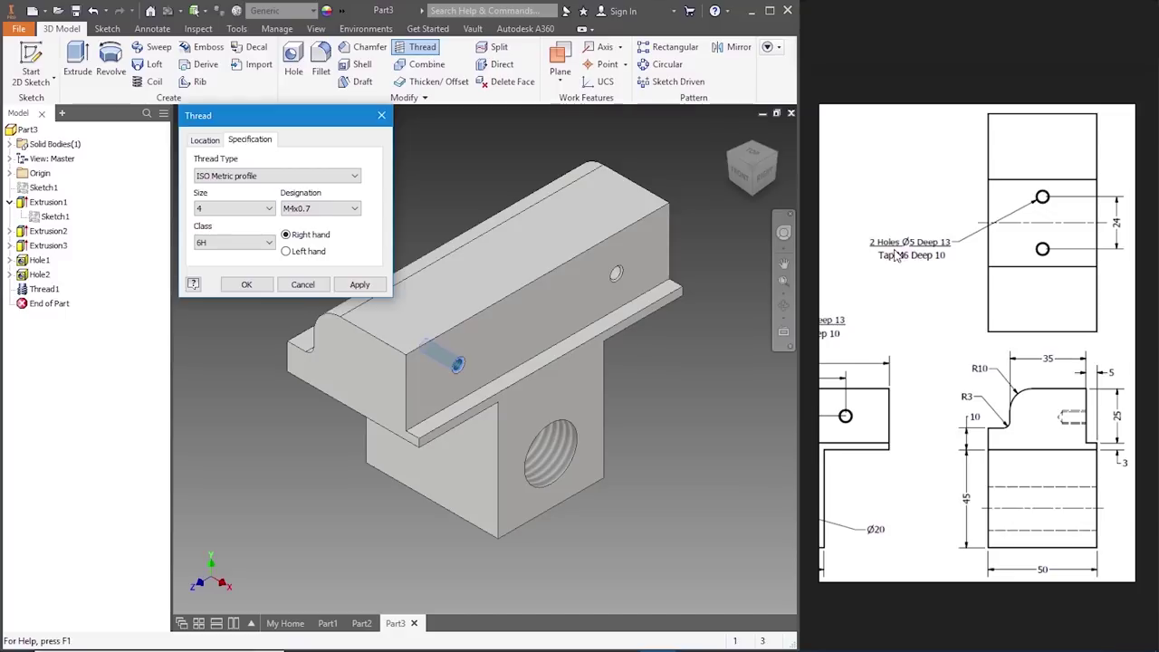
click(267, 209)
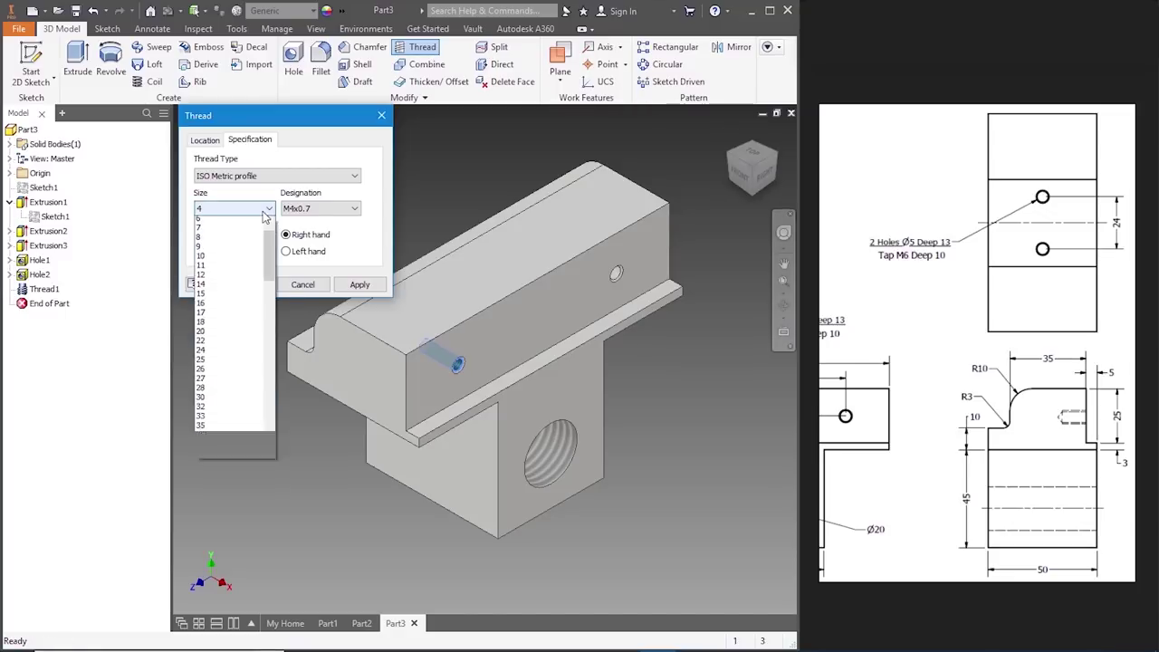
click(238, 262)
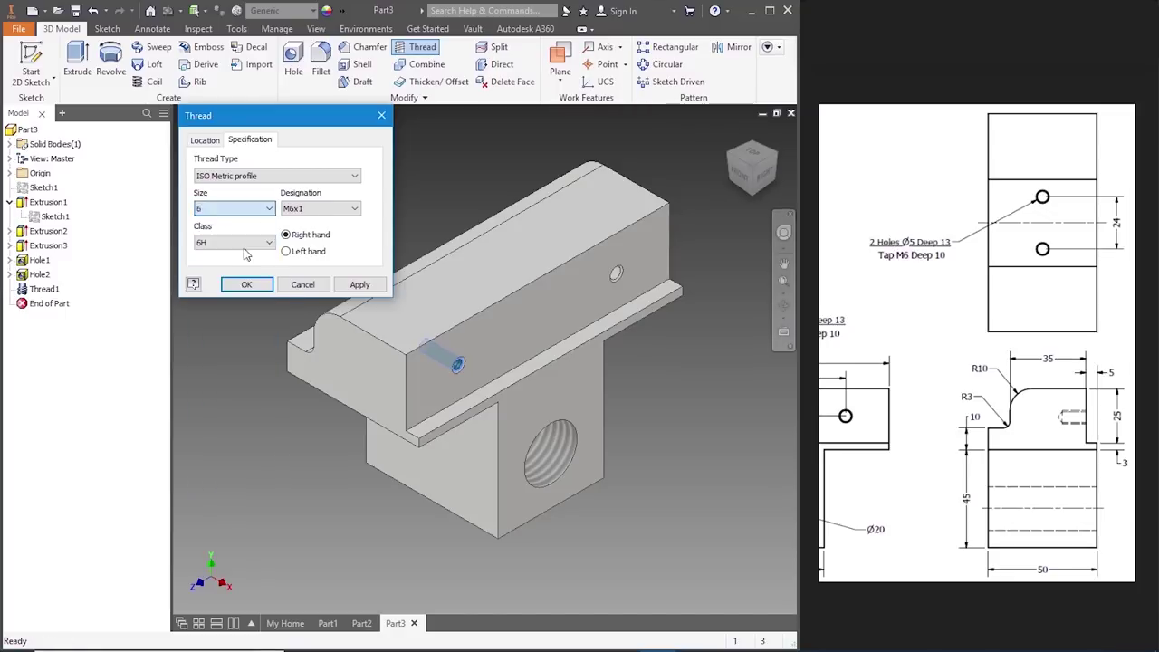
click(355, 285)
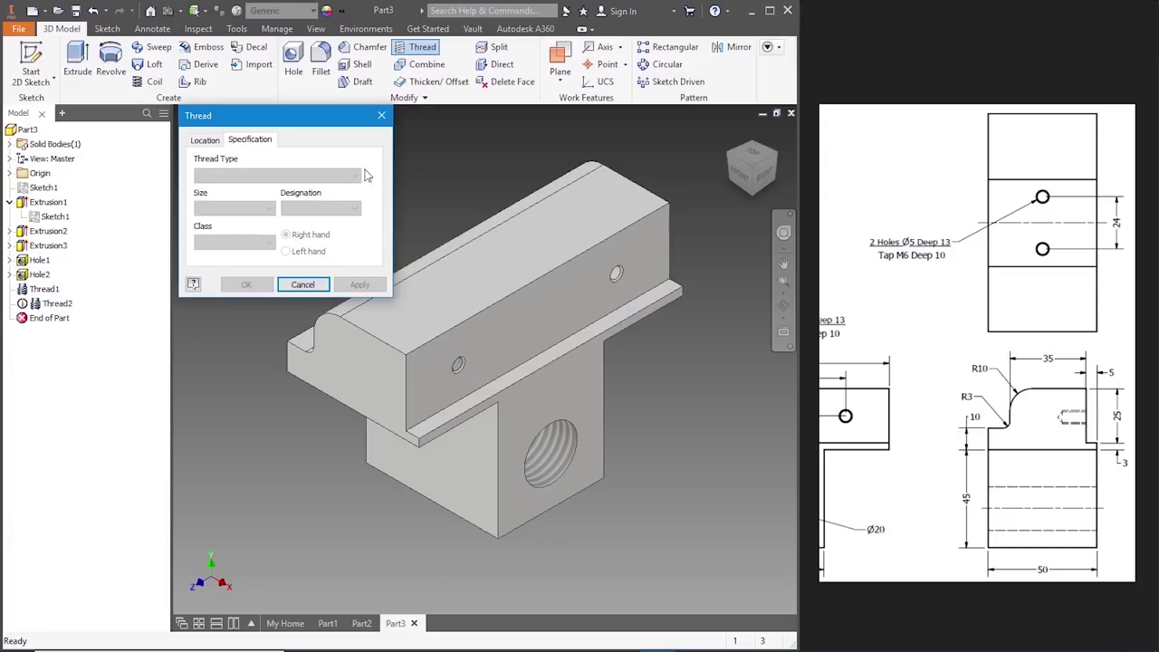
click(381, 115)
- Thread the other upper face hole, nearer the back end, with the ISO Metric profile in size 6
click(431, 50)
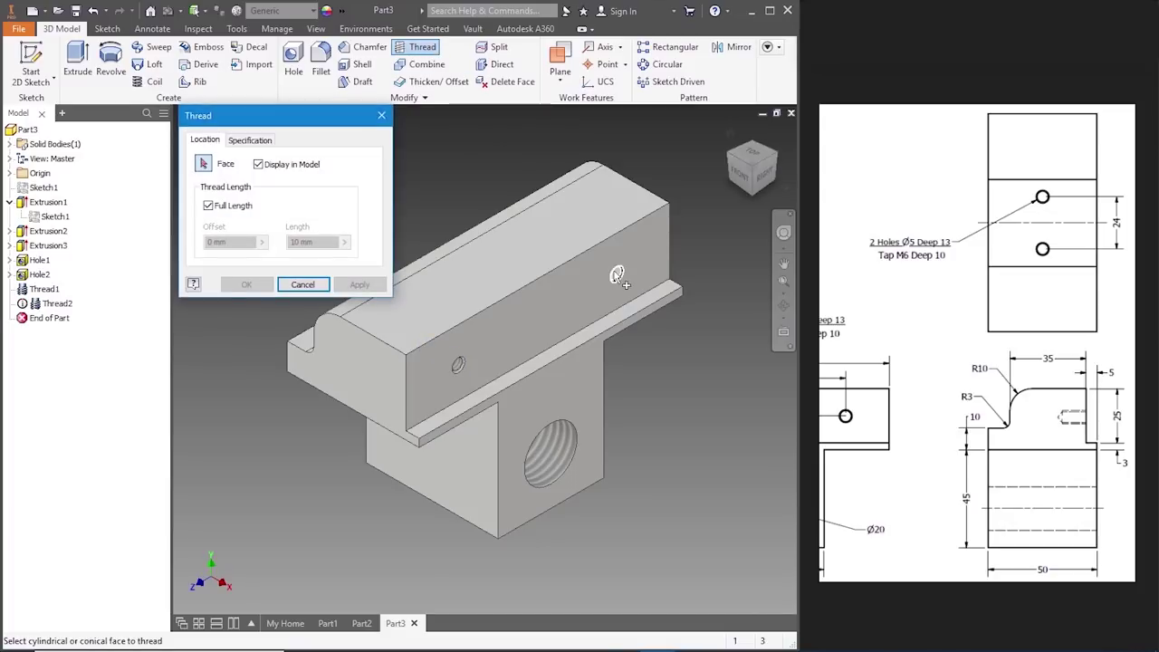
click(597, 265)
click(250, 143)
click(276, 176)
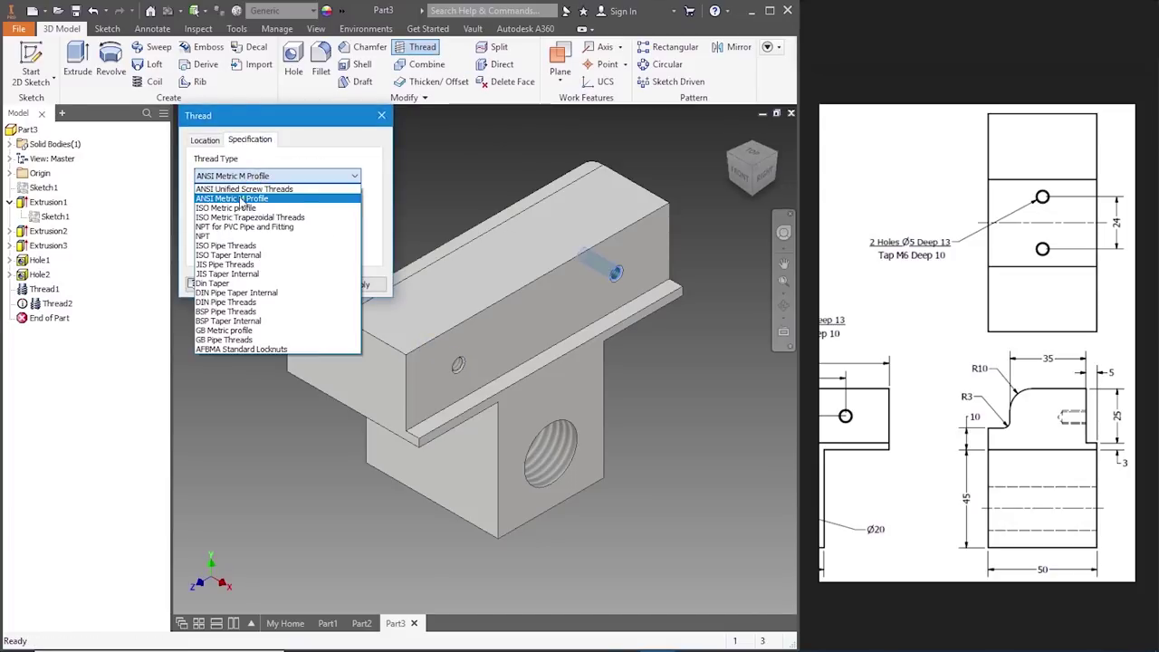
click(235, 191)
click(234, 208)
click(234, 261)
click(355, 285)
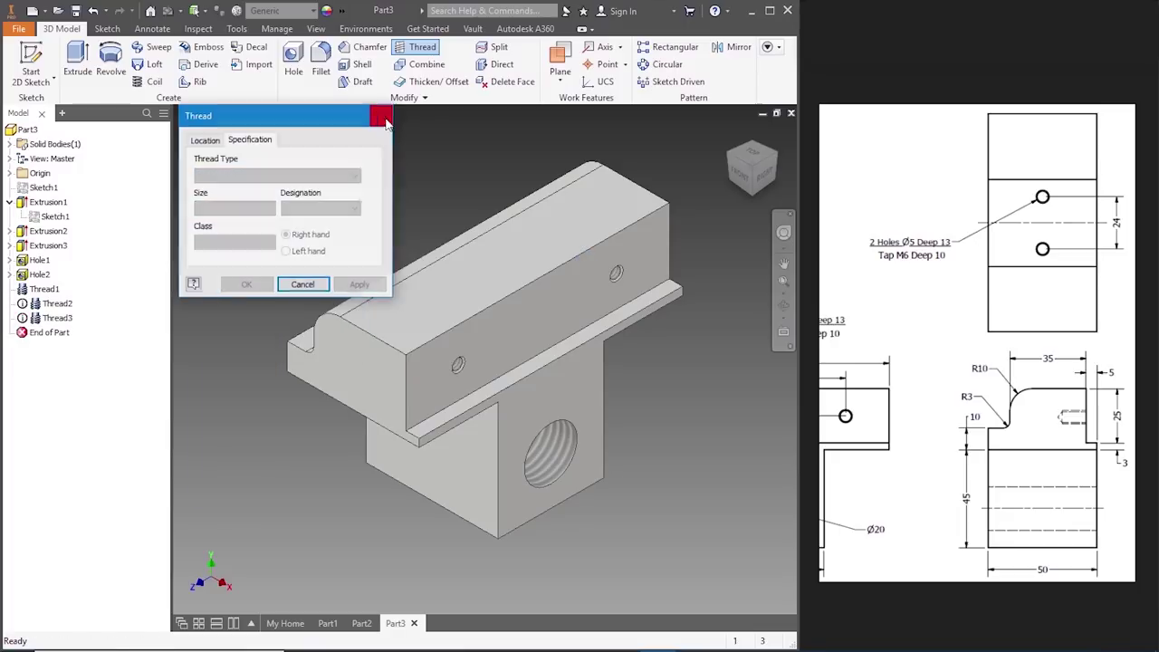
click(381, 115)
- Thread the stem's bottom hole nearer the front face with the ISO Metric profile in size 6
click(745, 192)
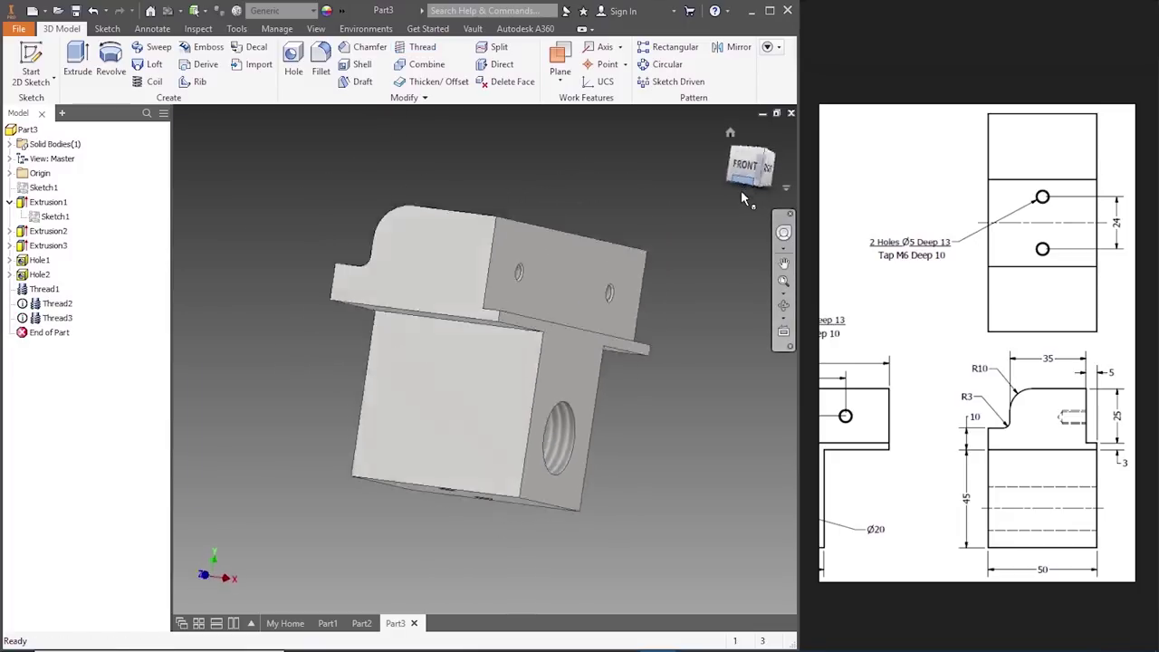
click(422, 50)
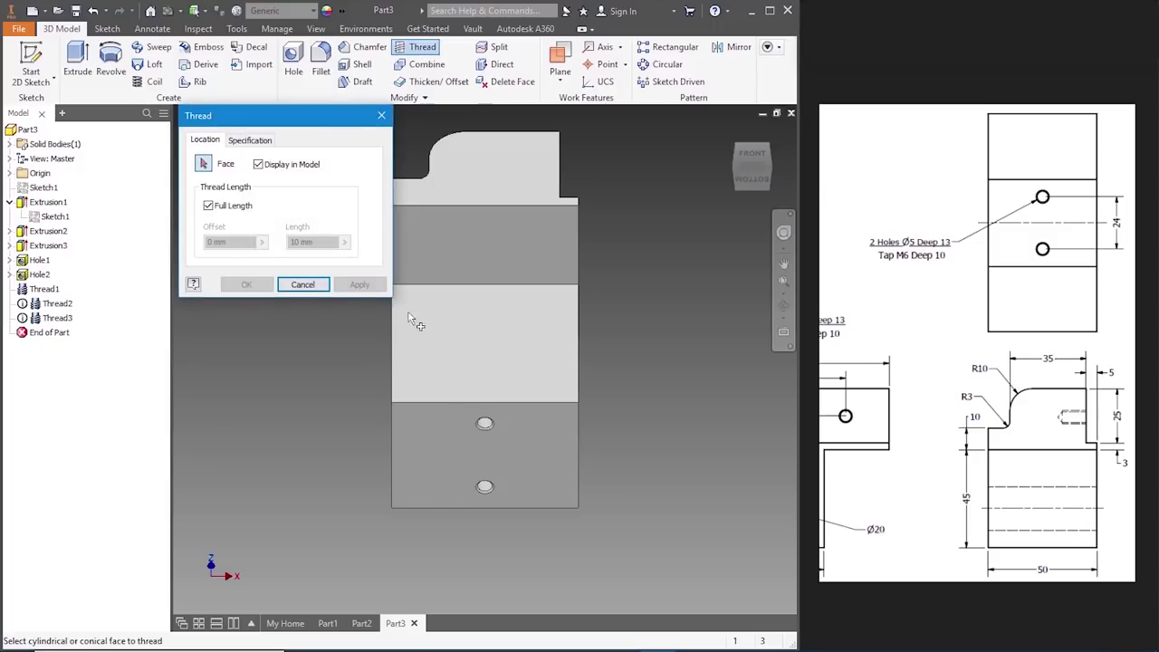
click(485, 423)
click(264, 142)
click(272, 176)
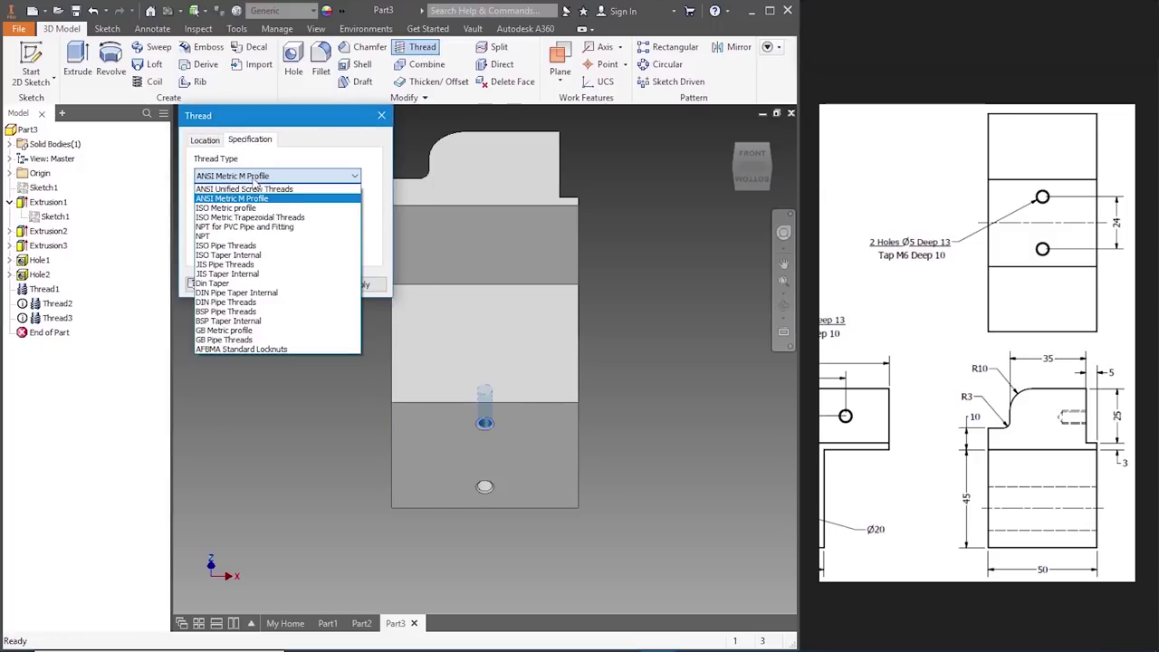
click(256, 212)
click(268, 209)
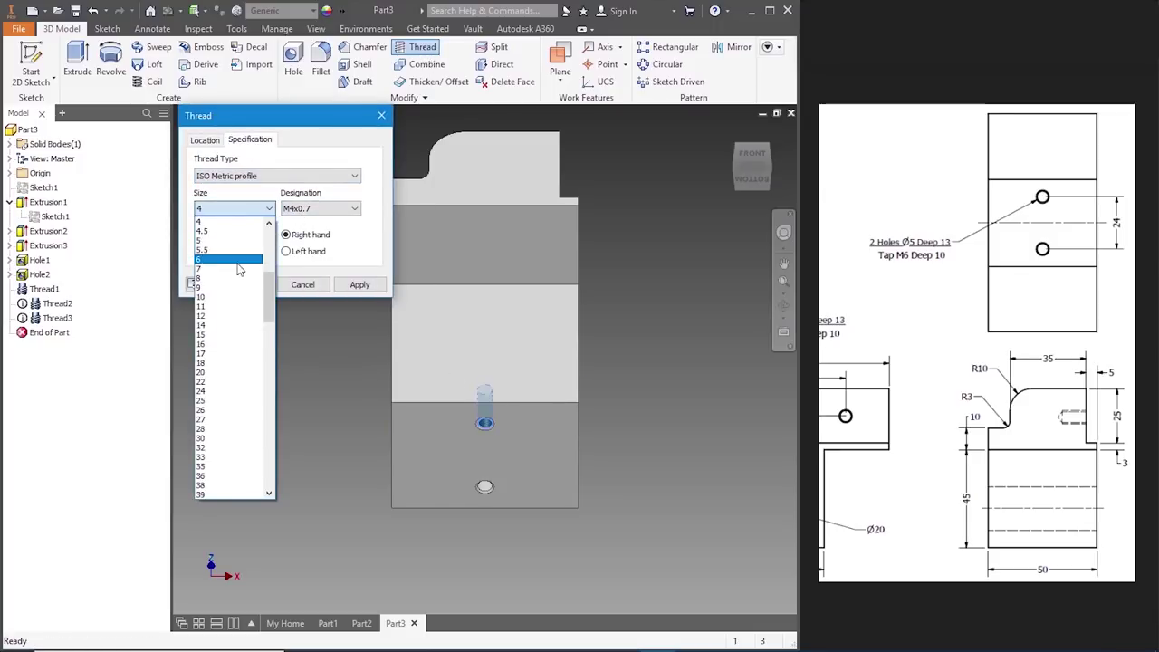
click(241, 270)
click(355, 285)
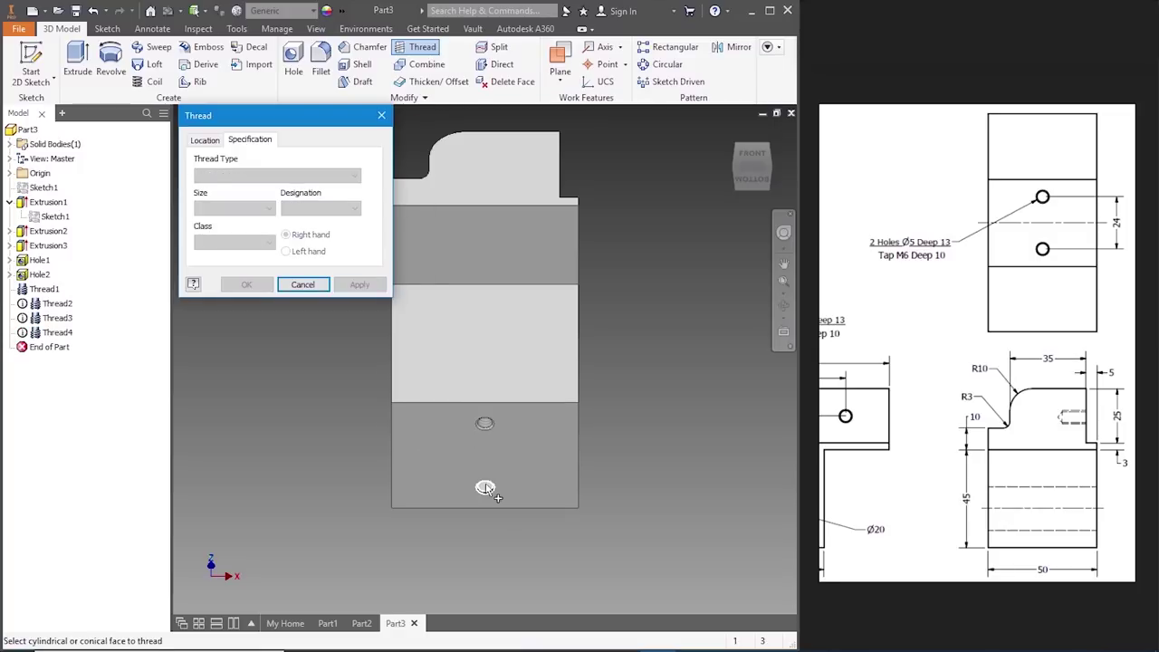
- Thread the stem's bottom hole nearer the back face with the ISO Metric profile, size 6, designation M6x1
click(486, 490)
click(271, 176)
click(245, 212)
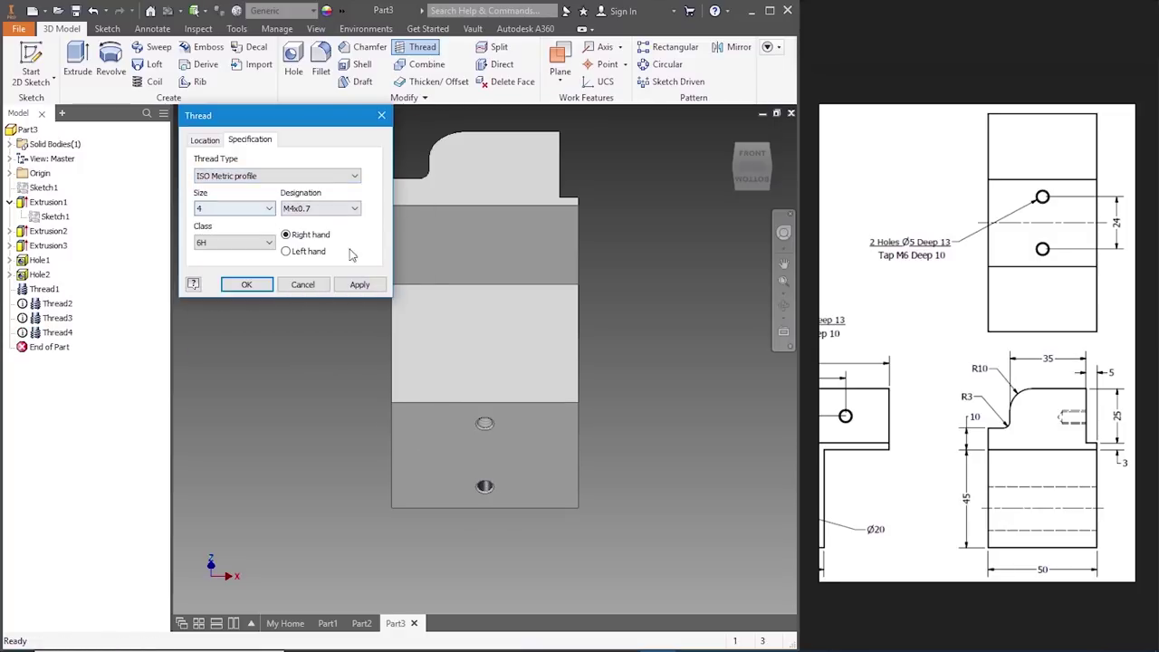
click(261, 208)
click(225, 246)
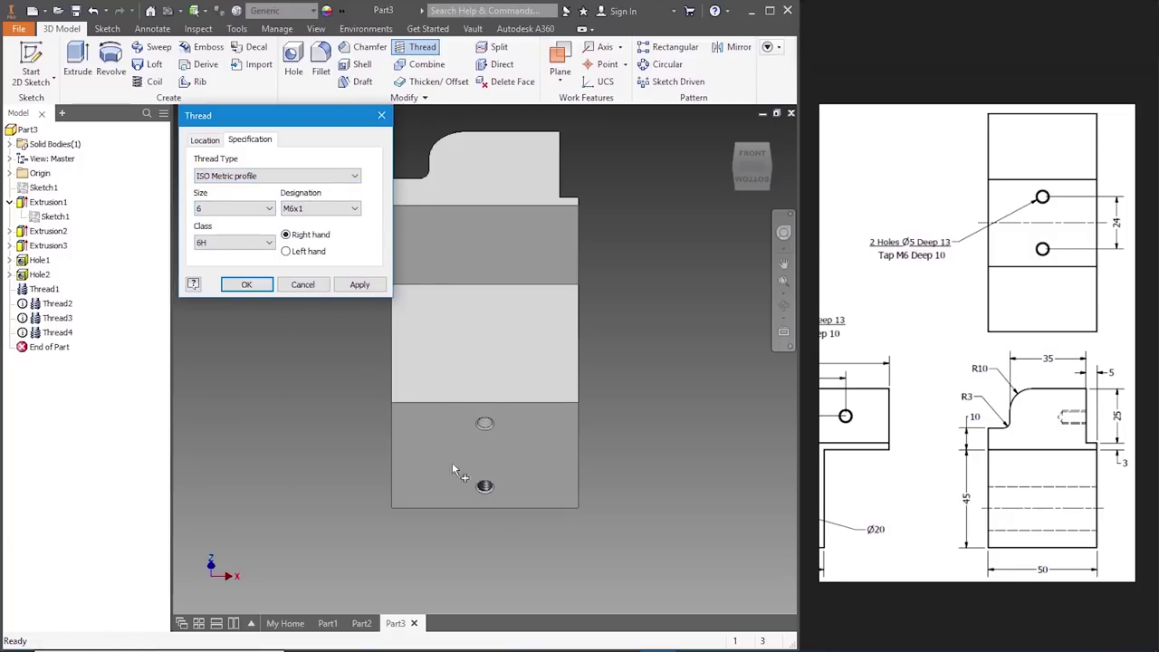
click(355, 284)
click(381, 115)
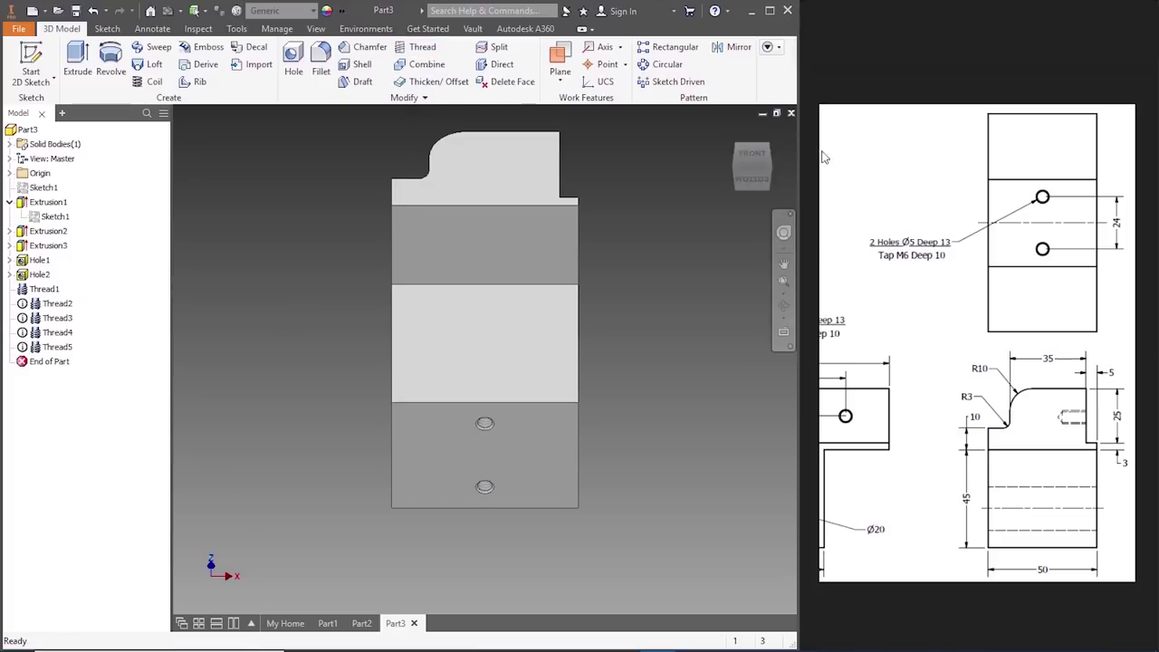
- Assign the material Iron, Cast to the jaw part in its physical properties
click(757, 162)
click(768, 151)
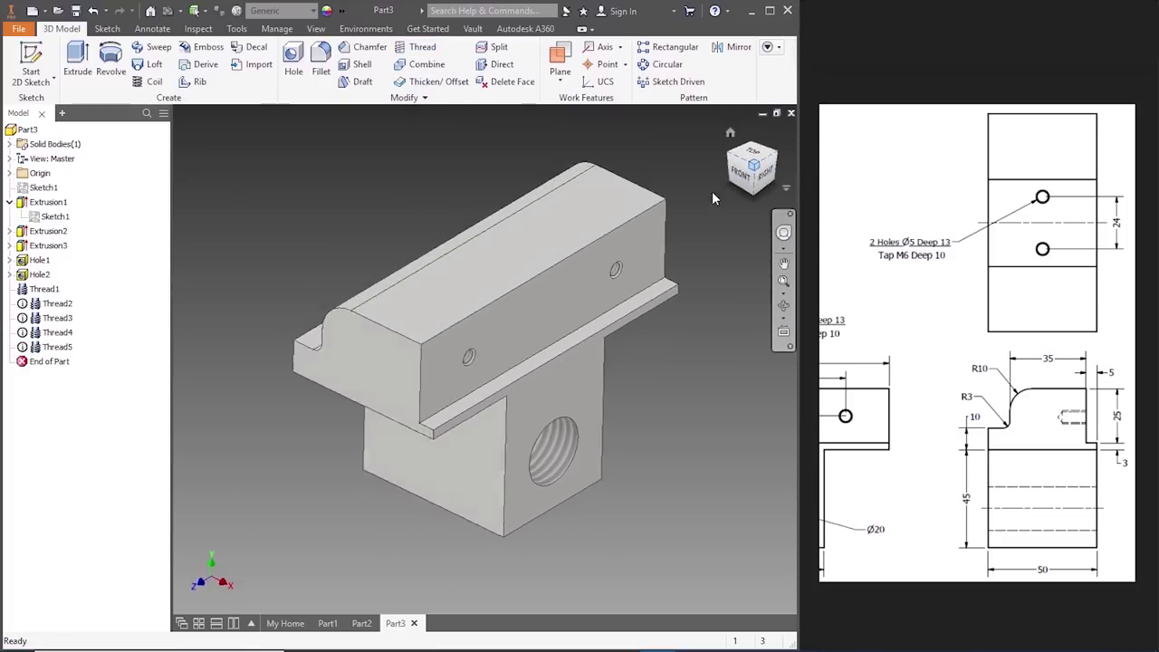
key(super+Up)
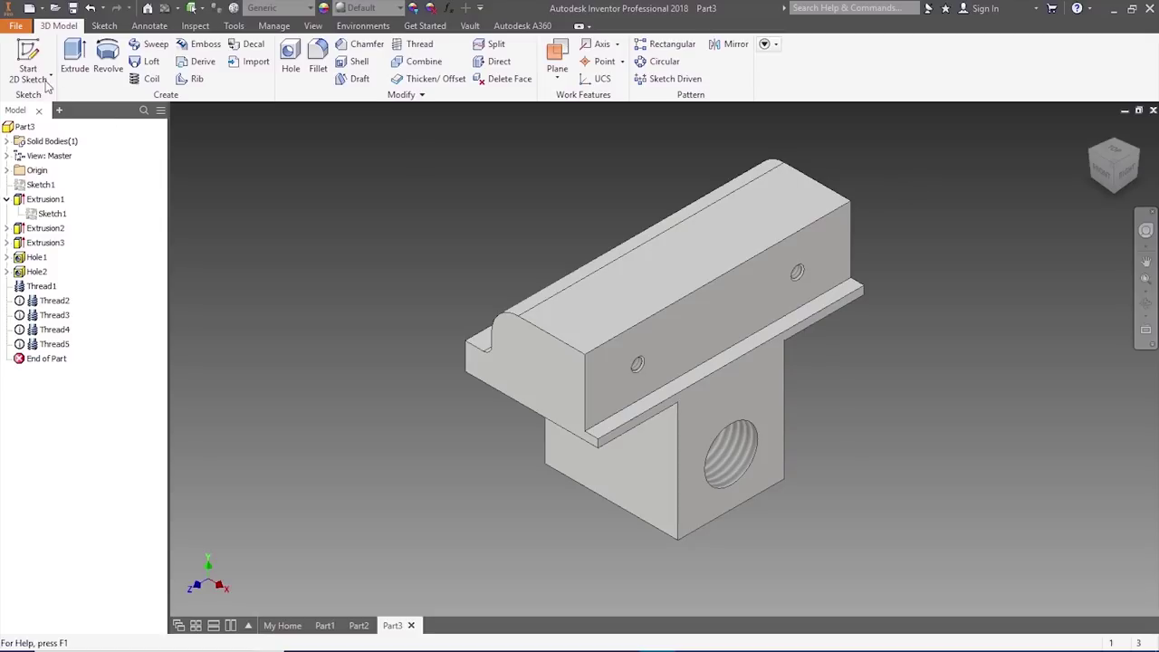
click(19, 27)
click(79, 321)
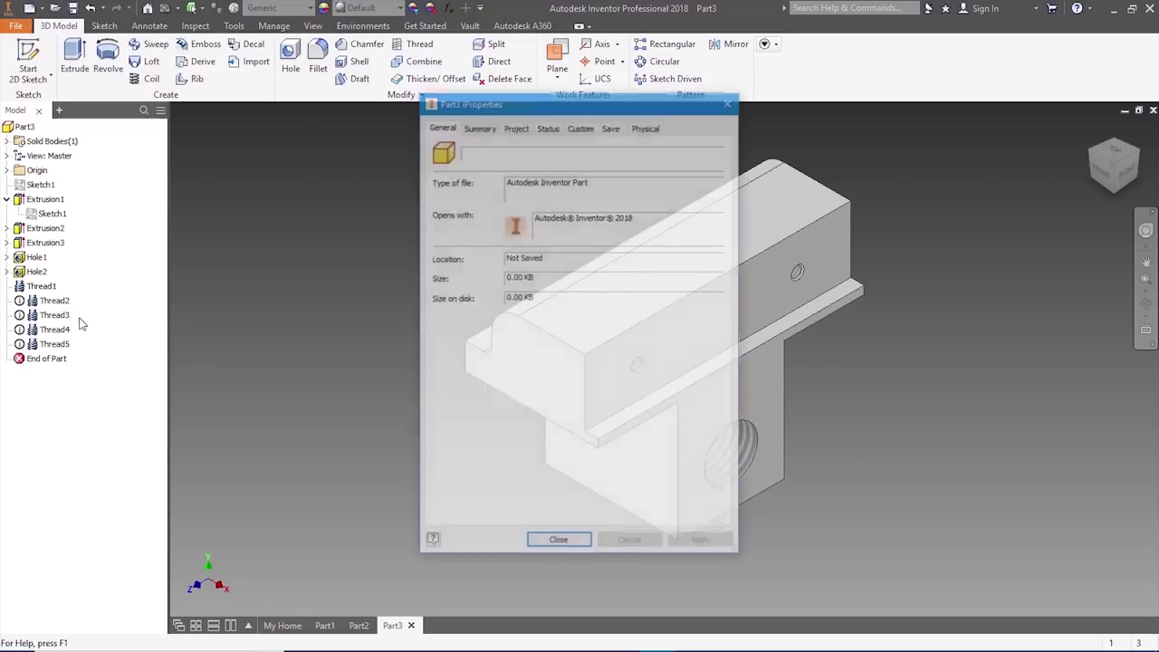
click(646, 127)
drag(641, 106, 353, 125)
click(301, 214)
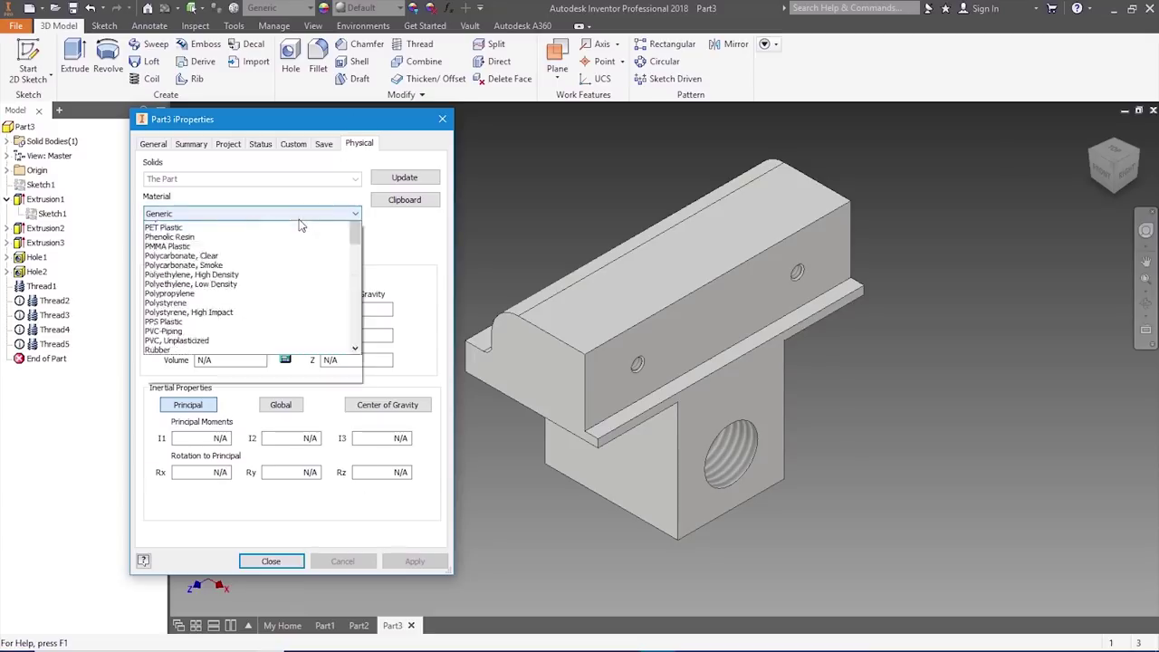
click(278, 272)
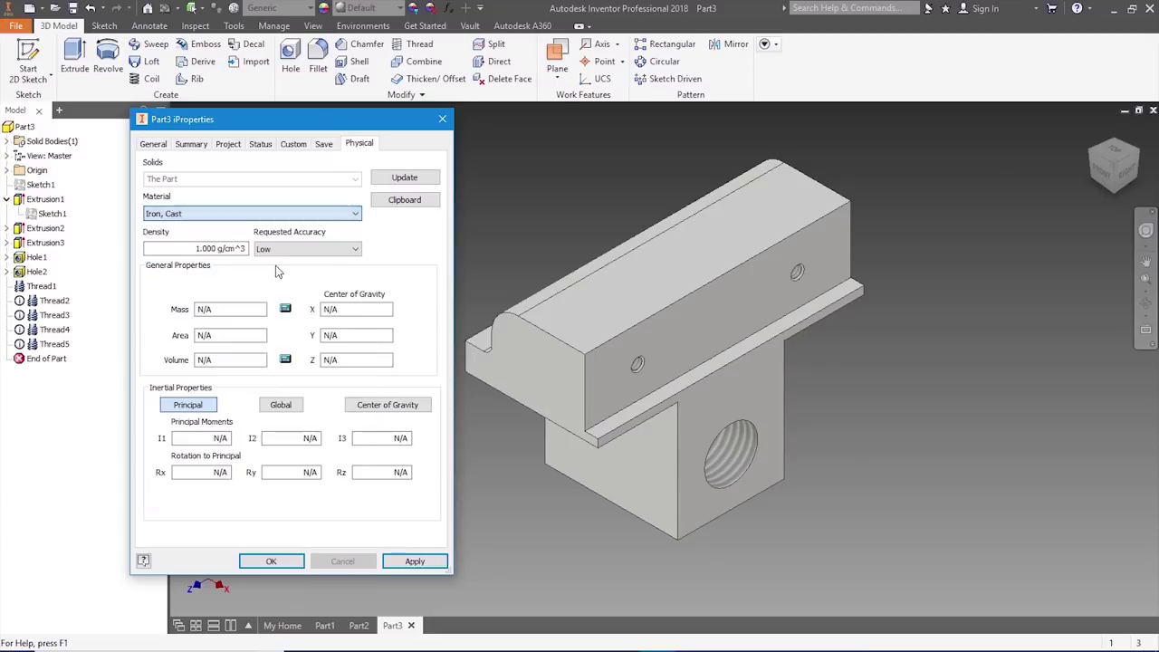
click(399, 560)
click(301, 561)
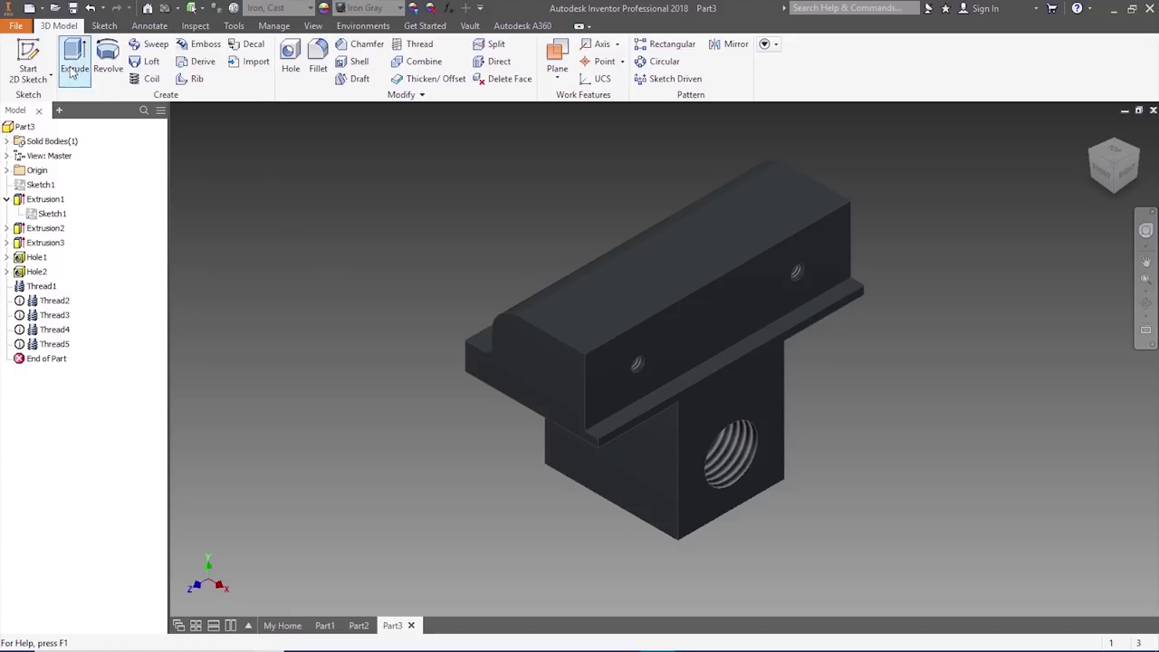
- Save the part as Movable jaw in the Machine Vise folder
click(30, 26)
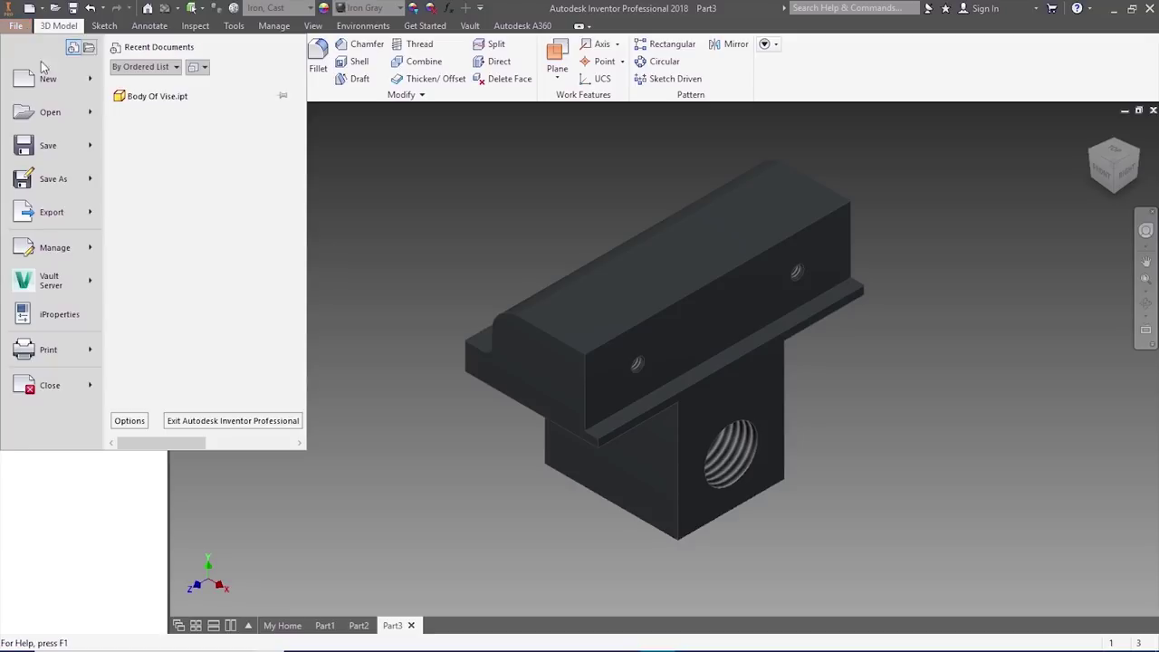
click(62, 184)
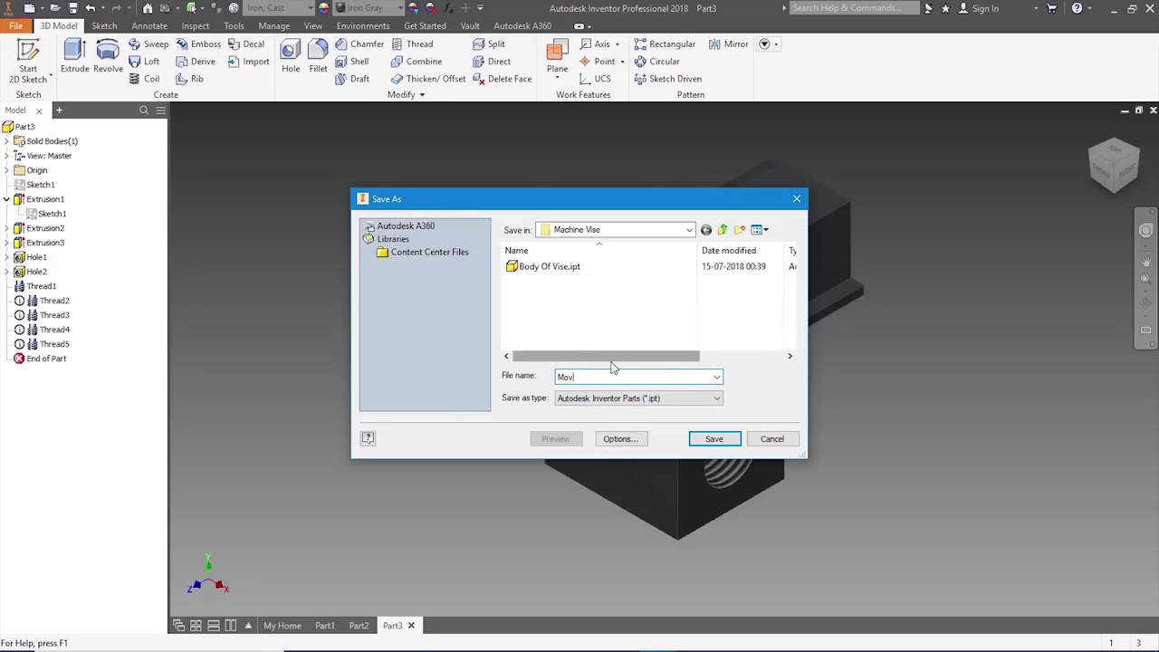
text(Movable jaw)
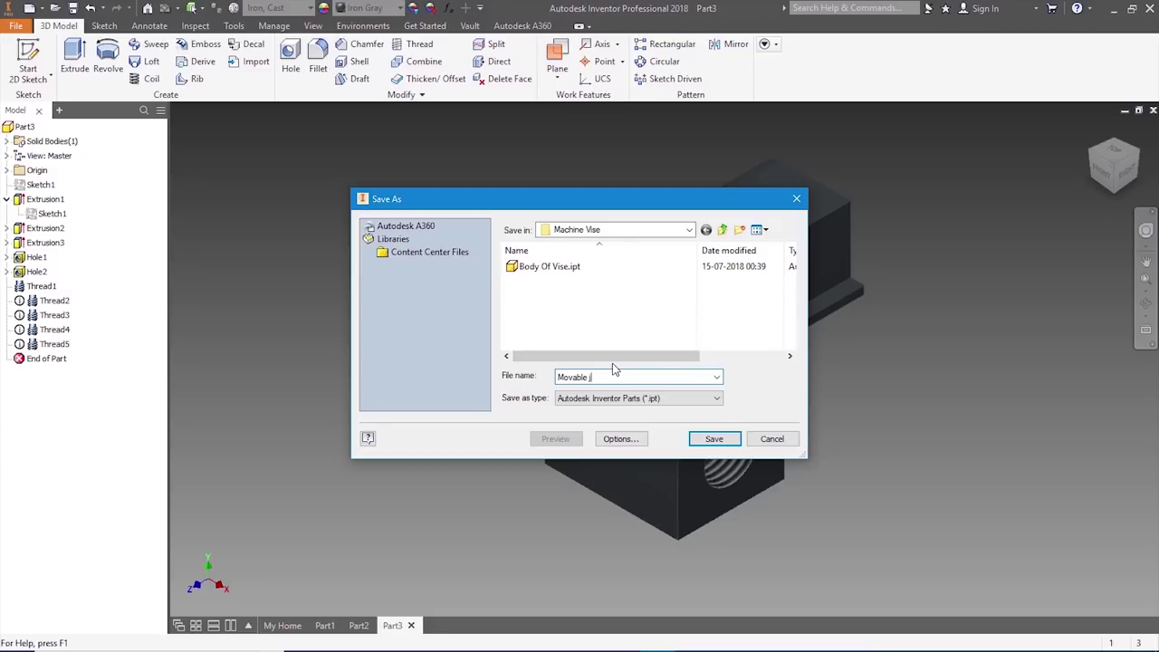
click(711, 439)
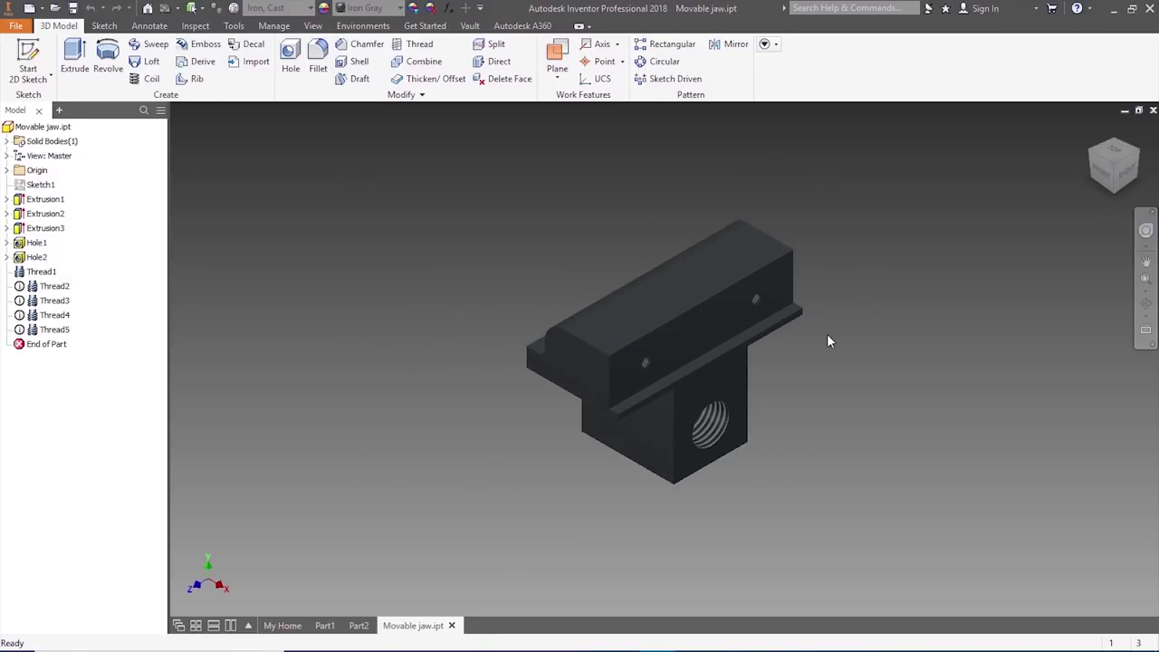
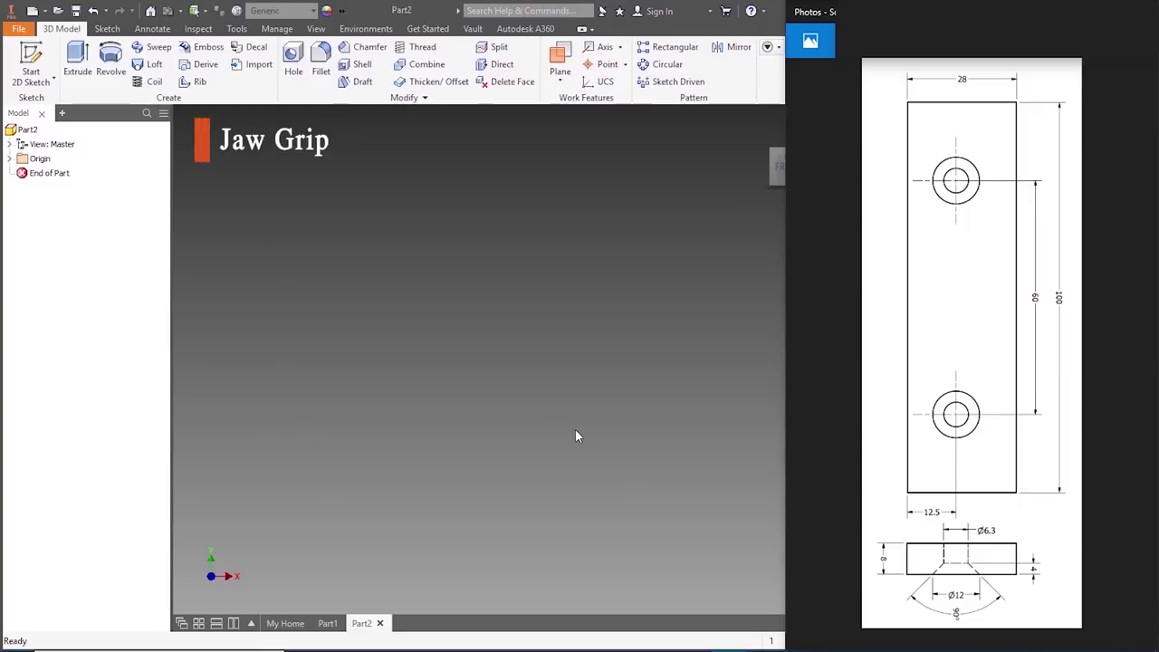
- Create a new part from the metric Standard (mm).ipt template
click(32, 11)
click(361, 187)
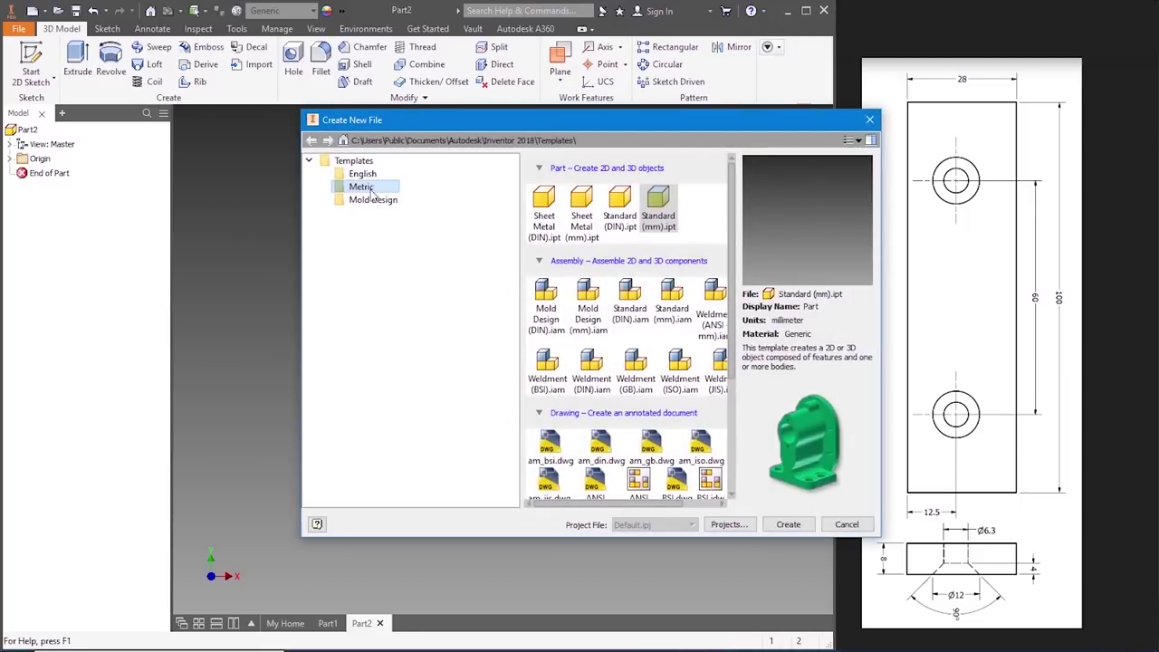
click(659, 207)
click(788, 524)
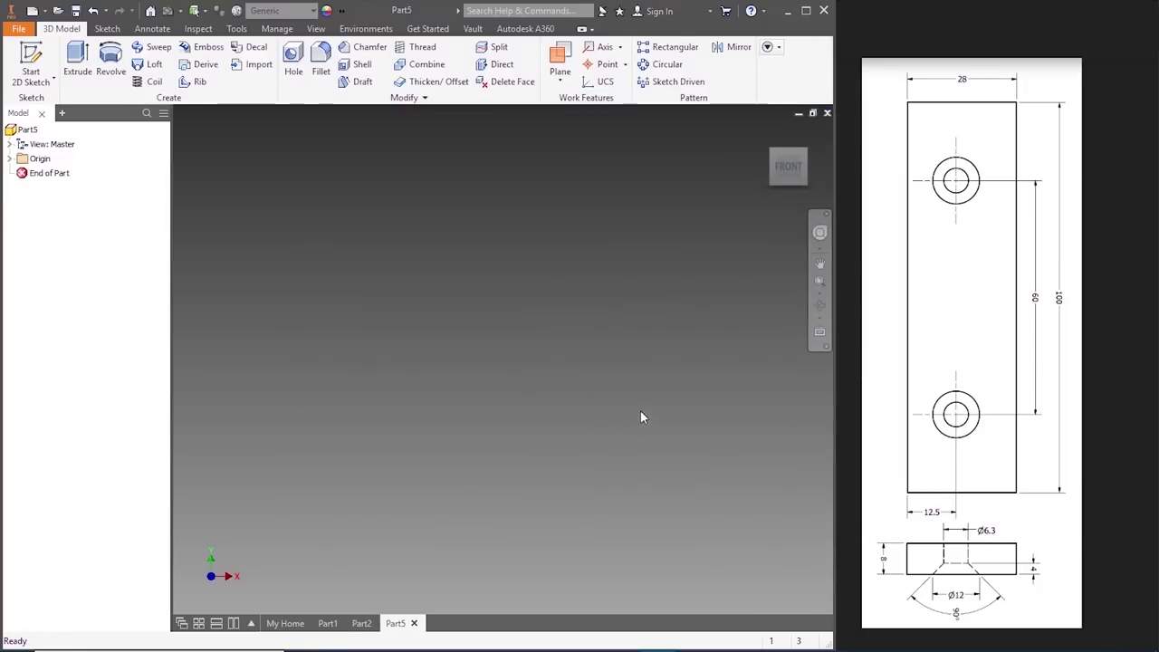
- Sketch a rectangle 100 mm wide and 28 mm high on the XY plane with its lower-left corner at the origin
click(31, 66)
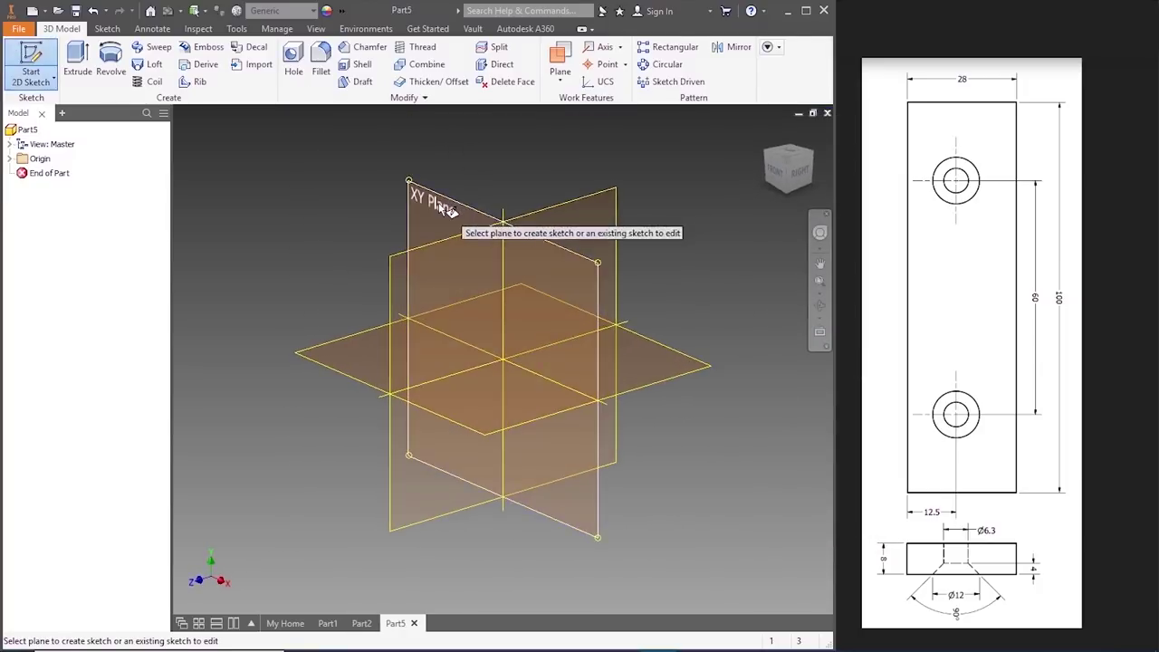
click(447, 207)
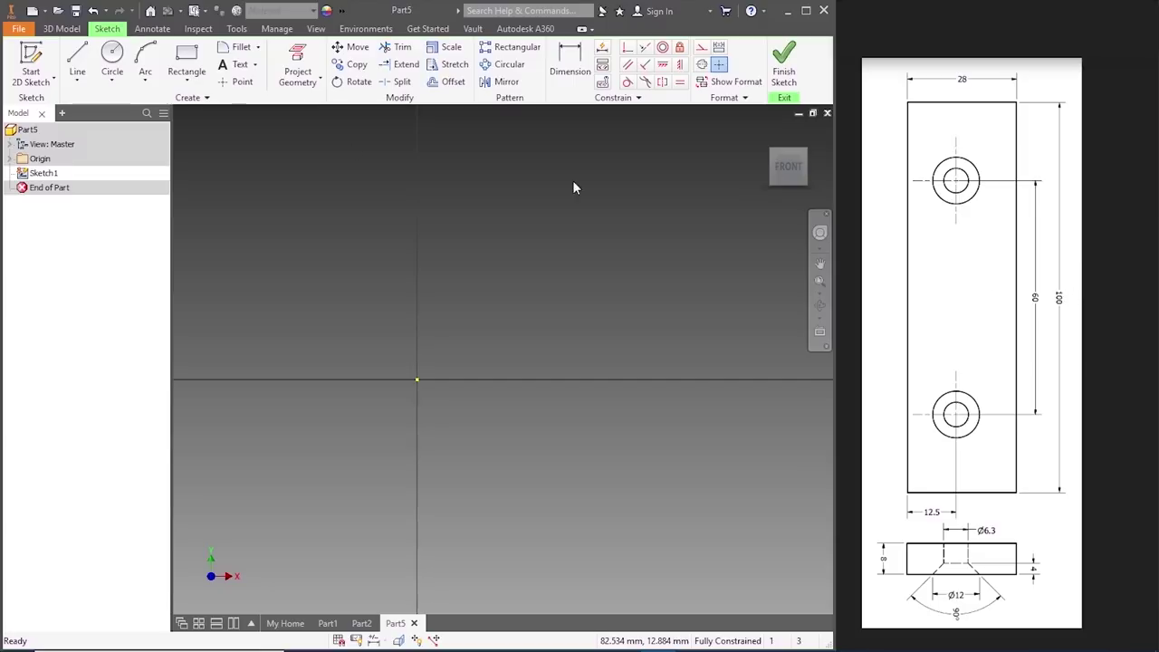
click(186, 81)
click(206, 103)
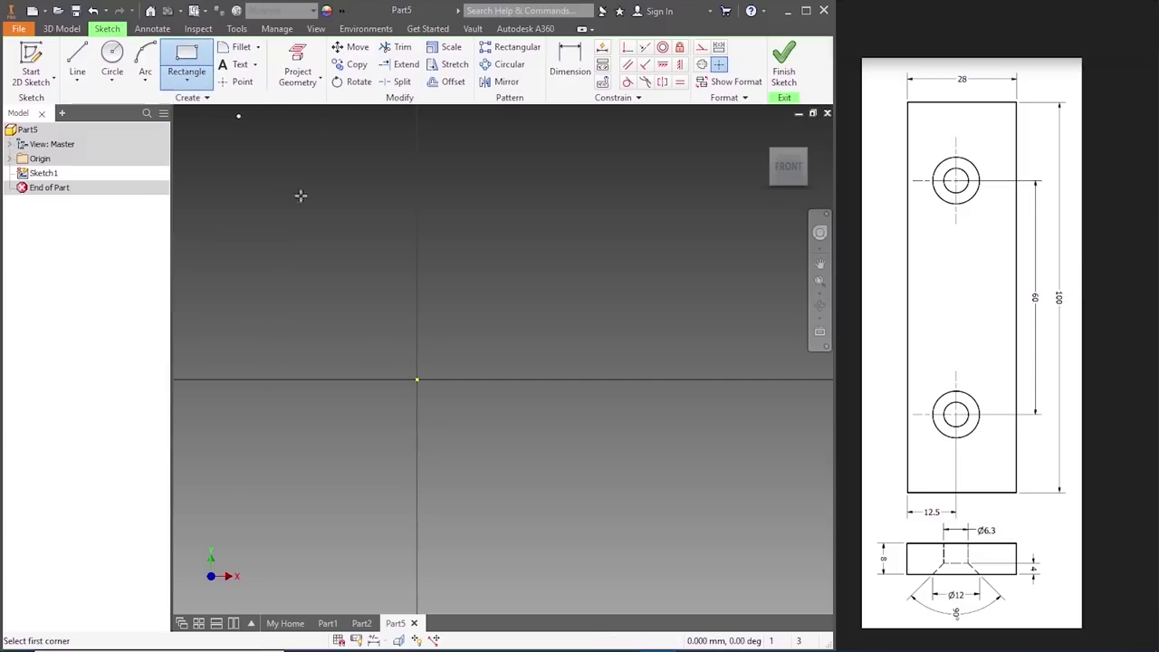
click(417, 378)
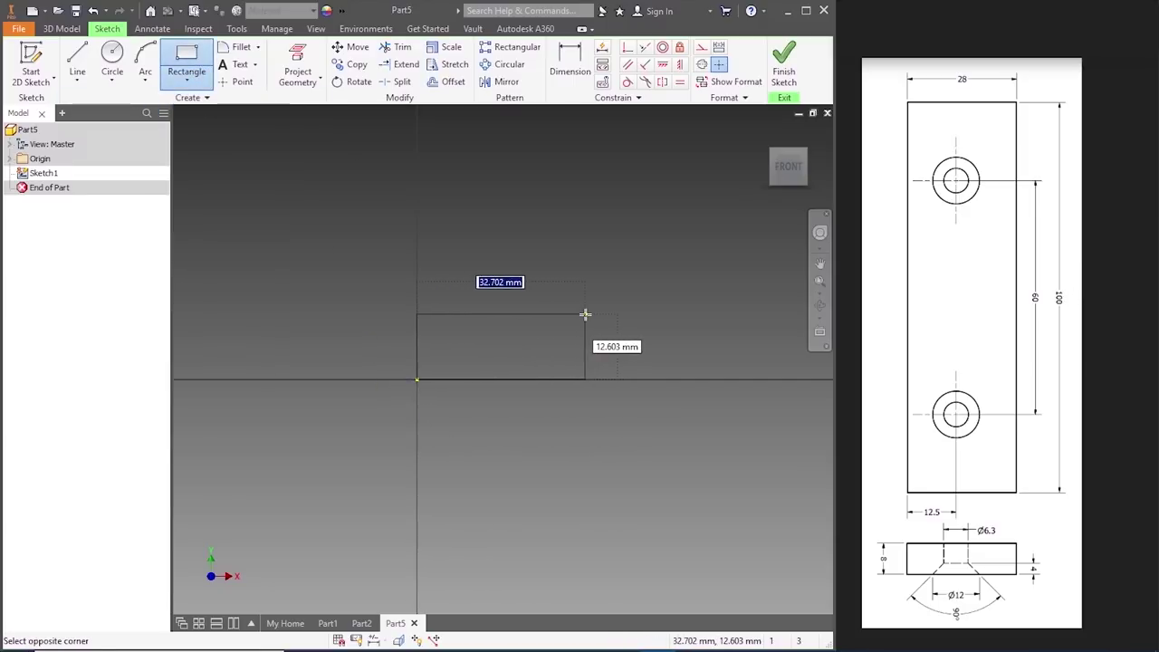
text(100)
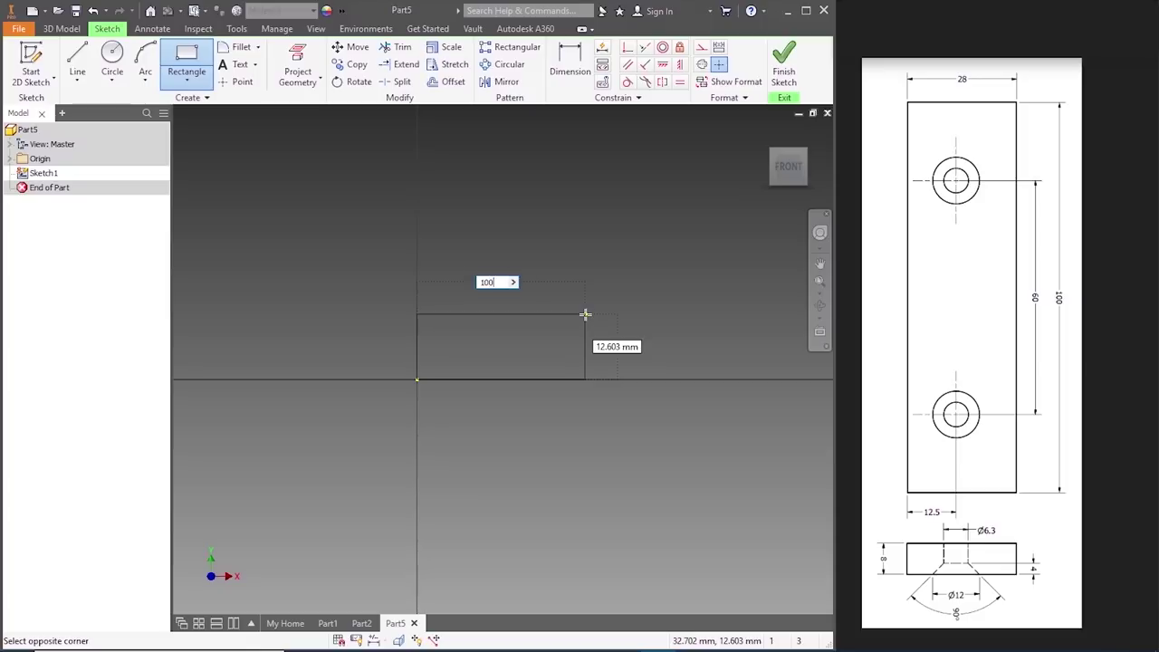
key(Tab)
scroll(585, 314, down, 3)
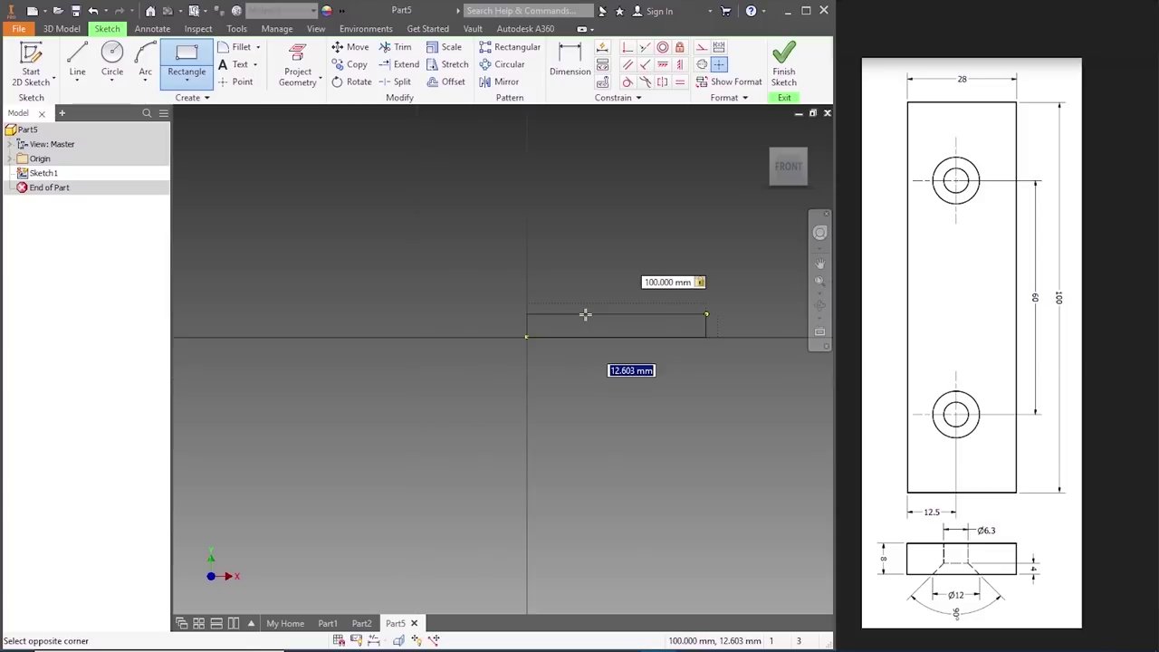
text(28)
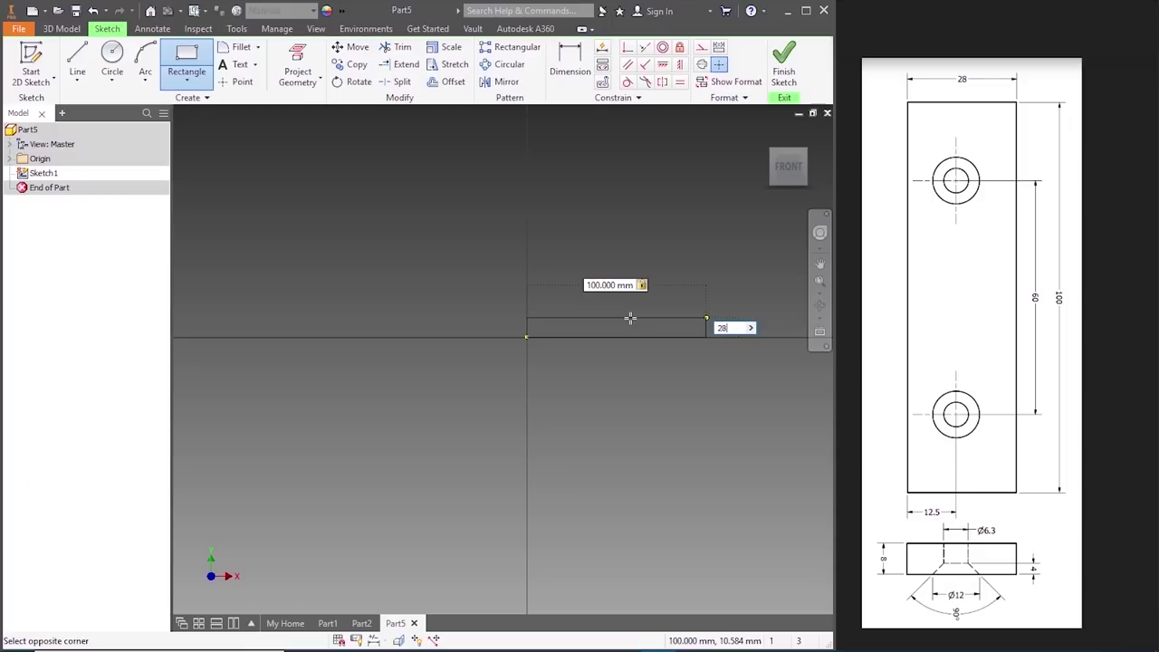
key(Return)
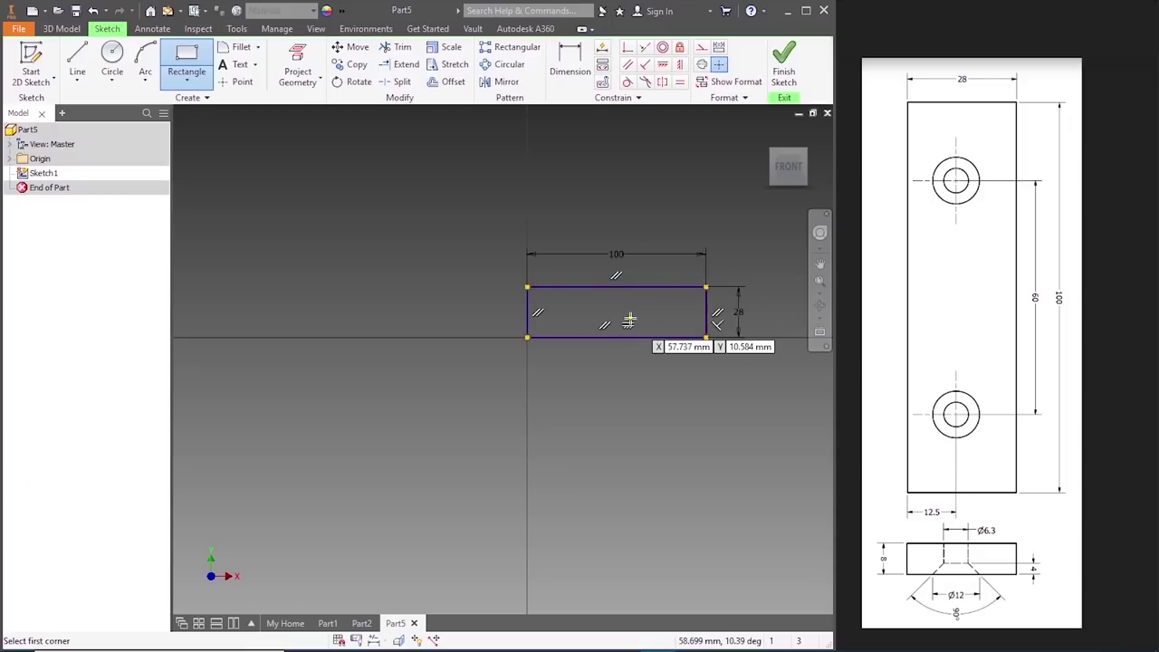
key(Escape)
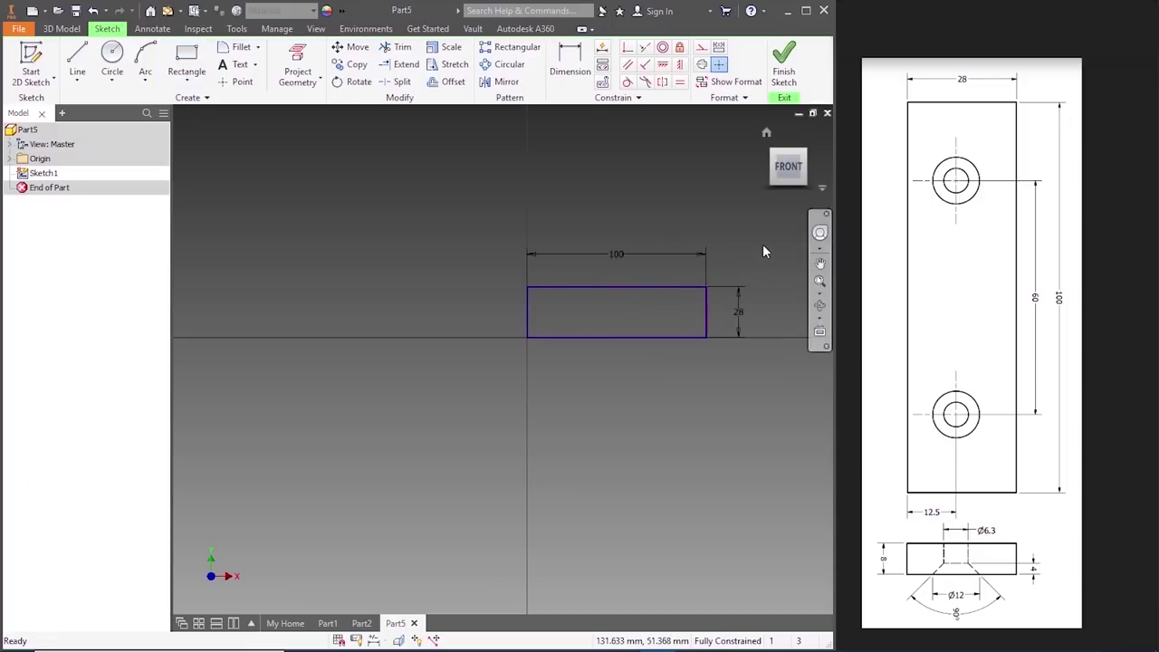
click(784, 65)
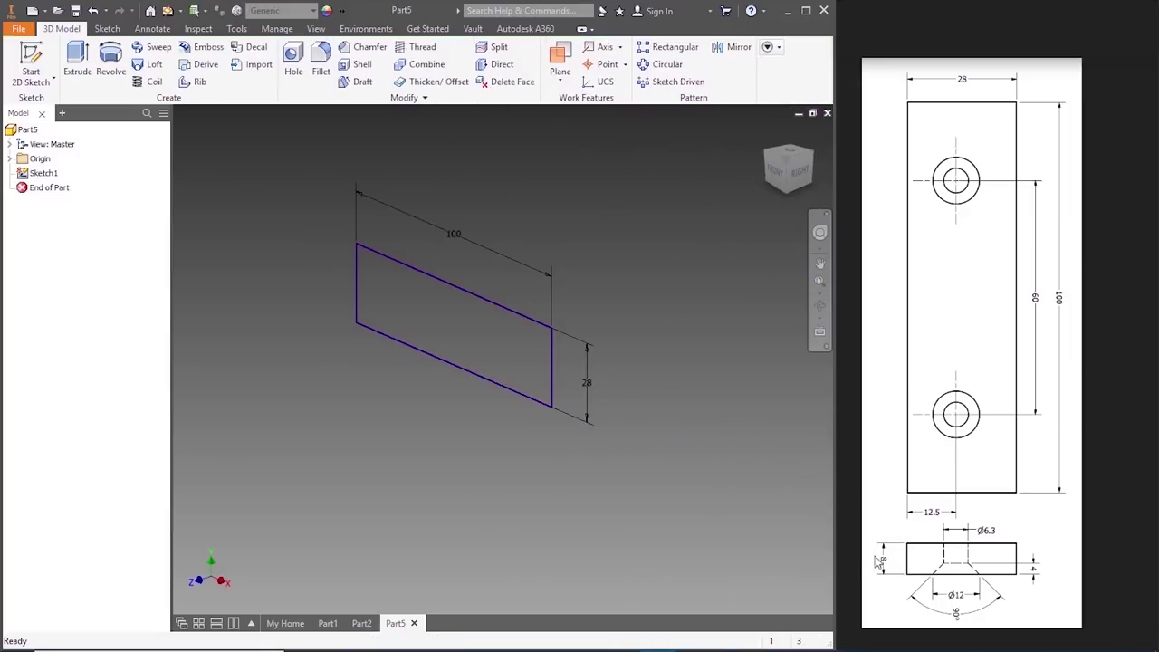
- Extrude the rectangle 8 mm as a solid plate
click(78, 63)
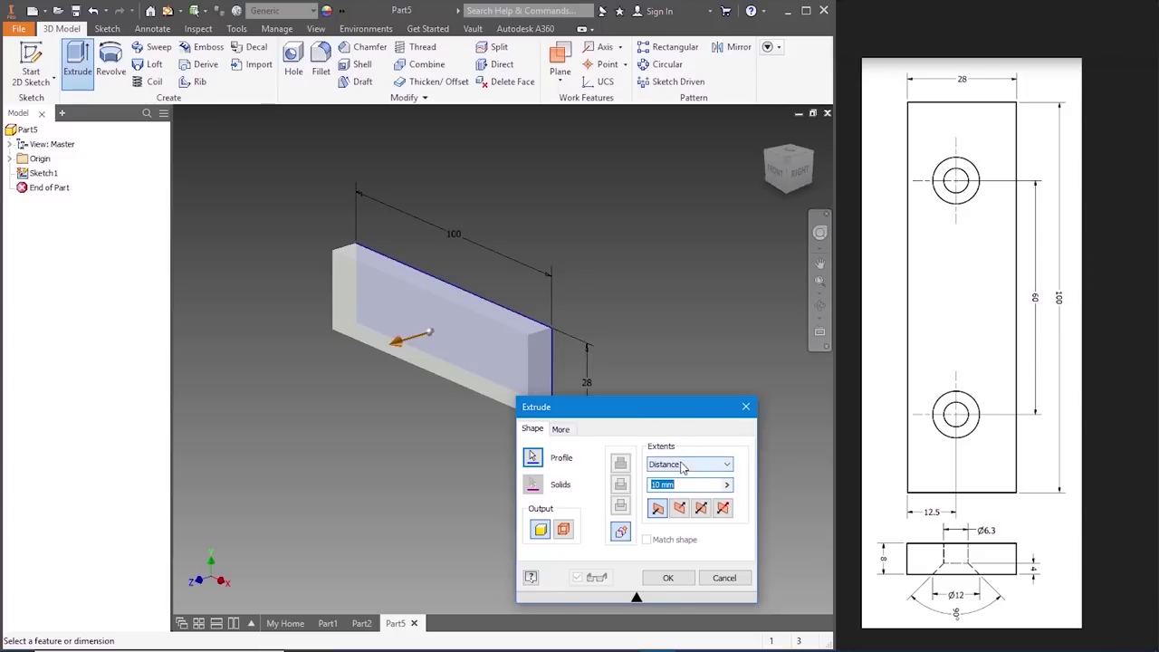
text(8)
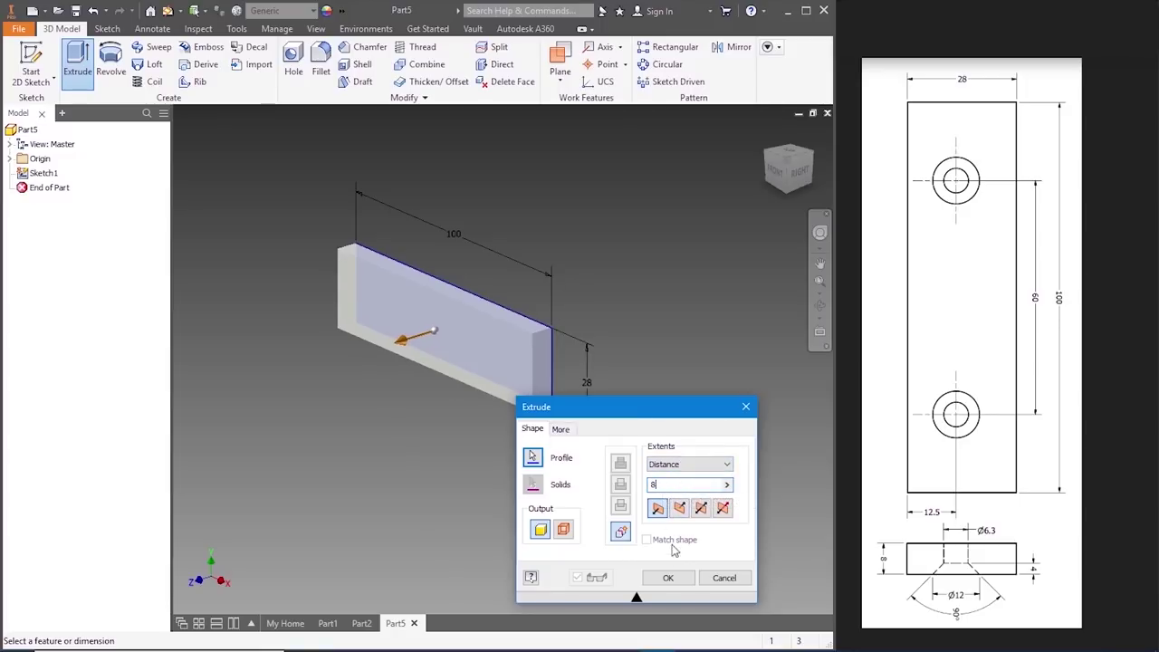
click(667, 578)
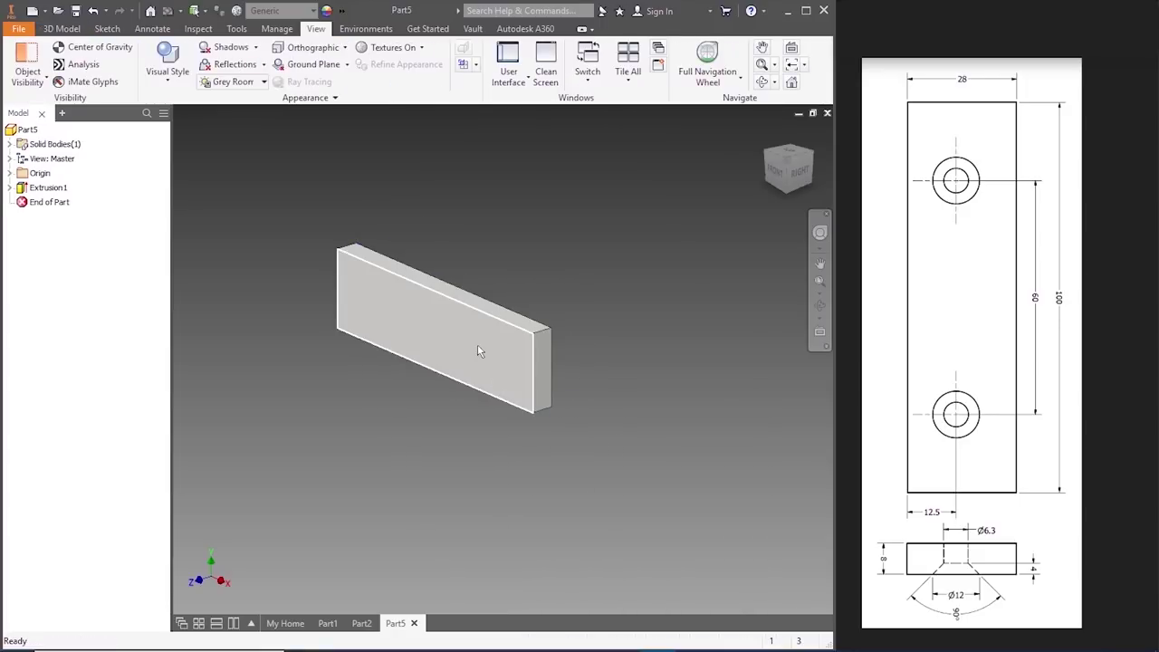
- Start a sketch on the plate's front face and draw a vertical line 12.5 mm up from the lower edge's midpoint
right_click(487, 346)
click(489, 454)
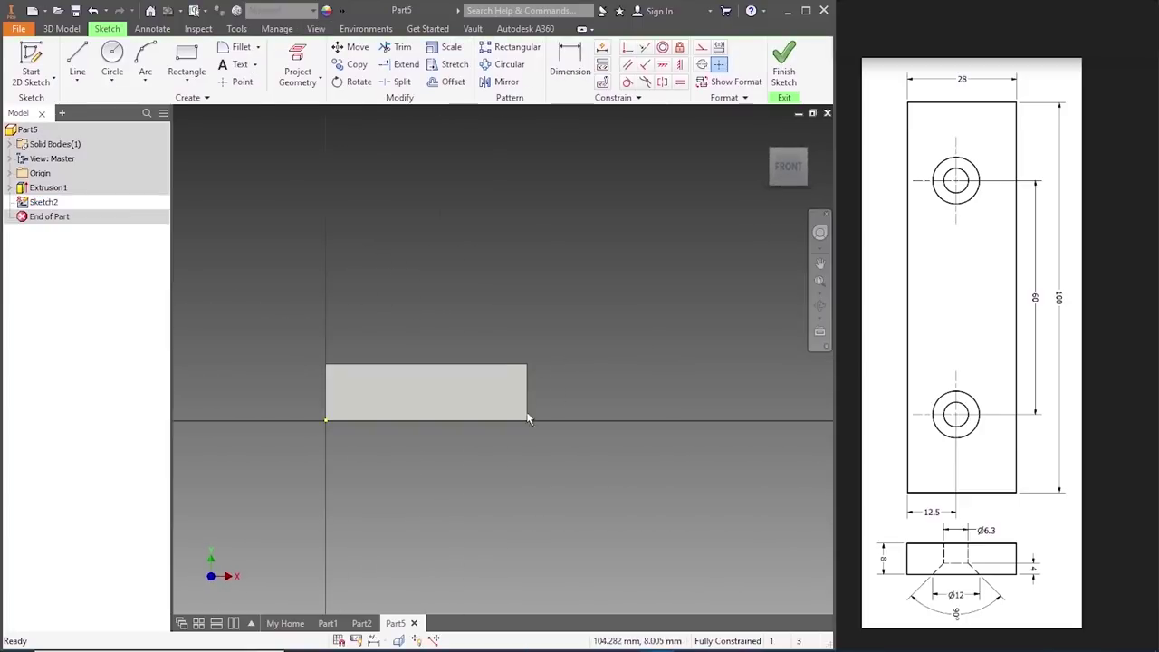
scroll(414, 438, down, 3)
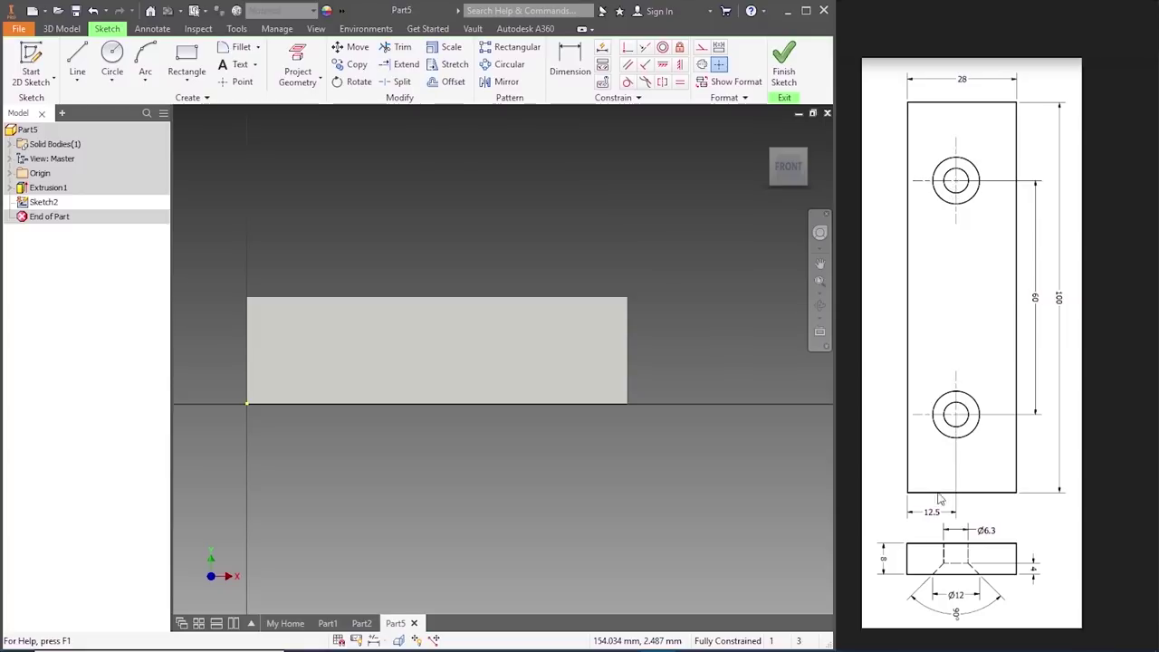
click(77, 64)
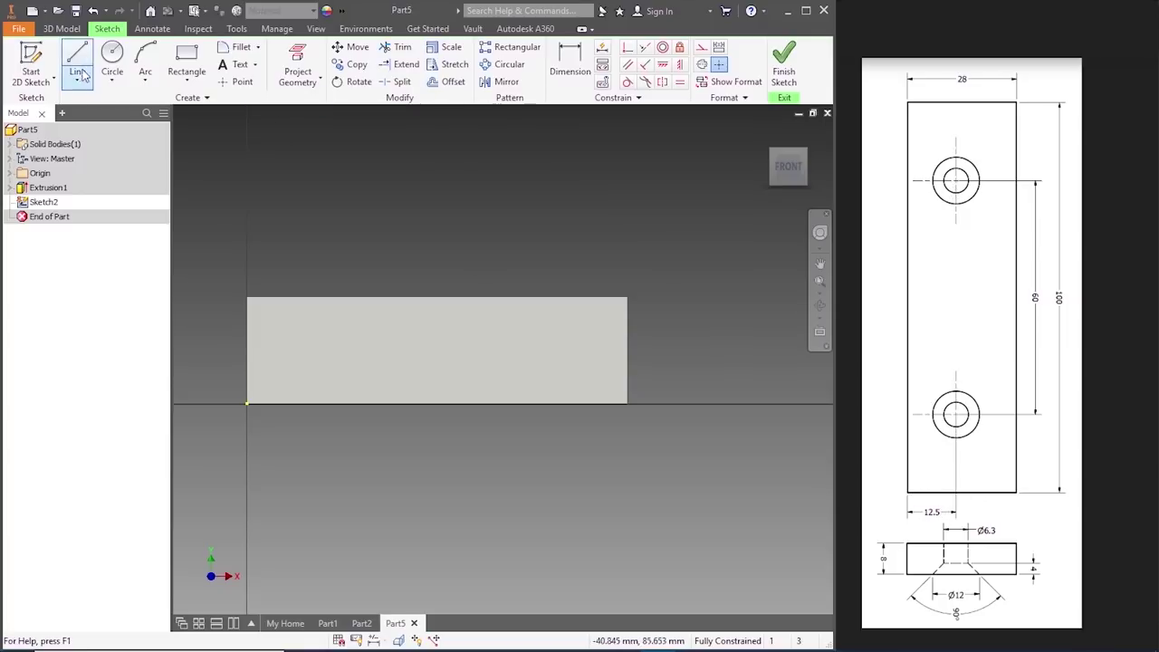
click(437, 404)
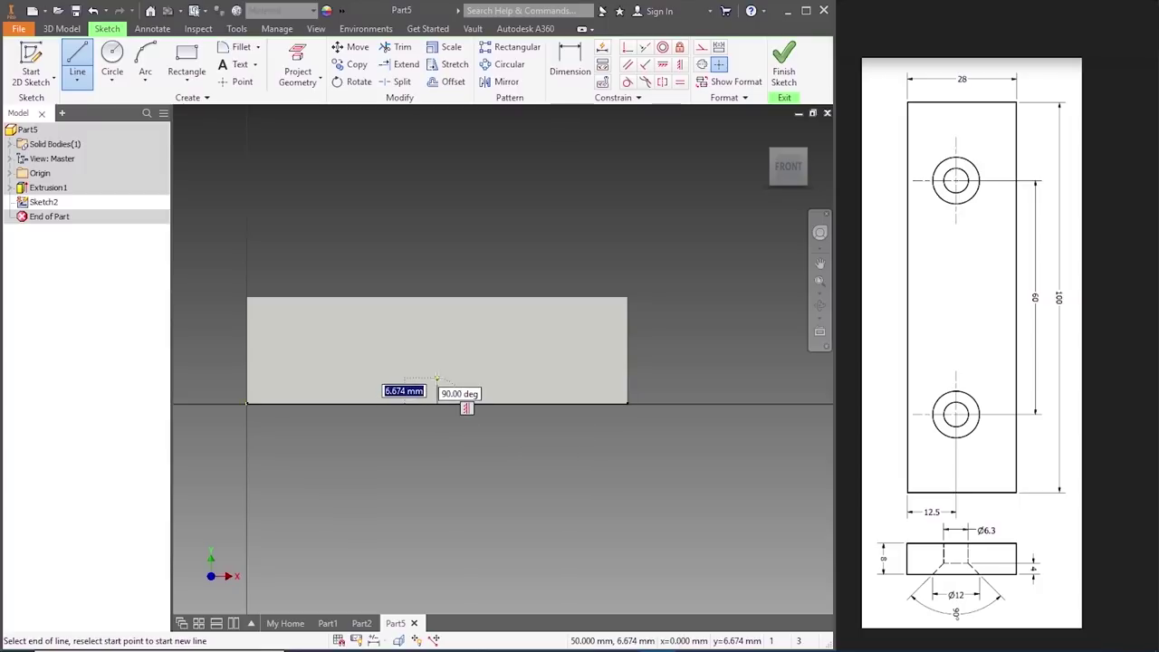
text(12.5)
key(Return)
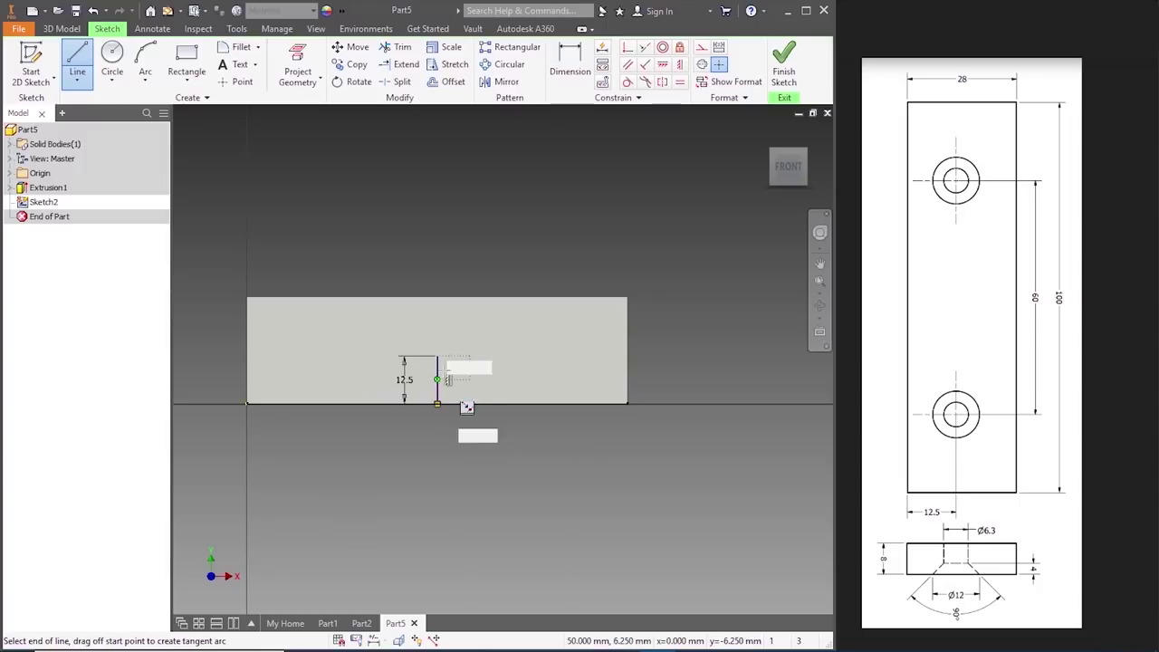
- Add a 30 mm horizontal line rightward from the vertical line's upper end and a 60 mm line back leftward, and finish the sketch
text(30)
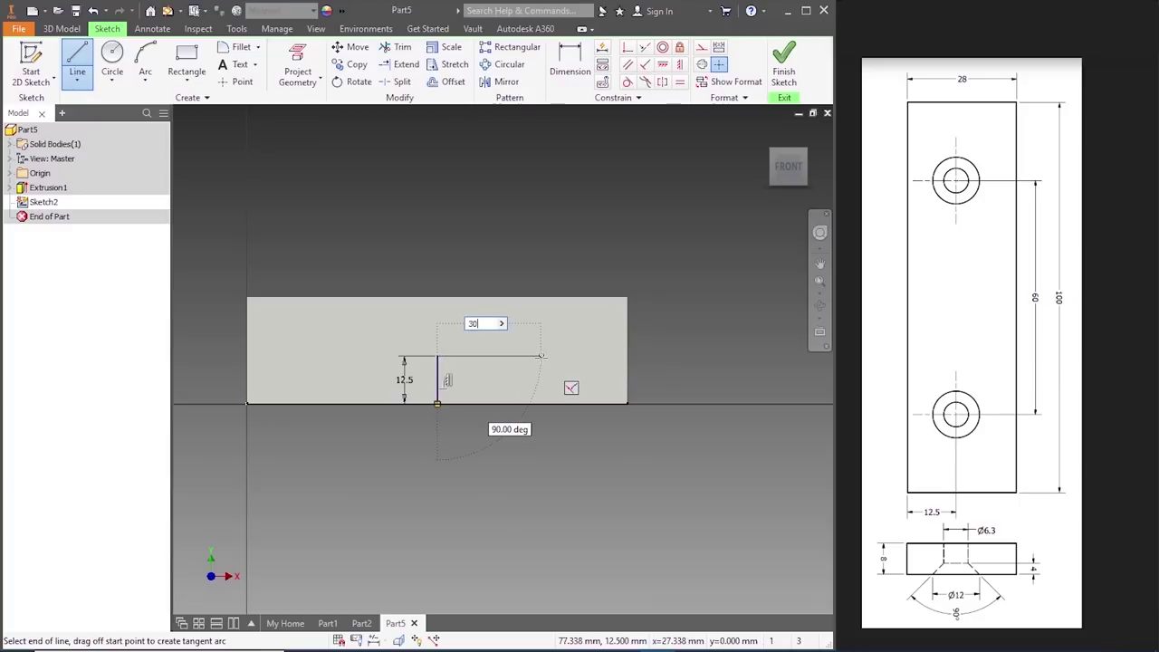
key(Return)
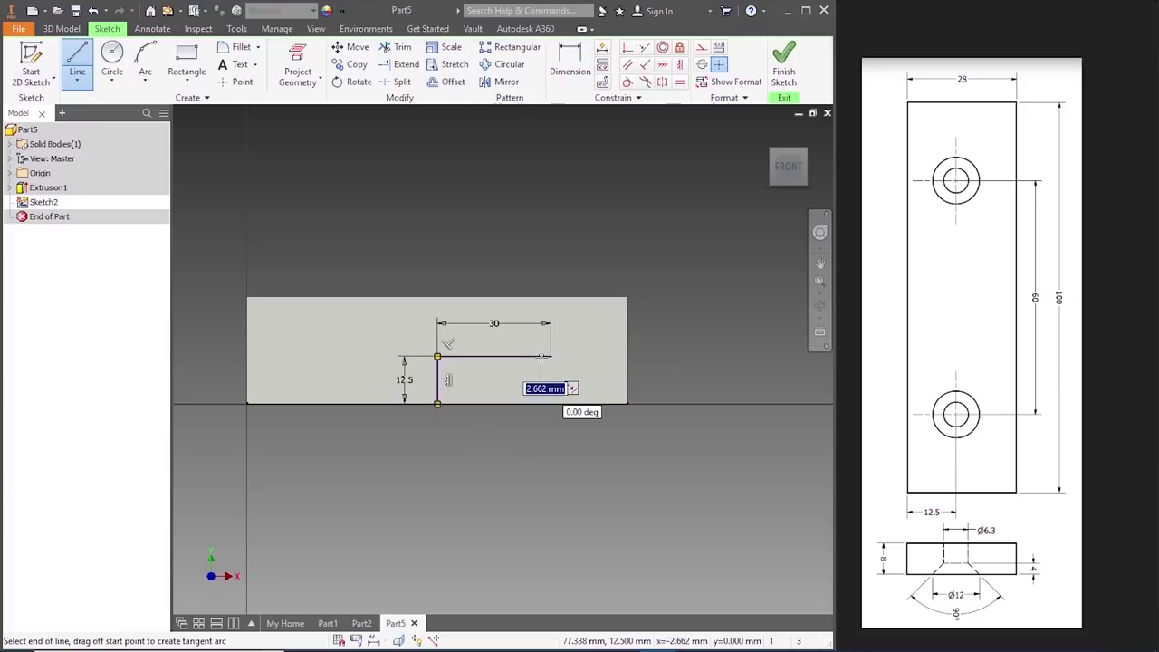
click(322, 354)
key(Escape)
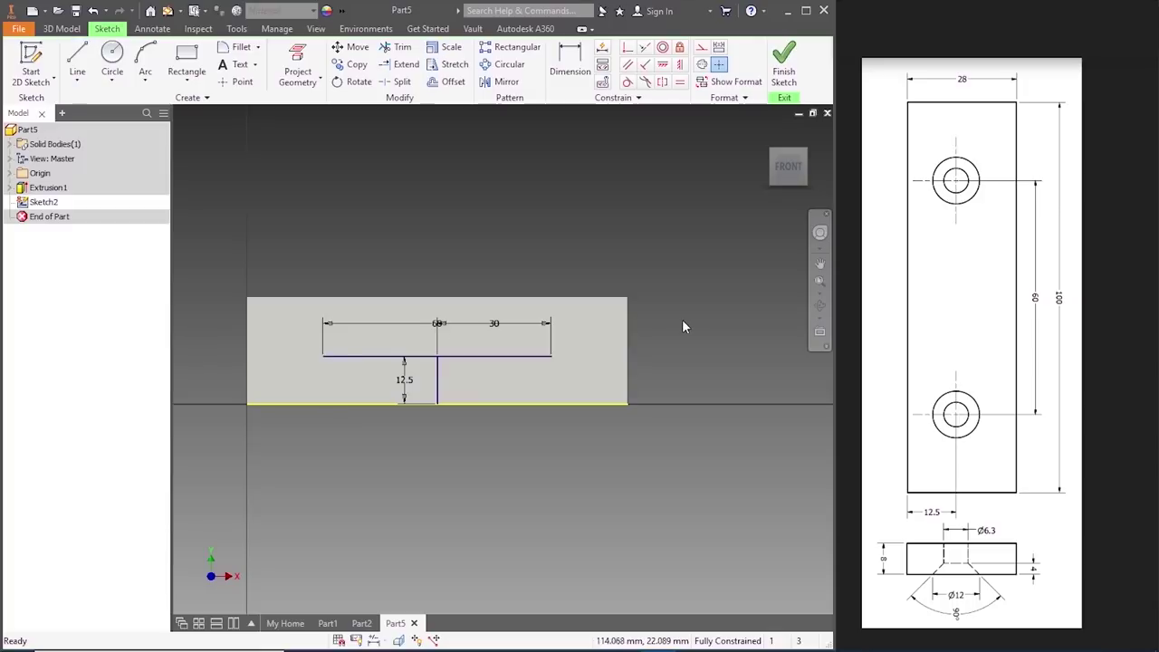
click(784, 71)
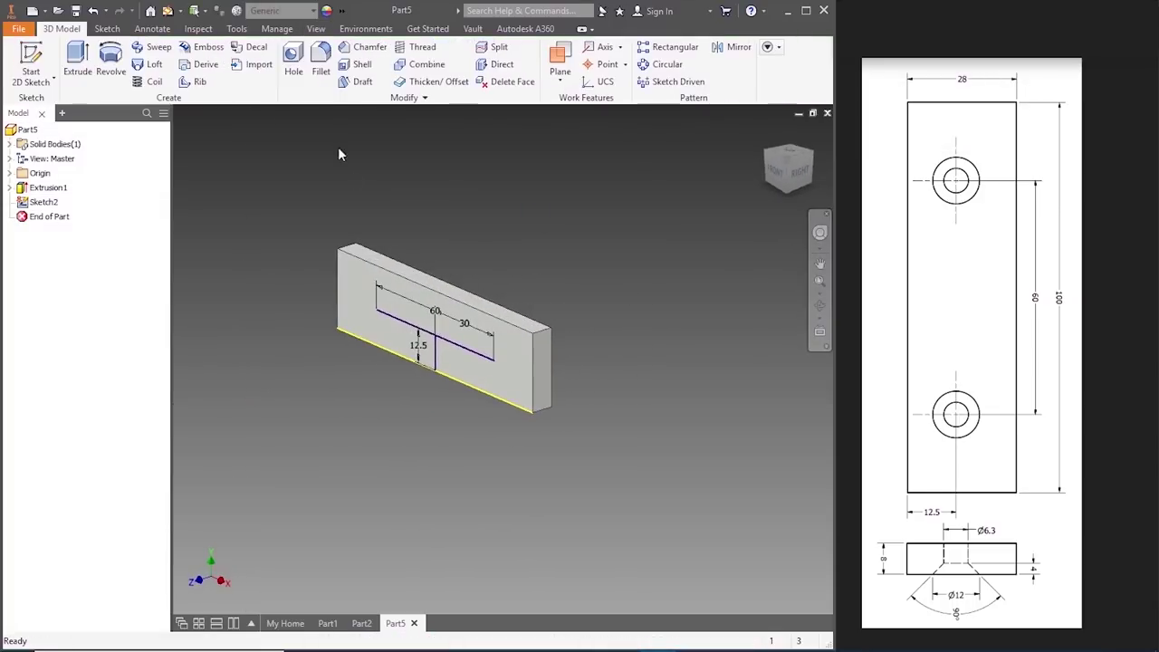
- Create countersunk holes at both ends of the 60 mm line with 12 mm countersink diameter, 90° angle, 6.3 mm hole diameter and 8 mm depth
click(293, 65)
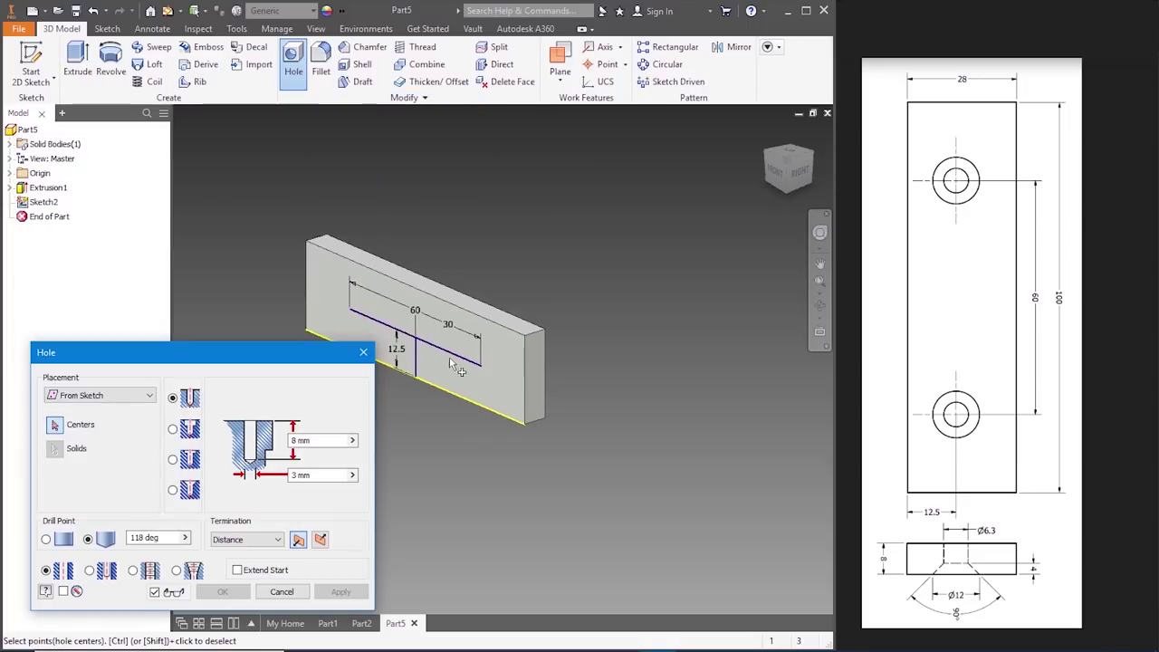
click(481, 365)
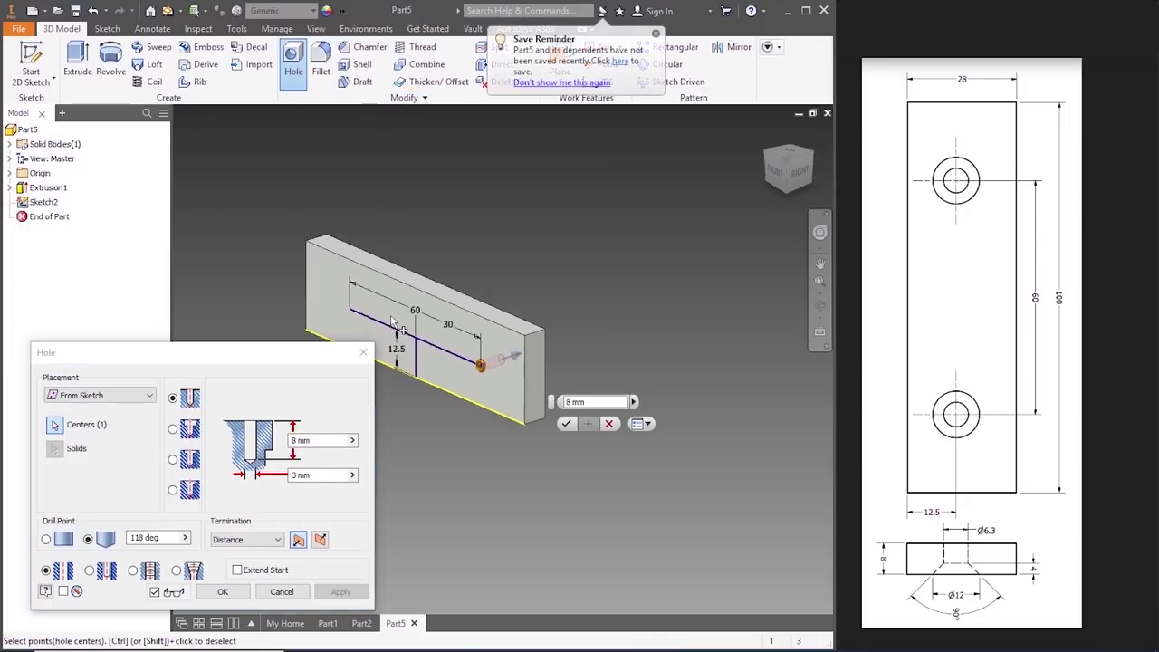
click(351, 311)
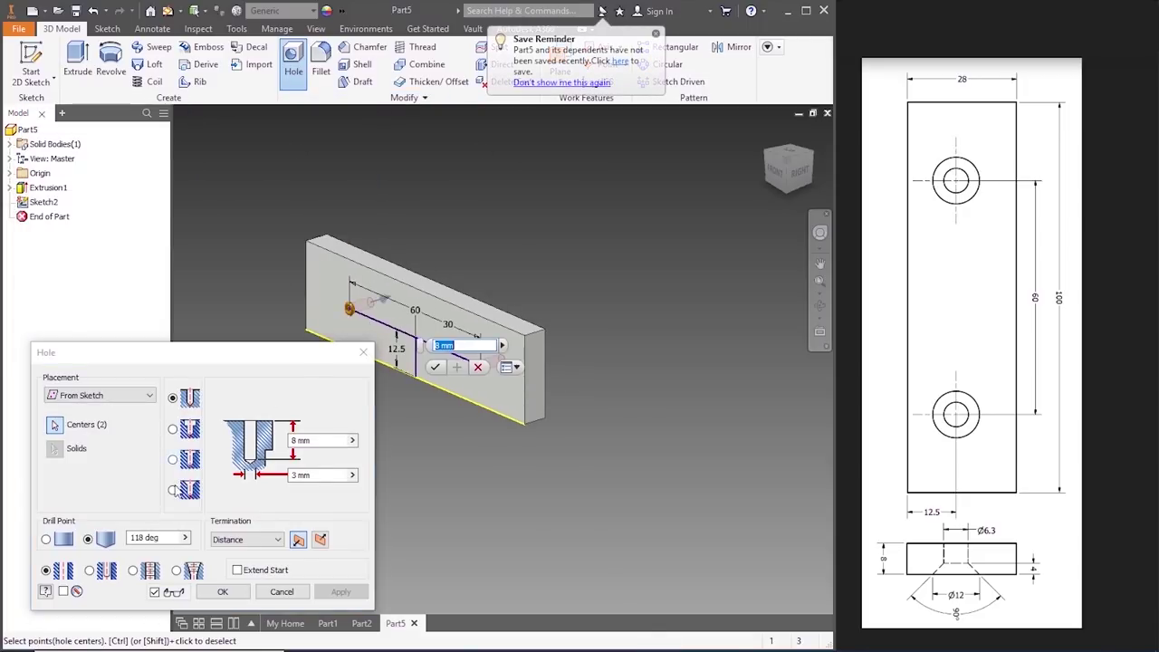
click(173, 491)
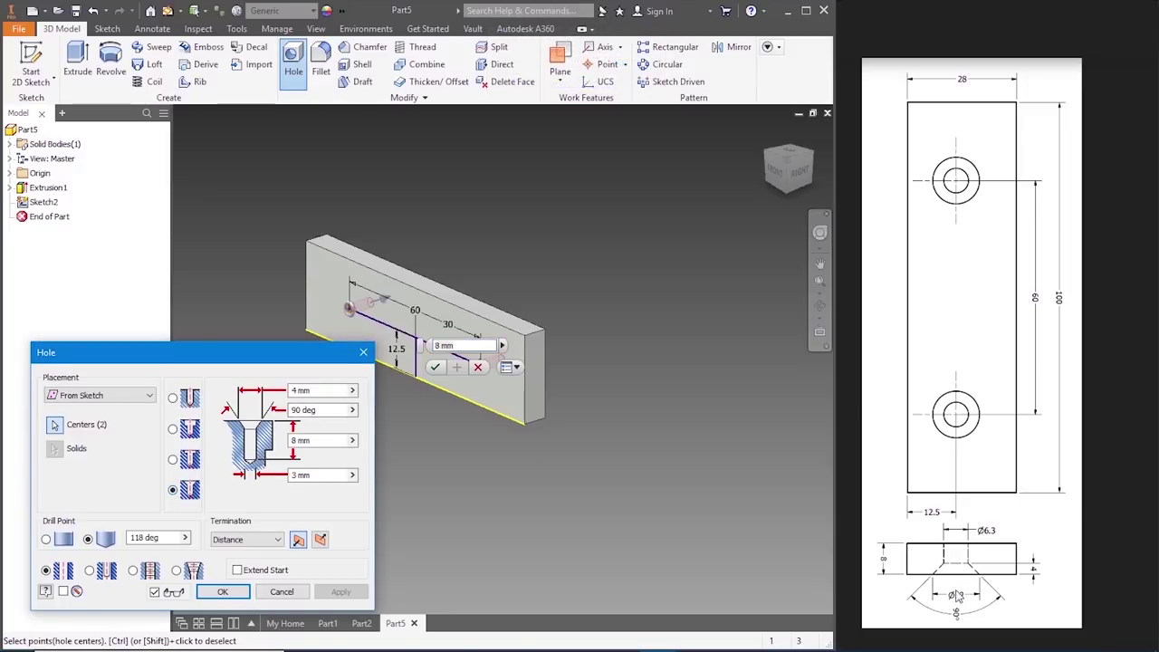
click(313, 390)
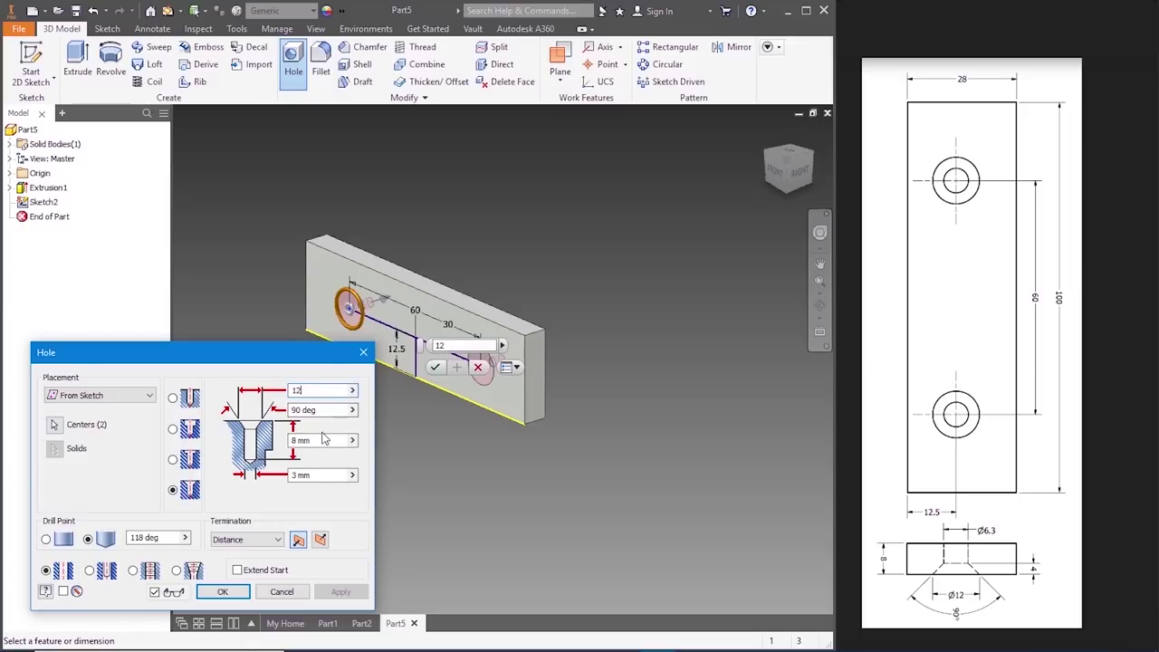
click(313, 476)
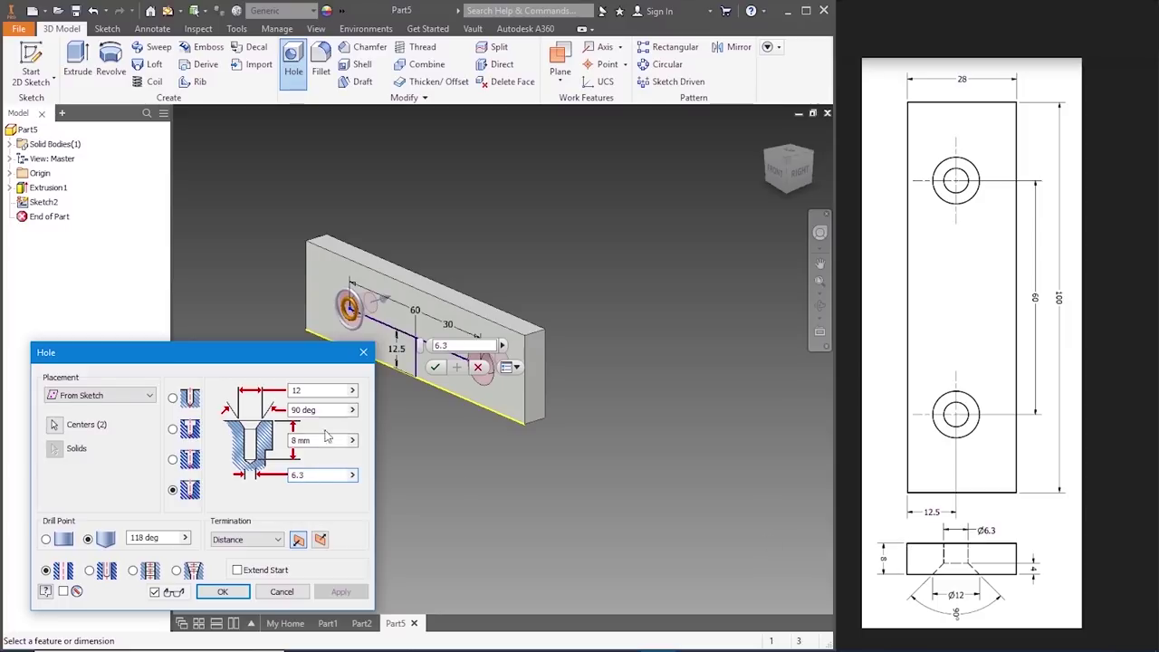
click(292, 440)
click(223, 592)
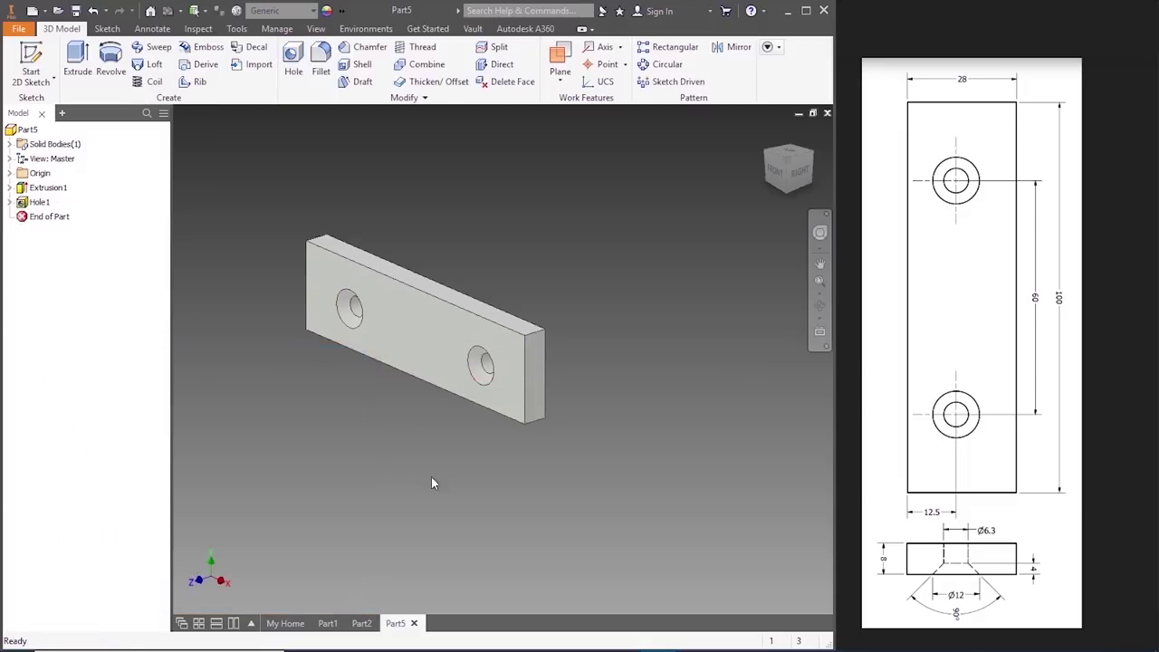
- Apply the Knurled 45 appearance to the plate's front face with the countersinks
click(803, 159)
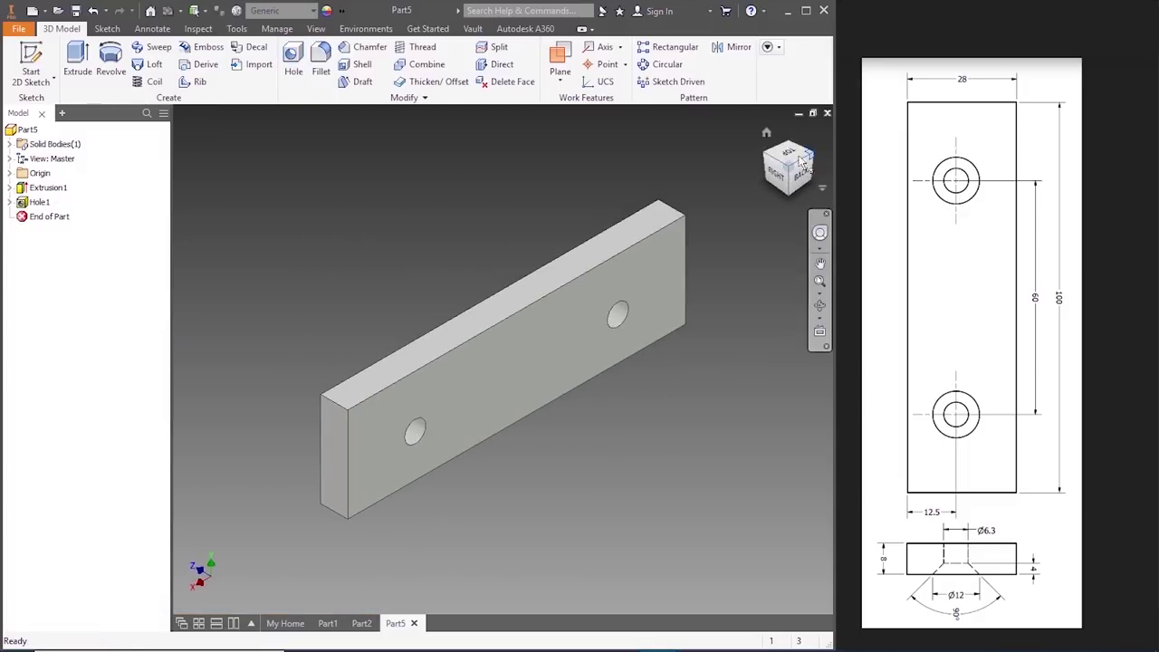
click(766, 163)
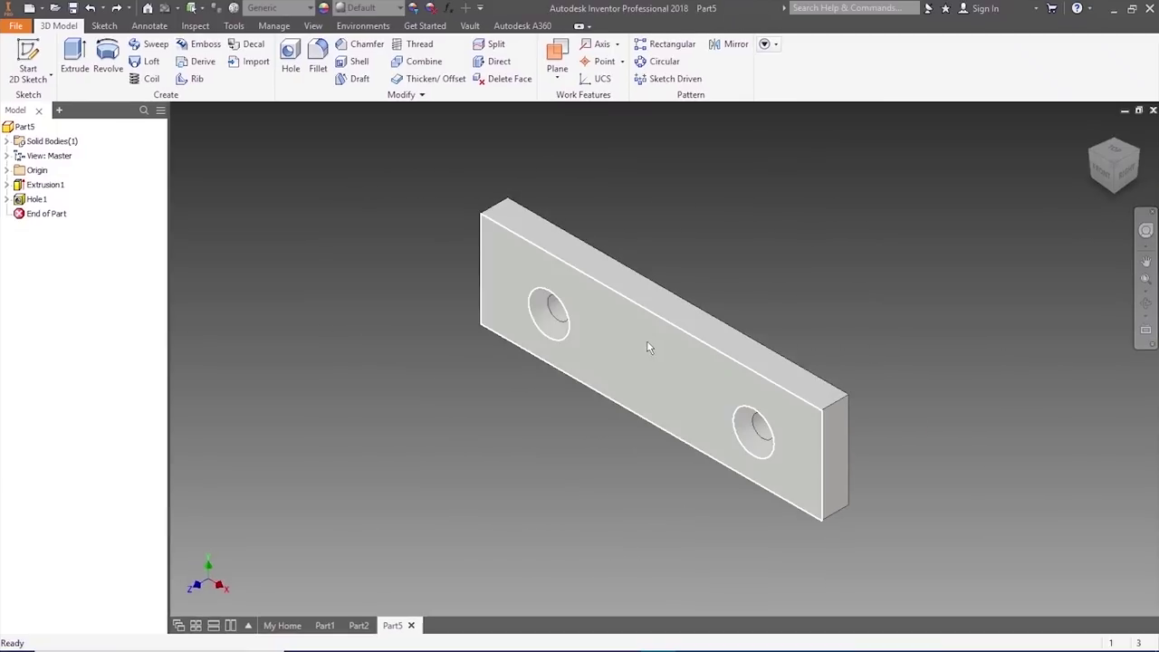
right_click(636, 352)
click(612, 517)
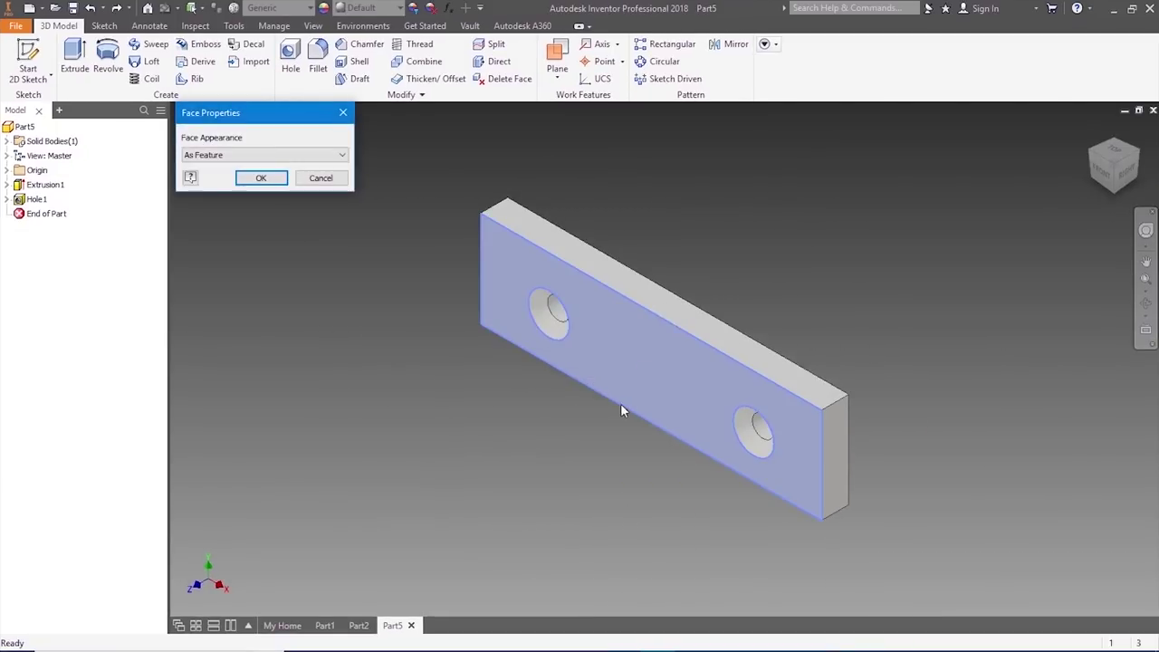
click(305, 156)
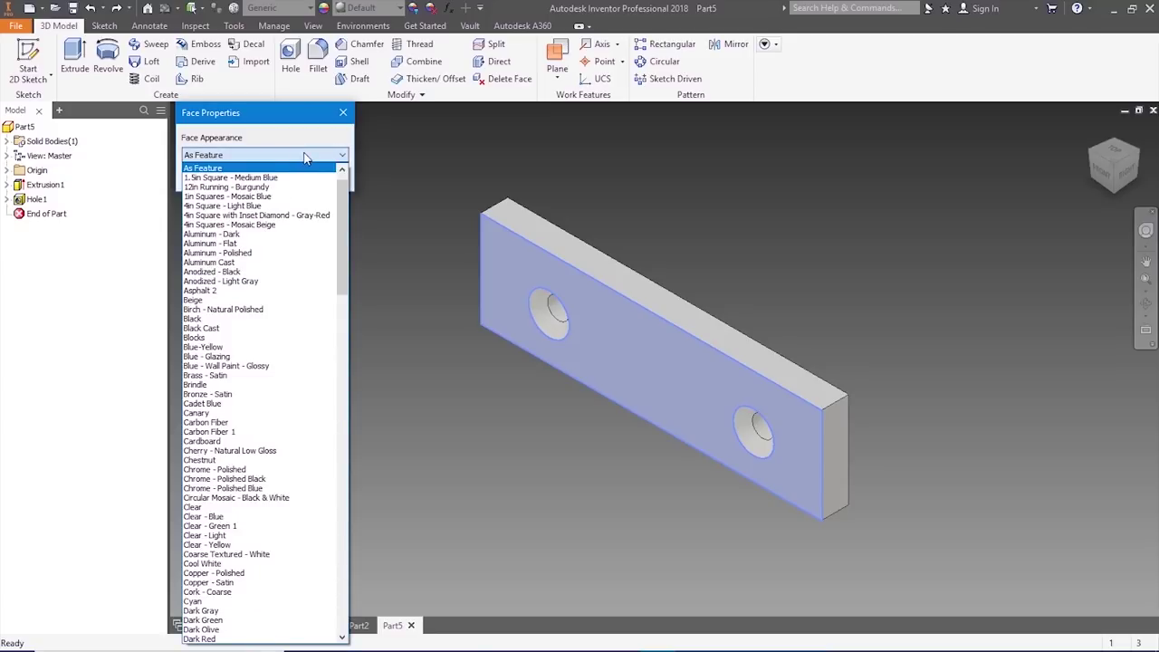
scroll(270, 299, down, 17)
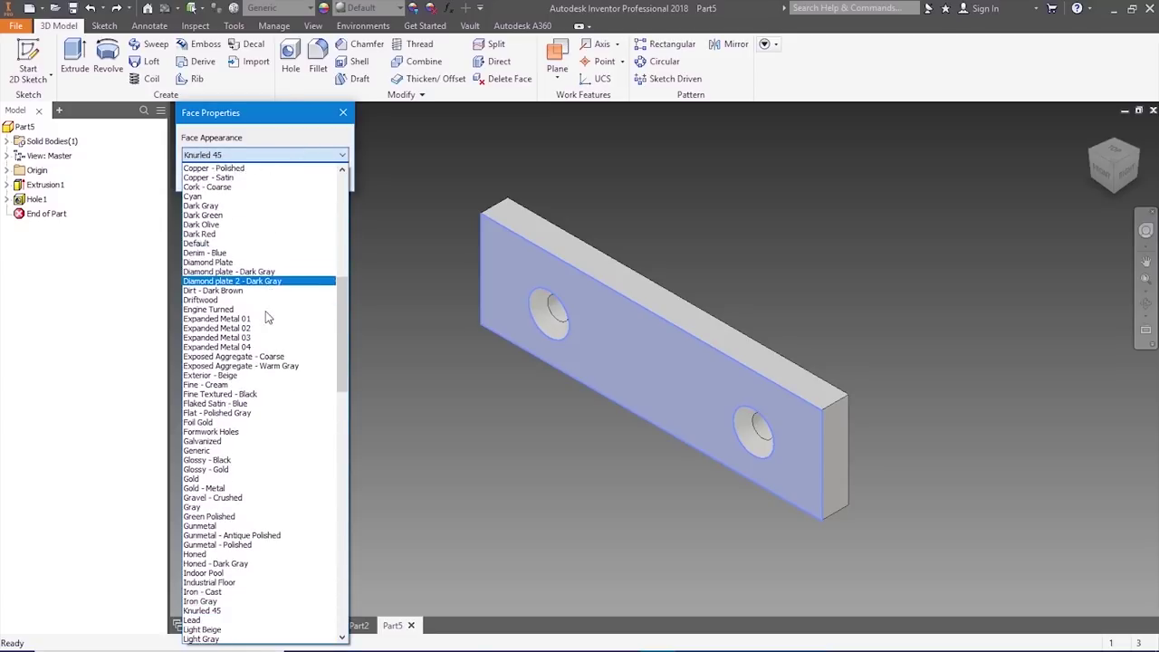
scroll(267, 317, down, 2)
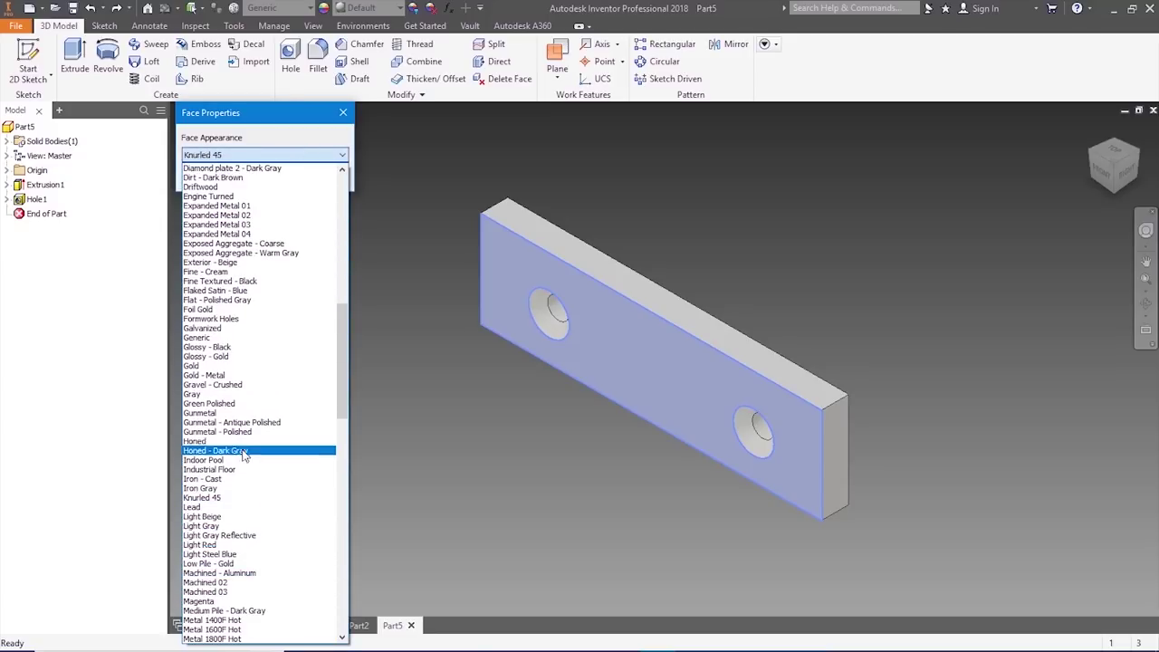
click(217, 500)
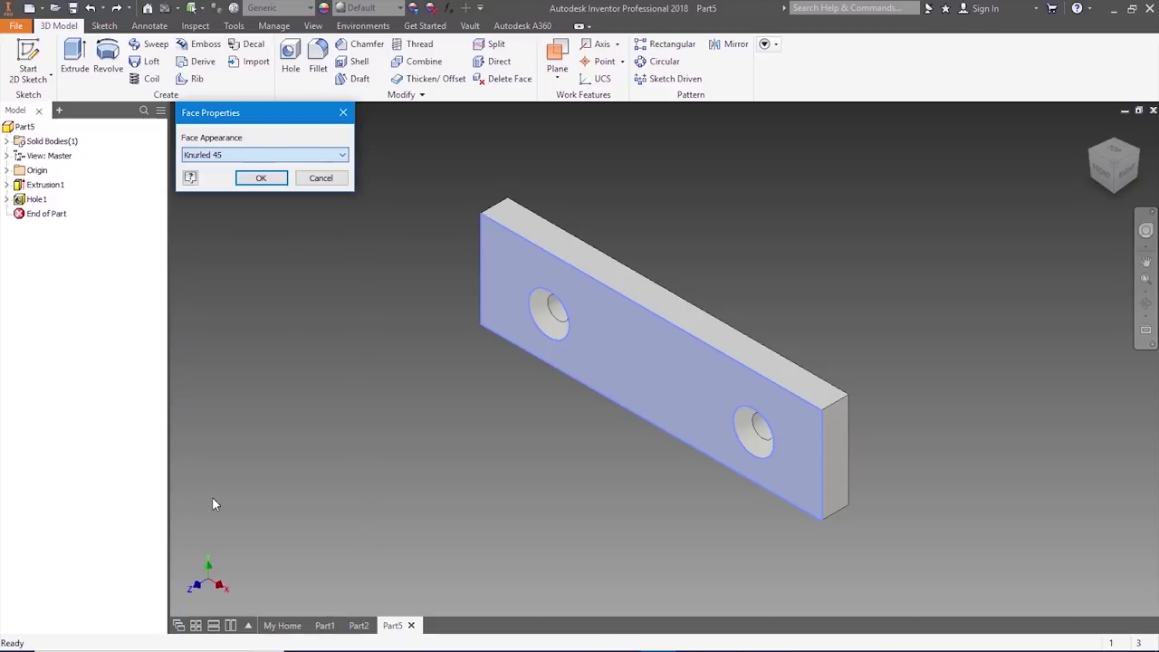
click(270, 185)
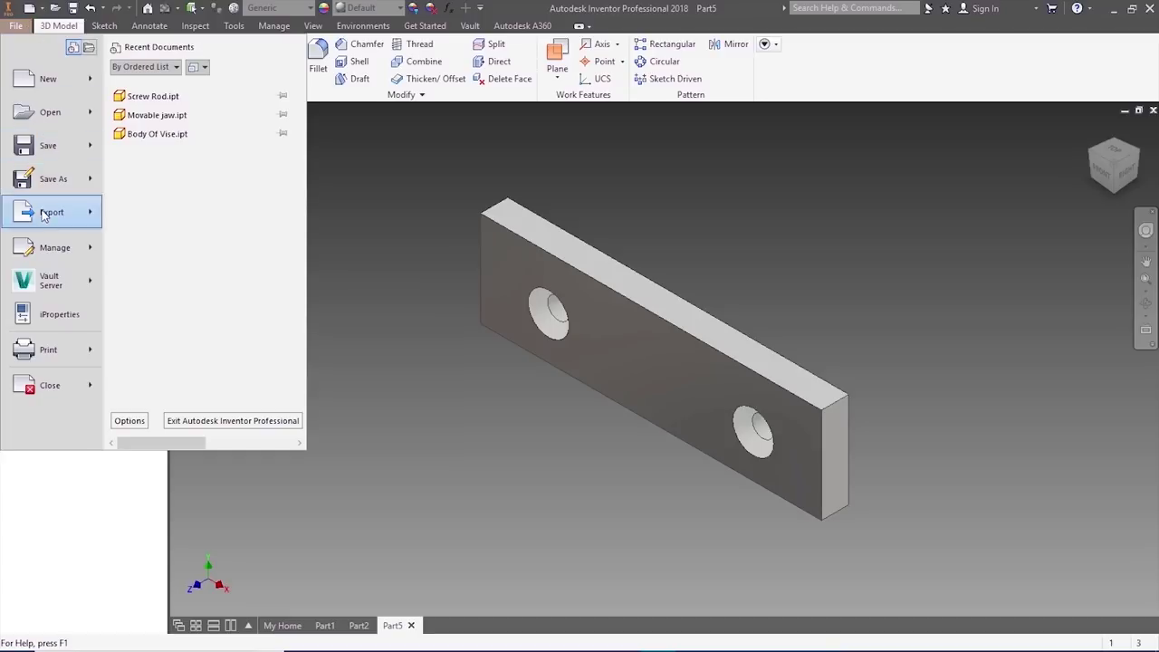
- Set the part's physical material to Steel, Cast in the iProperties and apply it
click(56, 314)
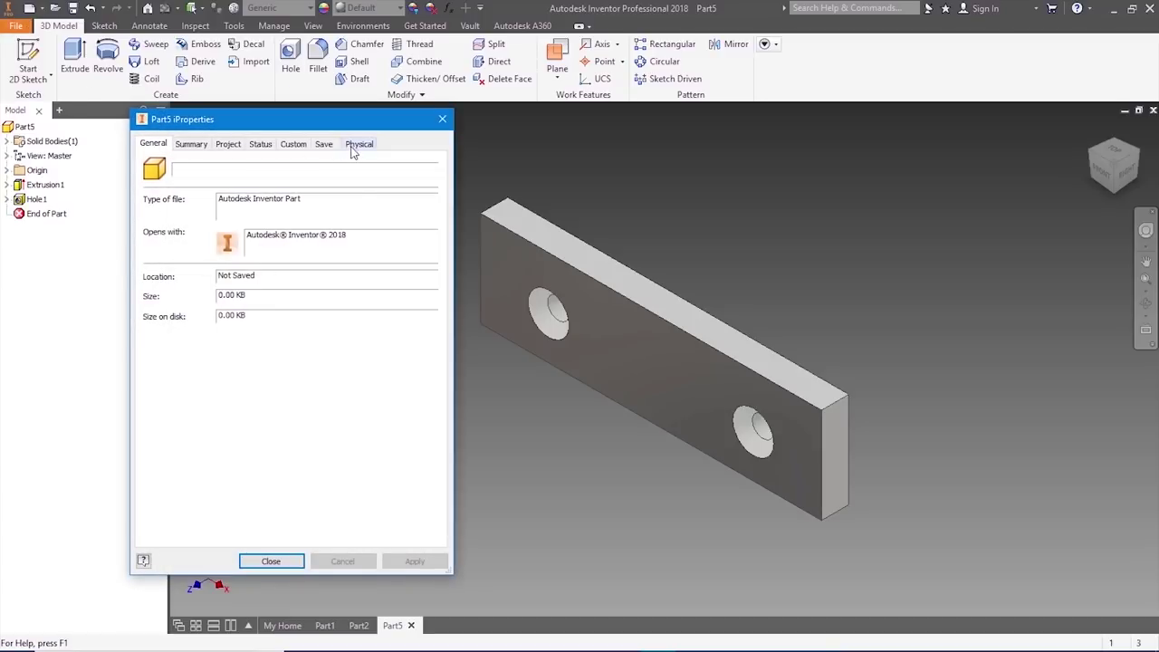
click(356, 147)
click(303, 213)
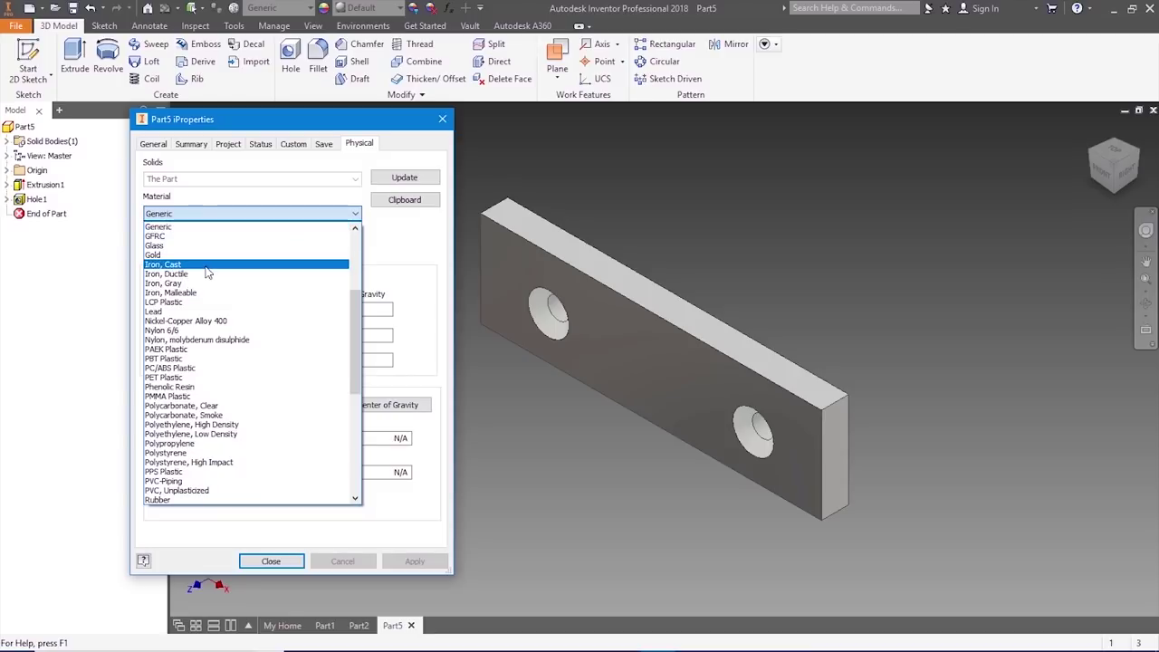
scroll(209, 314, down, 7)
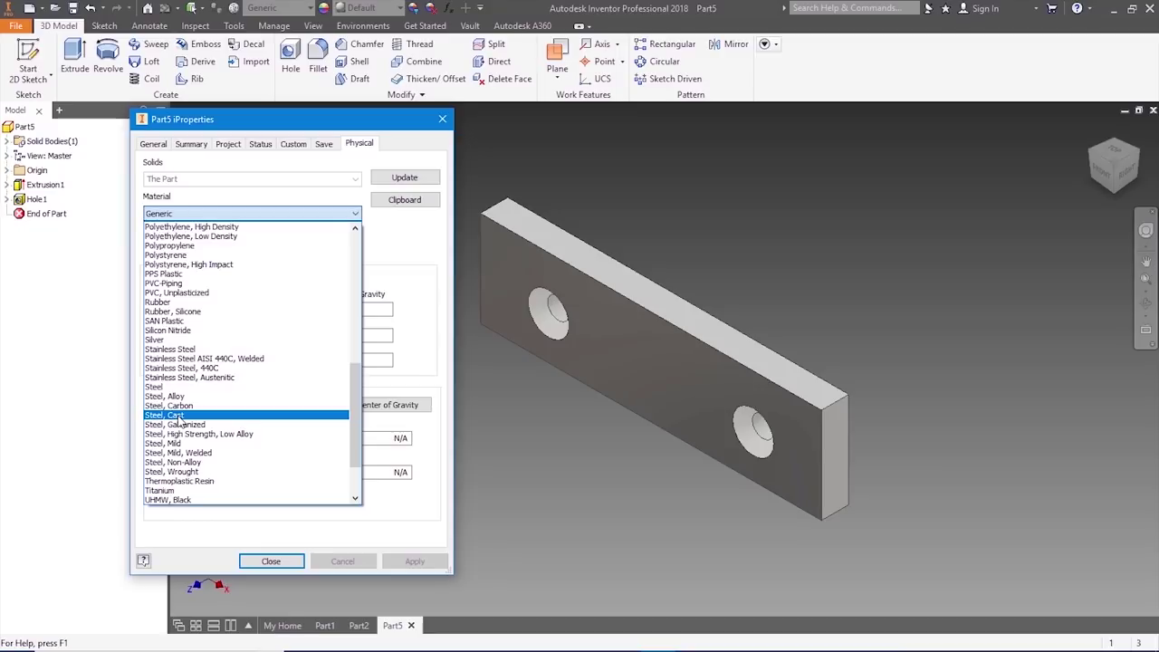
click(180, 416)
click(413, 562)
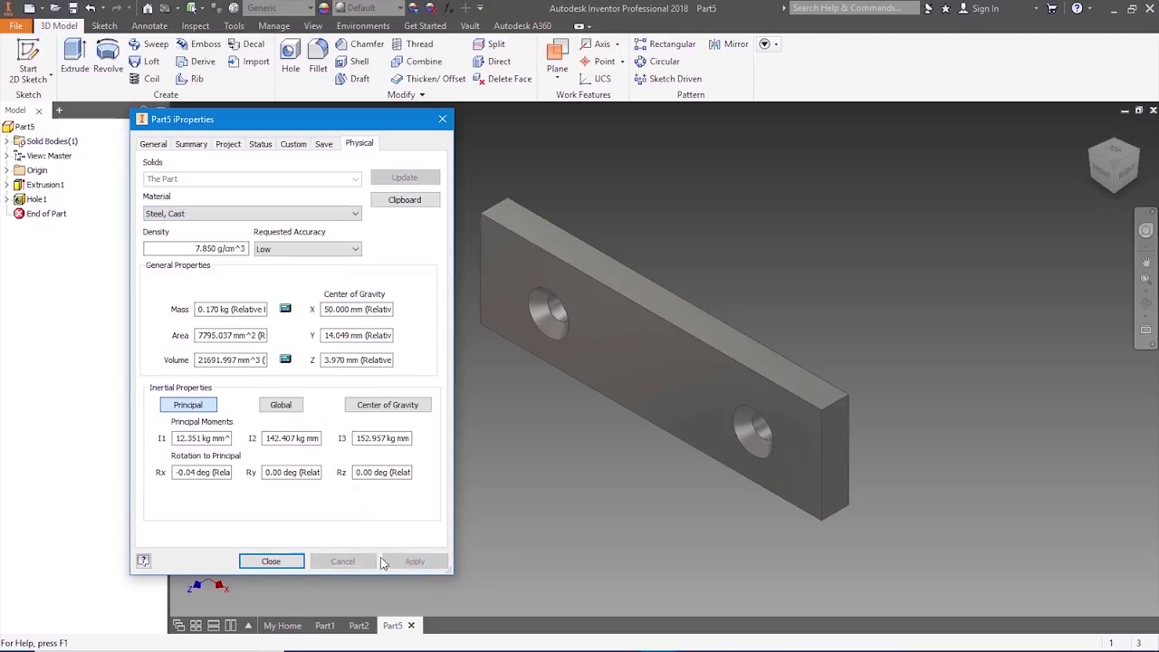
click(271, 561)
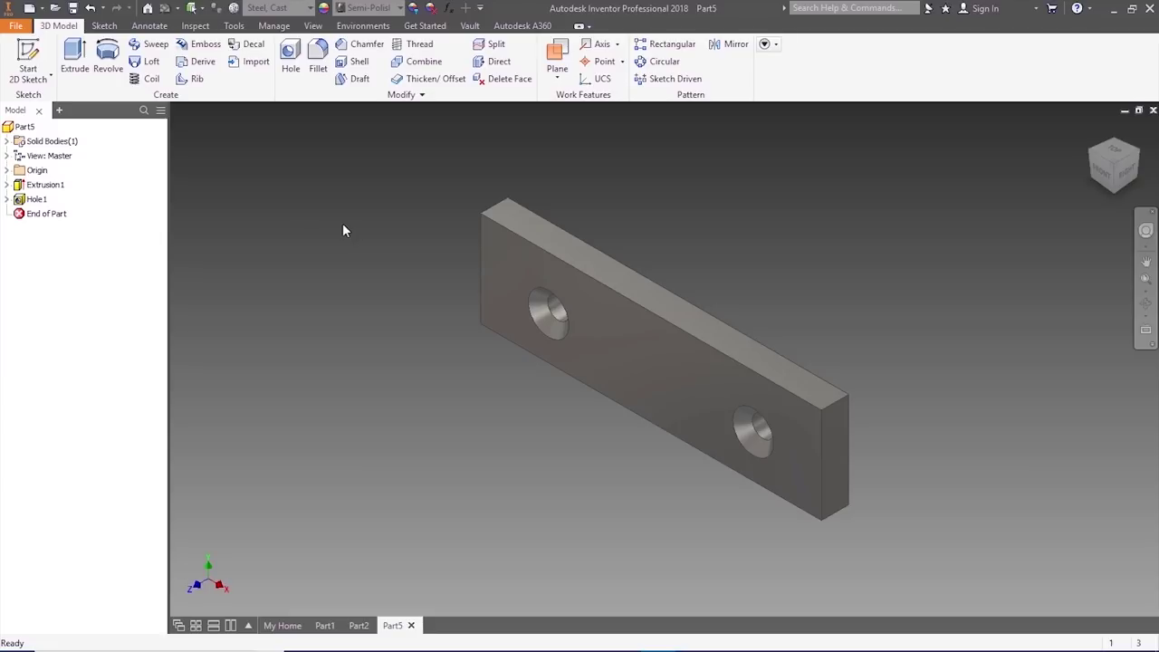
- Save the part as Jaw grip in the Machine Vise folder
click(15, 26)
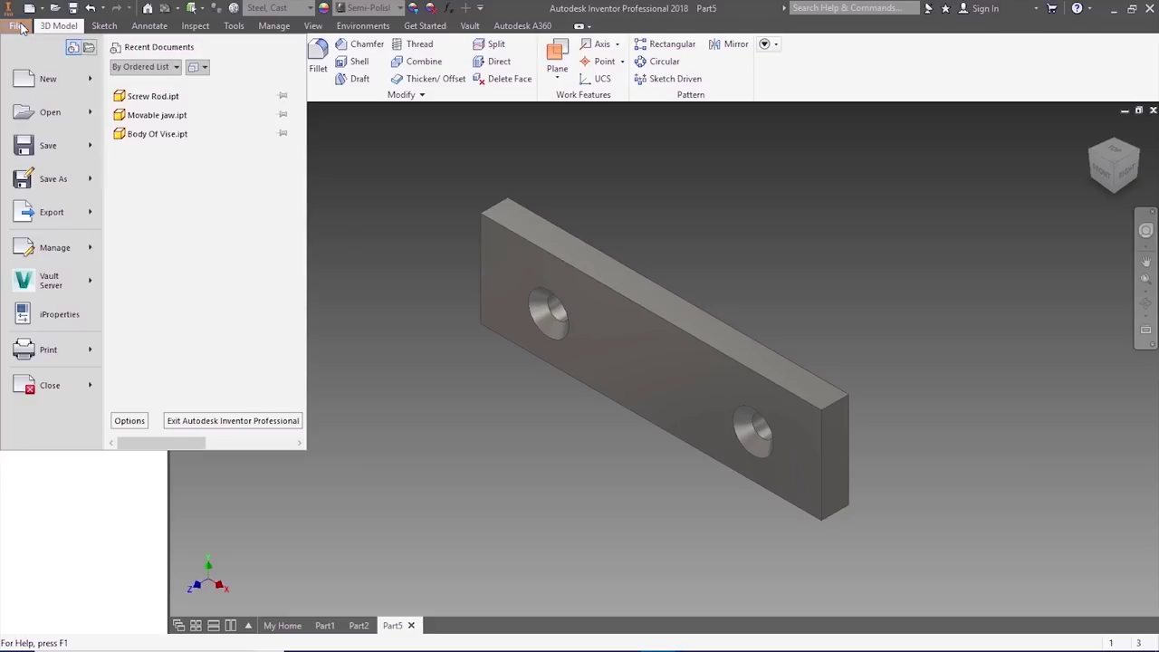
click(68, 187)
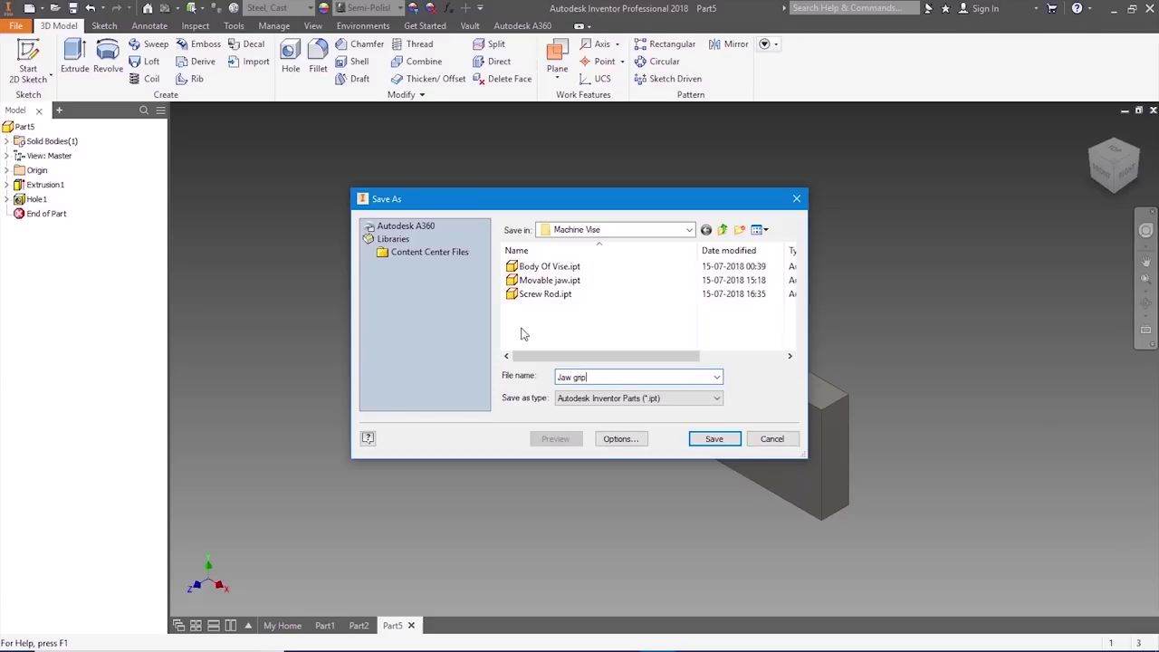
click(724, 436)
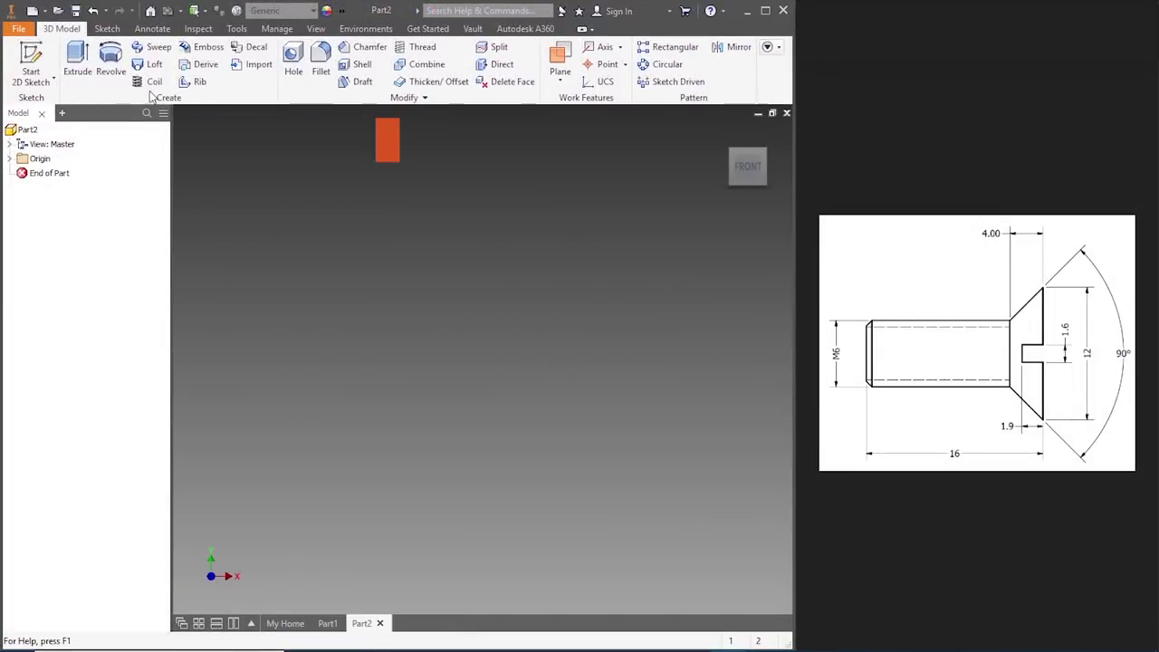
- Create a new part from the metric Standard (mm).ipt template and start a sketch on the XY plane
click(32, 11)
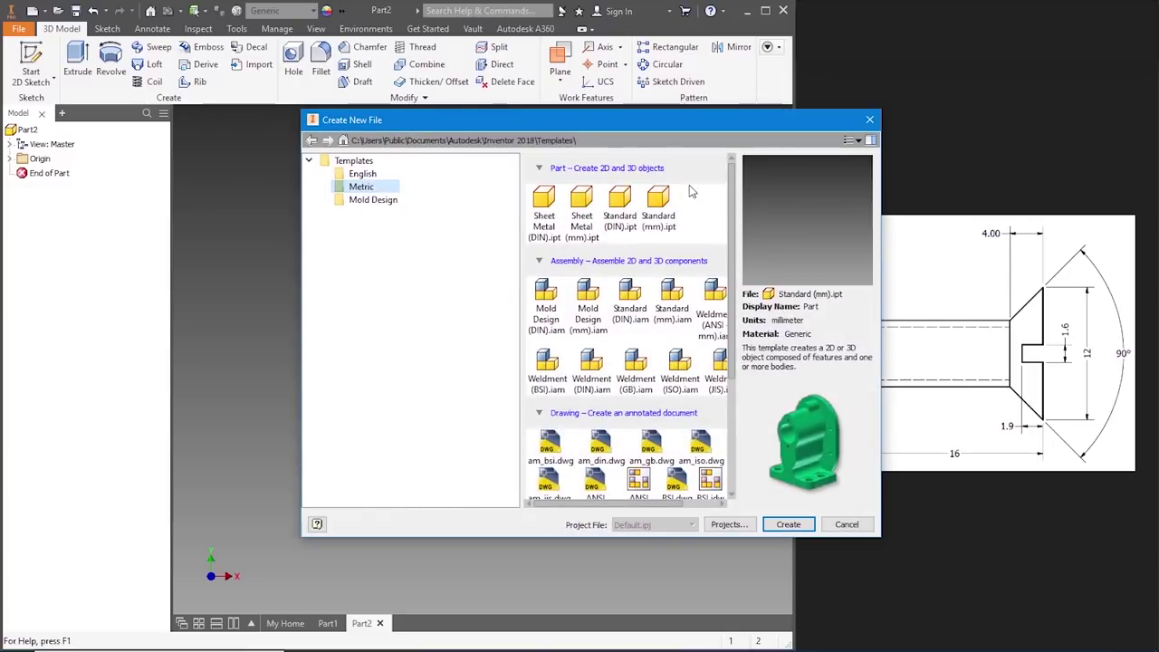
click(793, 526)
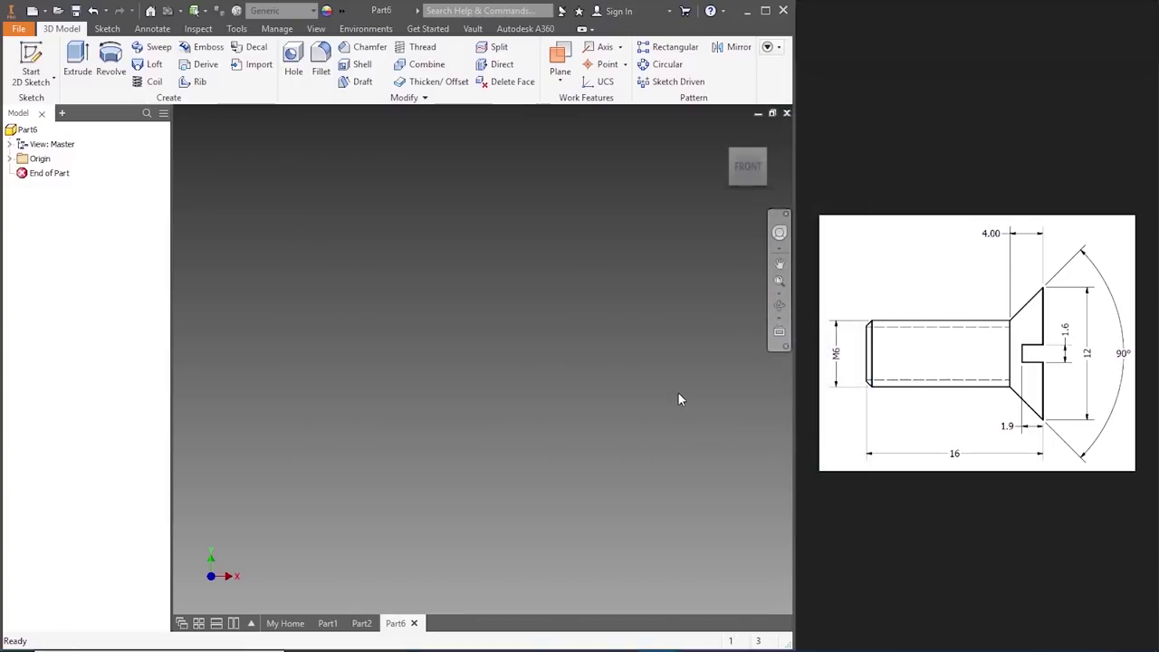
click(31, 62)
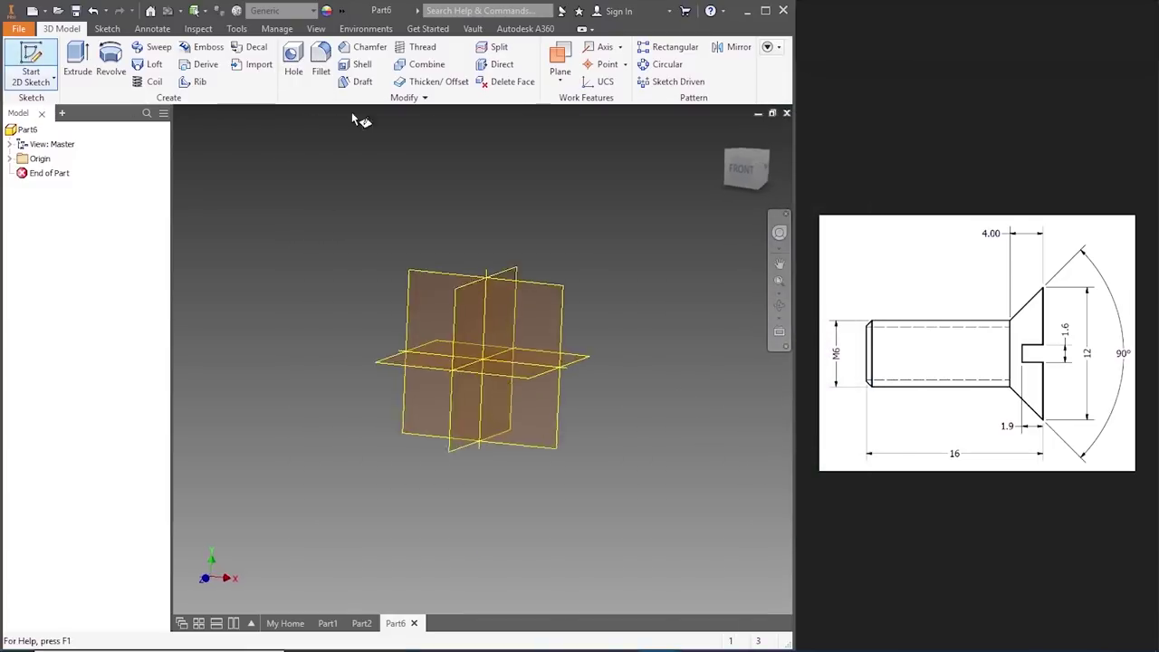
click(422, 226)
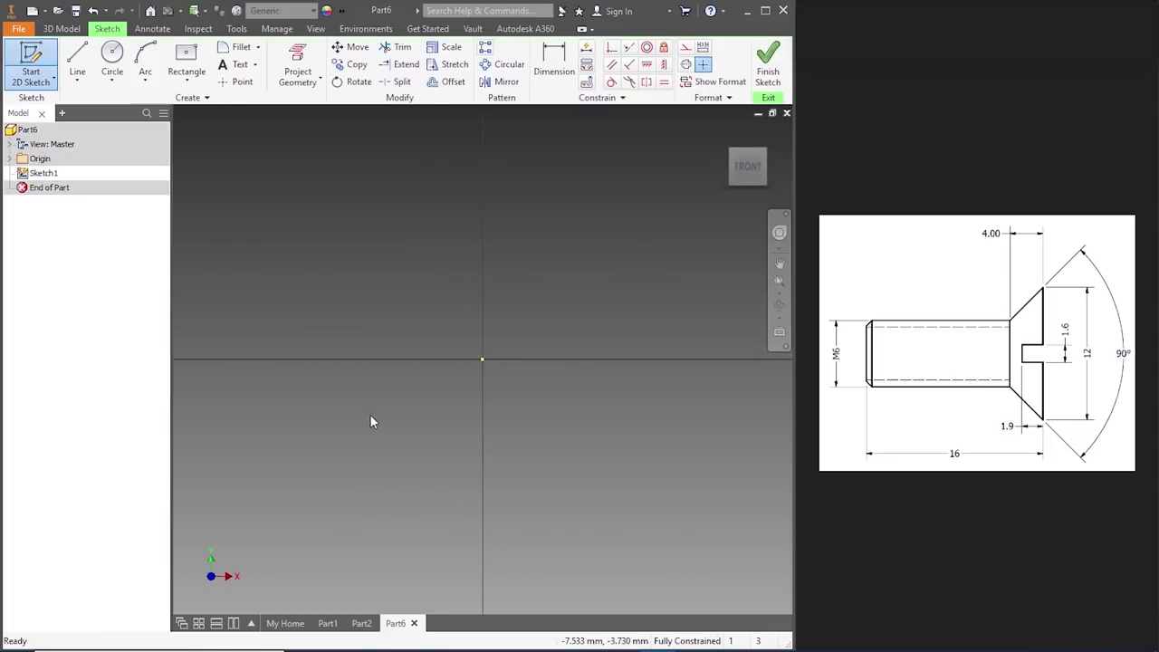
- Draw a 16 mm horizontal line running in the negative X direction from the sketch origin
click(77, 62)
click(432, 384)
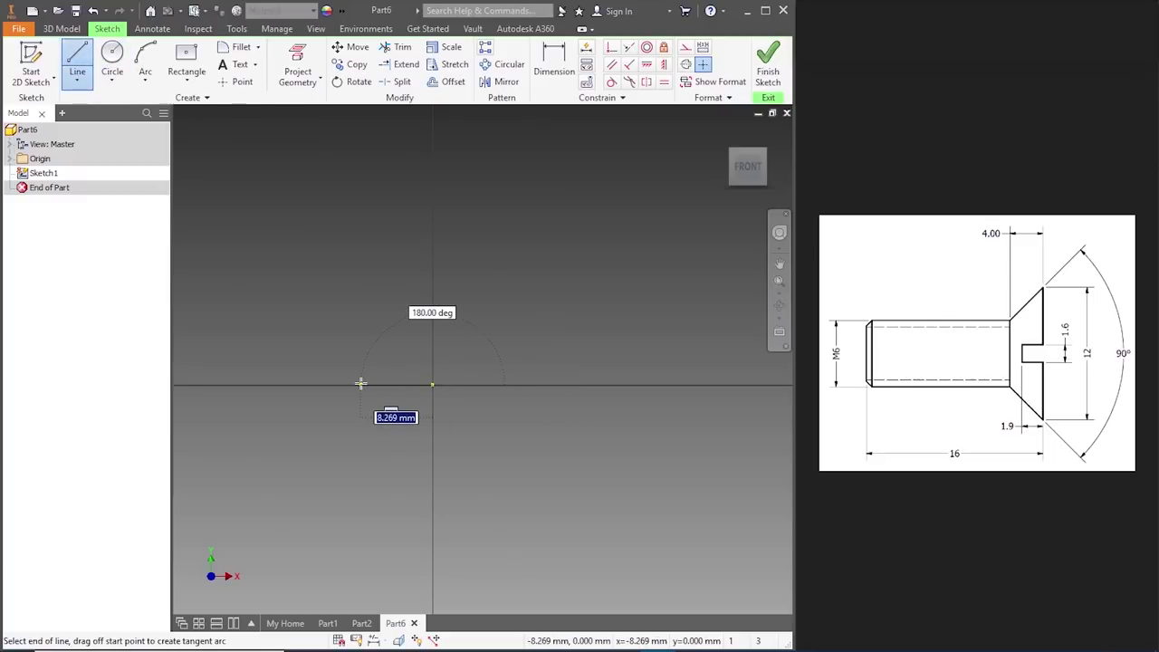
text(16)
key(Tab)
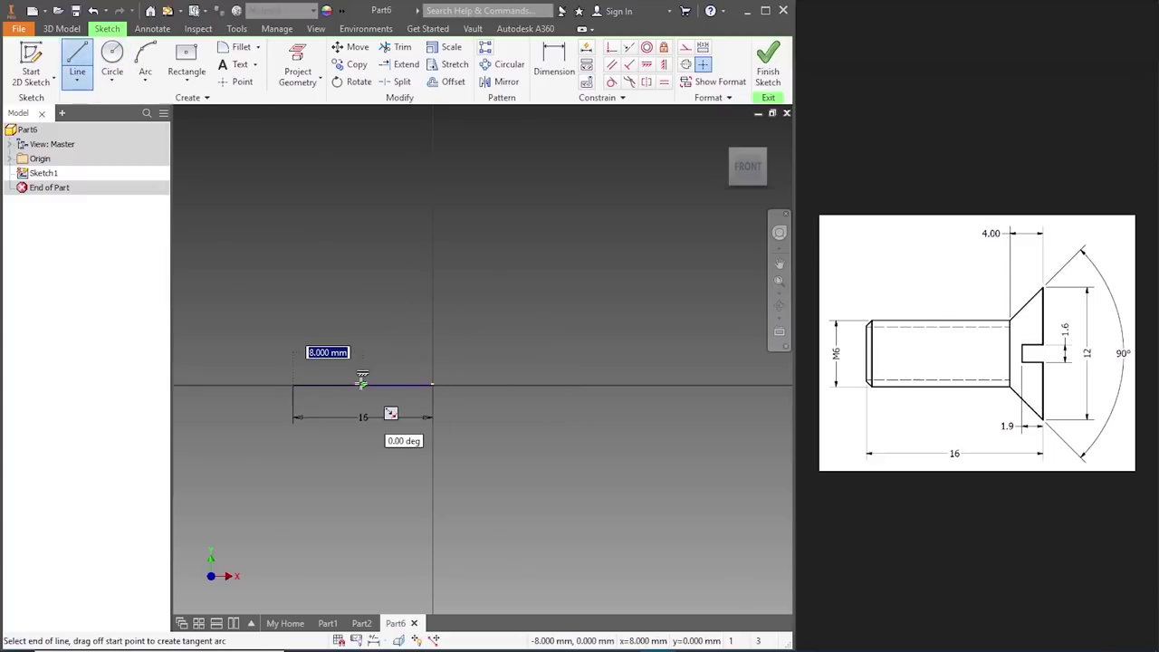
key(Return)
key(Escape)
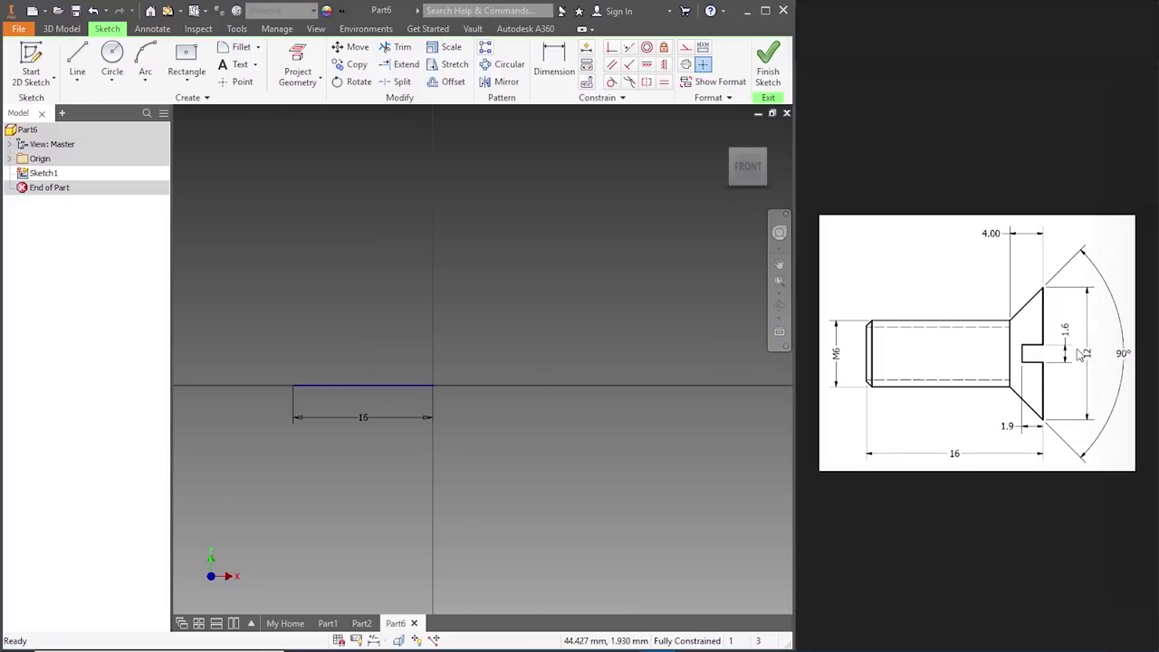
- Draw a vertical line of length 12/2 mm straight down from the origin for the screw head's radius
click(76, 65)
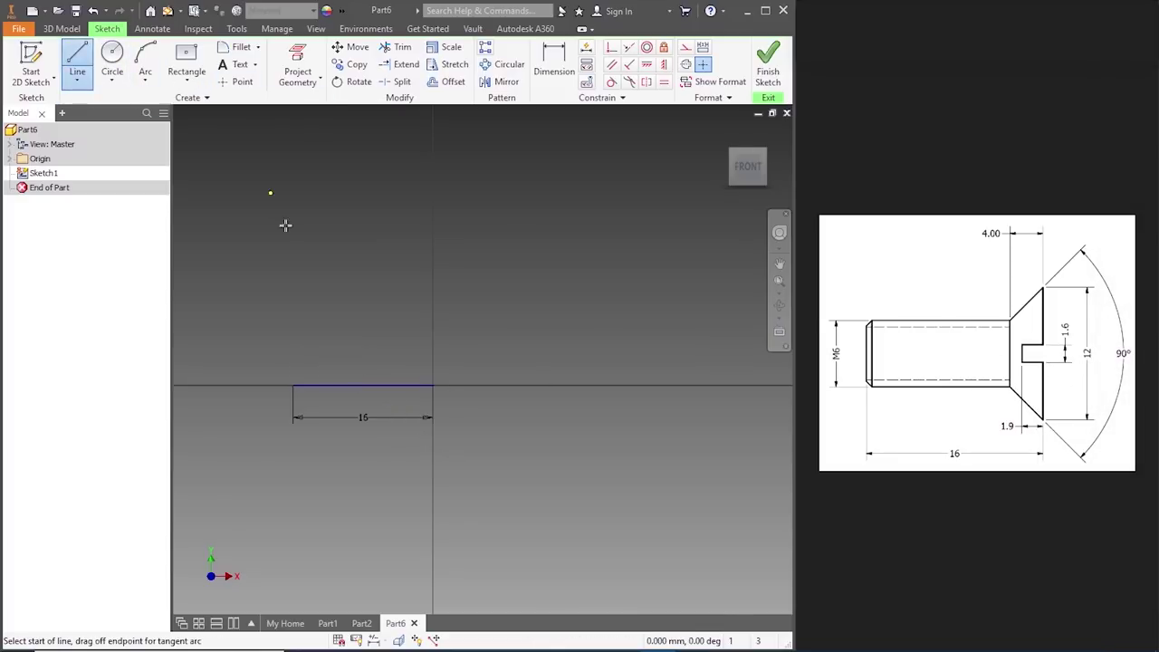
click(433, 387)
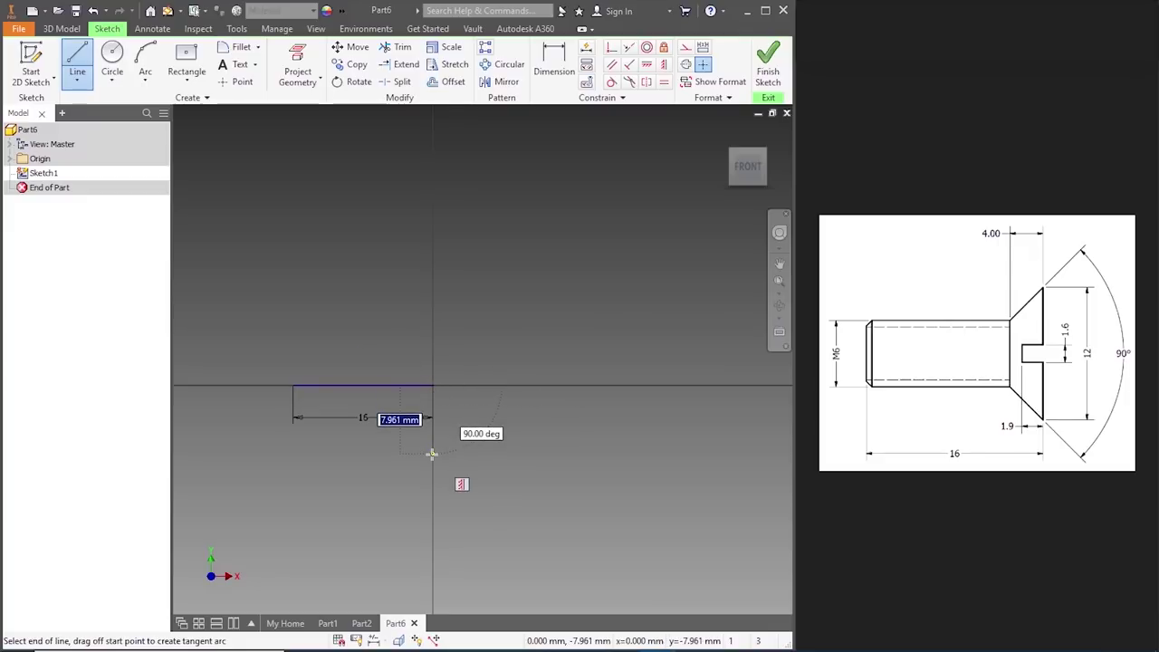
text(12/2)
key(Return)
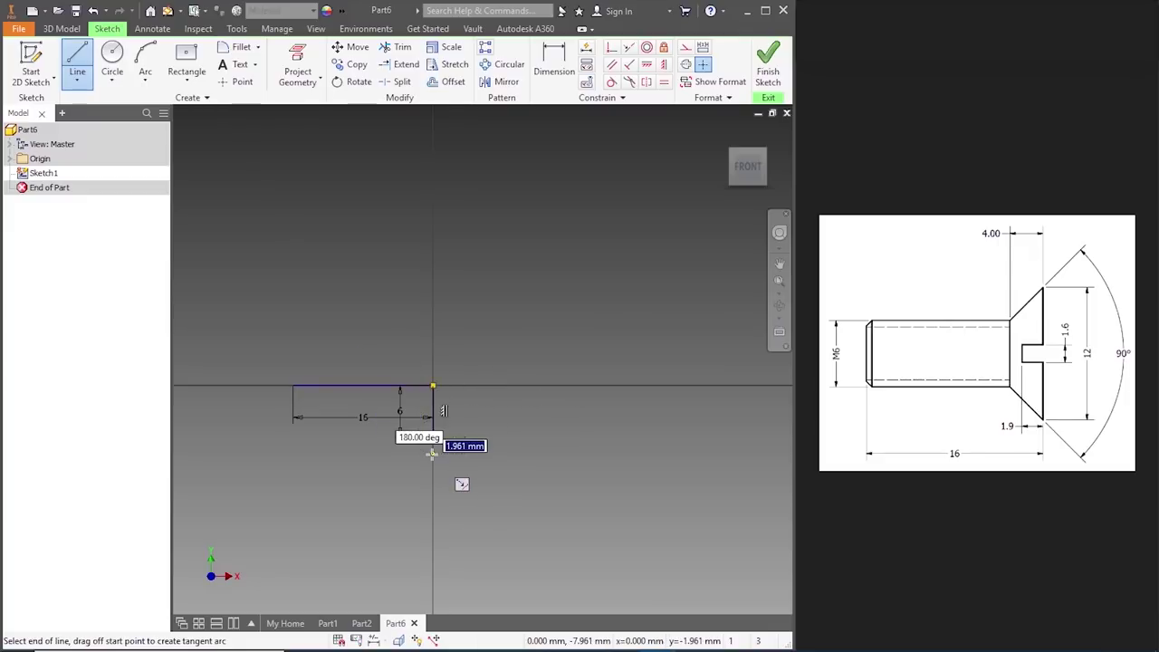
key(Escape)
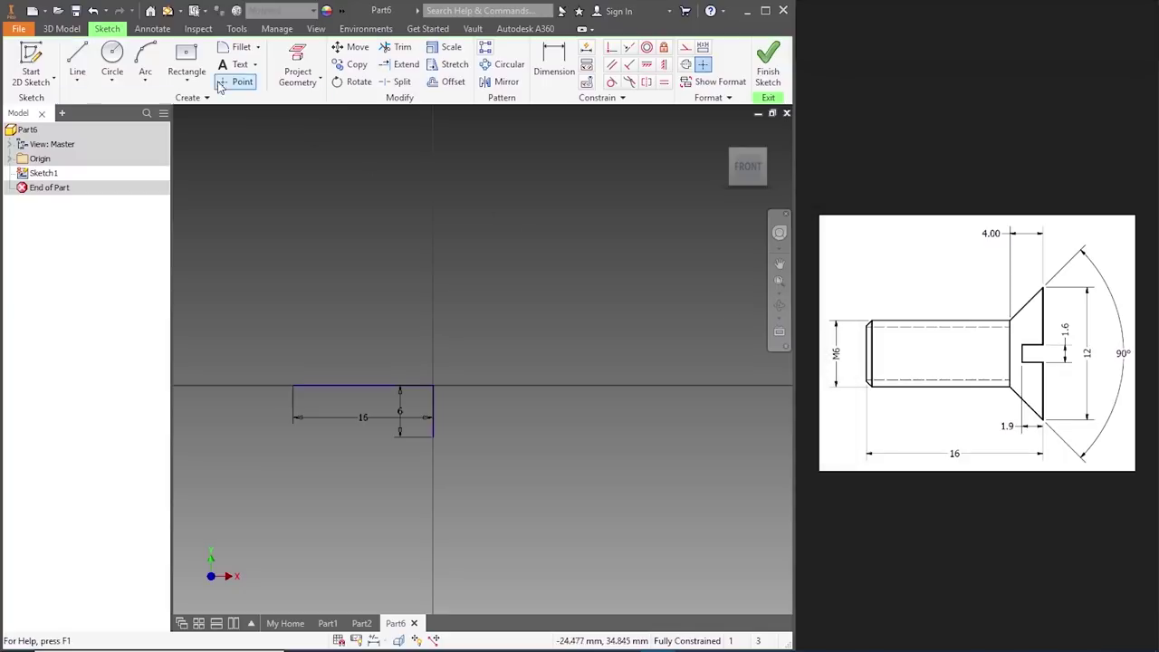
- Draw a vertical line of length 6/2 mm down from the far end of the 16 mm line
click(77, 63)
click(294, 385)
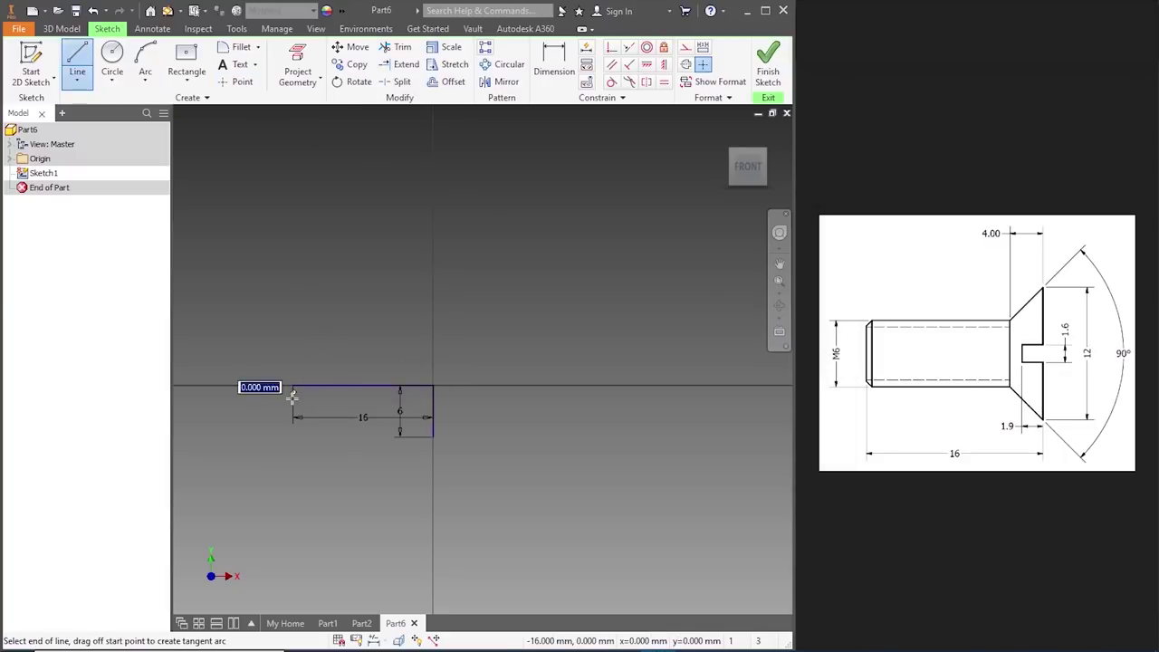
text(6/2)
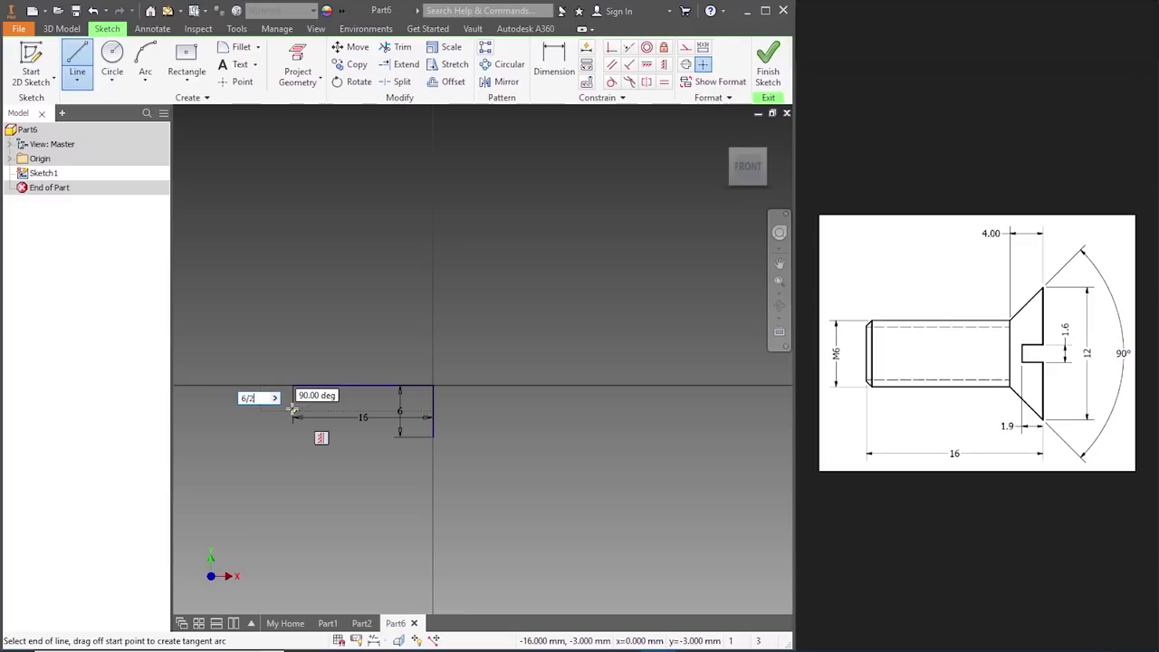
key(Return)
key(Escape)
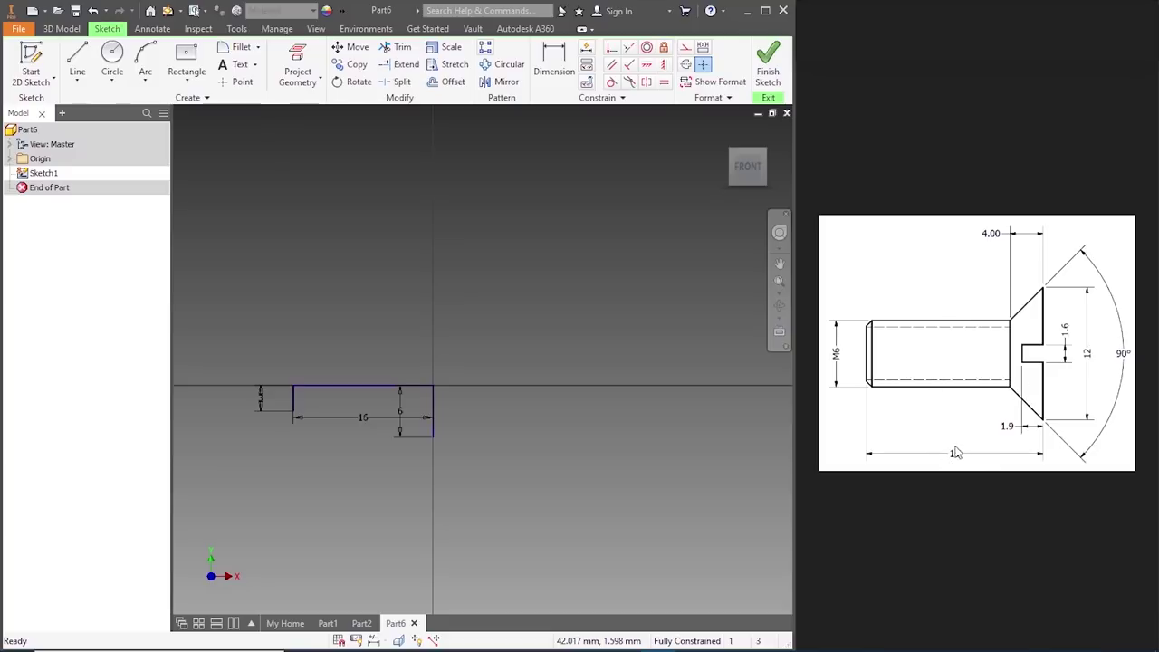
- Draw a horizontal line of length 16-4 mm from the shank radius line's lower end towards the head
key(l)
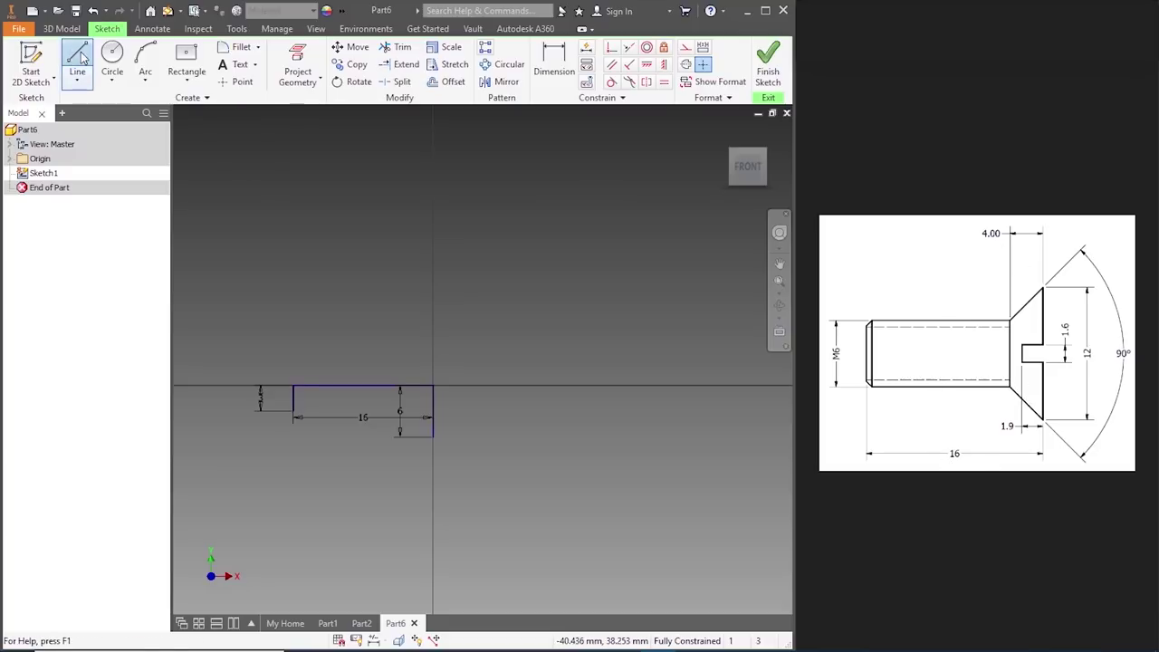
click(294, 414)
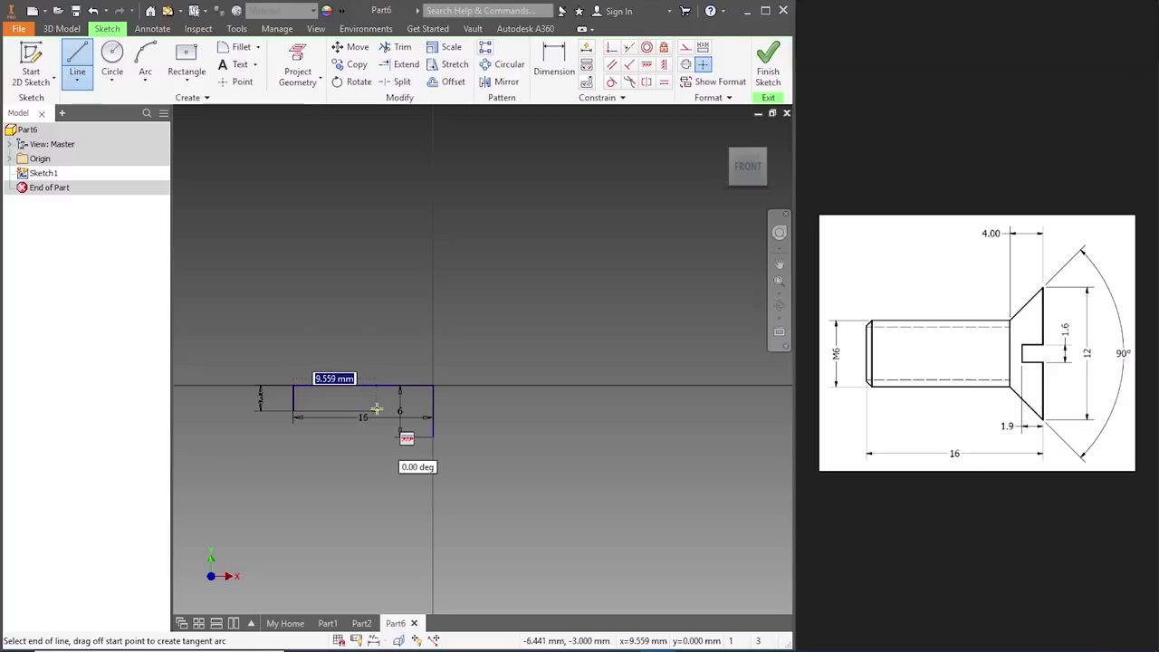
text(16-4)
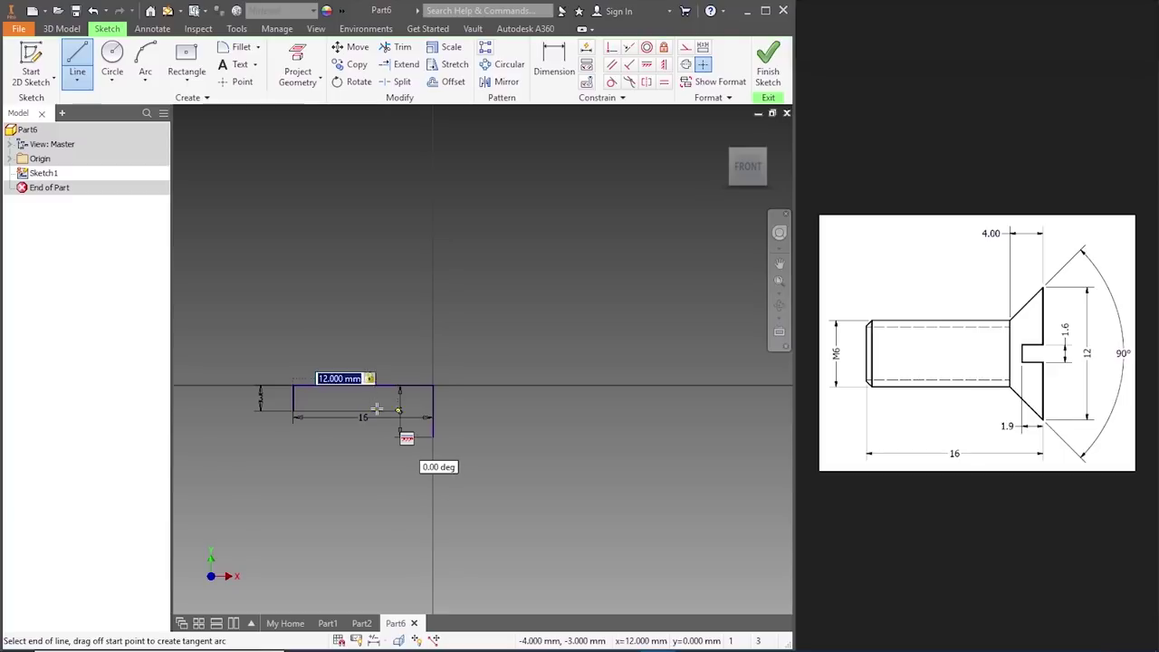
key(Return)
key(Escape)
- Close the profile with a slanted line from the shank line's end to the head radius line's lower end, and finish the sketch
scroll(376, 410, down, 3)
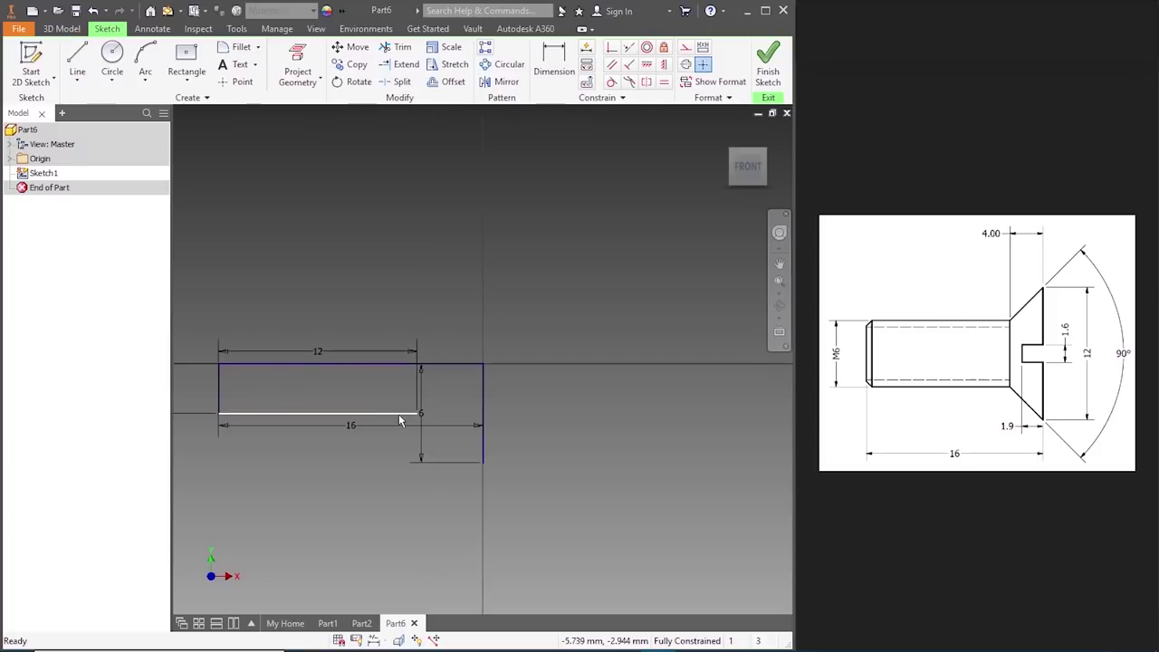
scroll(398, 414, up, 2)
scroll(221, 417, down, 3)
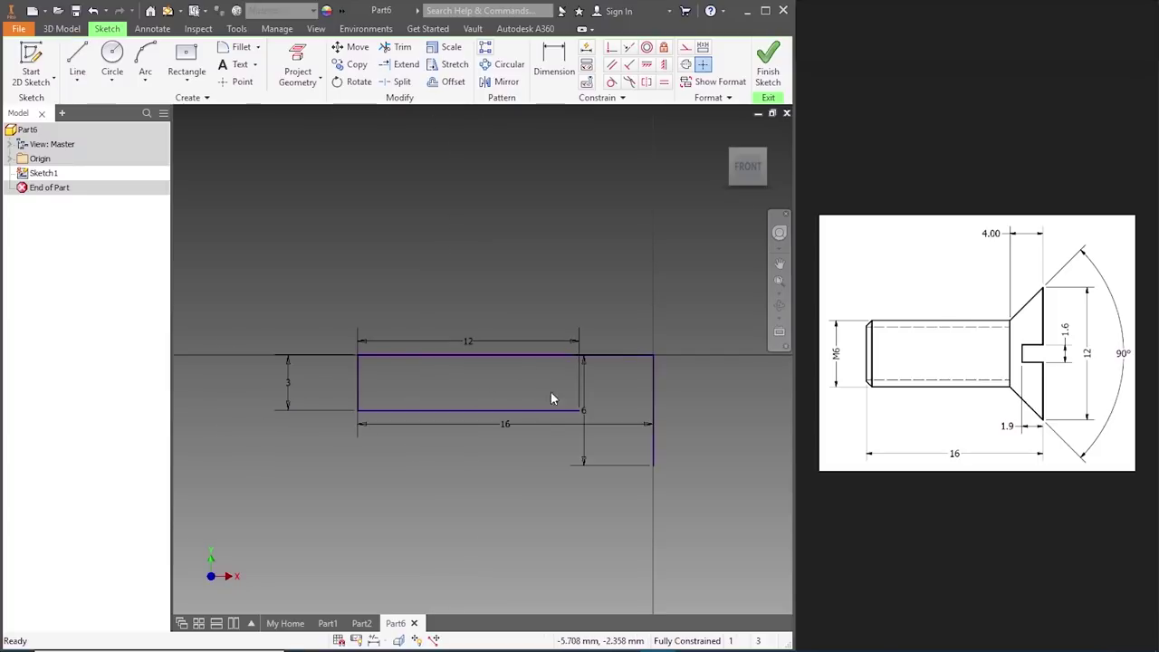
click(77, 64)
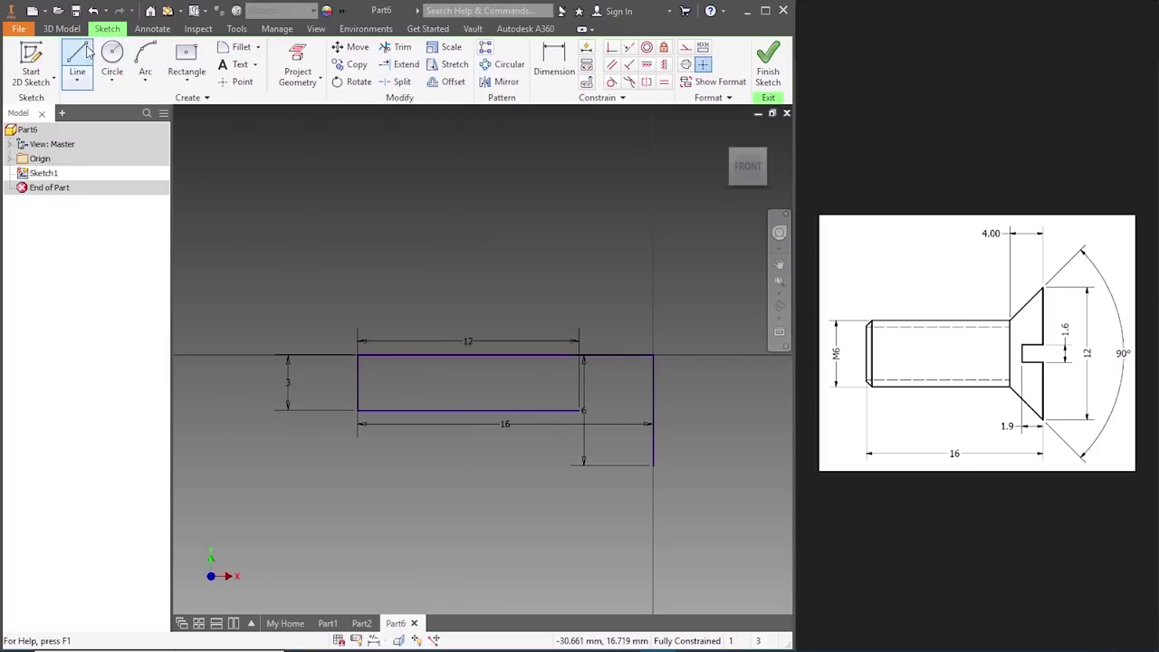
click(580, 411)
click(653, 466)
key(Escape)
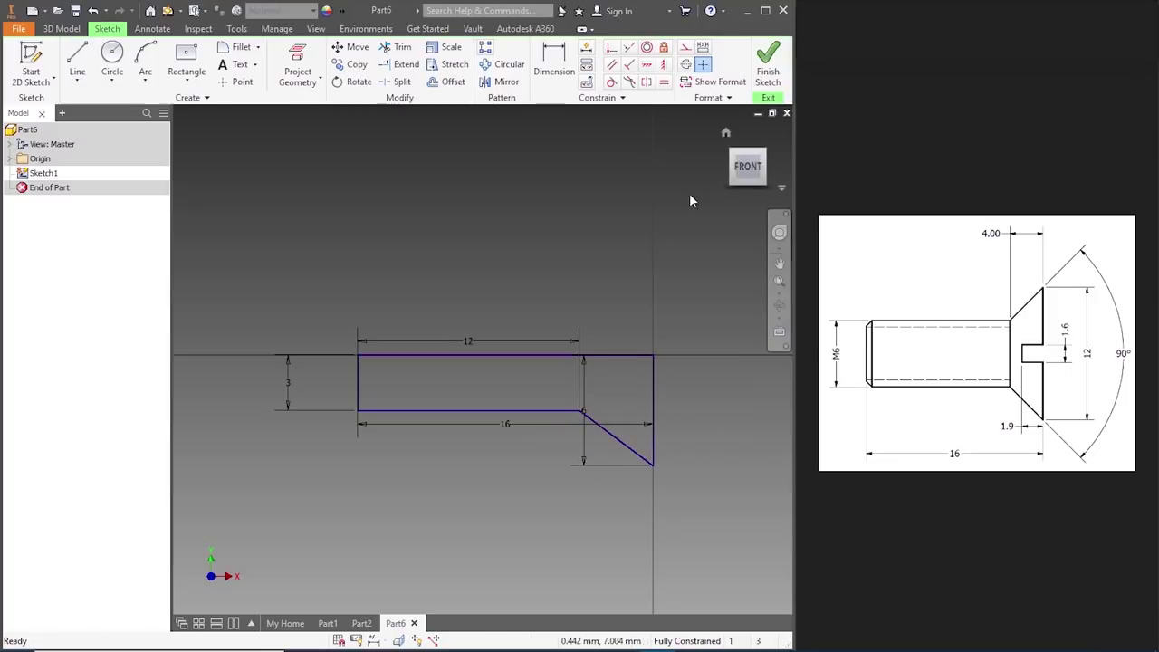
click(768, 73)
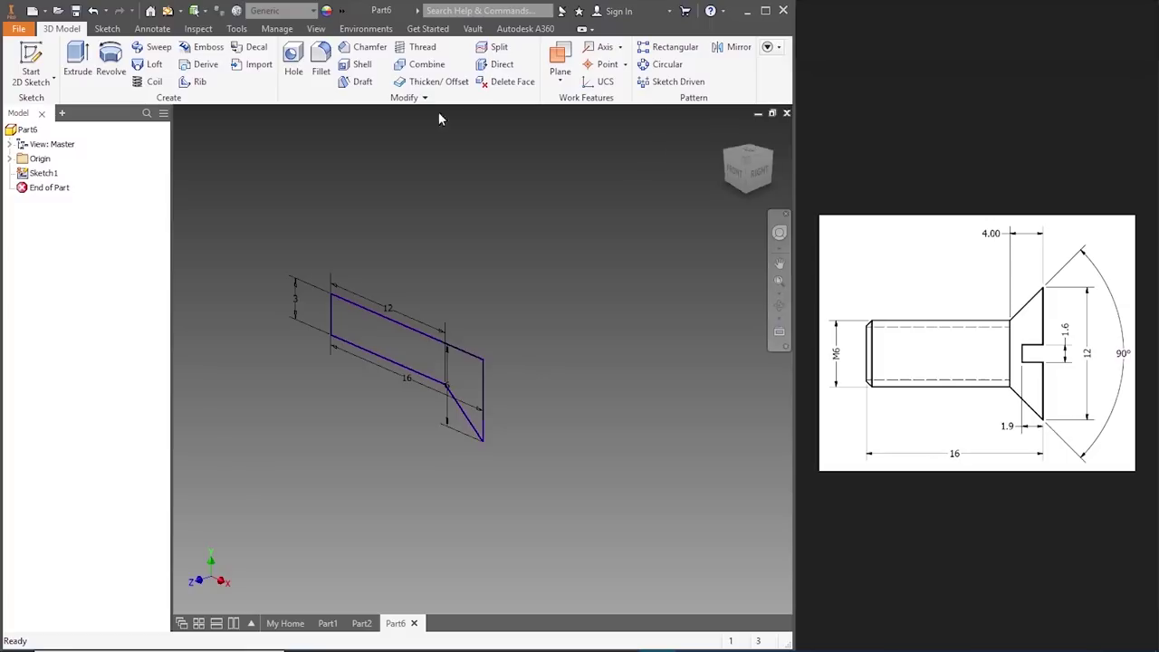
- Revolve the closed profile a full turn about the 16 mm line to form the screw body
click(111, 68)
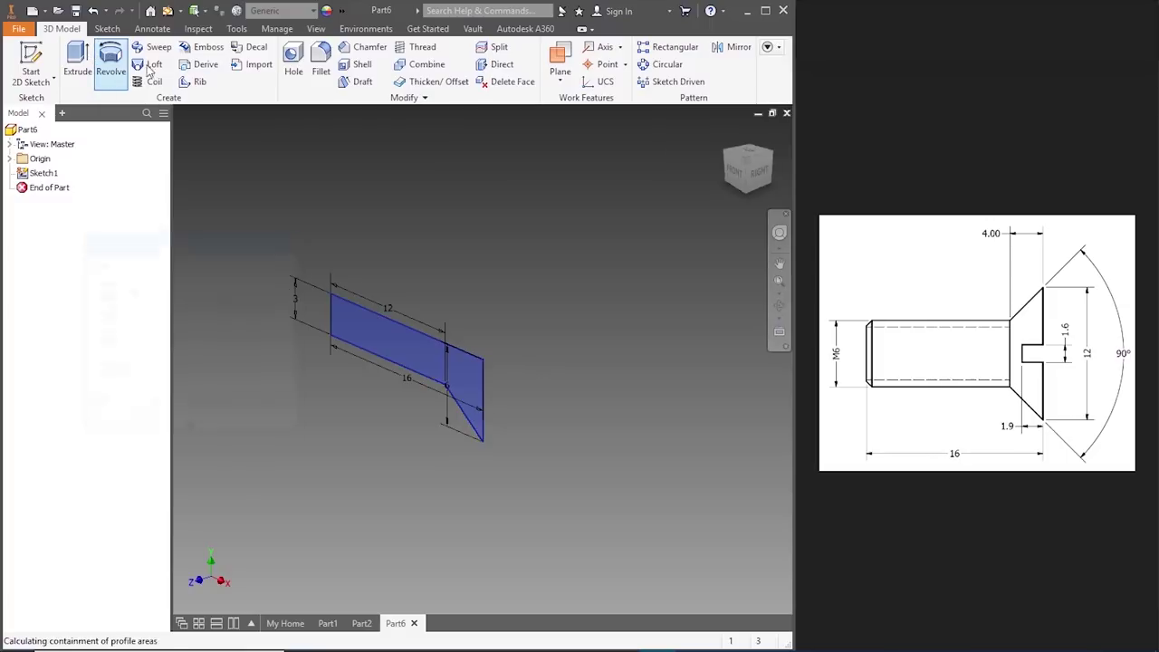
click(364, 310)
click(212, 410)
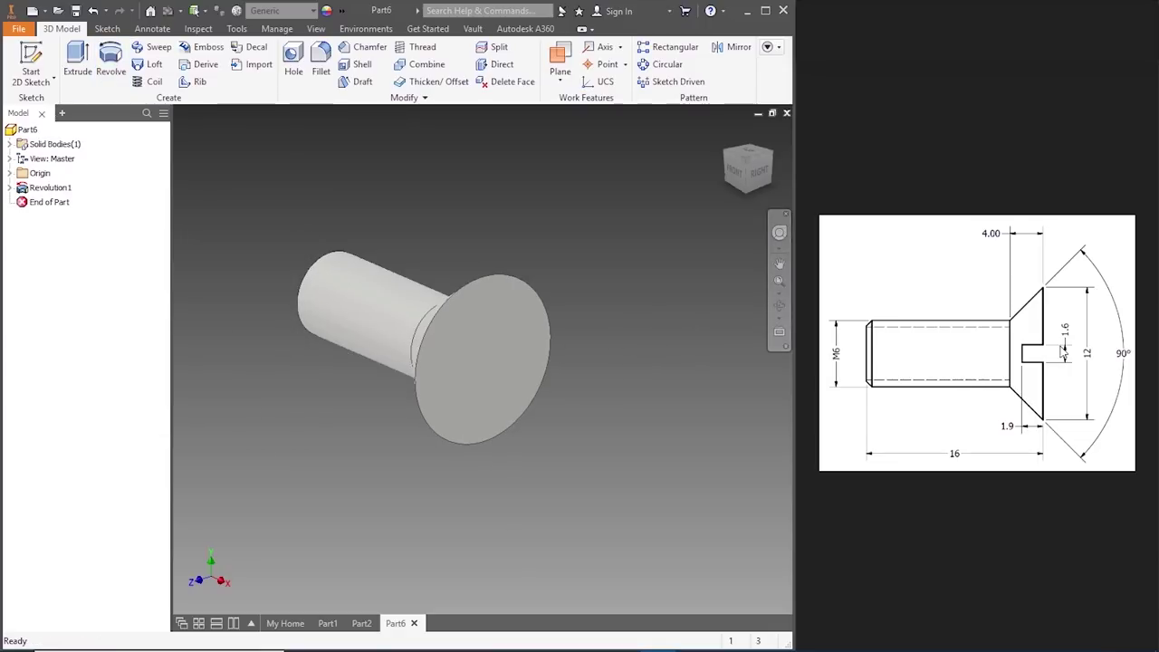
- Sketch a centre rectangle about 17 mm long and 1.6 mm high on the head's flat face, centred on the origin, and finish the sketch
right_click(492, 333)
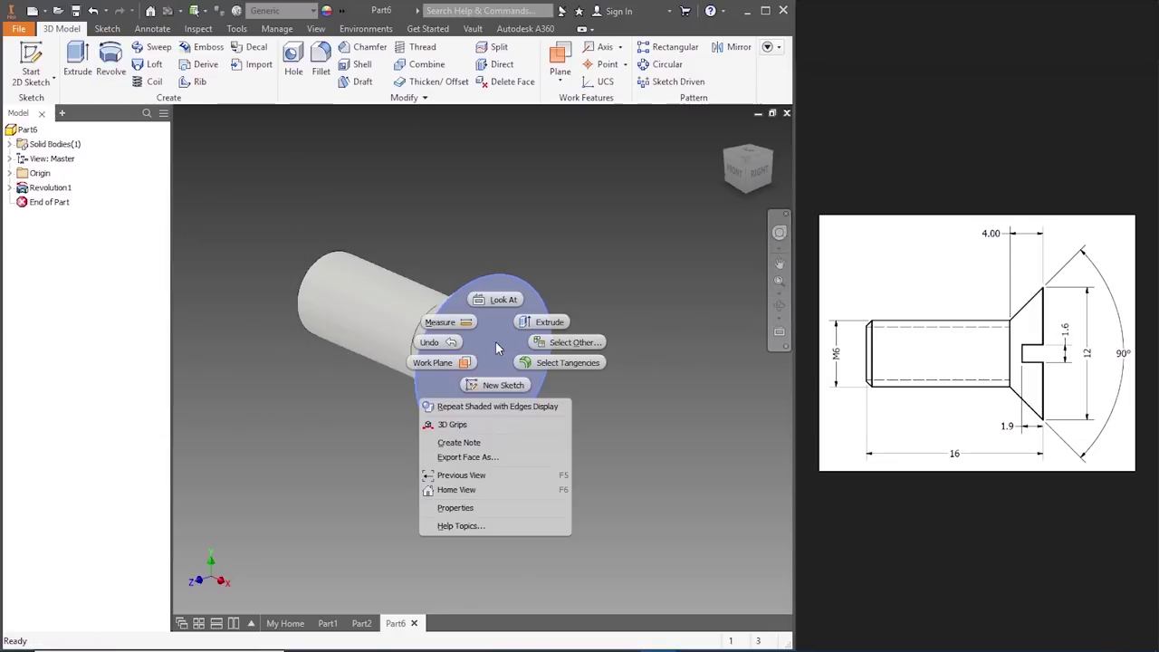
click(498, 381)
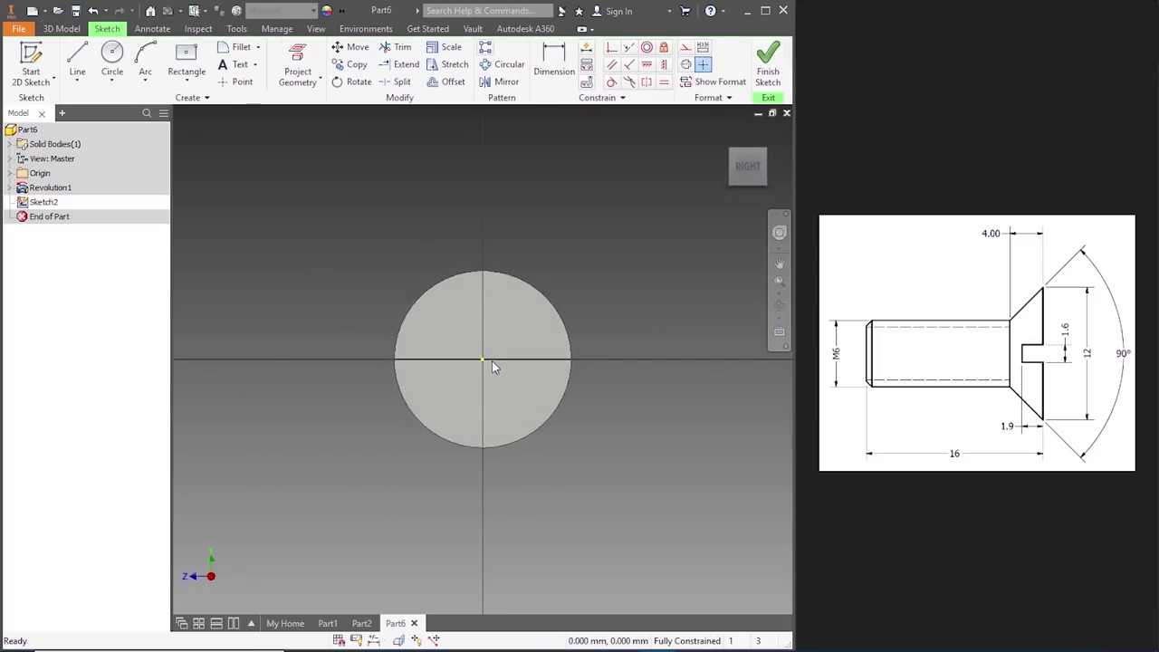
click(187, 76)
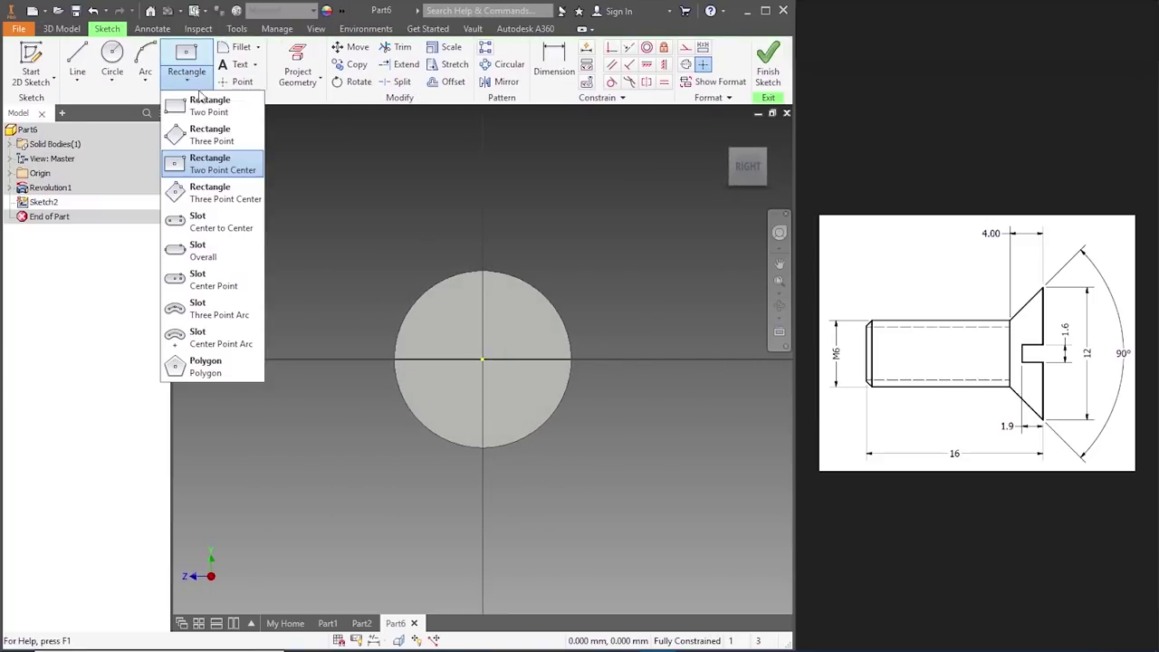
click(209, 165)
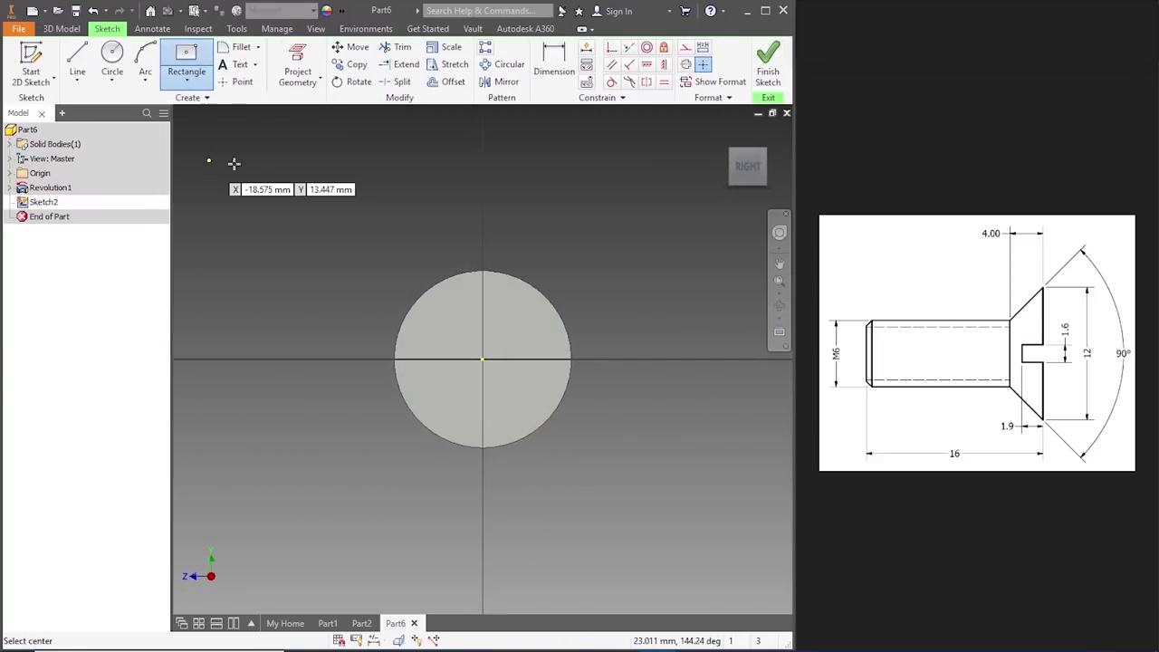
click(482, 359)
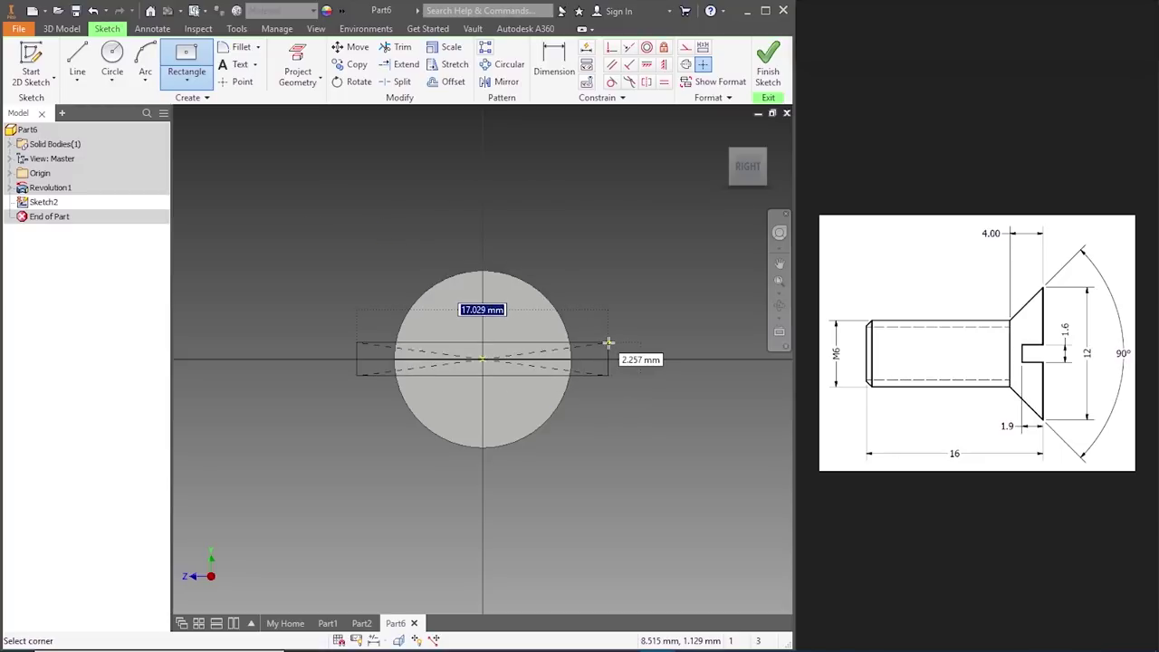
key(Tab)
text(1)
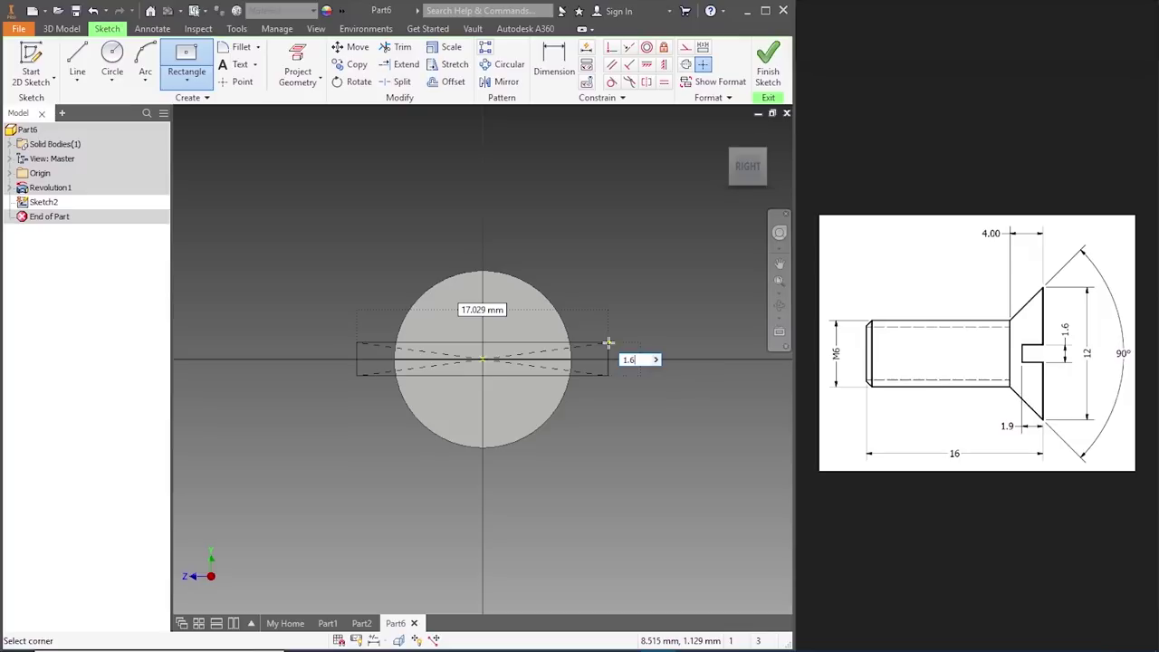
key(Return)
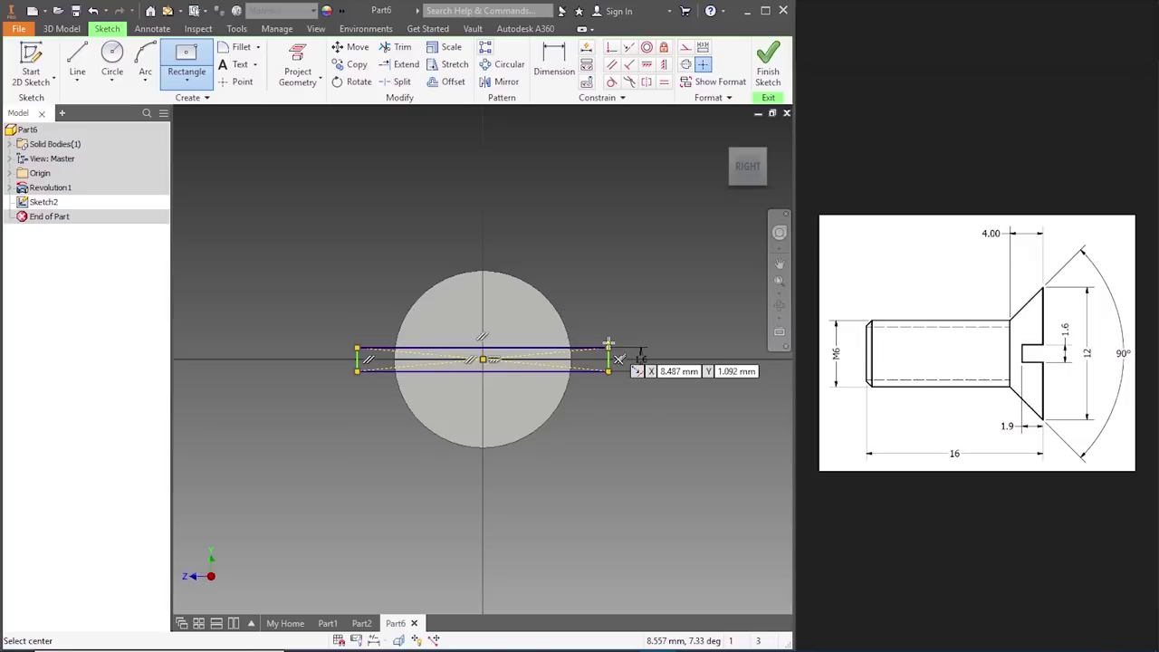
key(Escape)
click(736, 159)
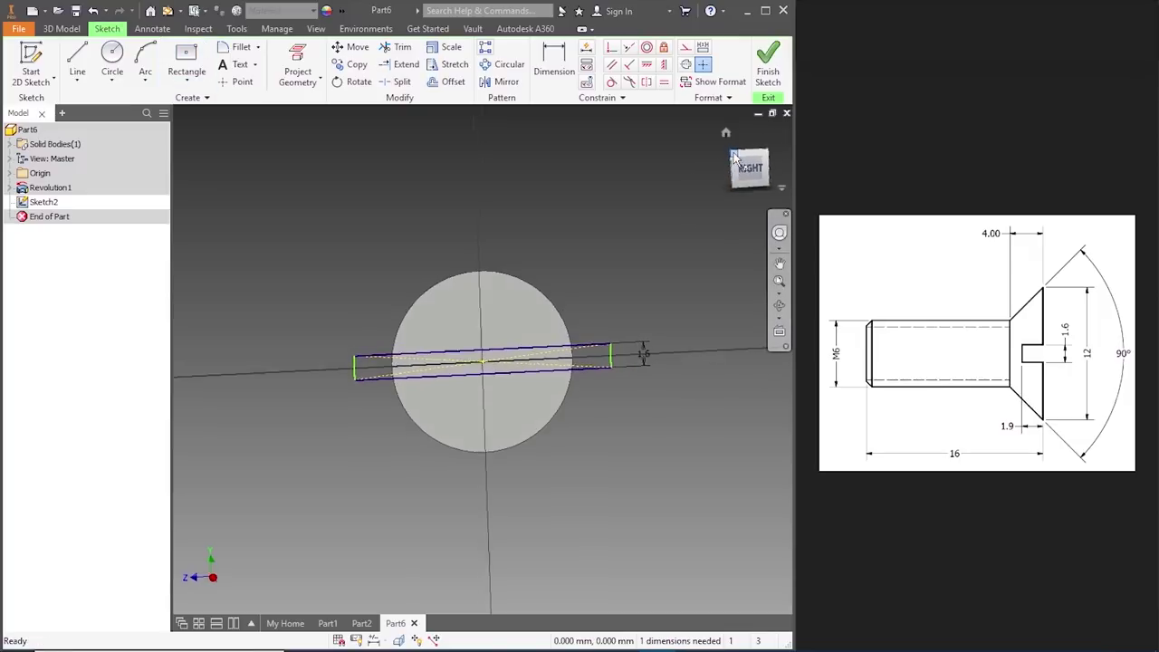
click(770, 66)
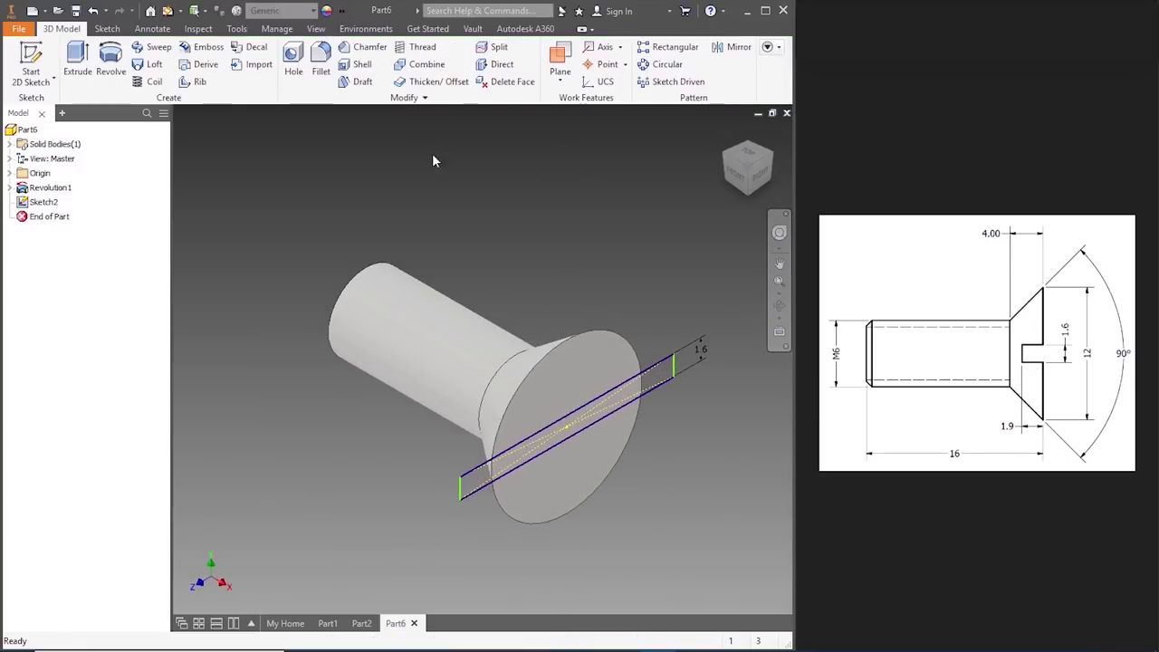
- Cut the slot rectangle 1.9 mm deep into the screw head with an extrusion
click(78, 62)
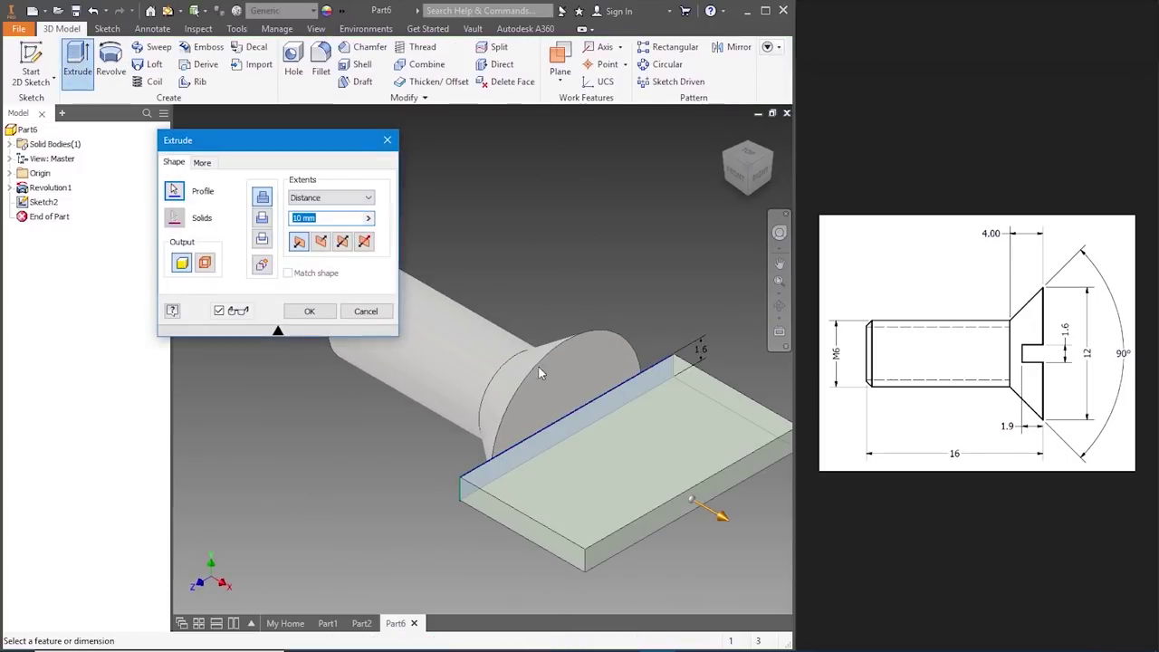
drag(318, 154, 219, 208)
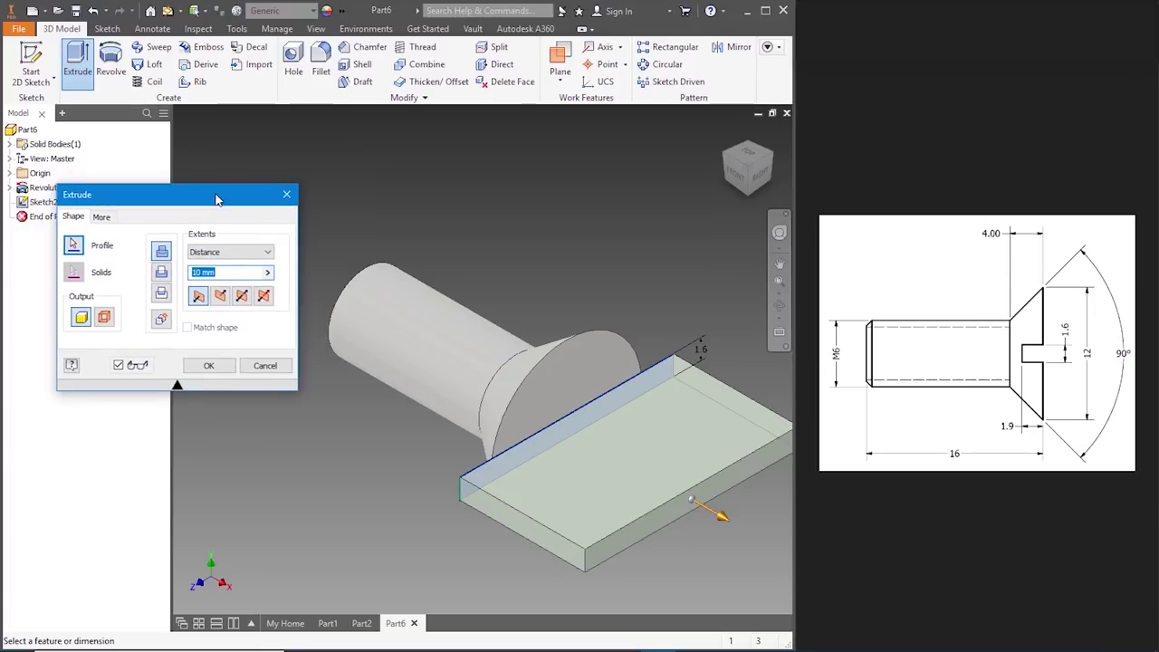
click(163, 272)
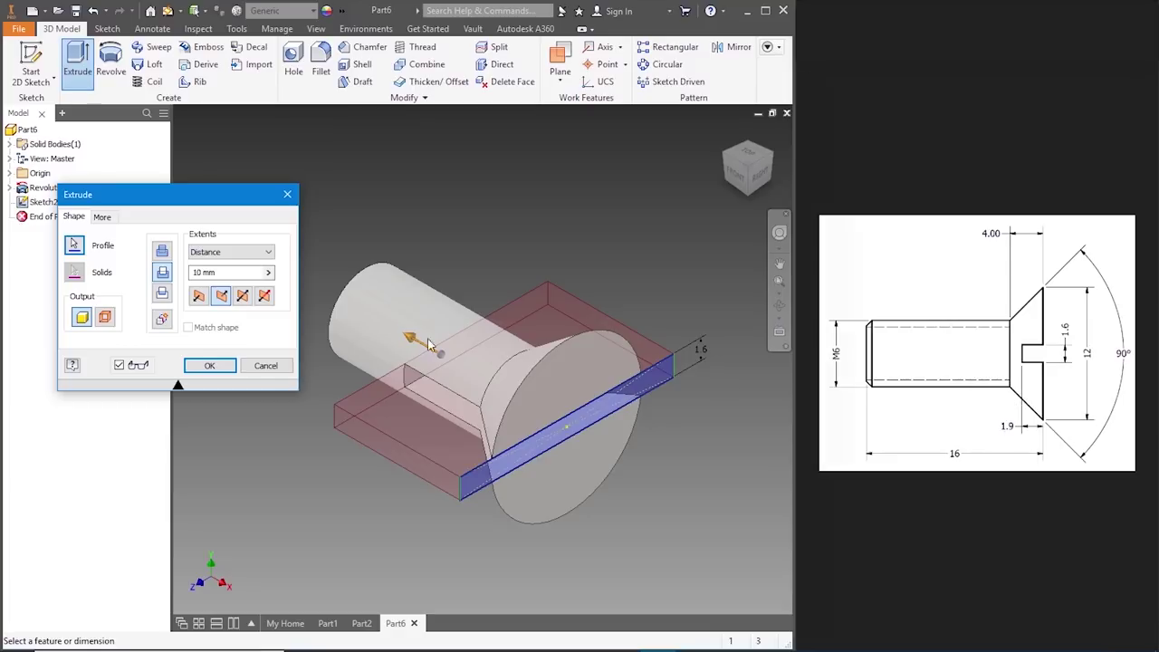
click(231, 274)
key(BackSpace)
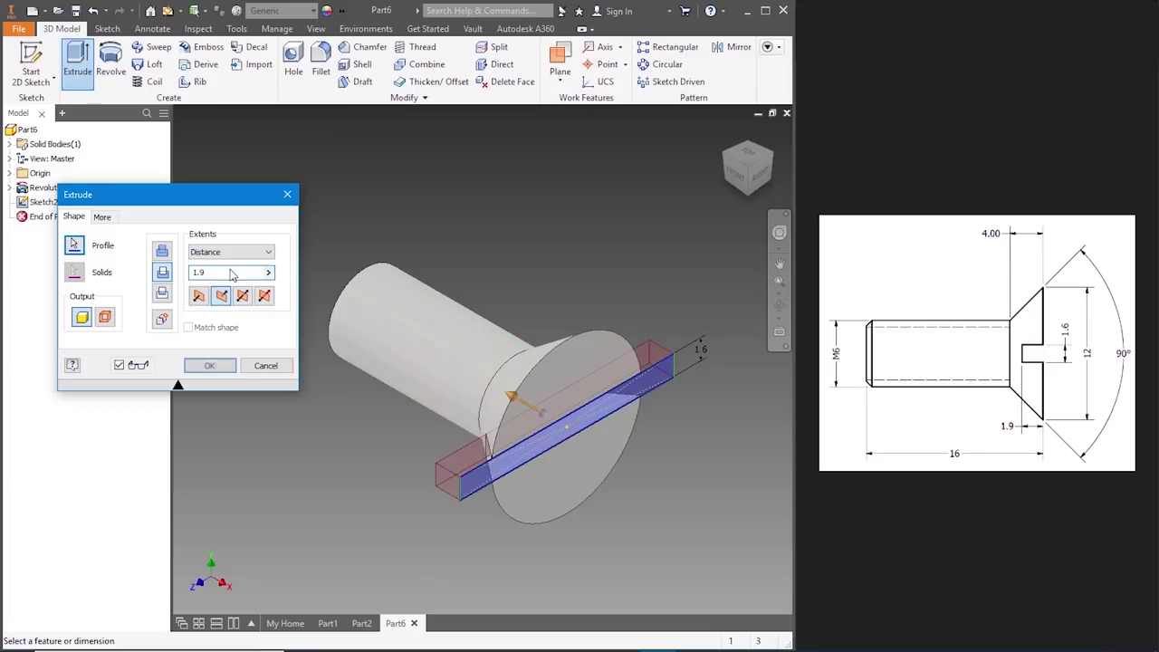
click(210, 365)
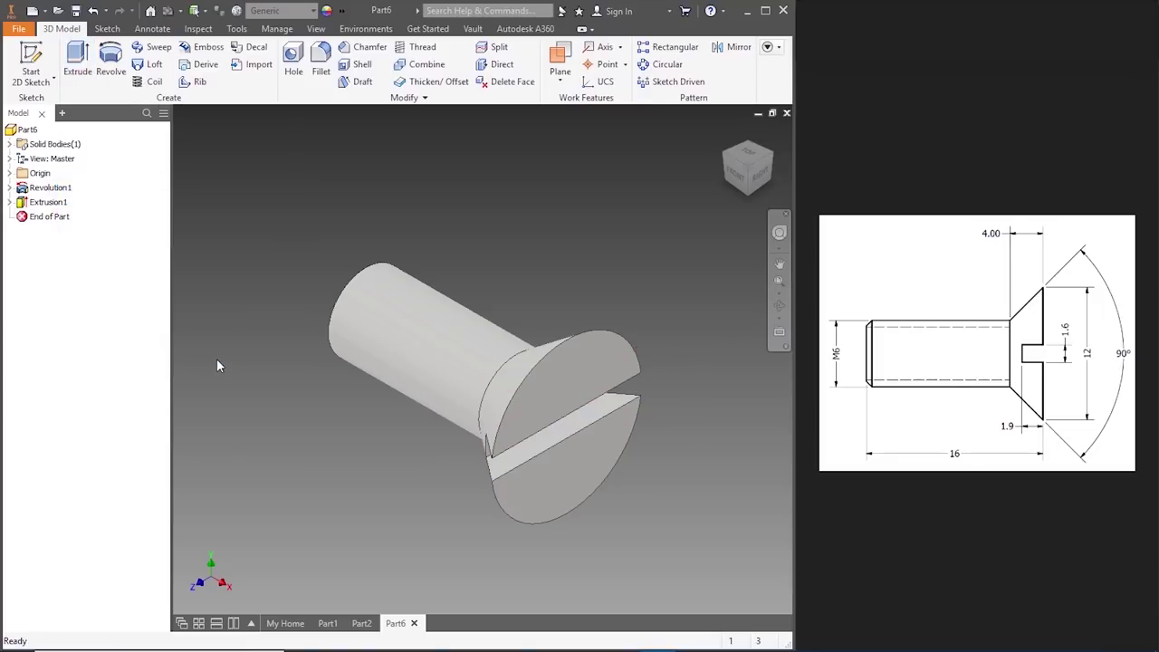
- Chamfer the circular edge at the free end of the shank with a distance of 1 mm
drag(742, 192, 736, 181)
click(736, 180)
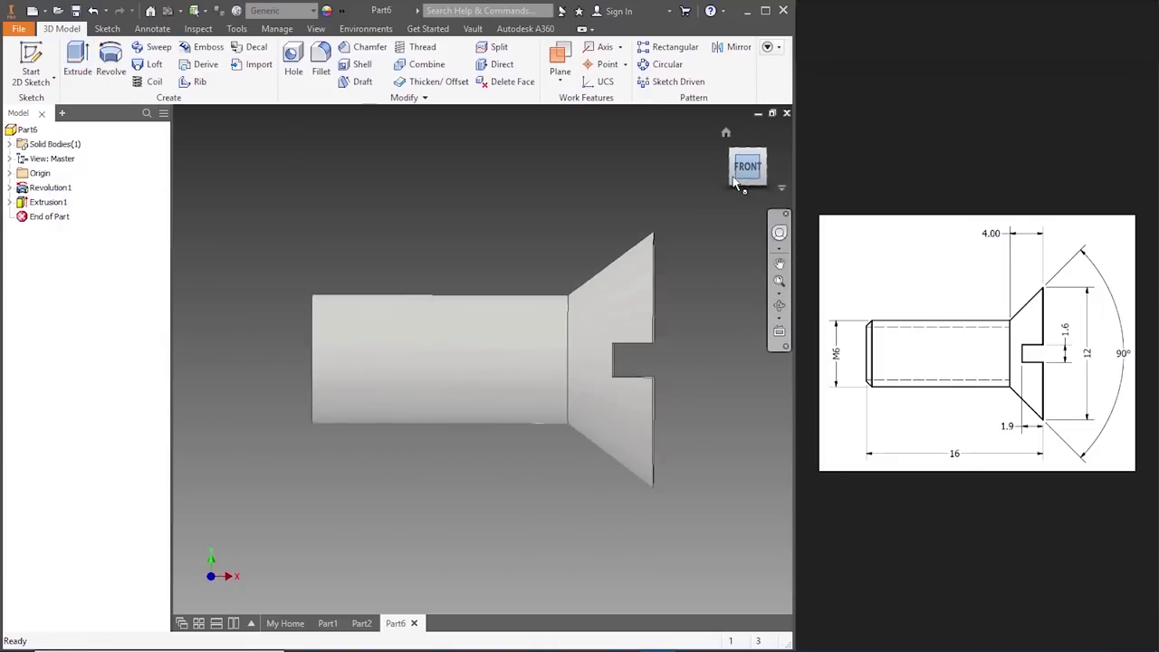
click(368, 50)
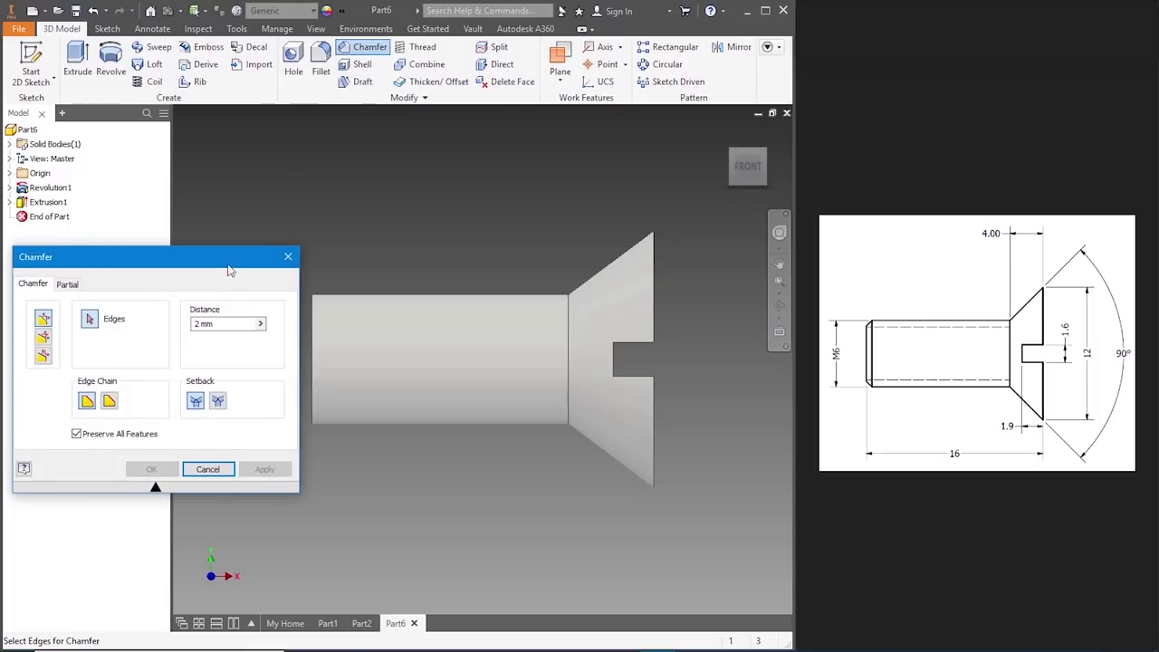
click(314, 348)
click(218, 333)
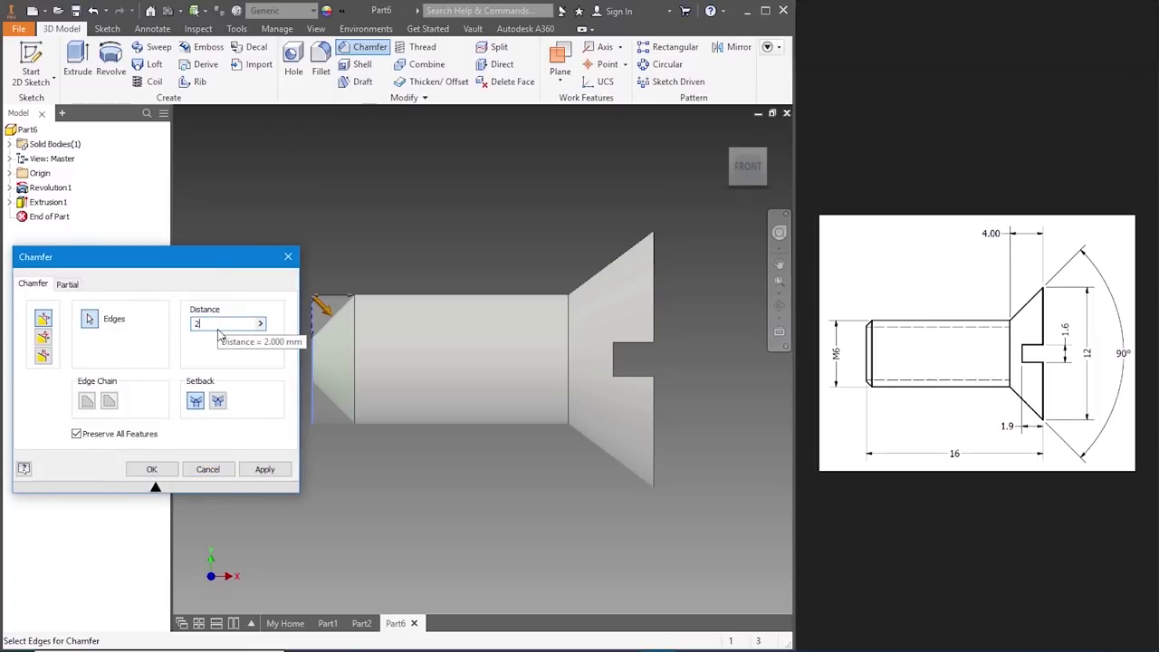
text(1)
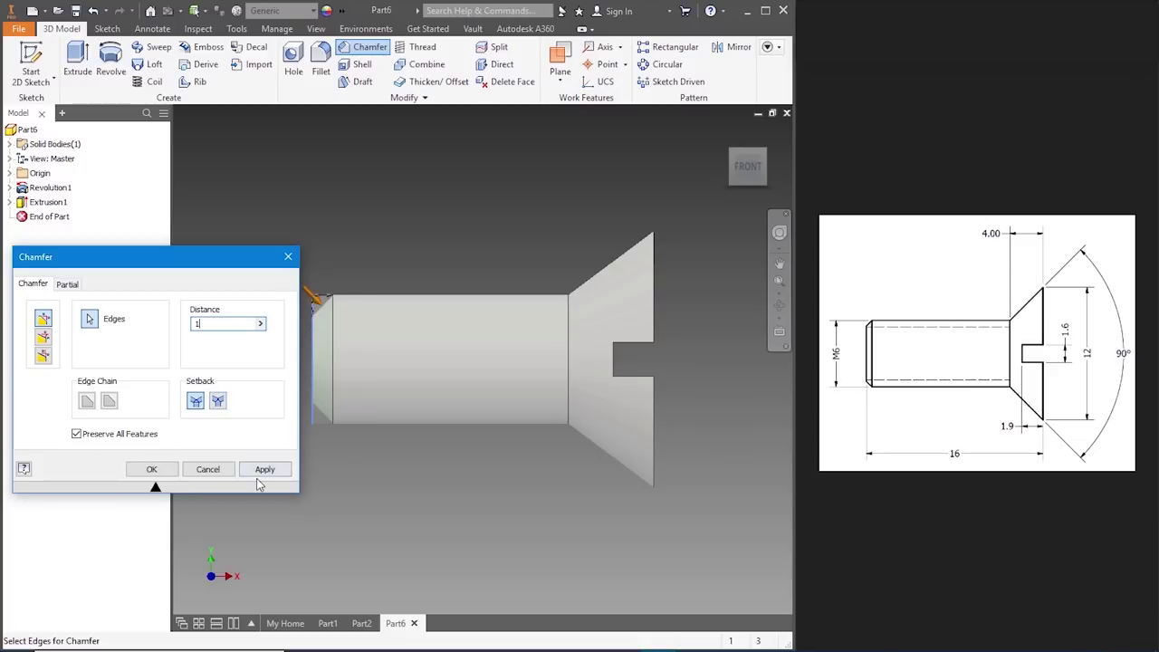
click(265, 469)
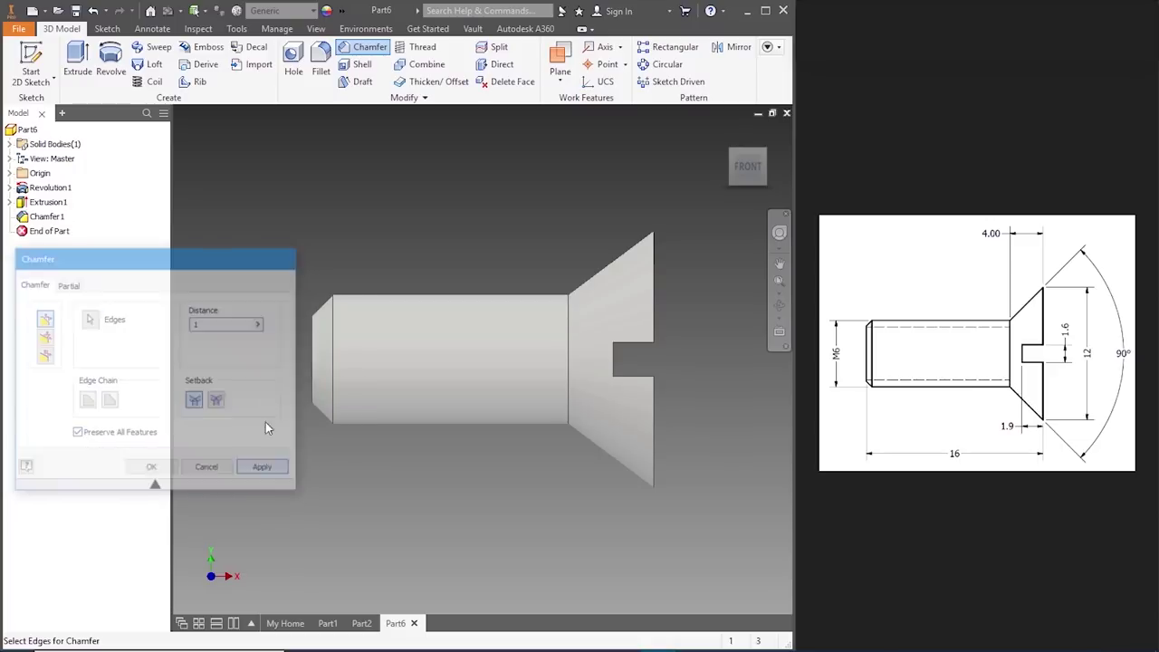
click(288, 258)
- Add a full-length right-hand ISO Metric M6x1 thread to the cylindrical shank face
click(766, 156)
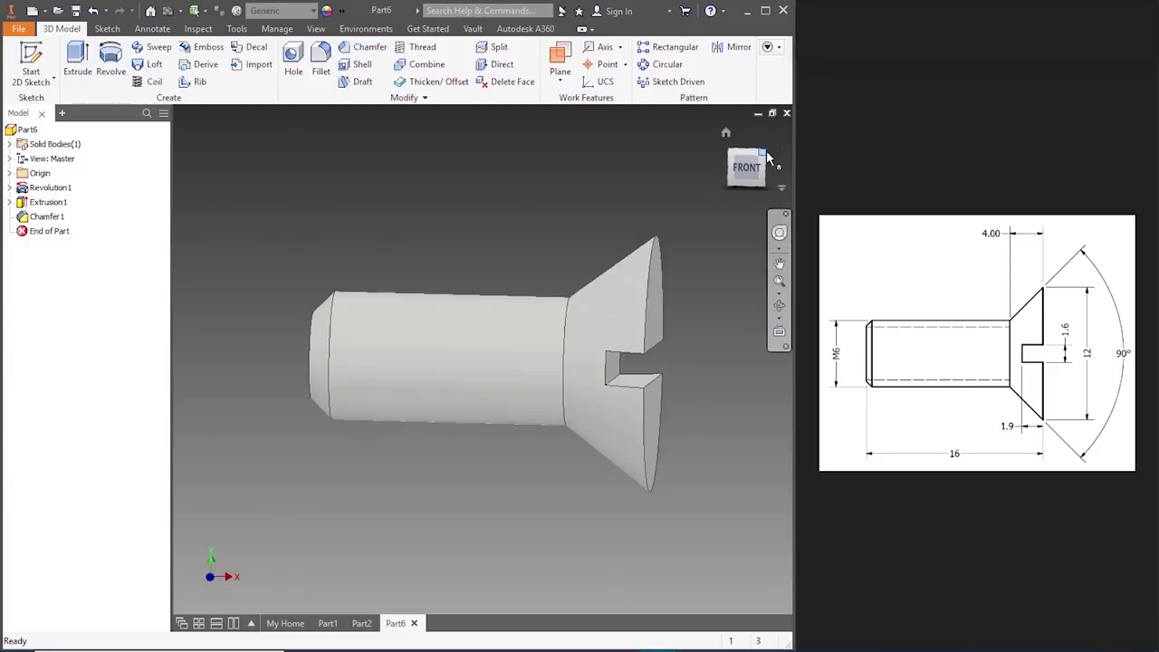
click(422, 46)
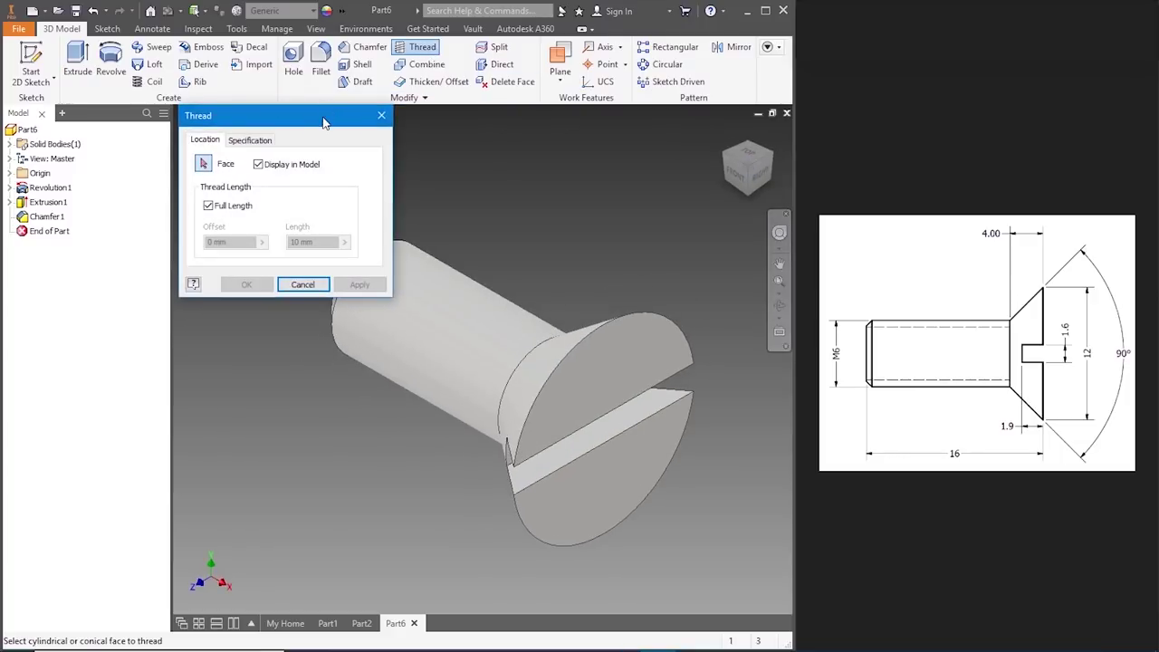
drag(324, 124, 239, 168)
click(408, 299)
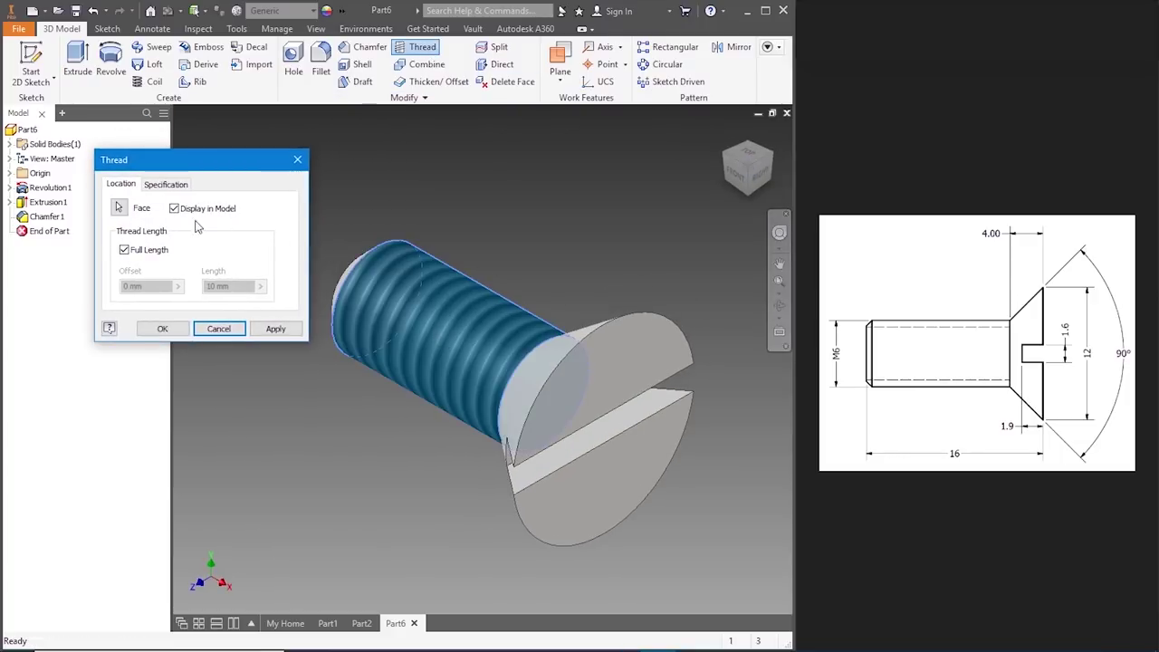
click(166, 184)
click(181, 220)
click(175, 258)
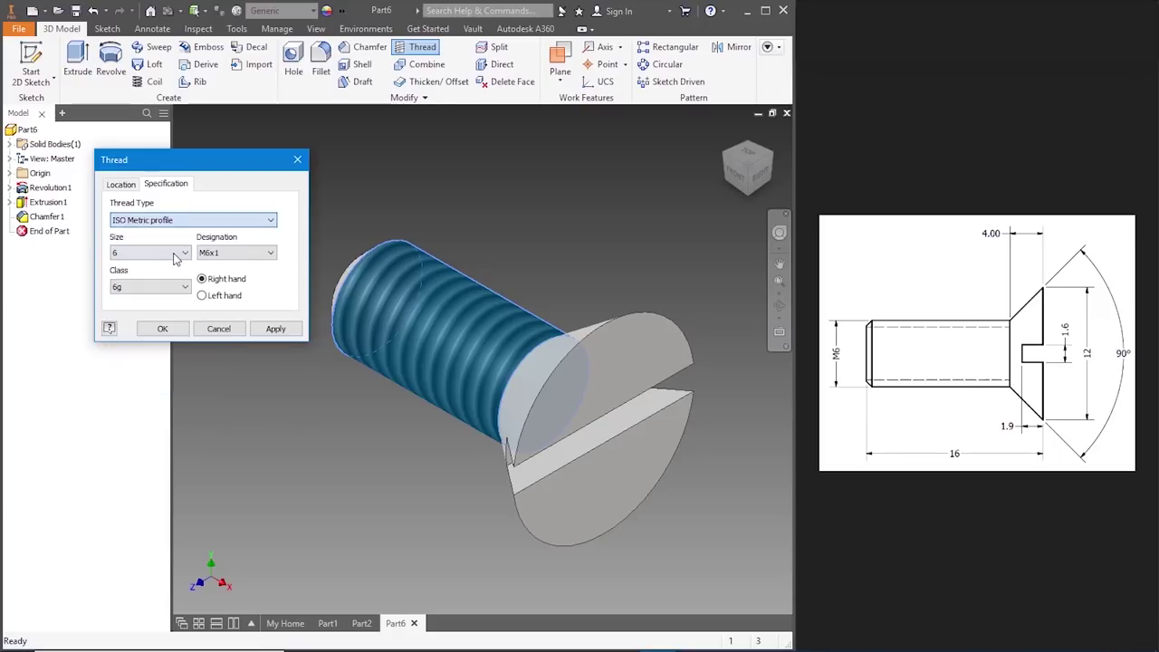
click(269, 330)
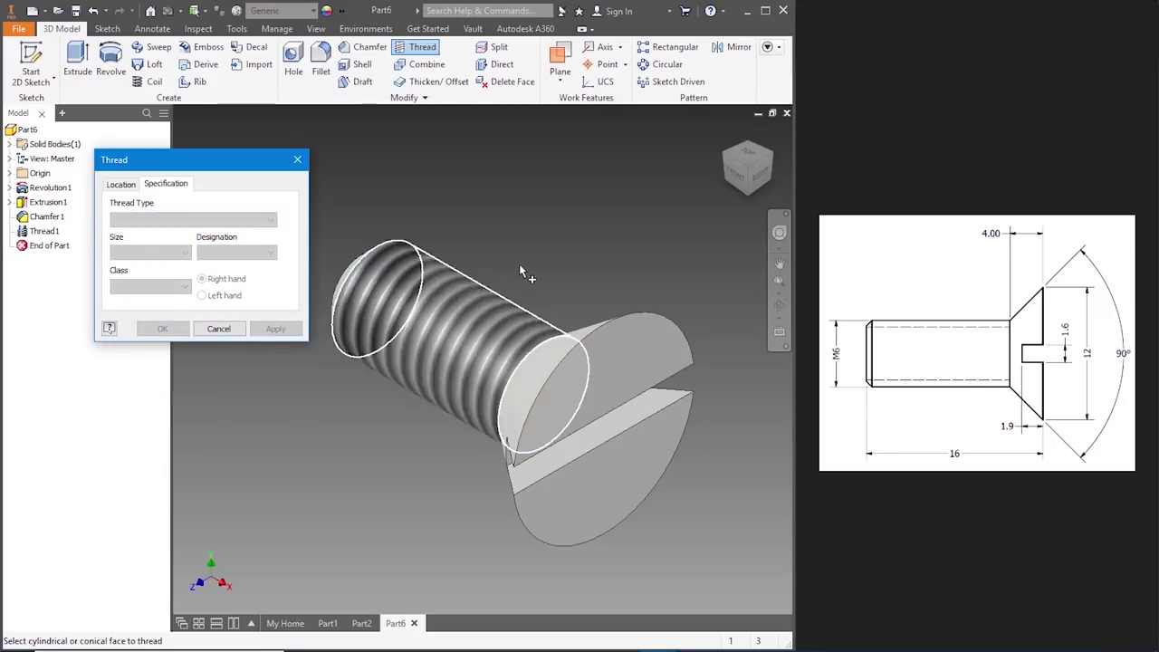
click(297, 161)
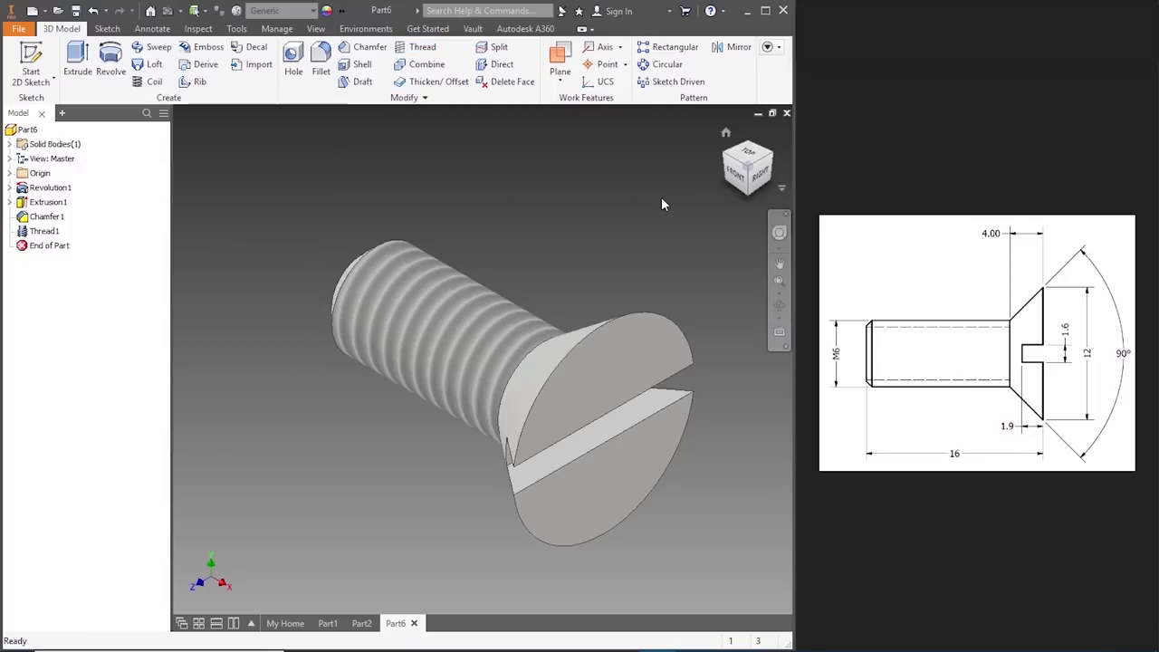
- Assign the material Fe410W to the screw in the part's physical properties
key(super+Up)
scroll(882, 278, down, 2)
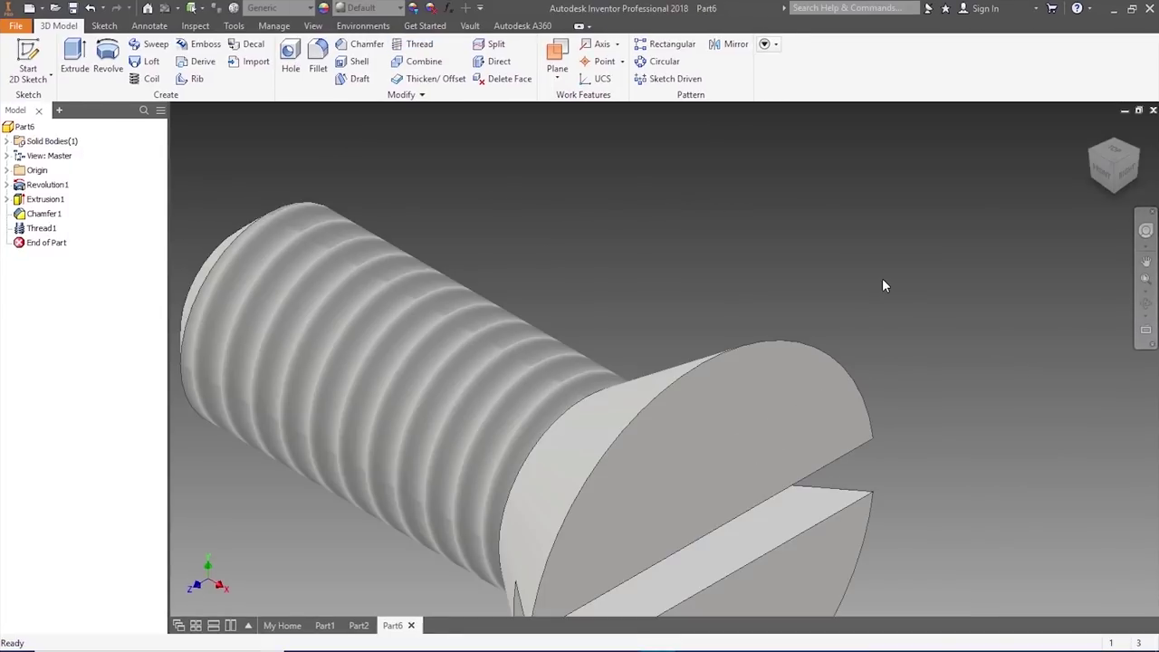
scroll(882, 278, up, 4)
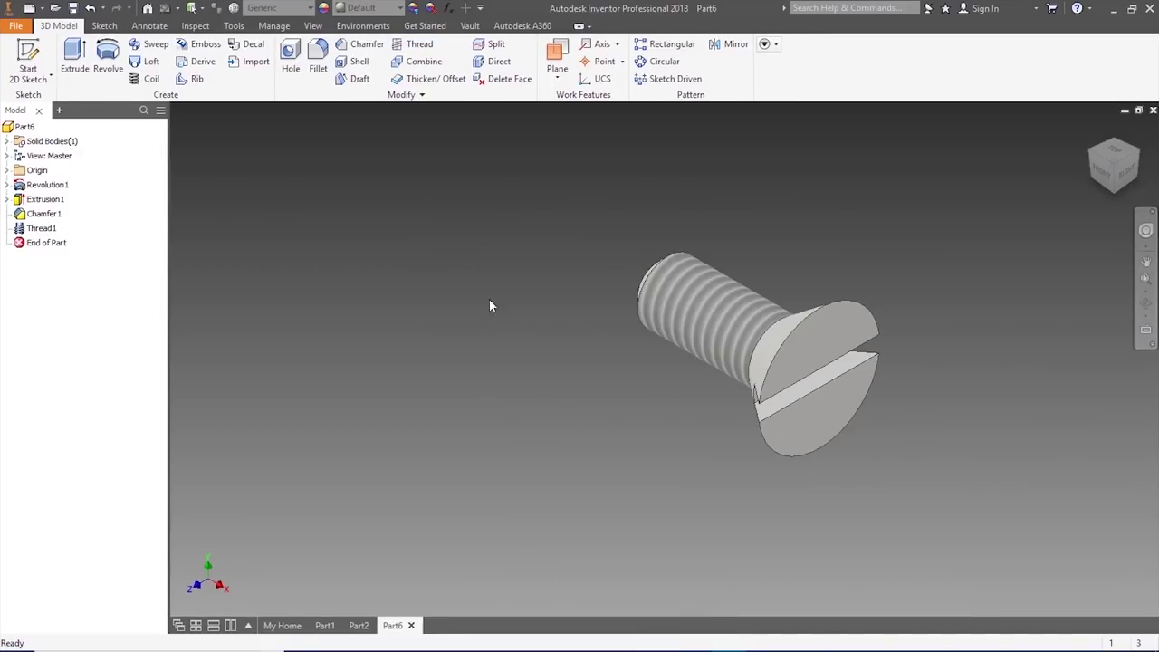
click(17, 26)
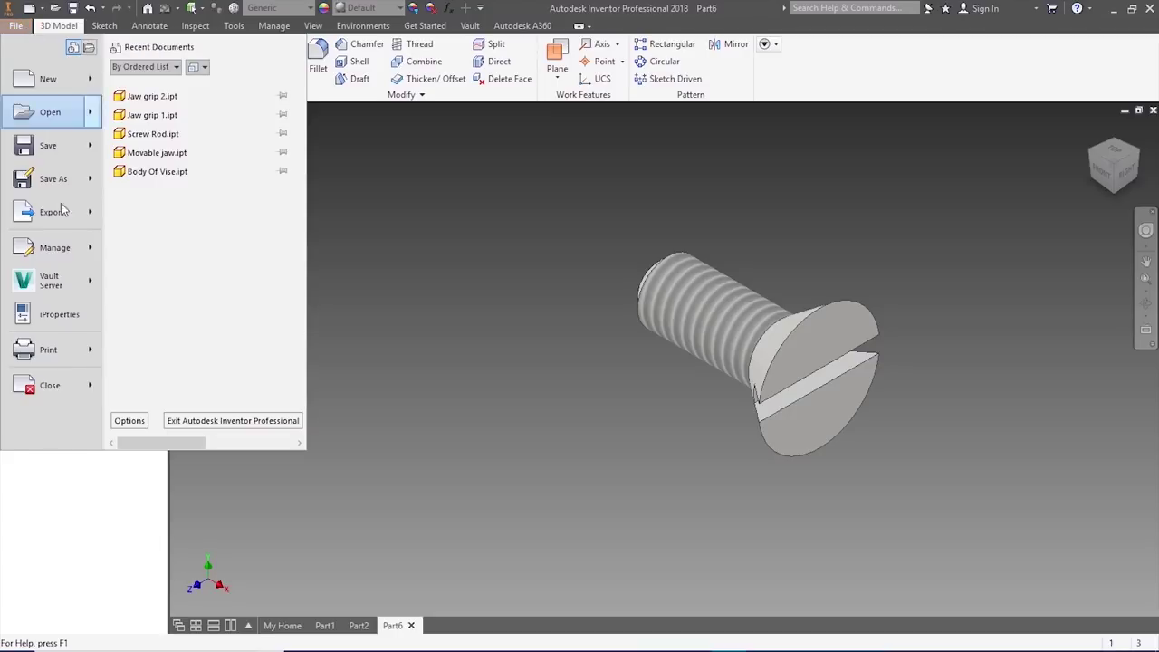
click(60, 312)
click(356, 144)
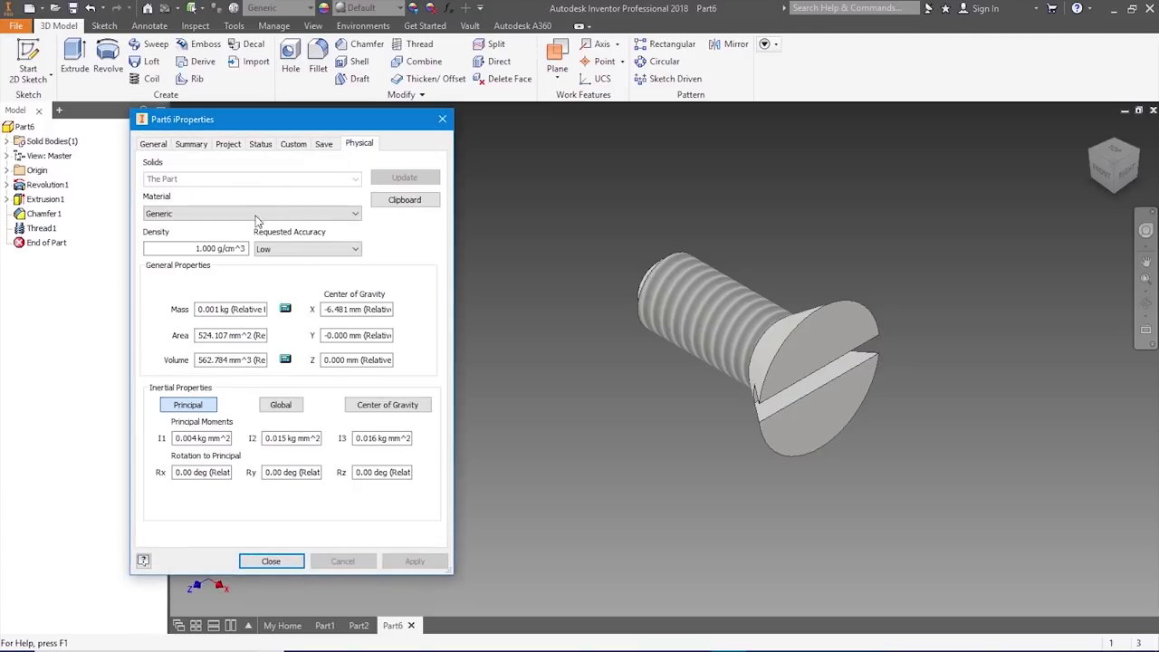
click(258, 216)
scroll(217, 255, up, 2)
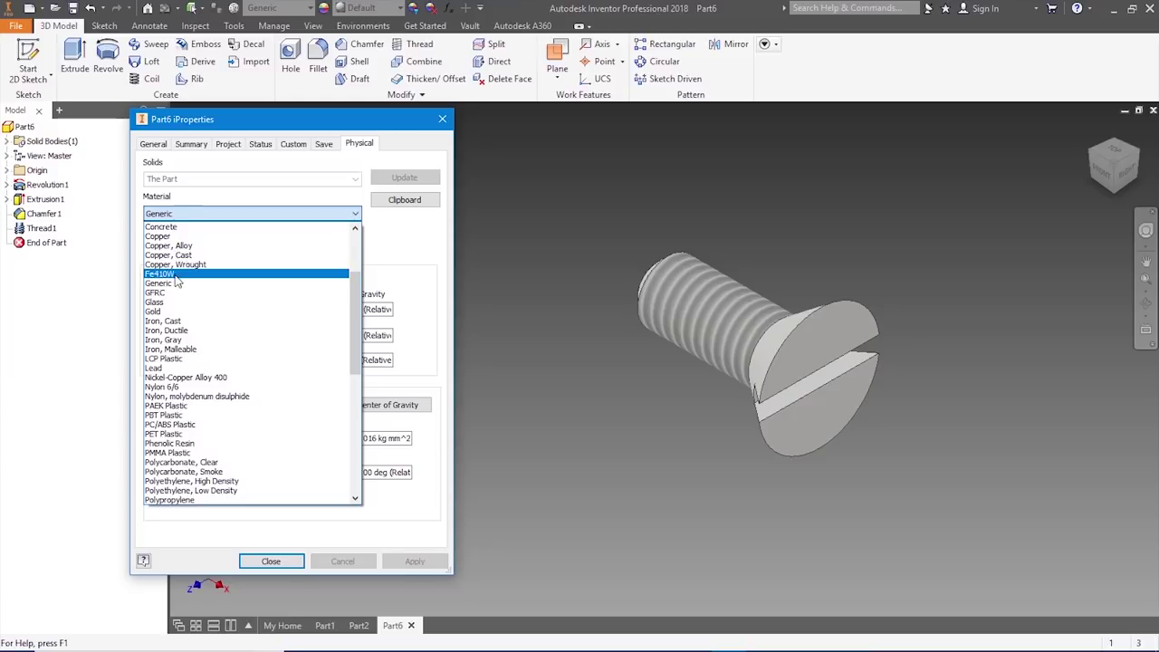
click(178, 274)
click(409, 562)
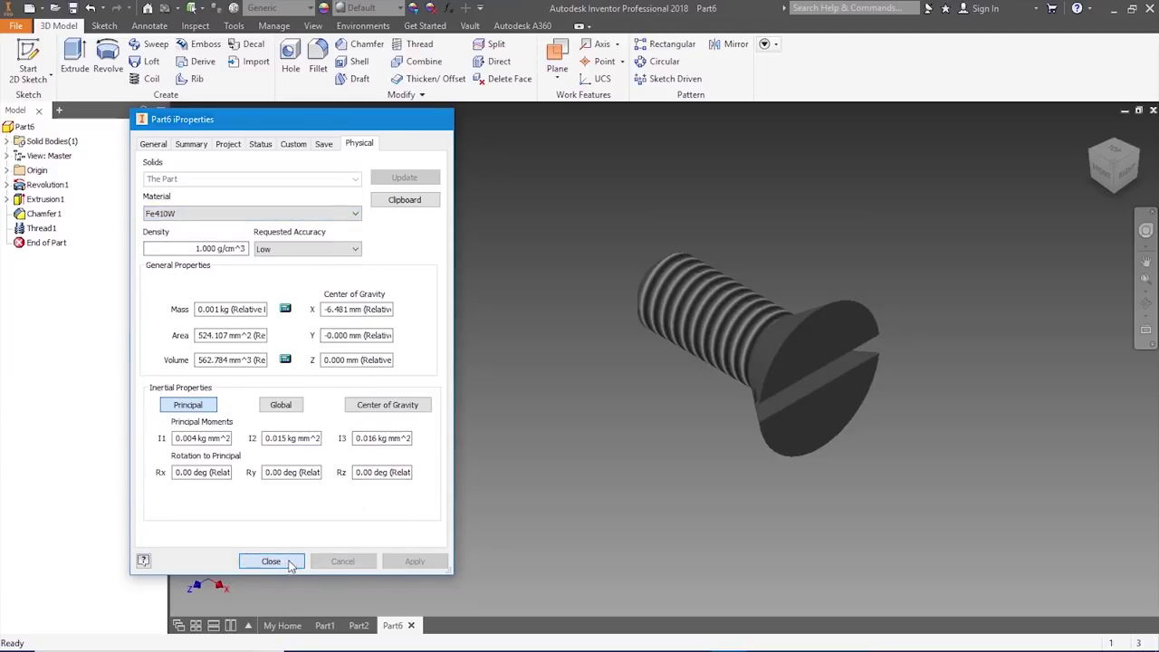
click(290, 560)
- Save the part as Screw M6 in the Machine Vise folder
click(16, 25)
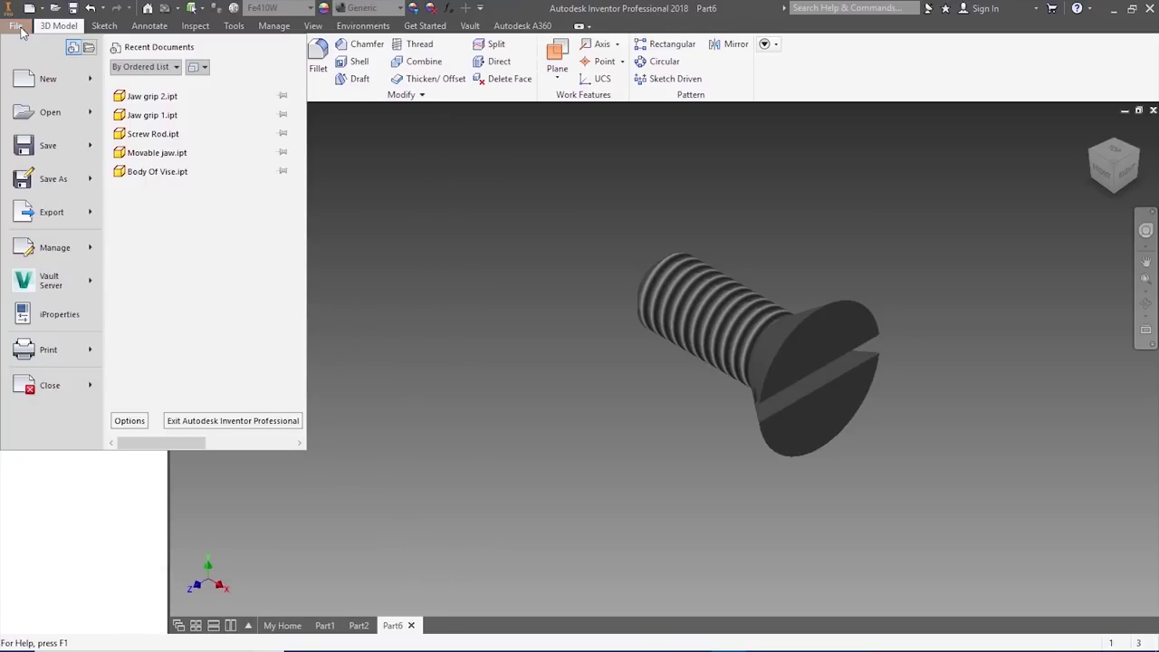
click(53, 179)
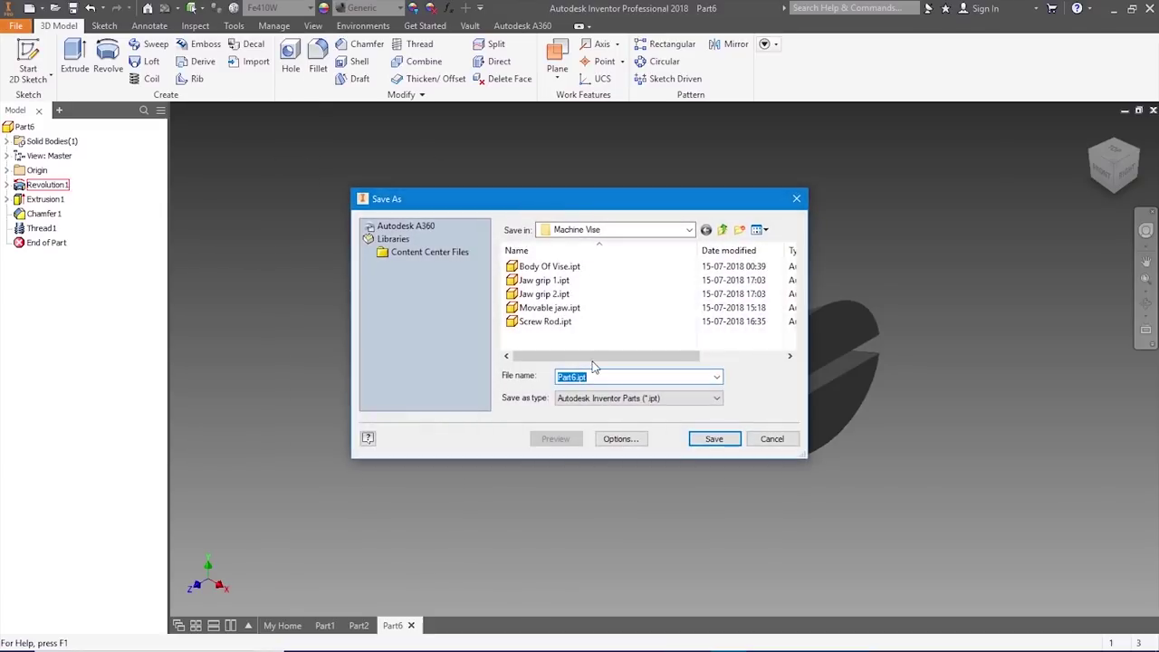
text(Sc)
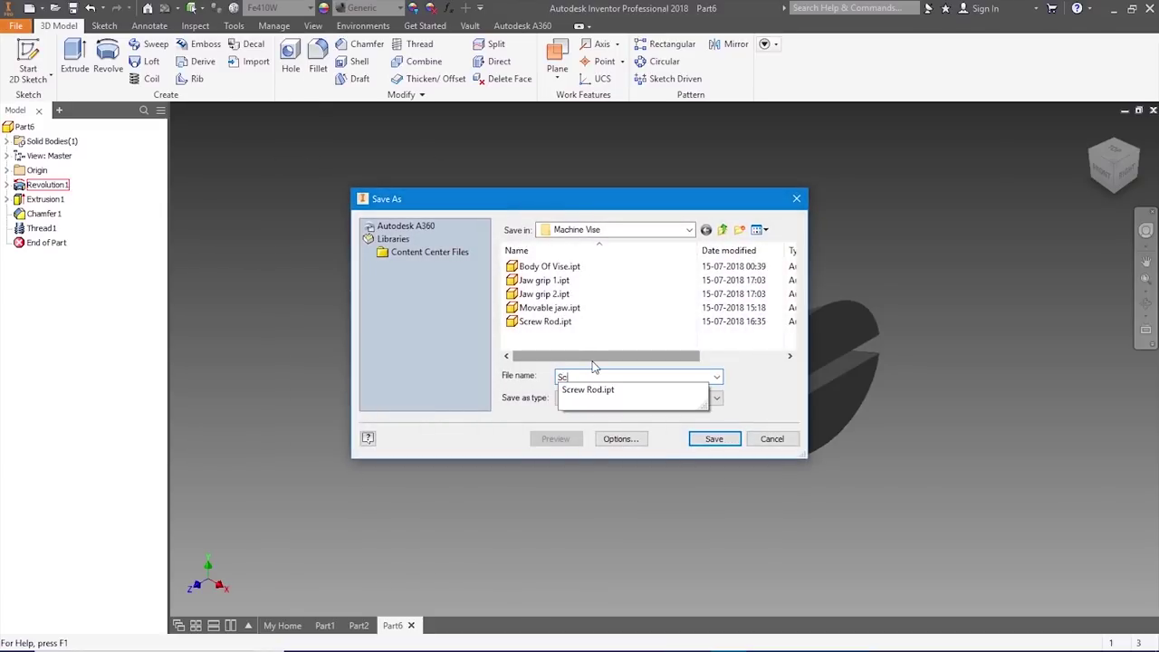
text(rew M6)
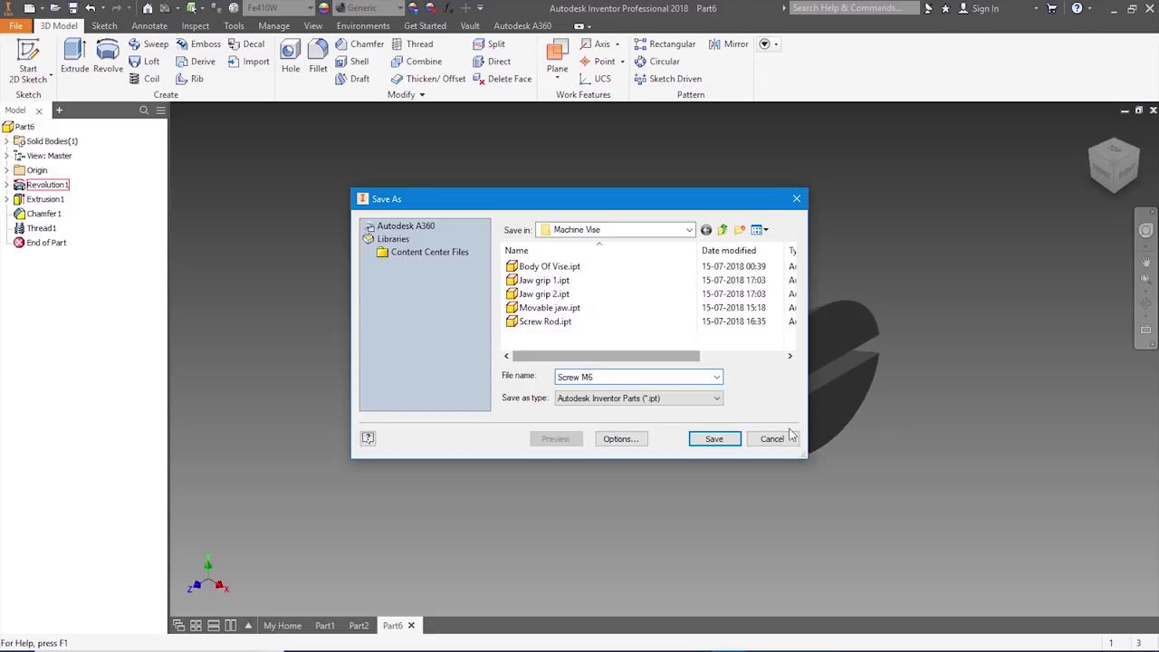
click(732, 440)
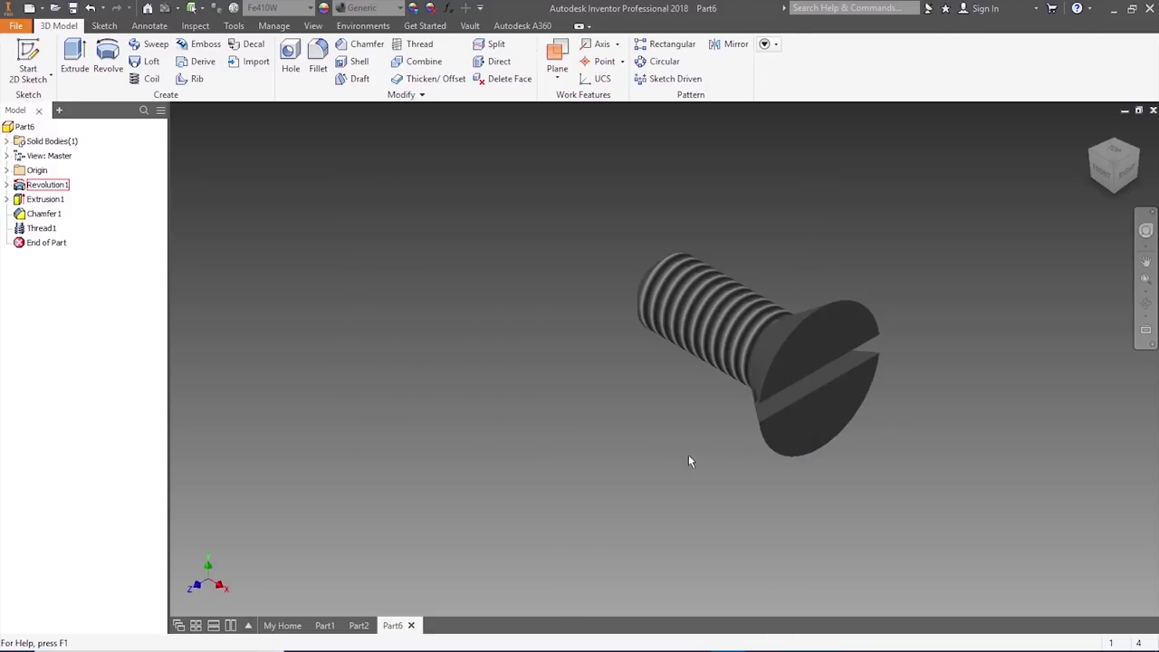
key(F6)
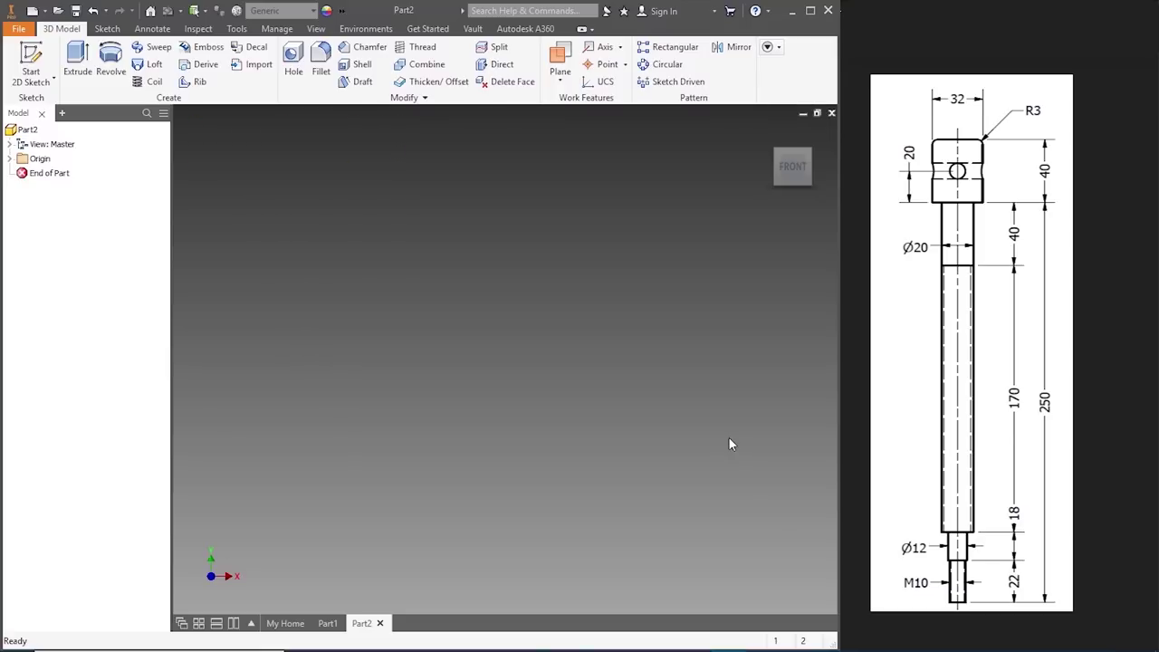
- Create a new part and start a 2D sketch on the front (XY) plane
click(33, 11)
click(362, 186)
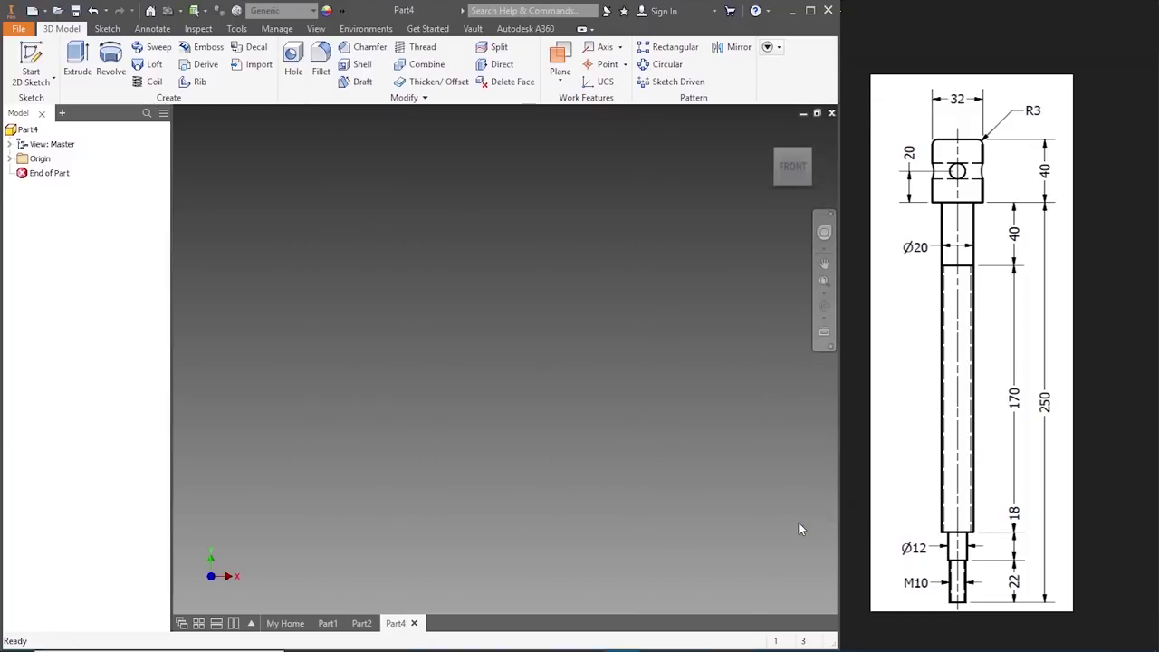
click(31, 60)
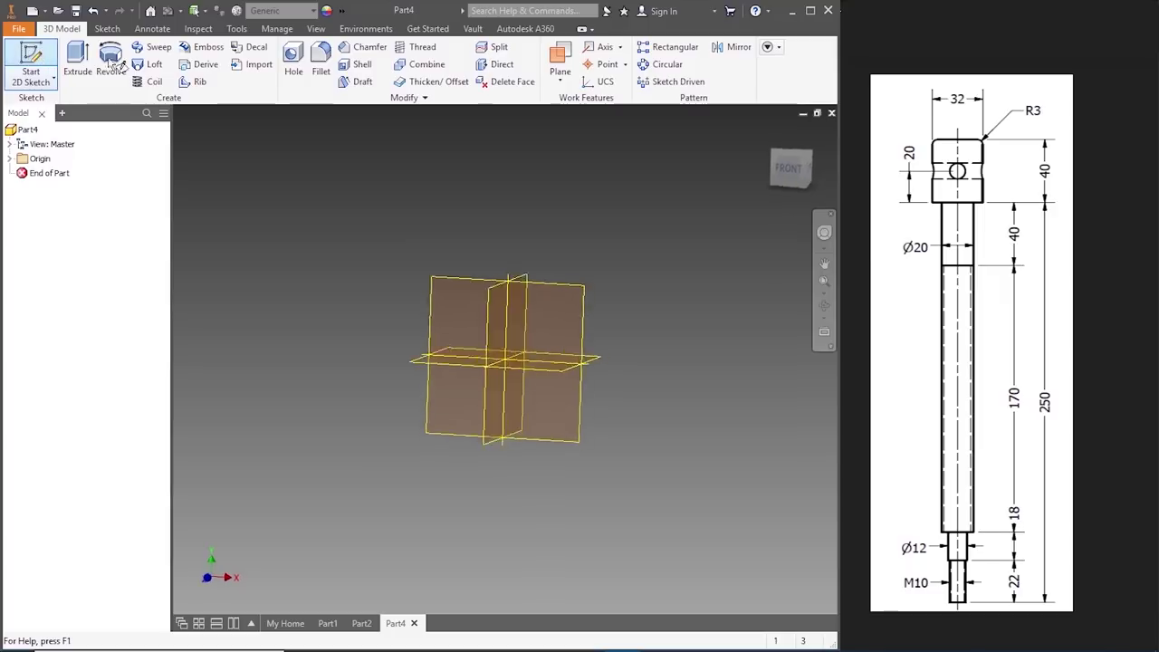
click(442, 205)
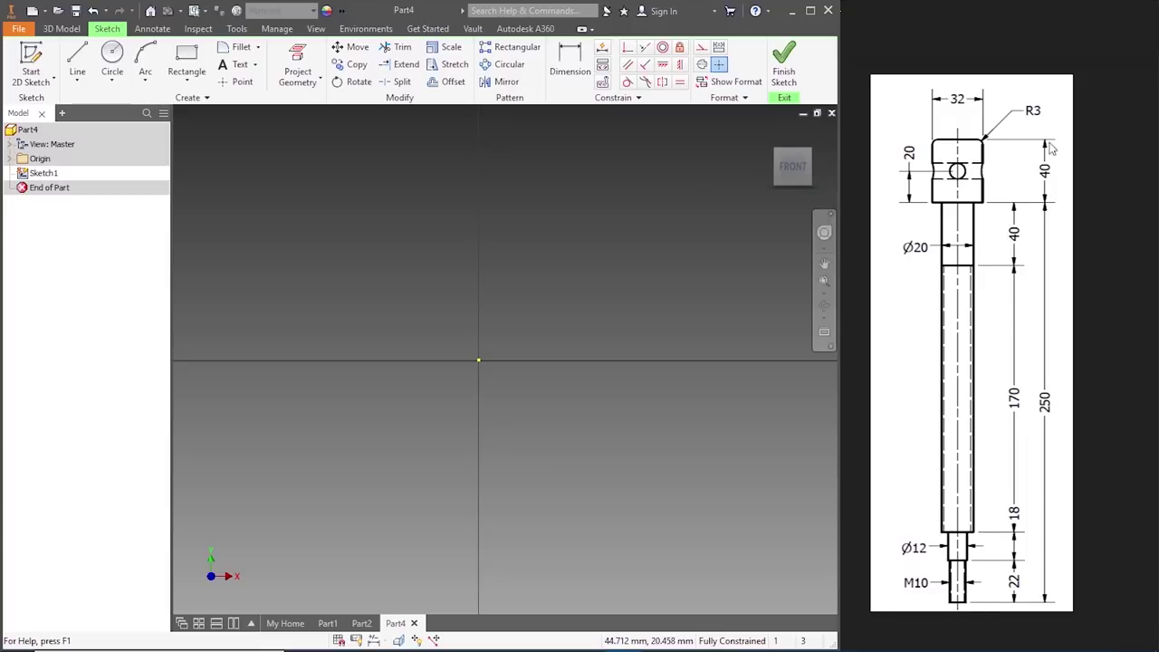
- Draw a horizontal line of length 40+250 mm from the origin in the positive X direction
click(77, 60)
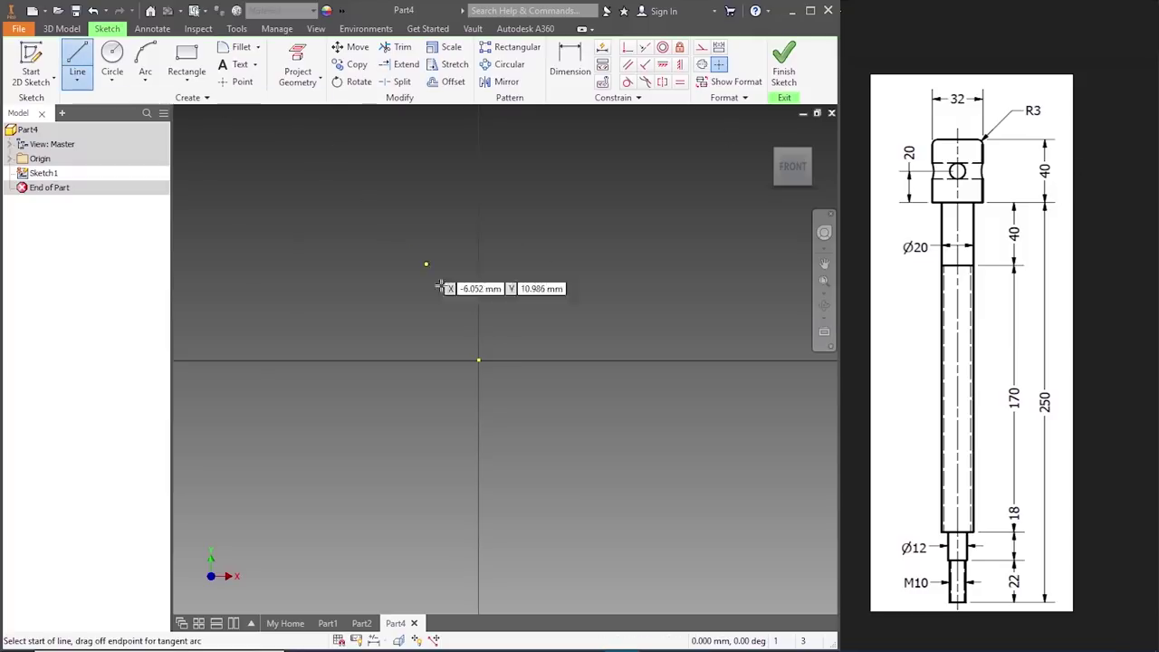
click(478, 360)
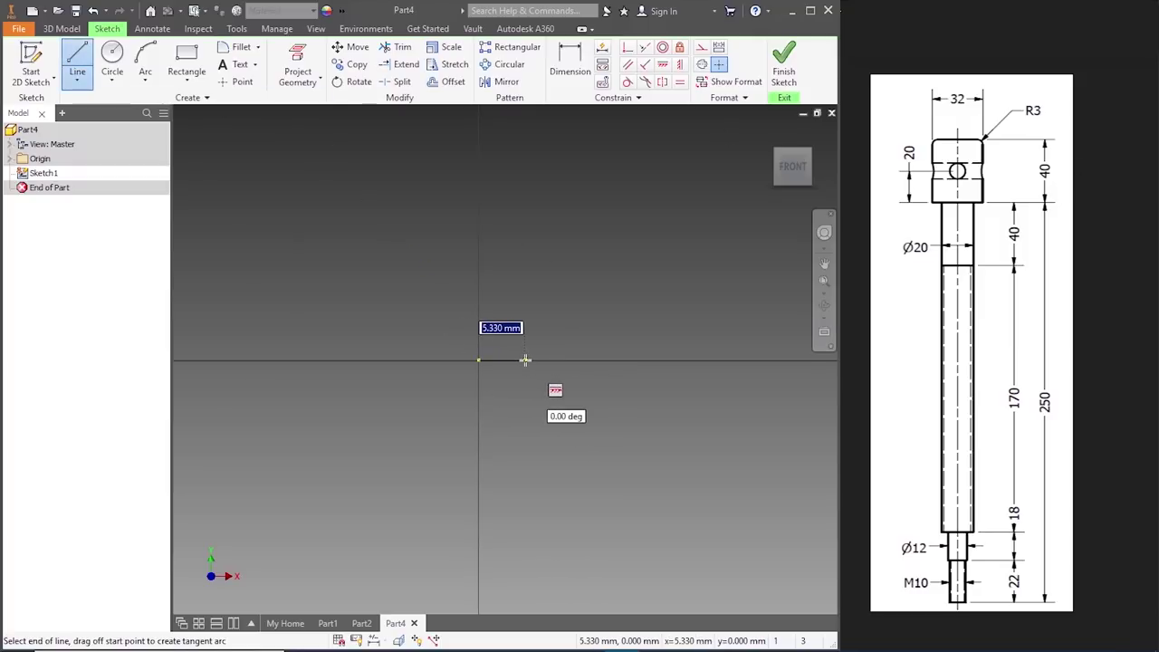
text(40+25)
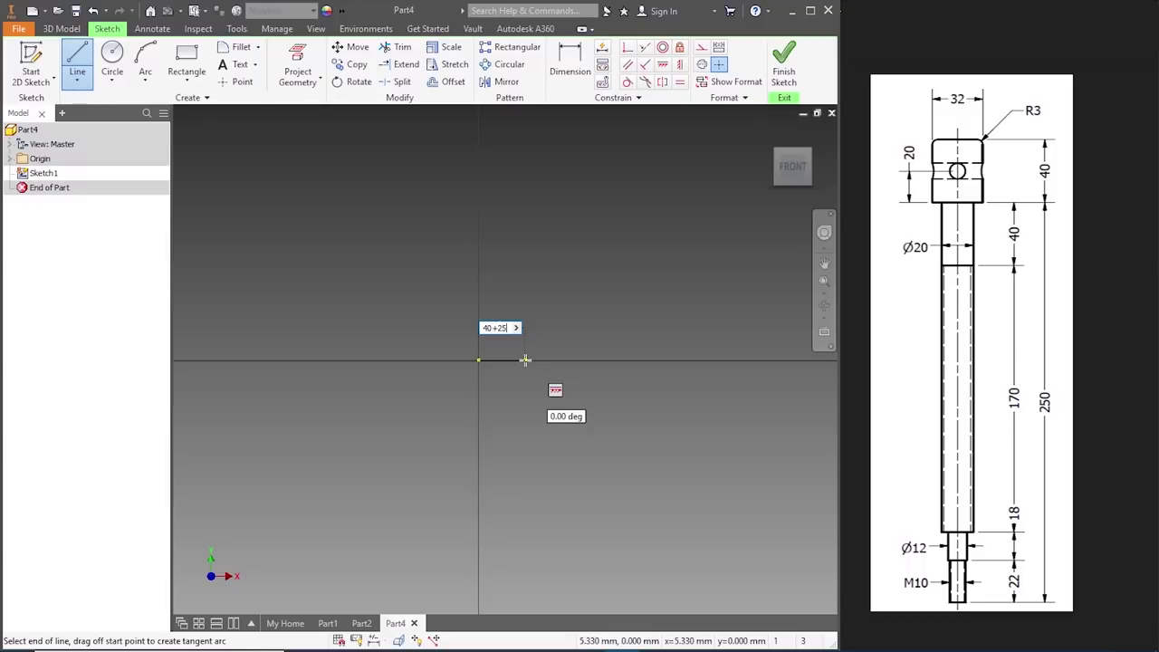
text(0)
key(Return)
scroll(525, 360, down, 8)
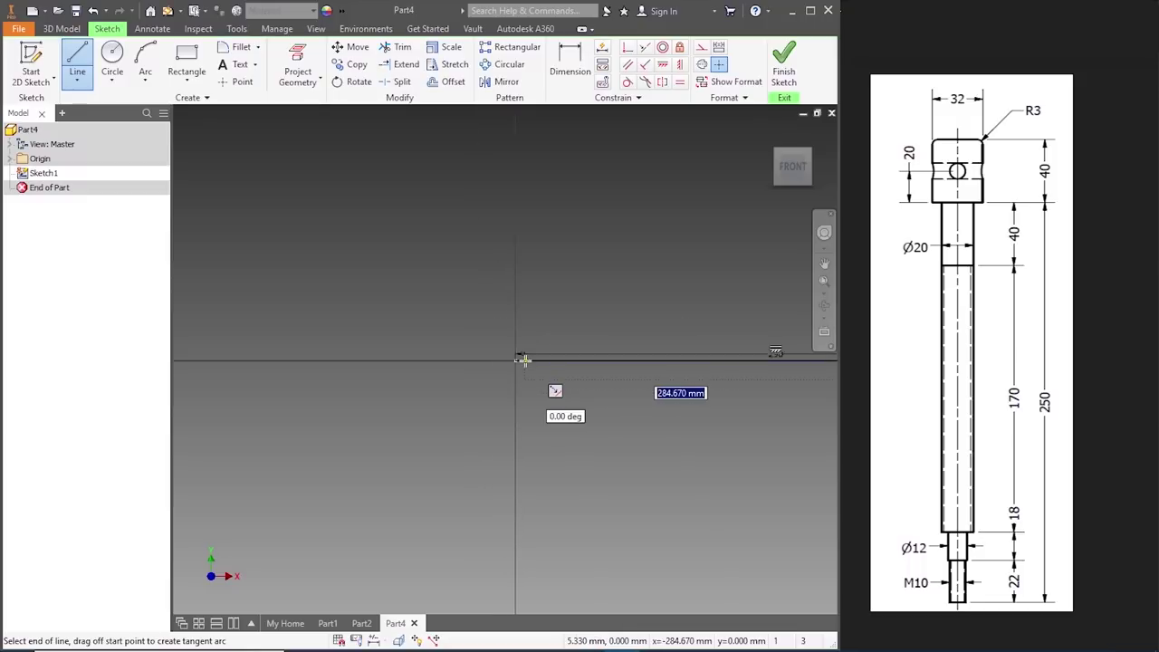
- Draw a vertical line of length 32/2 mm downward from the origin for the rod head's end face
scroll(651, 362, up, 5)
key(Escape)
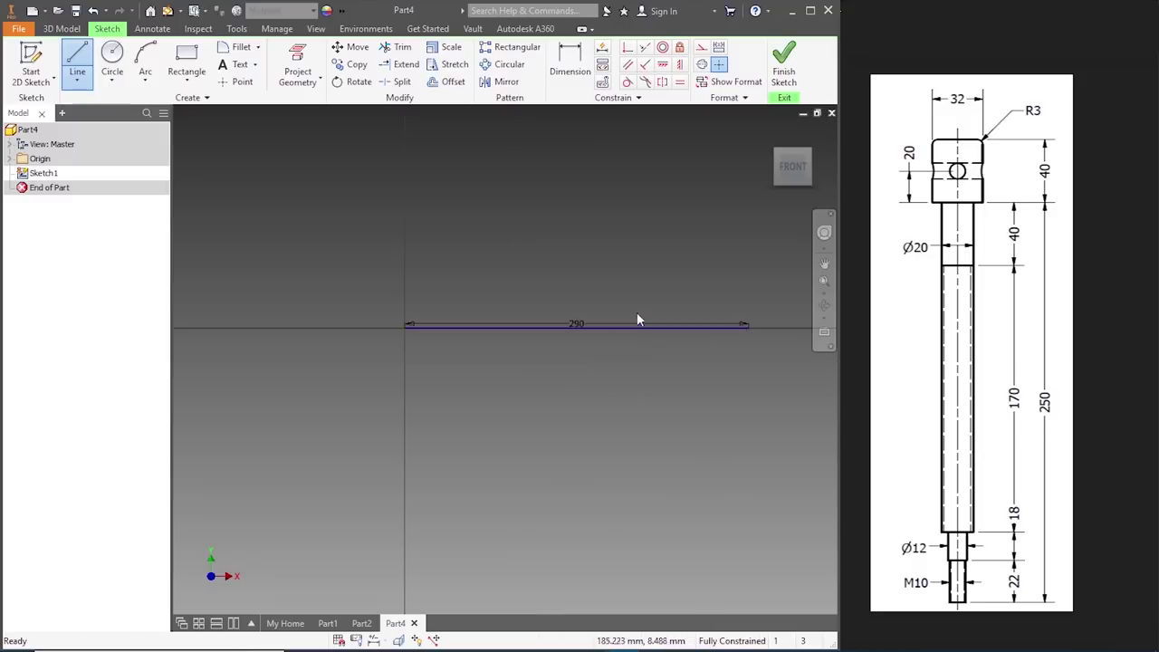
scroll(666, 302, up, 5)
scroll(666, 299, down, 3)
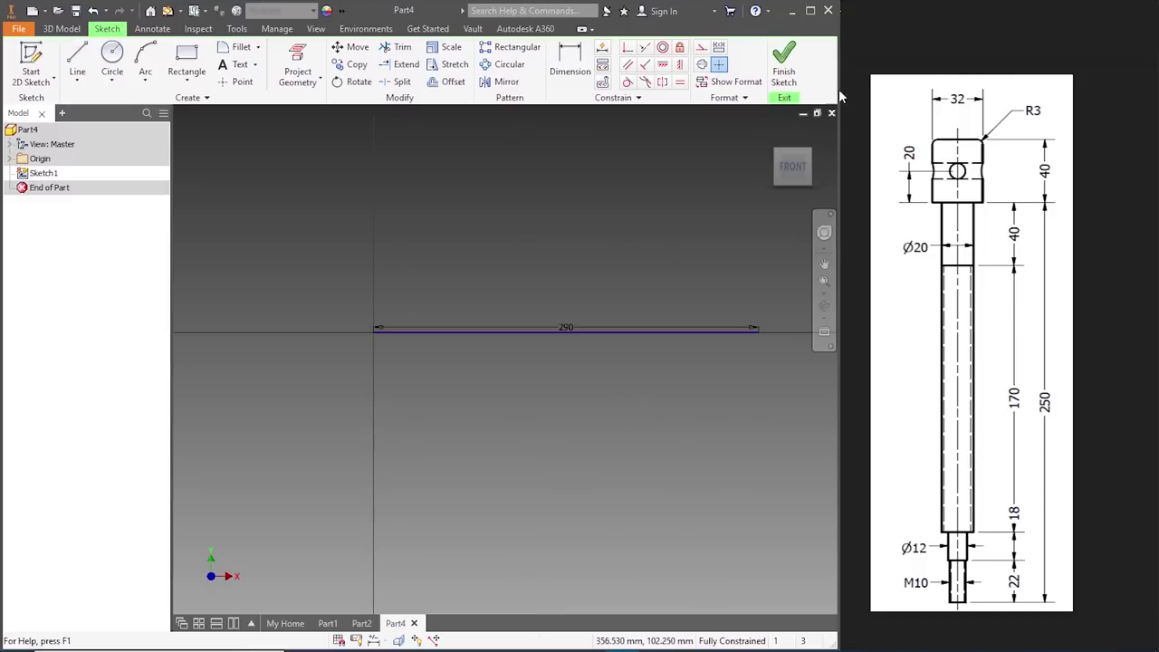
click(77, 63)
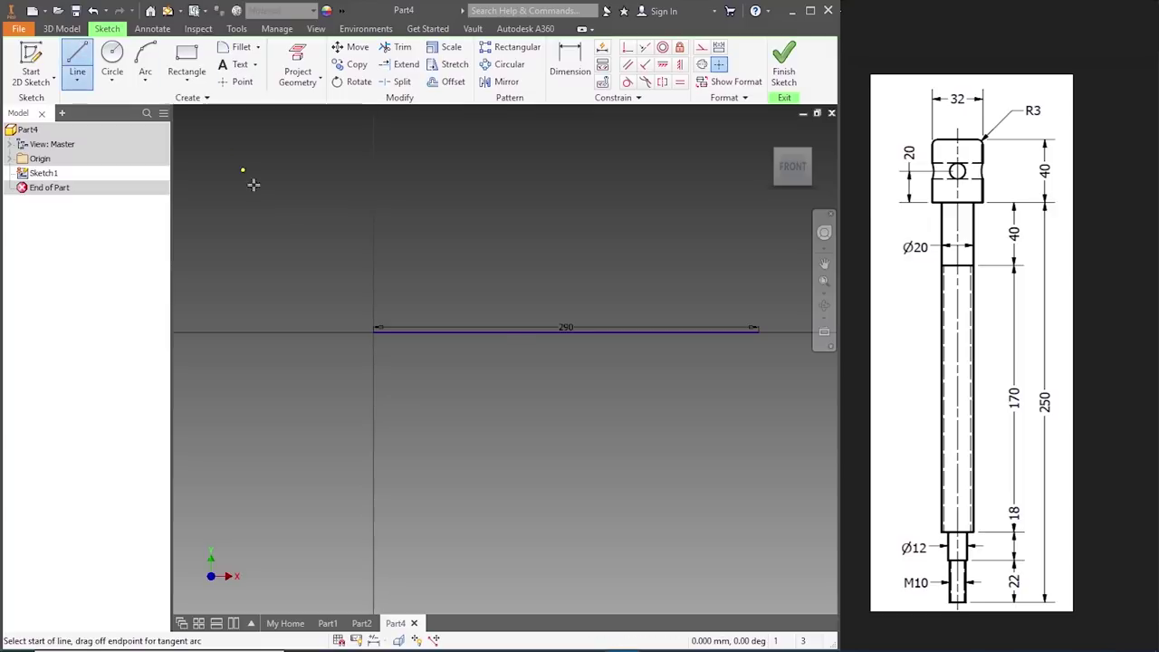
click(373, 331)
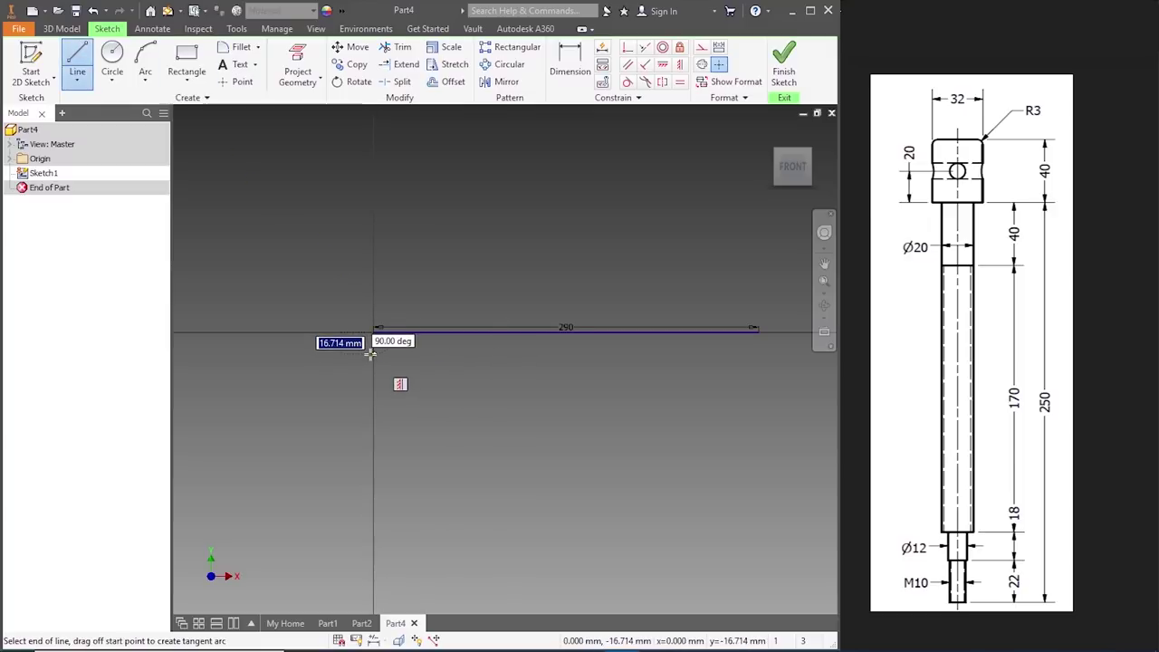
text(32/)
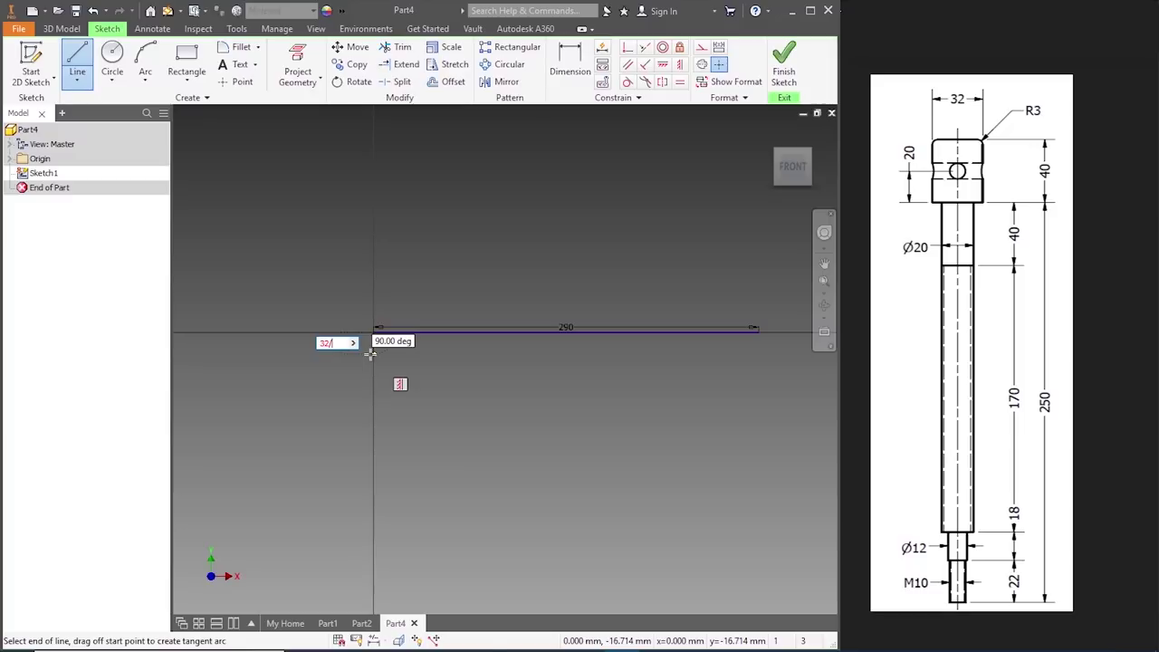
text(2)
key(Return)
key(Escape)
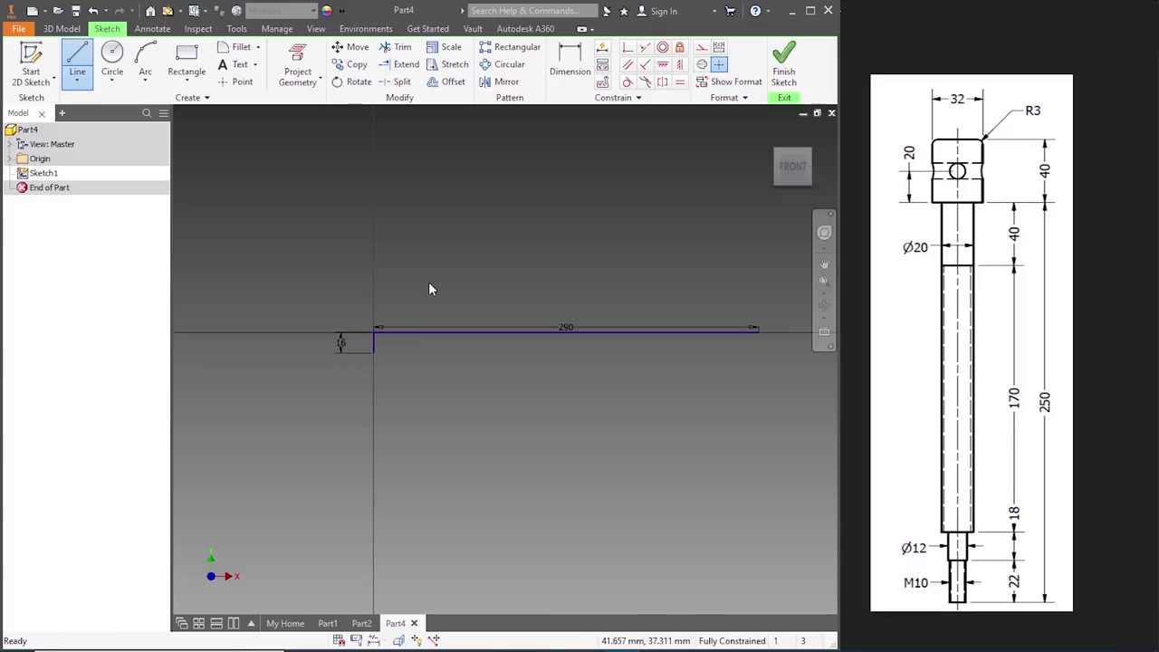
- Draw a 40 mm horizontal line in the positive X direction from the lower end of the head's vertical edge
click(77, 62)
click(372, 352)
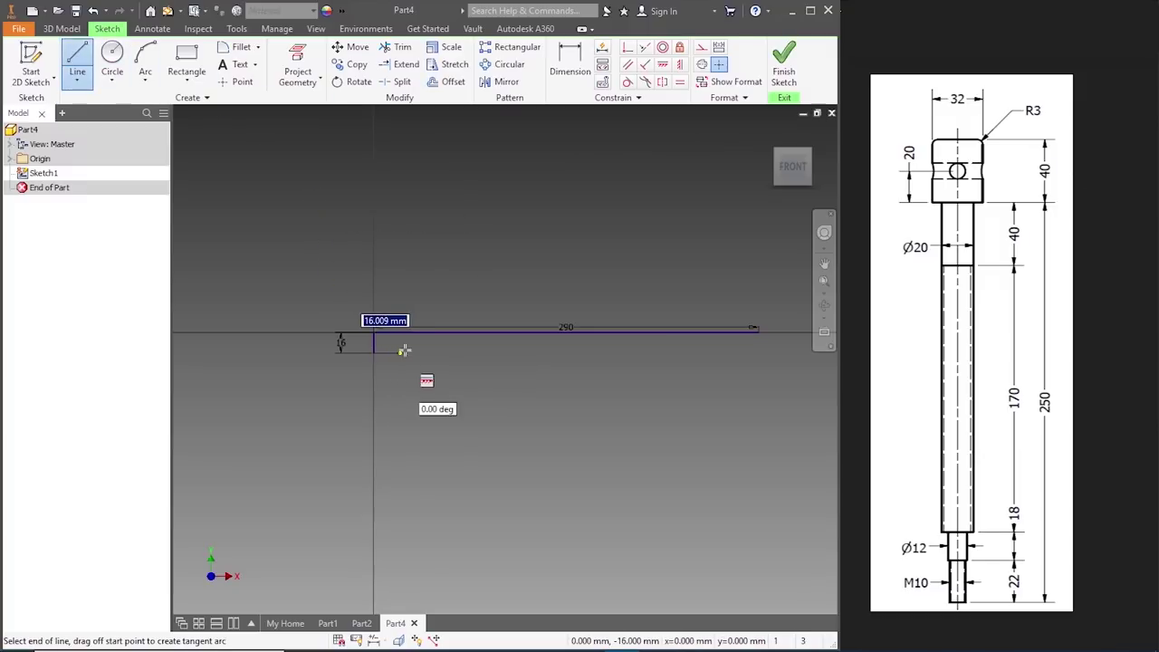
text(40)
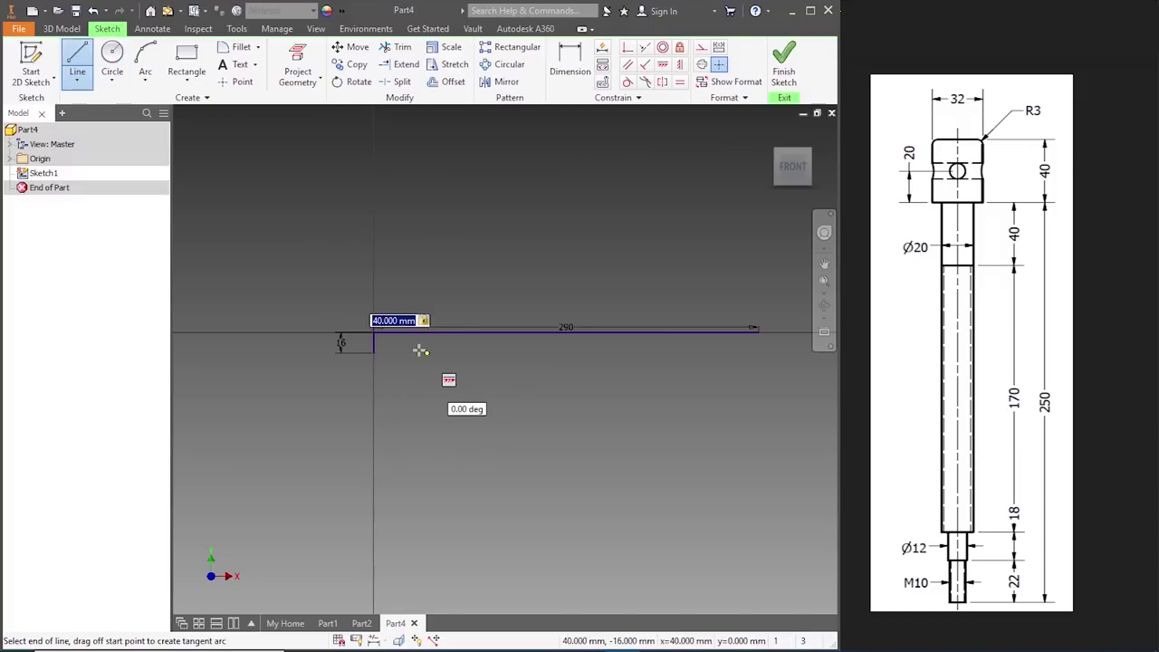
key(Return)
key(Escape)
scroll(437, 353, up, 2)
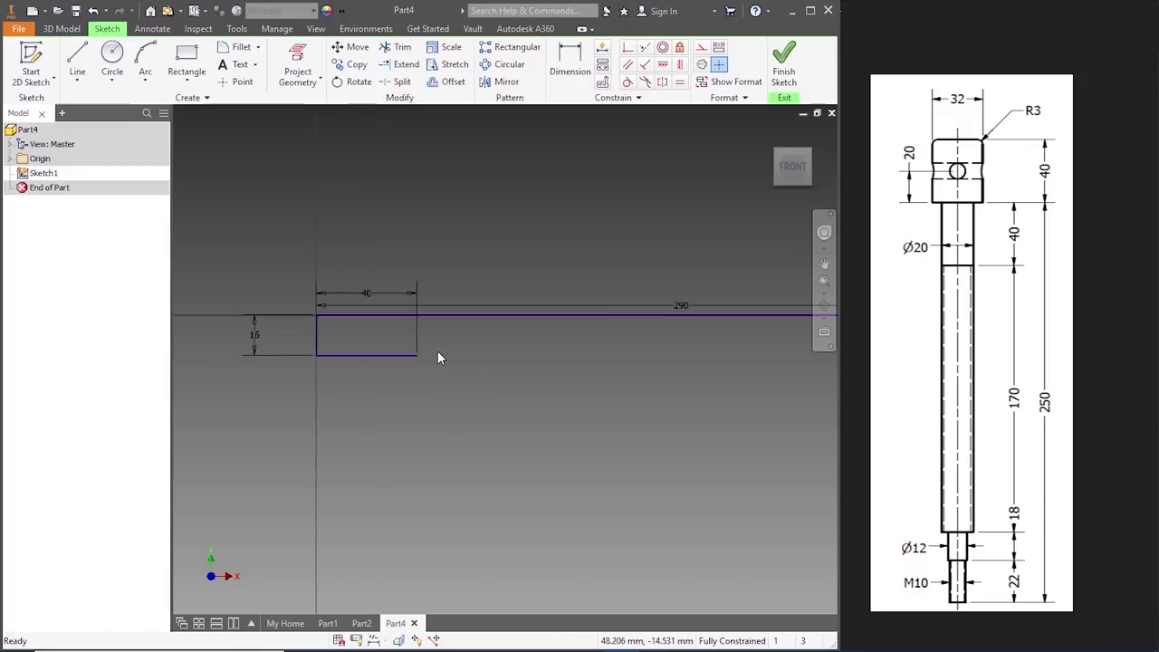
- Close the head profile with a vertical line from the end of its 40 mm lower edge up to the axis line
scroll(425, 326, down, 1)
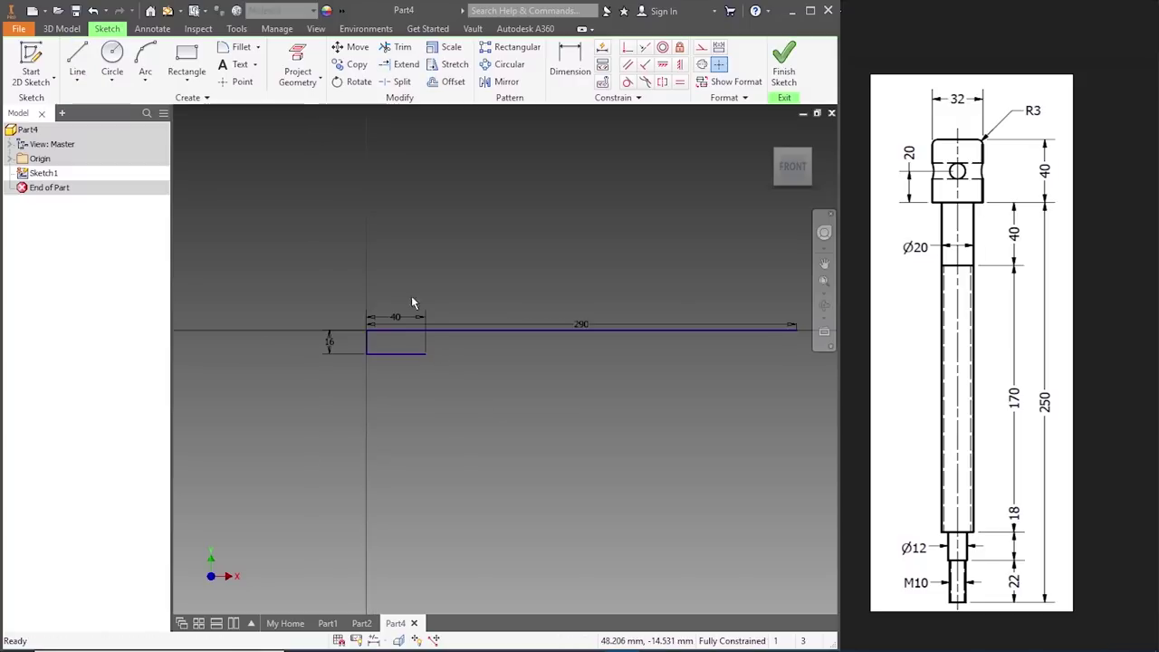
click(76, 56)
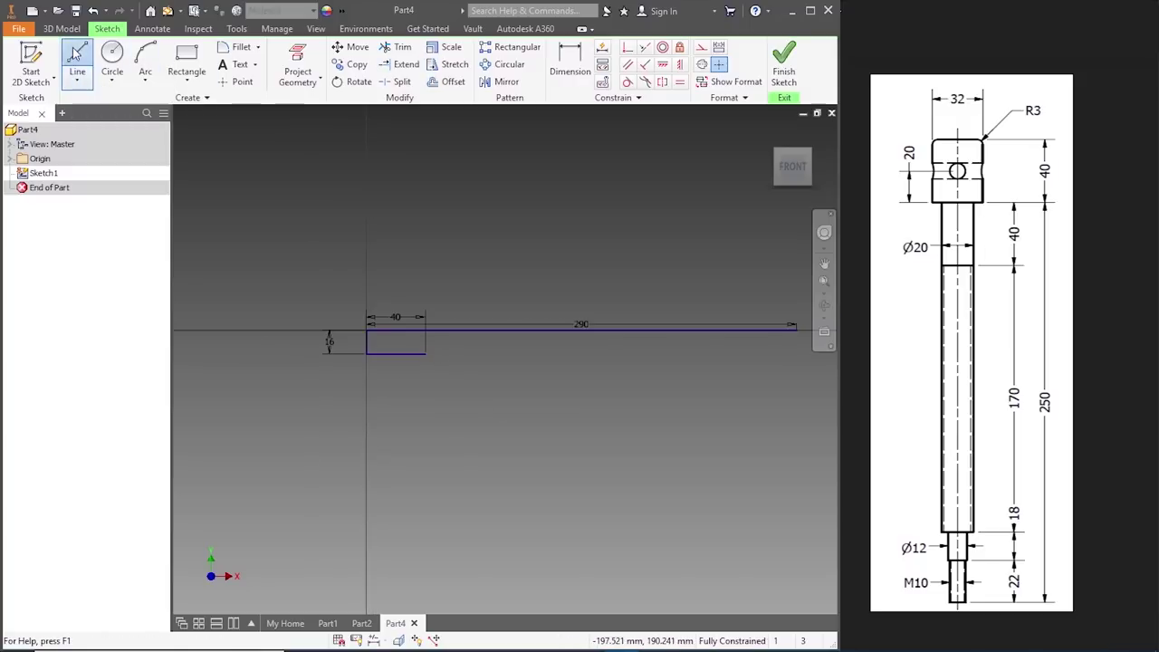
click(425, 353)
click(426, 328)
key(Escape)
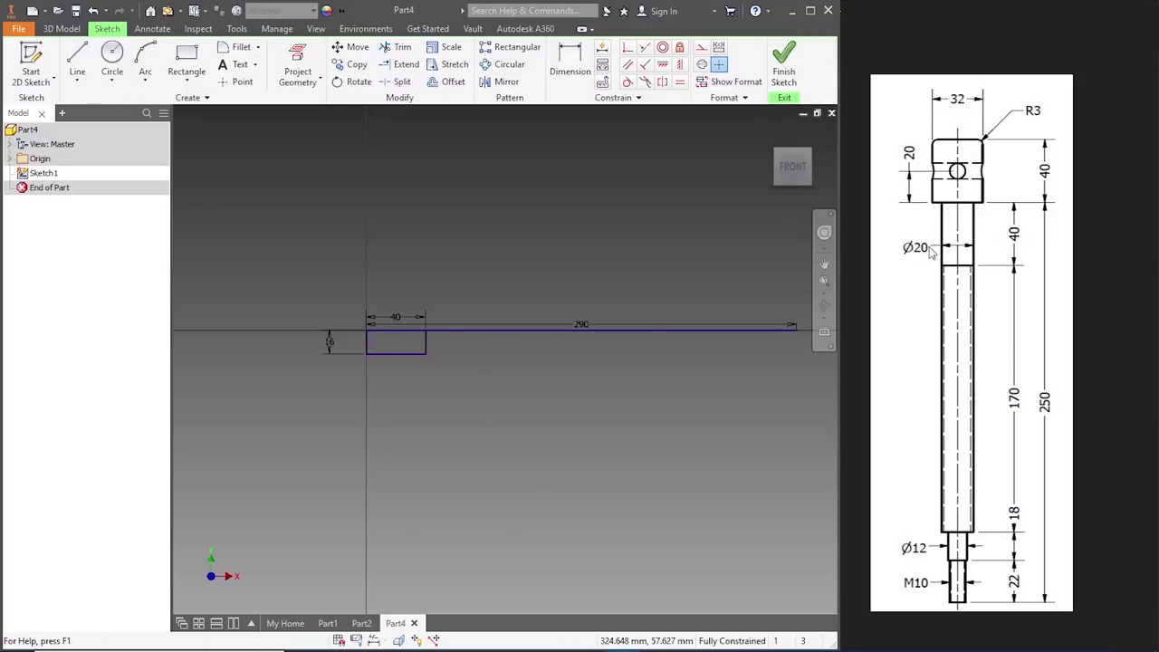
- Draw a vertical line of length 20/2 mm downward from the axis along the head's inner edge for the shaft radius
click(77, 56)
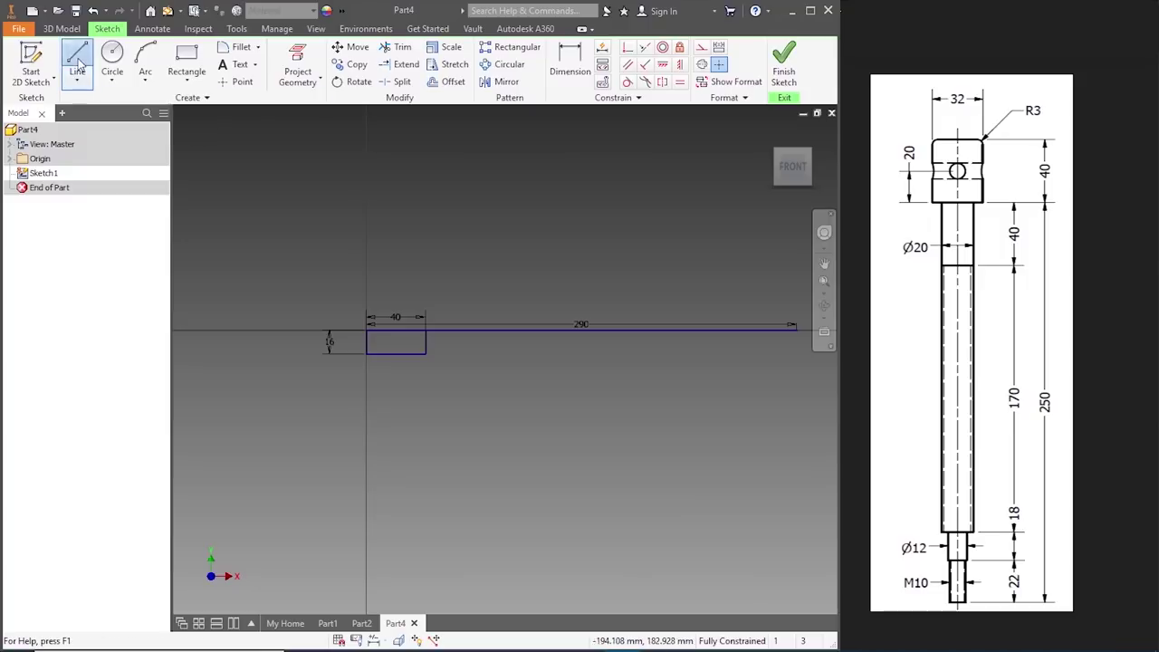
click(426, 330)
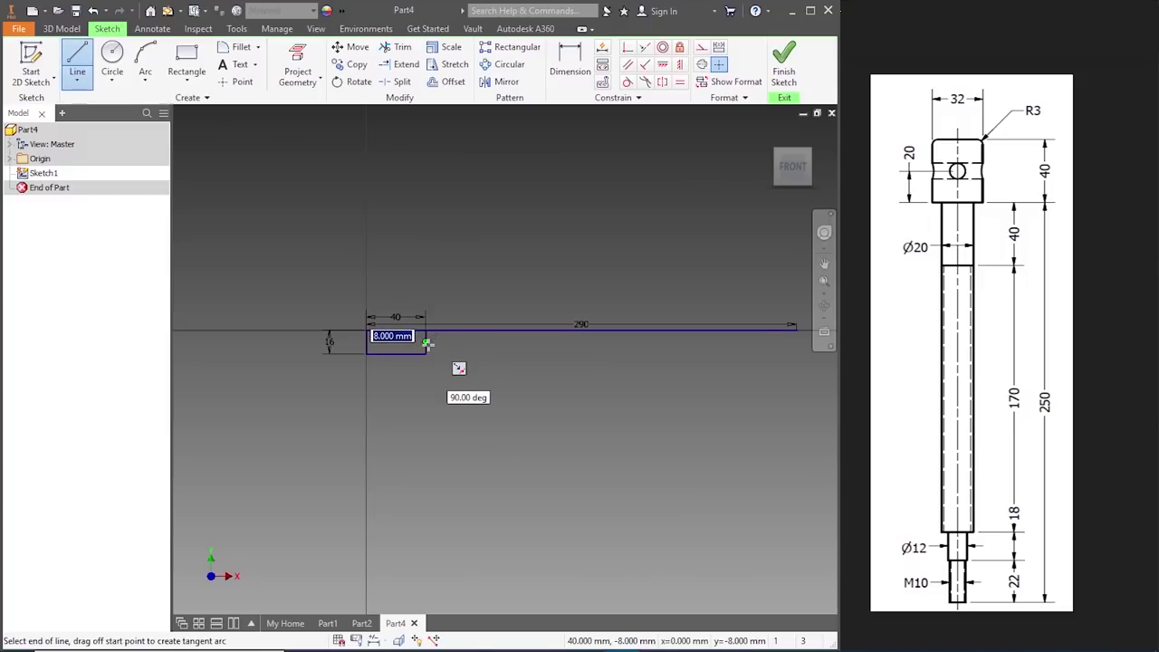
text(20/2)
key(Return)
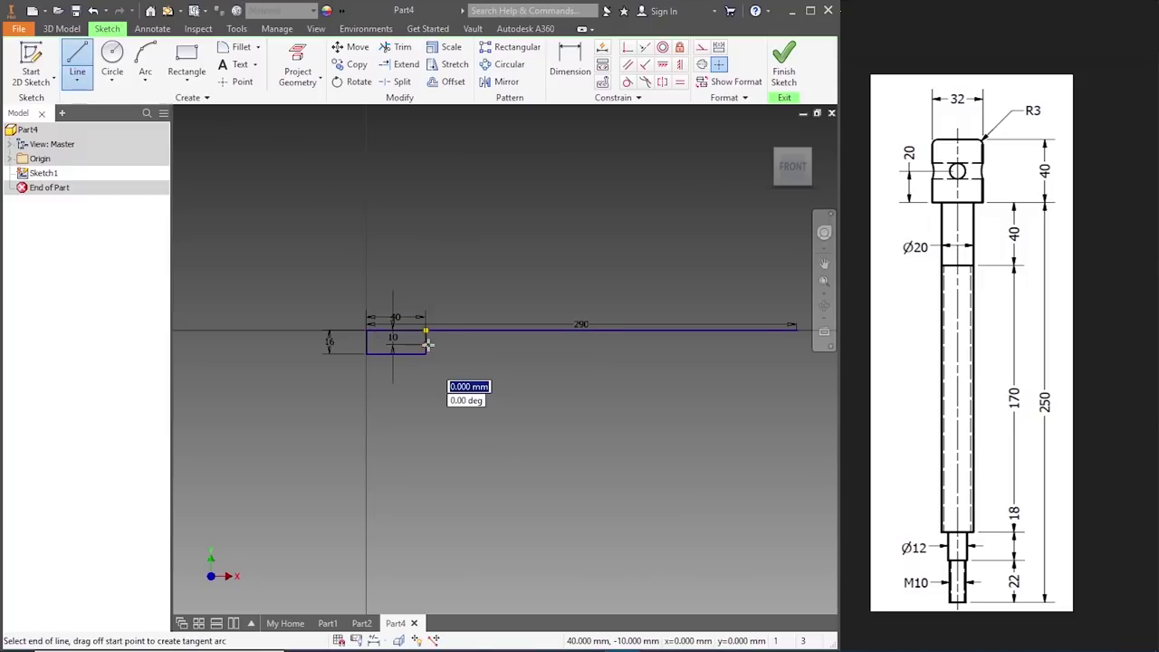
key(Escape)
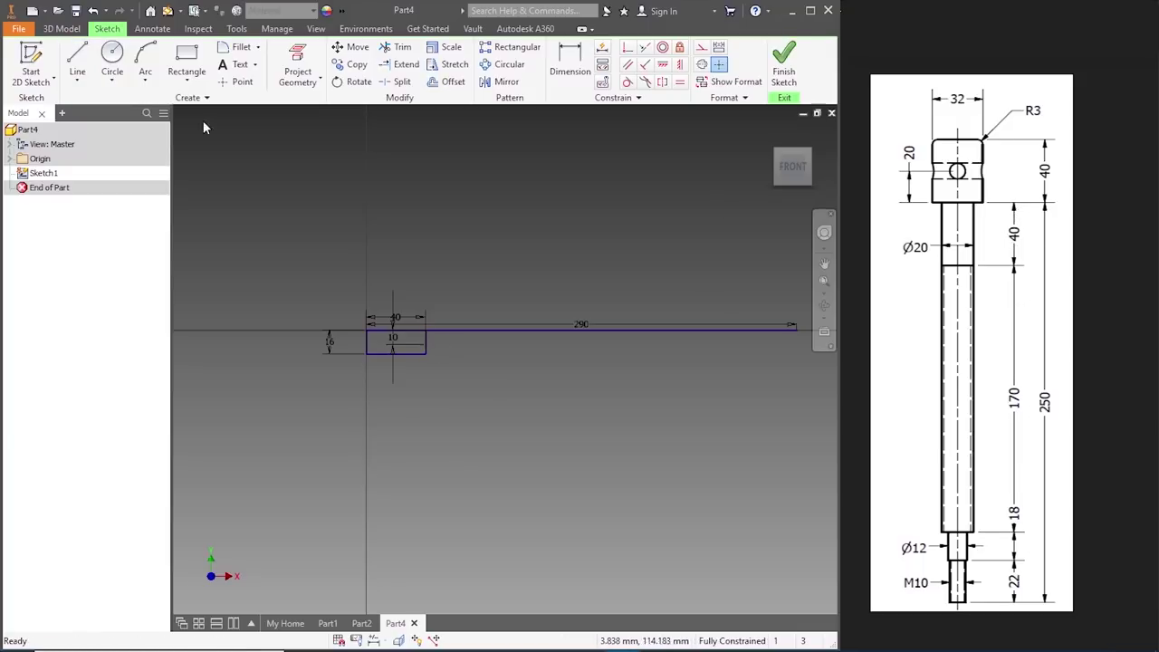
- Draw a horizontal line of length 40+170 mm in the positive X direction from the end of the shaft radius line
click(77, 61)
click(425, 343)
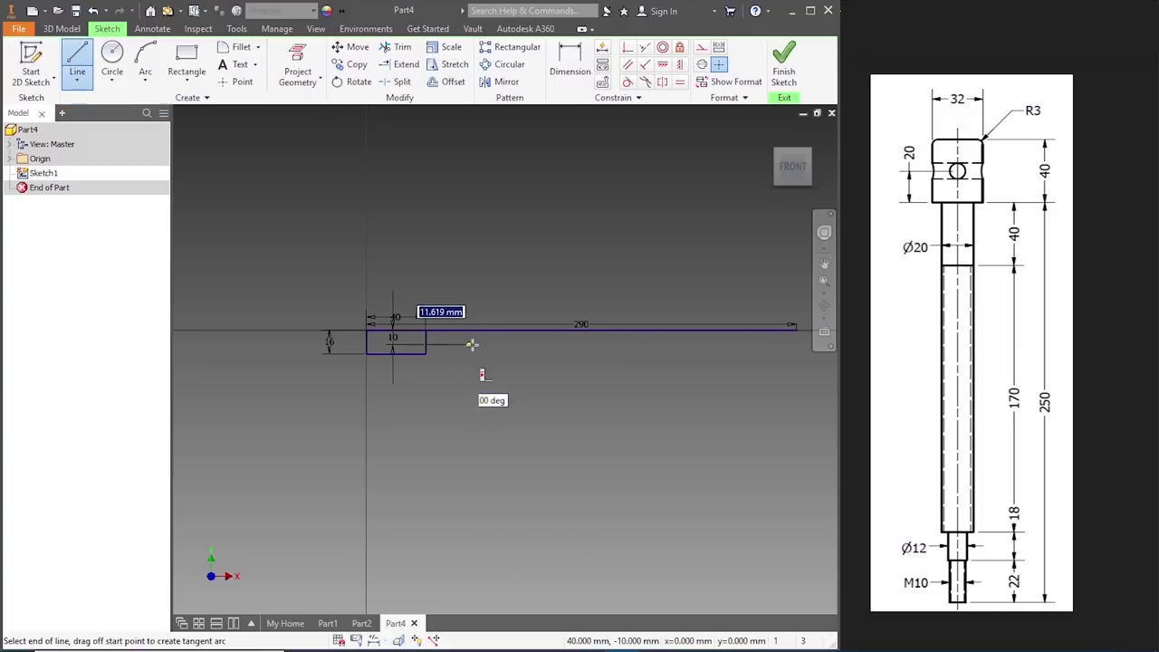
text(40)
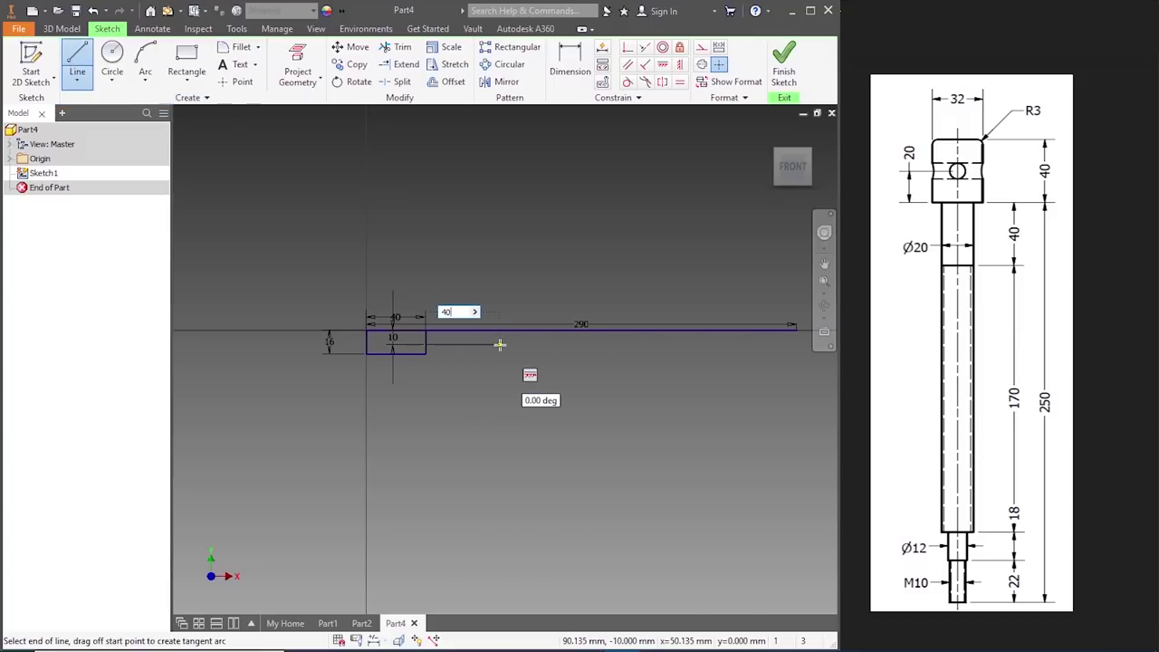
text(+170)
key(Return)
key(Escape)
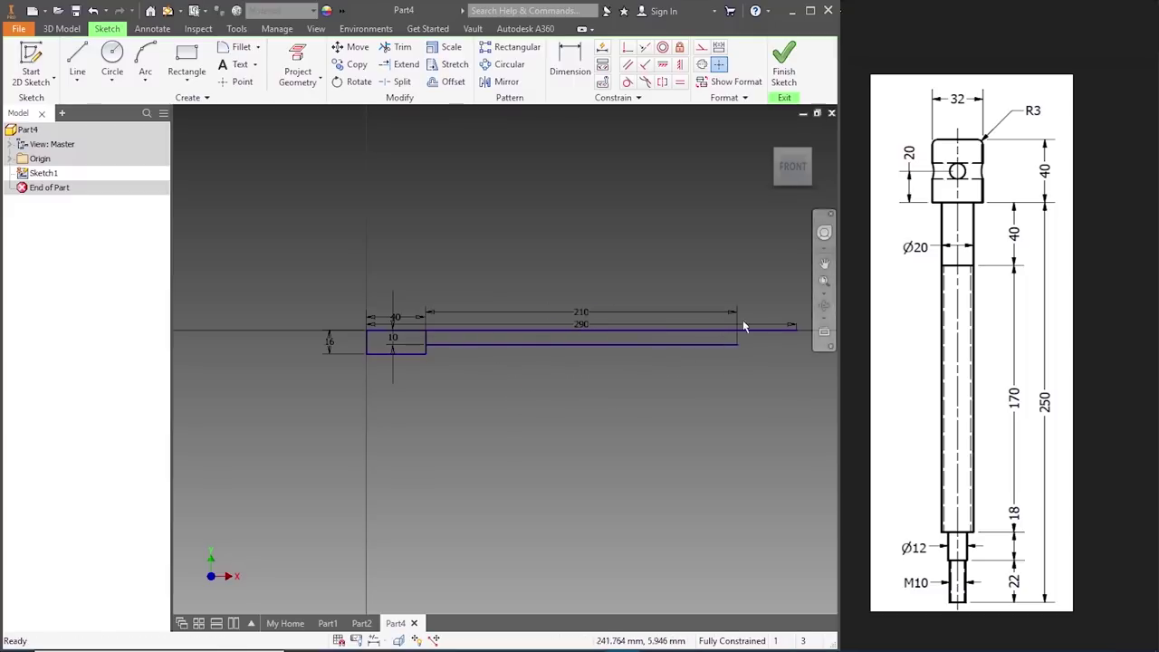
- Close the Ø20 shaft section with a vertical line from the end of its lower edge up to the axis line
scroll(779, 342, down, 2)
scroll(779, 344, up, 2)
scroll(761, 367, down, 3)
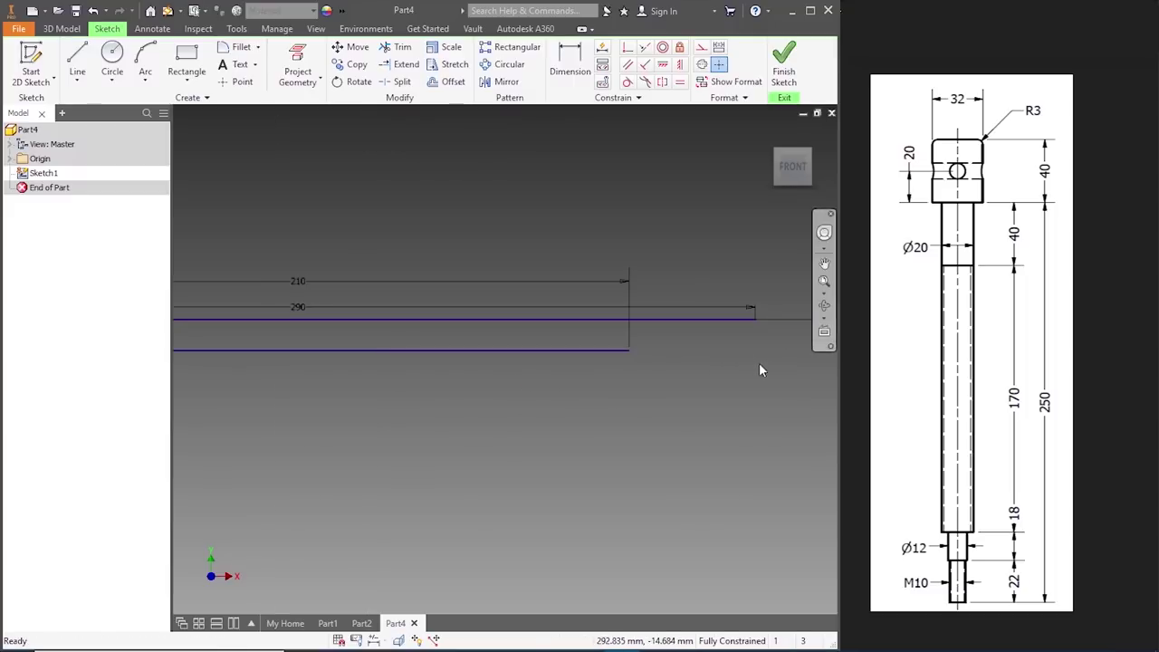
click(77, 62)
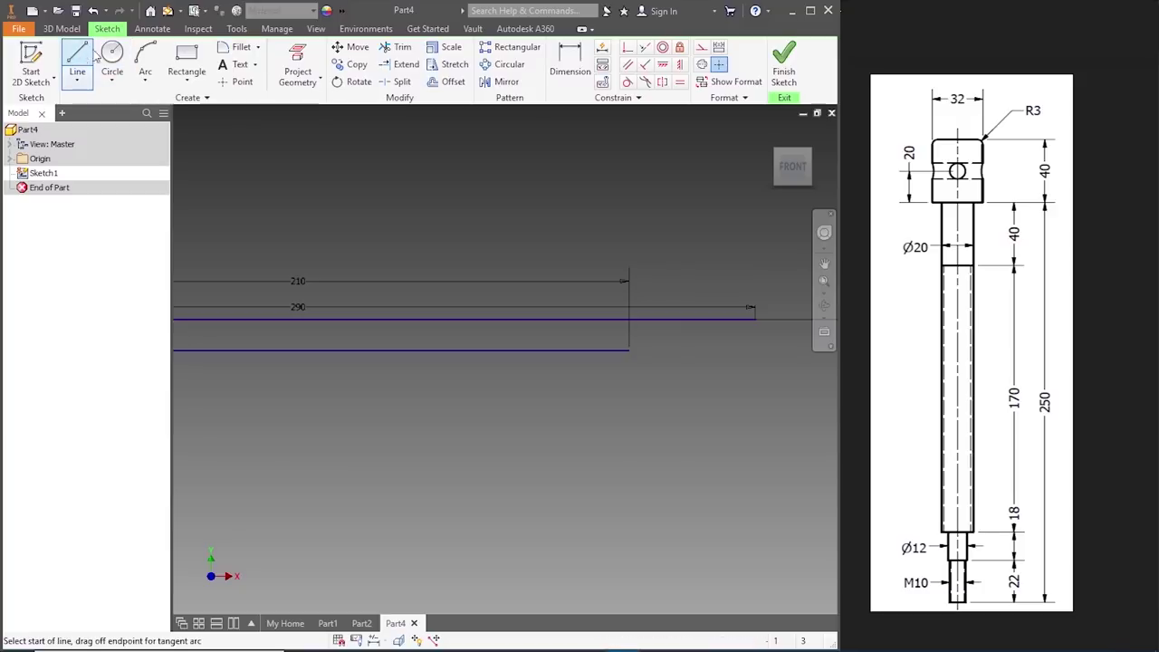
click(627, 349)
click(629, 319)
key(Escape)
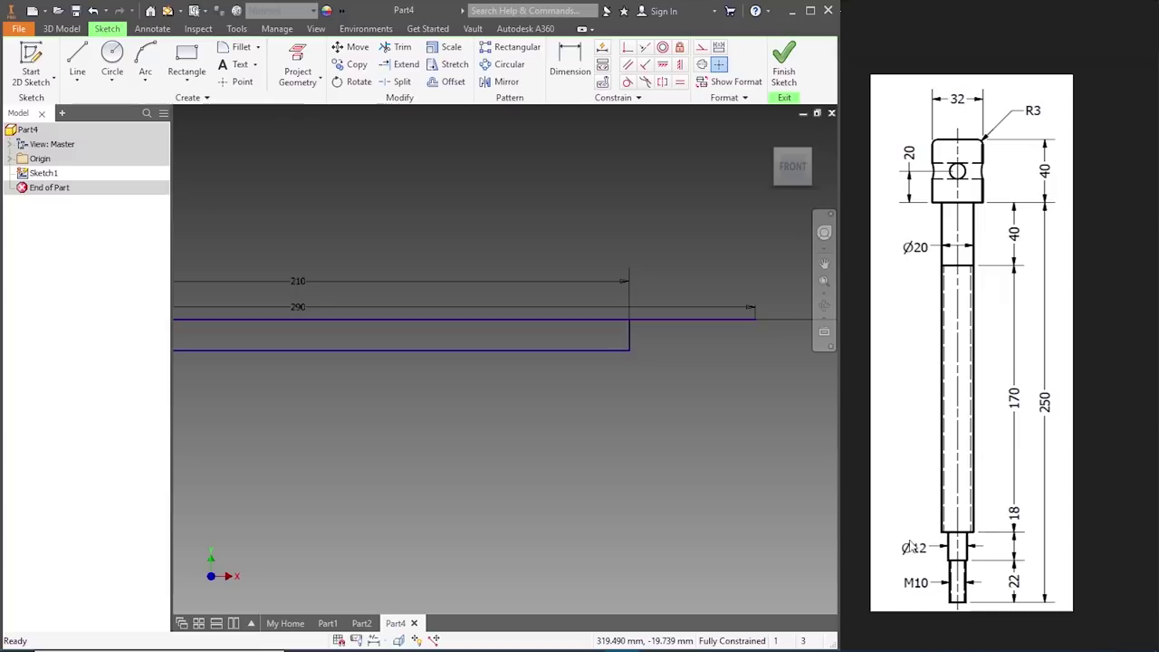
- Draw a vertical line of length 12/2 mm downward from the axis at the far end of the Ø20 shaft section
click(77, 61)
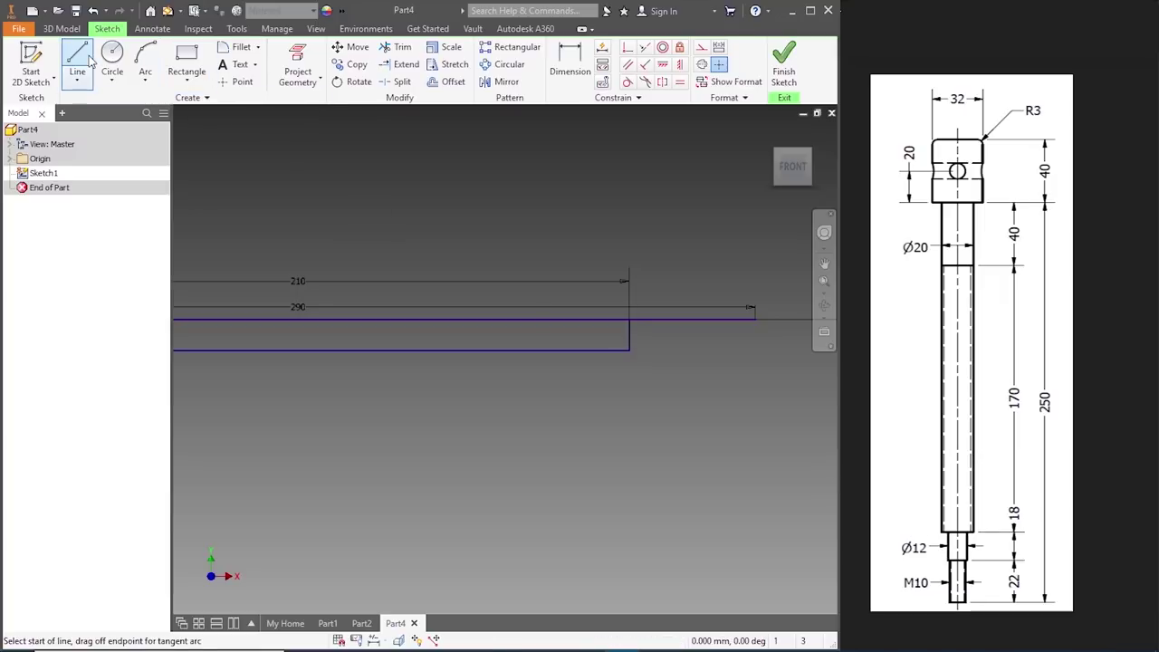
click(629, 319)
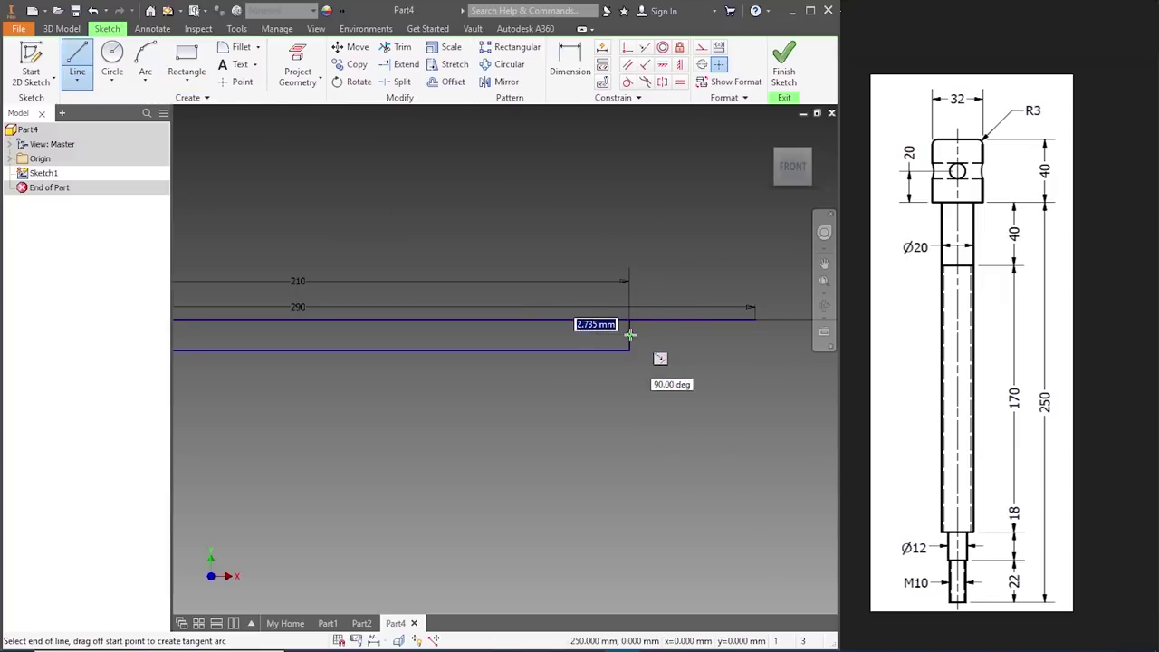
text(1)
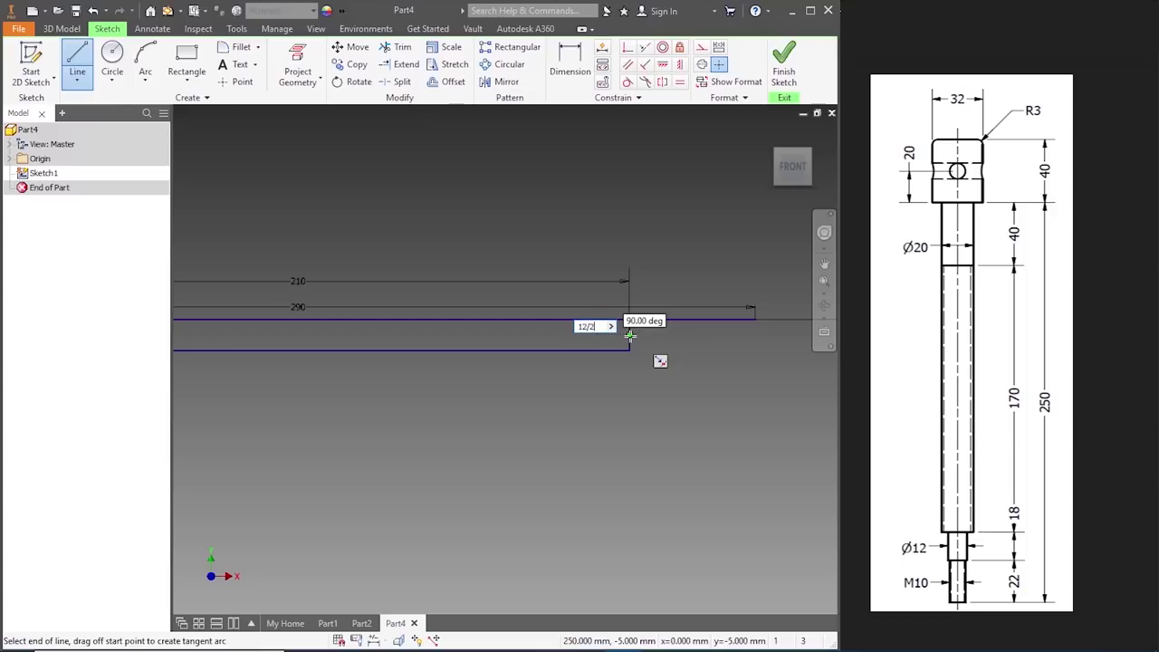
text(2/2)
key(Return)
key(Escape)
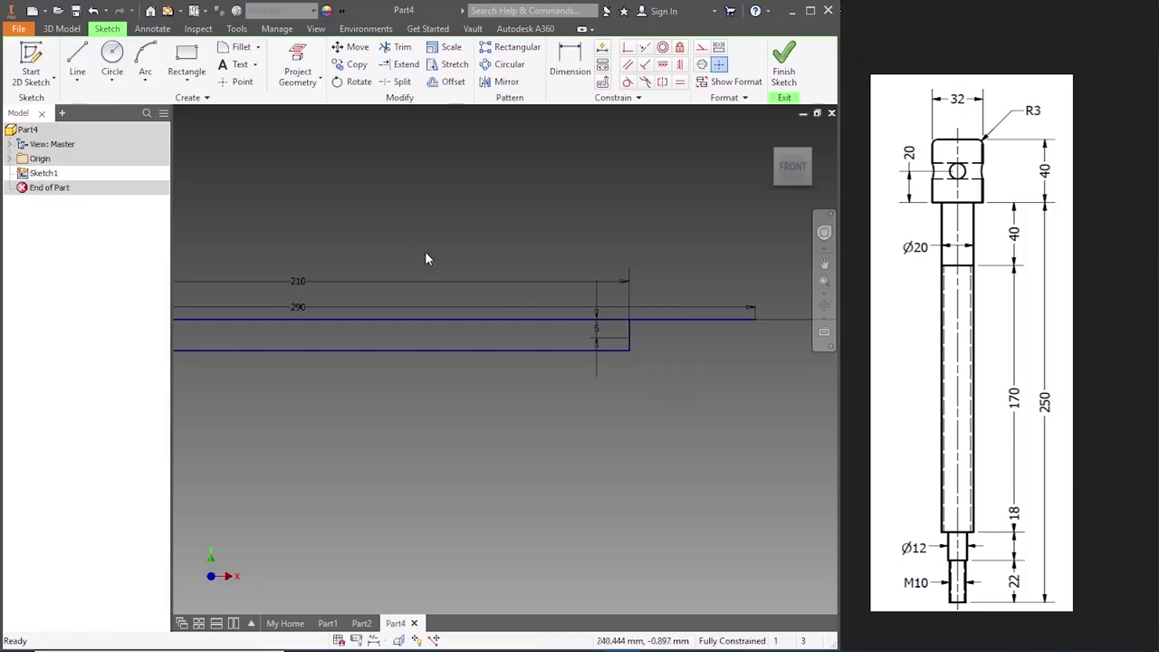
- Complete the Ø12 section with an 18 mm horizontal line from its radius endpoint and a vertical line up to the axis
click(77, 64)
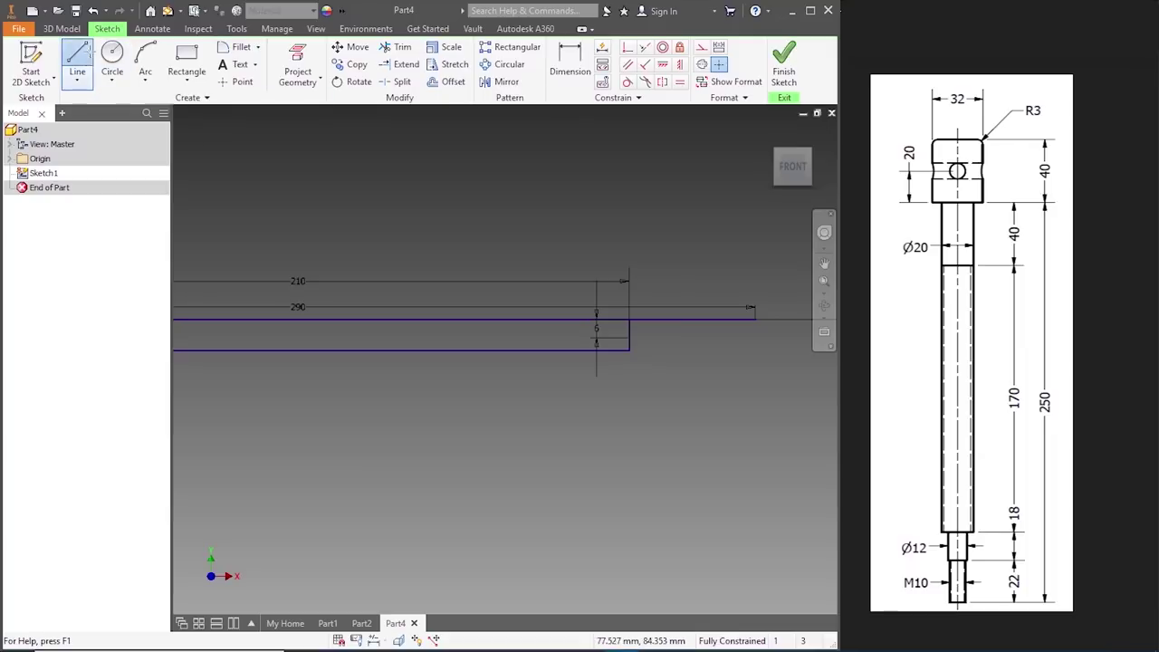
click(629, 338)
text(18)
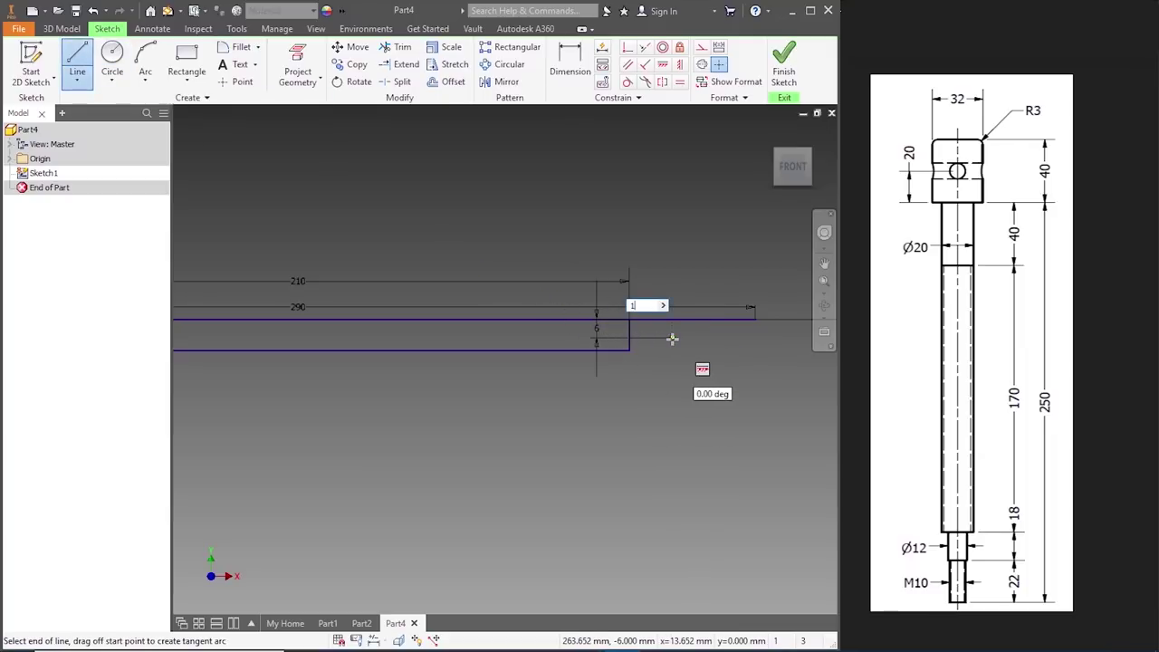
key(Return)
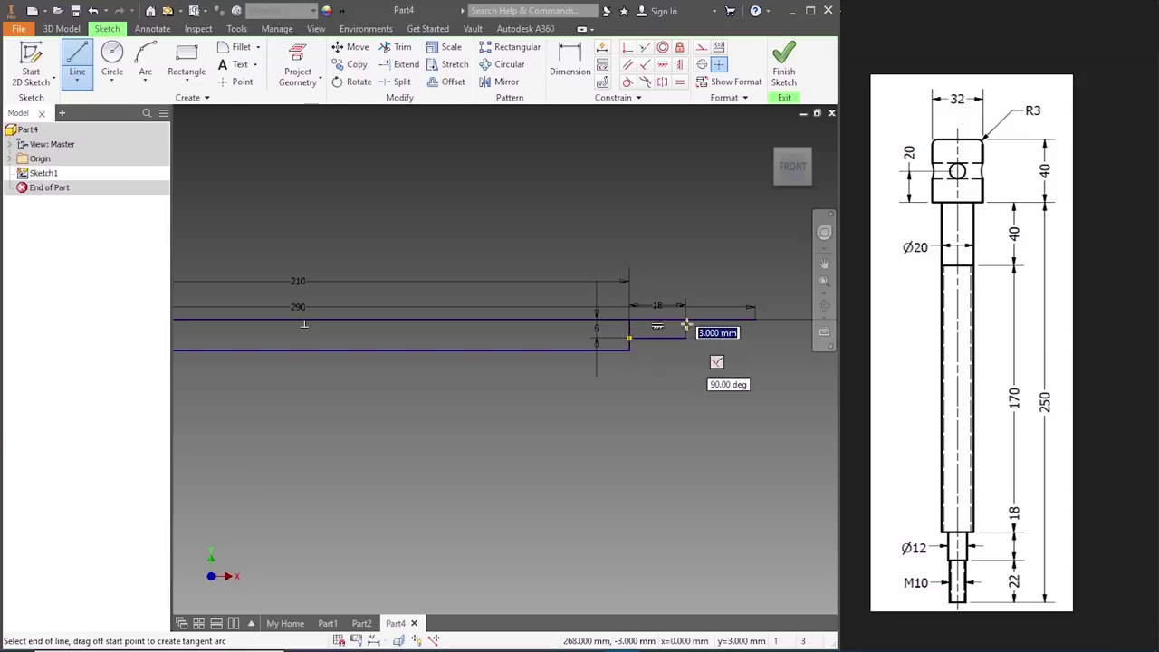
click(686, 320)
key(Escape)
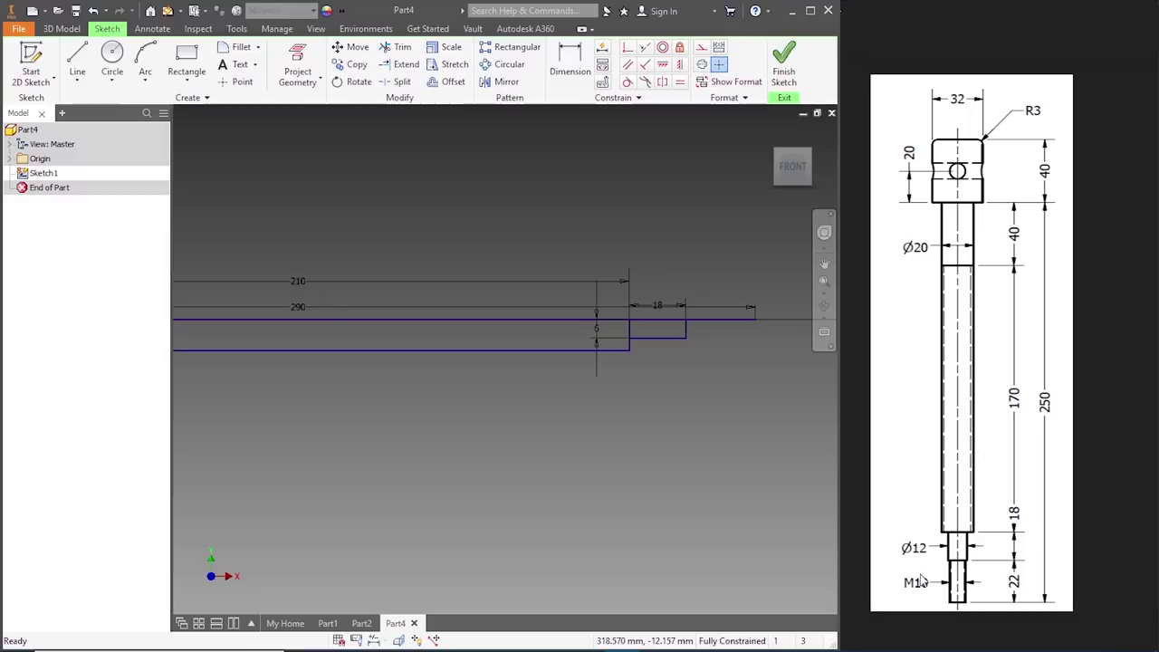
- Sketch the M10 end section with a 5 mm vertical line below the axis, a horizontal line to the shaft's end, and a closing vertical
key(l)
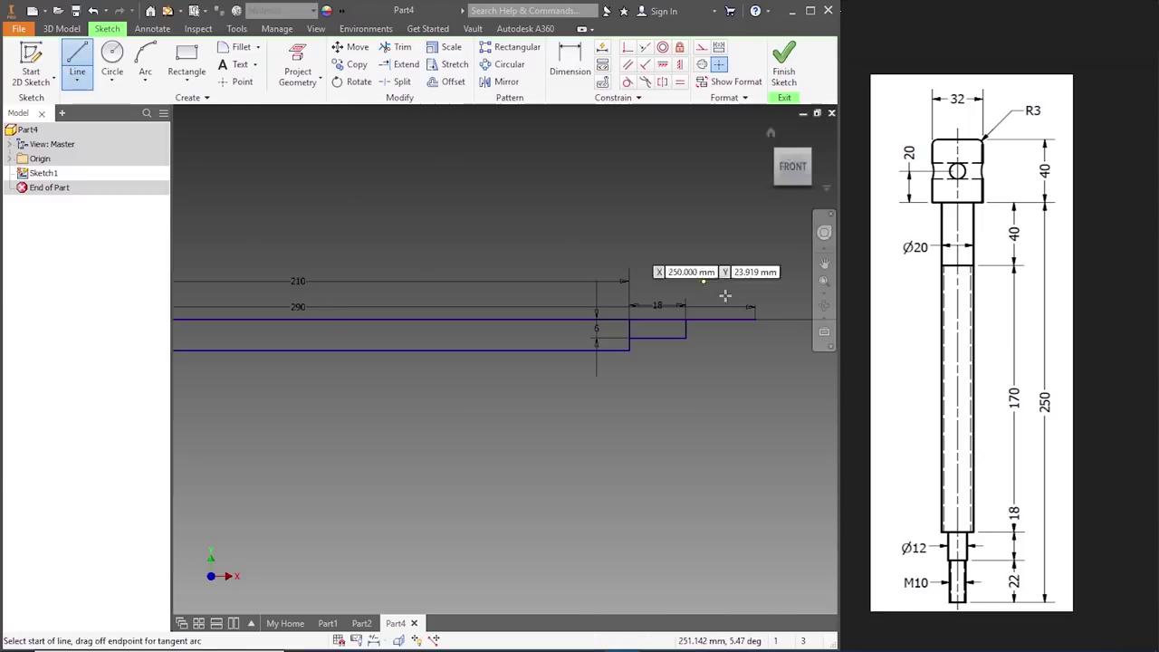
click(685, 321)
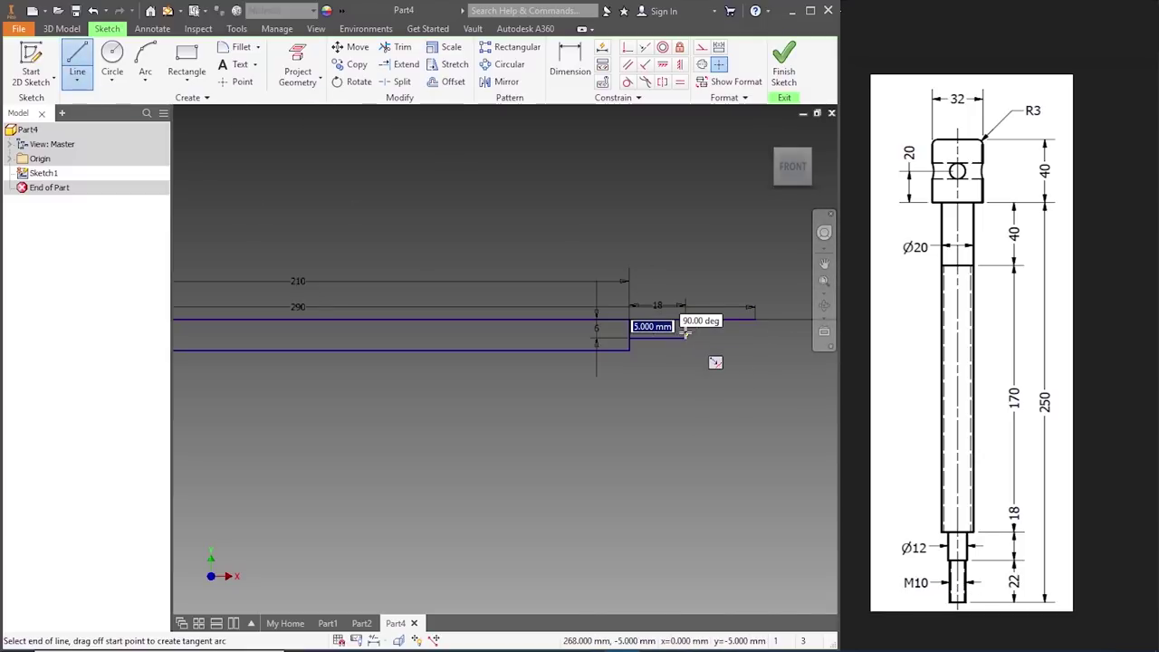
key(Return)
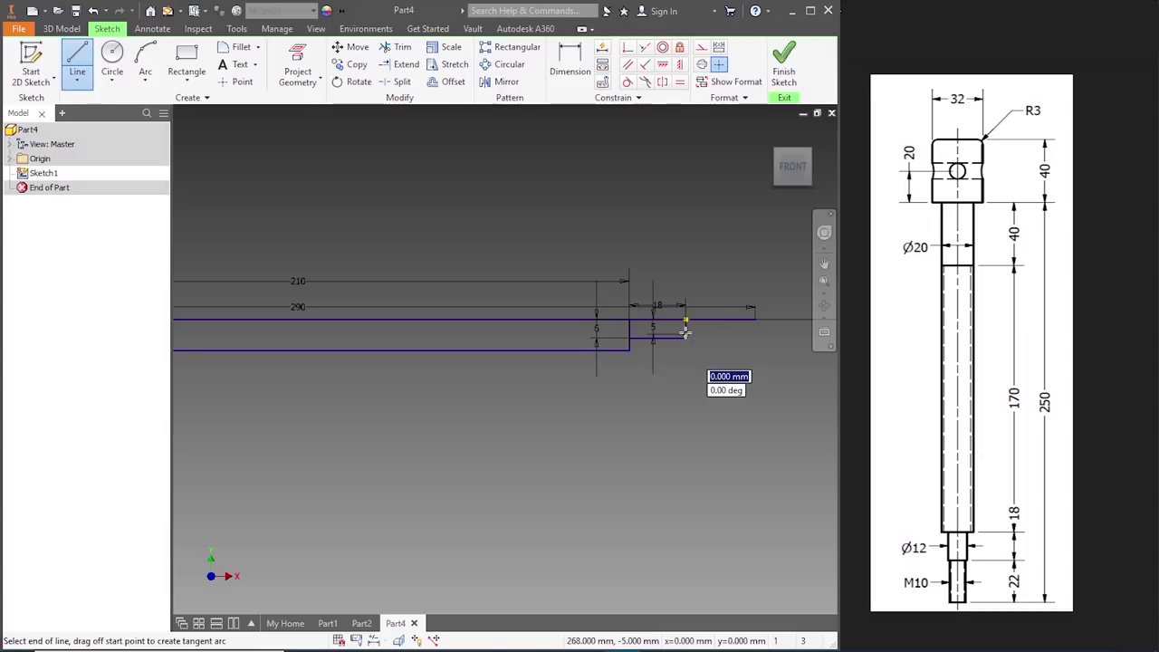
click(755, 335)
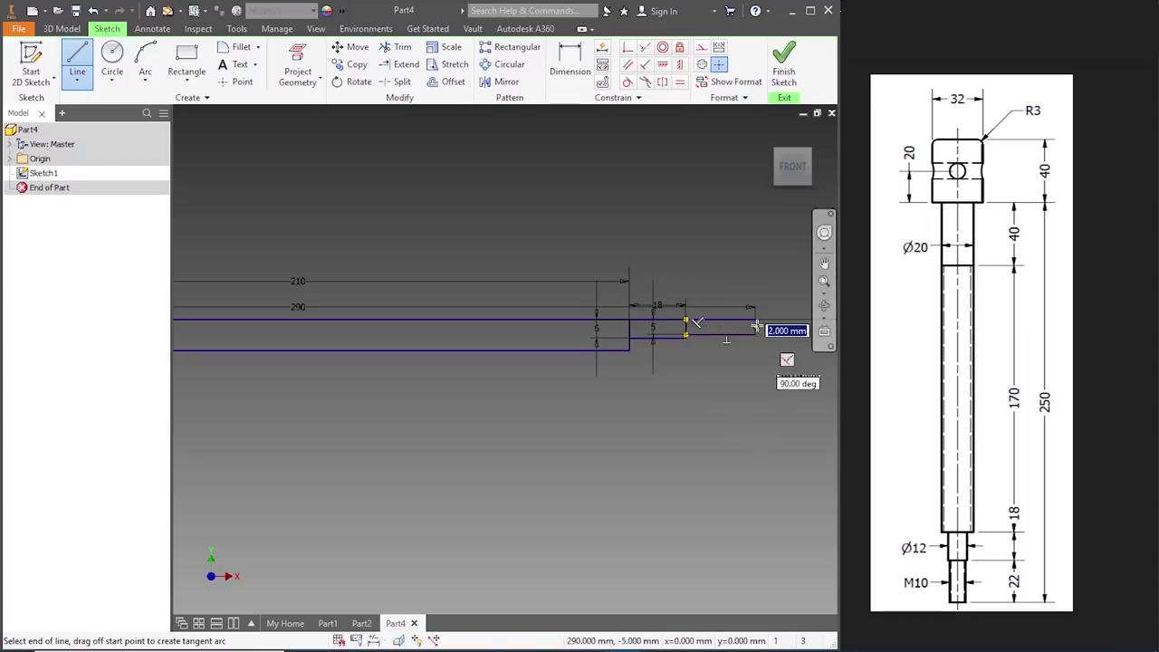
key(Return)
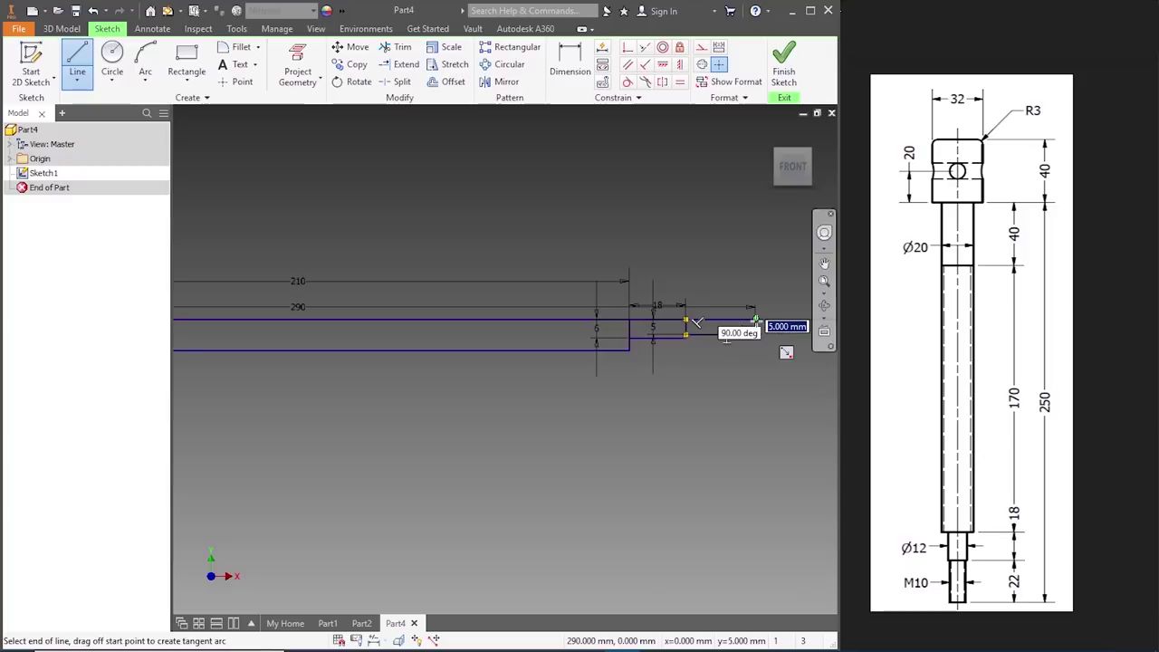
click(685, 320)
key(Escape)
- Trim the inner vertical segment between the axis and the Ø20 section's lower edge at the head's shoulder
scroll(701, 404, down, 4)
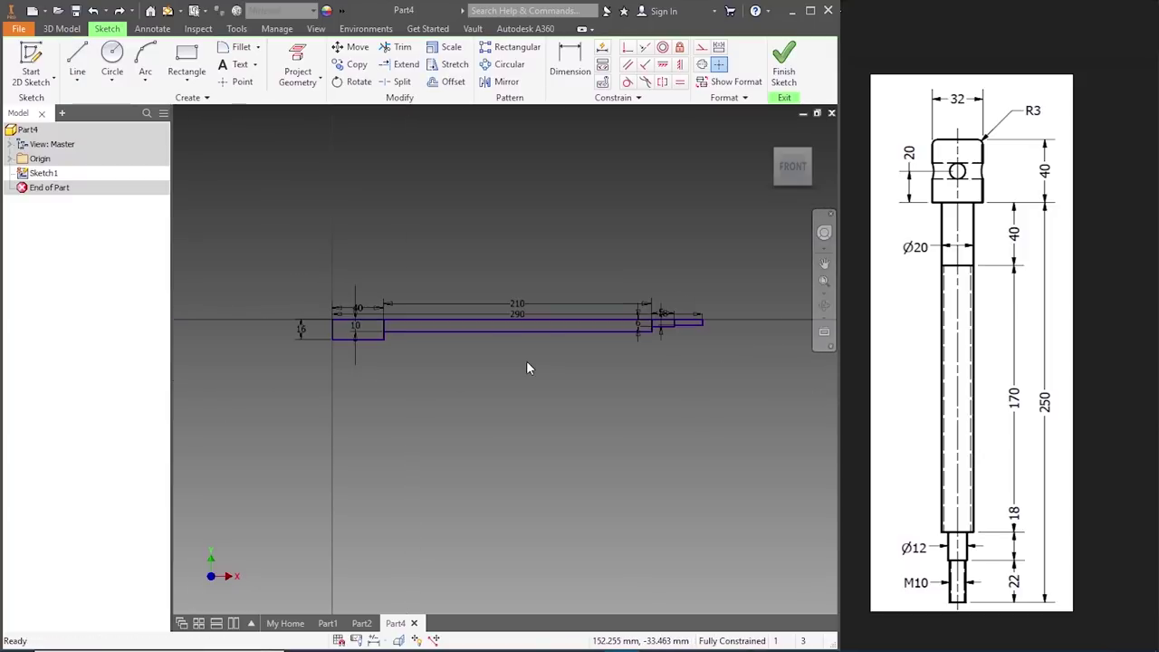
scroll(526, 360, up, 1)
scroll(367, 324, up, 5)
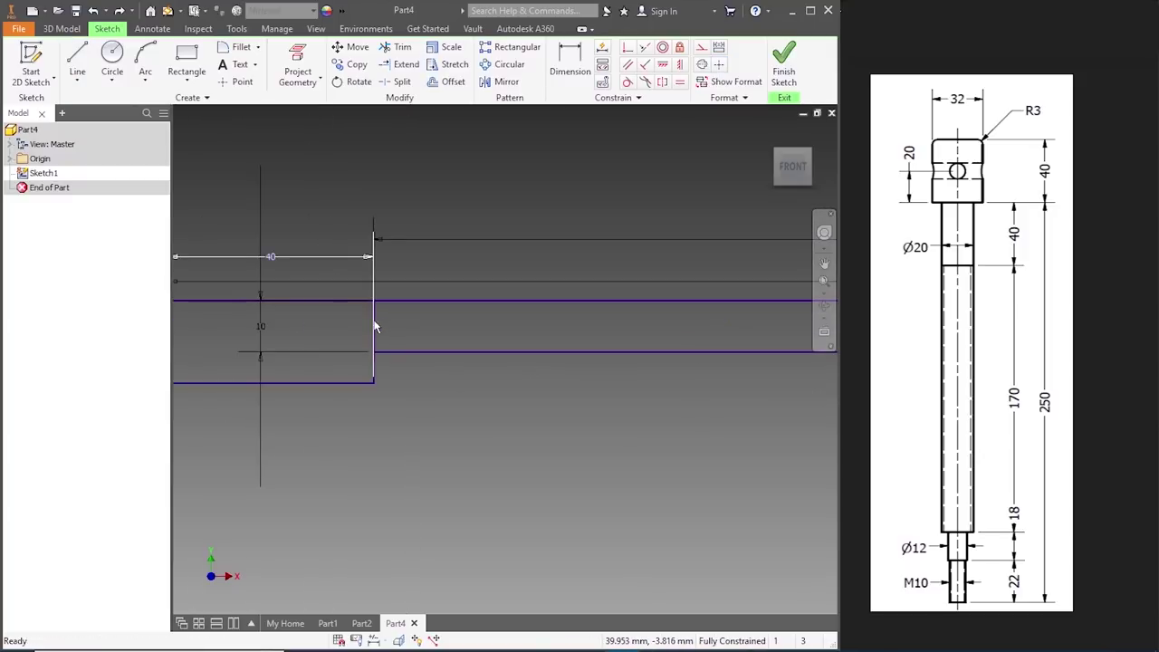
click(377, 318)
key(Escape)
key(x)
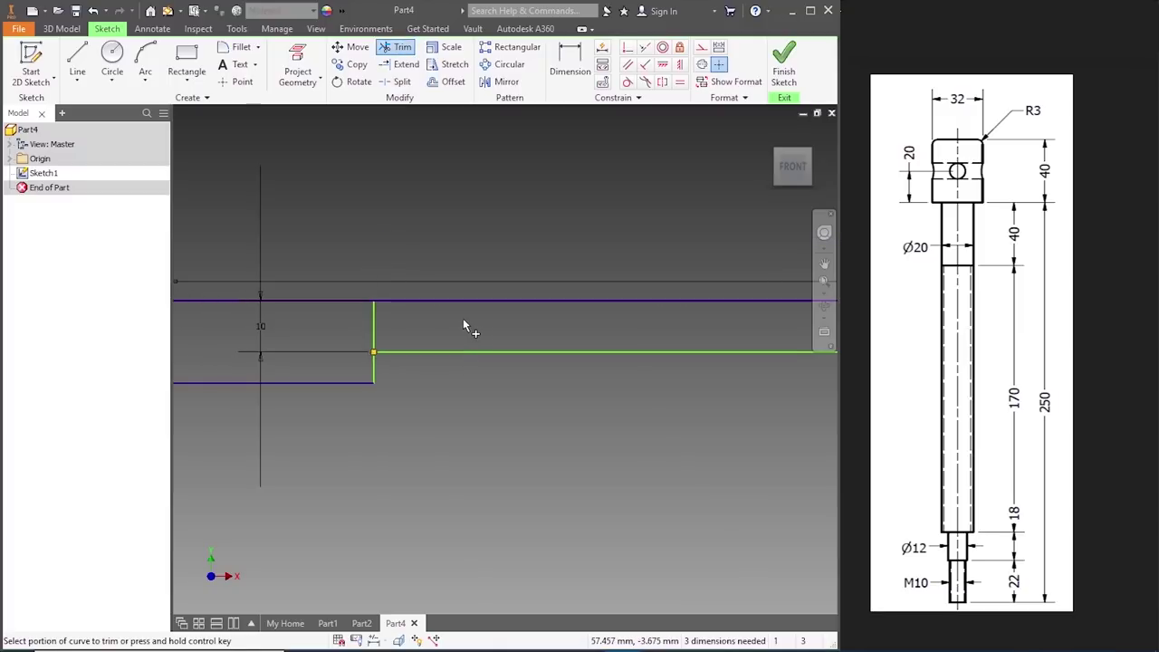
click(374, 326)
key(Escape)
- Trim the inner vertical segments at both ends of the Ø12 section to leave one continuous stepped profile
scroll(381, 327, down, 2)
scroll(749, 378, down, 2)
scroll(753, 367, up, 4)
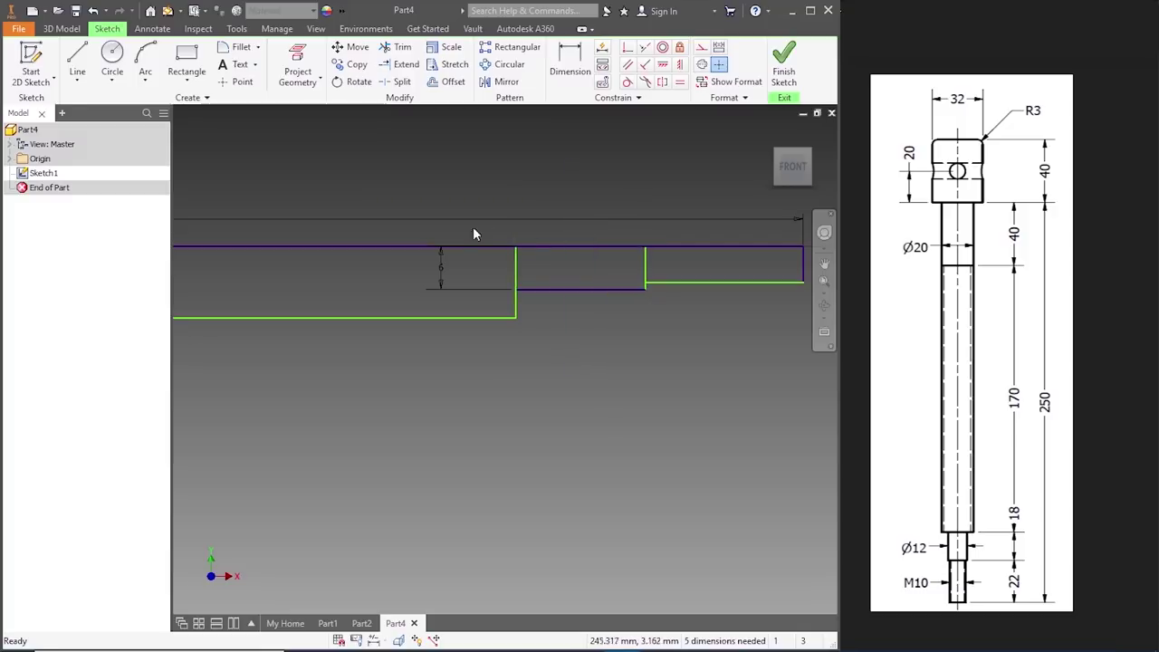
key(x)
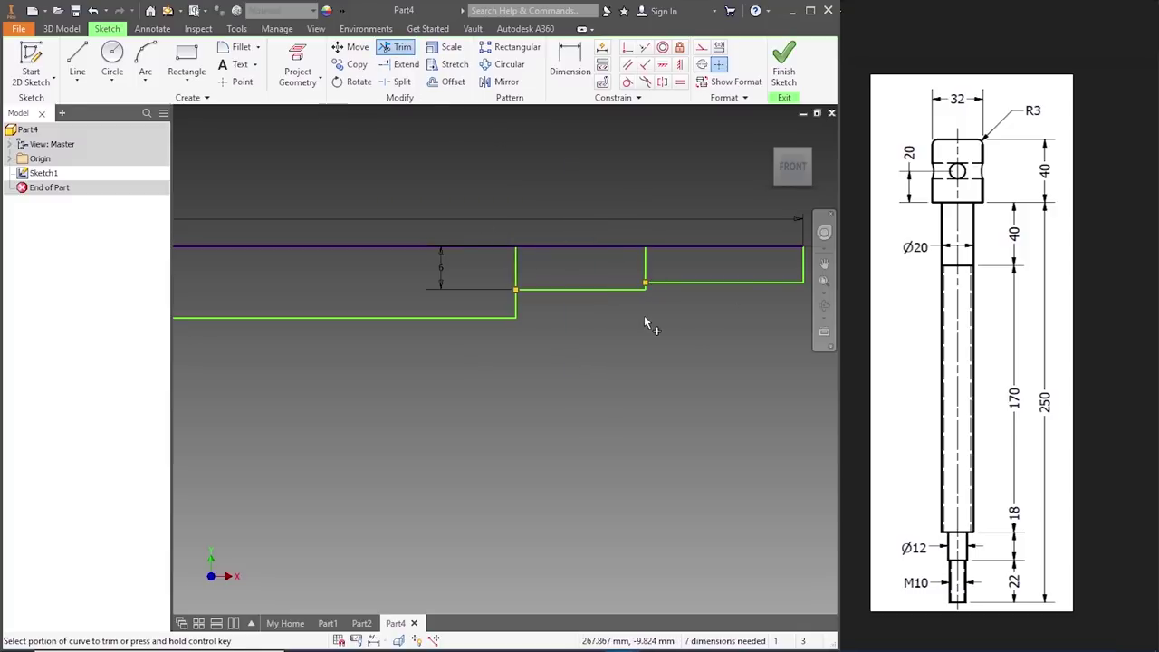
click(516, 267)
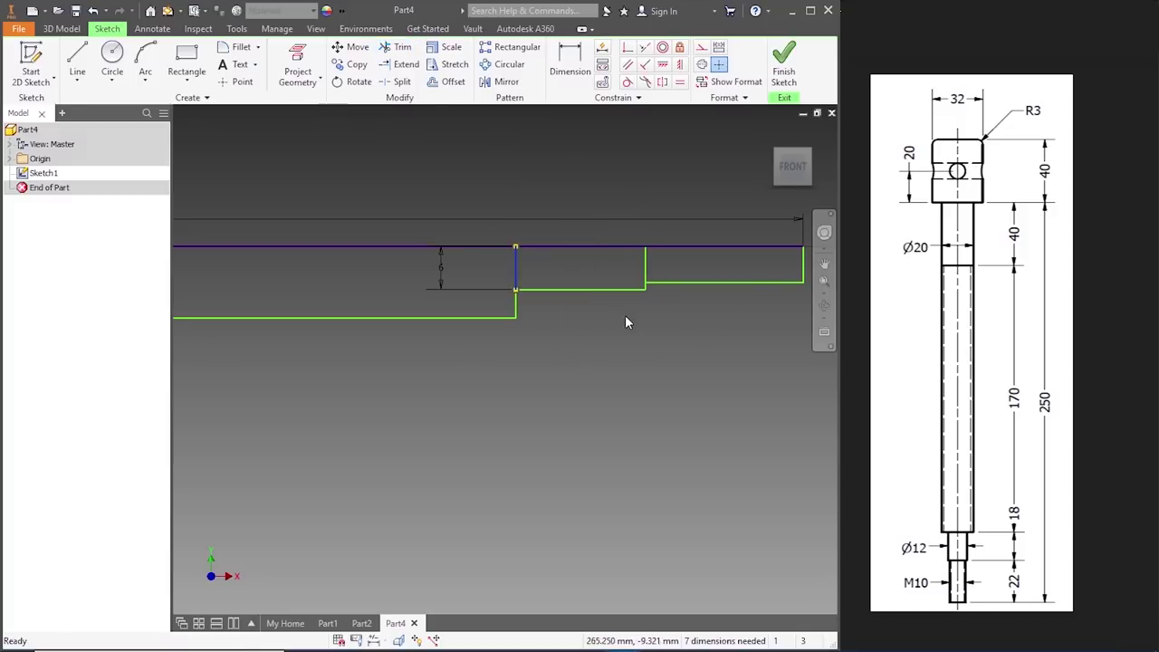
click(645, 268)
key(Escape)
scroll(665, 319, down, 4)
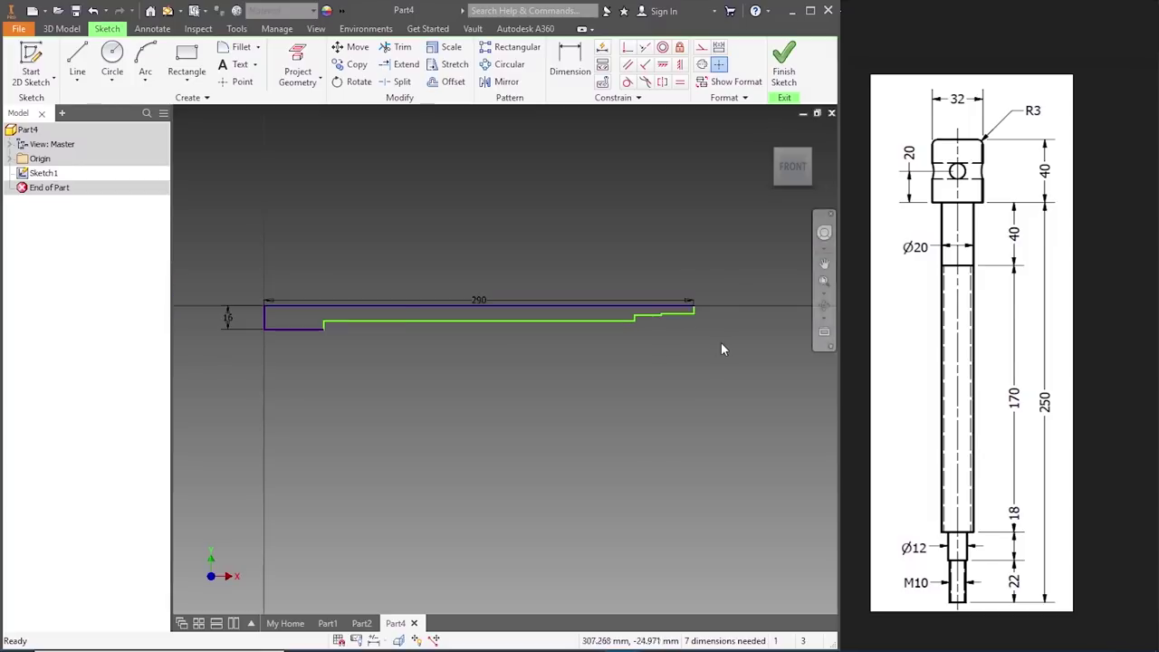
- Finish the sketch and revolve the stepped profile a full turn about the 290 mm axis line
click(784, 72)
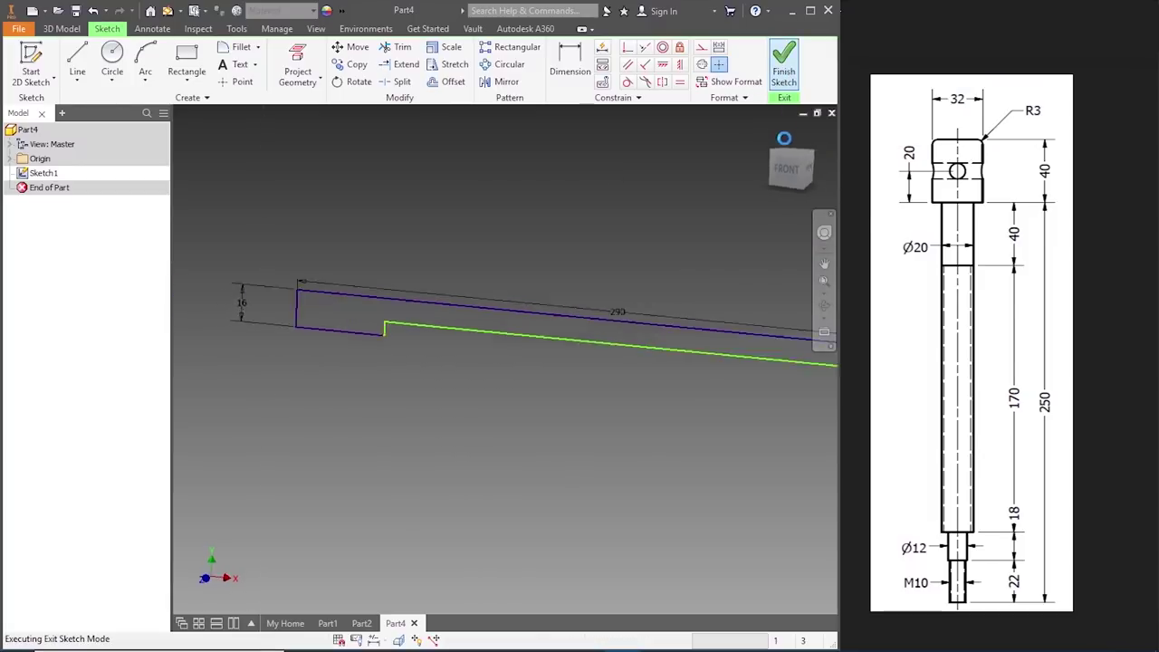
scroll(675, 245, up, 3)
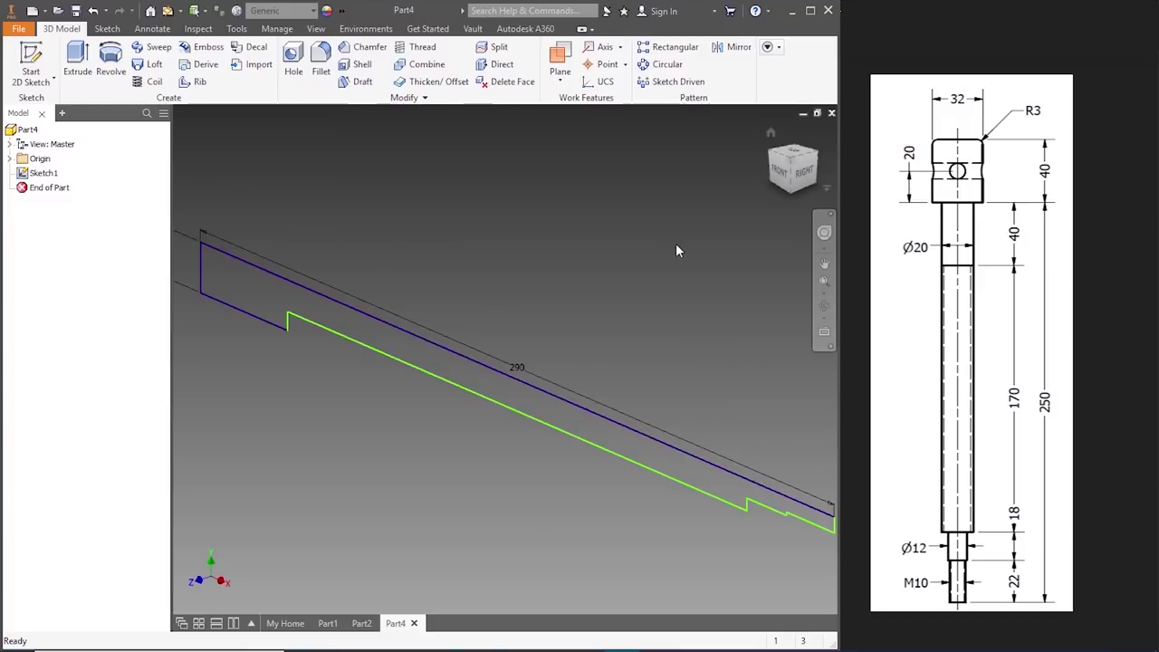
scroll(666, 249, down, 3)
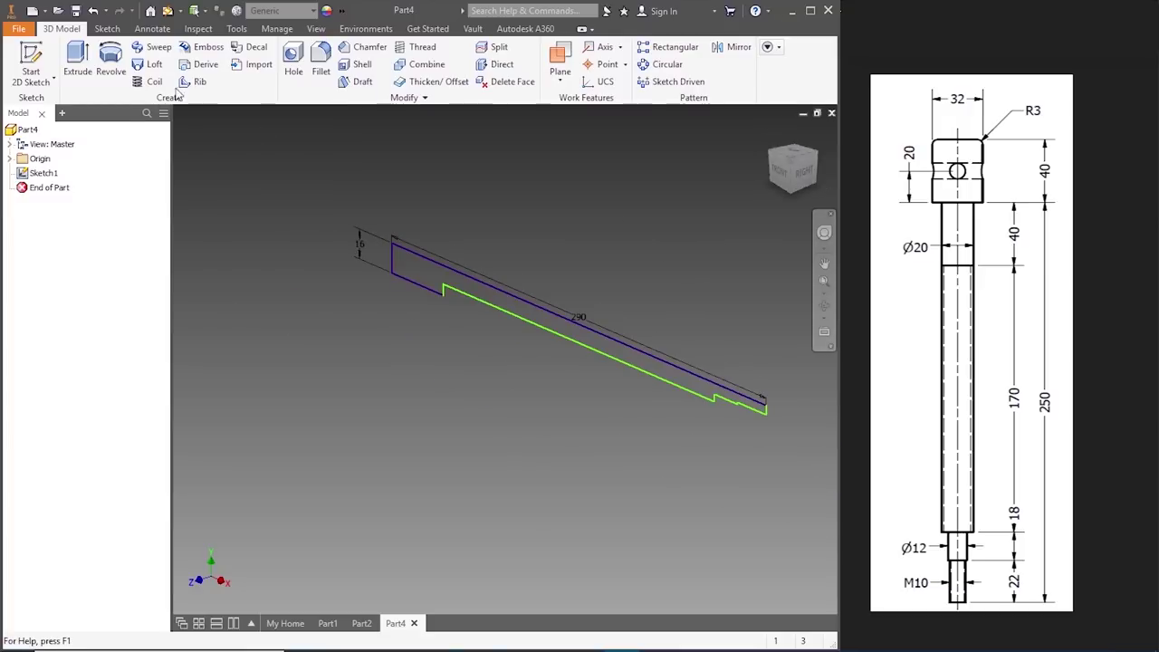
click(107, 63)
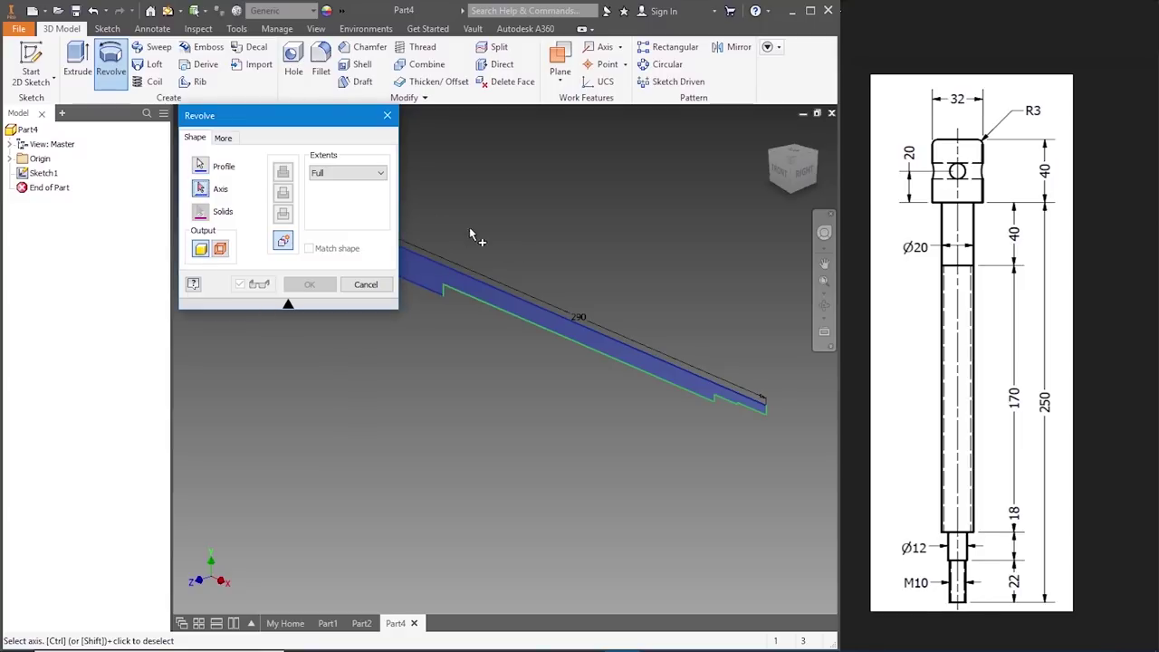
drag(306, 128, 209, 253)
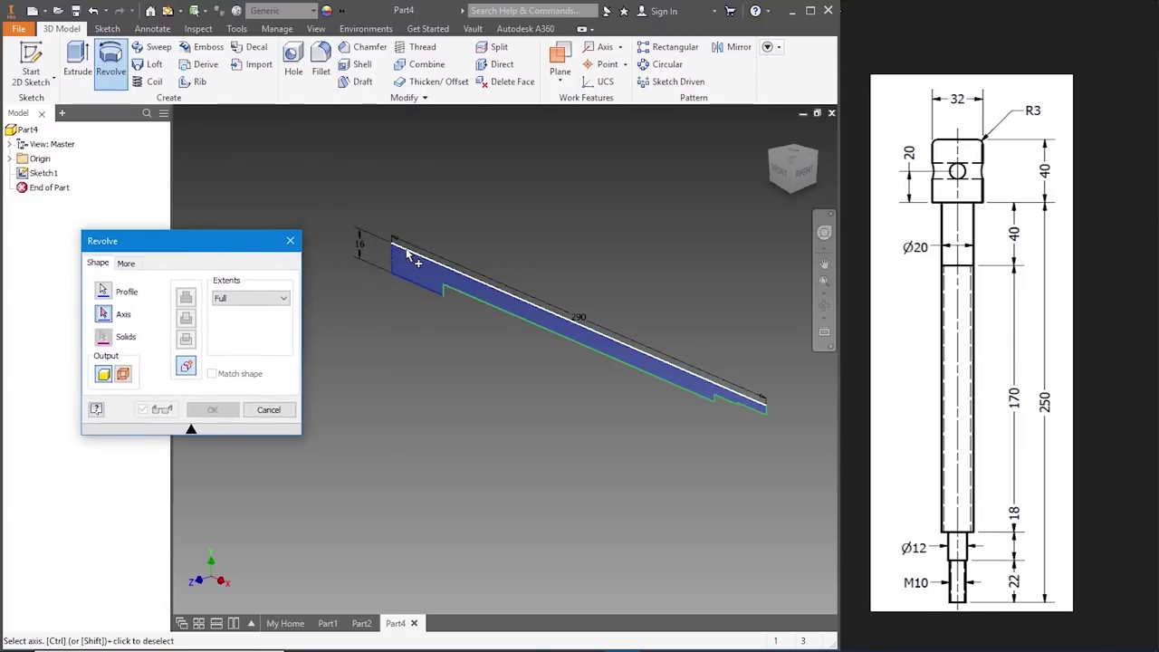
click(407, 253)
click(212, 409)
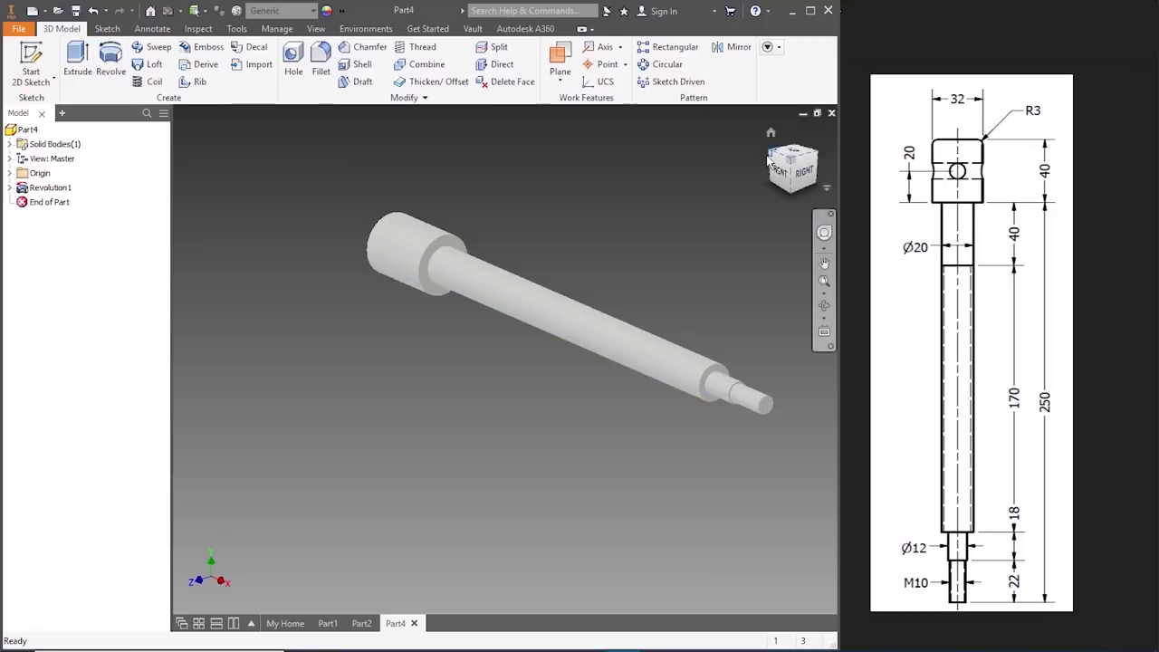
- Fillet the outer end edge of the screw rod's head with a 3 mm radius
drag(768, 160, 725, 164)
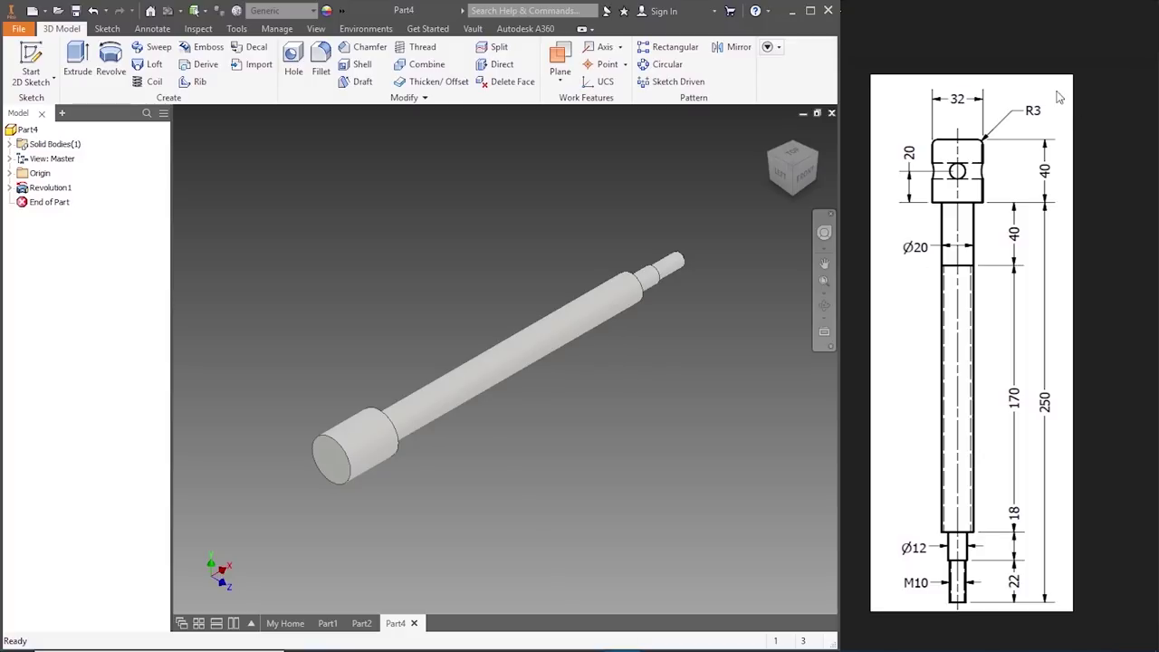
click(322, 63)
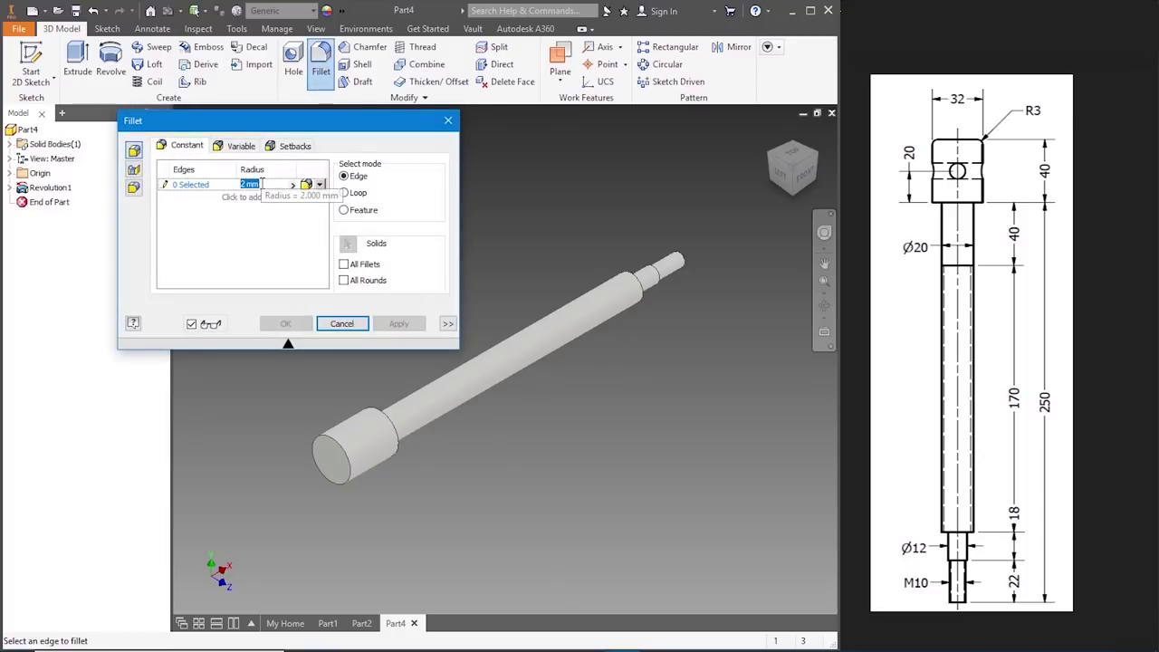
text(3)
click(342, 450)
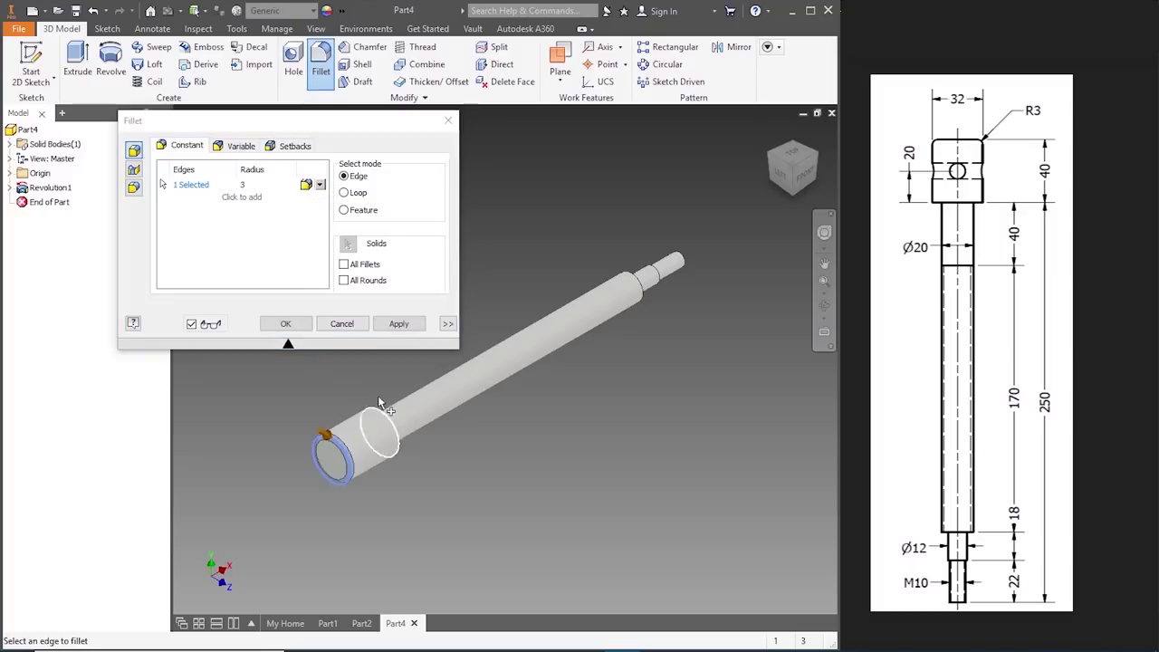
click(398, 324)
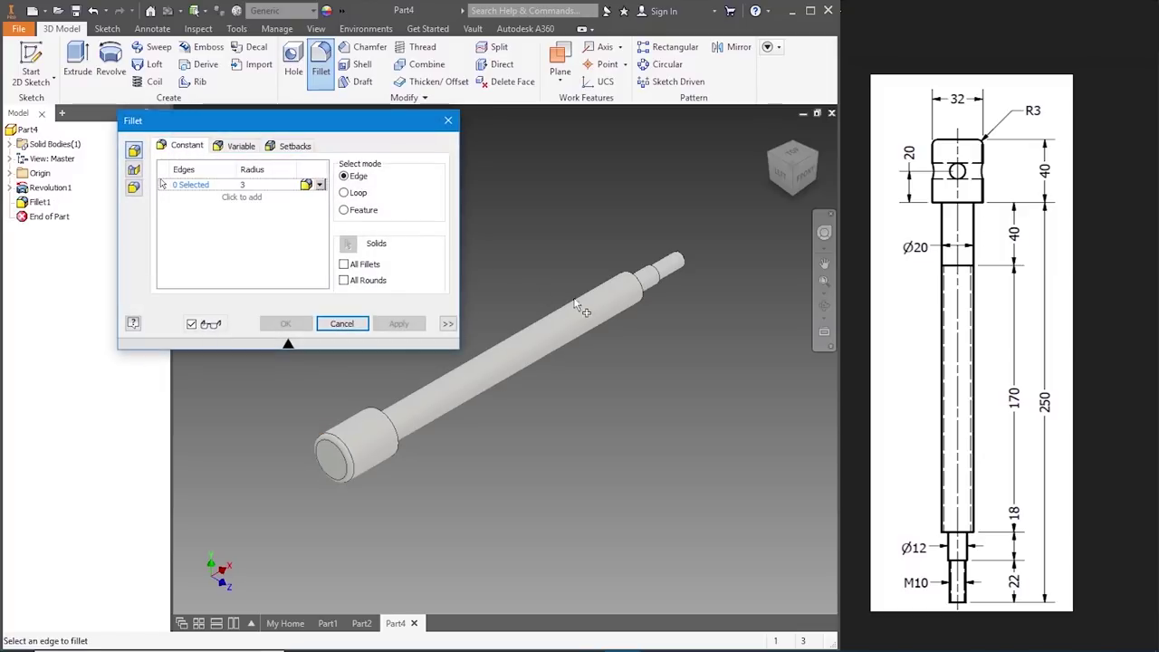
click(360, 322)
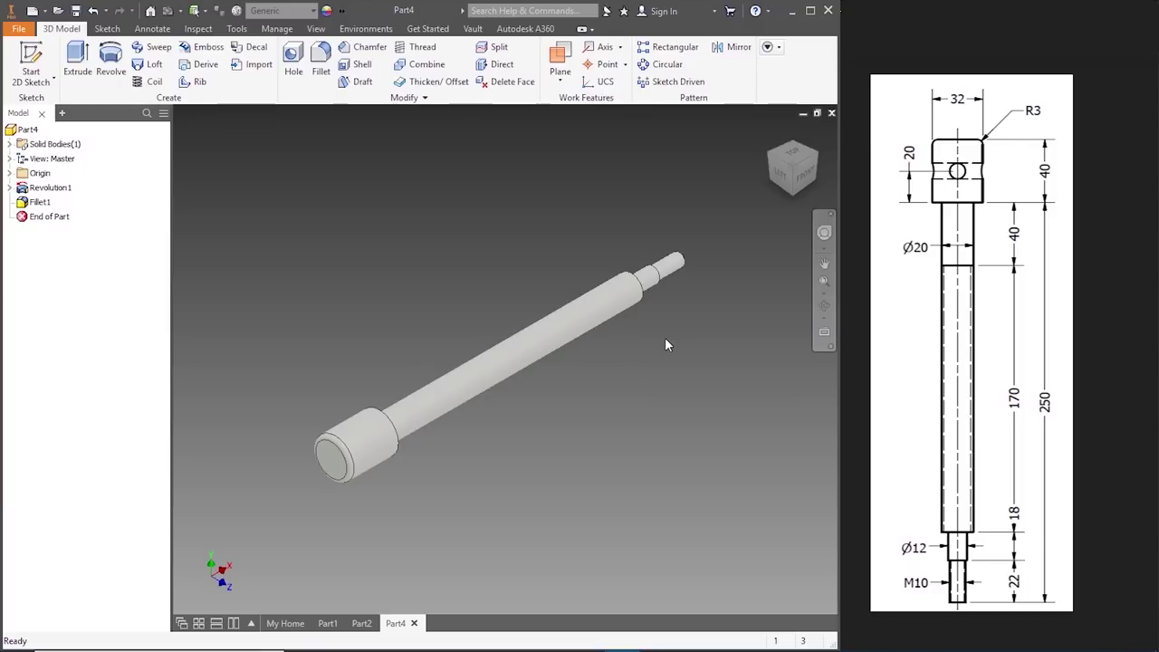
- Start a new sketch on the XZ origin plane through the screw rod
click(9, 174)
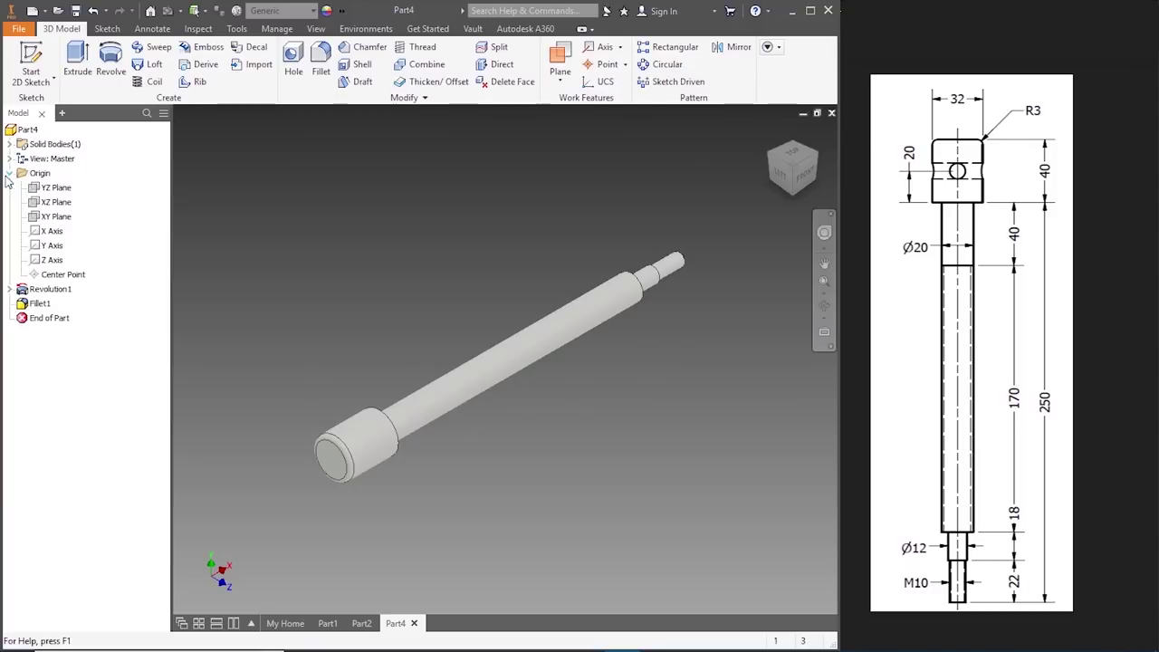
click(54, 202)
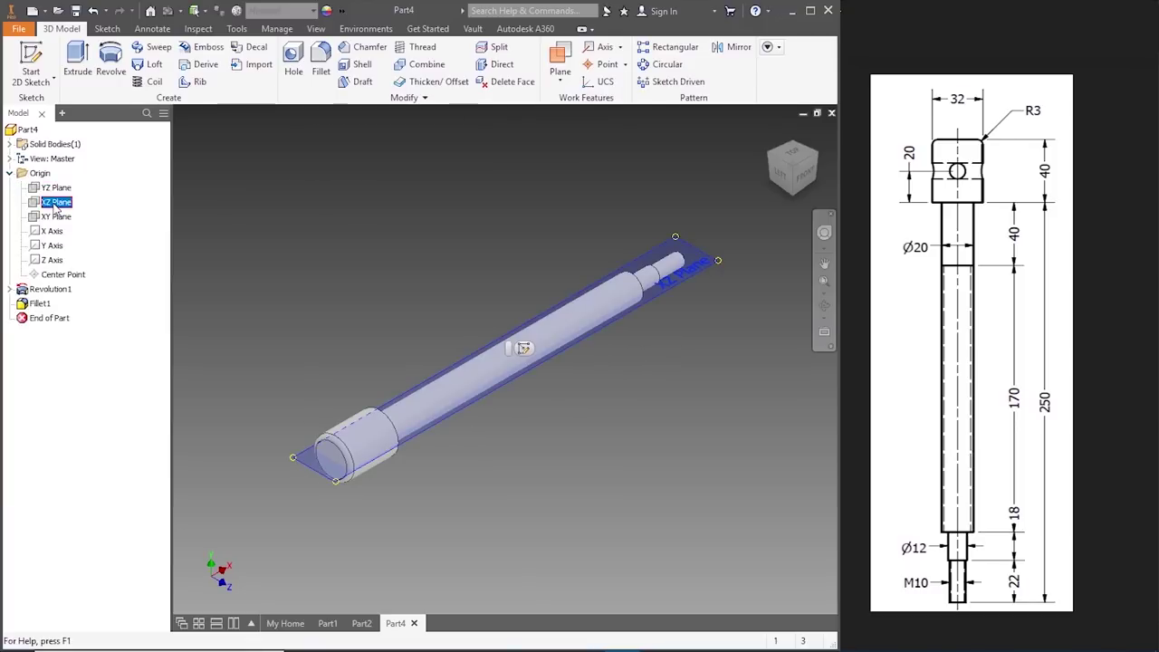
right_click(304, 459)
click(301, 496)
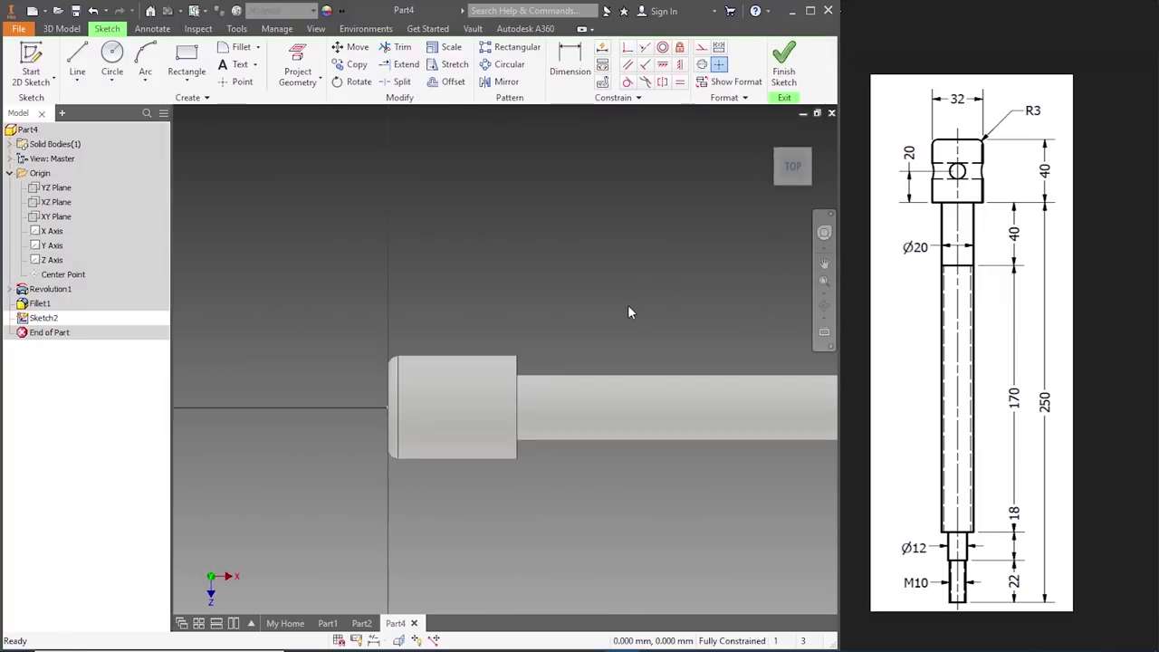
click(77, 65)
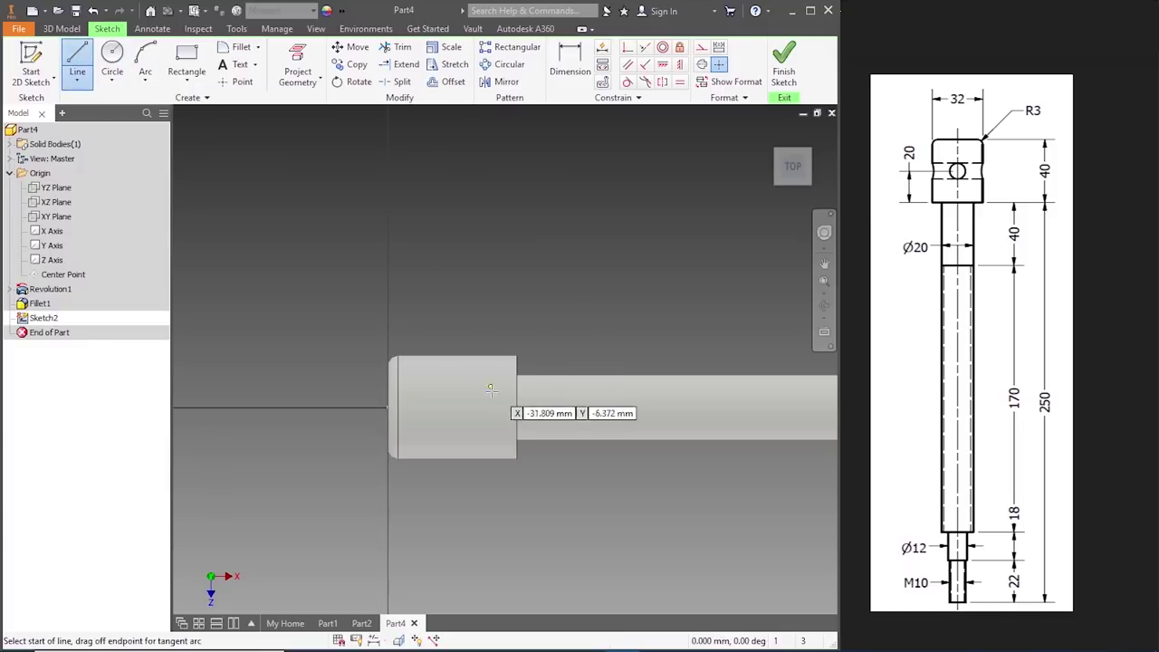
click(515, 408)
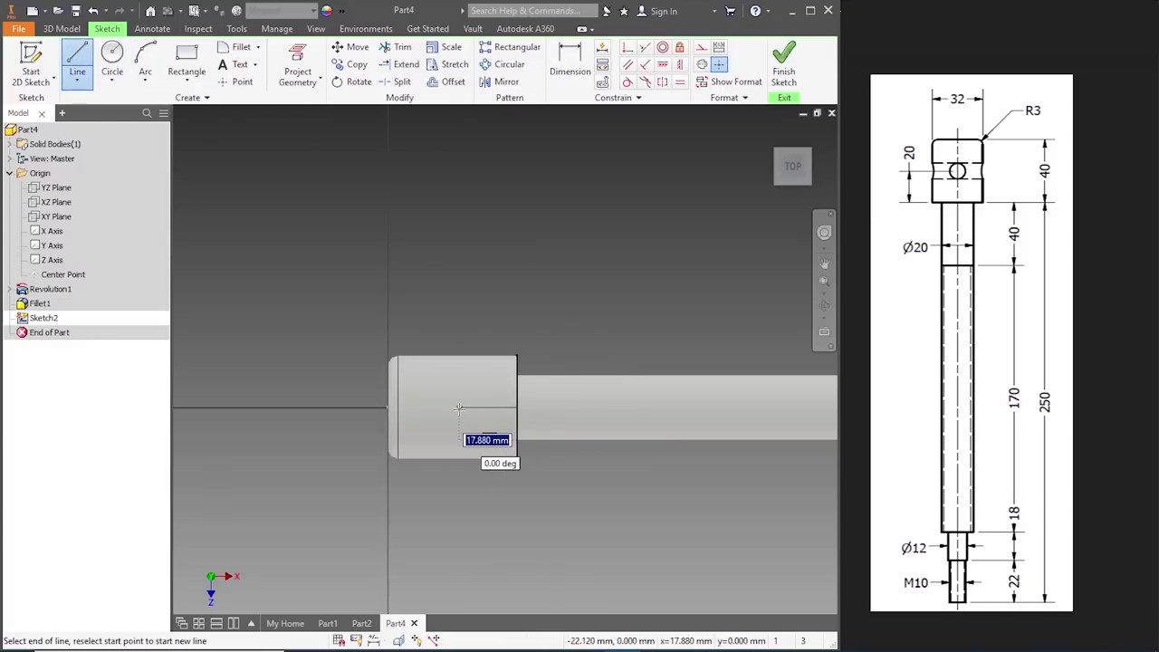
text(20)
key(Return)
key(Escape)
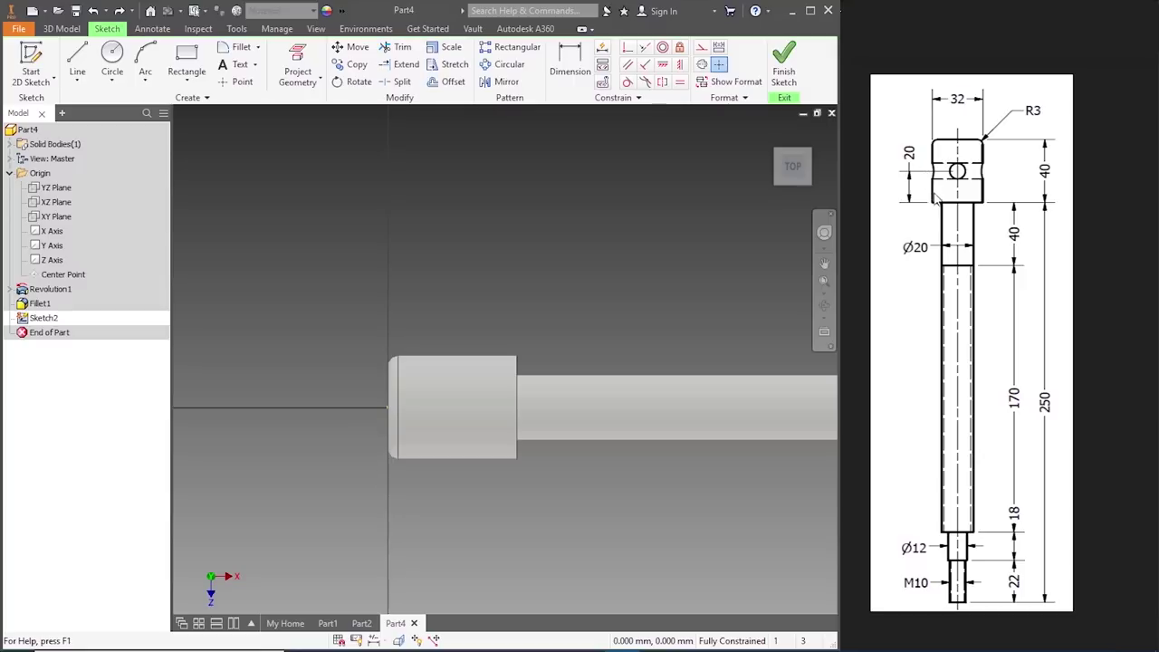
- Draw a 20 mm line along the axis from the midpoint of the head's shoulder edge toward the head's rounded end
click(77, 58)
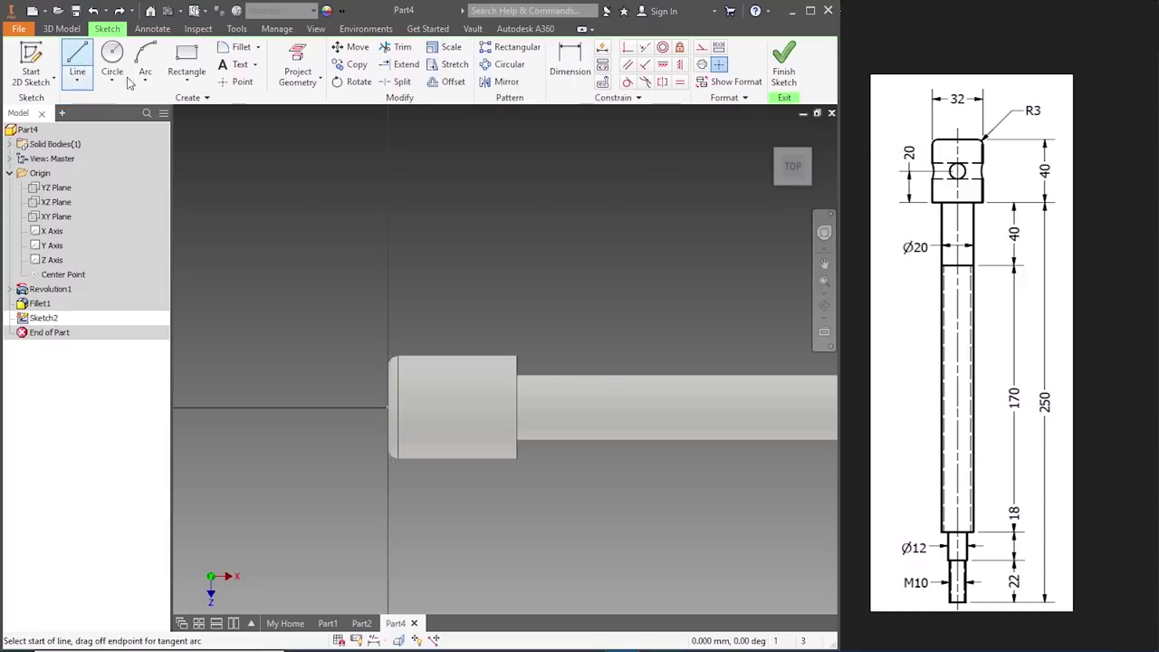
click(516, 410)
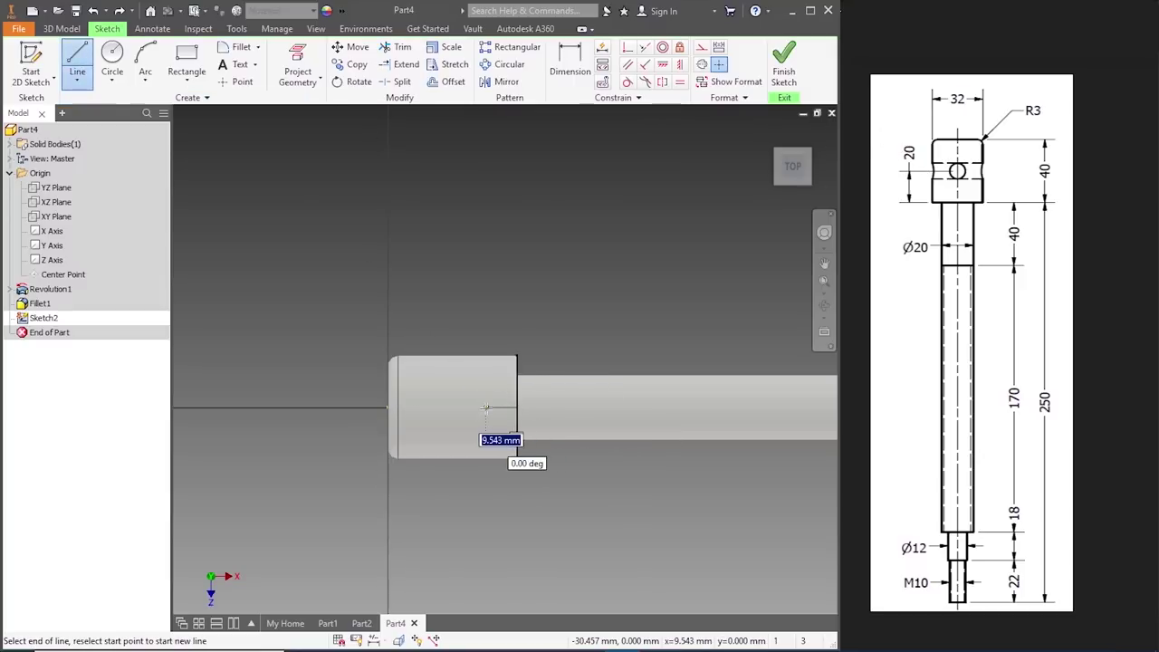
key(Return)
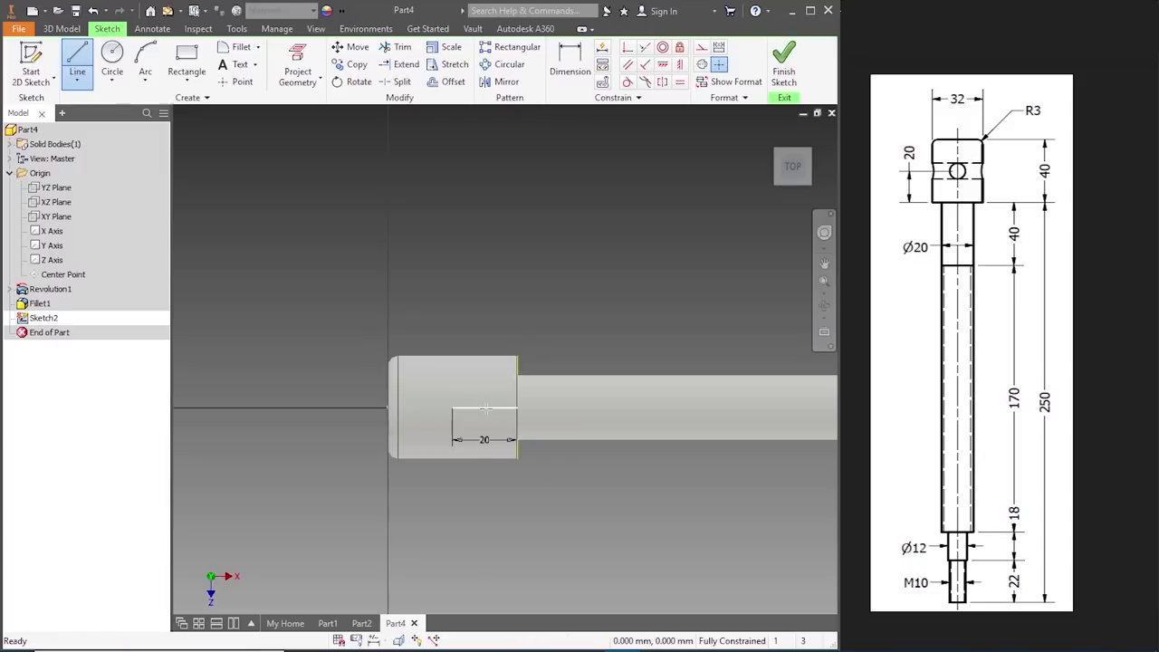
key(Escape)
- Draw a center-point circle for the cross hole at the inner end of the 20 mm line on the head
click(111, 80)
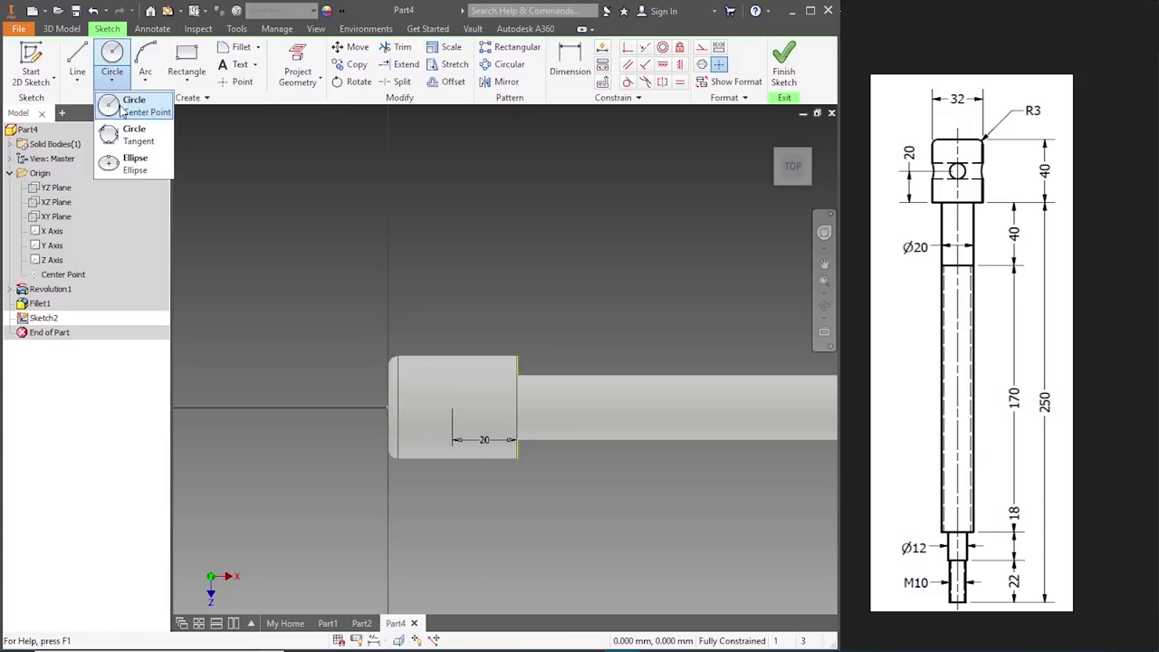
click(131, 105)
click(452, 408)
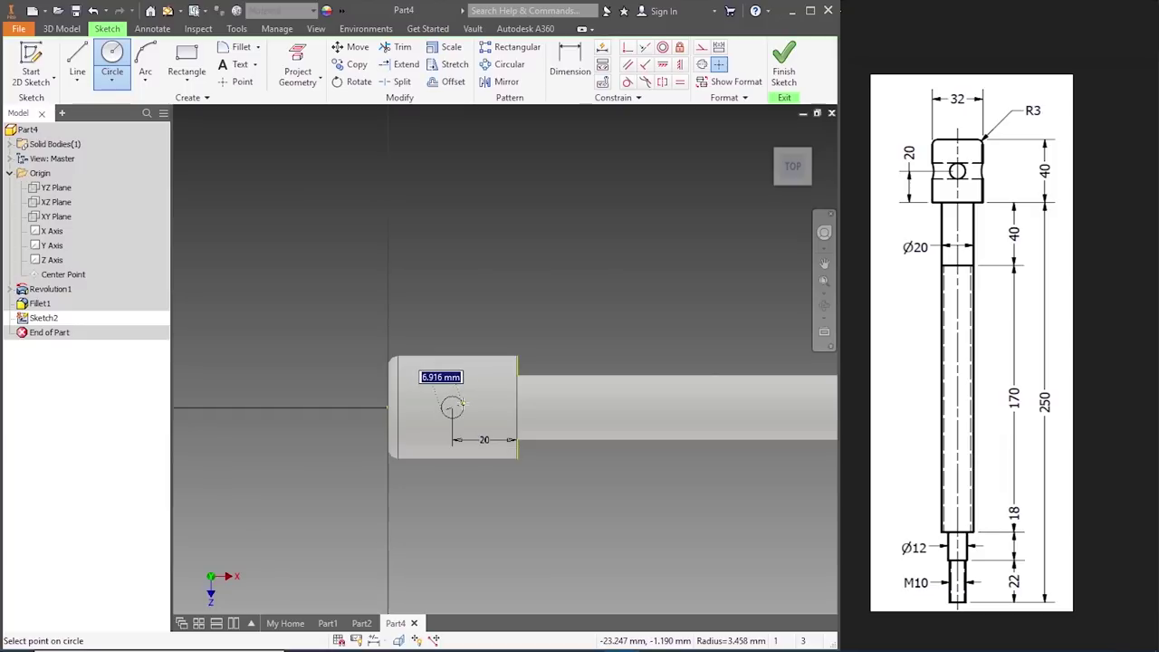
key(Escape)
key(Escape)
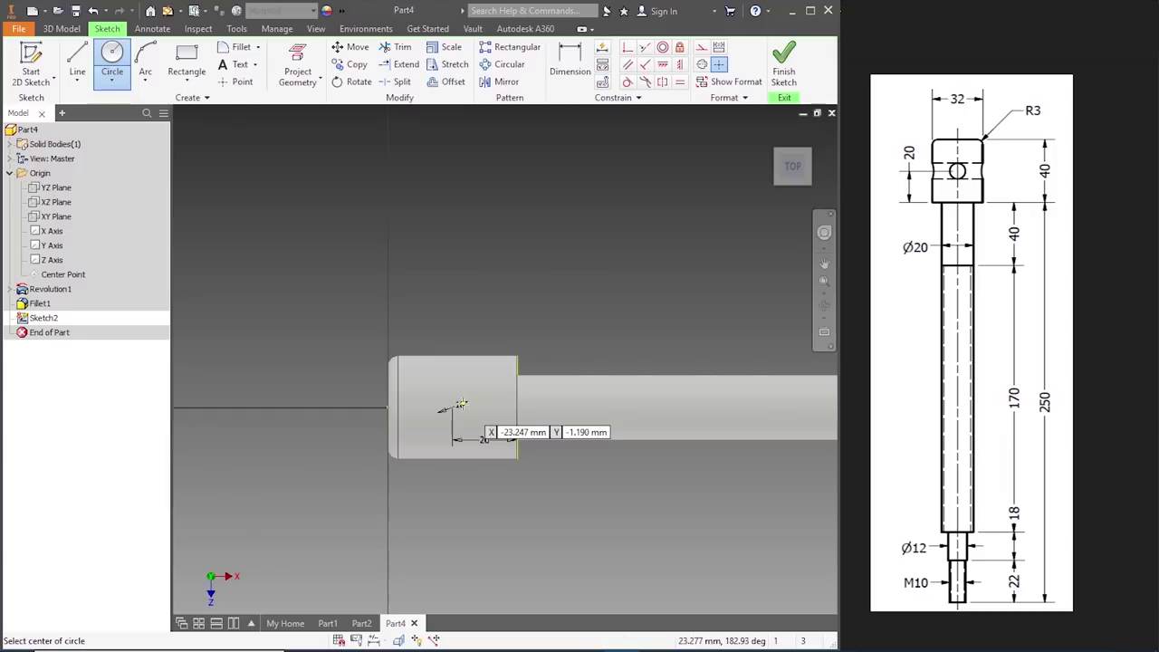
- Cut the circle symmetrically to both sides of the sketch plane with Extrude to make the cross hole through the screw rod's head
click(784, 77)
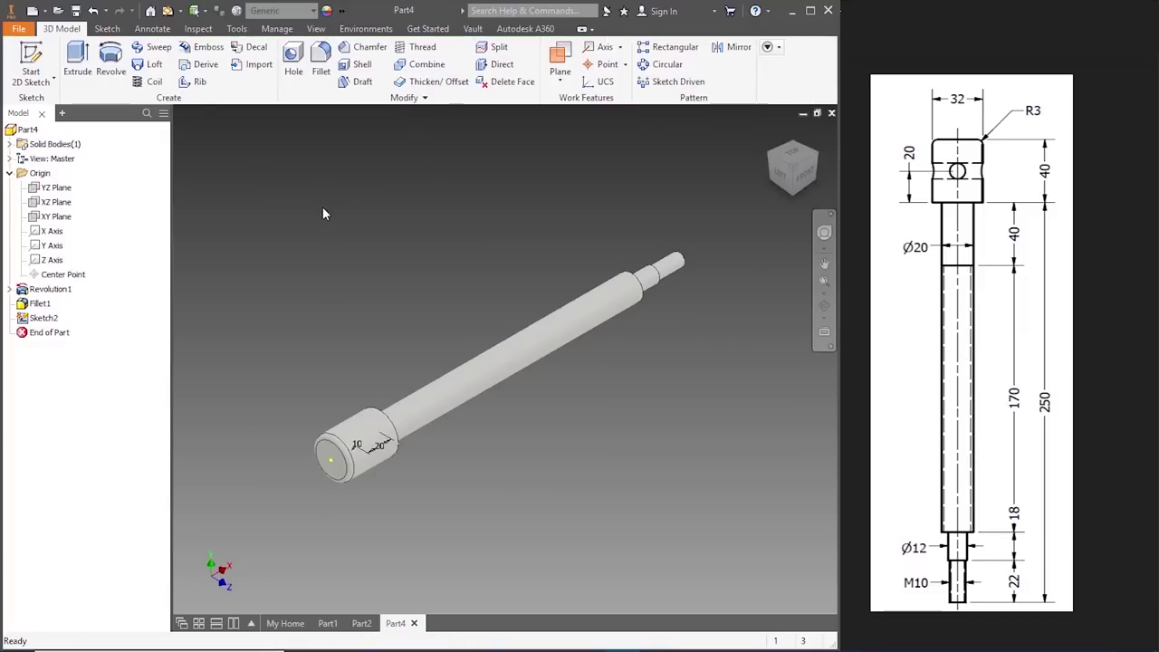
click(78, 63)
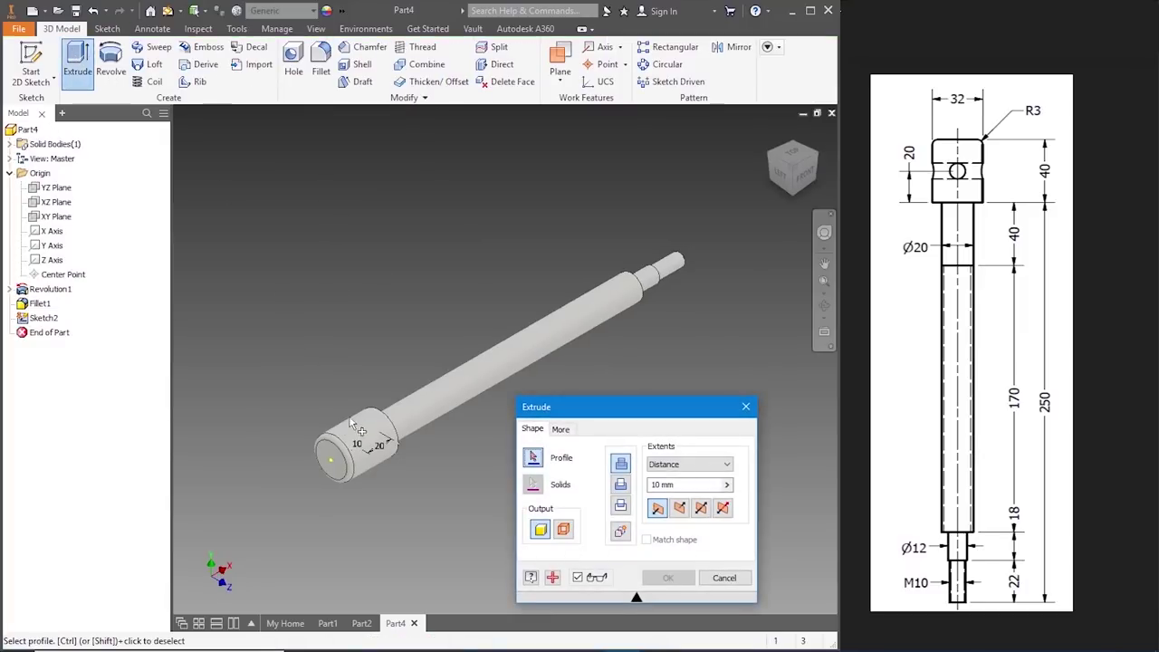
click(362, 451)
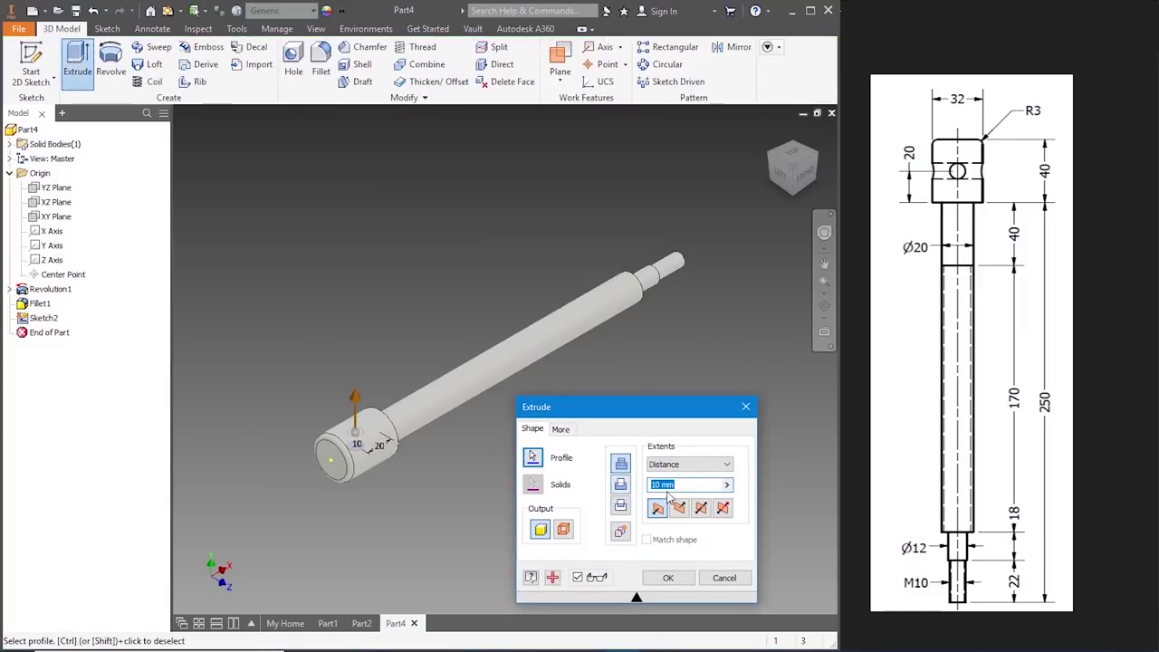
click(679, 506)
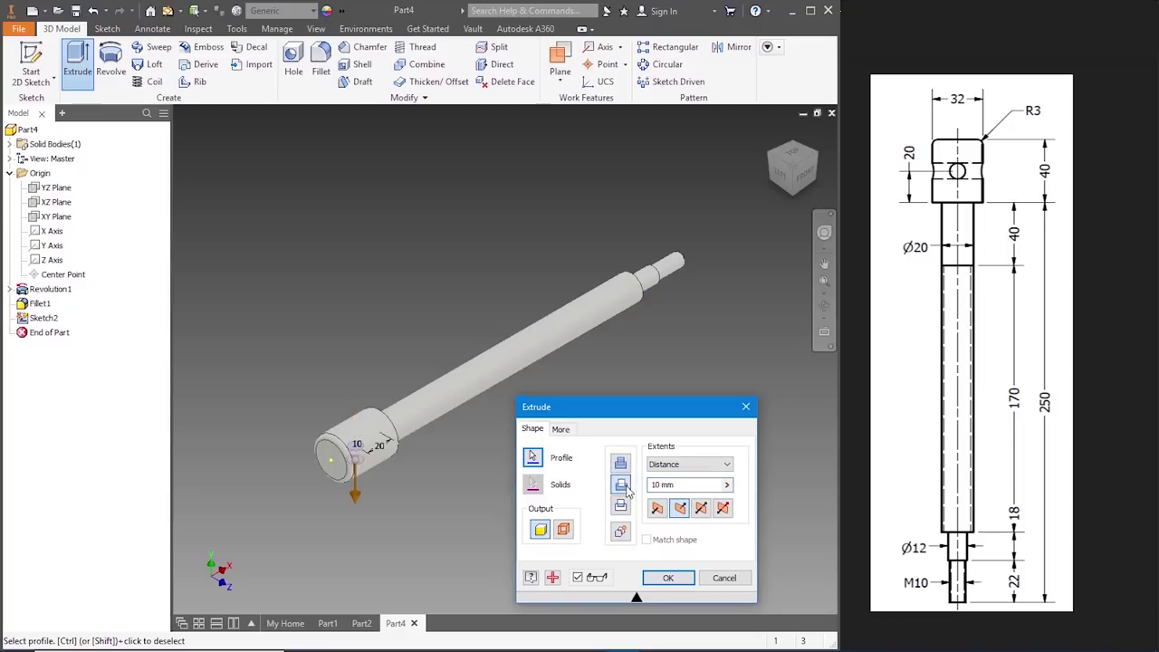
click(701, 507)
mouse_move(356, 419)
mouse_down()
mouse_move(359, 380)
mouse_move(340, 389)
mouse_move(356, 397)
mouse_up()
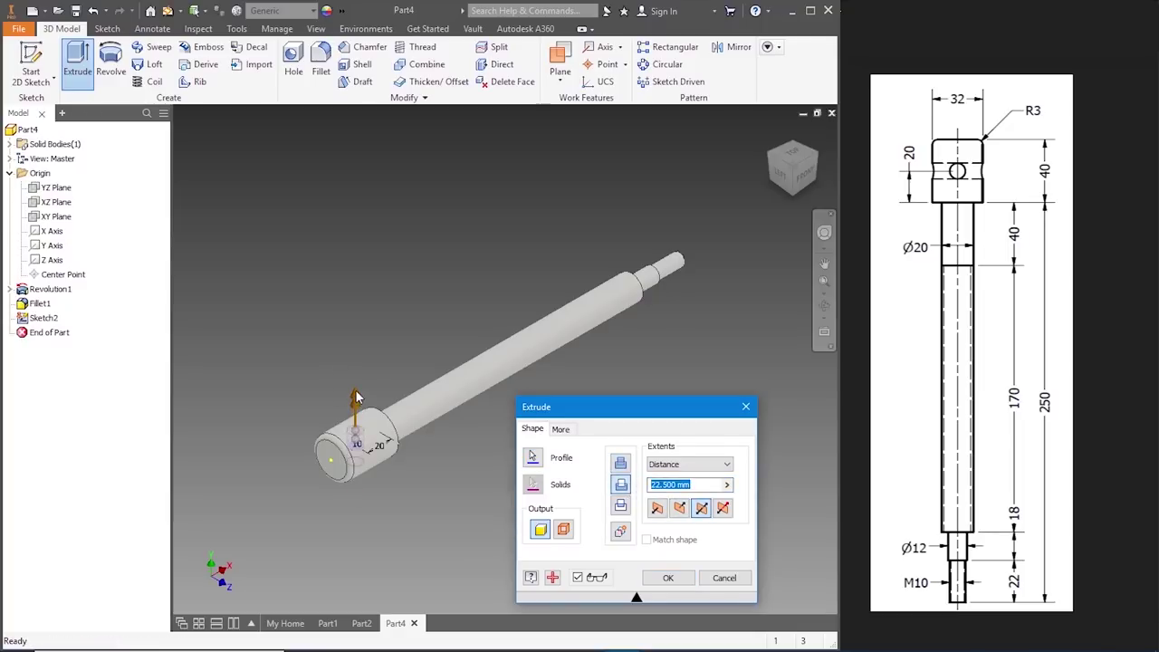
click(667, 578)
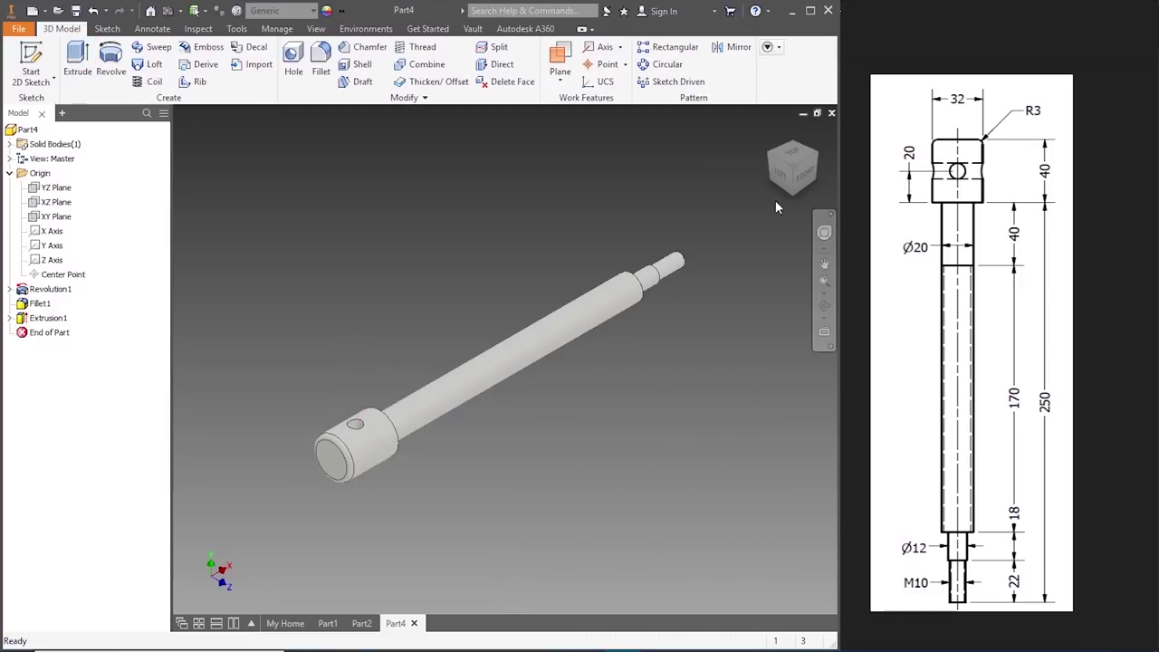
- Set up a partial-length thread on the 20 mm shank, offset 40 mm from the head and 170 mm long
click(796, 159)
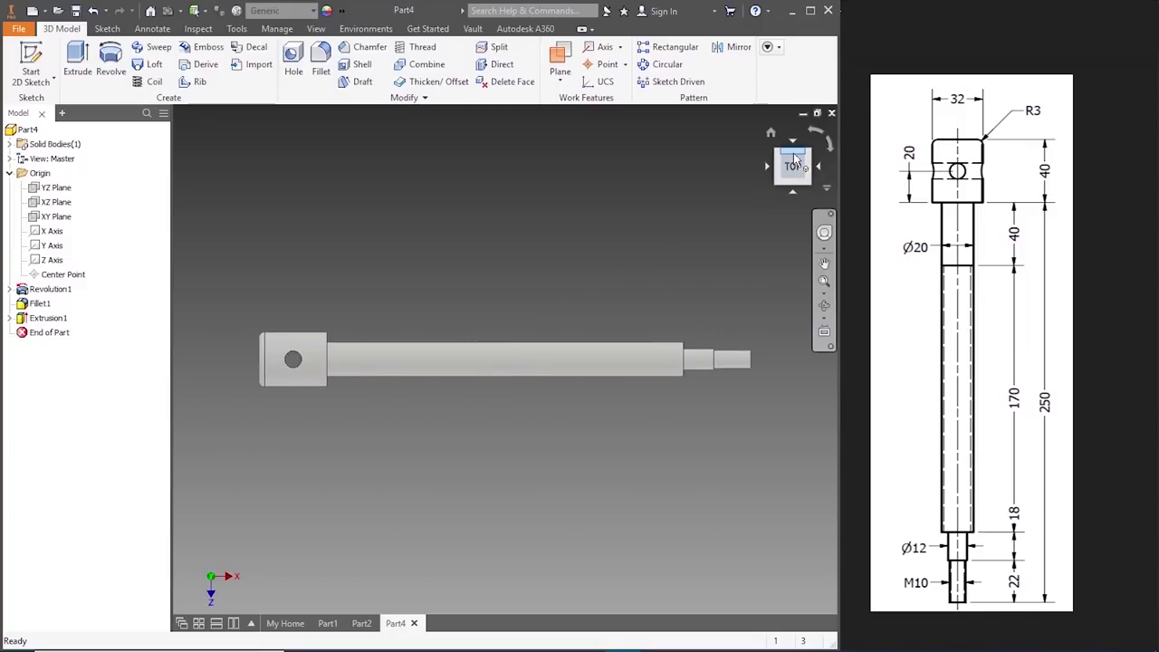
scroll(637, 247, up, 1)
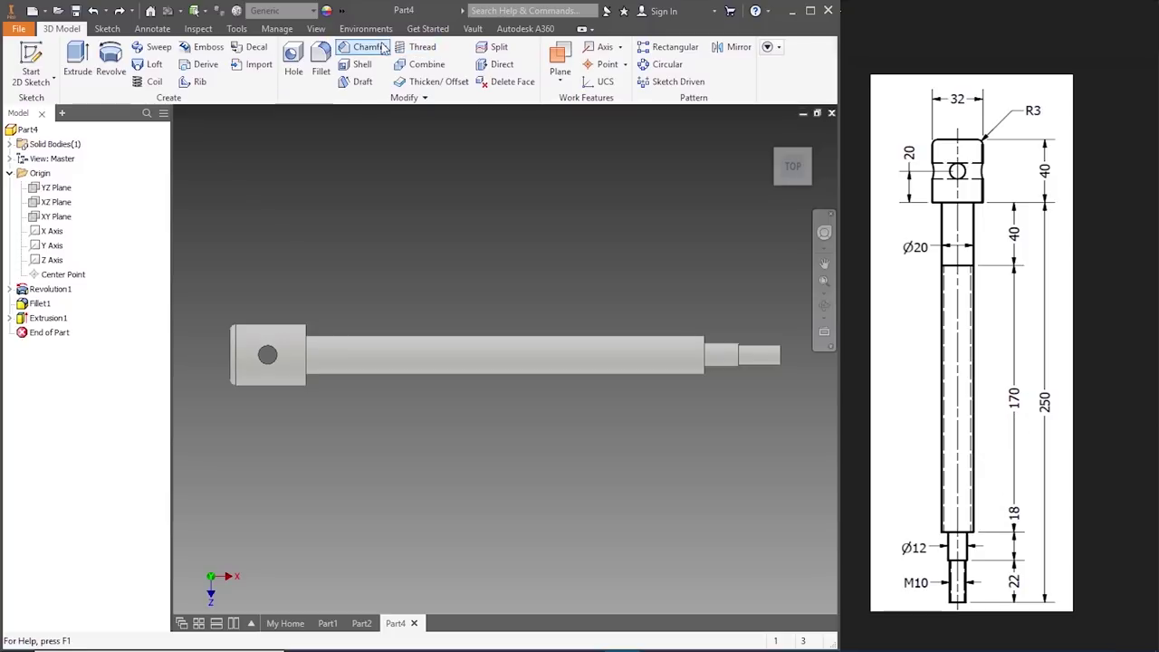
click(422, 47)
click(485, 357)
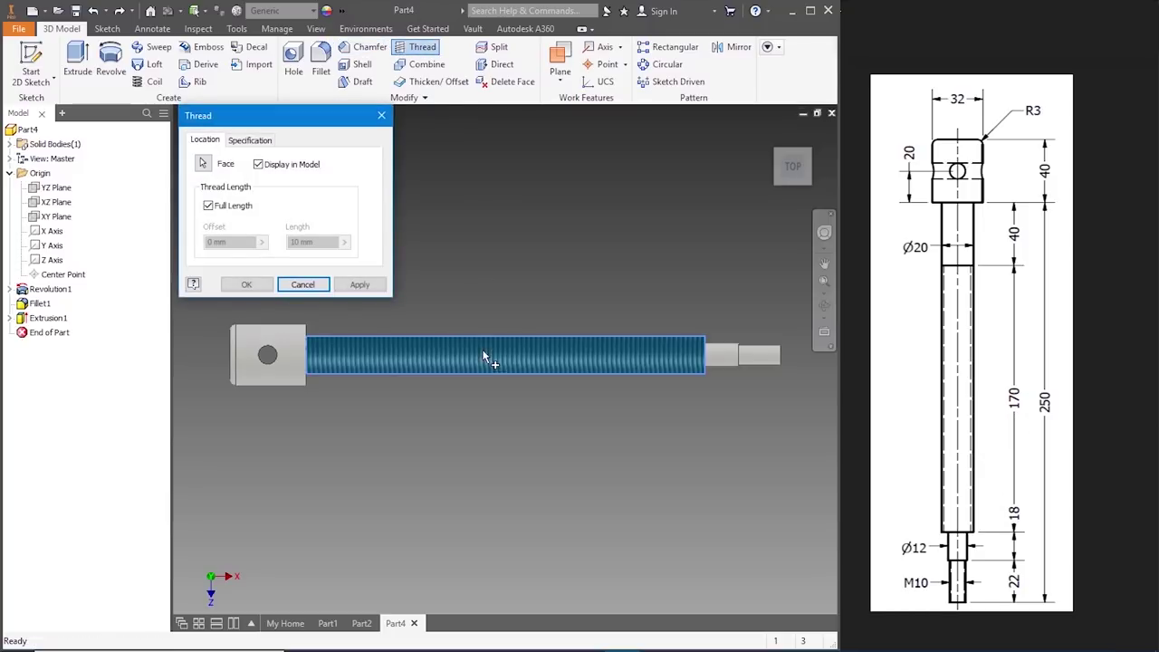
click(208, 205)
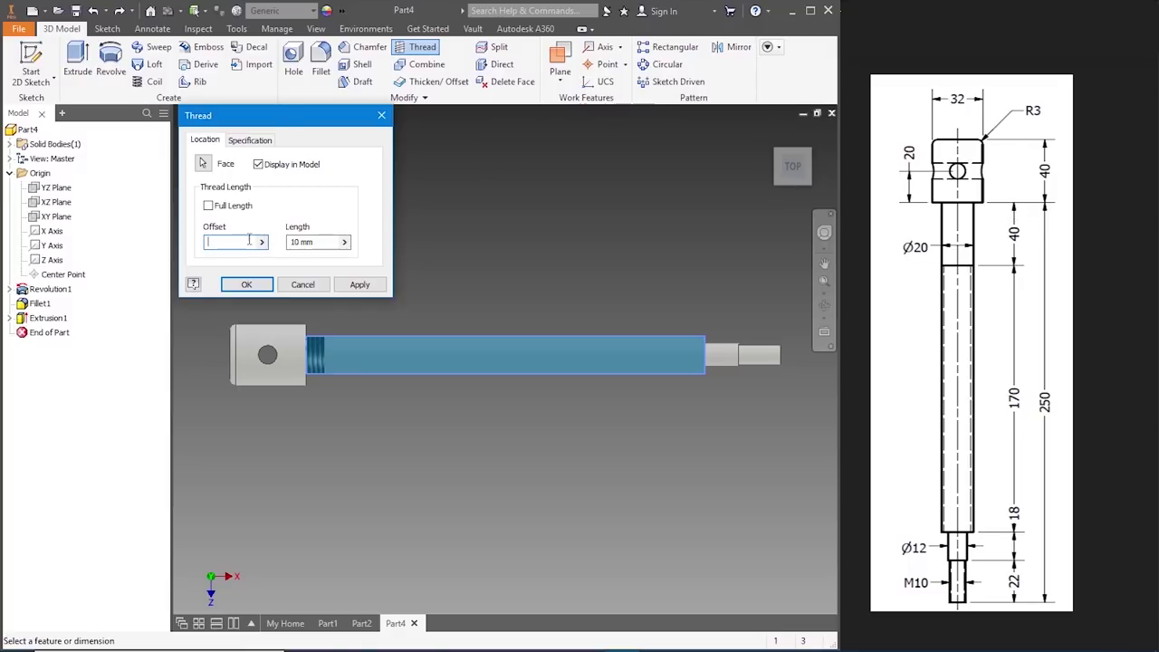
text(40)
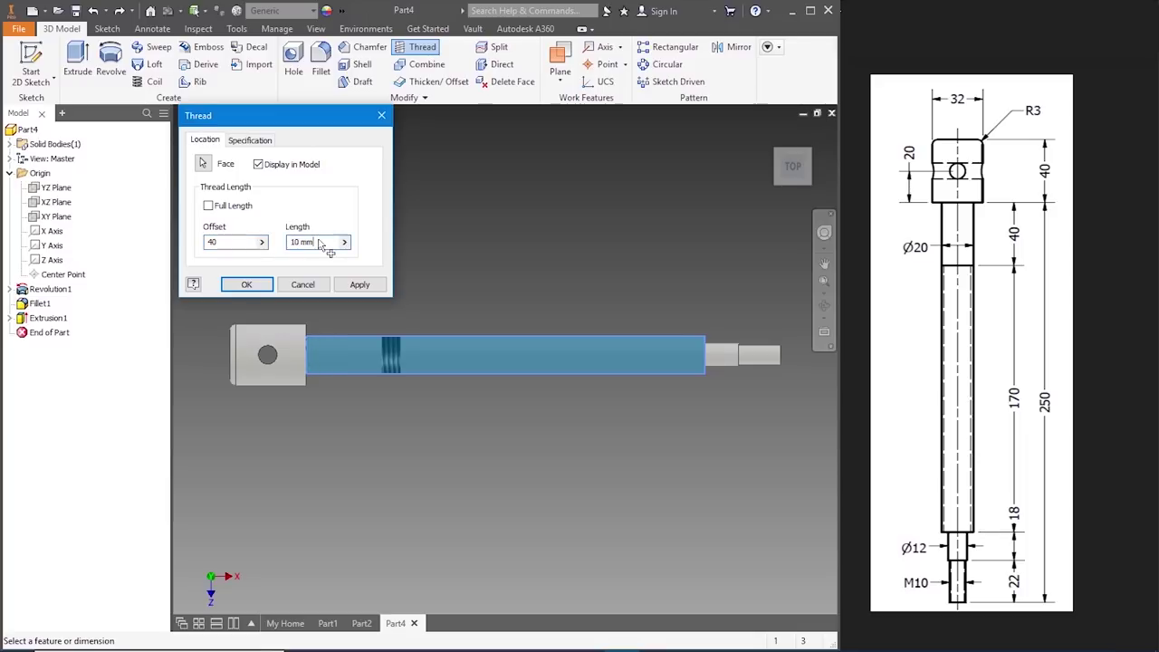
key(BackSpace)
key(BackSpace)
key(BackSpace)
key(BackSpace)
key(BackSpace)
text(170)
- Set the shank's thread type to ISO Metric profile with designation M20x2.5 and create the thread
click(260, 141)
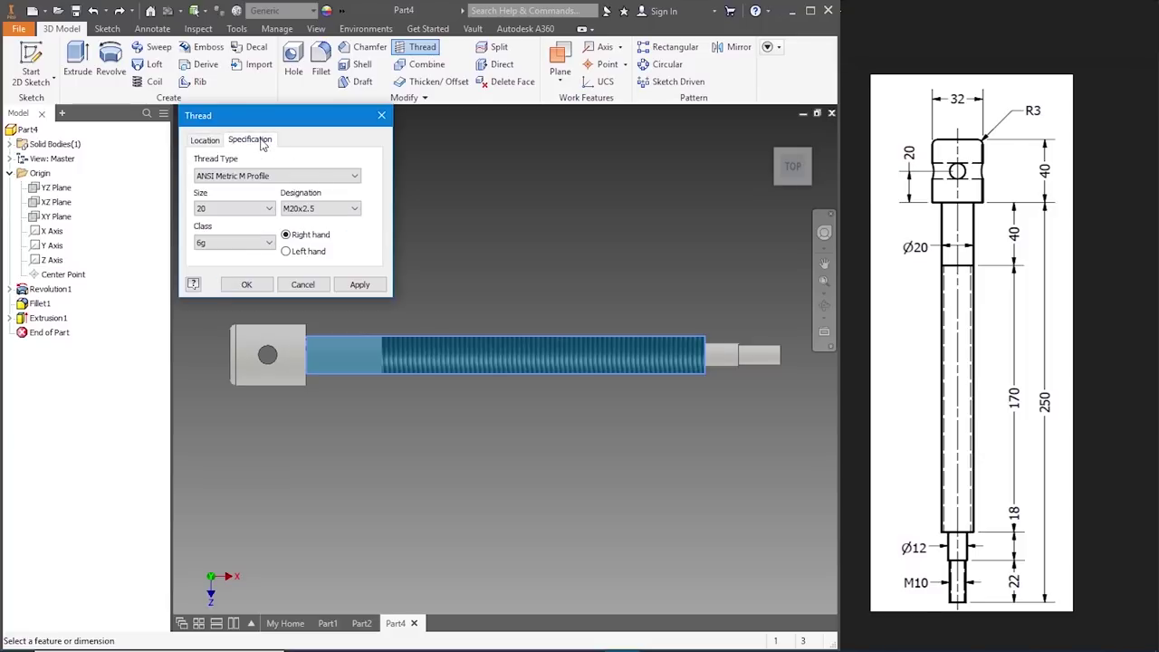
click(260, 175)
scroll(261, 181, up, 2)
click(258, 205)
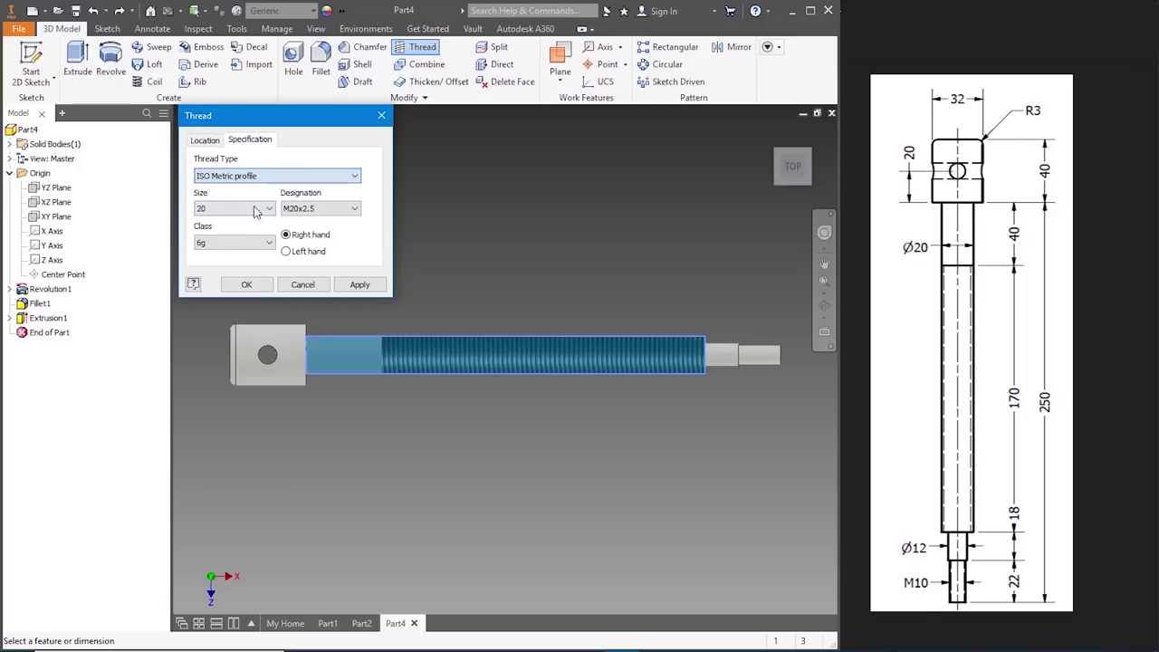
click(353, 287)
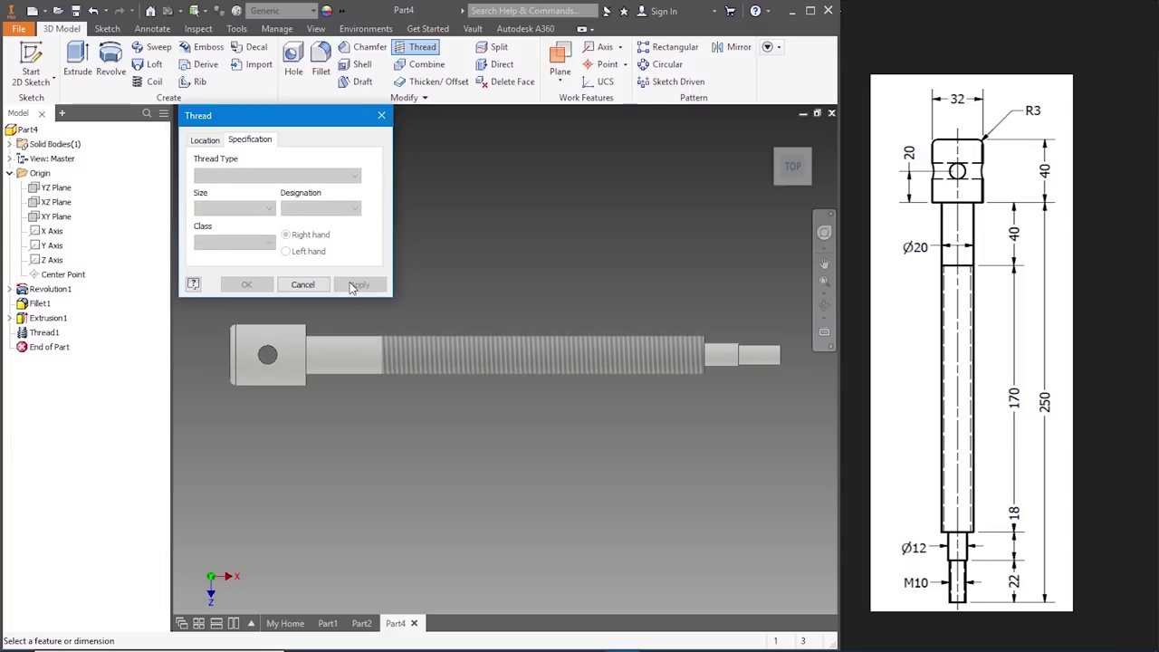
click(305, 286)
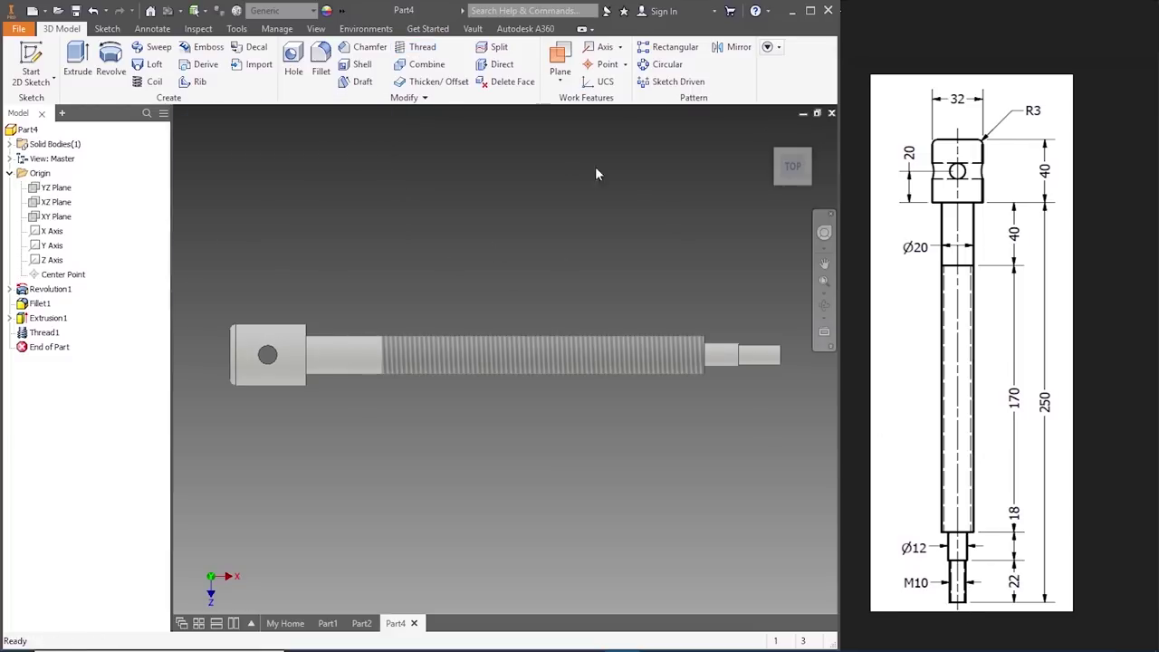
- Thread the rod's thin end cylinder over its full length as ISO Metric profile M10x1.5
click(426, 49)
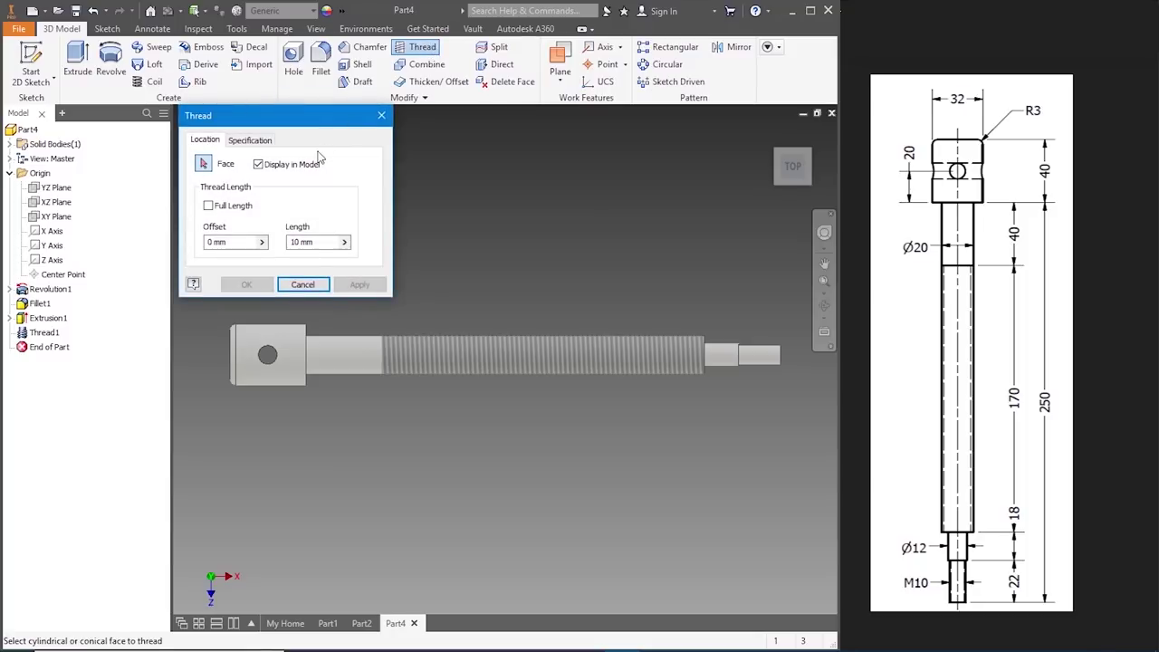
click(209, 206)
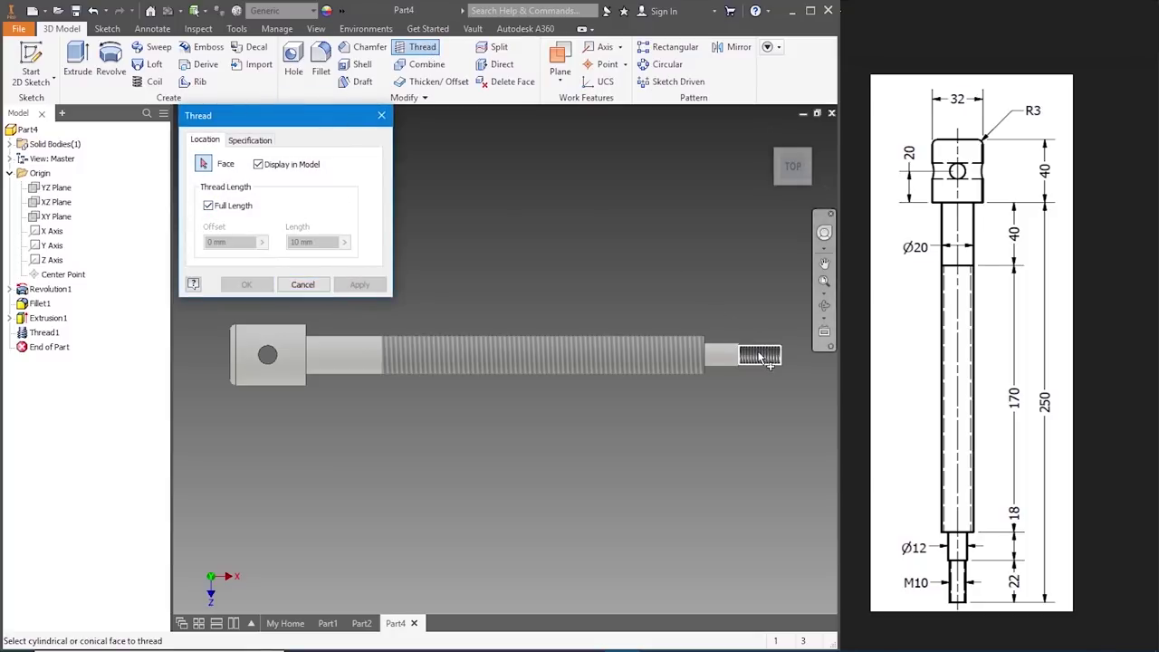
click(756, 353)
click(249, 140)
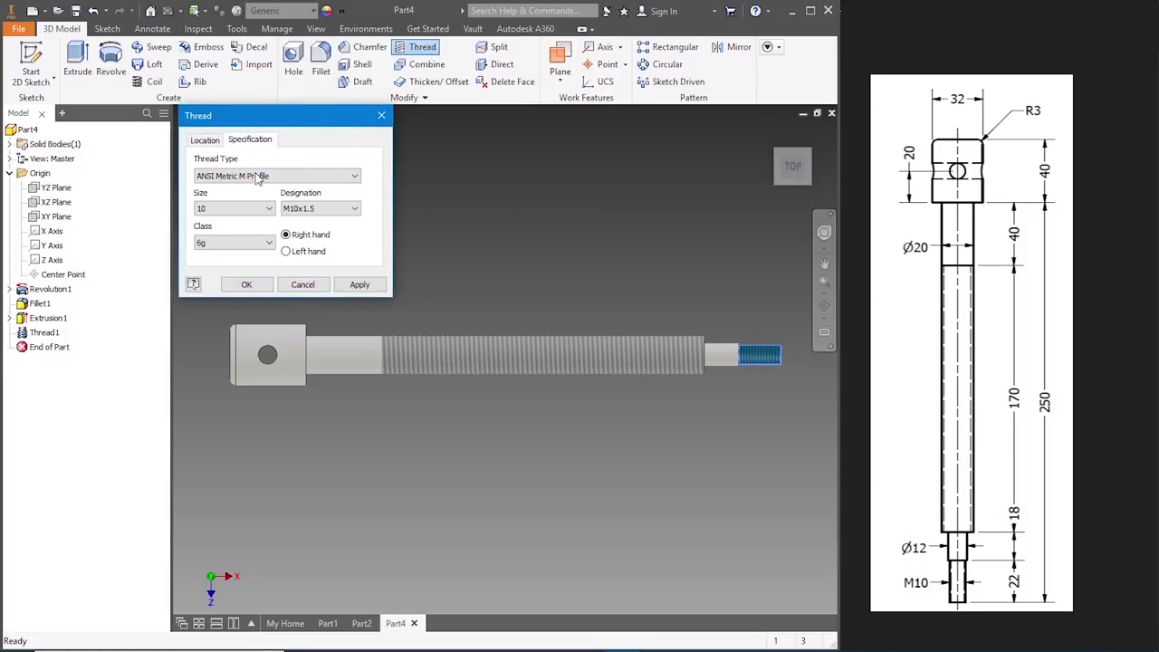
click(259, 177)
click(235, 209)
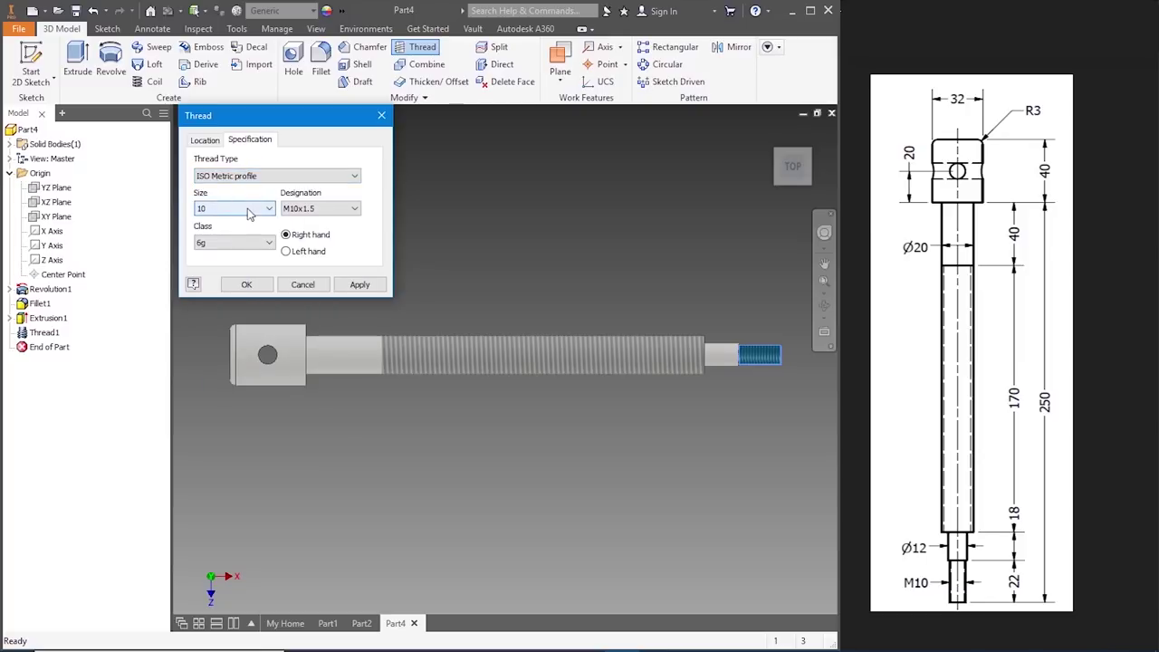
click(360, 284)
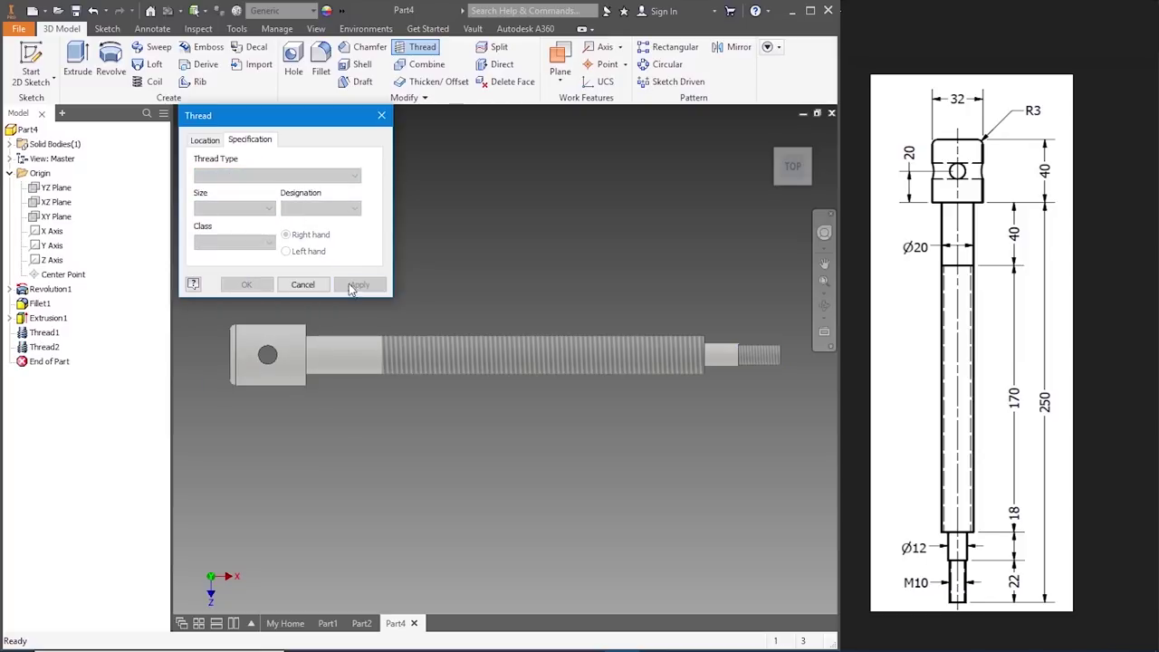
click(303, 284)
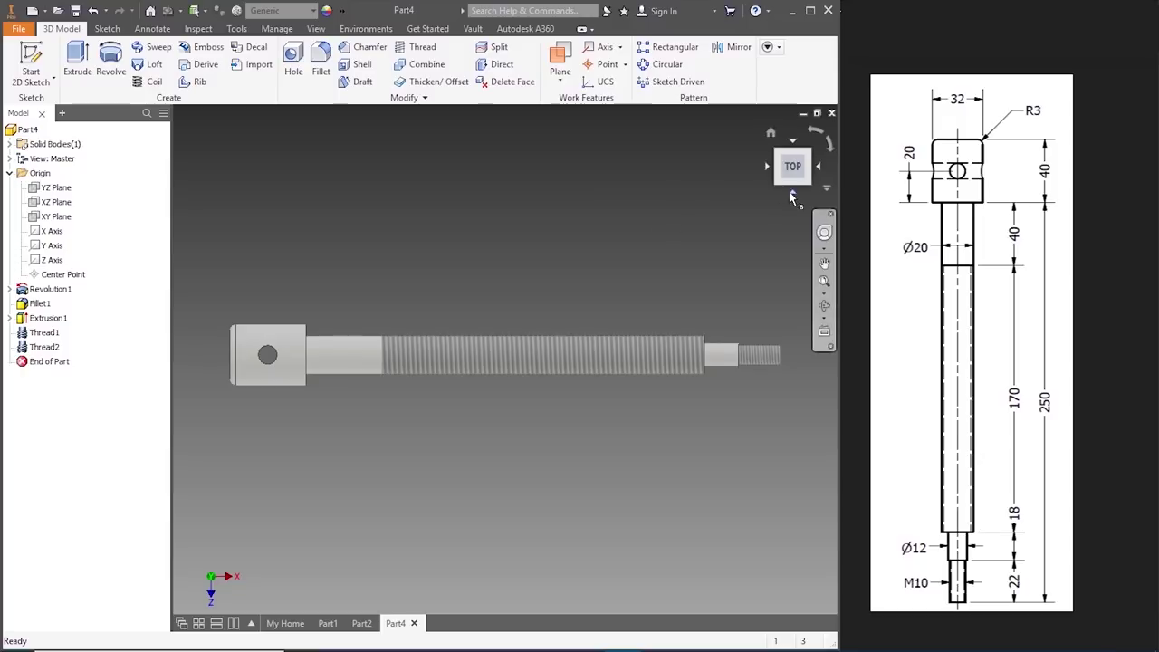
- Return the screw rod to its home isometric view and maximize the modeling window
click(777, 185)
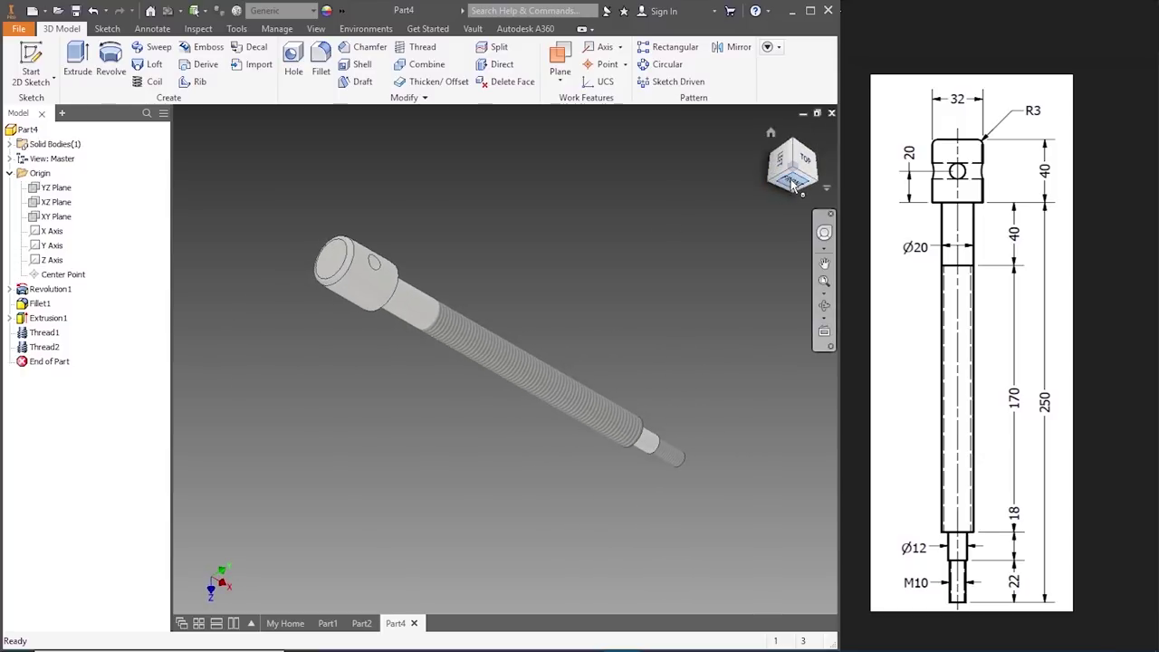
click(794, 181)
click(770, 132)
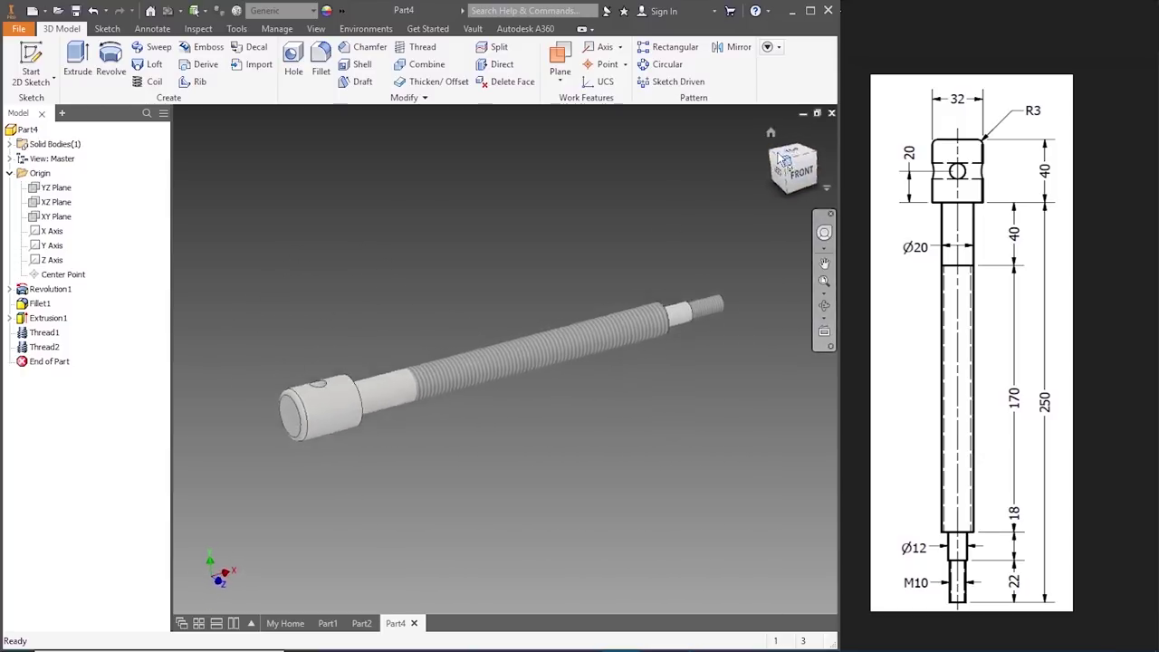
key(super+Up)
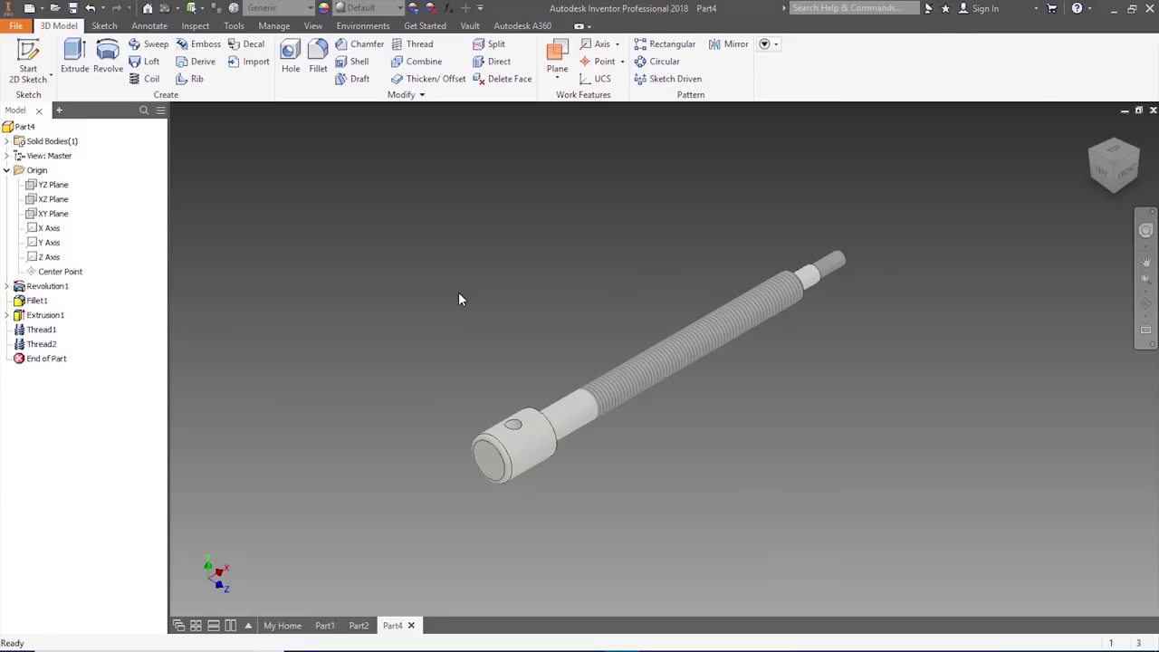
- Create a new document material named Fe410W with type Metal
click(242, 28)
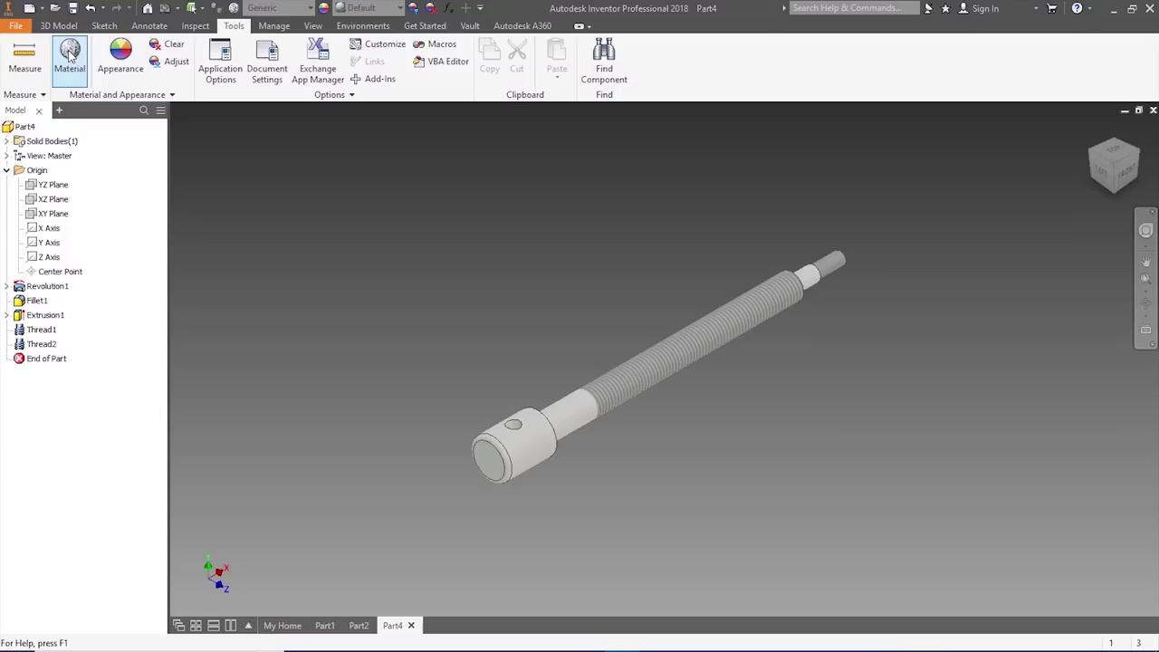
click(70, 54)
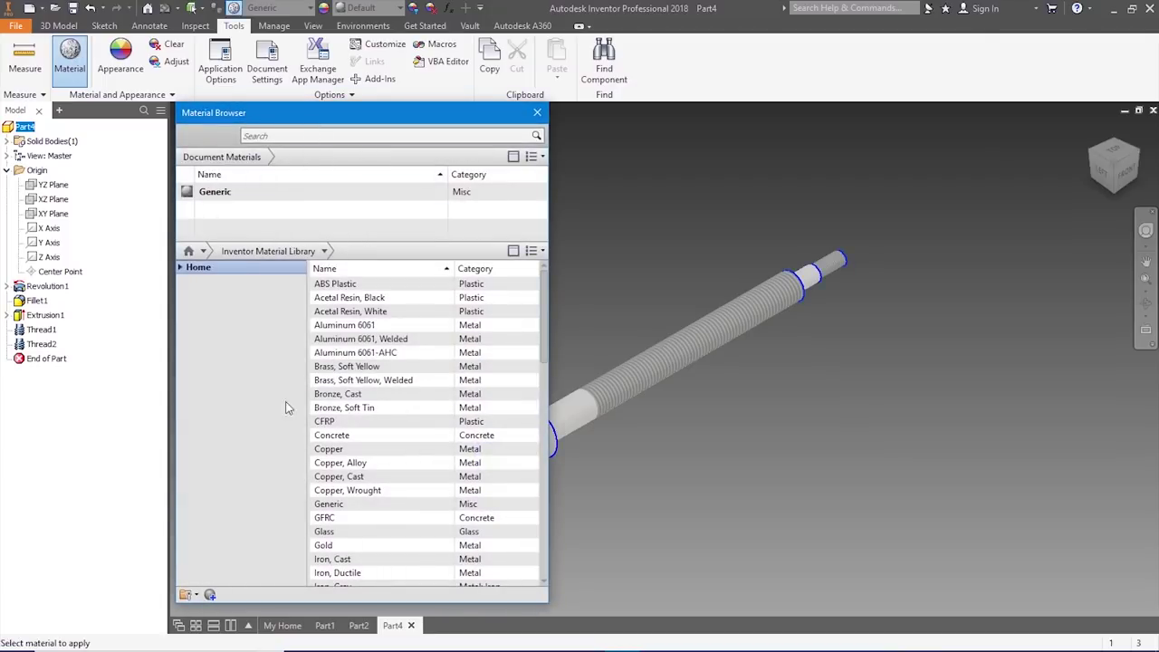
click(211, 595)
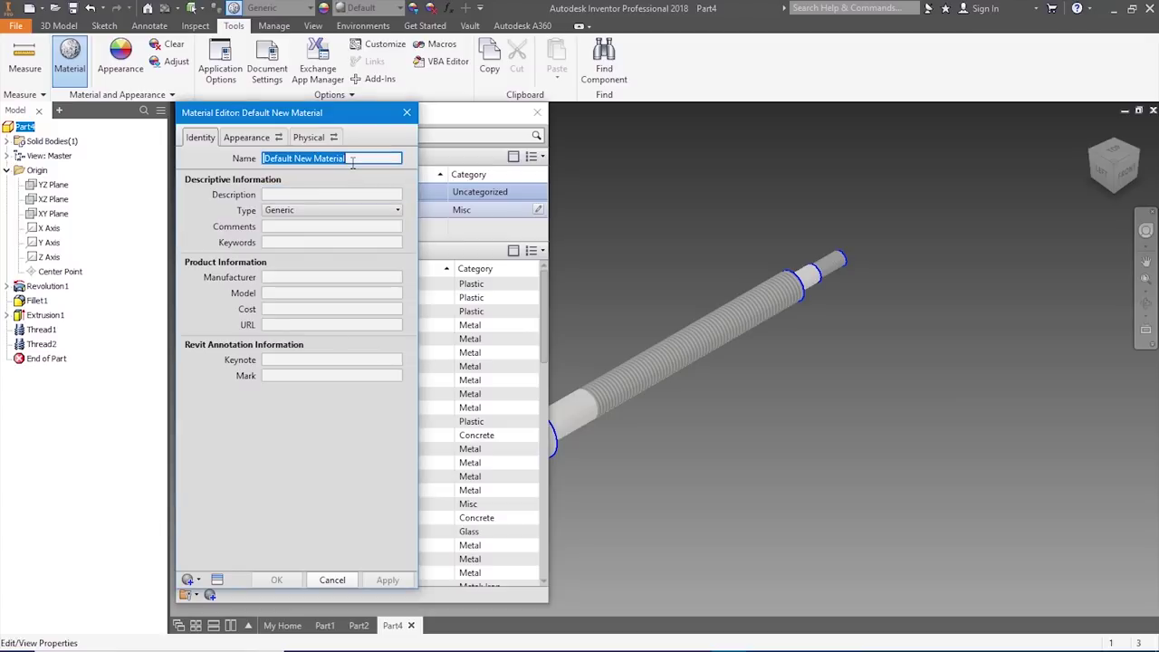
key(BackSpace)
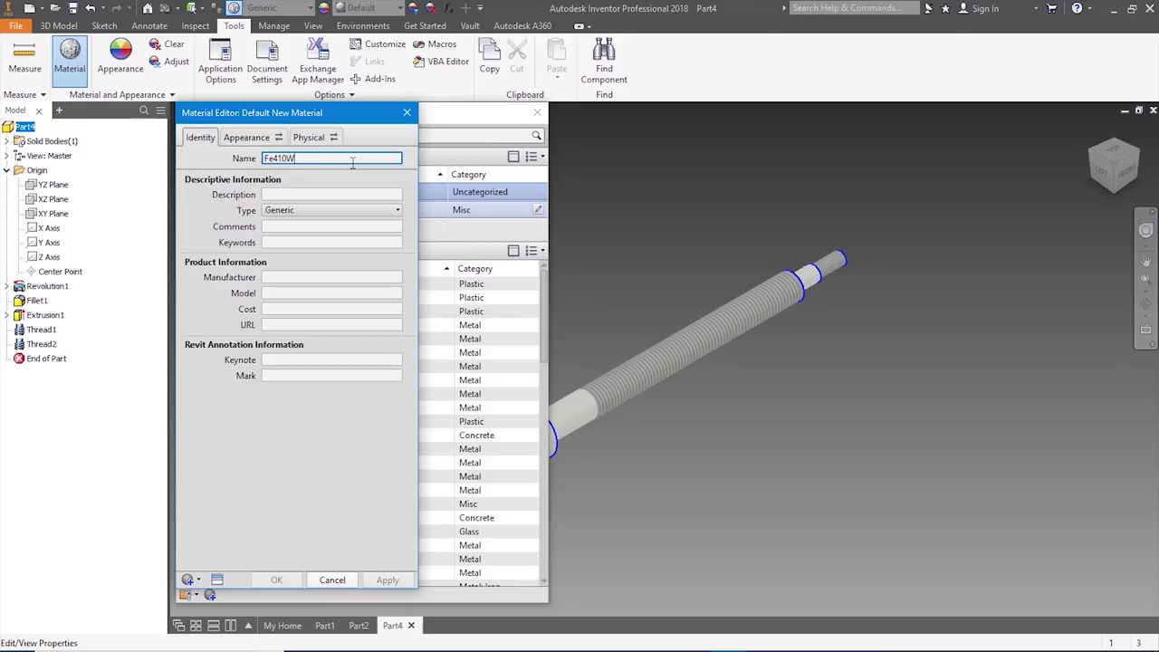
click(349, 212)
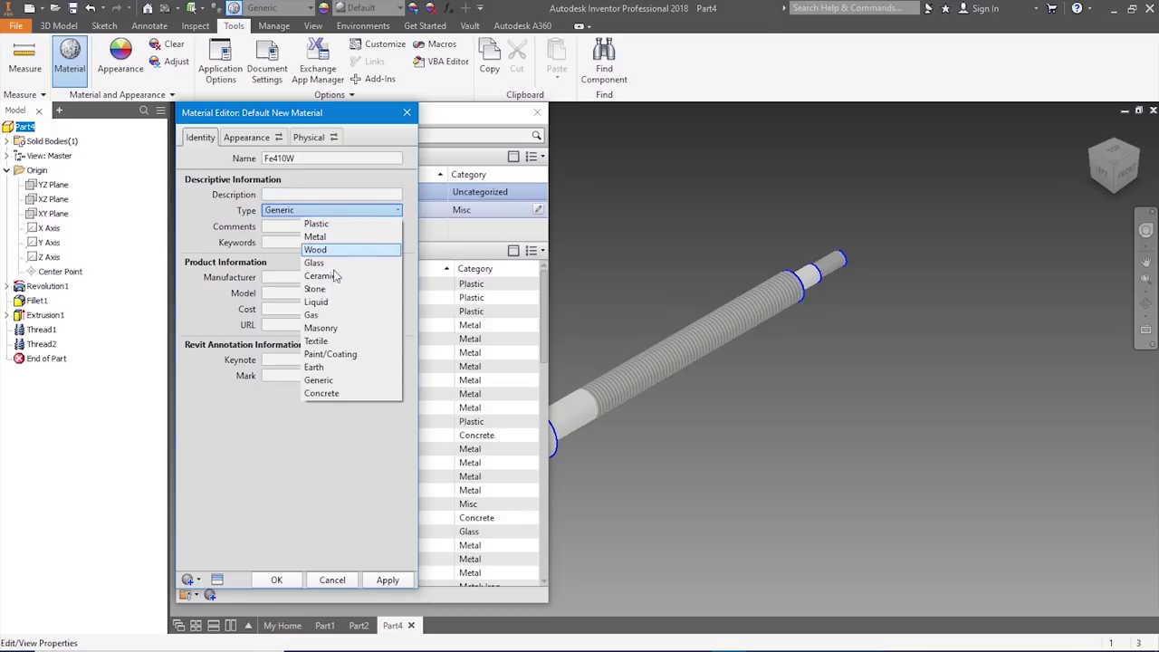
click(331, 238)
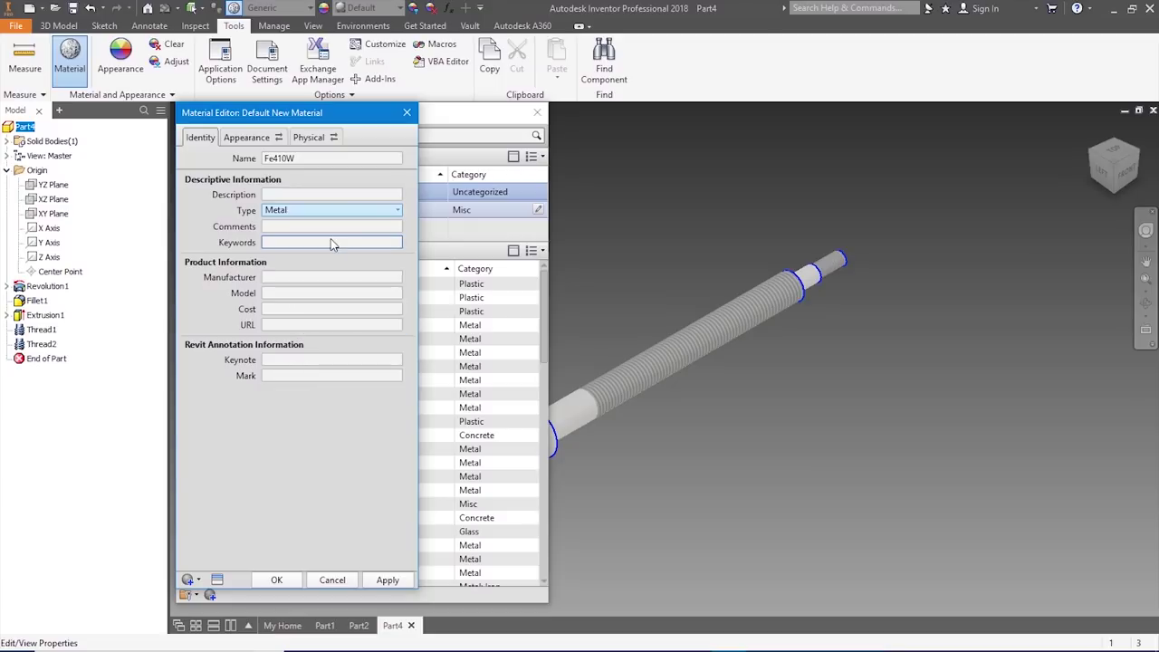
click(387, 580)
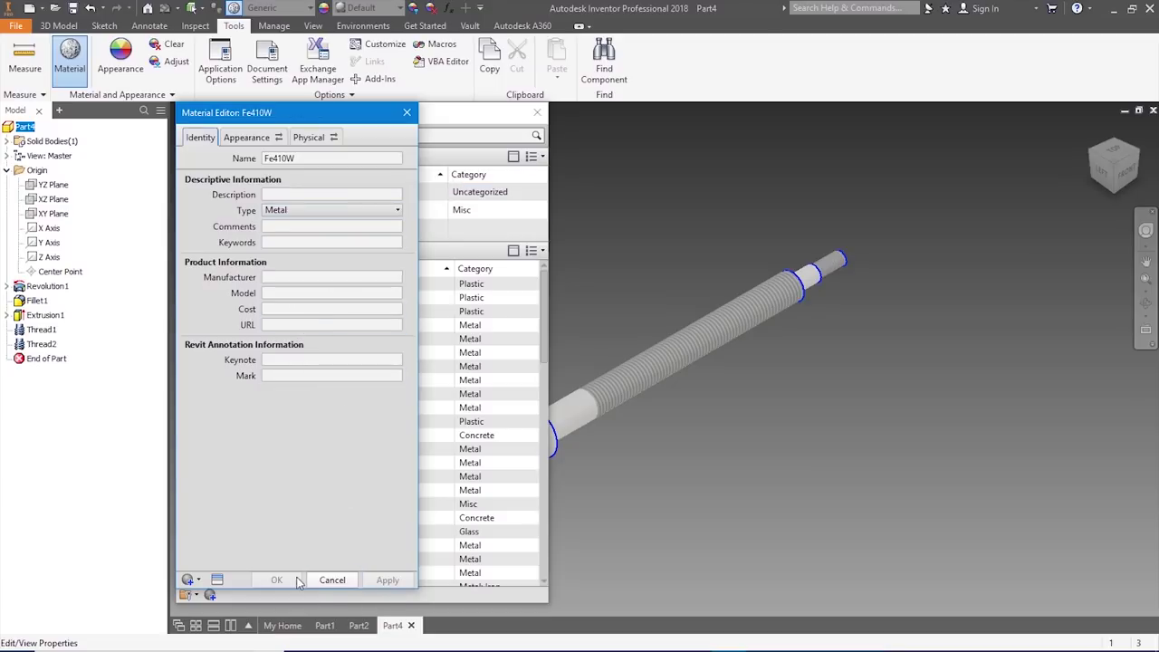
click(332, 580)
click(537, 113)
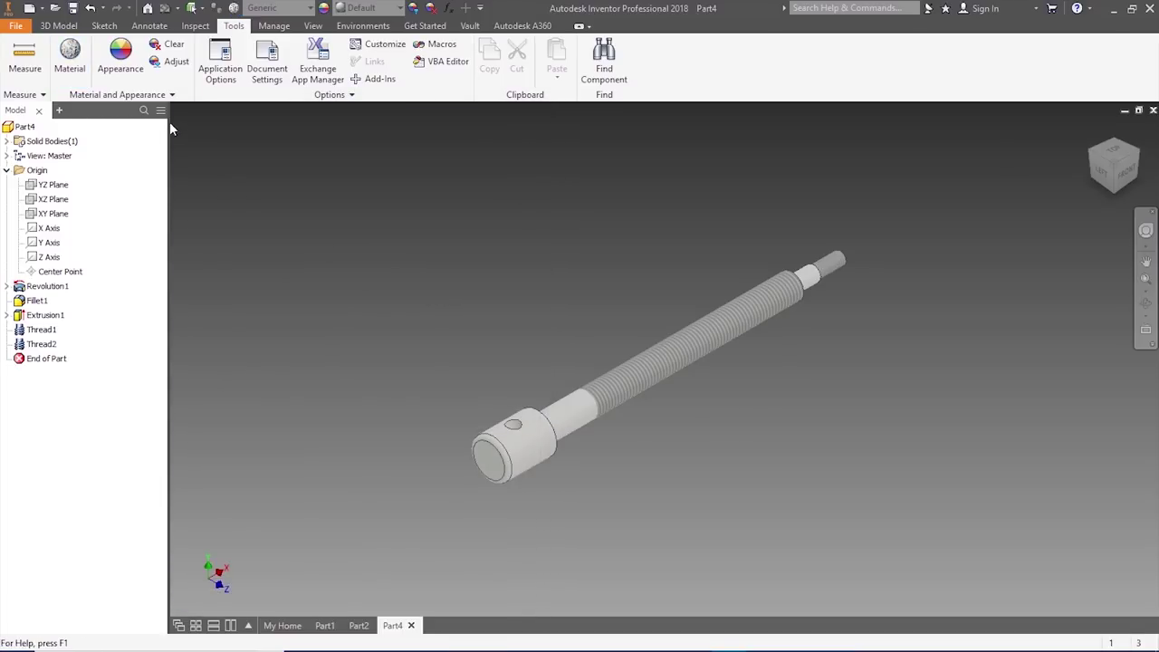
- Assign the Fe410W material to the screw rod through the physical settings of its iProperties
click(58, 25)
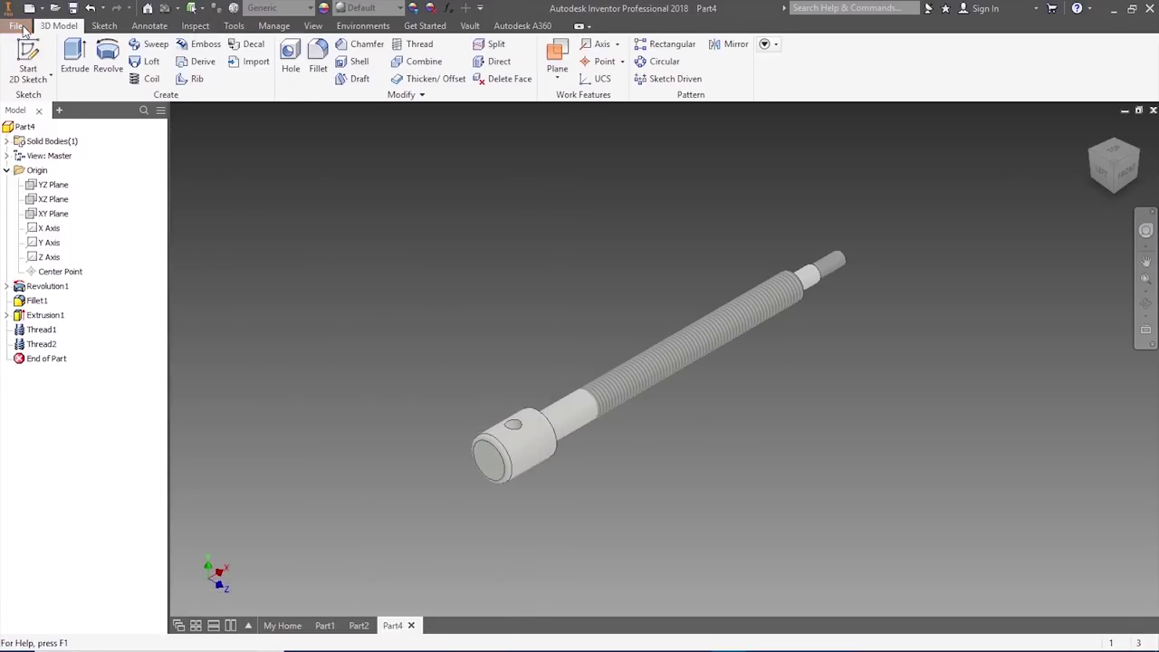
click(20, 26)
click(62, 322)
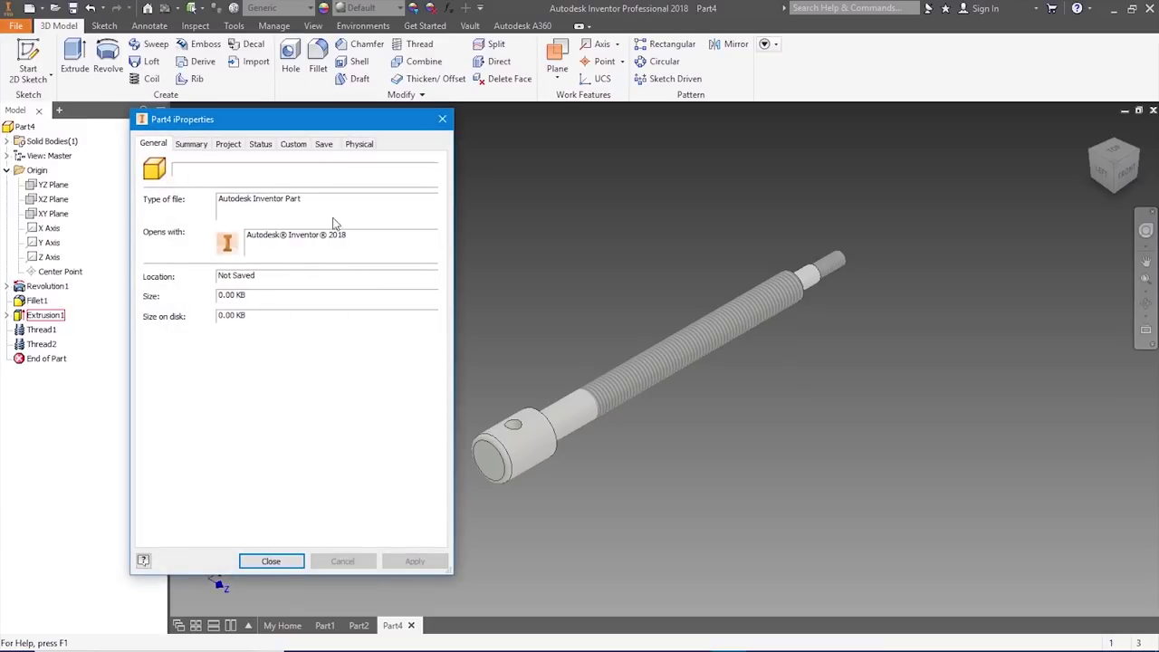
click(358, 145)
click(293, 214)
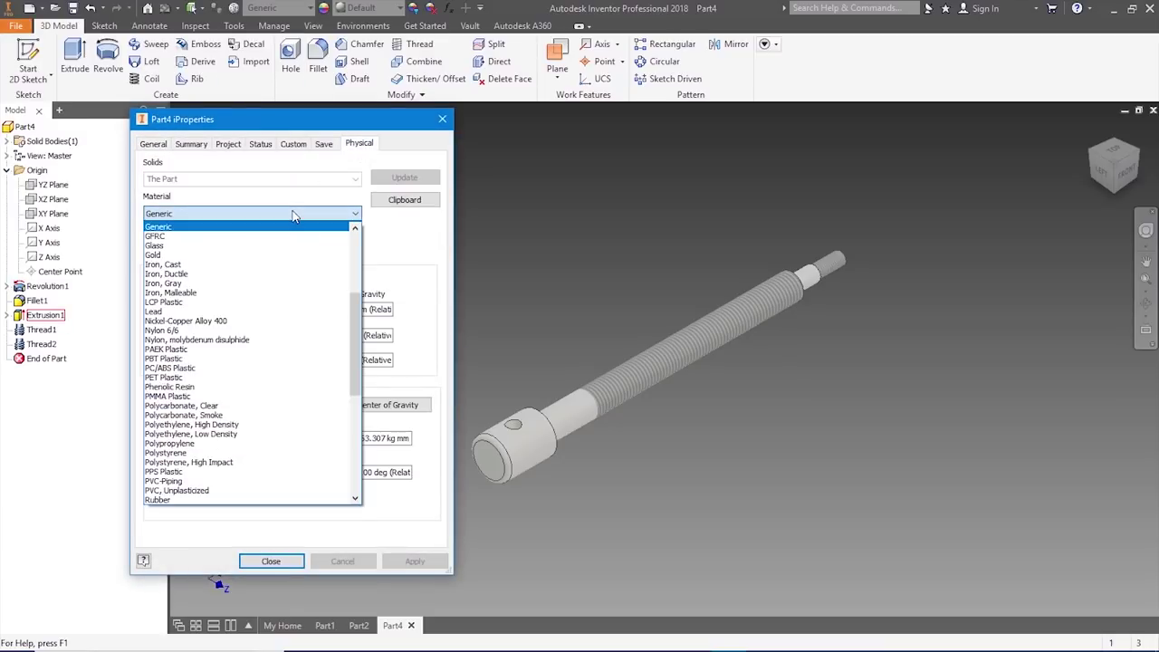
scroll(233, 293, up, 5)
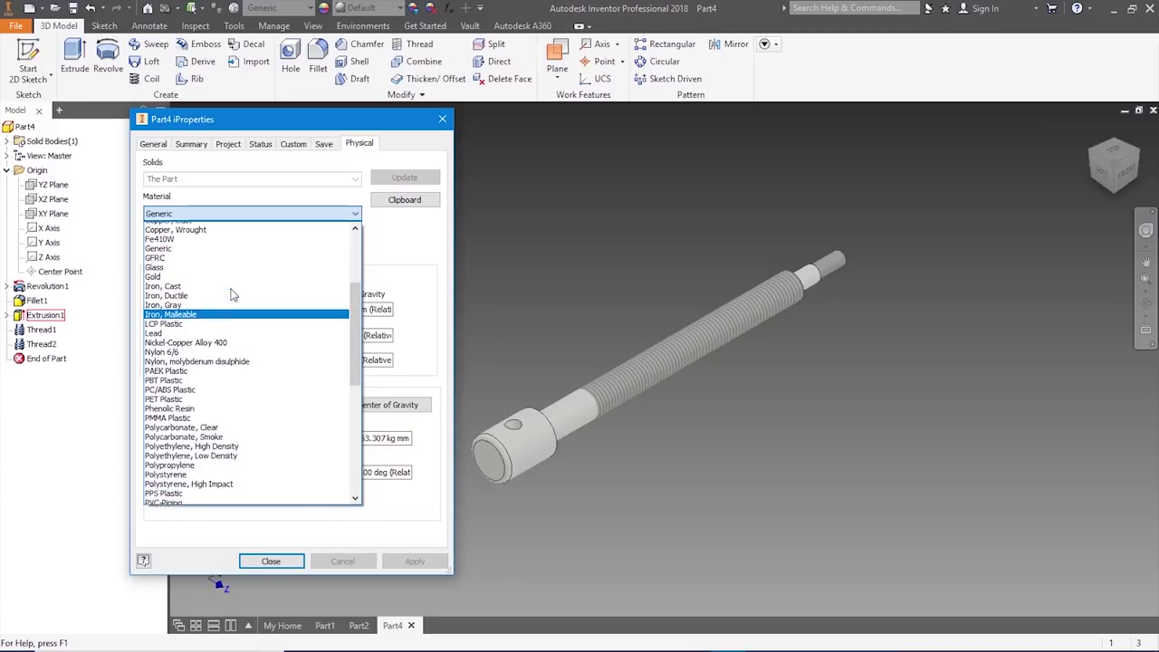
click(233, 270)
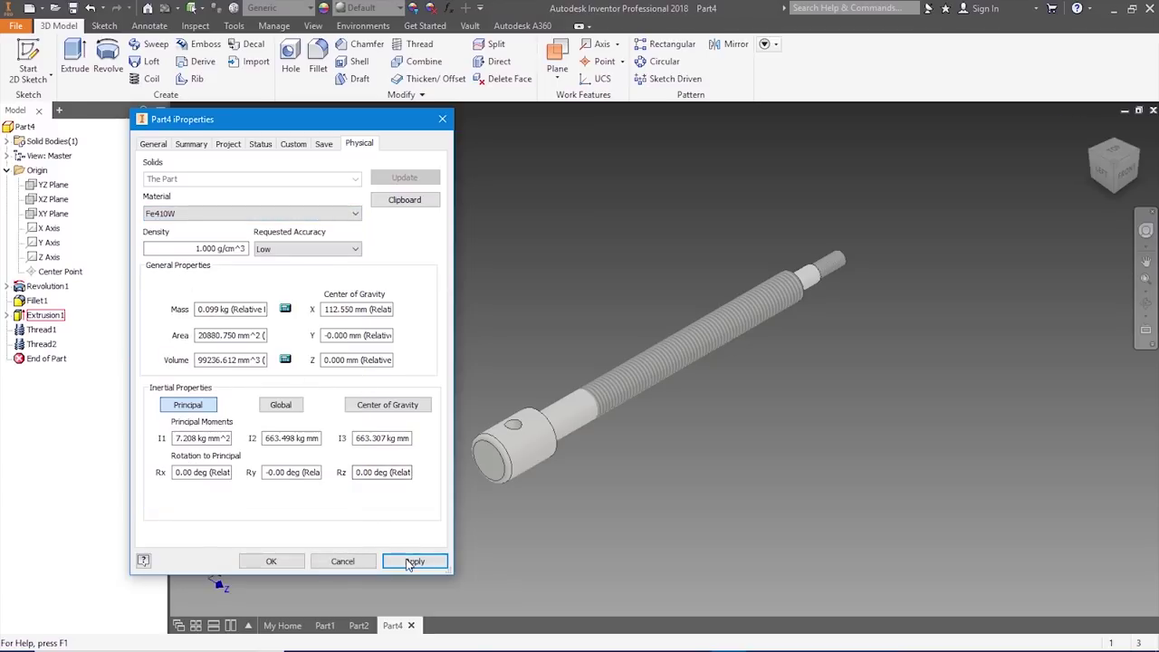
click(414, 561)
click(295, 561)
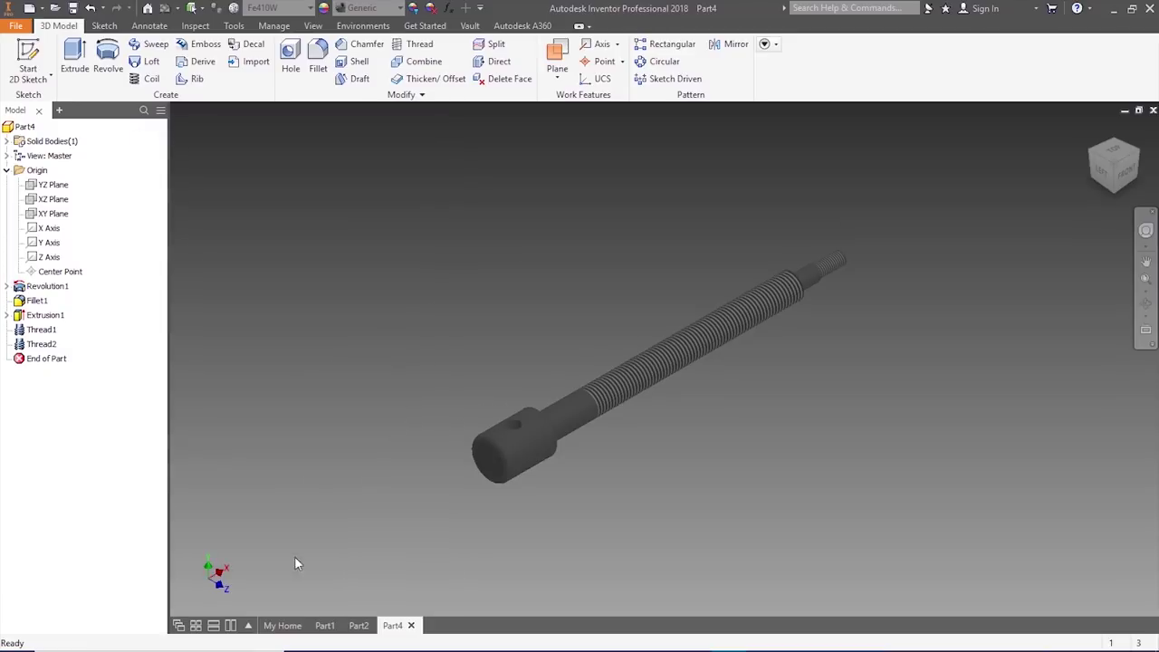
- Save the part as Screw Rod in the Machine Vise folder
click(15, 26)
click(55, 180)
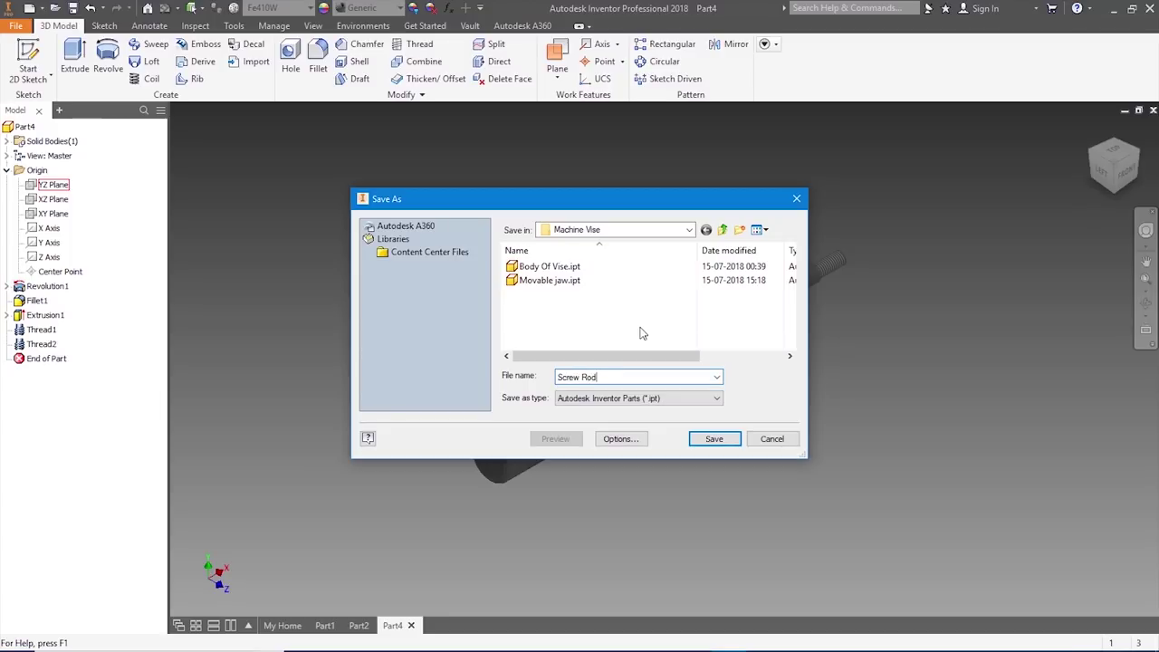
click(712, 438)
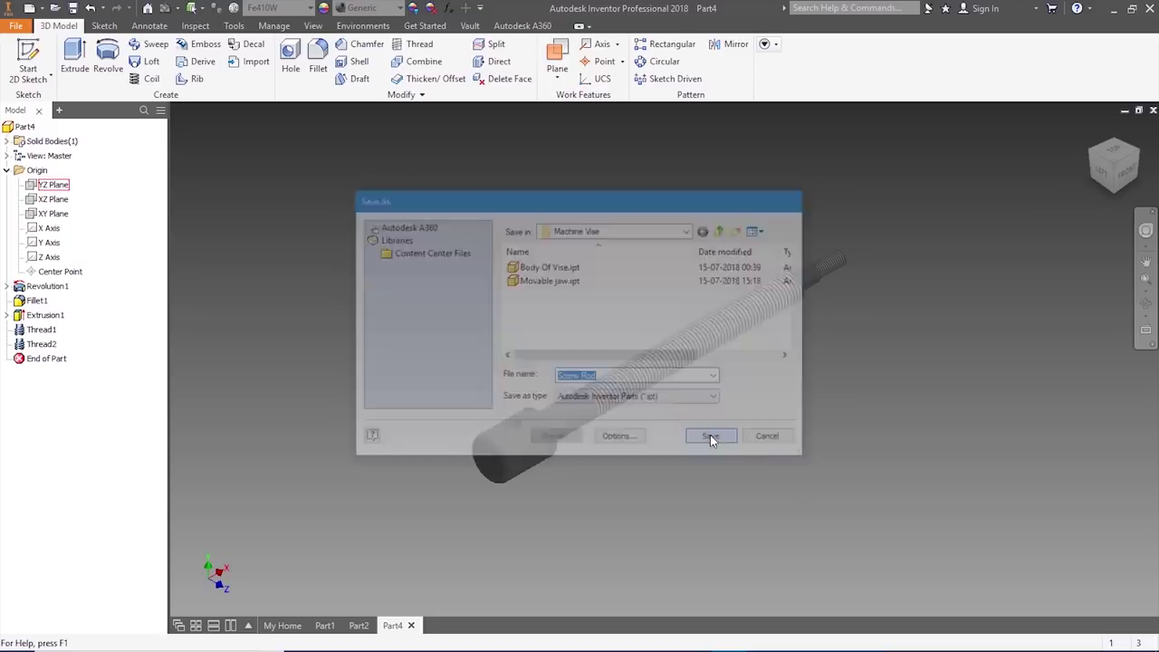
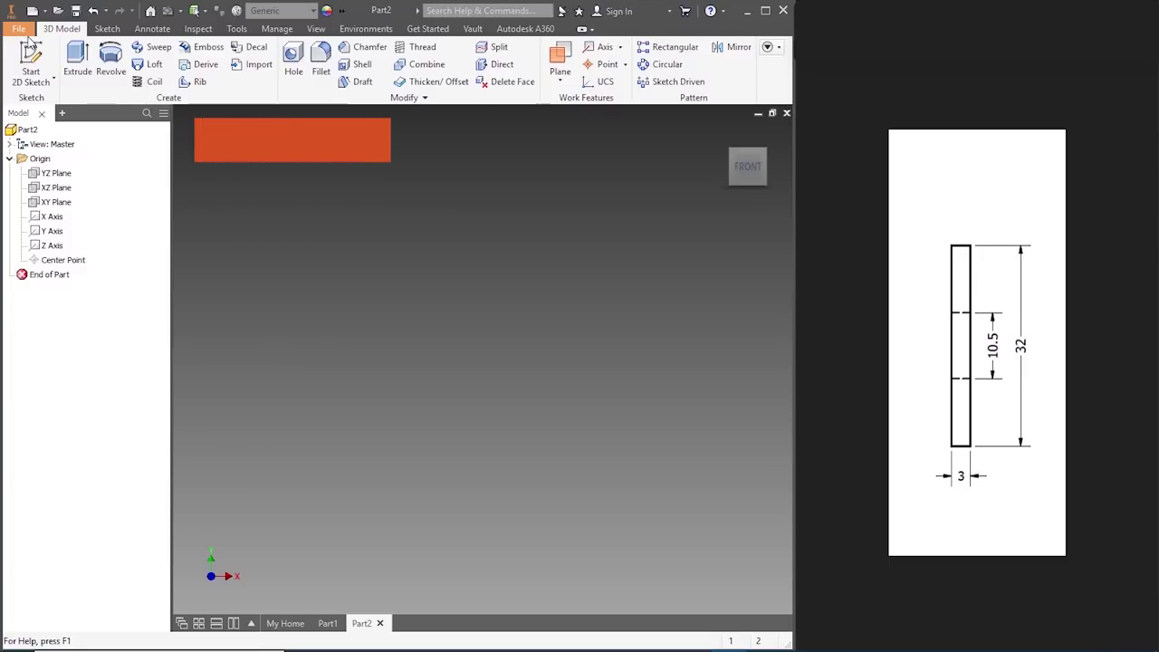
- Create a new metric part from the Standard (mm).ipt template and start a 2D sketch on the XY plane
click(31, 11)
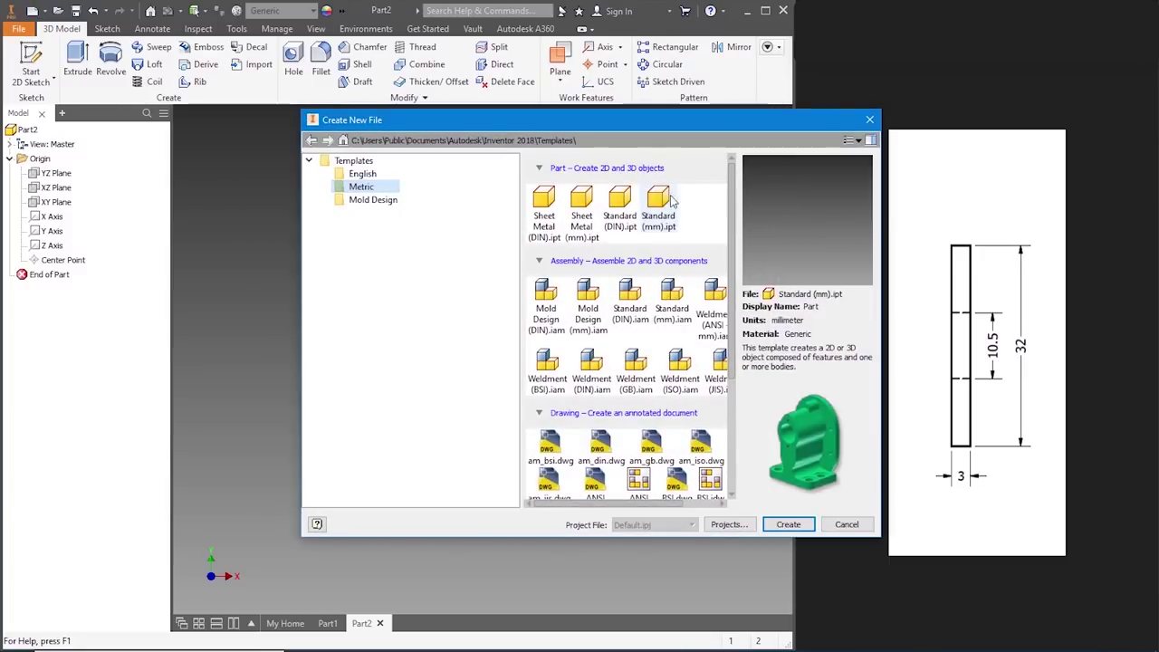
click(784, 524)
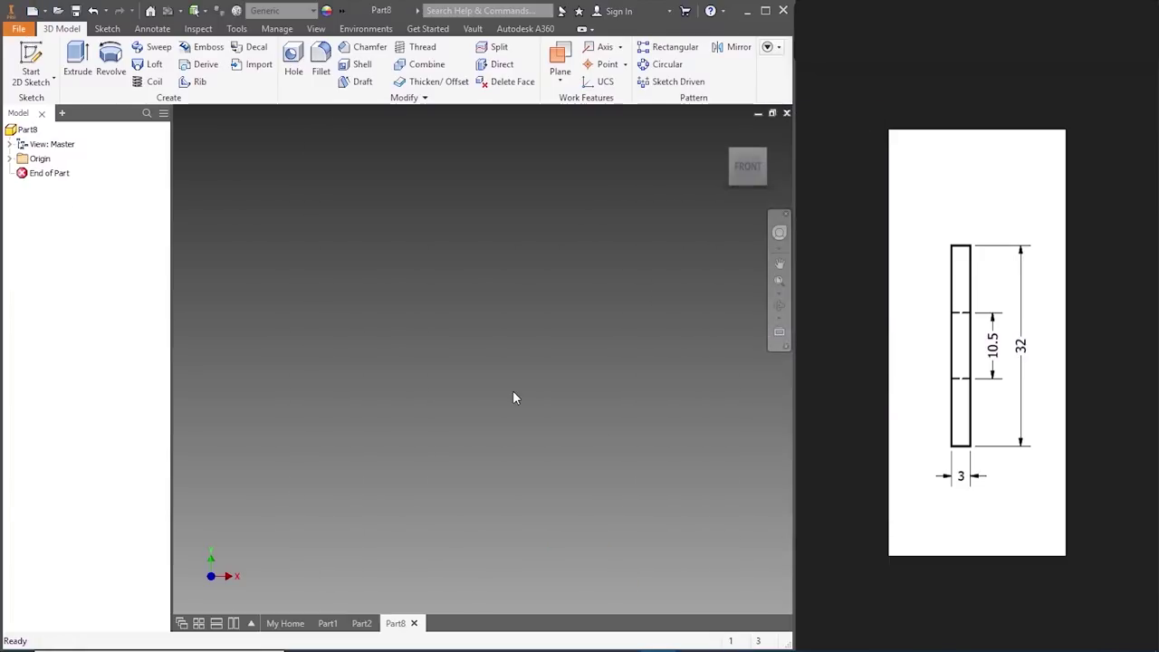
click(30, 58)
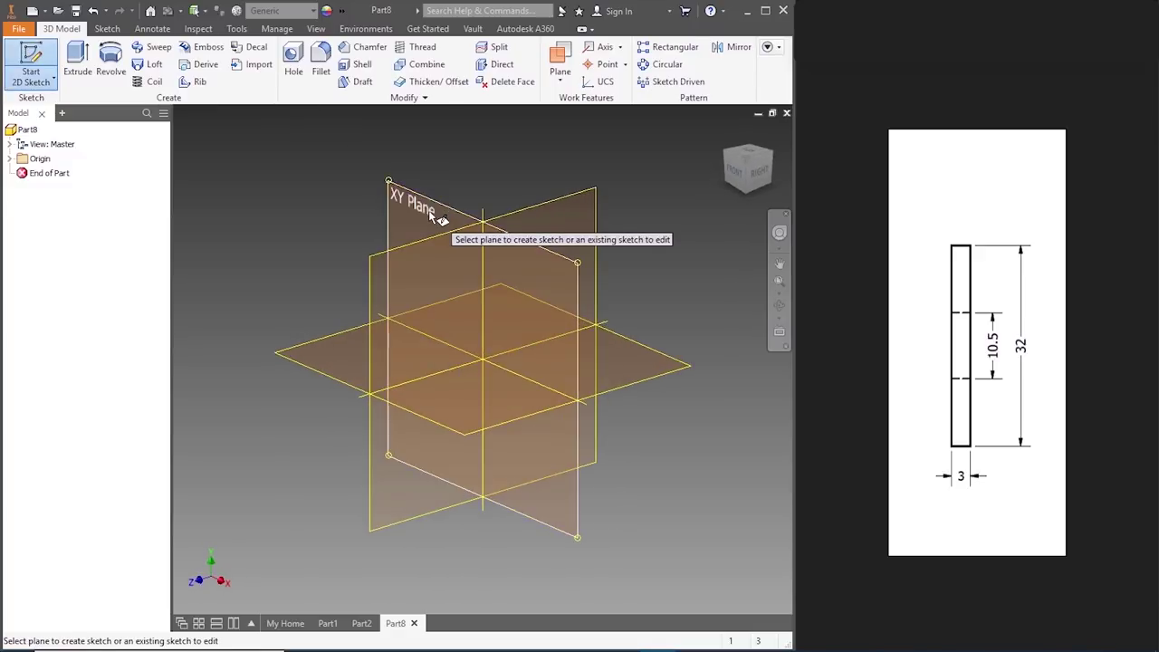
click(392, 192)
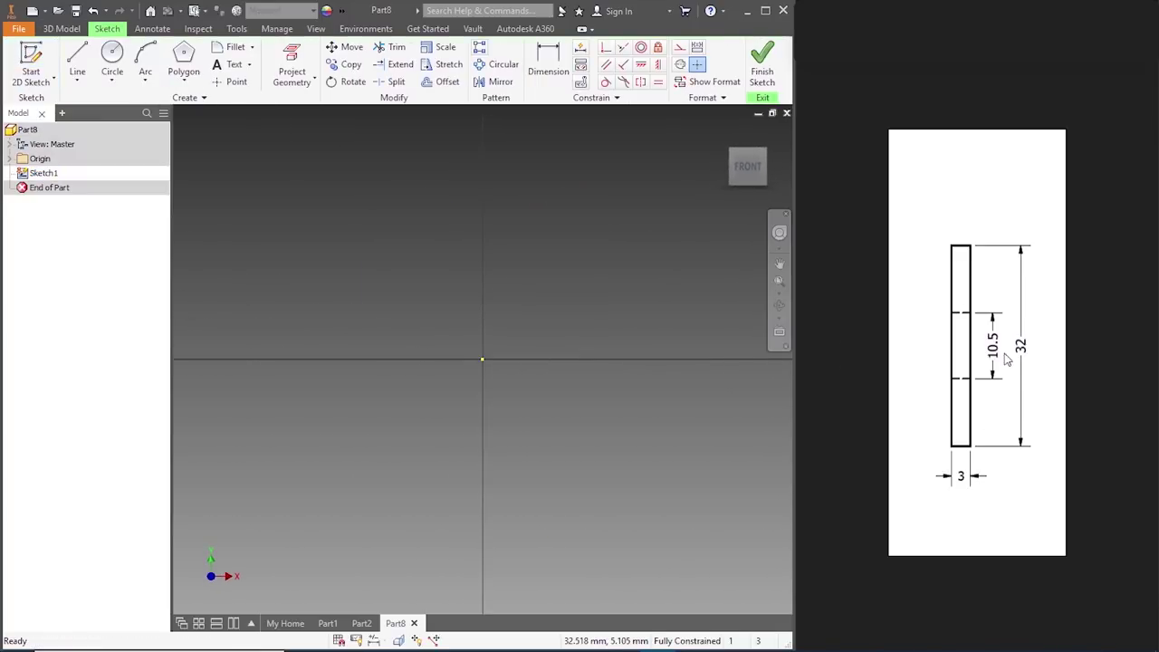
- Draw a 32 mm diameter circle centred on the sketch origin
click(111, 59)
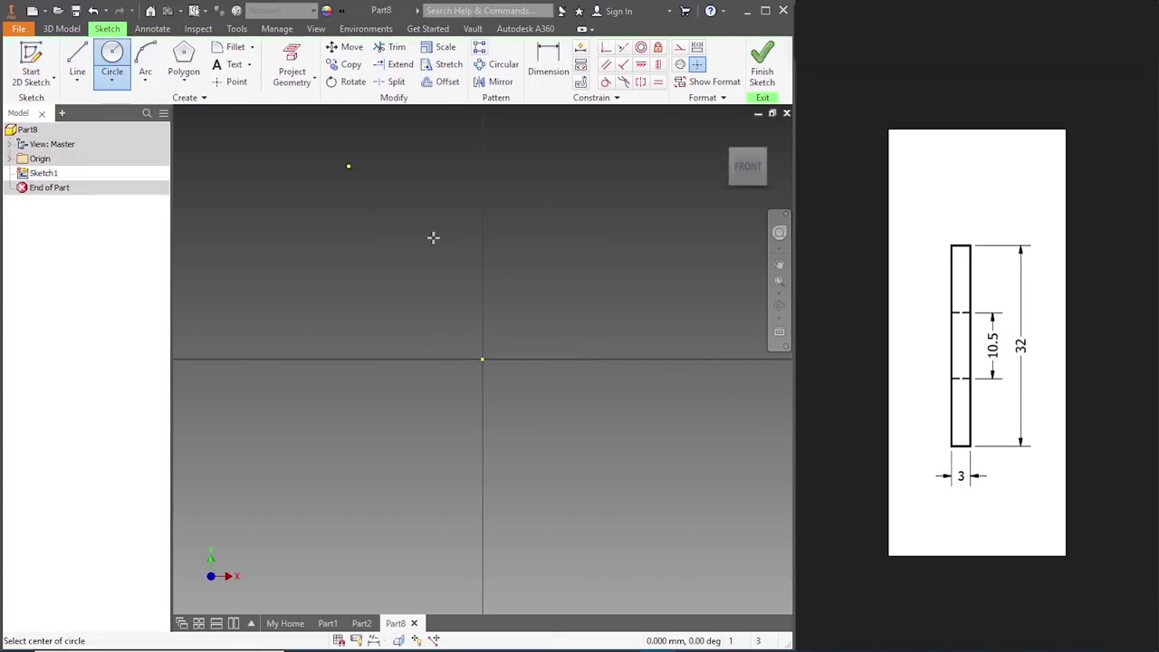
click(484, 360)
text(32)
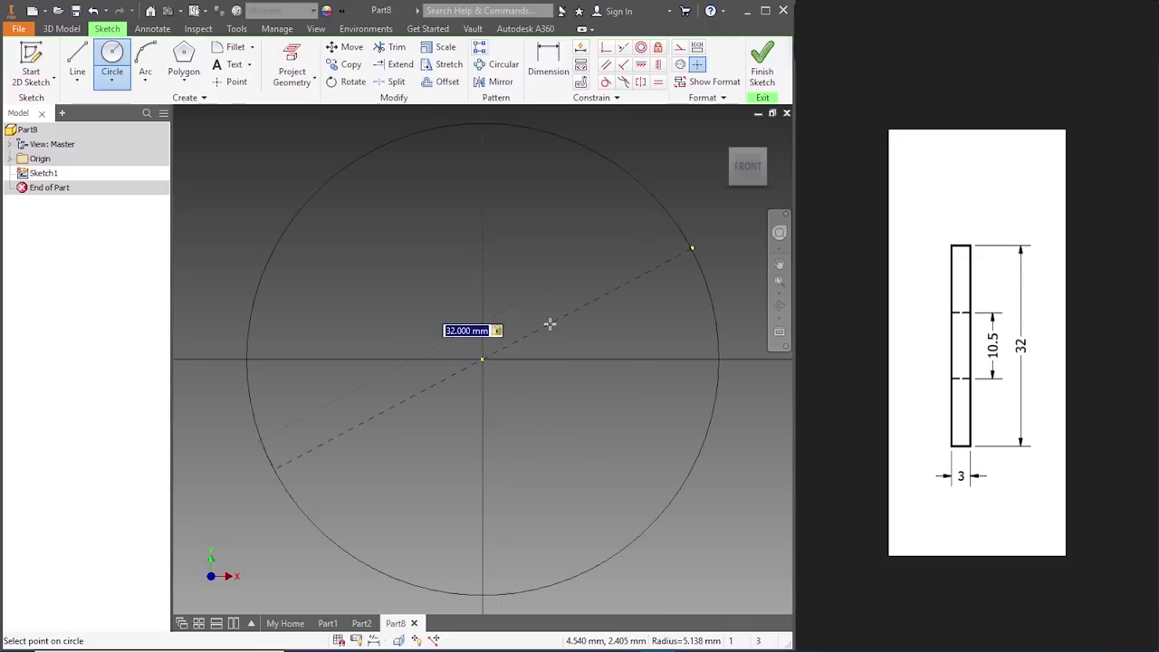
key(Return)
key(Escape)
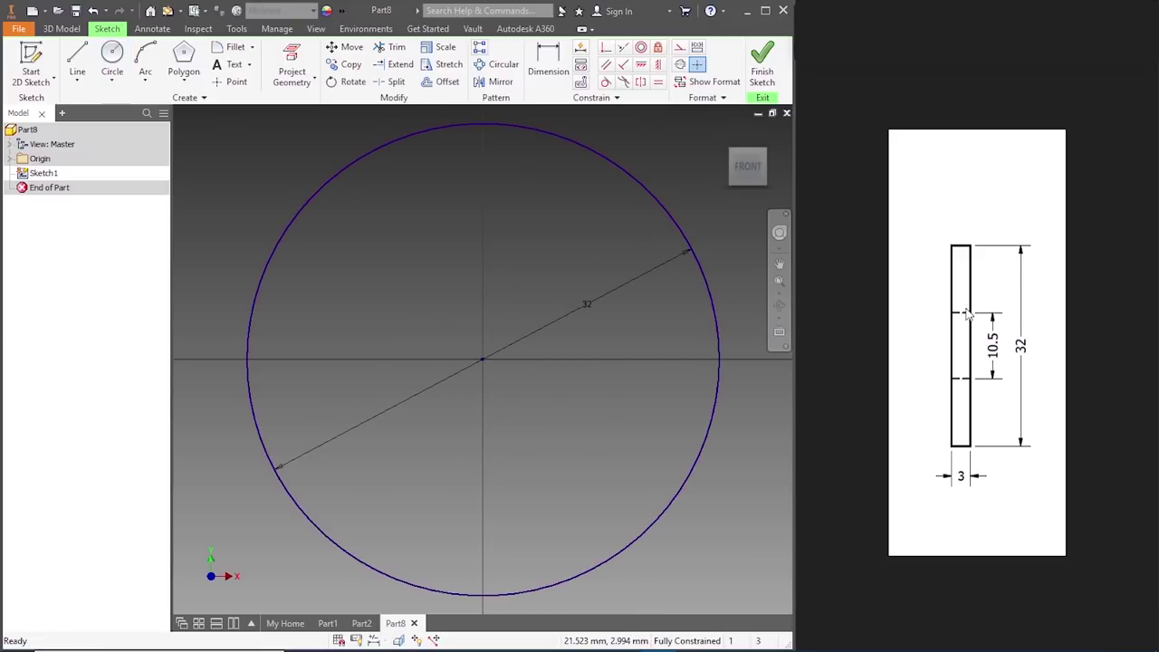
- Add a concentric 10.5 mm diameter circle at the origin and finish the sketch
click(113, 59)
click(482, 360)
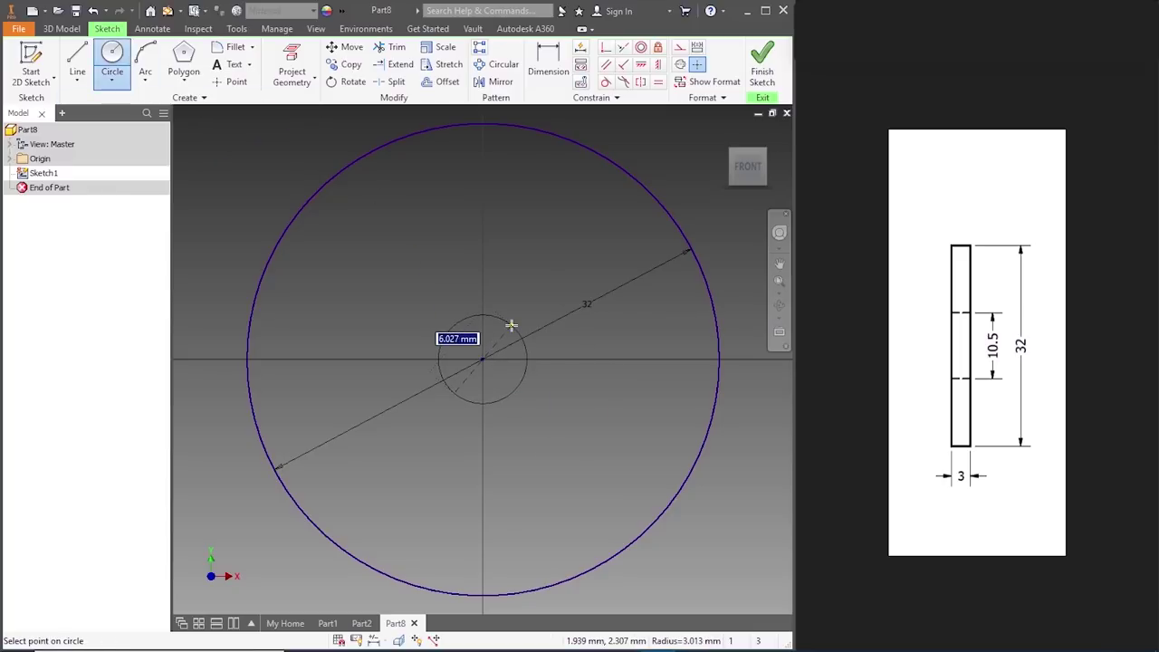
text(10.5)
key(Return)
key(Escape)
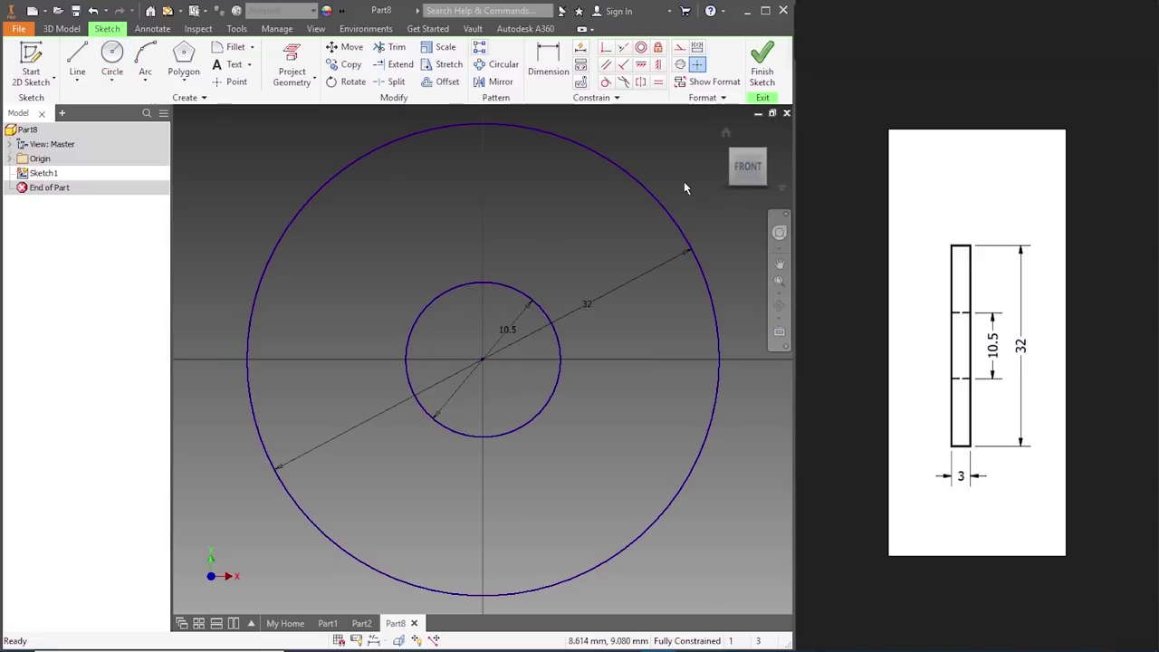
click(763, 73)
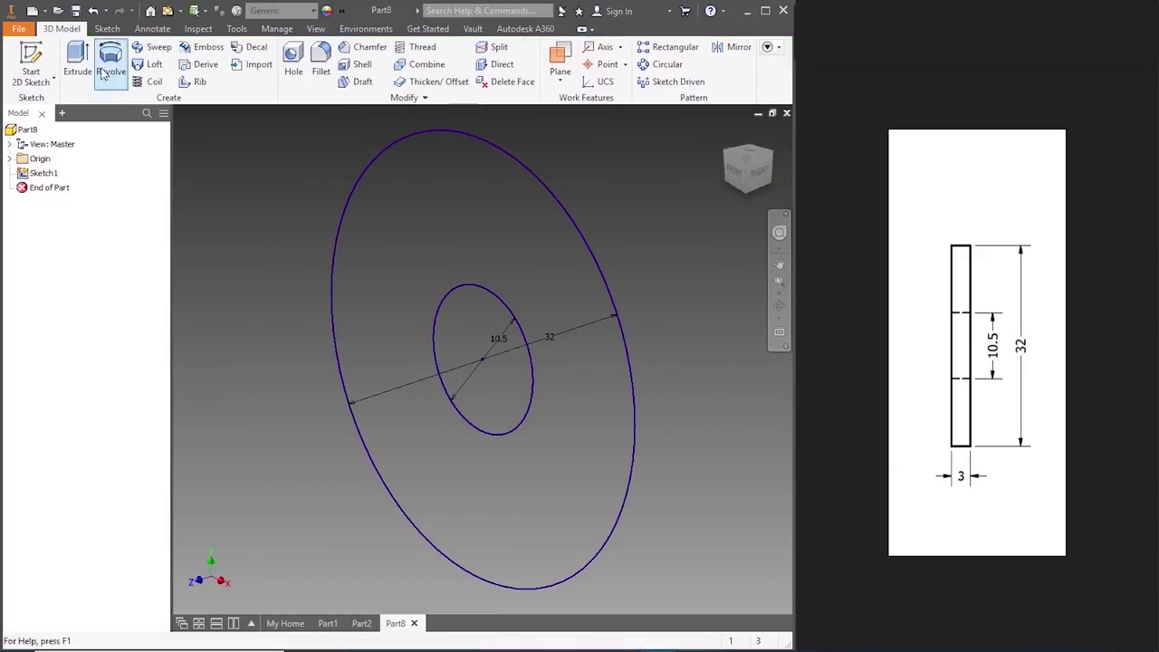
- Extrude the ring between the two circles 3 mm and display the washer with visible edges
click(78, 65)
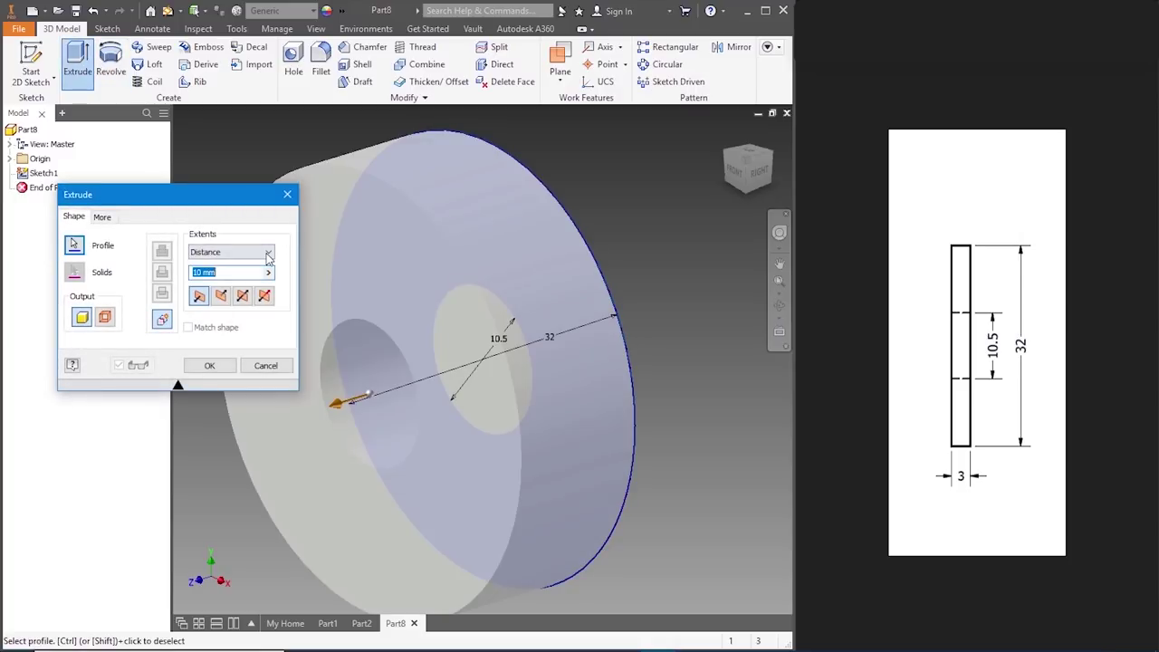
text(3)
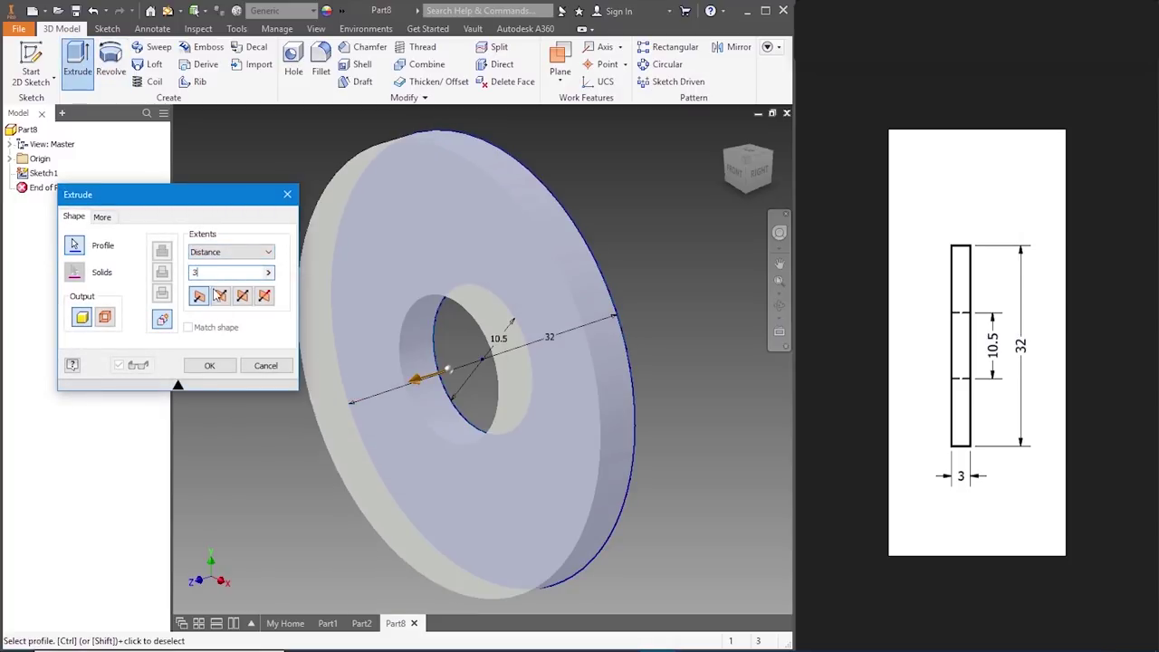
click(214, 365)
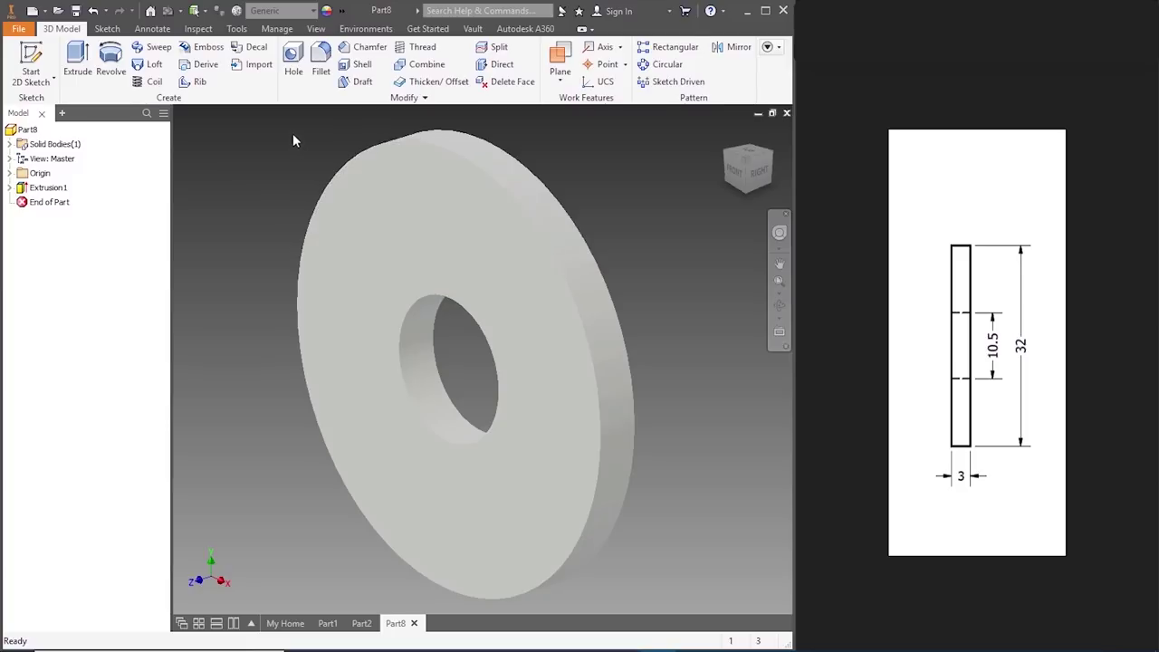
click(316, 28)
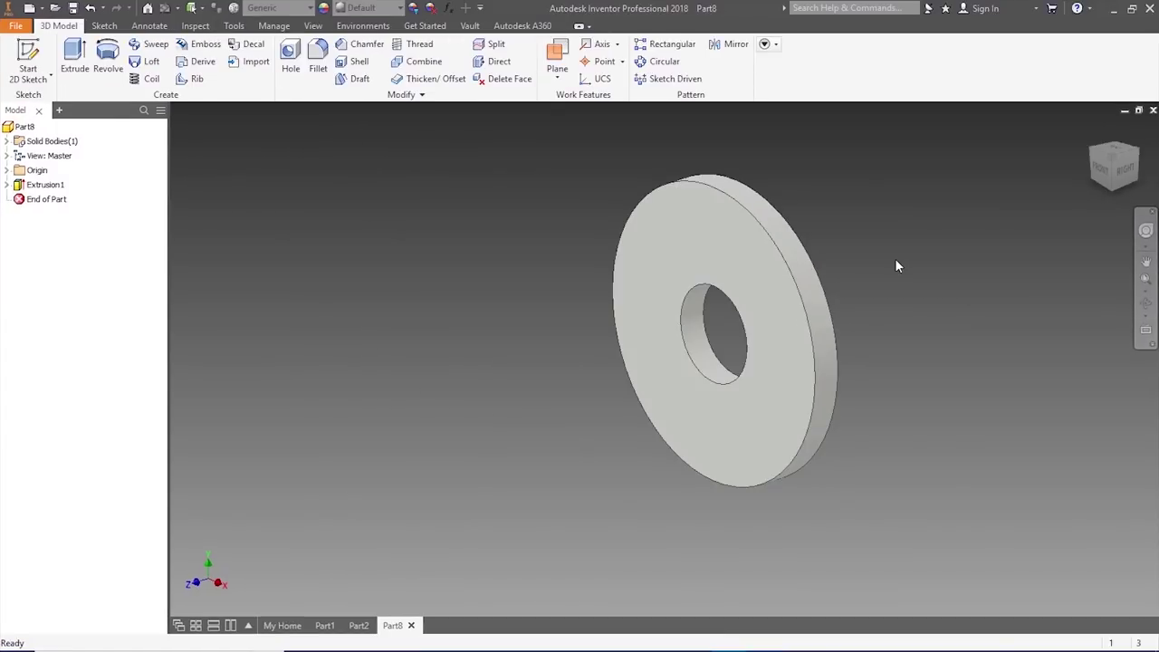
- Open the list of available materials in the physical settings of the washer's iProperties
click(15, 26)
click(407, 255)
click(351, 145)
click(293, 218)
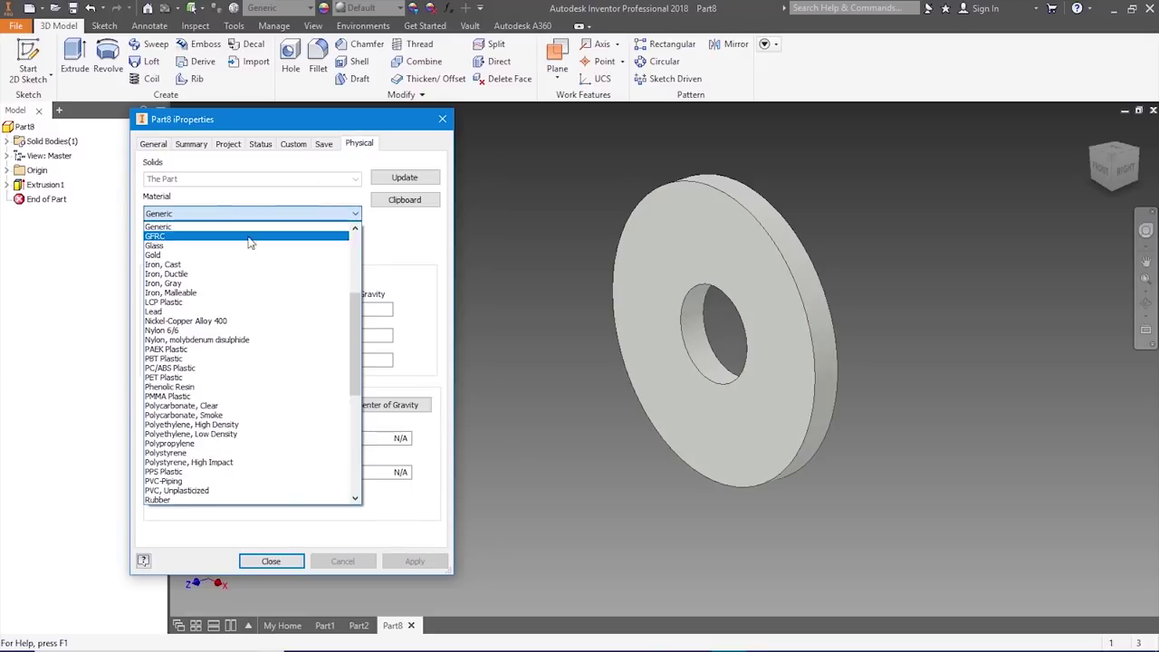
- Assign the Fe410W material to the washer part in its physical properties
scroll(245, 249, up, 2)
click(185, 277)
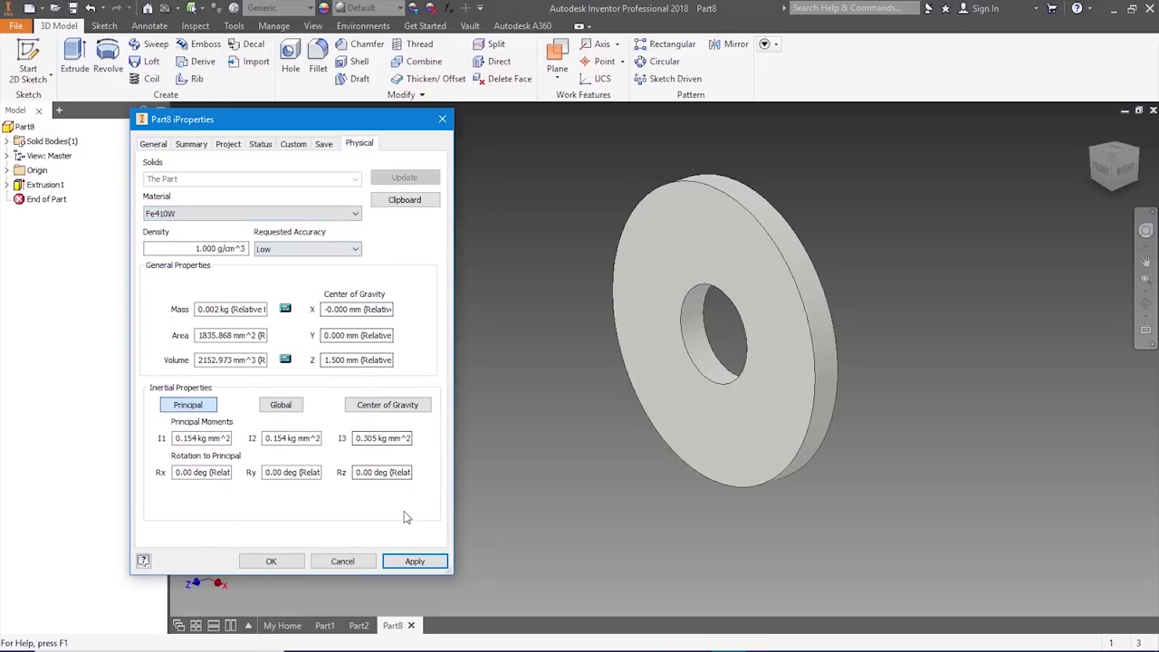
click(413, 561)
click(270, 561)
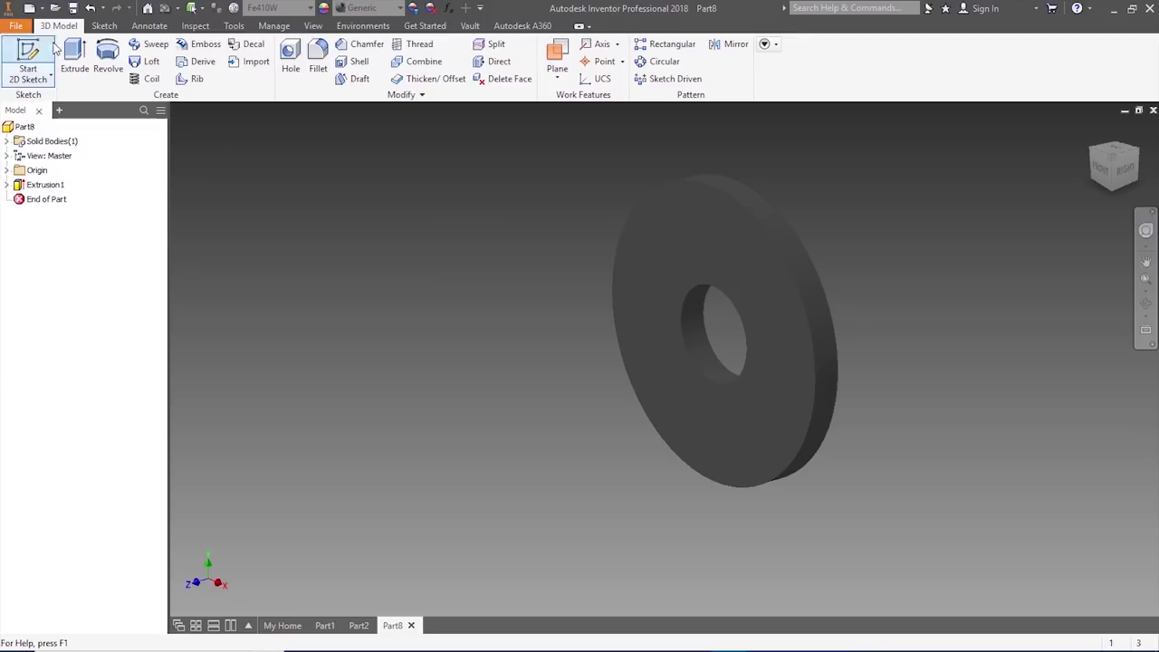
- Save the part as Washer.ipt in the Machine Vise folder, replacing the existing file name choice
click(15, 26)
click(57, 185)
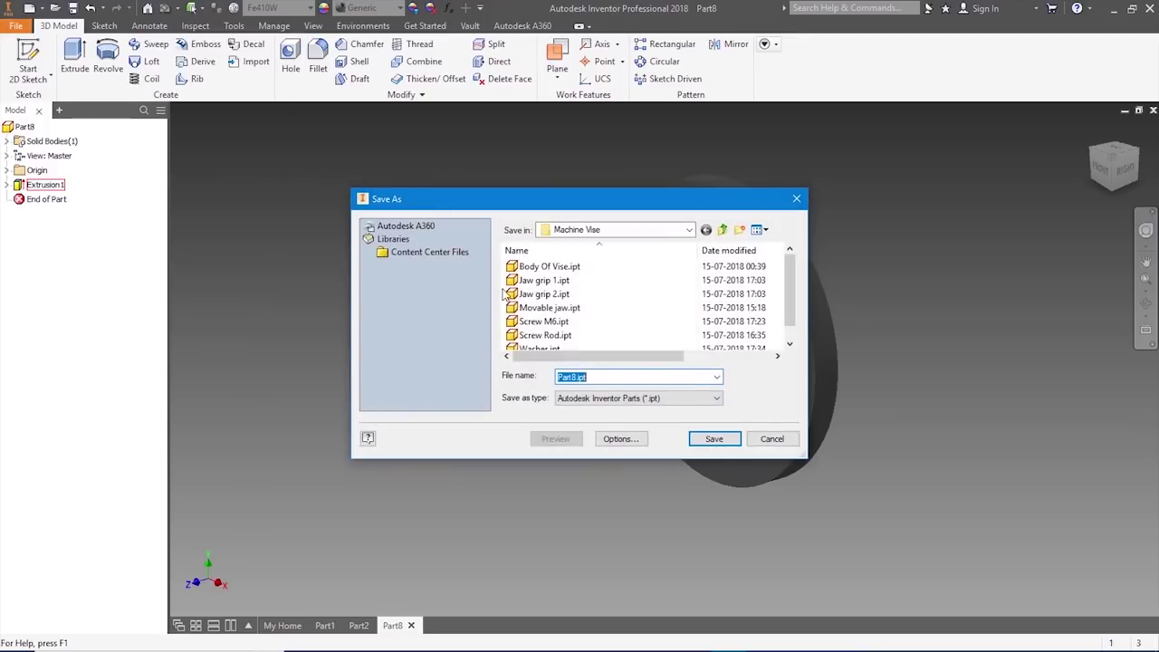
text(Washer.ipt)
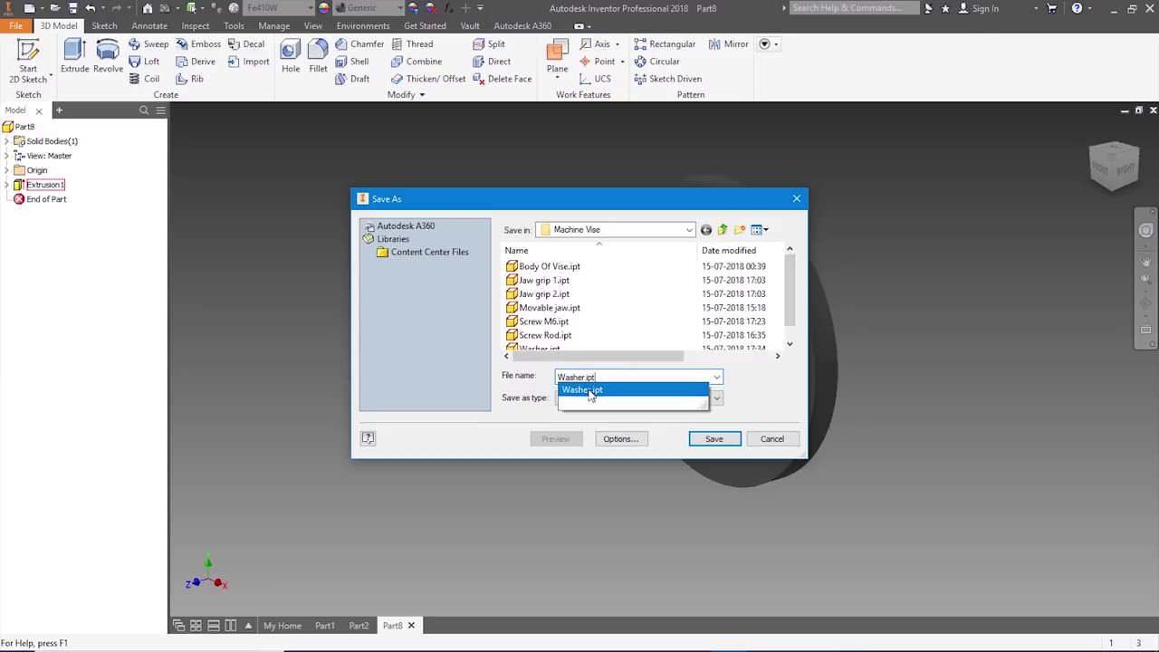
click(590, 392)
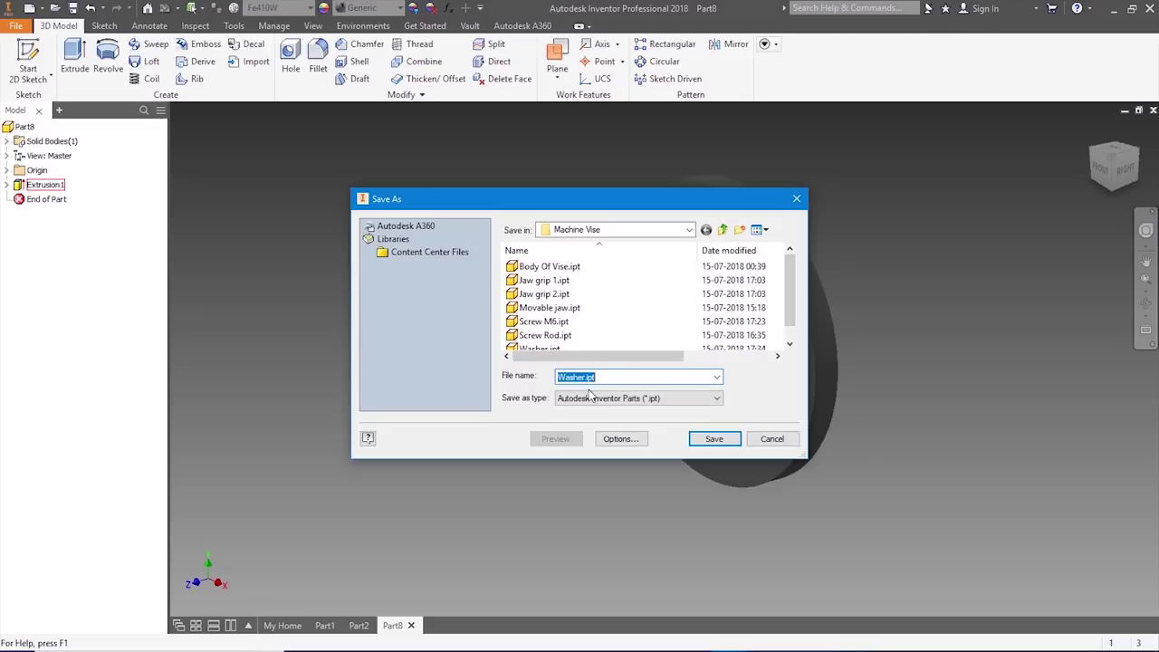
click(706, 439)
key(F6)
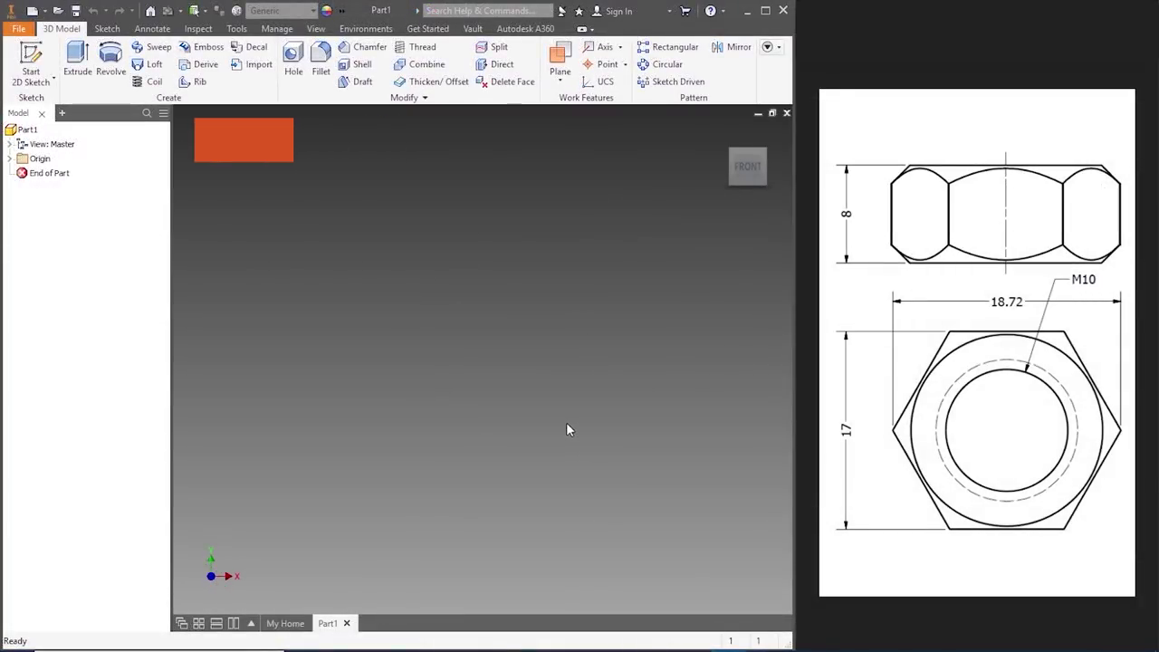
- Create a new part from the metric Standard (mm).ipt template and start a sketch on the XY plane
click(32, 11)
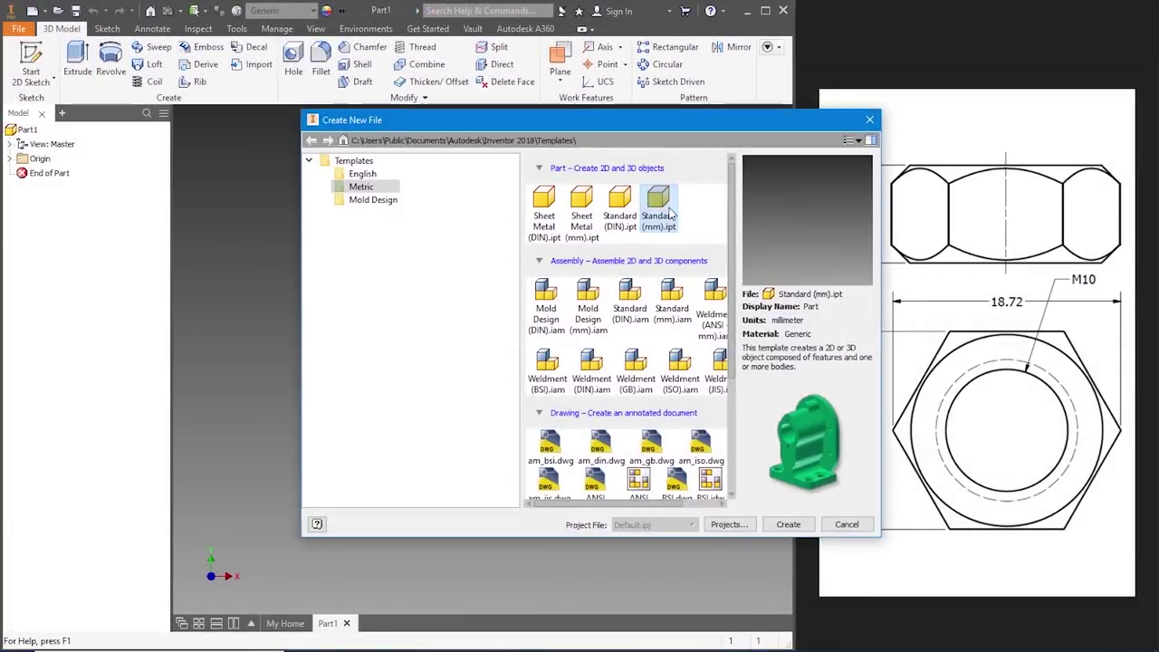
click(785, 525)
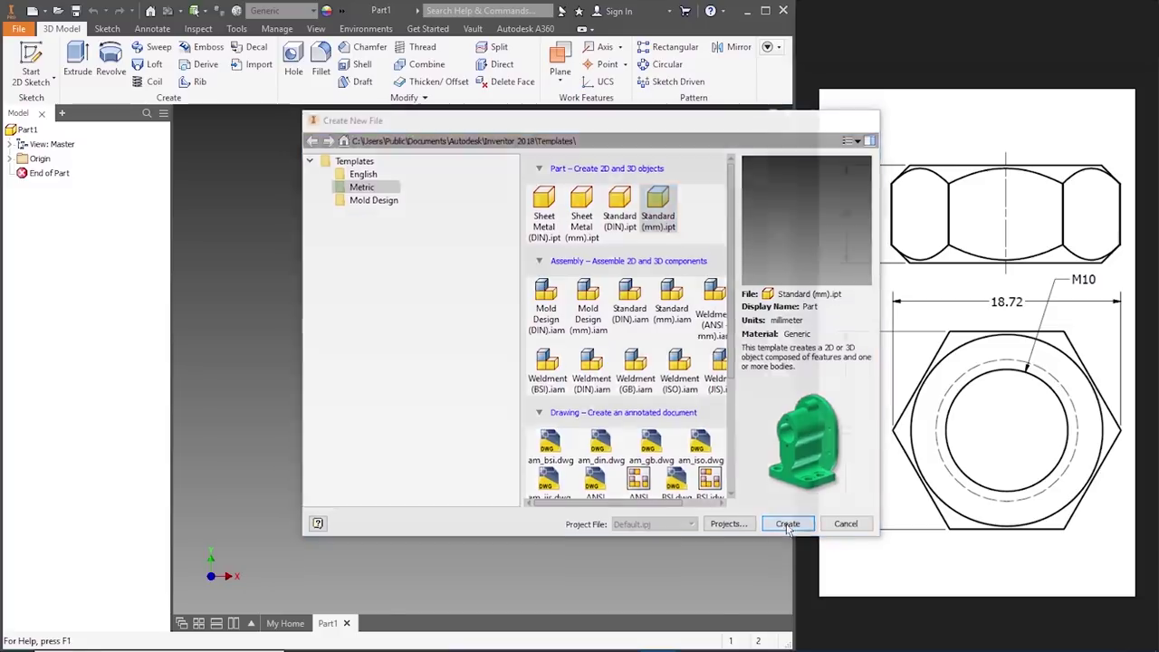
click(31, 64)
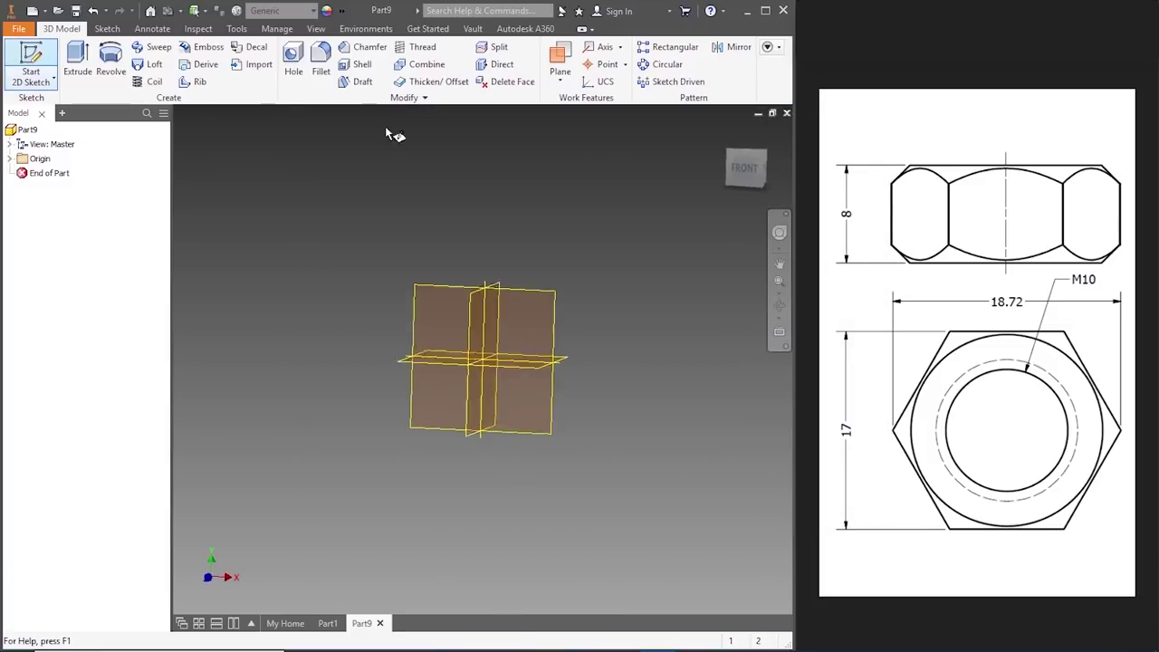
click(428, 216)
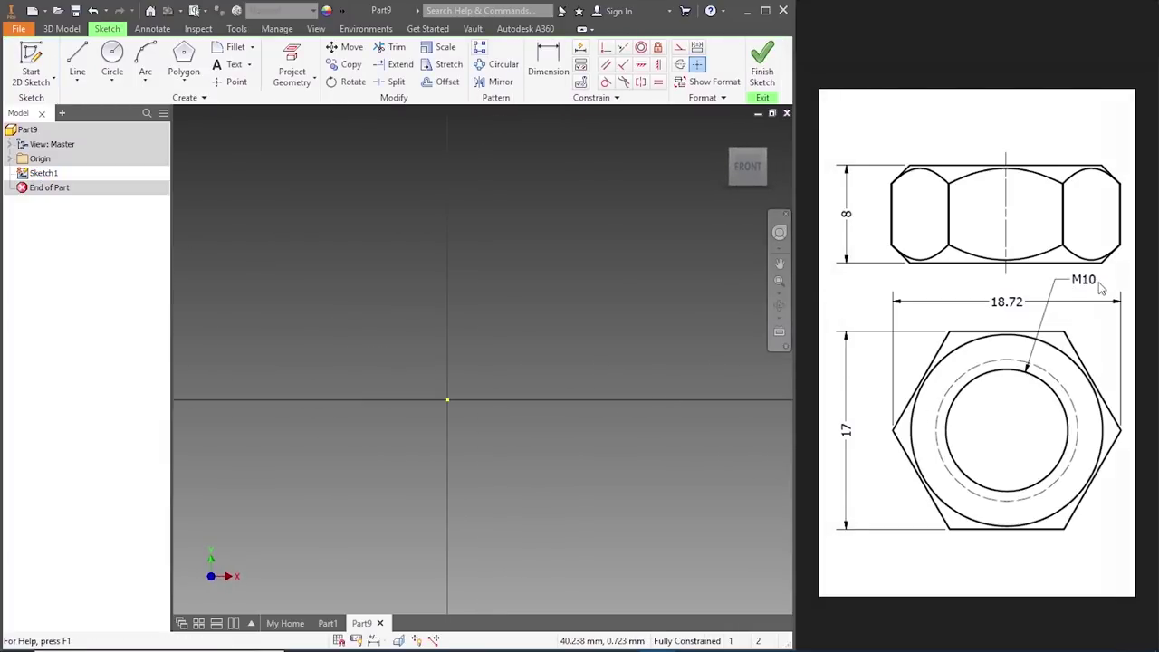
- Draw a 10 mm diameter circle centred on the sketch origin
click(111, 56)
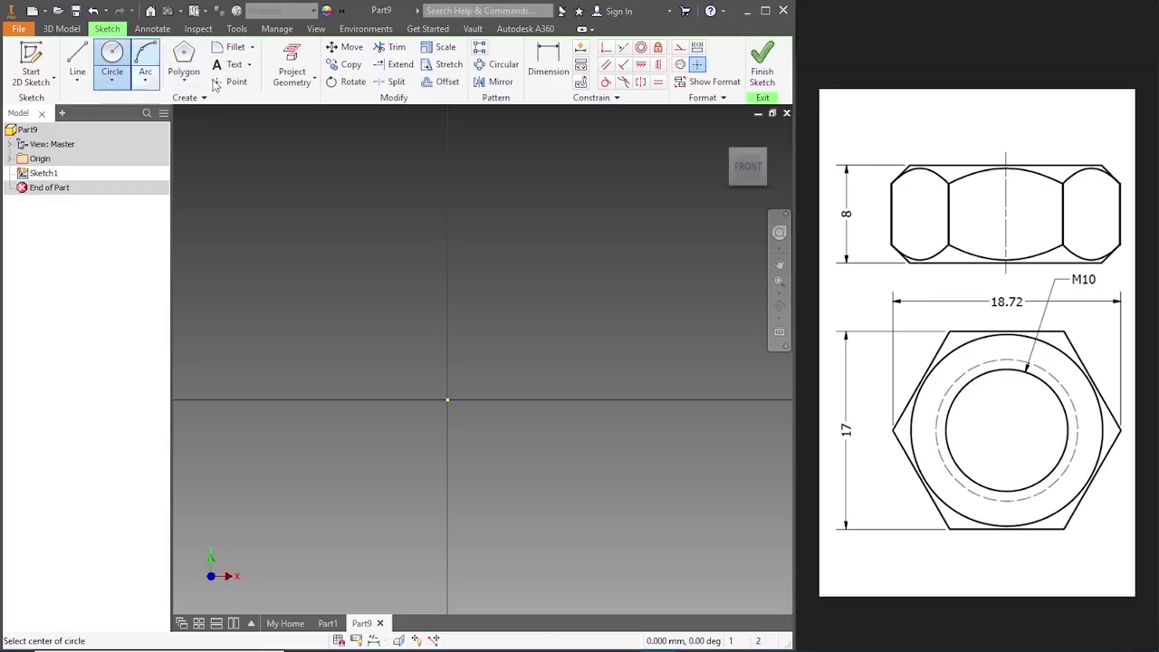
click(447, 399)
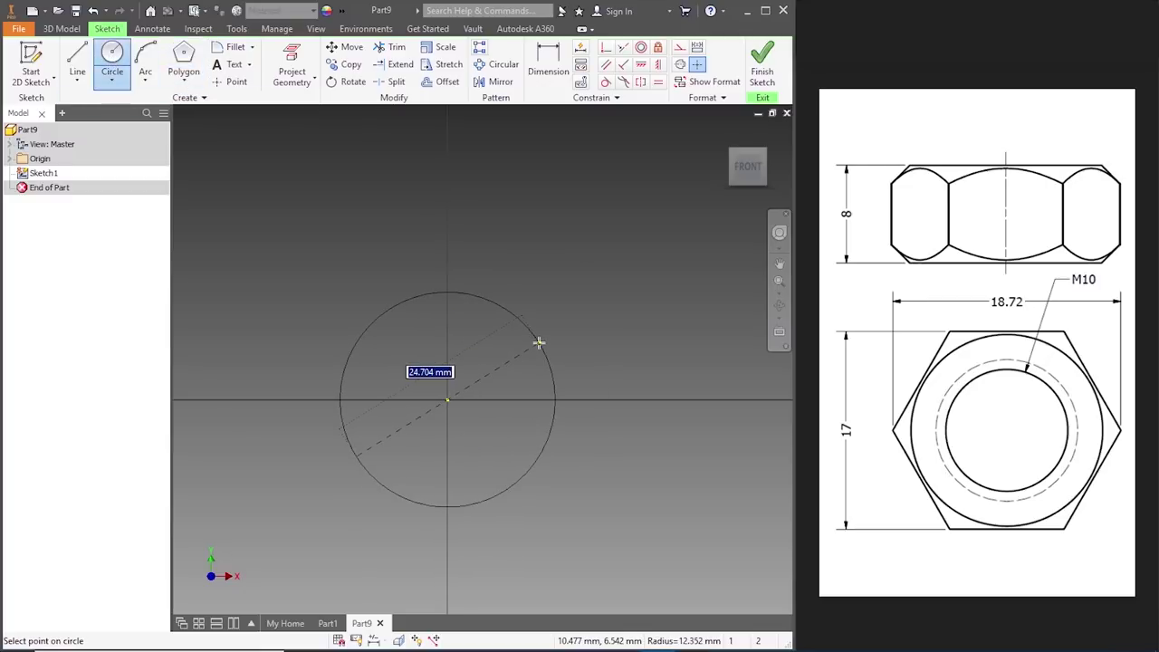
text(10)
key(Return)
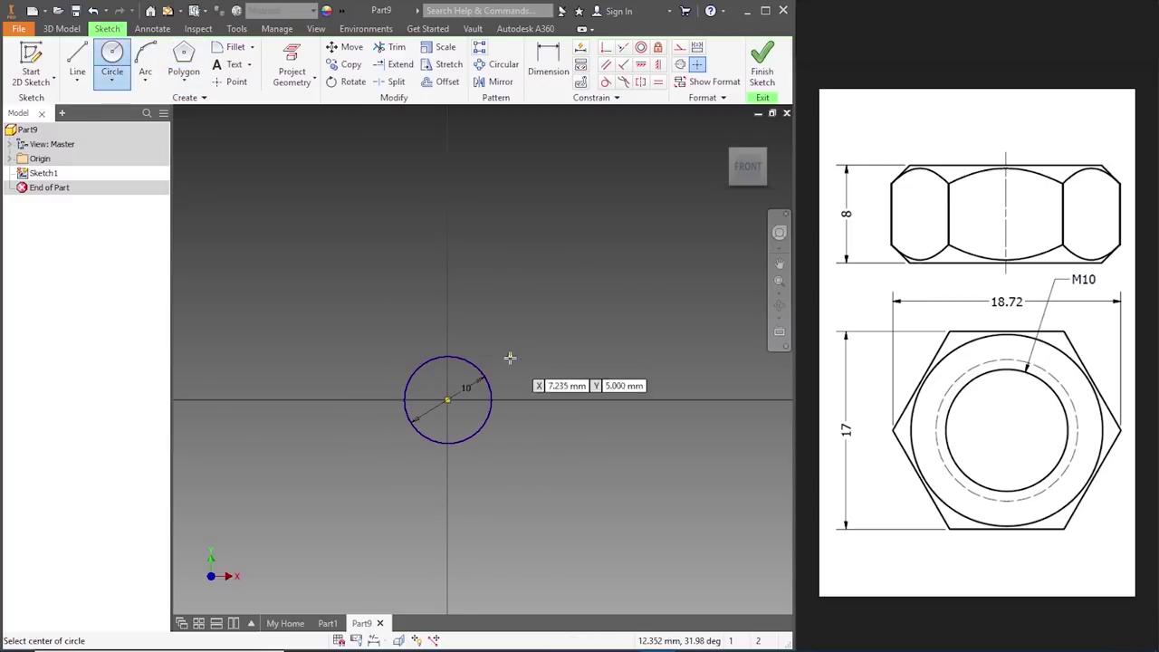
scroll(457, 399, up, 3)
key(Escape)
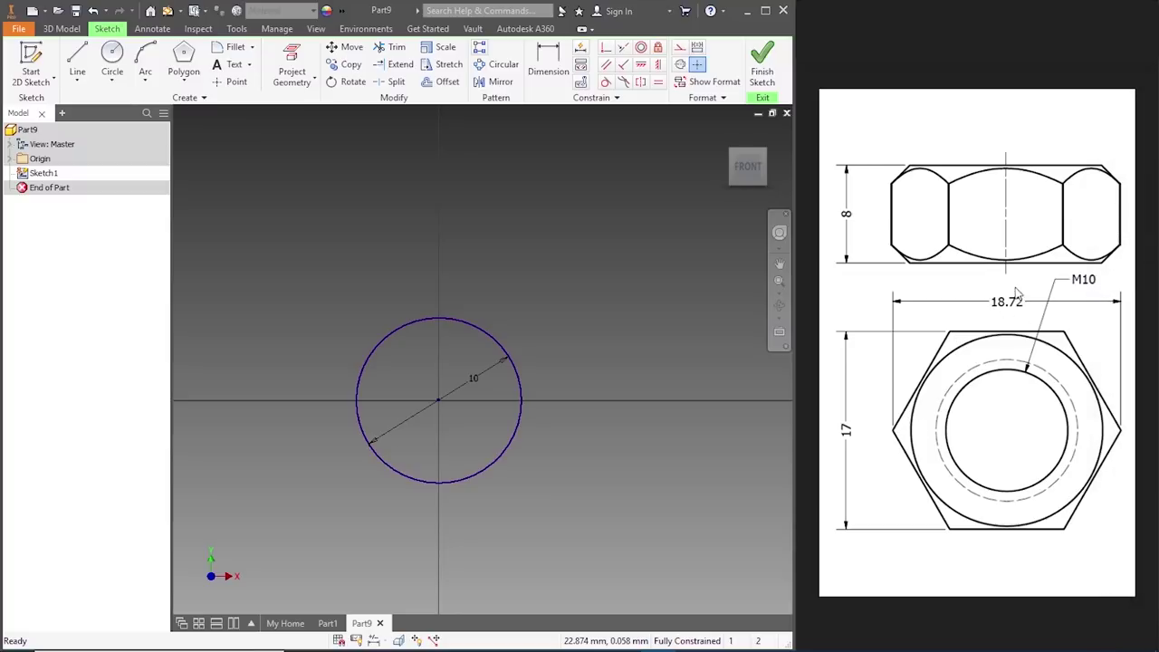
- Draw a horizontal helper line of 18.72/2 mm from the origin, then an 18.72 mm line back across the circle from its end
click(77, 62)
click(438, 399)
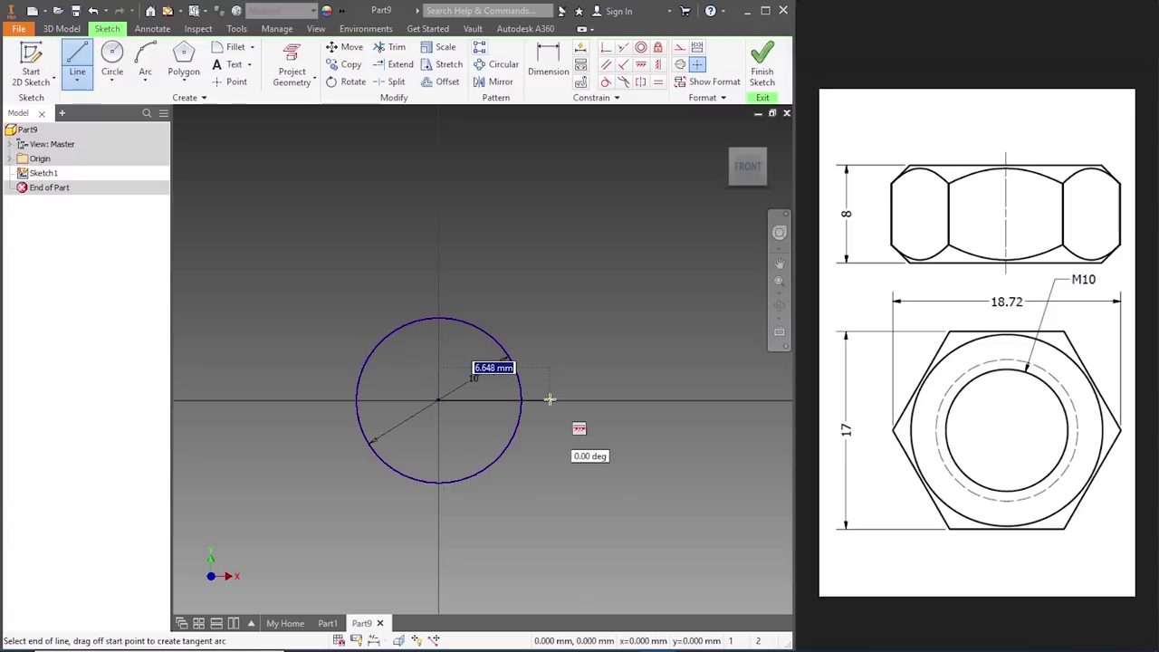
text(18)
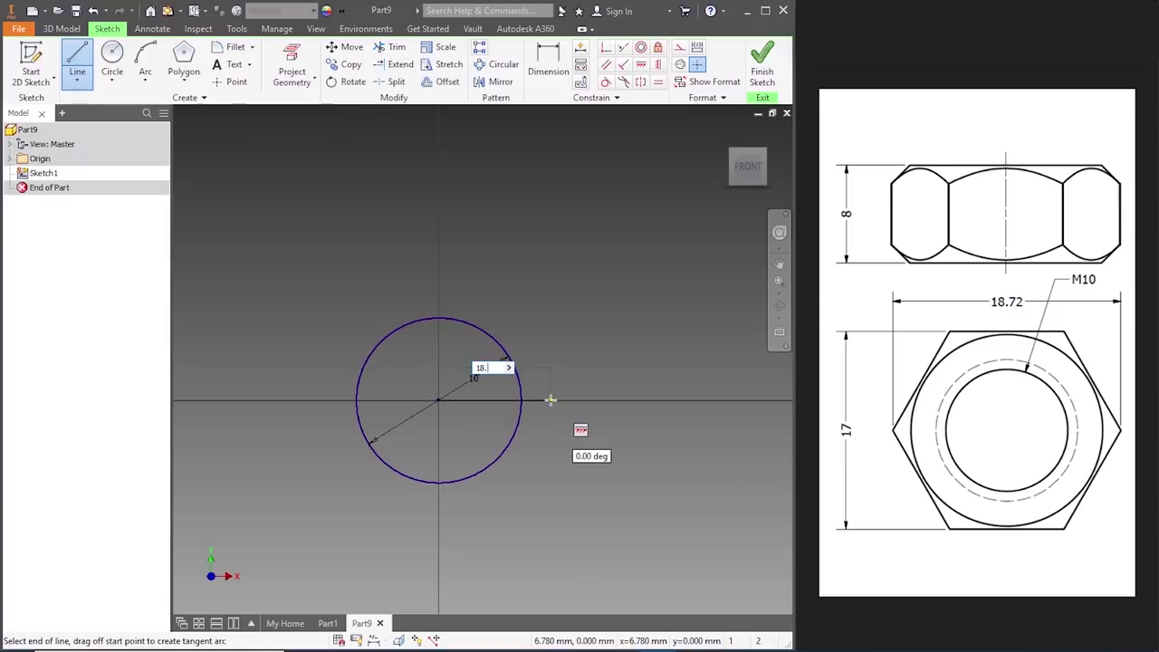
text(.72/2)
key(Return)
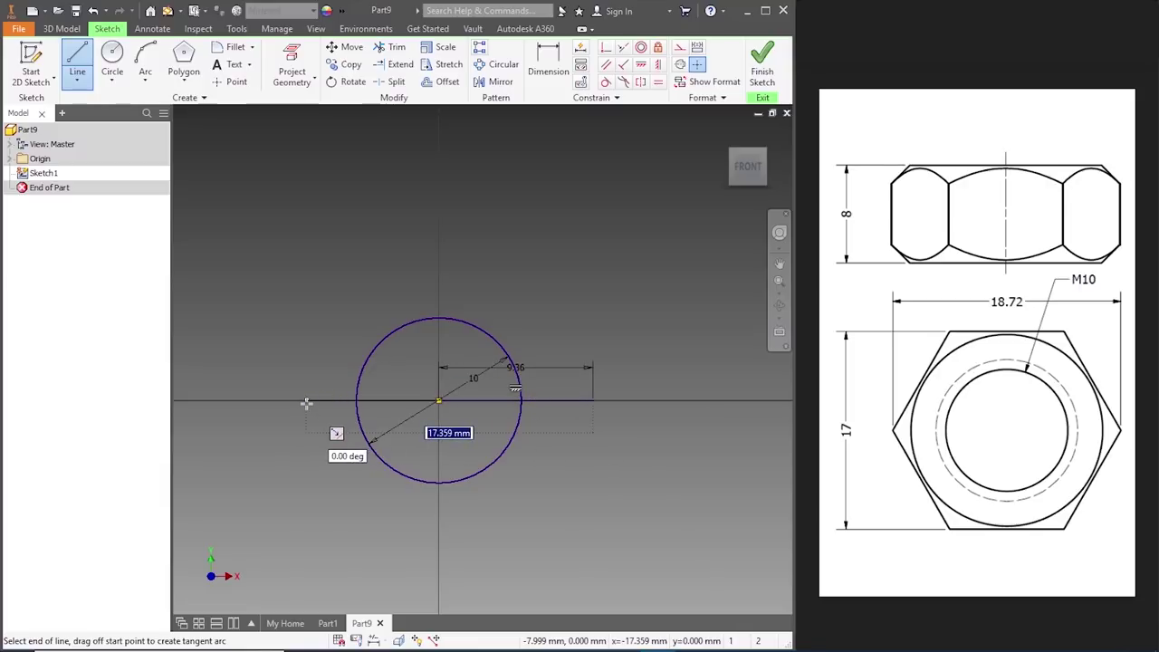
text(18.72)
key(Return)
key(Escape)
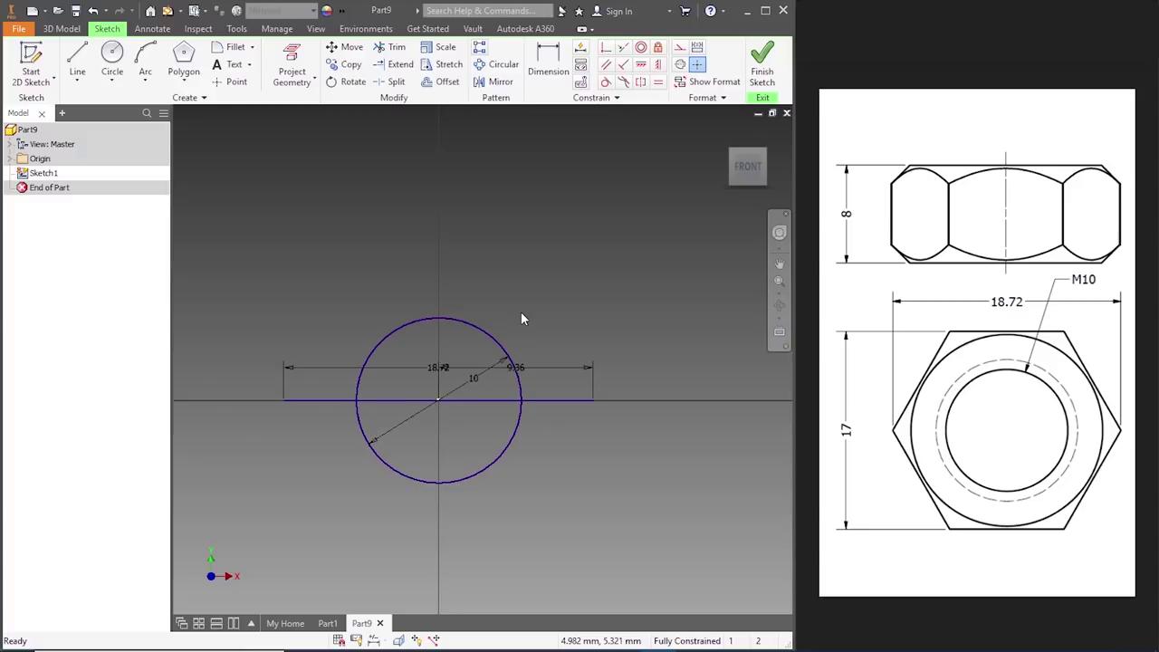
- Draw an inscribed 6-sided polygon centred on the origin with a corner at the helper line's end, and delete the helper lines
click(184, 84)
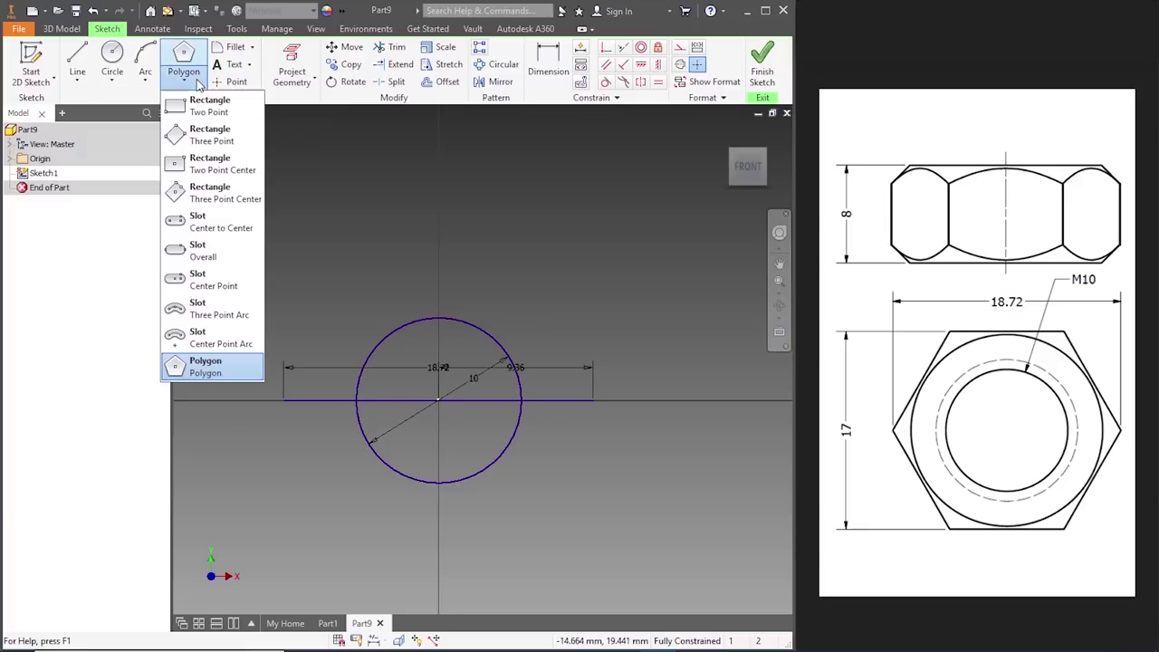
click(215, 364)
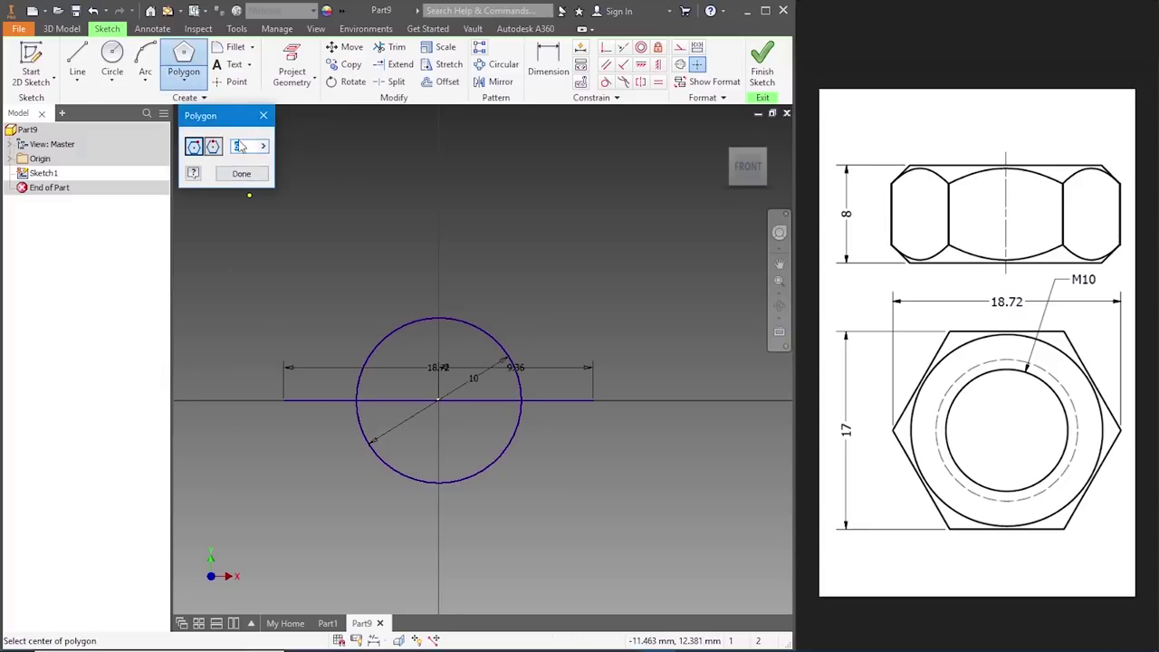
drag(240, 143, 227, 145)
text(6)
click(438, 401)
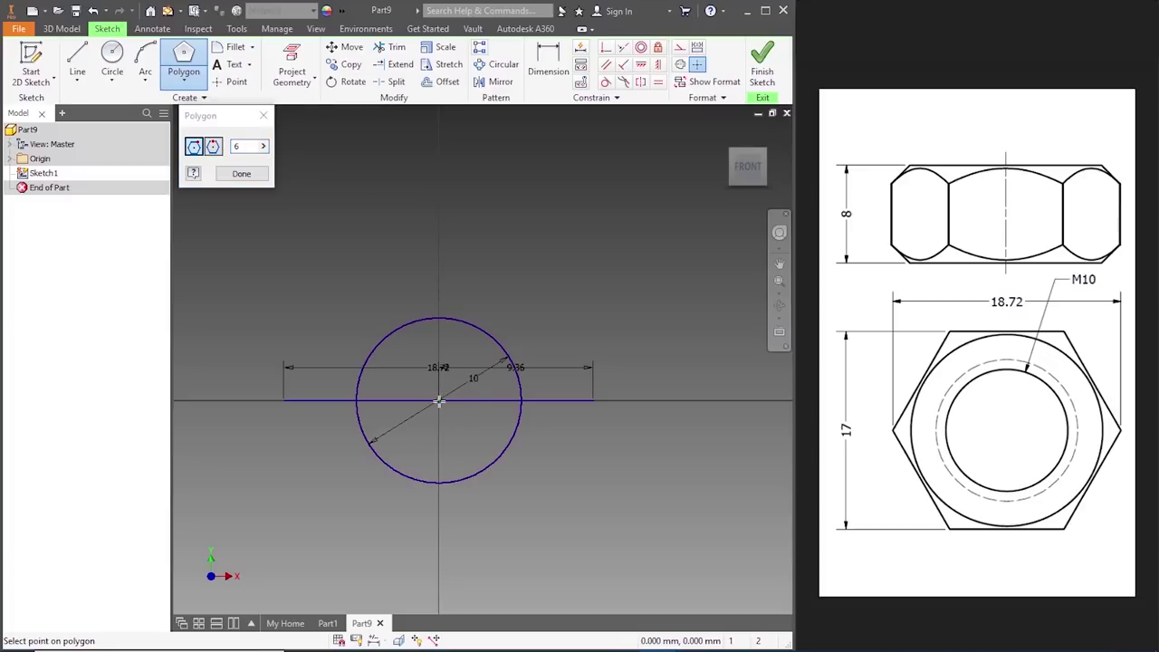
click(285, 401)
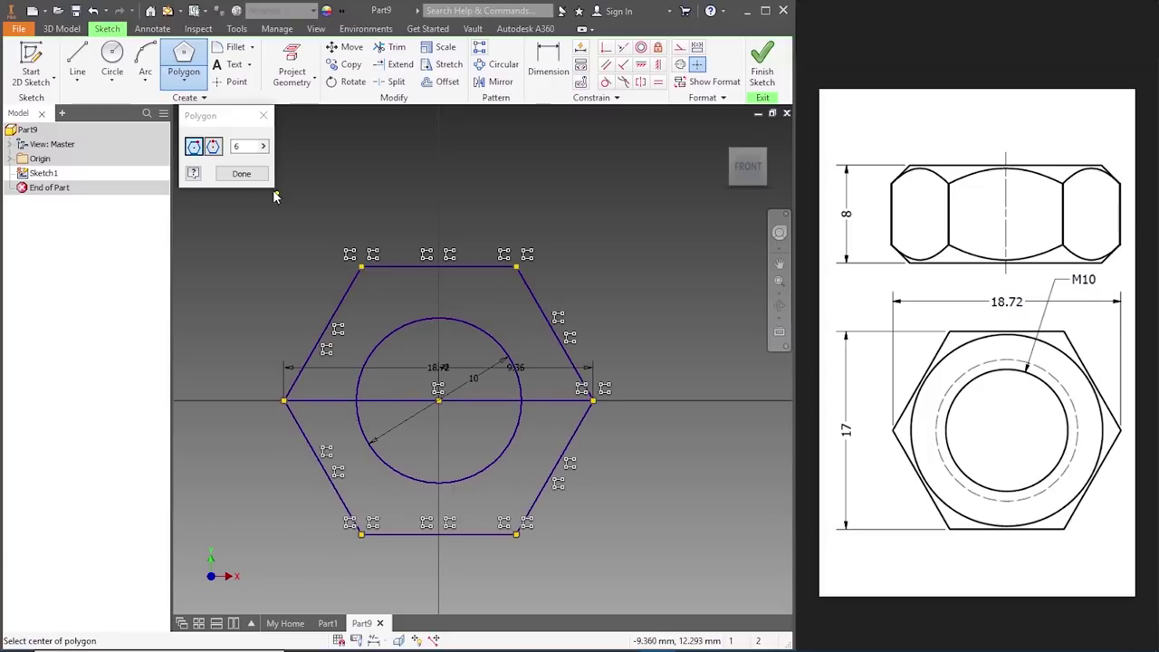
click(242, 175)
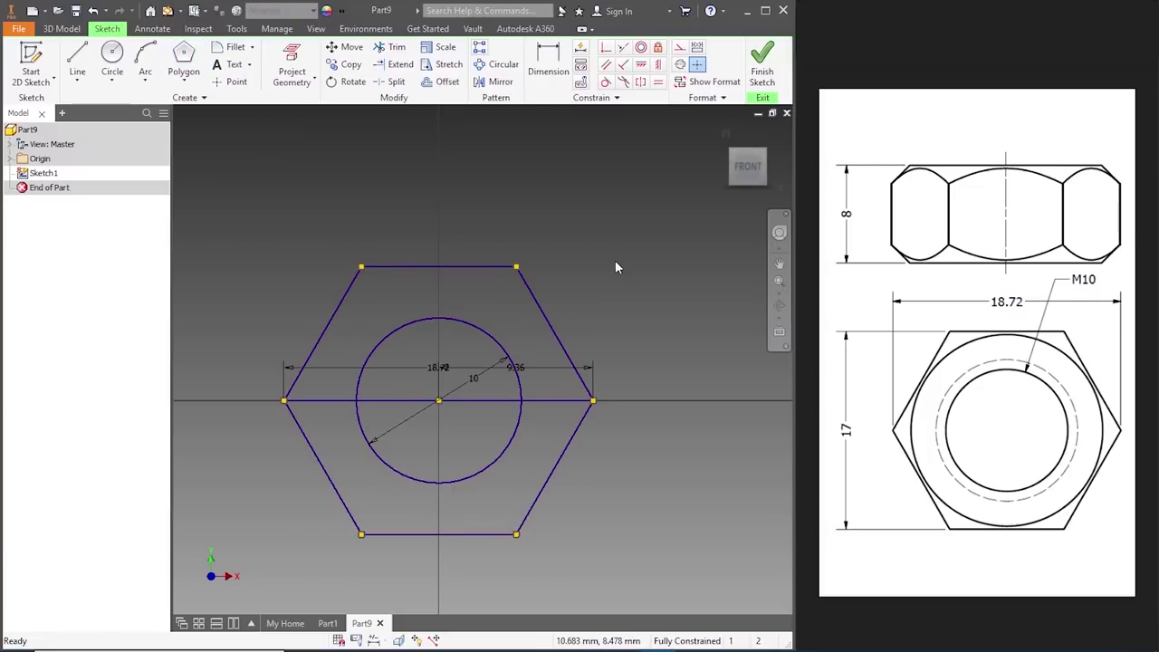
click(520, 404)
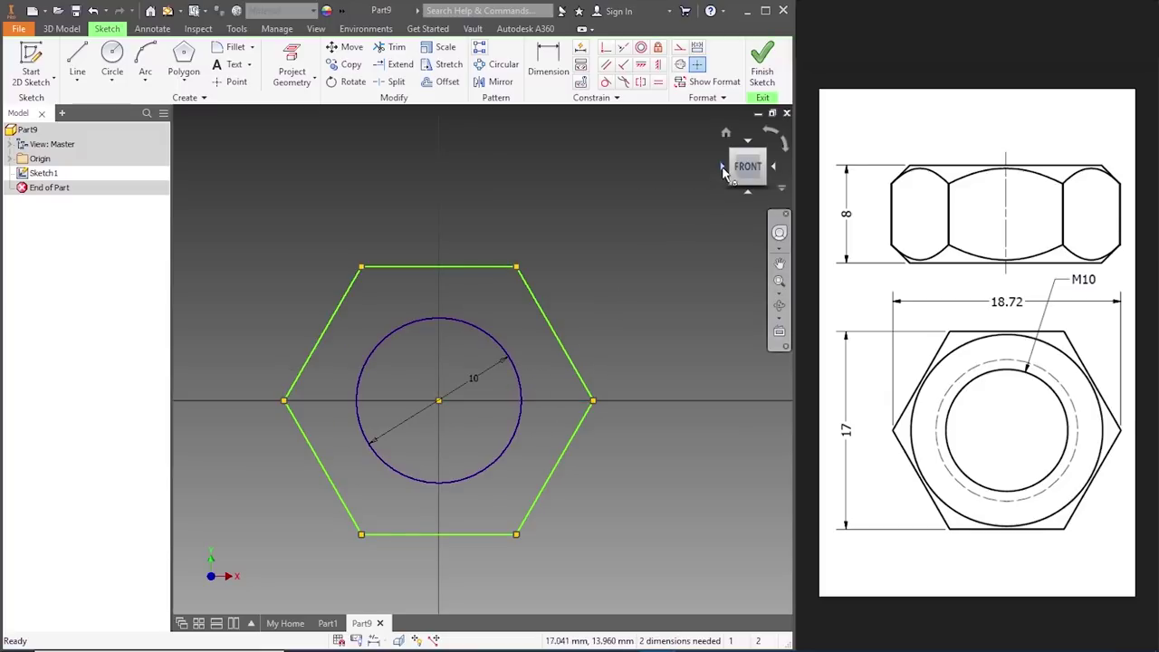
- Finish the sketch and extrude the region between the hexagon and the circle by 8 mm
click(762, 76)
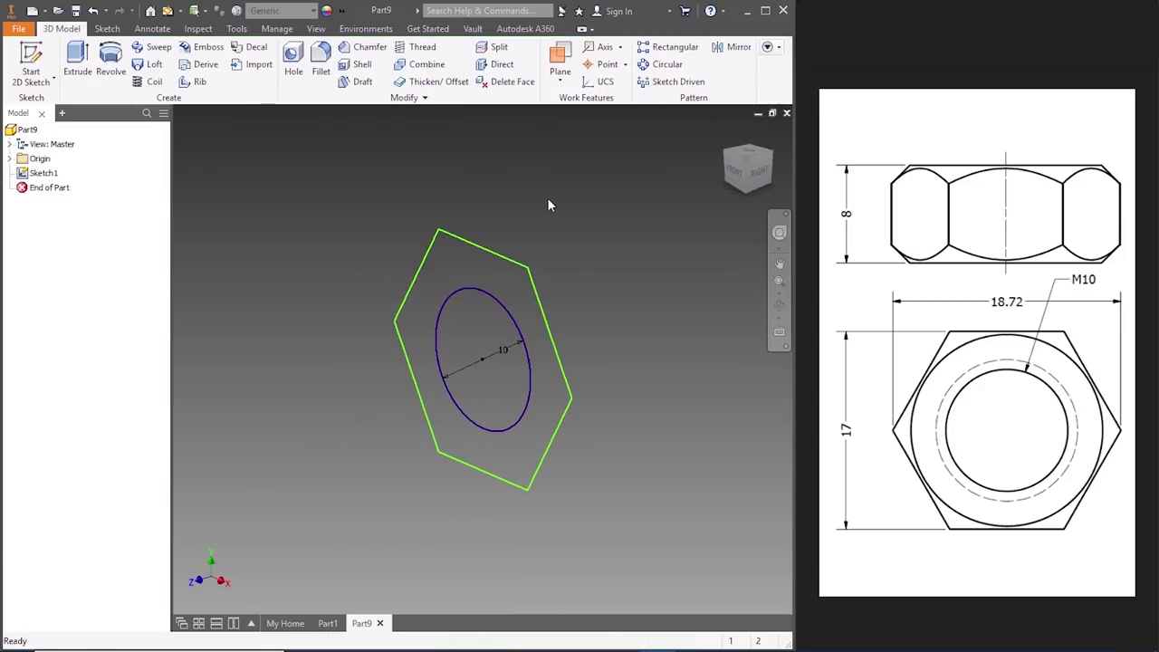
click(77, 64)
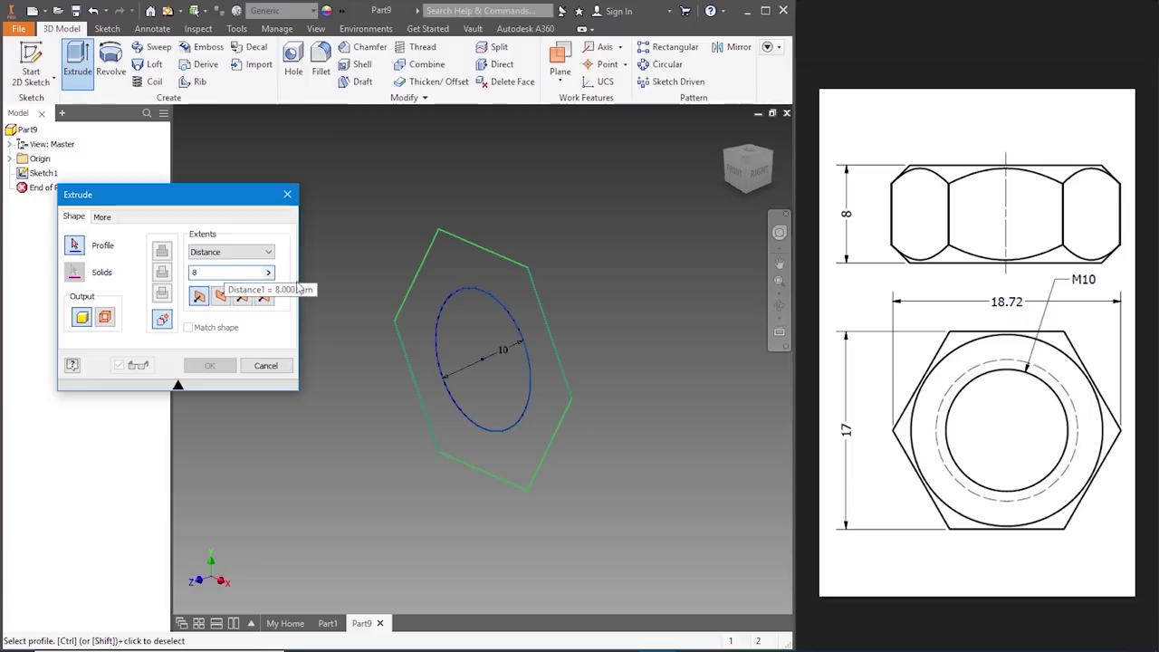
click(448, 277)
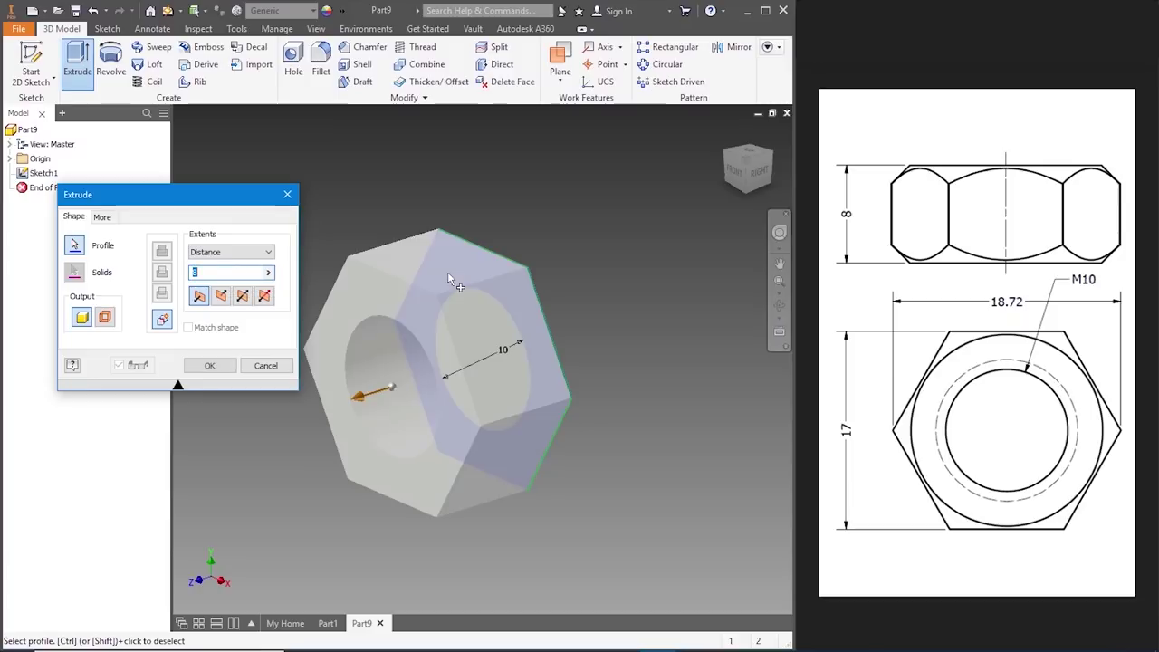
click(212, 365)
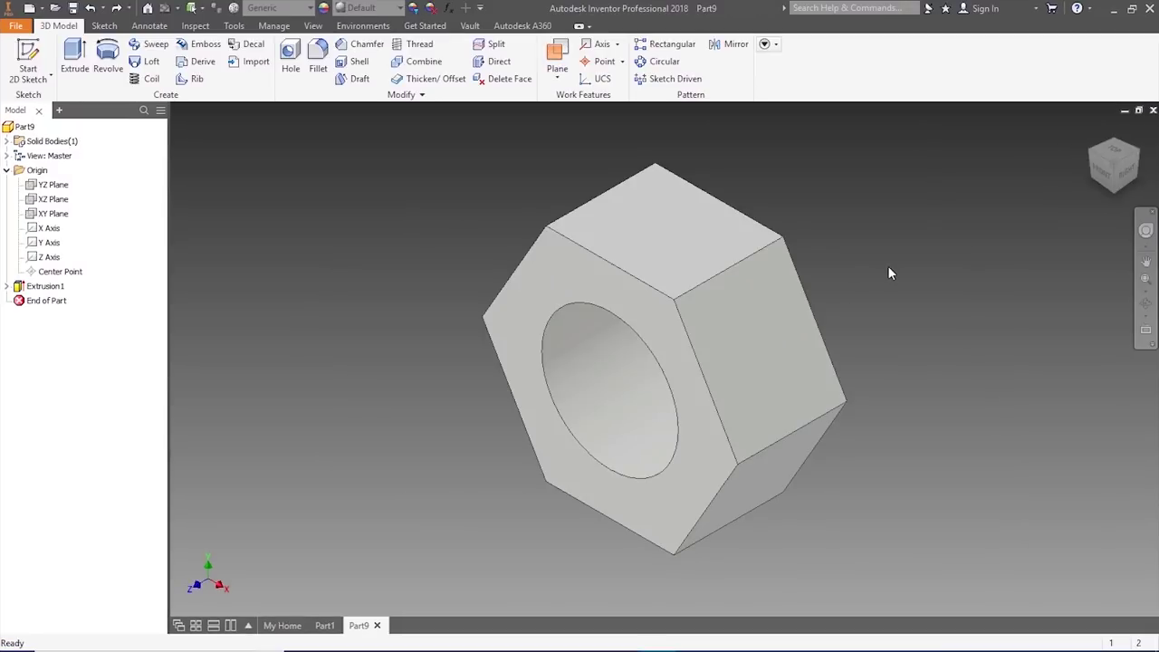
- Start a new sketch on the XZ origin plane of the nut
click(8, 170)
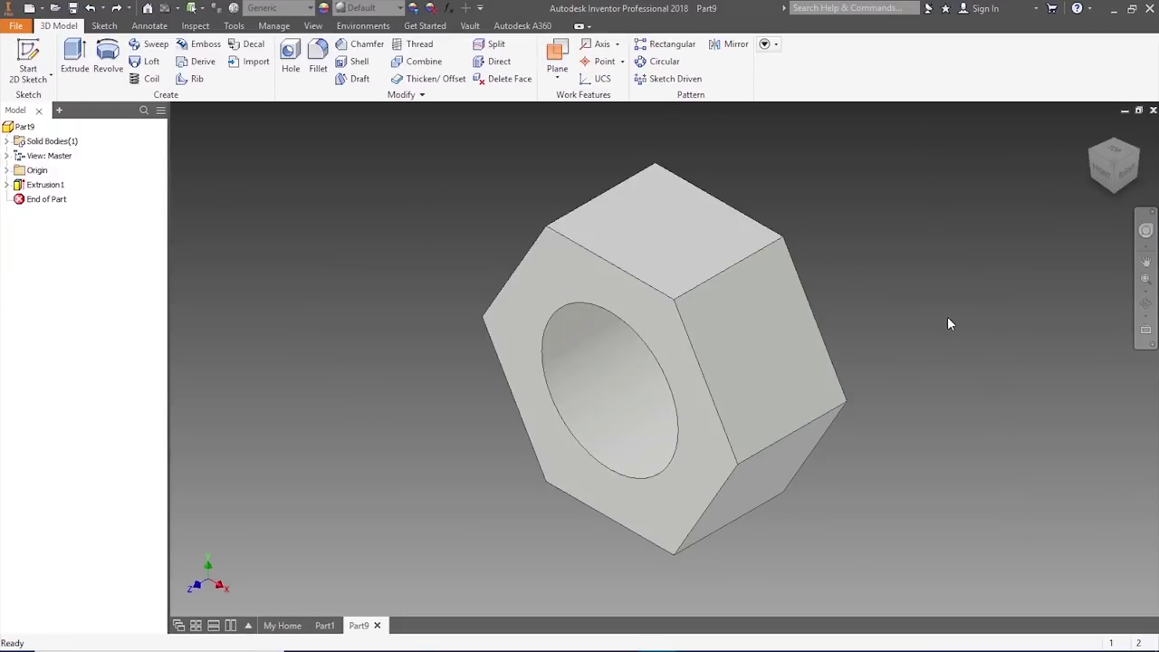
click(7, 171)
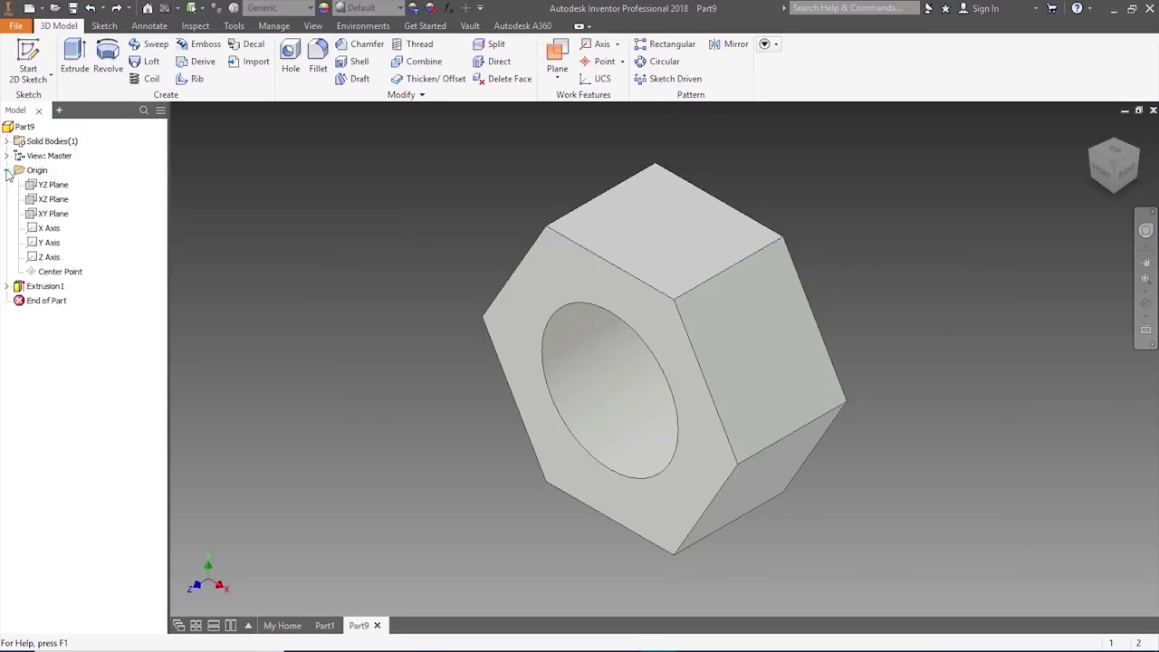
click(54, 199)
right_click(60, 205)
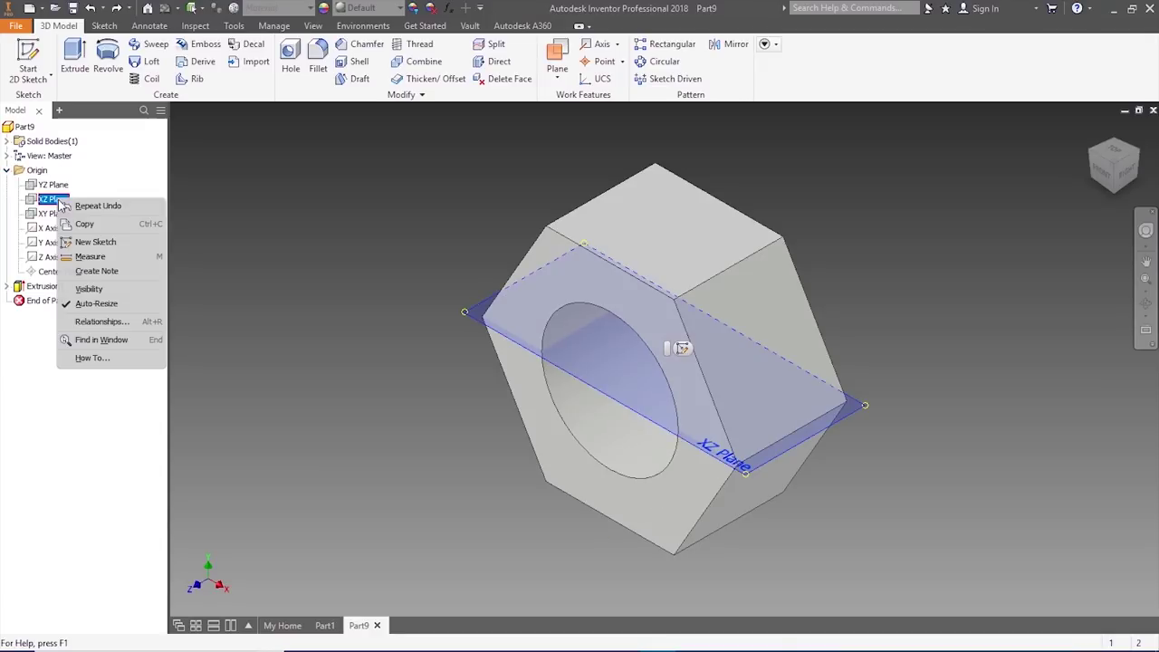
click(88, 244)
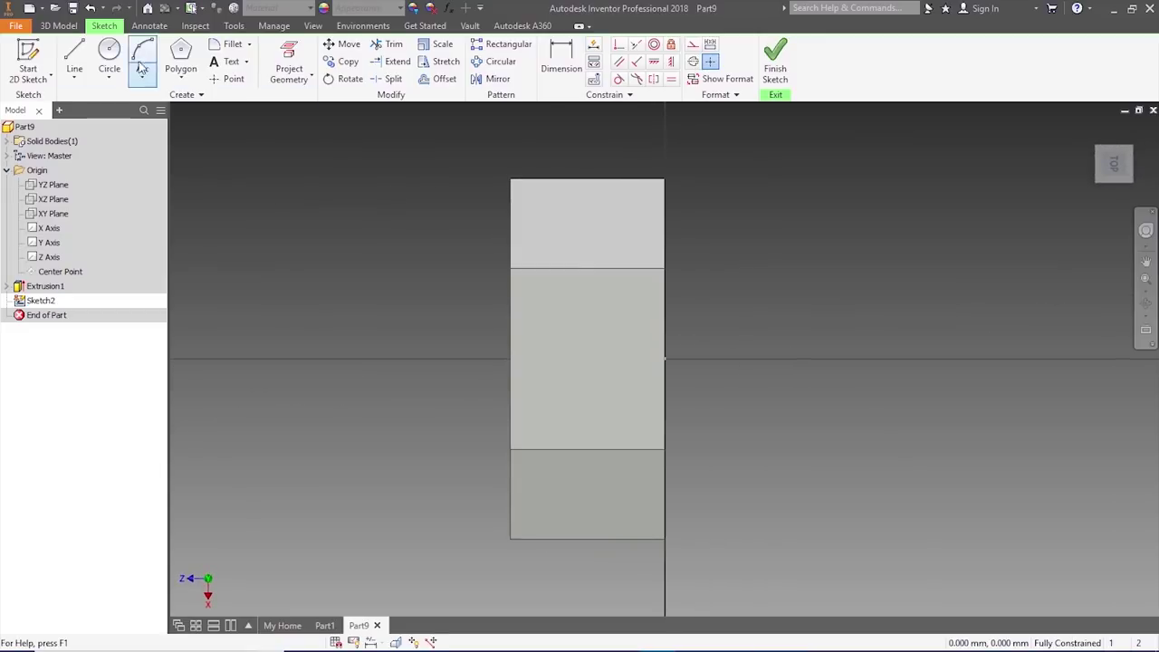
- Sketch a triangle at the nut profile's outer corner with 1.5 mm legs along the two edges, closed by a diagonal
click(76, 54)
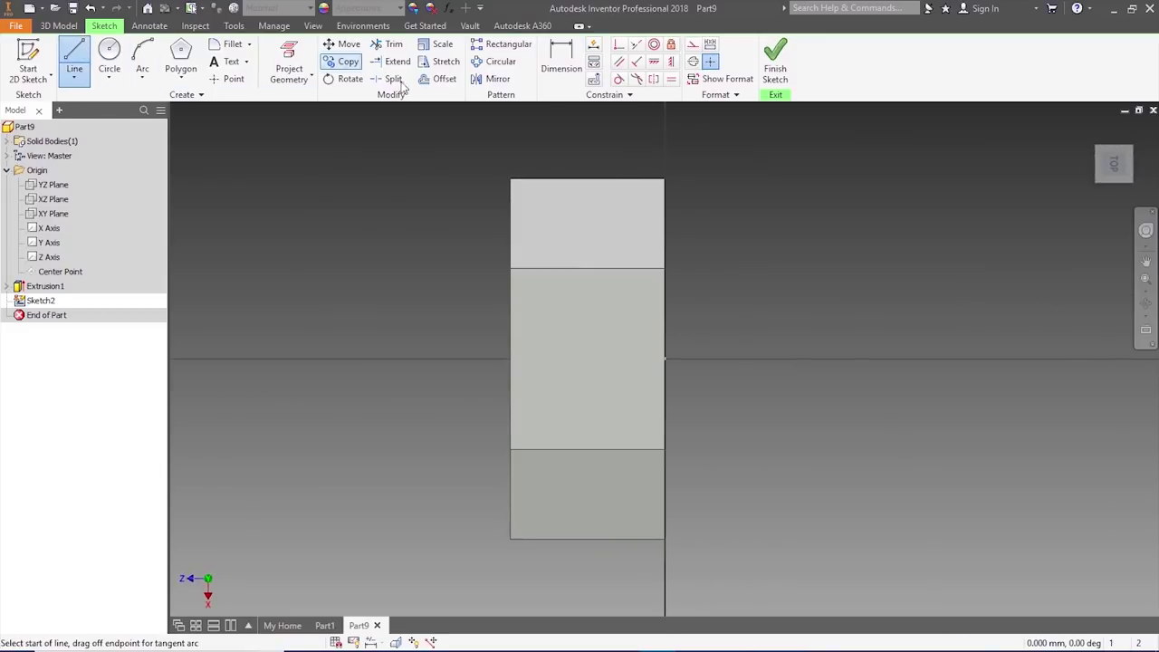
click(509, 178)
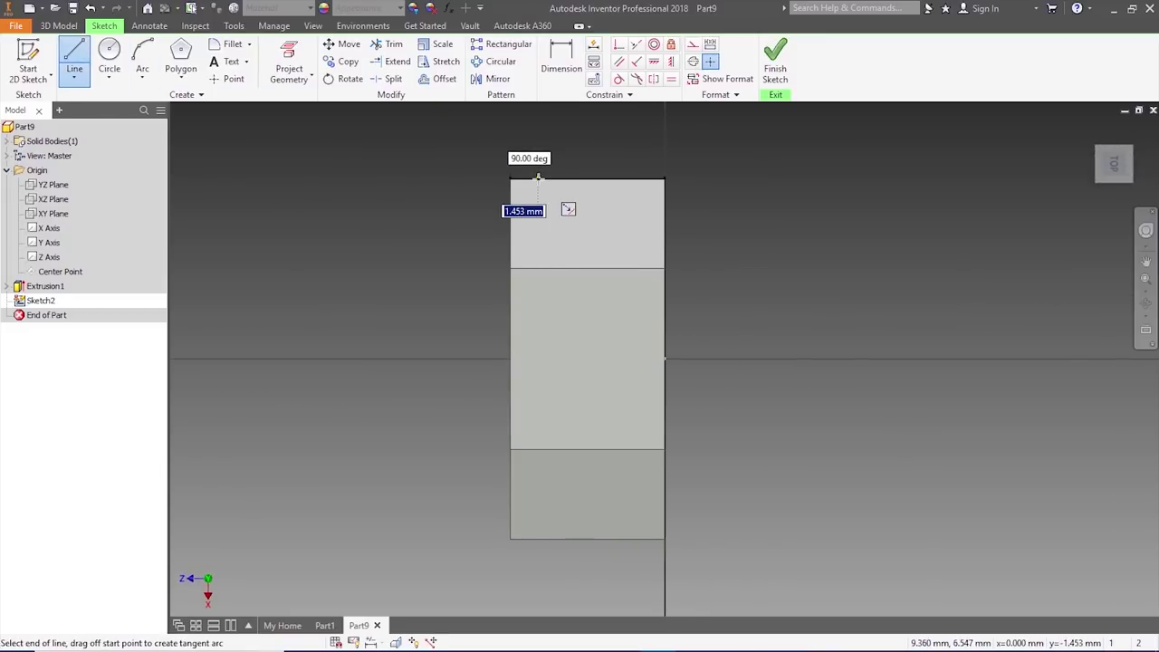
text(1.5)
key(Return)
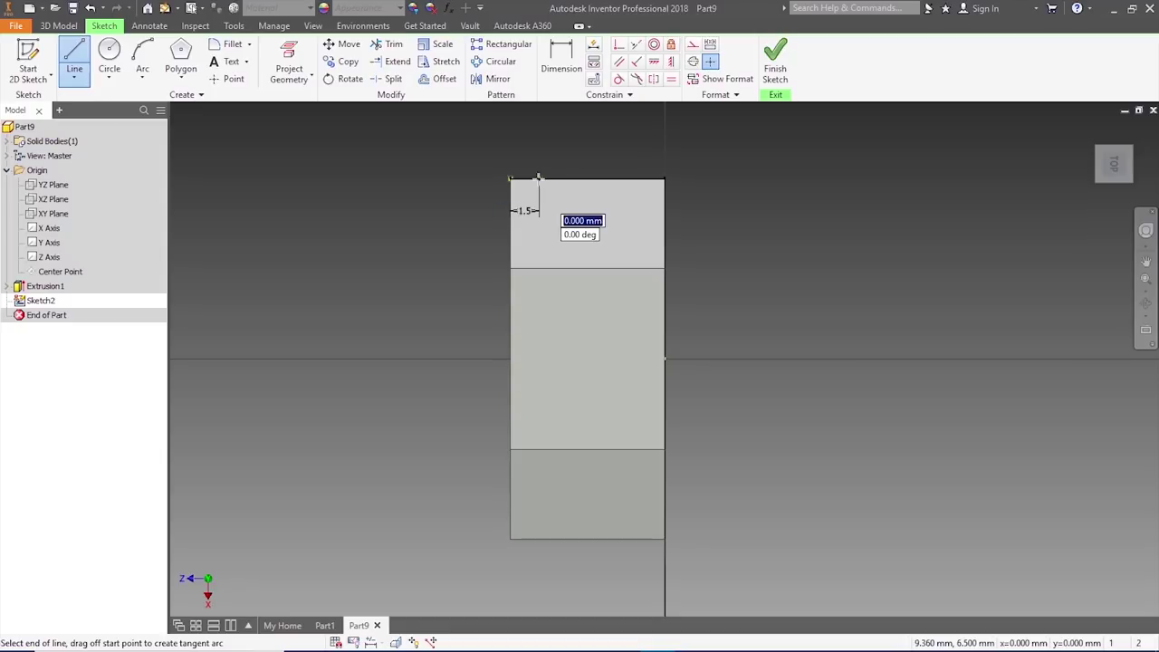
key(Escape)
click(74, 56)
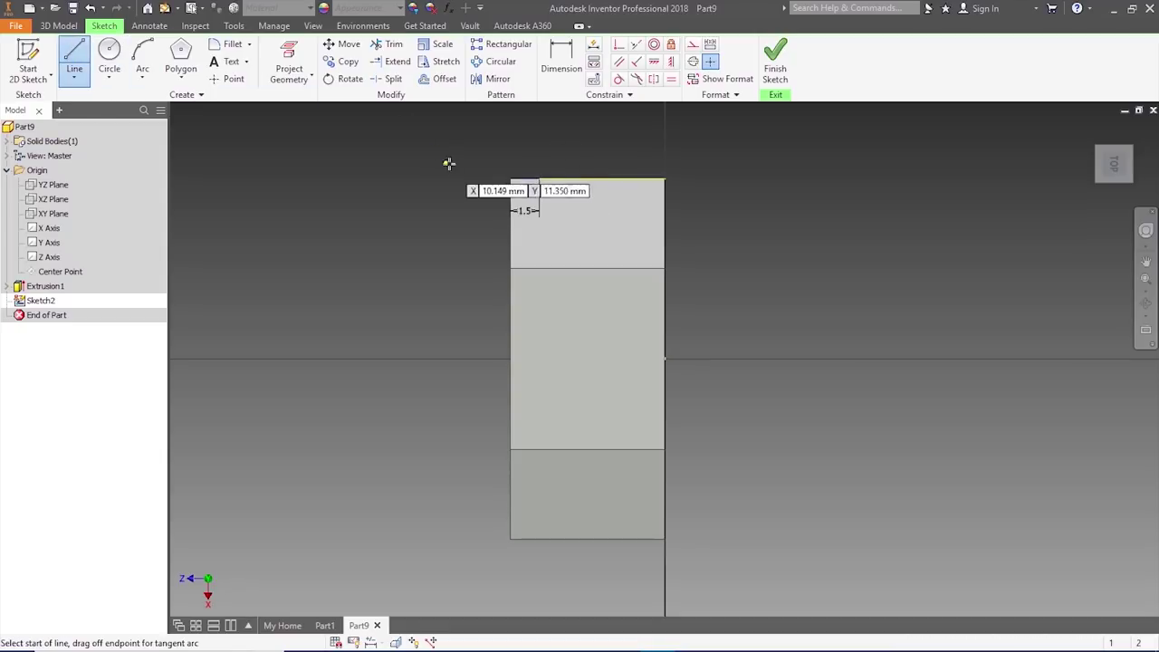
click(510, 179)
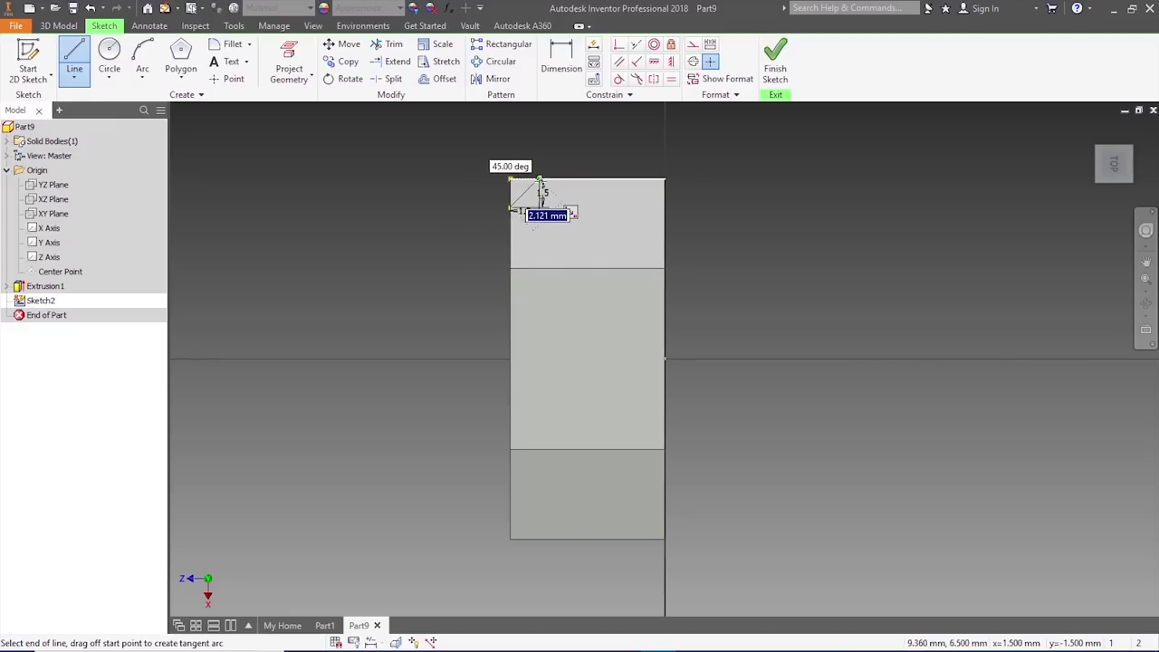
scroll(540, 177, down, 2)
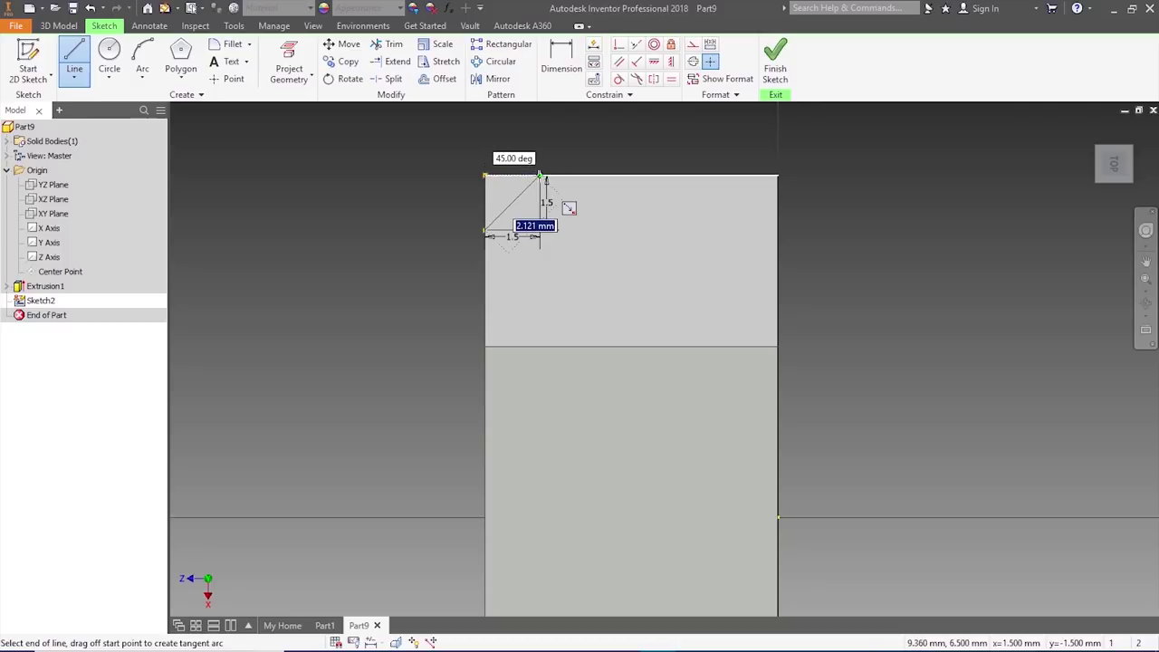
key(Escape)
key(Escape)
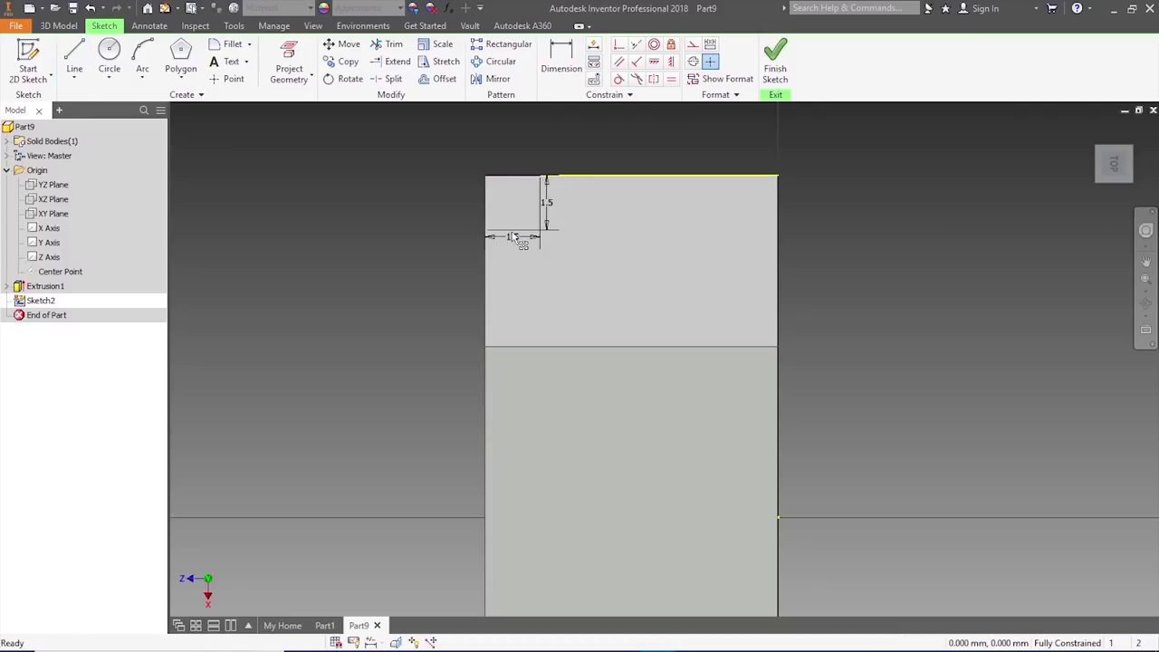
- Draw a line from the origin along the nut's centre axis to serve as the revolve axis
scroll(601, 126, down, 2)
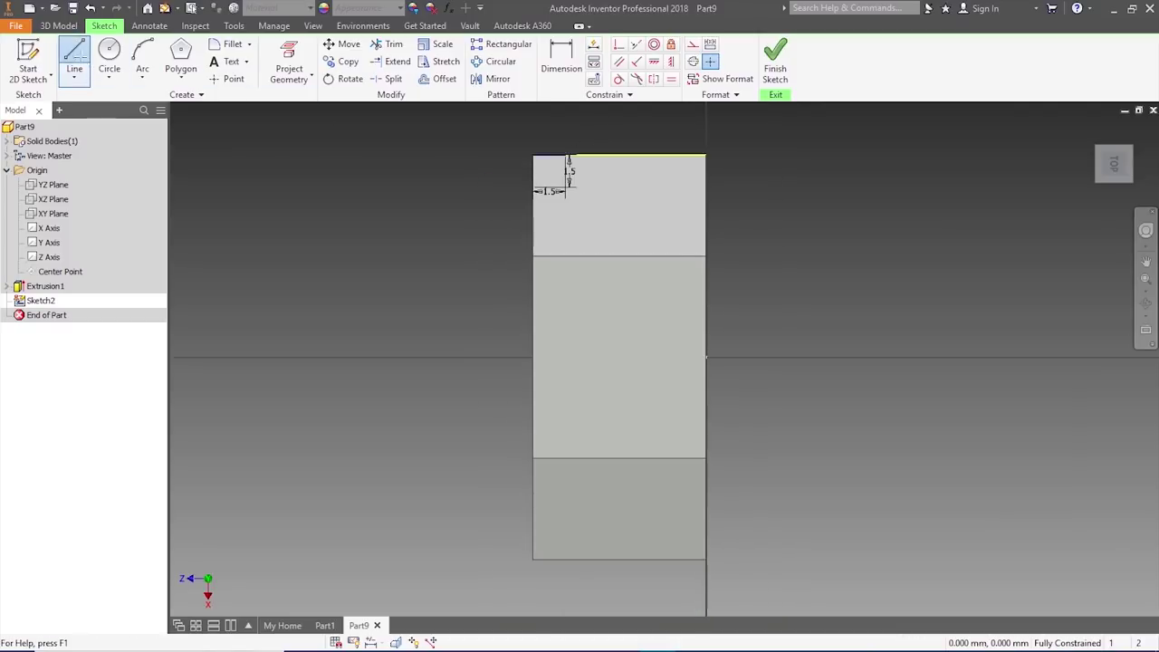
click(74, 57)
click(706, 356)
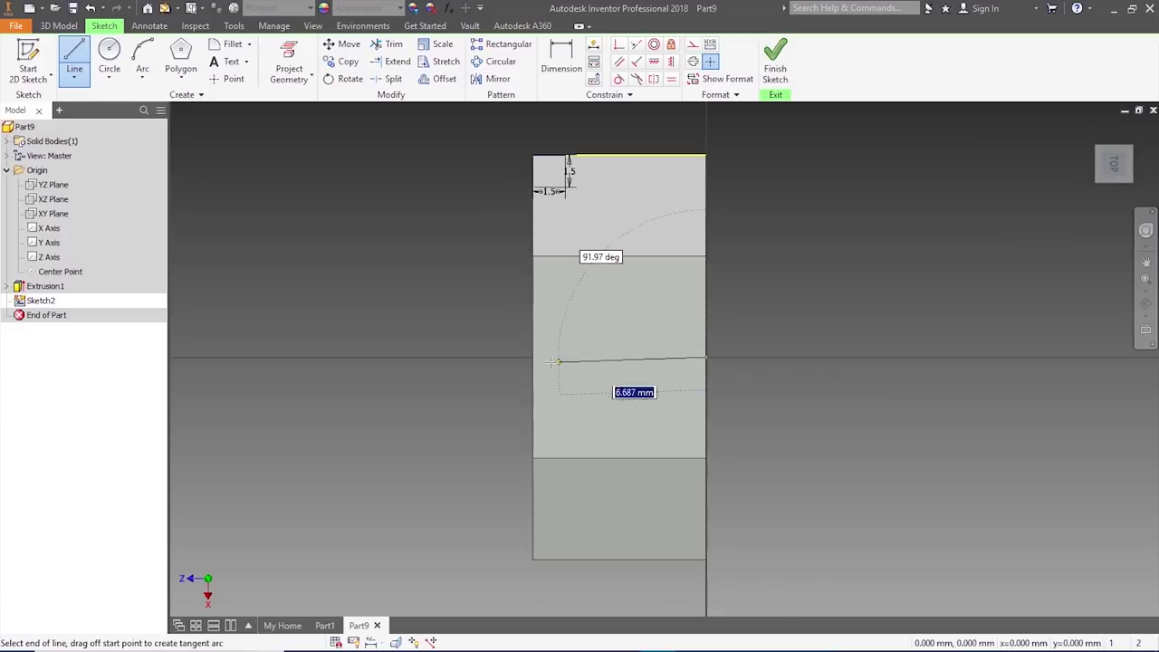
key(Escape)
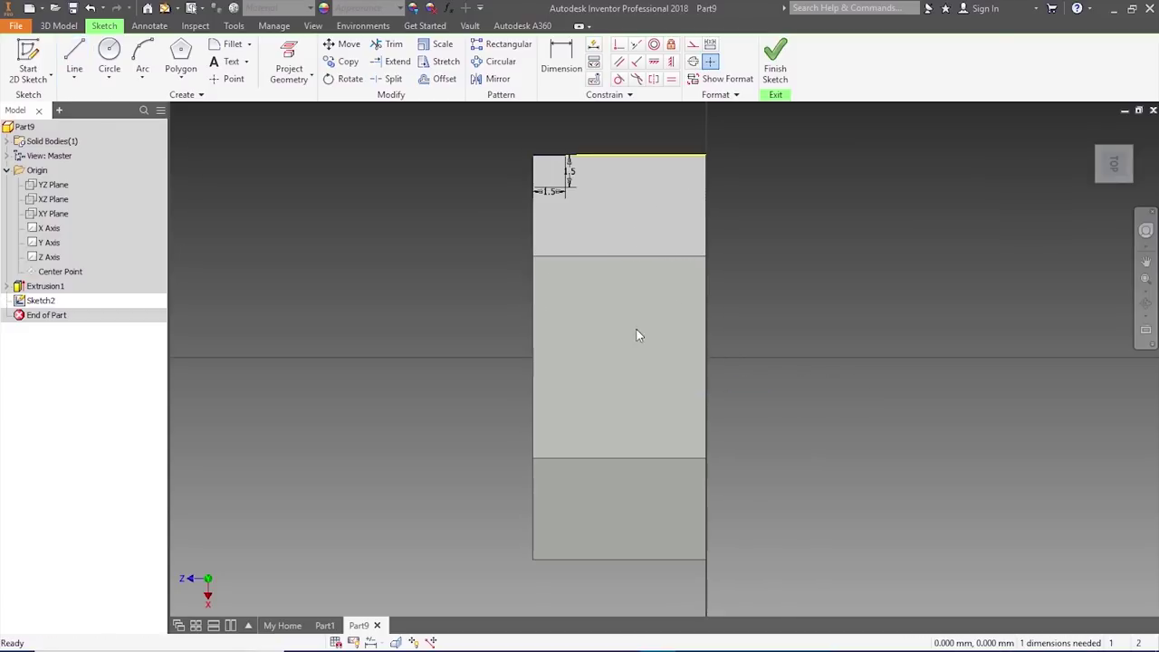
- Finish the sketch and revolve the corner triangle as a full cut about the centre line
click(1099, 154)
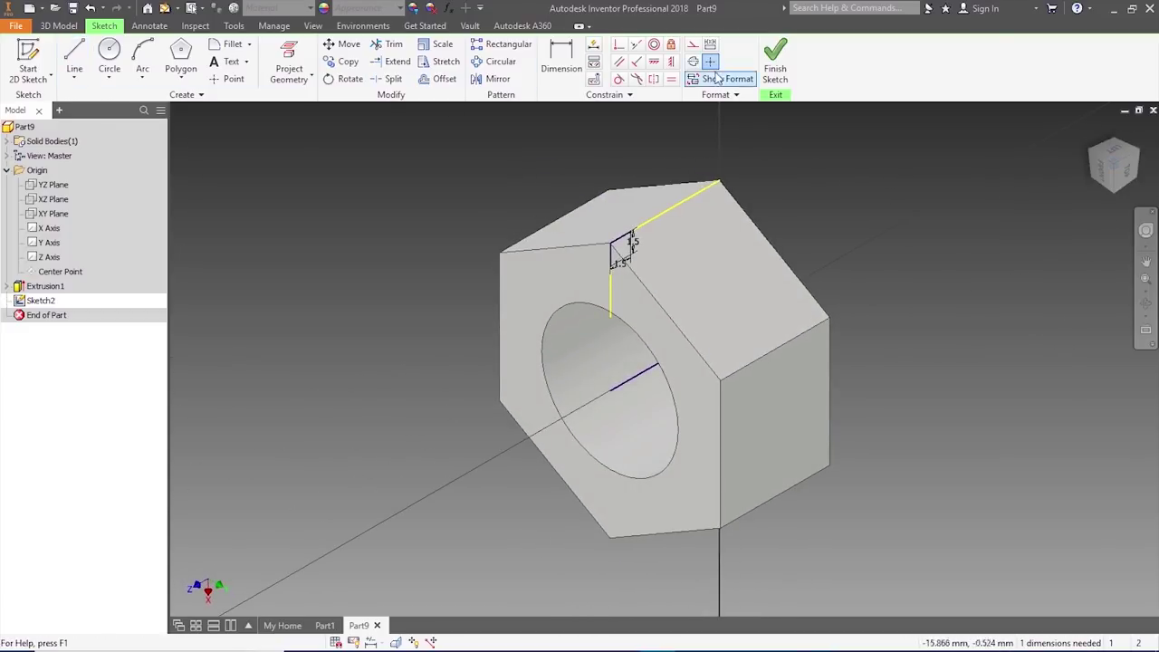
click(776, 61)
click(107, 62)
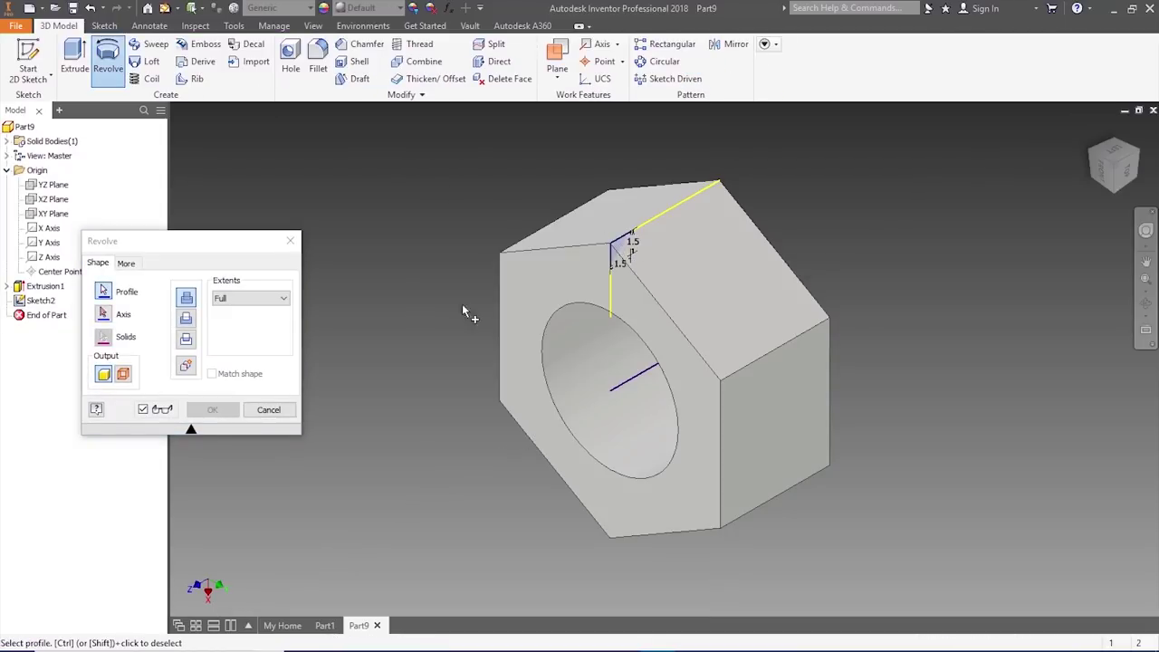
click(113, 315)
click(634, 383)
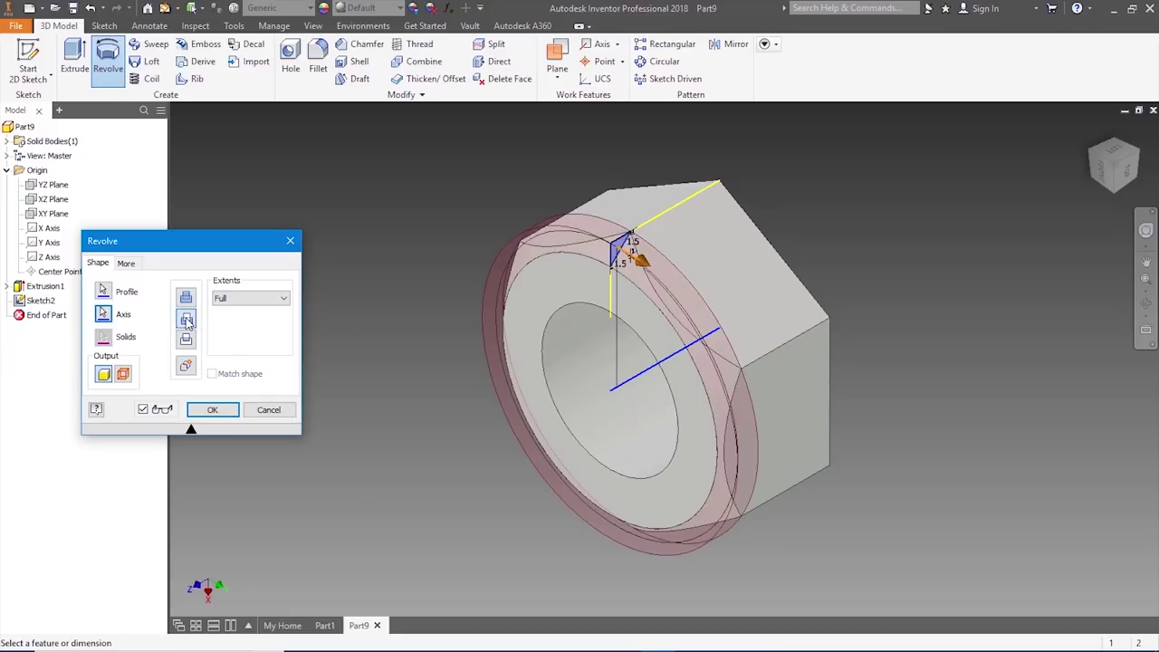
click(212, 409)
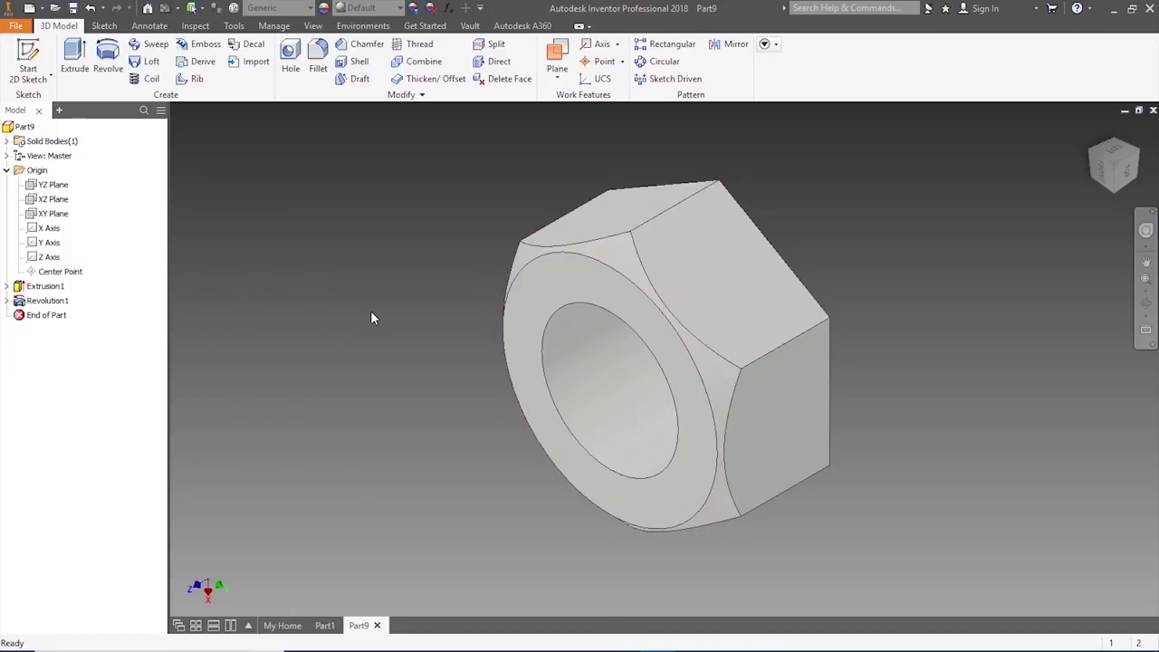
- Create a midplane between the nut's two flat end faces
click(557, 51)
click(557, 77)
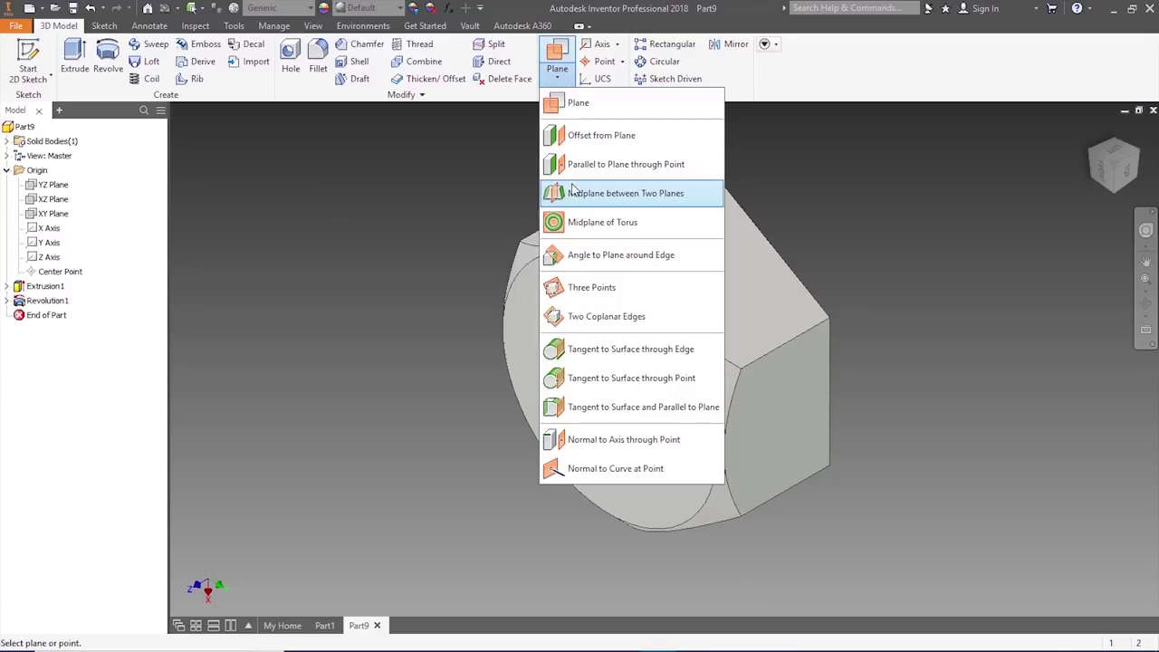
click(575, 193)
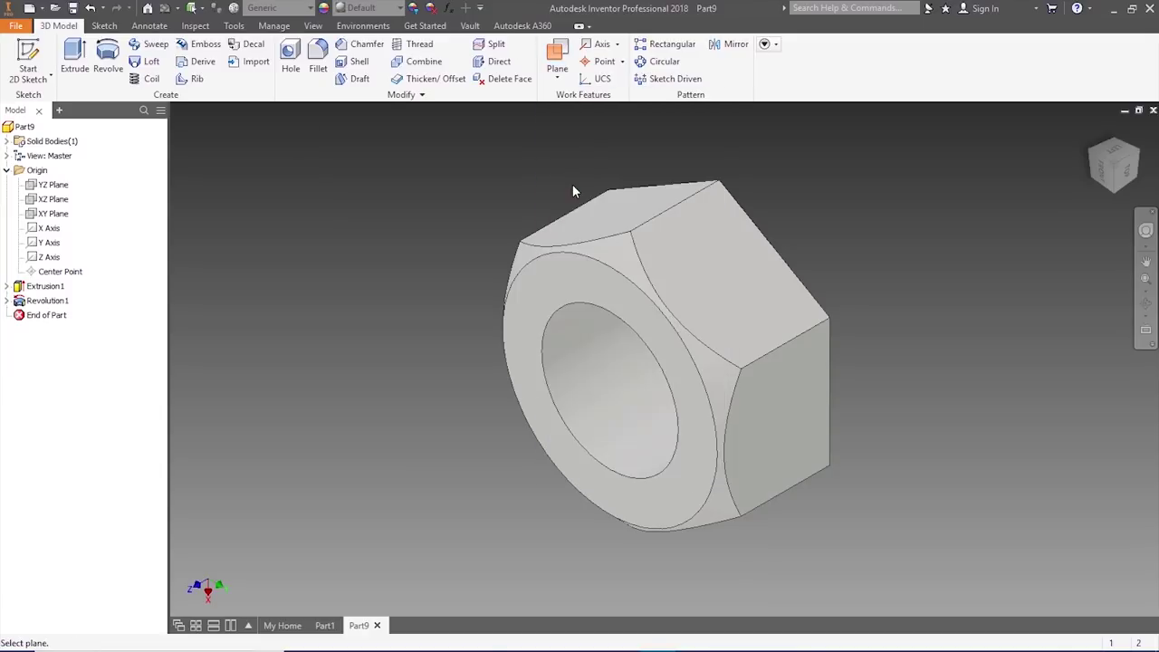
click(632, 299)
drag(1118, 163, 810, 265)
click(787, 283)
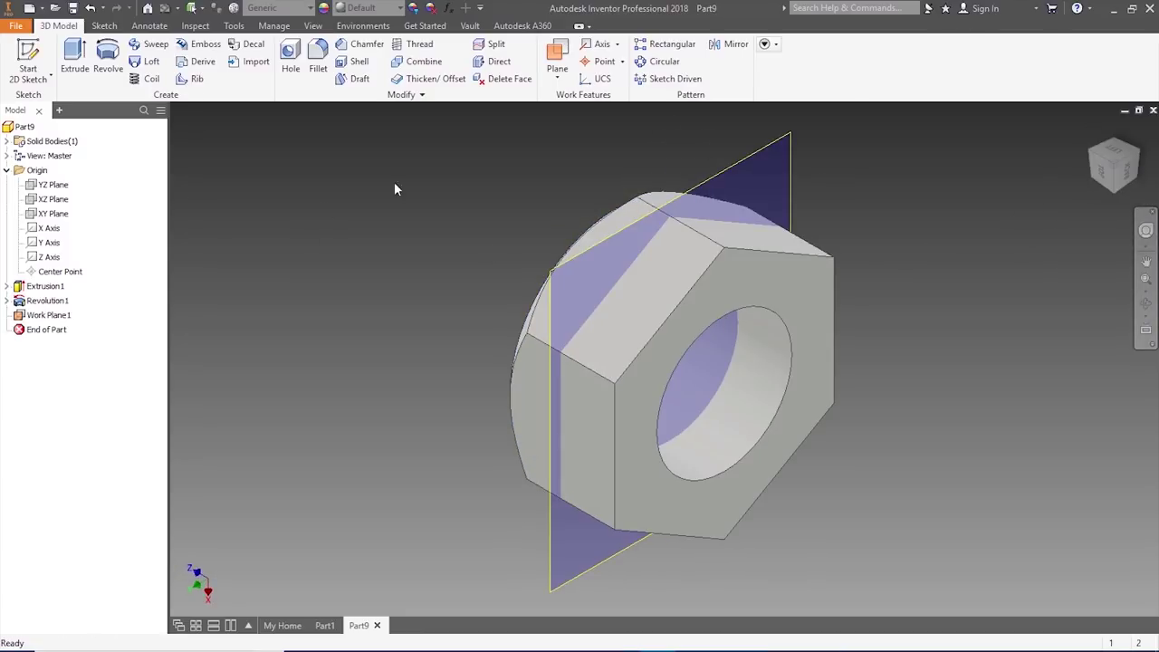
- Mirror the revolved corner cut to the nut's other end face across the midplane
click(1092, 130)
click(730, 45)
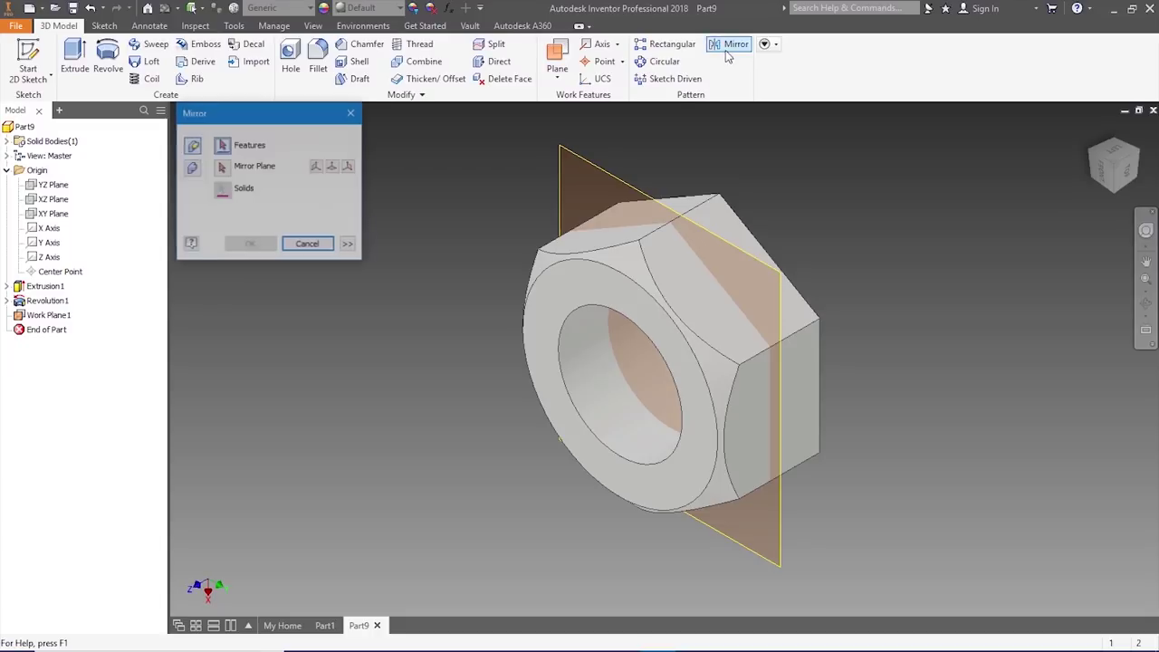
click(619, 257)
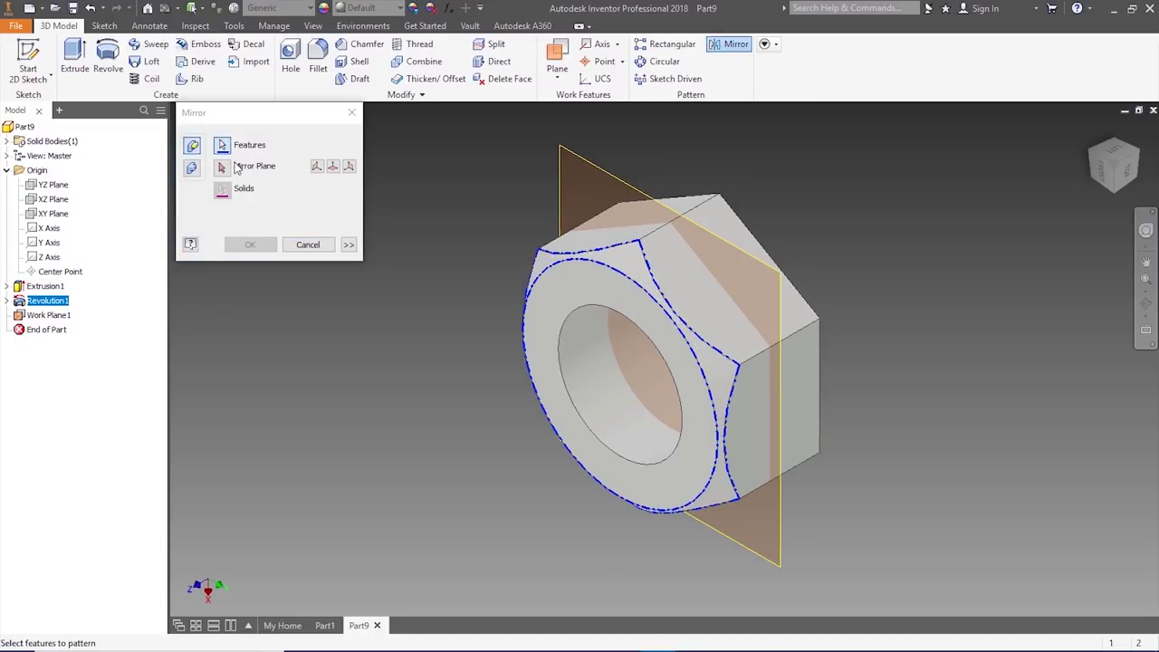
click(569, 165)
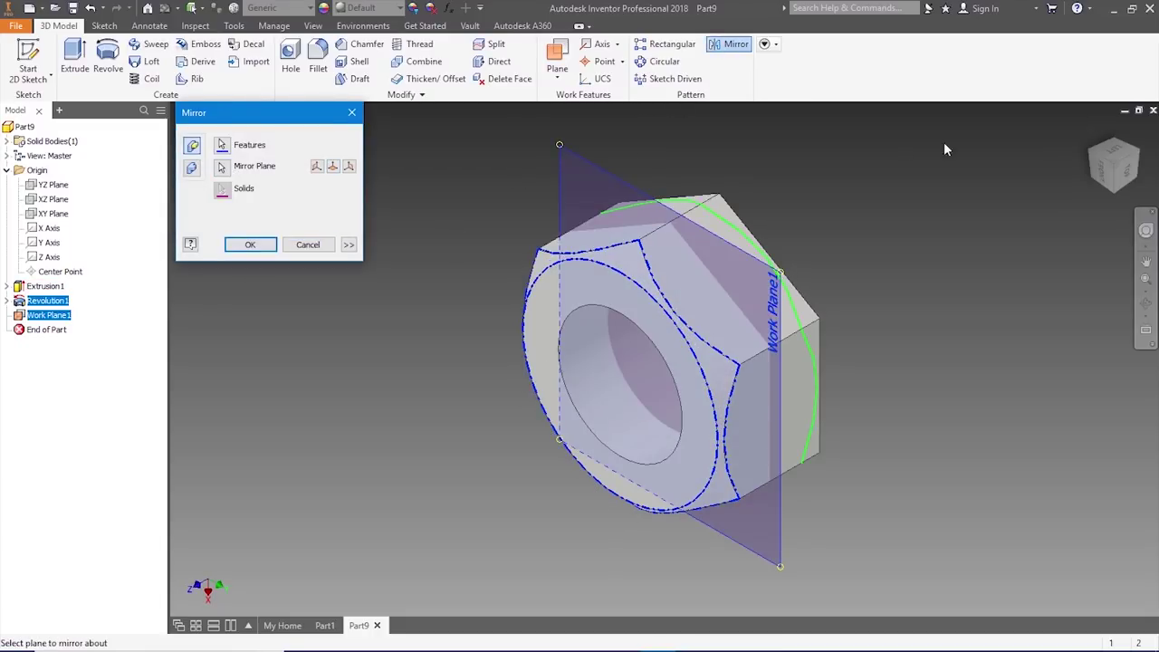
click(1139, 158)
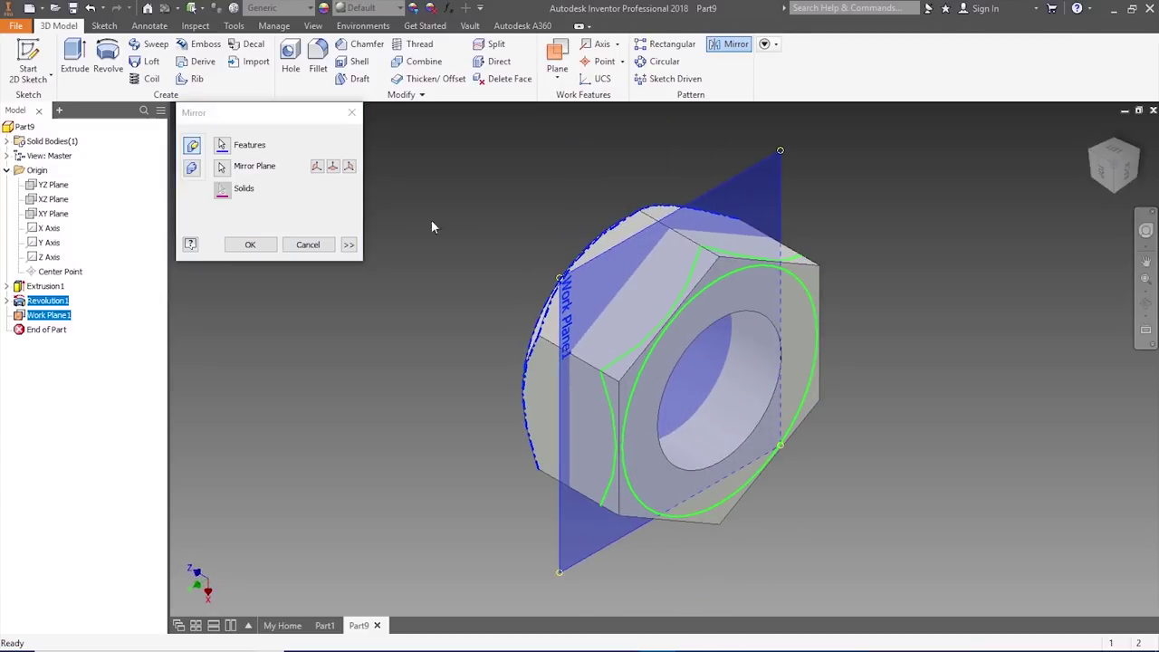
click(248, 245)
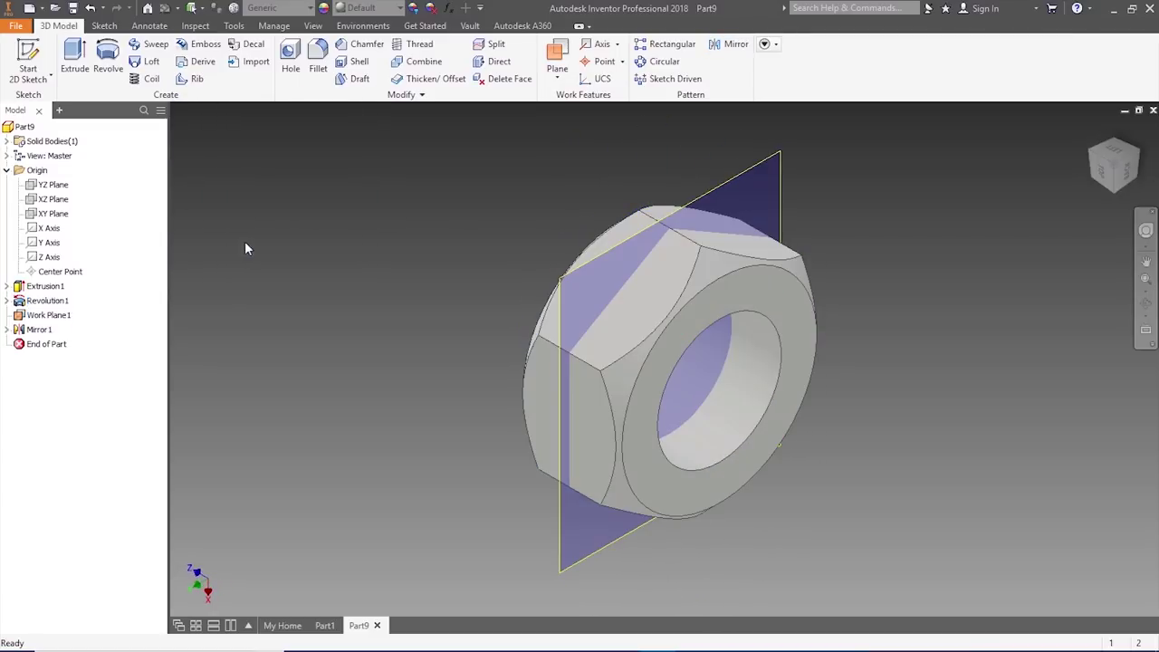
- Hide the midplane used for mirroring
right_click(41, 315)
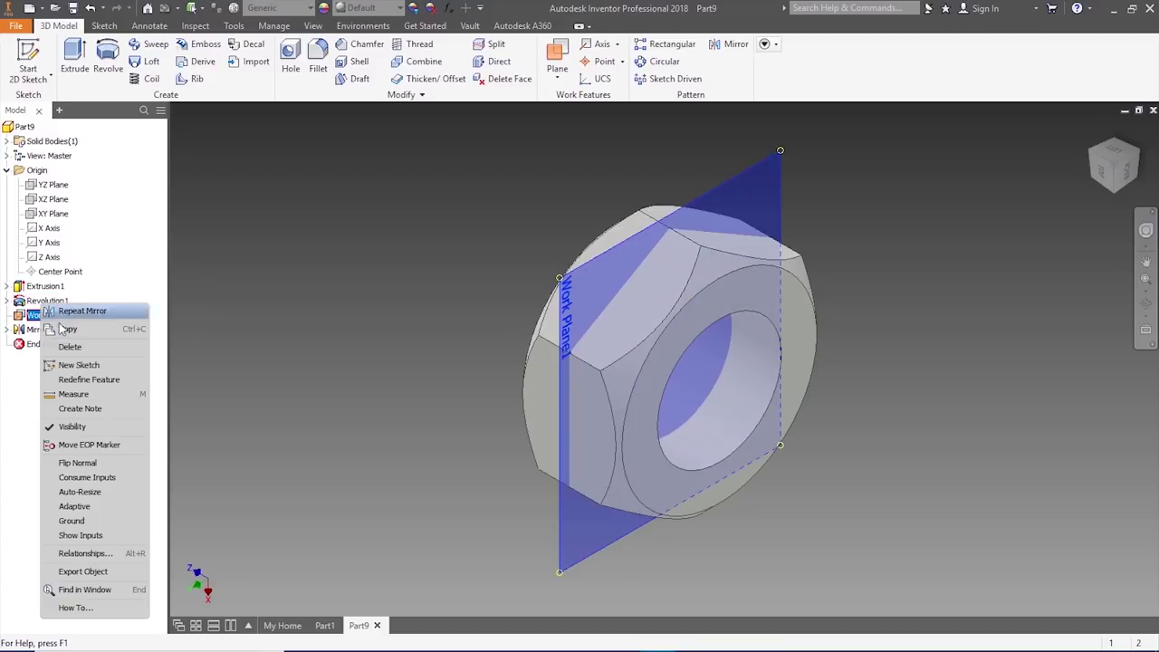
click(71, 426)
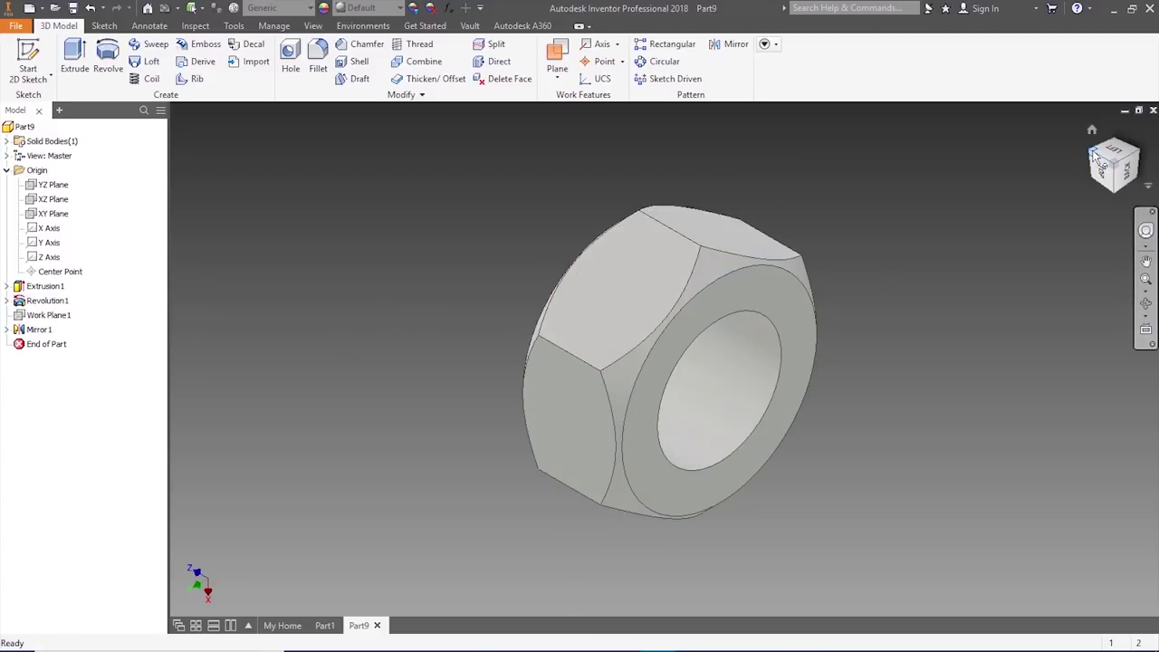
drag(1101, 168, 308, 151)
- Set the nut's material to Fe410W in the part's physical iProperties and apply it
click(234, 25)
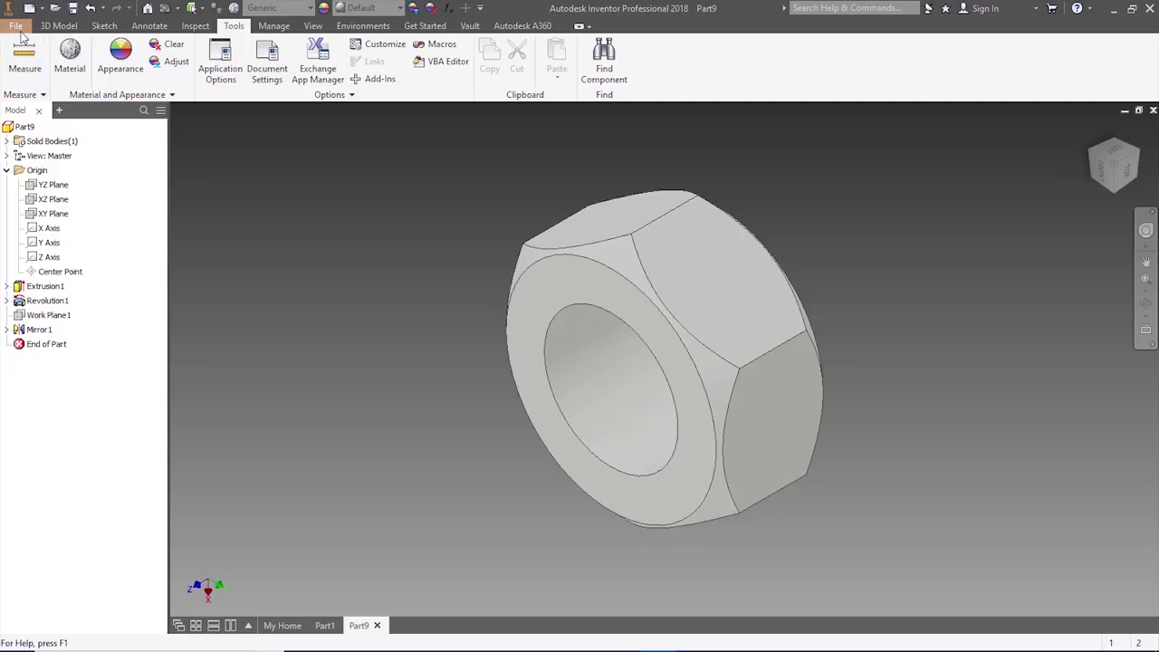
click(16, 25)
click(76, 313)
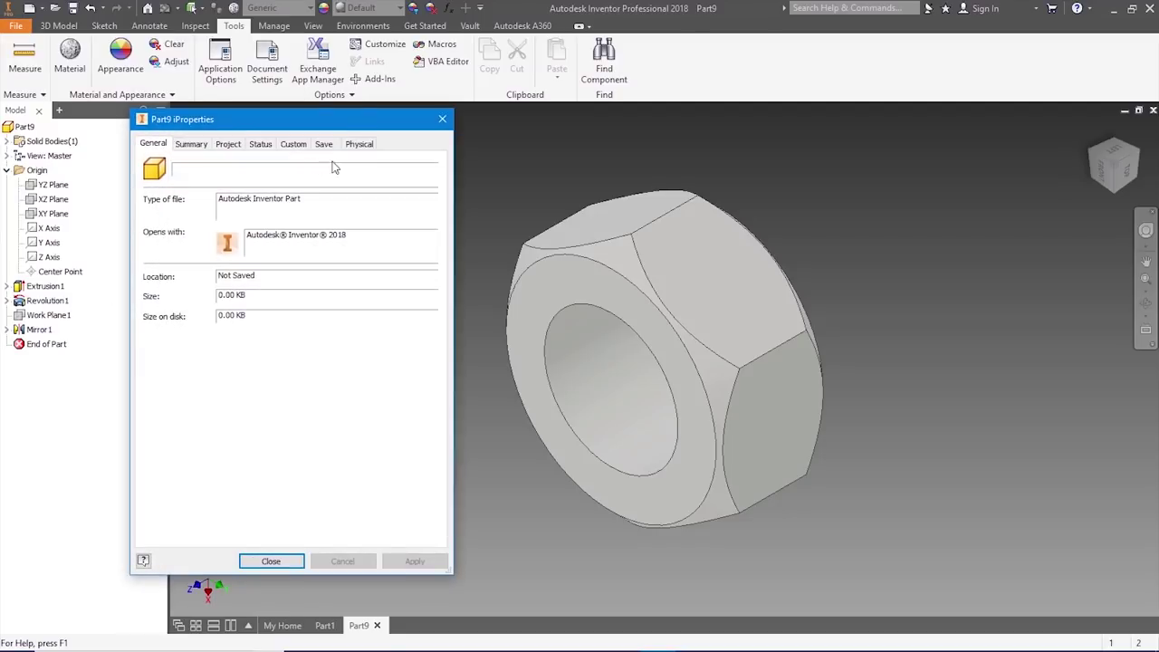
click(358, 144)
click(317, 212)
scroll(227, 263, up, 3)
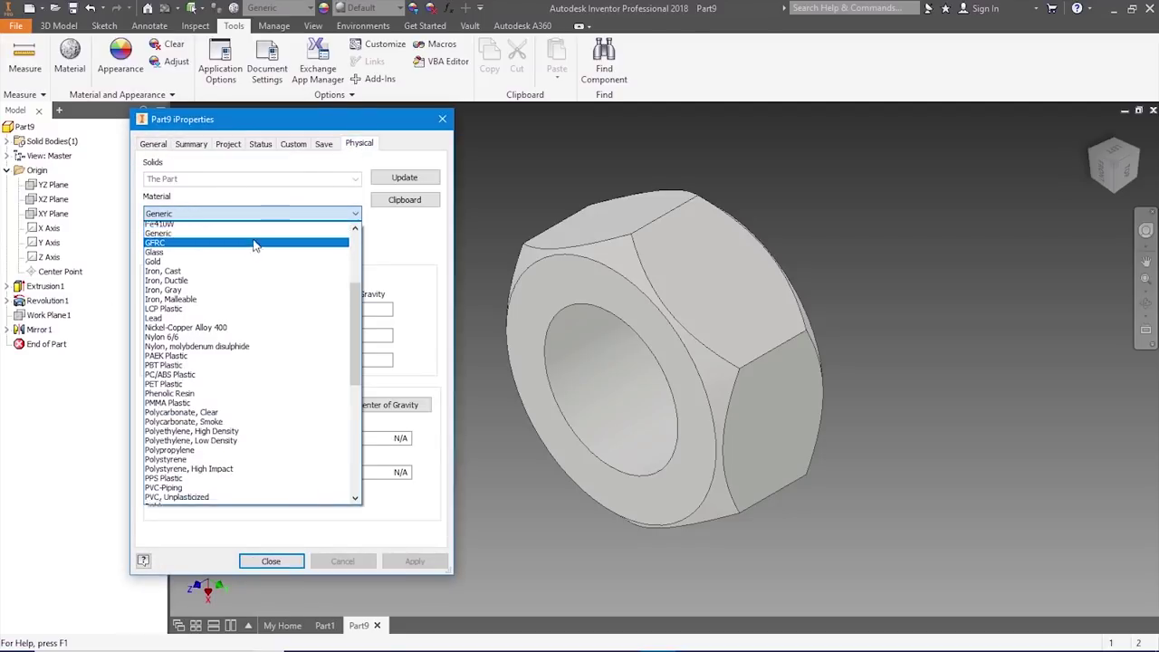
click(194, 273)
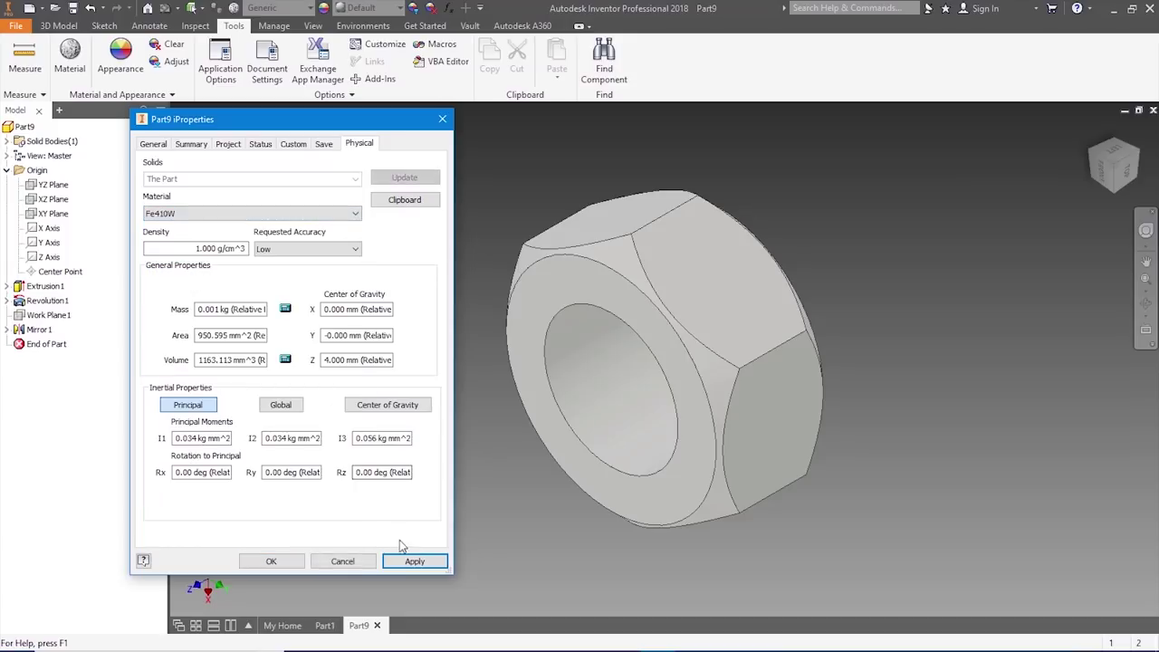
click(412, 561)
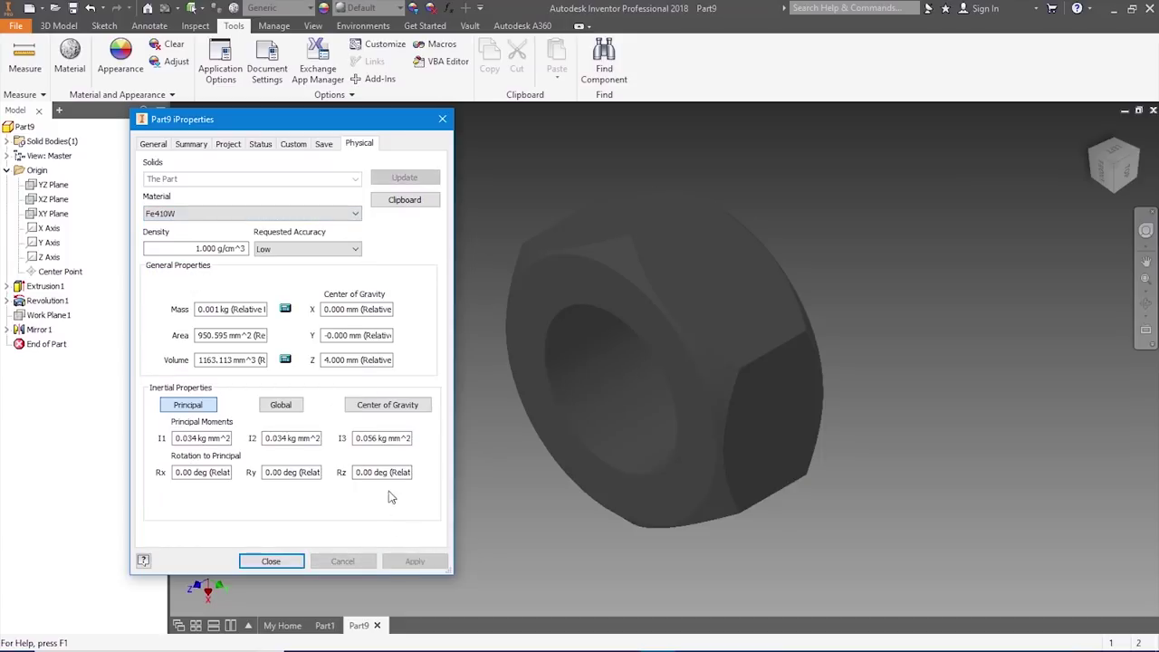
click(300, 559)
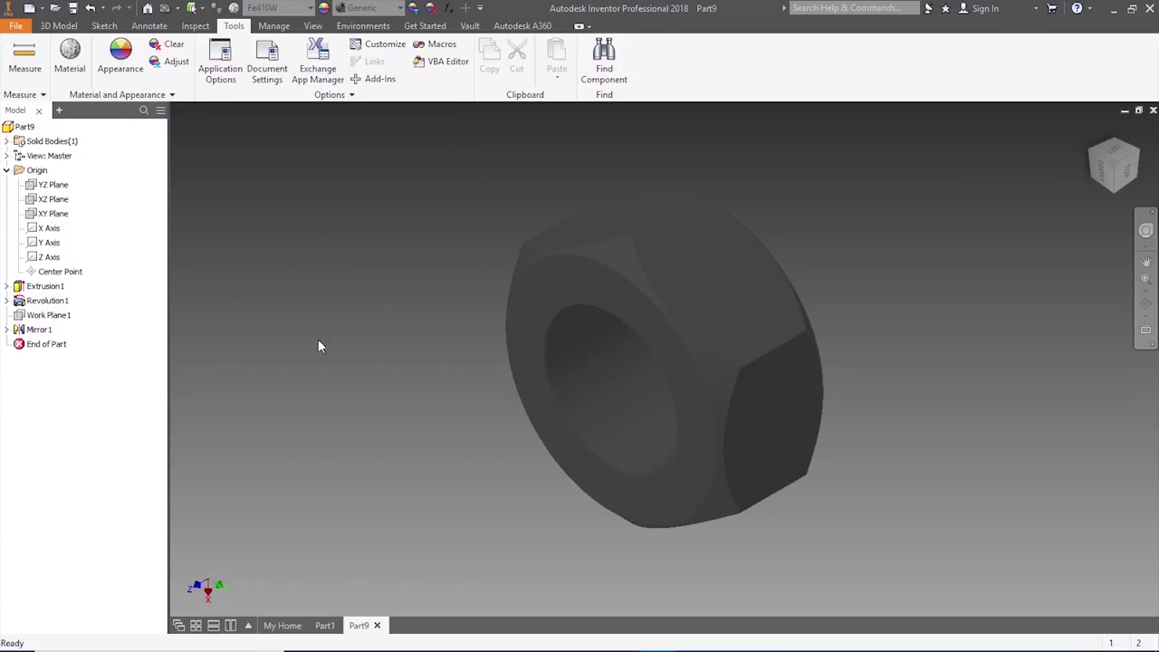
- Save the part as Nut in the Machine Vise folder
click(16, 25)
click(45, 176)
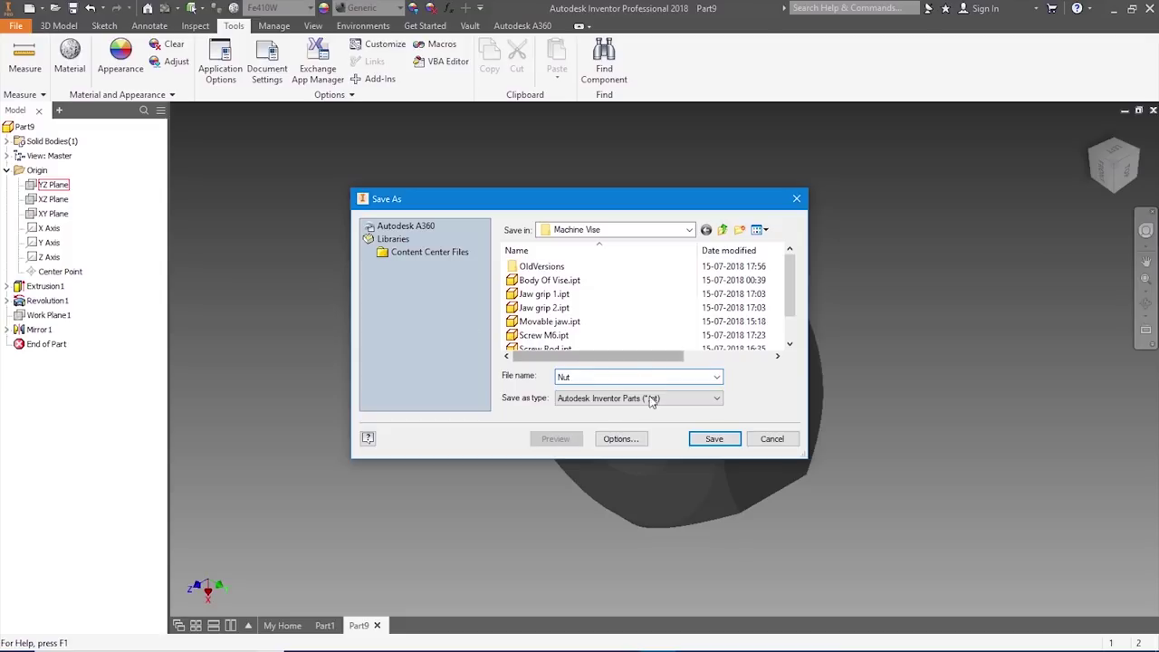
click(714, 438)
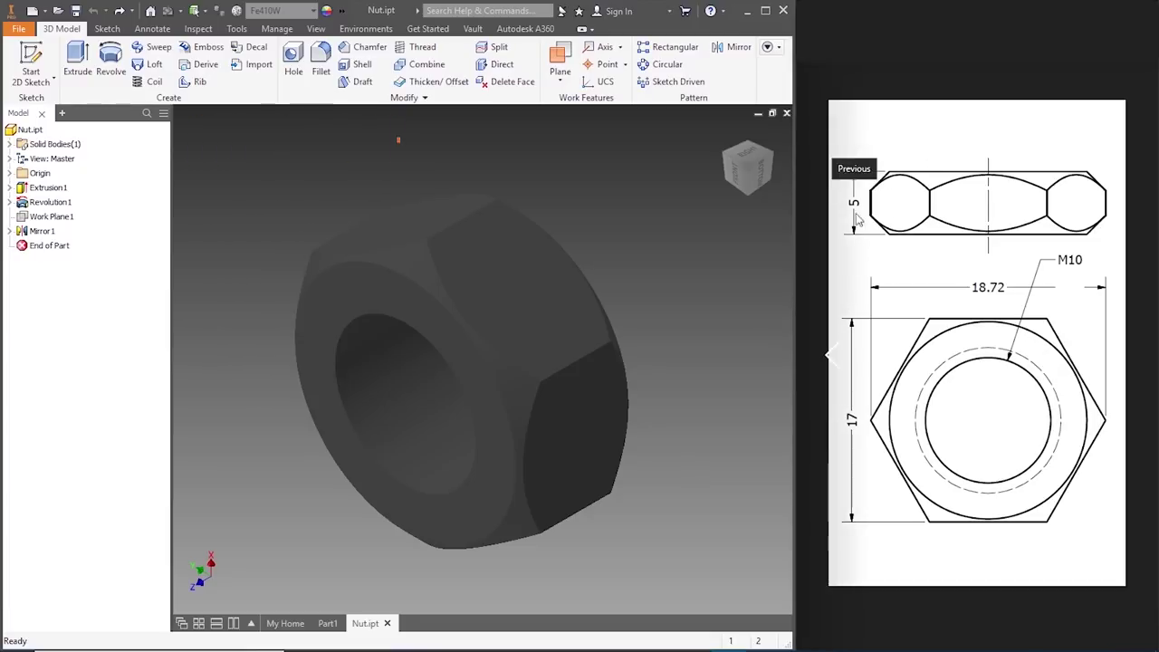
- Edit the nut's base extrusion and set its distance to 5 mm
right_click(43, 189)
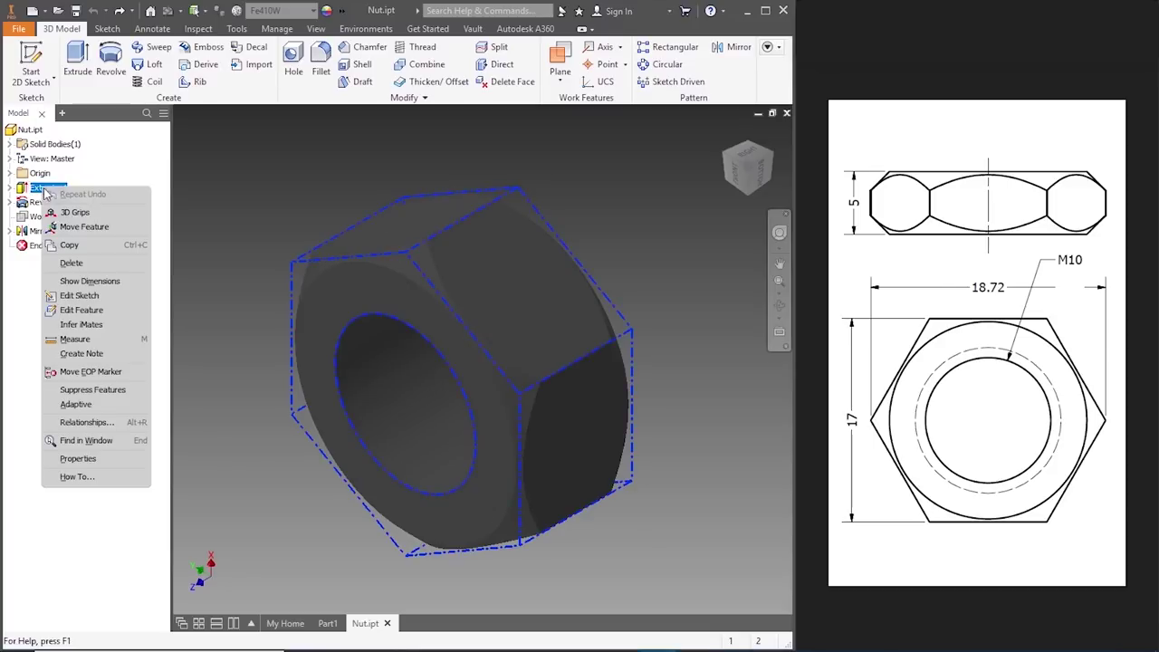
click(90, 312)
double_click(223, 274)
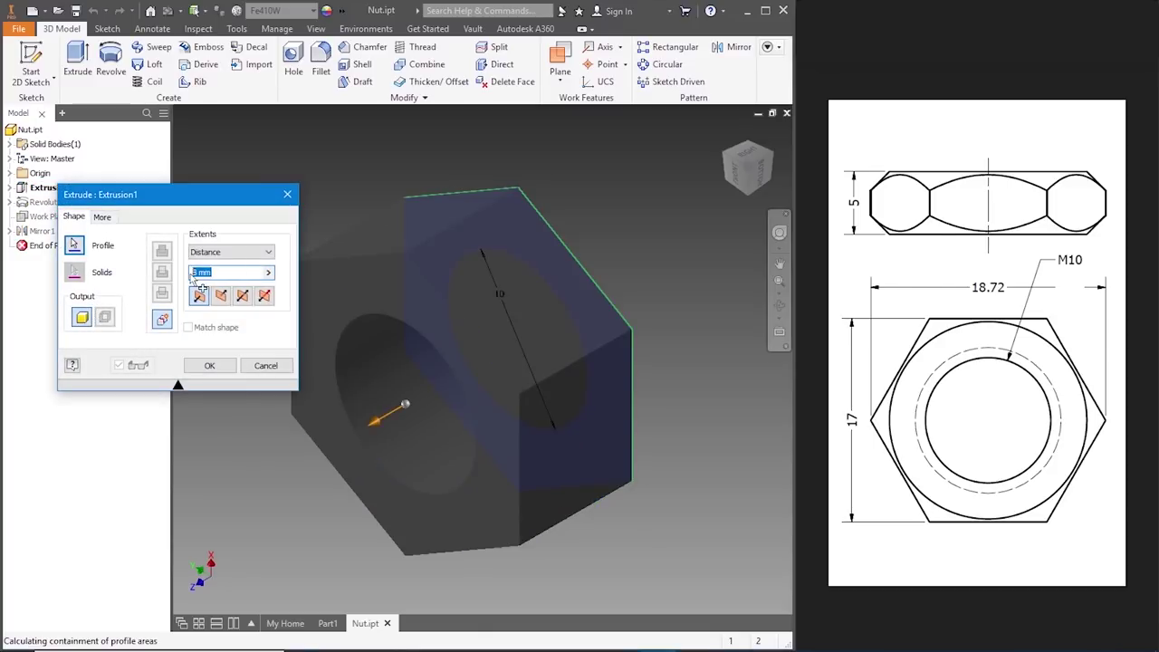
text(5)
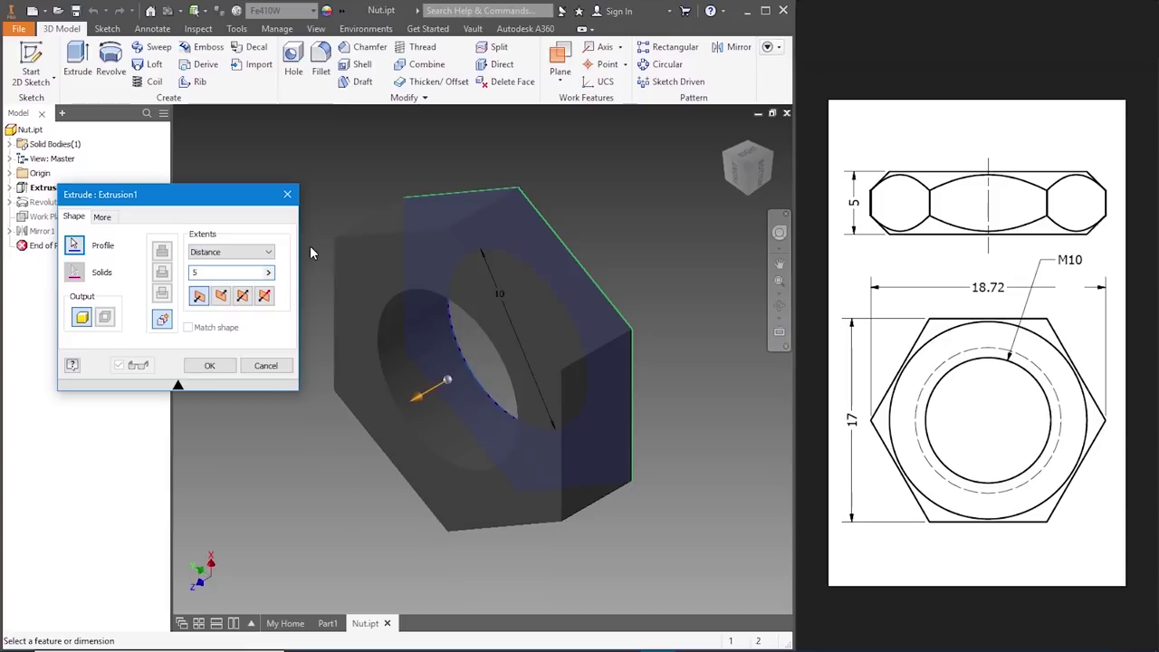
click(215, 367)
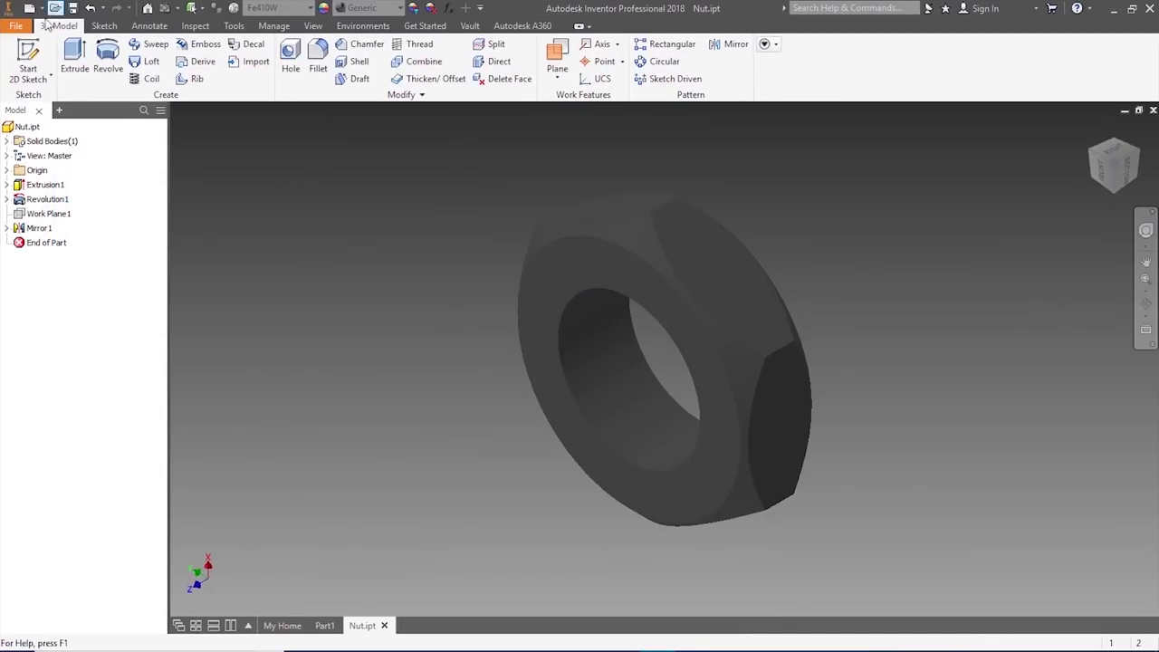
- Save the thinner nut under the new name Lock Nut in the Machine Vise folder
click(18, 26)
click(73, 186)
text(Lo)
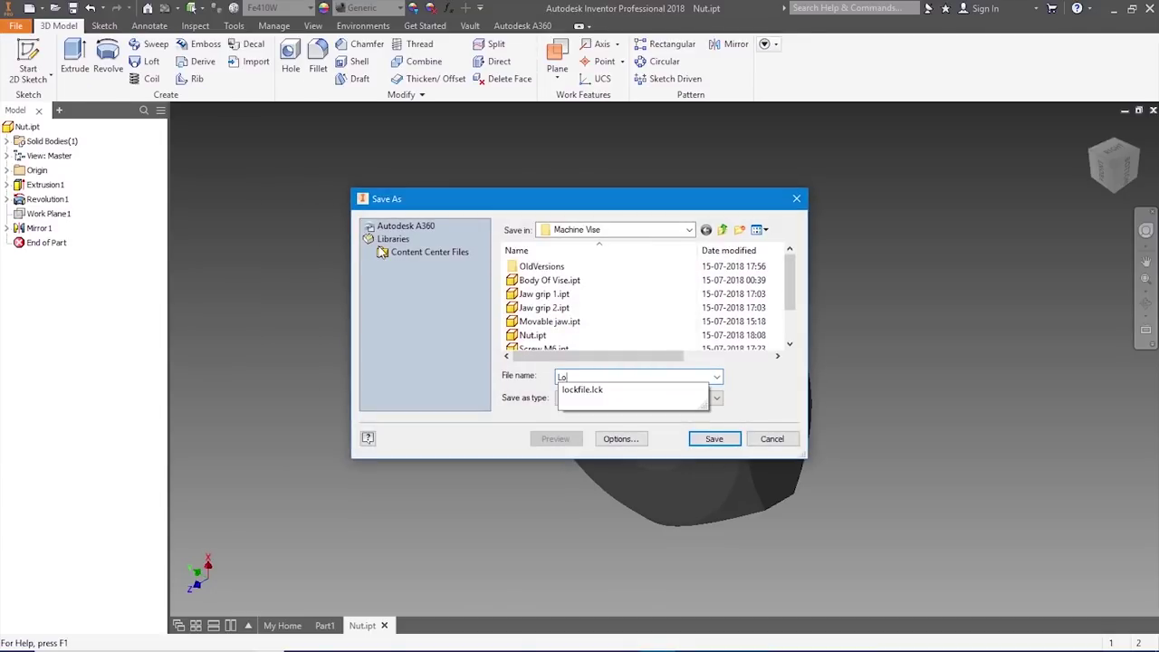
text(ck Nu)
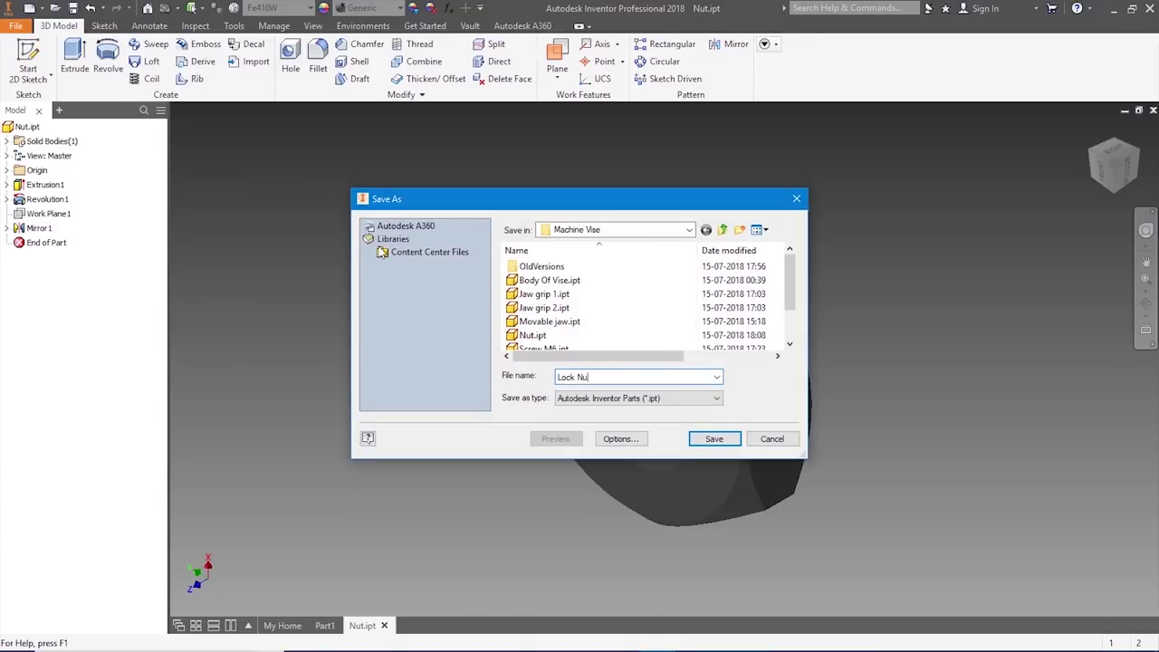
text(t)
click(713, 438)
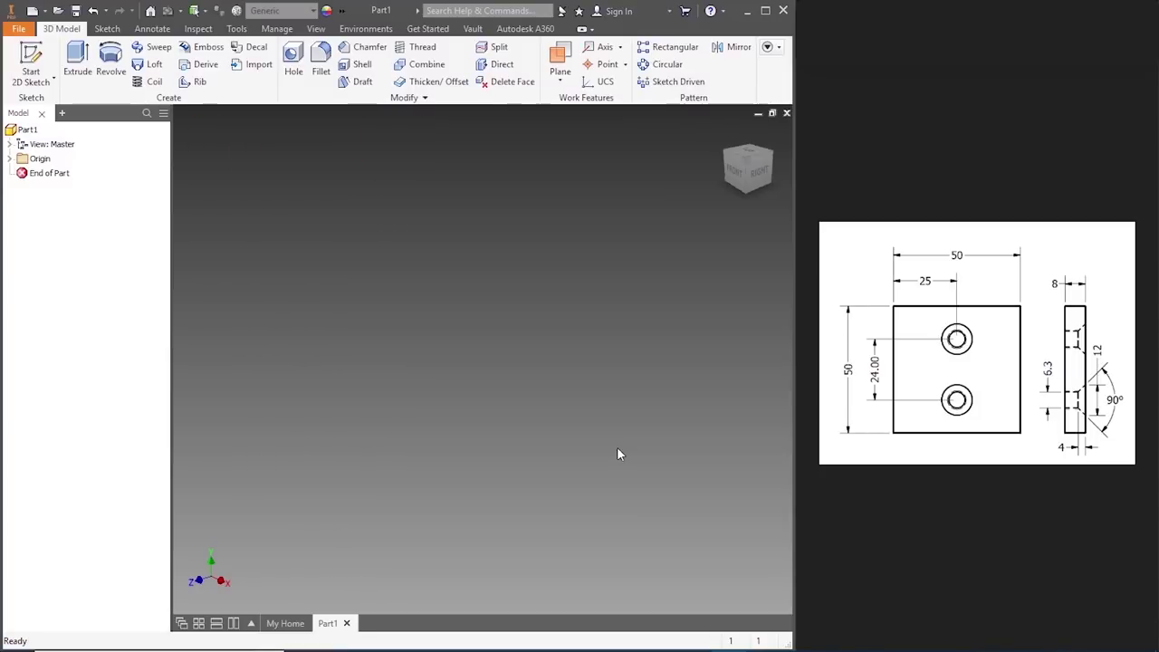
- Create a new part from the metric Standard (mm).ipt template and start a sketch on the XY plane
click(32, 11)
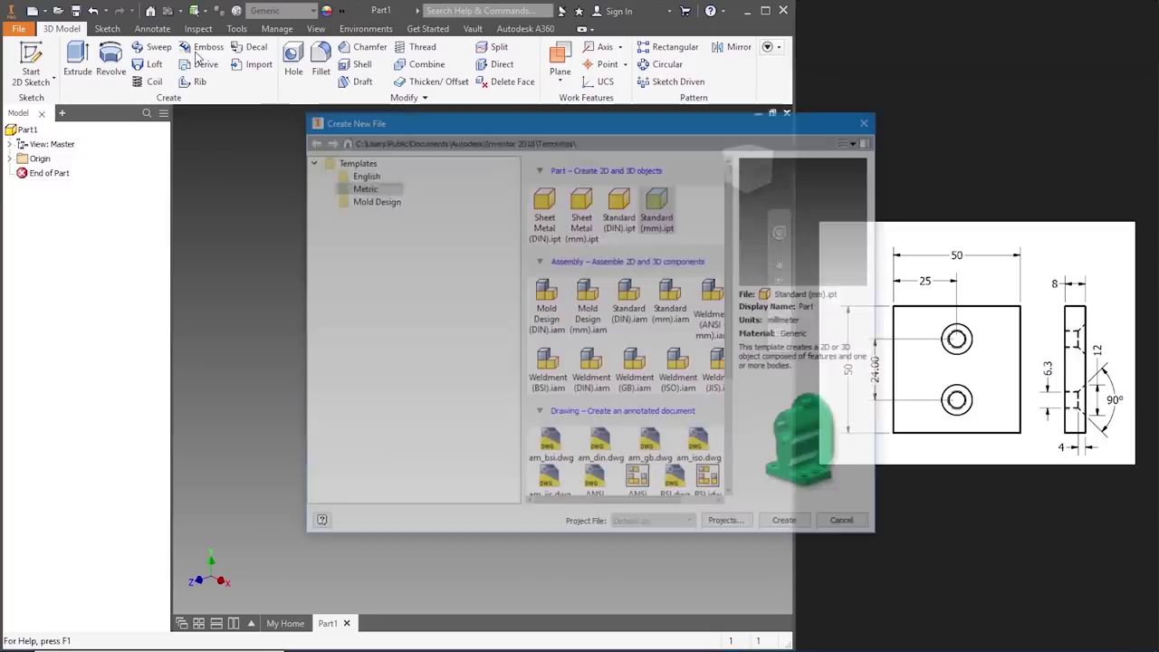
click(362, 185)
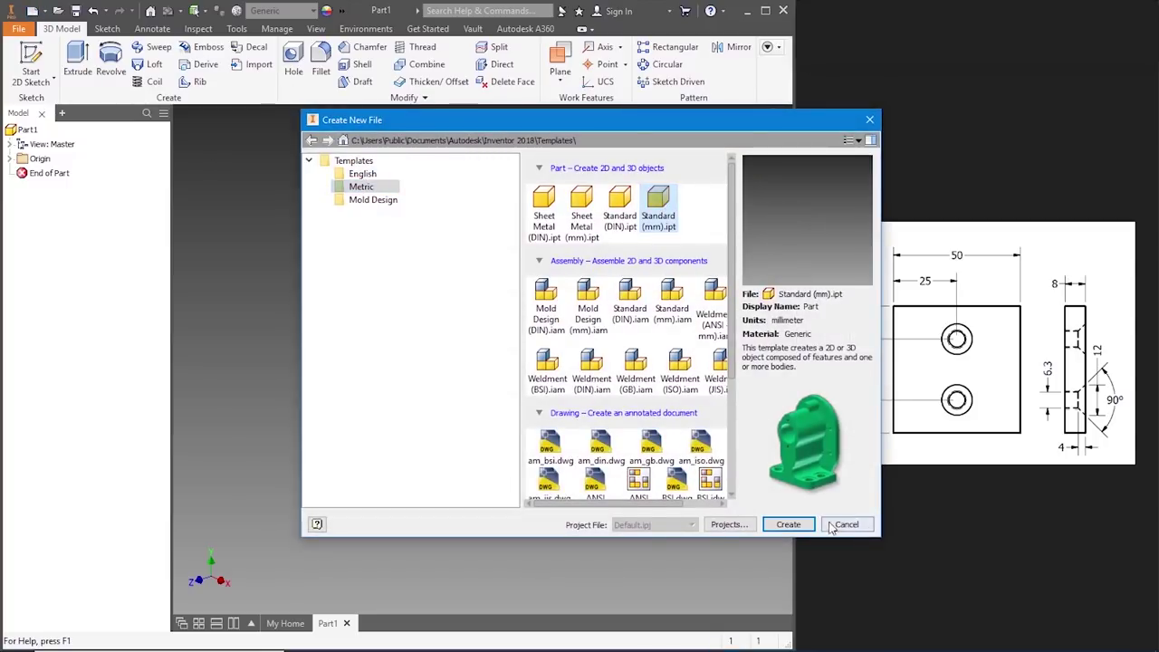
click(809, 527)
click(31, 71)
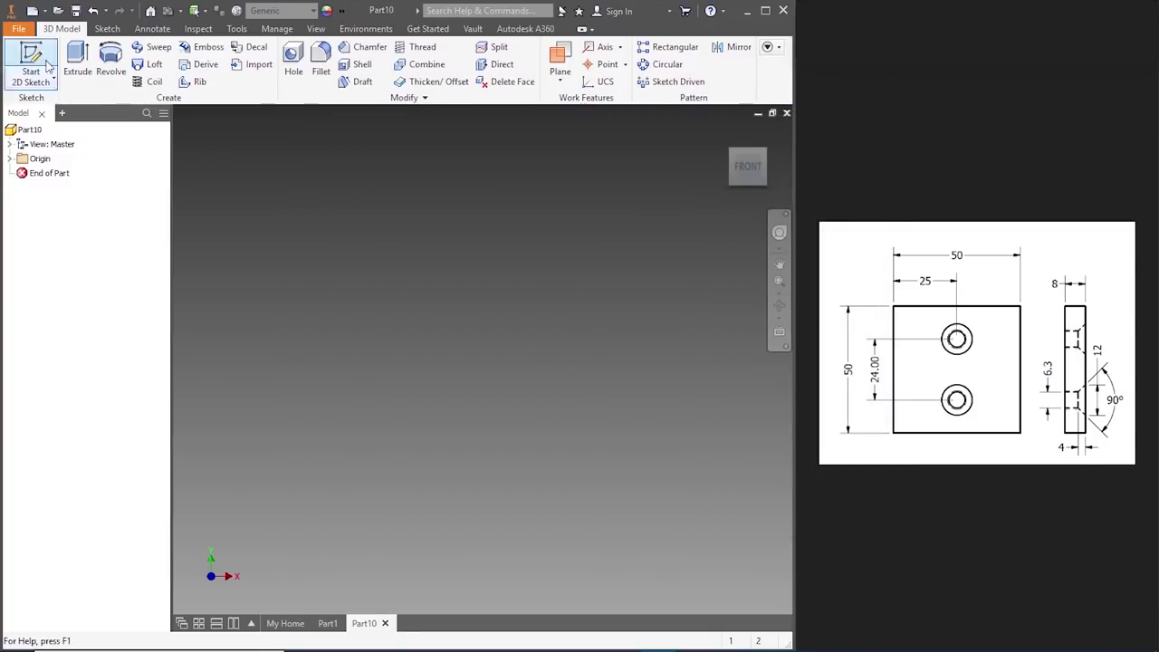
click(404, 199)
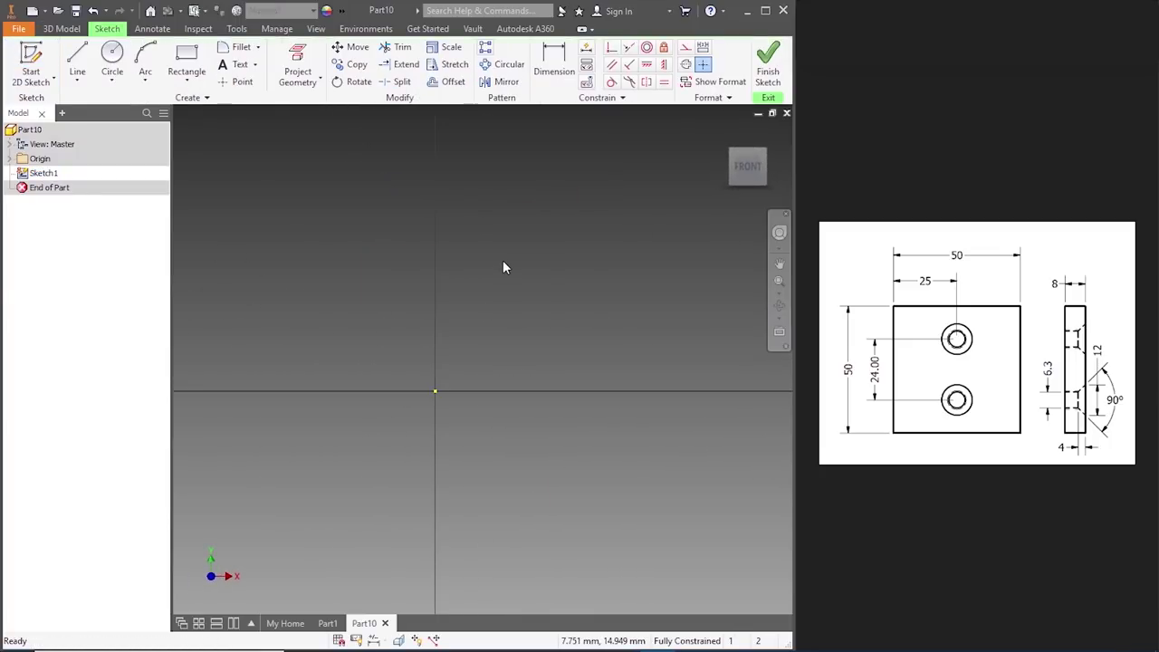
- Sketch a 50 by 50 mm rectangle with its lower-left corner at the origin and finish the sketch
click(187, 78)
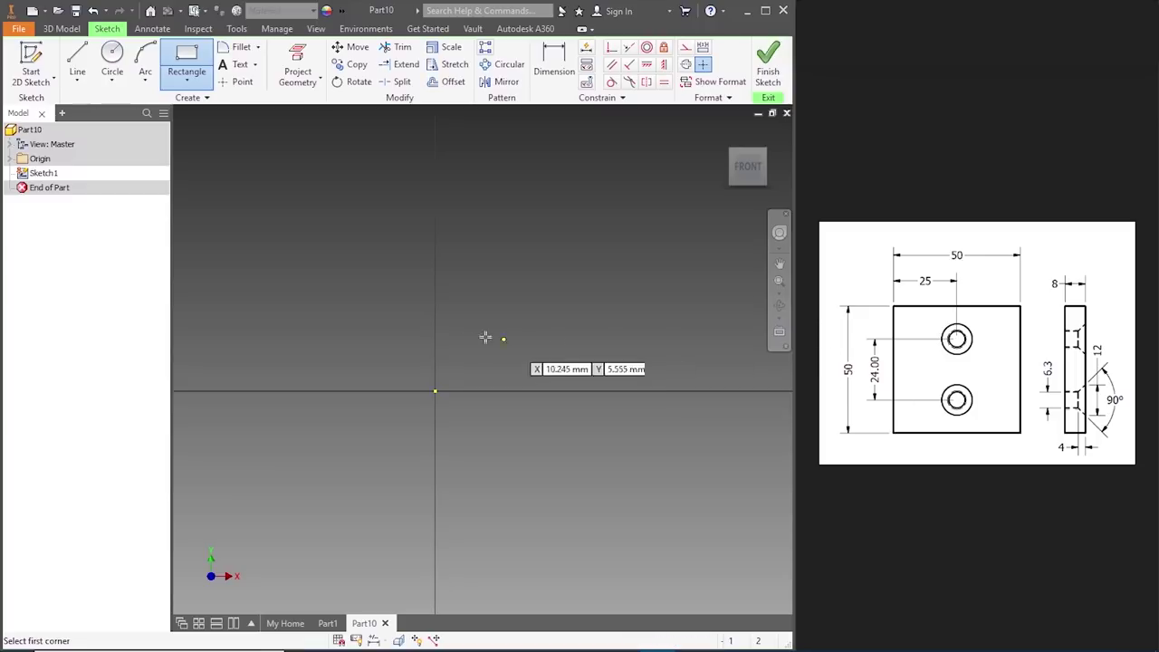
click(435, 391)
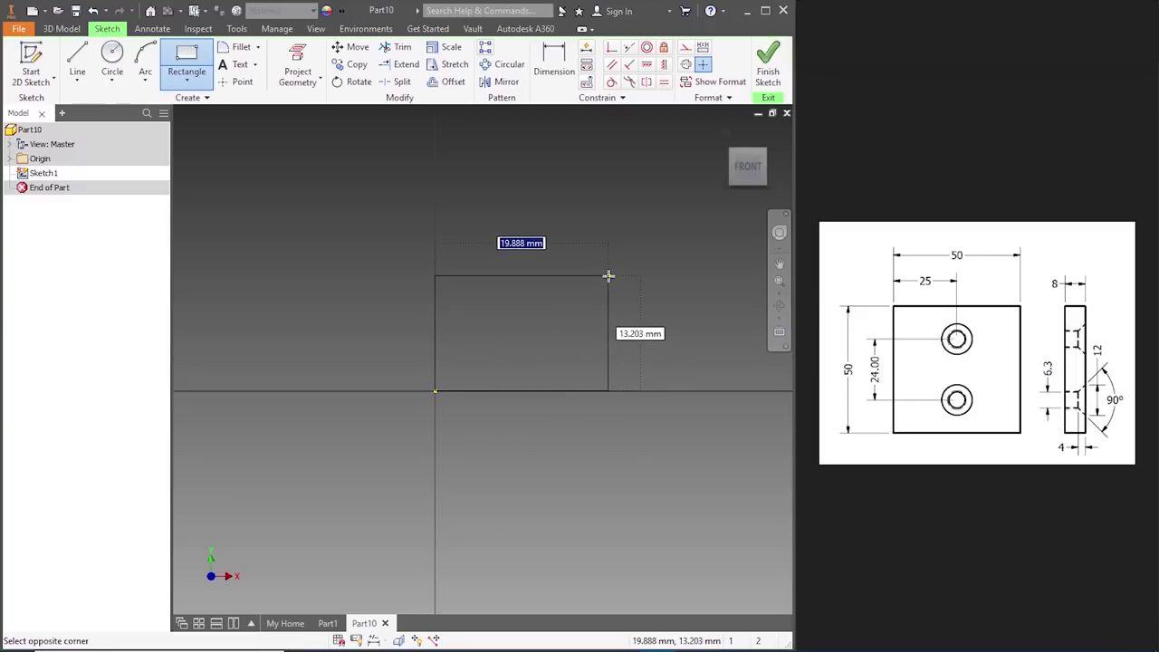
text(50)
key(Tab)
text(50)
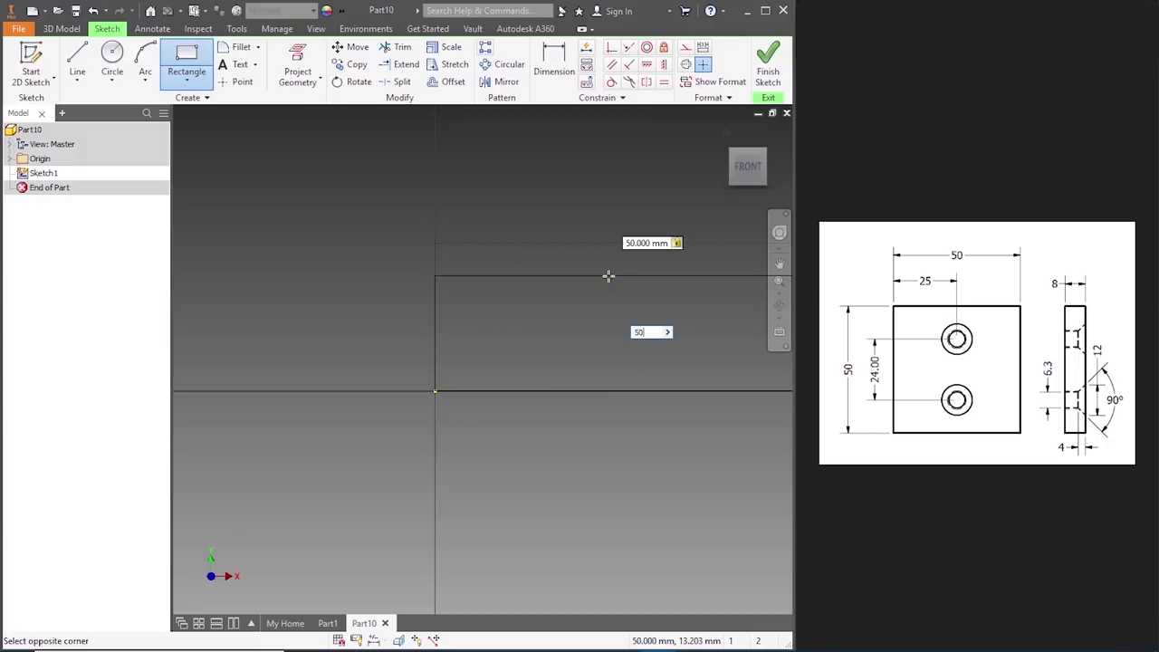
key(Return)
scroll(594, 278, down, 2)
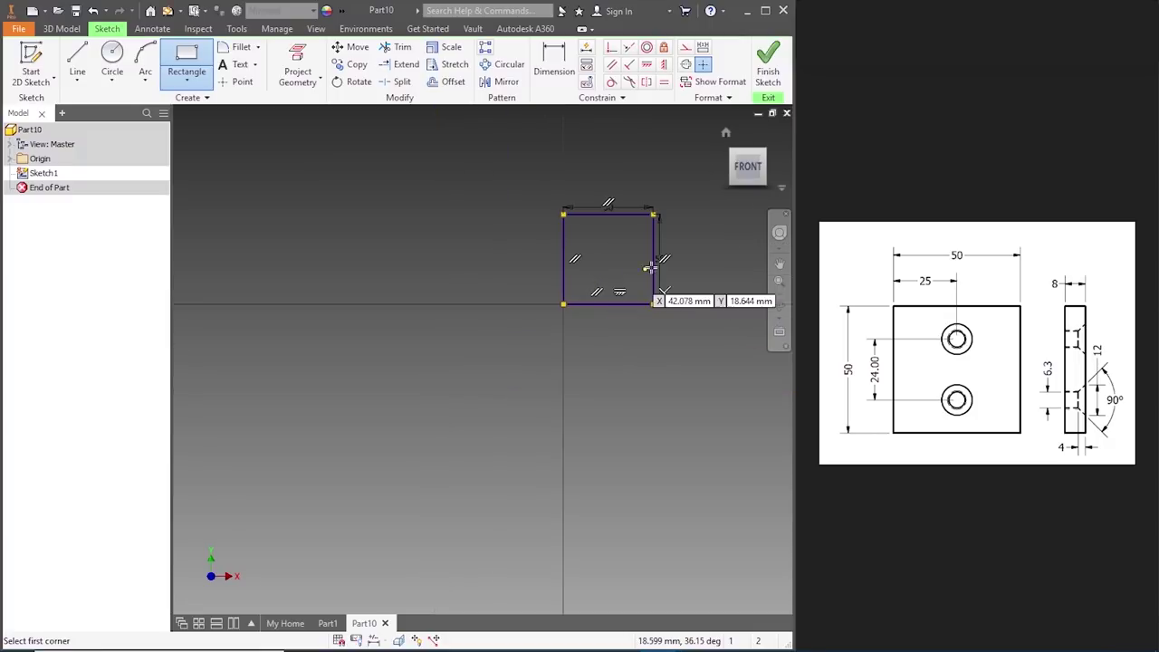
scroll(667, 241, up, 5)
scroll(664, 243, down, 2)
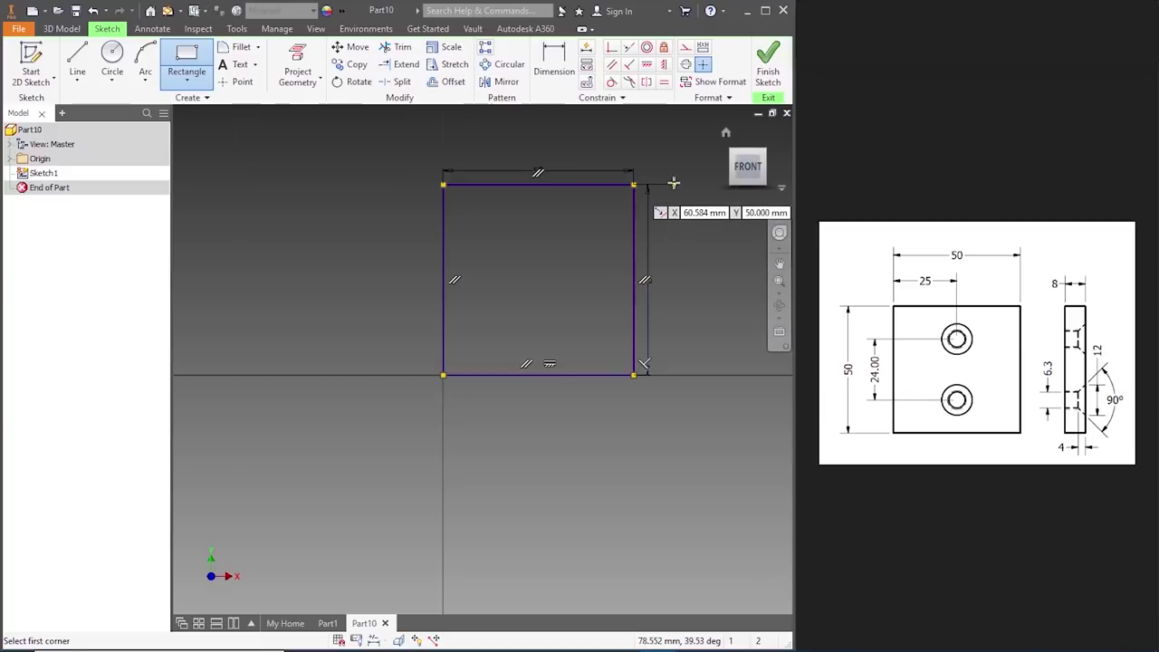
scroll(673, 181, up, 3)
key(Escape)
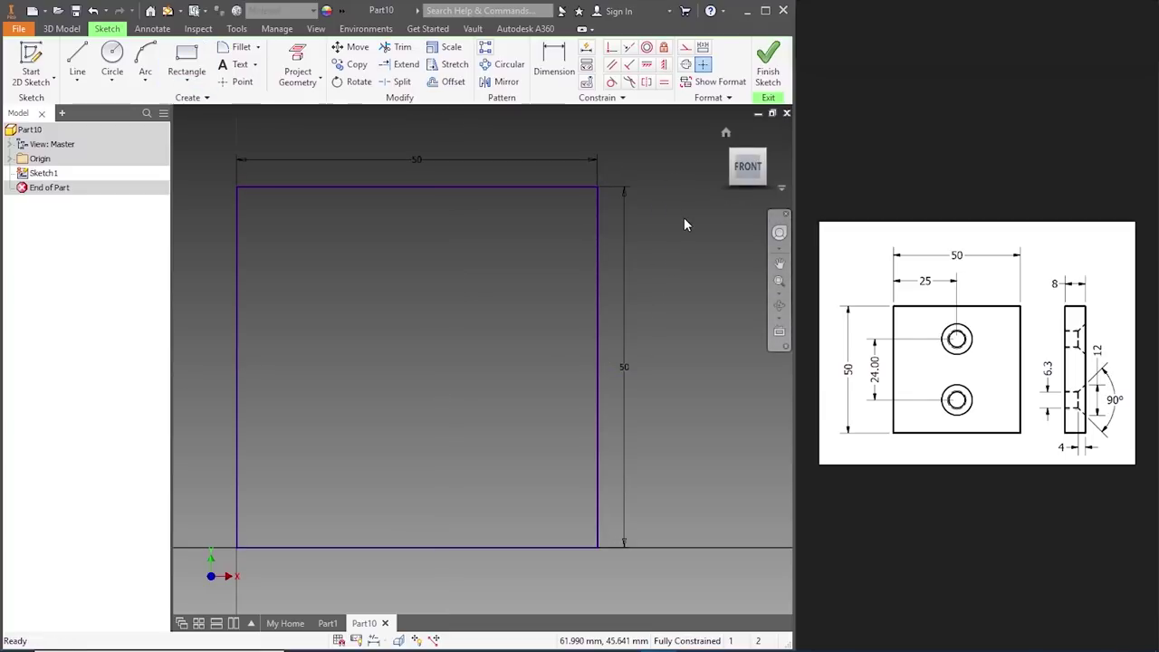
click(769, 63)
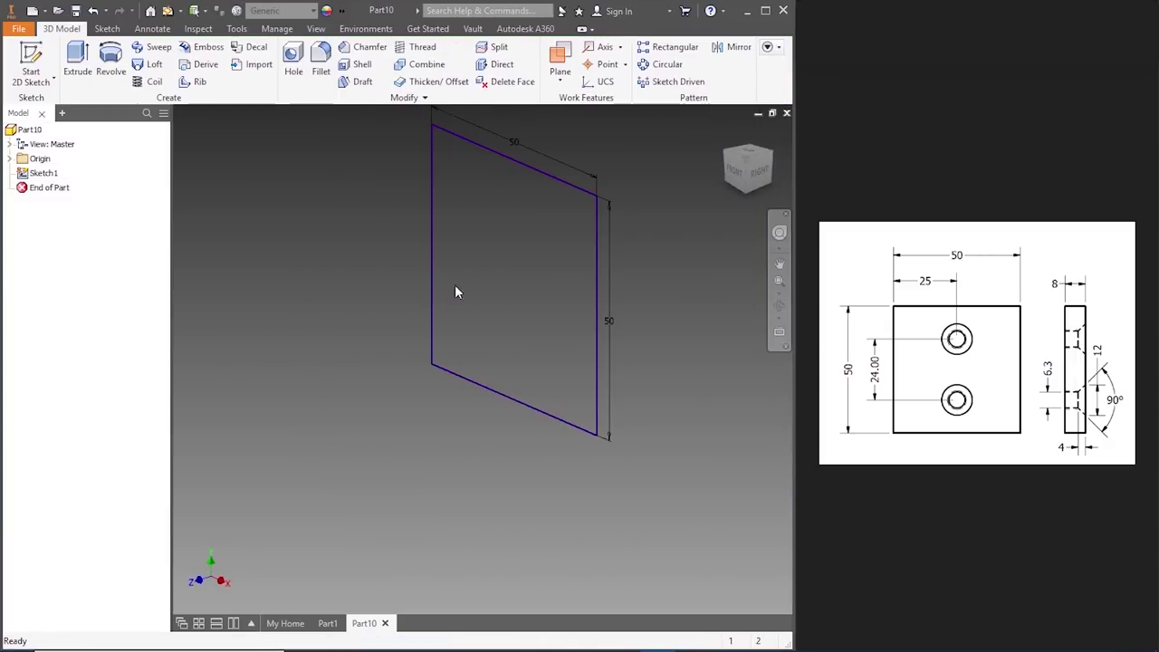
- Extrude the square profile 8 mm into a plate
scroll(348, 199, down, 1)
scroll(349, 167, up, 2)
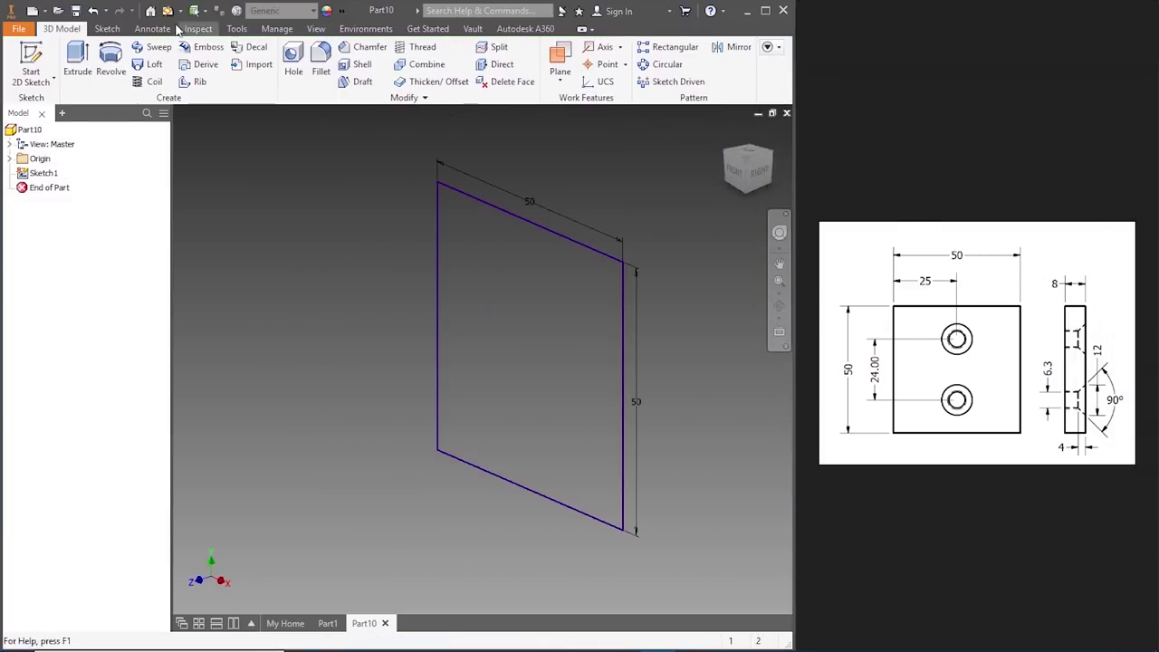
click(79, 63)
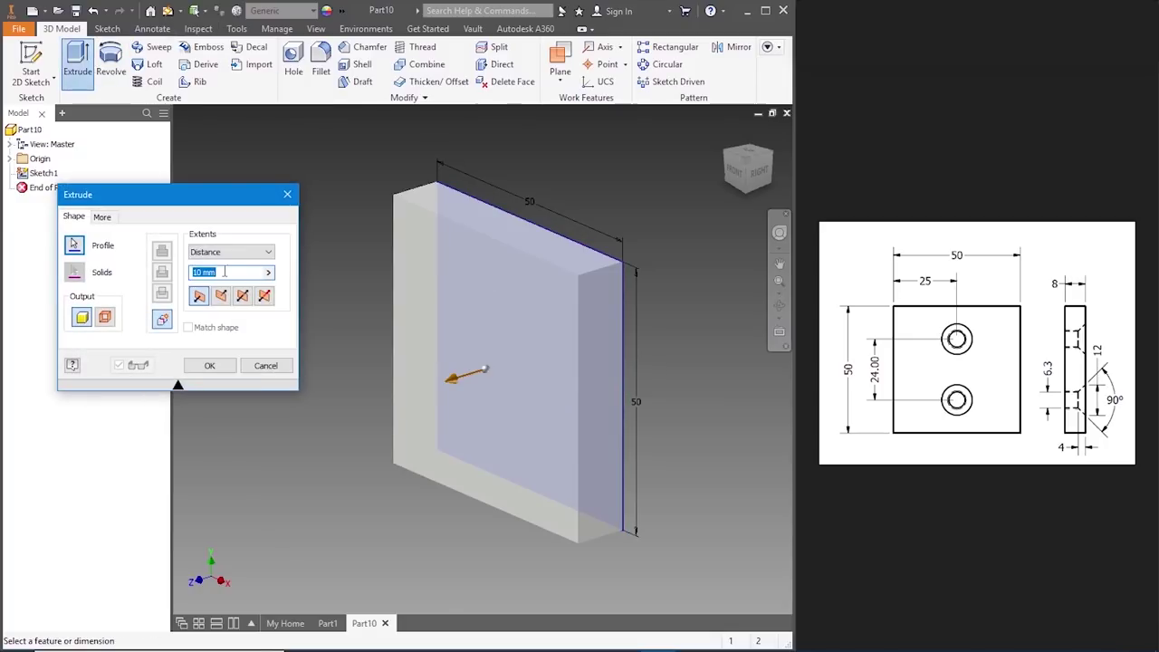
text(8)
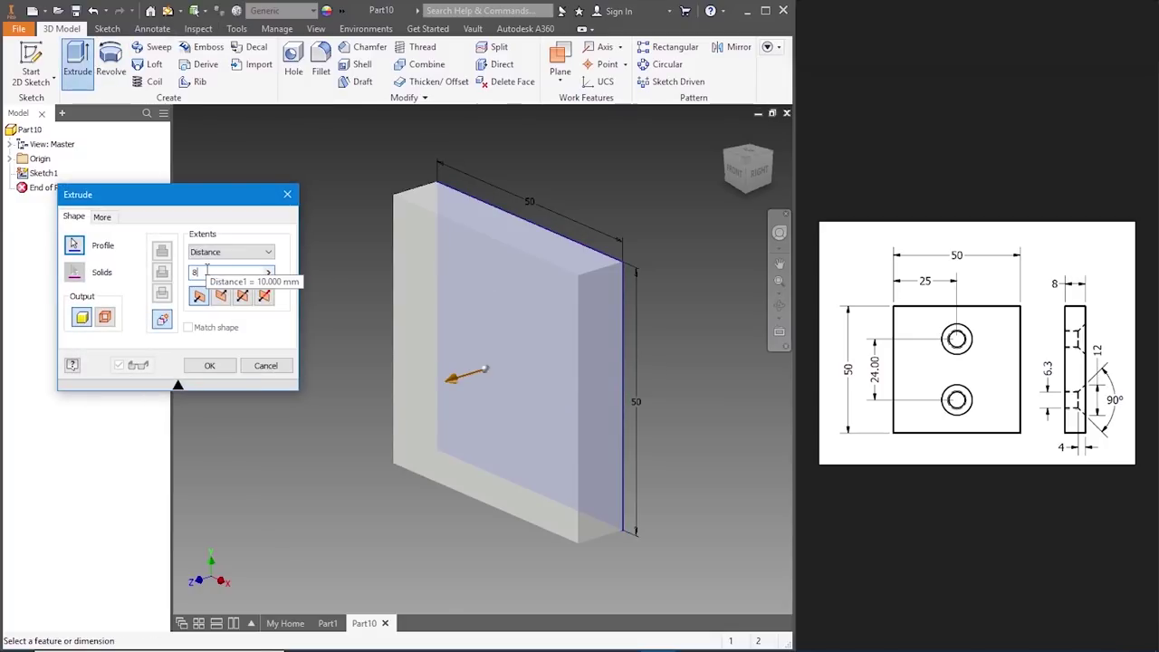
key(Return)
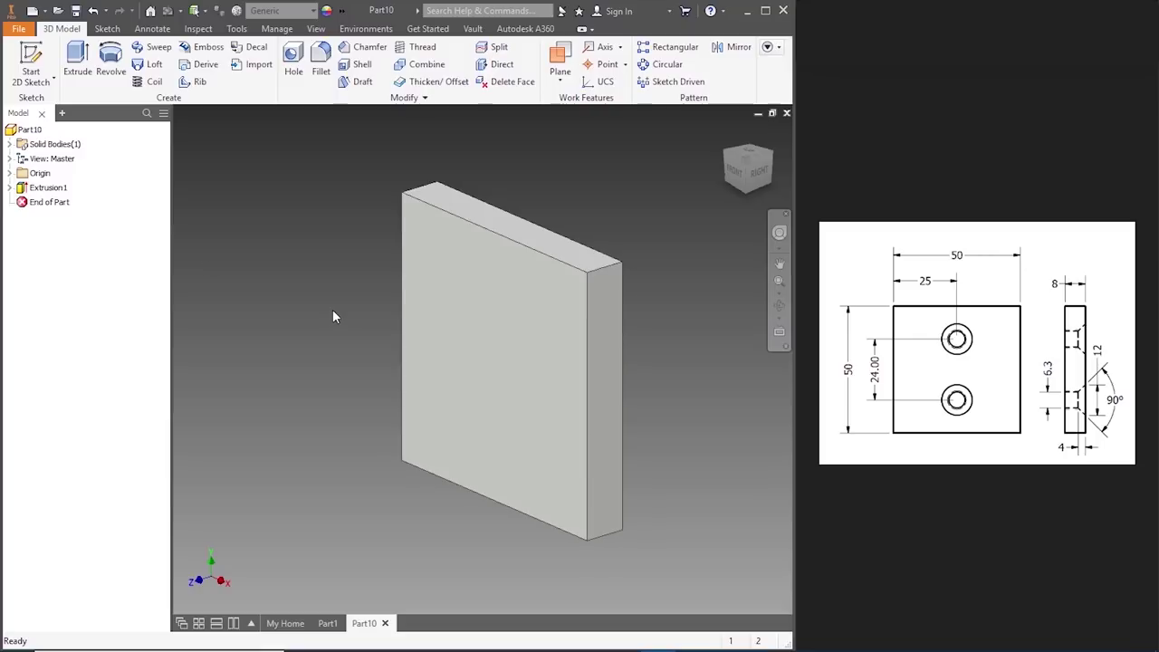
- Start a sketch on the plate's front face and draw a 25 mm horizontal line inward from the left edge's midpoint
right_click(518, 352)
click(512, 391)
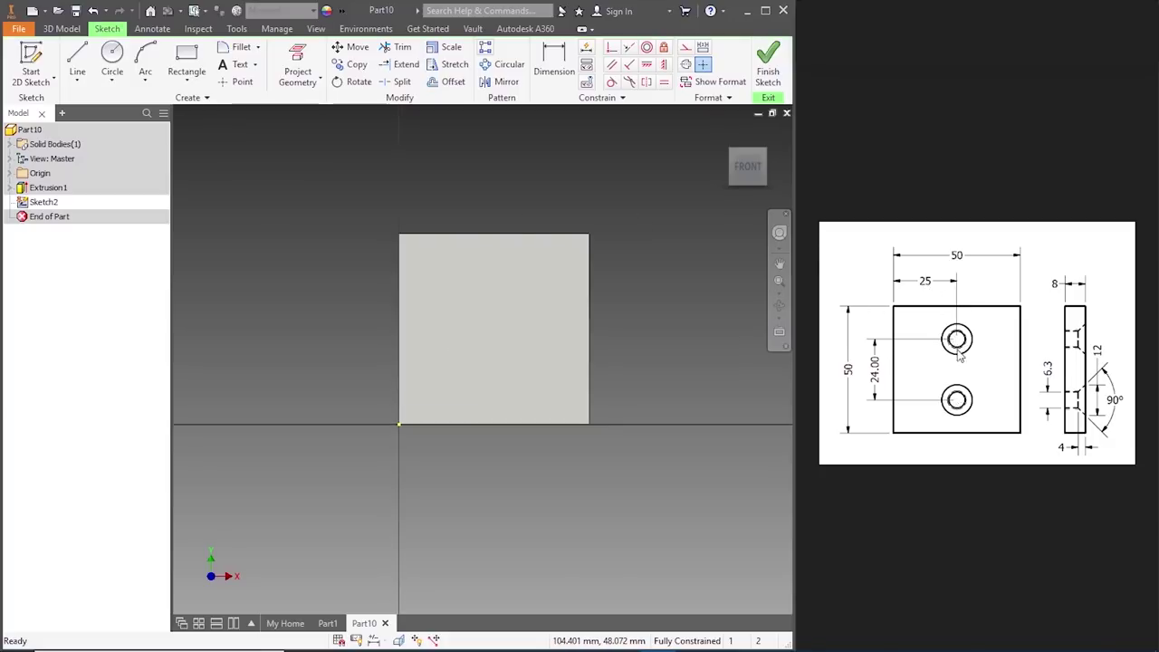
click(77, 60)
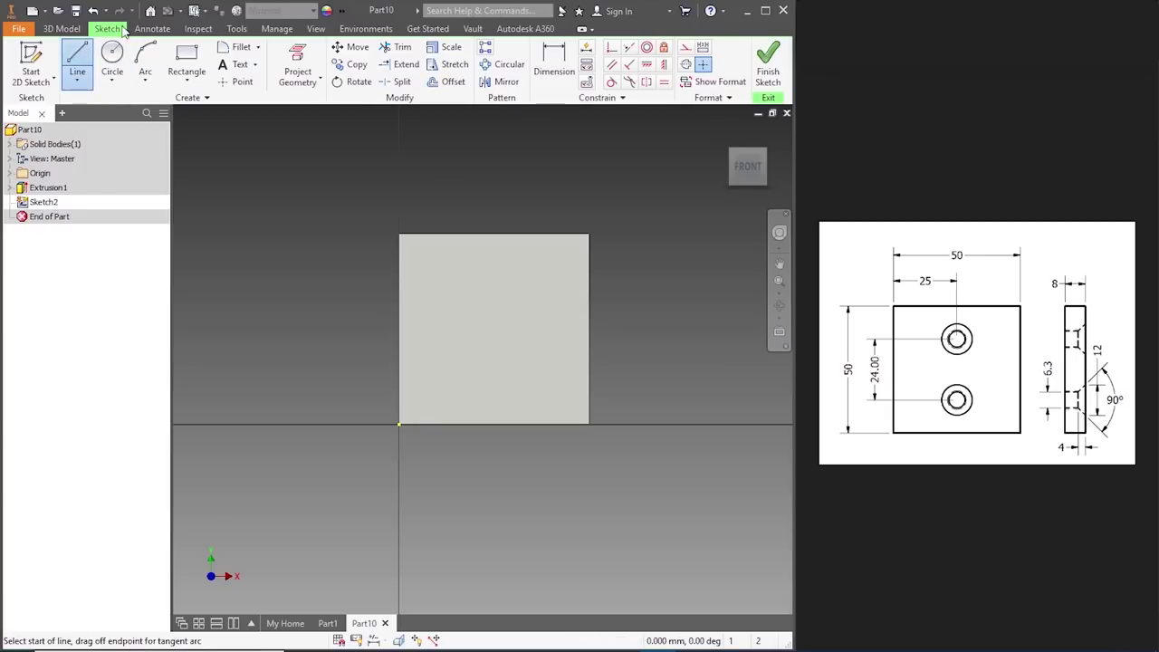
click(404, 326)
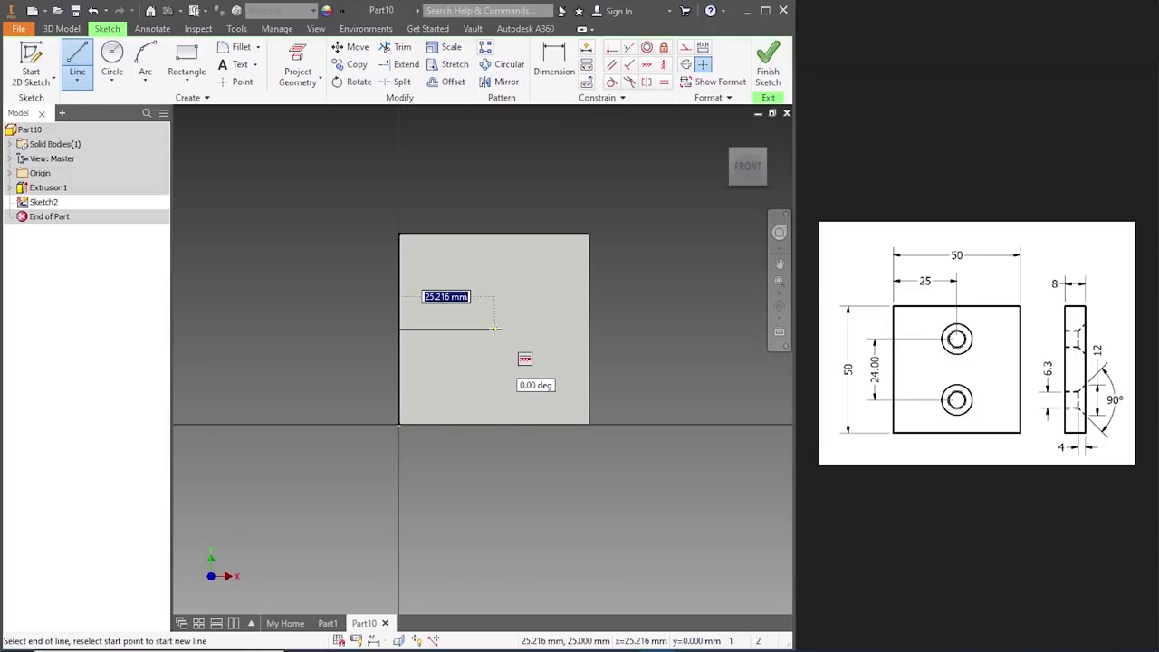
text(25)
key(Return)
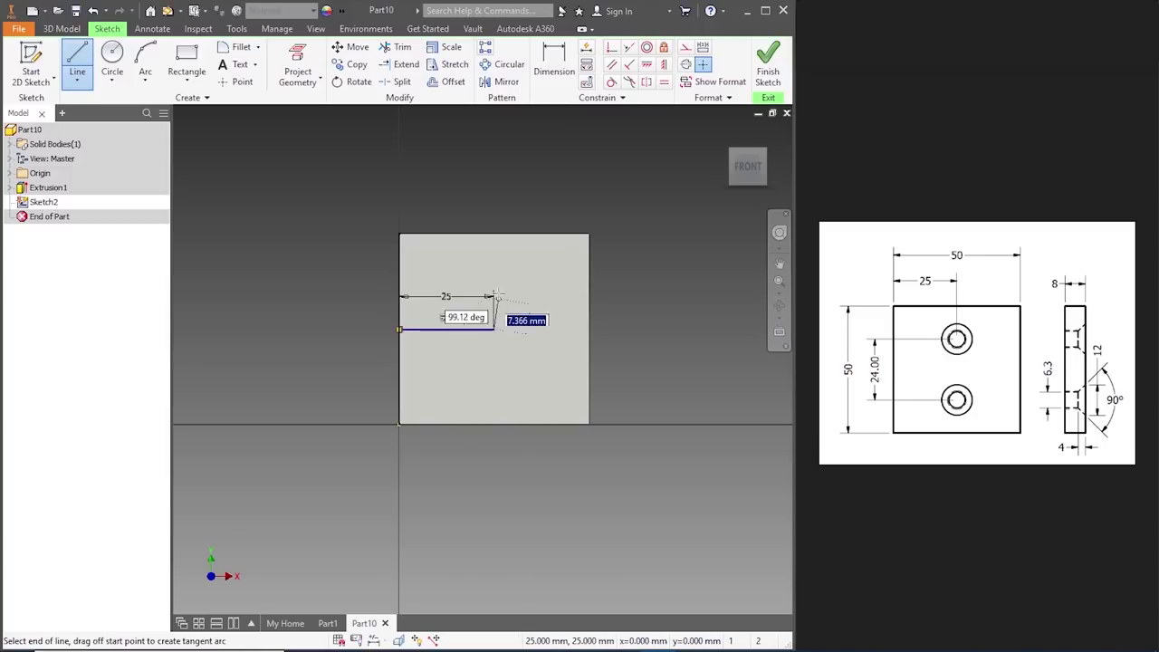
- Draw a 12 mm line up from the plate's centre and a 24 mm line down from its top end, and finish the sketch
text(24/)
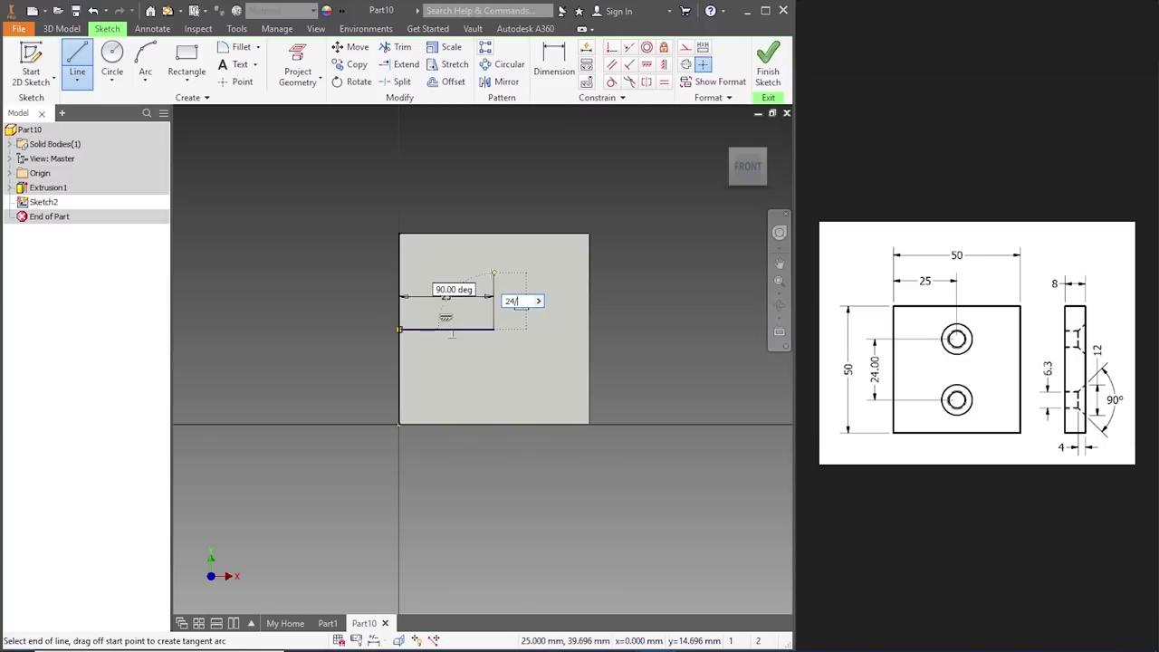
text(2)
key(Return)
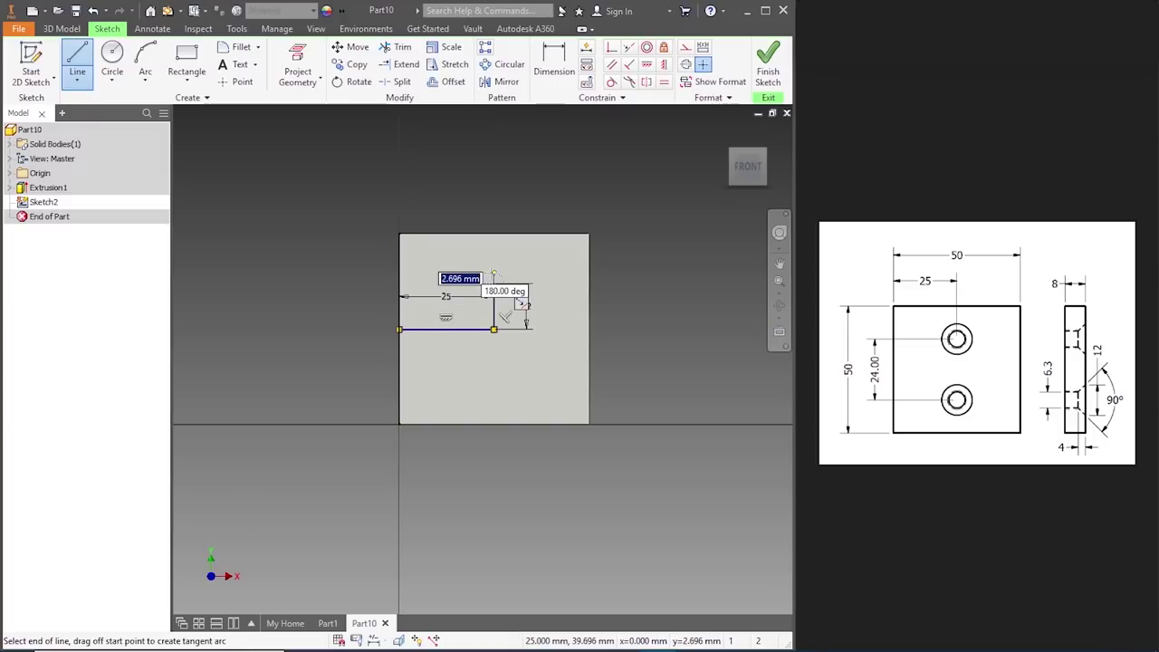
text(24)
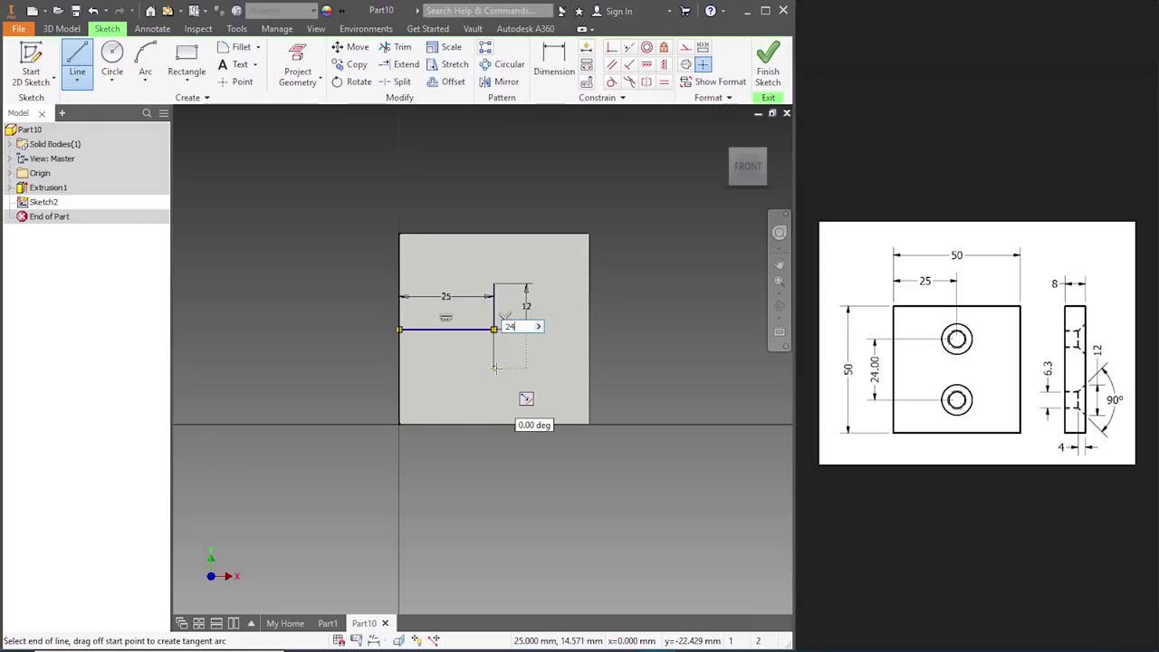
key(Return)
key(Escape)
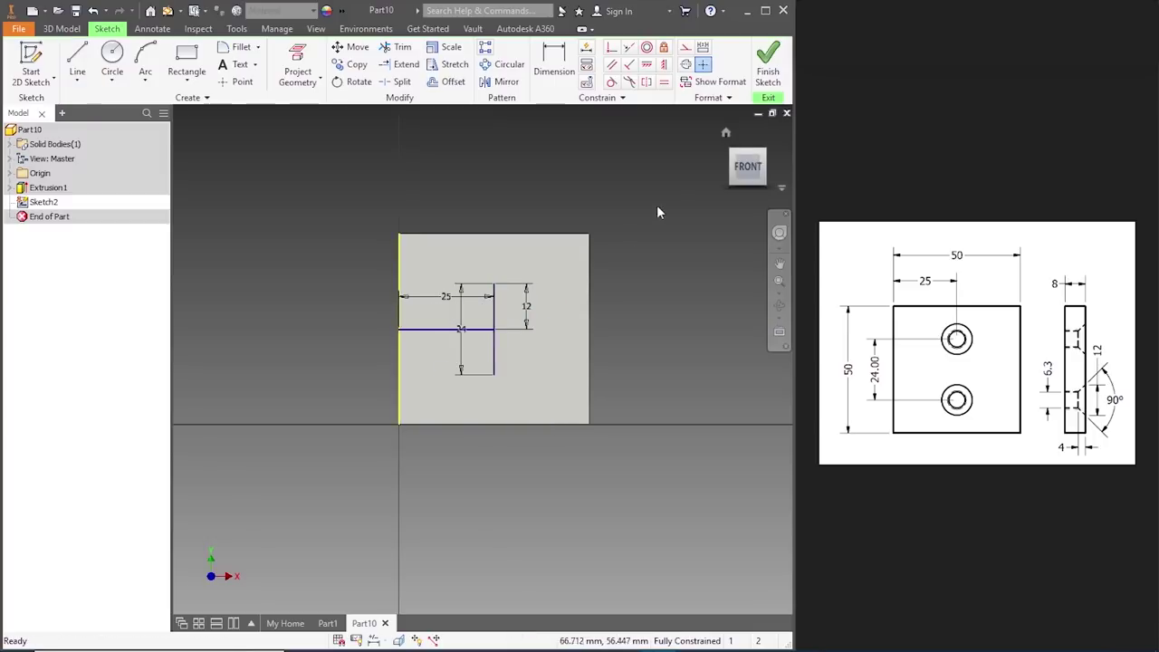
click(768, 68)
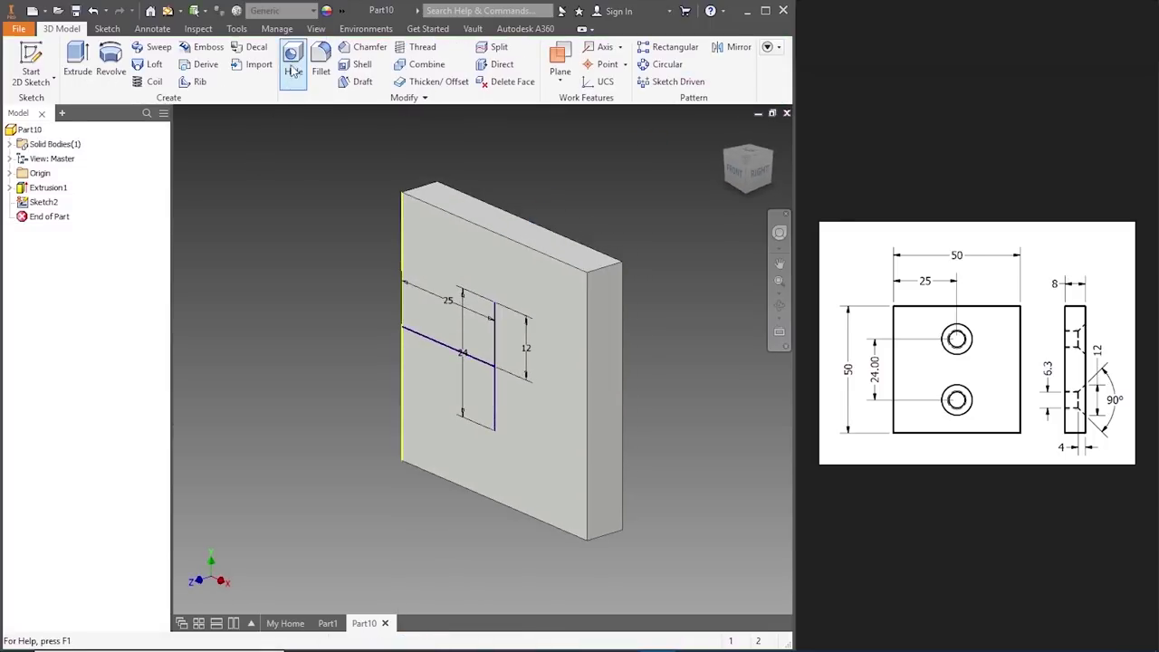
- Start a countersunk hole feature from the sketch, with hole centres at both ends of the vertical line
click(294, 68)
drag(271, 355, 265, 208)
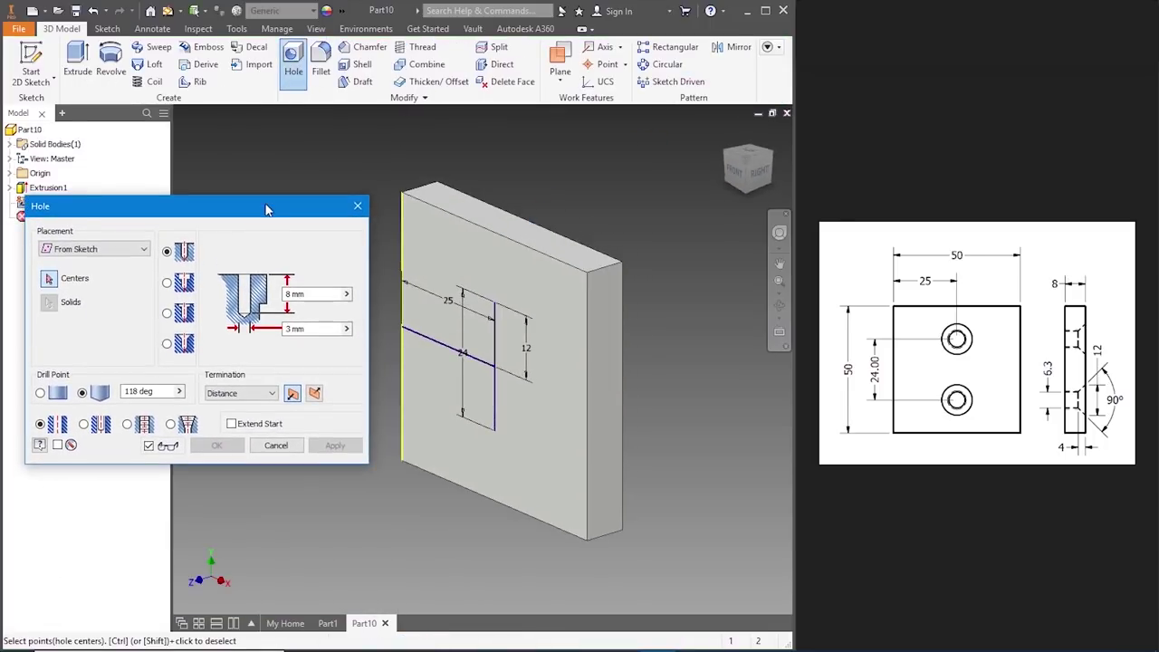
click(76, 247)
click(80, 260)
click(167, 344)
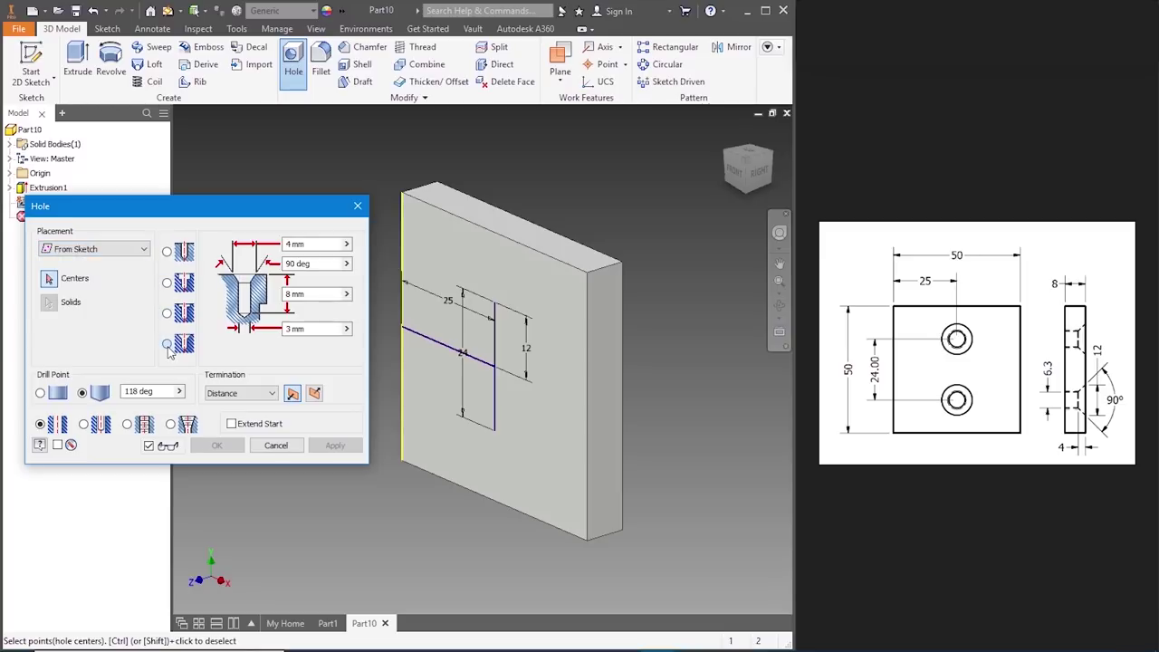
click(493, 304)
click(493, 430)
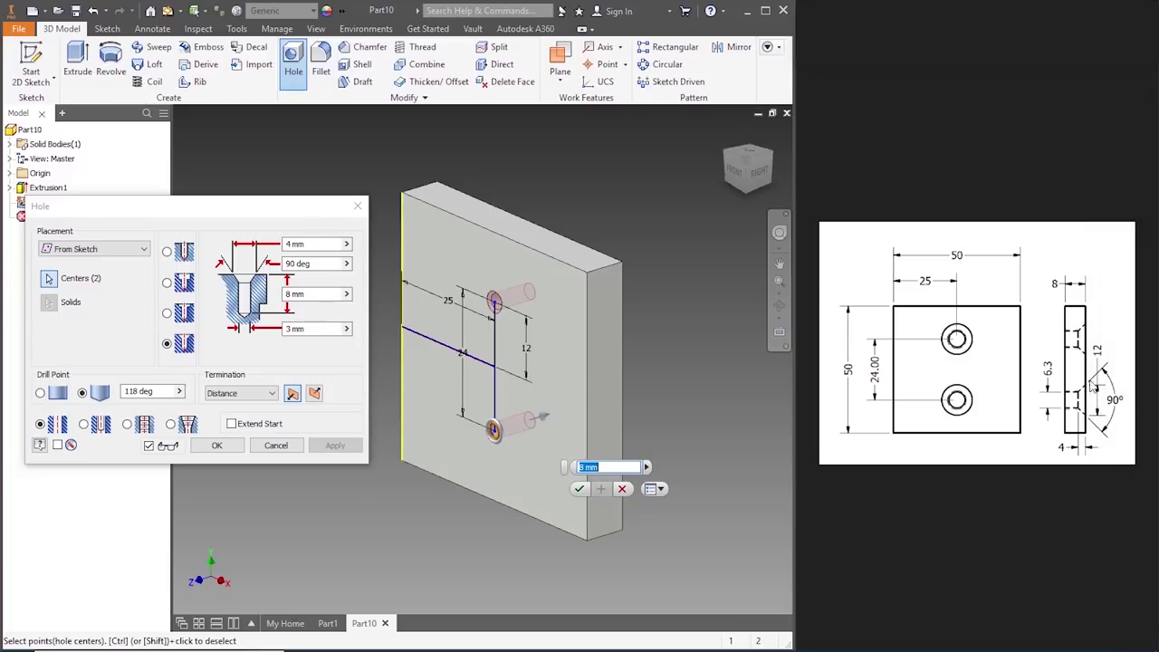
- Set the countersink diameter to 12 mm and the hole diameter to 6.3 mm, and create both holes 8 mm deep
text(12)
click(318, 246)
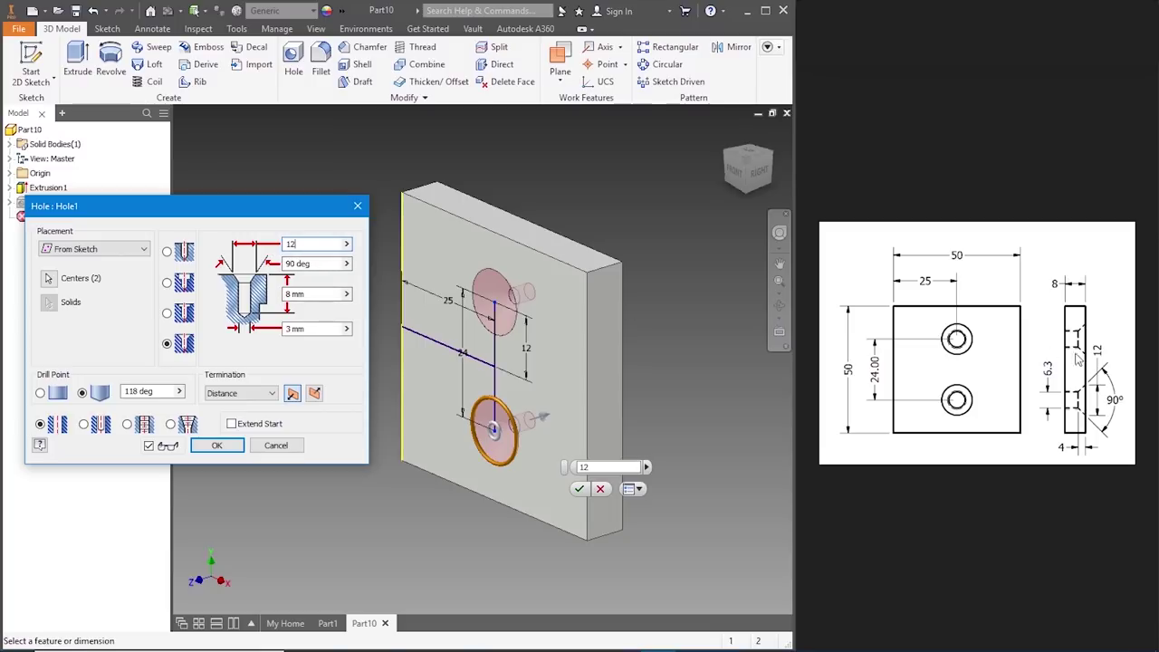
click(310, 328)
text(6.3)
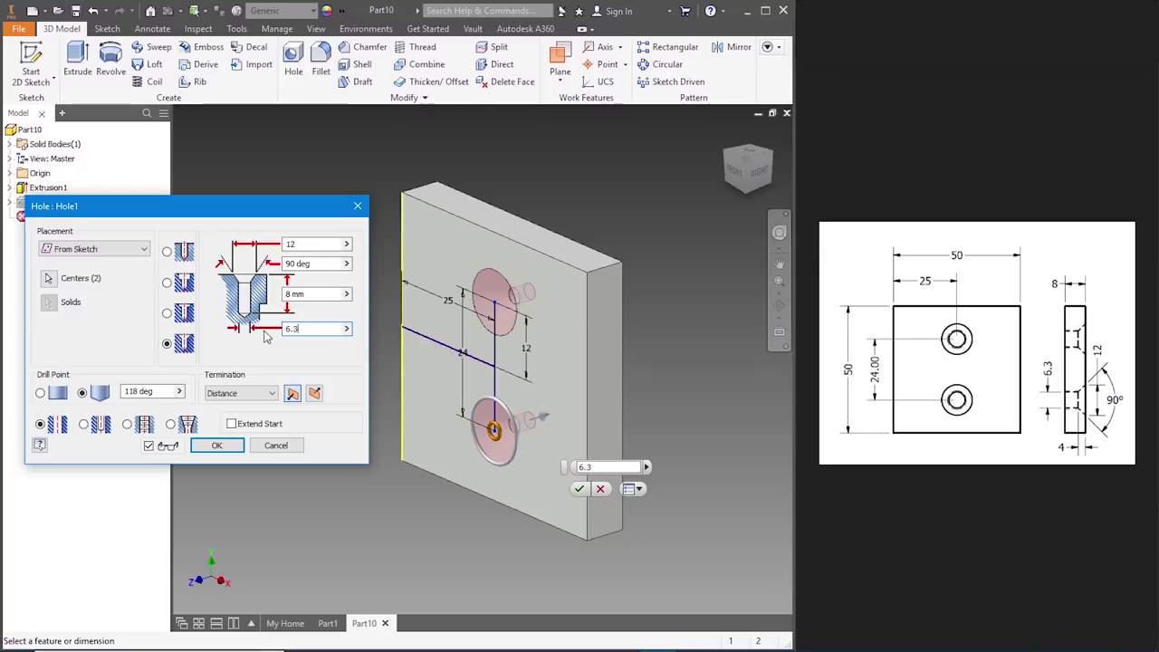
click(308, 293)
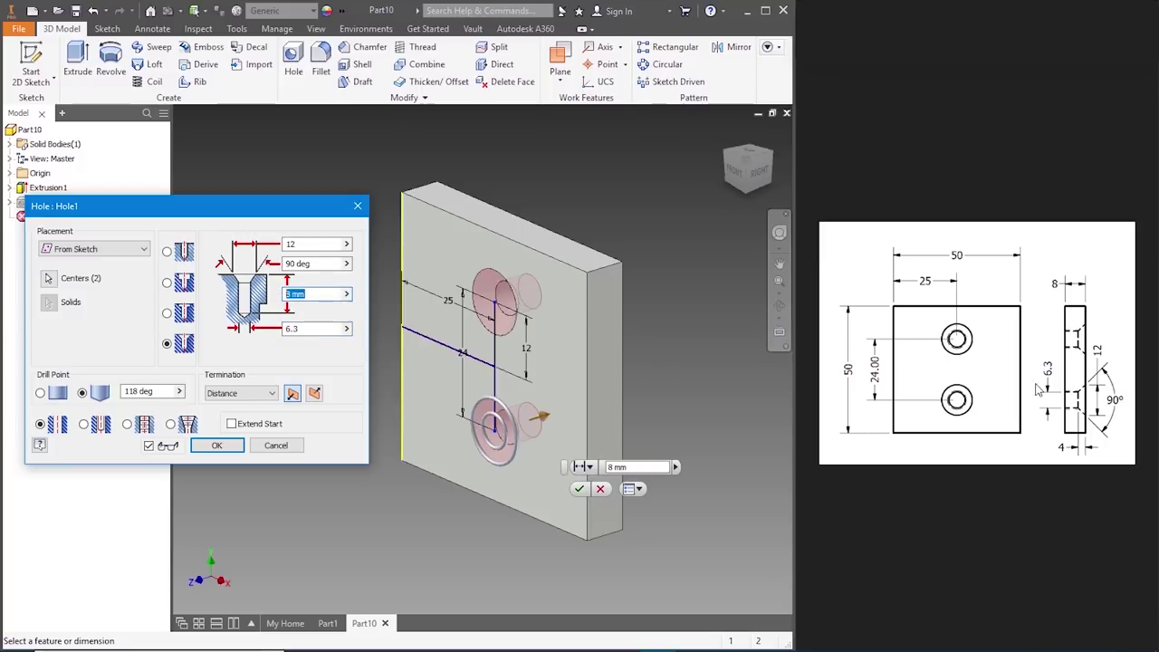
click(217, 445)
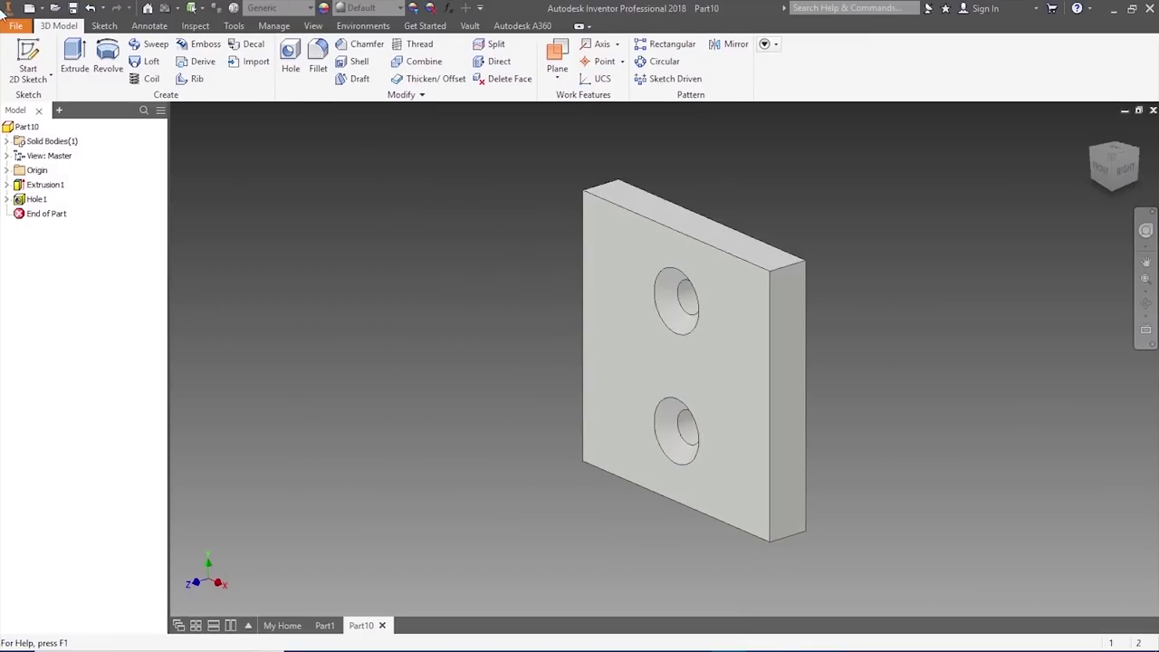
- Assign the material Fe410W to the plate in its physical iProperties
click(15, 25)
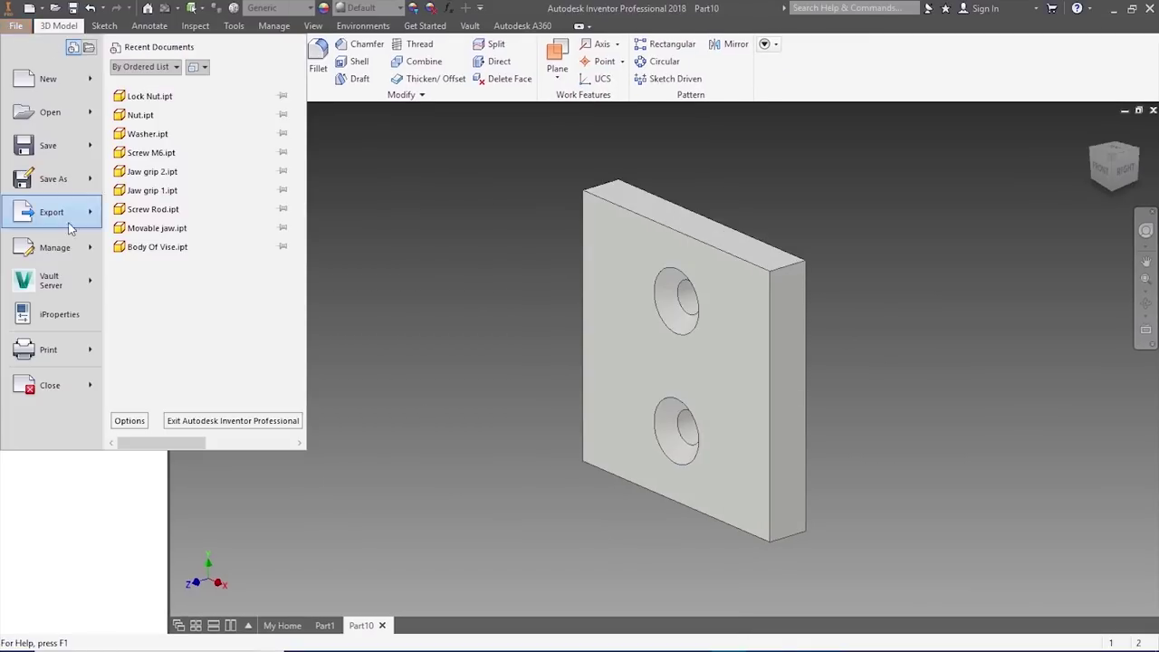
click(47, 315)
click(358, 147)
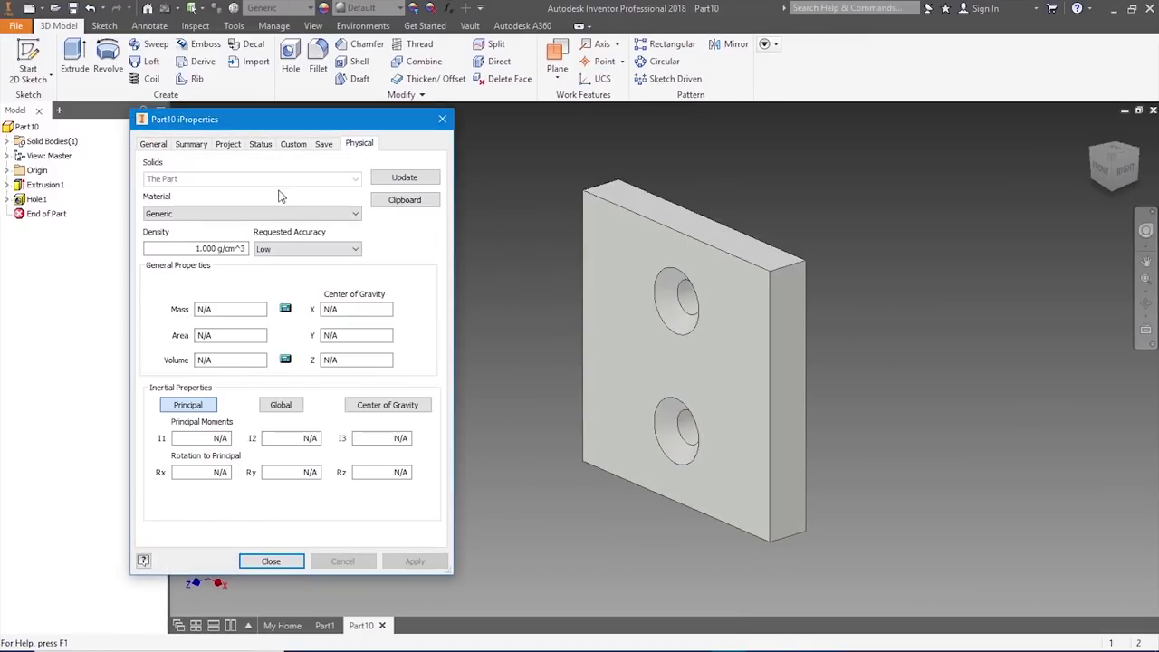
click(271, 214)
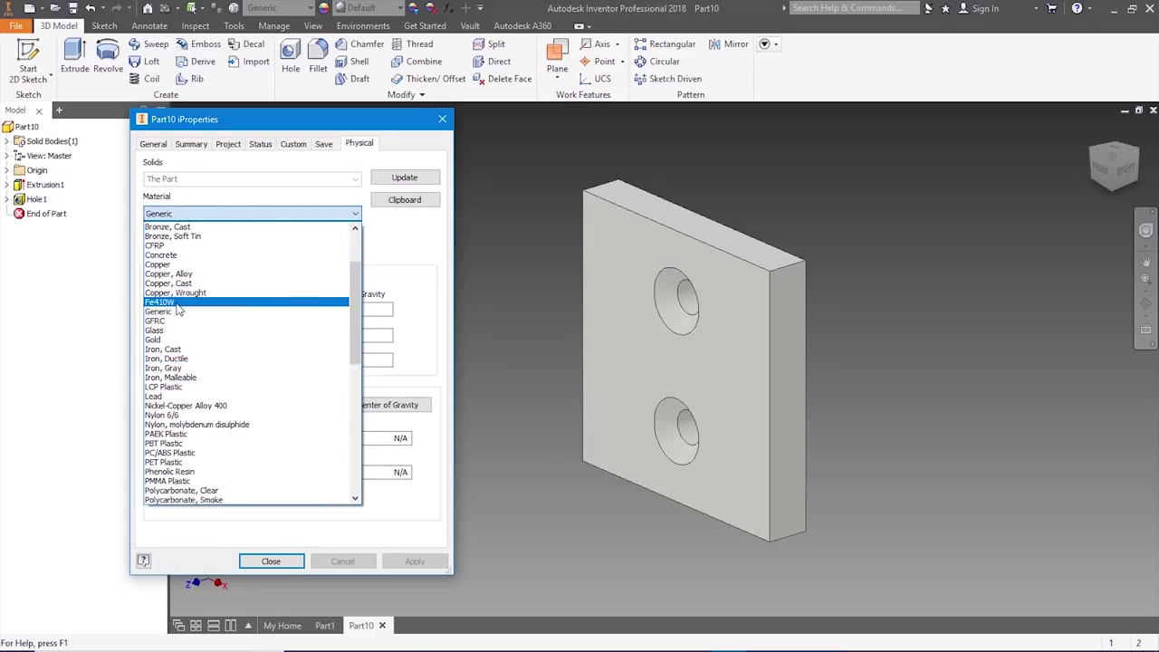
click(172, 302)
click(414, 561)
click(295, 561)
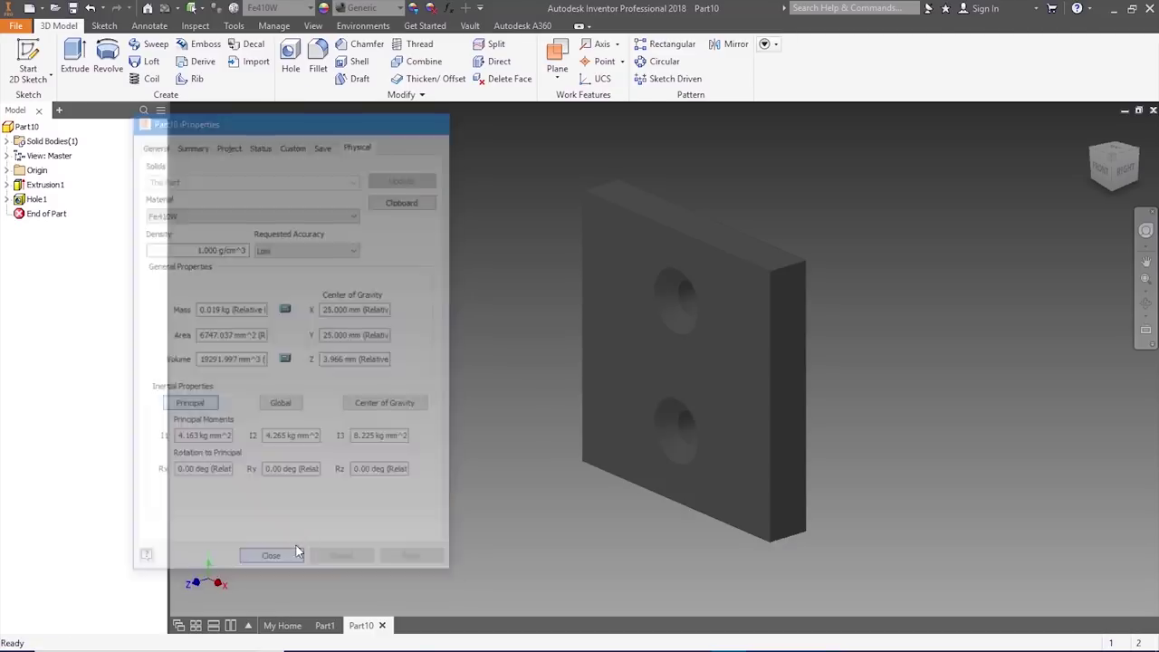
- Save the plate as "clamping plate" in the Machine Vise folder
click(15, 26)
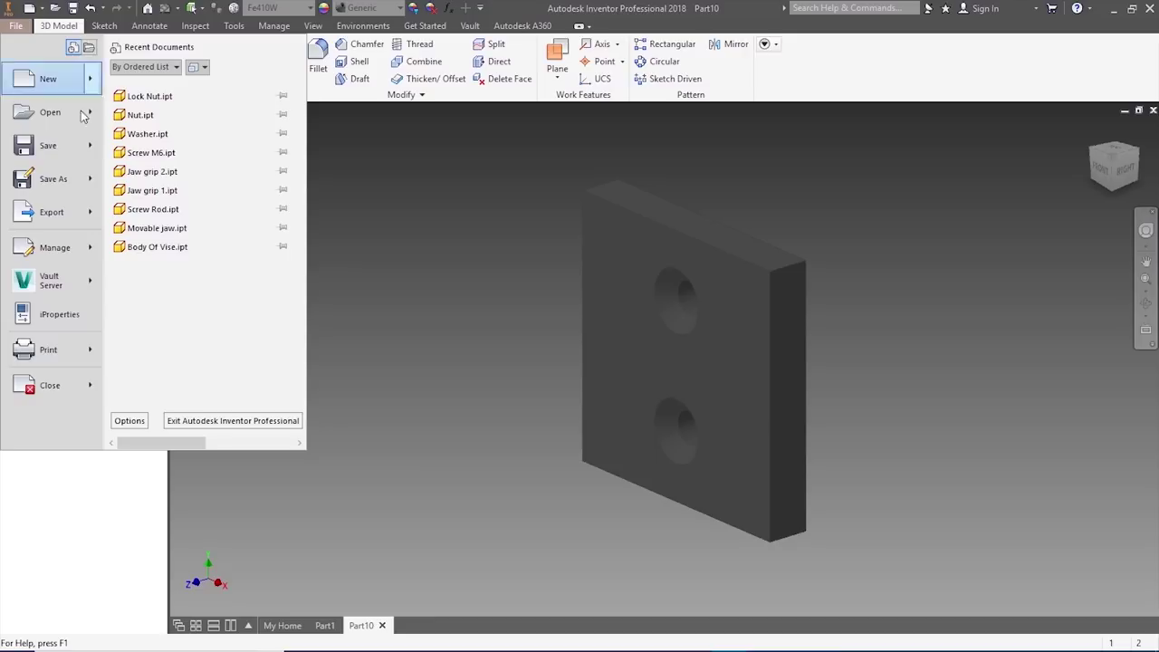
click(53, 179)
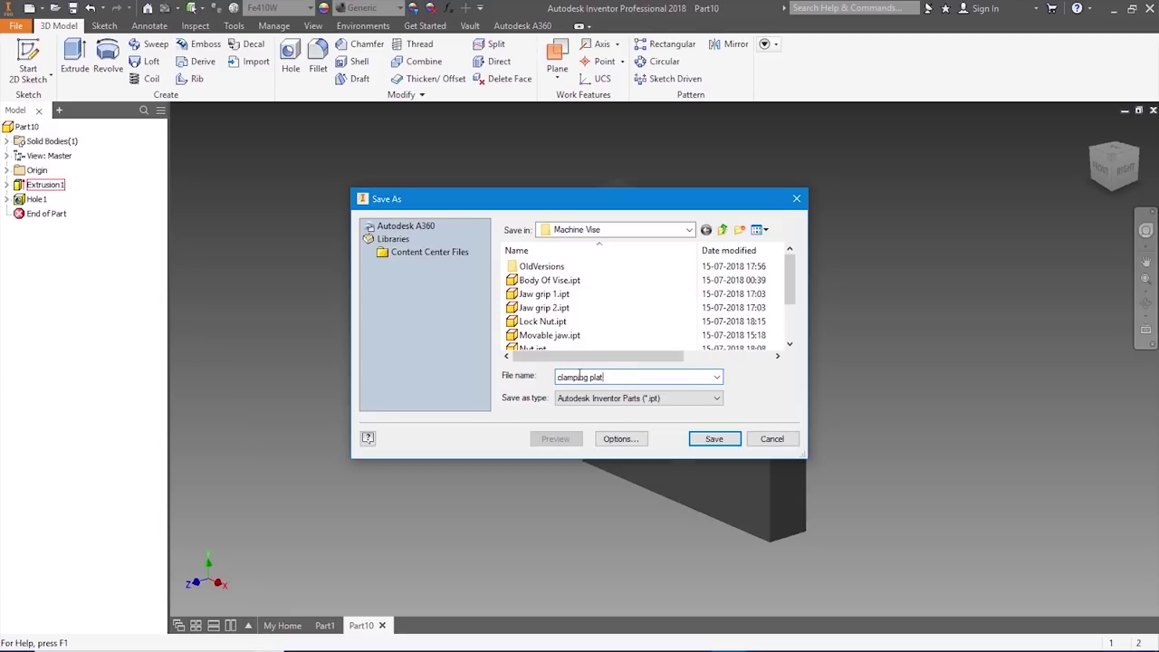
click(715, 439)
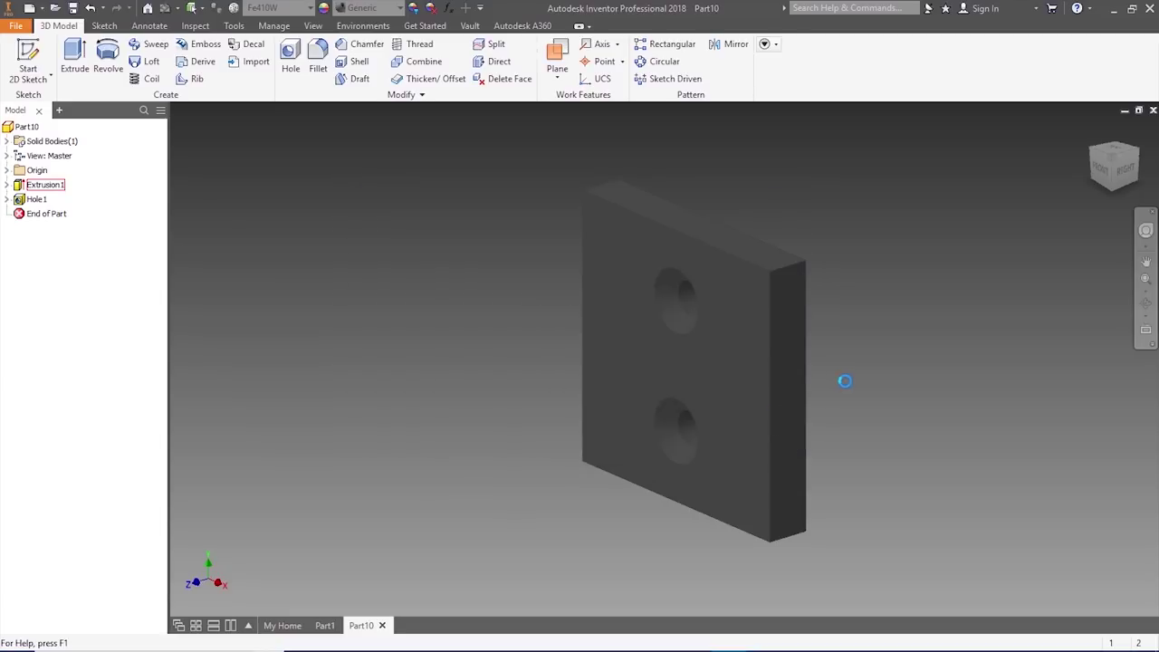
- Create a new assembly from the metric Standard (mm).iam template
key(F6)
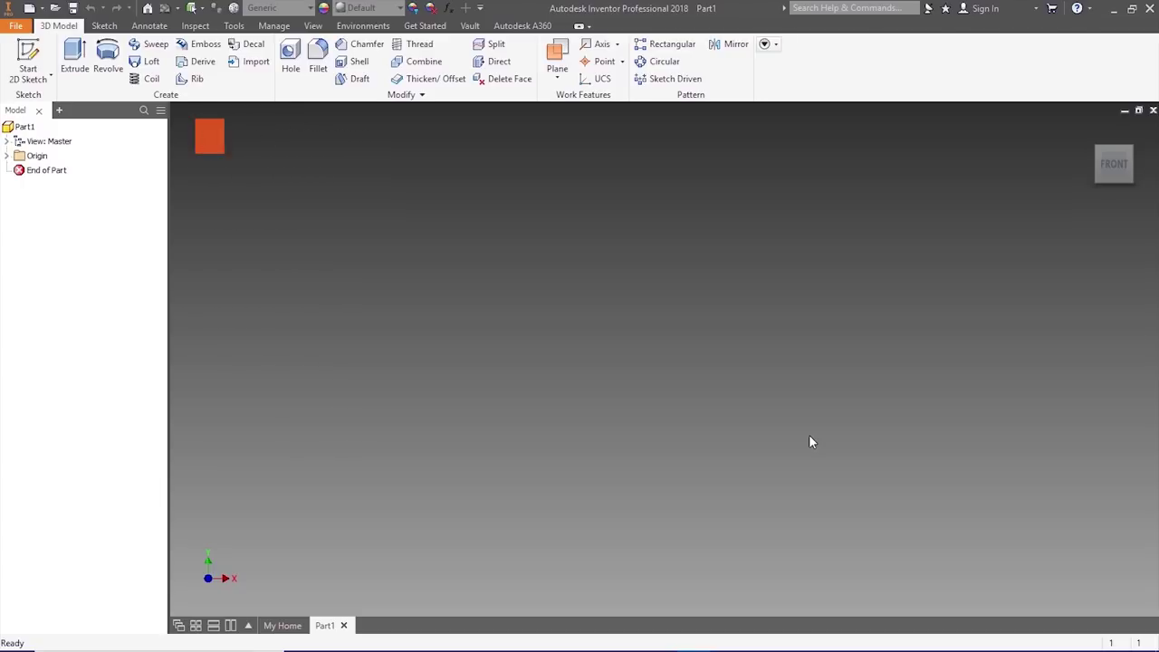
key(F6)
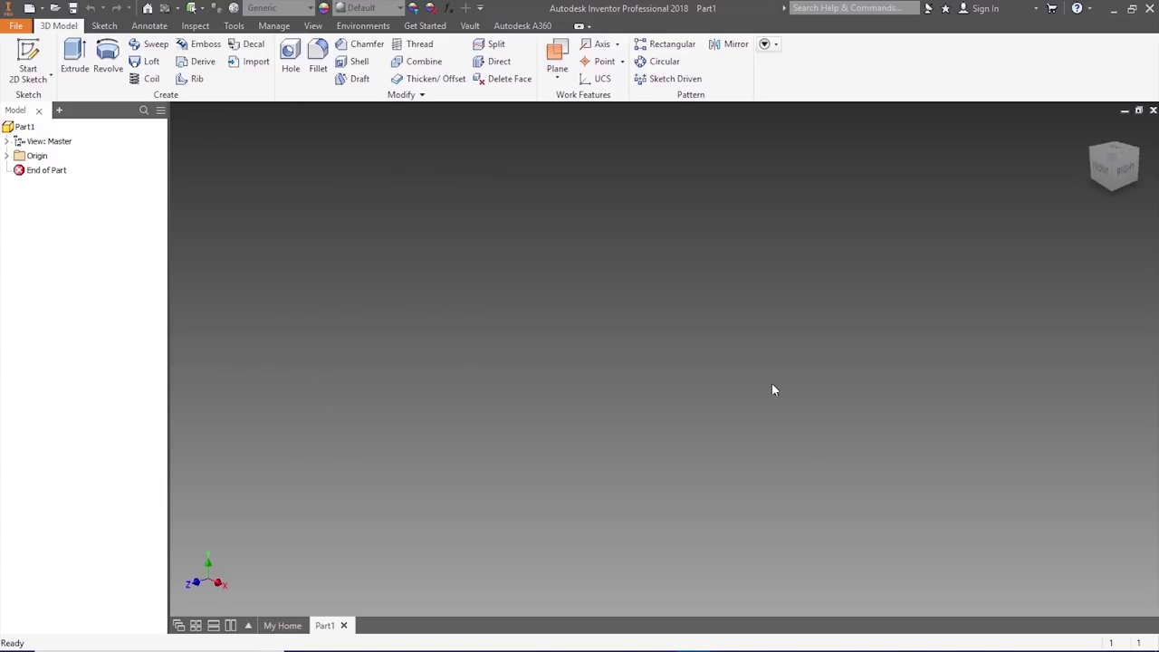
click(29, 8)
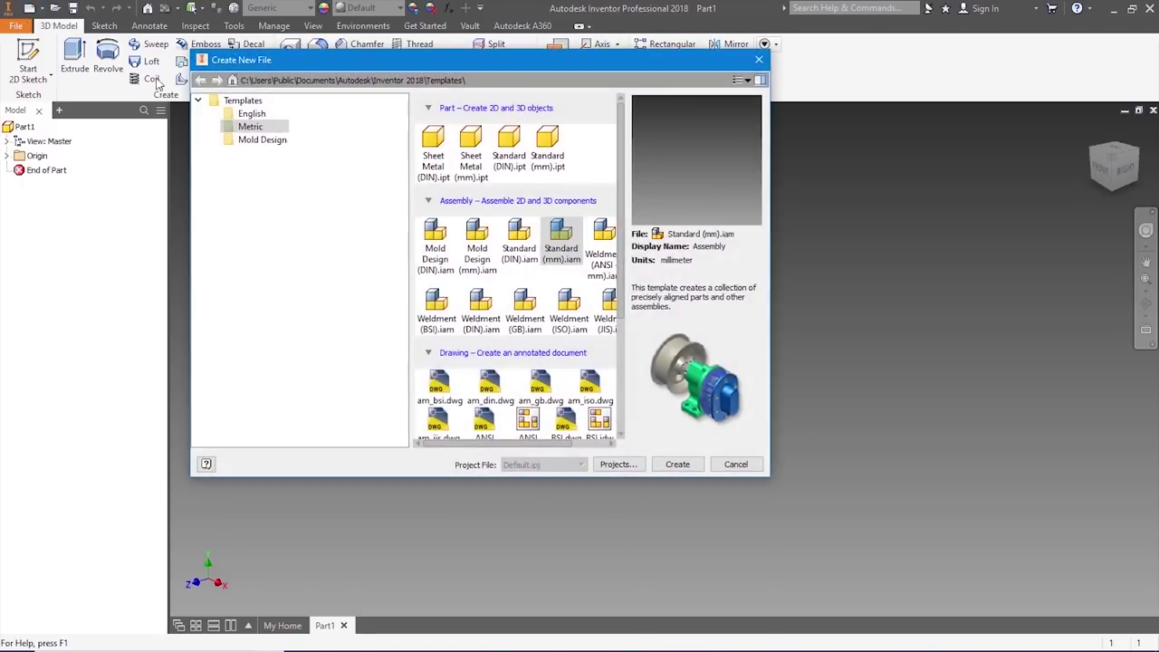
click(258, 127)
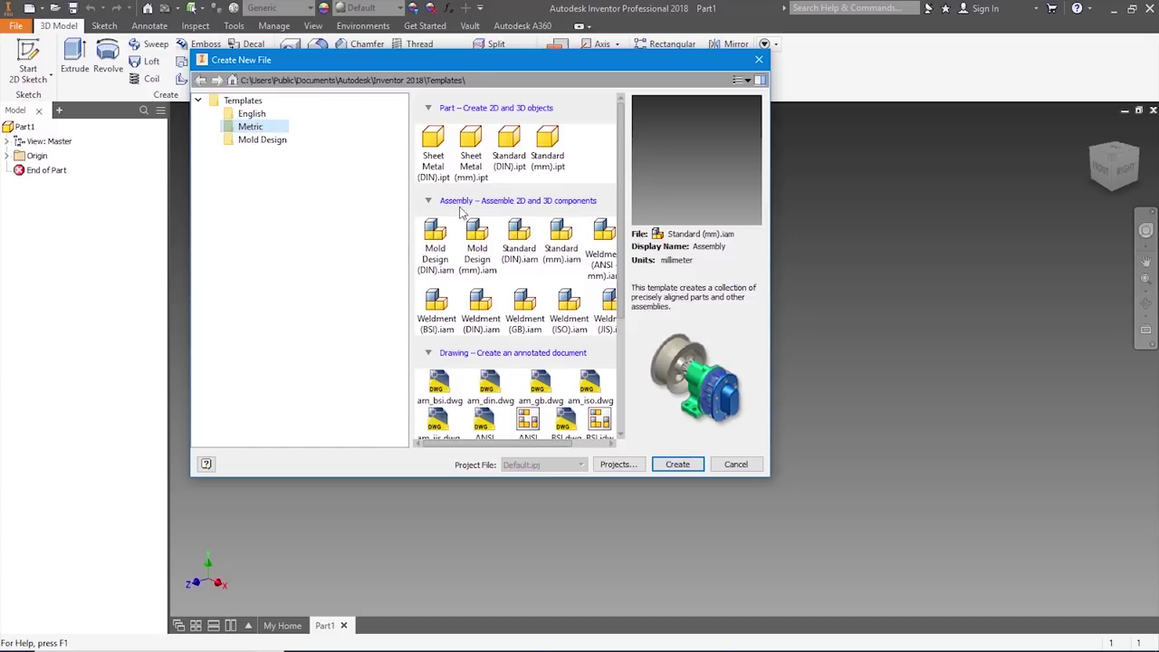
click(562, 240)
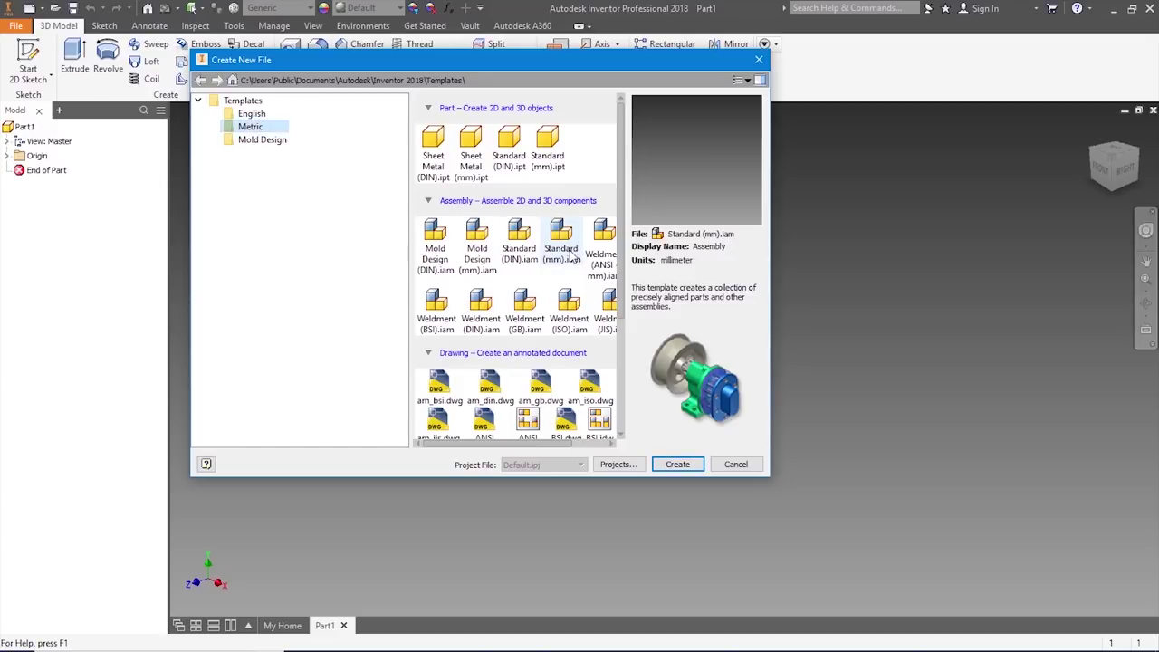
click(673, 464)
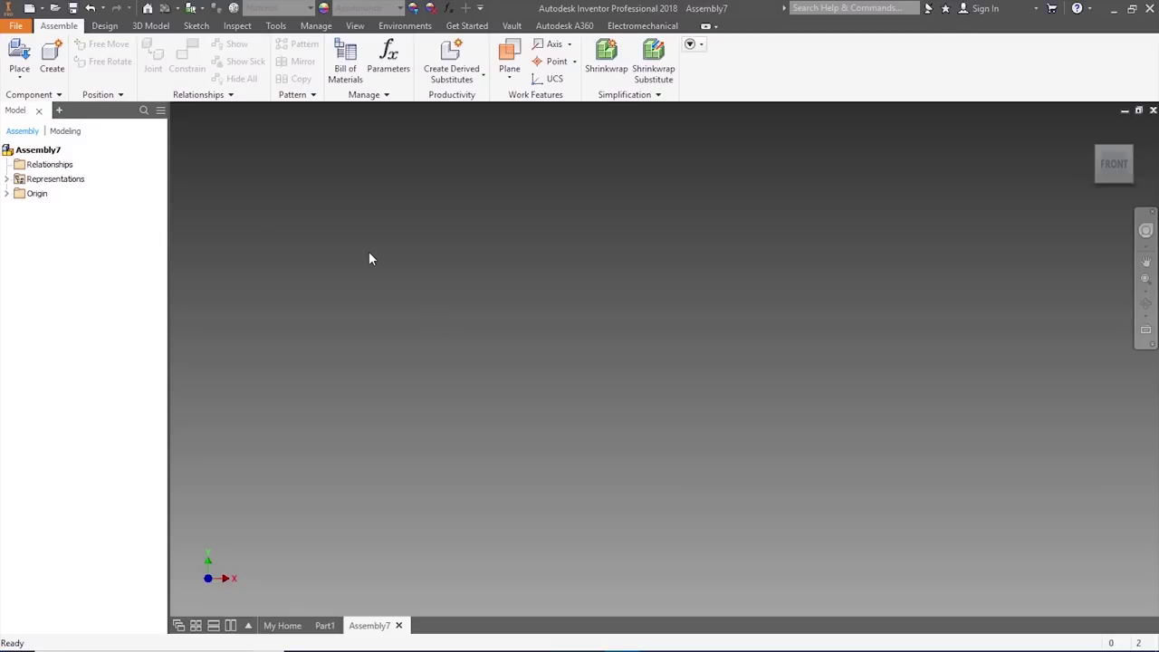
- Place one instance of Body Of Vise.ipt in the assembly and make it grounded
click(19, 59)
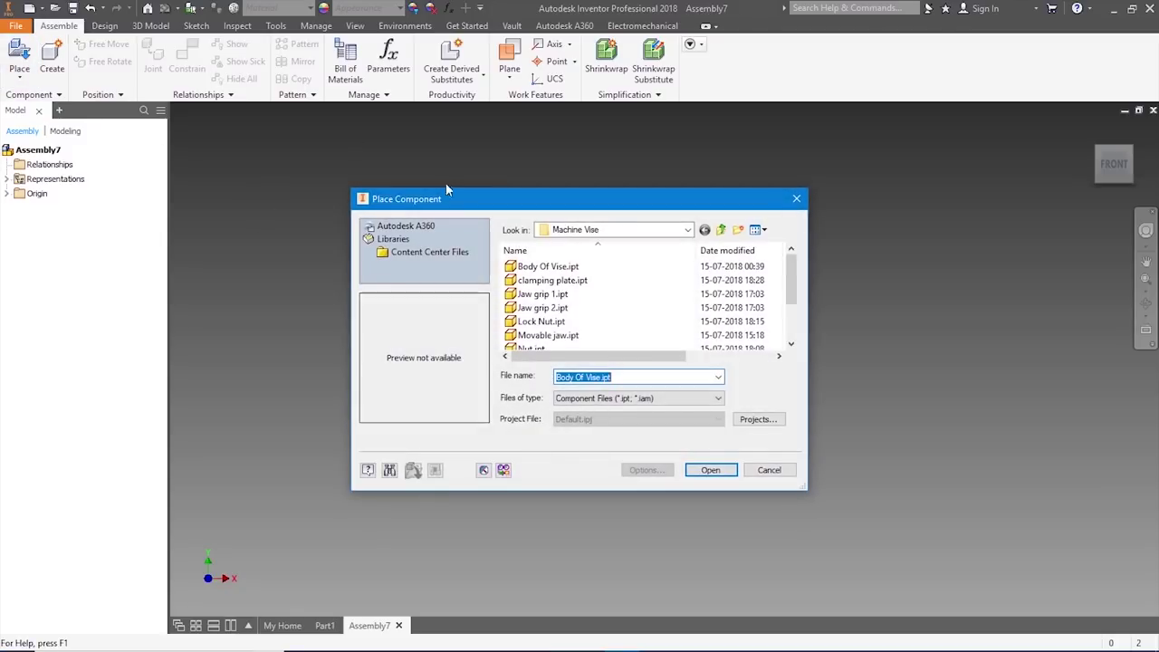
double_click(534, 268)
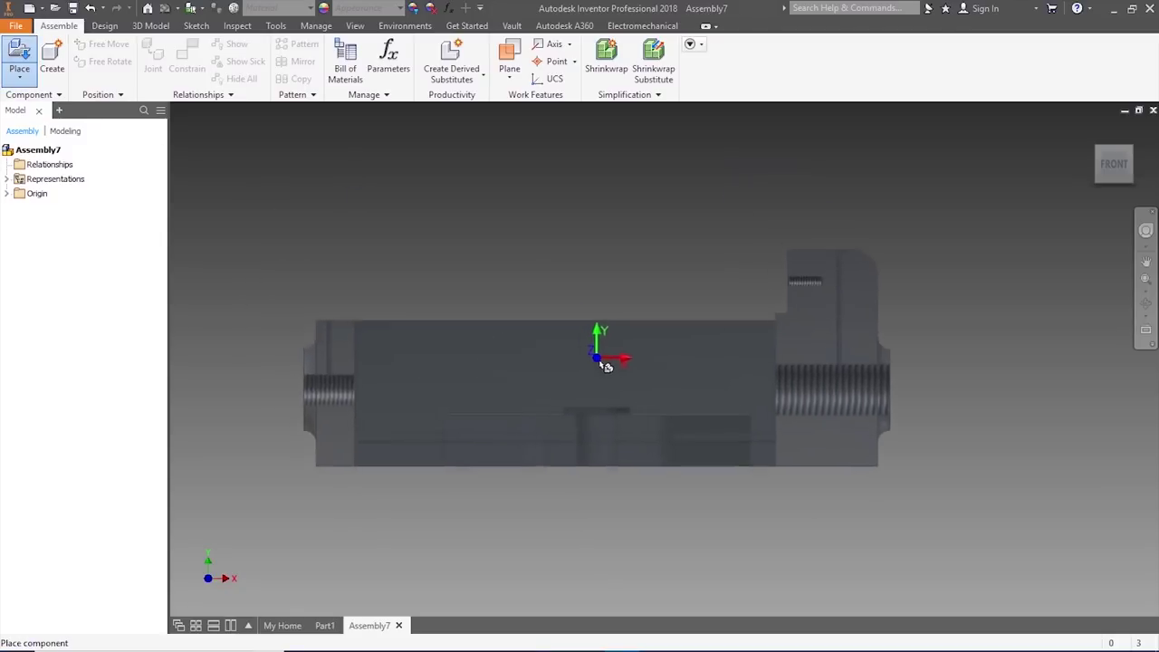
scroll(616, 371, up, 2)
click(617, 372)
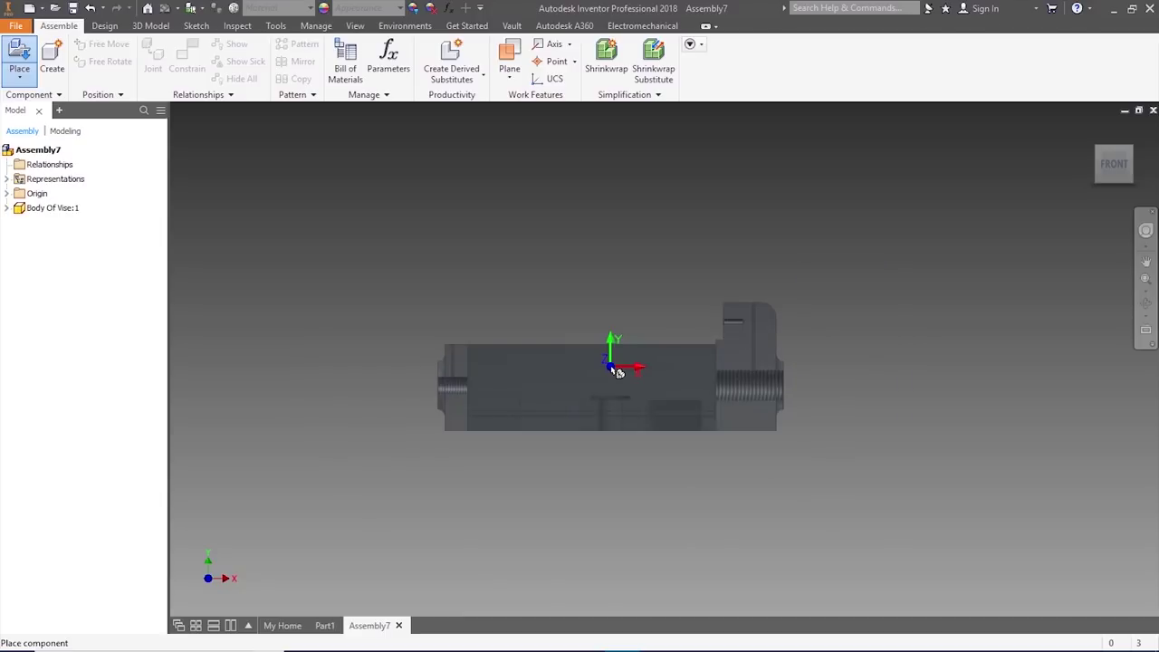
key(Escape)
right_click(636, 387)
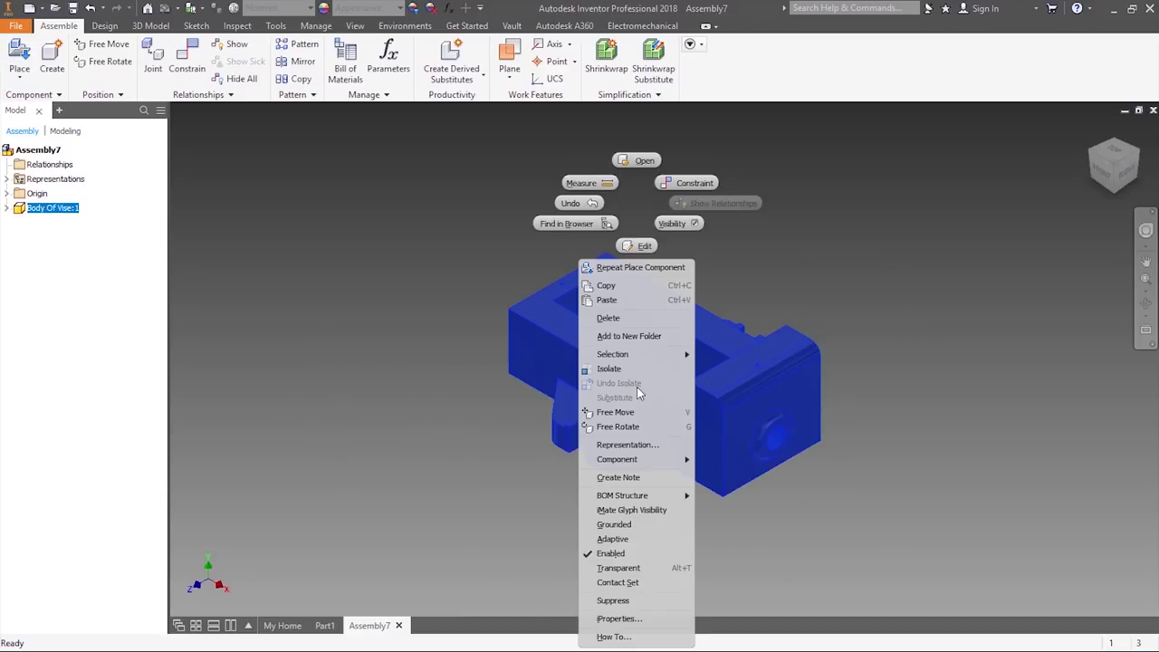
click(625, 523)
click(941, 260)
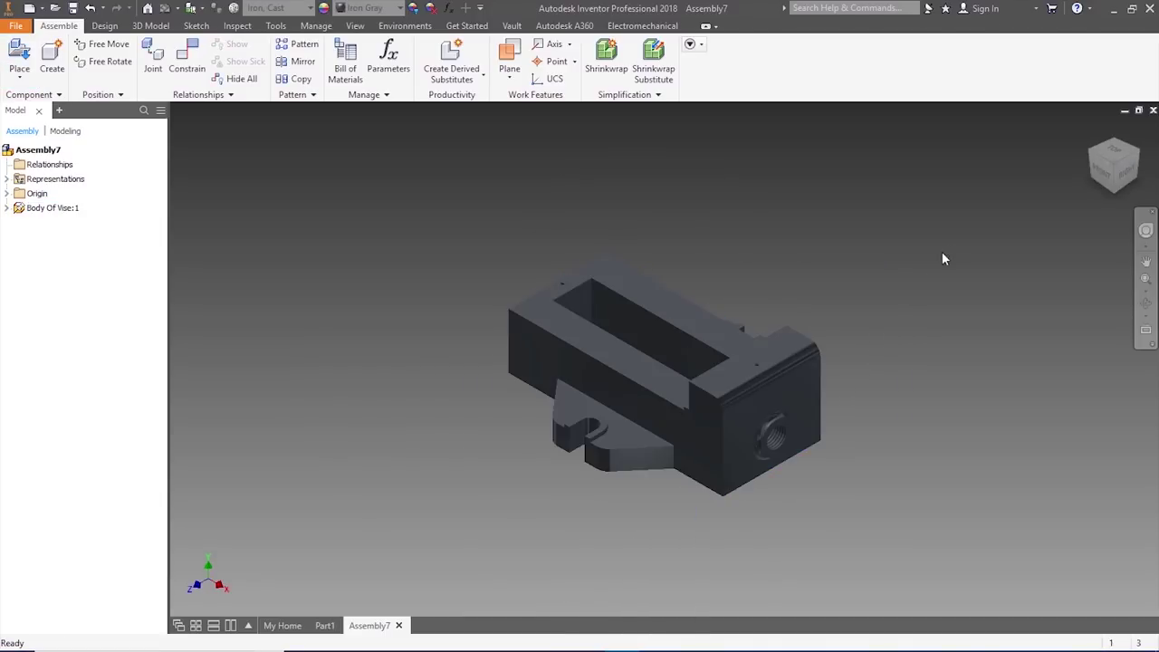
- Place one Jaw grip 1.ipt beside the vise body, rotated three times by 90° about the Y axis
click(1093, 154)
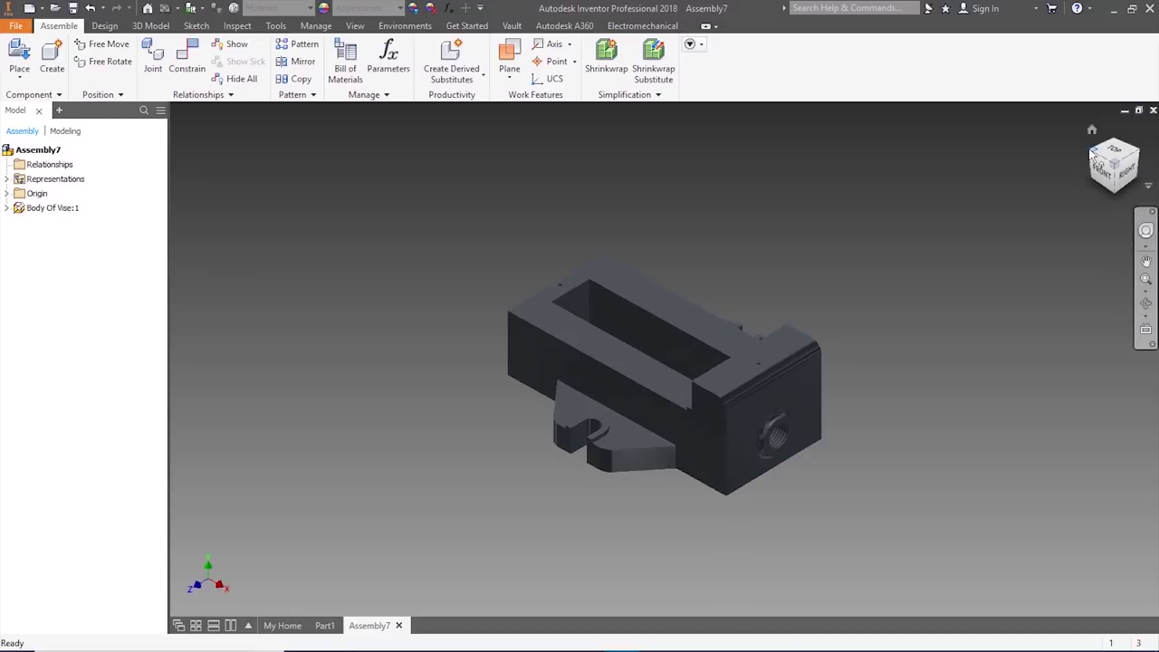
click(19, 54)
double_click(543, 299)
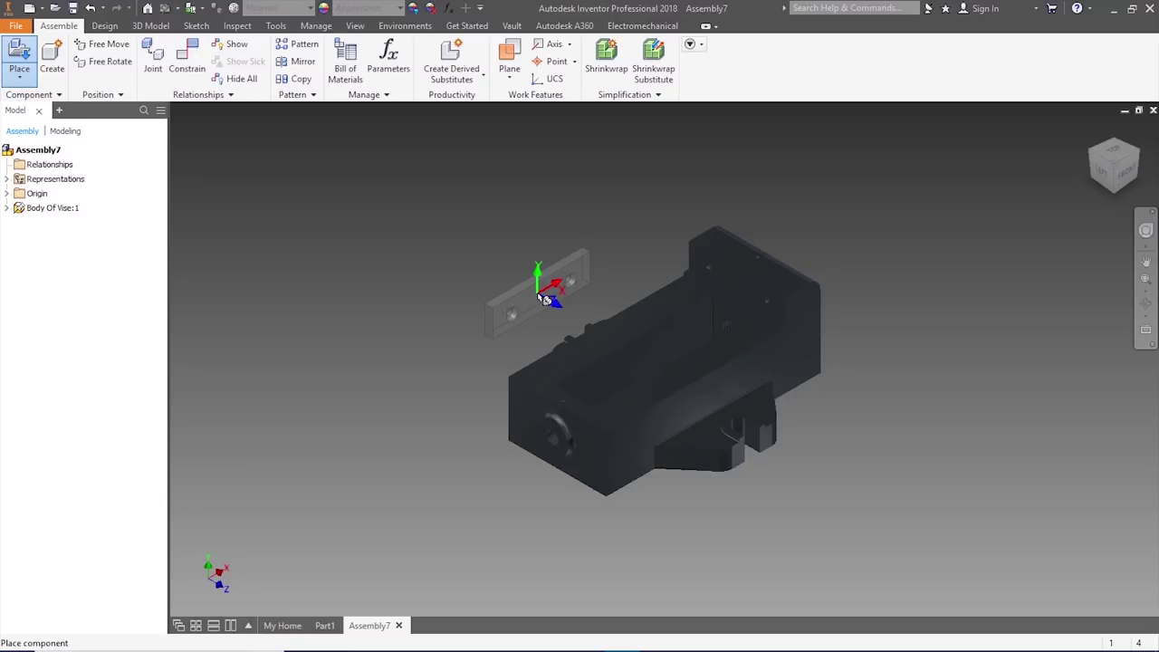
right_click(543, 299)
click(541, 250)
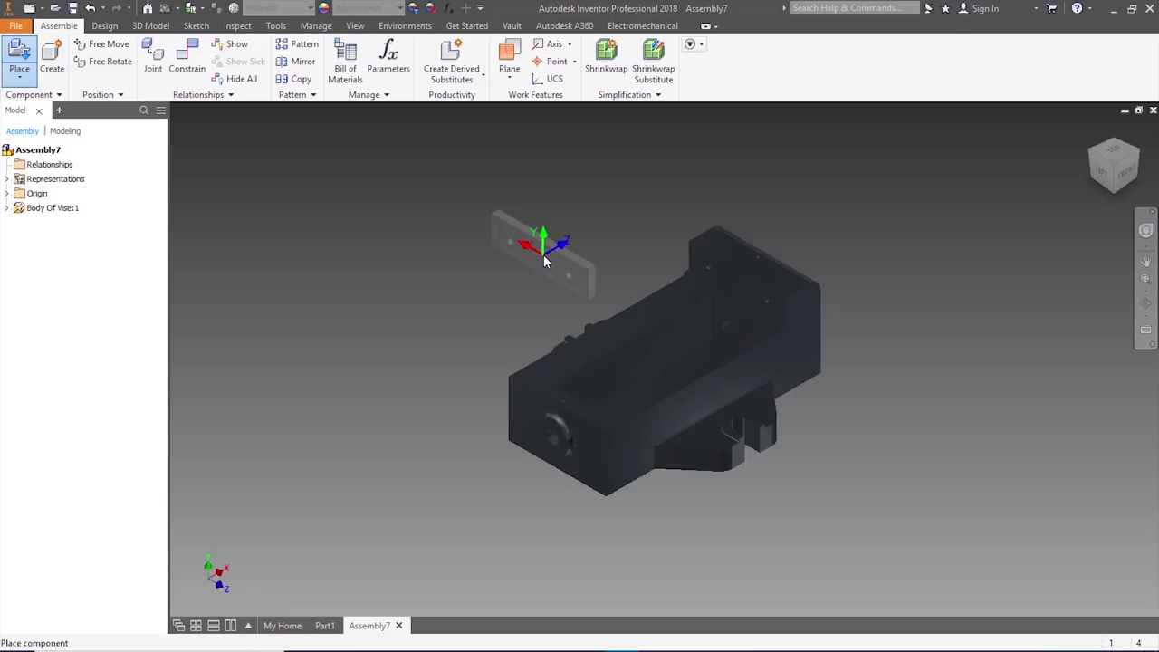
right_click(543, 260)
click(547, 212)
right_click(544, 254)
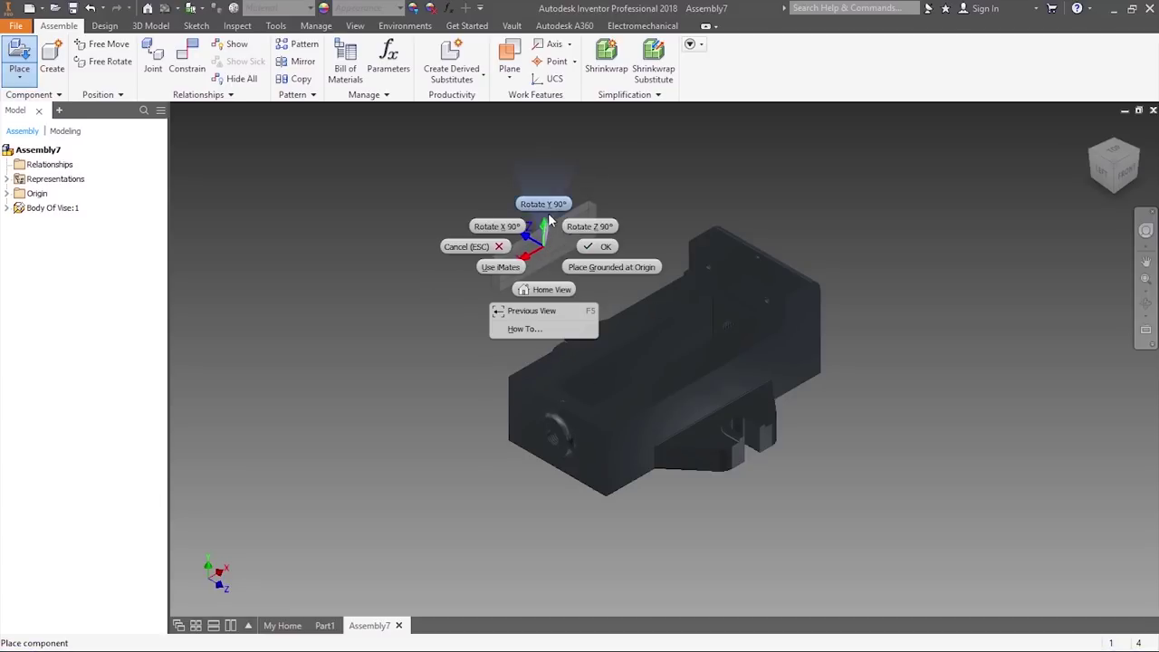
click(547, 209)
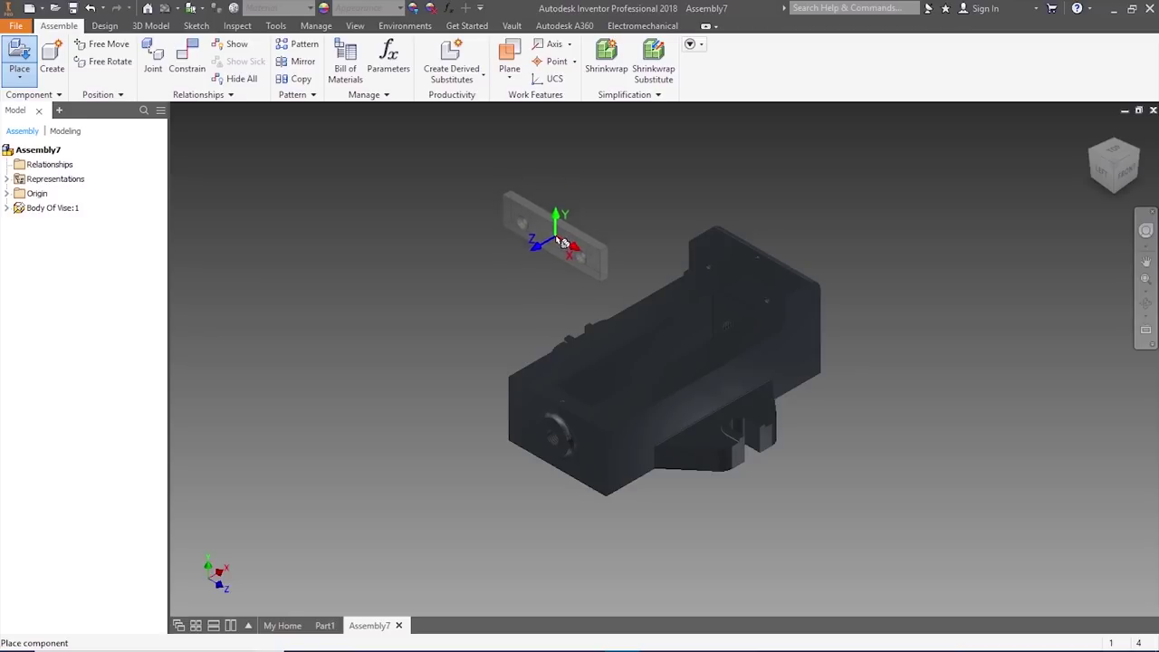
click(562, 243)
key(Escape)
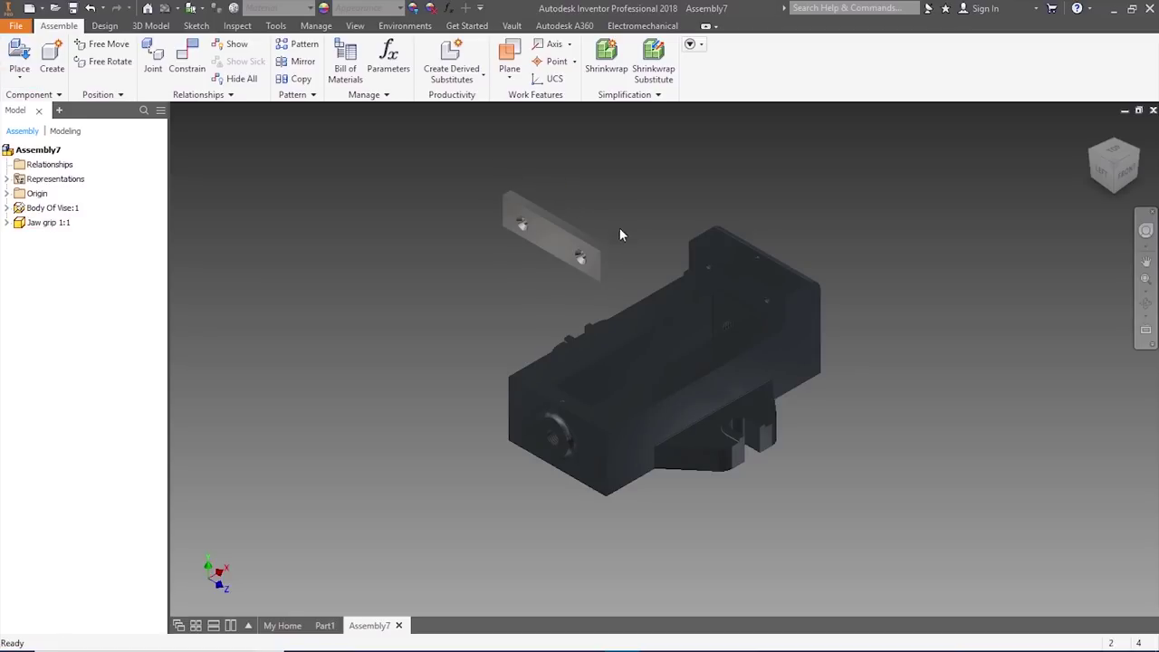
- Mate the axis of one countersunk hole in the jaw grip with the matching front hole in the body's fixed jaw, 0 mm offset
click(195, 55)
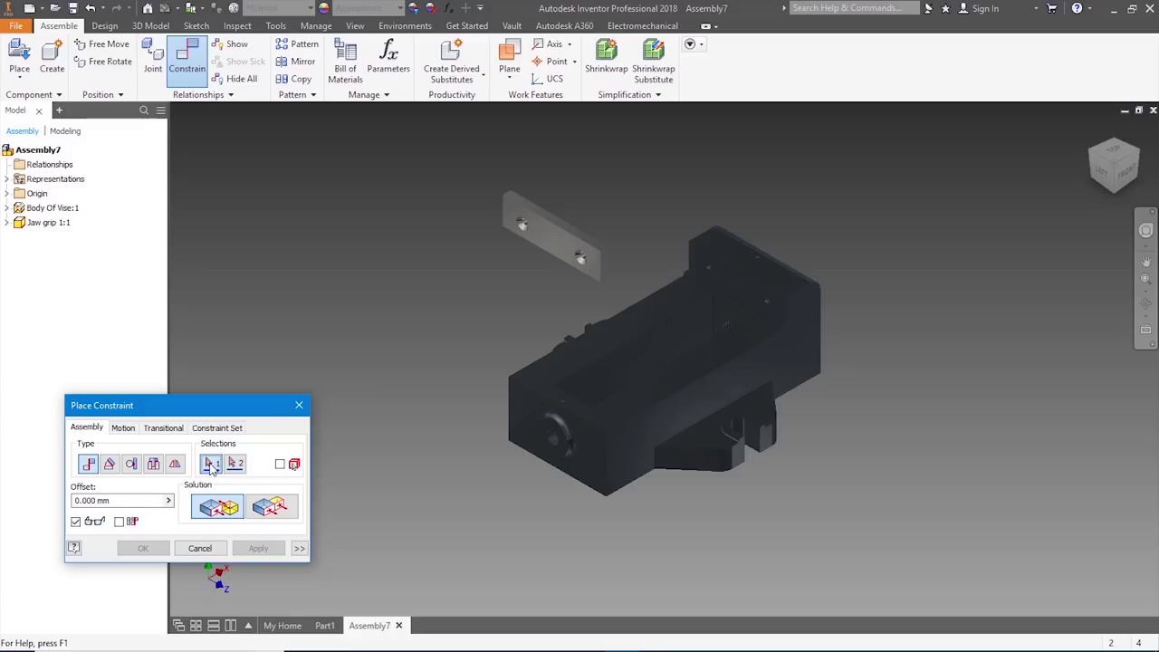
scroll(598, 253, up, 5)
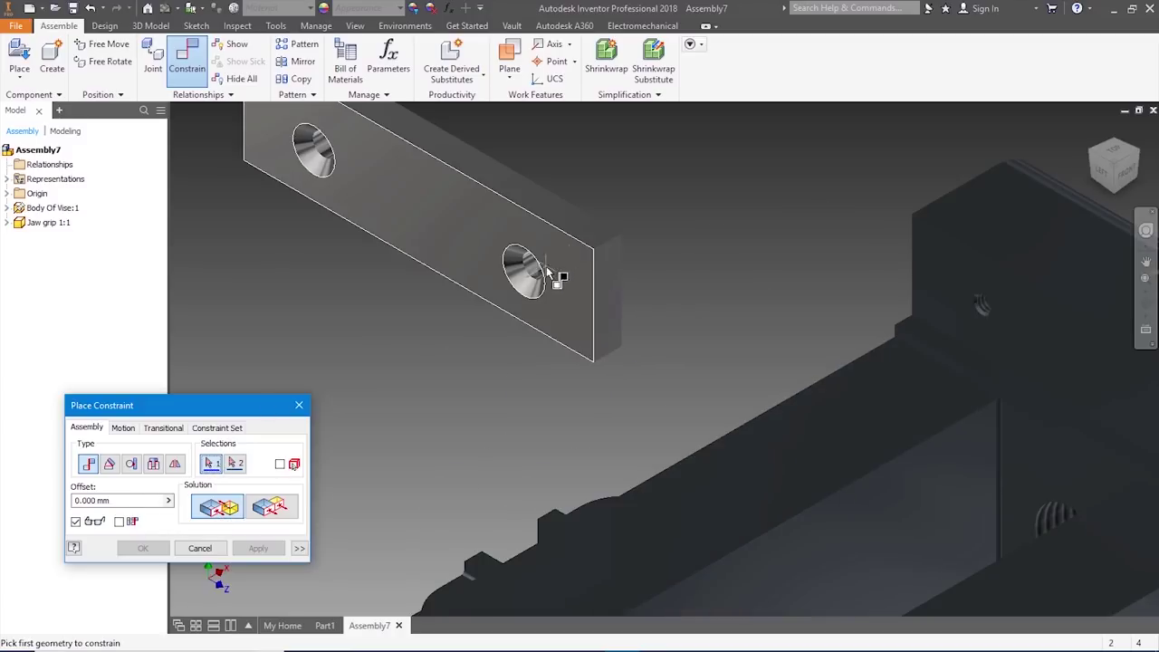
click(544, 271)
scroll(535, 276, down, 5)
scroll(766, 328, up, 4)
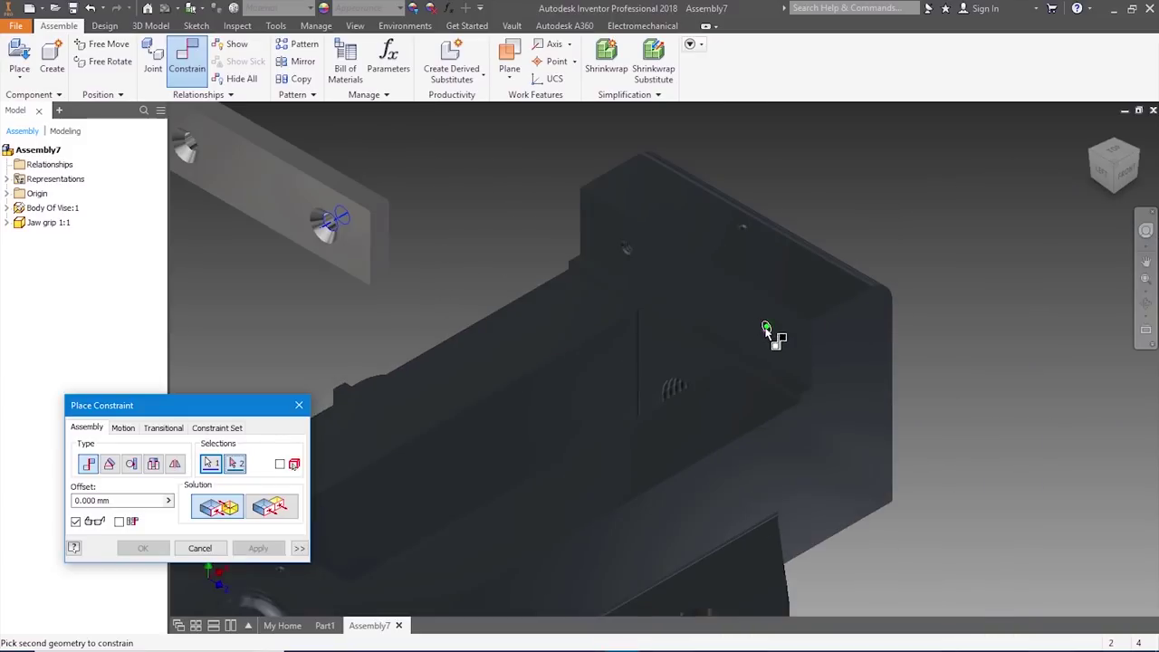
click(769, 331)
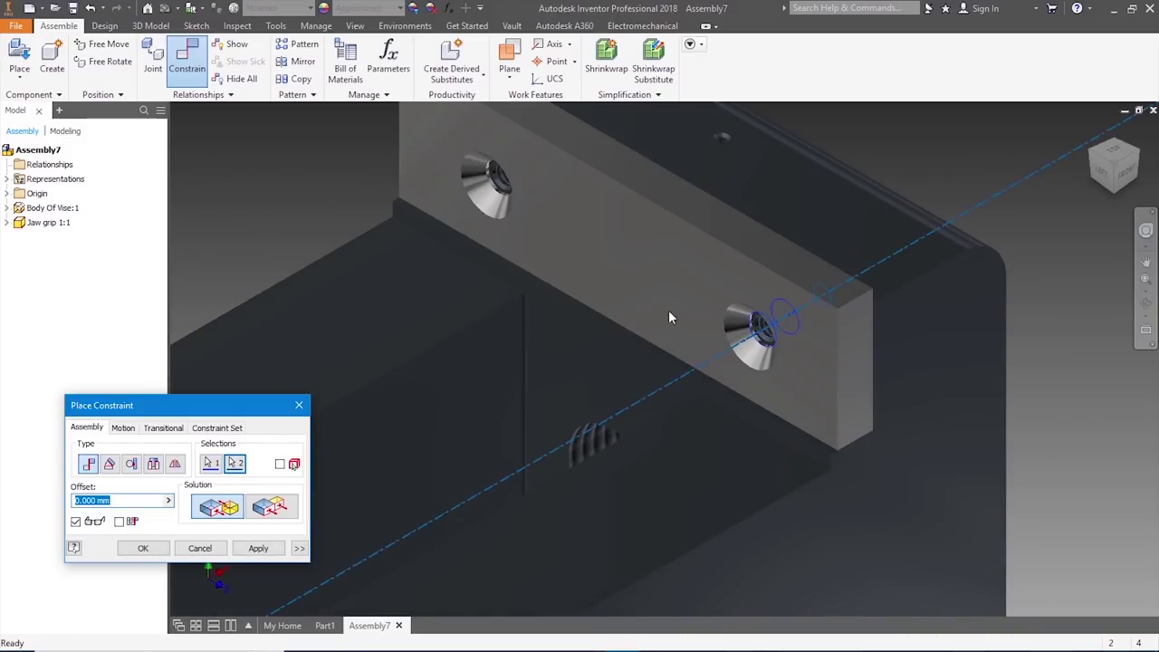
click(258, 548)
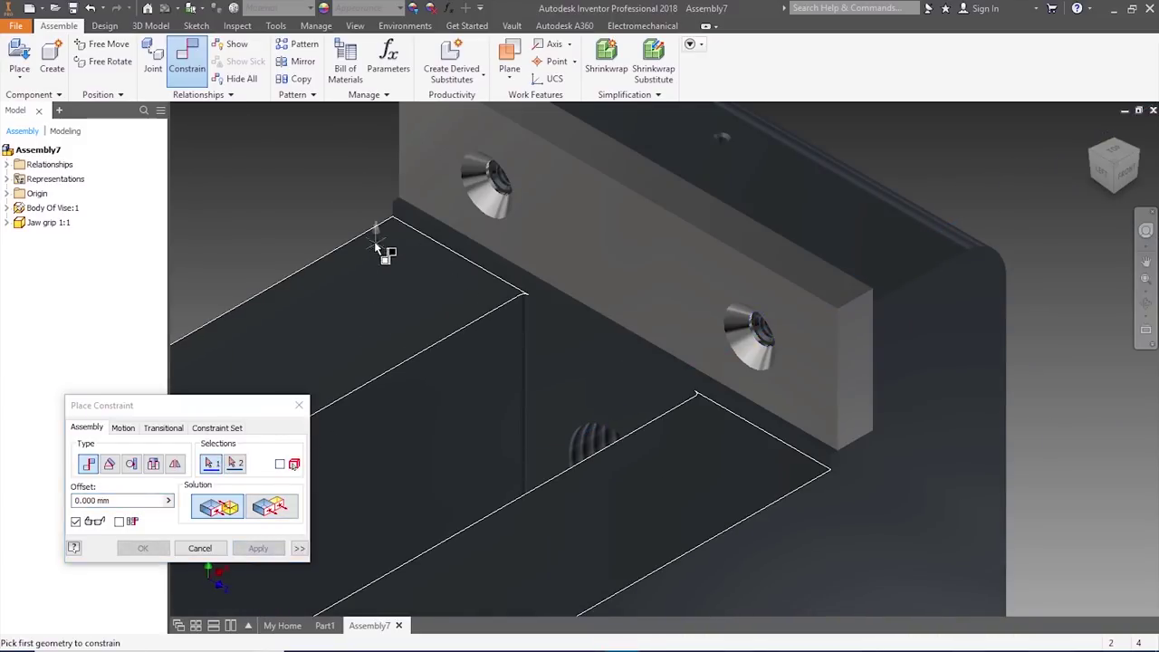
click(299, 405)
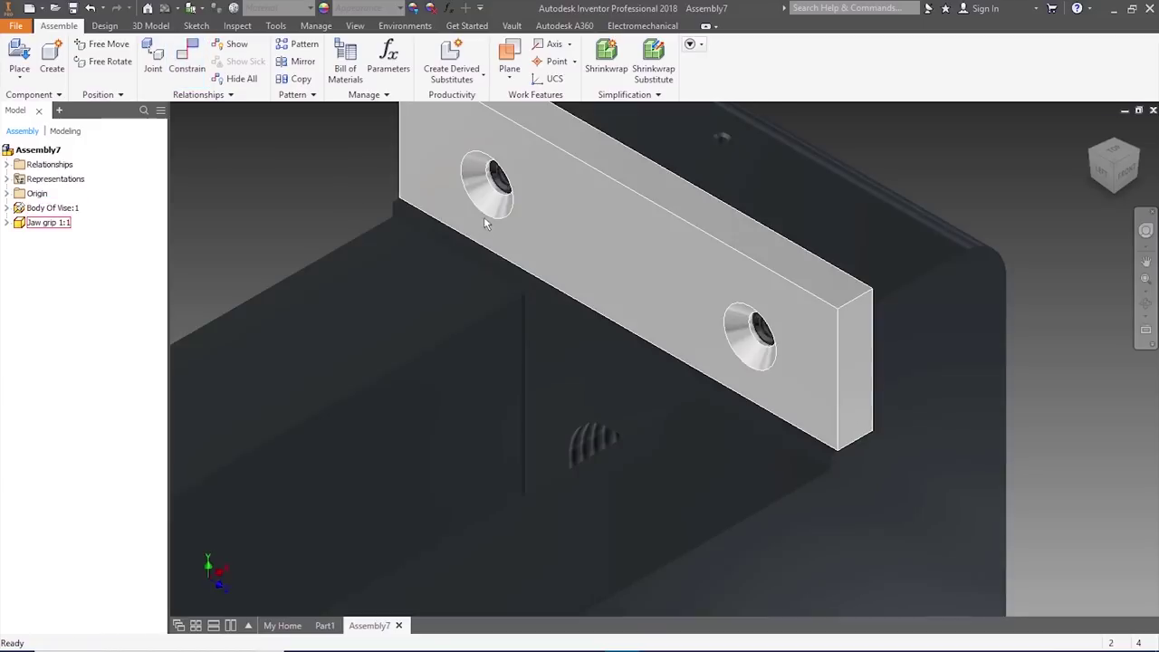
- Swing the jaw grip out of alignment and mate its other hole's axis with the fixed jaw's remaining screw hole at 0 mm offset
scroll(484, 223, down, 5)
scroll(480, 211, up, 3)
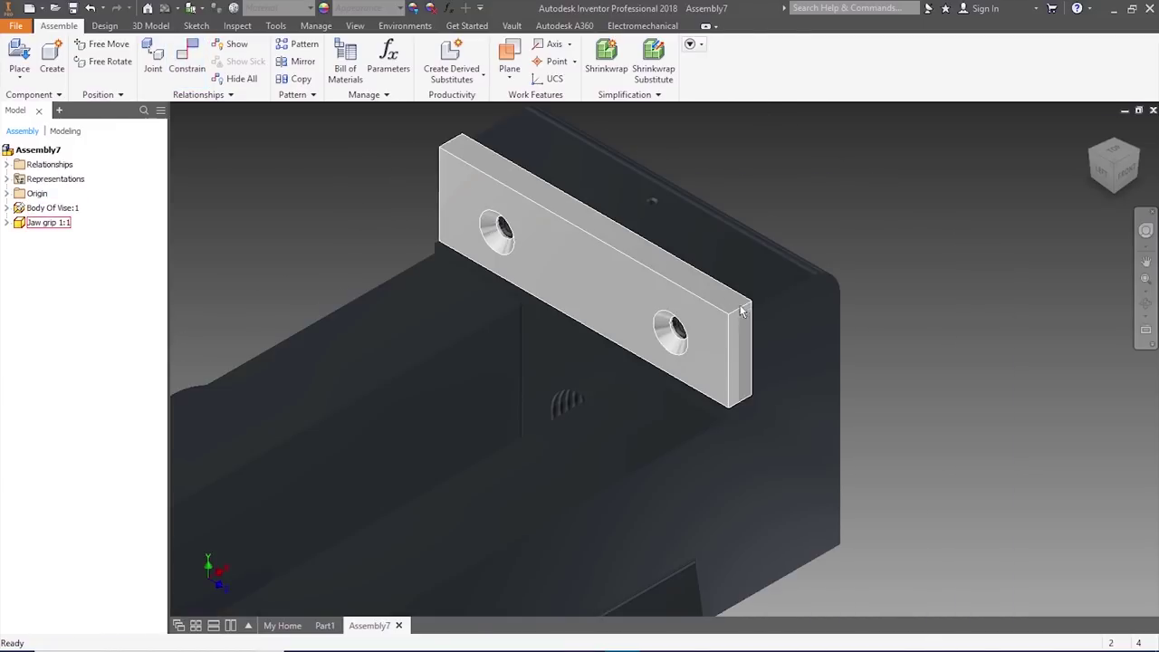
drag(740, 312, 706, 266)
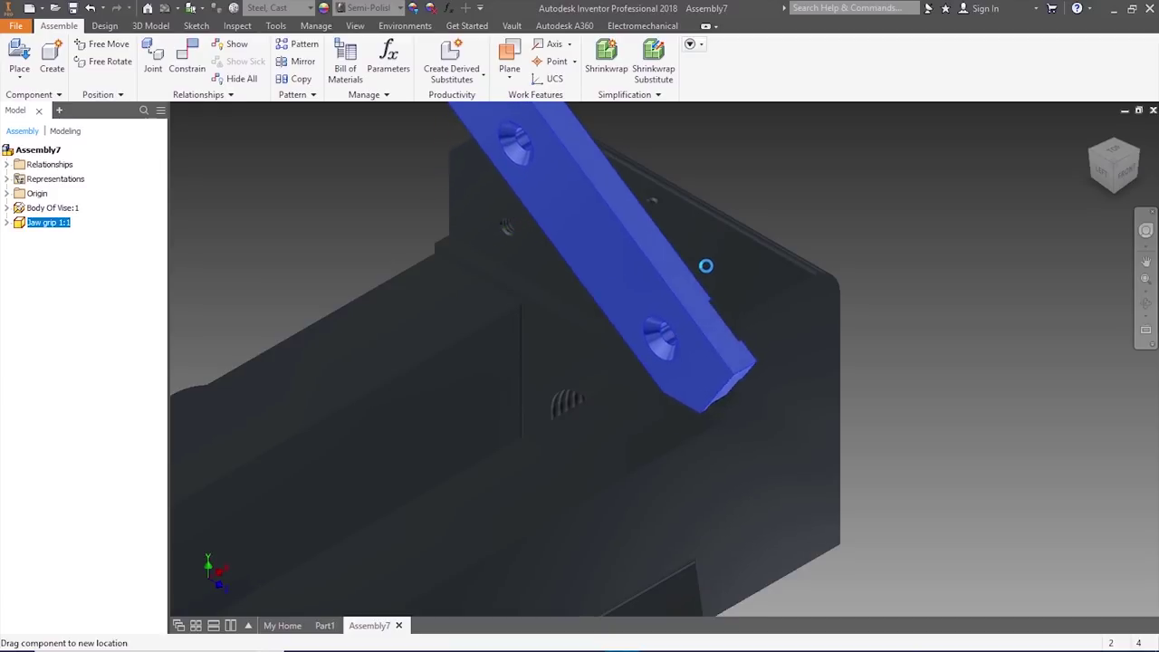
click(187, 60)
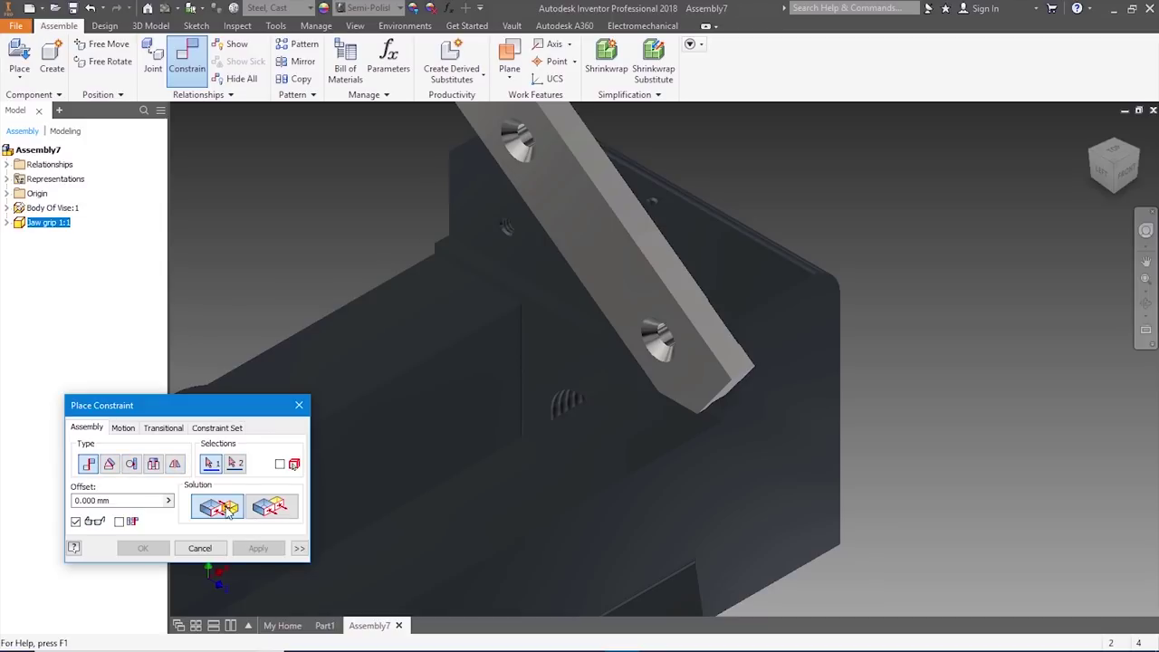
click(528, 143)
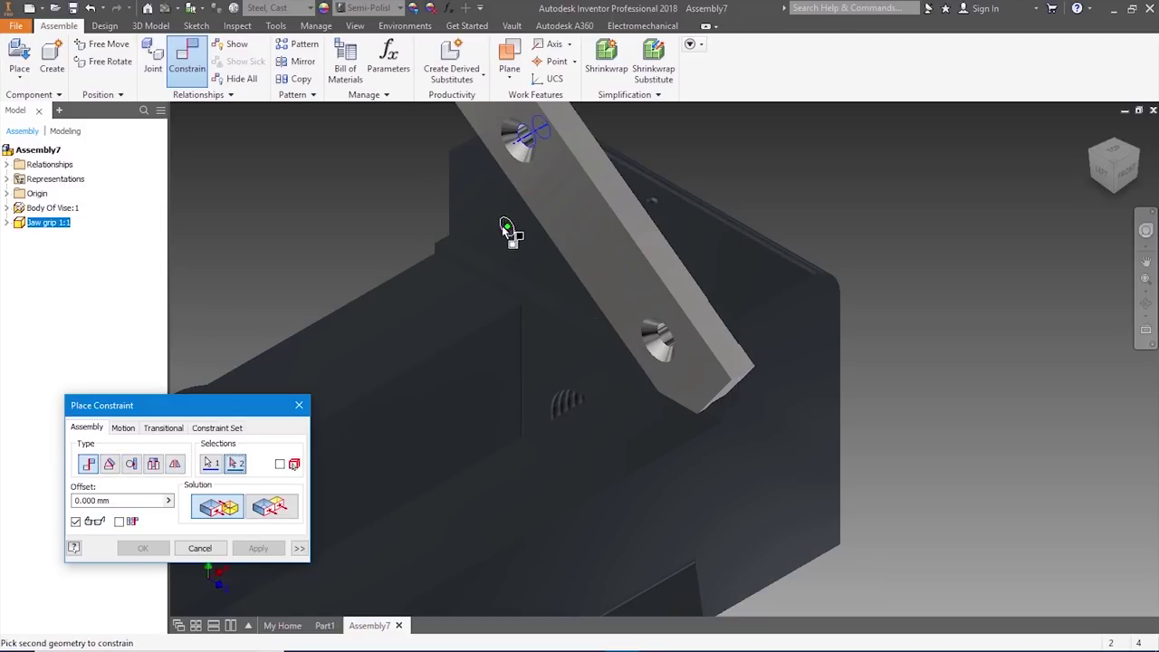
click(508, 226)
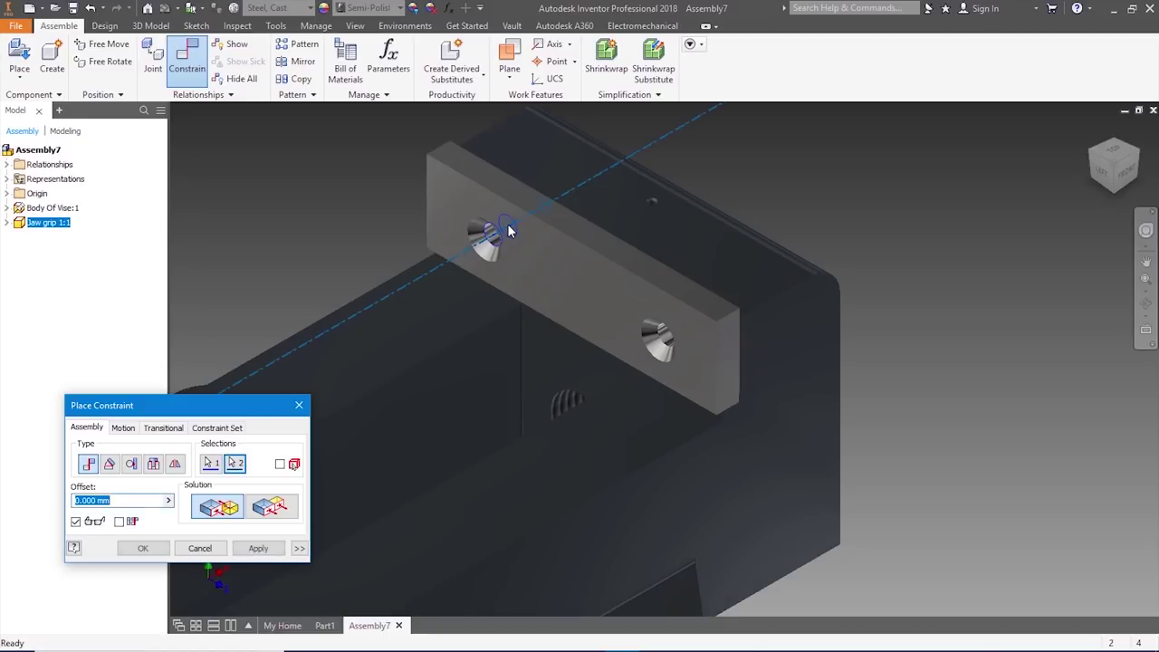
click(259, 548)
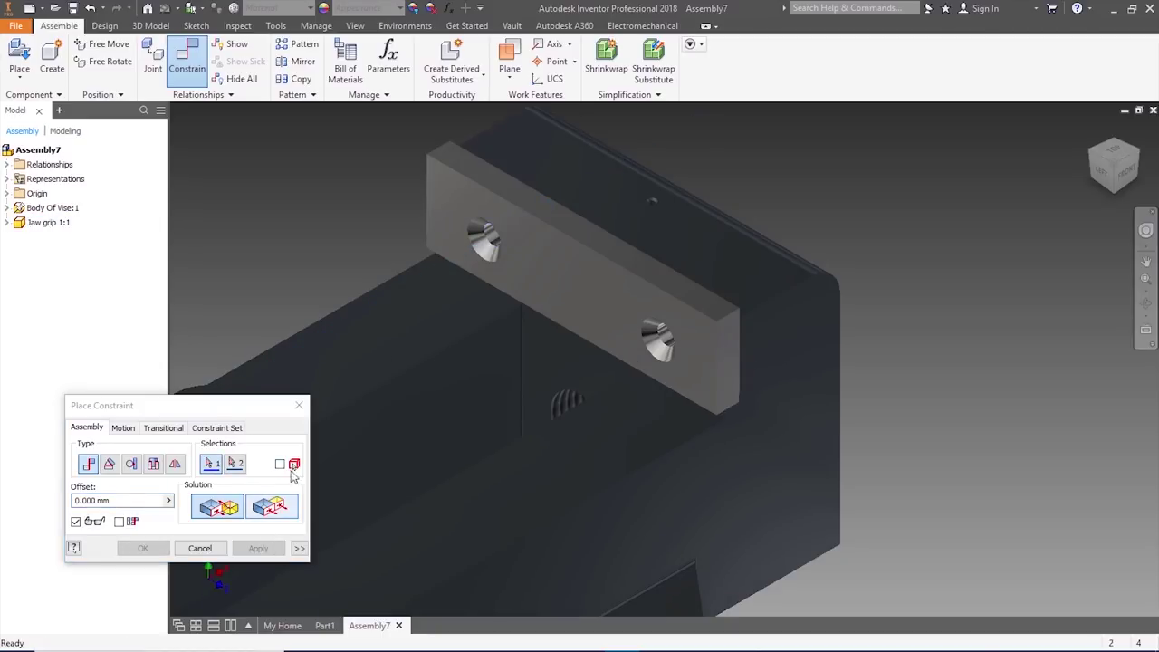
click(300, 405)
- Slide the jaw grip away from the fixed jaw and mate its back face to the fixed jaw's inner face with 0 mm offset
key(F6)
drag(728, 259, 566, 340)
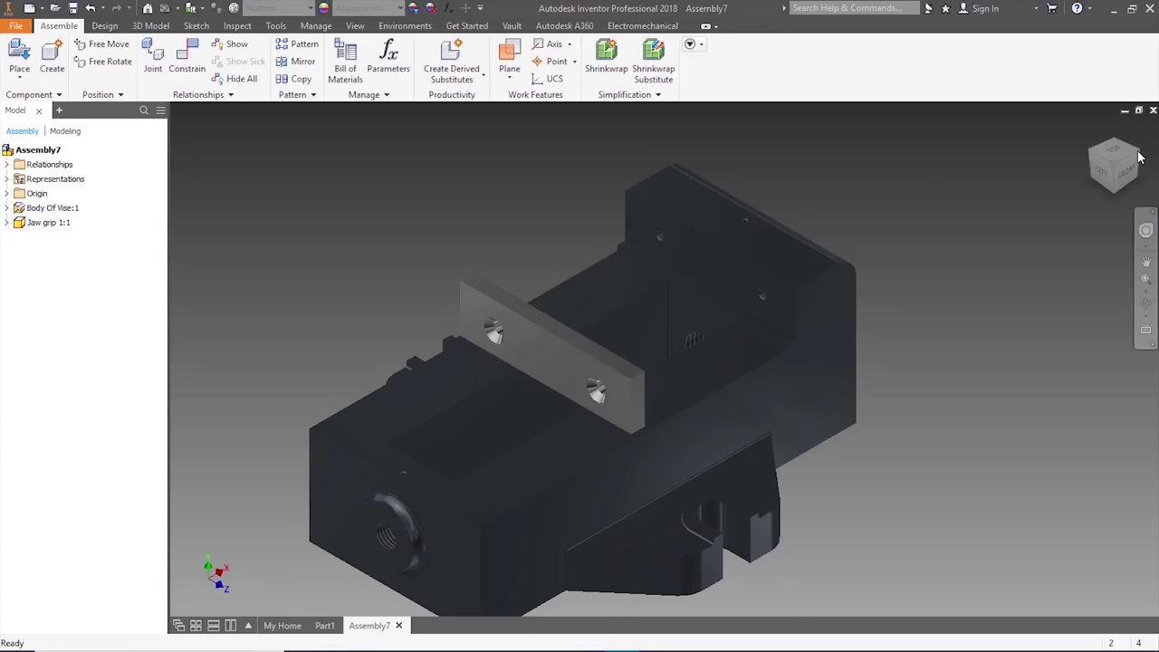
click(1137, 156)
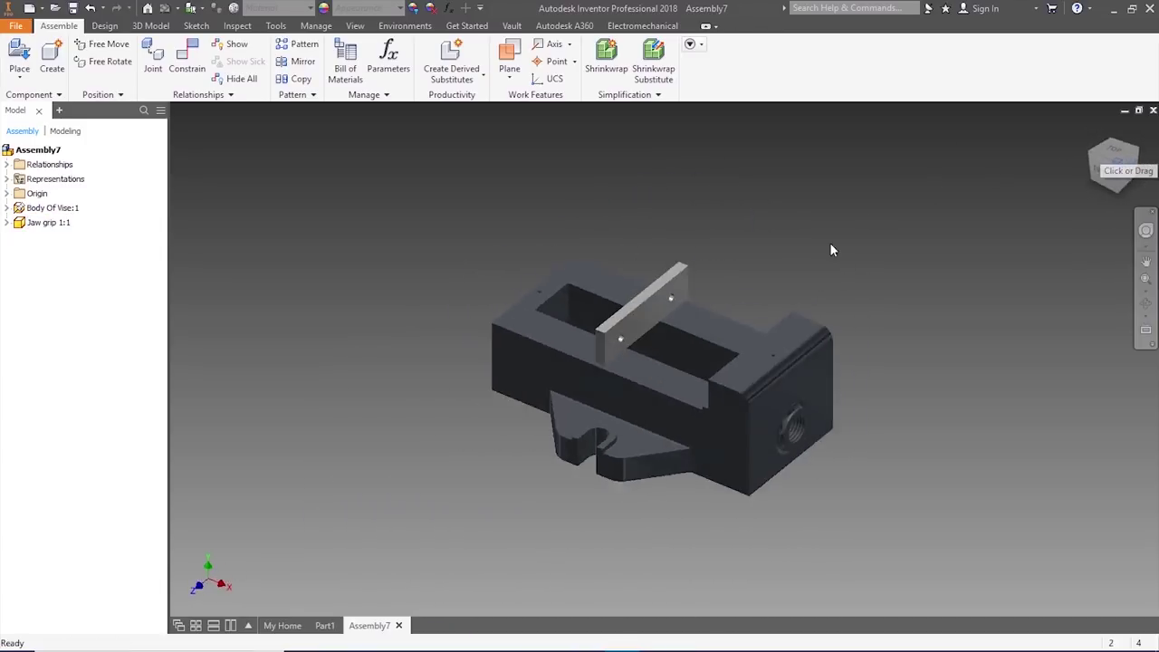
click(186, 62)
click(607, 310)
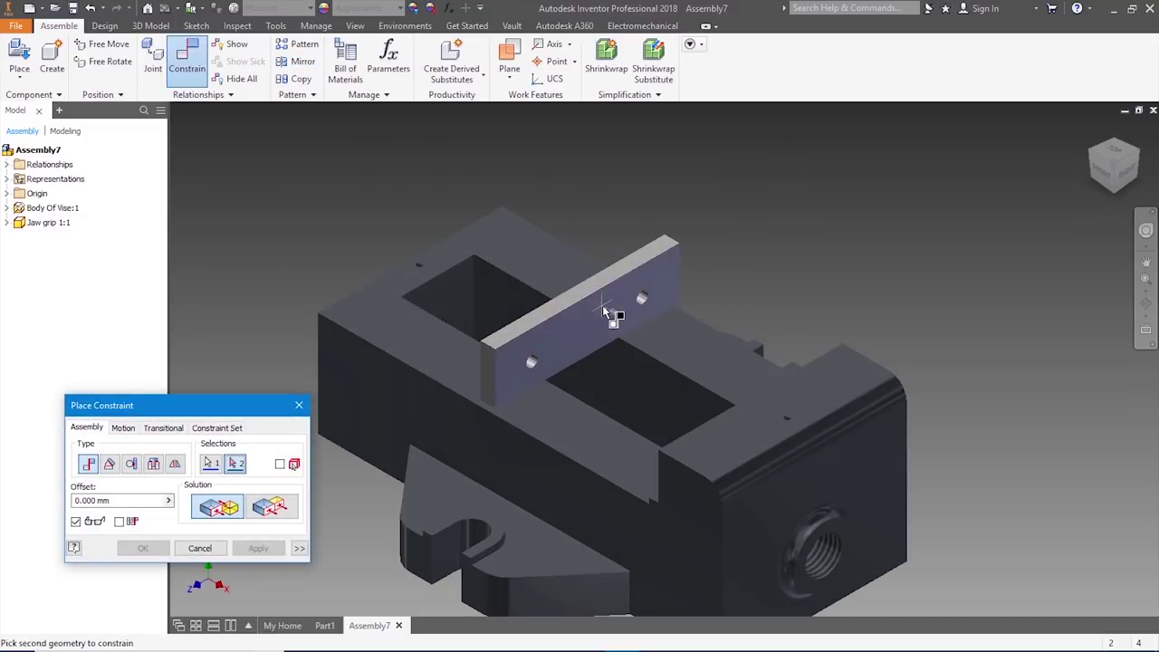
click(1089, 155)
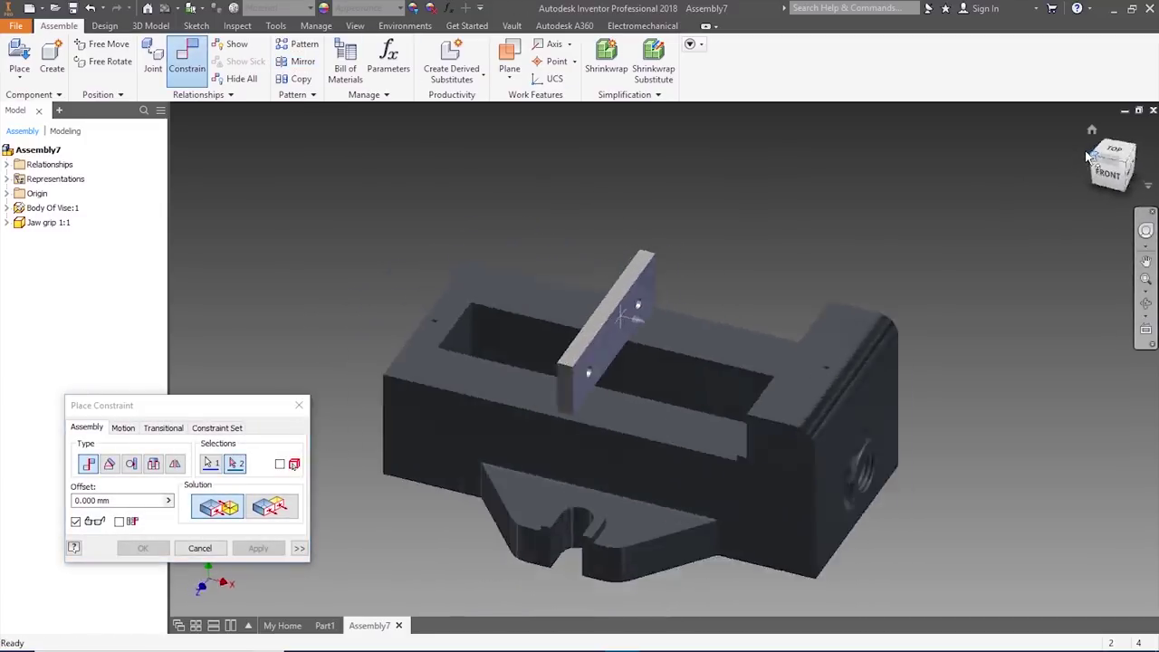
click(725, 291)
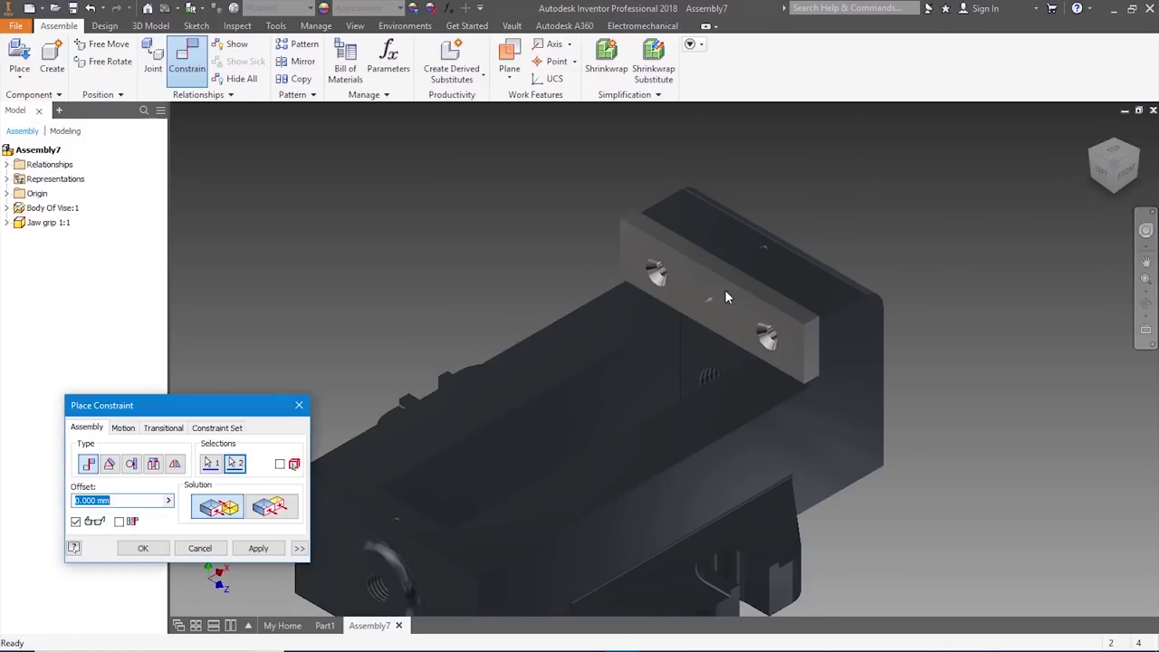
click(258, 549)
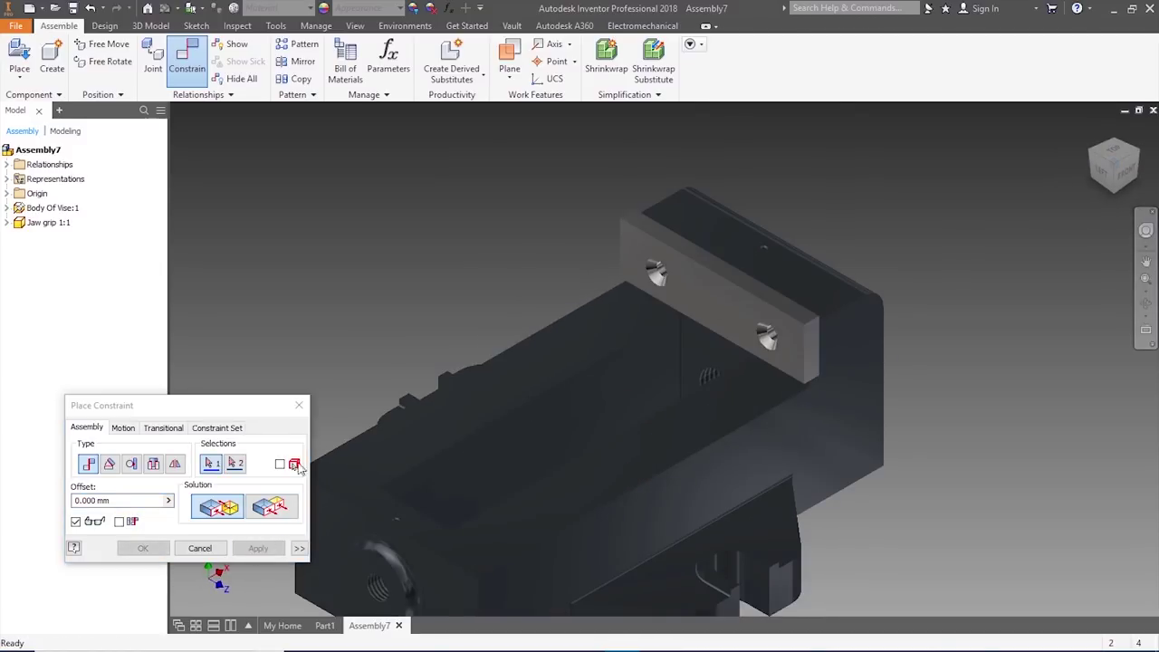
click(302, 409)
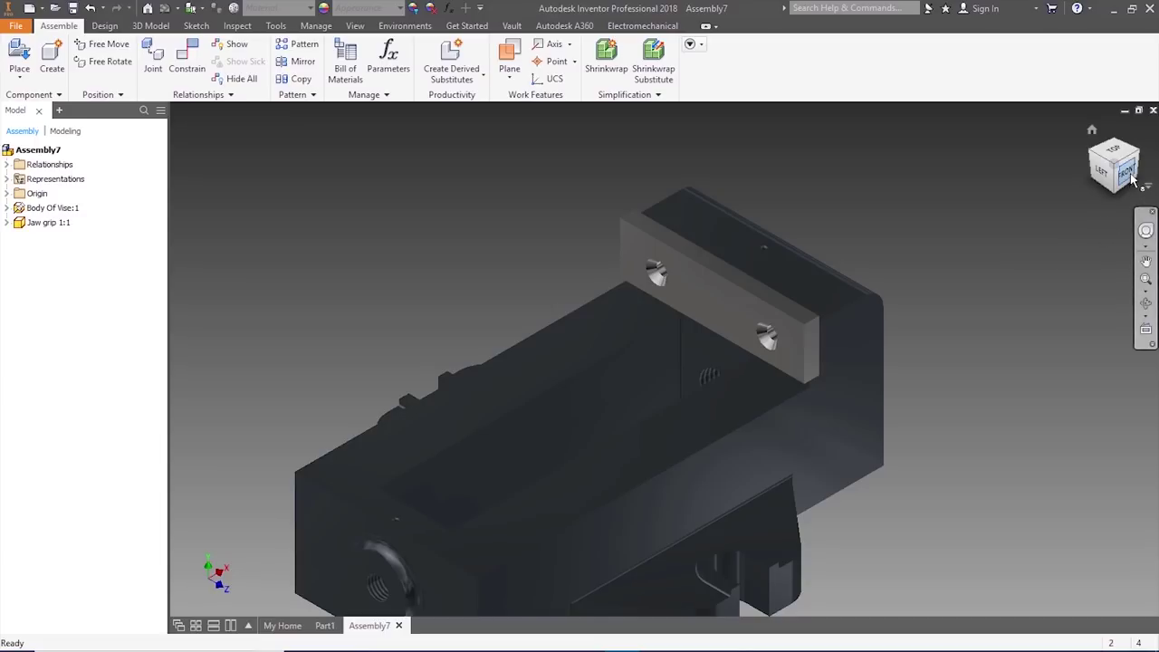
click(1128, 174)
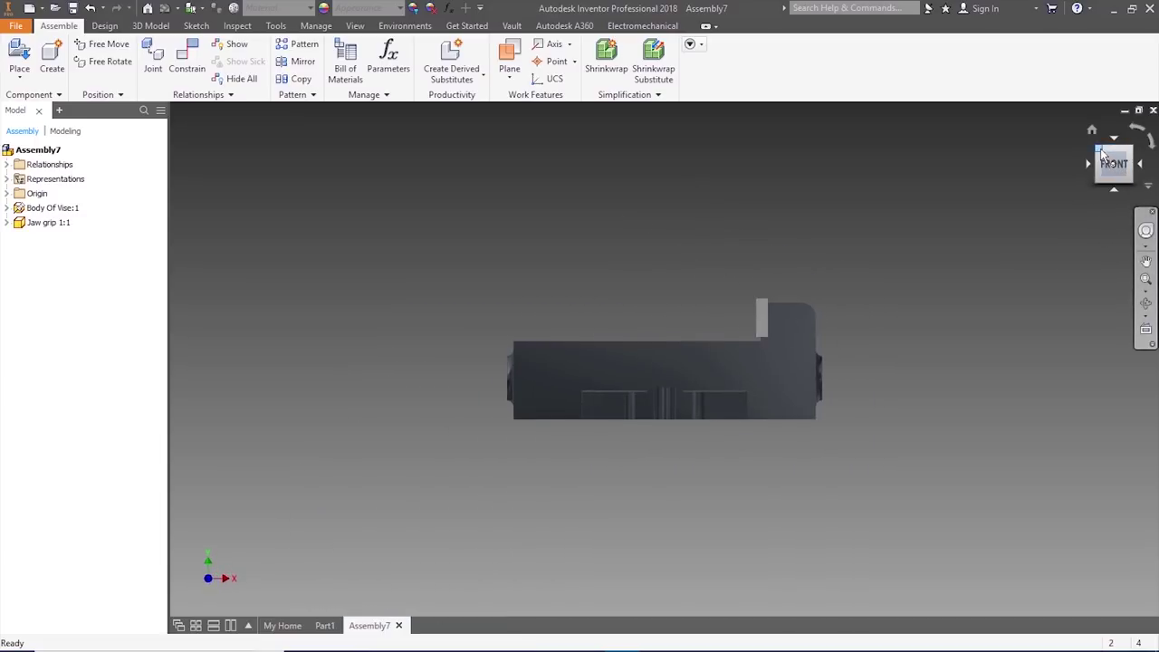
click(1102, 154)
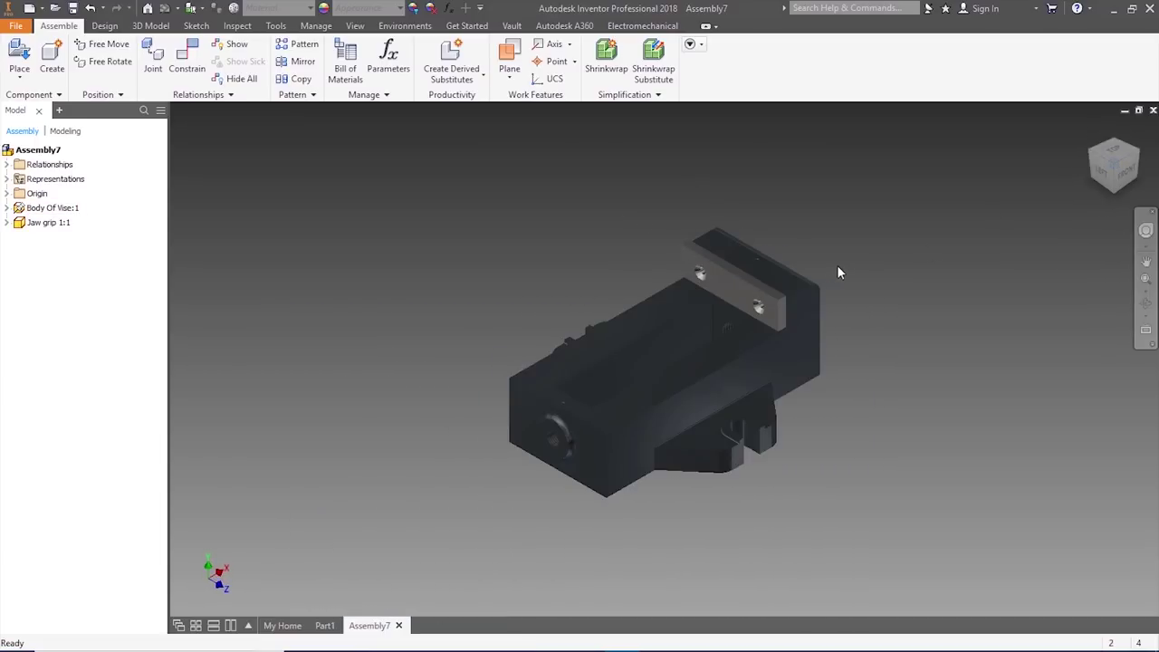
- Place one instance of Movable jaw.ipt in the assembly beside the vise body
click(19, 58)
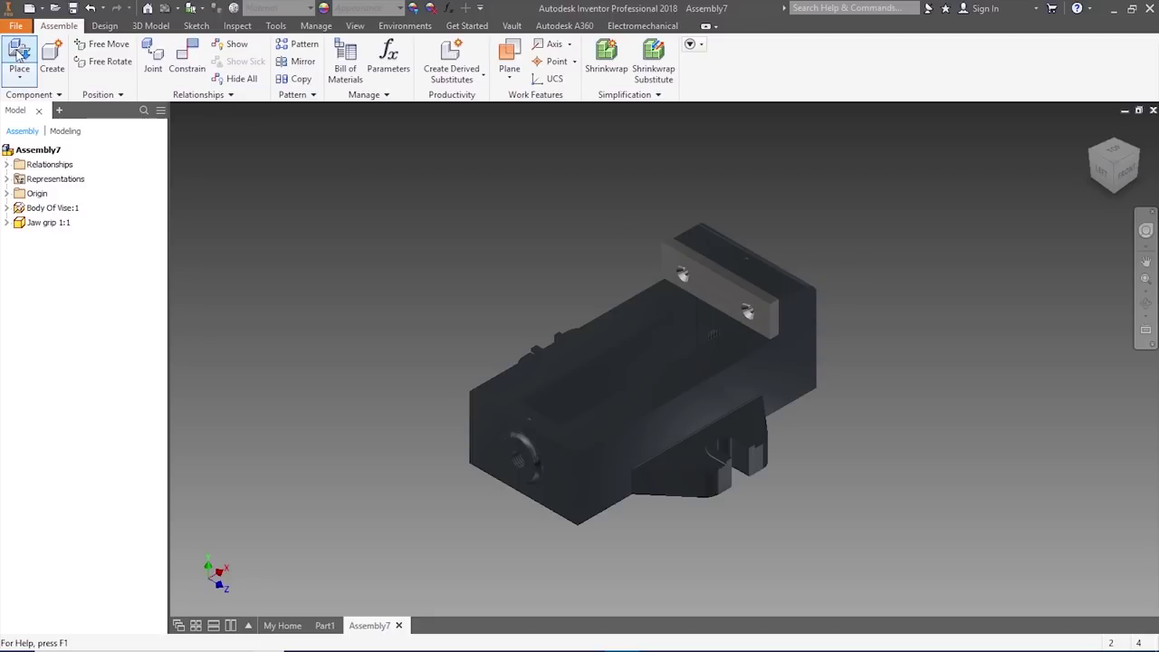
click(548, 336)
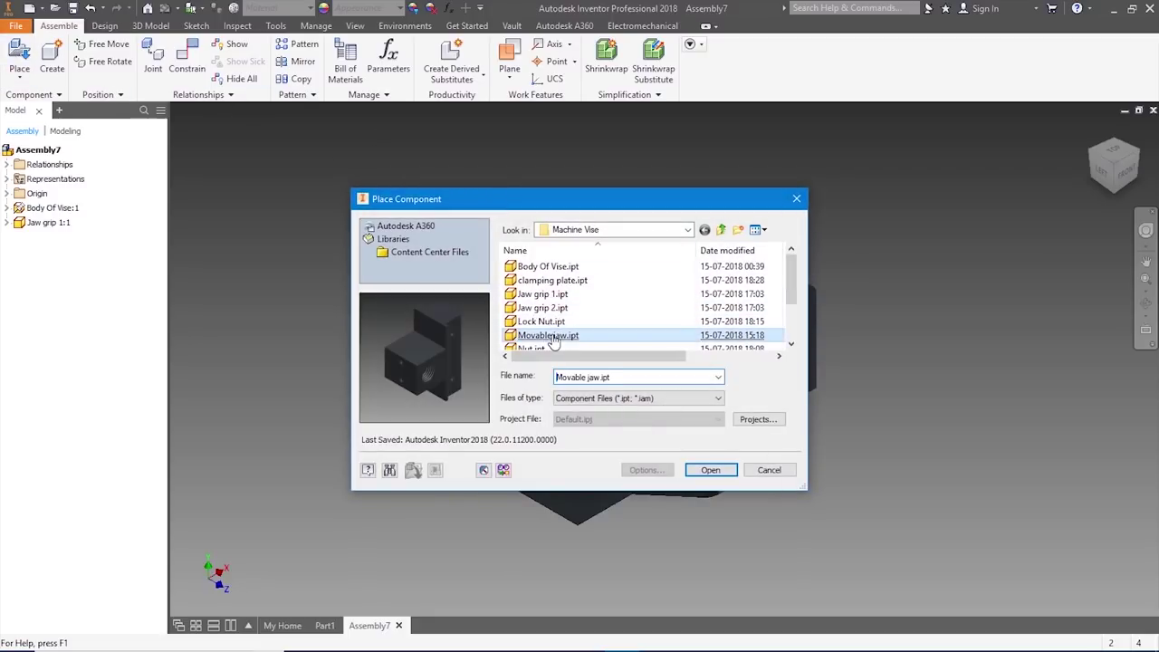
double_click(547, 335)
click(417, 327)
key(Escape)
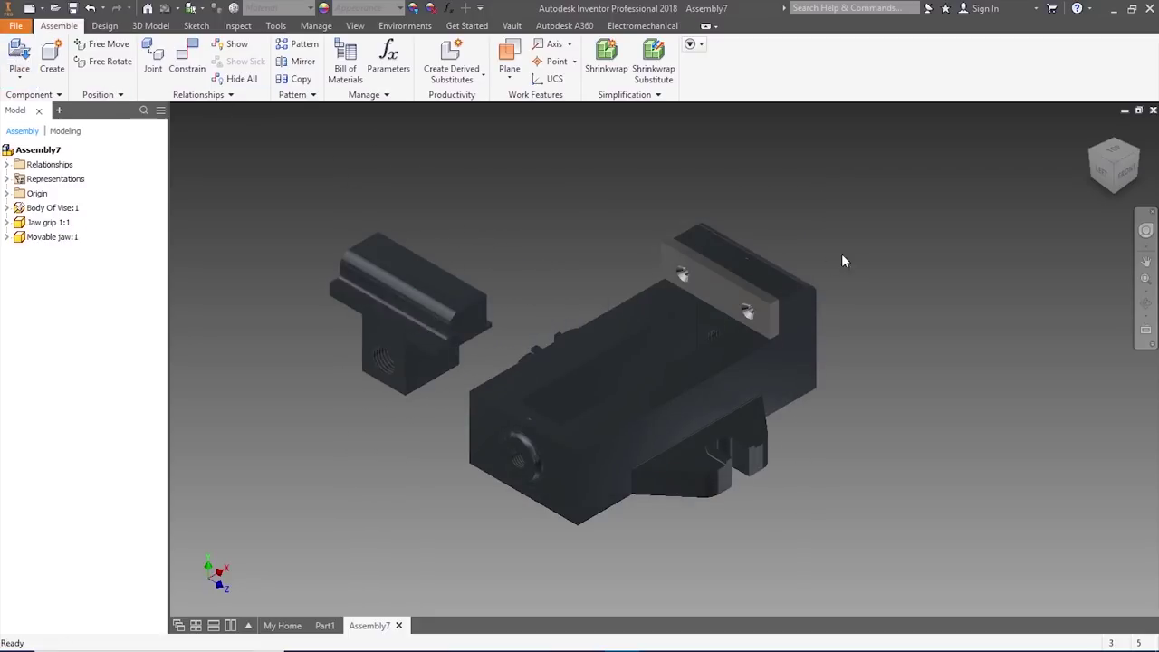
- Mate the axis of the movable jaw's threaded hole with the axis of the body's screw bore at 0 mm offset
click(1140, 155)
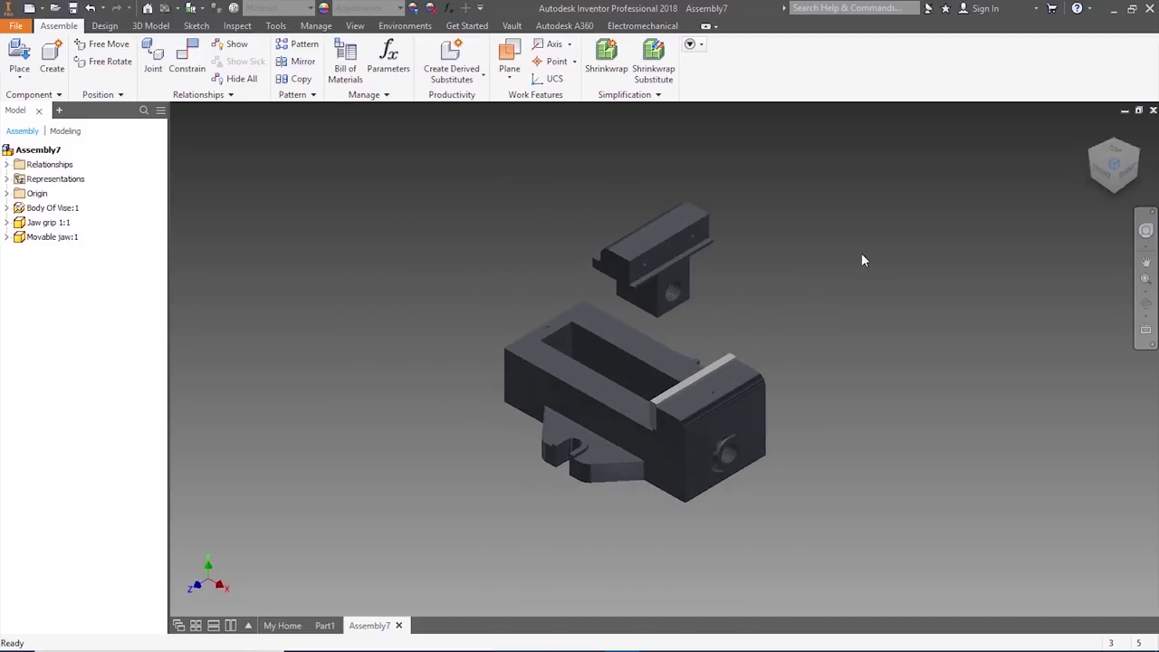
scroll(713, 317, down, 3)
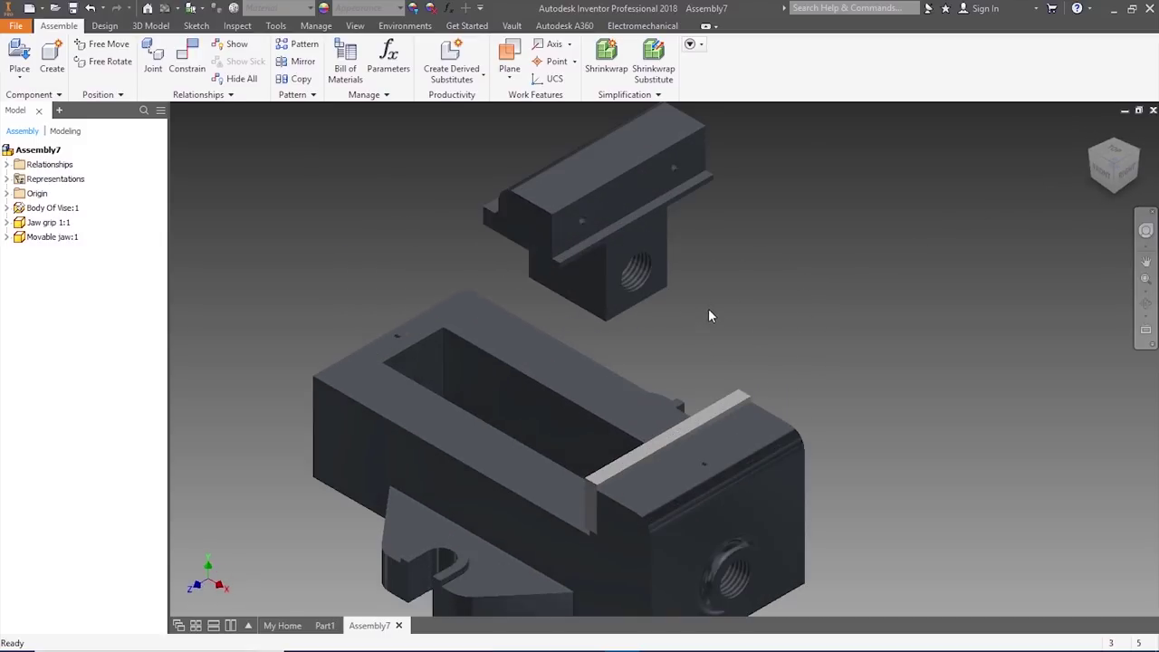
click(193, 56)
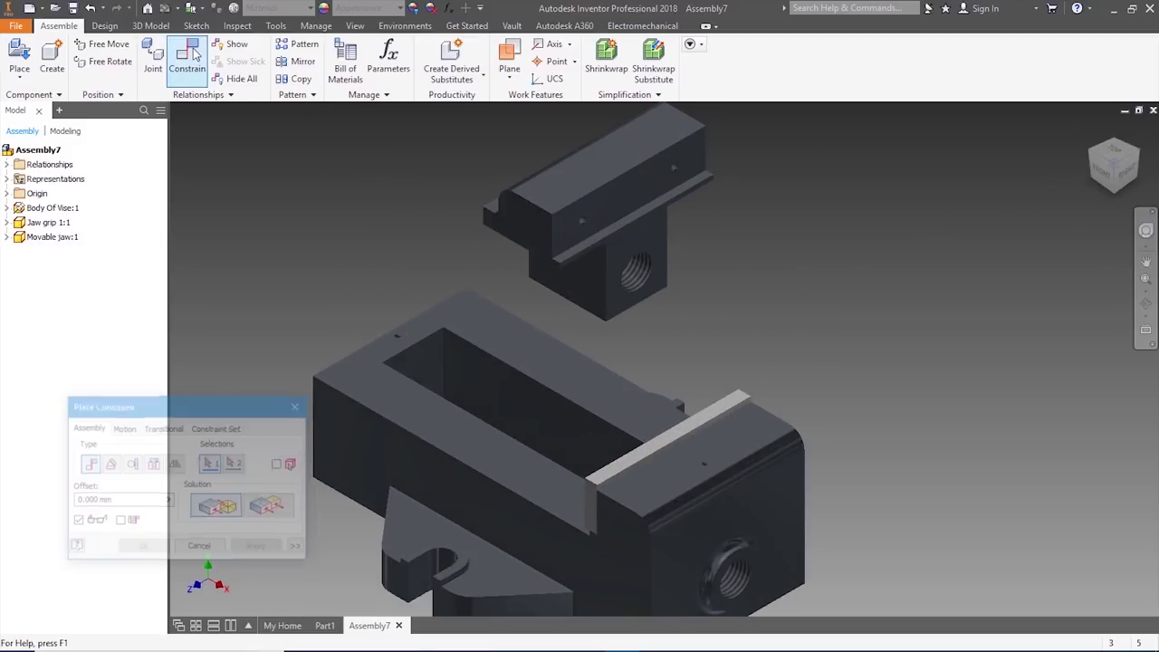
click(638, 276)
scroll(647, 272, up, 3)
click(713, 475)
scroll(705, 457, down, 3)
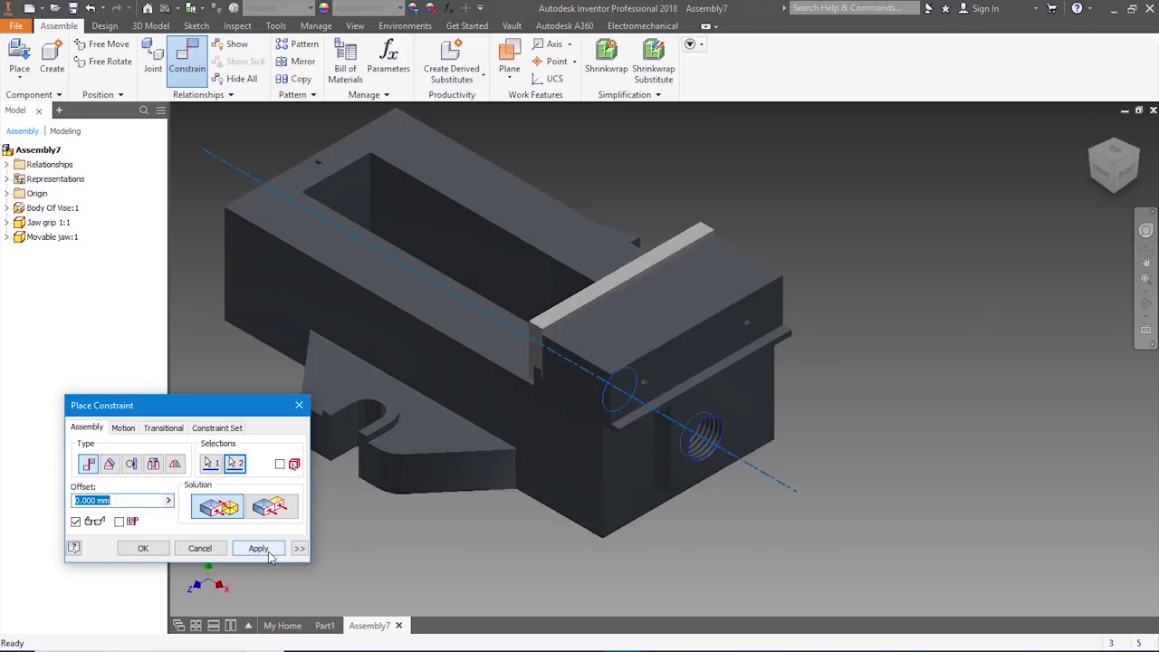
click(258, 548)
click(299, 405)
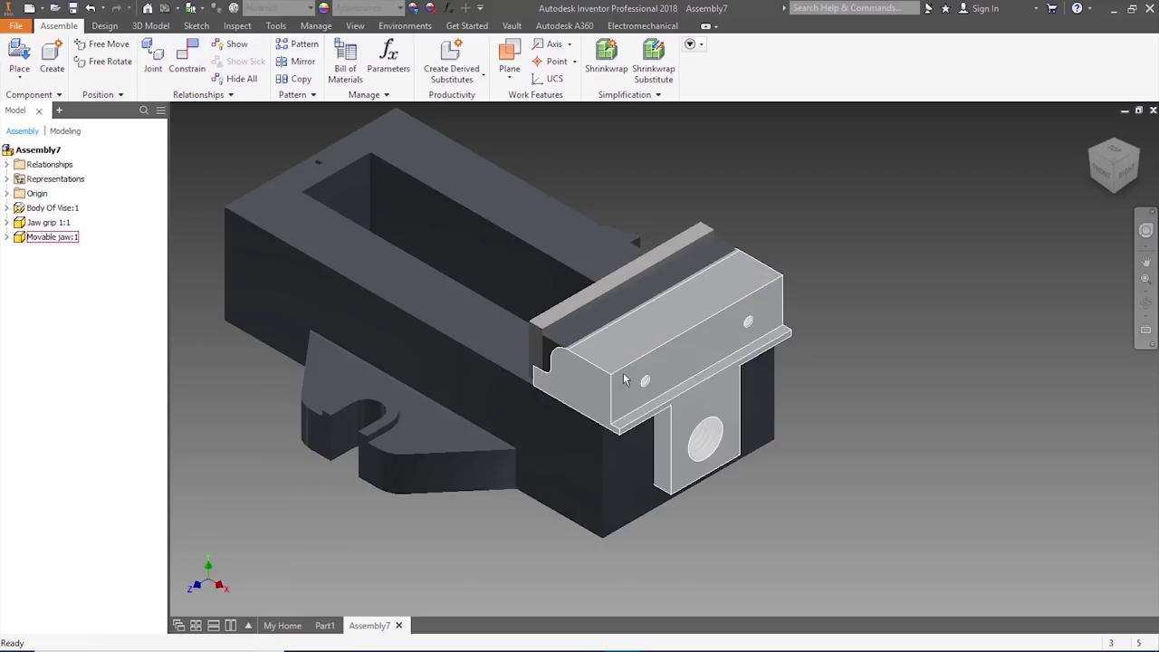
- Slide the movable jaw back over the body's slot and mate its underside to the body's top face with 0 mm offset
drag(593, 362, 407, 207)
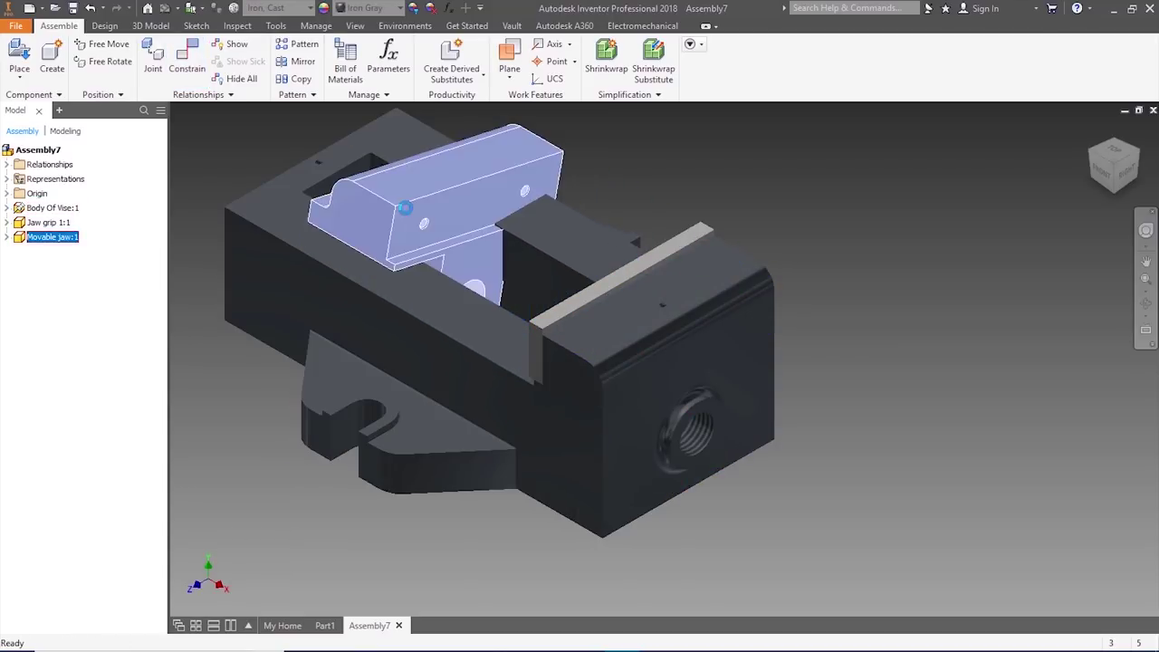
click(187, 56)
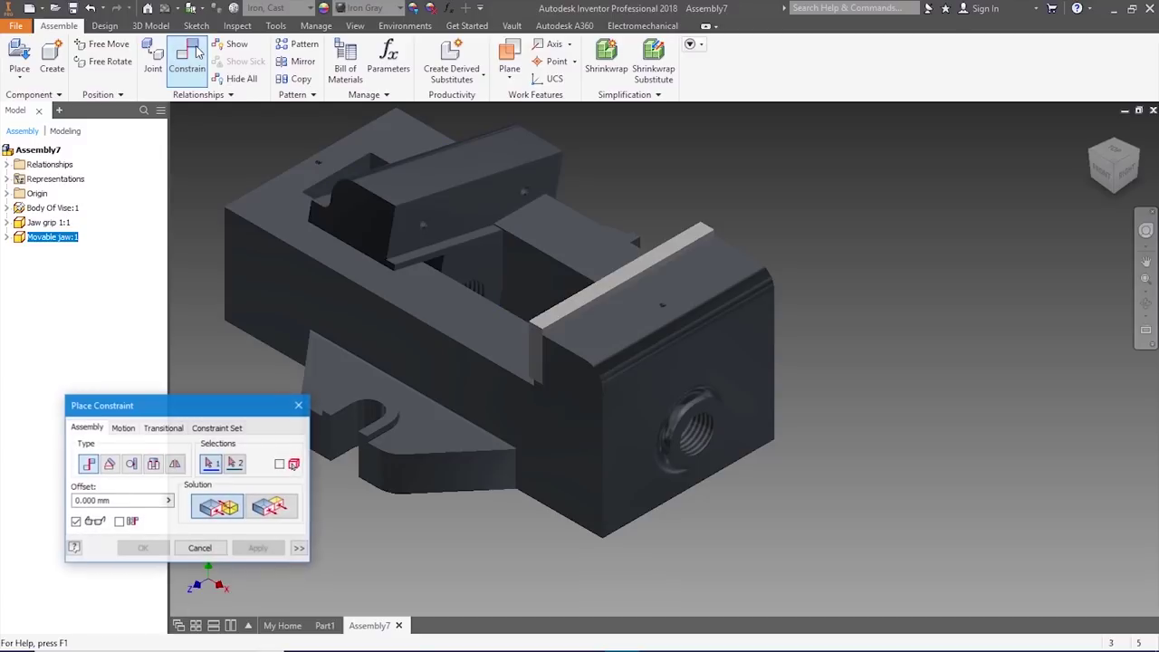
click(1110, 174)
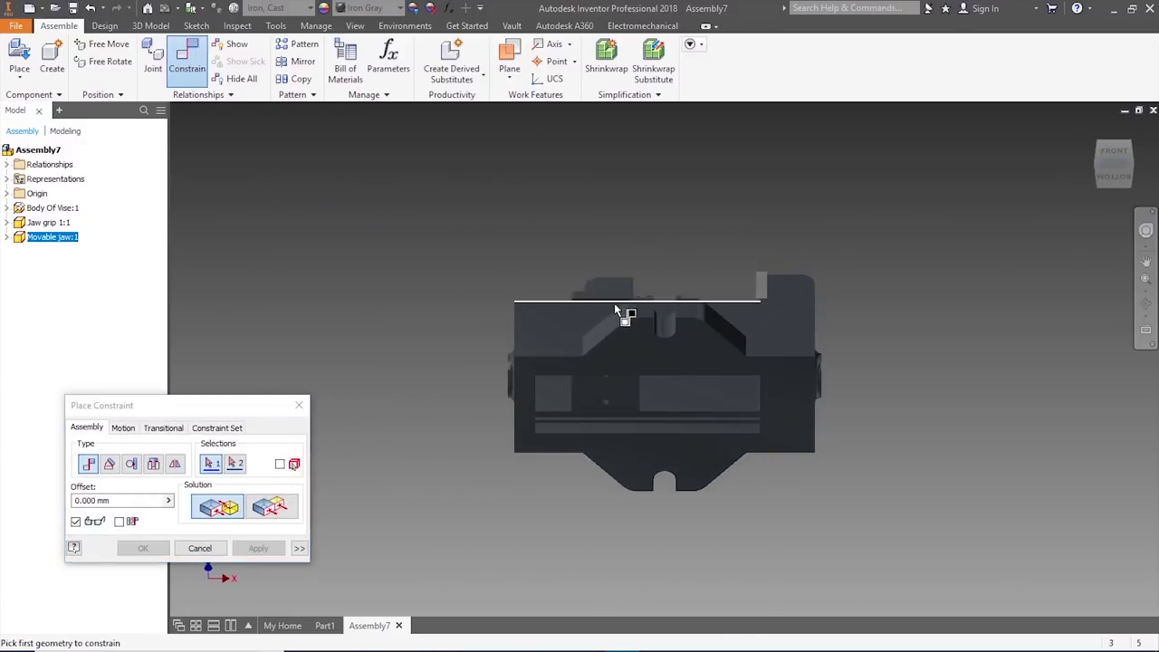
scroll(614, 308, down, 4)
click(595, 286)
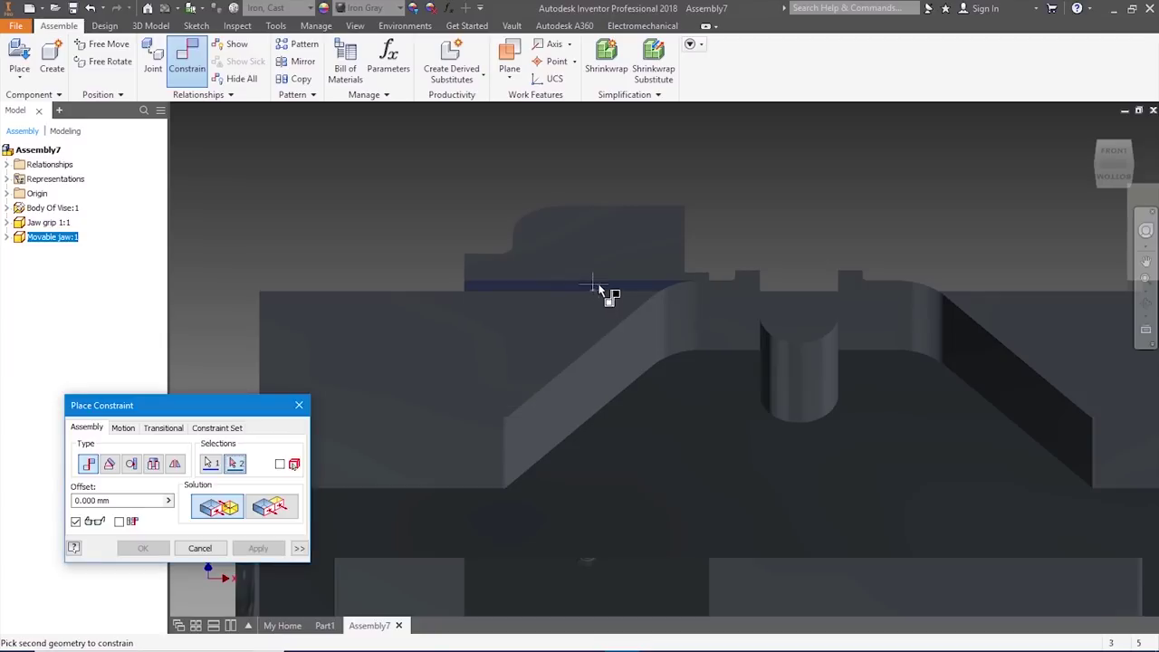
key(F6)
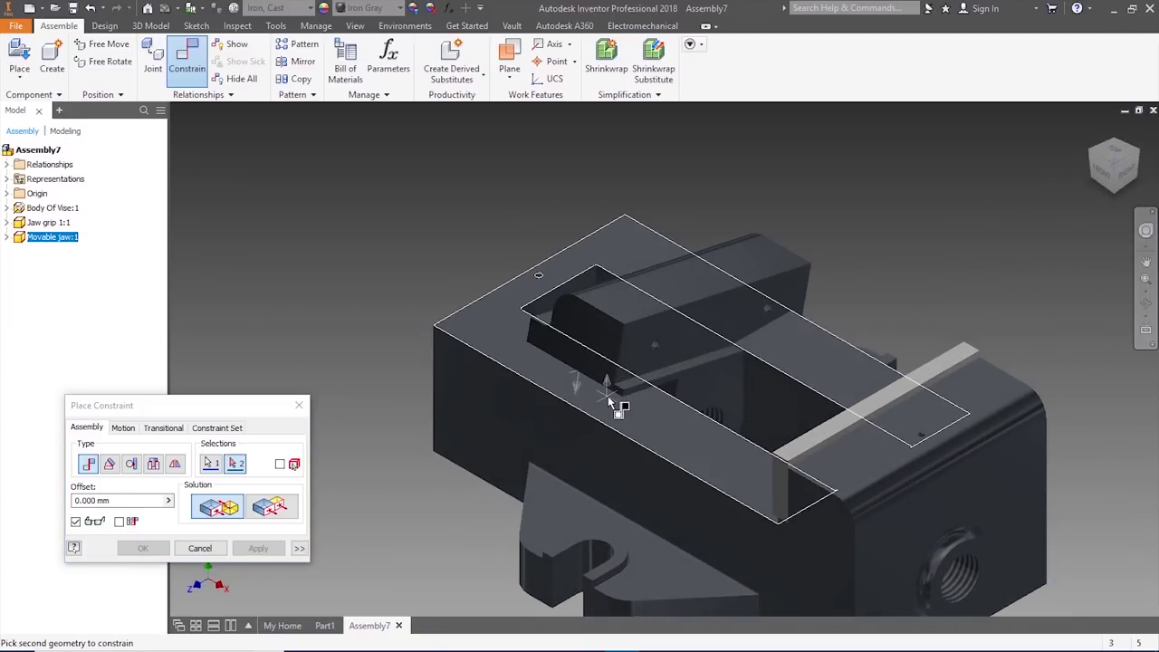
click(609, 399)
click(258, 549)
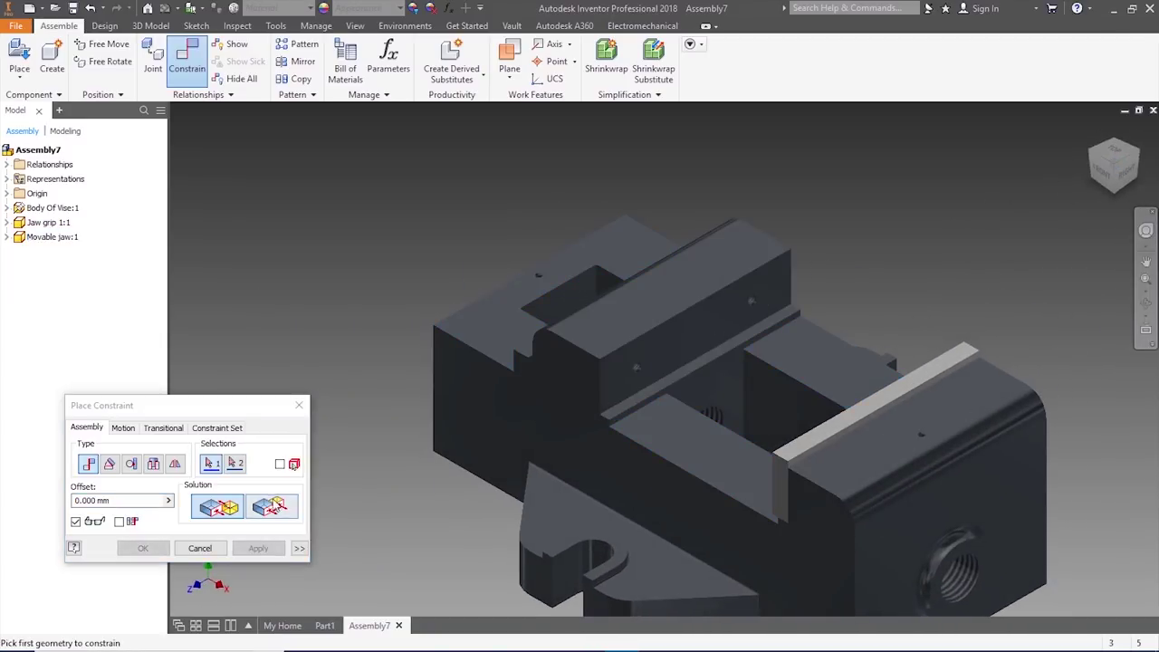
- Slide the movable jaw slightly farther from the fixed jaw along the vise body
click(221, 550)
drag(621, 393, 589, 378)
click(822, 243)
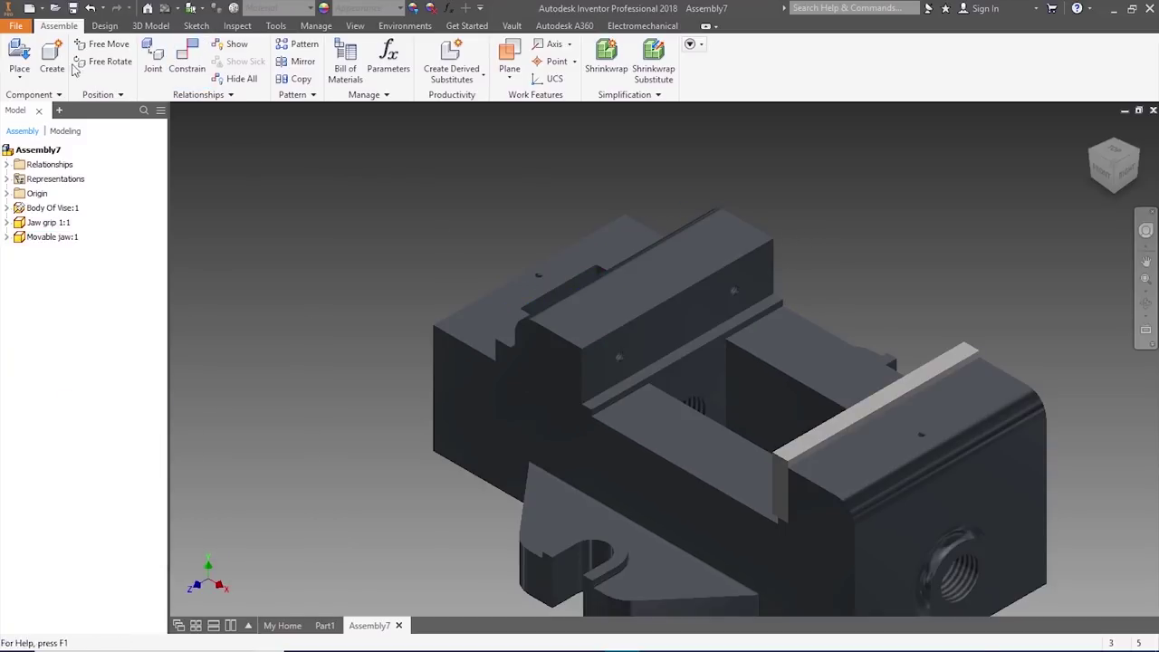
- Place one instance of Jaw grip 2 beside the vise body, rotated so its countersunk holes face the fixed jaw
click(20, 53)
click(541, 308)
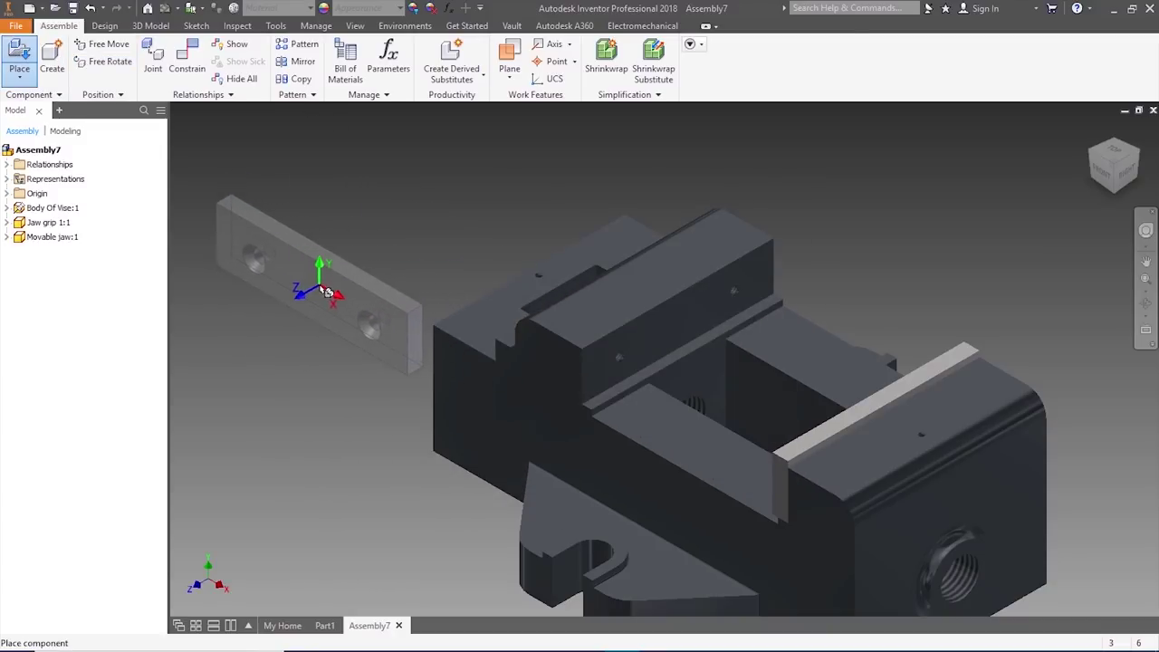
right_click(324, 292)
click(319, 243)
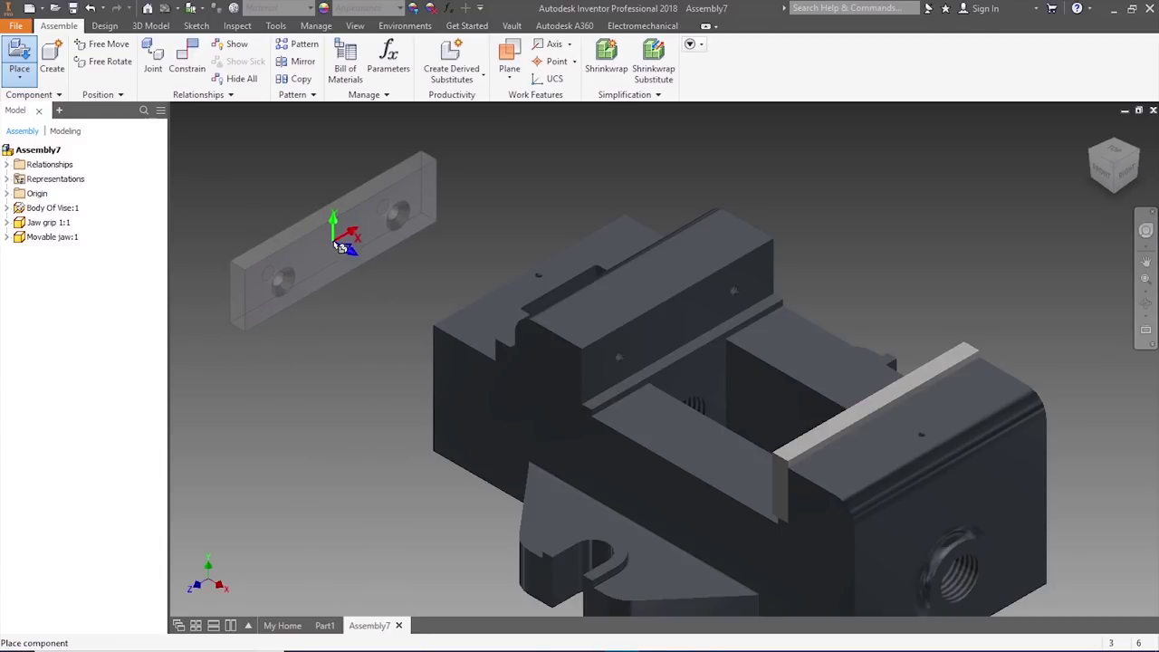
click(341, 246)
key(Escape)
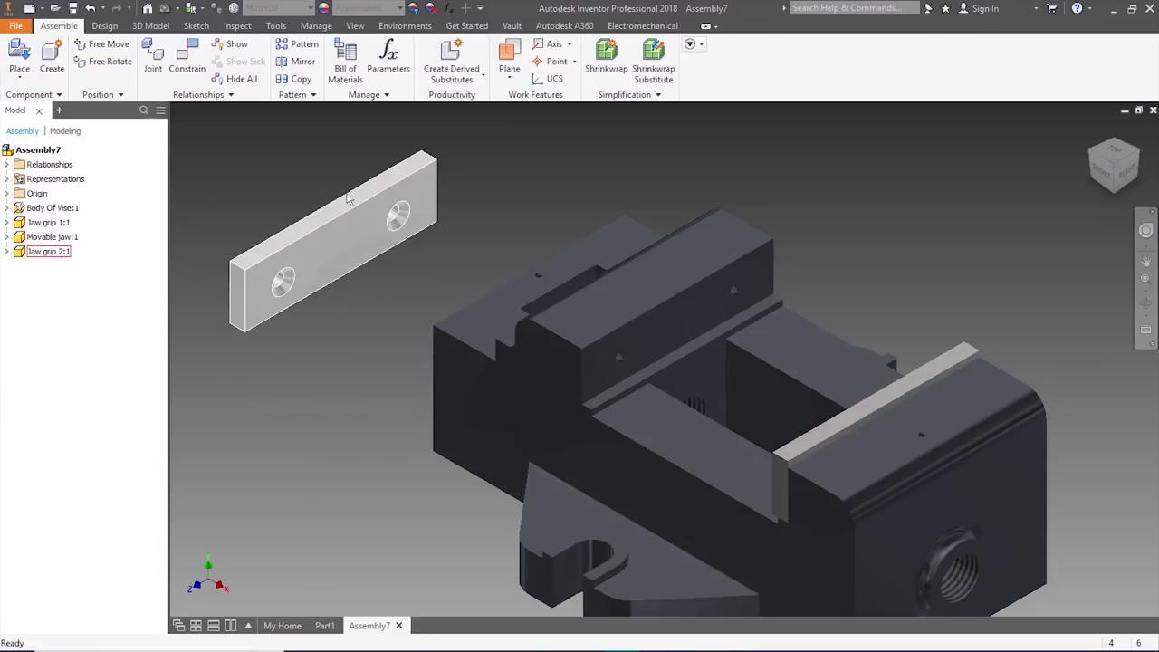
- Mate the back face of Jaw grip 2 to the movable jaw's front face with 0 mm offset
click(188, 52)
click(1102, 160)
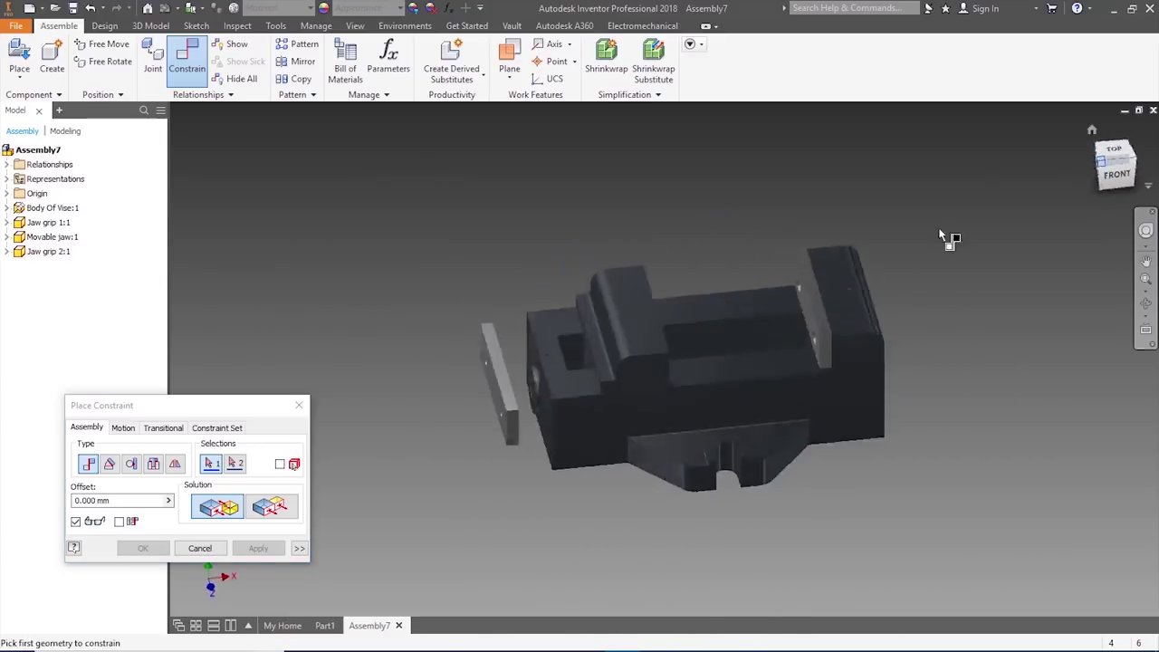
scroll(597, 416, up, 3)
click(598, 415)
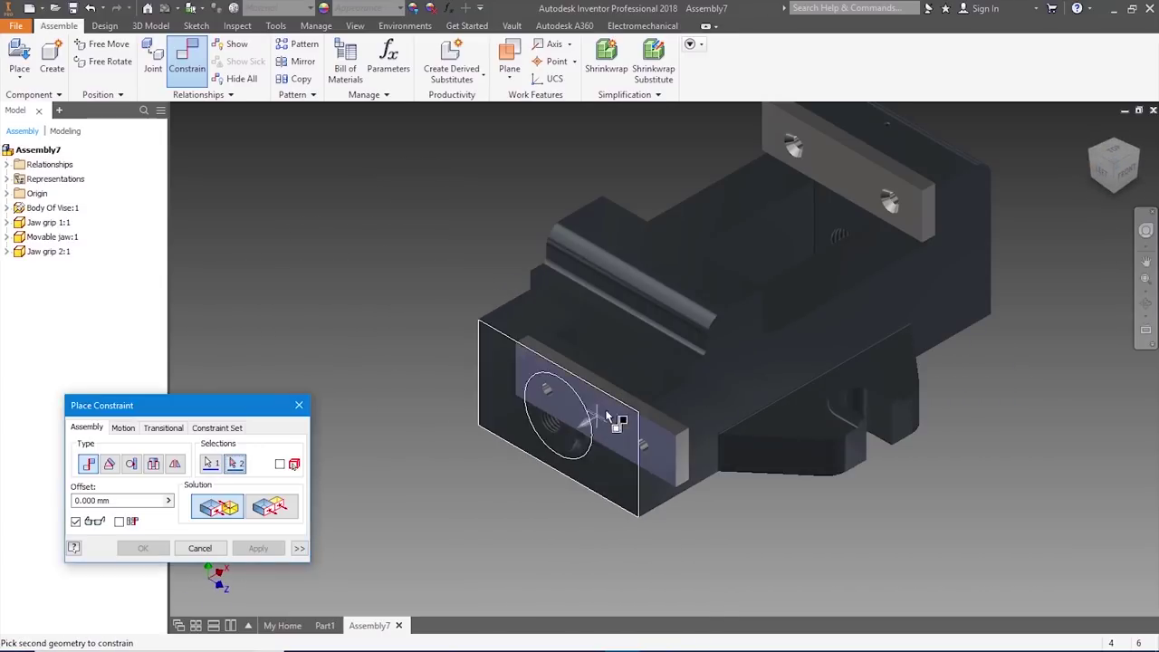
click(1130, 170)
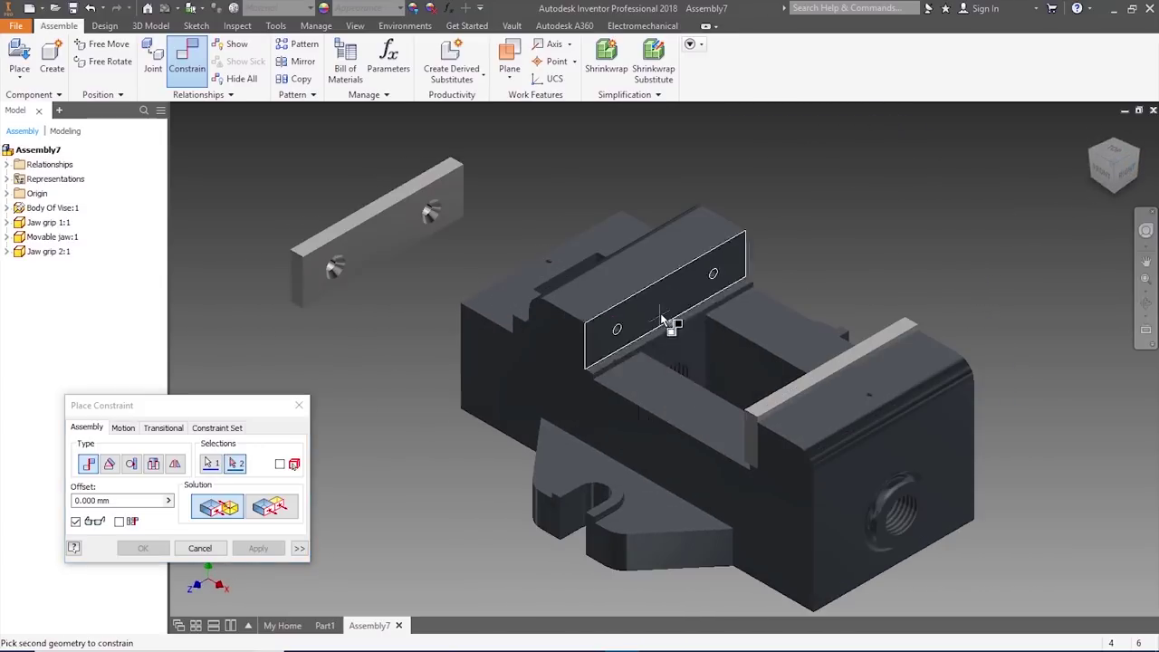
click(665, 320)
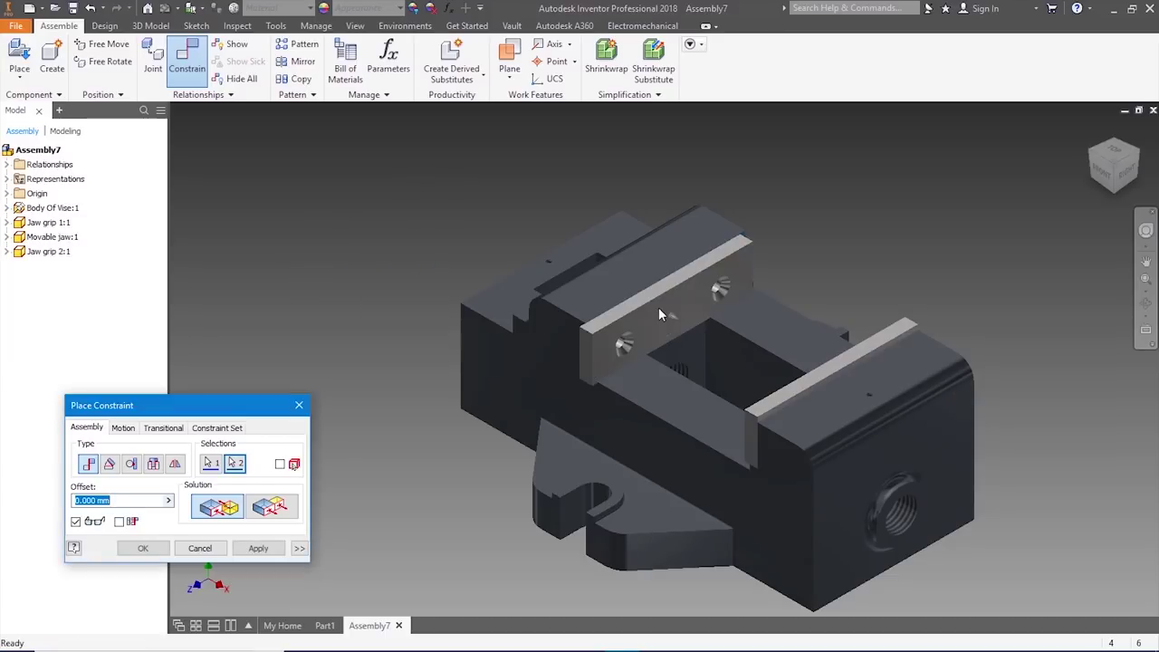
click(258, 549)
click(298, 405)
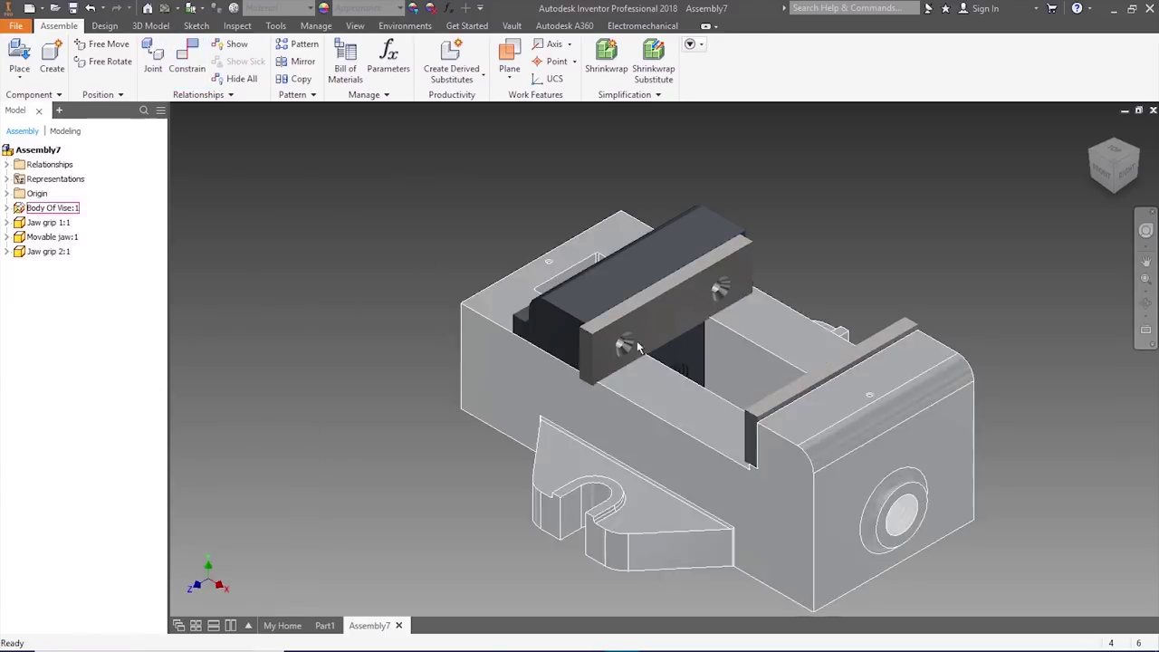
- Shift Jaw grip 2 off the movable jaw's holes and mate its front hole axis to Jaw grip 1's front hole axis at 0 mm offset
drag(693, 301, 657, 240)
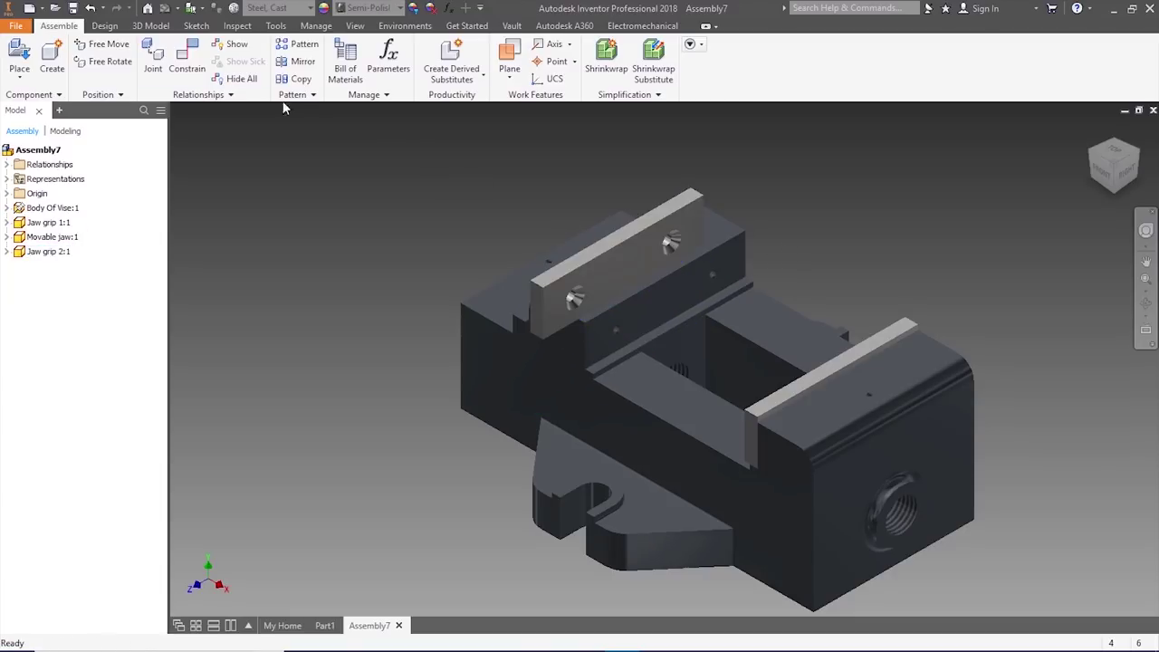
click(187, 63)
scroll(657, 346, down, 5)
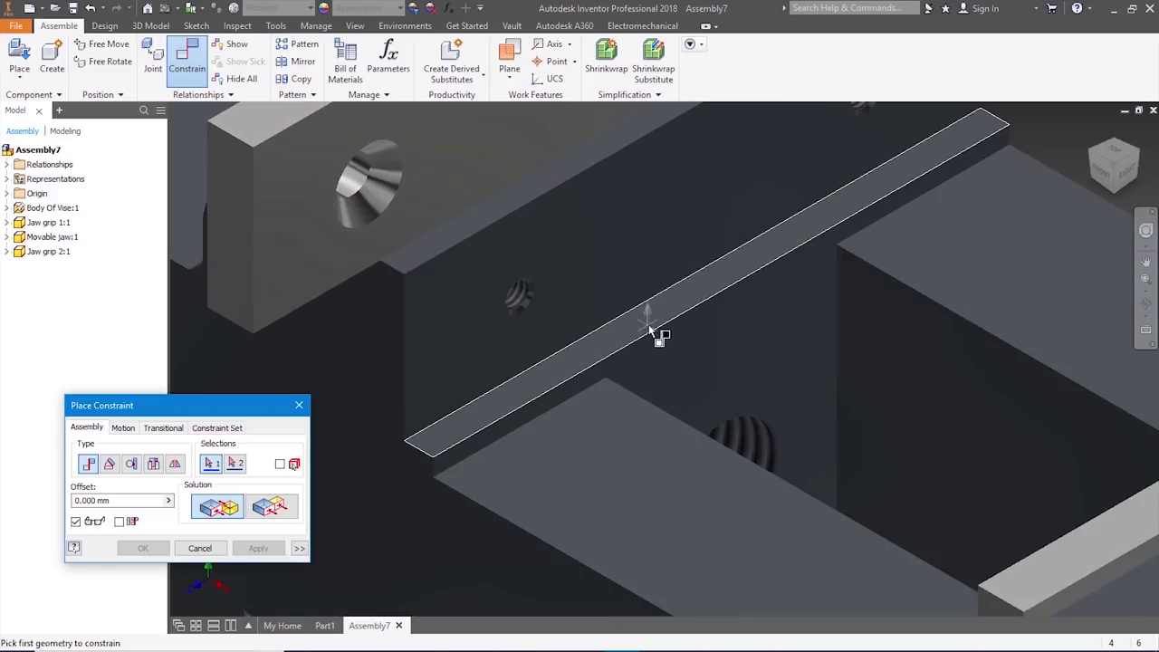
click(1094, 155)
scroll(769, 335, down, 5)
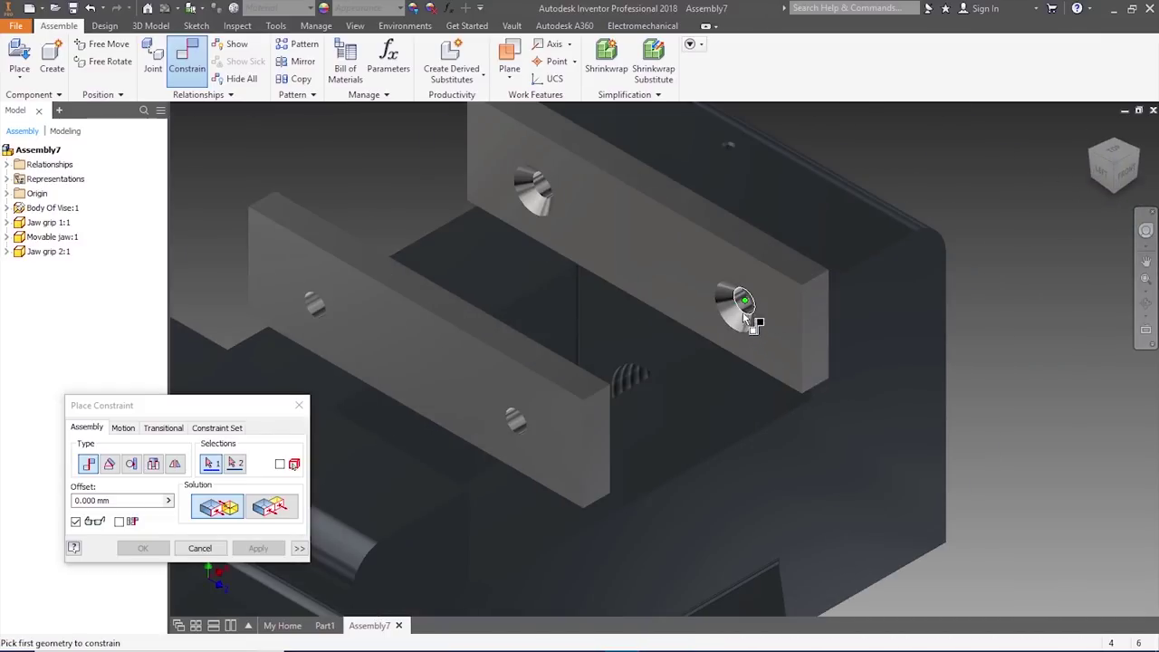
click(746, 306)
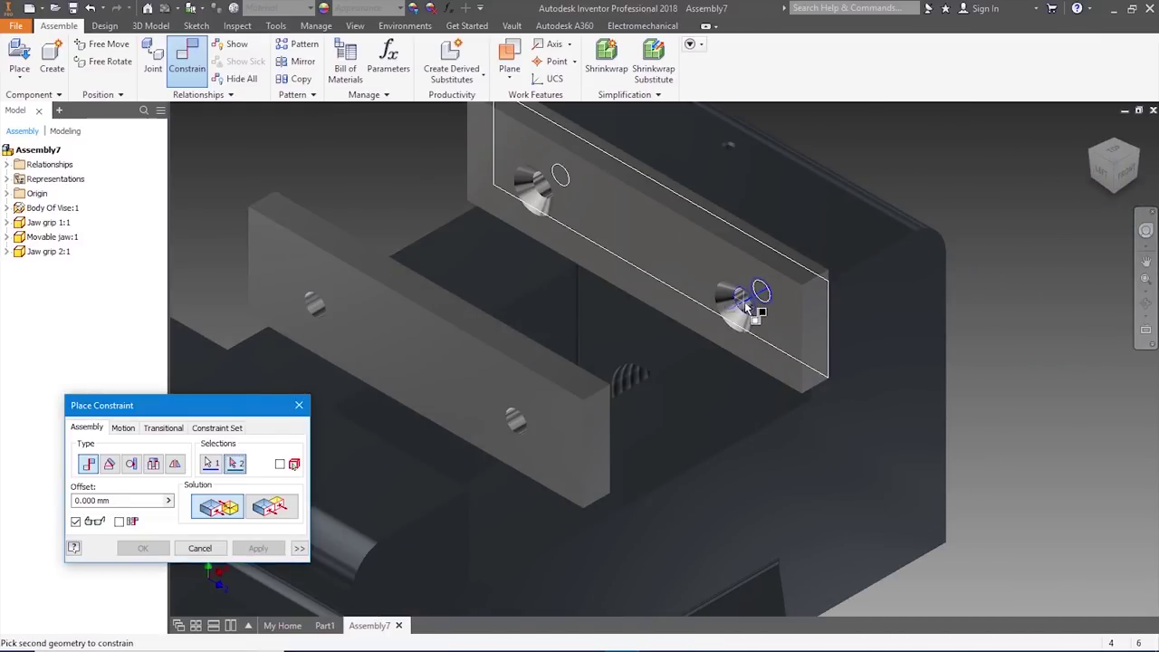
click(1143, 154)
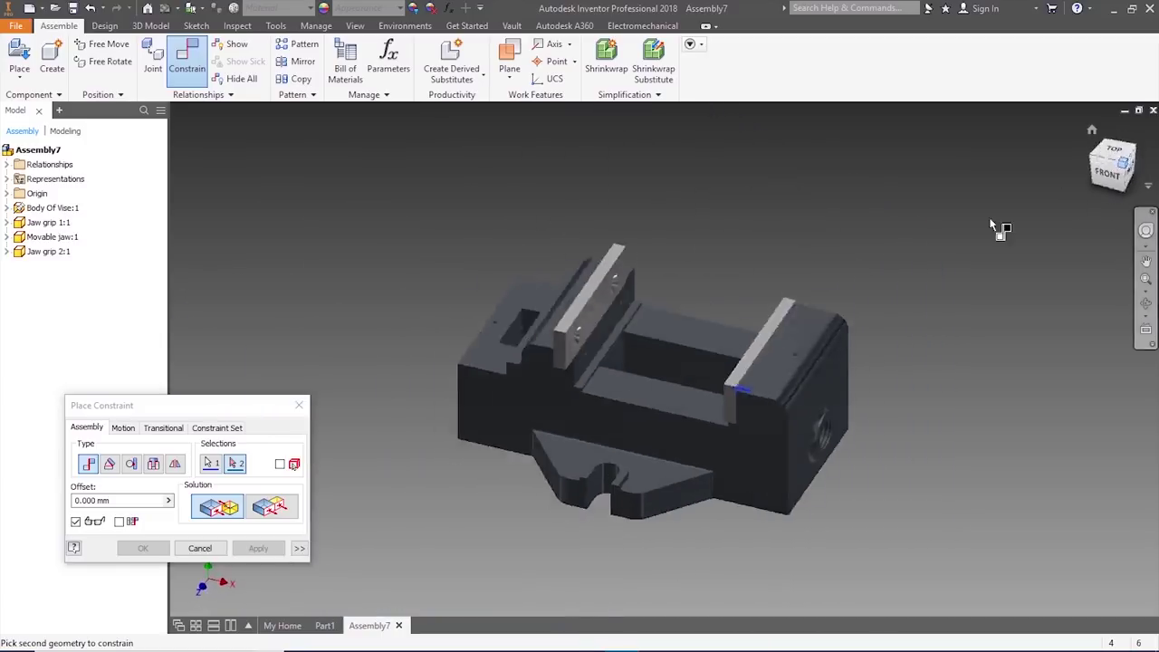
scroll(579, 311, down, 5)
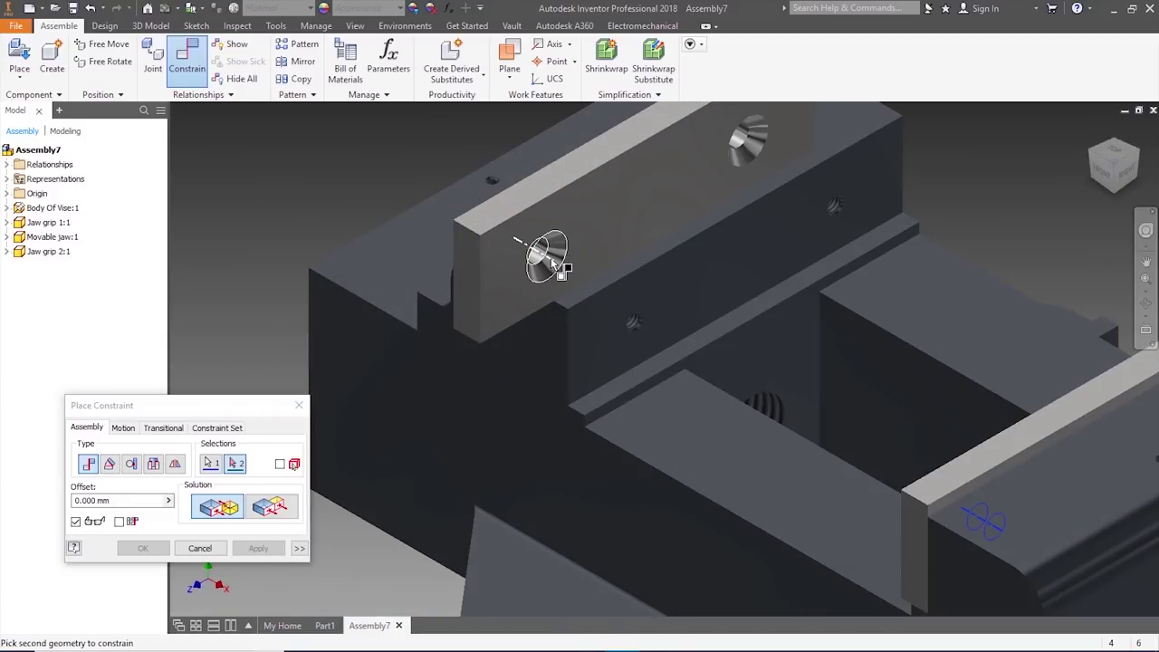
click(552, 263)
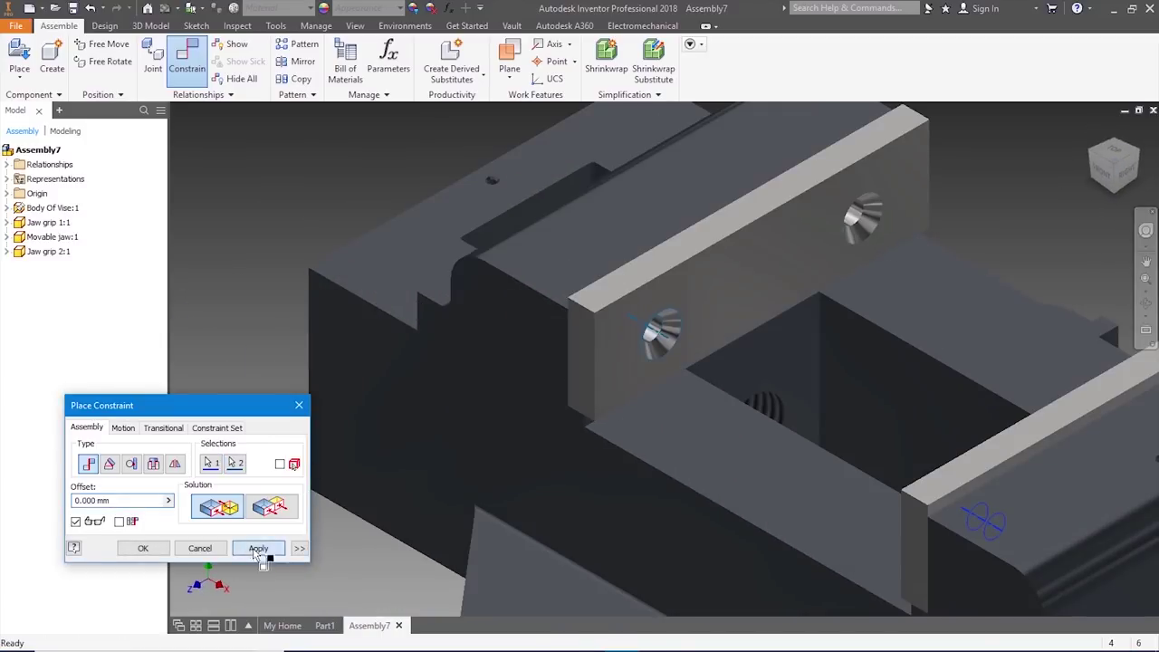
click(257, 549)
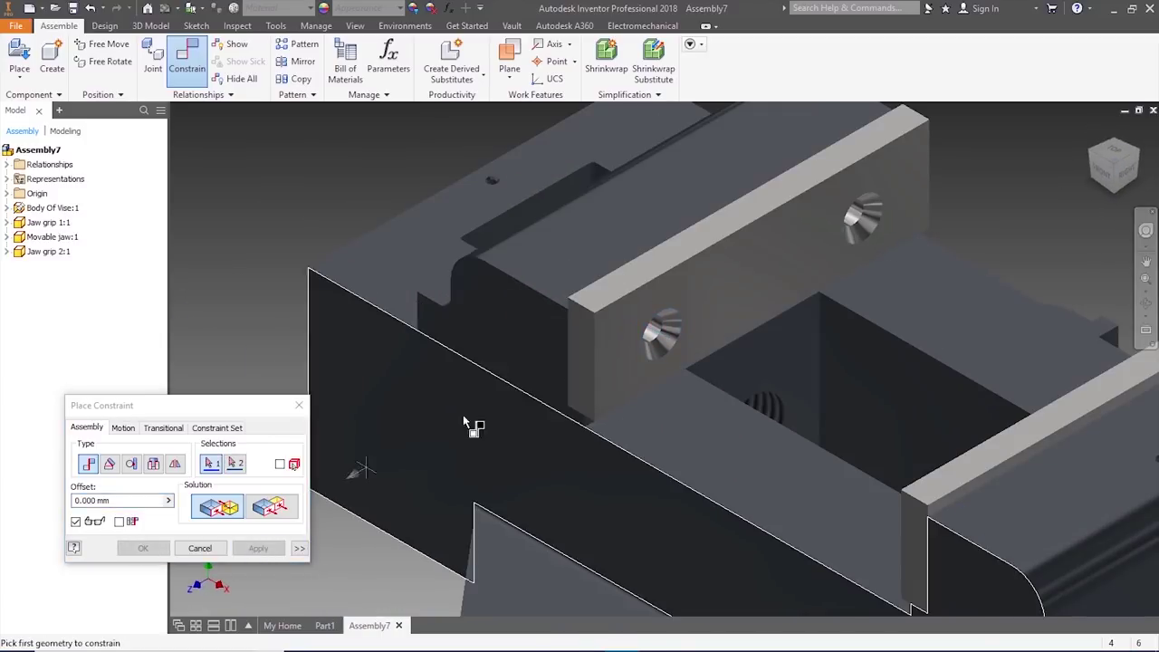
click(299, 404)
- Tilt Jaw grip 2 about its mated hole, and mate its rear hole axis to Jaw grip 1's rear hole axis at 0 mm offset
scroll(835, 435, up, 5)
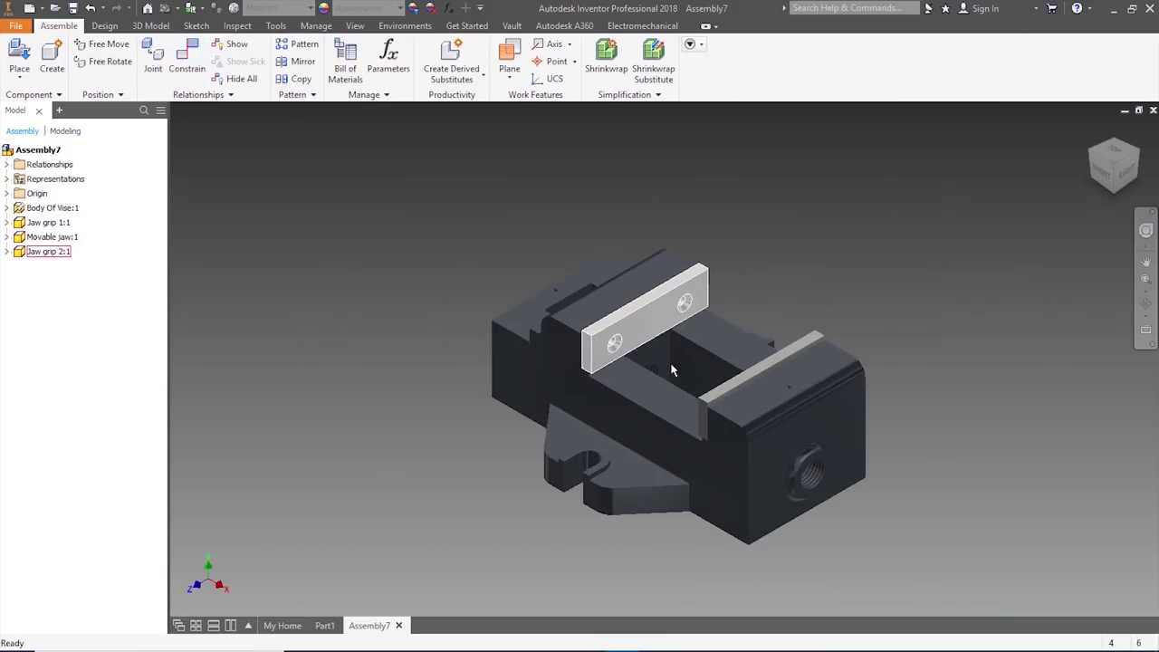
scroll(834, 435, down, 5)
click(421, 251)
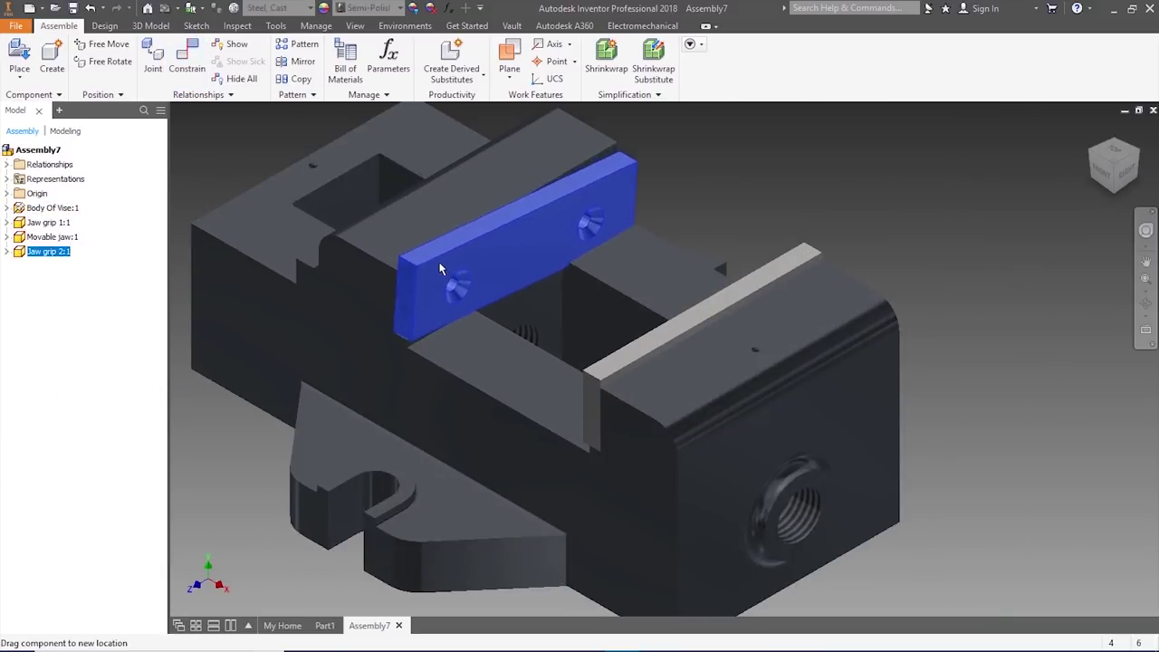
drag(408, 256, 382, 270)
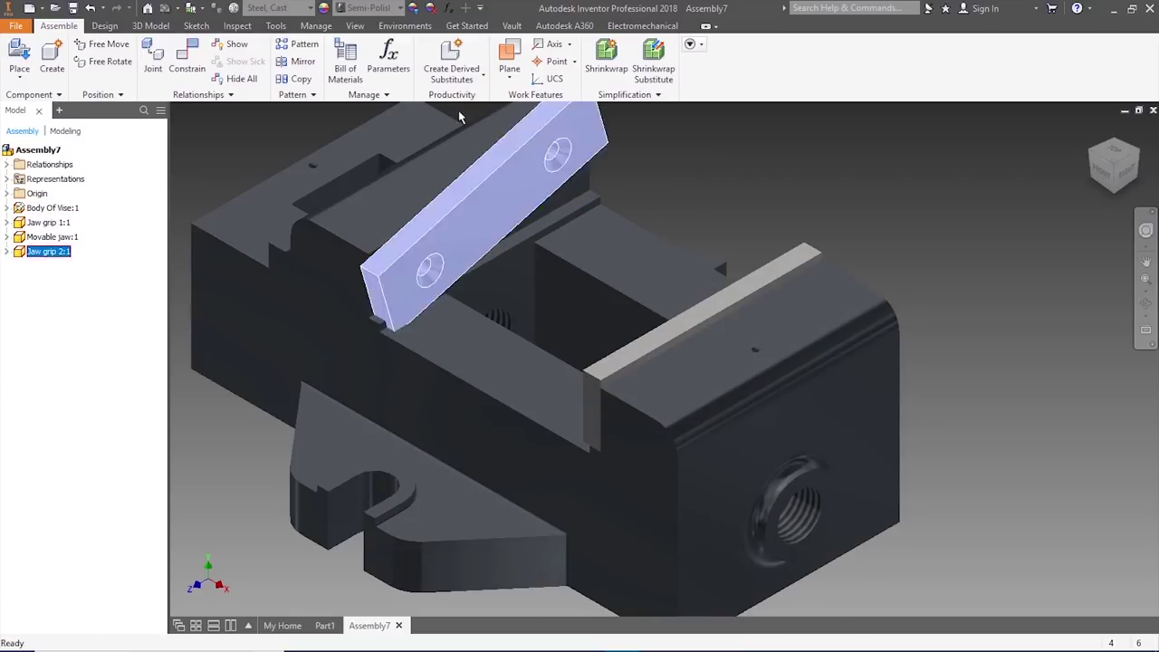
click(188, 59)
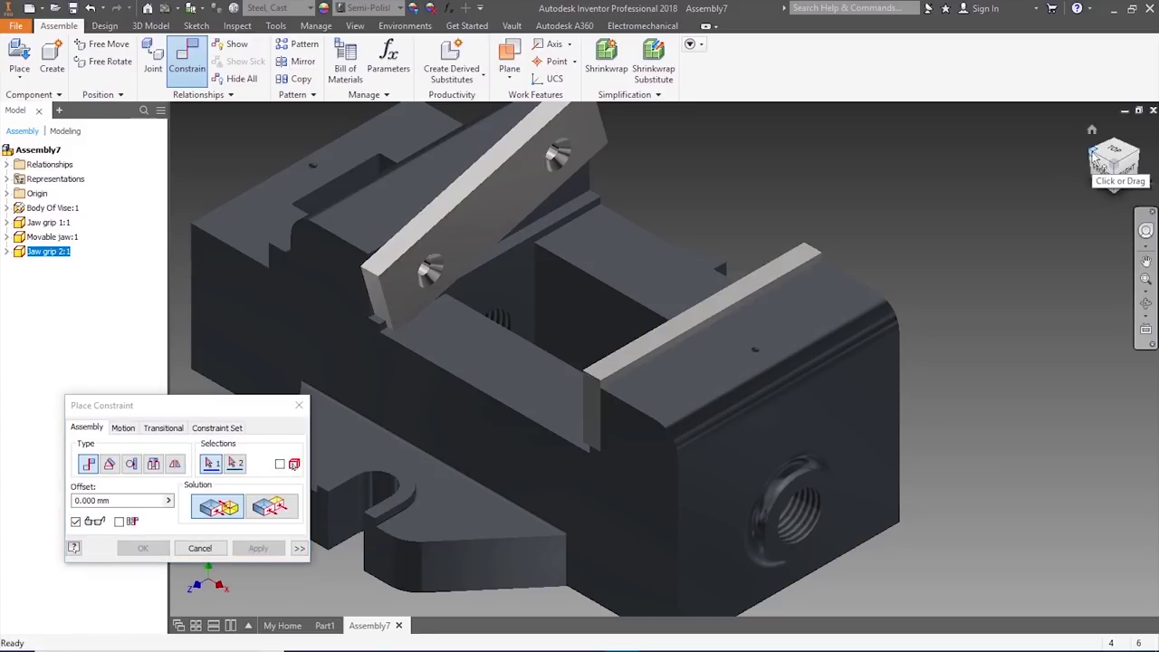
click(1096, 159)
scroll(715, 267, up, 8)
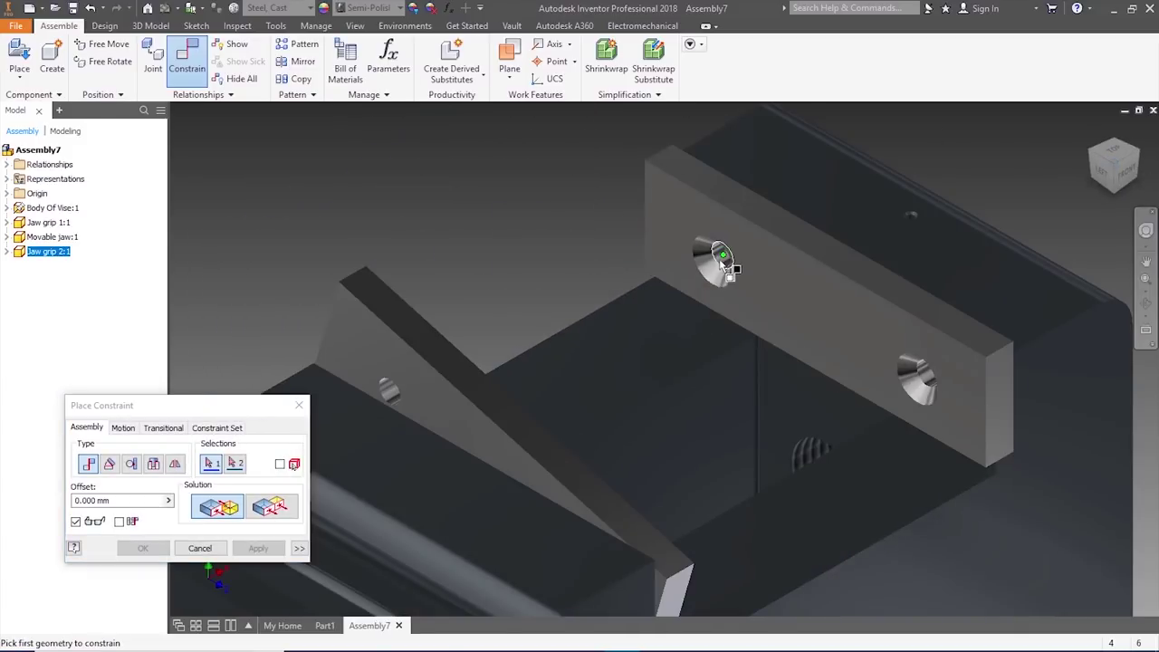
click(724, 257)
click(1140, 156)
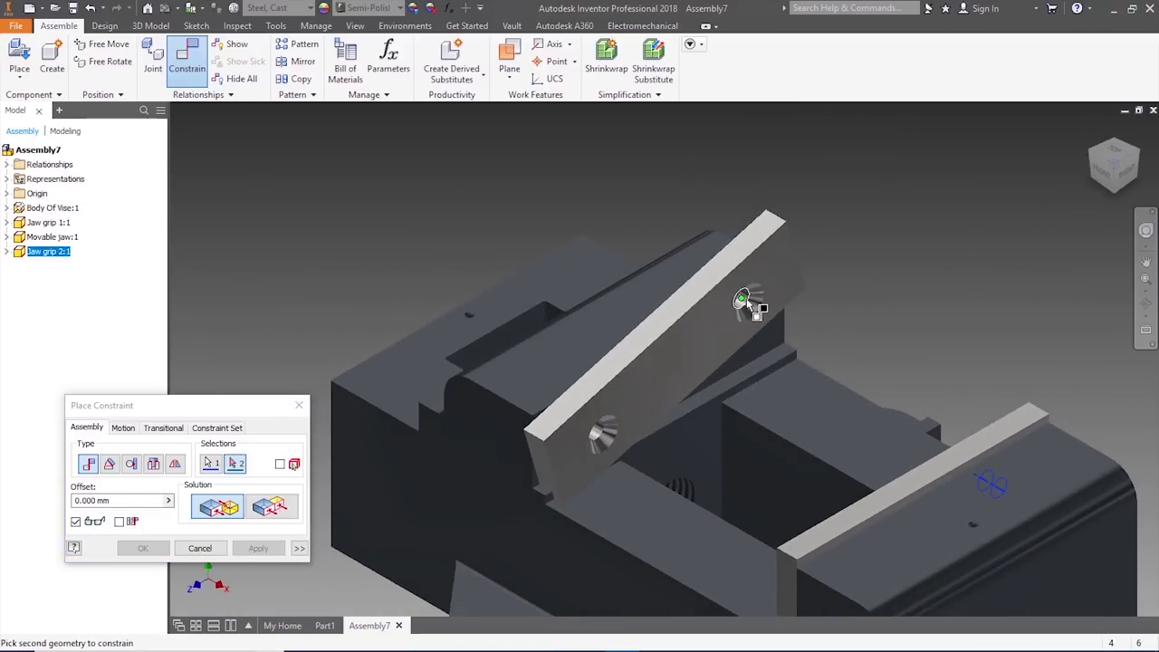
click(741, 304)
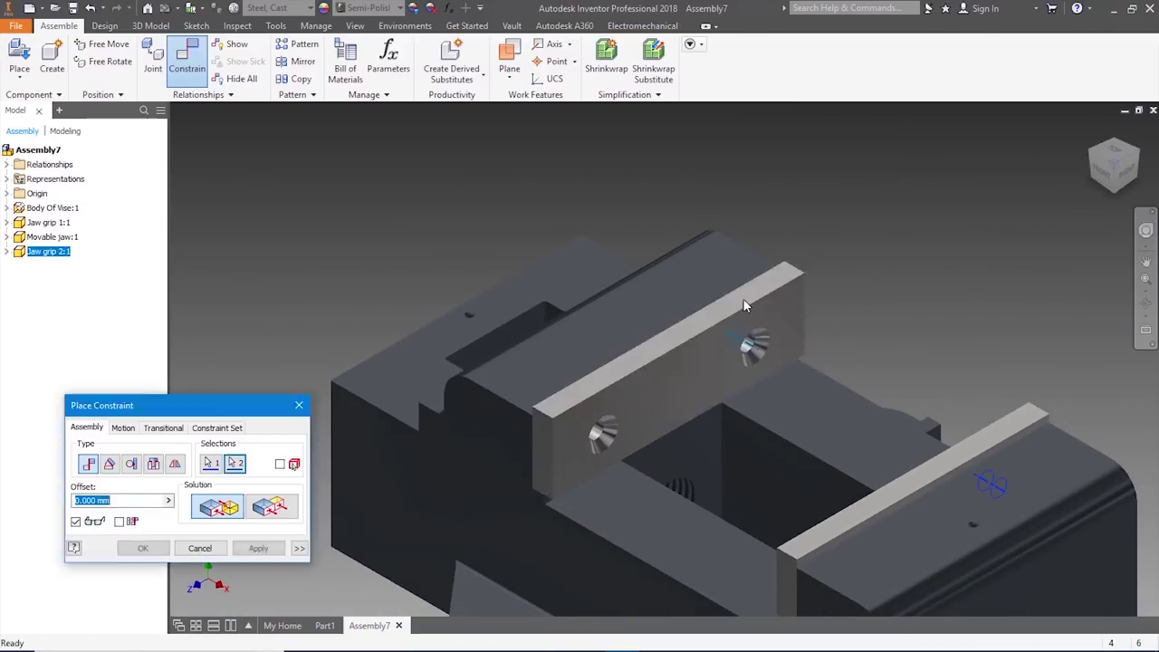
click(258, 548)
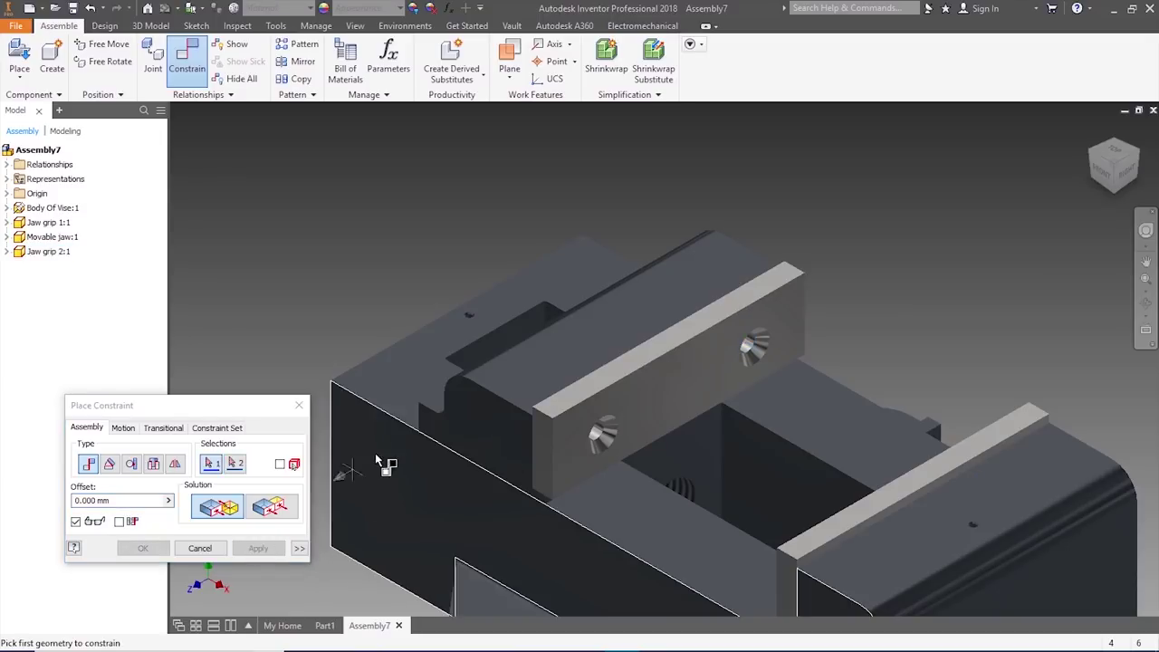
click(299, 404)
- Place one instance of Screw Rod.ipt beside the vise, rotated so its threaded end points toward the body and its head faces outward
click(1103, 171)
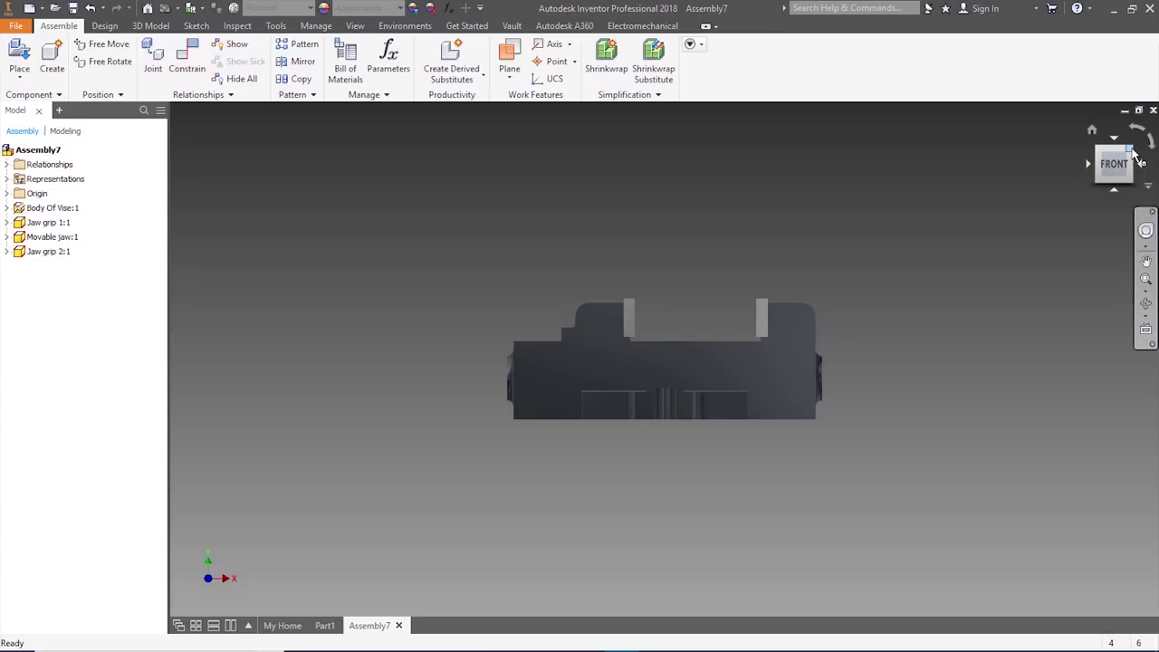
click(1132, 151)
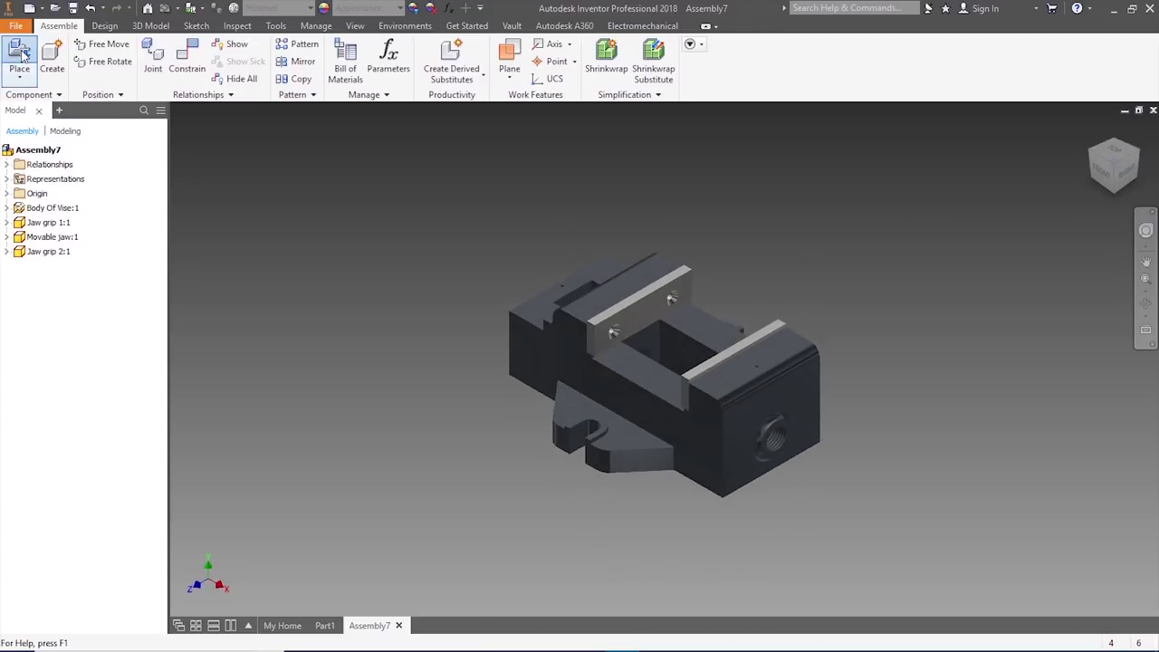
click(19, 54)
scroll(556, 303, down, 3)
click(559, 324)
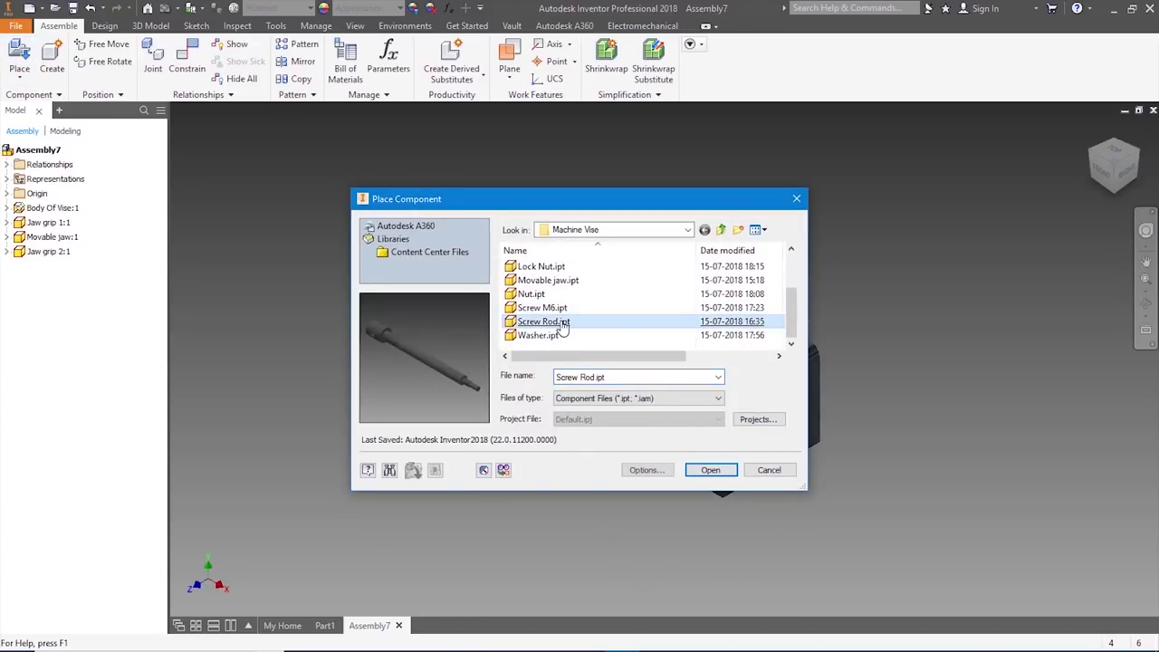
double_click(561, 325)
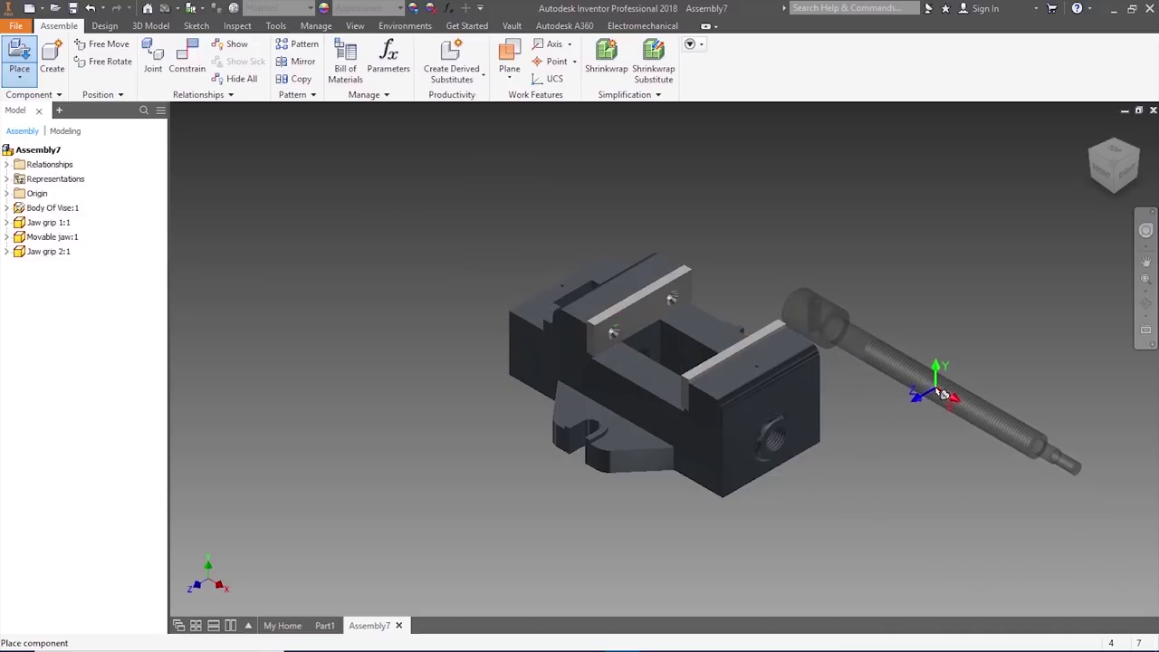
right_click(942, 394)
click(932, 342)
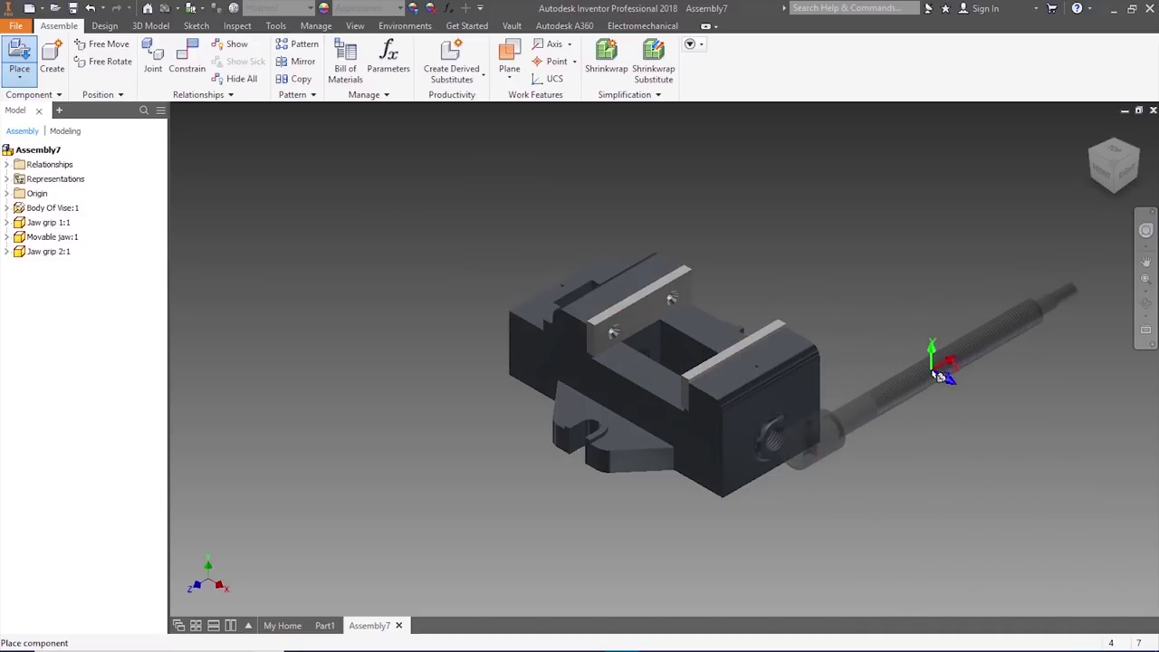
right_click(942, 377)
click(936, 333)
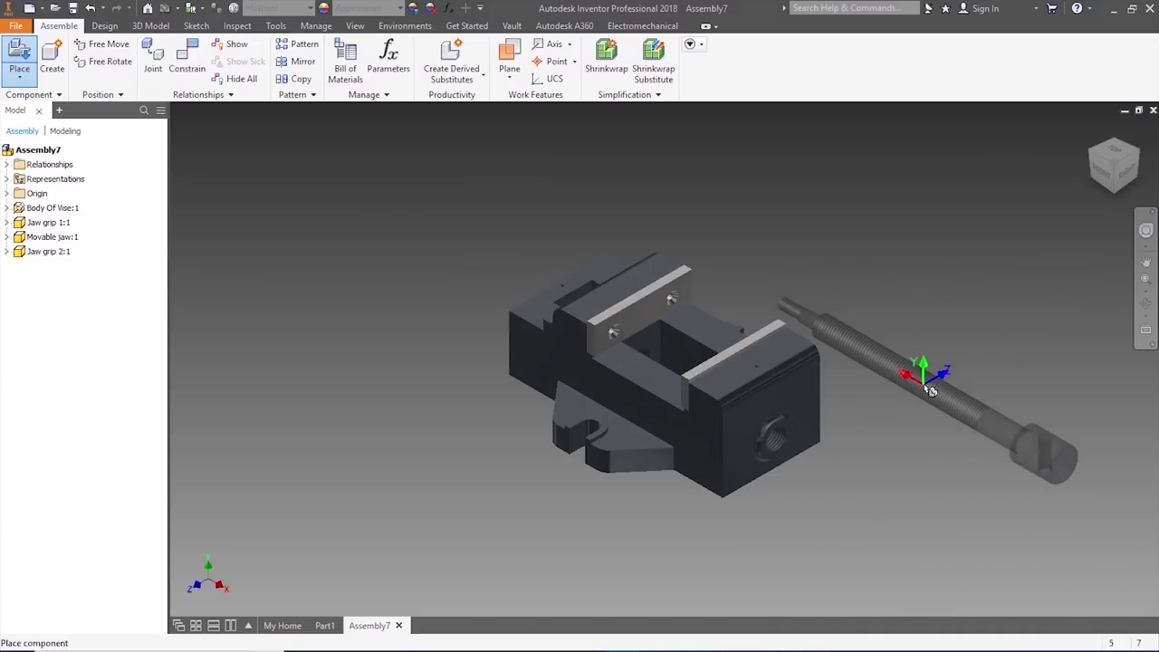
click(931, 390)
key(Escape)
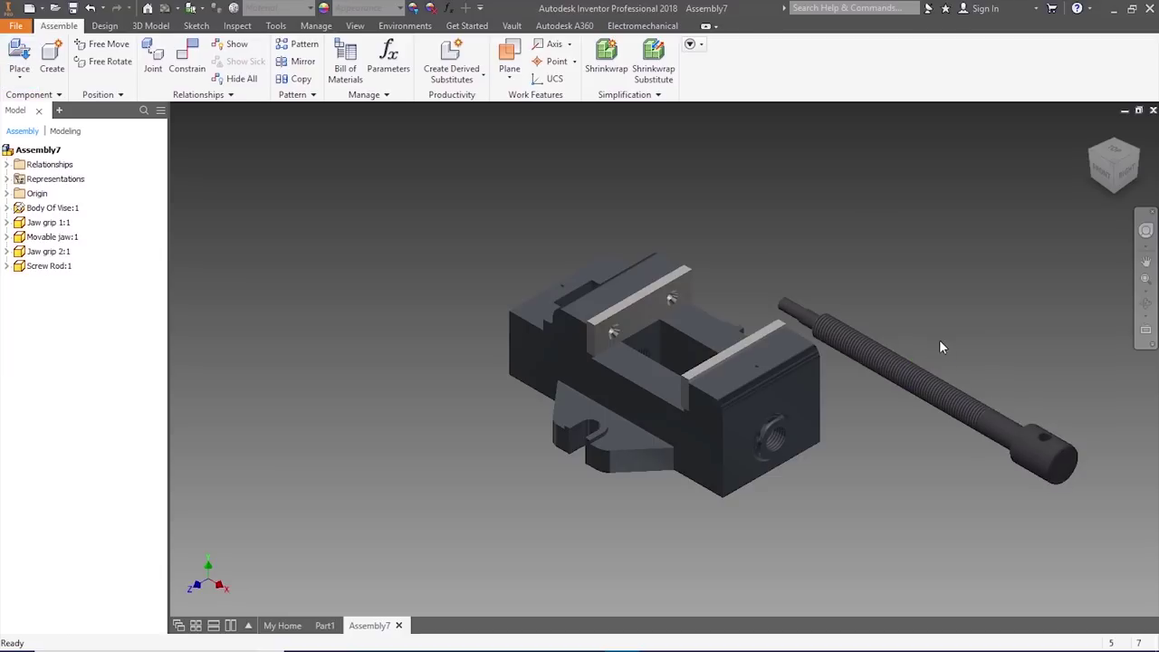
- Mate the screw rod's axis with the axis of the threaded bore in the fixed jaw end at 0 mm offset
click(187, 60)
click(924, 381)
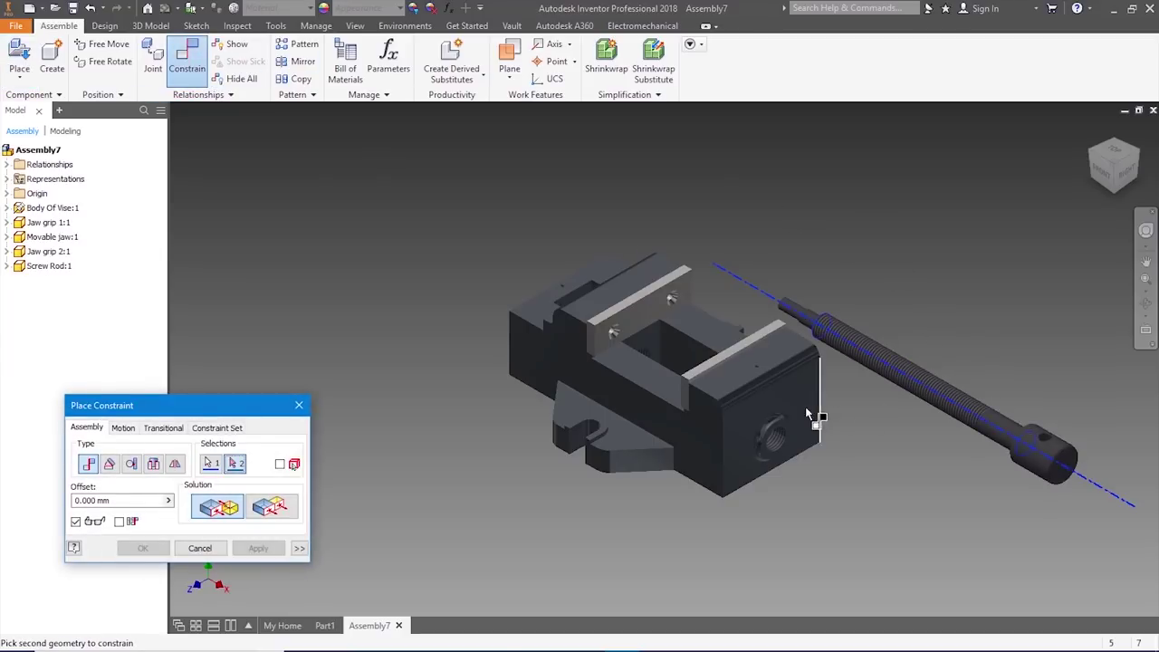
click(776, 441)
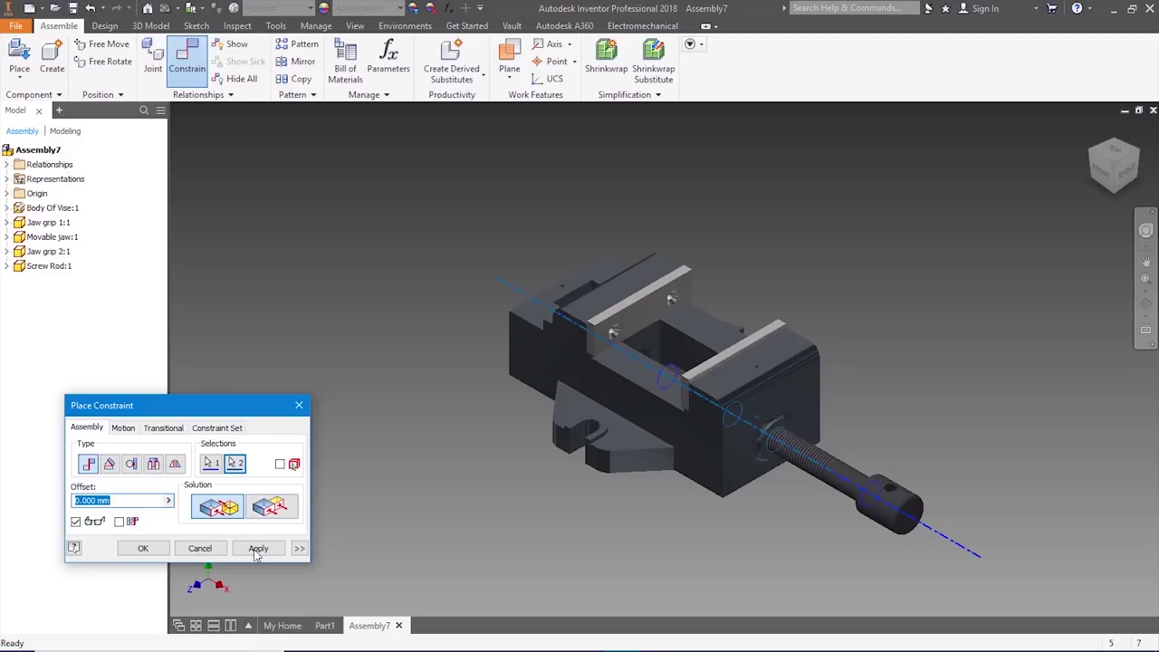
click(258, 548)
scroll(833, 532, up, 3)
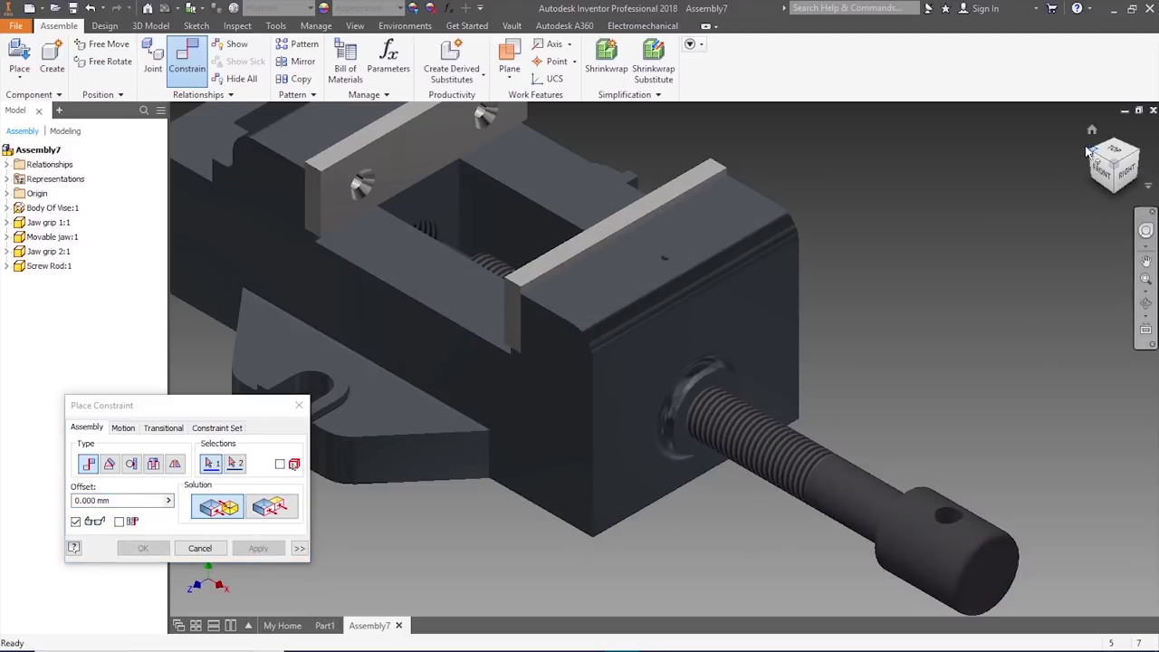
- Mate the shoulder face of the screw rod's head flush against the fixed jaw end's bore face at 0 mm offset
click(1092, 130)
scroll(763, 325, up, 4)
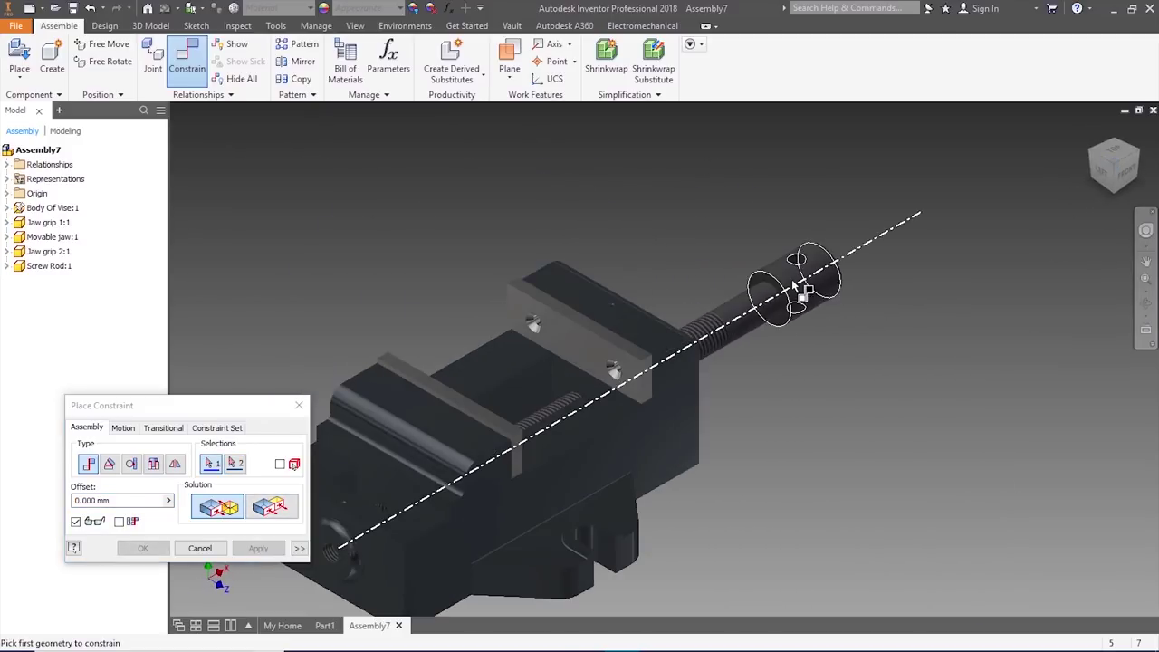
scroll(794, 284, up, 5)
click(774, 288)
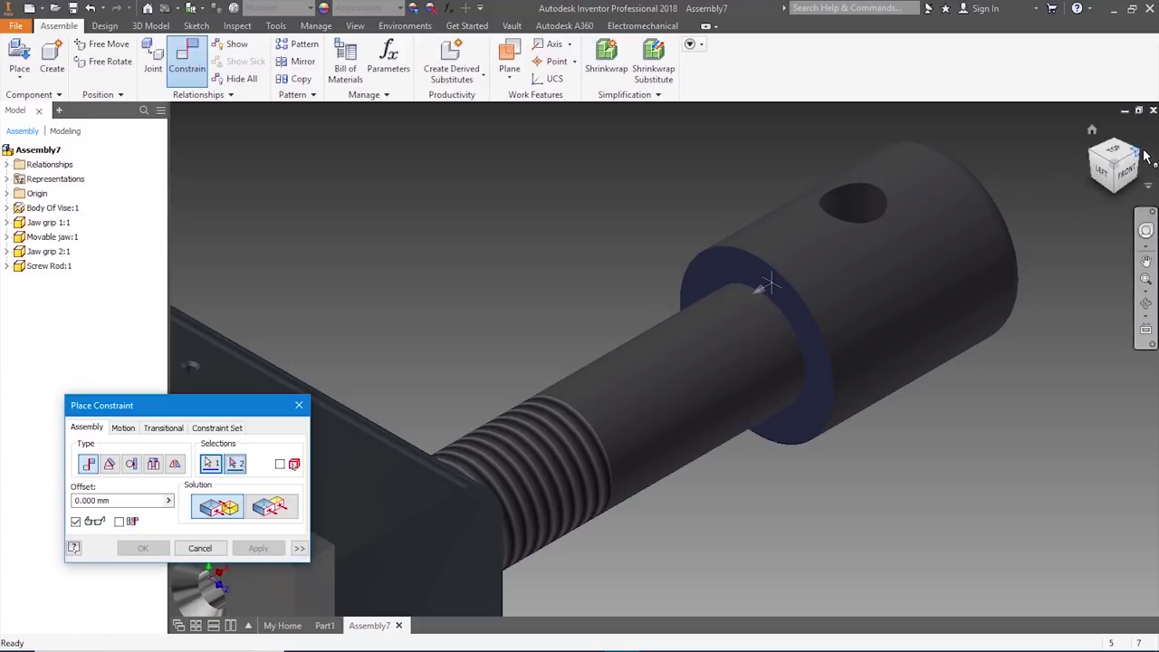
scroll(908, 313, down, 5)
scroll(684, 372, up, 6)
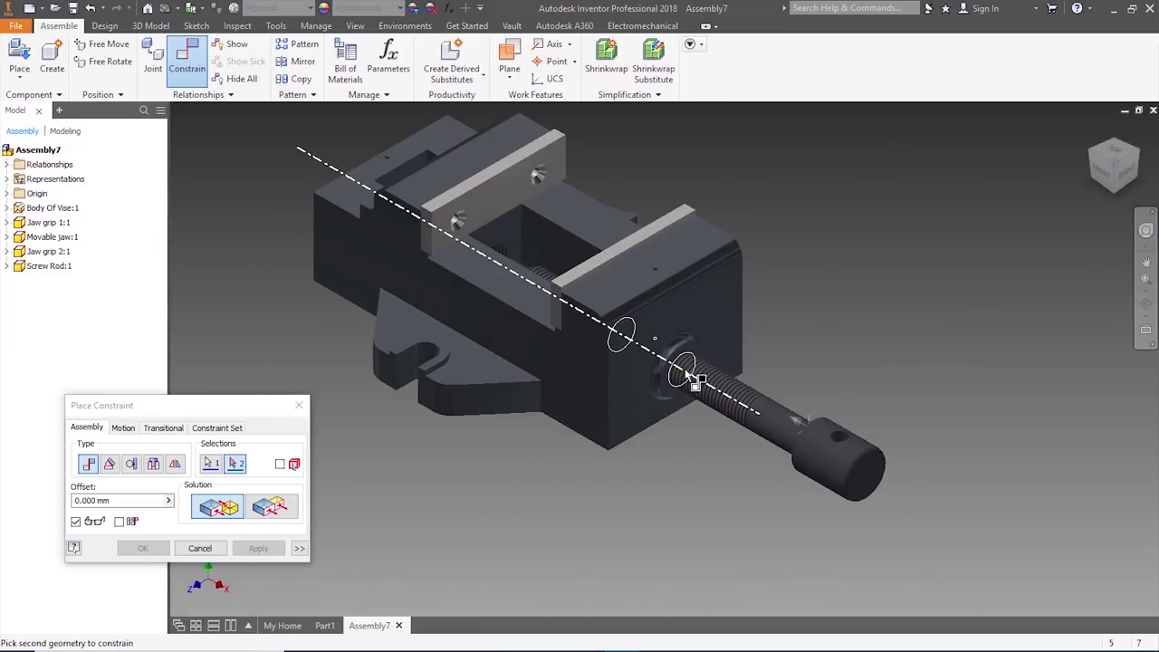
click(677, 364)
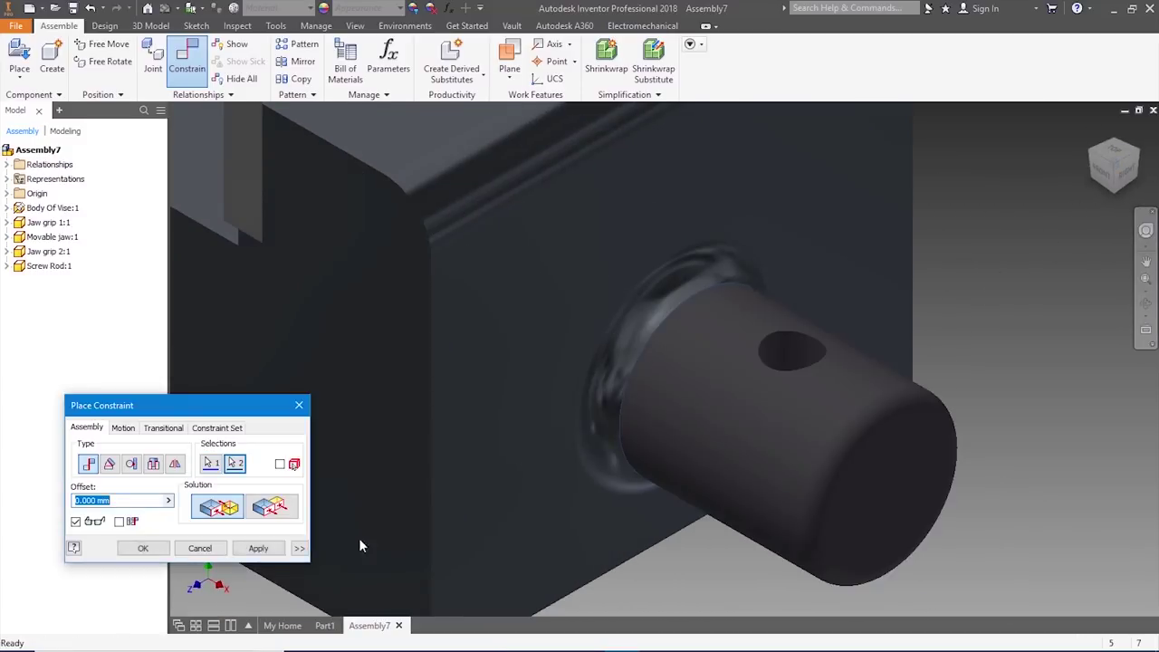
click(256, 549)
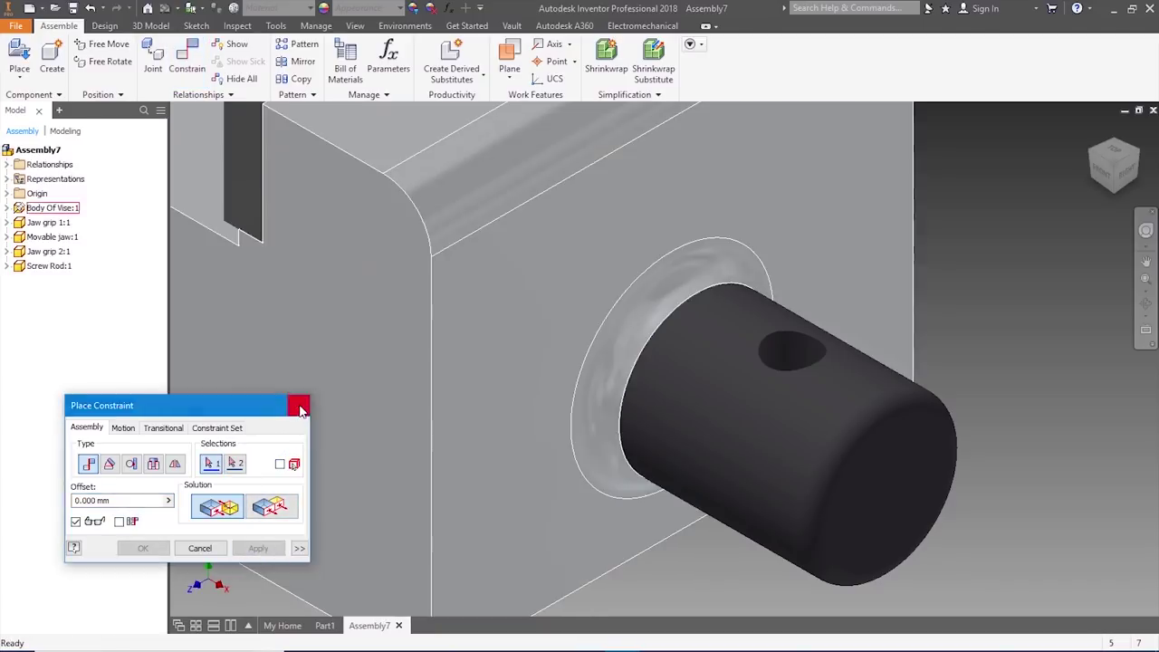
click(299, 405)
- Place one instance of Washer.ipt beside the screw rod's protruding threaded end, rotated 90° about Y
scroll(806, 507, down, 5)
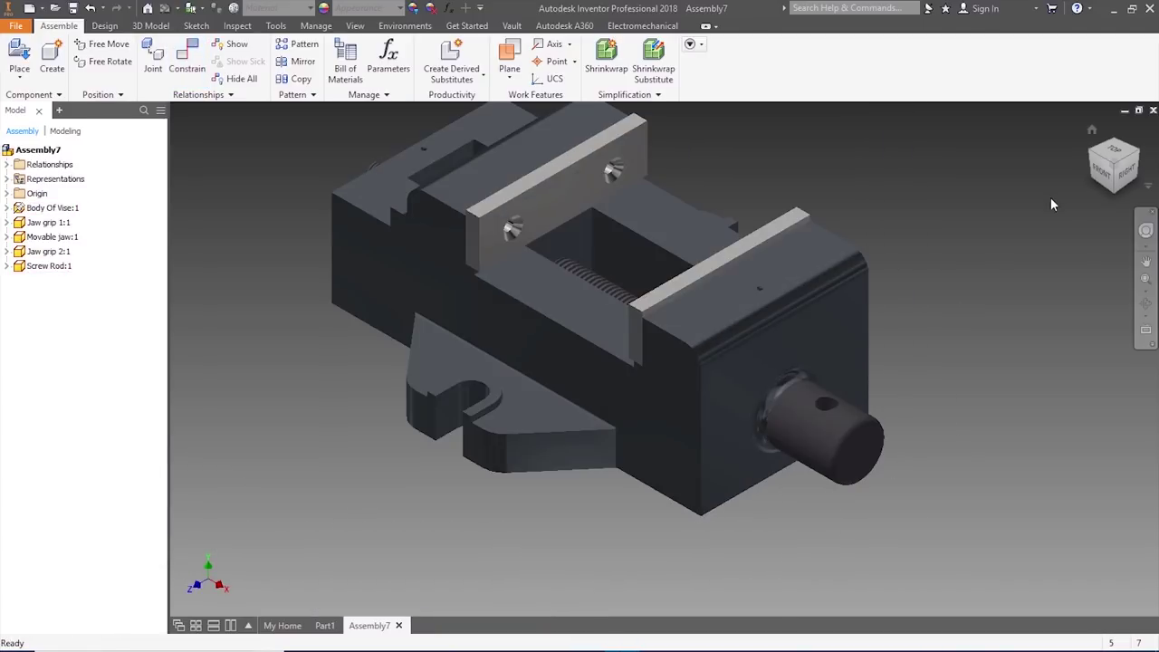
click(1096, 156)
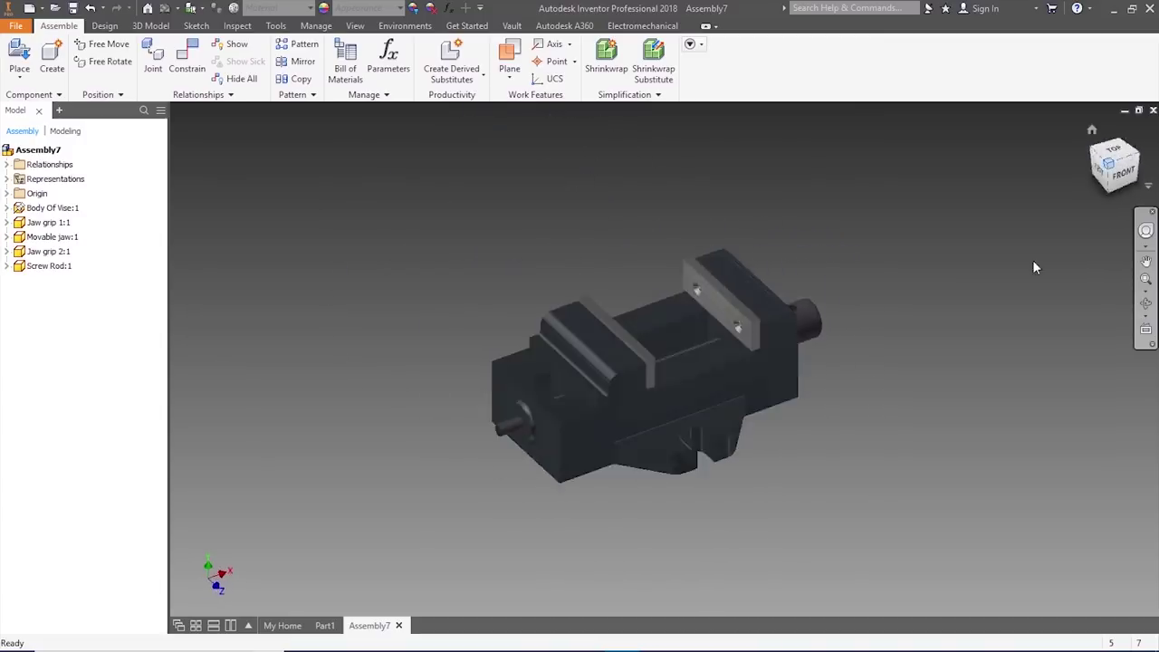
scroll(569, 430, up, 3)
scroll(569, 429, down, 3)
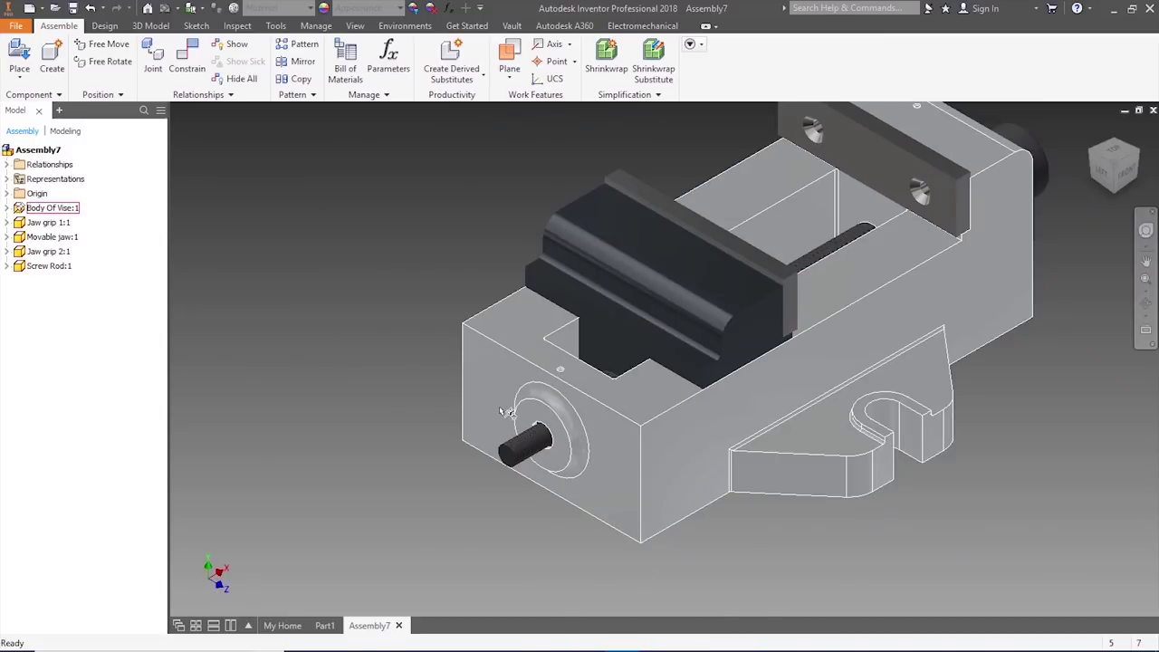
click(345, 290)
click(19, 56)
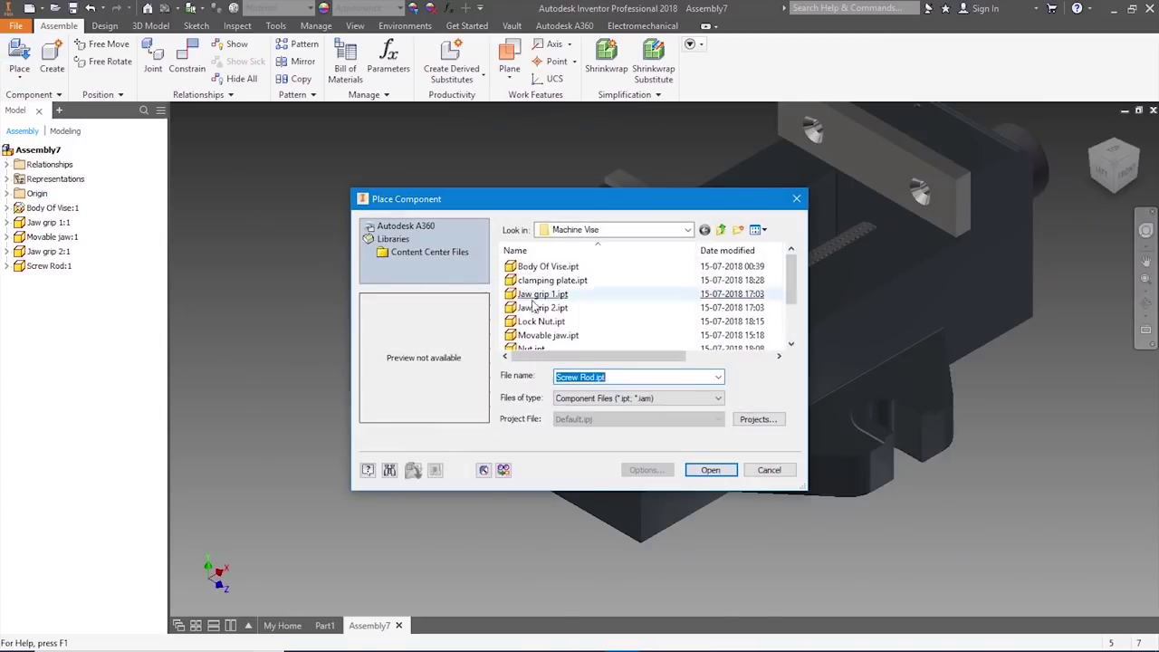
scroll(534, 312, down, 1)
click(543, 335)
double_click(544, 335)
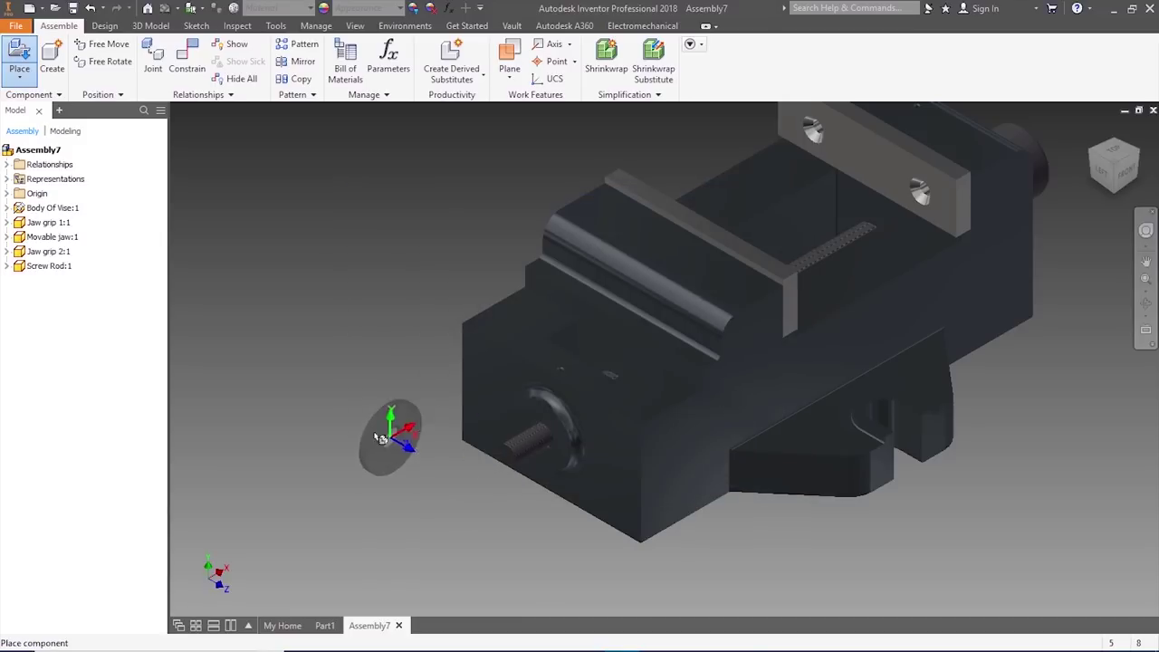
right_click(351, 427)
click(347, 387)
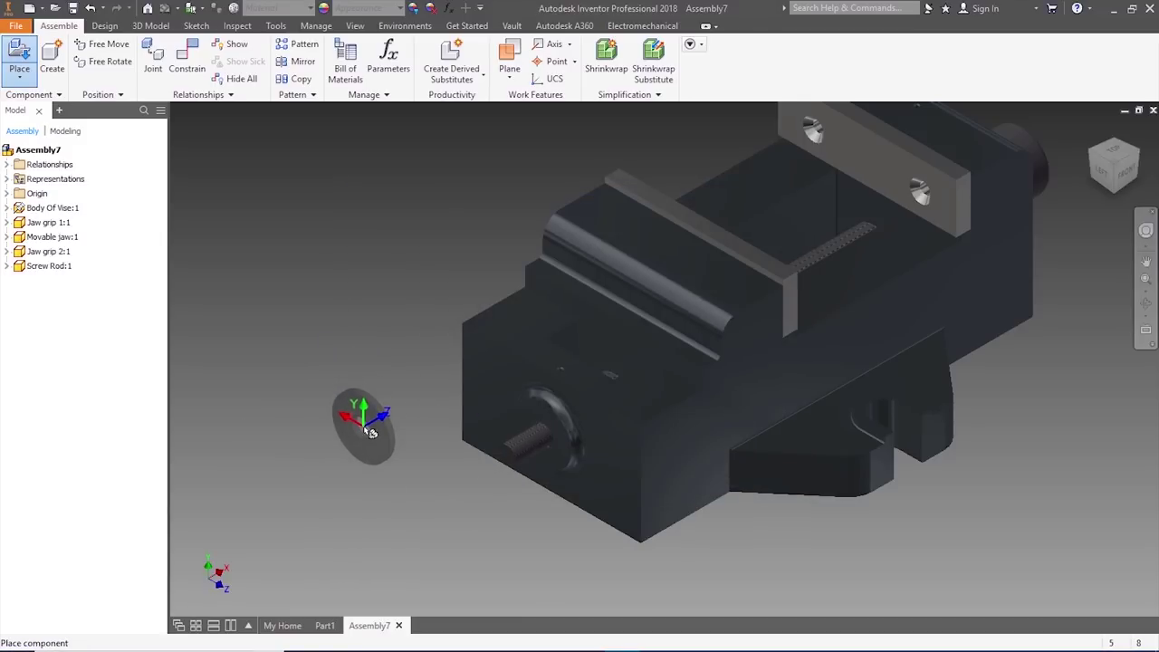
click(370, 433)
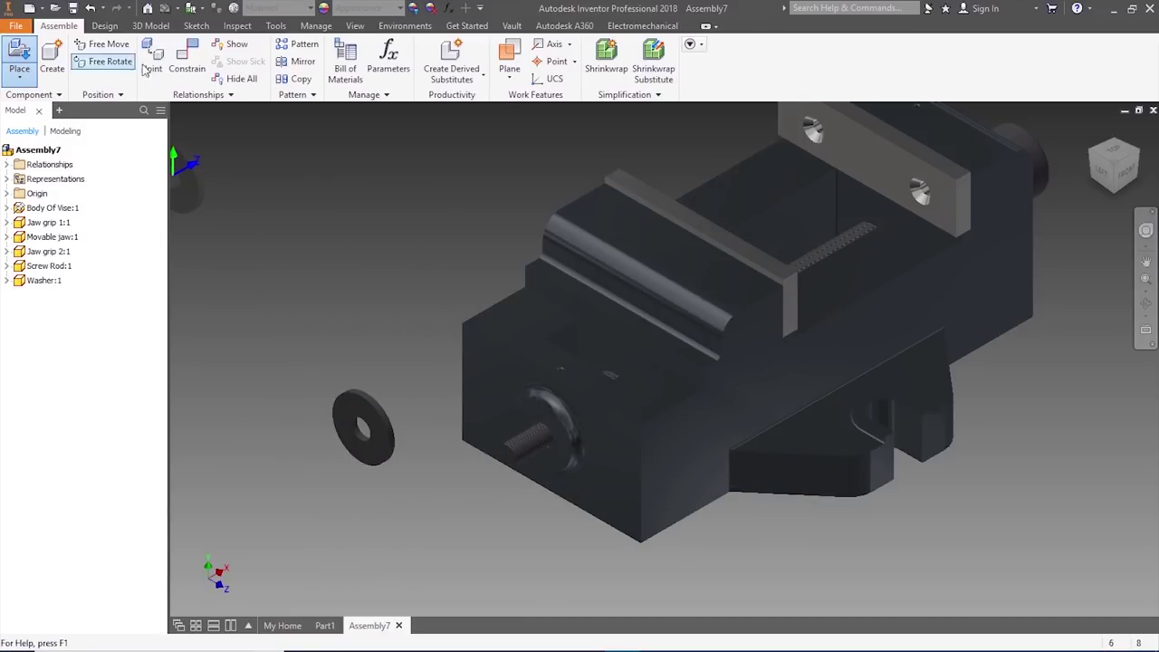
- Mate the washer's hole axis with the screw rod's axis at 0 mm offset
click(189, 59)
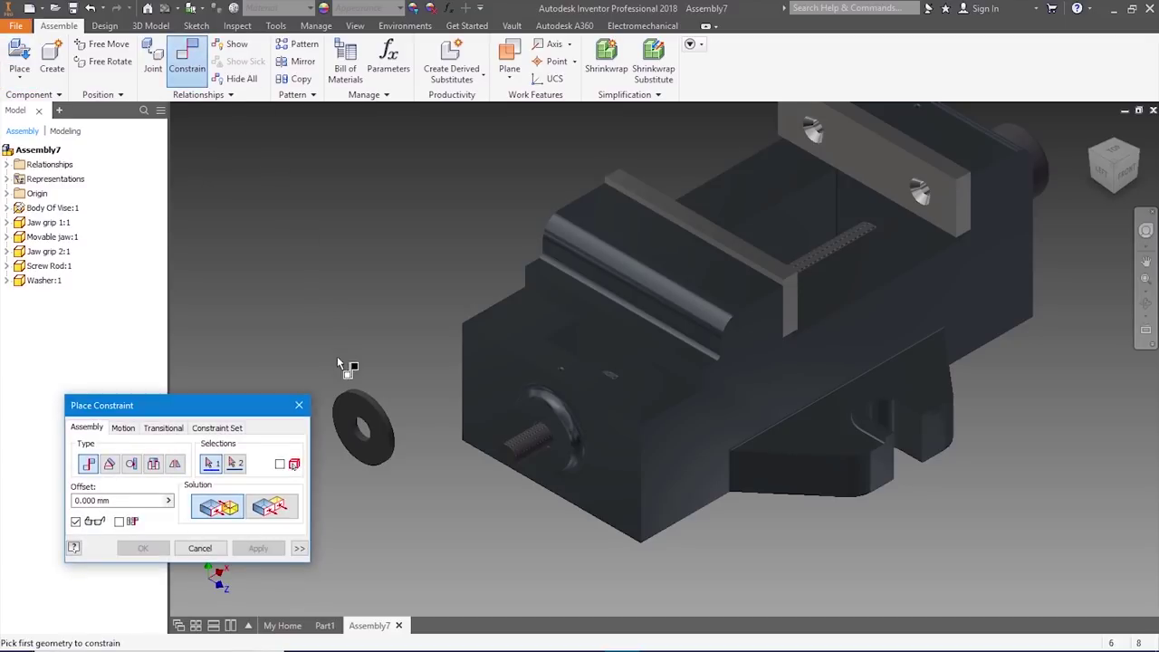
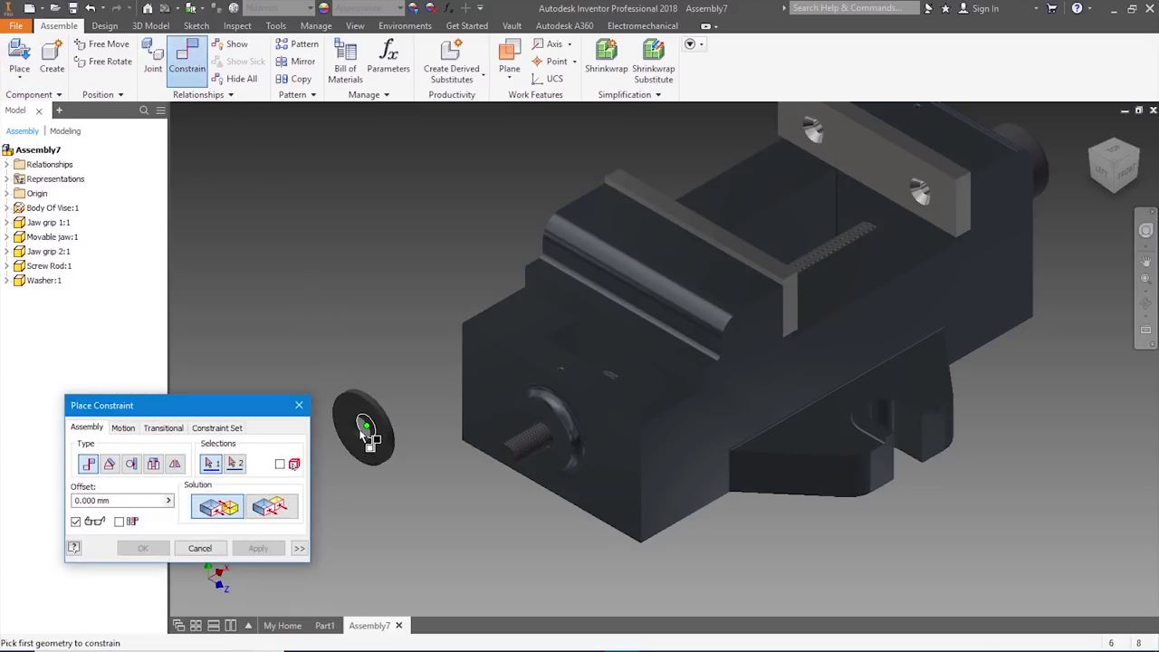
scroll(367, 435, up, 3)
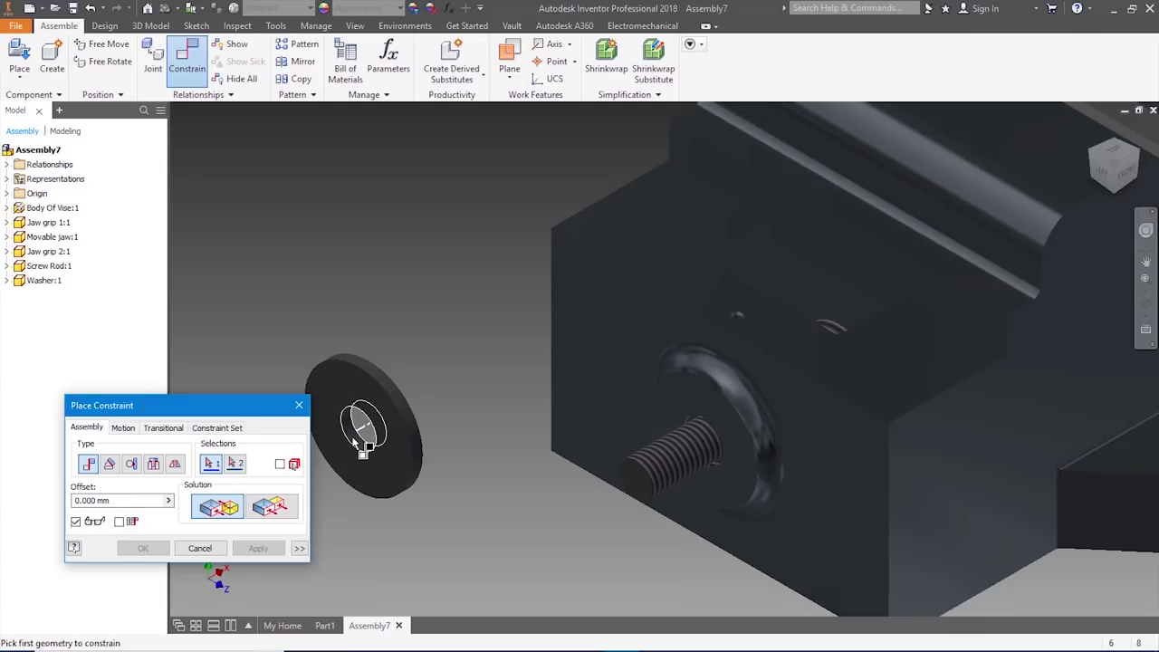
click(355, 440)
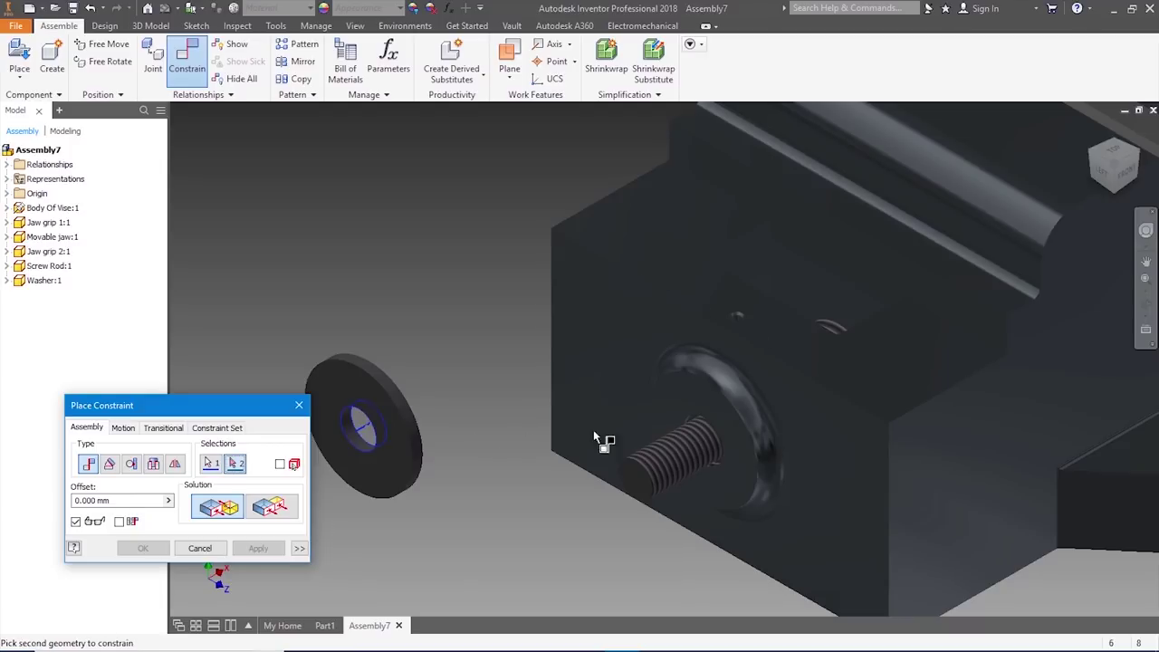
click(646, 468)
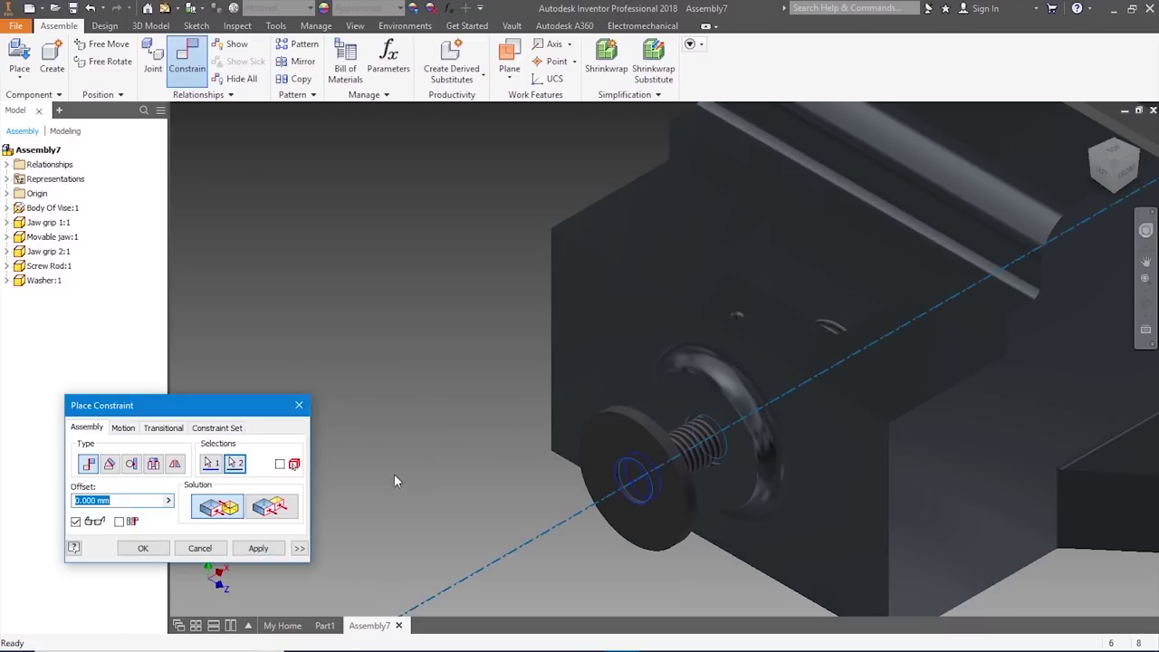
click(264, 547)
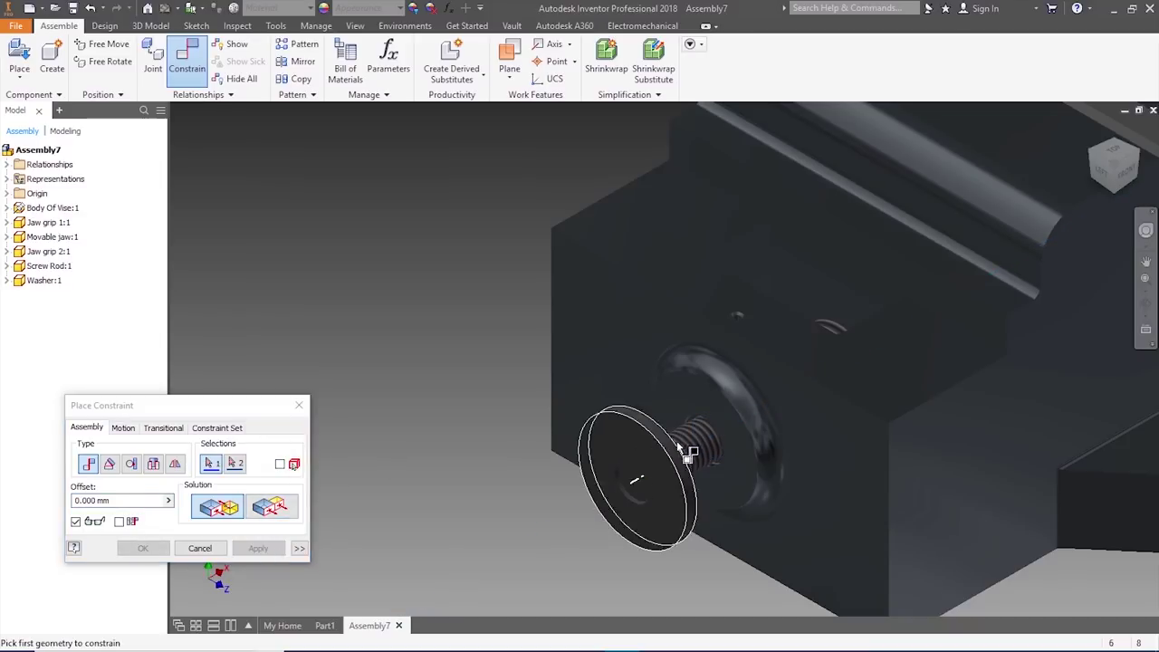
- Mate the washer's inner flat face against the vise body's end face around the screw rod at 0 mm offset
click(1140, 152)
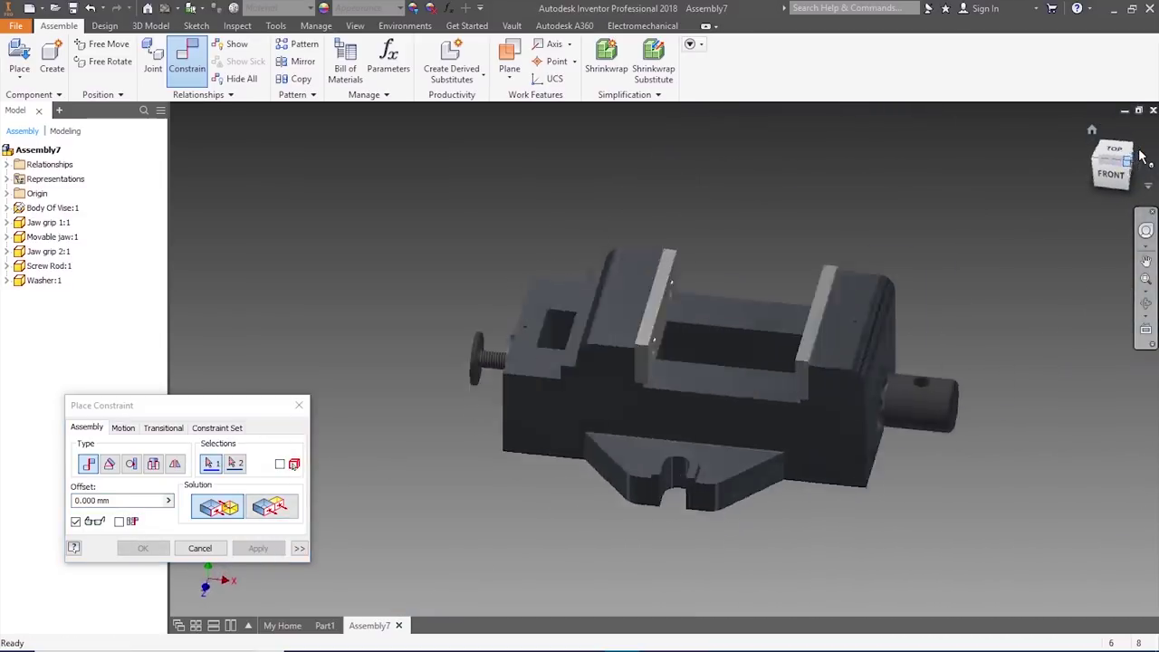
scroll(555, 298, up, 6)
click(554, 292)
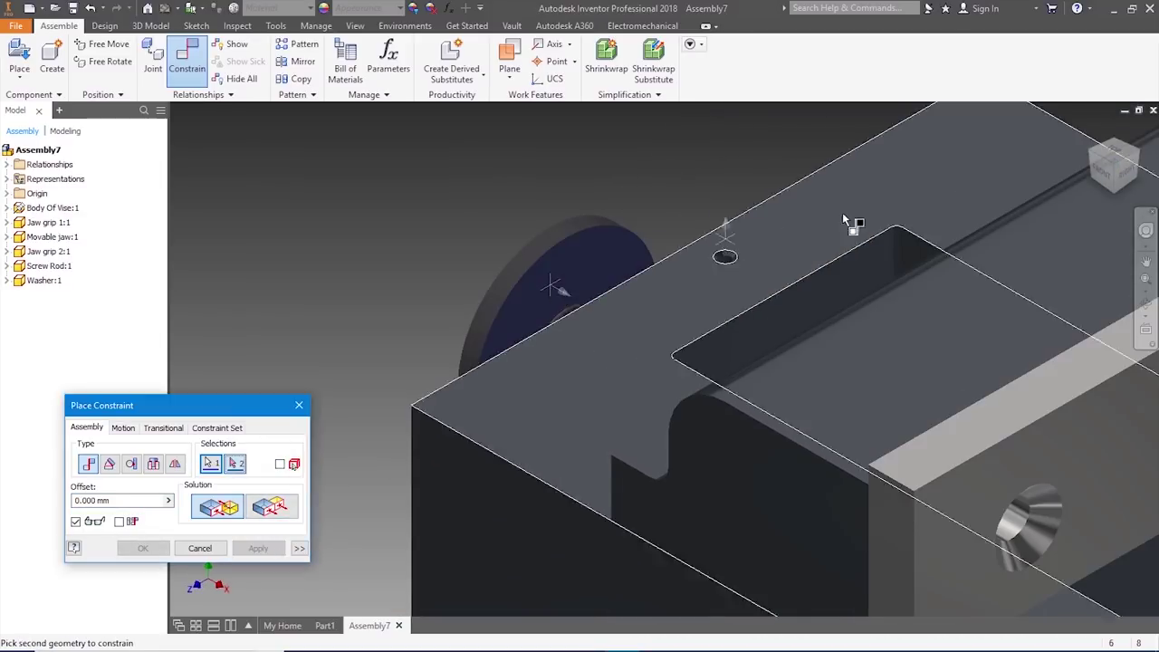
click(1094, 159)
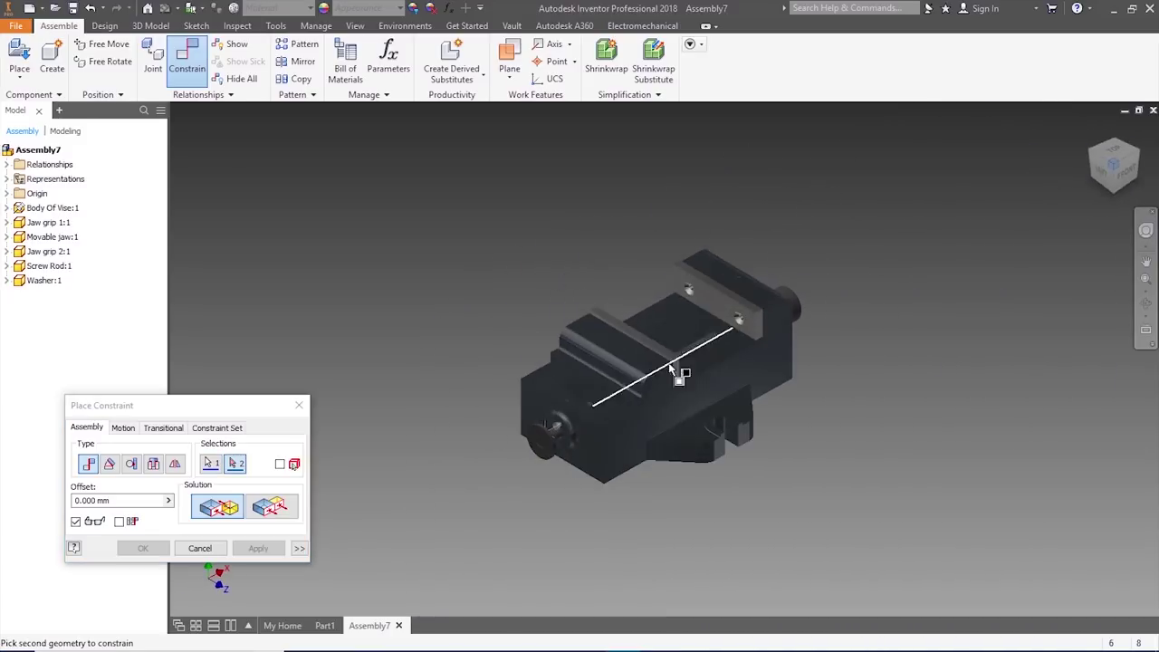
scroll(554, 424, up, 8)
click(578, 433)
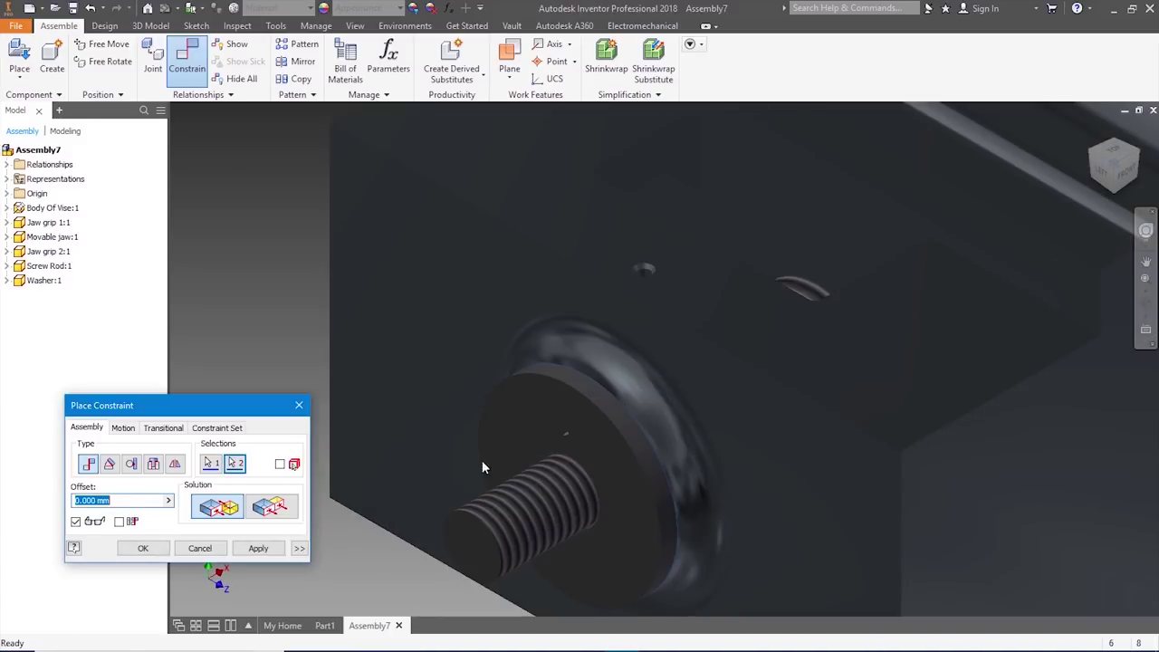
click(275, 549)
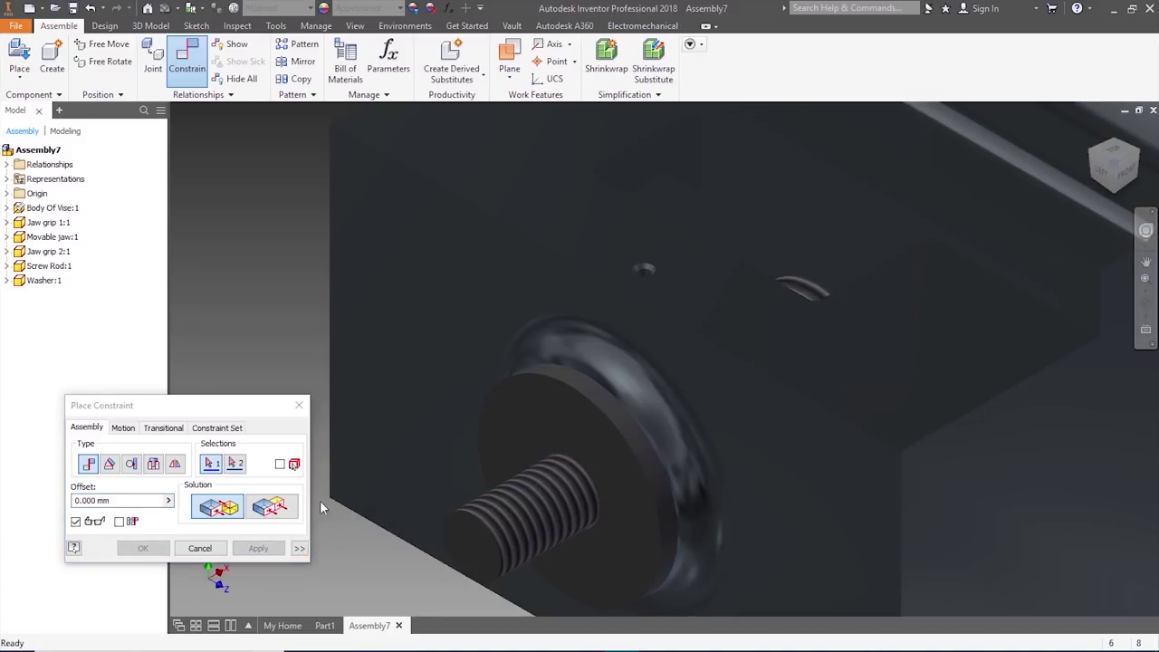
click(299, 407)
- Place one instance of Nut.ipt near the screw rod's threaded end, rotated 90° about Y
click(19, 59)
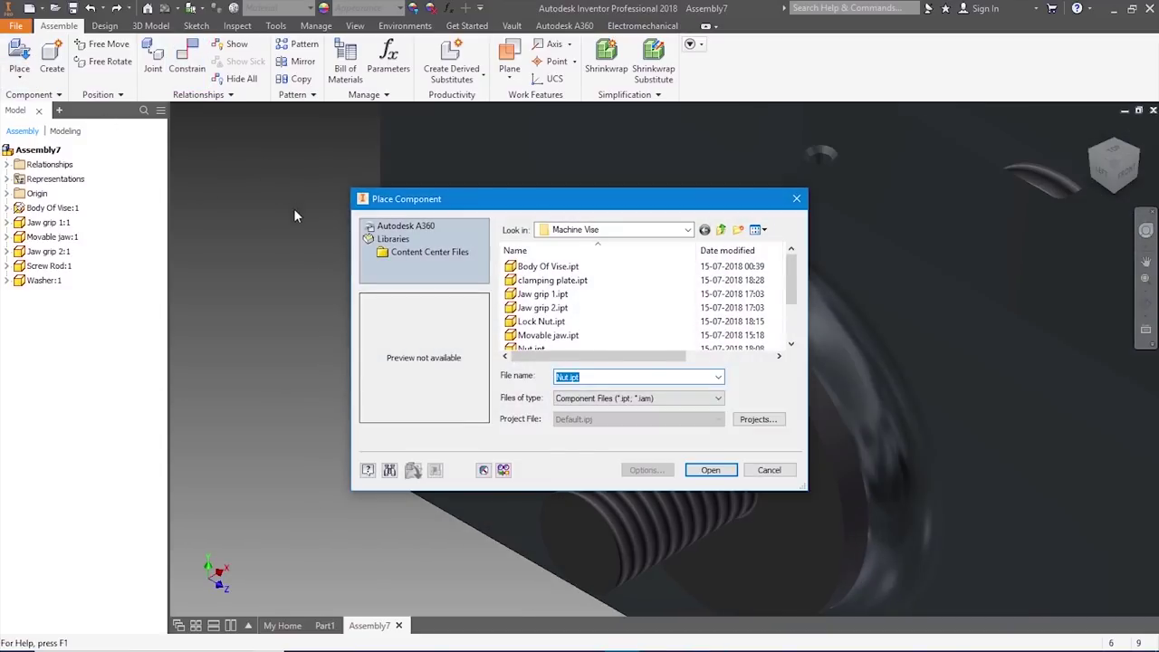
scroll(541, 323, down, 2)
click(532, 294)
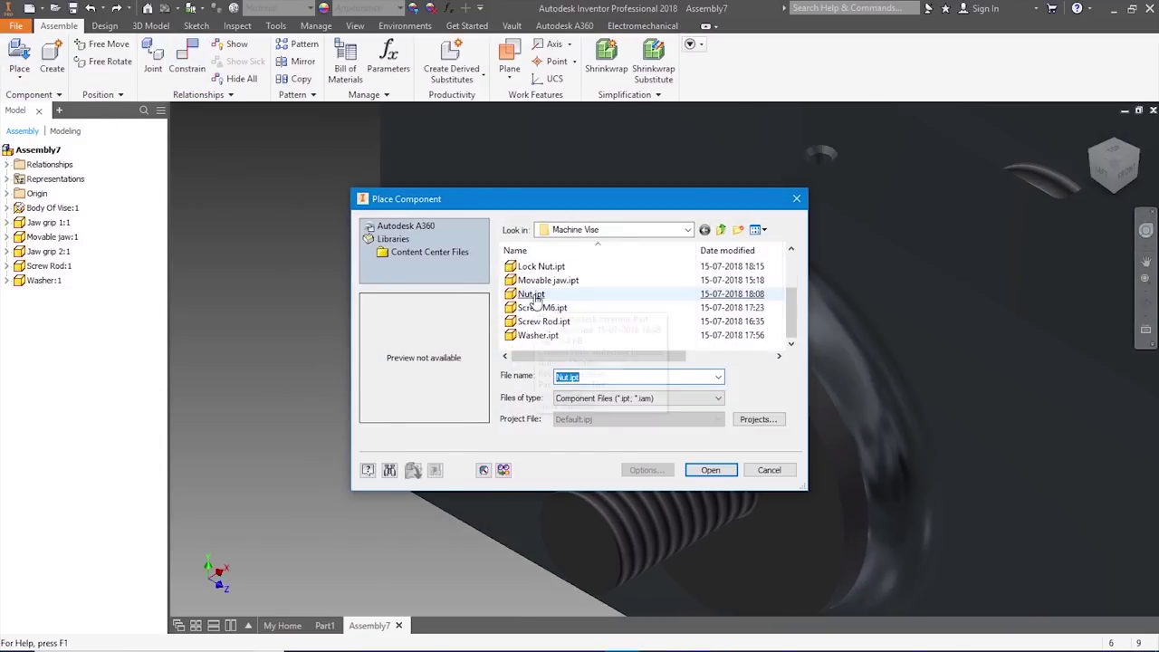
click(710, 469)
scroll(529, 433, down, 2)
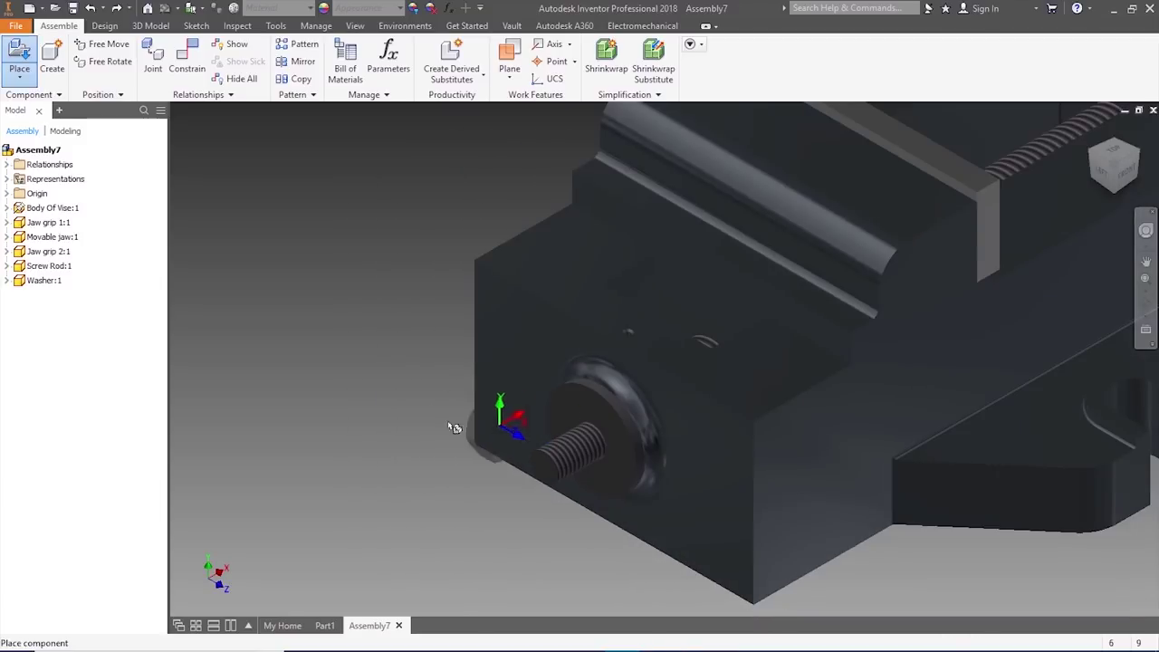
scroll(312, 425, down, 2)
right_click(305, 430)
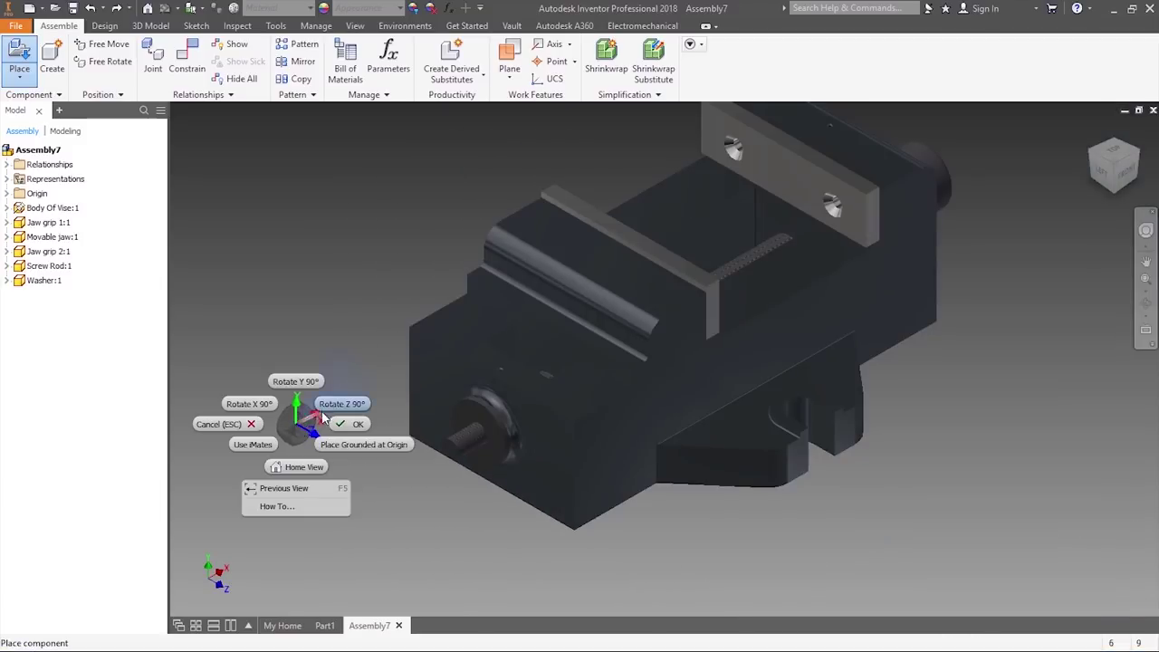
click(293, 380)
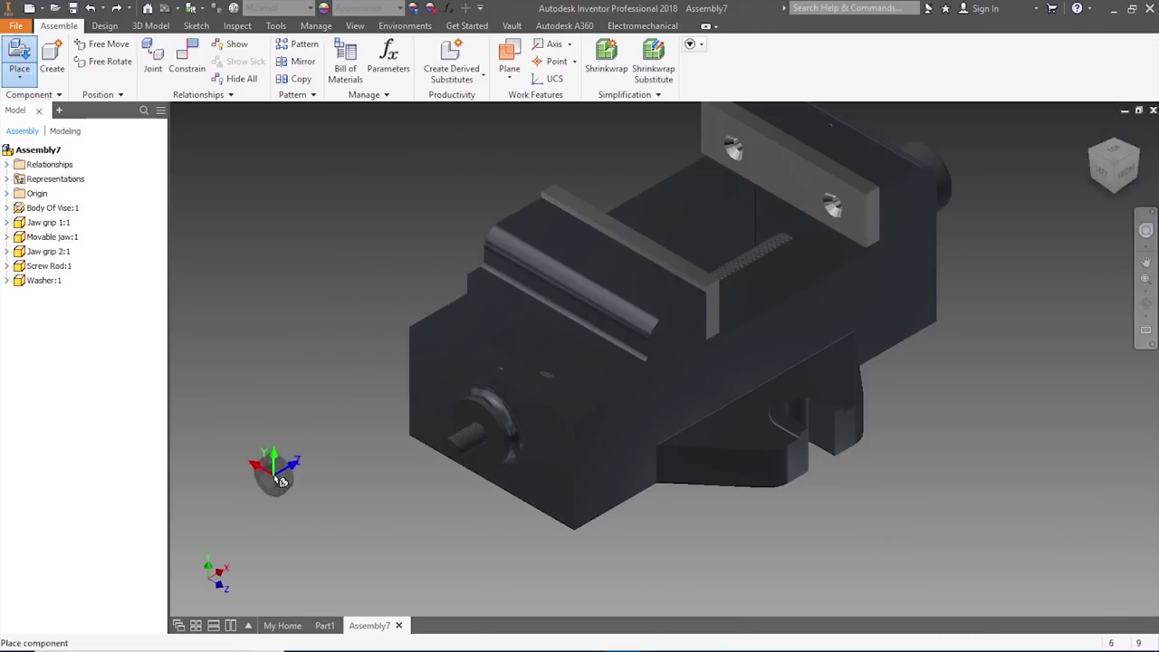
- Mate the nut's hole axis with the screw rod's axis at 0 mm offset
click(187, 63)
drag(233, 417, 233, 193)
scroll(271, 480, up, 3)
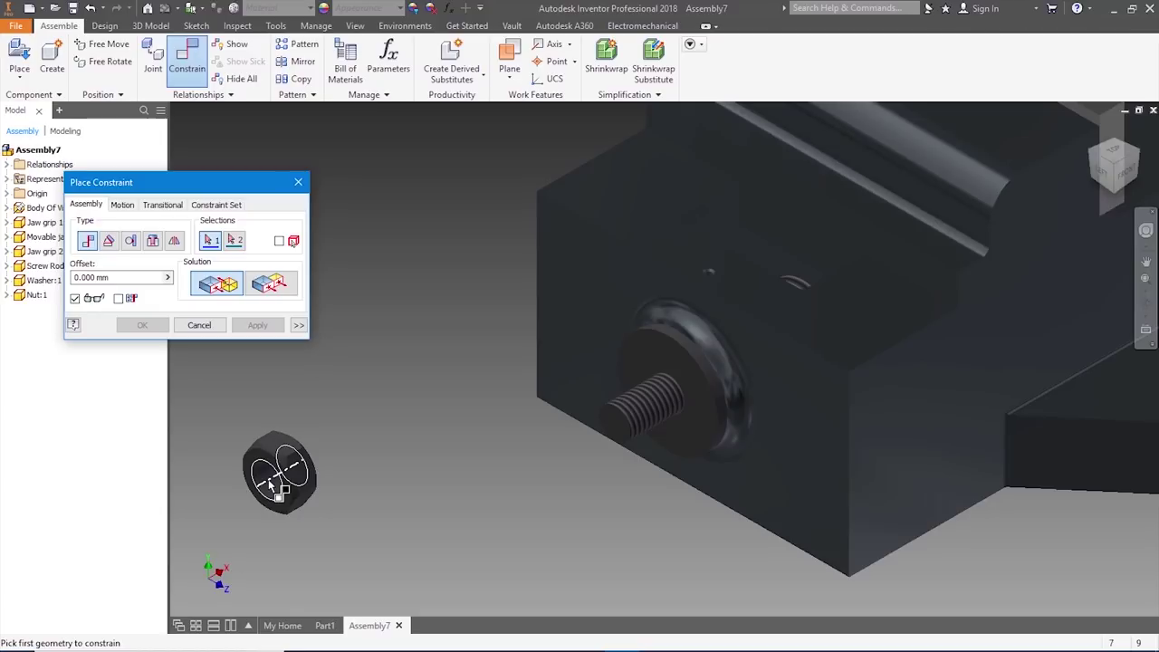
click(270, 485)
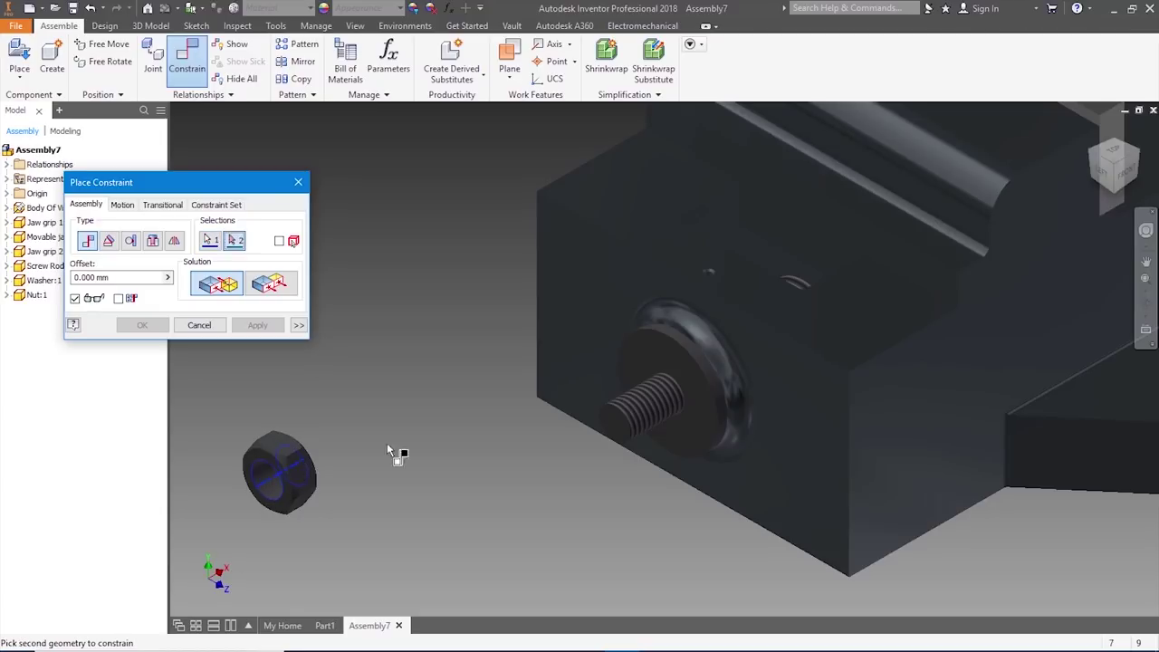
click(628, 420)
click(254, 326)
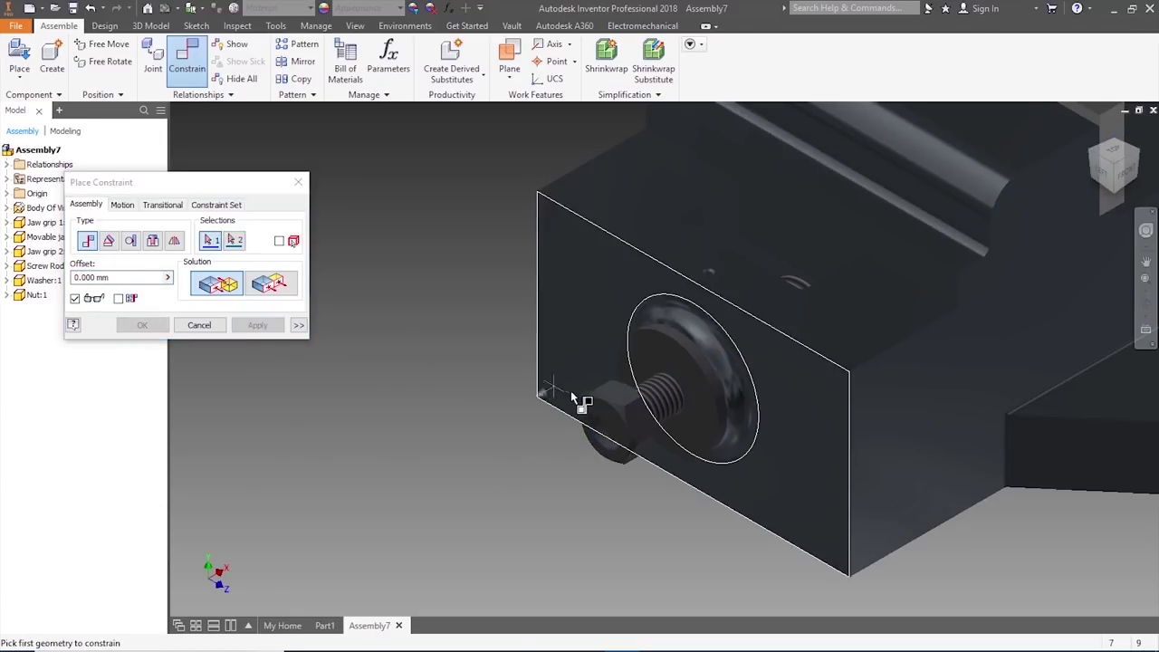
click(199, 325)
- Slide the nut outward along the screw rod's axis until it clears the rod's threaded end
click(608, 405)
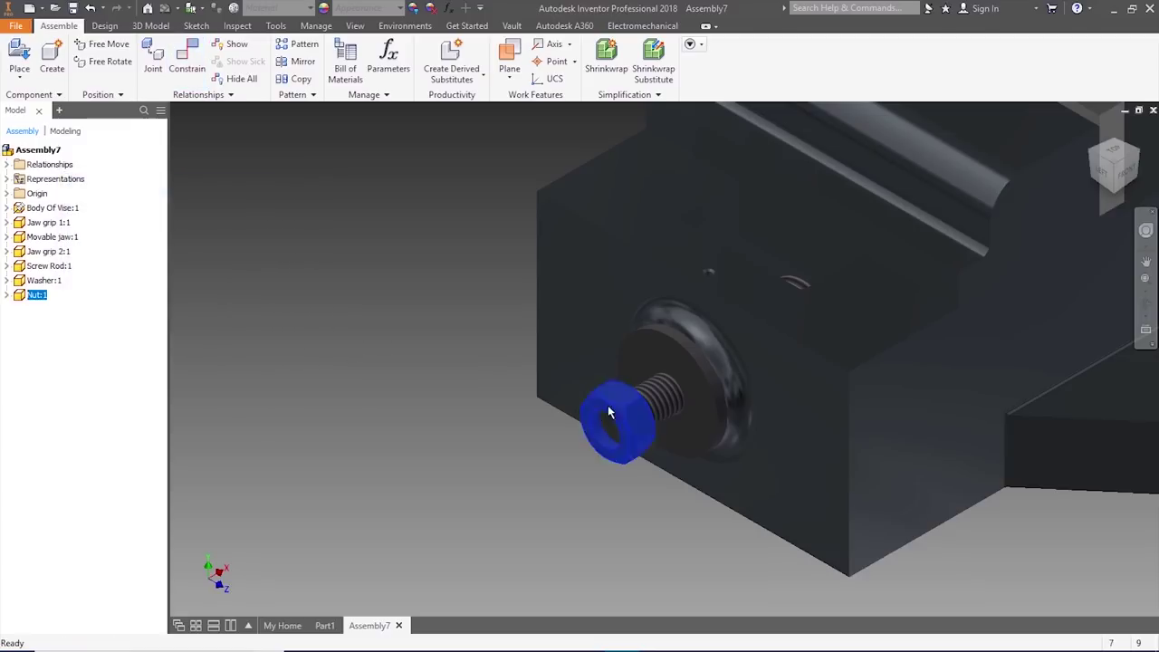
drag(607, 405, 390, 497)
shift+middle_drag(390, 496, 411, 262)
click(411, 261)
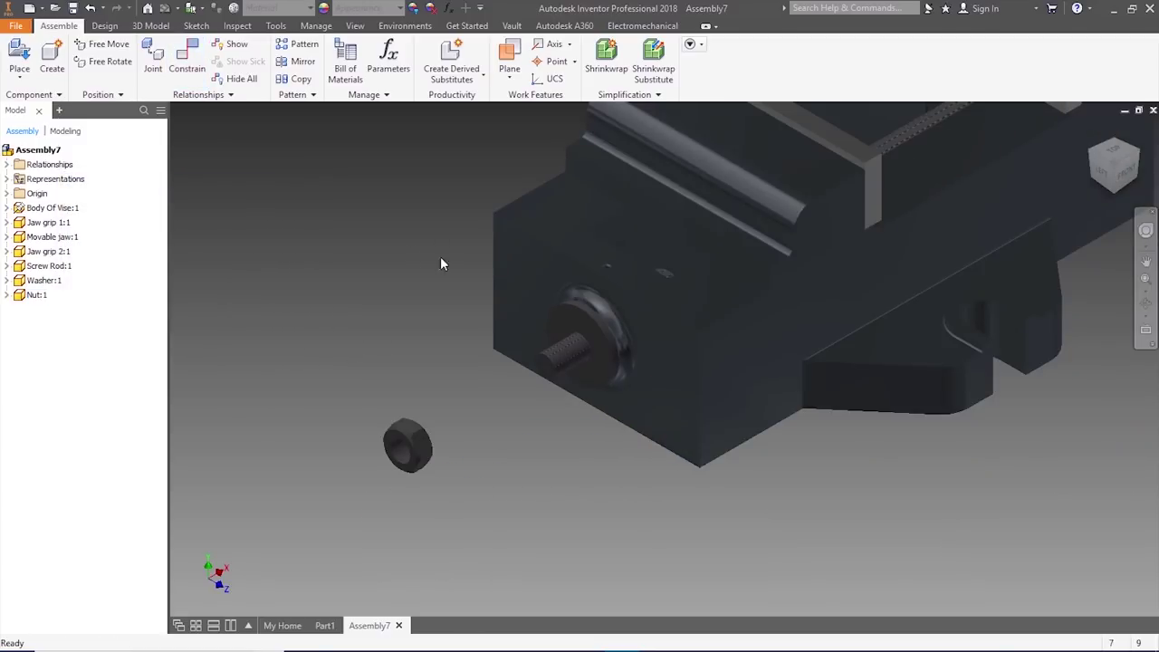
- Mate the nut's inner flat face against the washer's outer face at 0 mm offset
click(187, 63)
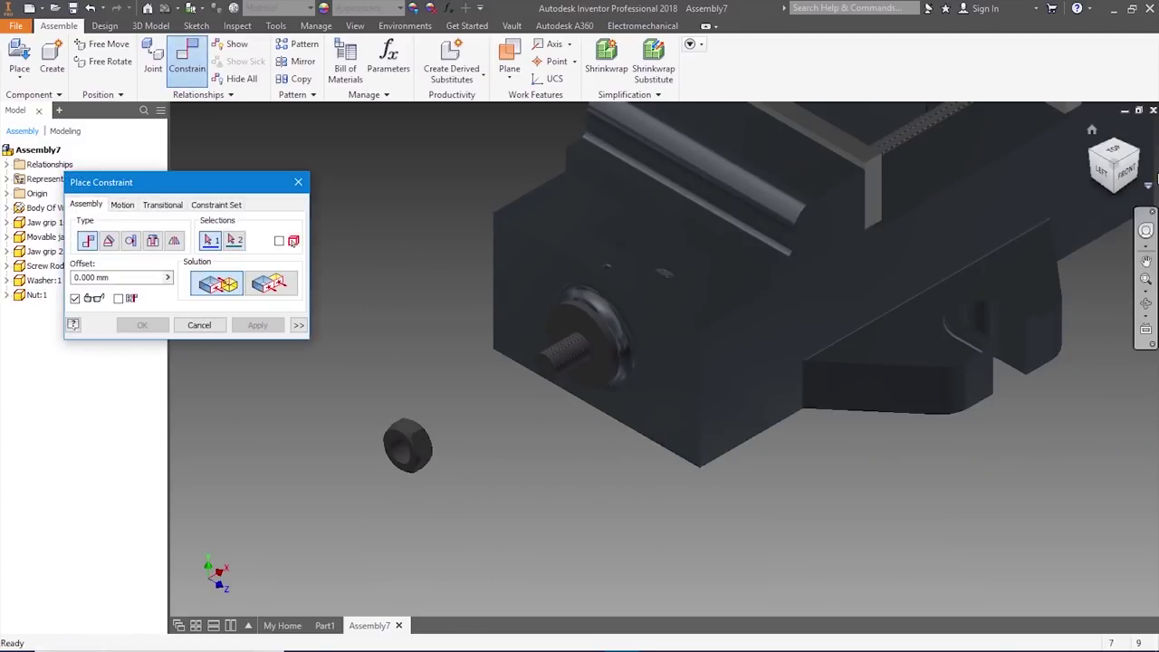
click(1139, 156)
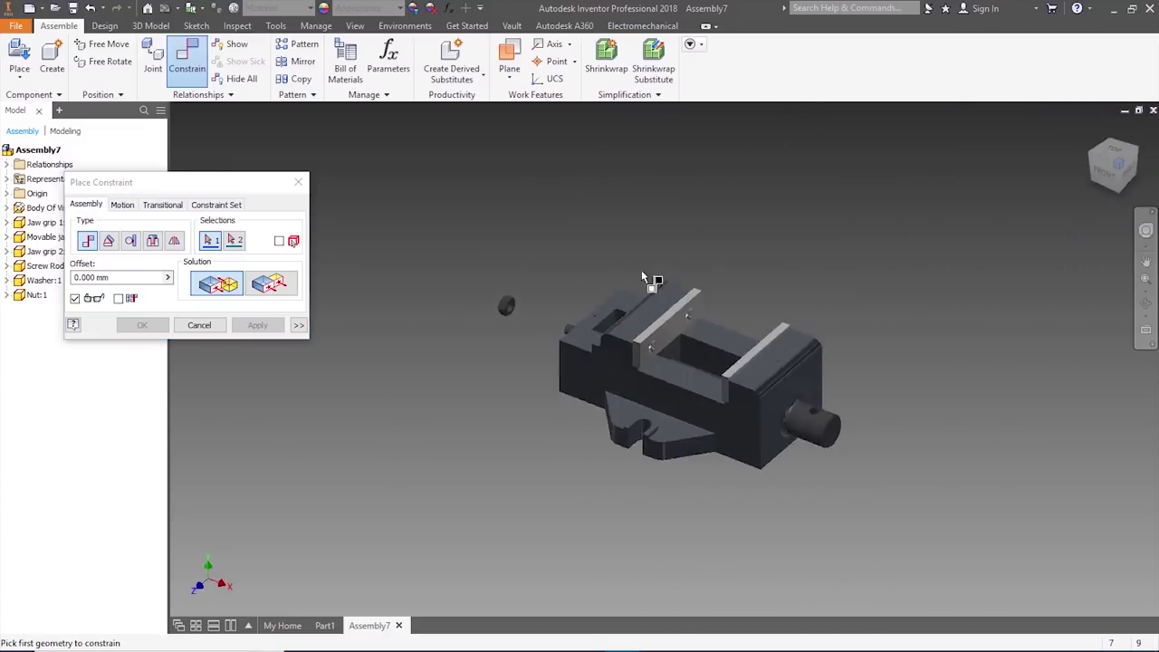
scroll(514, 272, up, 3)
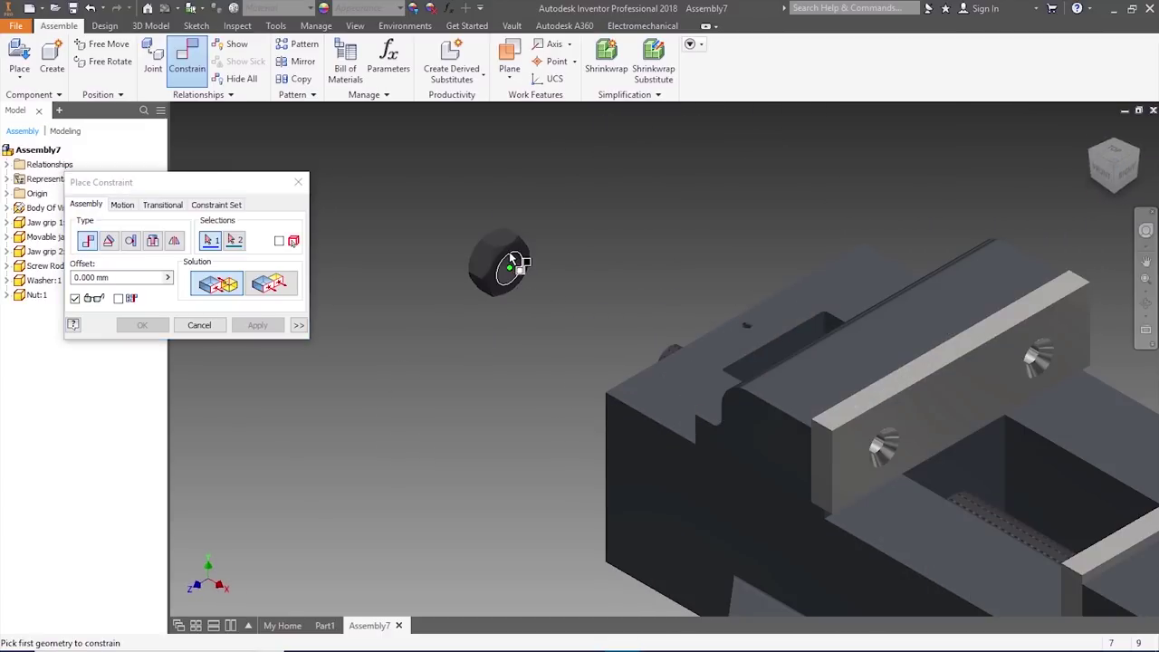
scroll(512, 261, up, 2)
click(518, 261)
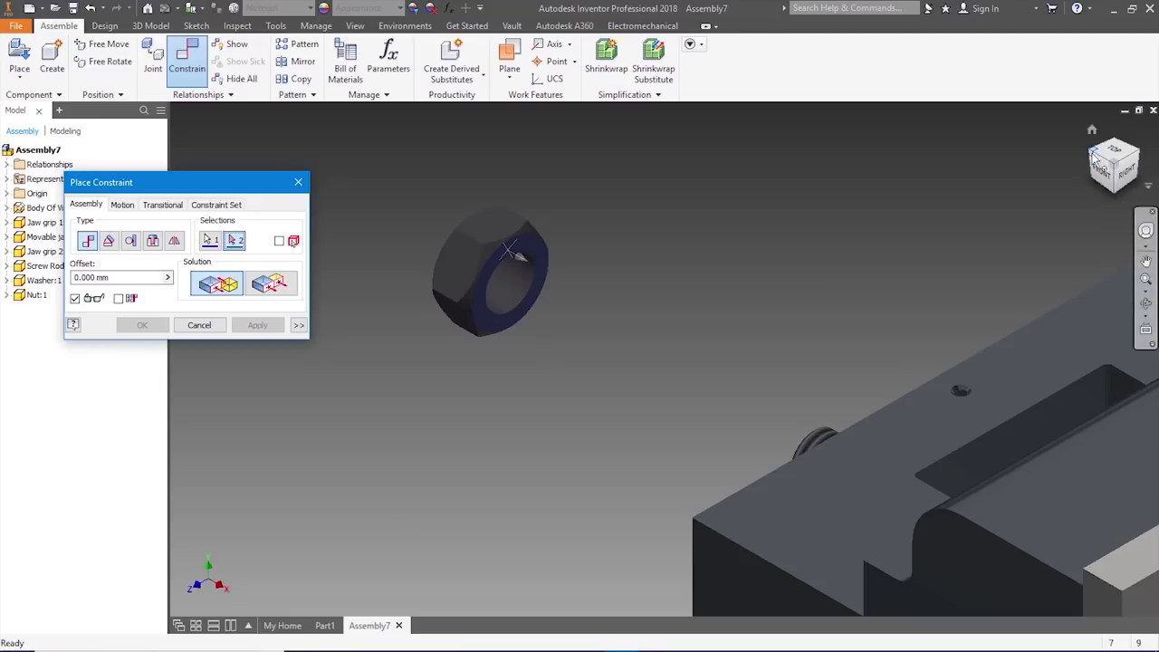
scroll(518, 256, down, 4)
scroll(621, 413, up, 4)
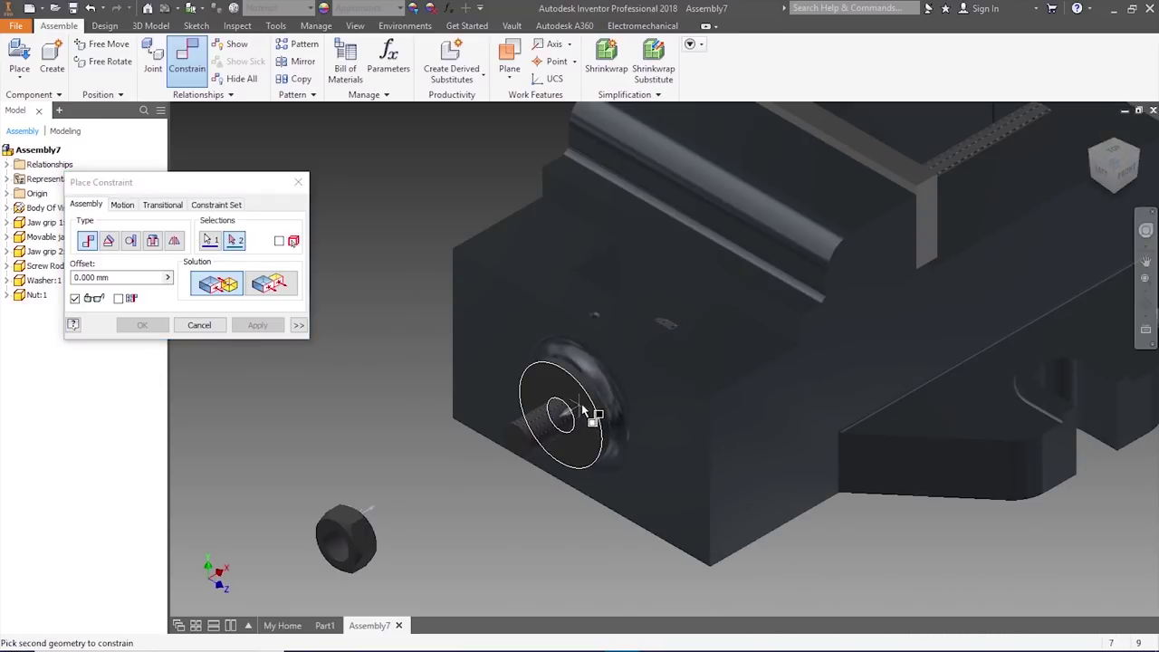
click(584, 413)
click(260, 328)
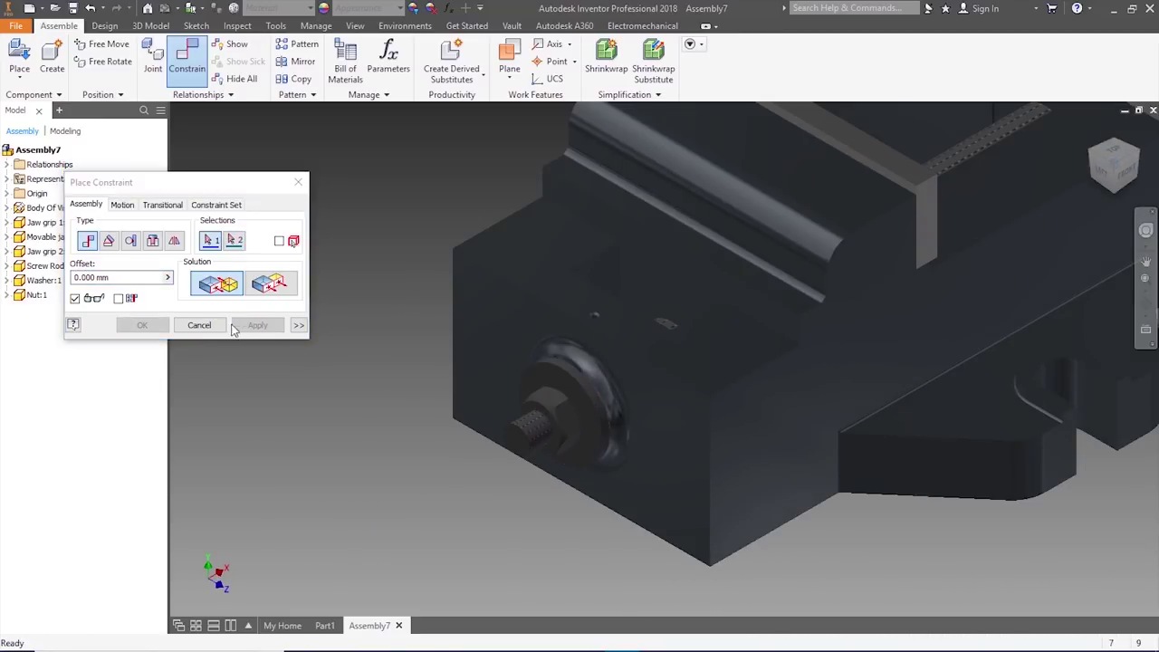
key(Escape)
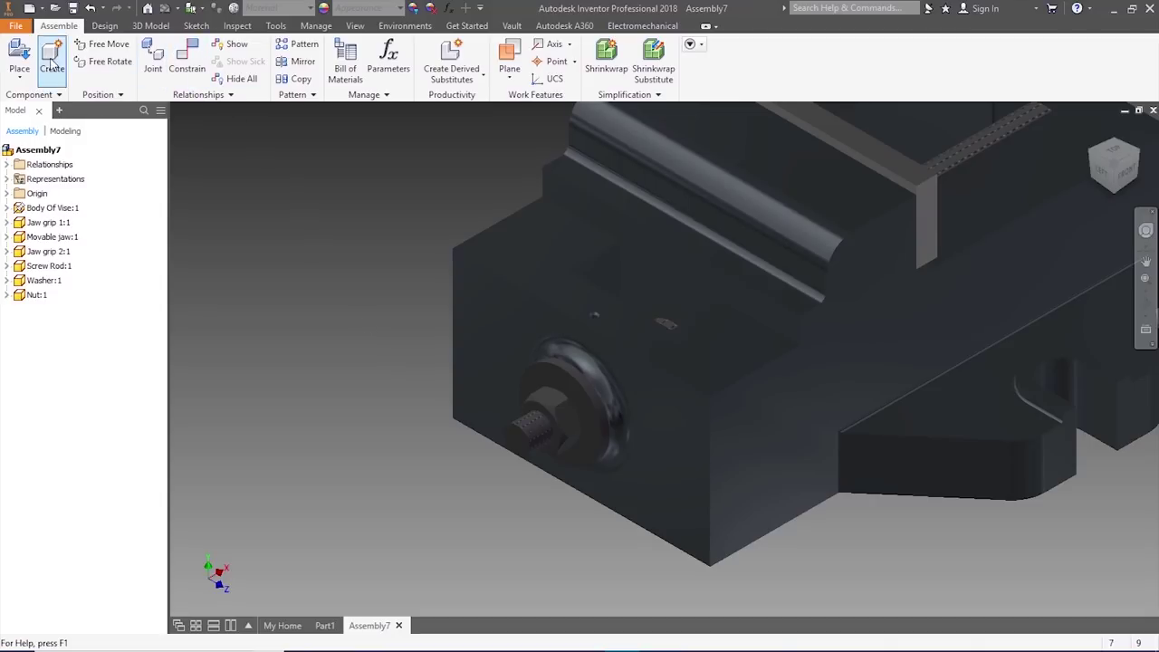
- Place one instance of Lock Nut.ipt near the screw rod's threaded end, rotated 90° about Y
click(19, 59)
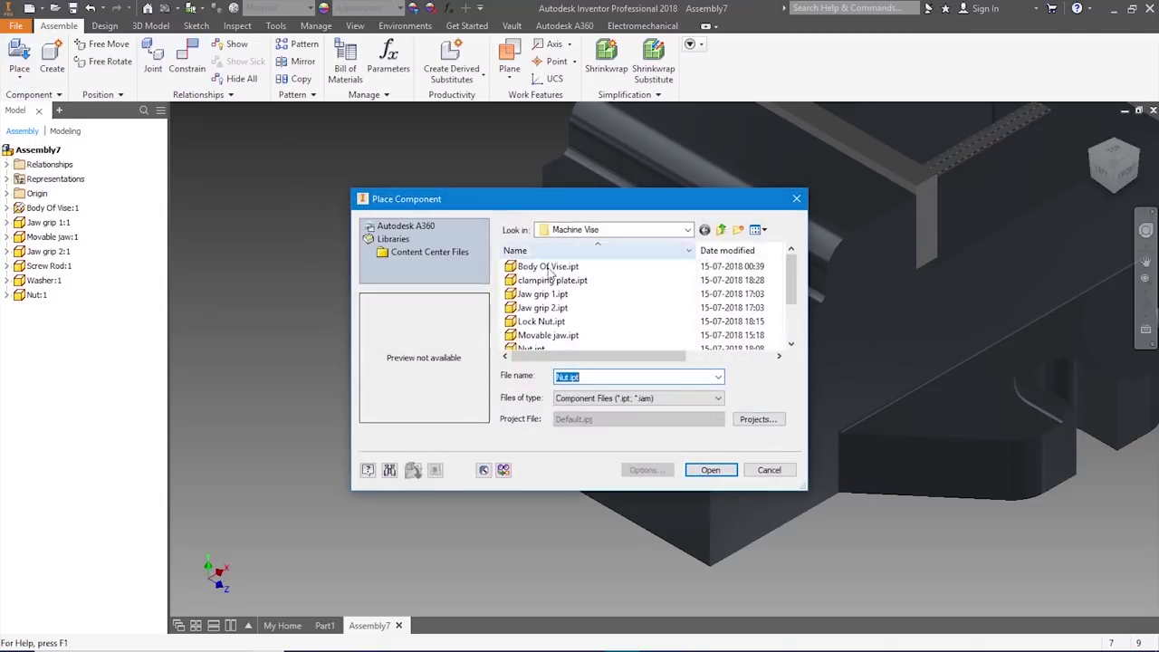
click(544, 322)
double_click(544, 323)
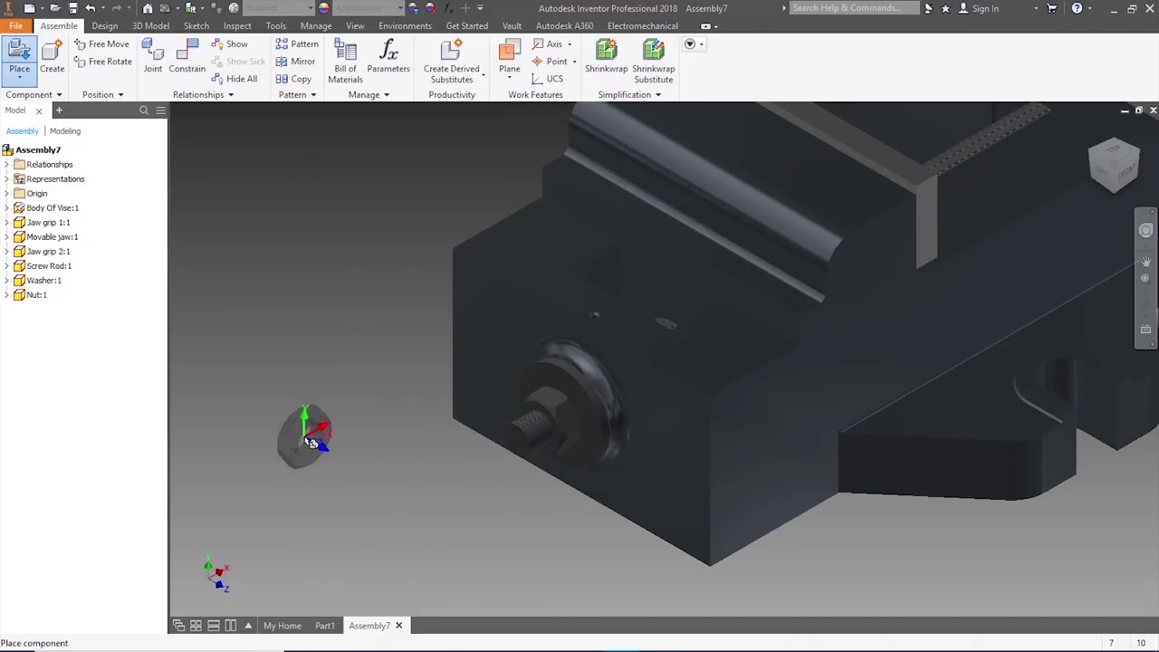
right_click(308, 433)
click(308, 393)
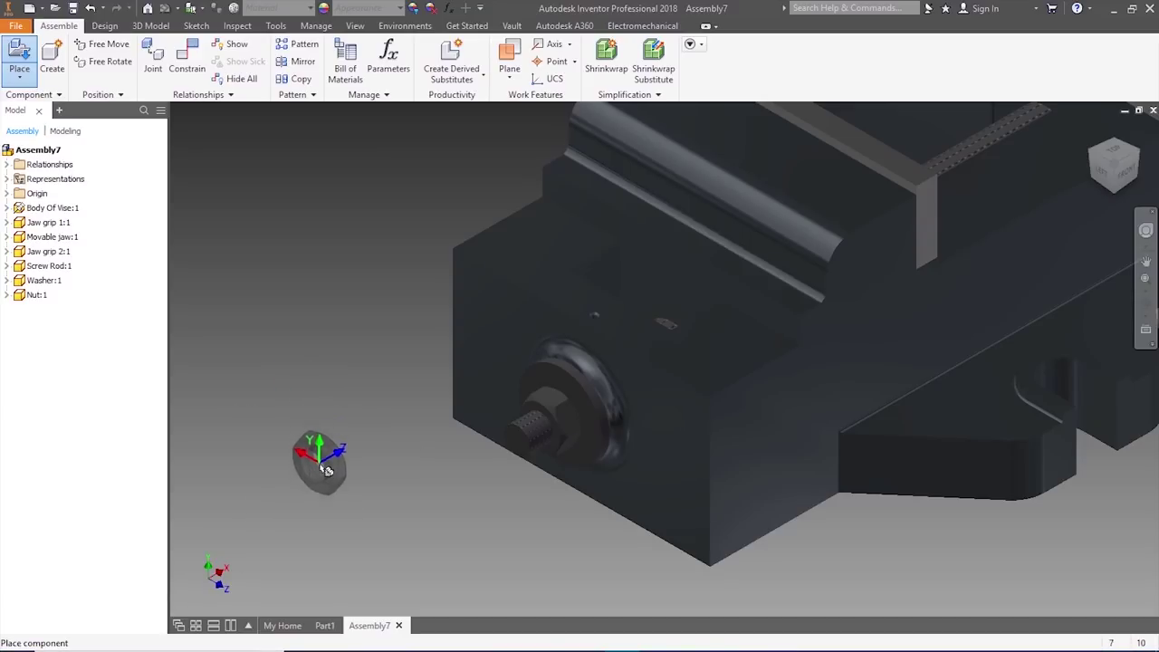
click(326, 450)
key(Escape)
- Mate the lock nut's hole axis with the screw rod's axis at 0 mm offset
scroll(534, 423, down, 3)
click(186, 58)
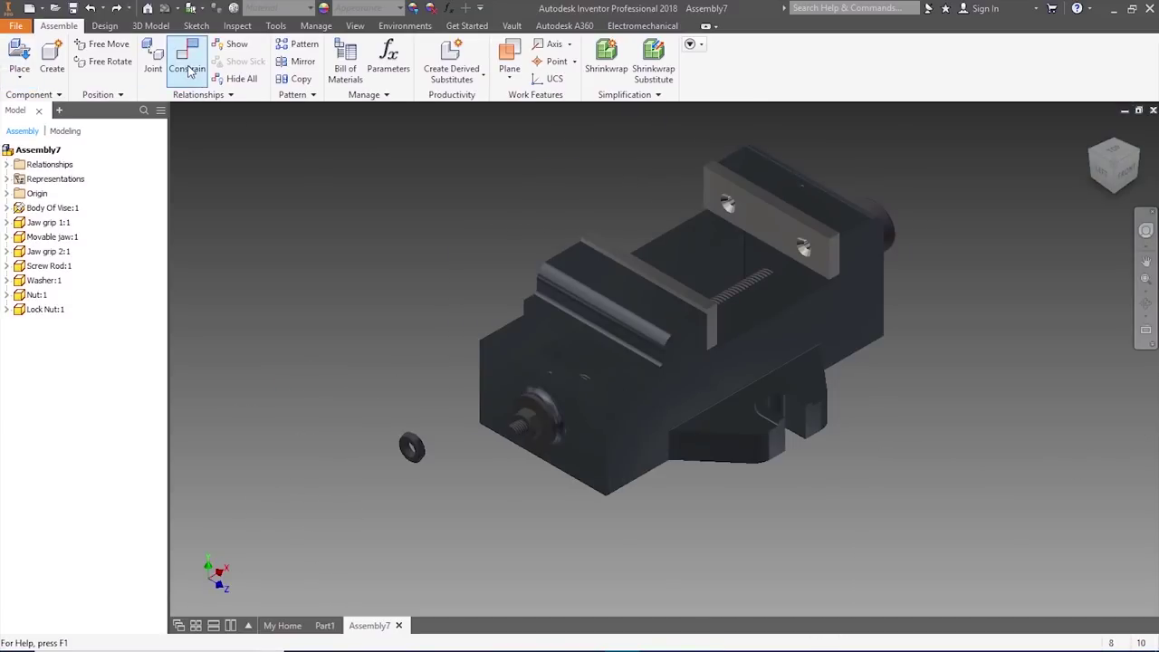
scroll(389, 452, up, 3)
click(433, 449)
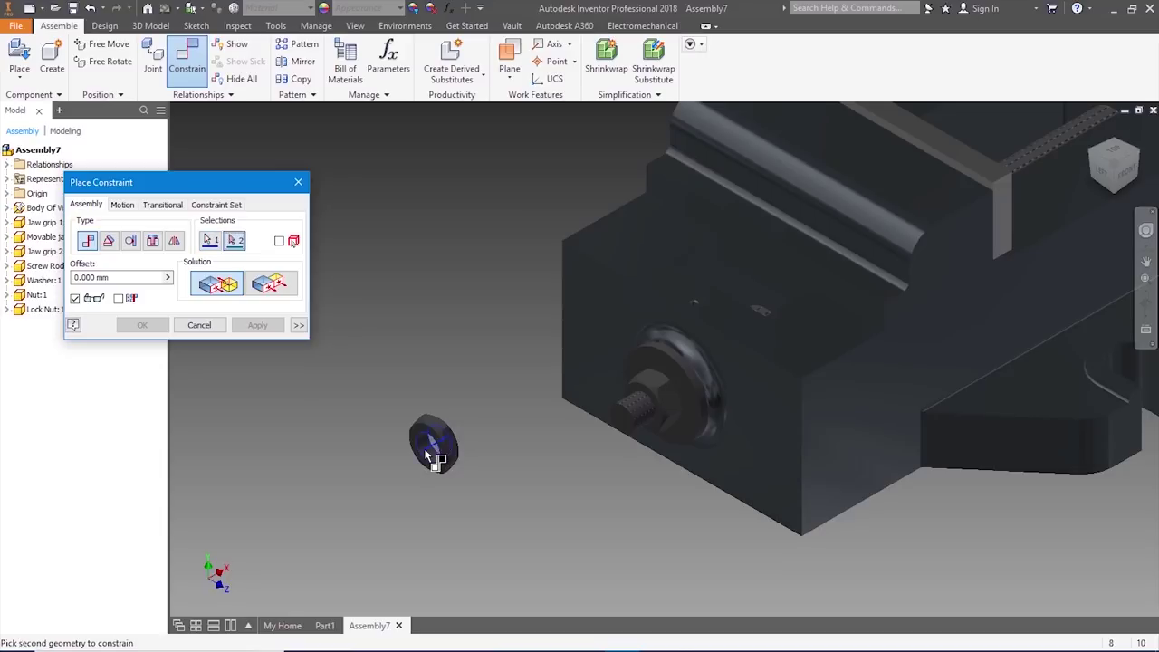
click(636, 414)
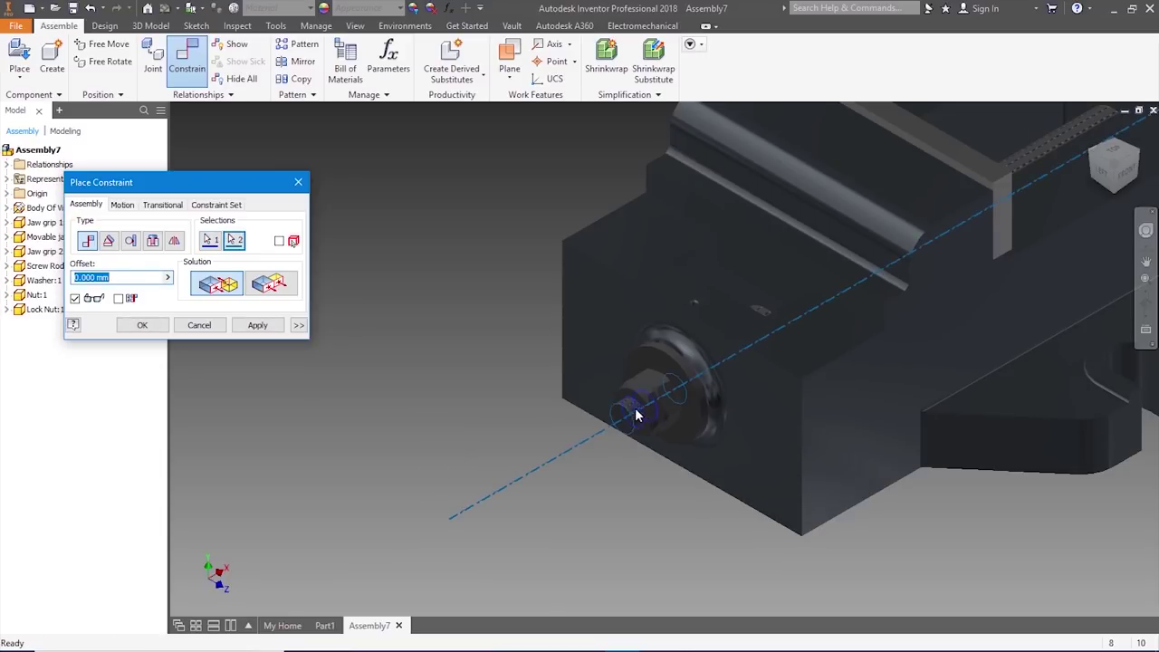
click(254, 325)
click(210, 325)
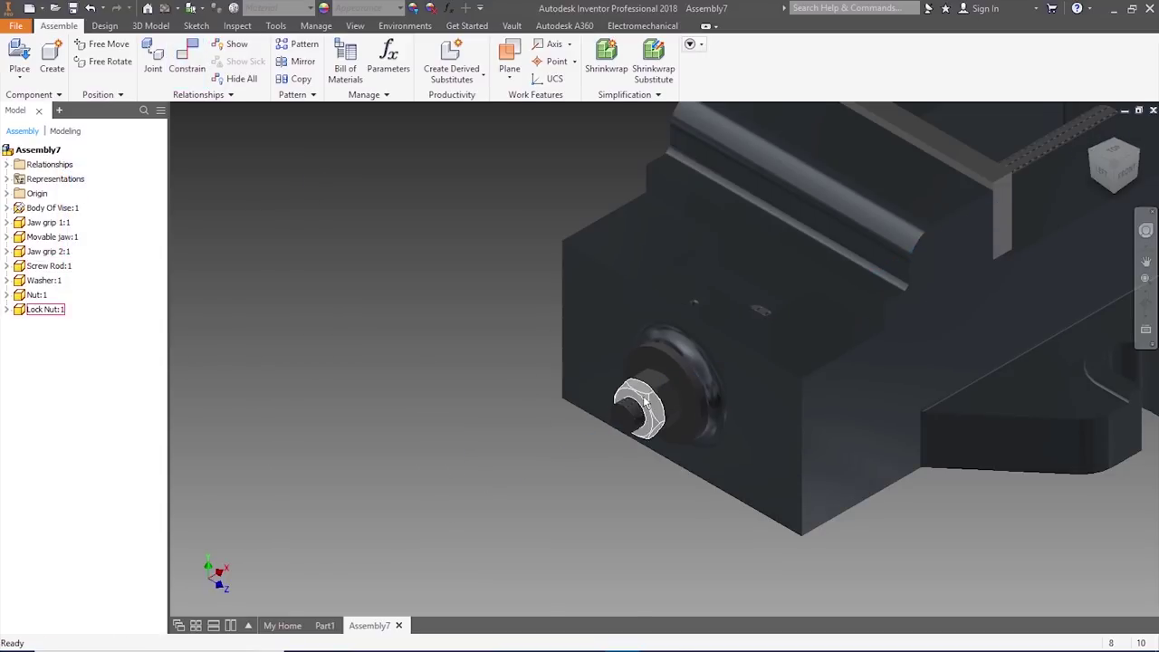
- Slide the lock nut outward along the screw rod's axis, clear of the rod, exposing its inner face
drag(645, 403, 337, 539)
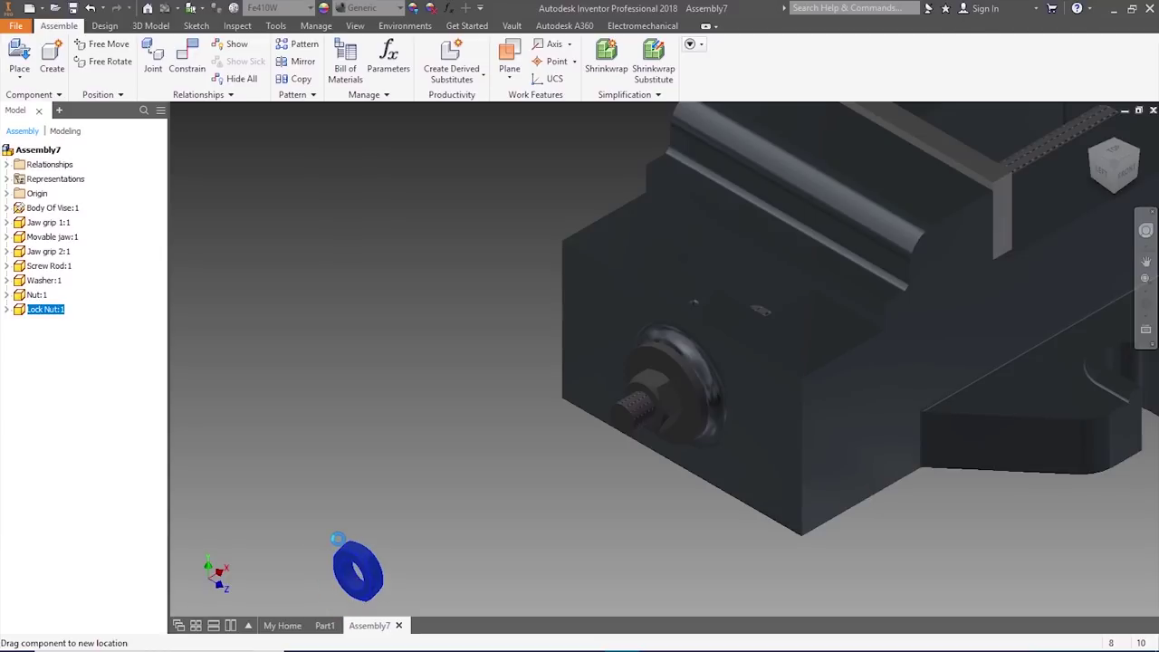
click(711, 323)
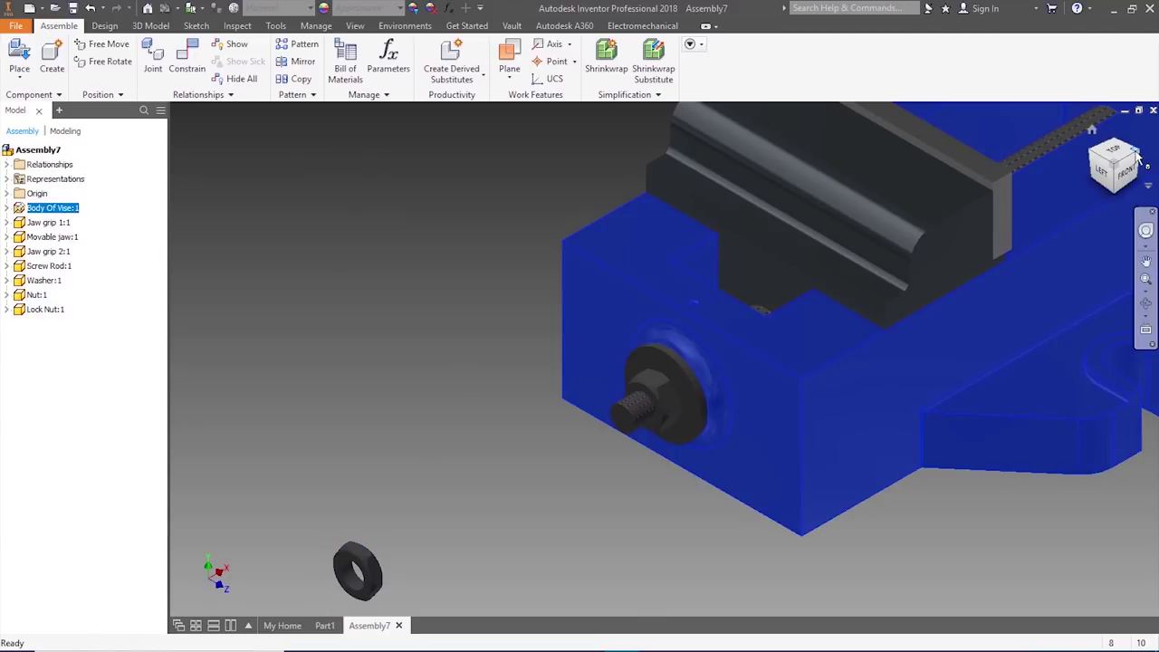
click(1139, 155)
click(379, 272)
scroll(447, 210, up, 3)
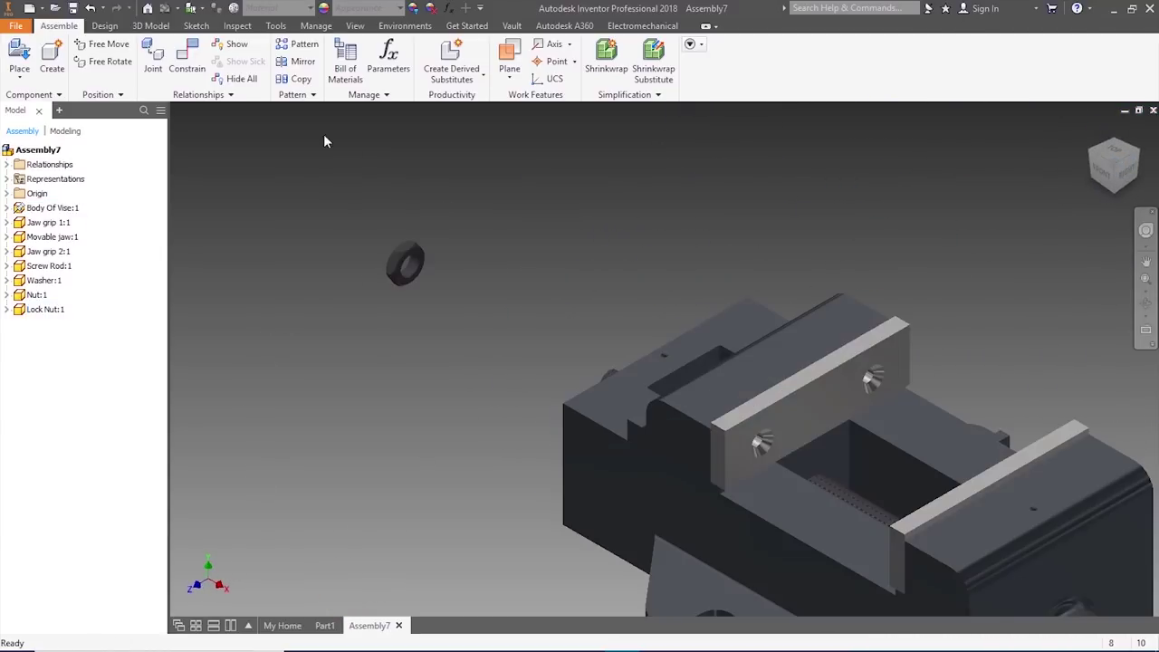
- Mate the lock nut's inner flat face against the nut's outer face at 0 mm offset
click(186, 63)
scroll(407, 258, up, 6)
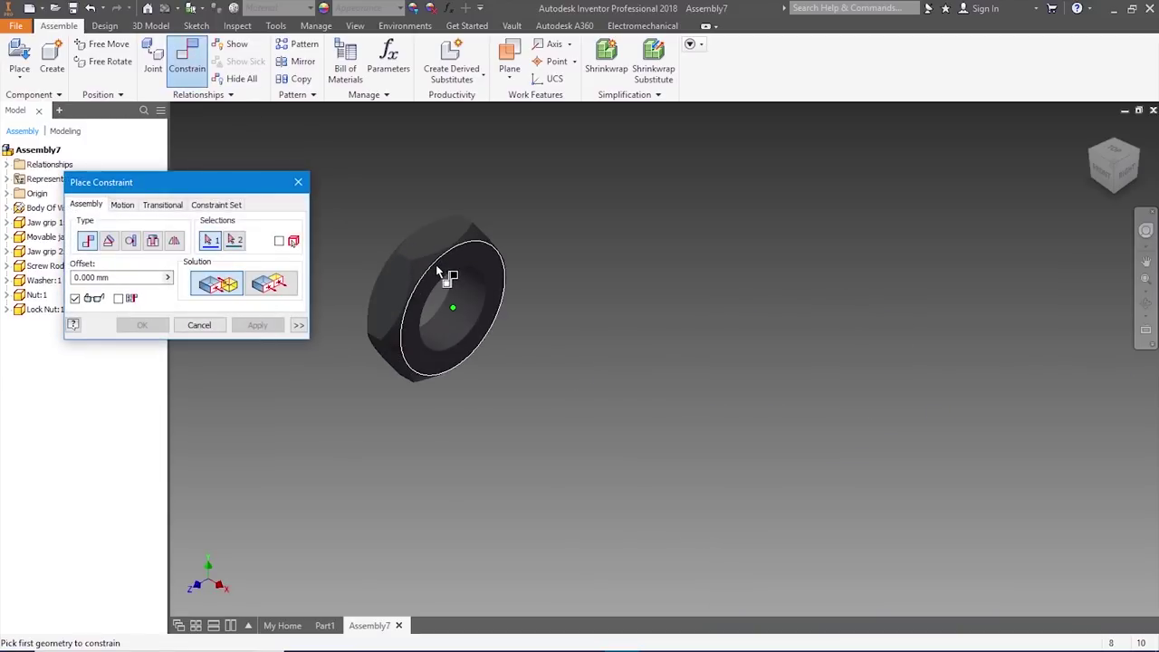
click(446, 268)
click(1098, 158)
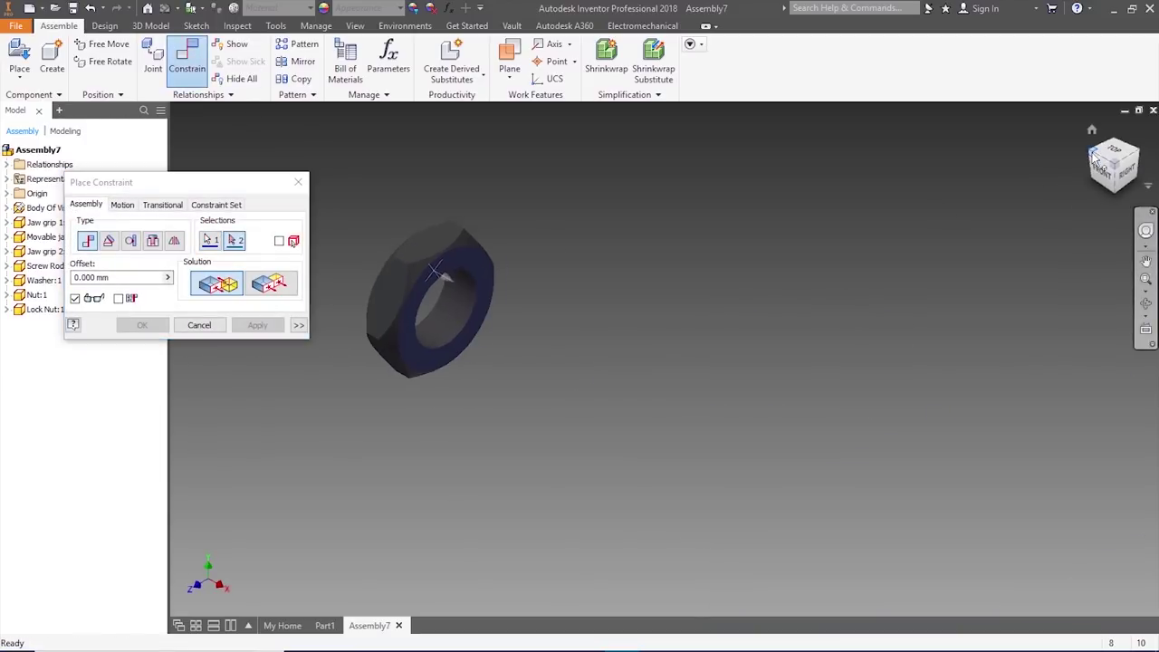
scroll(638, 408, up, 5)
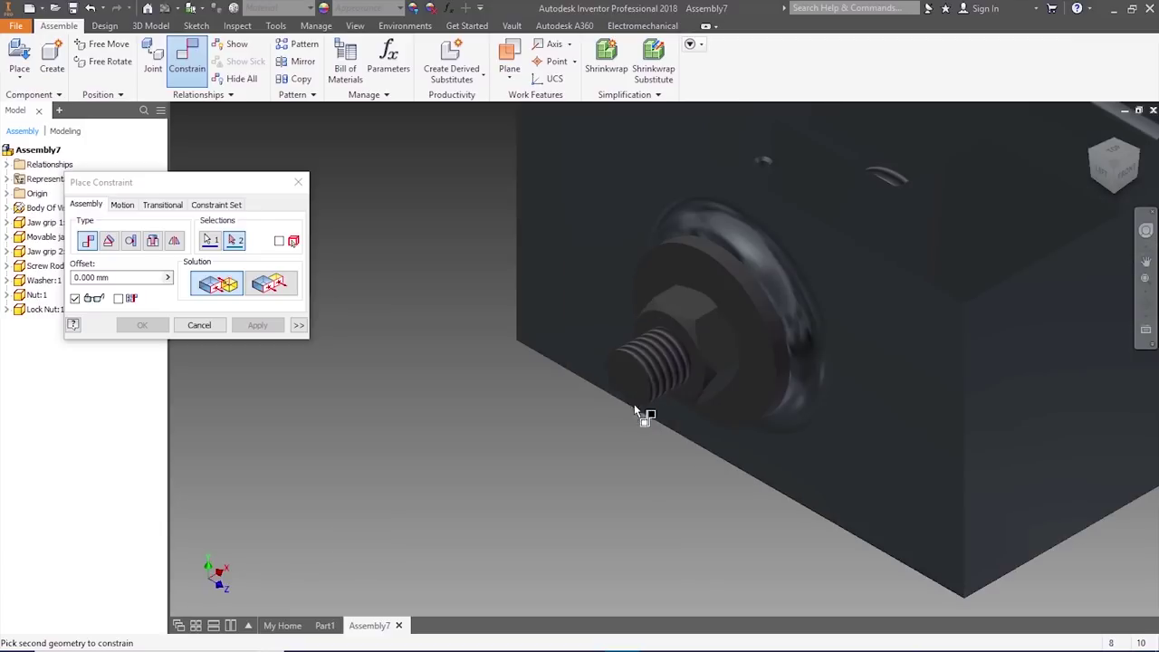
click(684, 333)
click(258, 325)
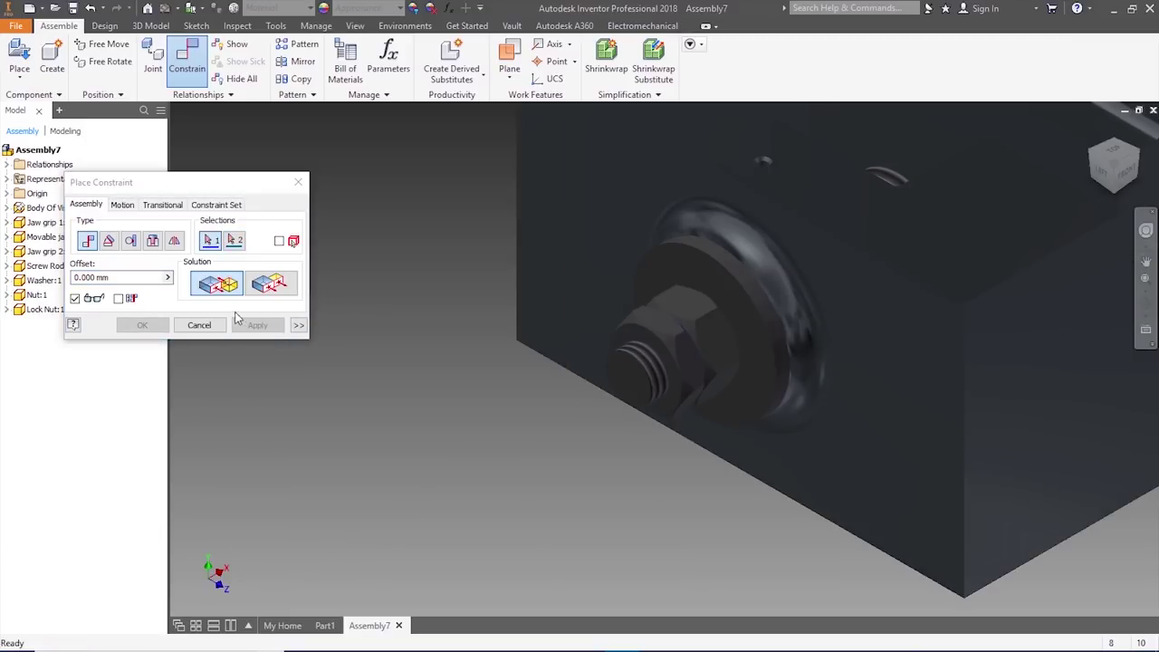
click(199, 325)
- Place four instances of Screw M6.ipt in the empty space beside the movable jaw
scroll(442, 446, down, 5)
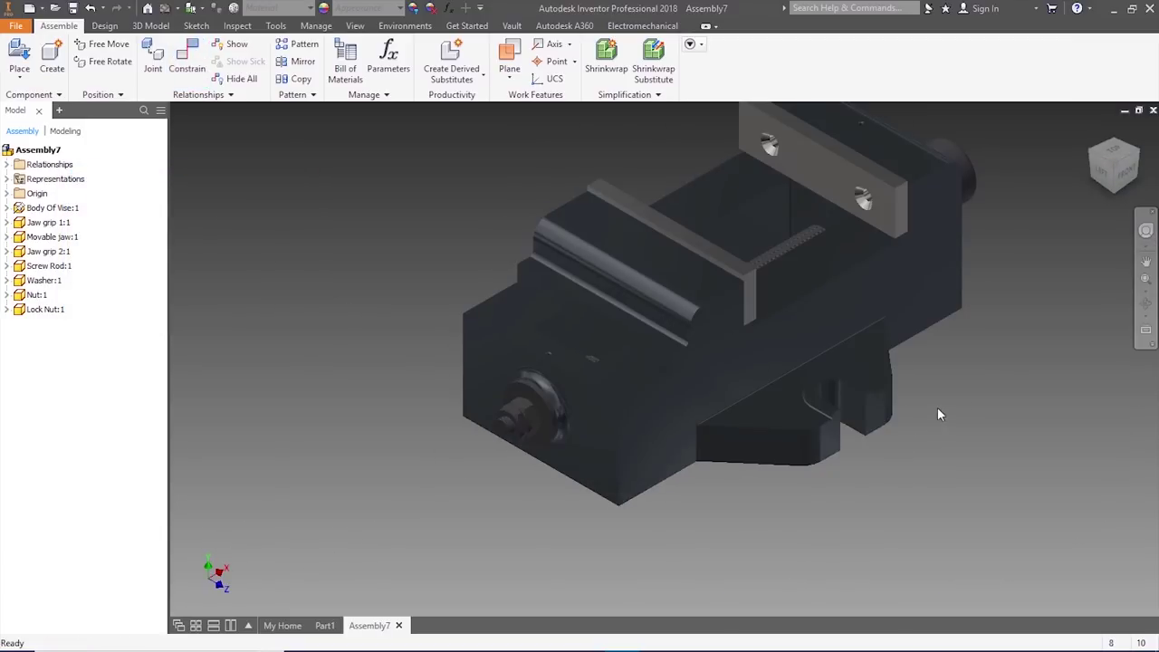
click(20, 56)
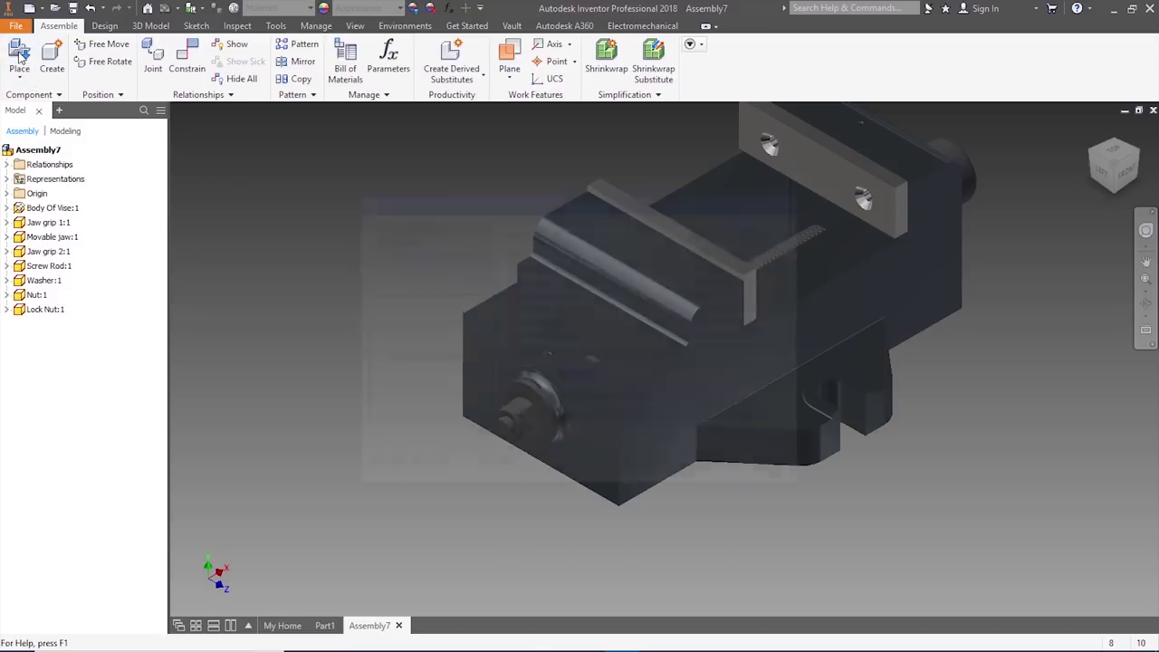
scroll(570, 313, down, 2)
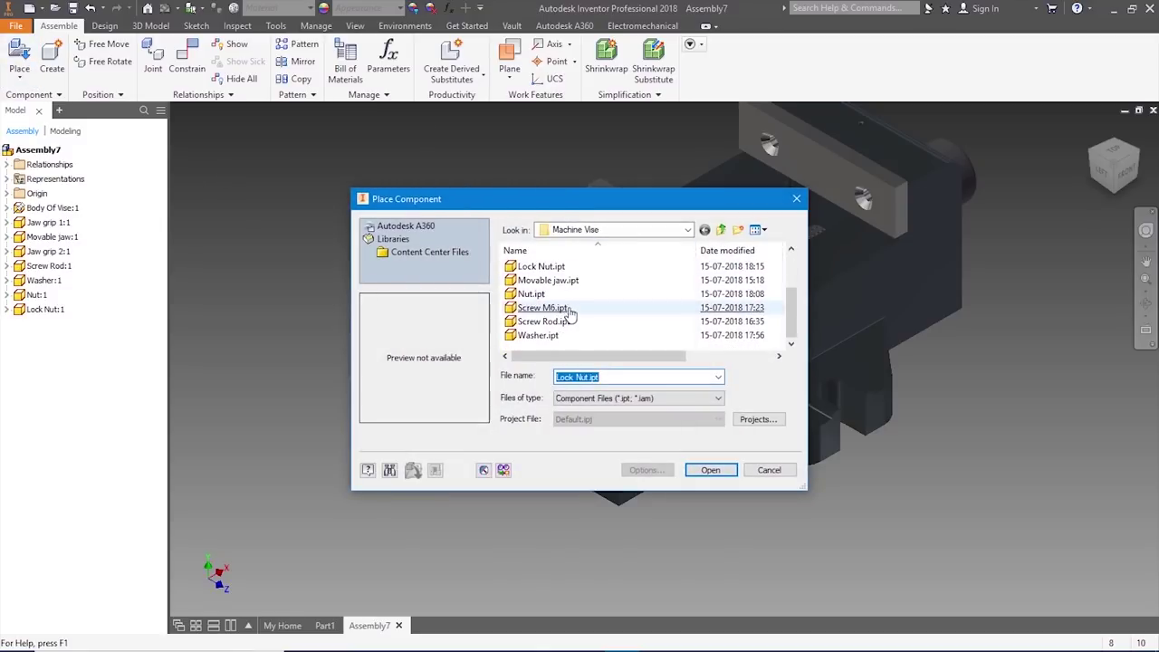
double_click(554, 309)
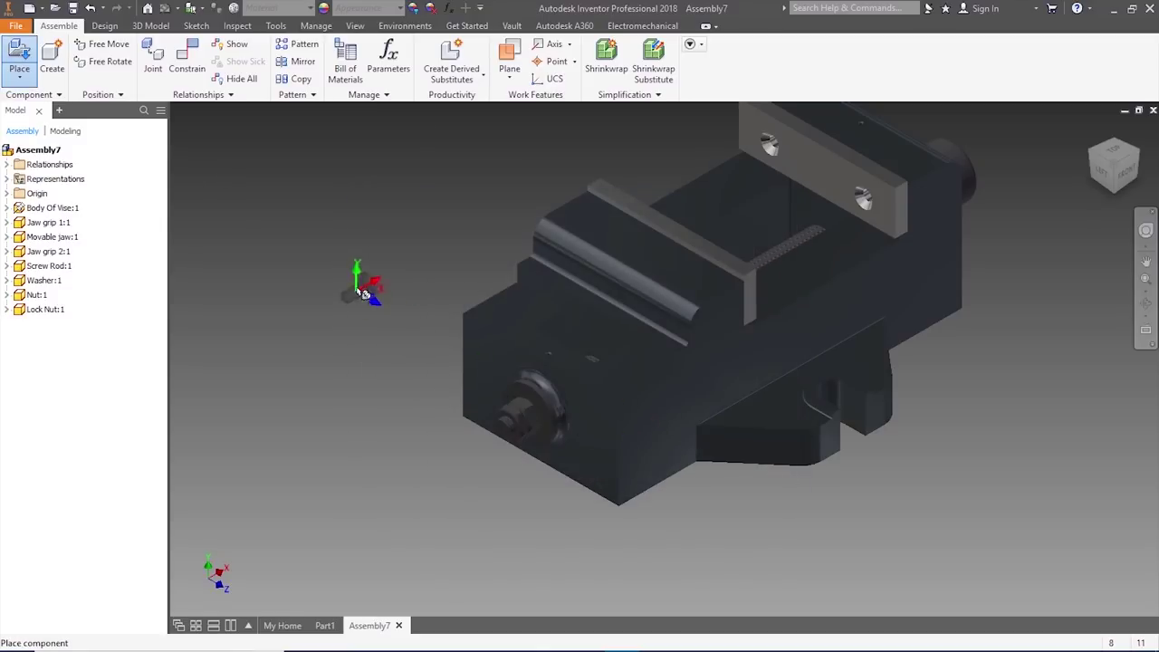
click(339, 233)
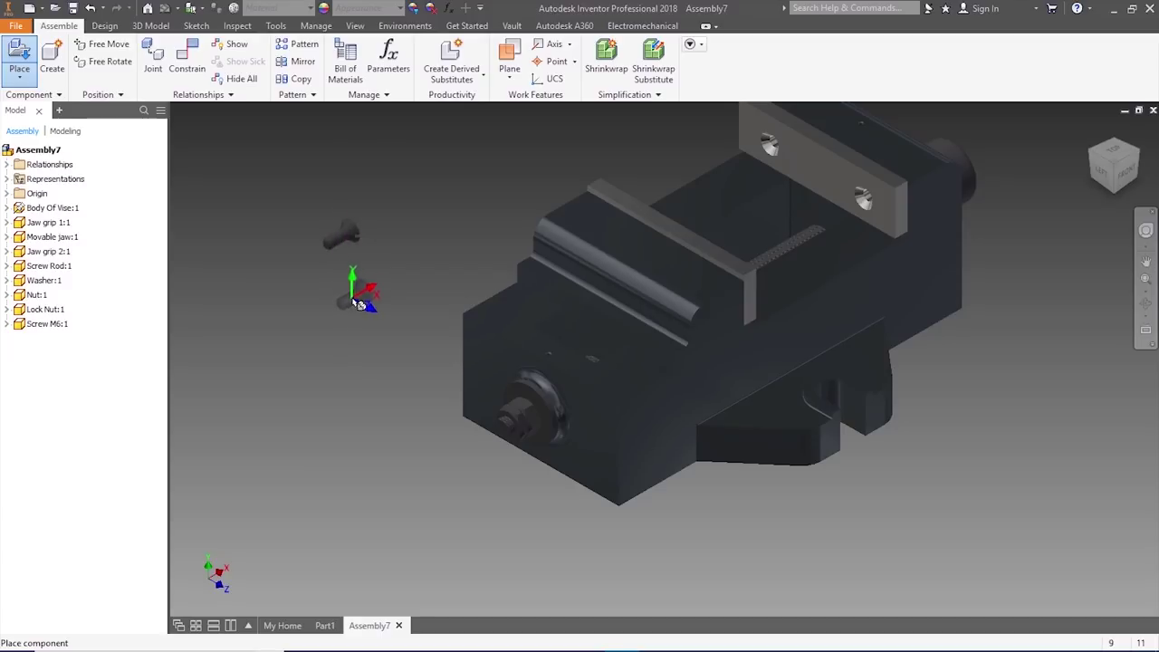
click(357, 314)
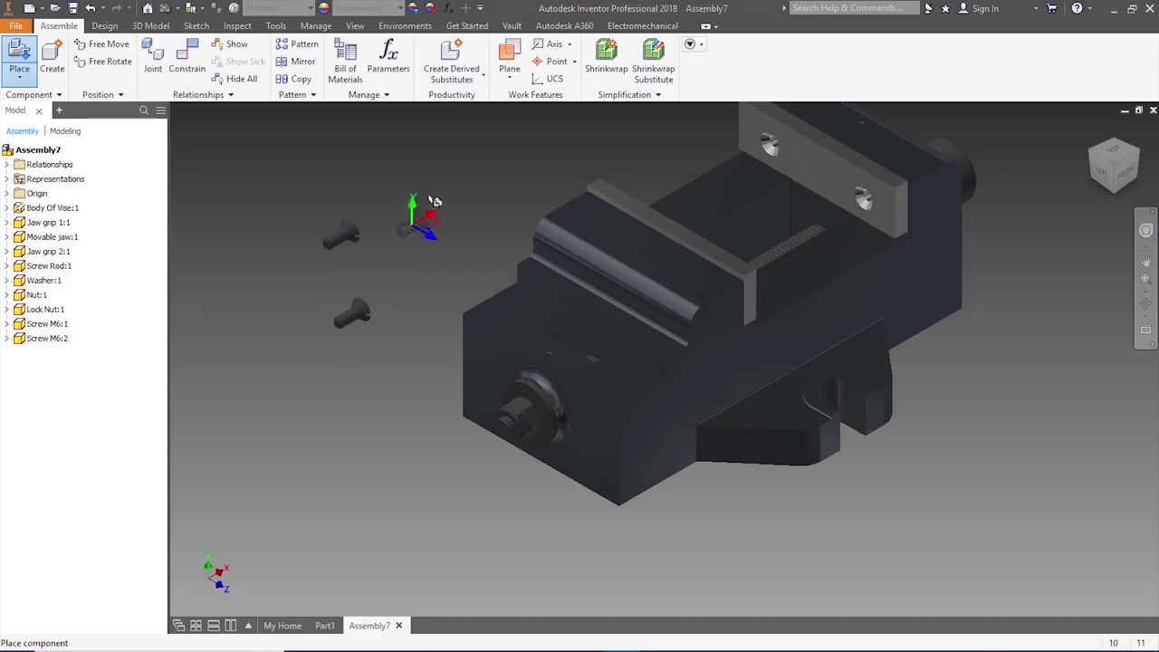
click(392, 143)
click(410, 183)
key(Escape)
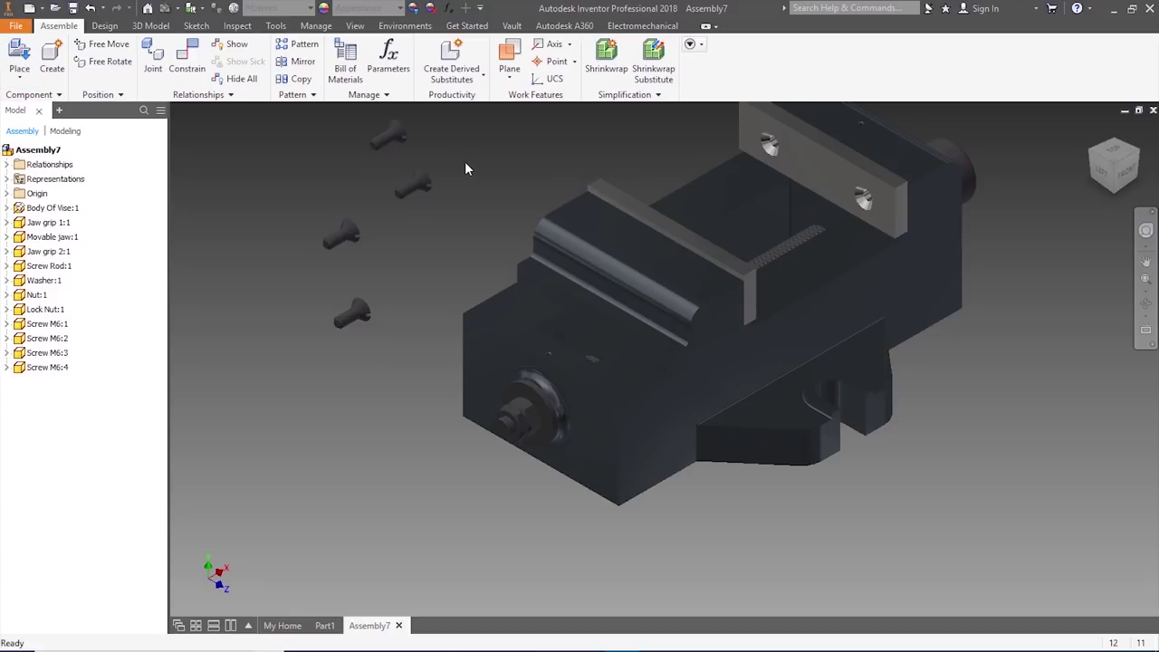
- Free-rotate the two upper M6 screws together so their heads face the opposite way from the other two
scroll(442, 277, down, 3)
scroll(405, 156, up, 3)
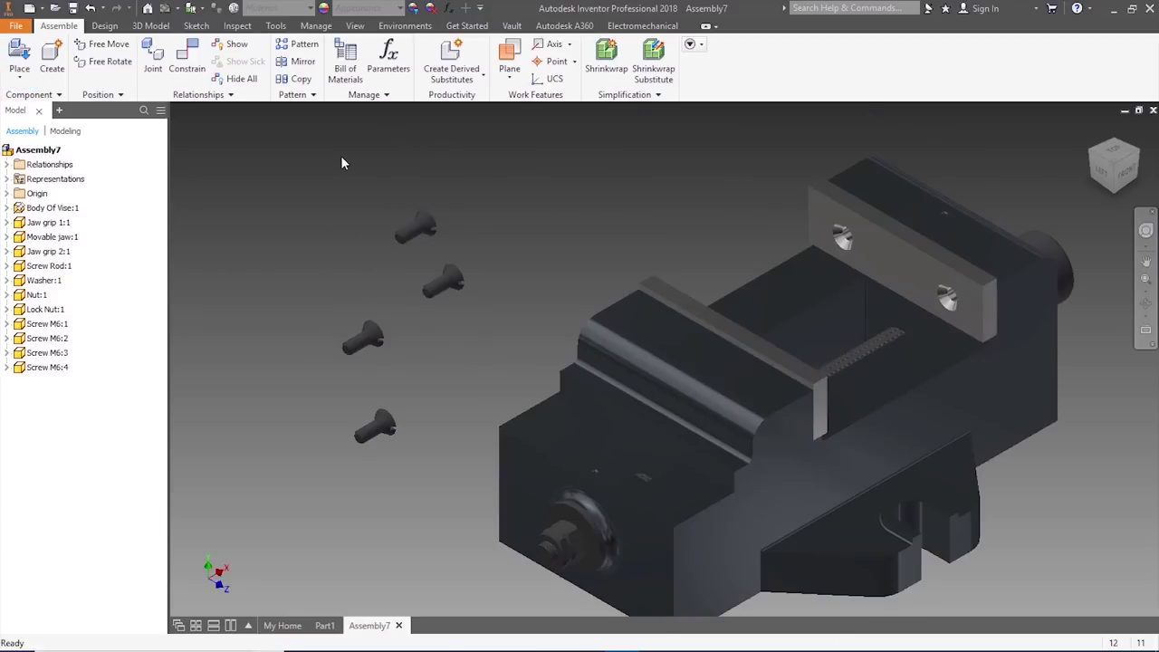
drag(343, 161, 492, 326)
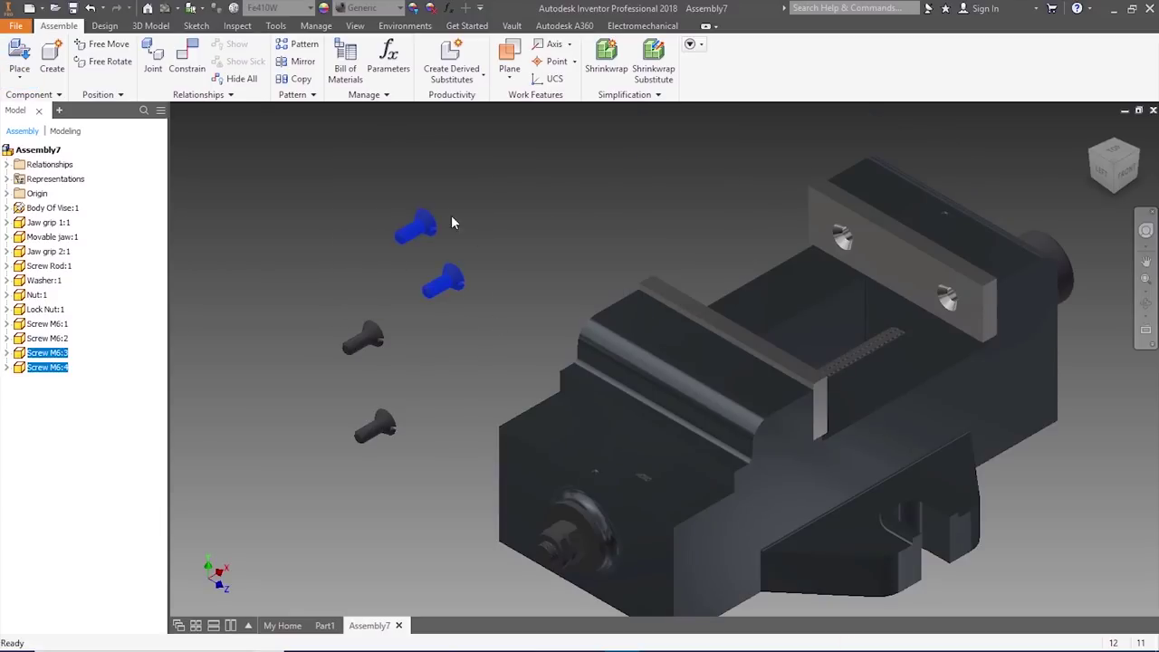
click(110, 61)
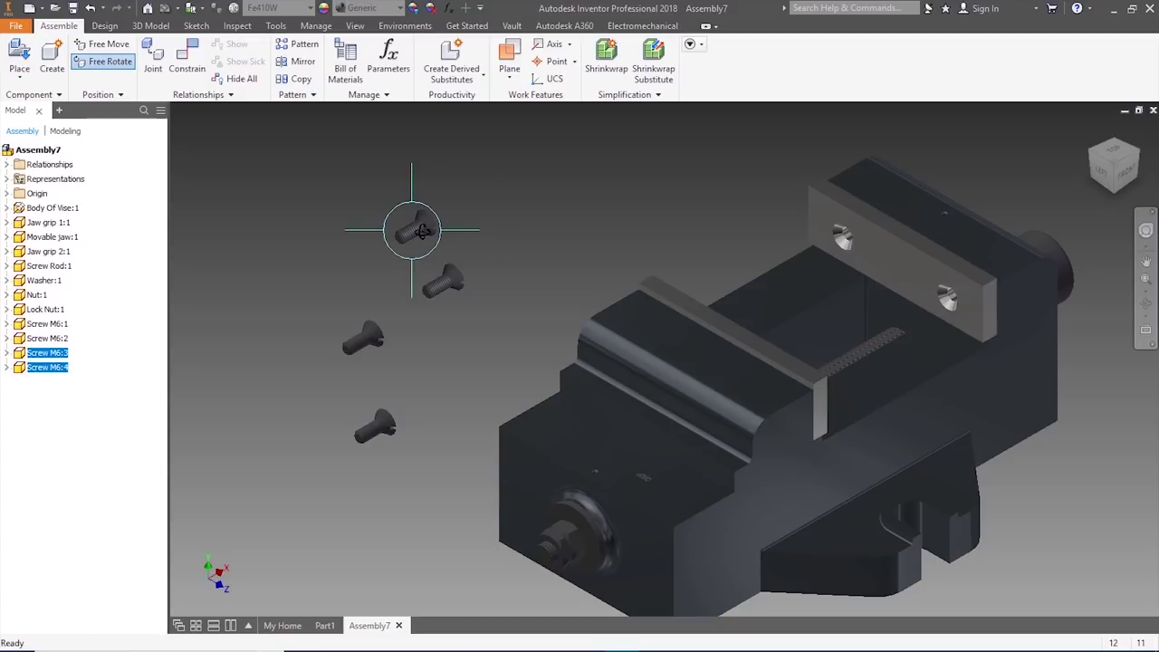
drag(424, 337, 354, 473)
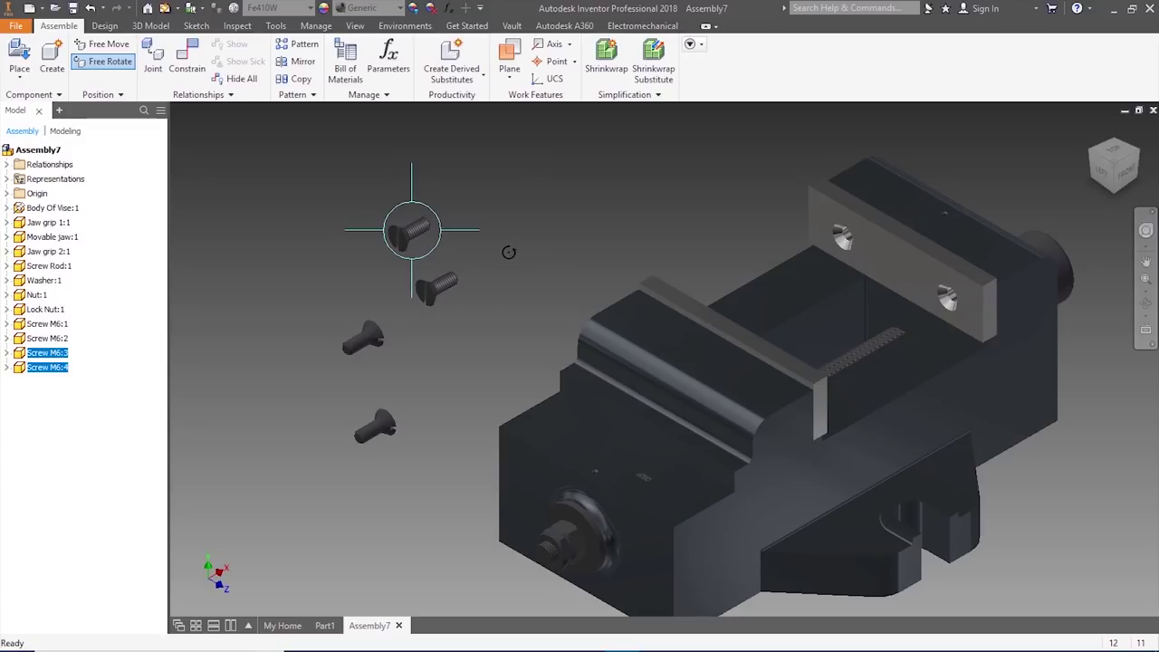
key(Escape)
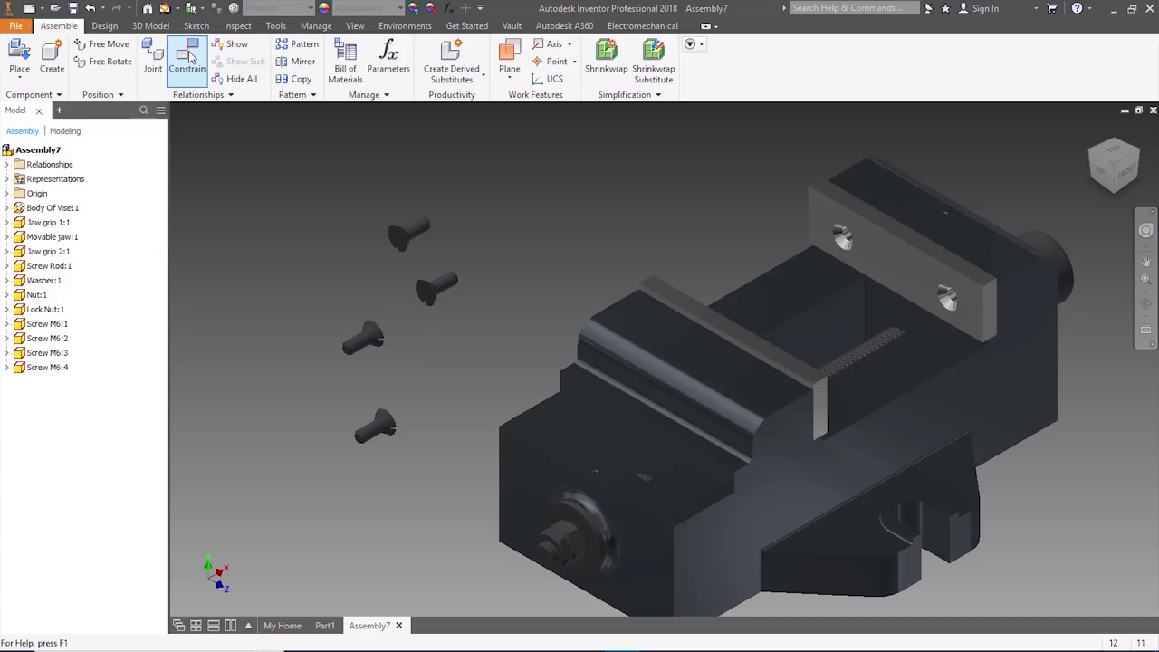
- Mate the axes of the two upper M6 screws with the two countersunk holes in the fixed jaw's grip at 0 mm offset
click(187, 60)
scroll(439, 199, up, 3)
click(400, 257)
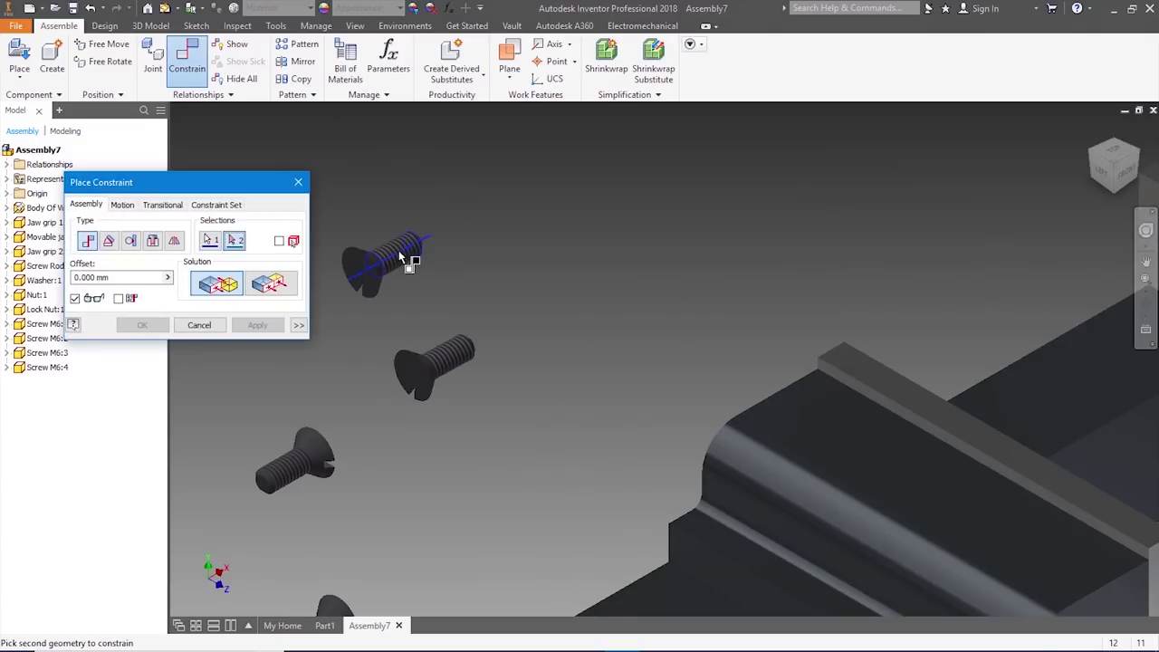
scroll(401, 257, down, 3)
click(877, 261)
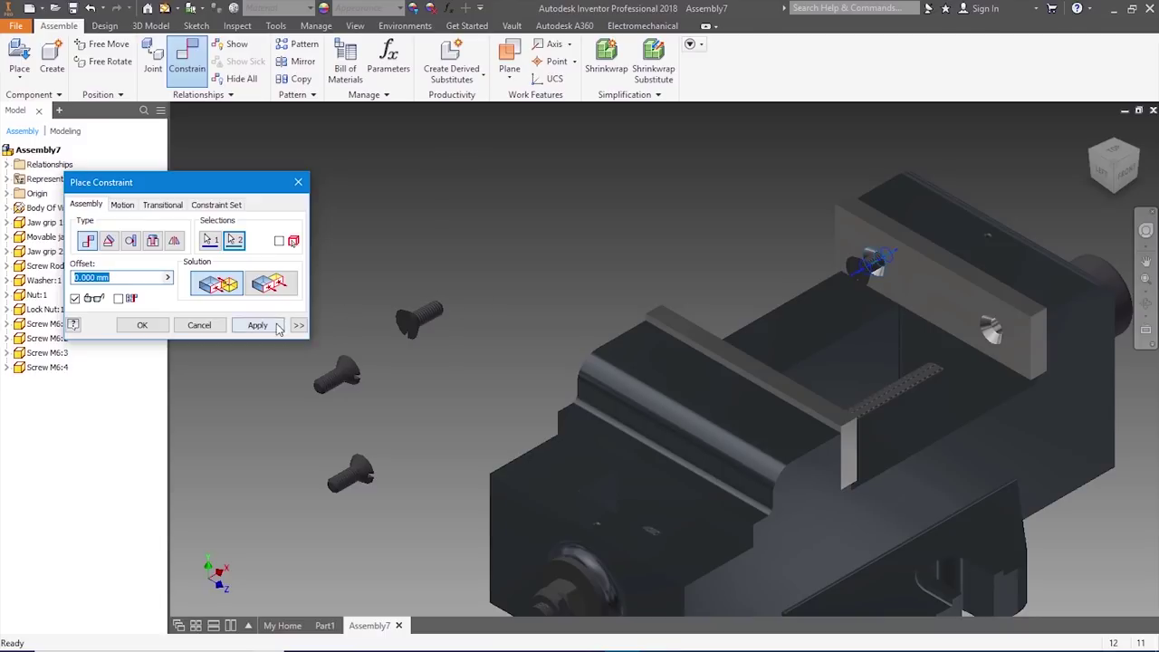
click(258, 325)
click(420, 319)
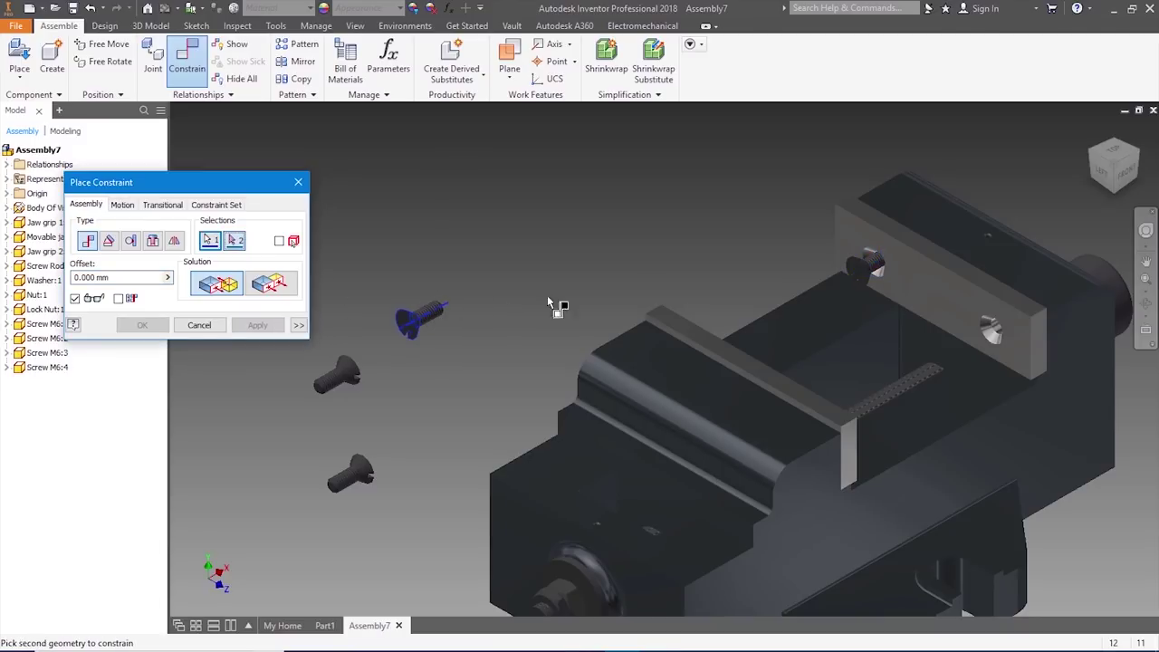
click(996, 330)
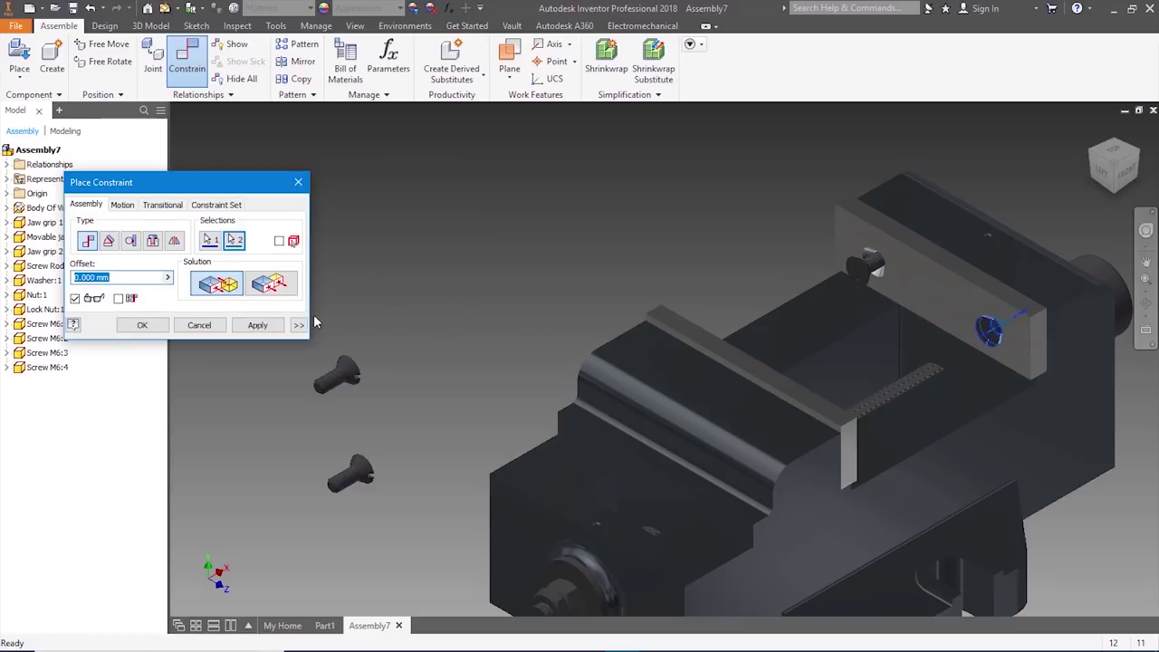
click(258, 325)
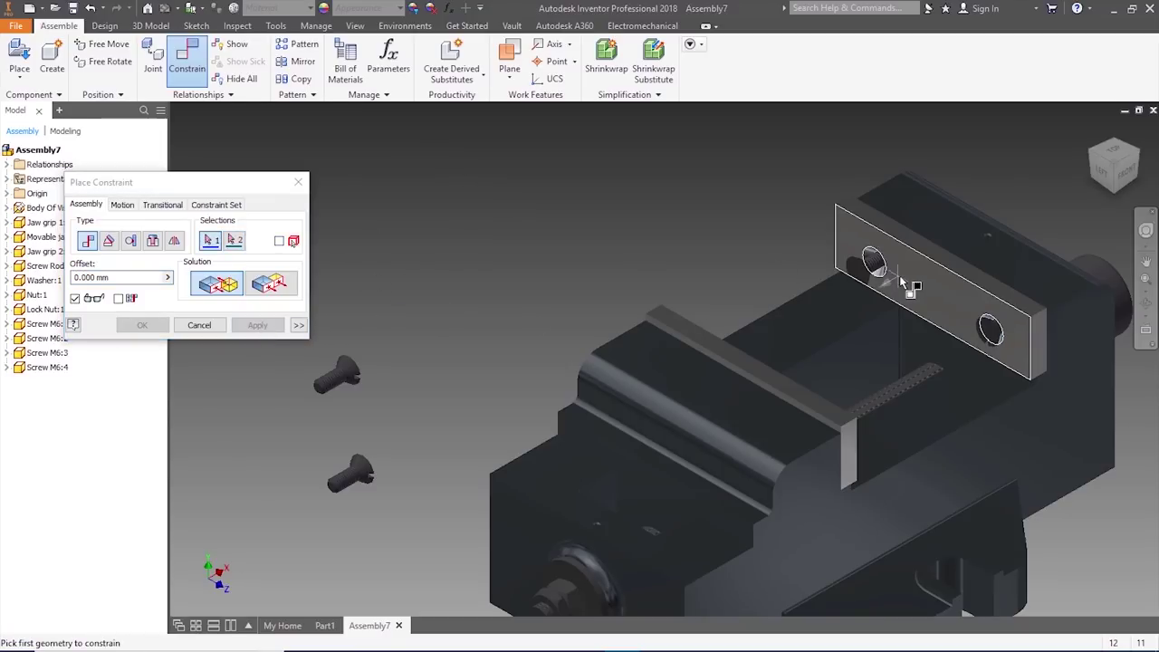
- Constrain the protruding screw's head flush with the front face of the fixed jaw's grip at 0 mm offset
scroll(905, 290, up, 5)
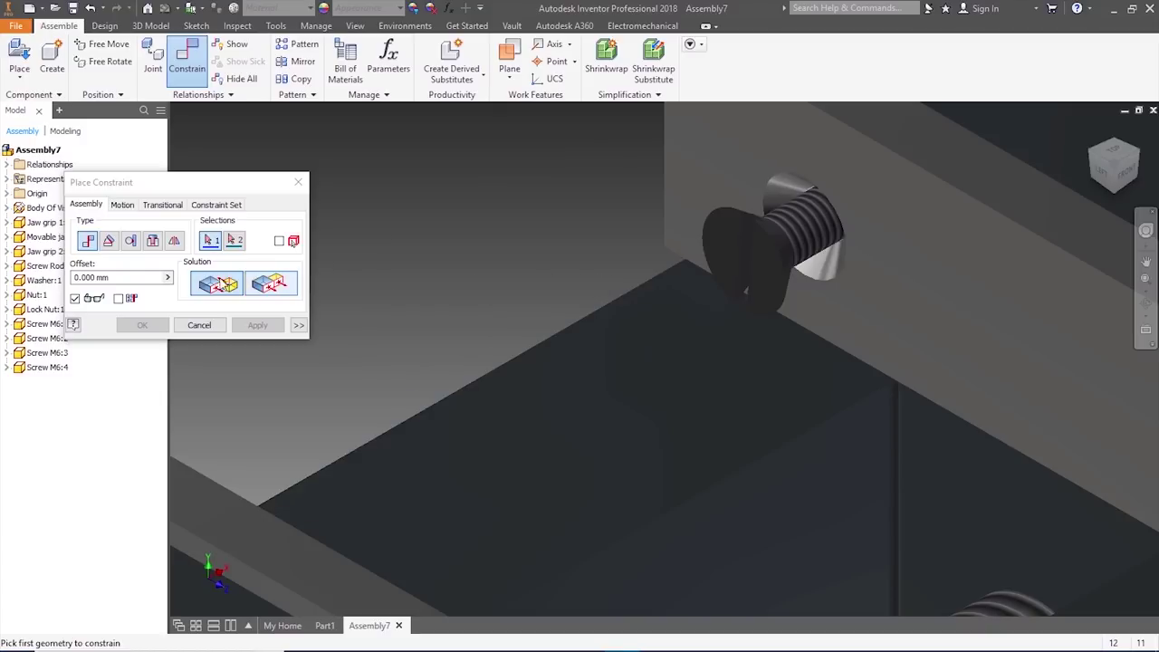
click(271, 285)
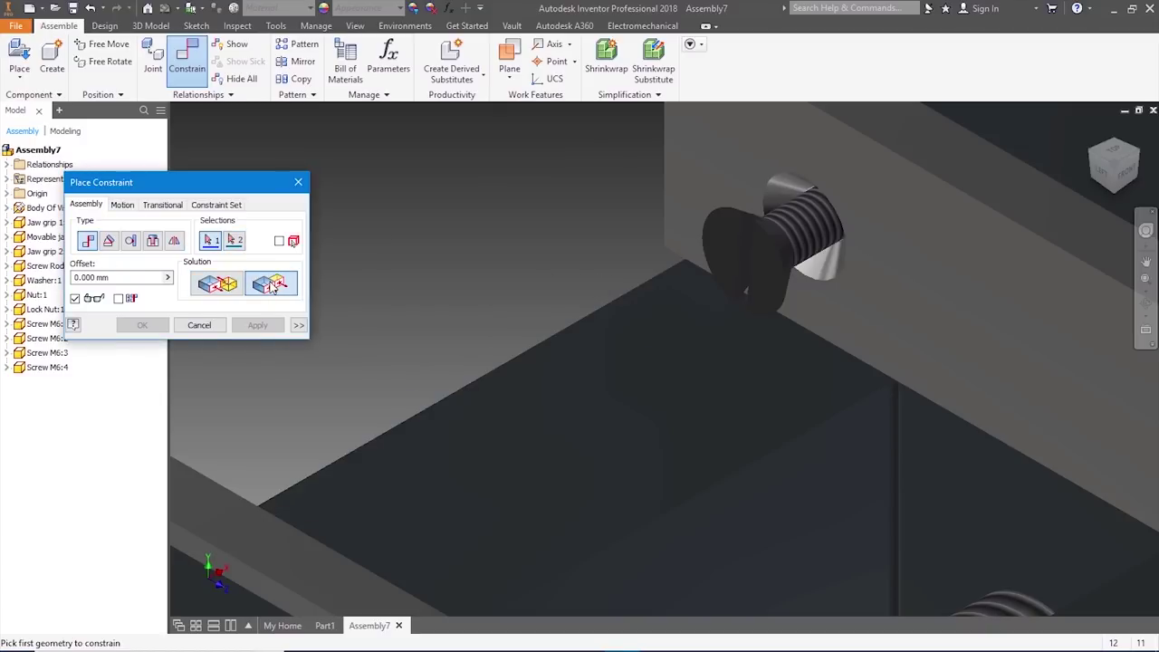
click(737, 250)
click(872, 215)
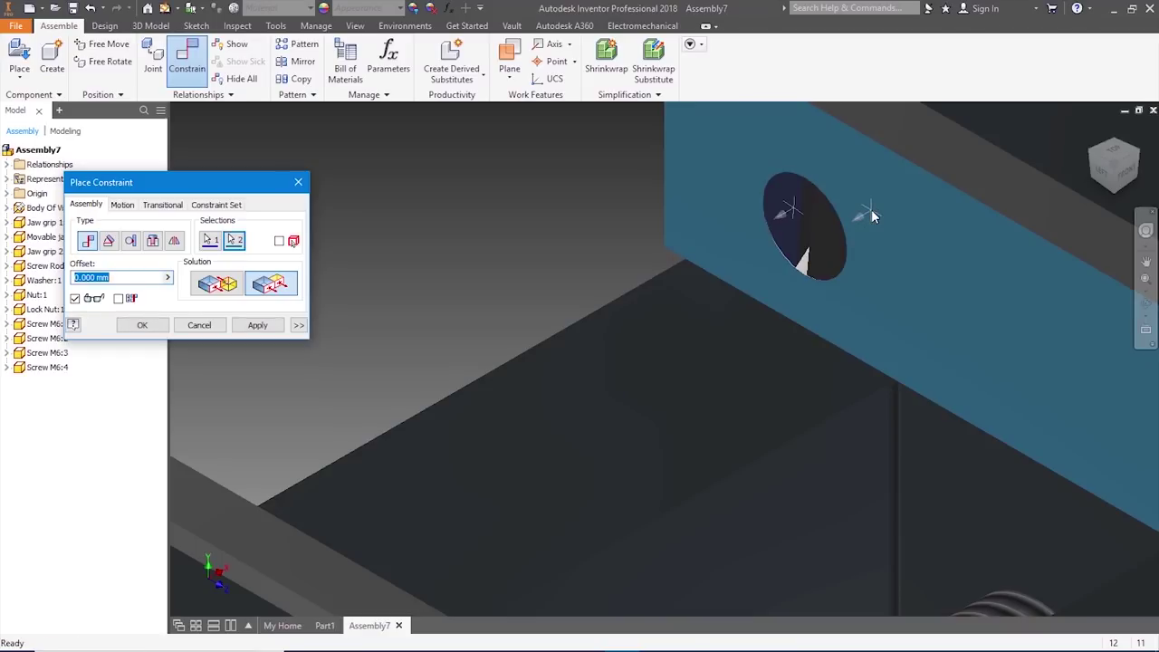
scroll(523, 254, up, 3)
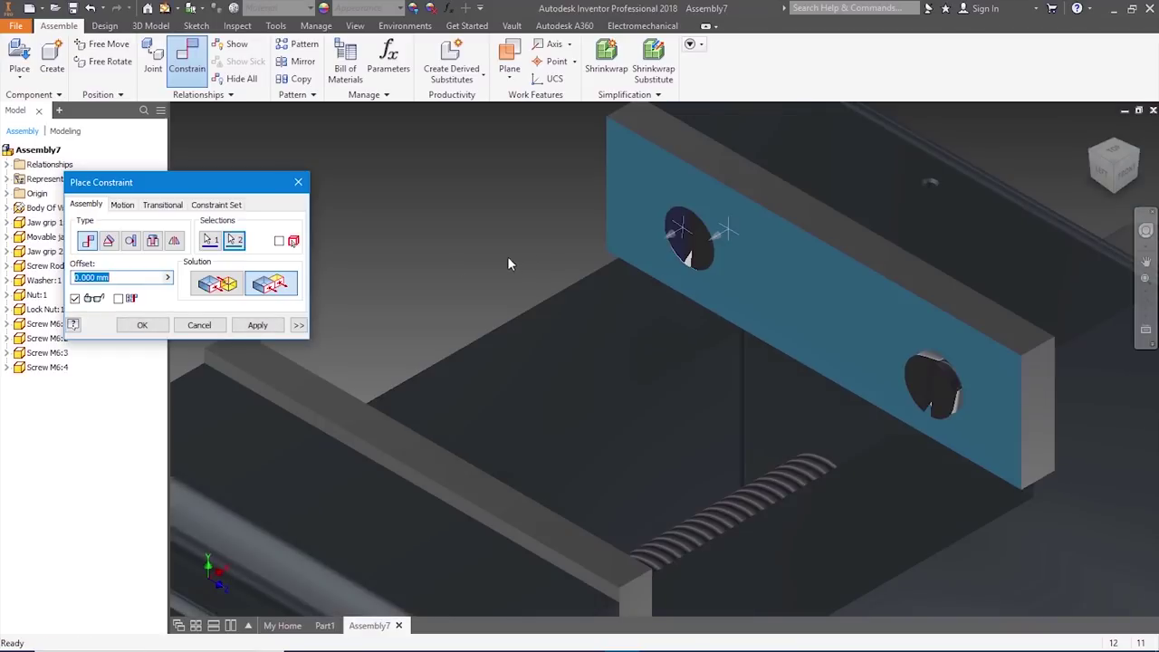
click(257, 325)
- Constrain the other screw's head flush with the fixed jaw grip's front face at 0 mm offset
scroll(815, 362, up, 3)
scroll(724, 362, down, 6)
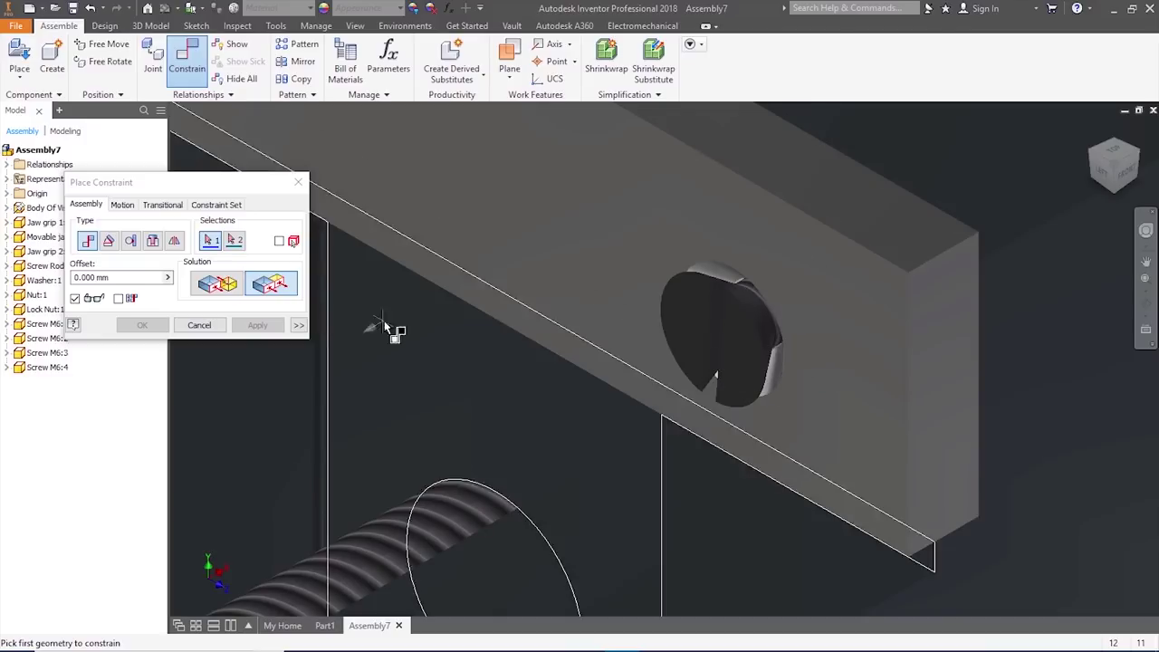
scroll(634, 299, up, 2)
click(688, 310)
click(674, 221)
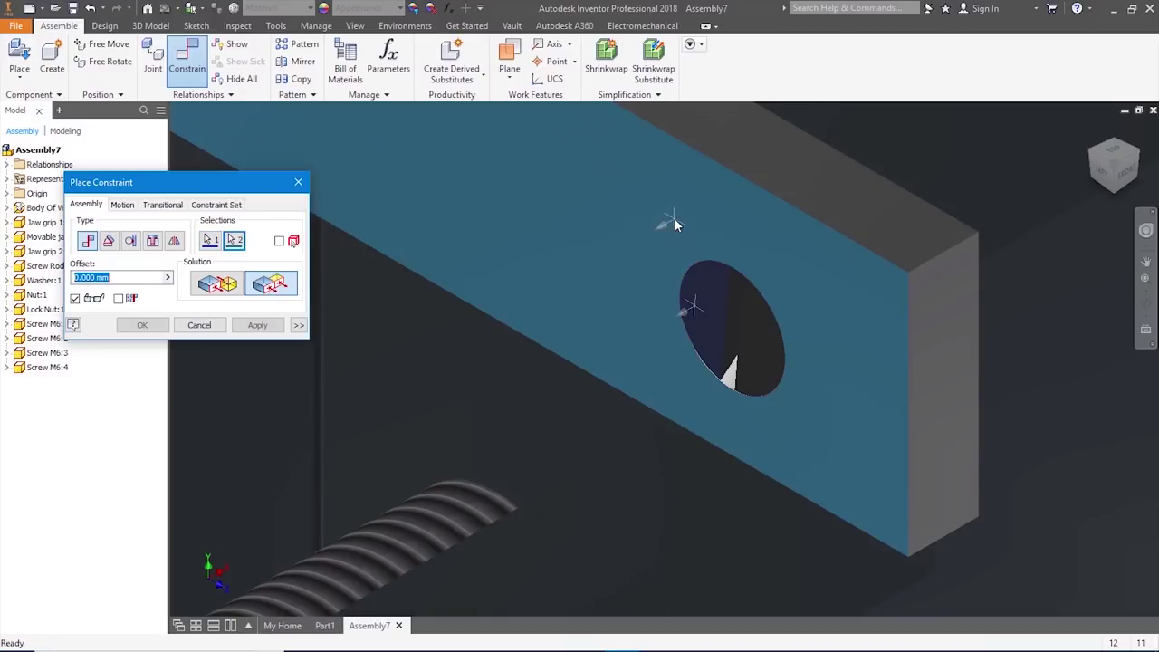
click(258, 325)
key(Escape)
- Mate the axes of the two remaining M6 screws with the two countersunk holes in the movable jaw's grip
key(F6)
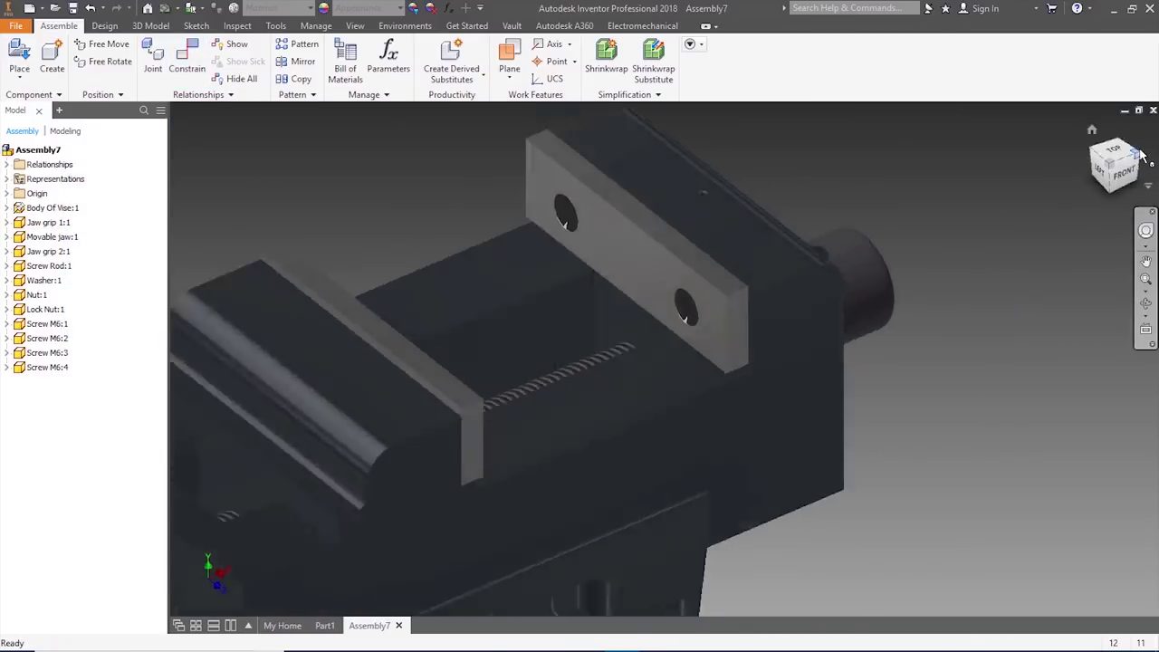
scroll(612, 284, down, 2)
key(c)
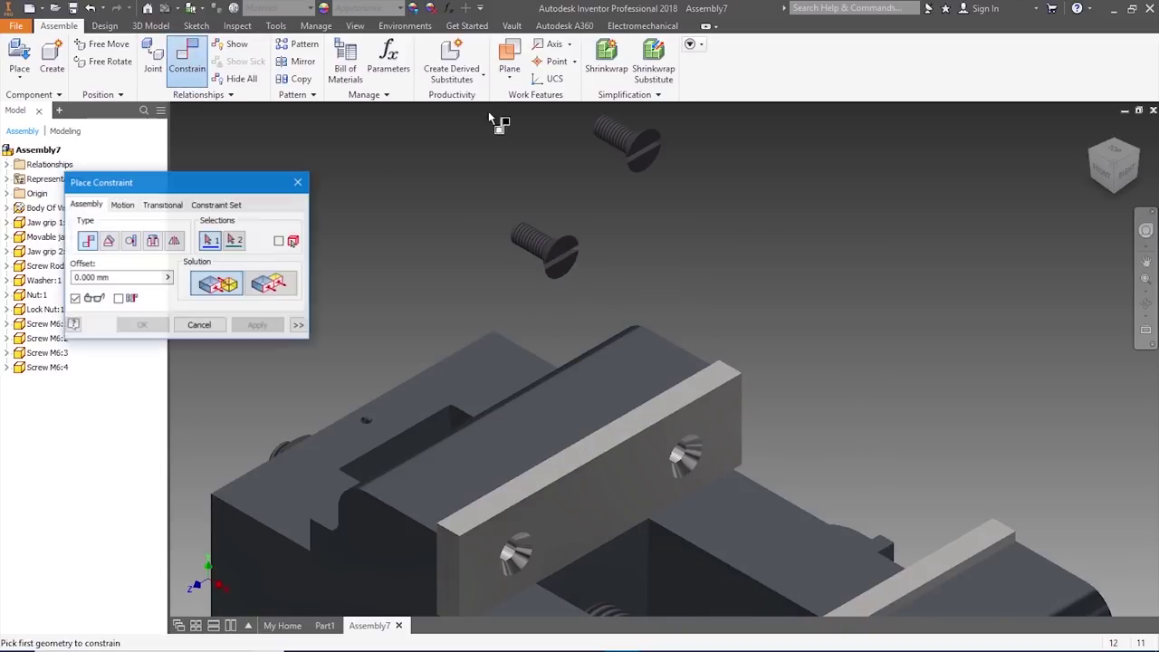
click(534, 242)
click(508, 551)
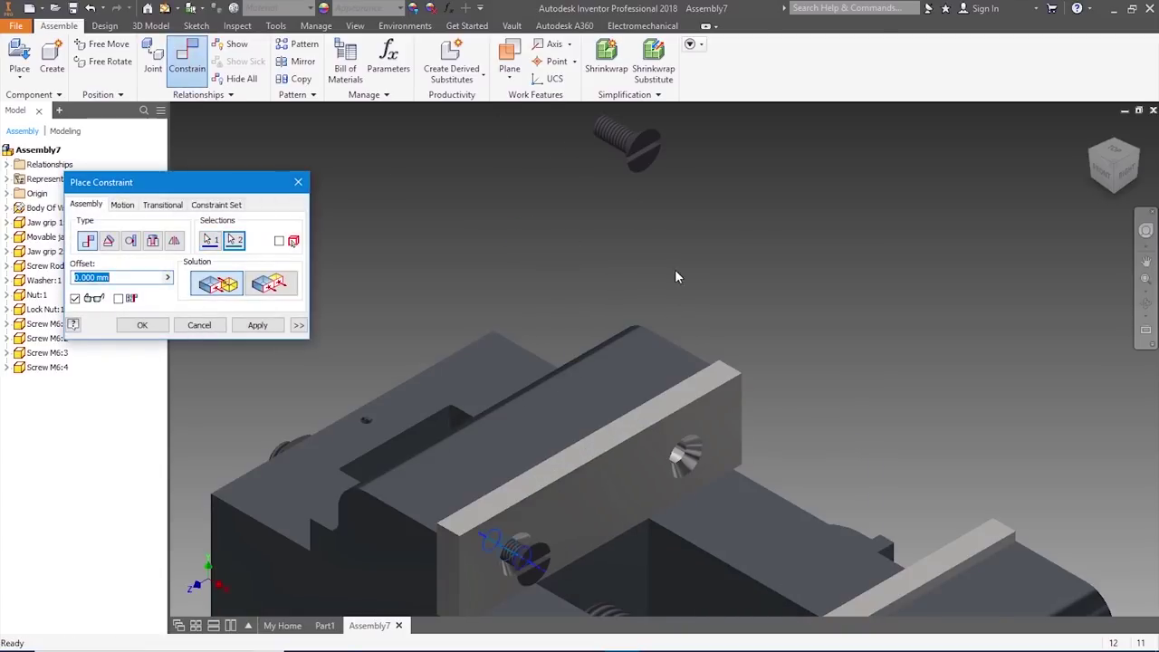
click(257, 325)
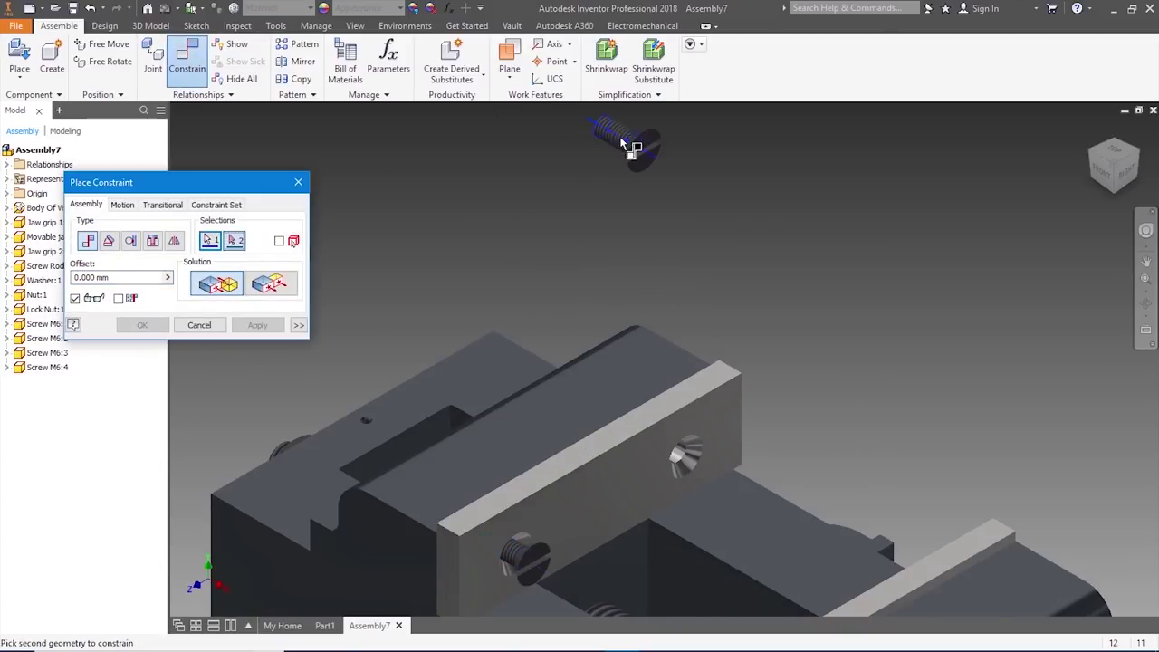
click(679, 458)
click(257, 325)
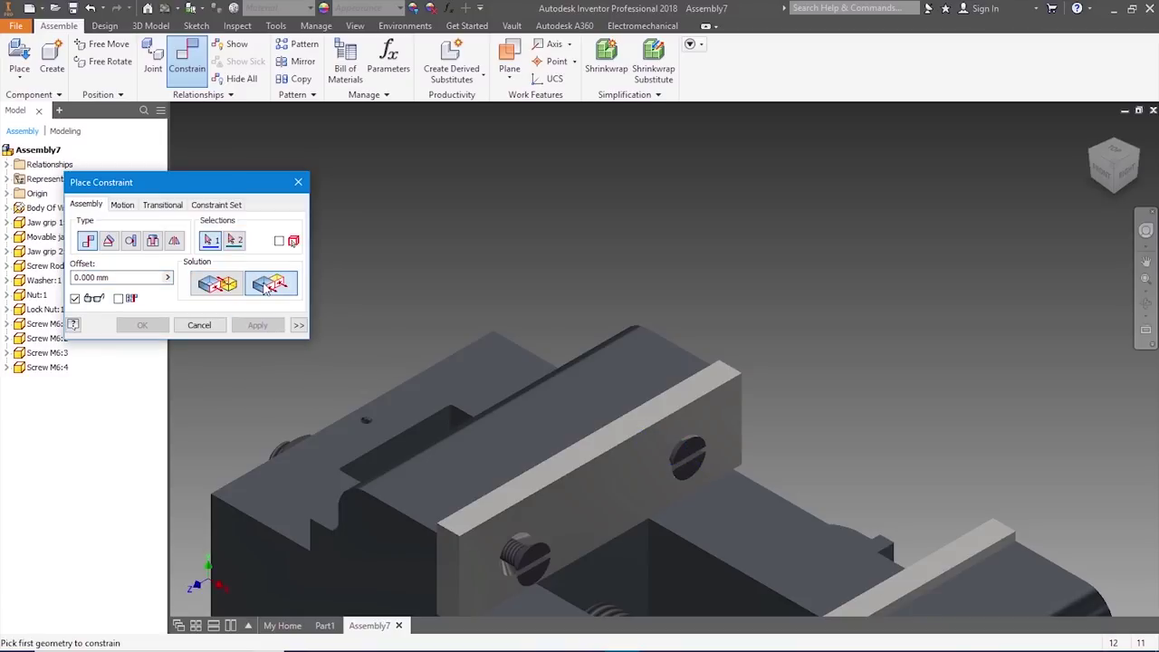
- Constrain the head of the near screw flush with the front face of the movable jaw's grip at 0 mm offset
scroll(521, 554, down, 3)
click(521, 554)
click(535, 487)
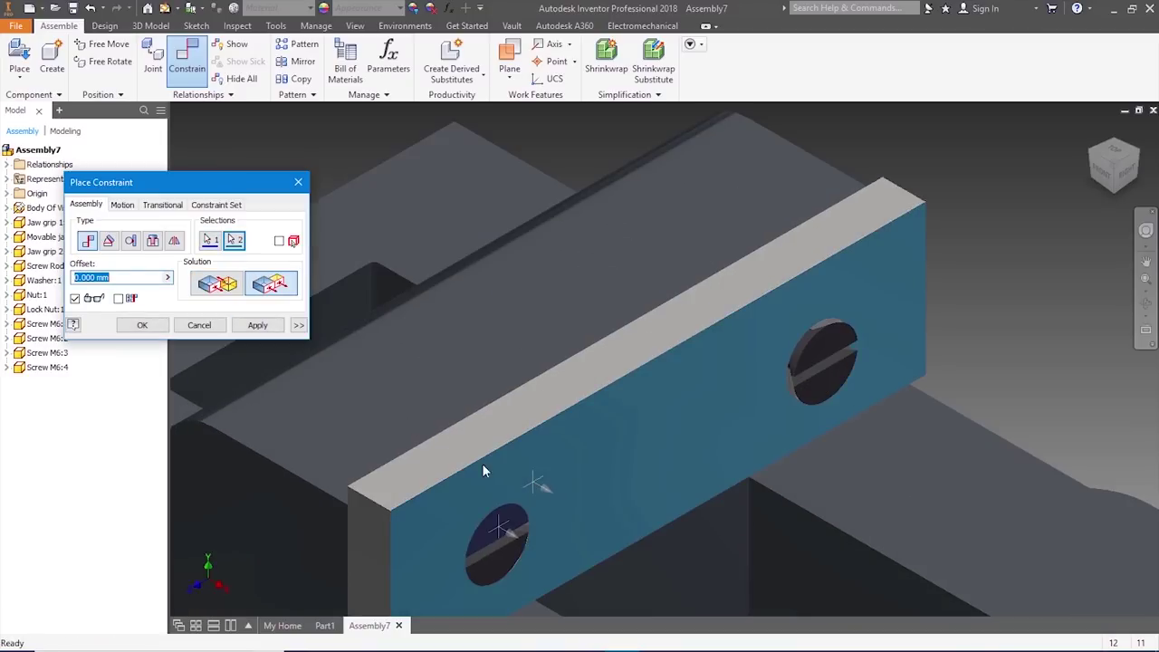
click(257, 325)
- Constrain the far screw's head flush with the movable jaw grip's front face and end the constraint command
click(822, 355)
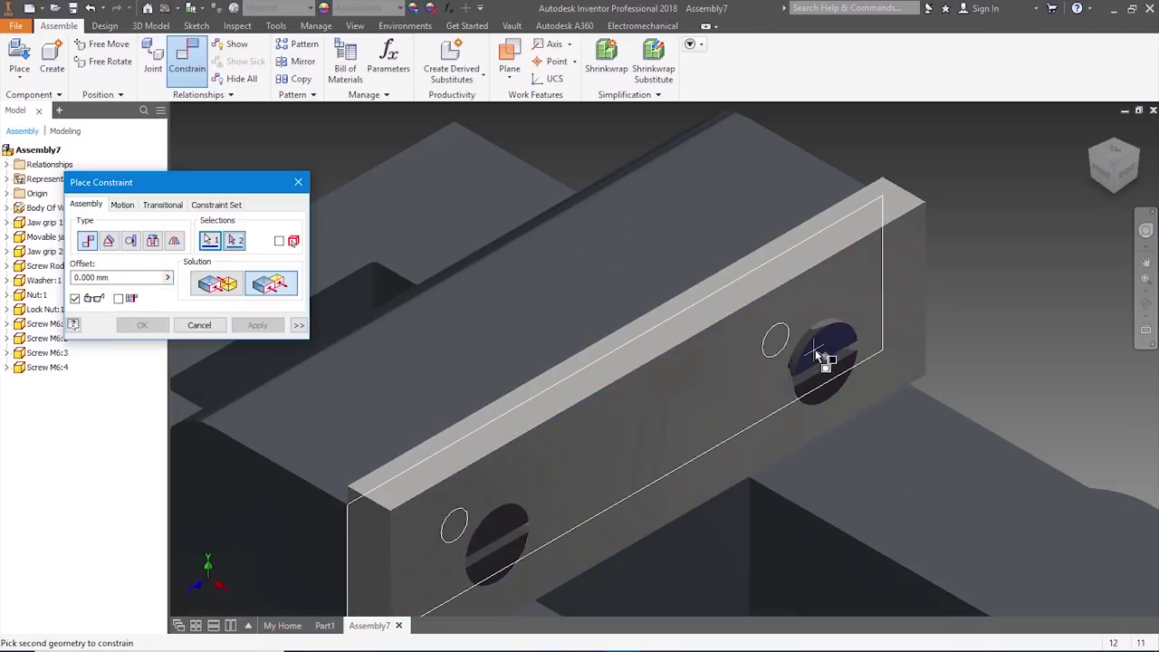
click(845, 308)
key(Return)
scroll(967, 471, up, 5)
scroll(967, 471, down, 3)
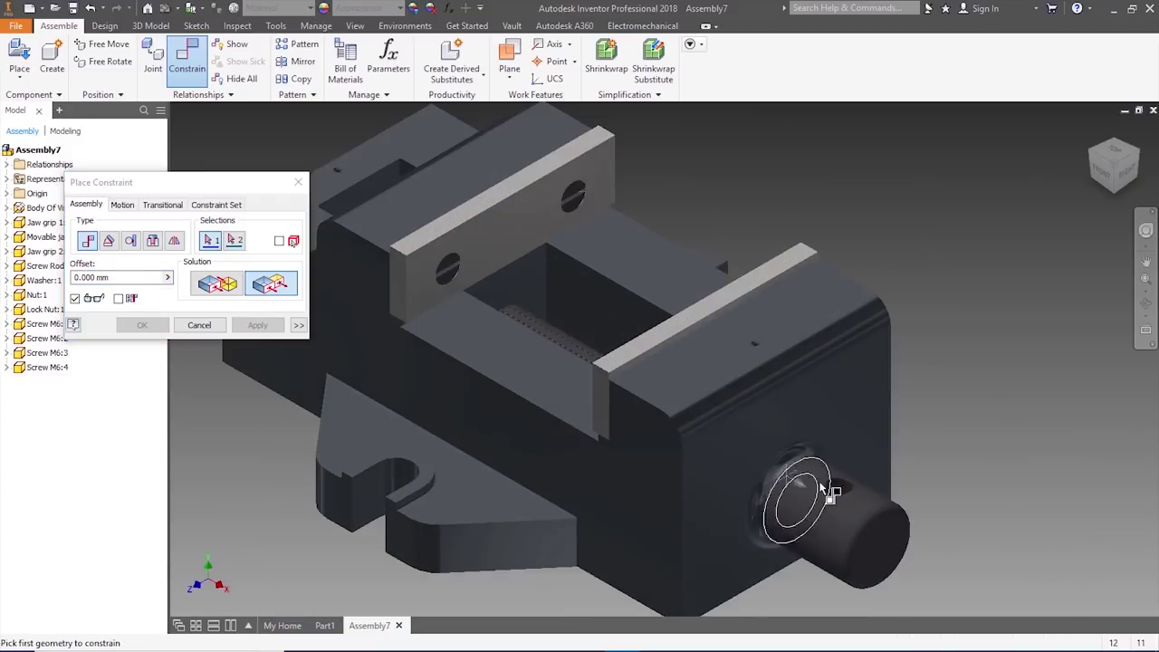
scroll(803, 479, up, 4)
click(199, 325)
- Place one instance of clamping plate.ipt in the empty space beside the vise body
click(35, 70)
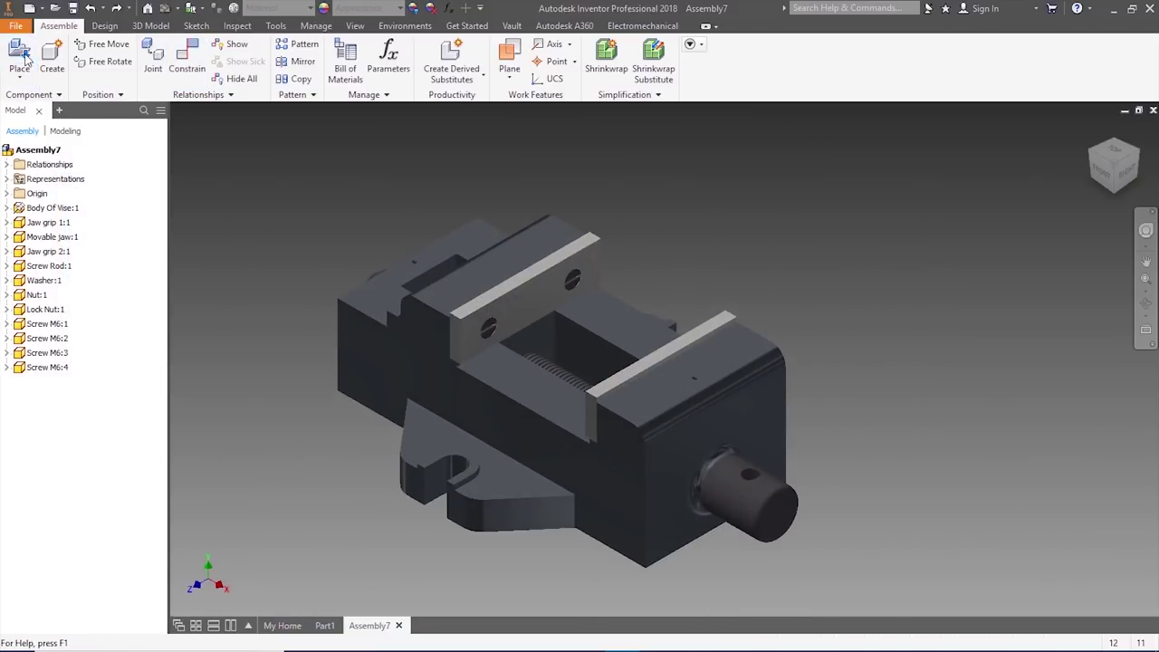
click(549, 282)
double_click(549, 282)
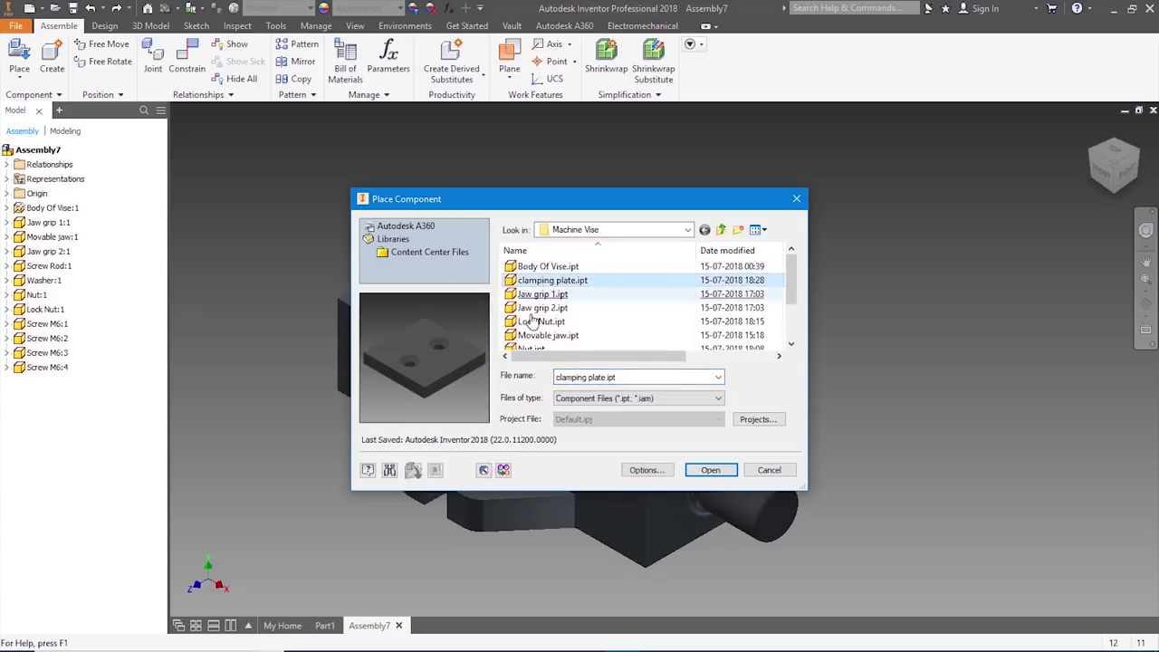
click(271, 409)
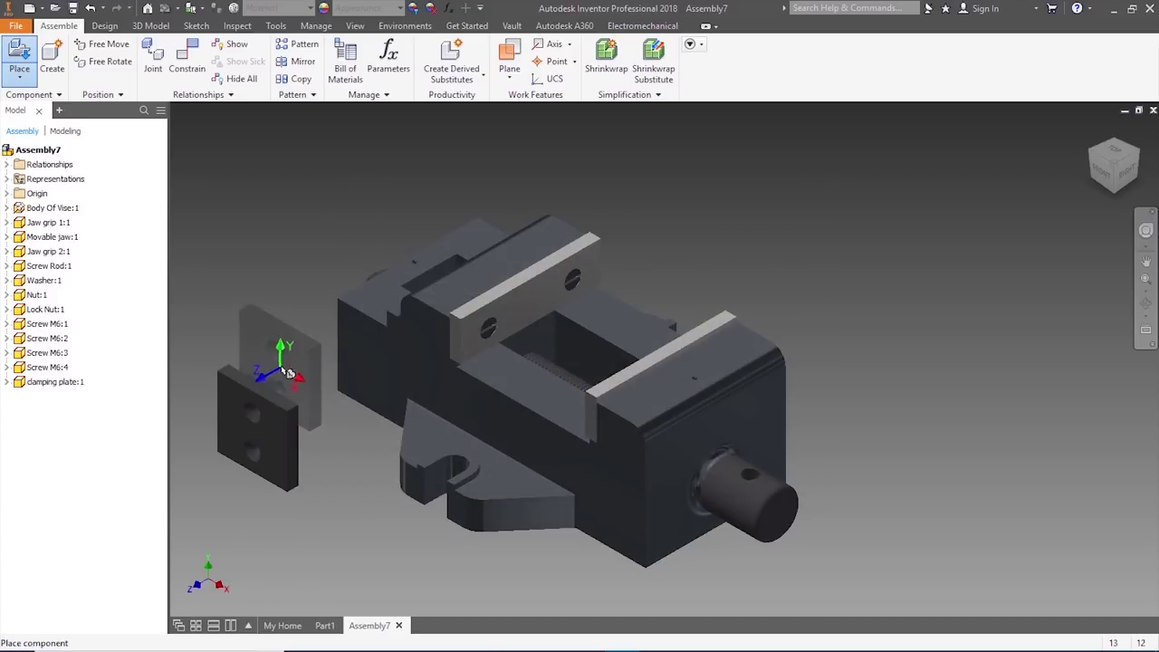
key(Escape)
- Free-rotate the clamping plate from upright to nearly flat, with its smaller hole openings facing up
scroll(253, 484, up, 2)
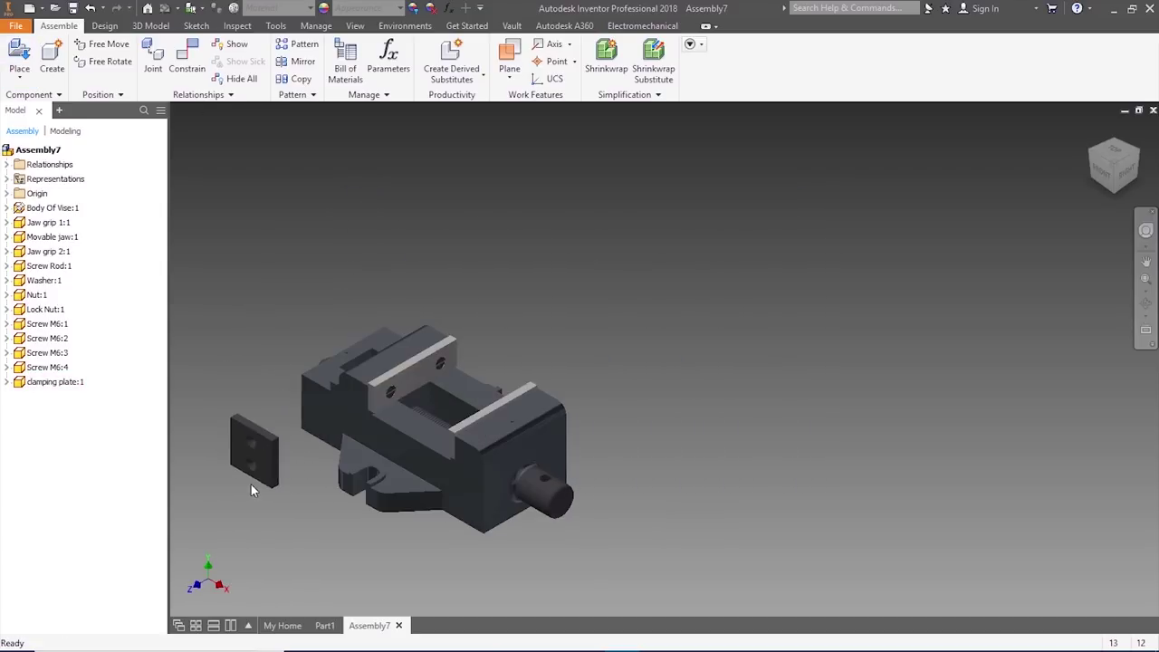
scroll(253, 483, down, 5)
click(104, 61)
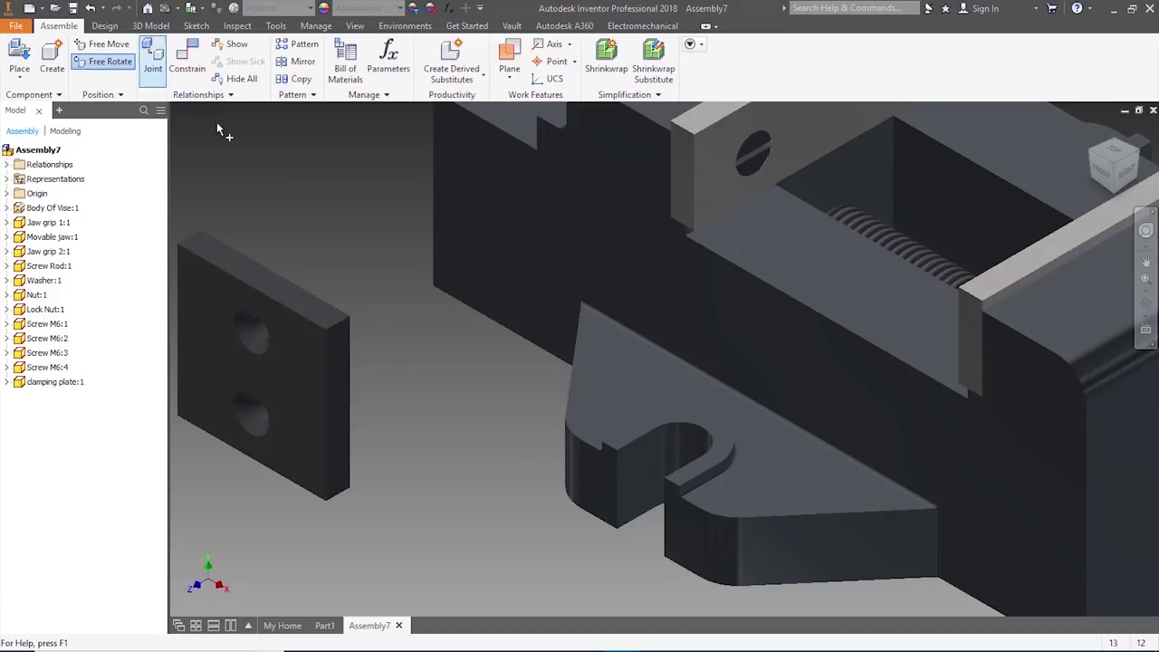
scroll(488, 337, up, 3)
scroll(360, 356, down, 3)
click(452, 341)
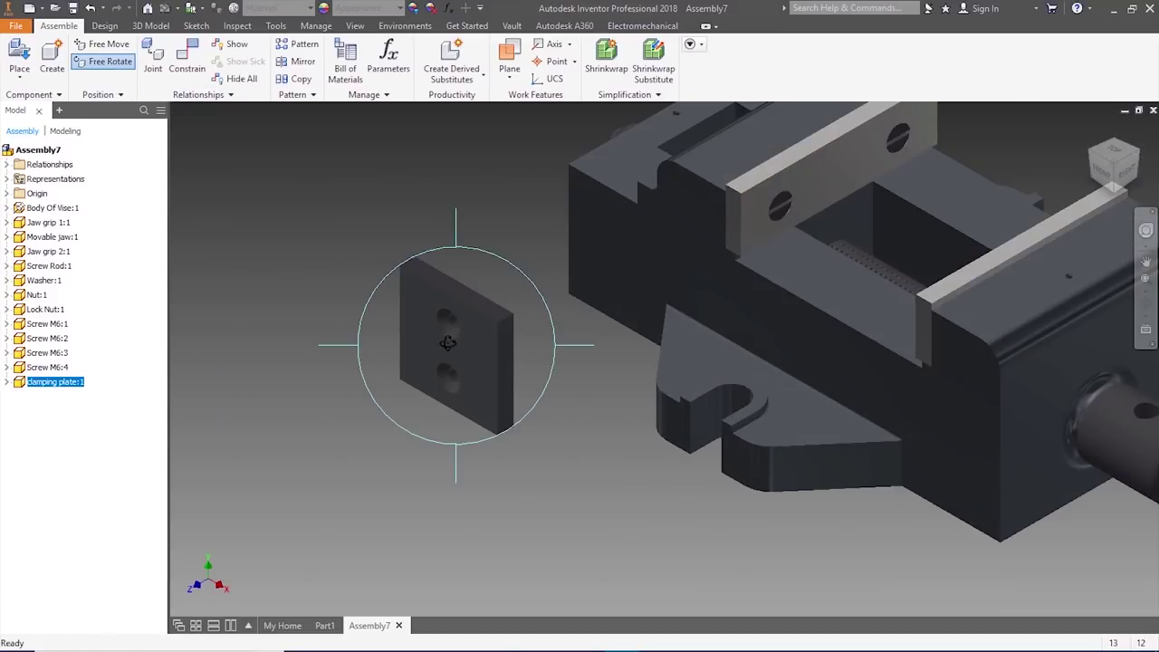
drag(438, 311, 321, 367)
drag(475, 366, 431, 368)
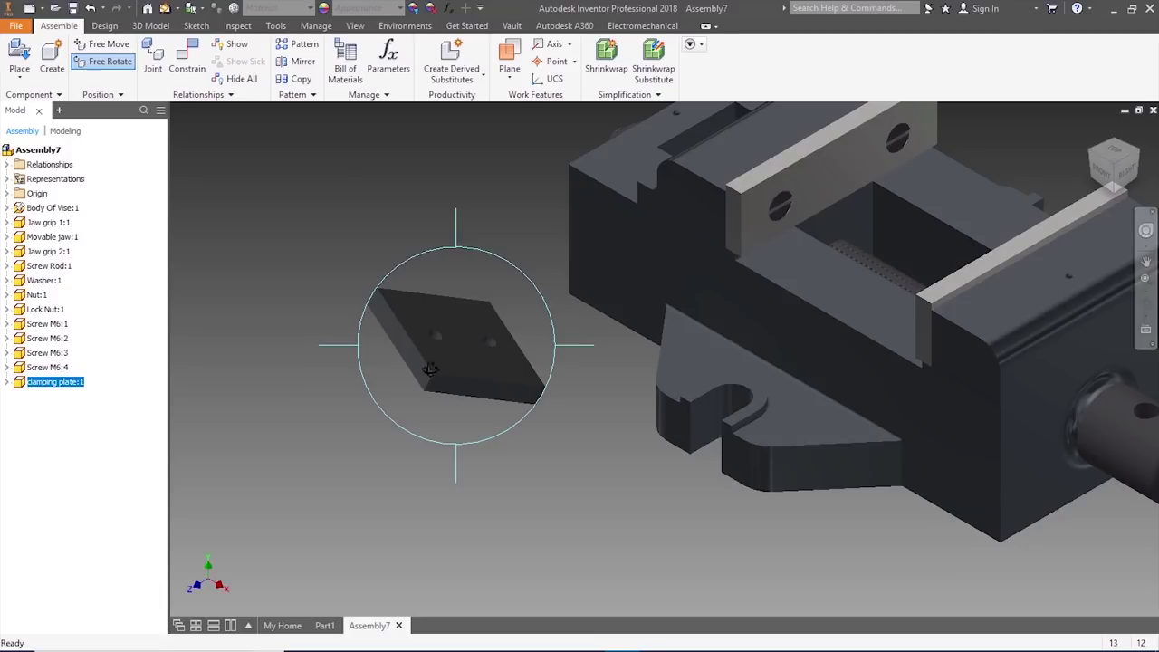
- Mate the axis of one clamping plate hole with a hole in the movable jaw's underside at 0 mm offset
click(187, 57)
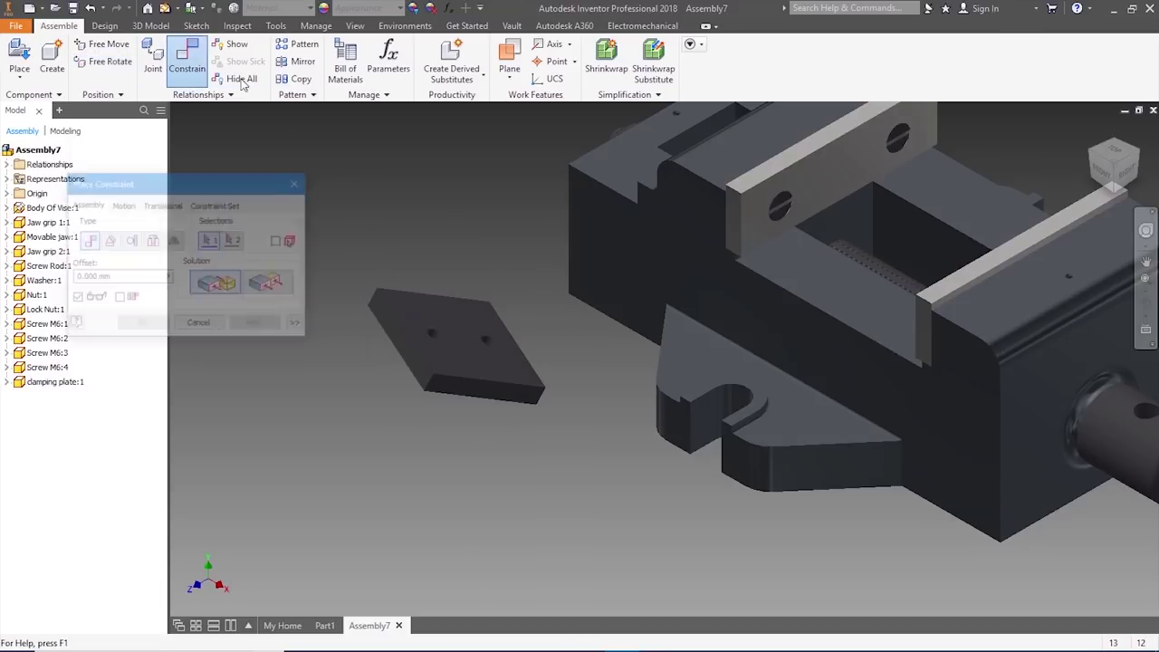
click(1119, 197)
scroll(665, 444, down, 5)
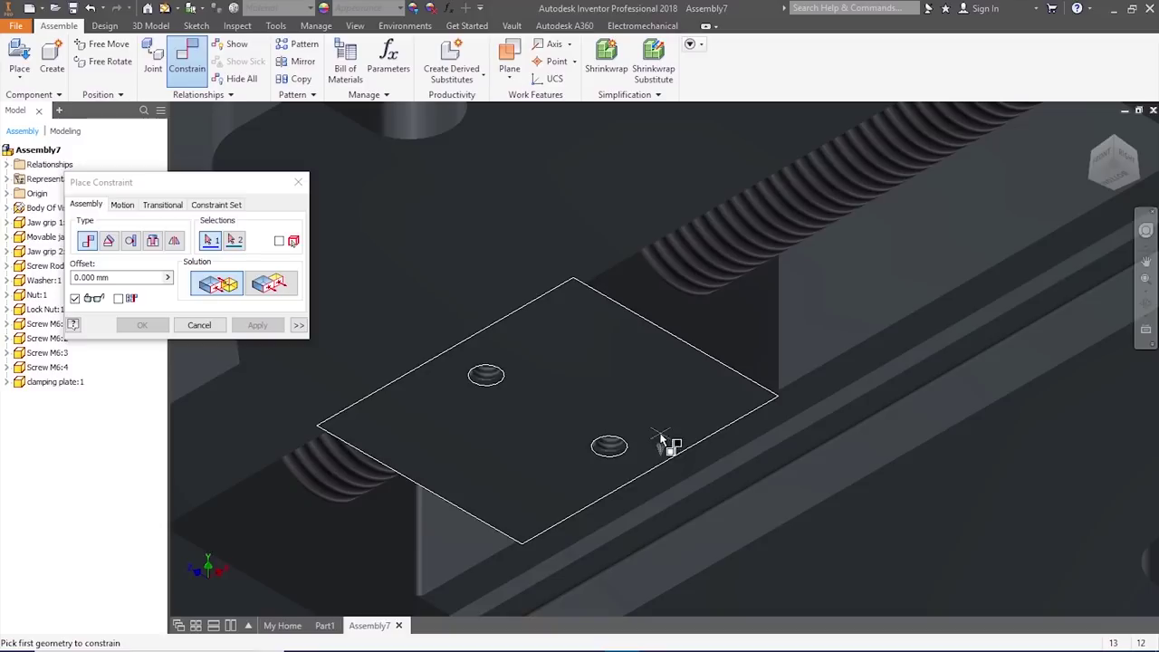
scroll(666, 444, up, 8)
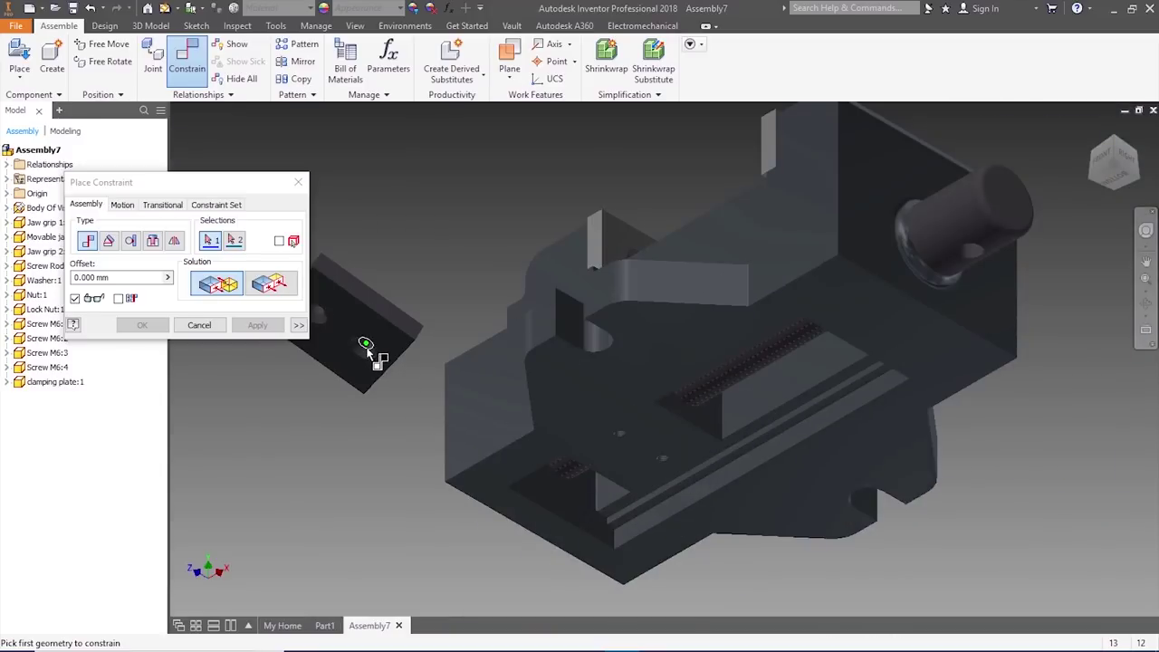
scroll(380, 358, up, 2)
scroll(399, 362, down, 4)
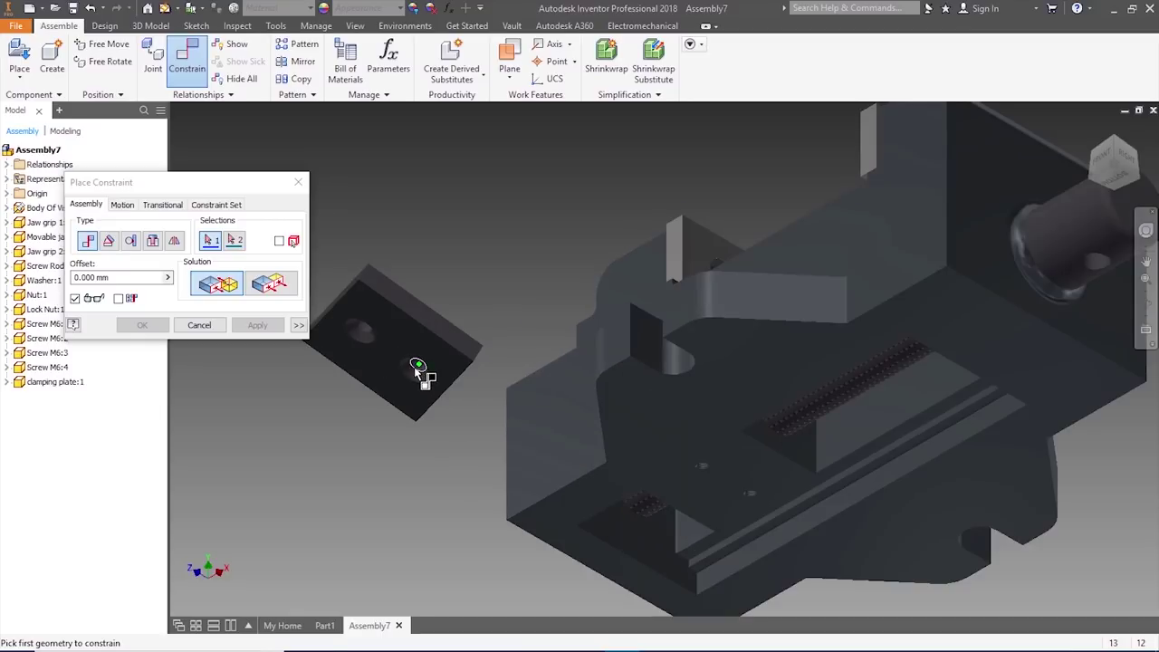
click(418, 375)
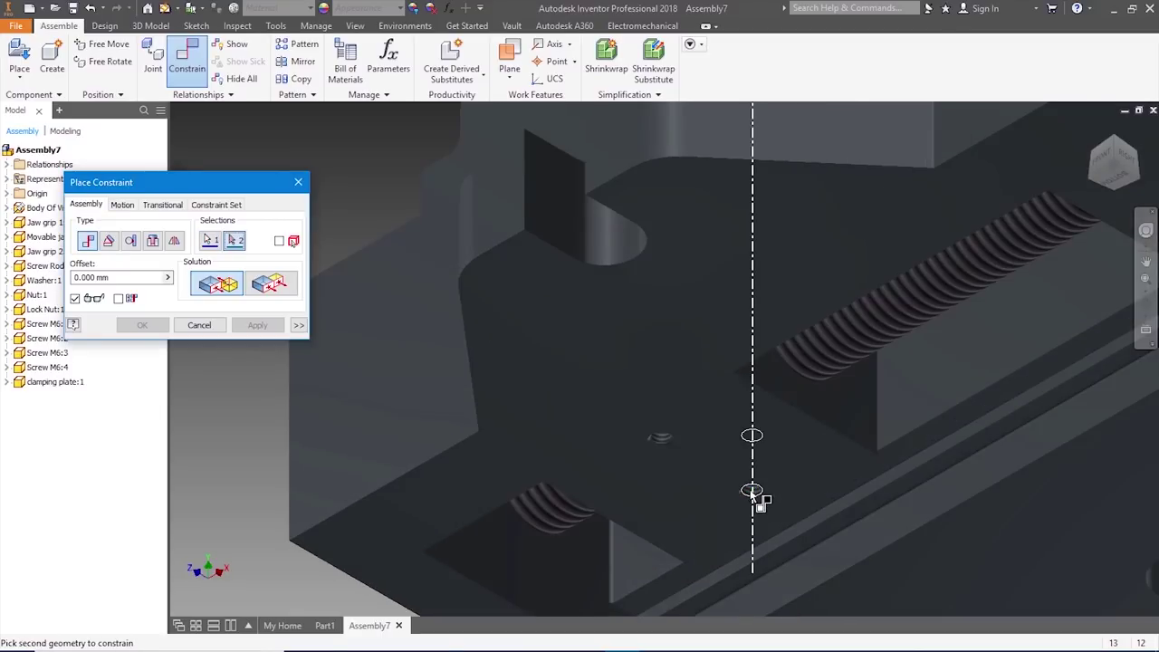
click(751, 497)
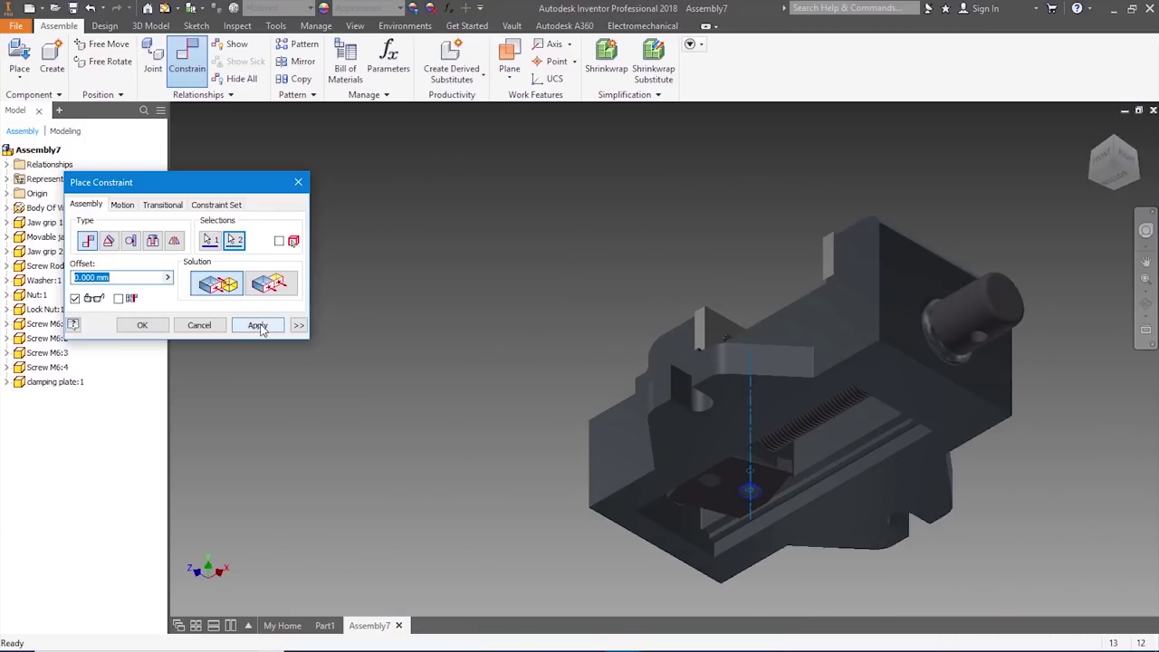
click(258, 326)
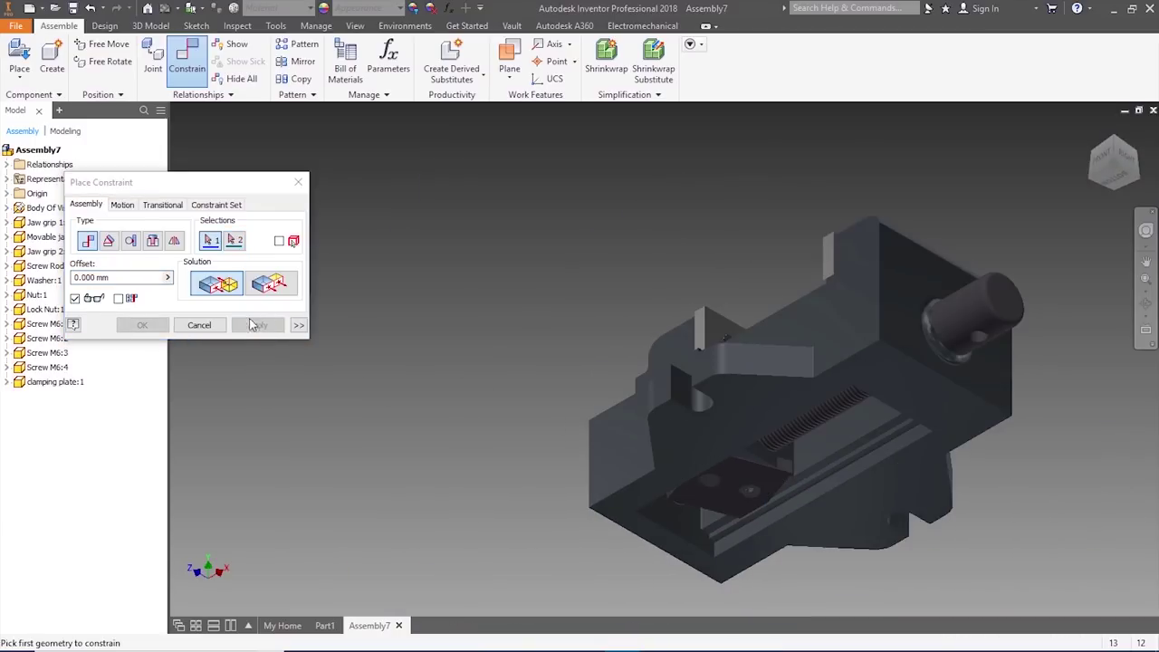
click(215, 325)
- Pull the clamping plate down and turn it about its mated hole axis, clear of the movable jaw's underside
drag(735, 492, 776, 534)
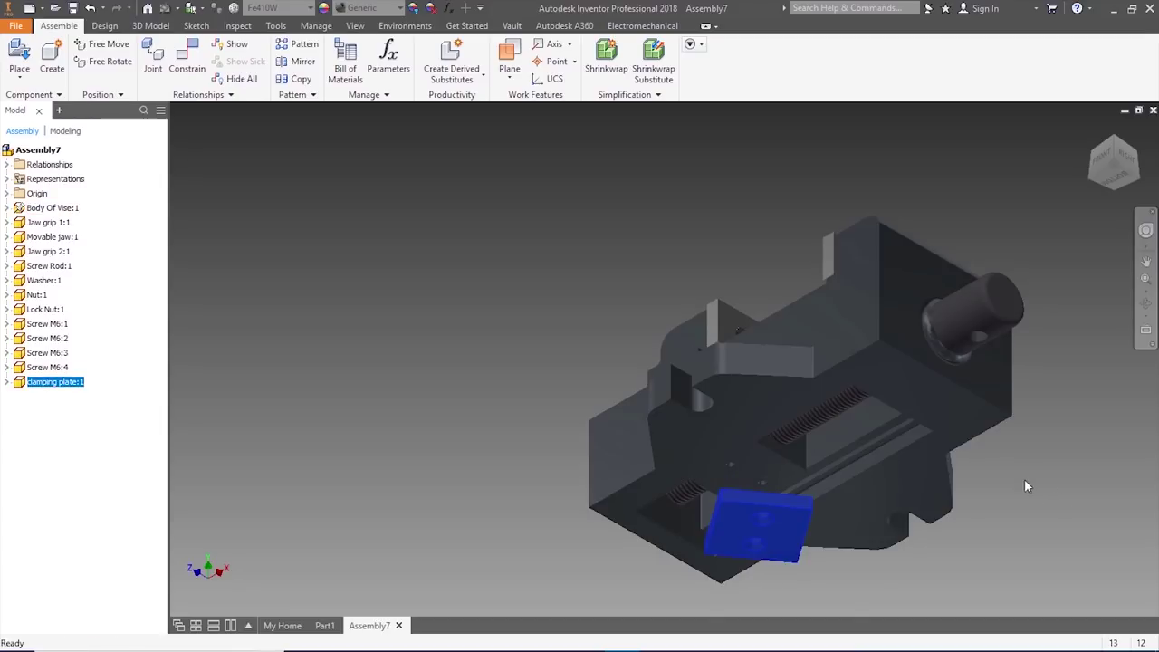
click(308, 288)
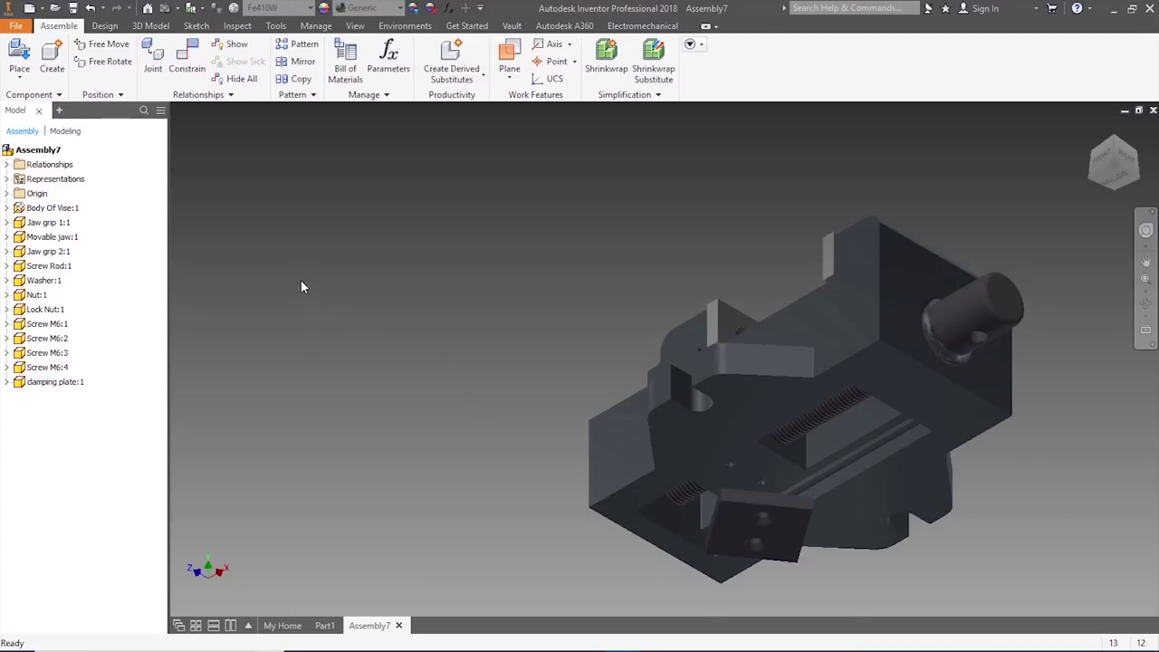
- Mate the axis of the clamping plate's second hole with the other hole in the movable jaw's underside at 0 mm offset
click(187, 60)
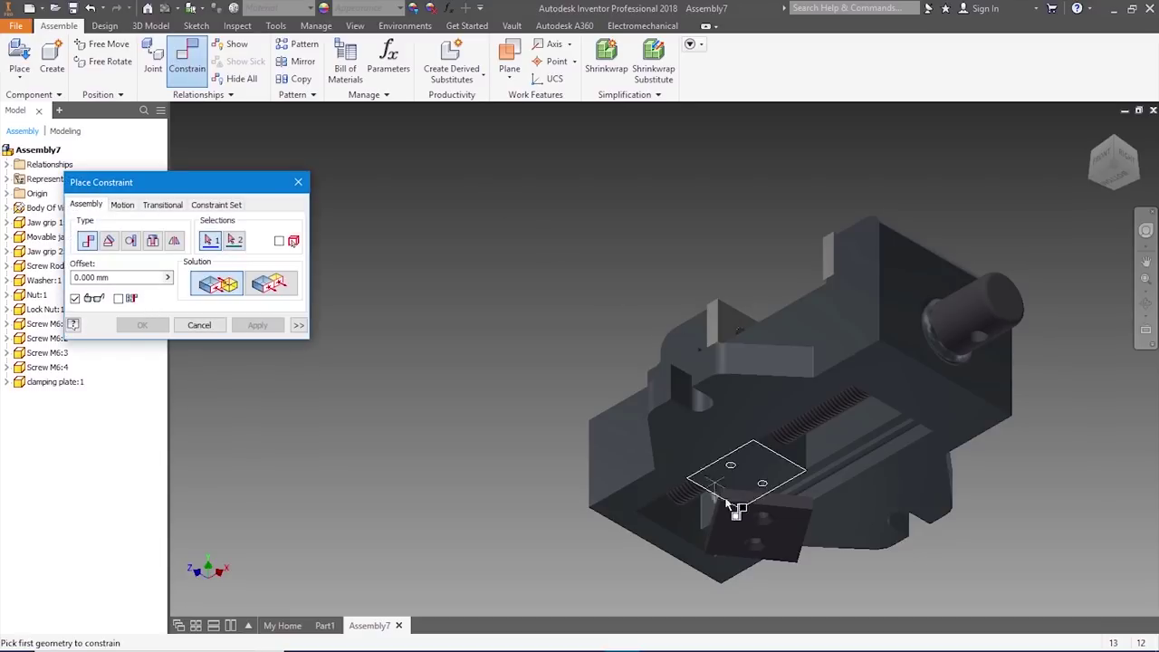
scroll(755, 559, down, 3)
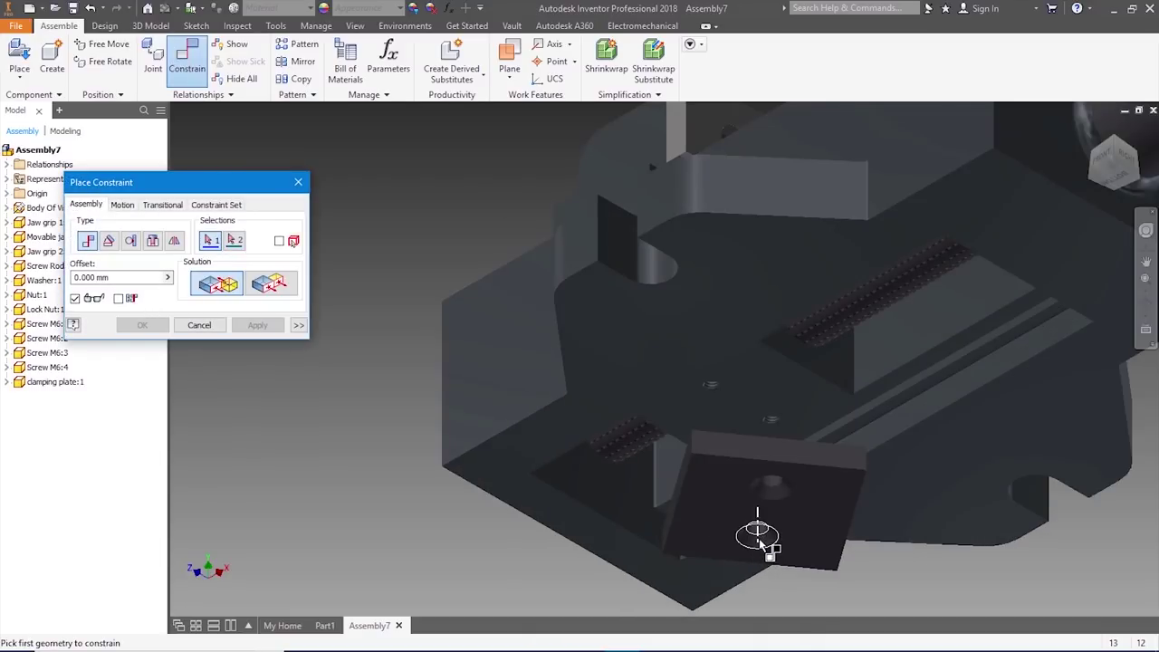
click(759, 541)
click(711, 384)
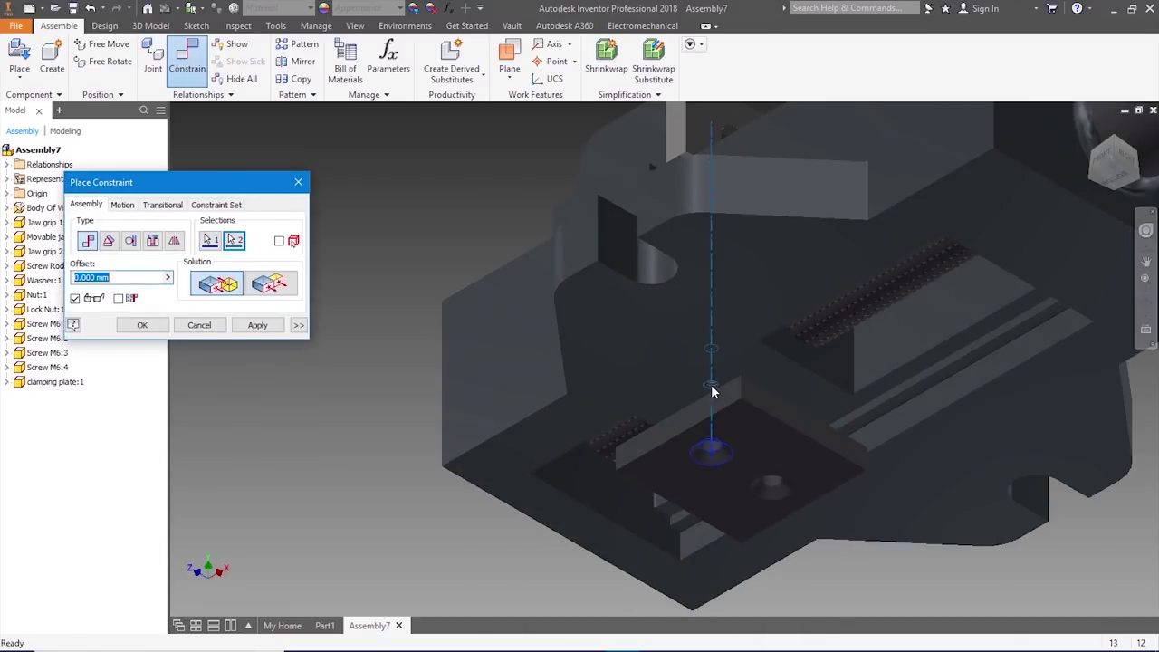
click(258, 325)
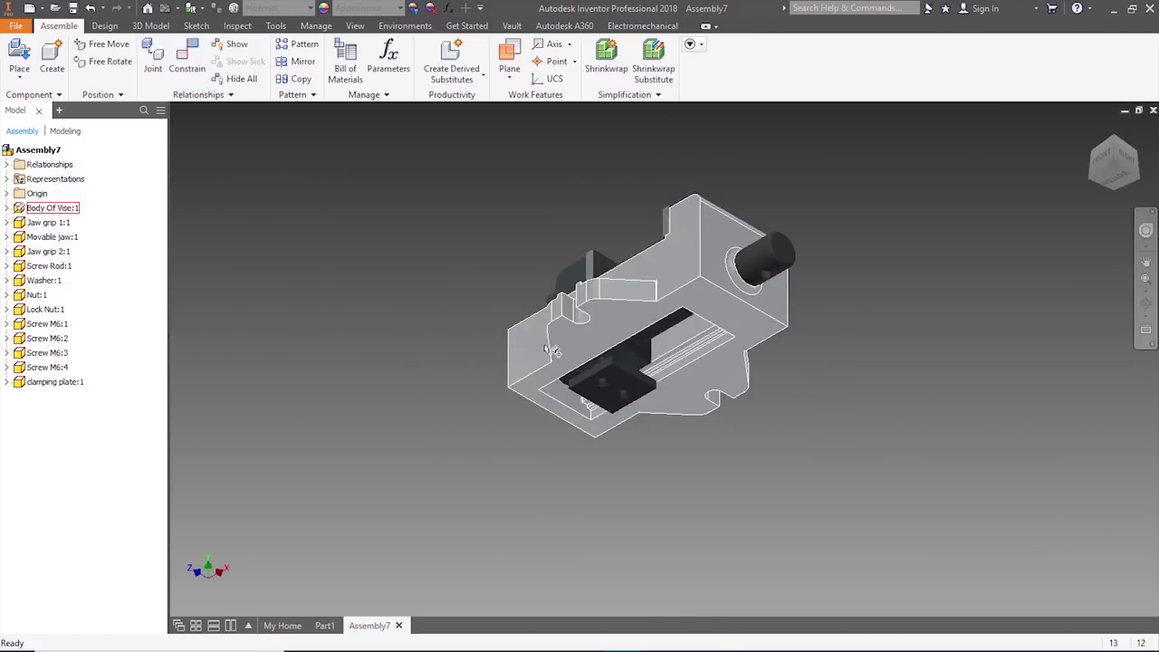
- Pull the clamping plate down clear of the vise and mate its upper face with the movable jaw's underside at 0 mm offset
drag(624, 392, 606, 515)
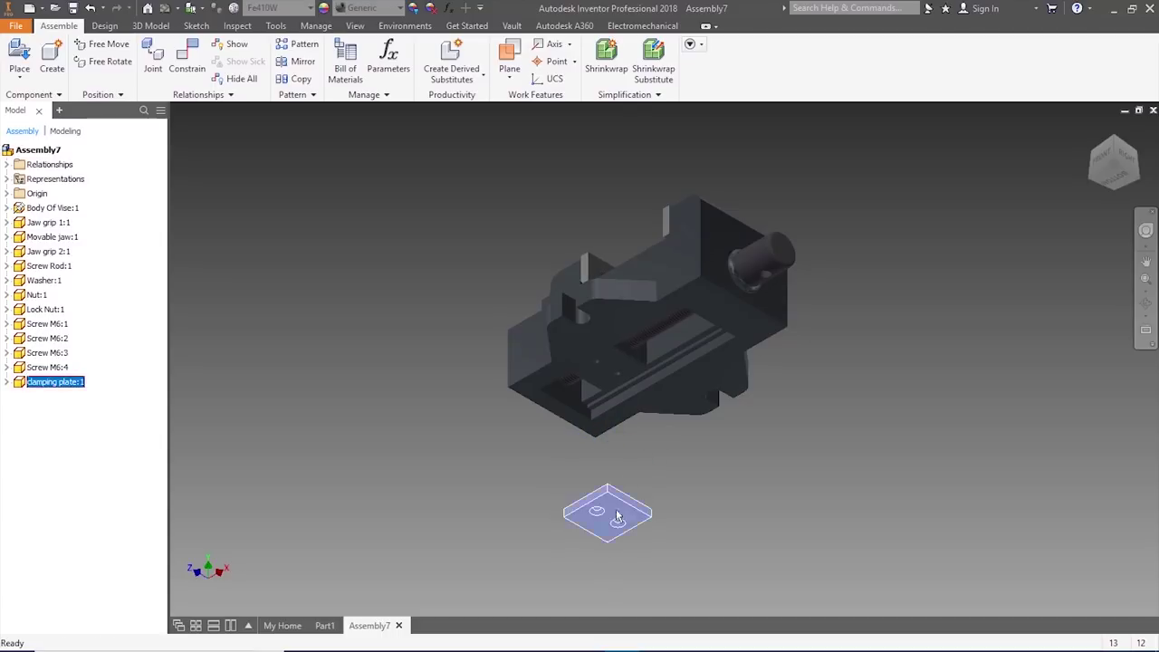
click(1120, 140)
scroll(598, 422, up, 5)
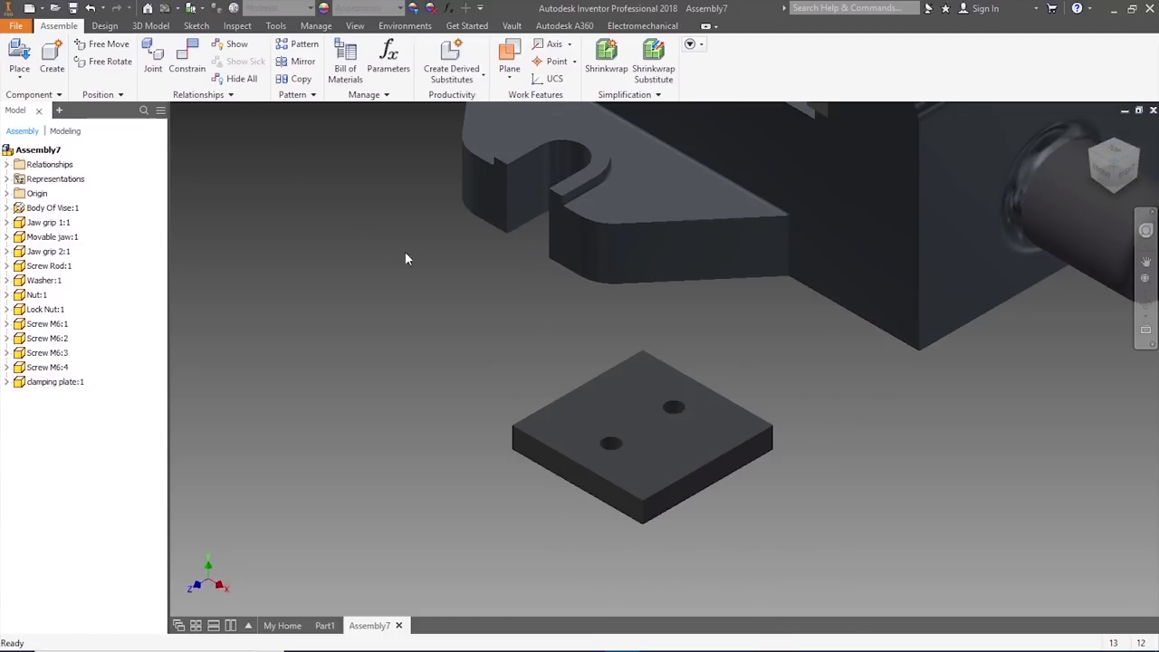
click(186, 60)
click(636, 395)
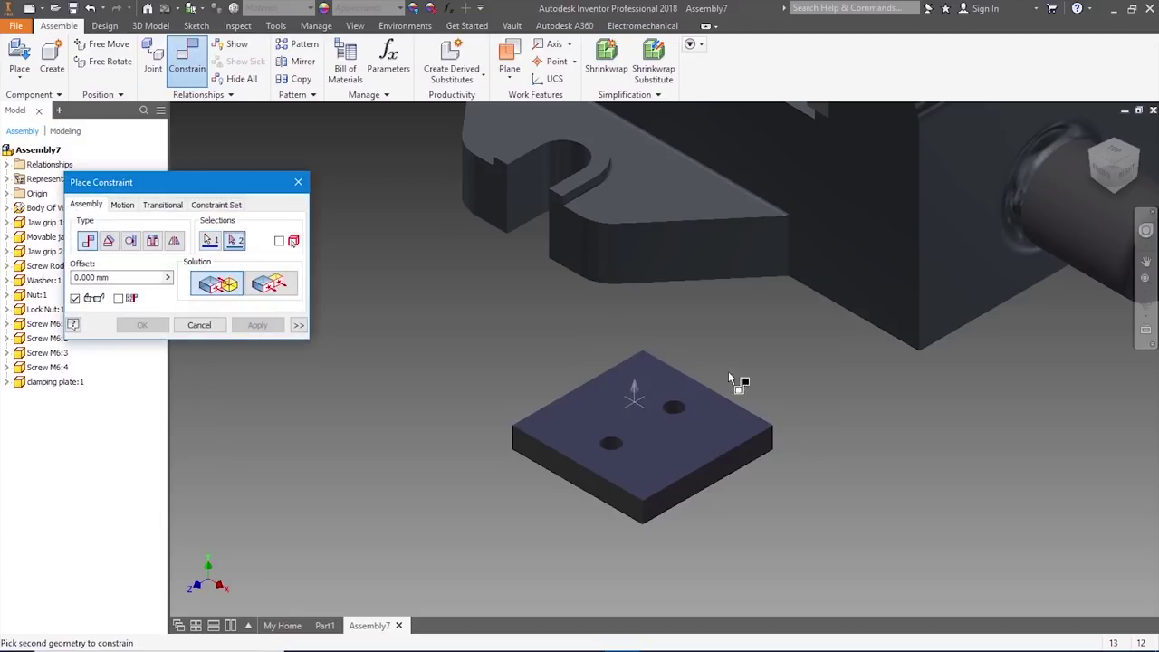
click(1118, 197)
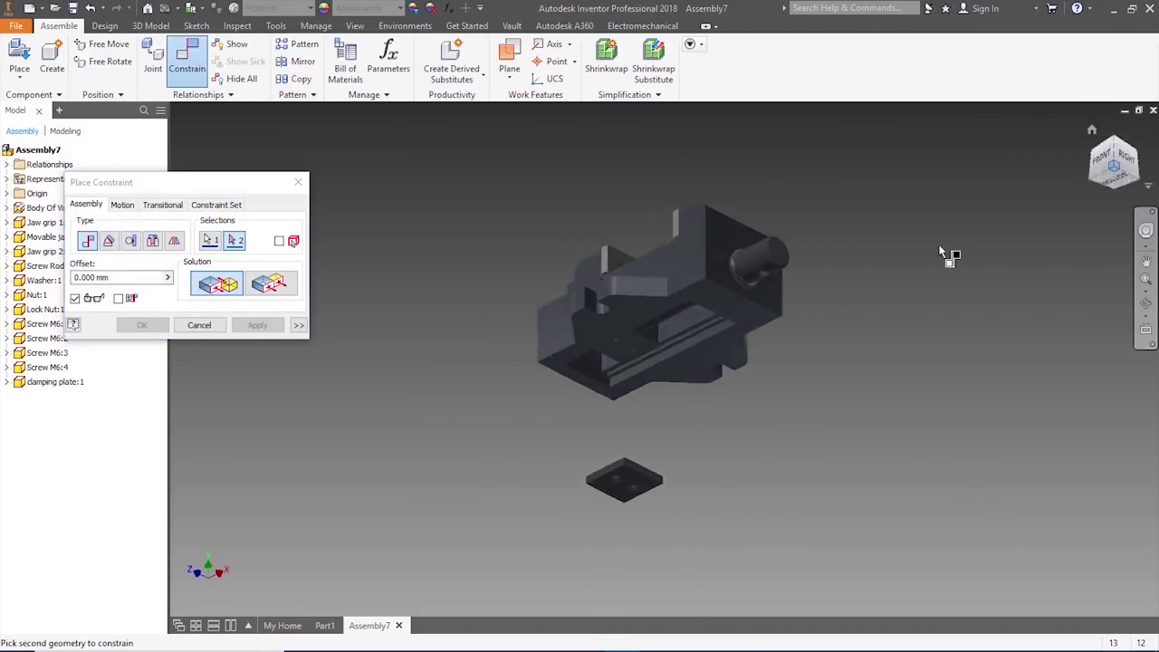
scroll(646, 344, up, 5)
click(628, 353)
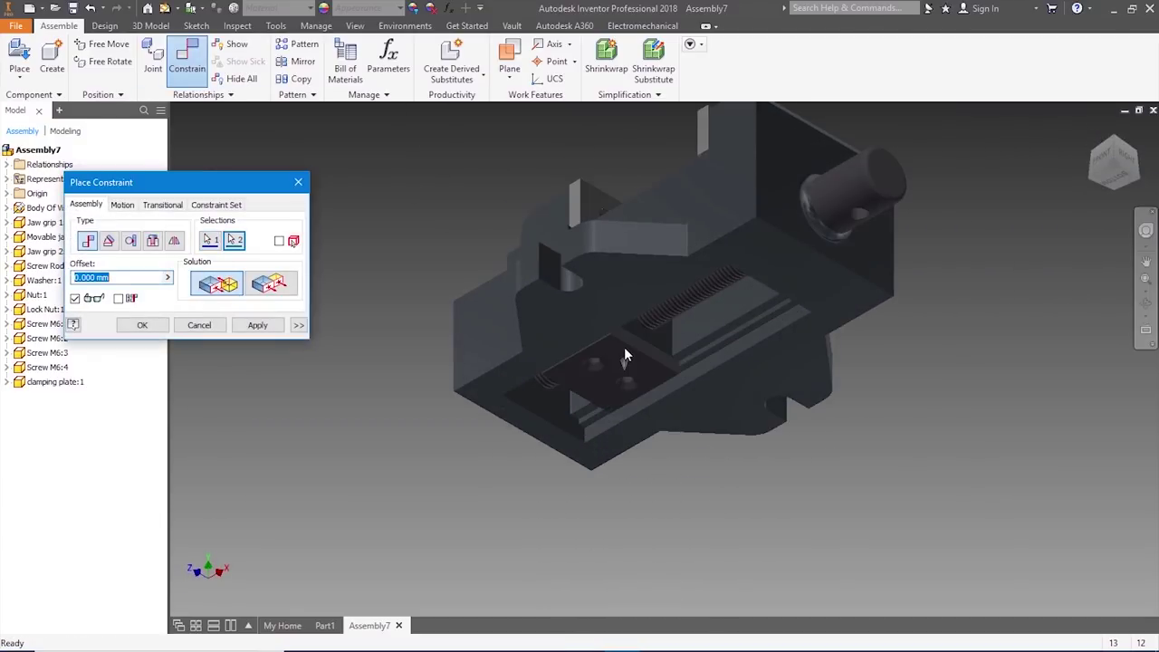
click(258, 325)
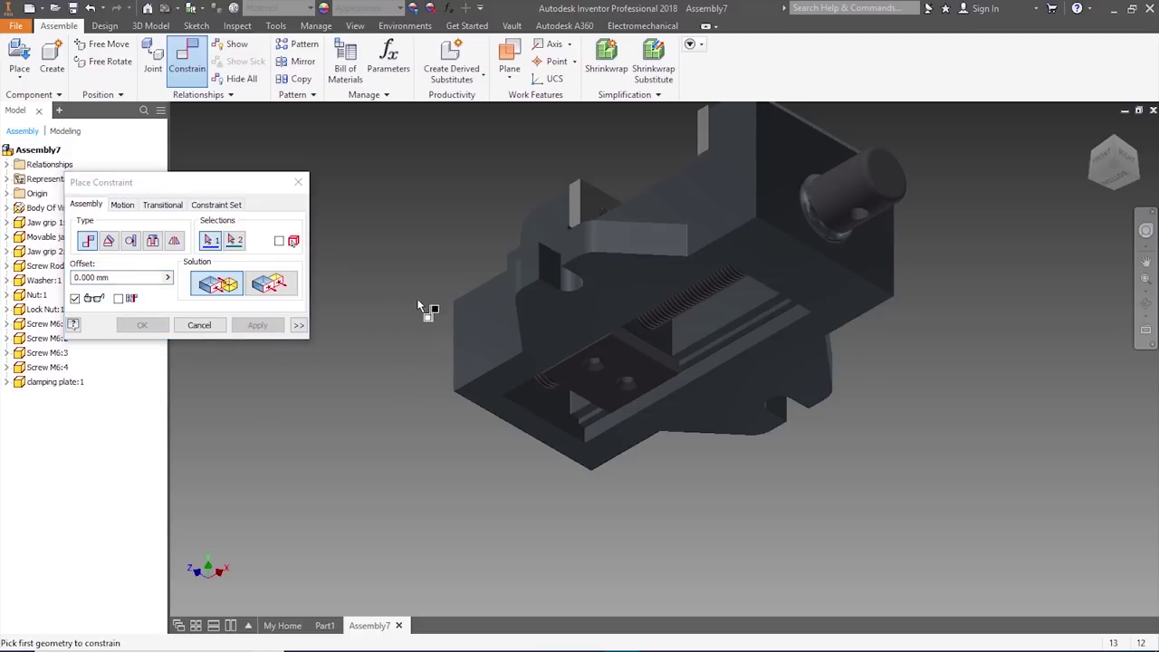
click(298, 182)
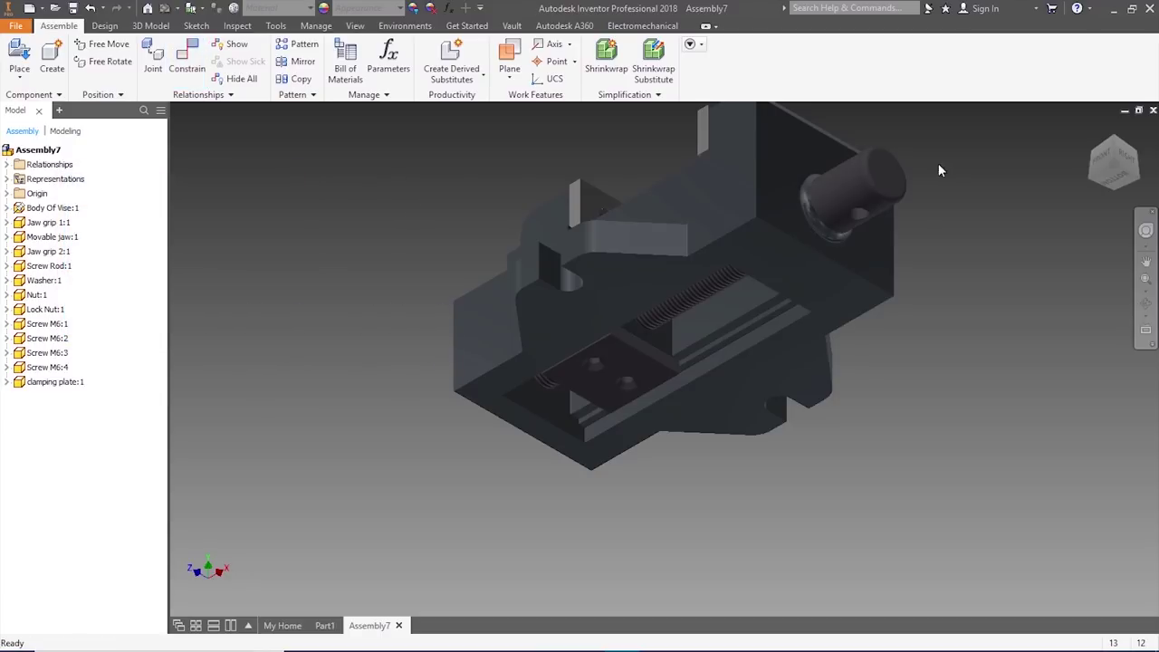
- Copy the existing Screw M6 component and paste two new instances in the empty space beside the vise
right_click(55, 324)
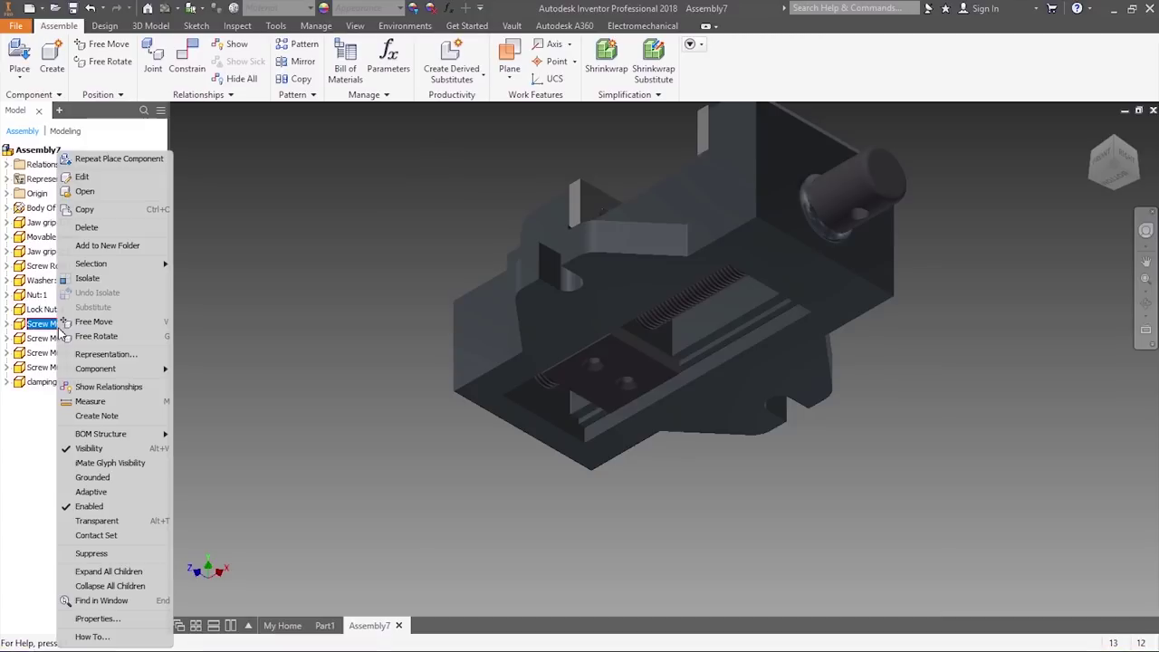
click(269, 362)
right_click(271, 378)
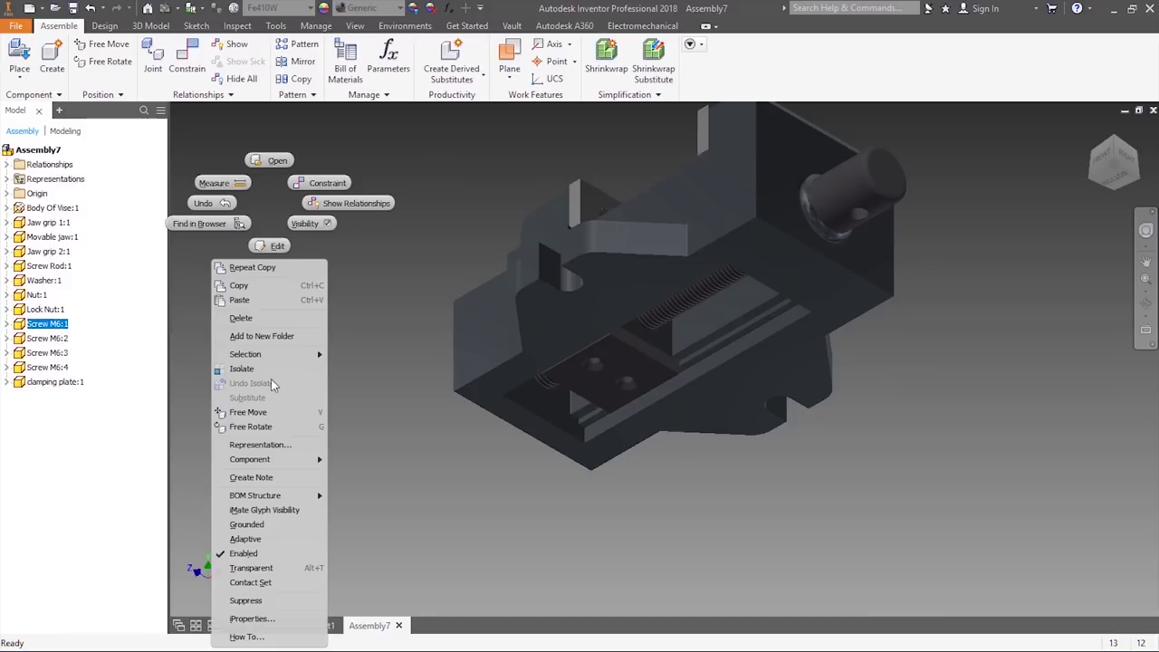
click(254, 302)
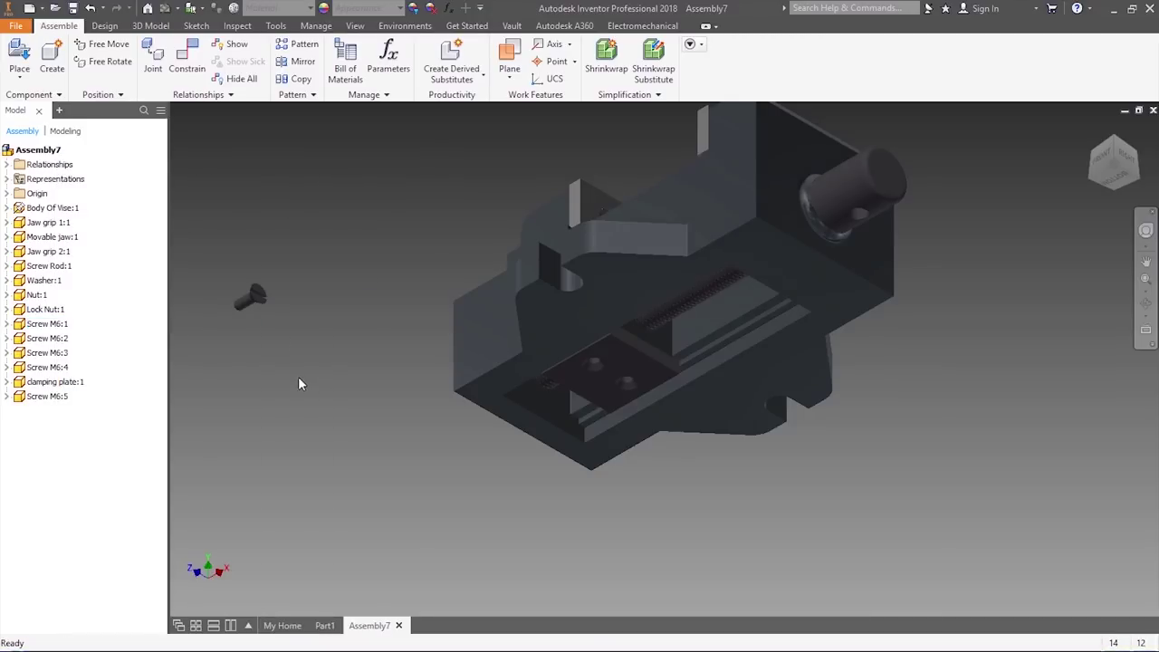
right_click(299, 379)
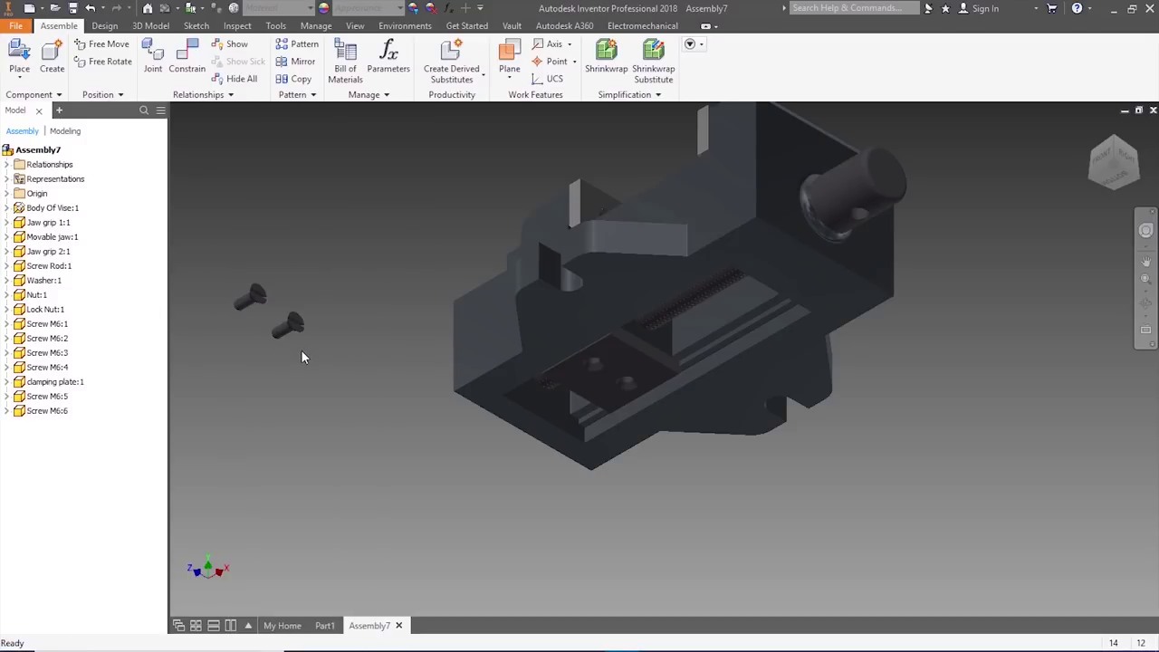
- Free-rotate both new M6 screws together until they stand upright with their heads facing down
drag(214, 259, 317, 372)
click(109, 61)
drag(230, 238, 195, 439)
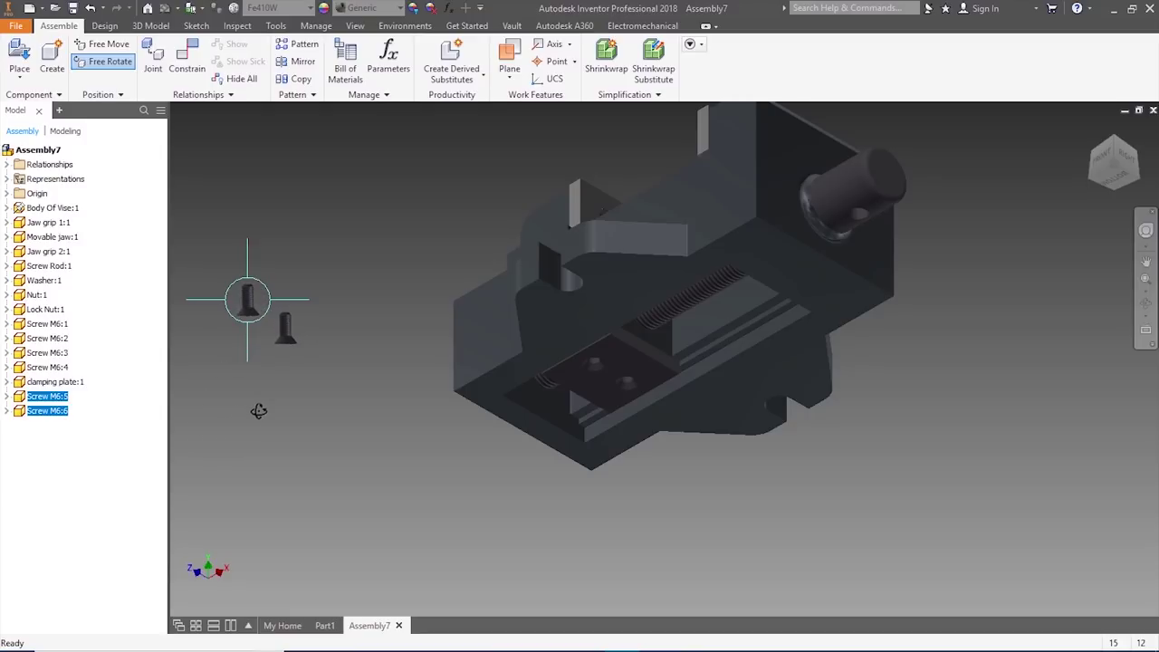
key(Escape)
- Mate the axis of the first new M6 screw with one countersunk hole of the clamping plate at 0 mm offset
click(193, 56)
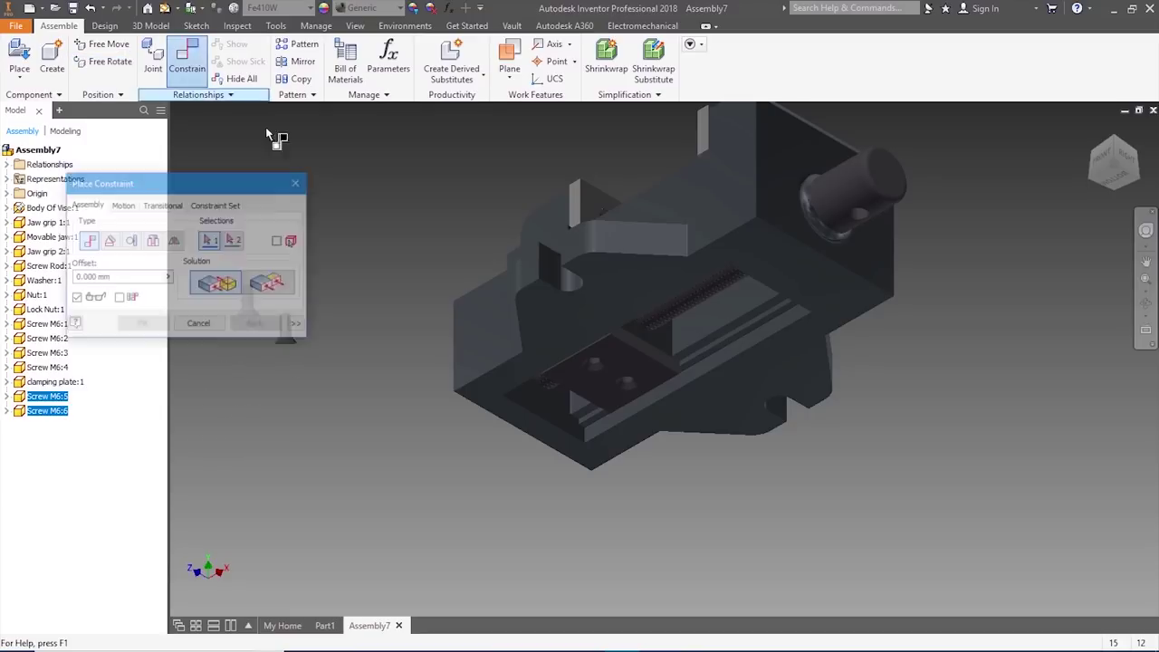
drag(239, 177, 200, 441)
click(246, 303)
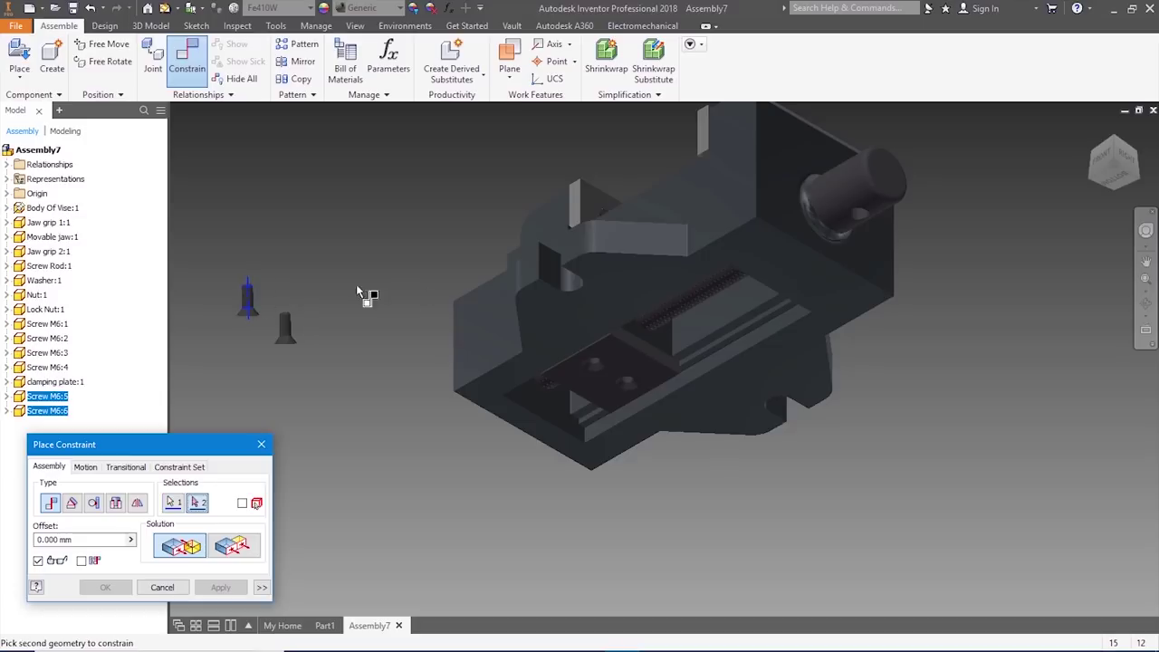
scroll(595, 367, up, 3)
click(596, 370)
scroll(595, 367, down, 3)
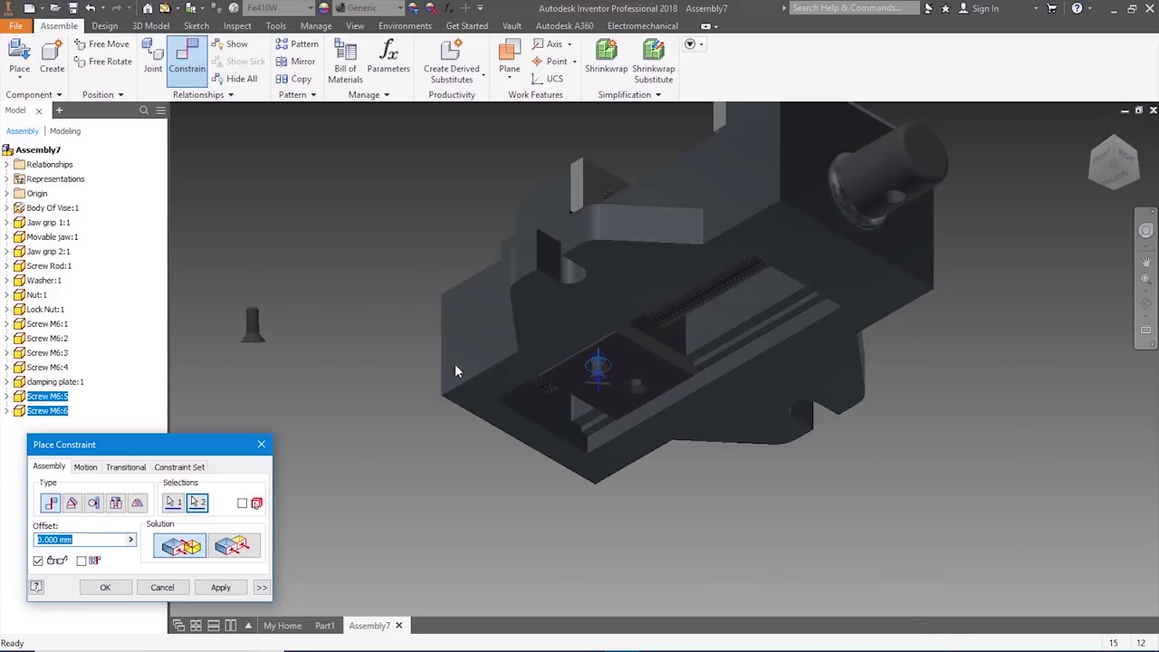
click(220, 586)
- Mate the axis of the remaining loose M6 screw with the clamping plate's other countersunk hole at 0 mm offset
click(251, 323)
scroll(654, 390, up, 3)
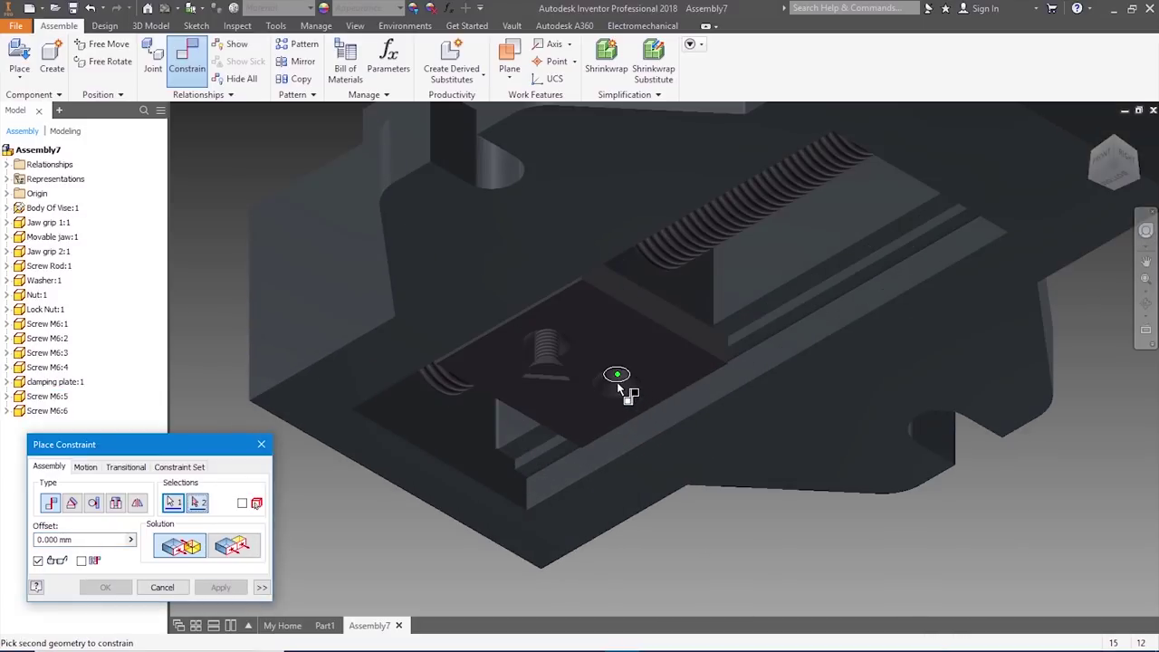
click(616, 396)
click(220, 587)
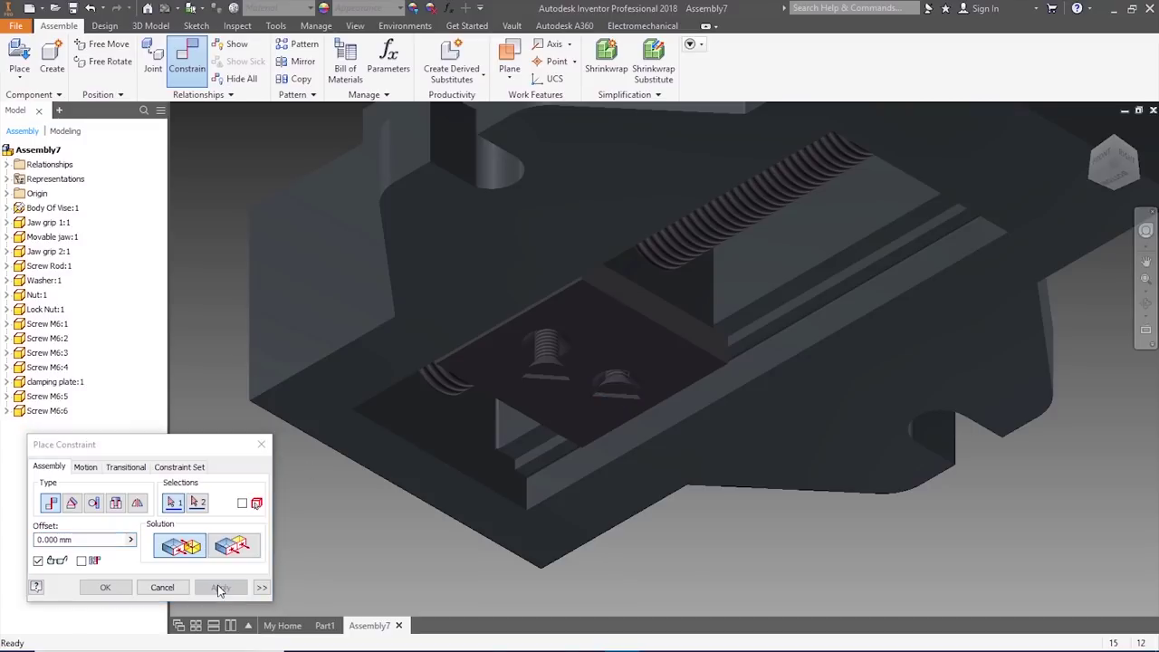
- Constrain the first new screw's head face flush with the clamping plate's bottom face at 0 mm offset
scroll(552, 380, up, 3)
click(550, 375)
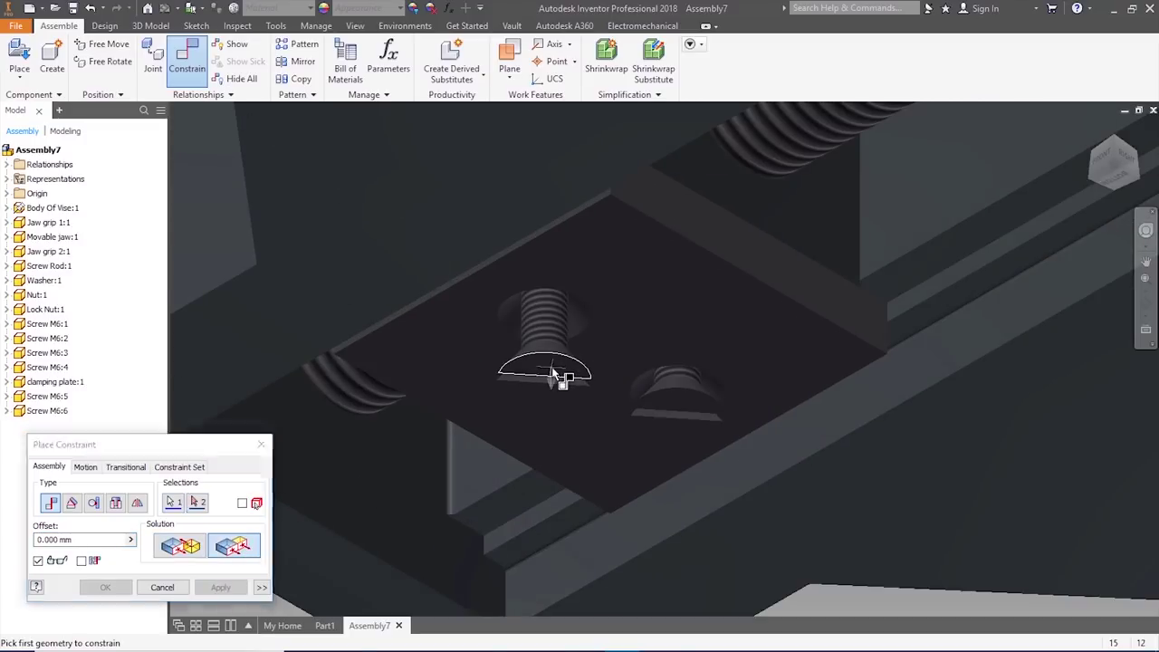
click(622, 363)
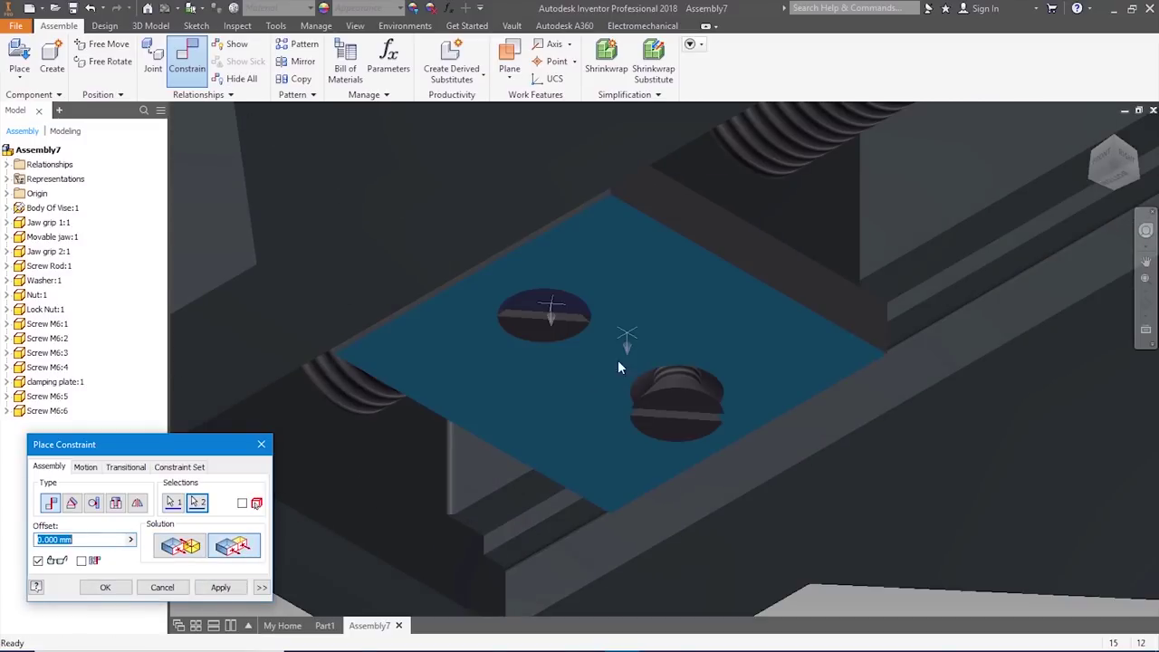
click(220, 586)
- Constrain the second new screw's head face flush with the clamping plate's bottom face at 0 mm offset and finish constraining
click(610, 422)
click(665, 396)
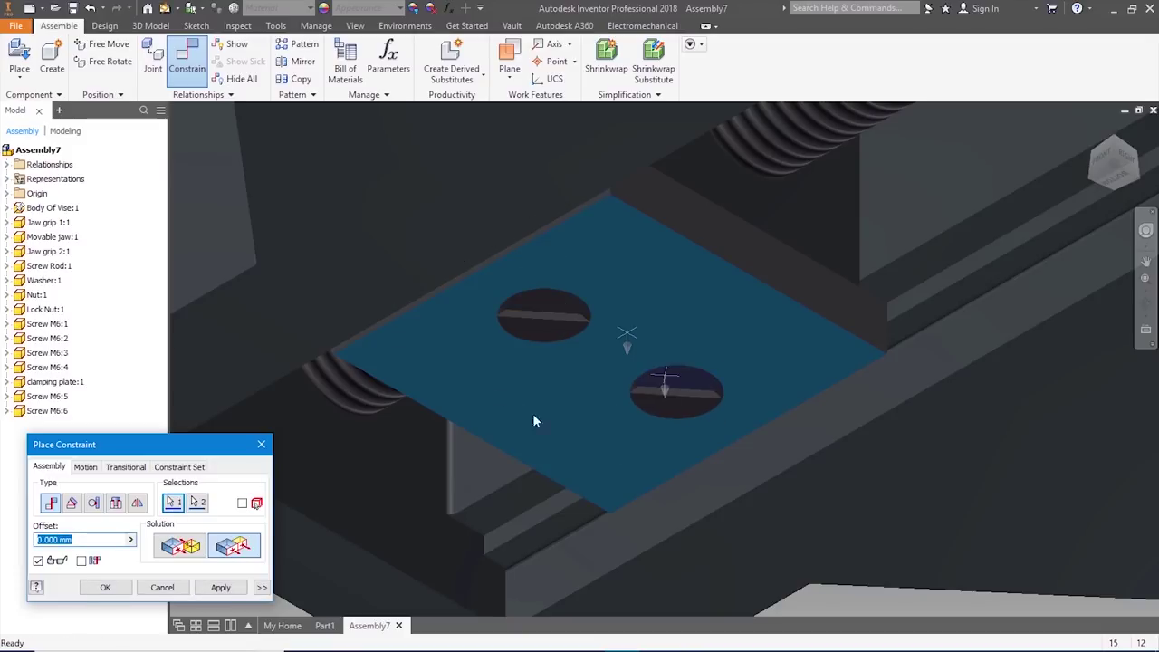
click(220, 587)
key(F6)
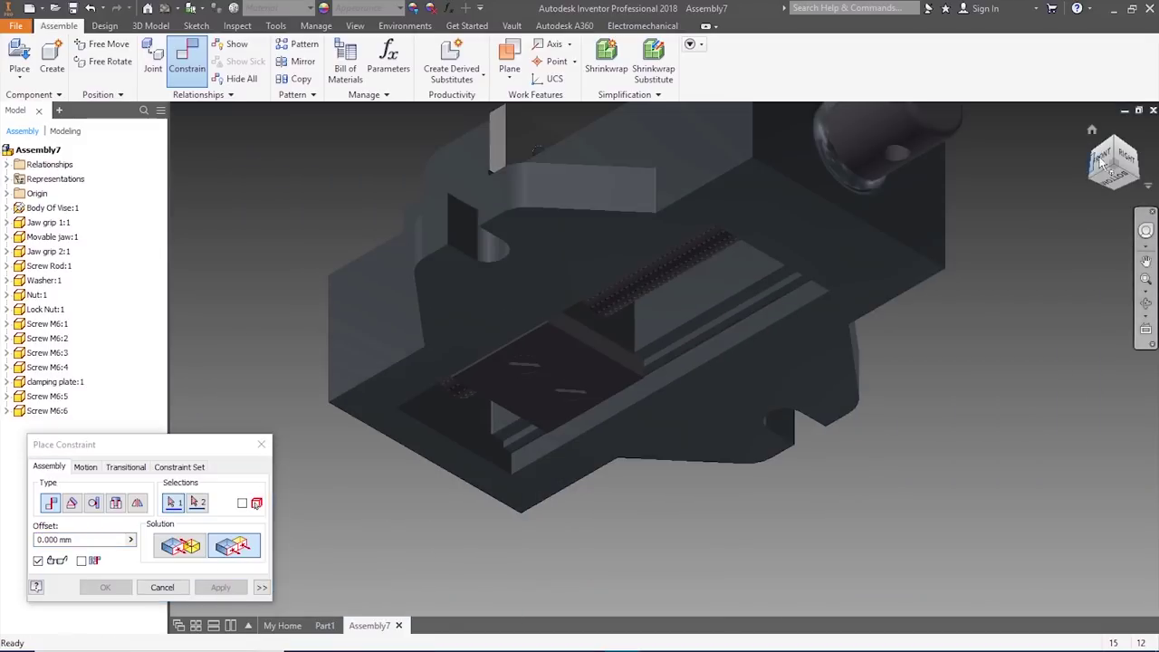
click(1117, 145)
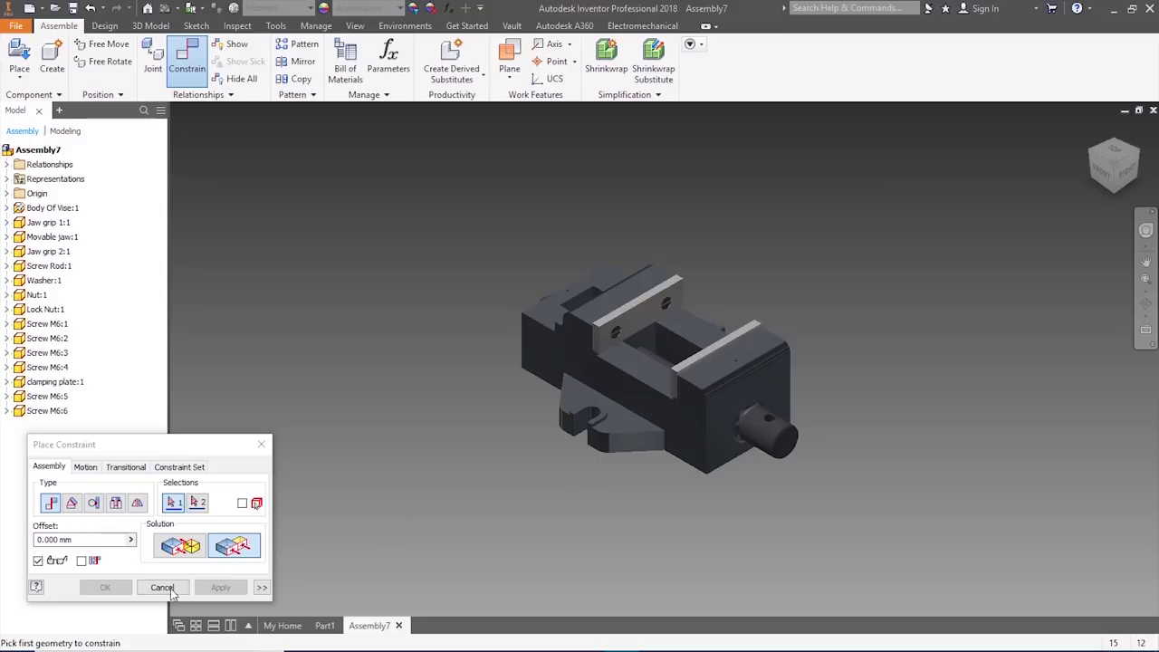
key(Escape)
shift+middle_drag(857, 291, 756, 234)
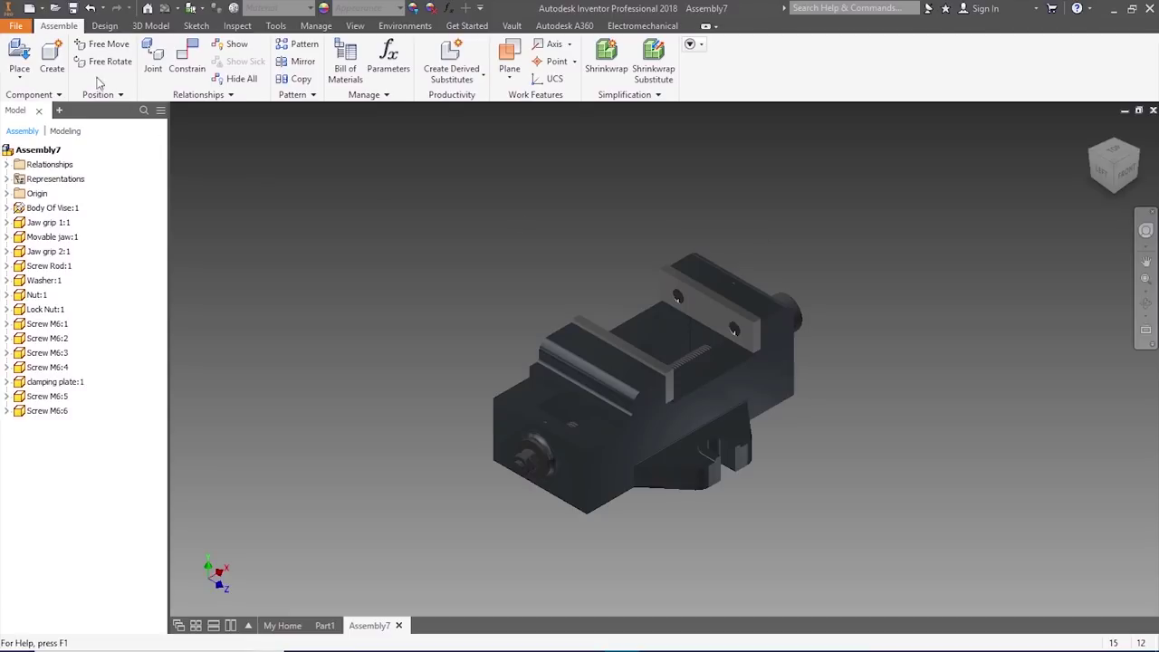
- Save the assembly in the Machine Vise folder under the file name Machine Vise Assembly
click(18, 29)
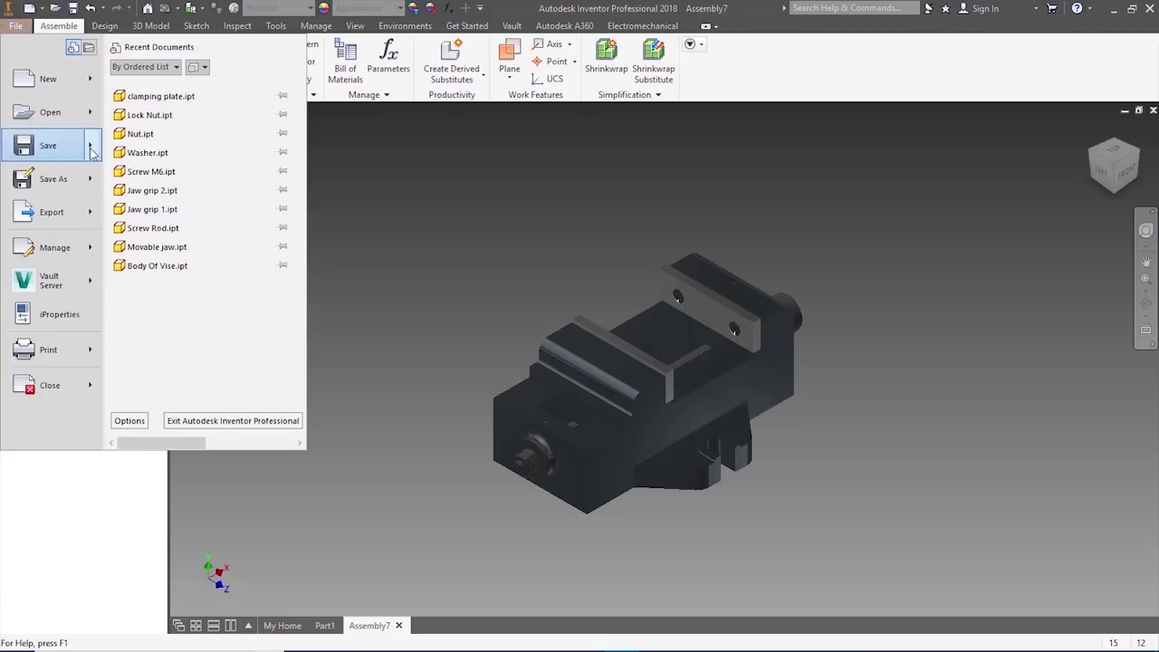
click(52, 178)
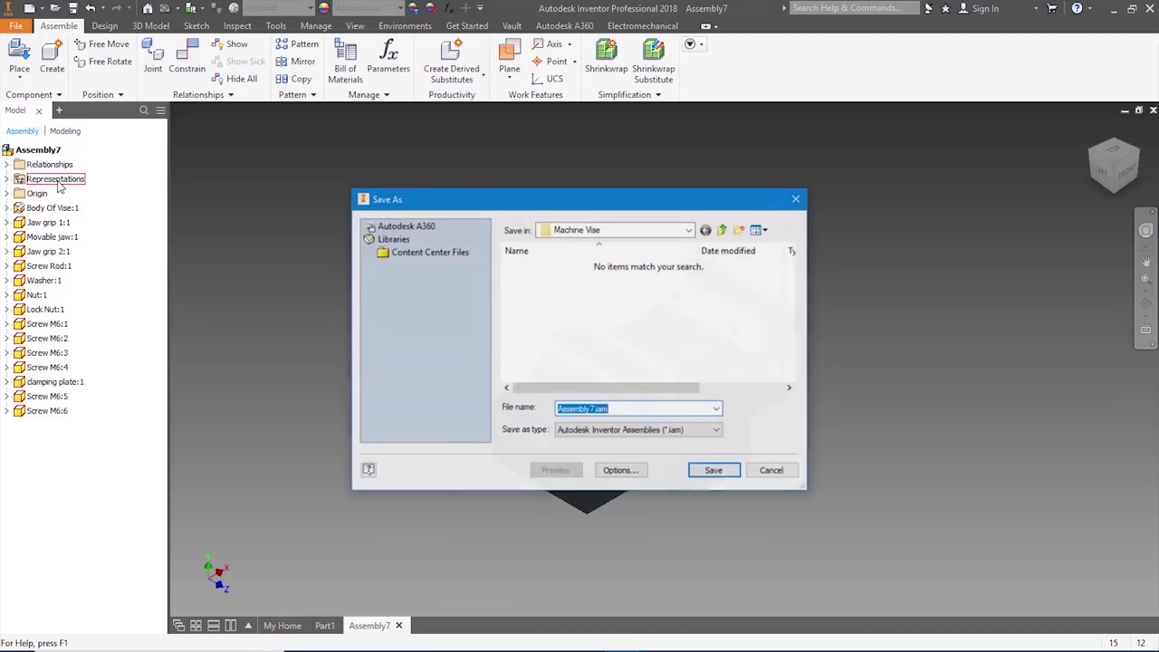
text(Machine Vise)
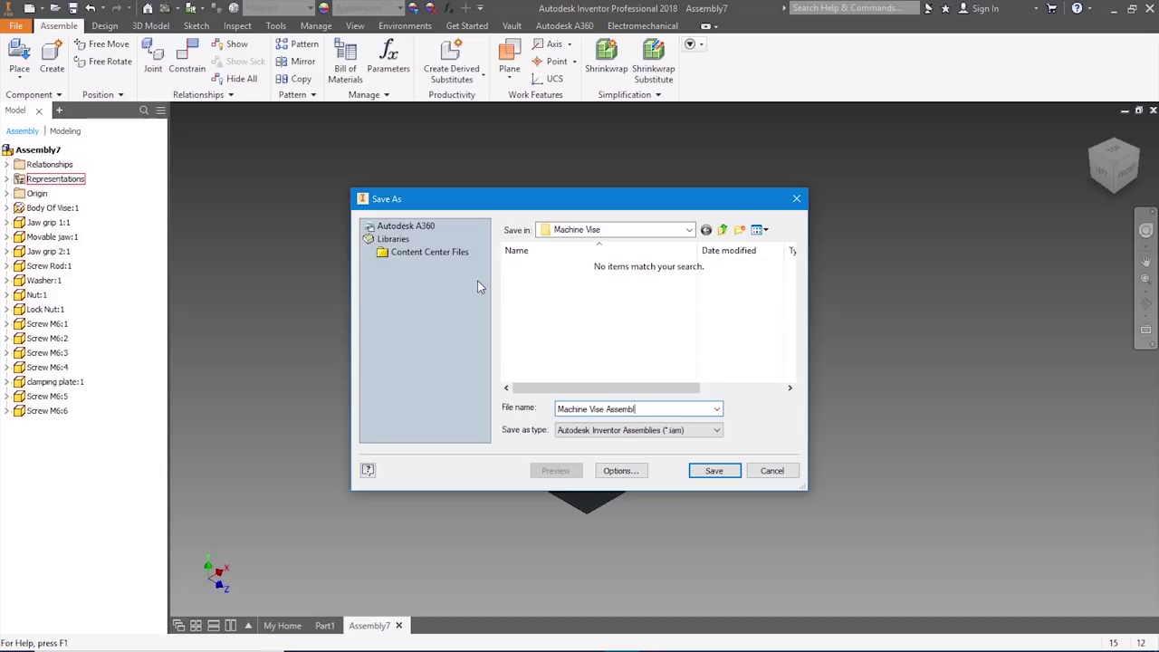
click(714, 471)
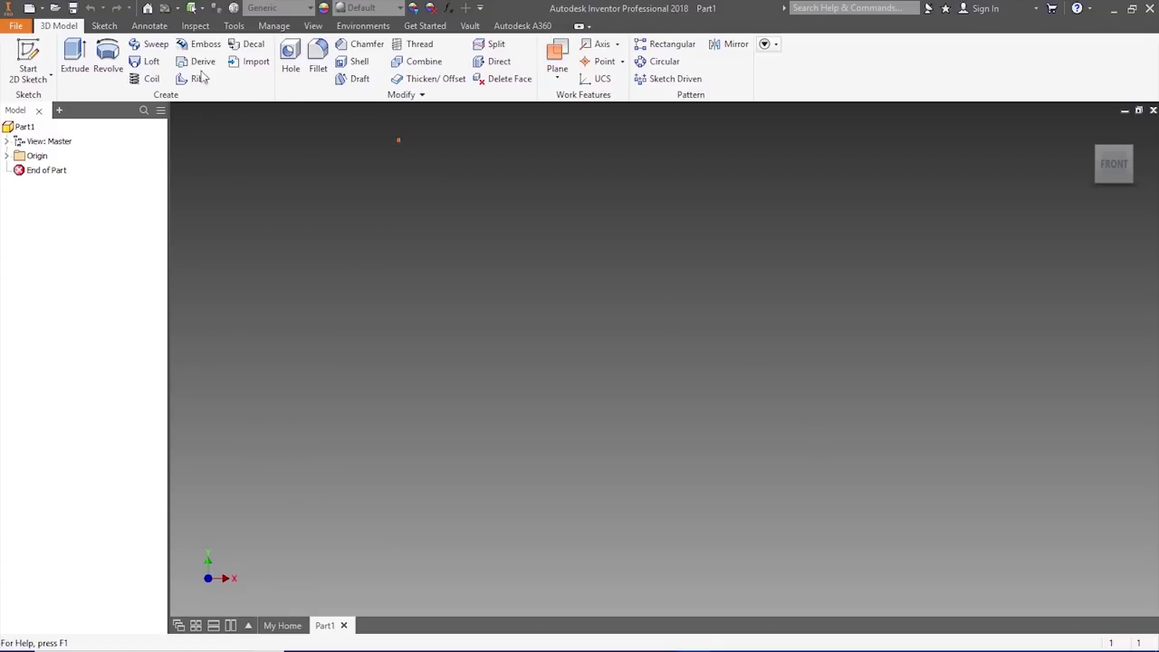
- Create a new drawing from the Metric template ANSI (mm).dwg
click(30, 12)
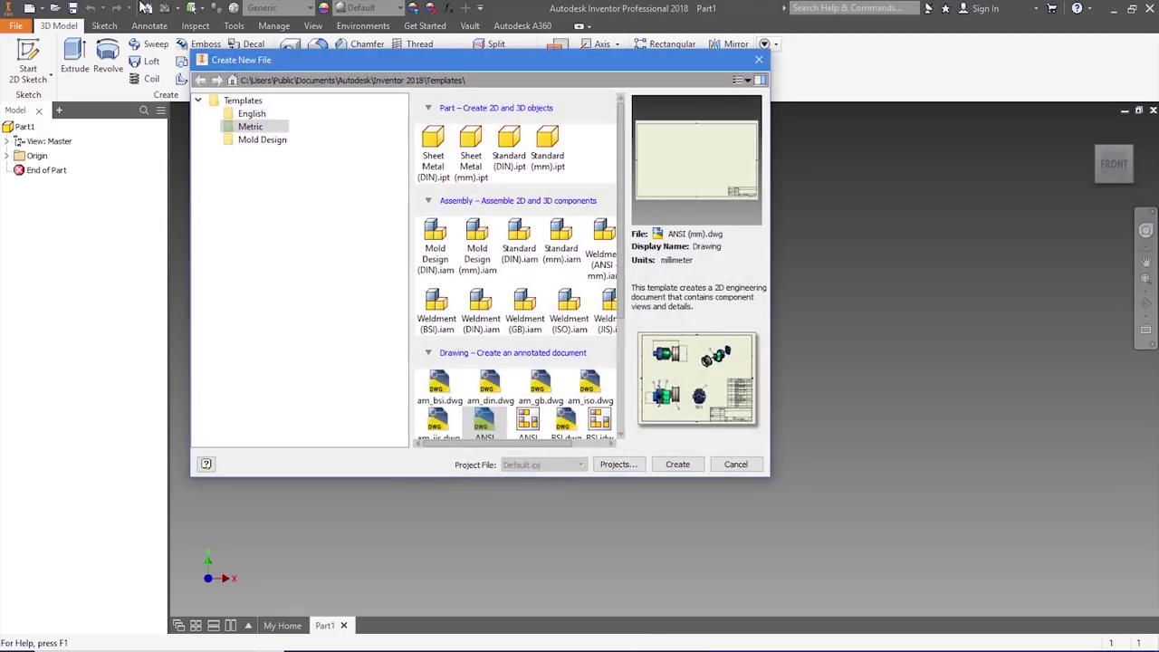
scroll(480, 253, down, 3)
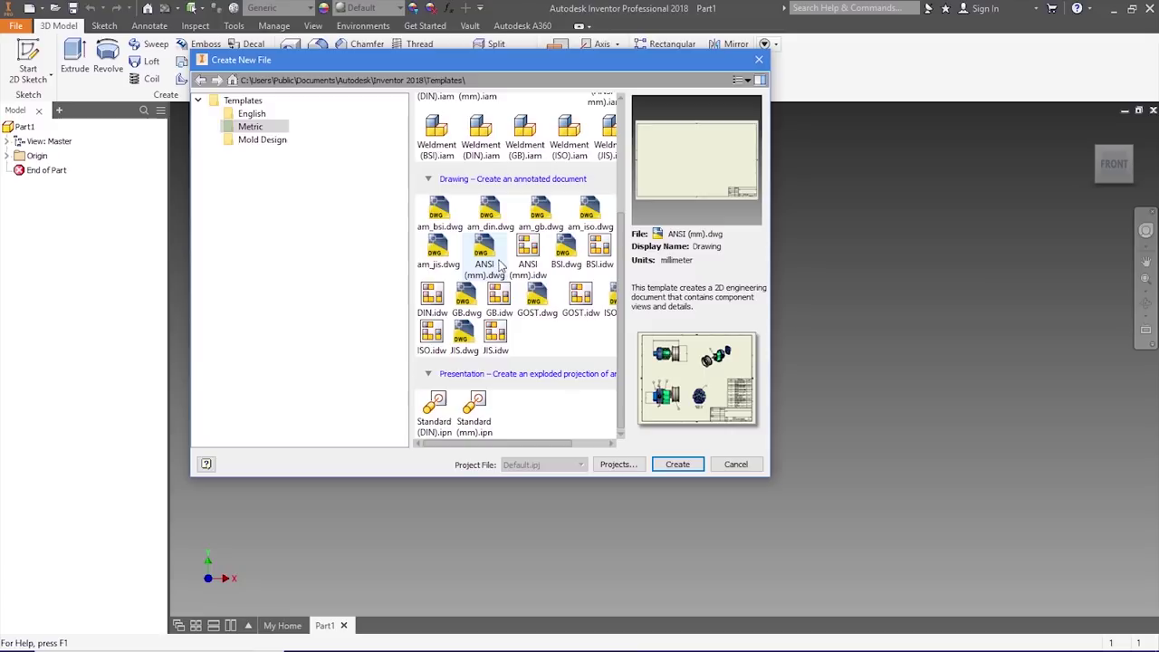
click(500, 258)
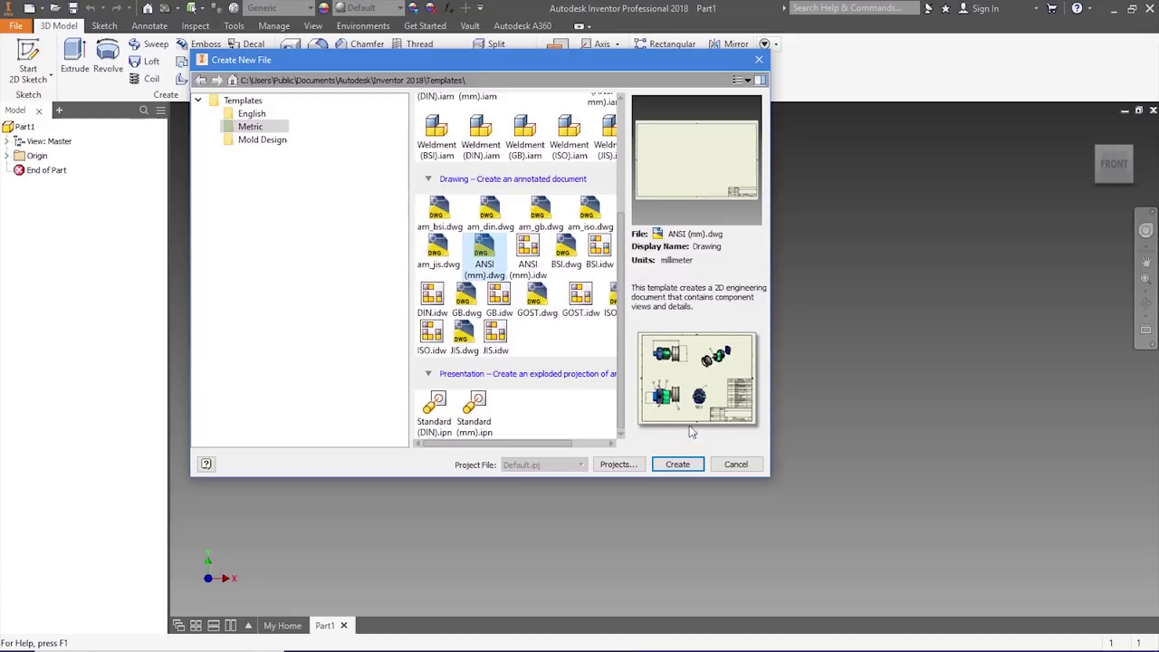
click(677, 465)
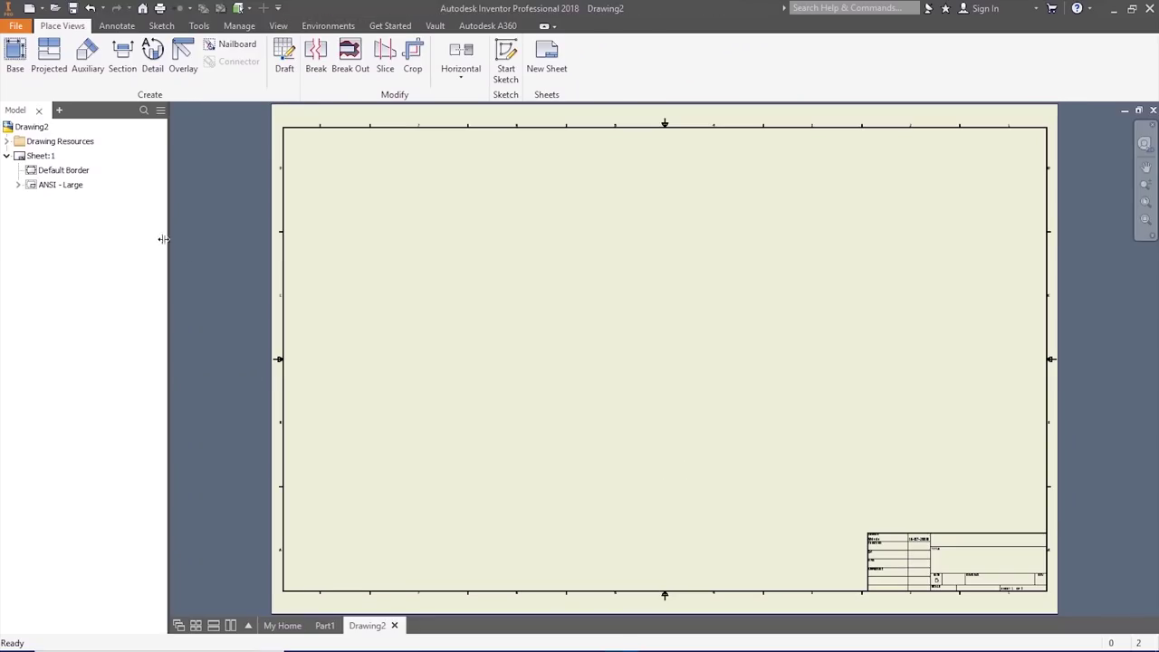
- Delete the ANSI - Large title block from the sheet and change the landscape sheet to a smaller size
right_click(60, 186)
click(97, 210)
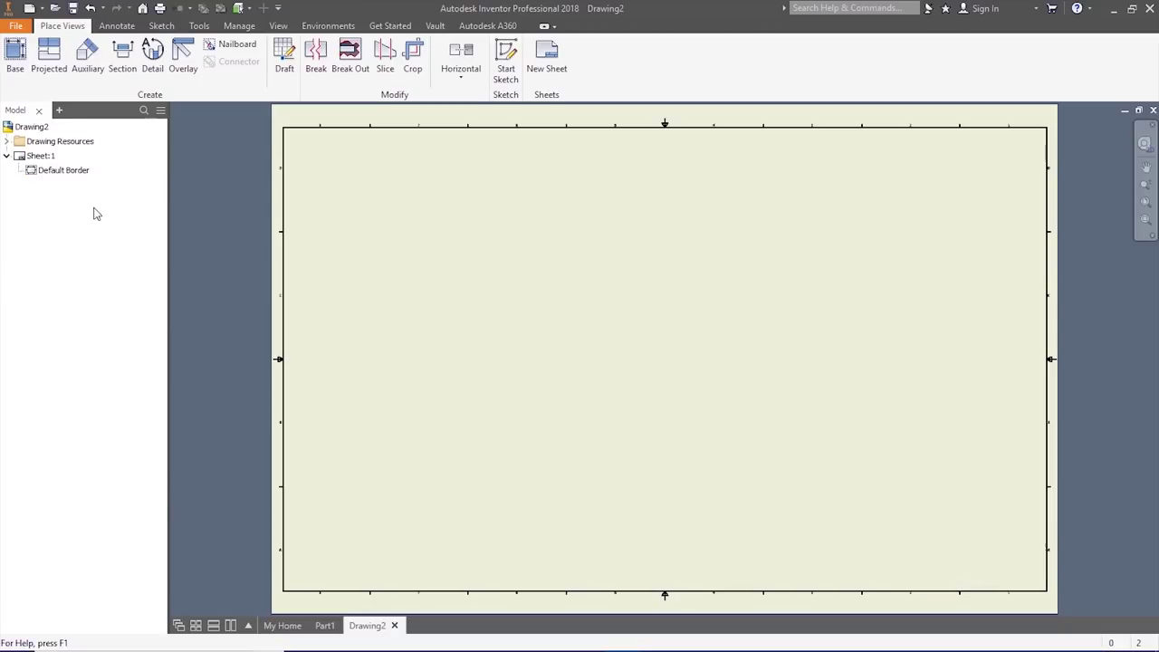
right_click(54, 159)
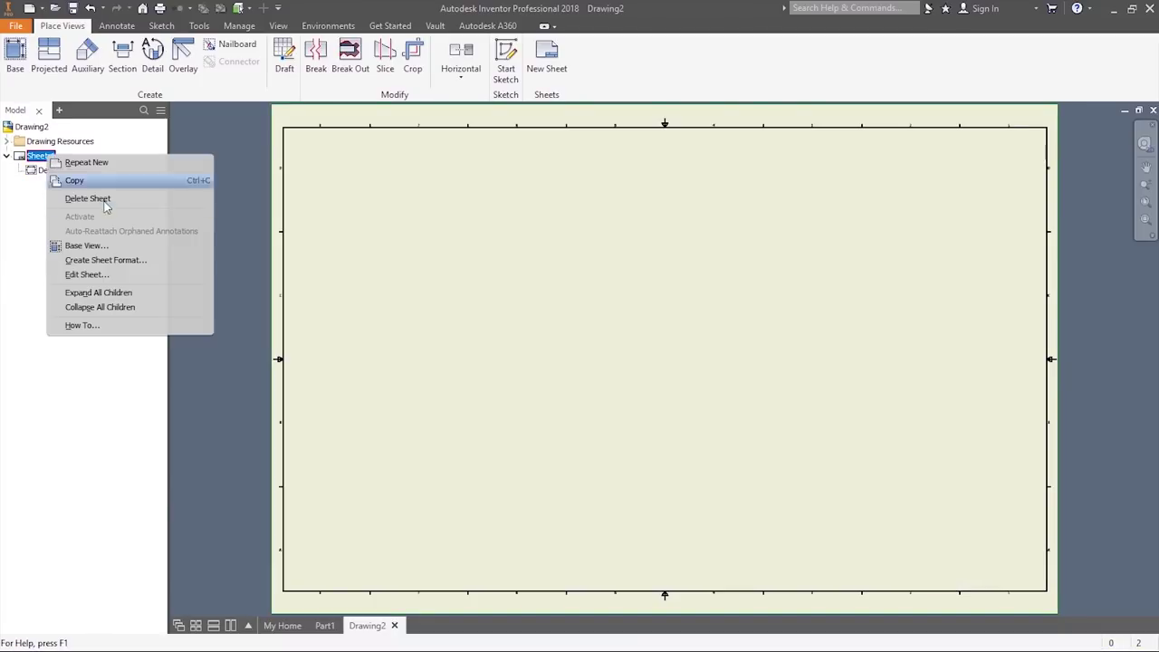
click(97, 276)
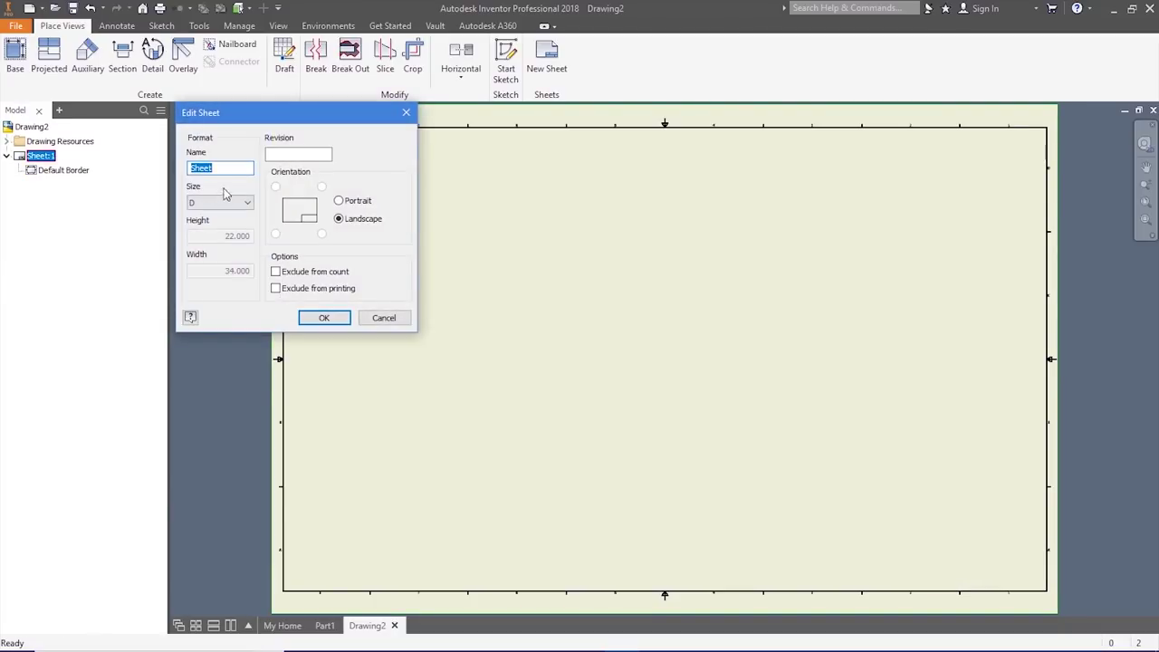
click(226, 201)
click(204, 291)
click(324, 318)
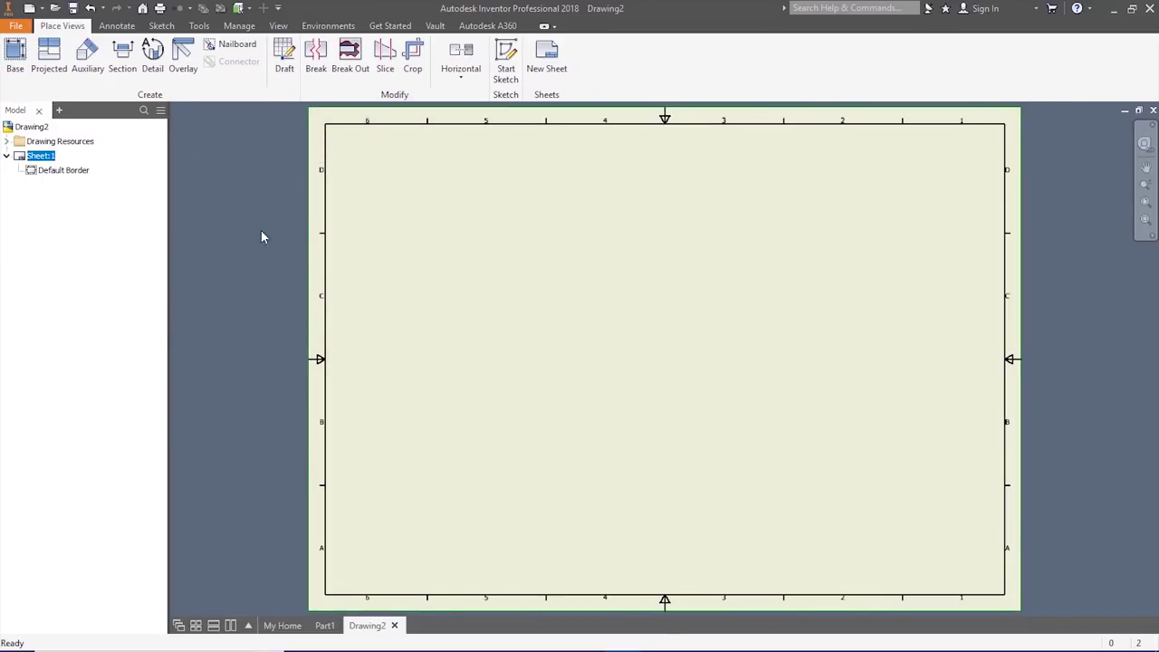
- Place a top-oriented base view of Machine Vise Assembly.iam at 1/2 scale with hidden lines in the sheet's lower-left area
click(15, 64)
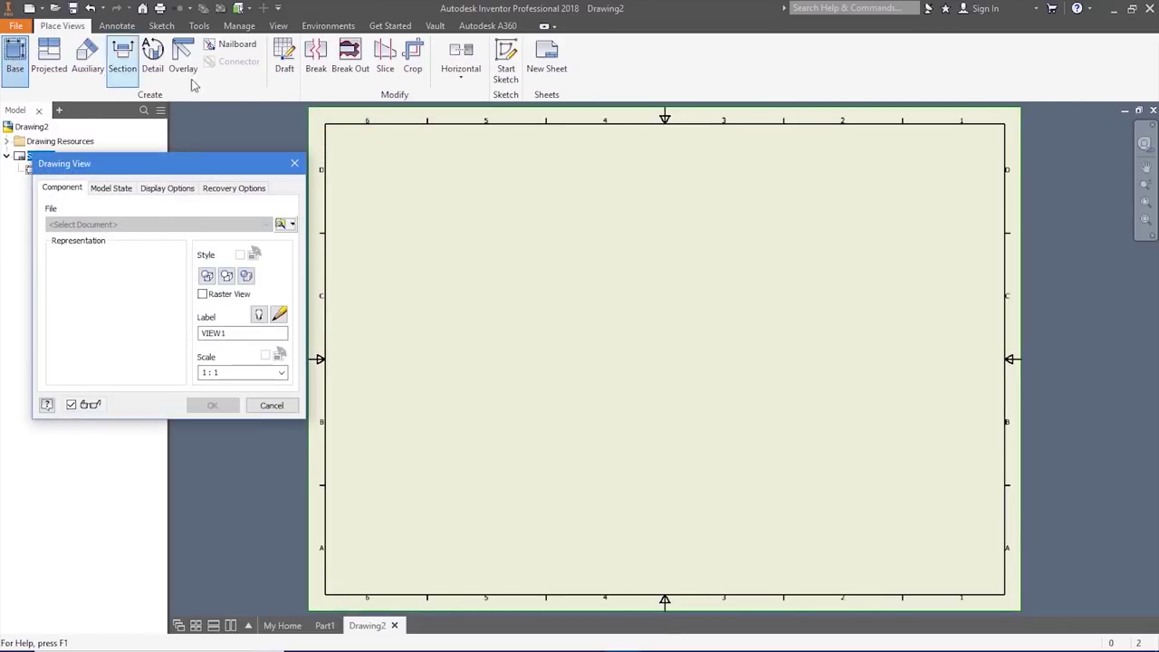
click(284, 225)
scroll(281, 230, down, 2)
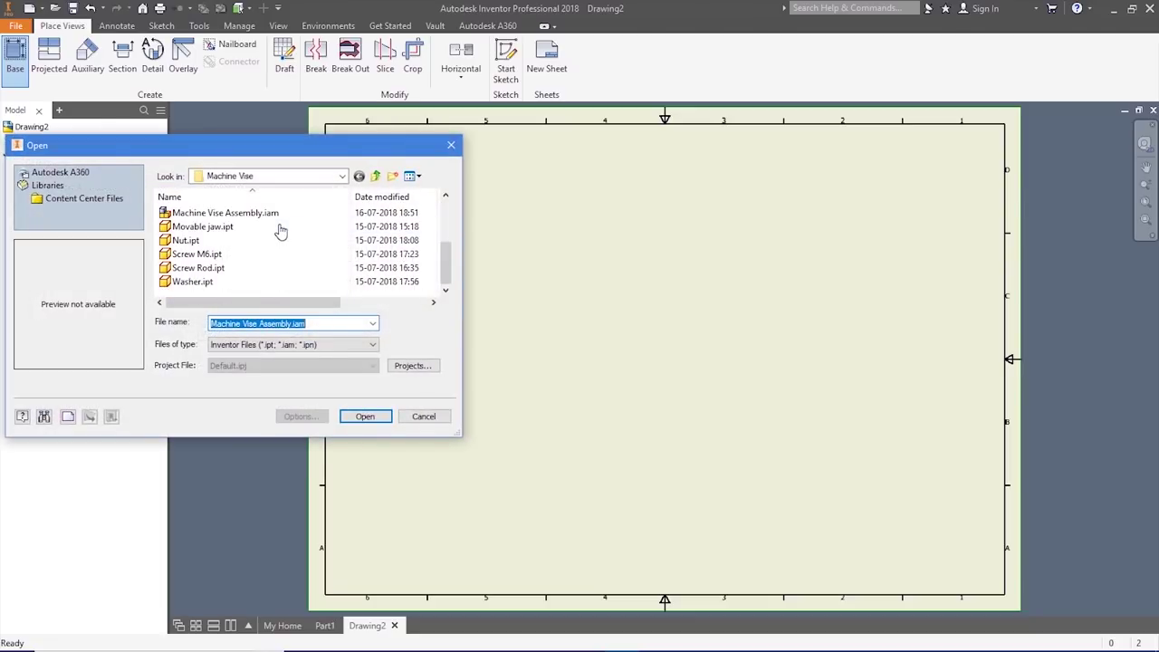
click(234, 216)
double_click(233, 213)
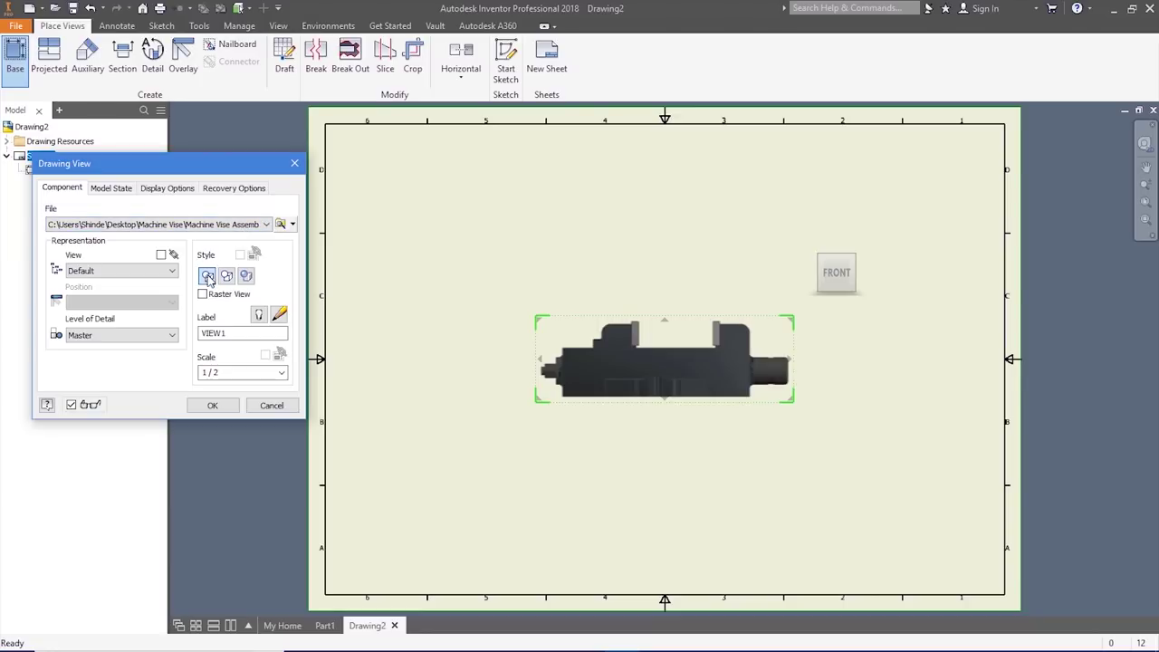
mouse_move(807, 226)
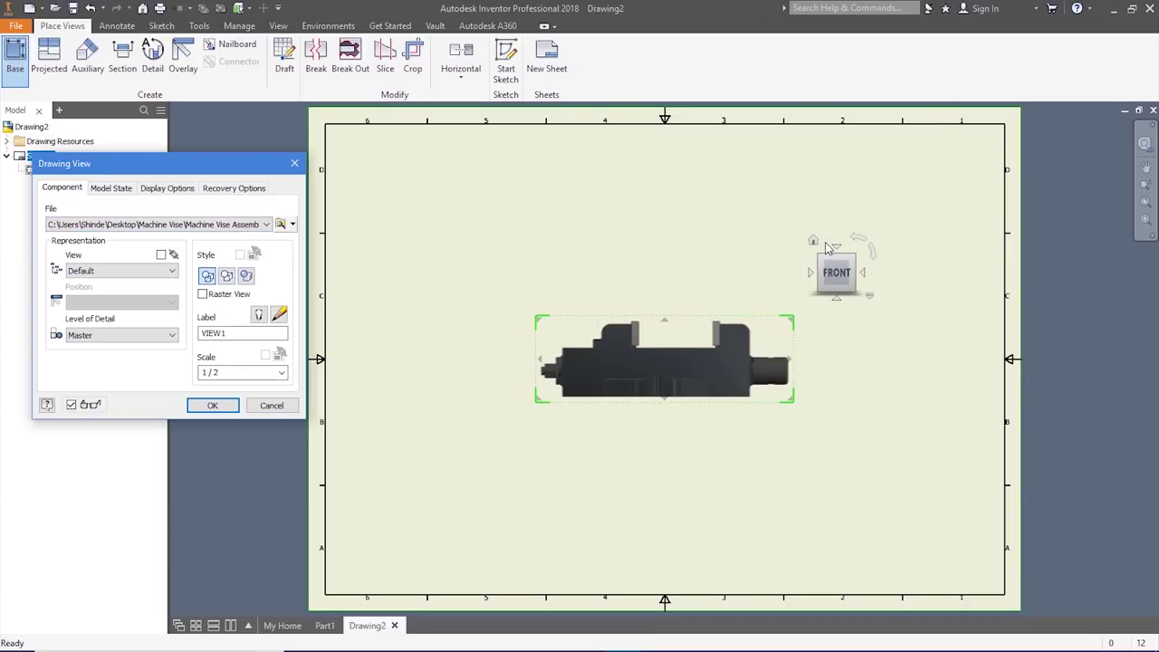
click(836, 248)
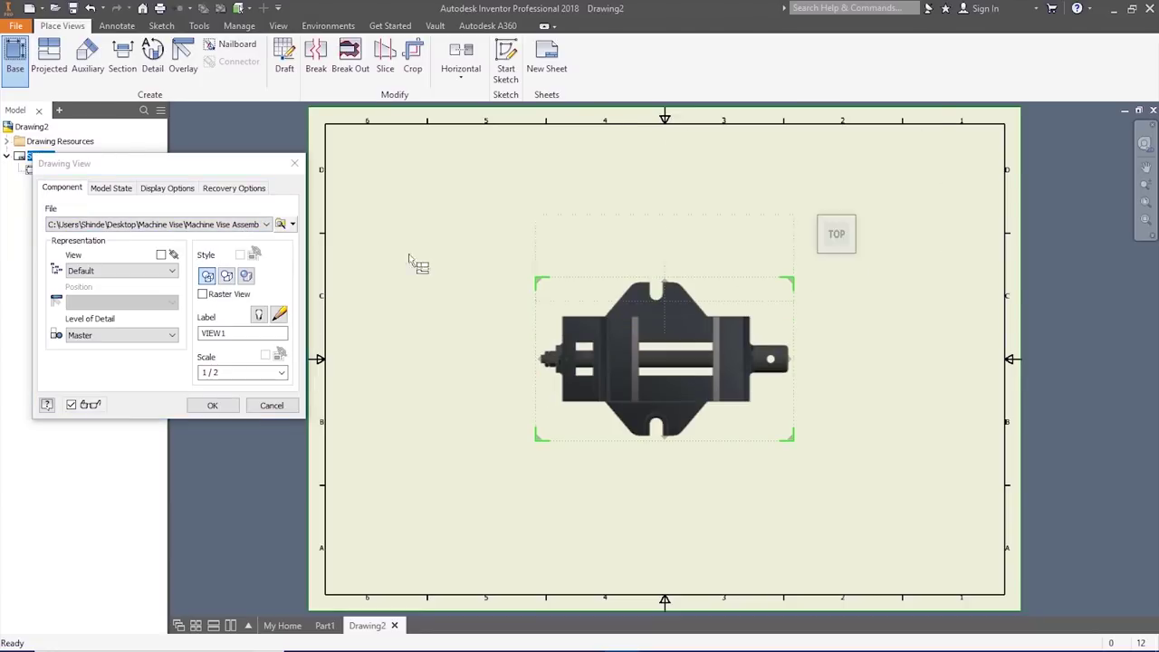
click(222, 403)
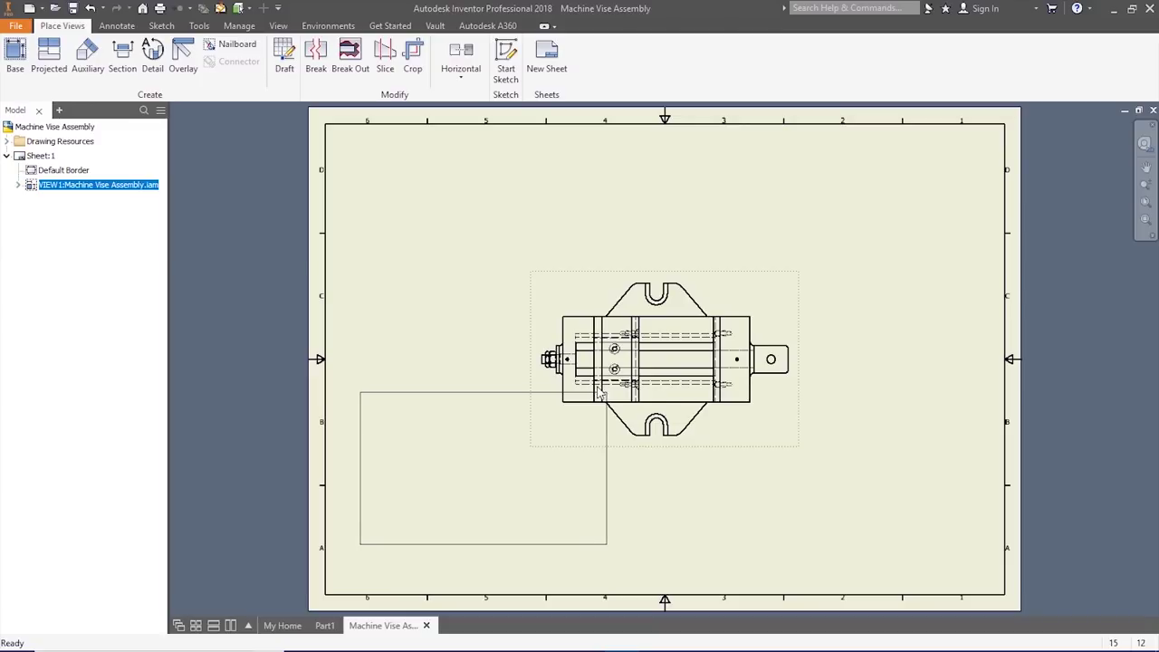
drag(600, 392, 603, 393)
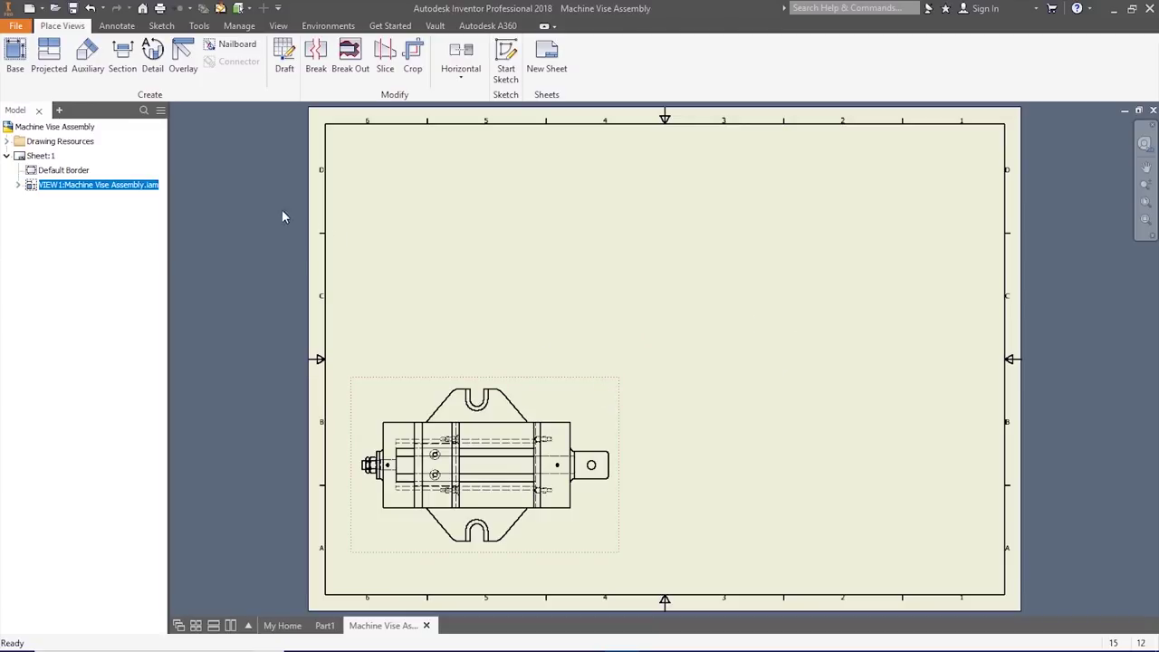
- Define a stepped section line on the top view, along the screw axis, down through the lower mounting slot, and out to the left
click(120, 60)
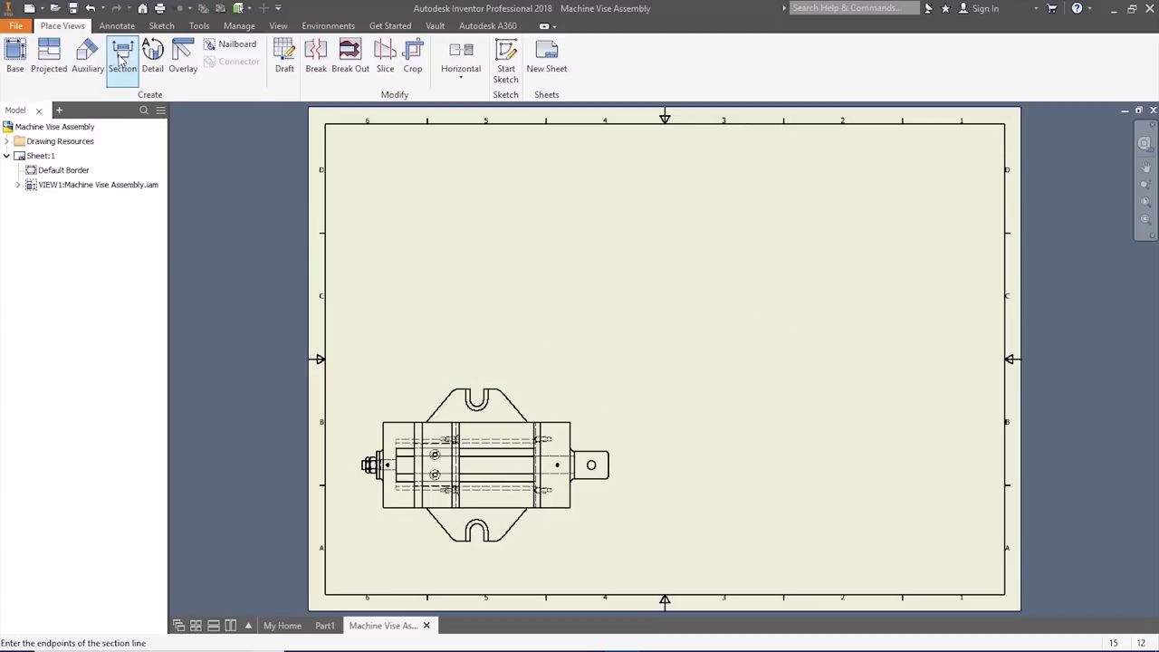
scroll(608, 489, down, 5)
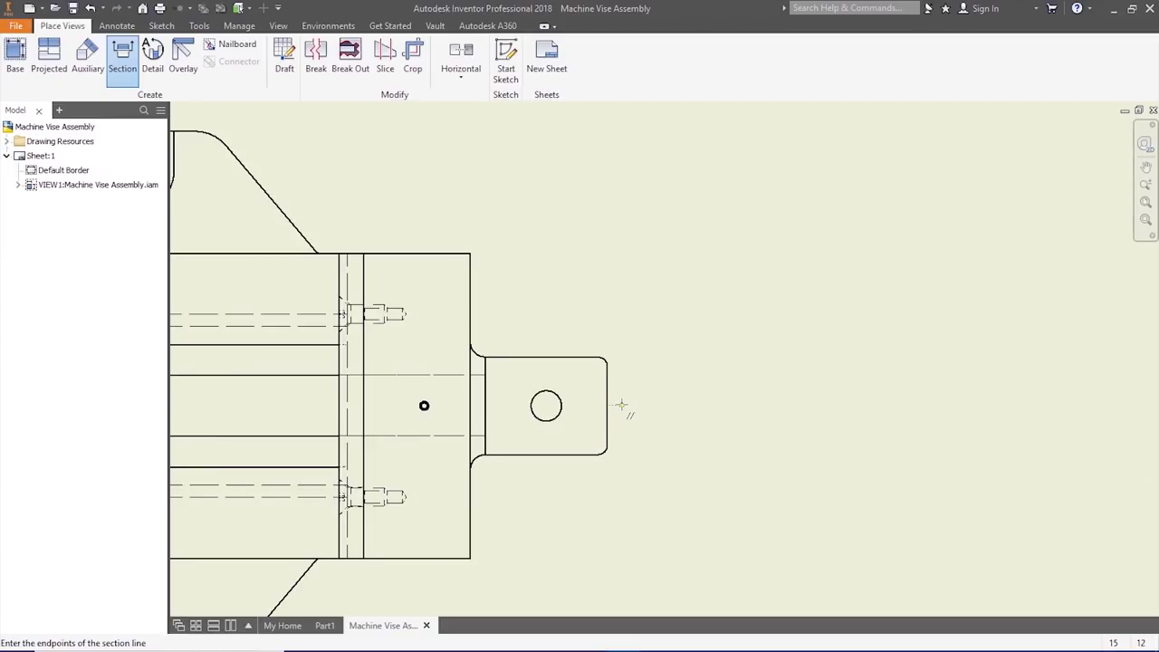
scroll(621, 405, up, 3)
click(621, 405)
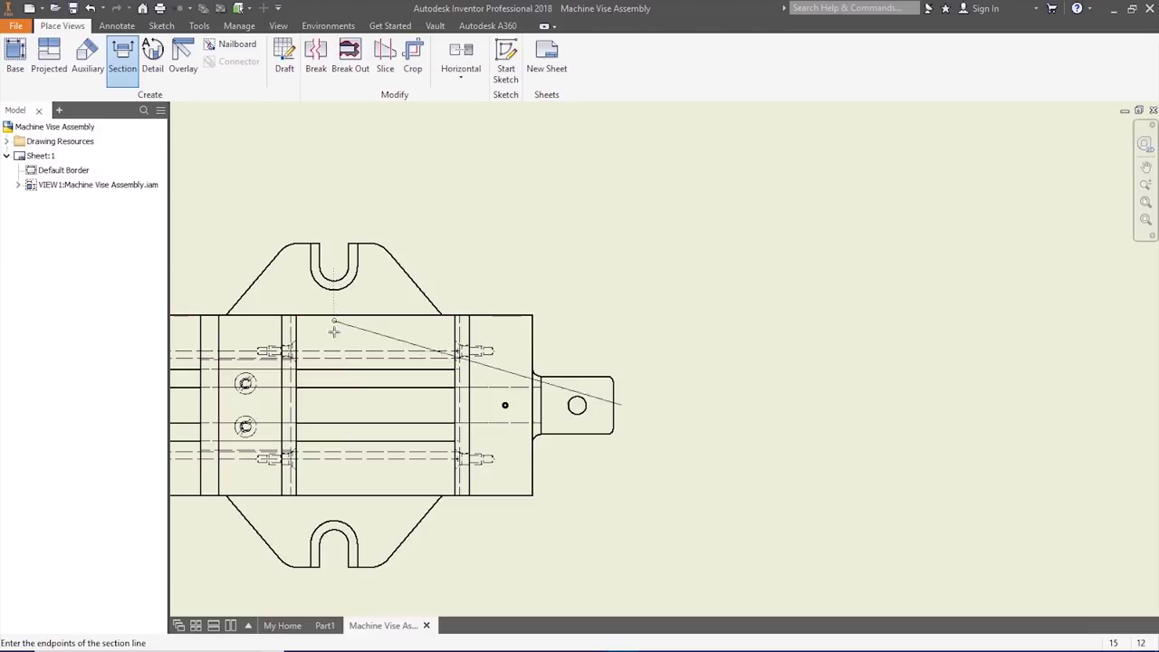
click(332, 405)
scroll(332, 405, up, 3)
scroll(339, 446, down, 3)
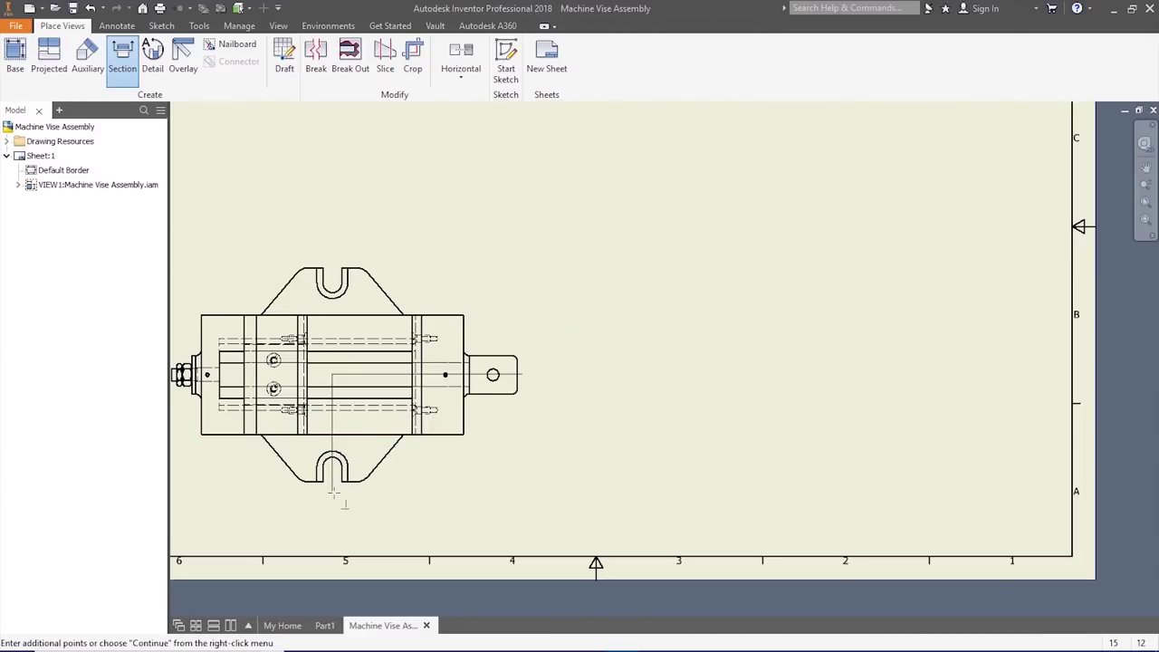
scroll(331, 498, up, 3)
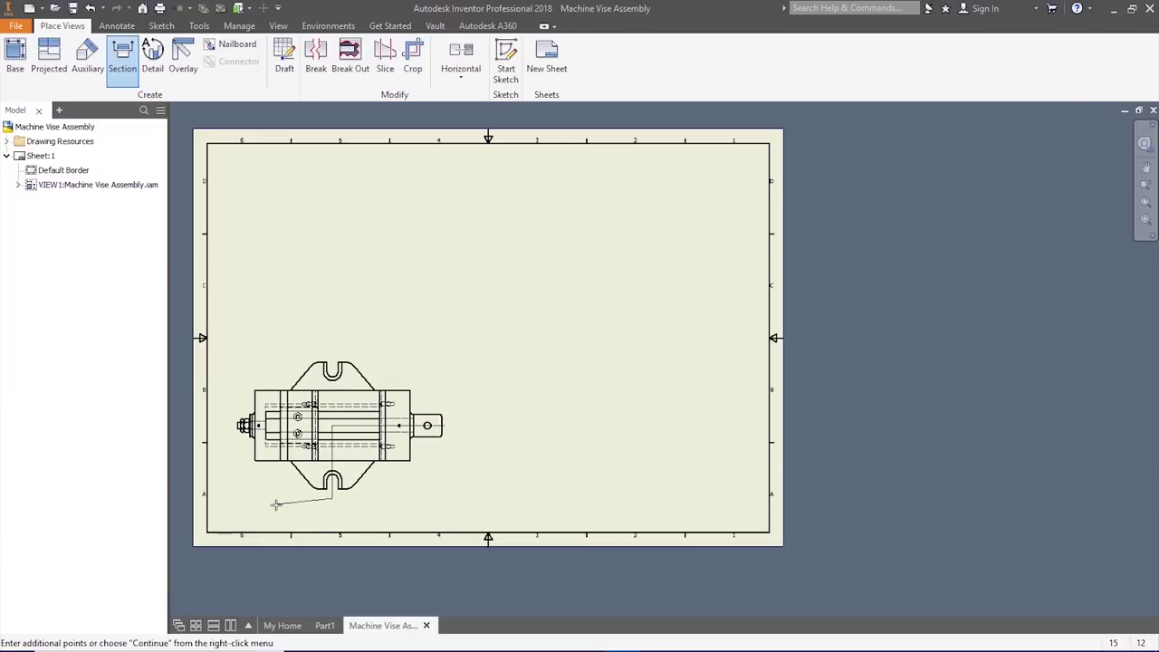
scroll(274, 505, down, 4)
scroll(271, 501, up, 3)
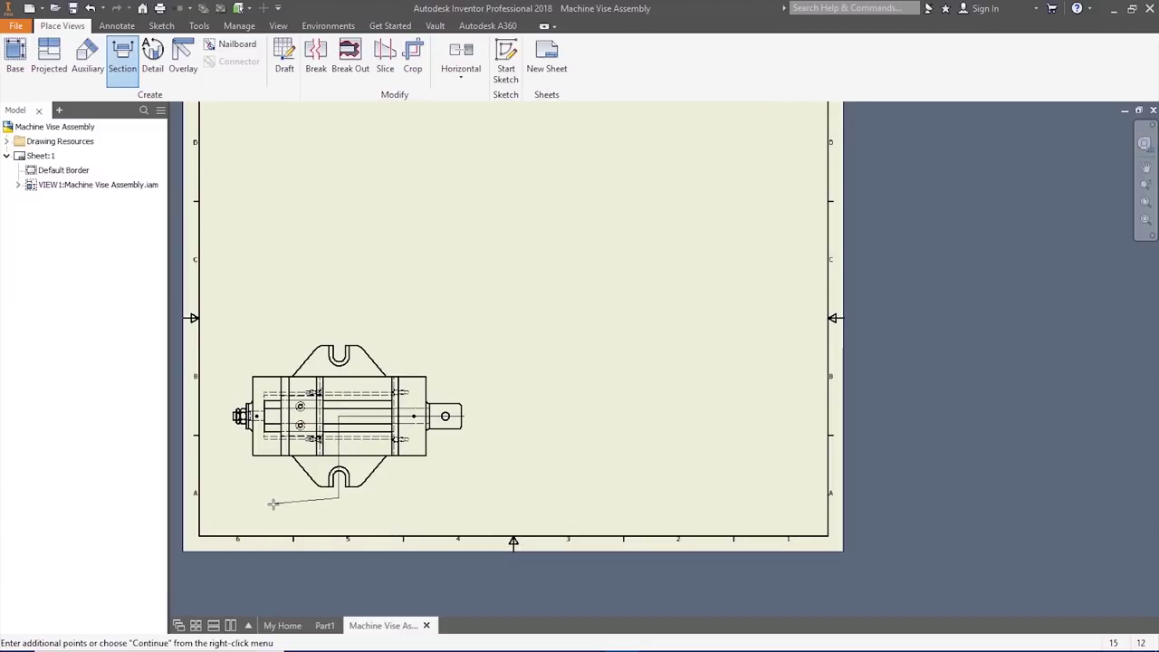
right_click(218, 489)
click(286, 487)
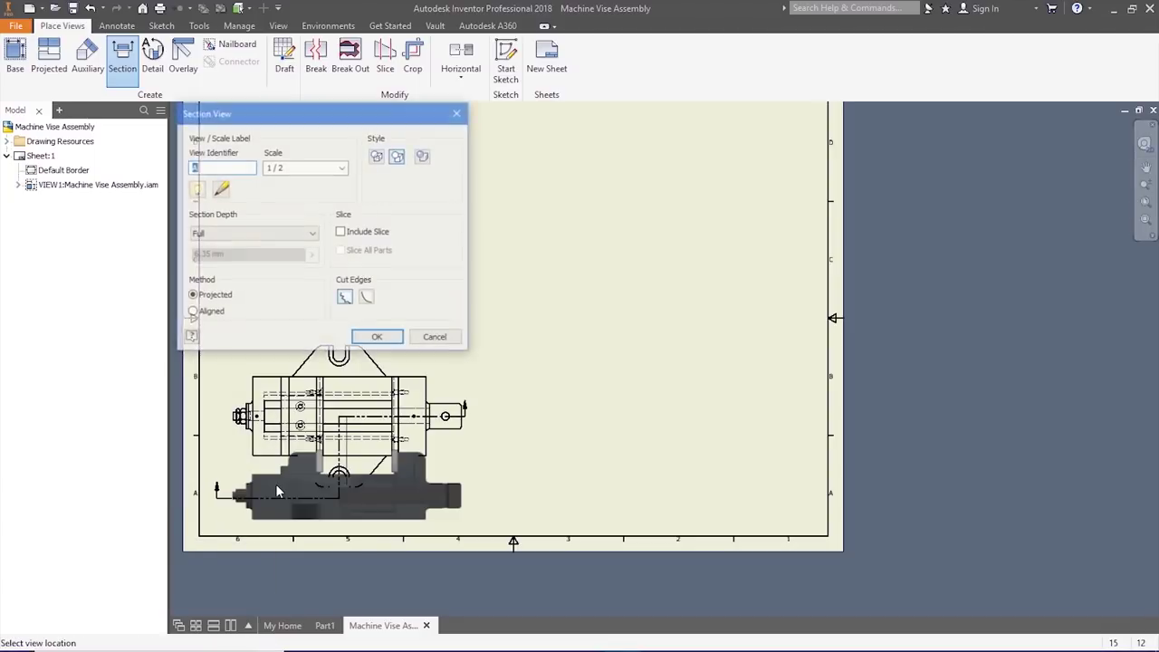
- Place section view A at 1/2 scale with full depth and hidden lines shown, and position it above the top view
click(379, 158)
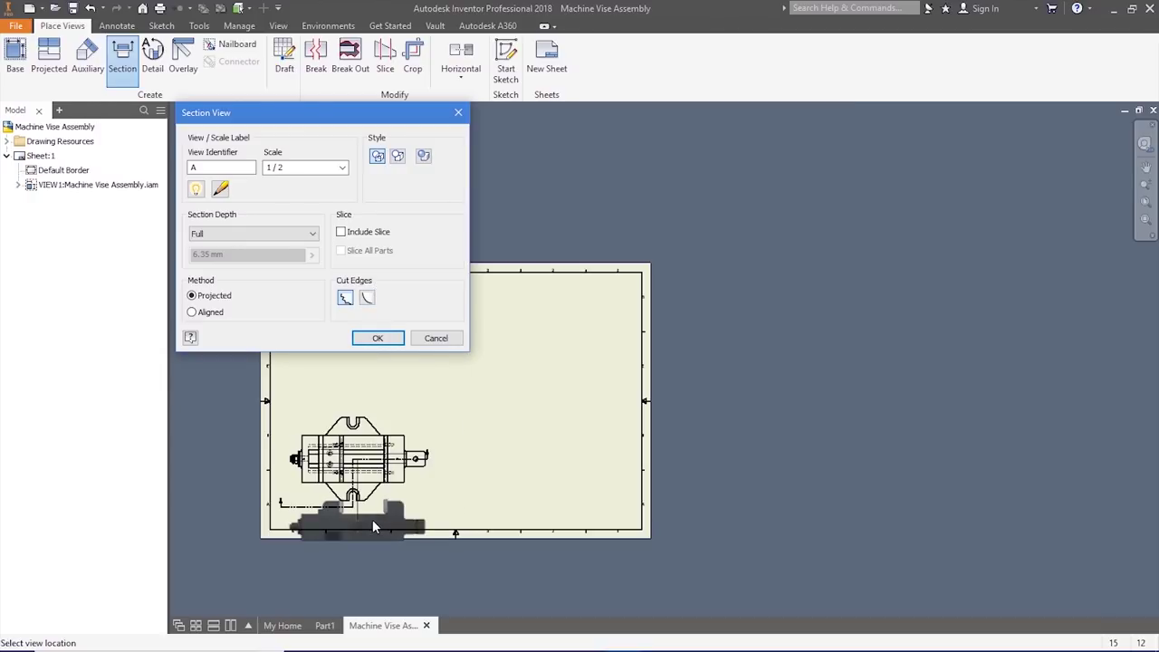
click(365, 552)
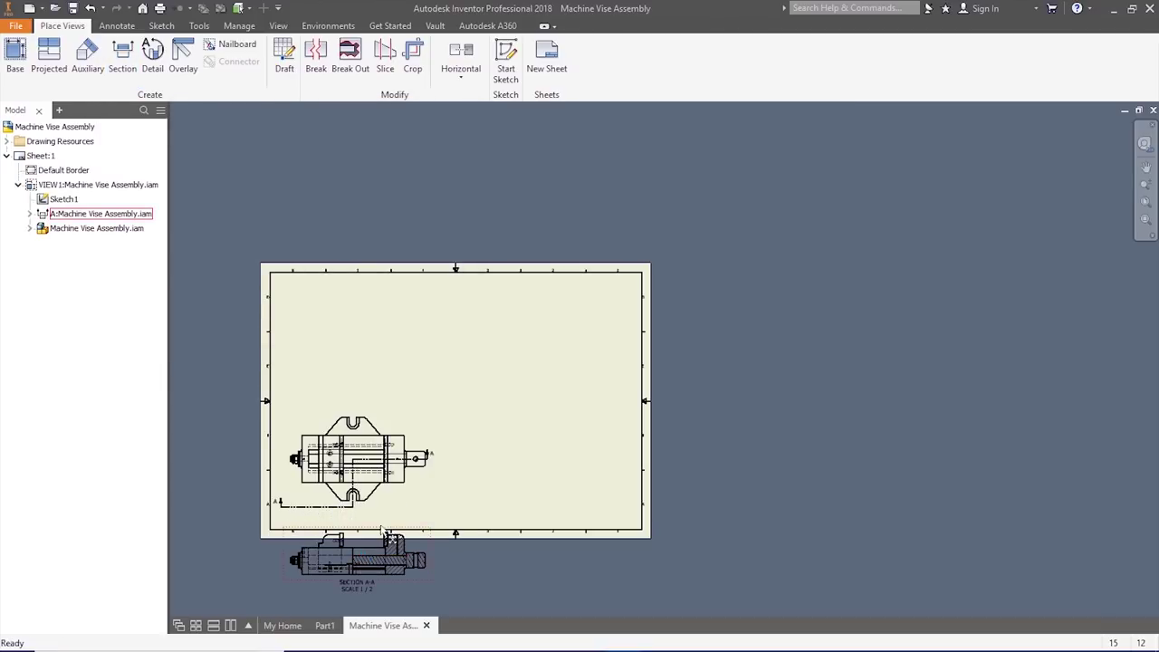
drag(426, 543, 416, 330)
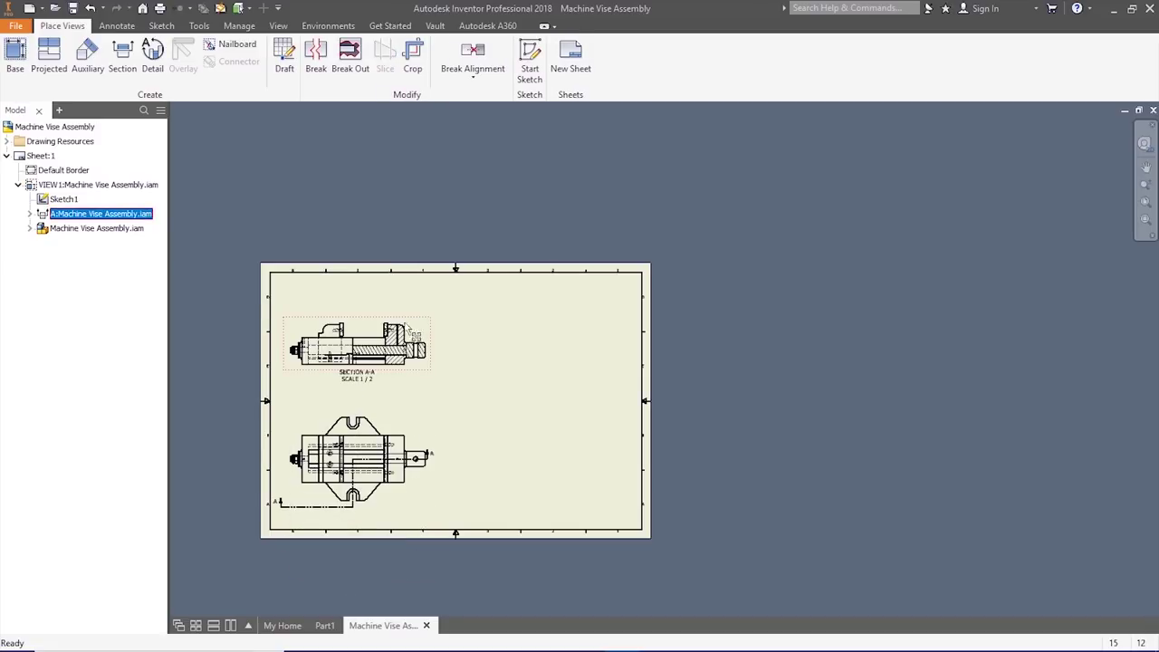
- Move the top view slightly upward on the sheet, closer to section view A-A
scroll(353, 356, up, 3)
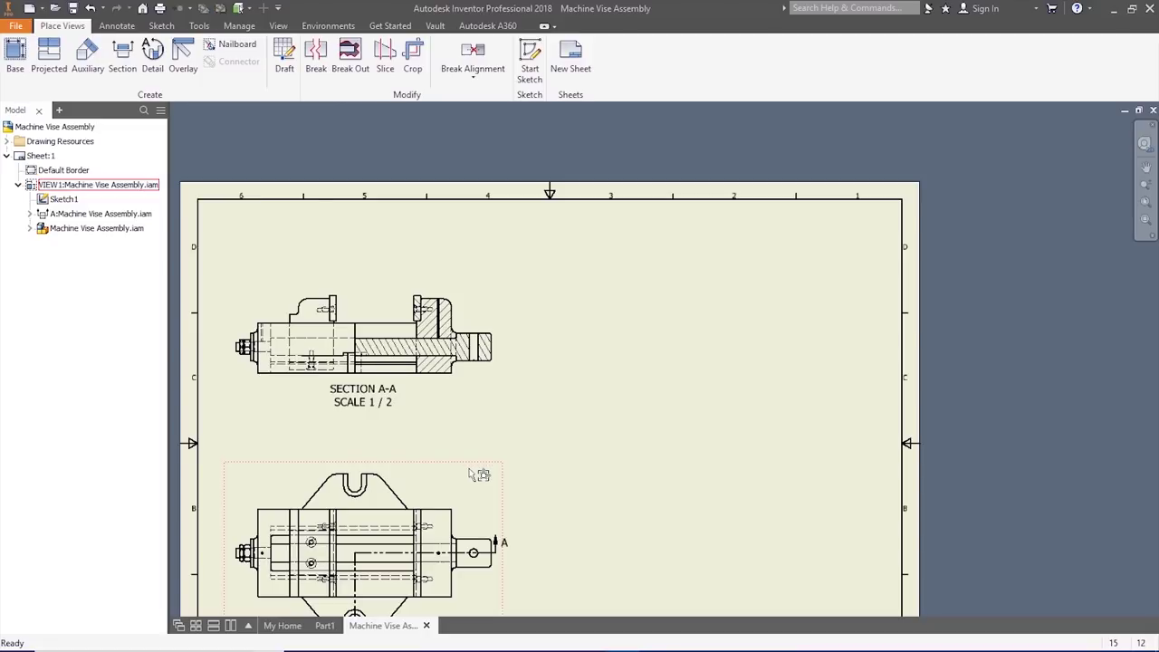
drag(470, 471, 471, 447)
scroll(549, 401, down, 2)
scroll(551, 402, up, 3)
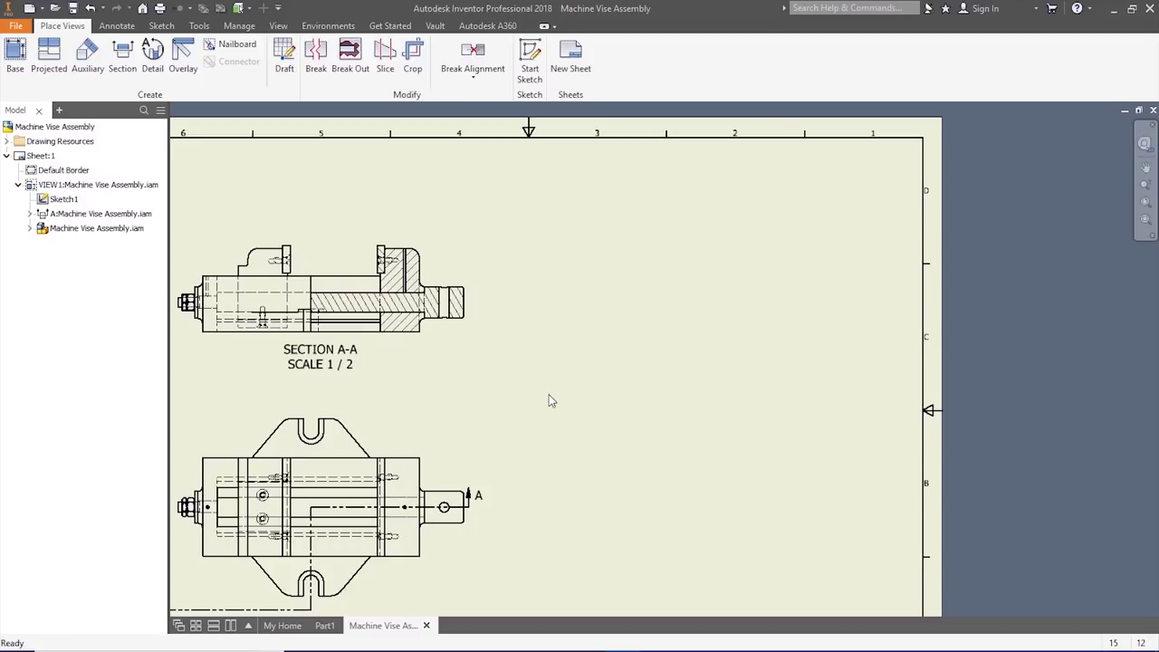
scroll(512, 383, down, 2)
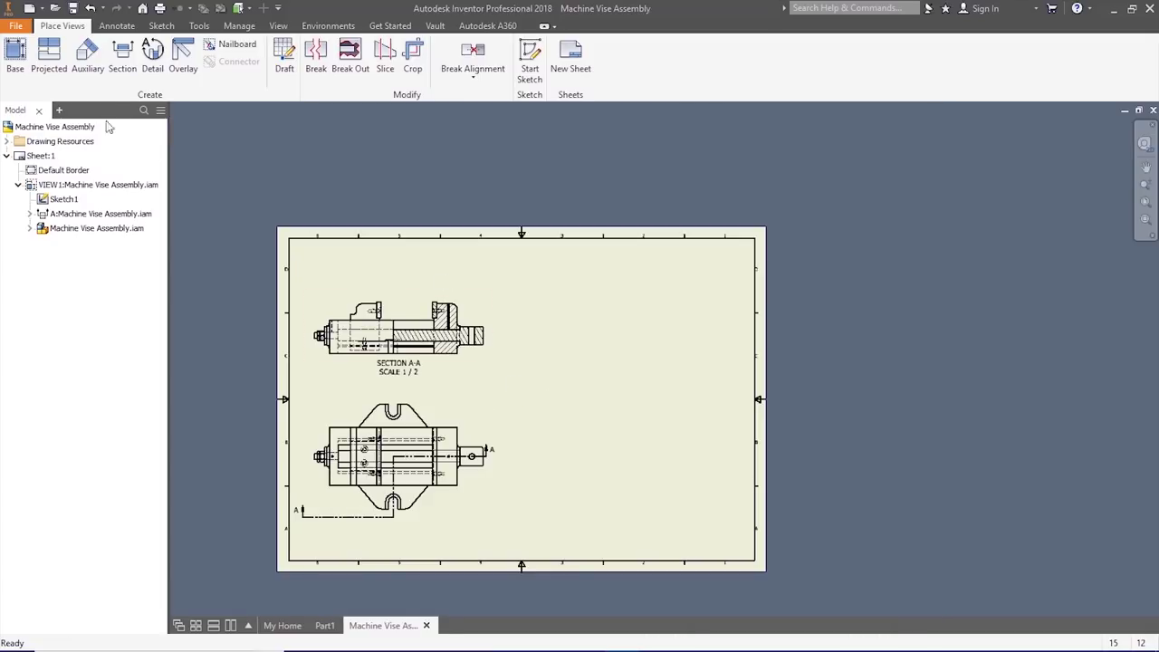
- Add an isometric base view of Machine Vise Assembly.iam at 1/2 scale with hidden lines removed in the sheet's upper-right area
click(15, 56)
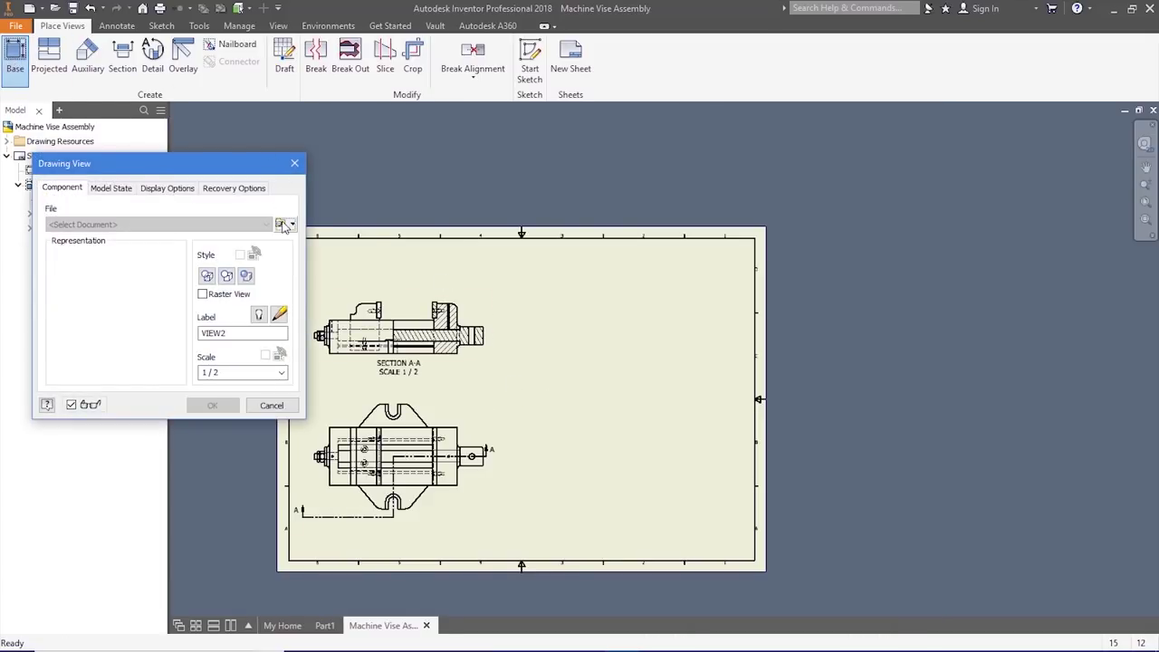
click(281, 225)
scroll(238, 244, down, 2)
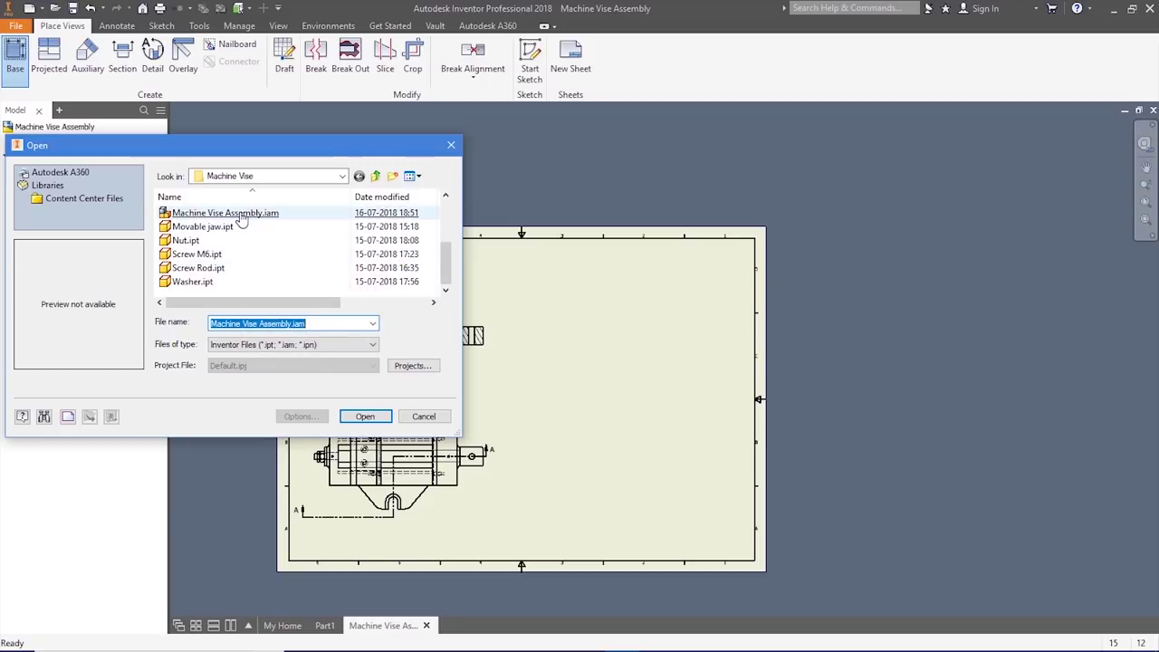
double_click(240, 216)
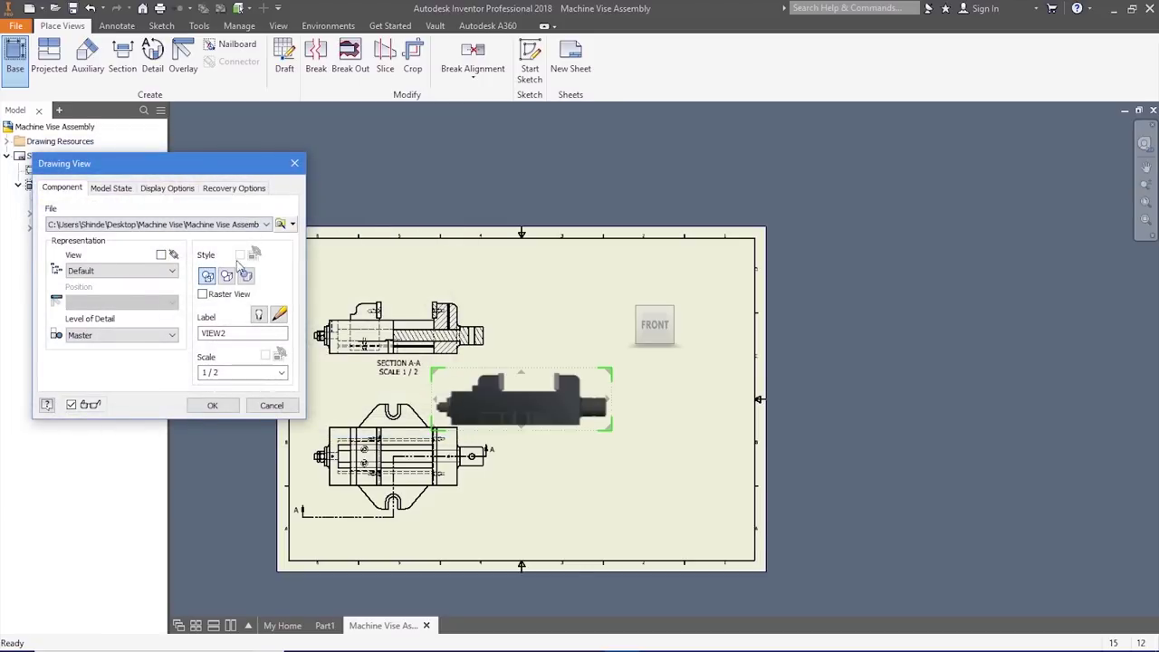
click(226, 276)
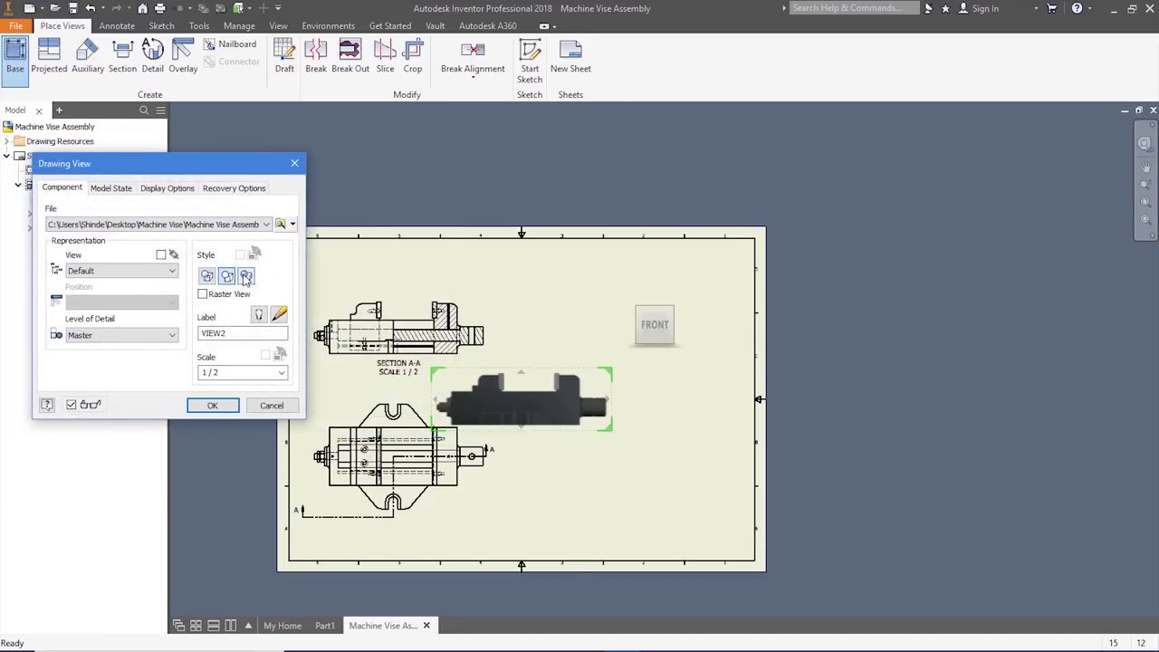
click(643, 312)
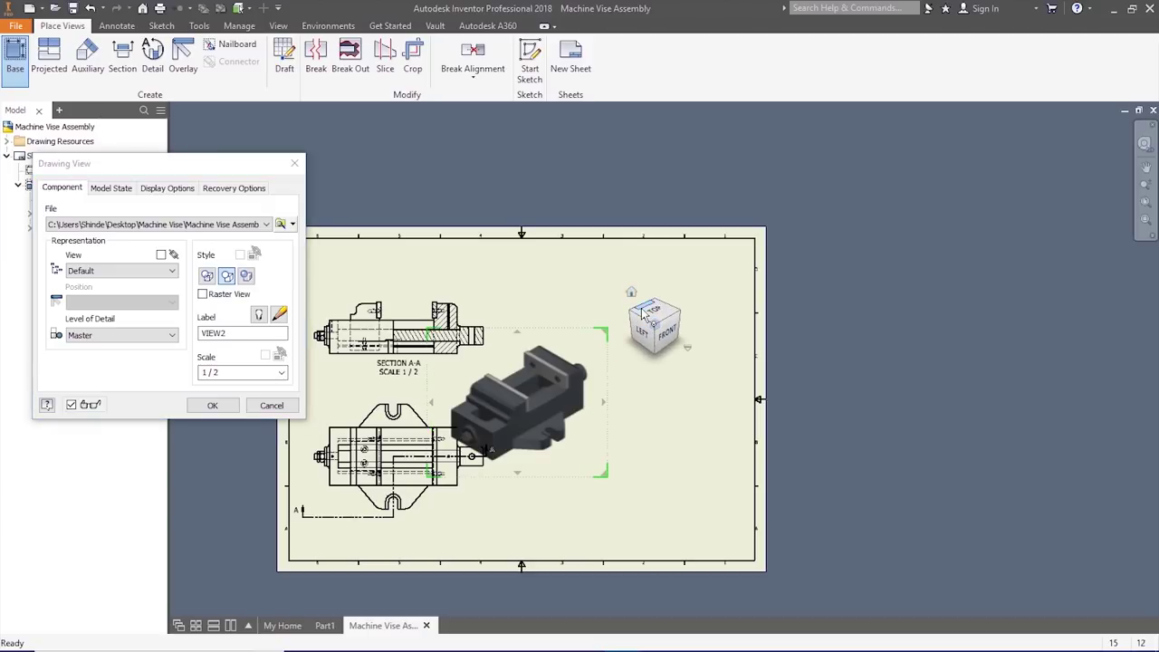
click(228, 407)
drag(570, 339, 679, 271)
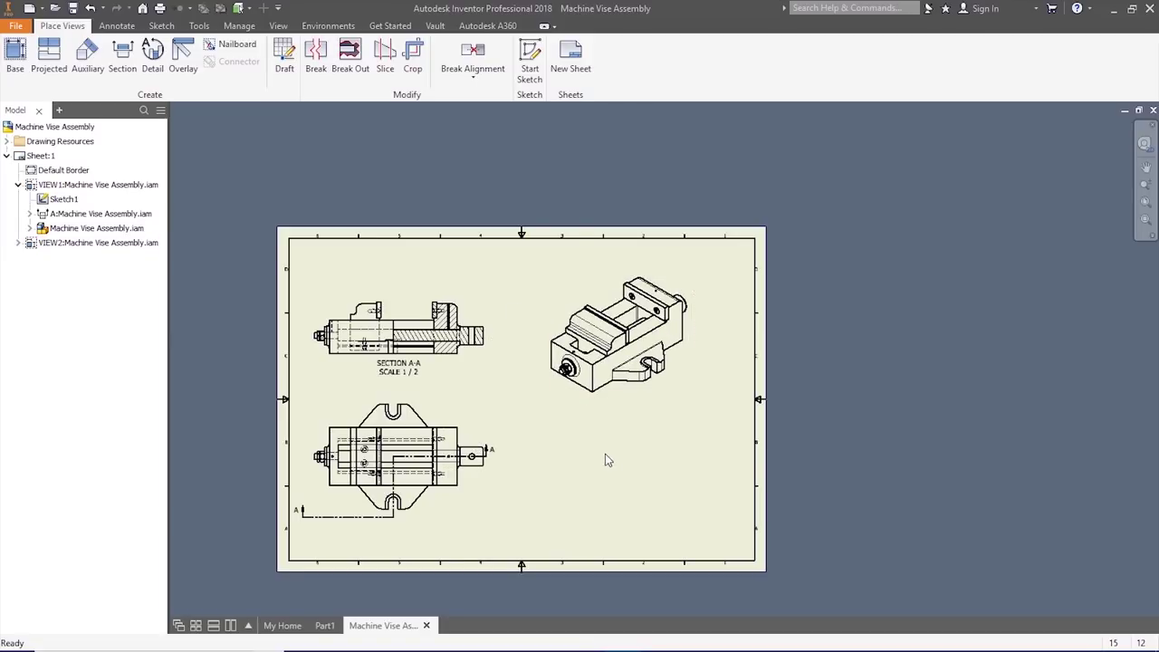
- Auto-balloon all components of section view A-A, ignoring multiple instances, and align the balloons vertically between the section and isometric views
click(120, 27)
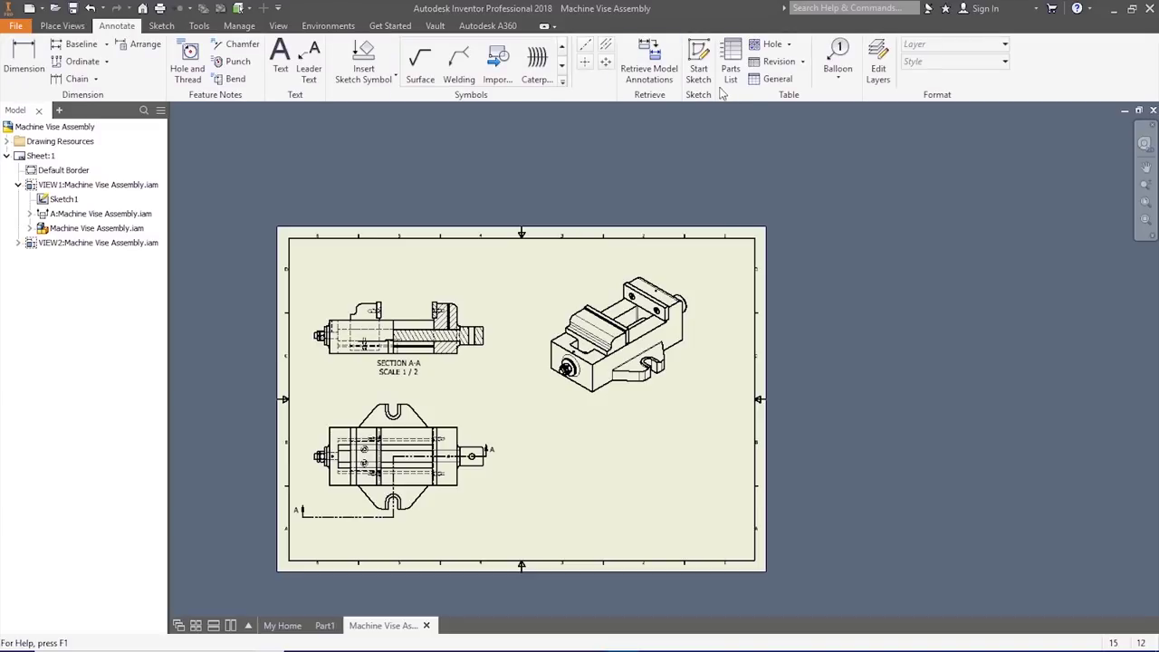
click(837, 72)
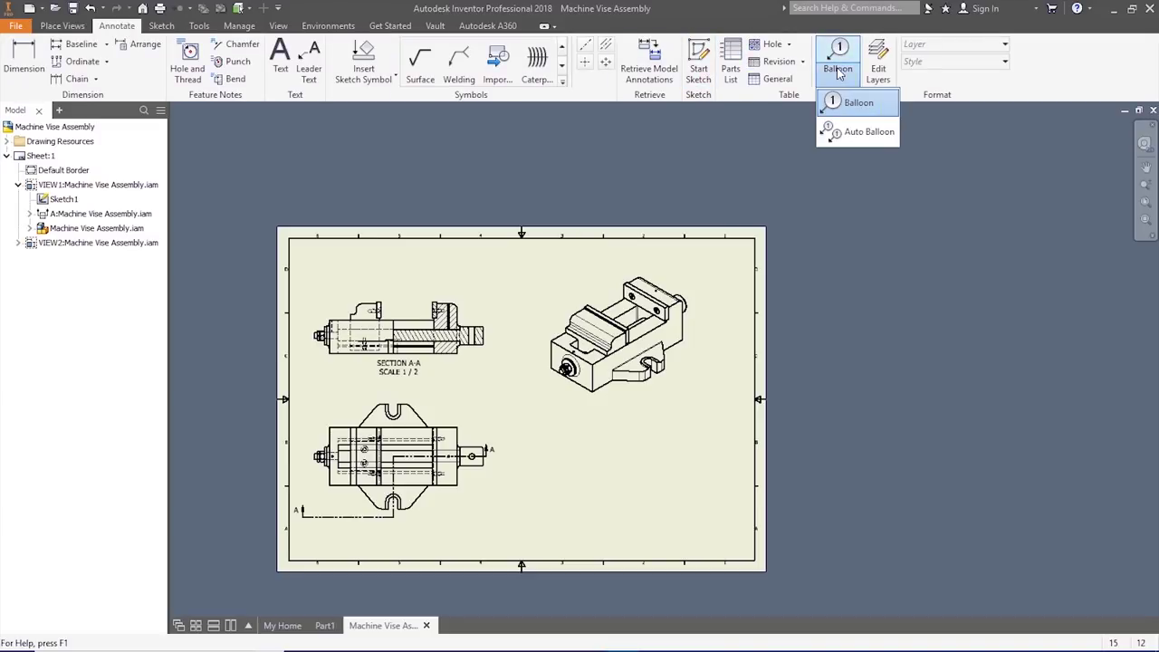
click(853, 131)
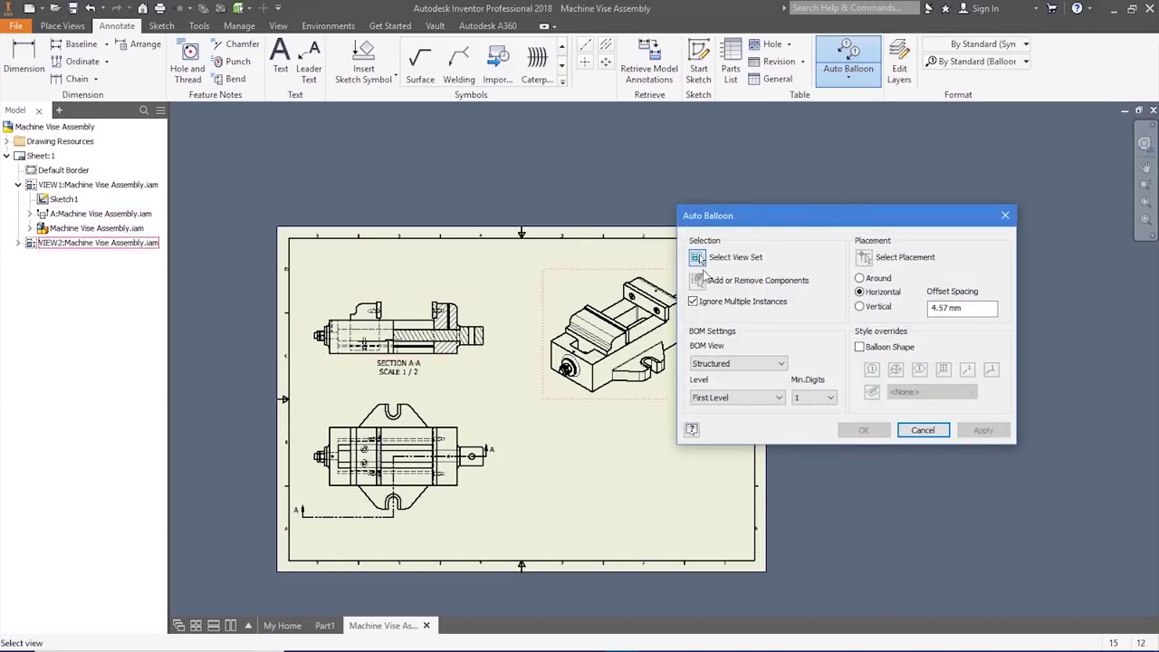
click(480, 305)
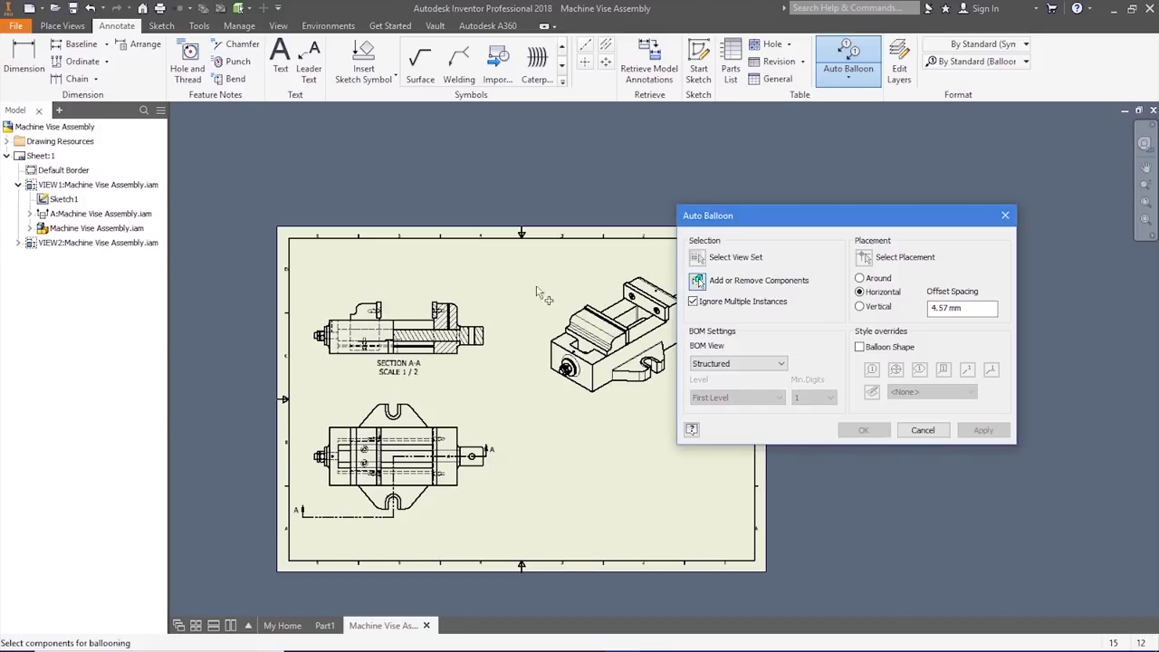
drag(305, 279, 513, 387)
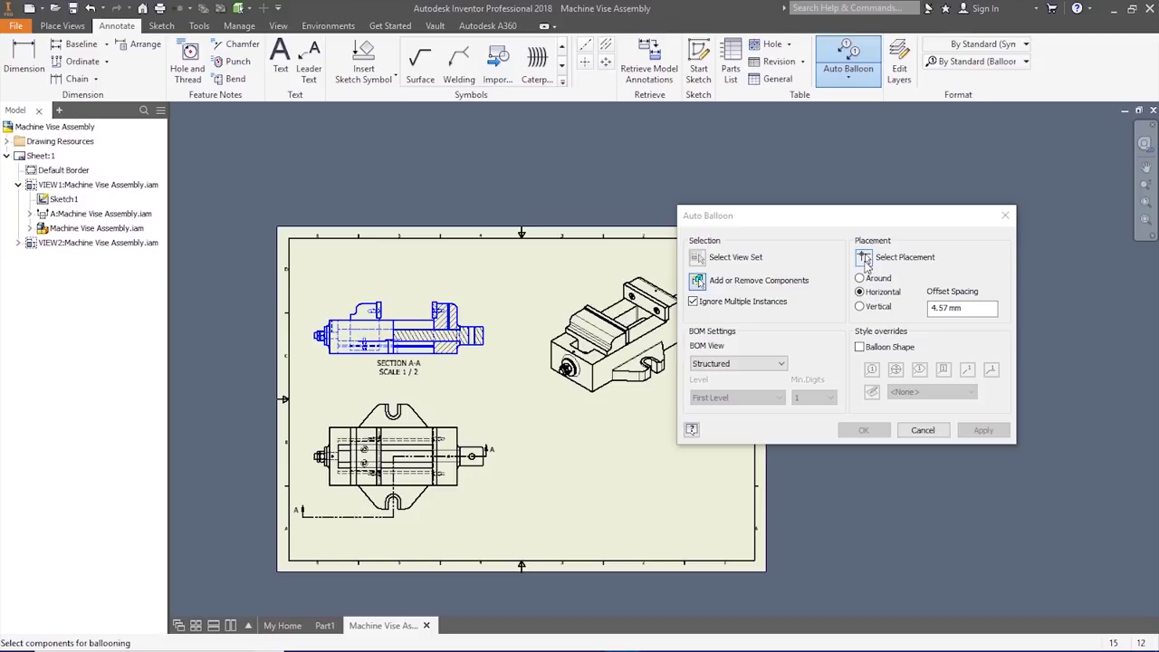
click(865, 258)
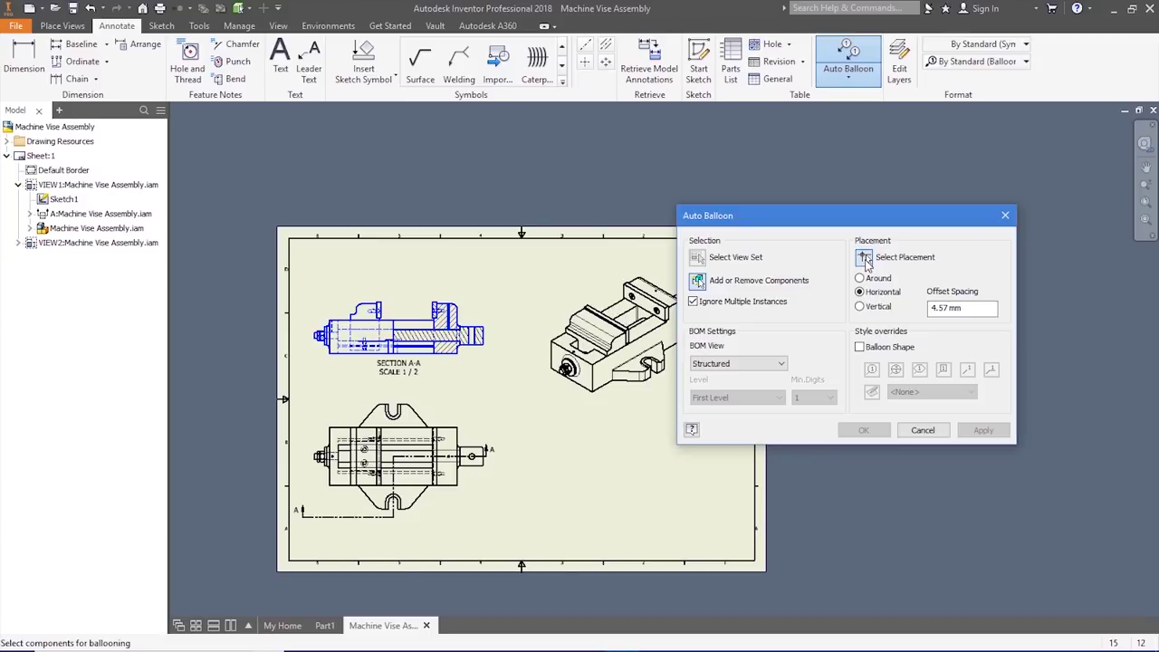
click(860, 307)
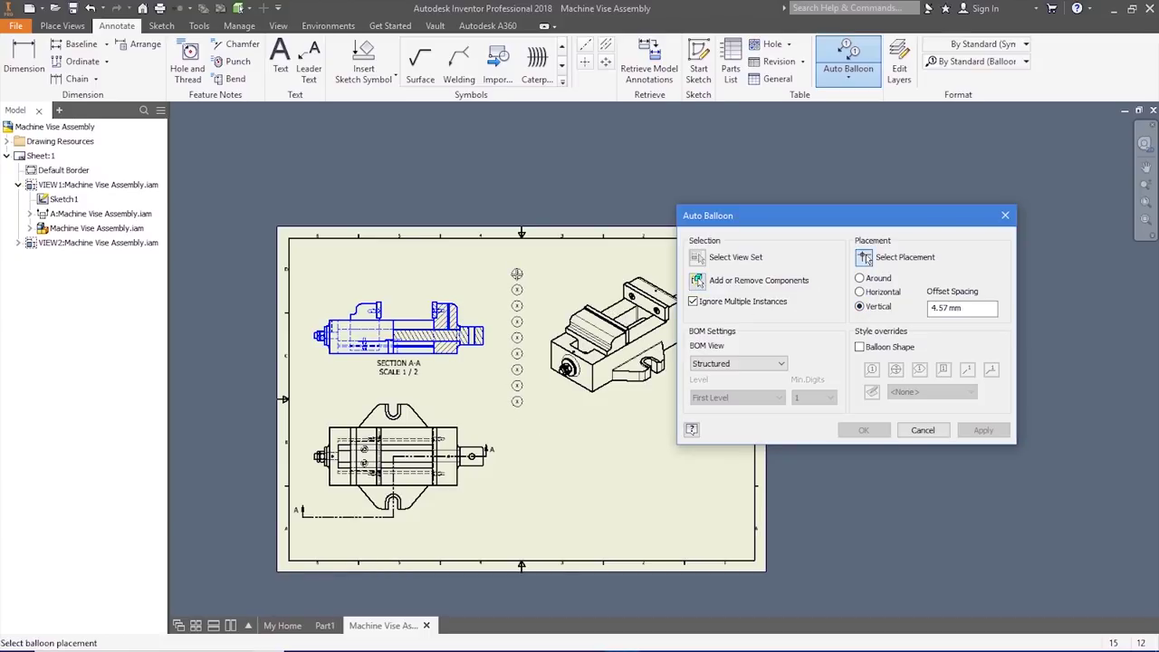
click(516, 273)
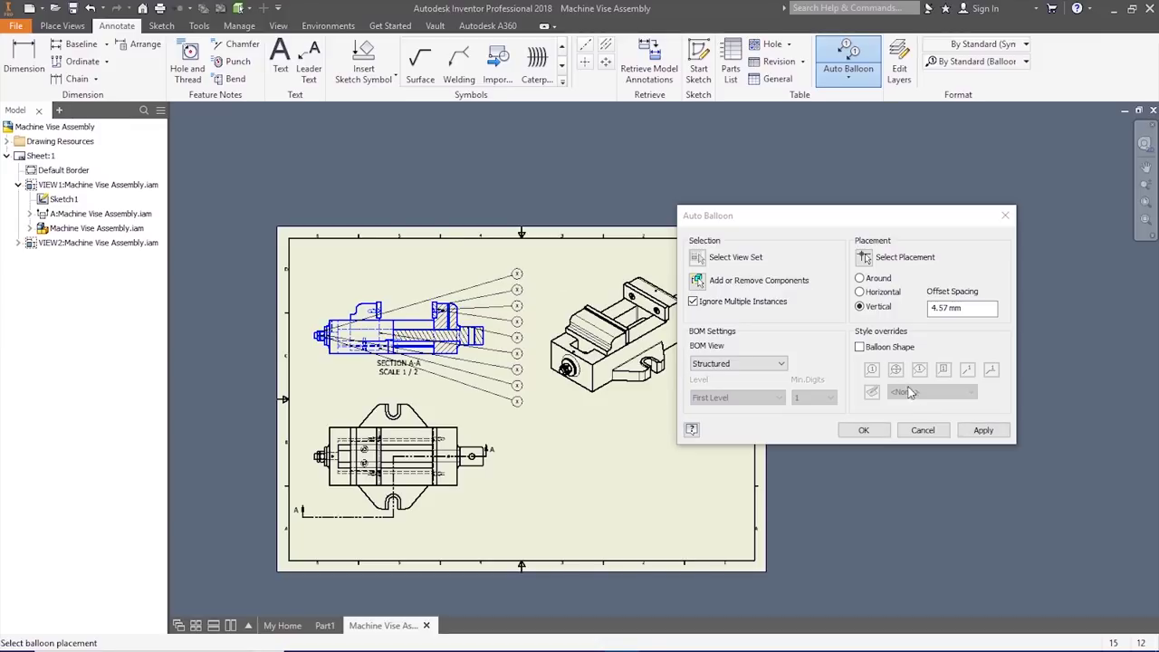
click(973, 432)
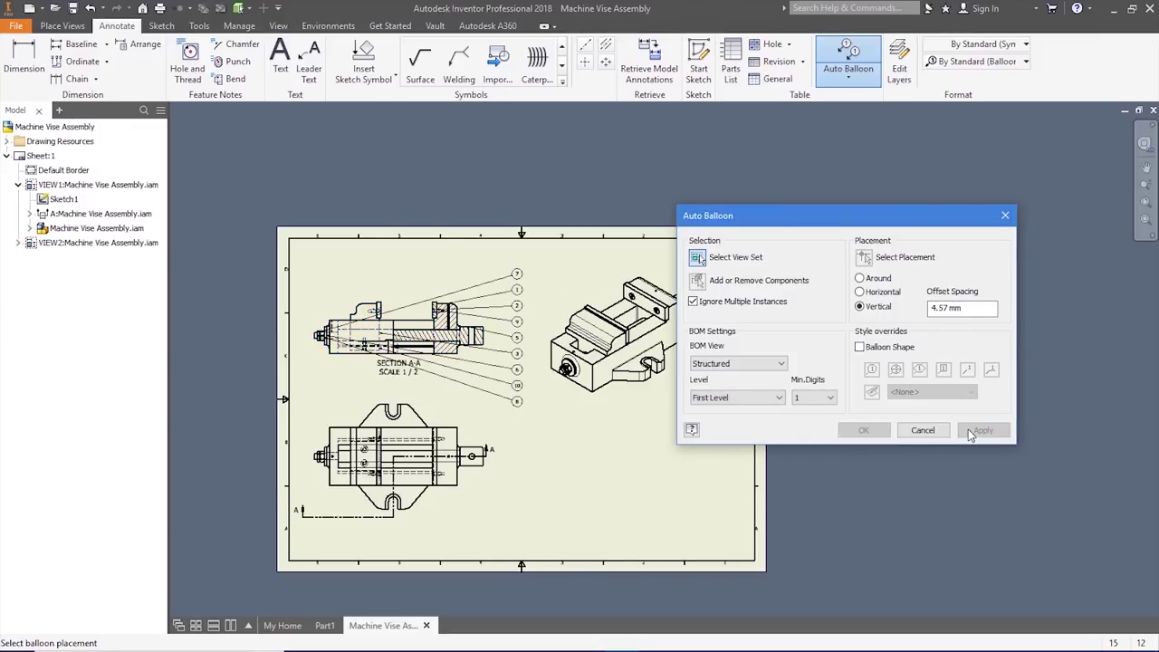
click(923, 431)
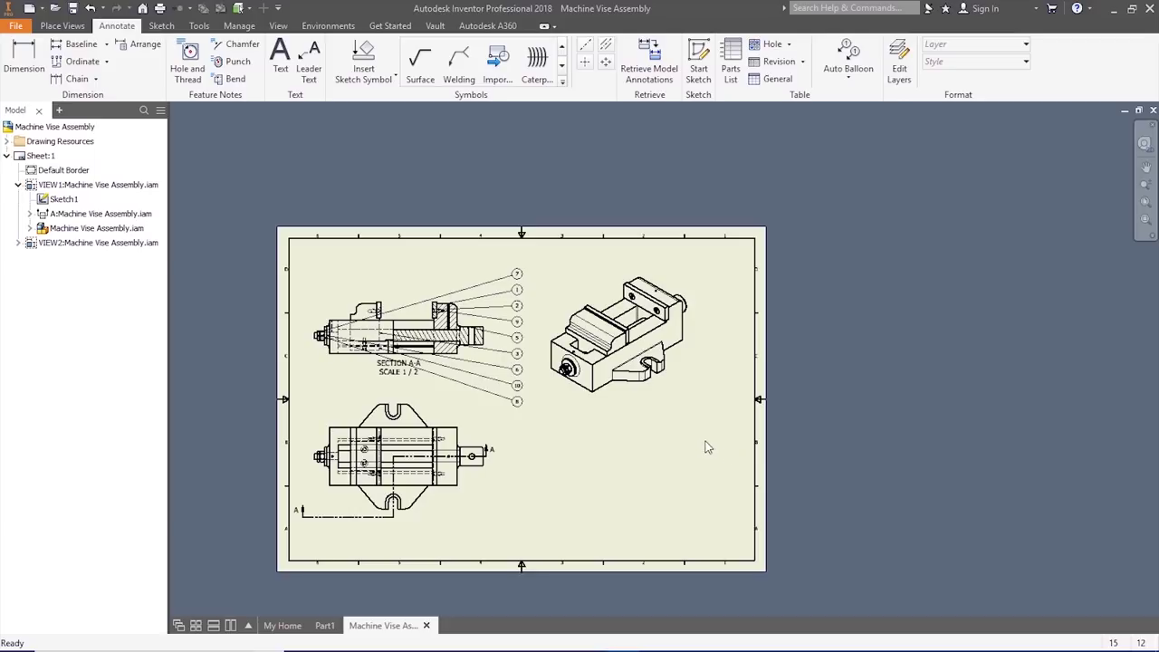
- Create a parts list from section view A-A and place it on the sheet below the isometric view
click(730, 63)
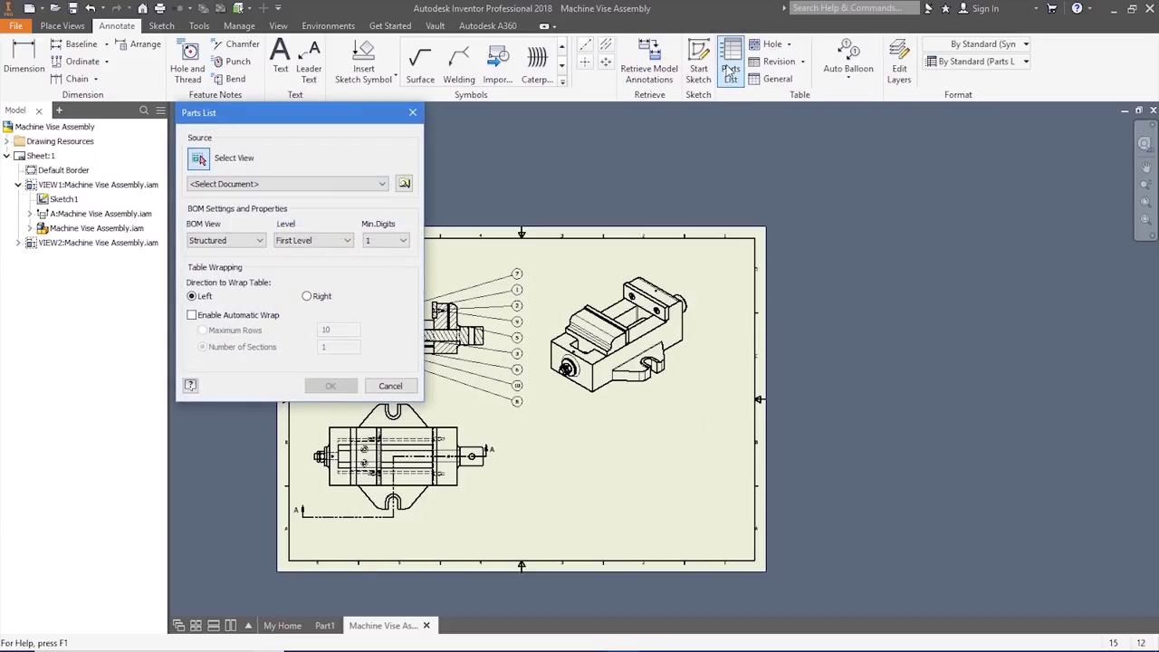
mouse_move(279, 109)
mouse_down()
mouse_move(920, 189)
mouse_move(924, 168)
mouse_up()
scroll(533, 283, up, 1)
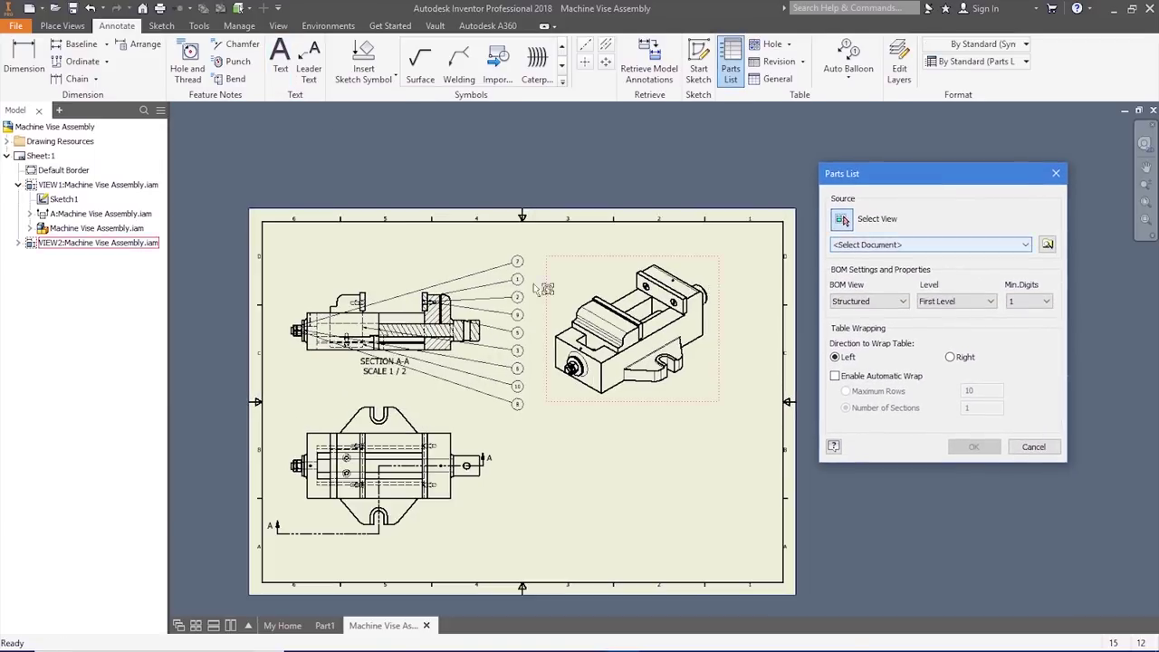
click(411, 305)
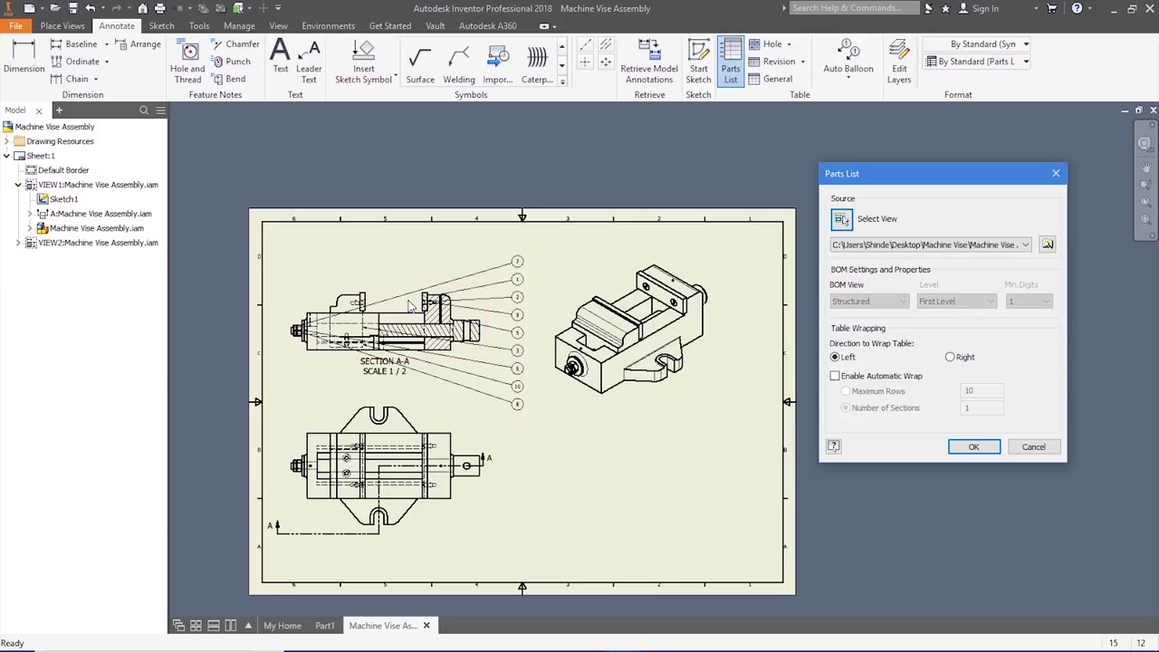
click(967, 447)
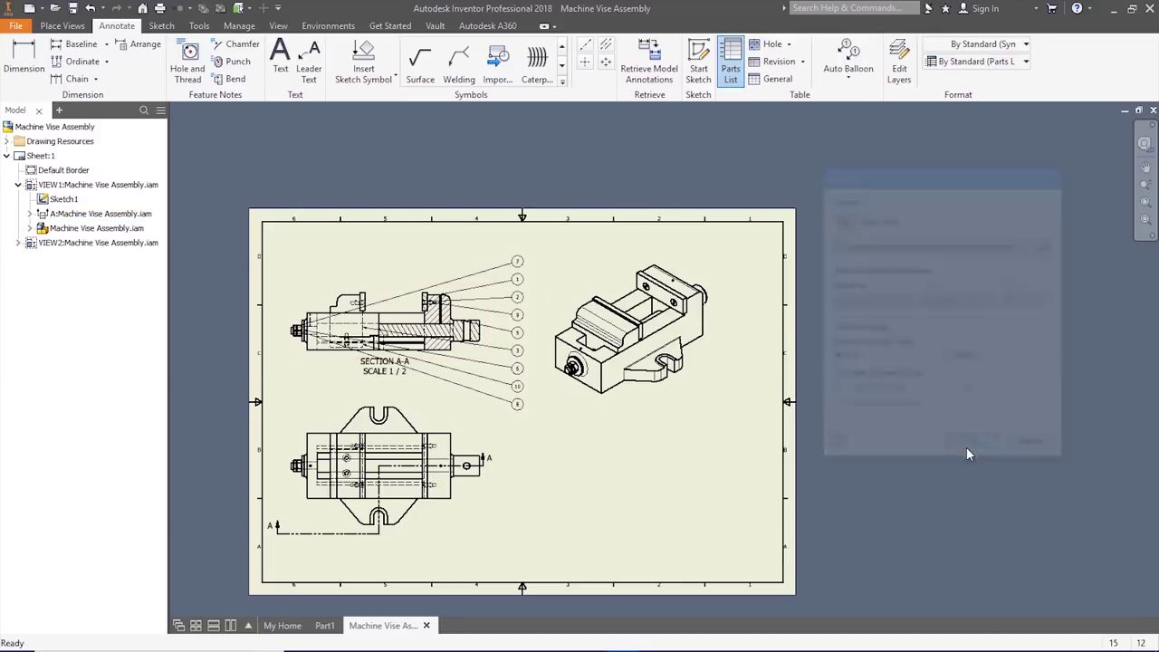
click(756, 462)
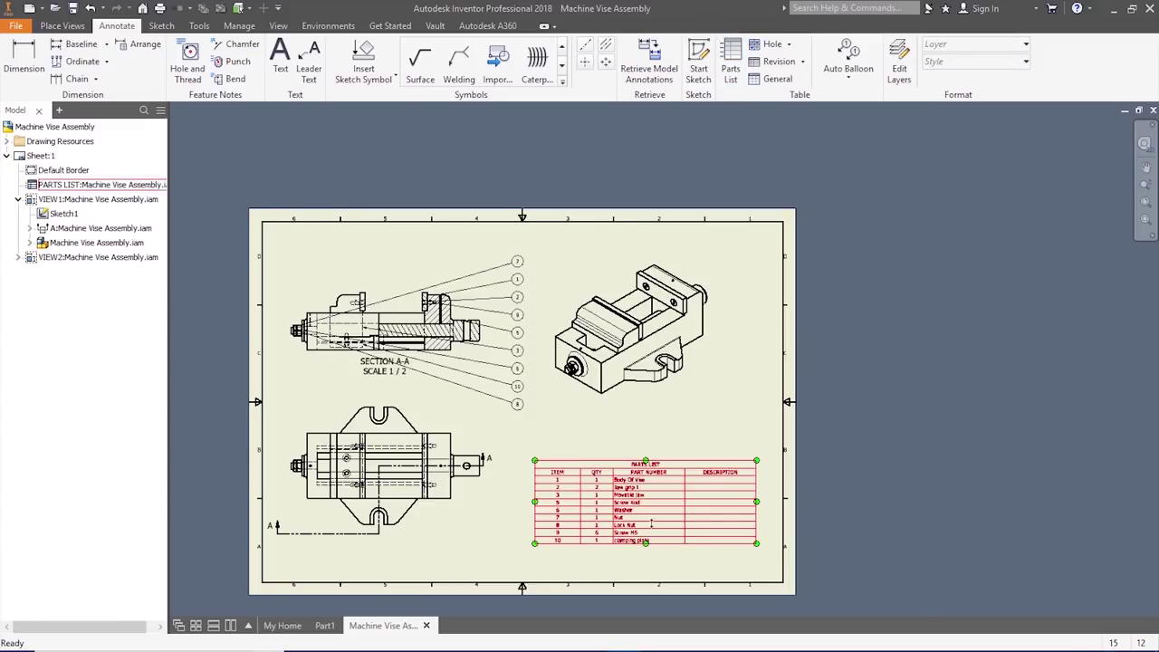
- Replace the DESCRIPTION column of the parts list with a MATERIAL column
scroll(651, 523, down, 3)
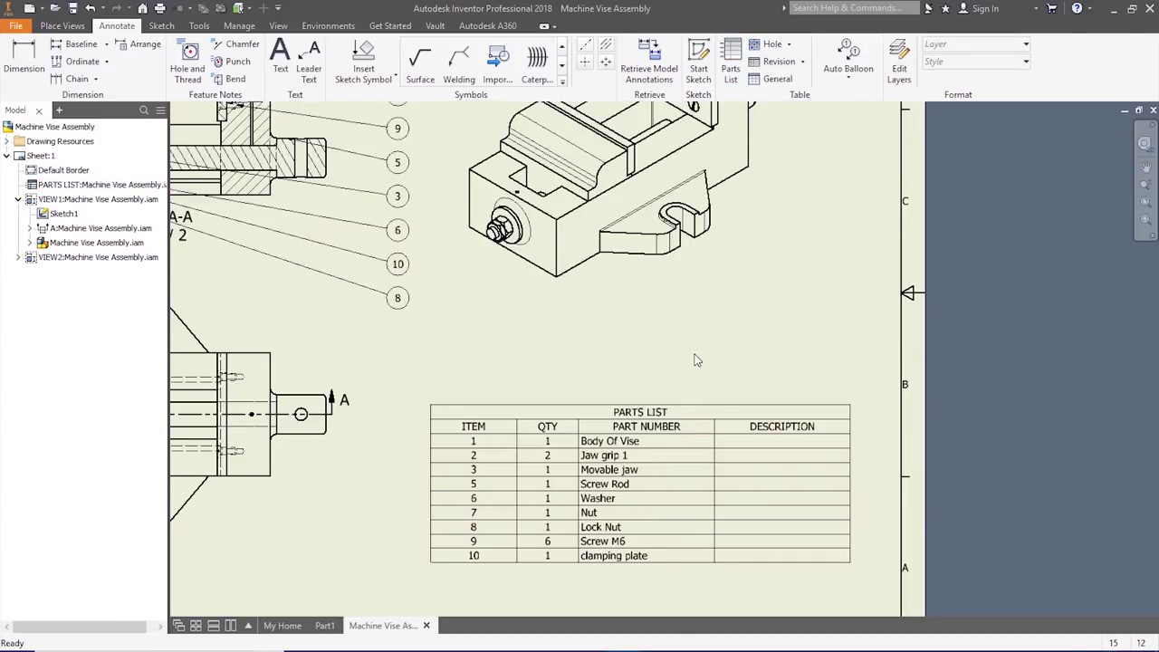
right_click(671, 436)
click(714, 501)
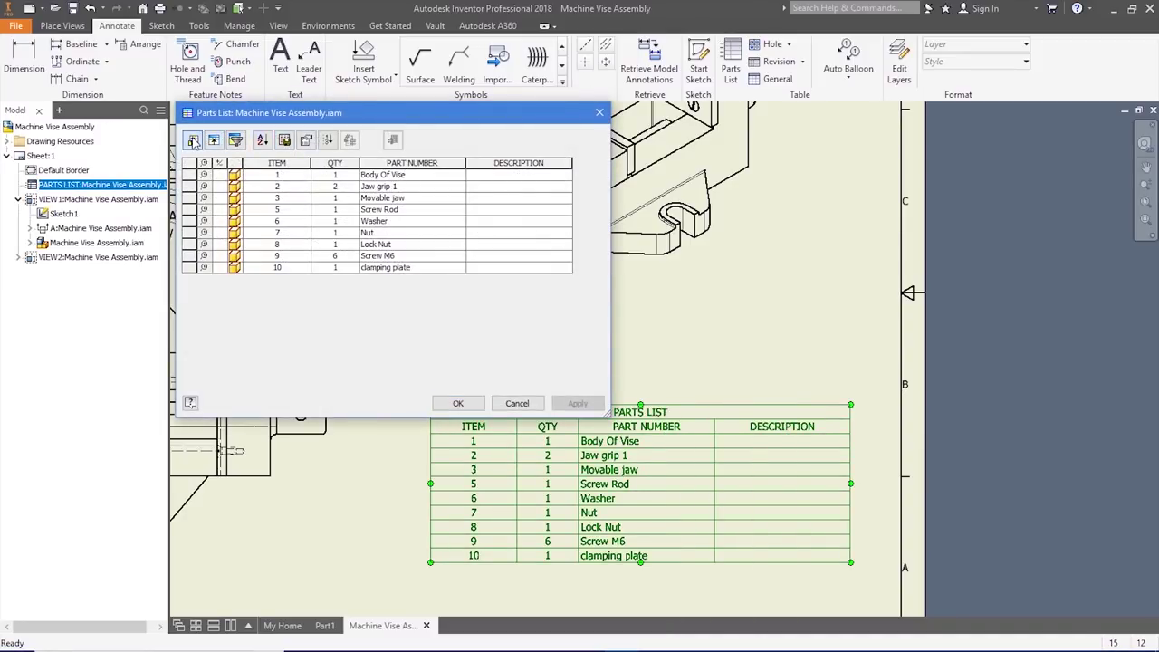
click(192, 140)
click(470, 219)
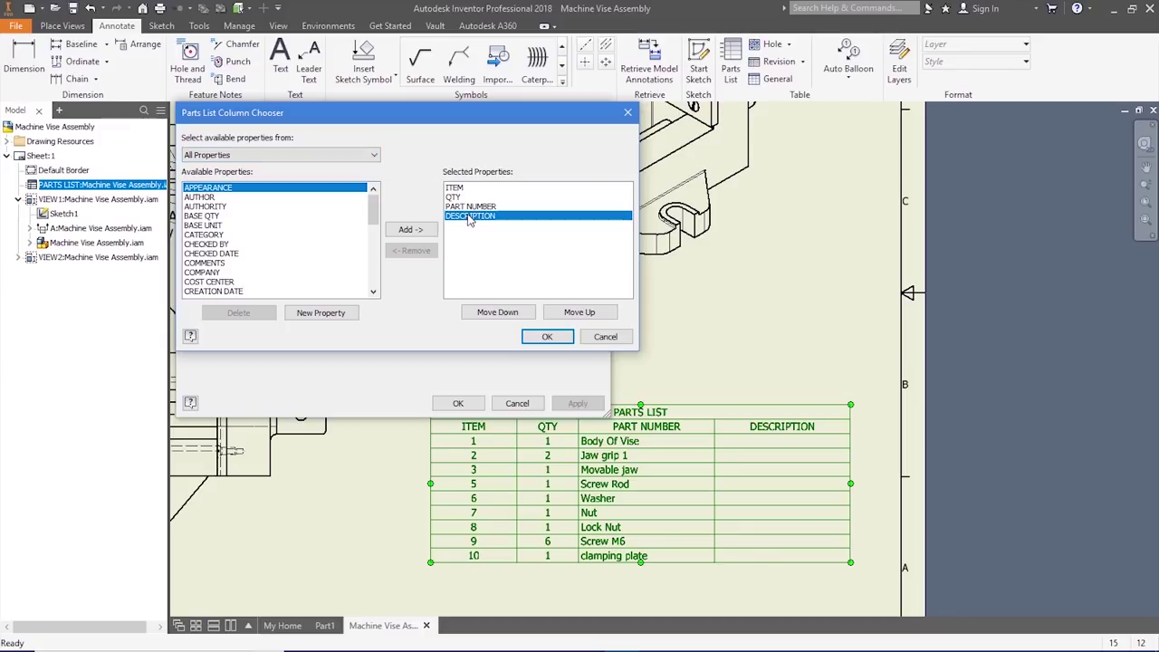
click(413, 251)
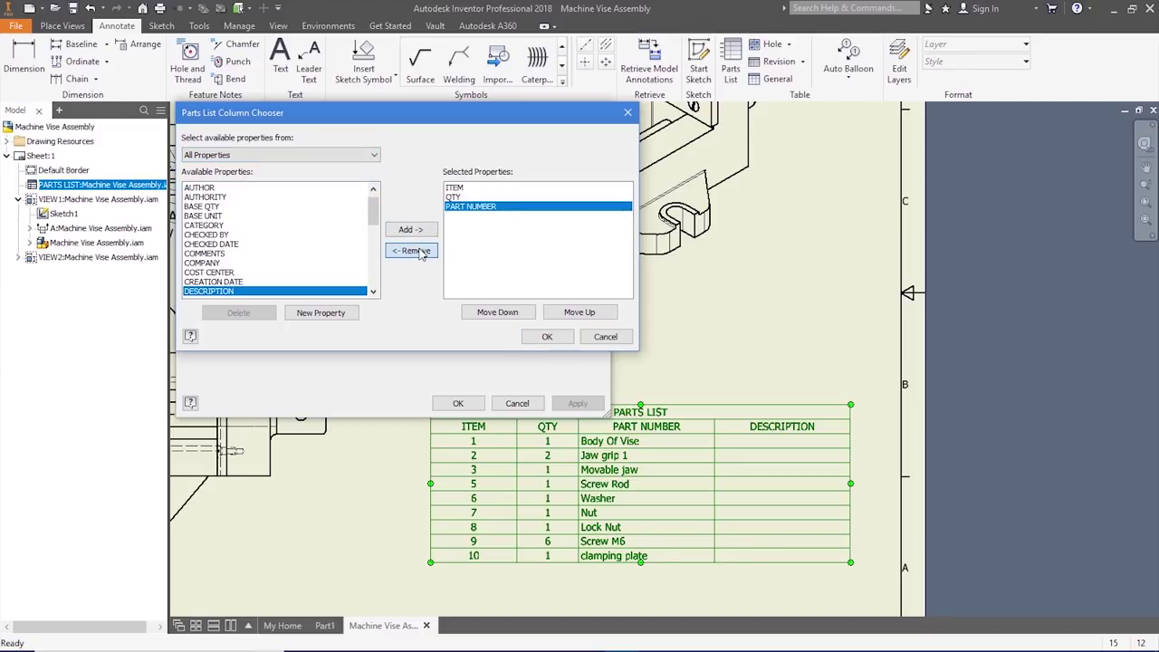
scroll(215, 254, down, 5)
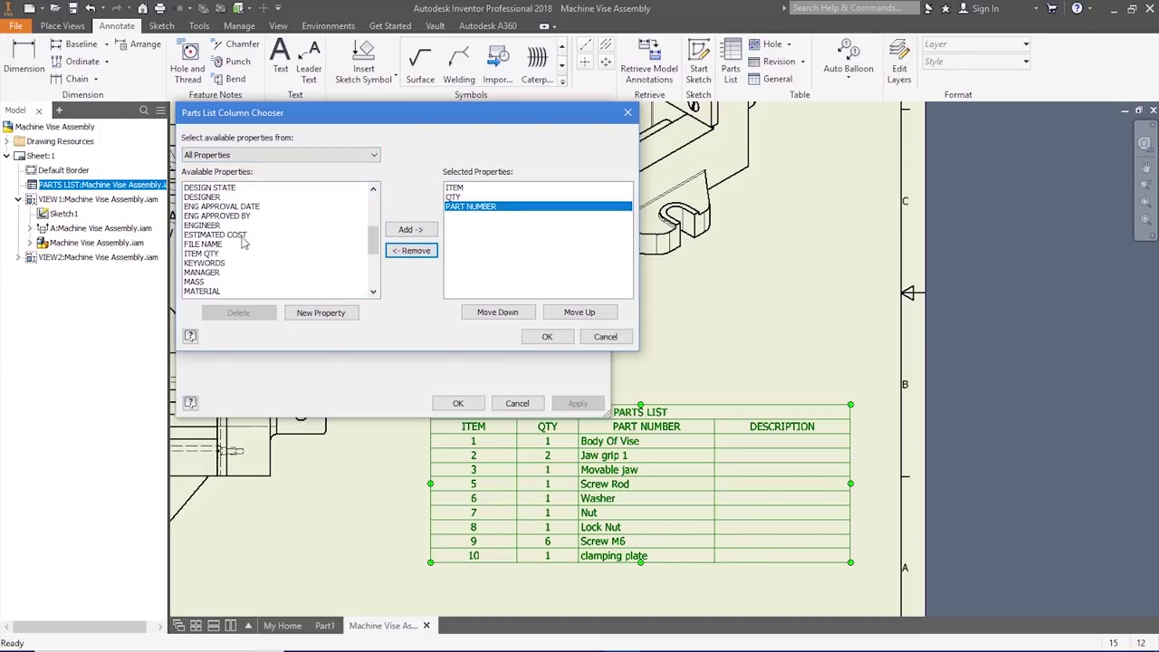
scroll(216, 254, down, 1)
click(210, 262)
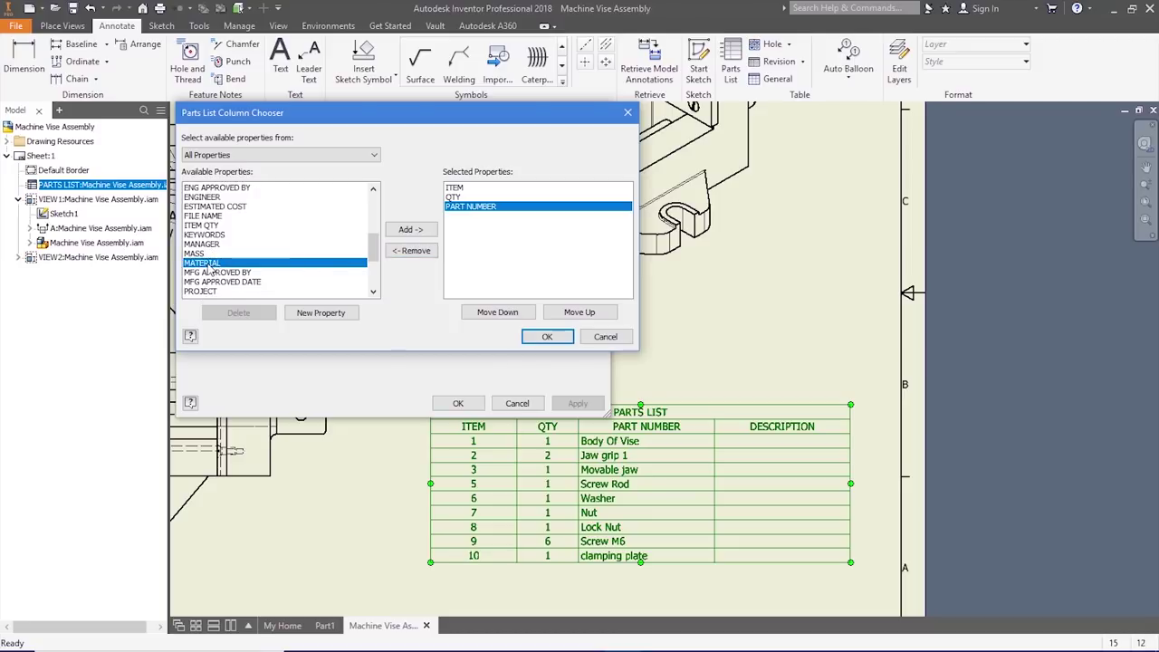
click(411, 230)
click(546, 336)
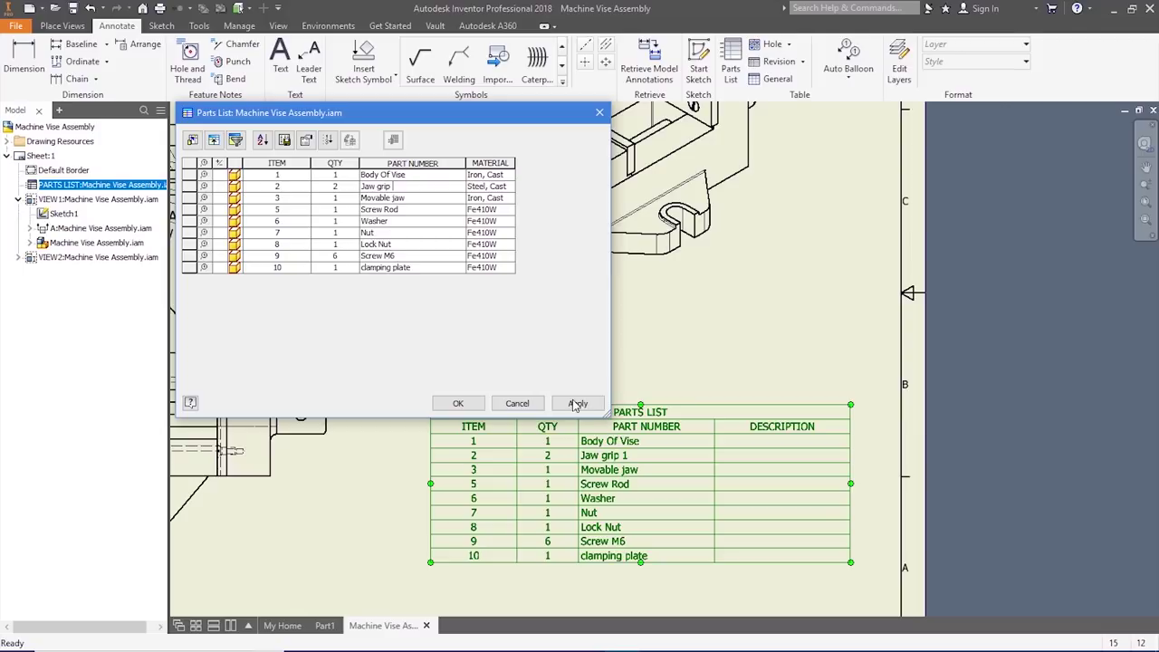
- Change item 2's part number in the parts list to Jaw grip and apply the table edits
click(577, 404)
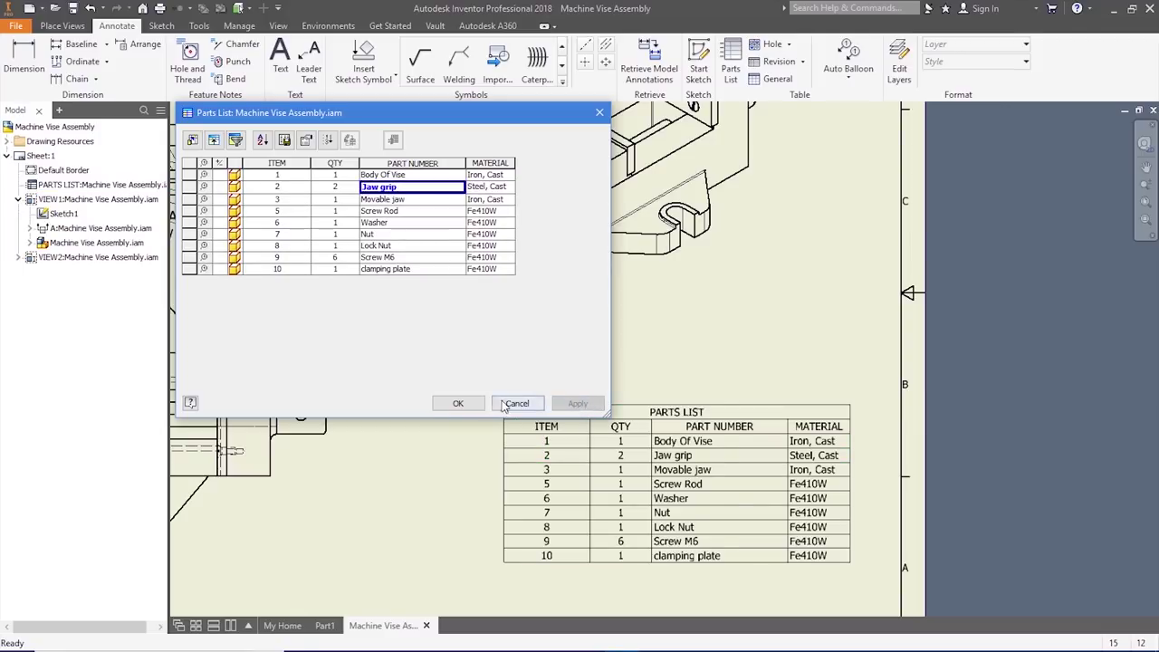
click(458, 403)
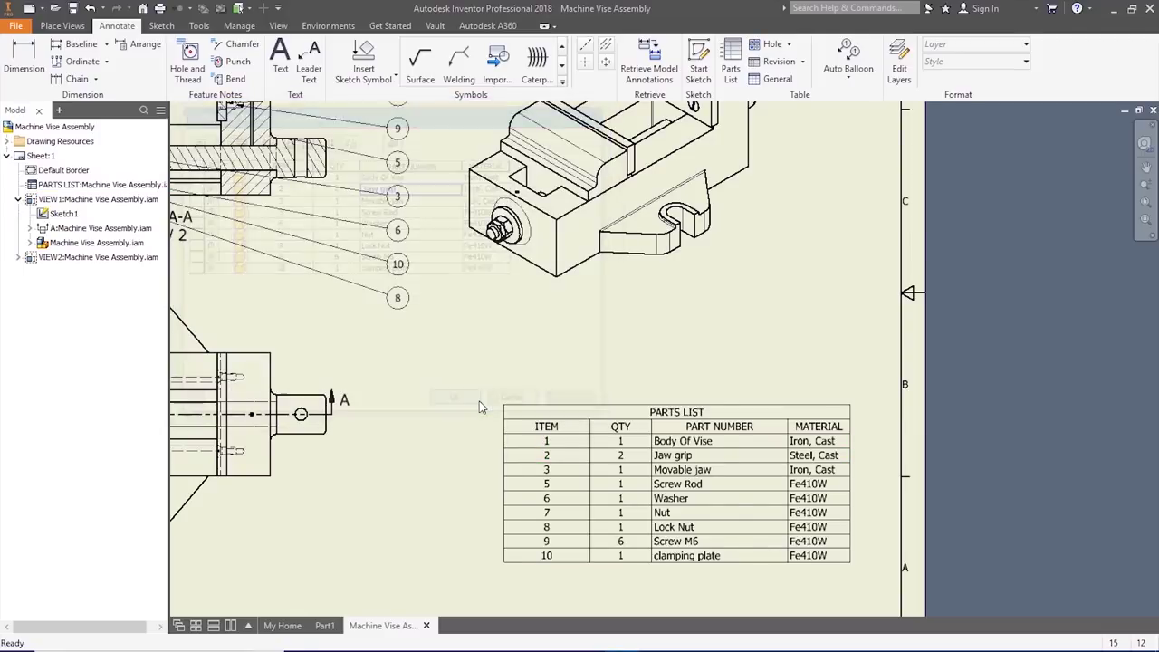
key(Home)
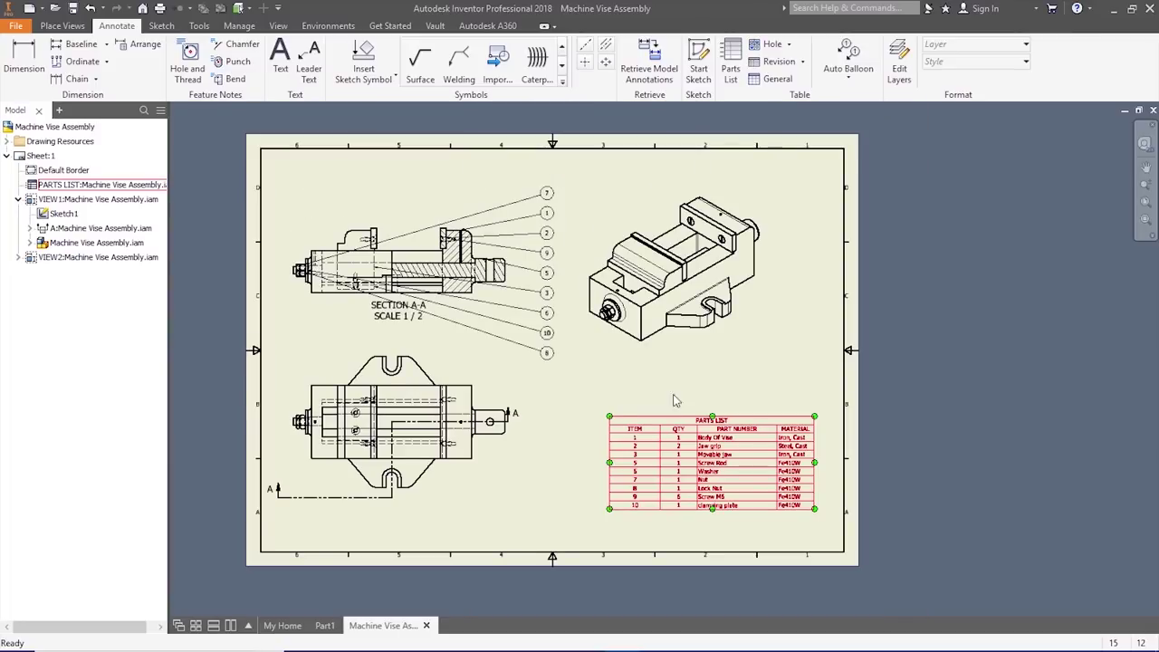